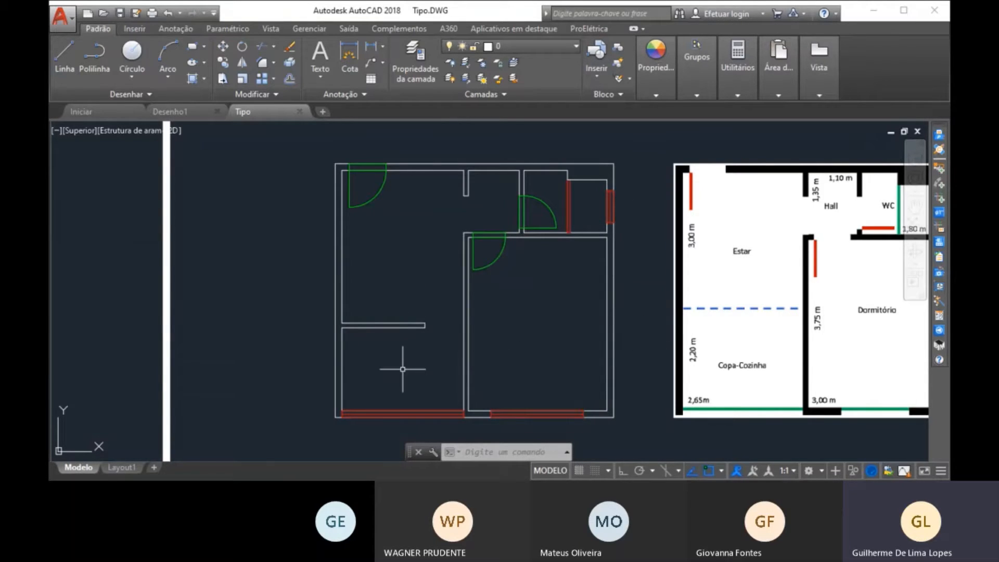
Examine the drawn apartment floor plan alongside the dimensioned and furnished reference plans and the load forecast tables.
mouse_move(488, 320)
middle_mouse_down()
mouse_move(417, 312)
mouse_move(400, 328)
middle_mouse_up()
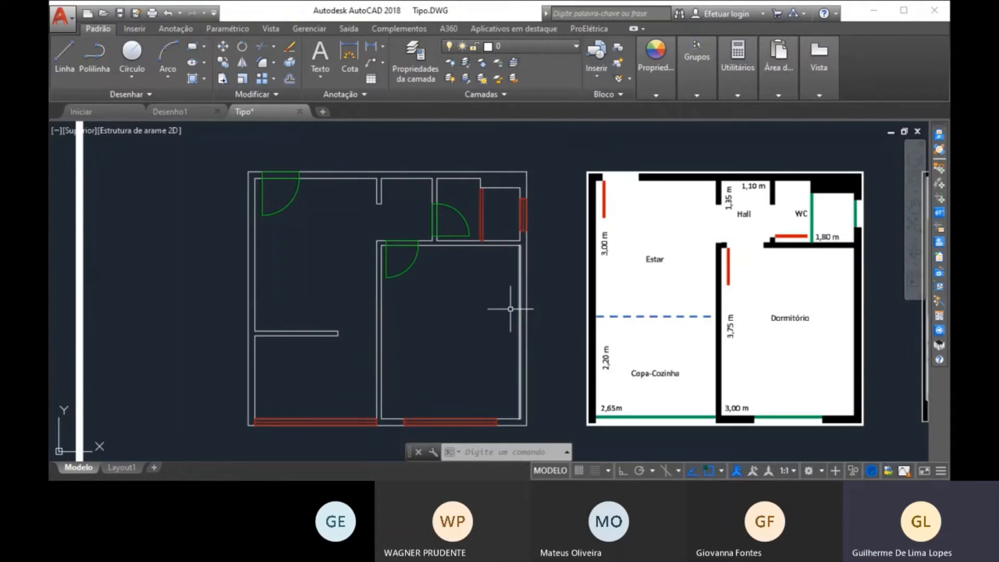
middle_click_drag(561, 307, 563, 286)
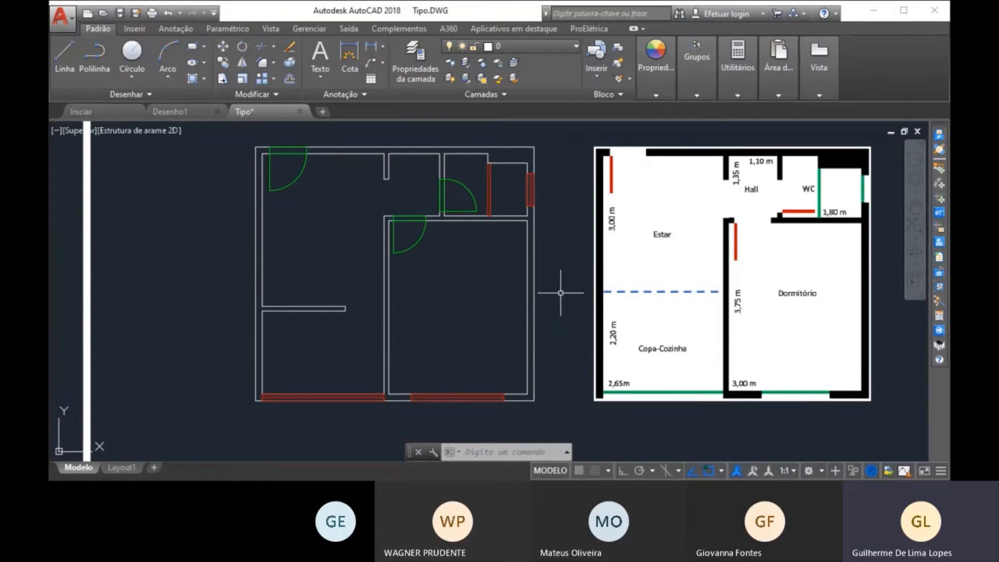
scroll(561, 293, "down", 4)
scroll(550, 319, "up", 4)
mouse_move(551, 319)
middle_mouse_down()
mouse_move(560, 260)
mouse_move(566, 291)
middle_mouse_up()
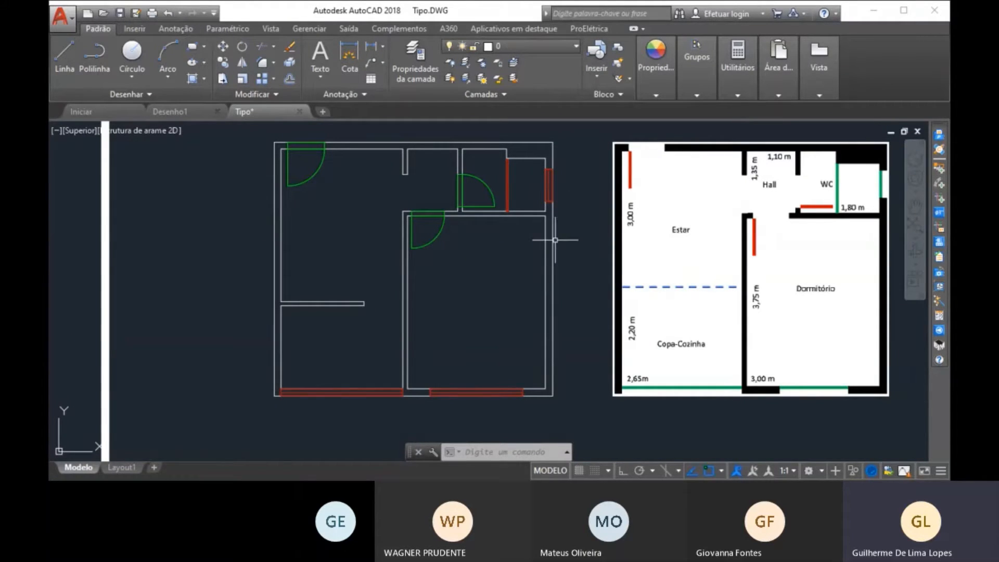
middle_click_drag(556, 240, 565, 252)
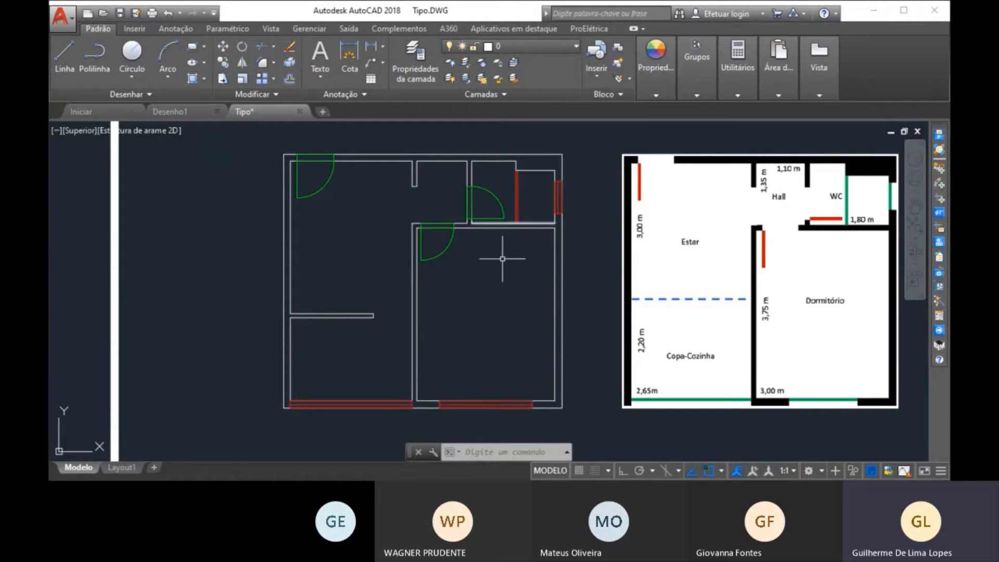
middle_click_drag(571, 283, 551, 281)
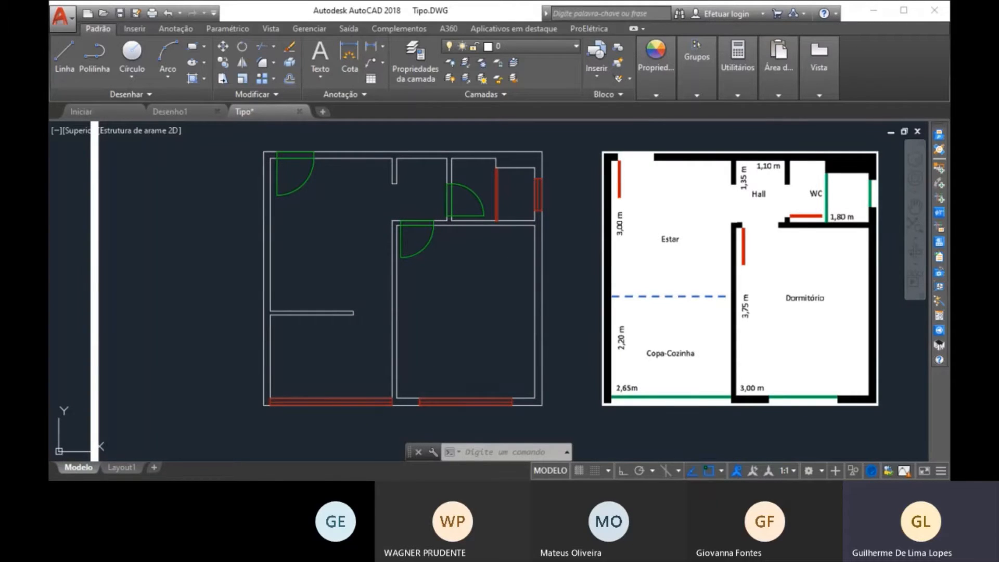
middle_click_drag(393, 223, 396, 240)
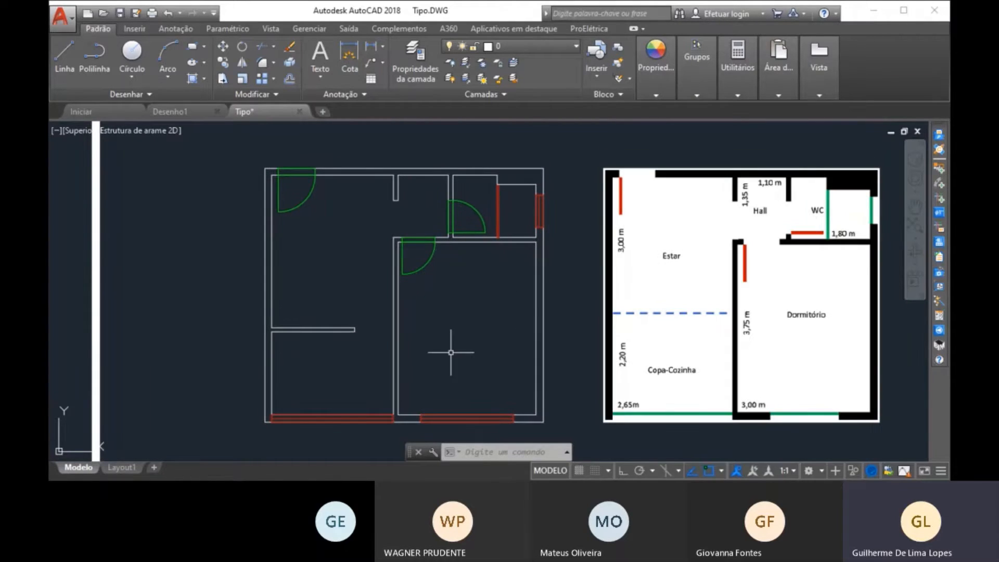
scroll(287, 262, "down", 2)
mouse_move(324, 302)
middle_mouse_down()
mouse_move(352, 286)
mouse_move(354, 232)
middle_mouse_up()
mouse_move(386, 263)
middle_mouse_down()
mouse_move(372, 313)
mouse_move(437, 225)
mouse_move(438, 198)
mouse_move(439, 421)
middle_mouse_up()
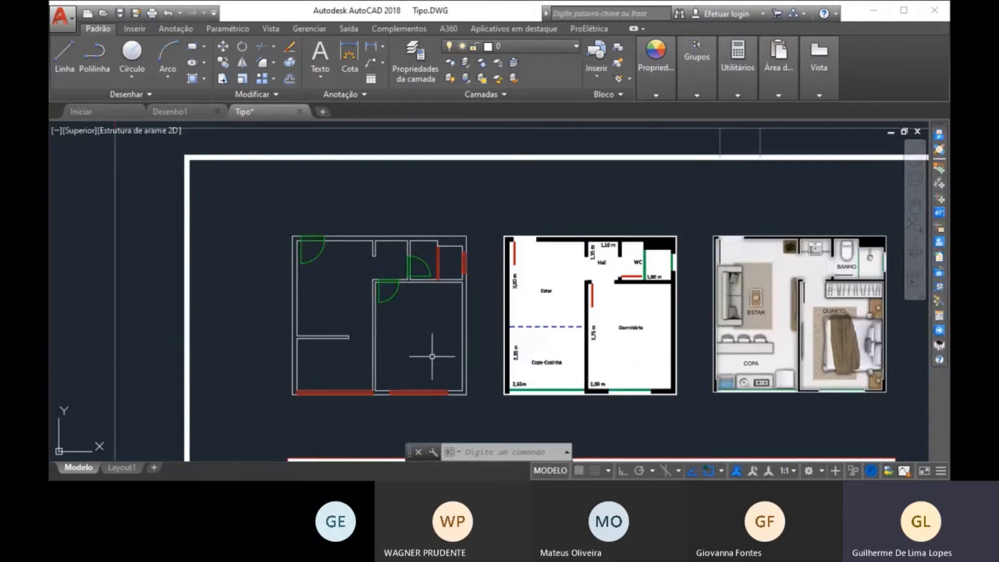
scroll(433, 354, "up", 2)
mouse_move(435, 348)
middle_mouse_down()
mouse_move(441, 308)
mouse_move(489, 327)
middle_mouse_up()
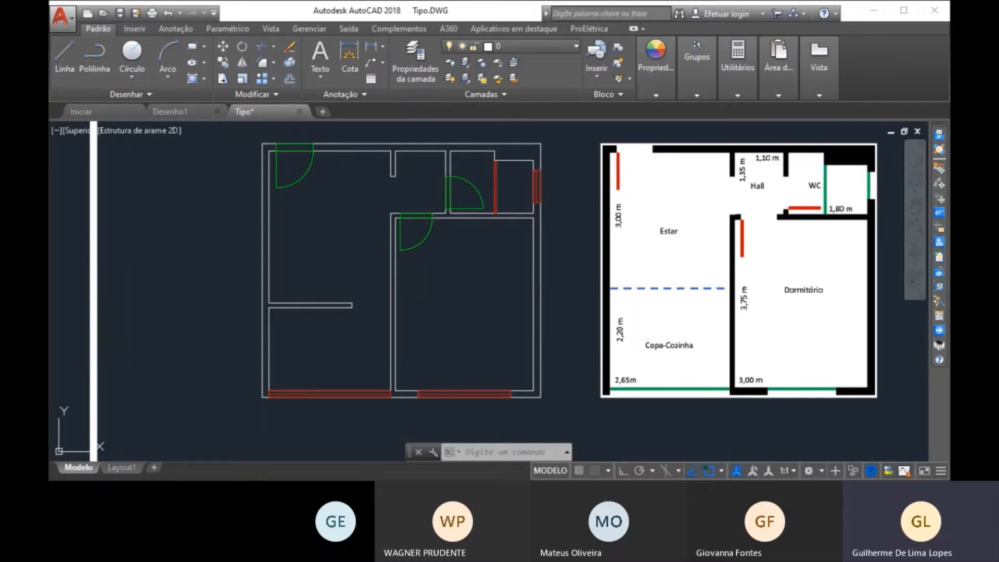
scroll(279, 191, "down", 5)
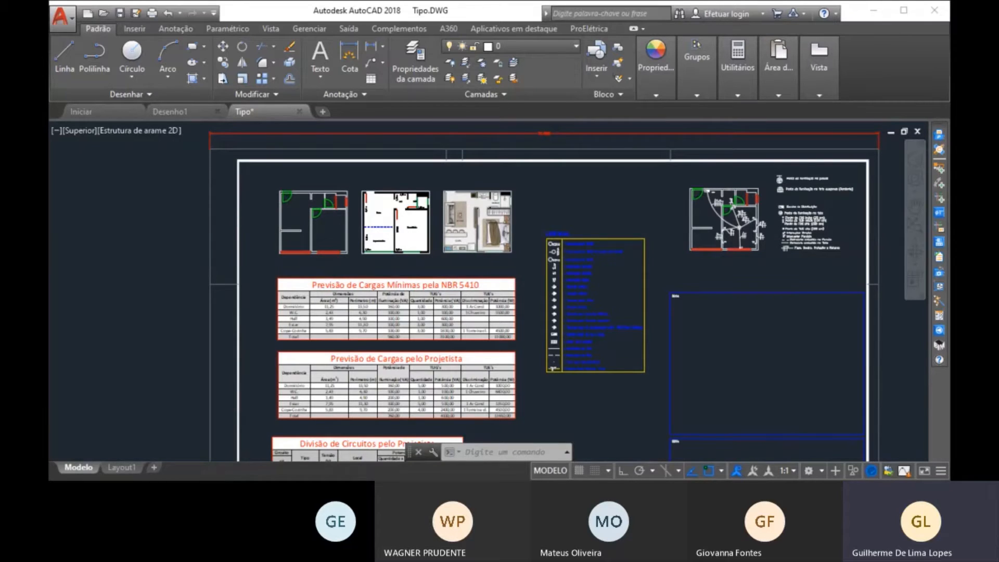
scroll(302, 214, "up", 6)
scroll(302, 213, "down", 3)
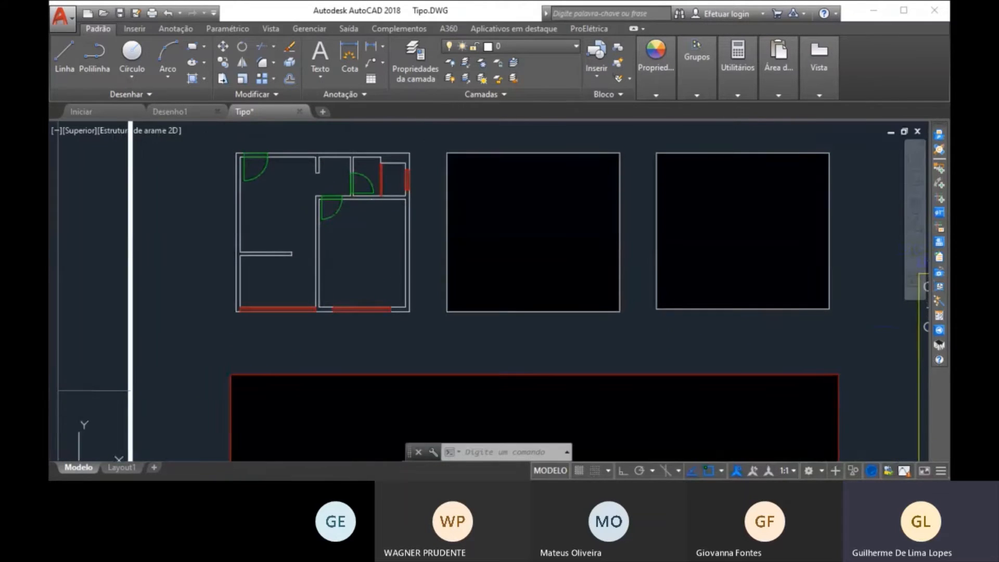
middle_click_drag(416, 359, 515, 364)
scroll(489, 334, "up", 2)
scroll(516, 364, "down", 2)
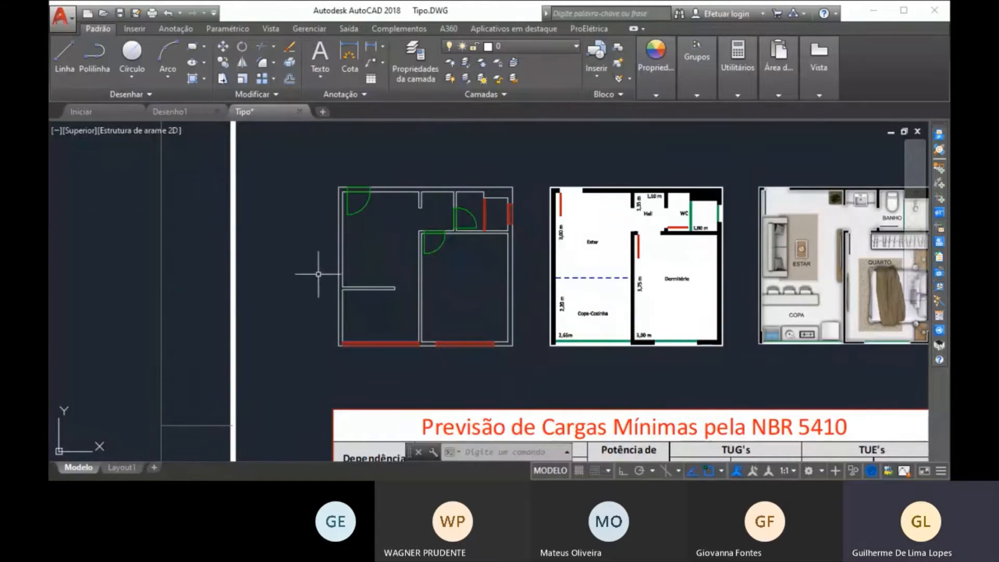
Check the layer of the outer wall lines and the short hall wall in the drawn floor plan.
left_click(528, 373)
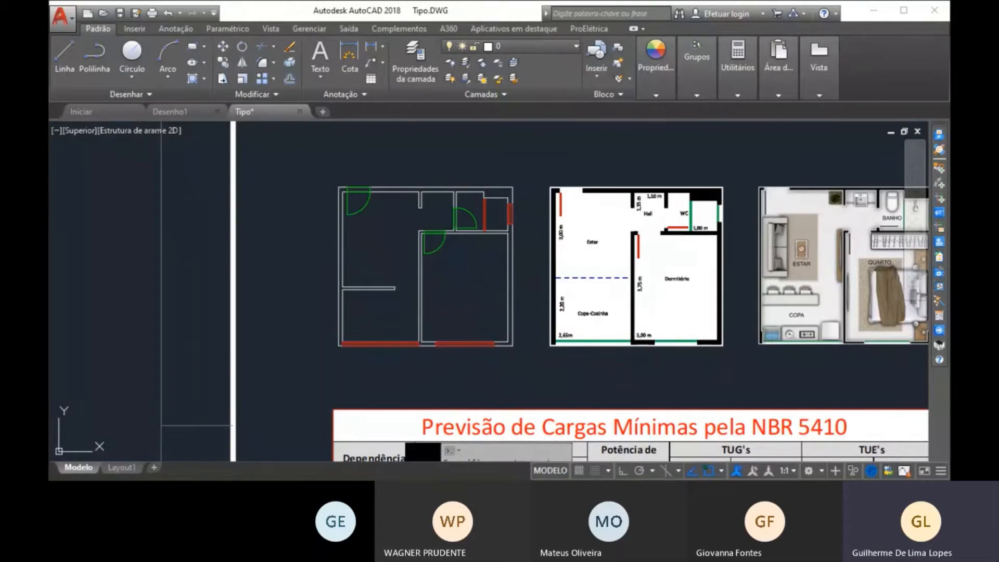
left_click(310, 172)
key("Escape")
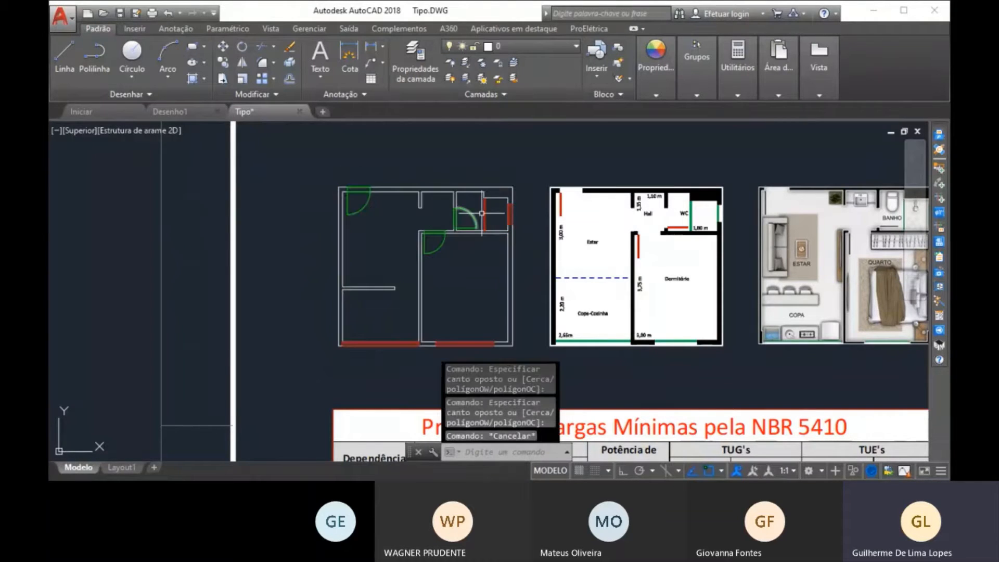
left_click(377, 219)
left_click(330, 268)
left_click(391, 212)
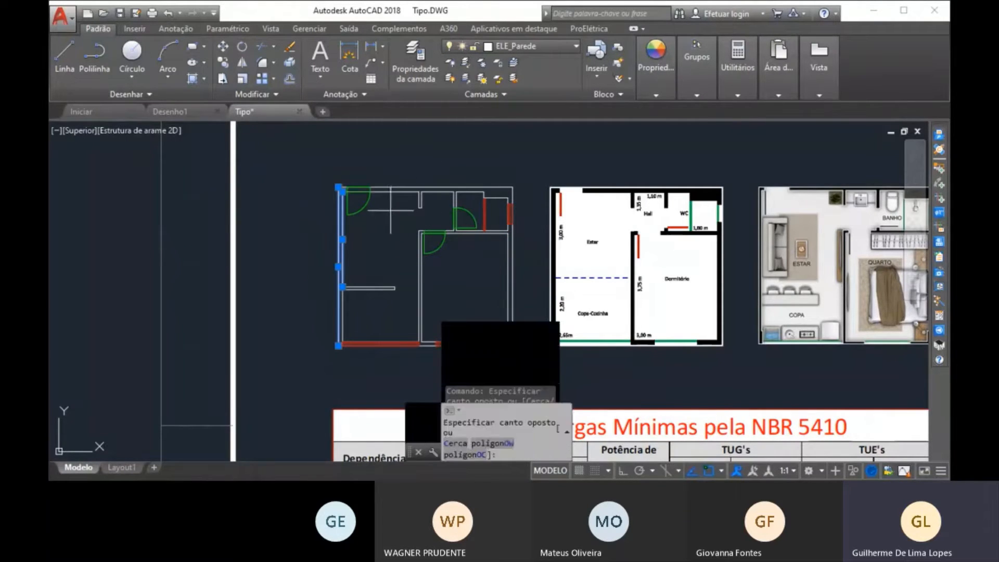
left_click(386, 186)
key("Escape")
left_click(433, 207)
left_click(410, 199)
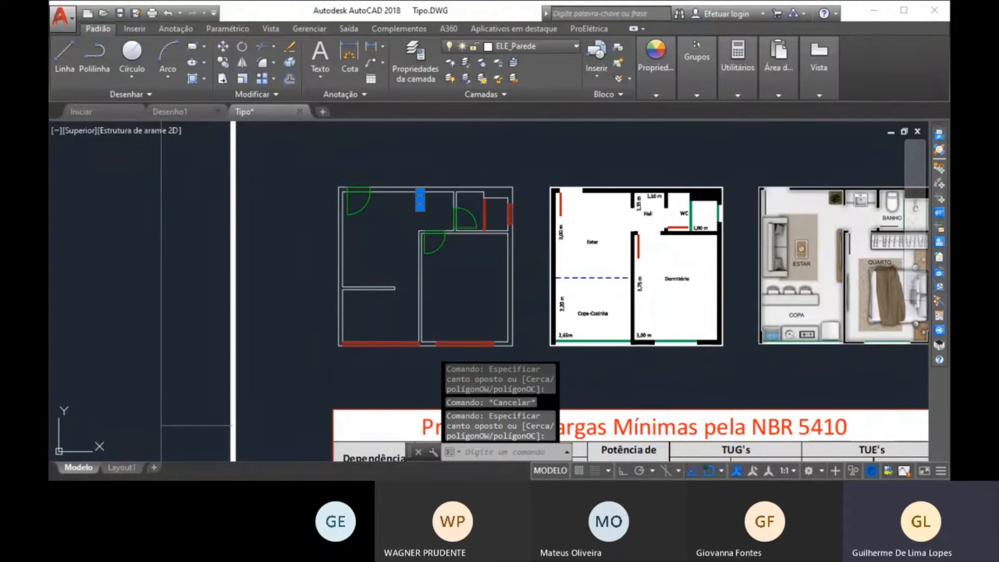
key("Escape")
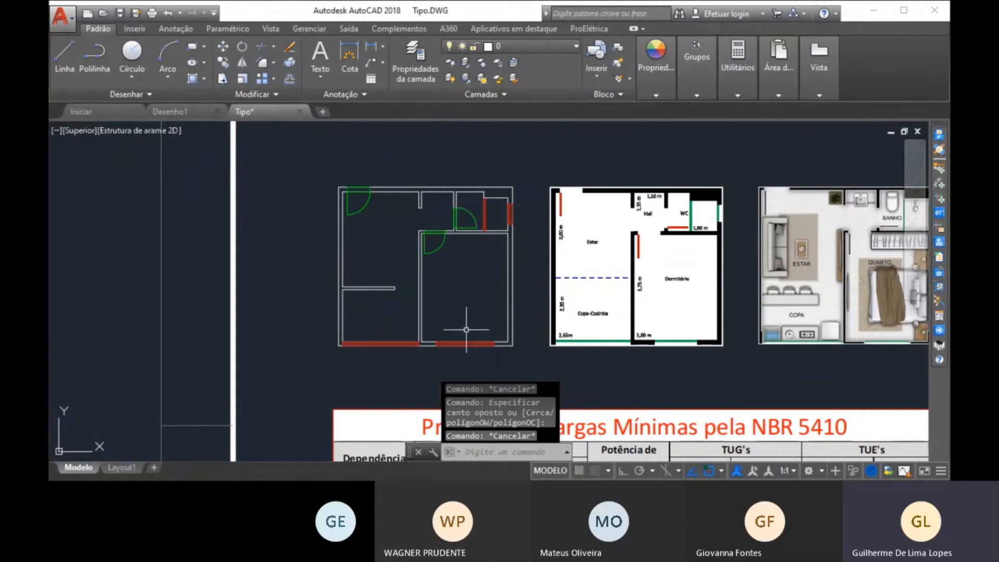
scroll(463, 203, "up", 2)
middle_click_drag(446, 300, 443, 270)
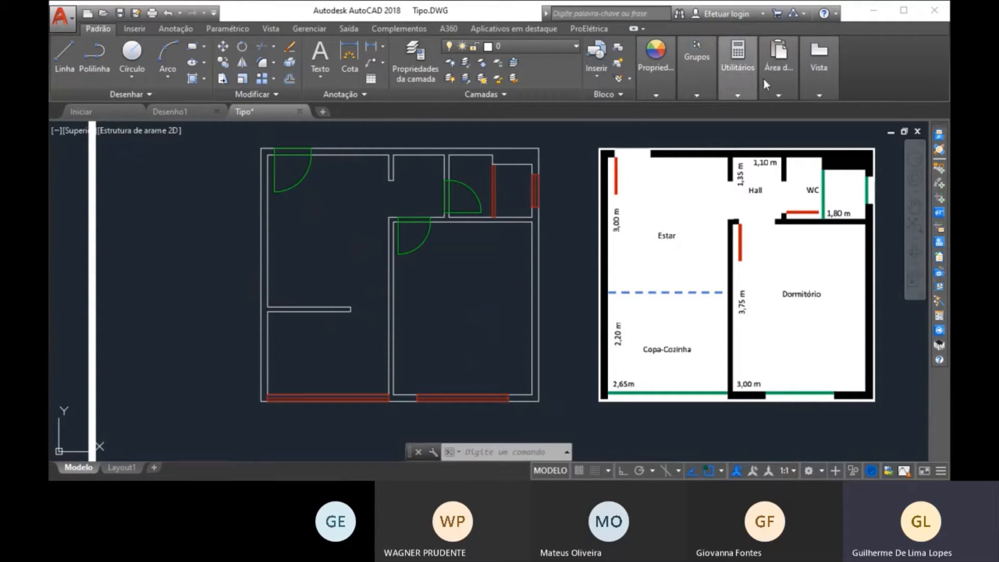
left_click(738, 68)
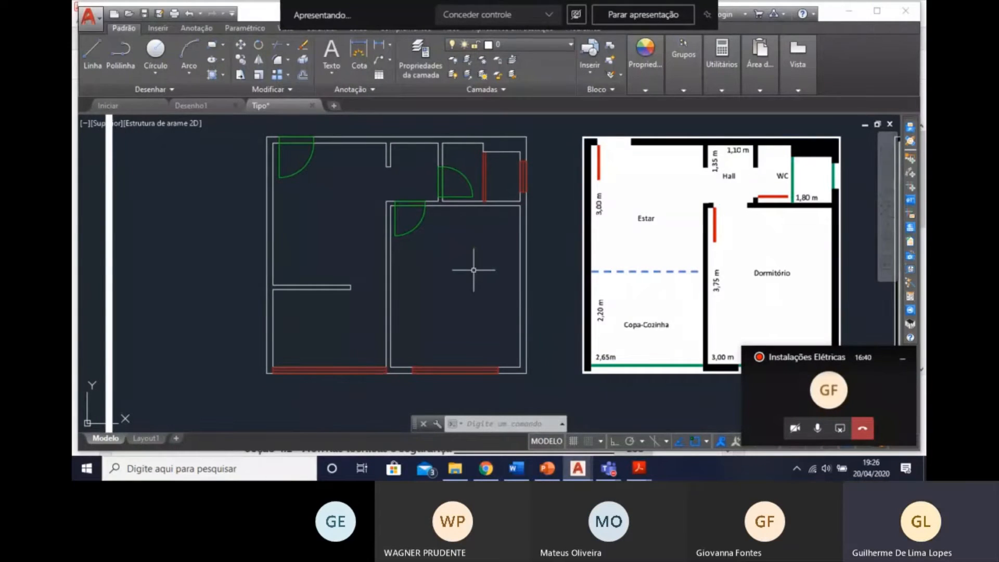
middle_click_drag(573, 333, 597, 350)
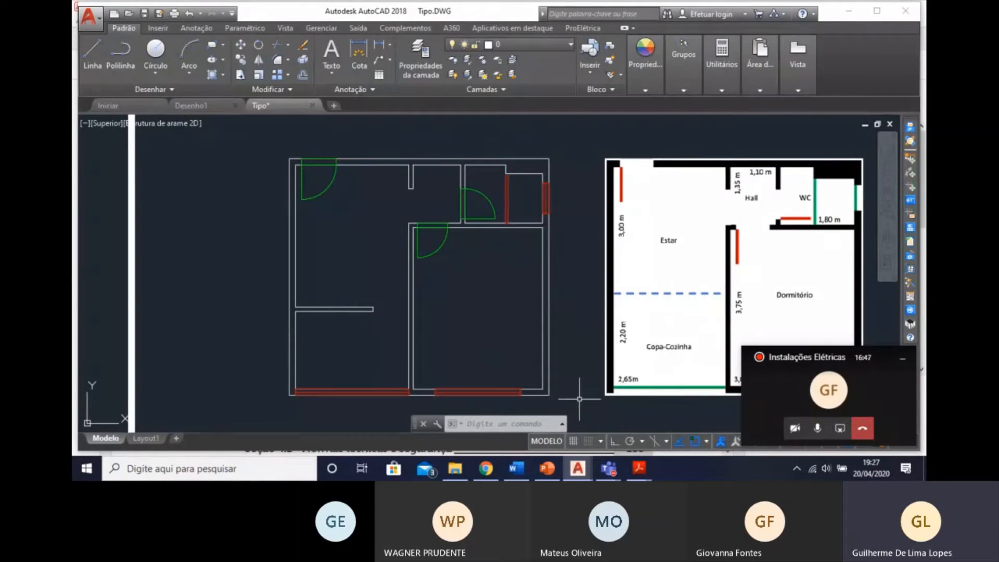
middle_click_drag(579, 400, 581, 394)
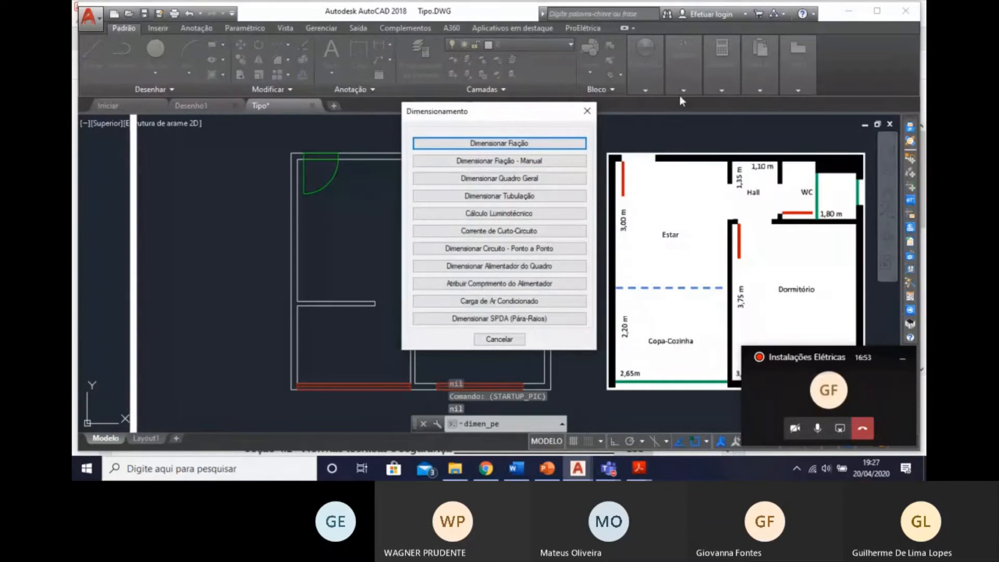
left_click(587, 111)
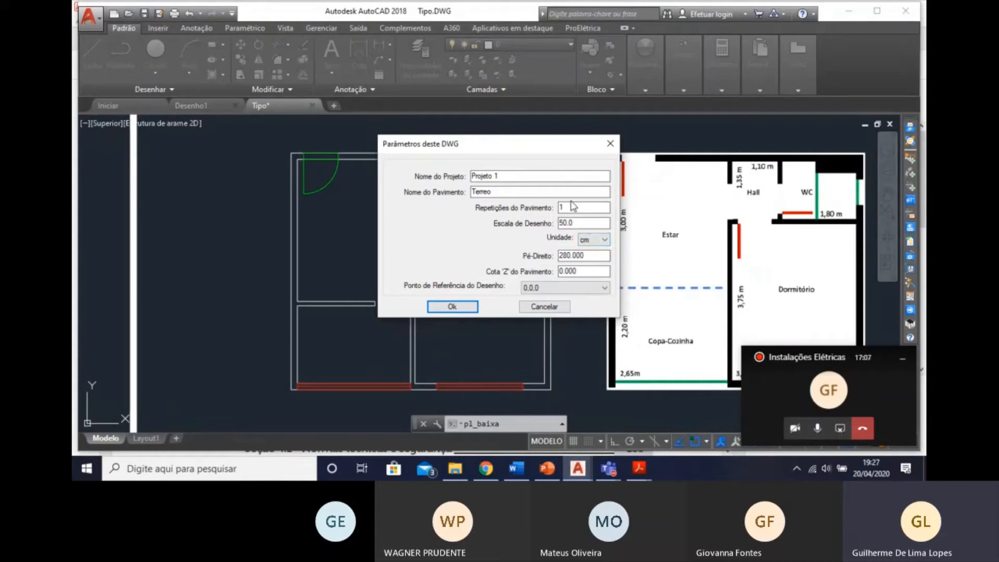
Accept the drawing parameters with scale 50.0 and unit cm, and select the whole drawn floor plan for Definir Paredes.
left_click(453, 308)
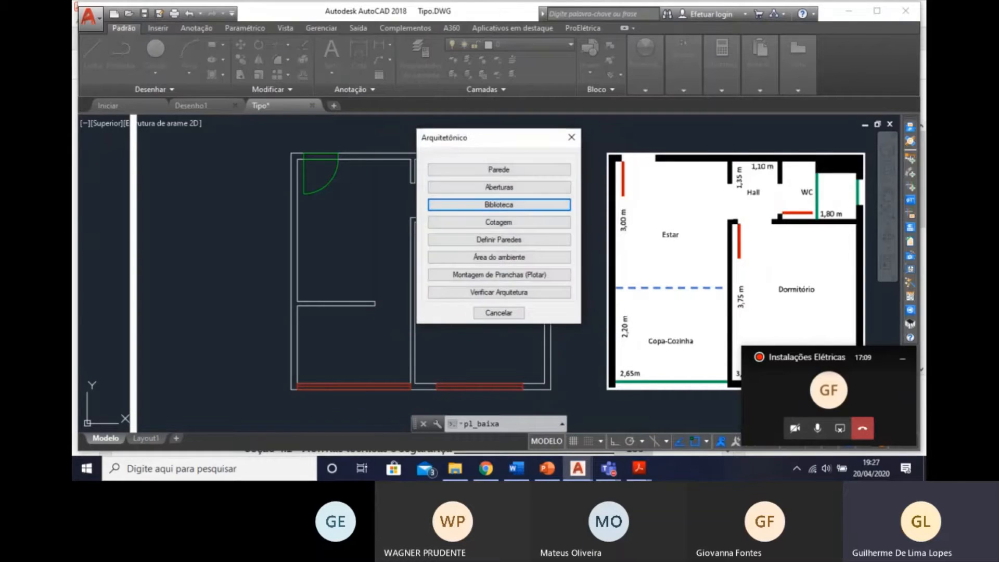
left_click(493, 243)
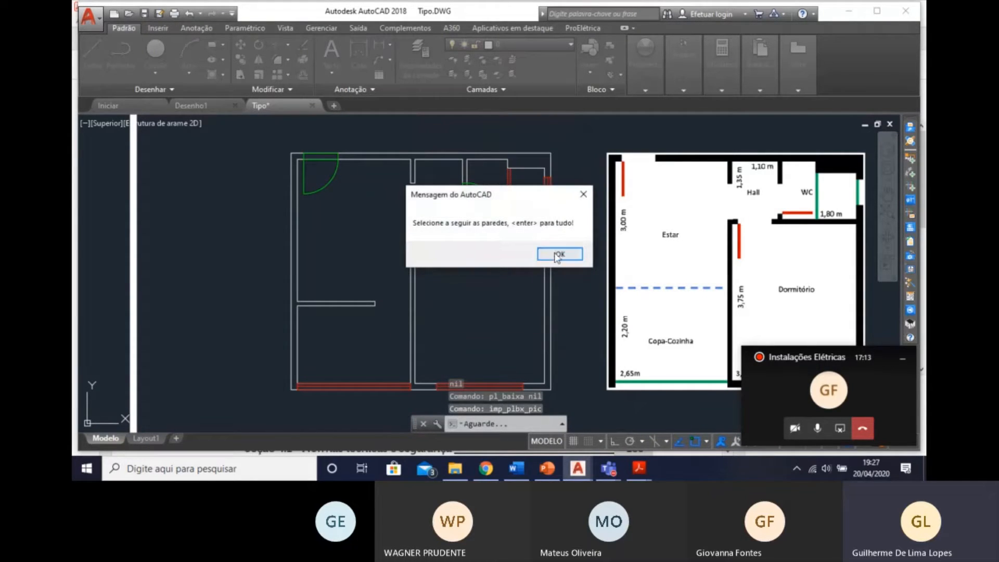
left_click(558, 255)
left_click(261, 147)
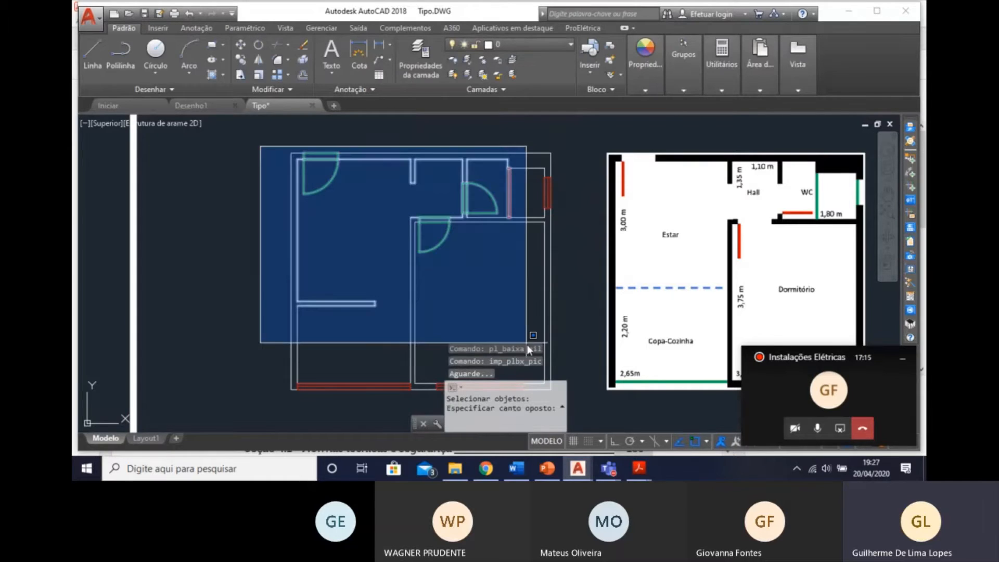
middle_click_drag(523, 344, 421, 208)
scroll(421, 209, "down", 2)
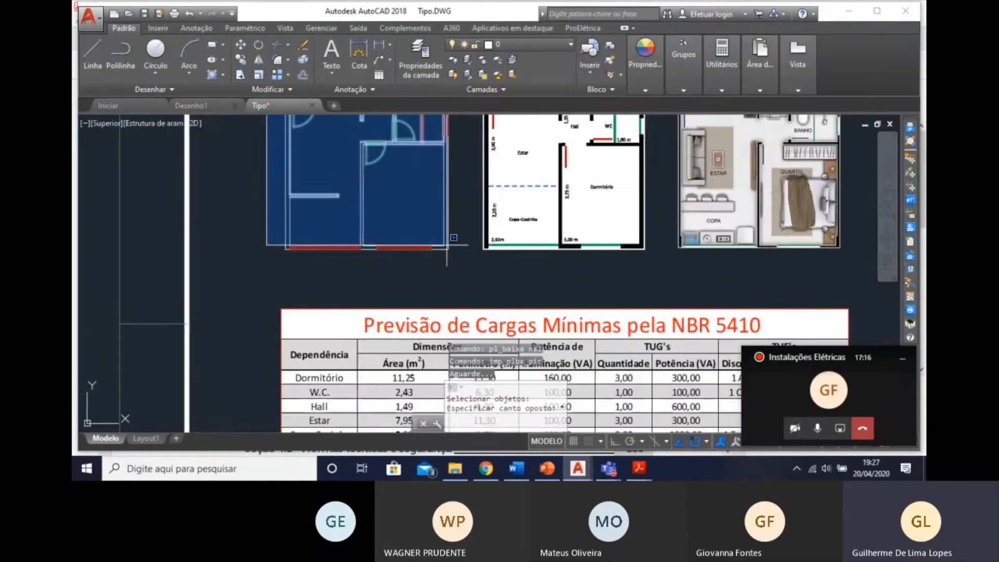
middle_click_drag(446, 248, 482, 309)
left_click(493, 328)
right_click(492, 326)
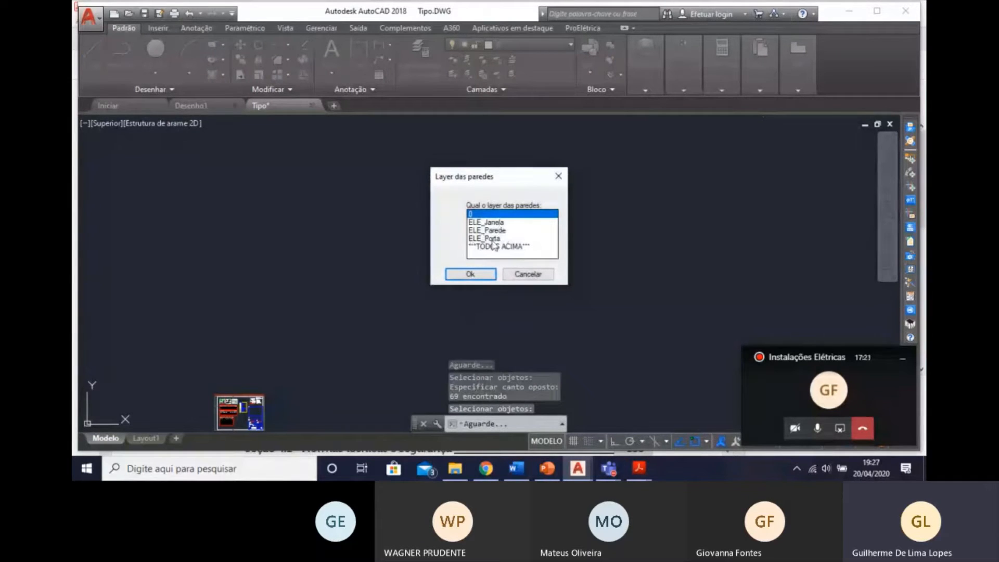
Define the walls from layer ELE_Parede with thicknesses of 20, 15 and 10 cm.
left_click(513, 230)
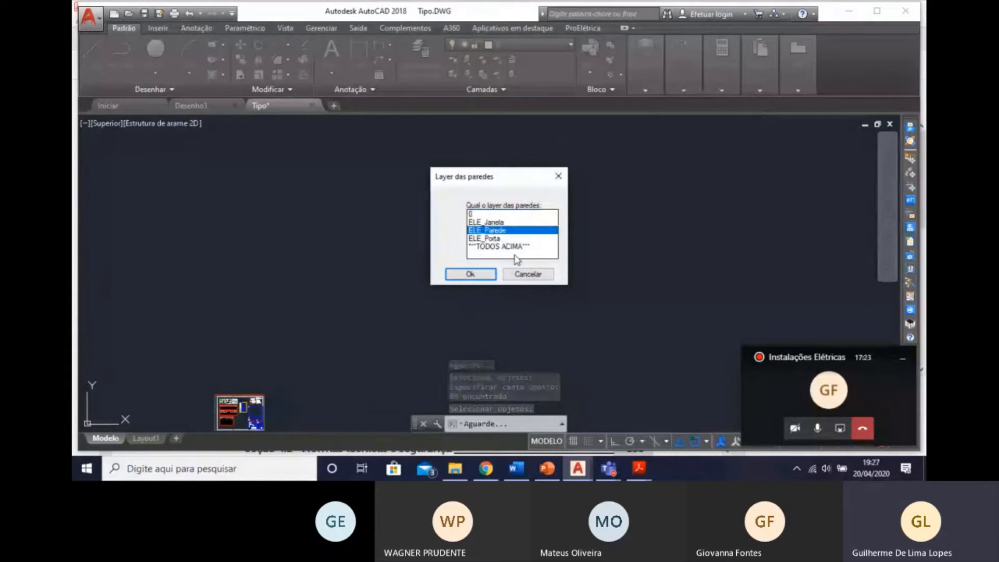
left_click(478, 275)
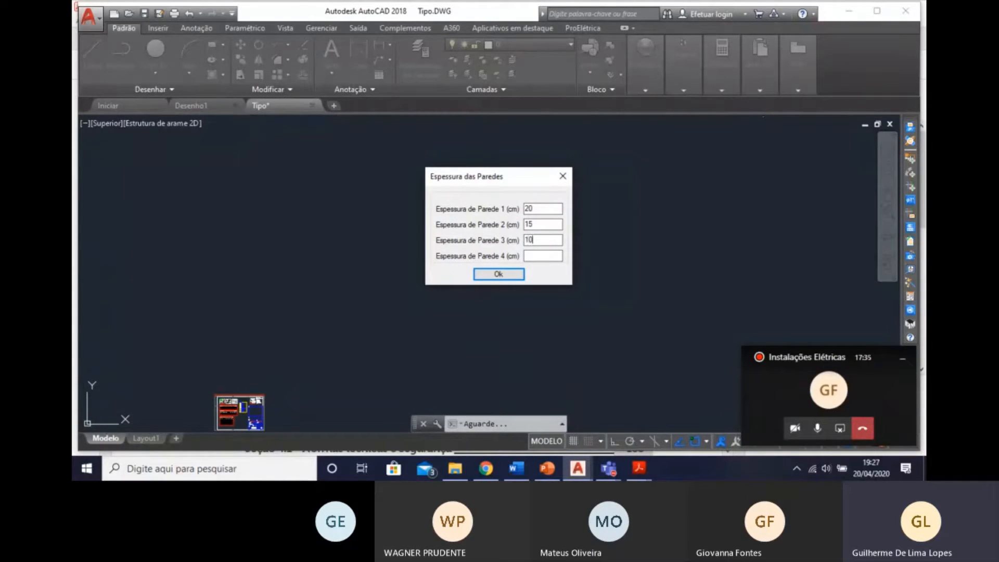
left_click(499, 274)
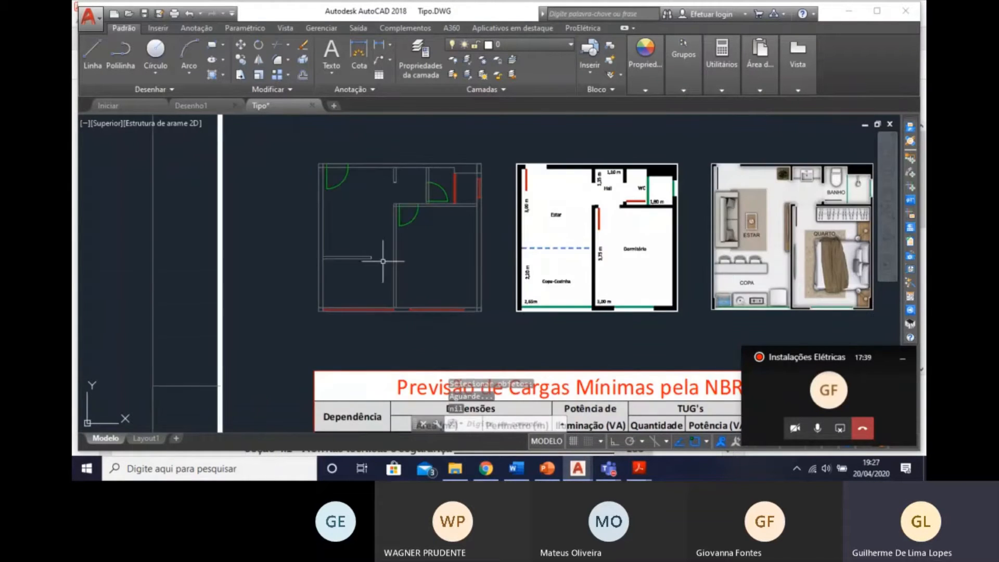
Check the layer of the converted partition wall between the living room and the kitchen.
scroll(397, 151, "up", 4)
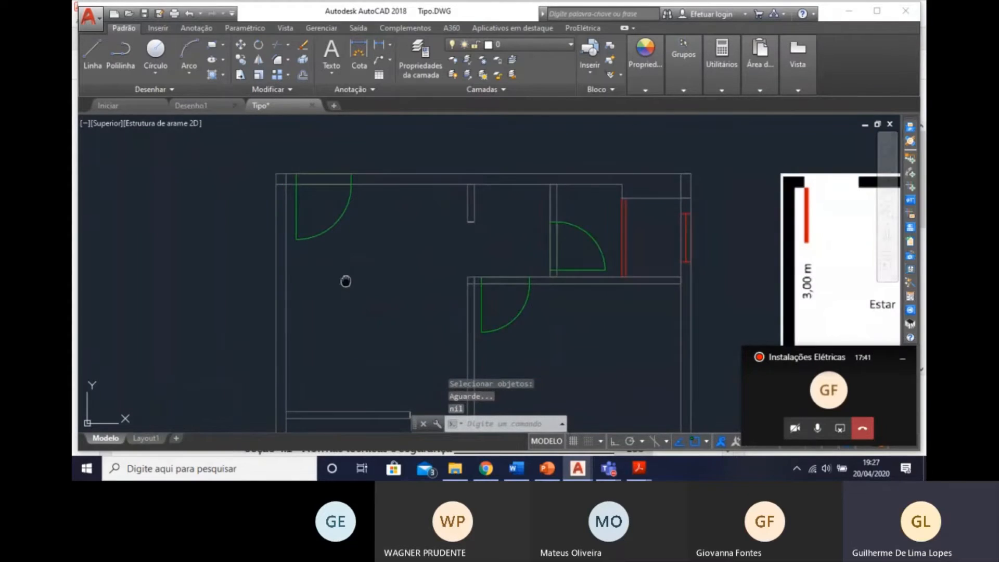
middle_click_drag(346, 281, 374, 218)
left_click(370, 357)
left_click(346, 333)
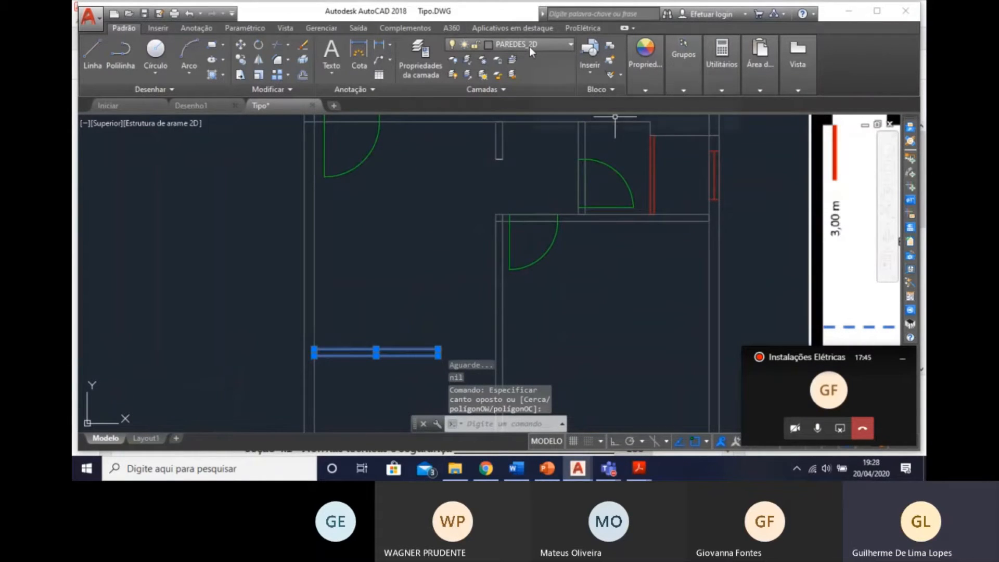
middle_click_drag(426, 242, 425, 277)
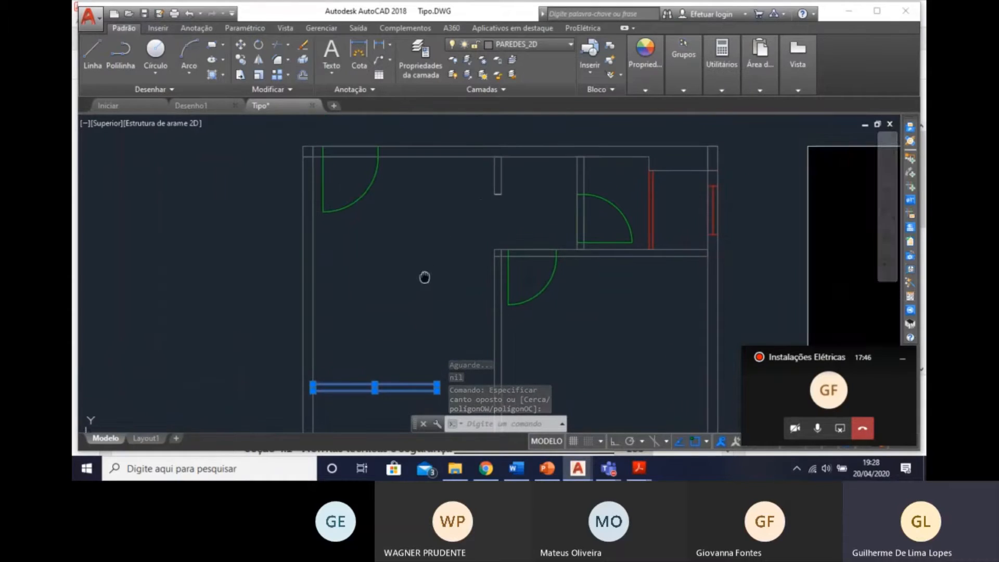
Delete the ELE_Parede line closing the free end of the short hall wall.
scroll(497, 201, "up", 2)
left_click(500, 191)
left_click(506, 198)
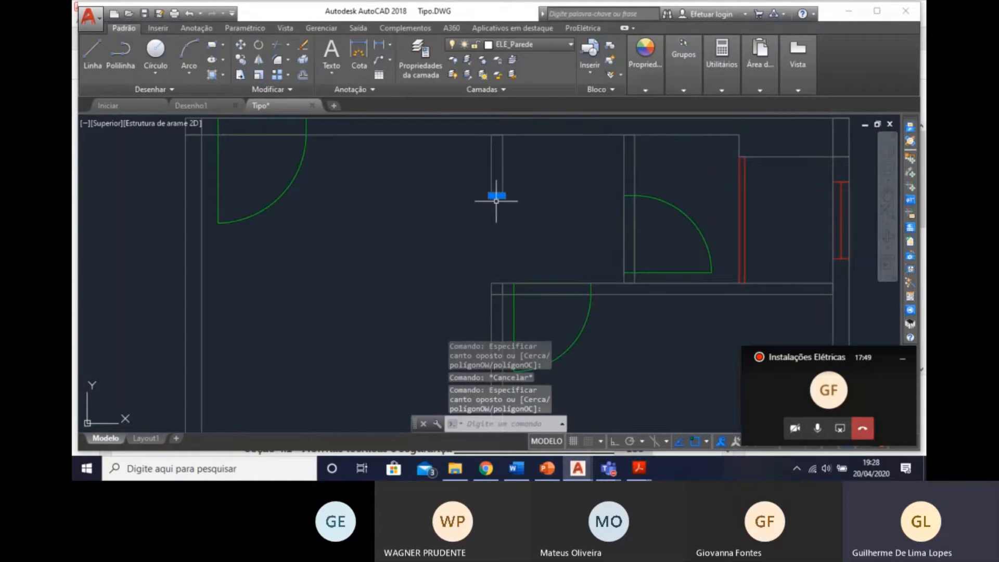
key("Delete")
key("Return")
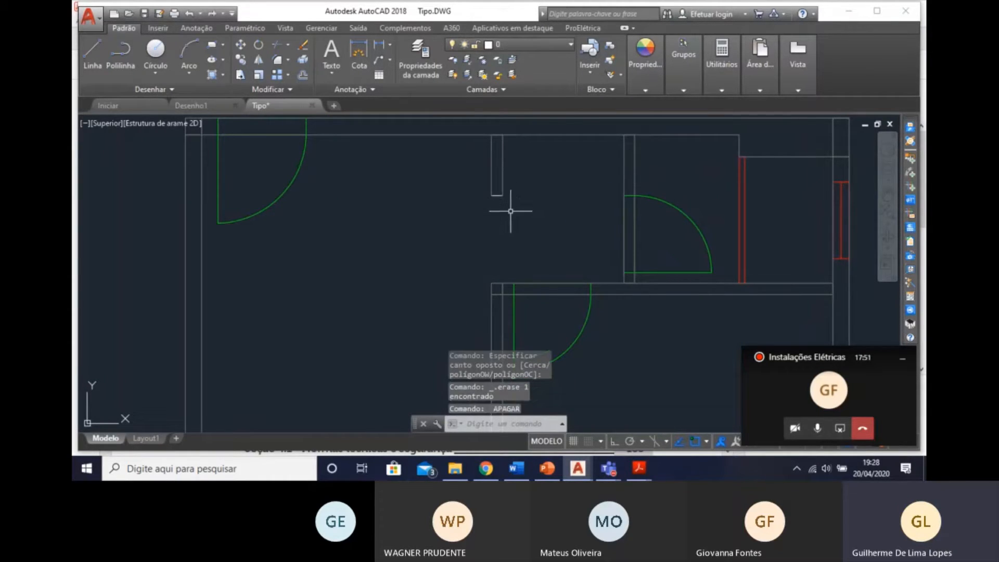
left_click(502, 201)
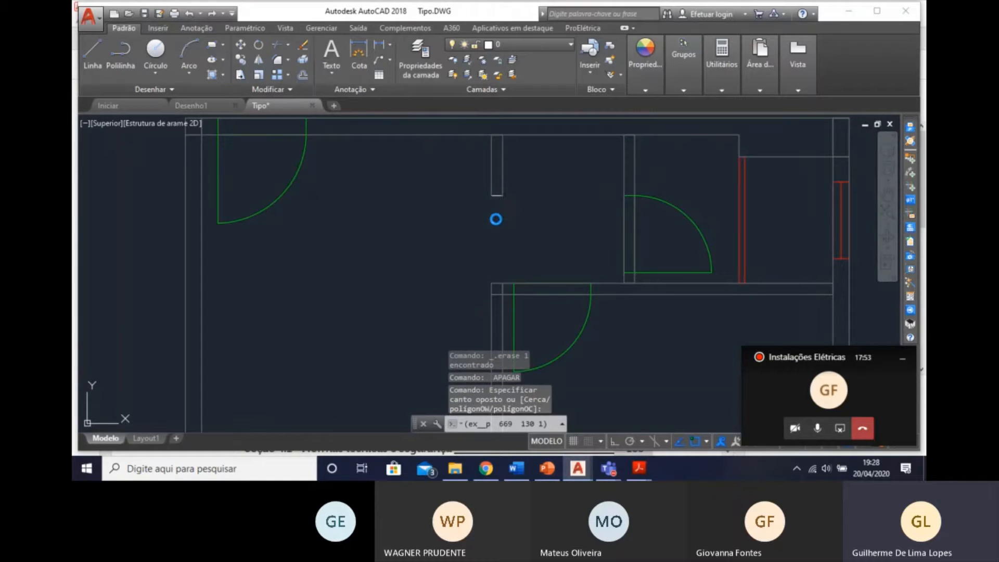
Move the lines closing the free ends of the short hall wall and the living room–kitchen partition to layer PAREDES_2D.
key("Escape")
left_click(473, 181)
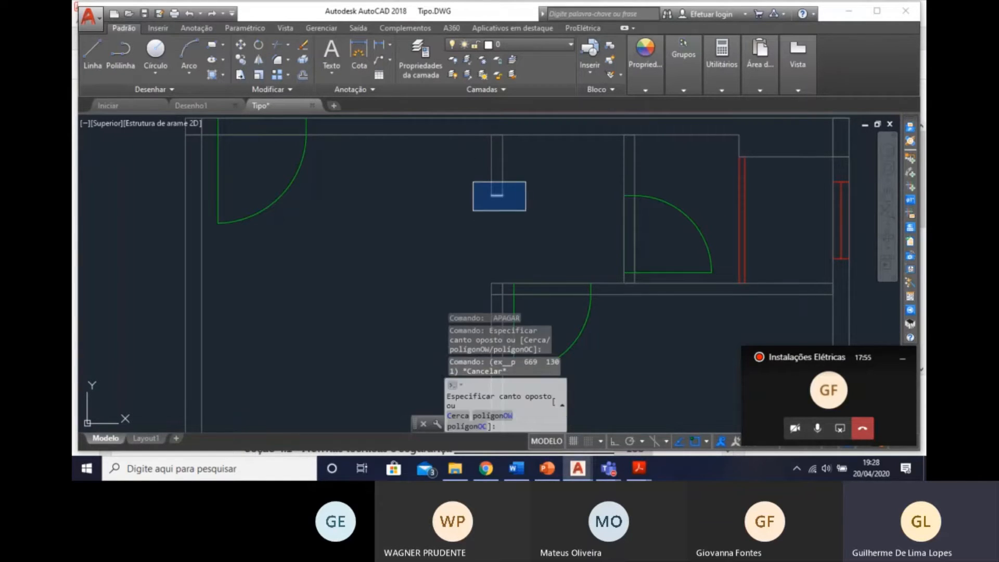
left_click(527, 211)
middle_click_drag(449, 269, 484, 136)
middle_click_drag(423, 253, 436, 190)
left_click(436, 286)
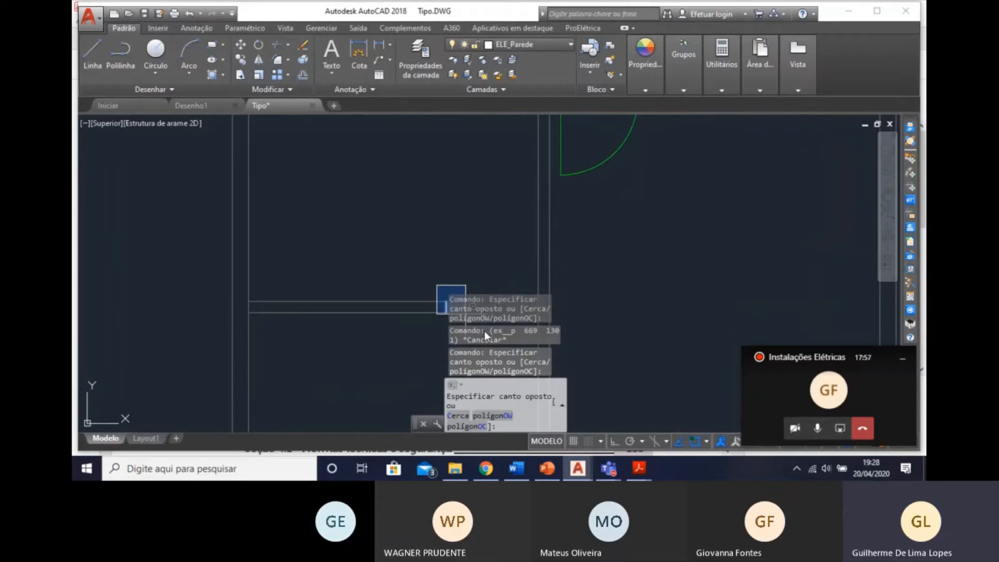
left_click(444, 326)
middle_click_drag(444, 326, 434, 275)
left_click(418, 235)
left_click(446, 285)
scroll(437, 261, "down", 6)
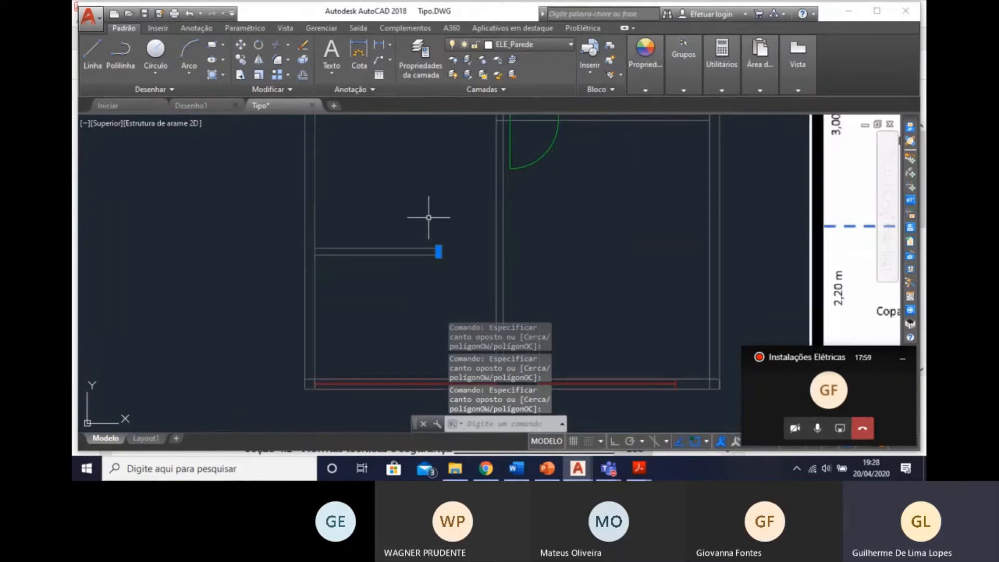
scroll(414, 227, "up", 6)
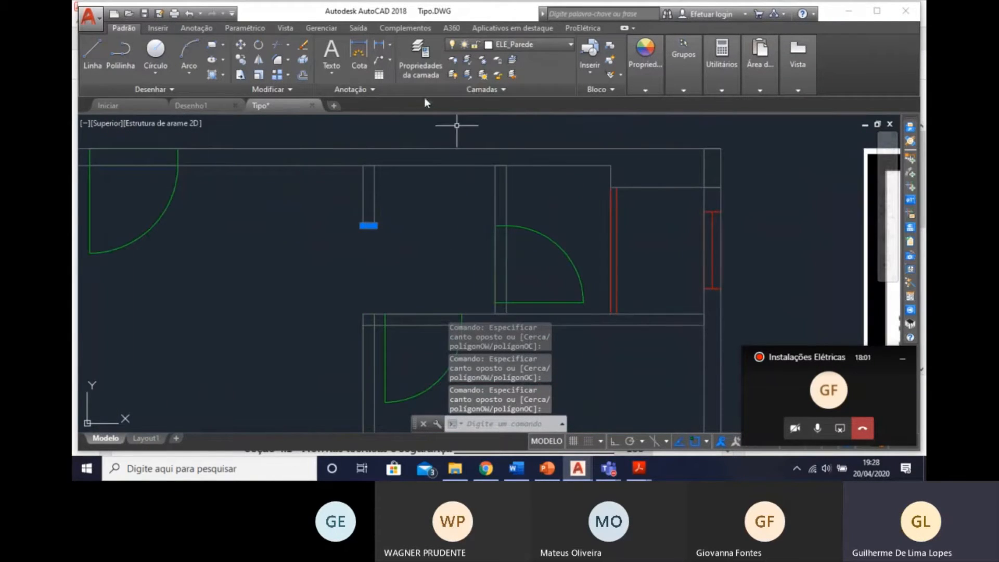
left_click(526, 46)
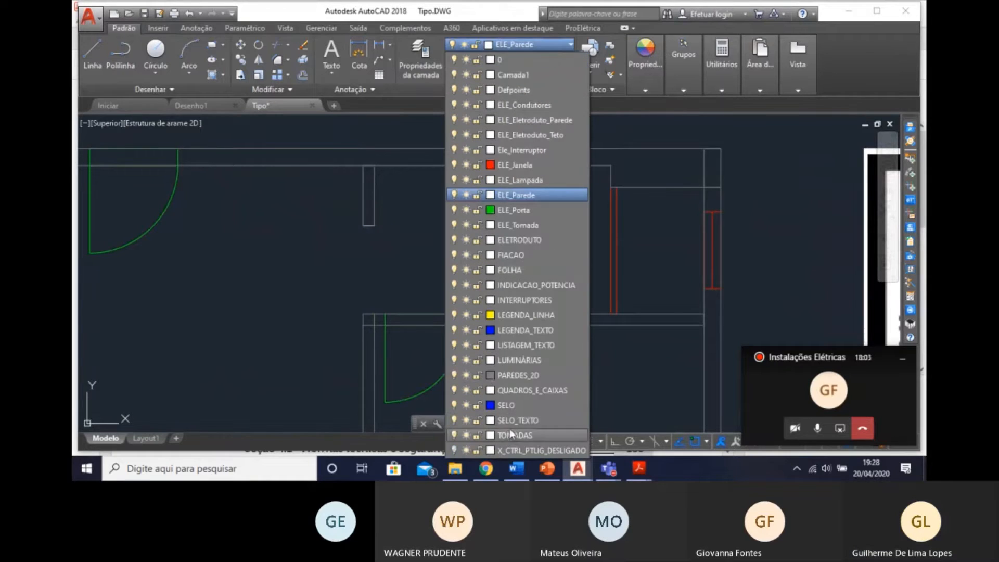
left_click(513, 376)
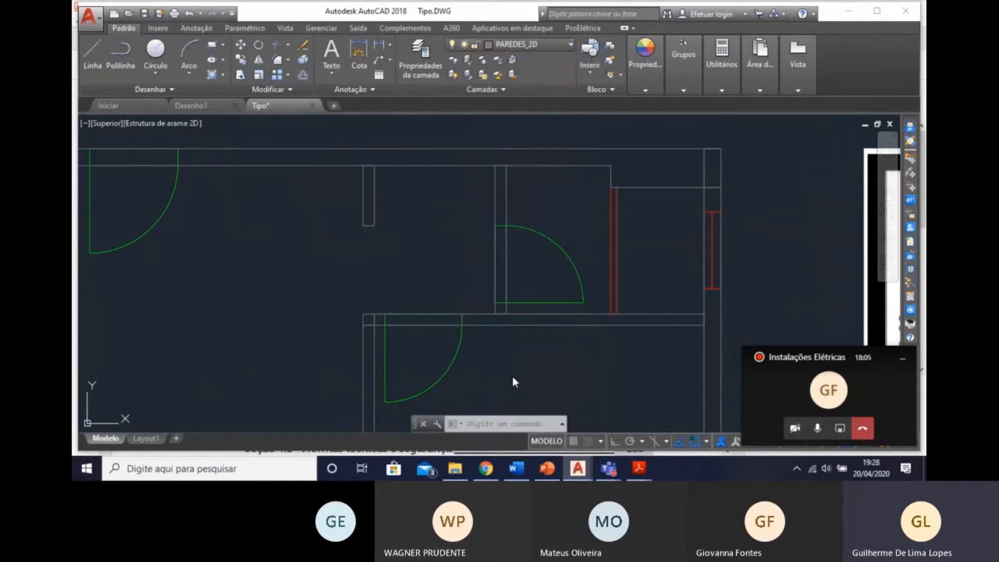
key("Escape")
mouse_move(415, 260)
middle_mouse_down()
mouse_move(544, 250)
mouse_move(540, 171)
middle_mouse_up()
scroll(526, 211, "down", 5)
mouse_move(522, 213)
middle_mouse_down()
mouse_move(522, 261)
mouse_move(500, 266)
mouse_move(495, 241)
middle_mouse_up()
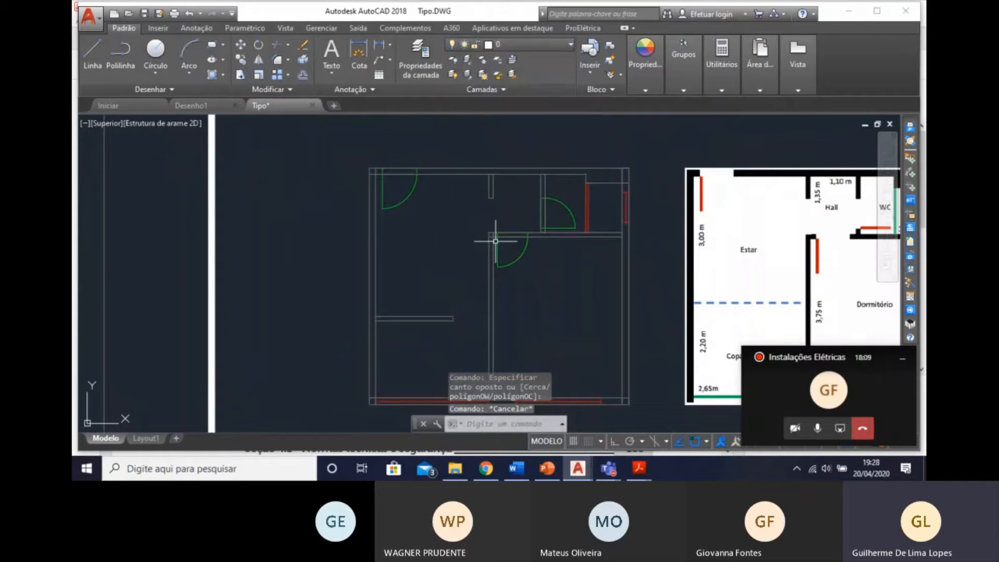
Start the Cálculo Luminotécnico from a point inside the bedroom and reject the proposed area.
middle_click_drag(653, 251, 640, 219)
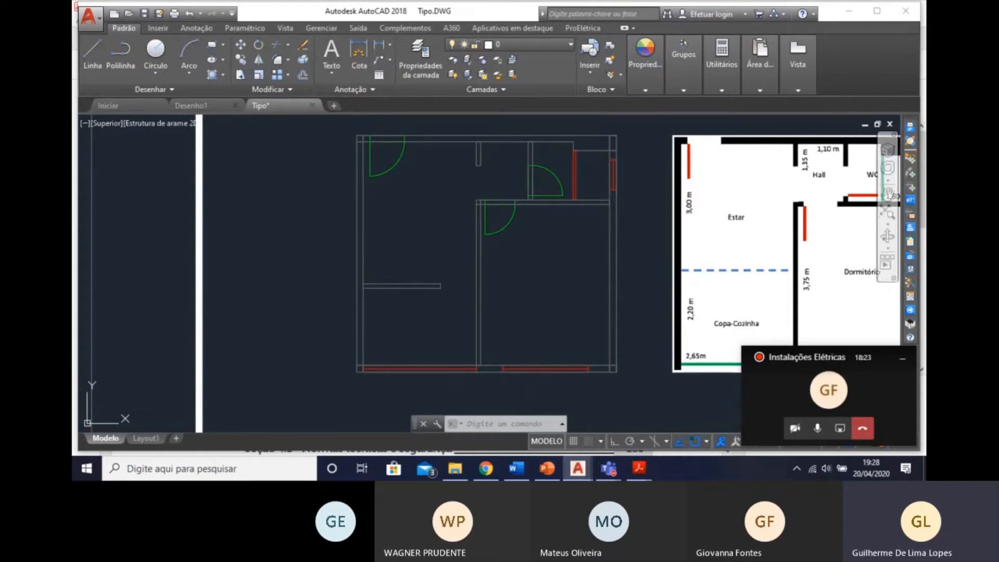
left_click(913, 295)
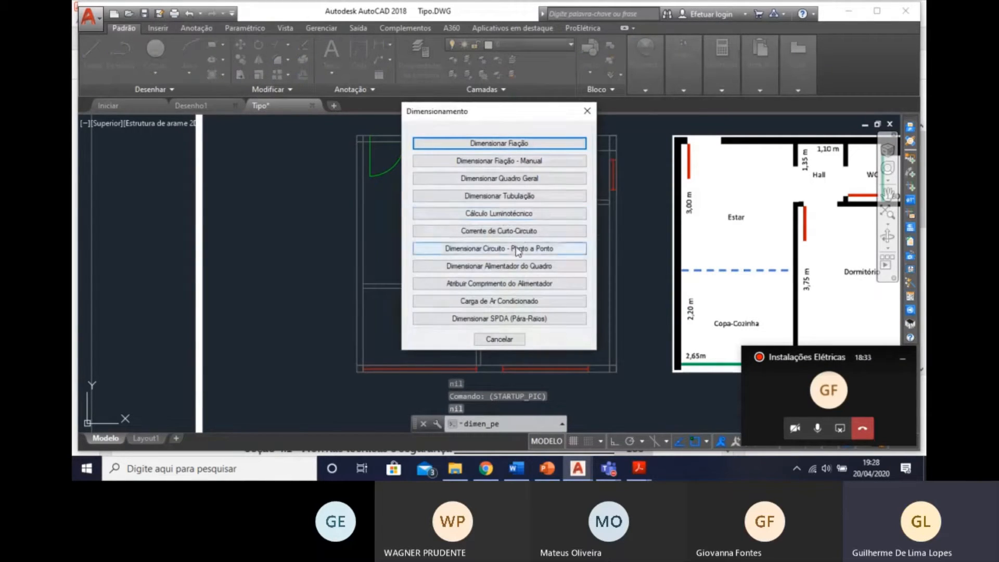
left_click(527, 219)
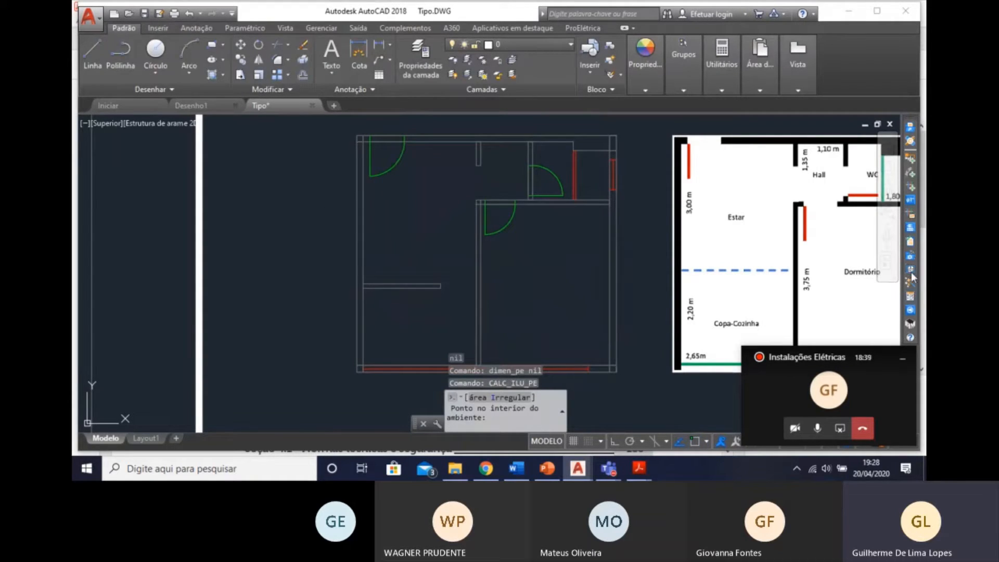
left_click(910, 296)
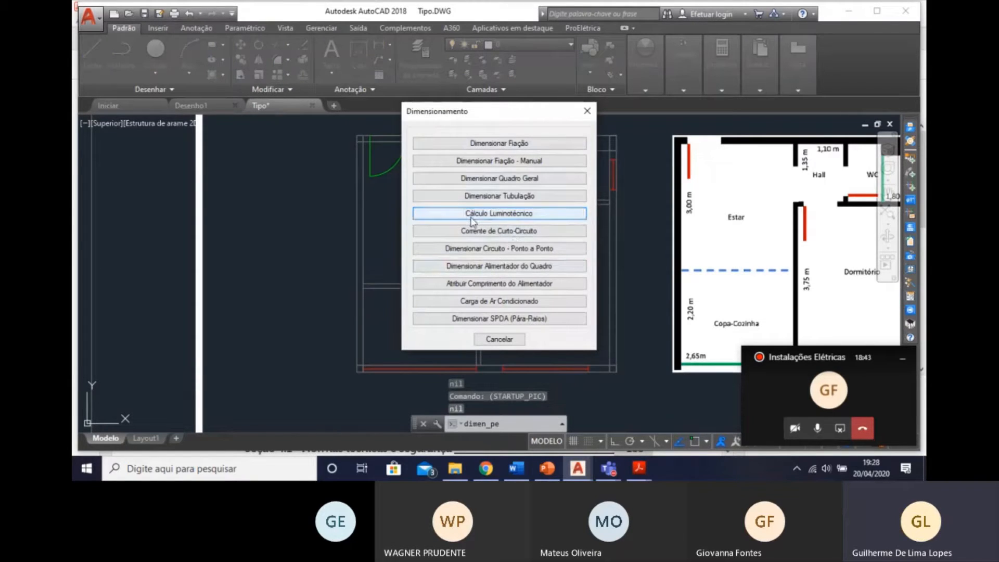
left_click(472, 215)
left_click(545, 261)
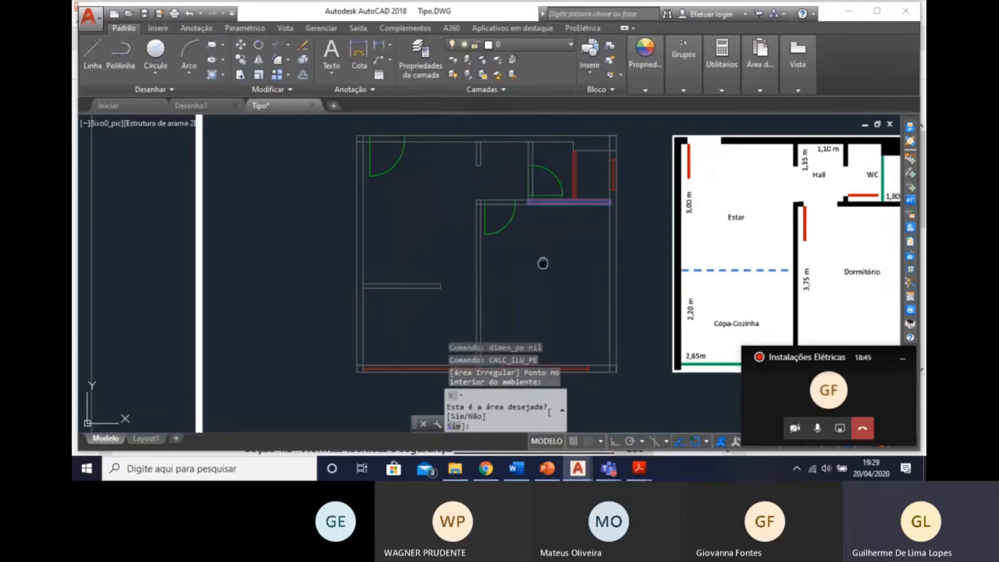
mouse_move(543, 263)
middle_mouse_down()
mouse_move(541, 185)
mouse_move(547, 206)
middle_mouse_up()
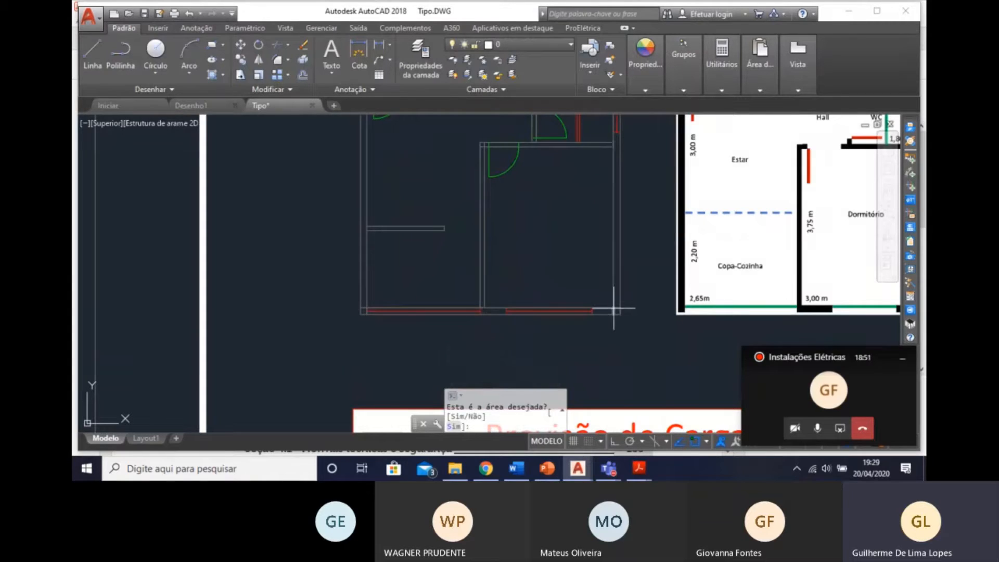
scroll(614, 308, "up", 2)
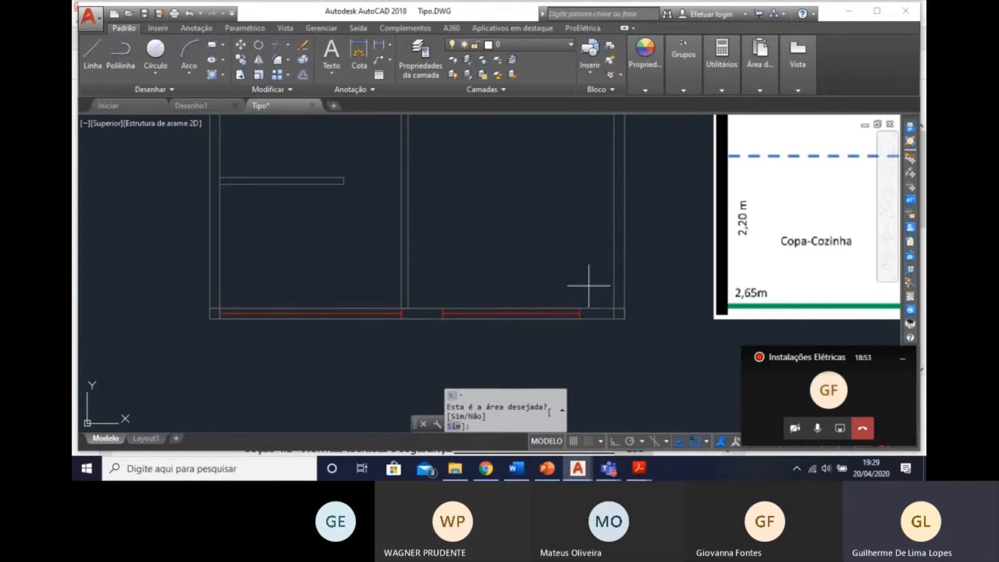
type("n")
key("Return")
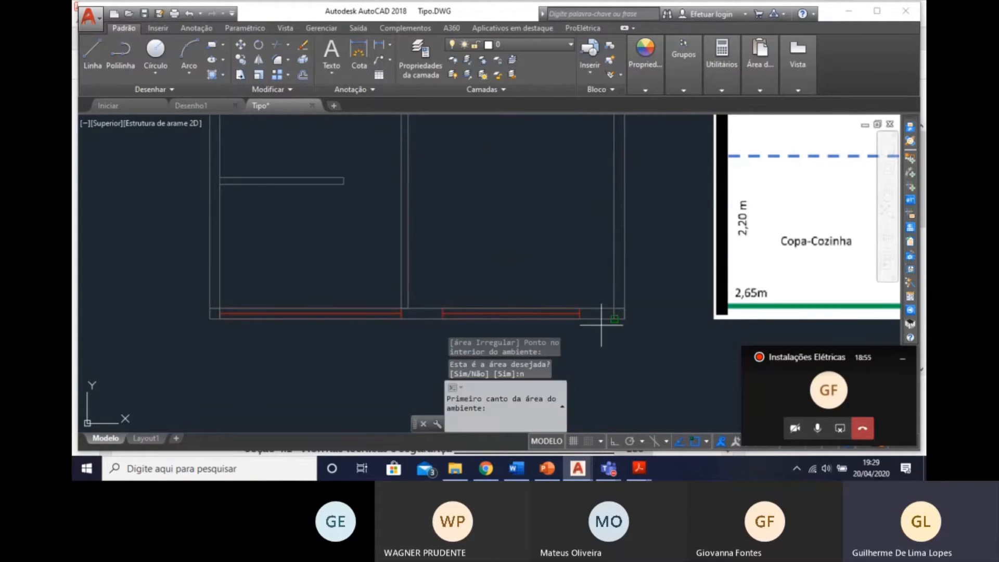
Try to define the bedroom's area for the lighting calculation by its opposite inner corners, and check the room dimensions.
left_click(615, 309)
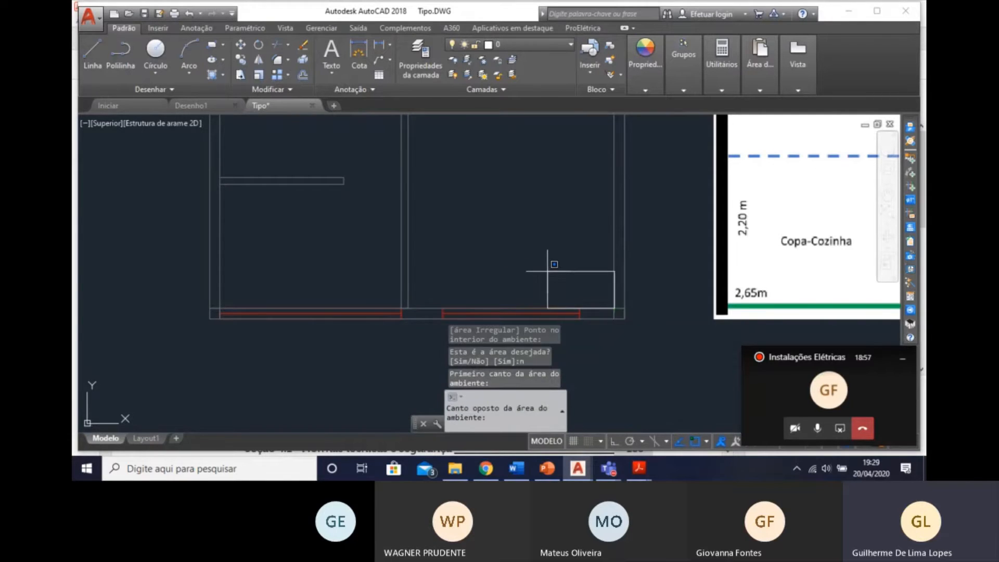
middle_click_drag(434, 143, 436, 264)
scroll(421, 173, "up", 2)
scroll(420, 173, "up", 2)
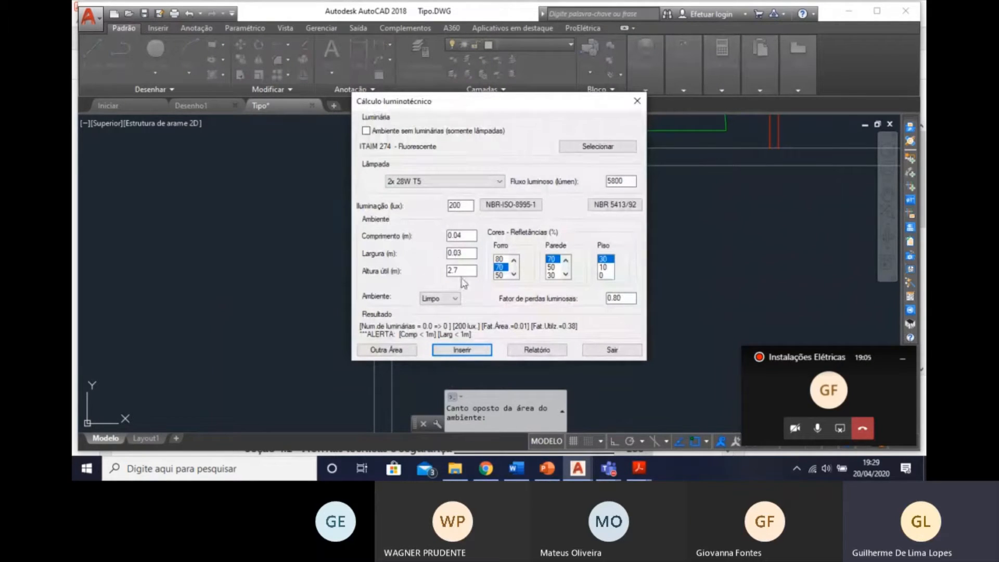
left_click(467, 240)
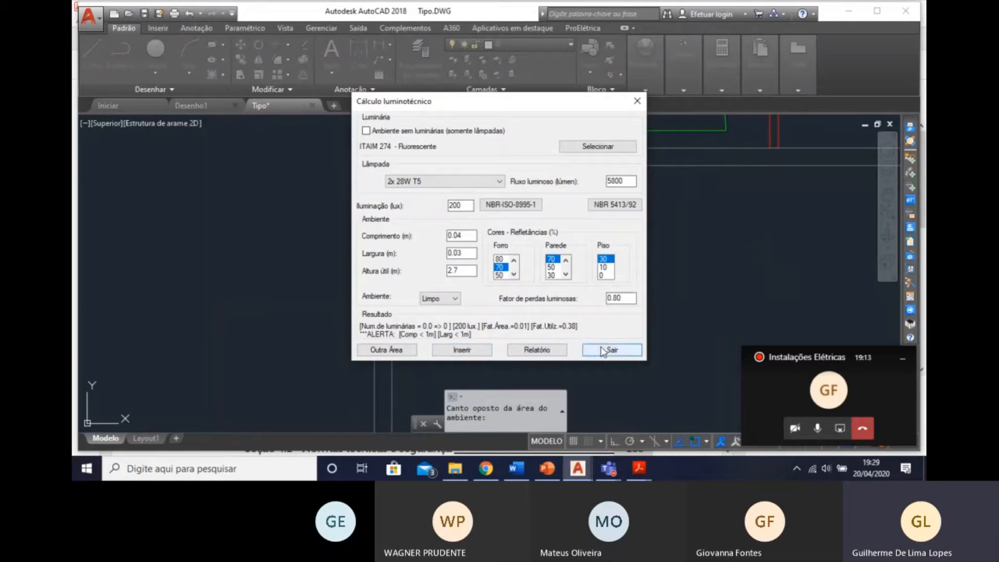
left_click(637, 101)
scroll(567, 239, "down", 4)
key("Escape")
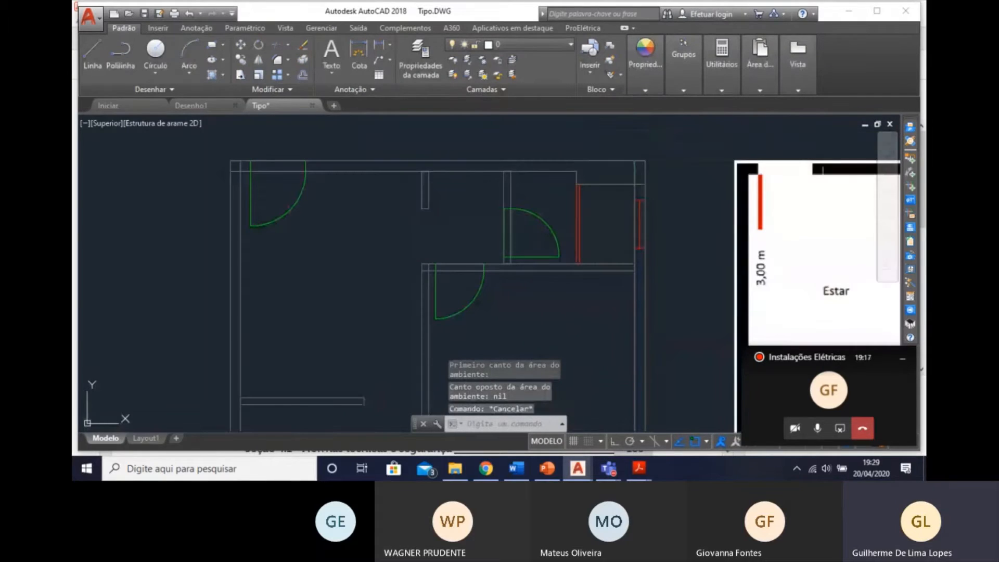
left_click(913, 163)
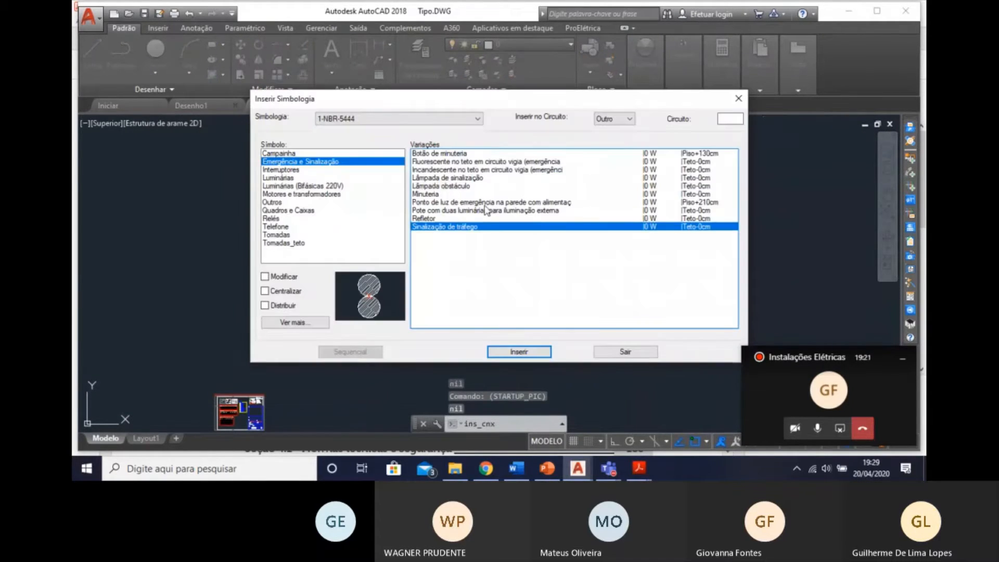
left_click(625, 352)
mouse_move(456, 277)
middle_mouse_down()
mouse_move(674, 210)
mouse_move(738, 157)
middle_mouse_up()
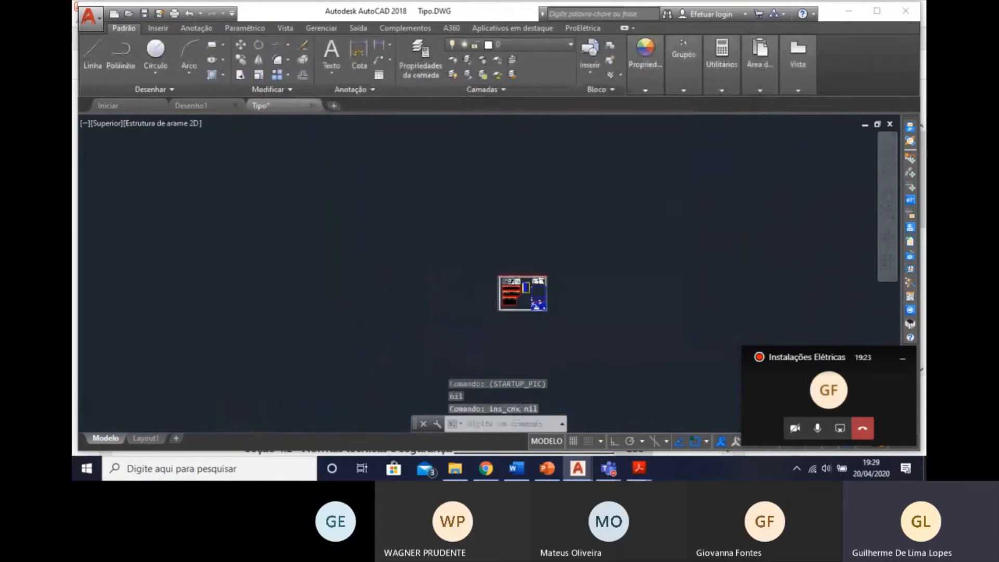
scroll(518, 307, "up", 8)
mouse_move(518, 307)
middle_mouse_down()
mouse_move(536, 276)
mouse_move(554, 379)
middle_mouse_up()
scroll(476, 164, "up", 4)
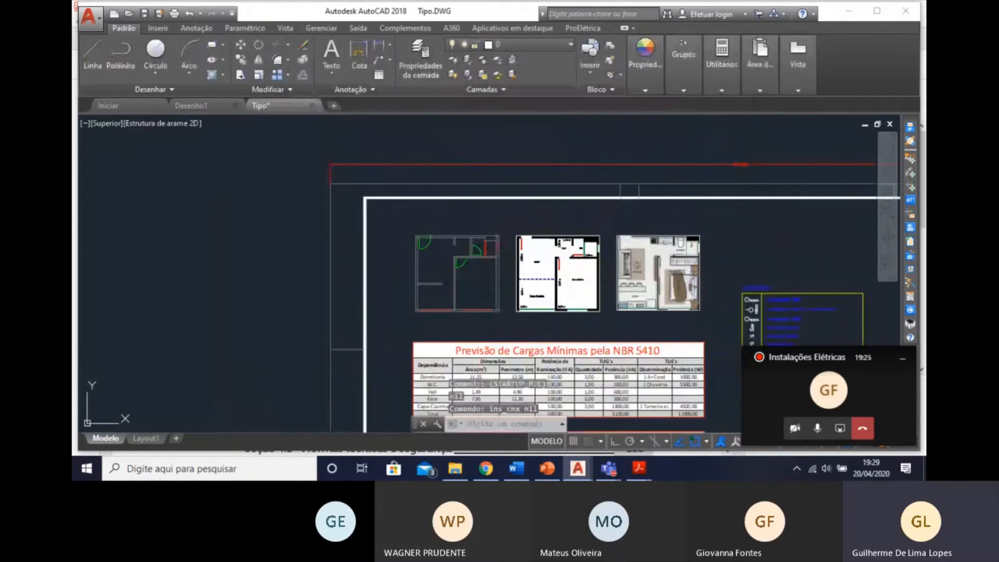
Look over the advanced configuration options for symbols, conduits, wiring and protection devices.
left_click(910, 141)
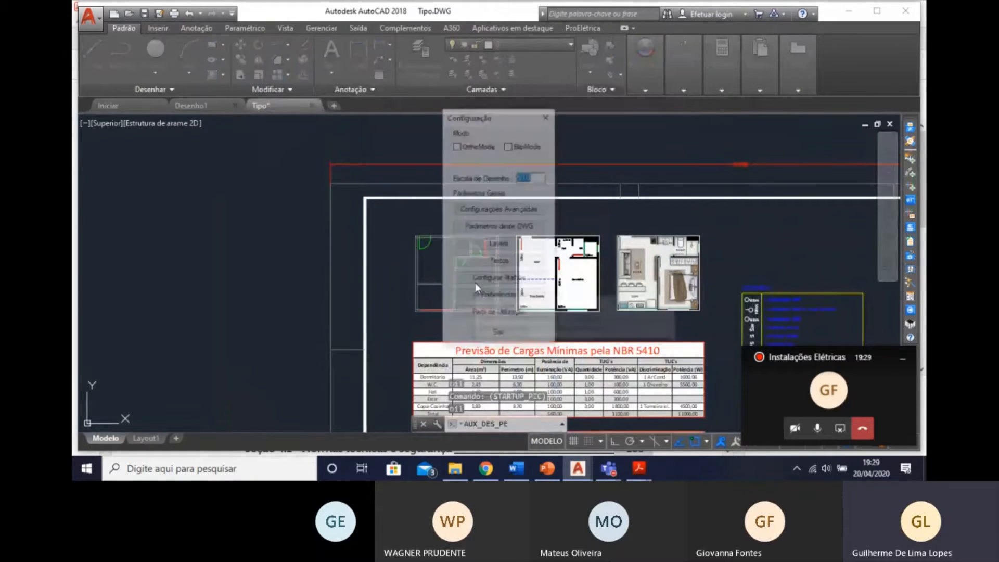
left_click(524, 209)
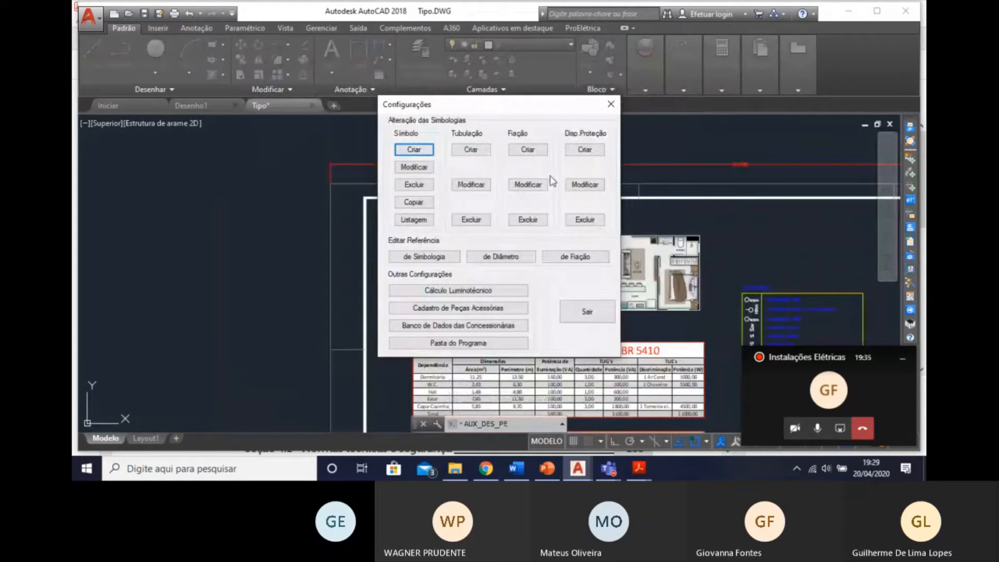
left_click(818, 428)
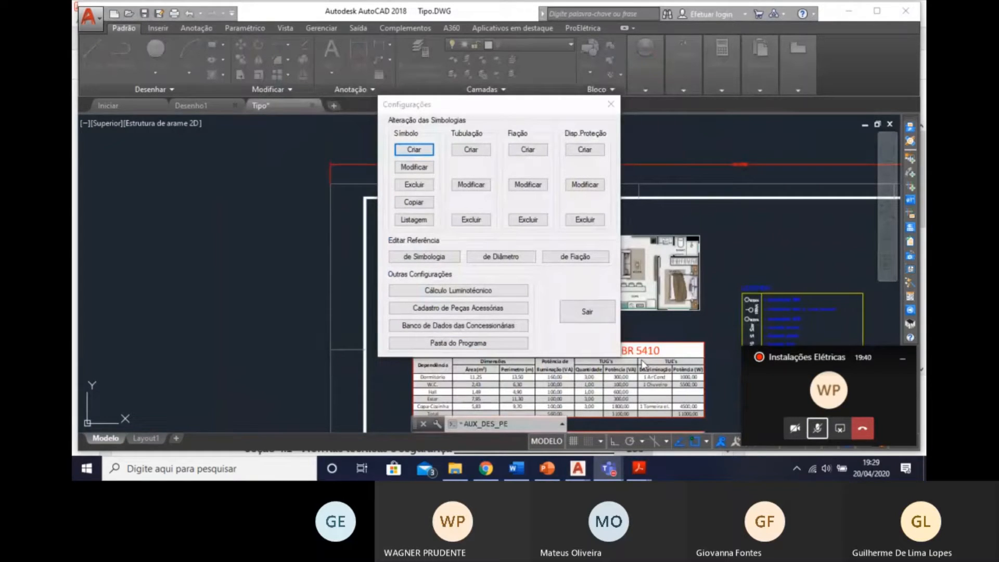
left_click(612, 110)
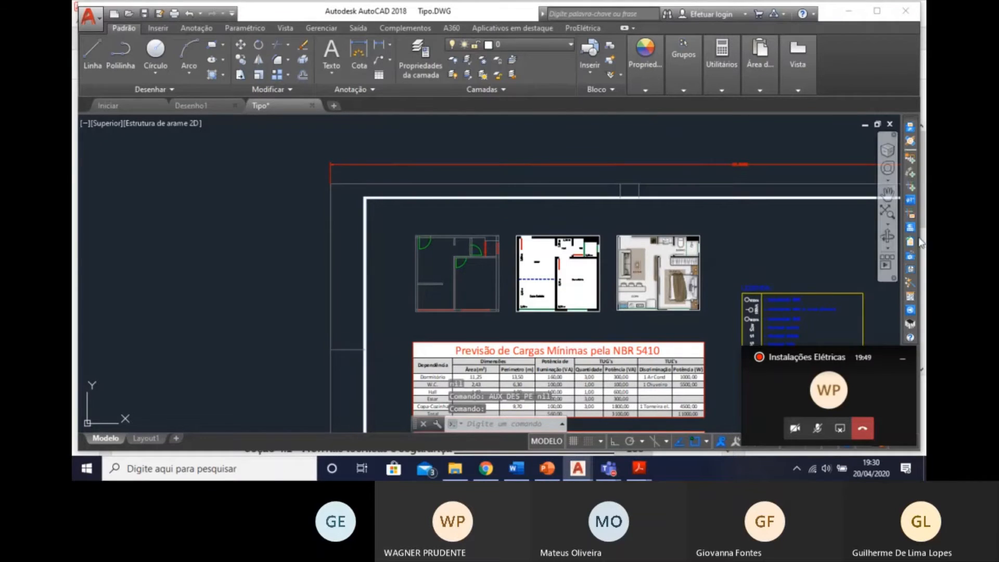
left_click(910, 301)
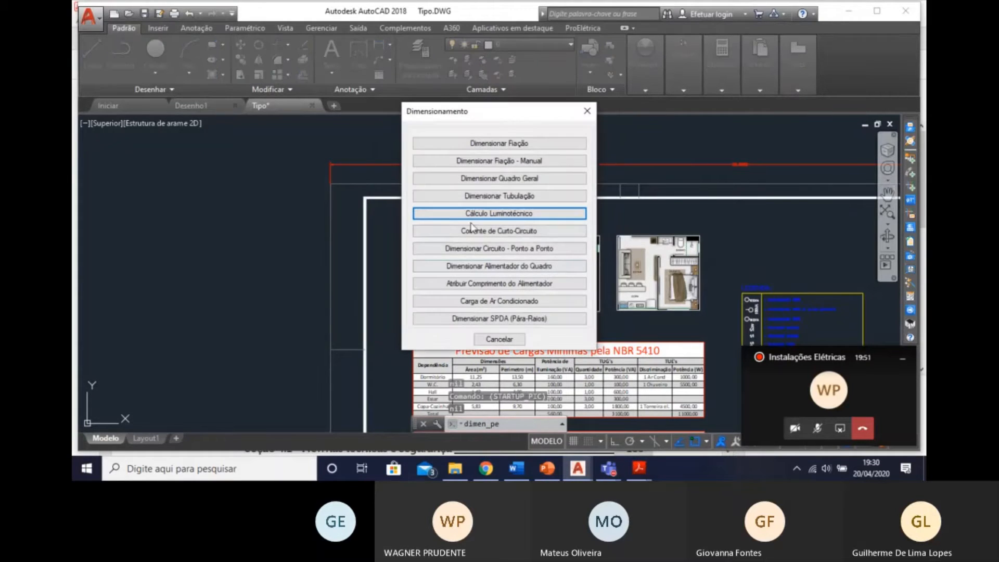
left_click(588, 111)
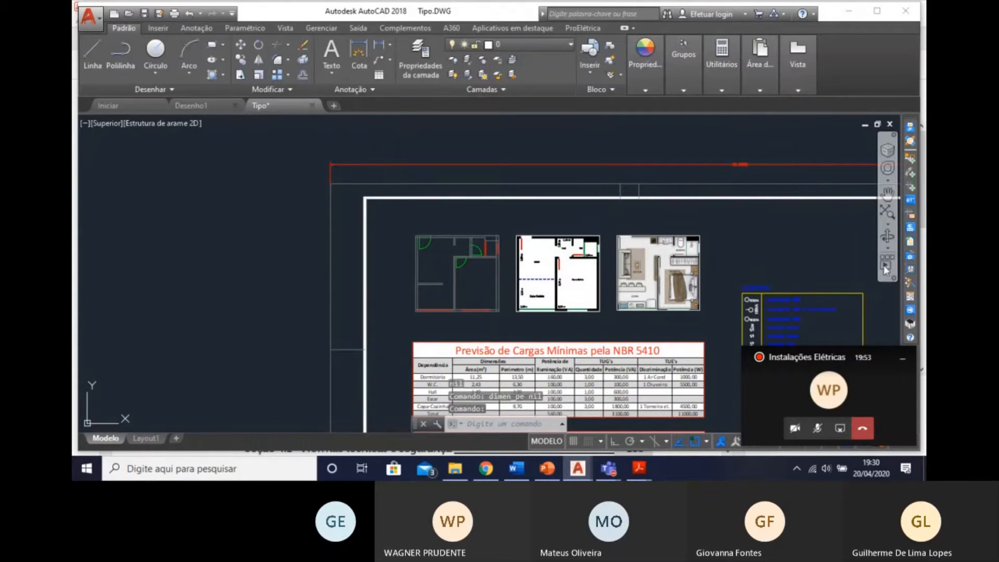
left_click(909, 270)
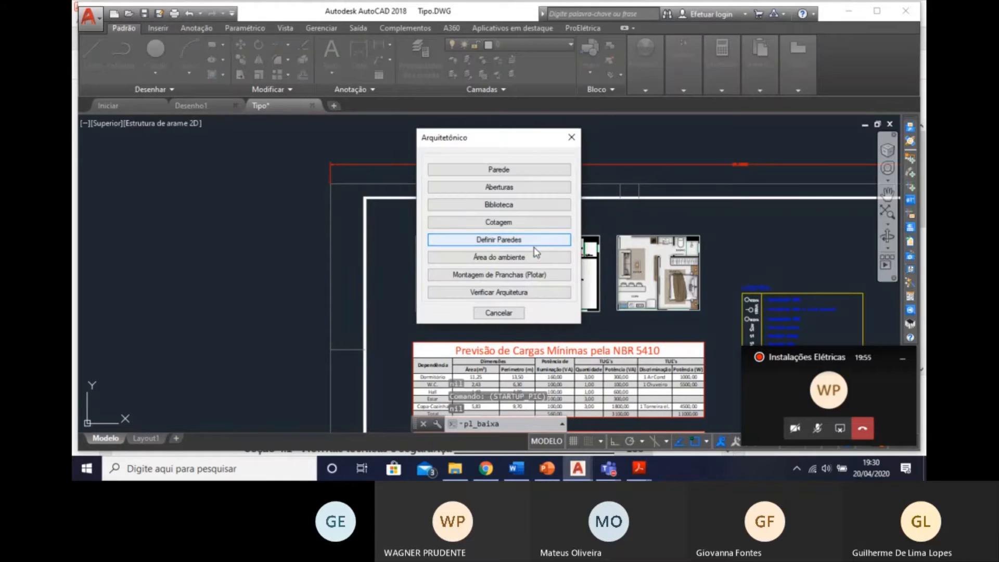
left_click(536, 178)
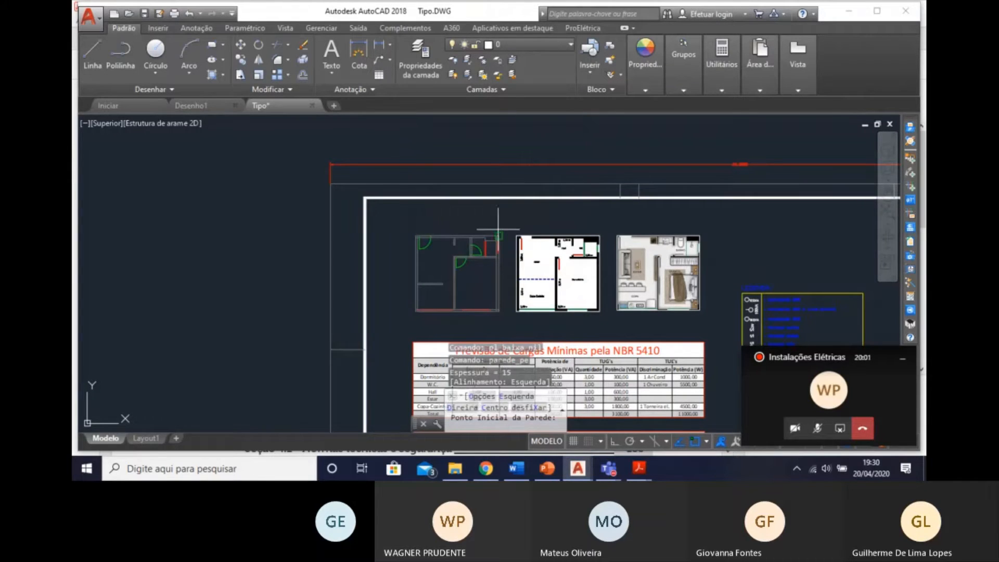
key("Escape")
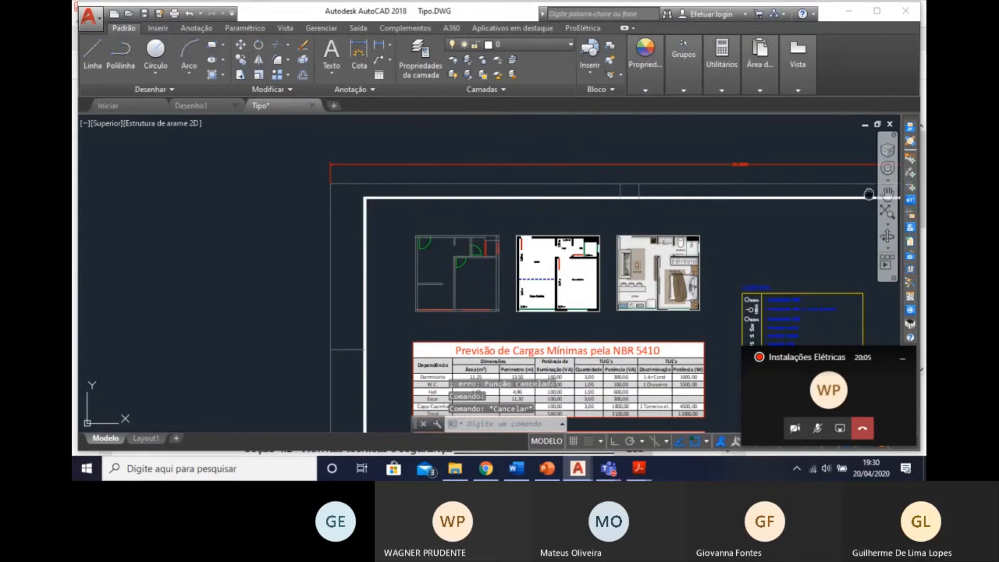
middle_click_drag(870, 195, 711, 117)
middle_click_drag(606, 195, 665, 119)
scroll(641, 166, "down", 2)
middle_click_drag(639, 181, 635, 223)
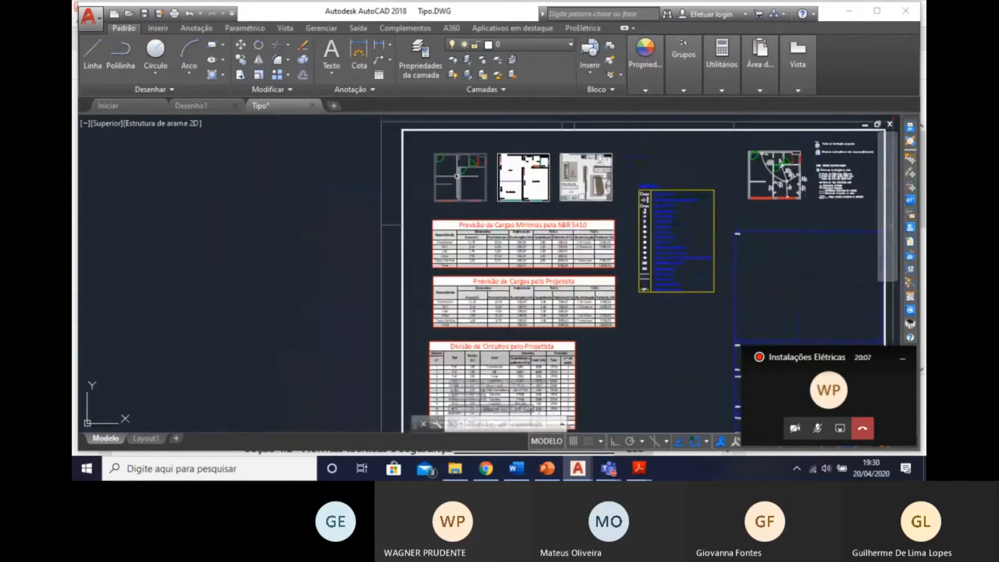
scroll(457, 176, "up", 4)
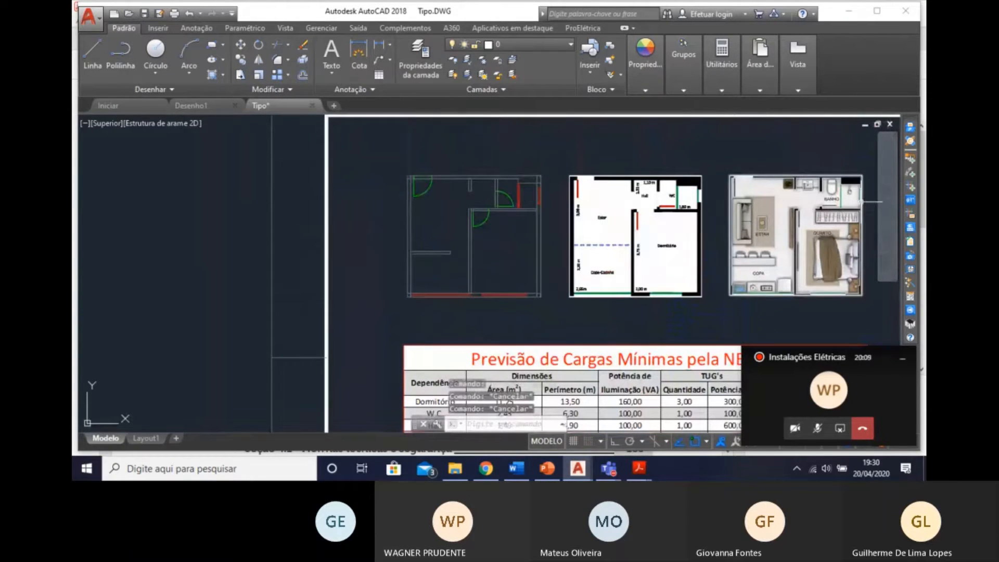
scroll(578, 229, "down", 5)
scroll(575, 229, "up", 5)
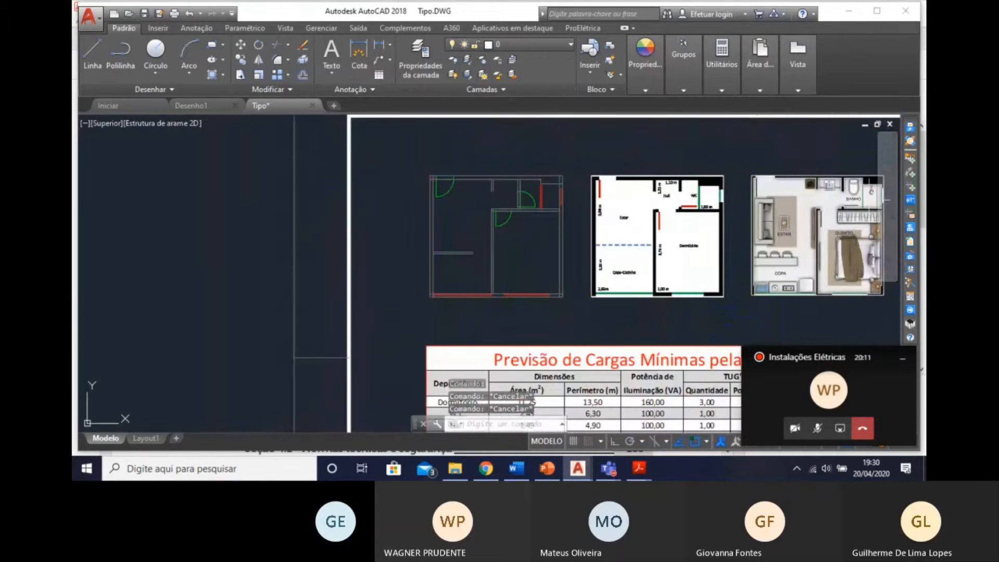
Try switching the unit to m in the ProElétrica parameters of this DWG, and discard the change.
left_click(910, 154)
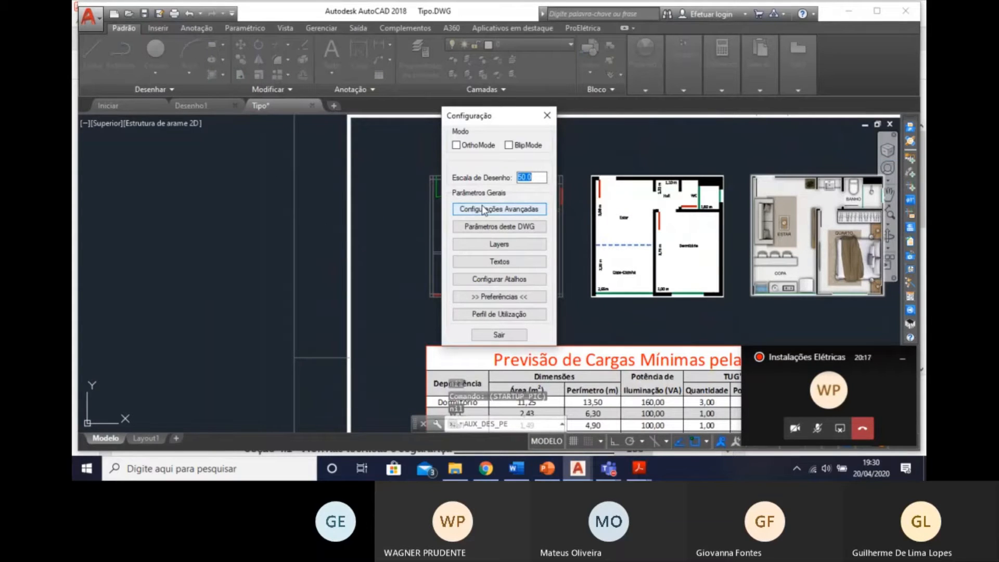
left_click(500, 226)
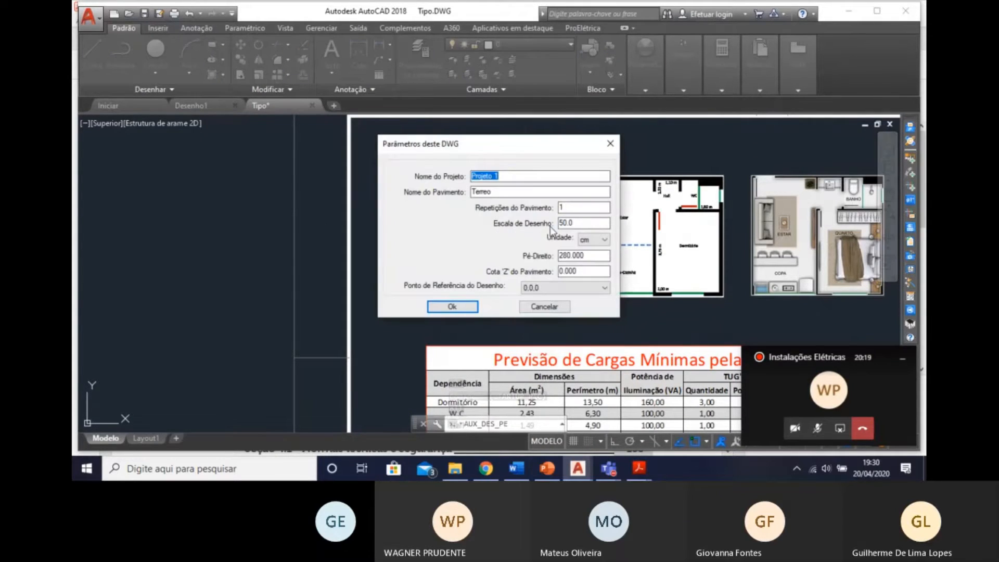
left_click(594, 243)
left_click(594, 267)
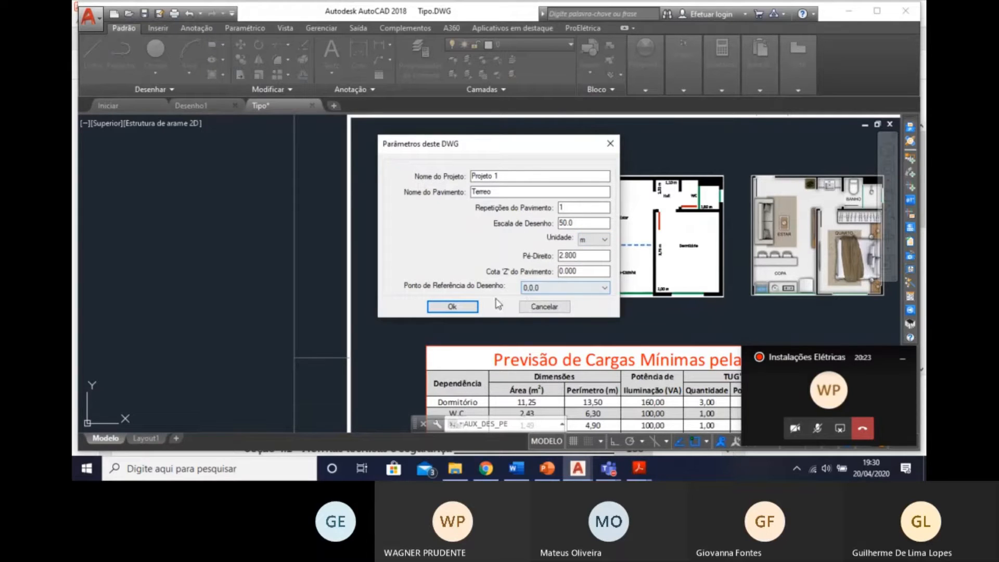
left_click(539, 309)
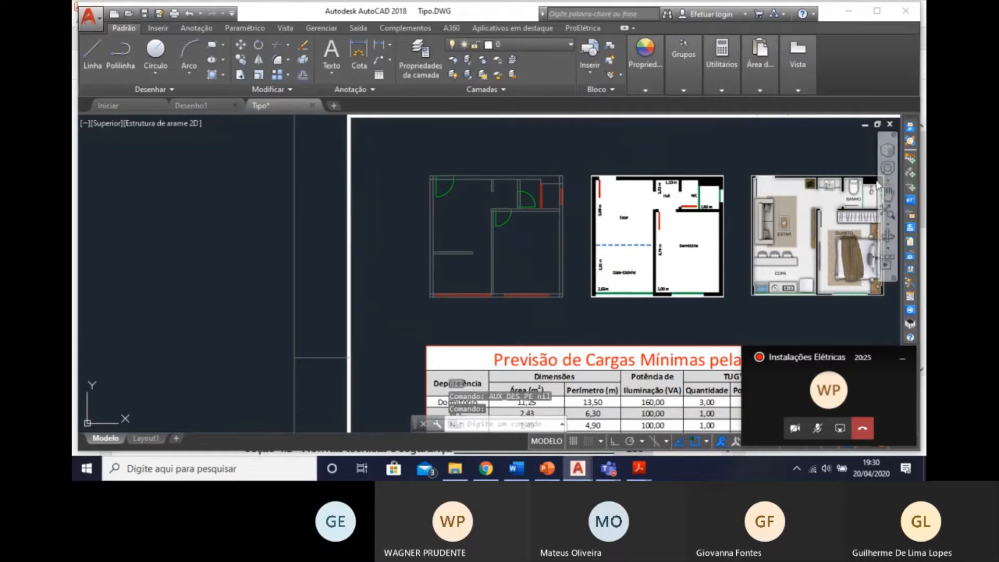
left_click(816, 428)
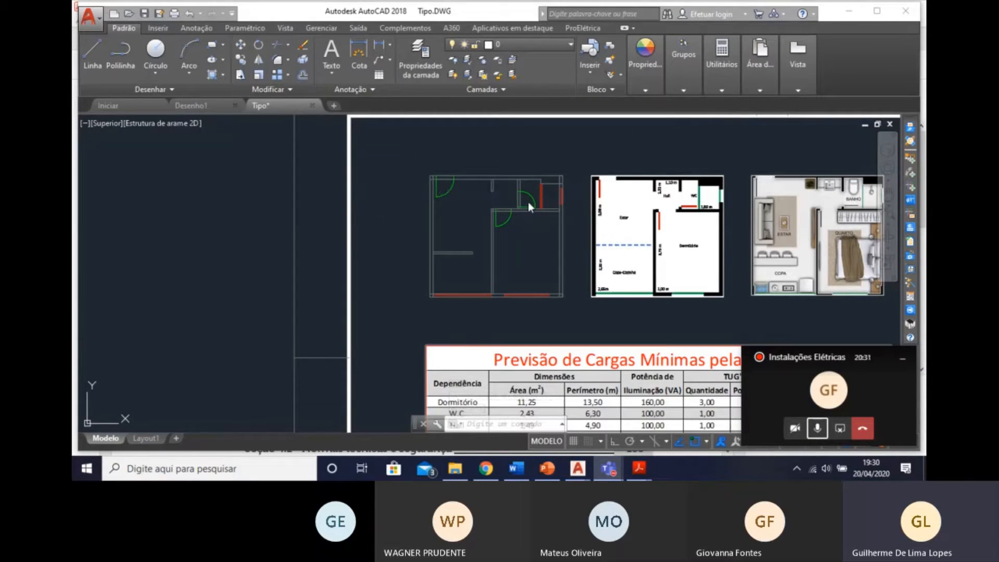
scroll(495, 276, "up", 4)
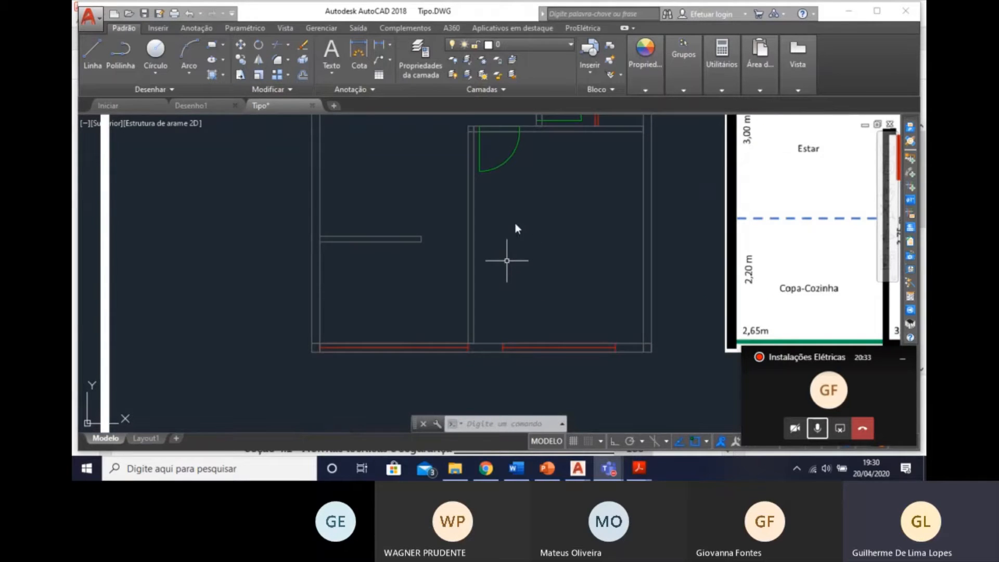
scroll(503, 261, "down", 4)
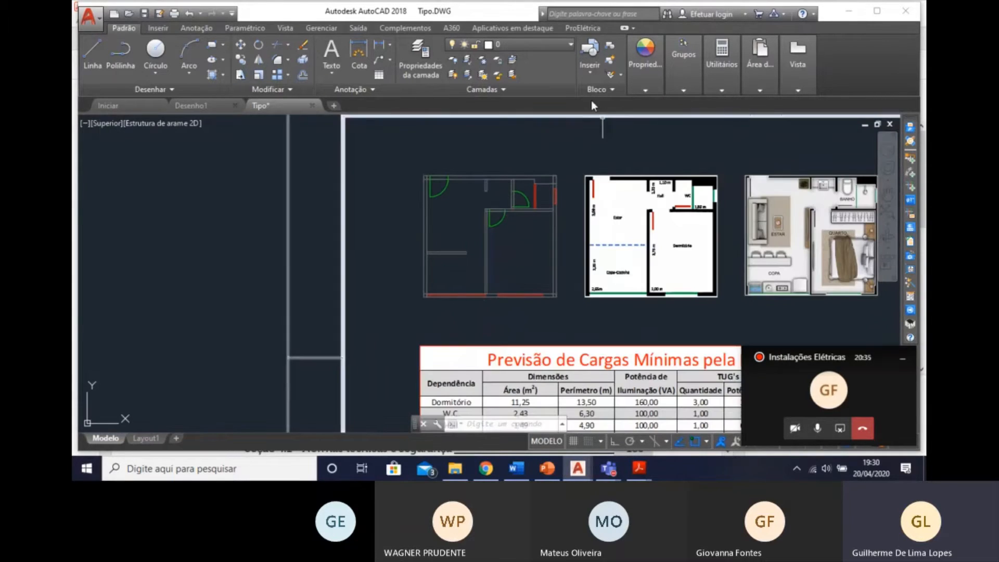
scroll(530, 224, "up", 2)
key("Escape")
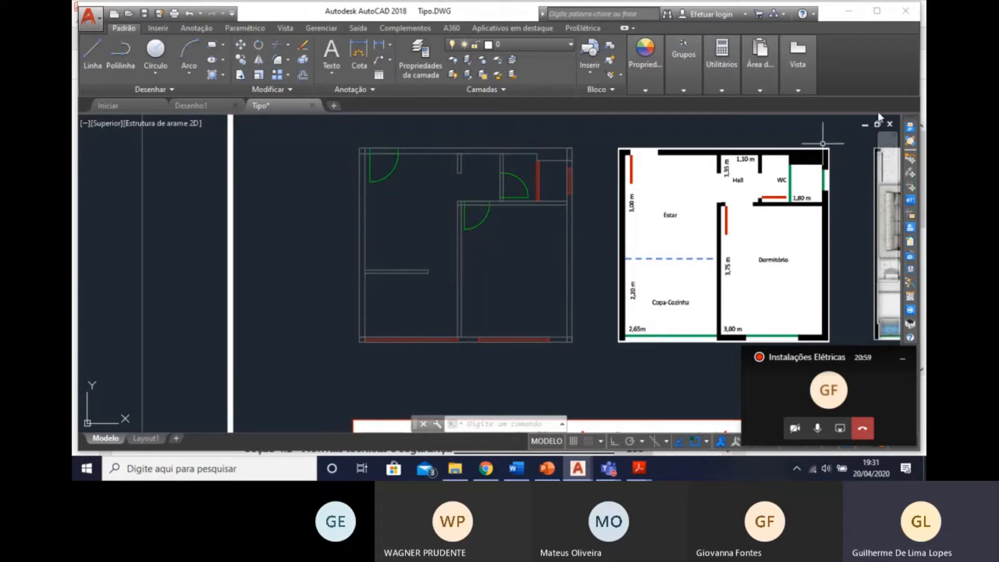
Set the unit to m in the ProElétrica parameters of this DWG and accept the change.
left_click(910, 142)
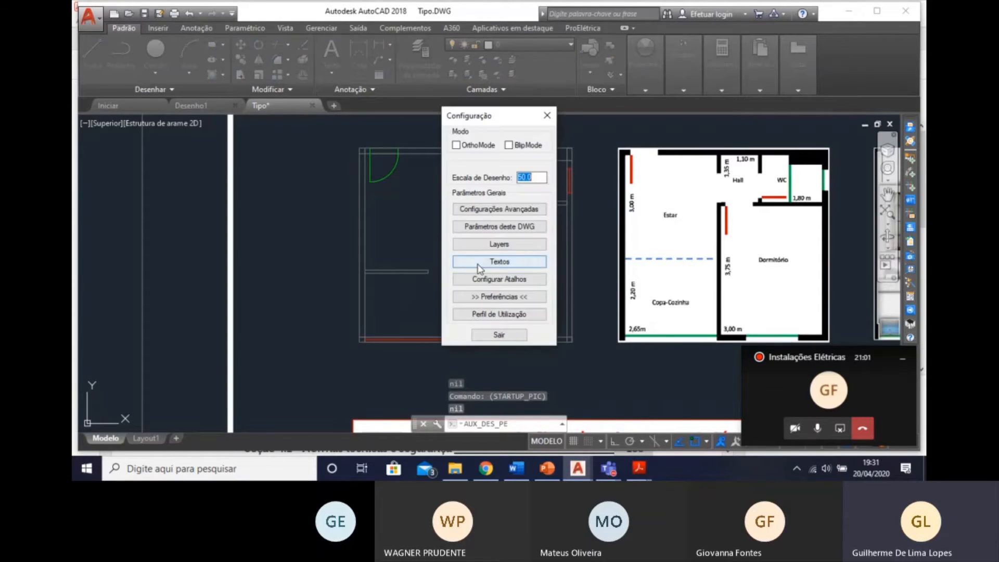
left_click(514, 230)
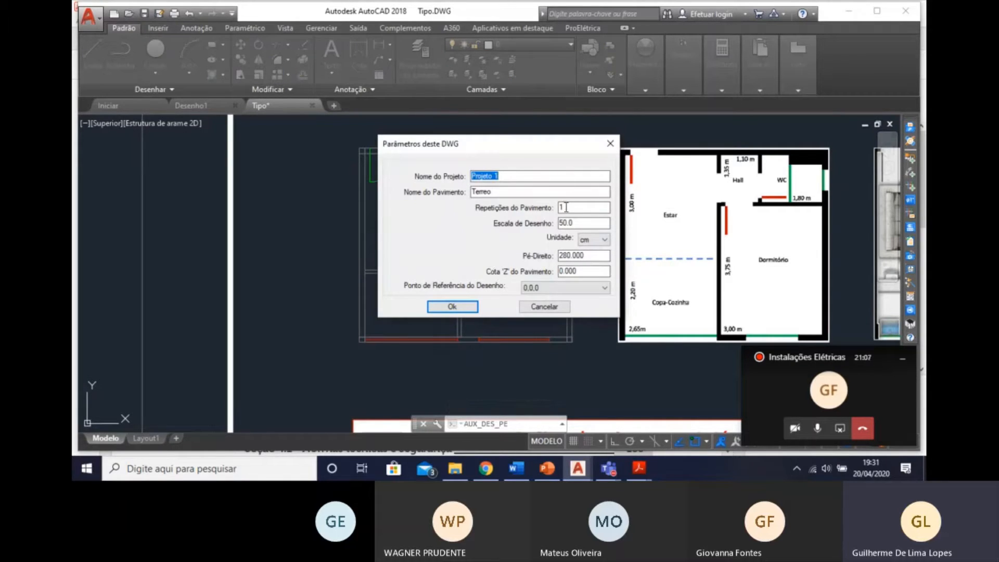
left_click(598, 242)
left_click(596, 268)
left_click(453, 307)
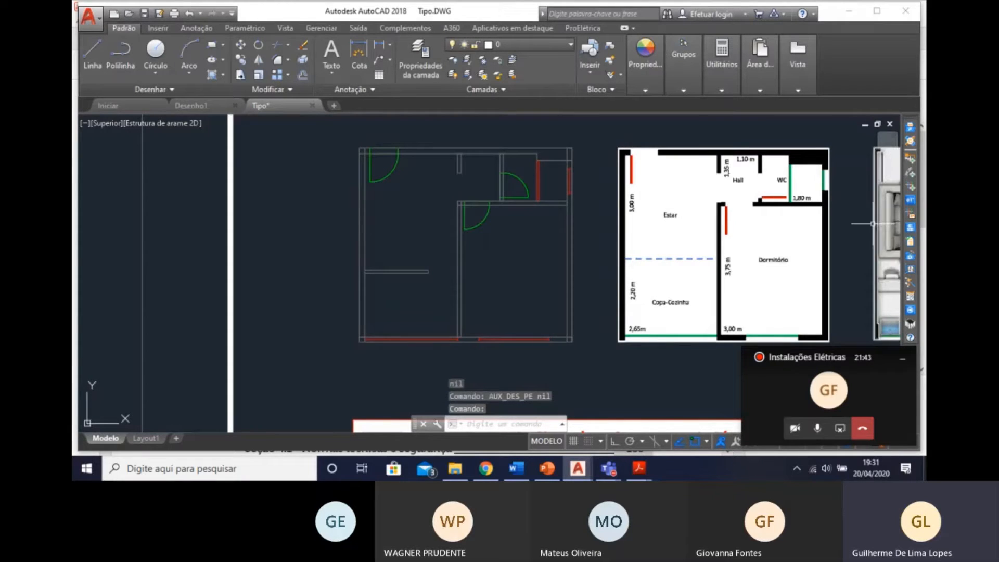
Restart the lighting calculation from a point inside the bedroom and decline the suggested area.
left_click(910, 297)
left_click(541, 214)
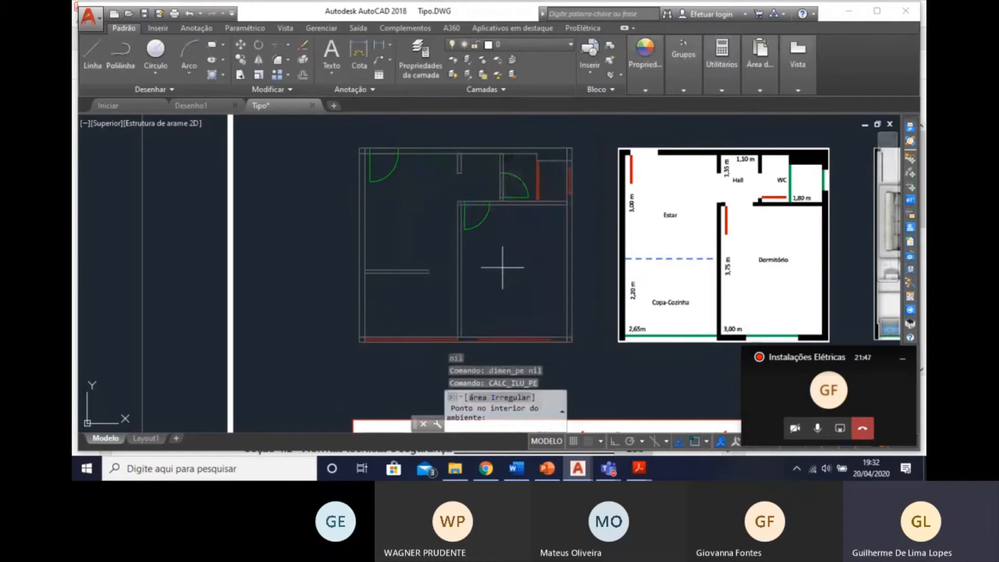
left_click(509, 260)
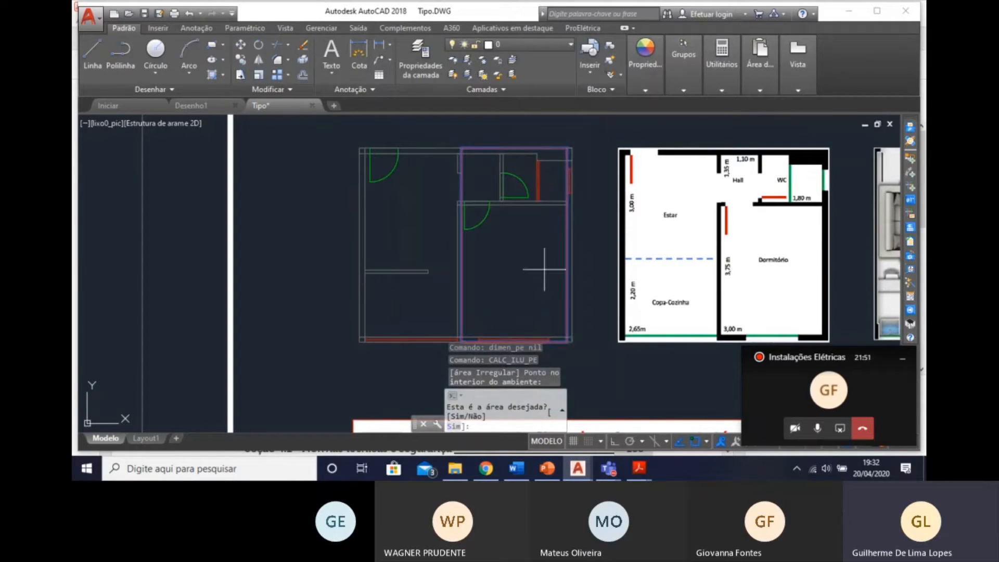
type("n")
key("Return")
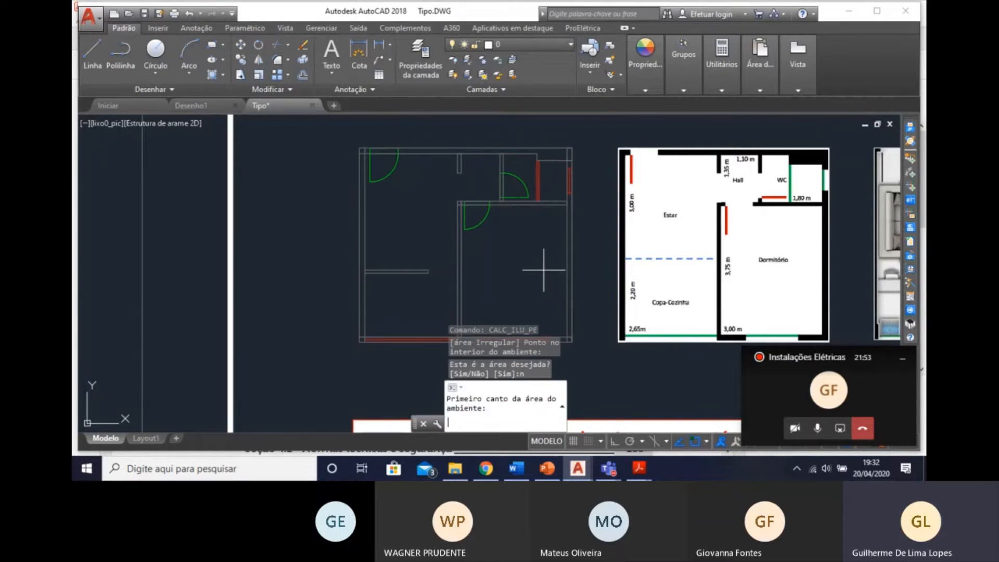
Define the bedroom's calculation area from the inner corner beside its door to the diagonally opposite inner corner.
scroll(472, 204, "up", 4)
left_click(444, 211)
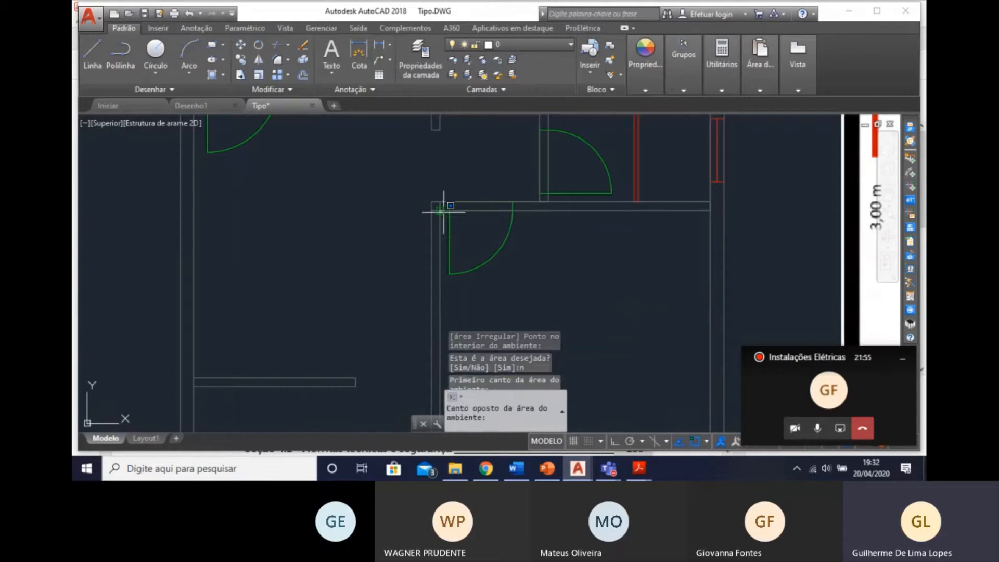
middle_click_drag(583, 346, 541, 133)
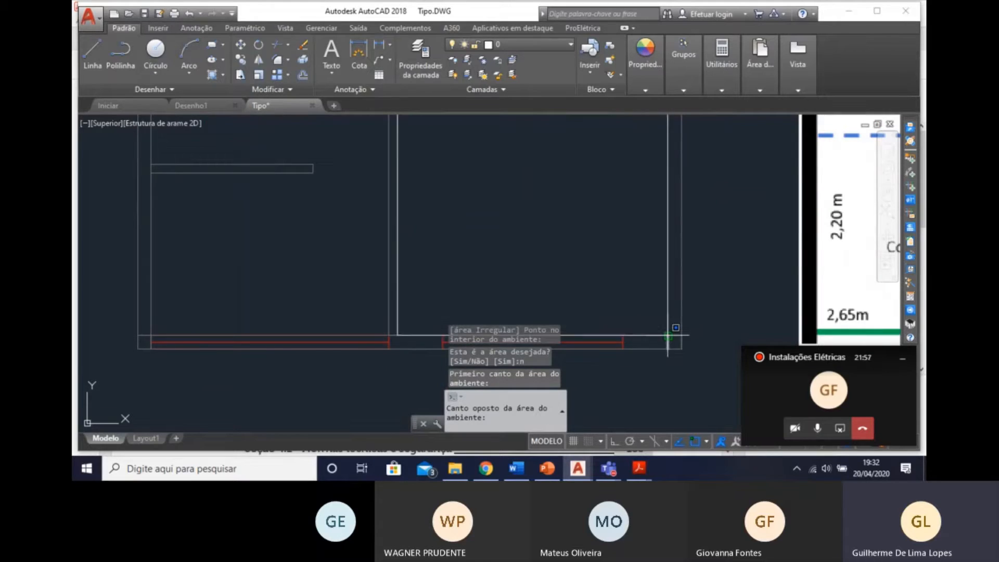
left_click(668, 335)
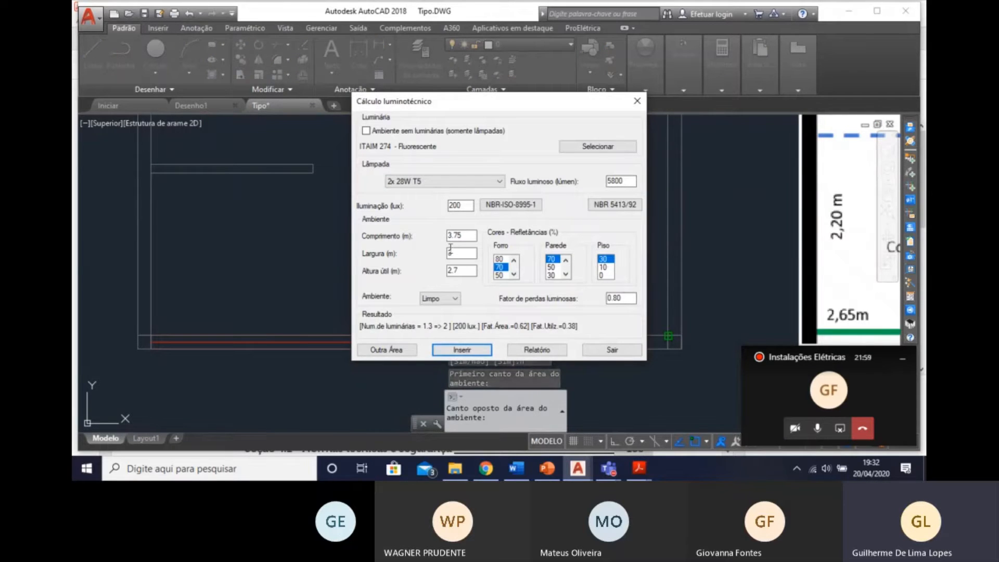
Enter a room width of 3 m and choose Limpo as the environment condition for the lighting calculation.
double_click(461, 254)
type("3")
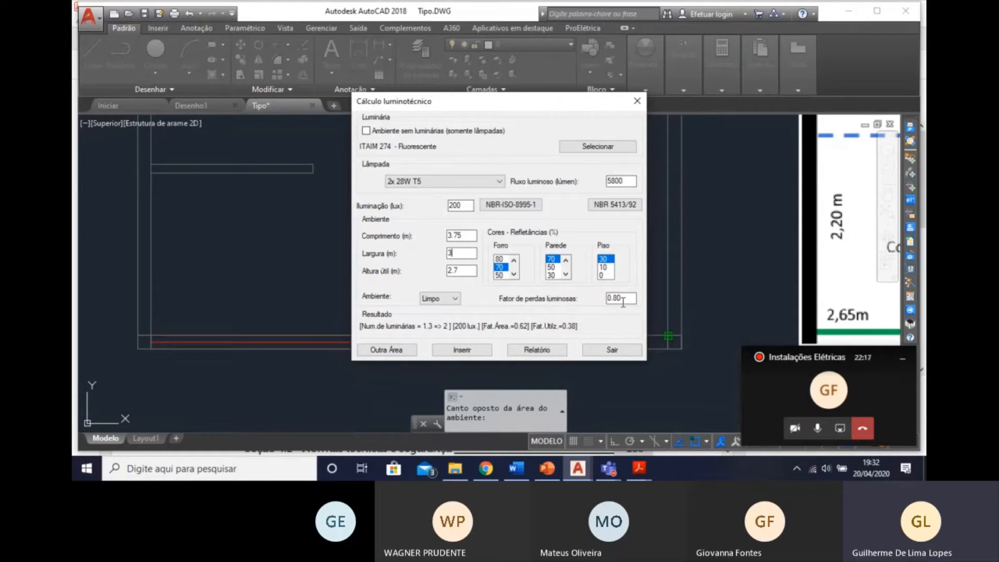
left_click(450, 300)
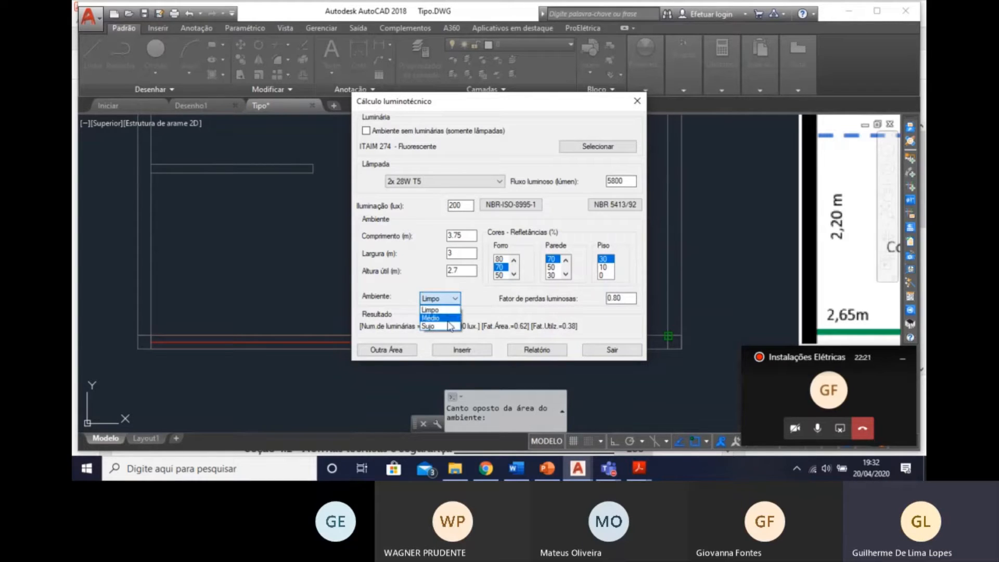
left_click(439, 310)
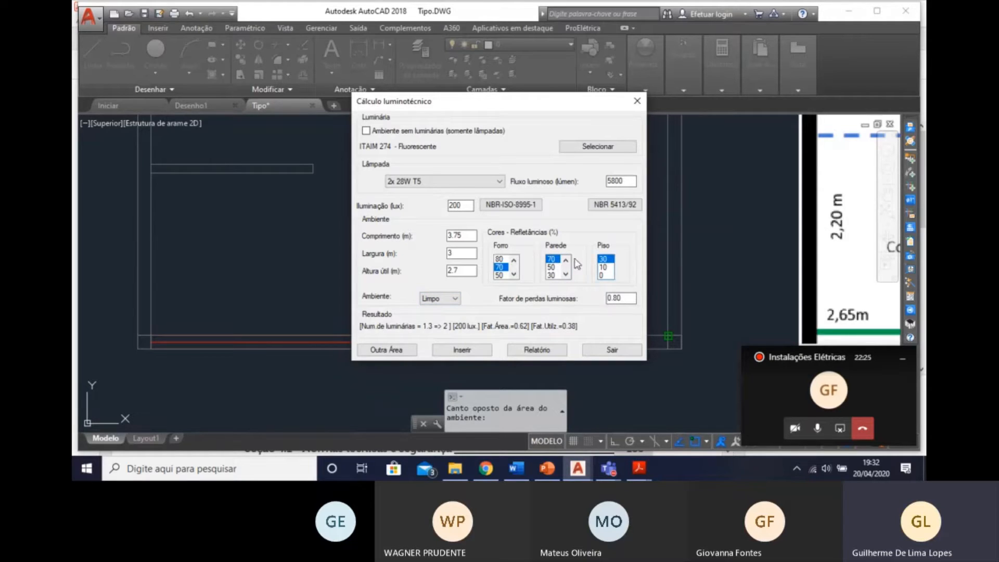
Set the required illuminance from NBR-ISO-8995-1 using the general building areas sub-class Salas de descanso, 100 lux.
left_click(504, 207)
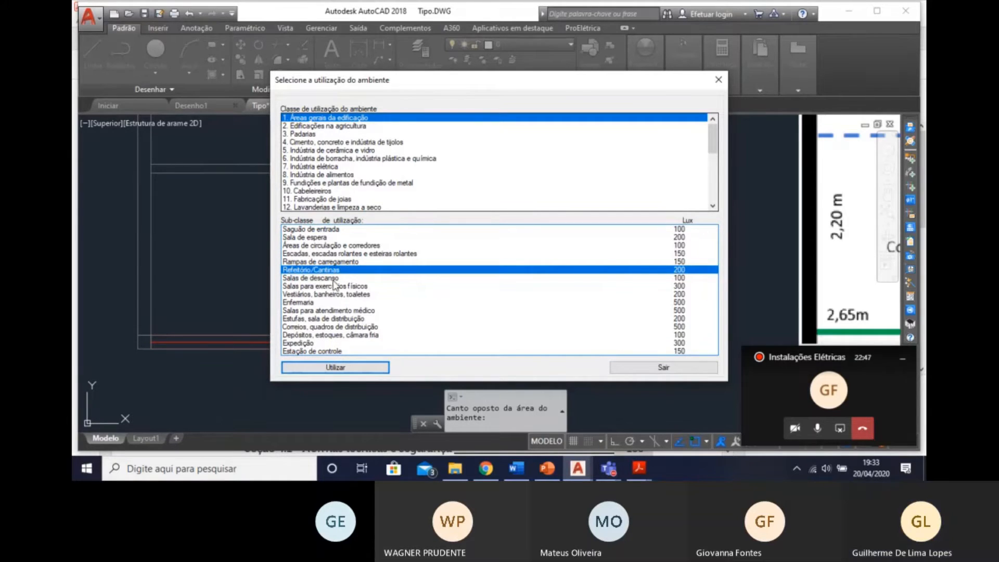
left_click(332, 279)
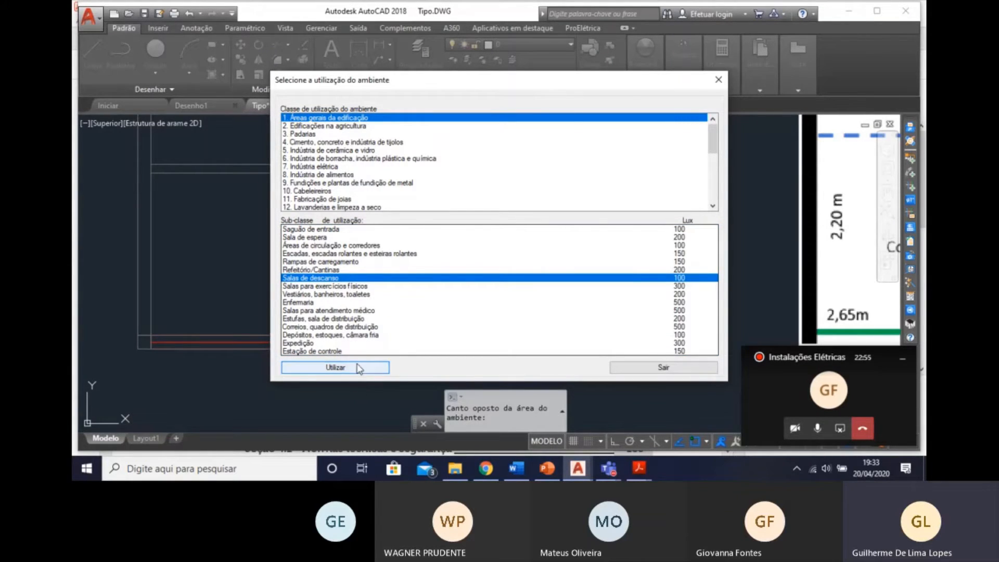
left_click(336, 367)
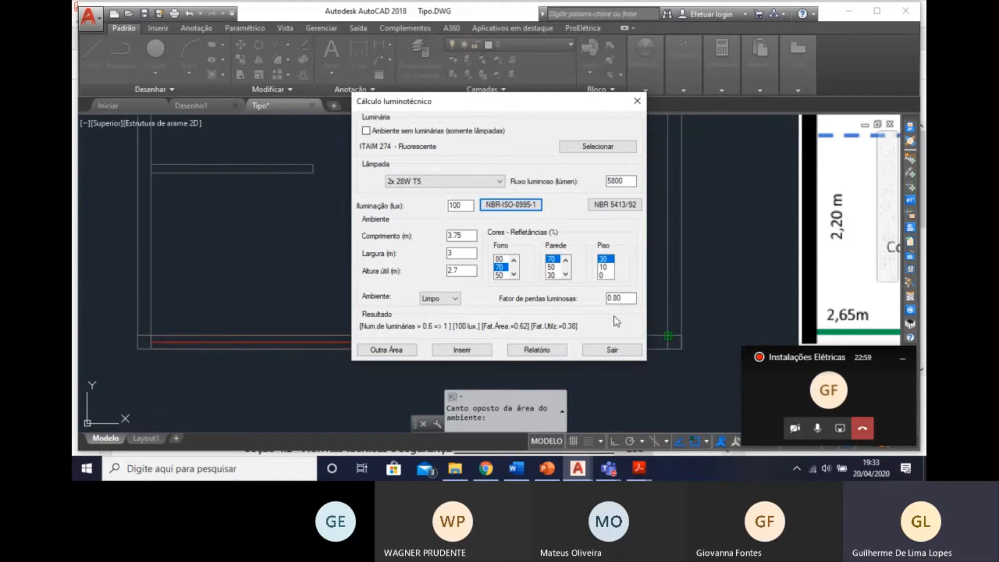
Examine the NBR-ISO-8995-1 illuminance values for the Escritórios sub-classes, including computer-aided design stations and writing, typing or data processing.
left_click(500, 205)
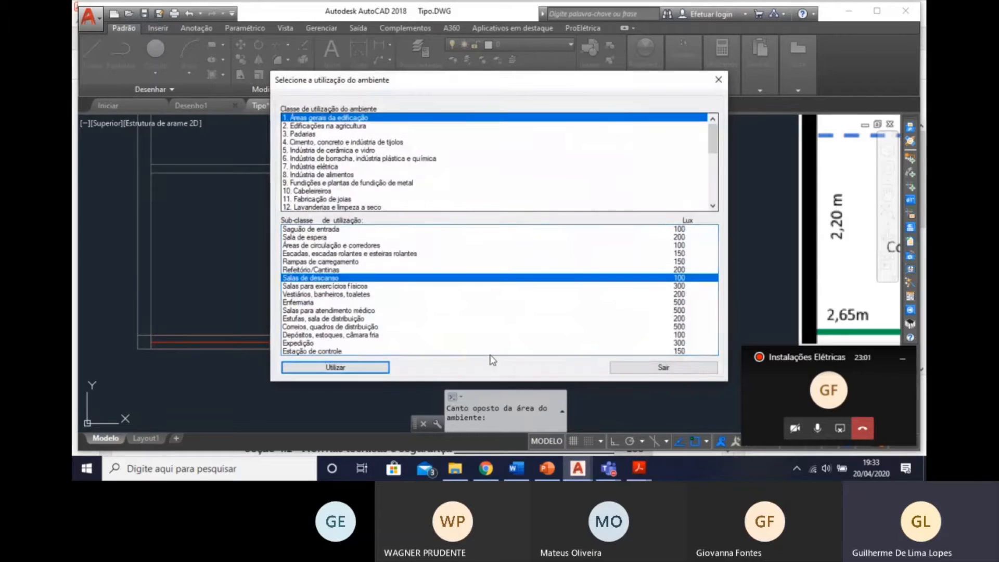
scroll(387, 166, "down", 2)
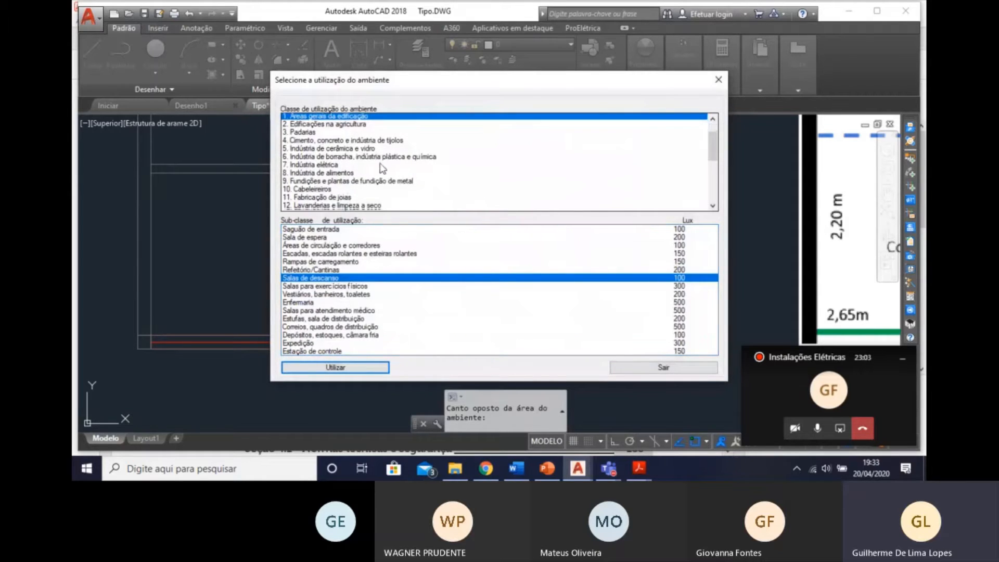
scroll(330, 180, "down", 2)
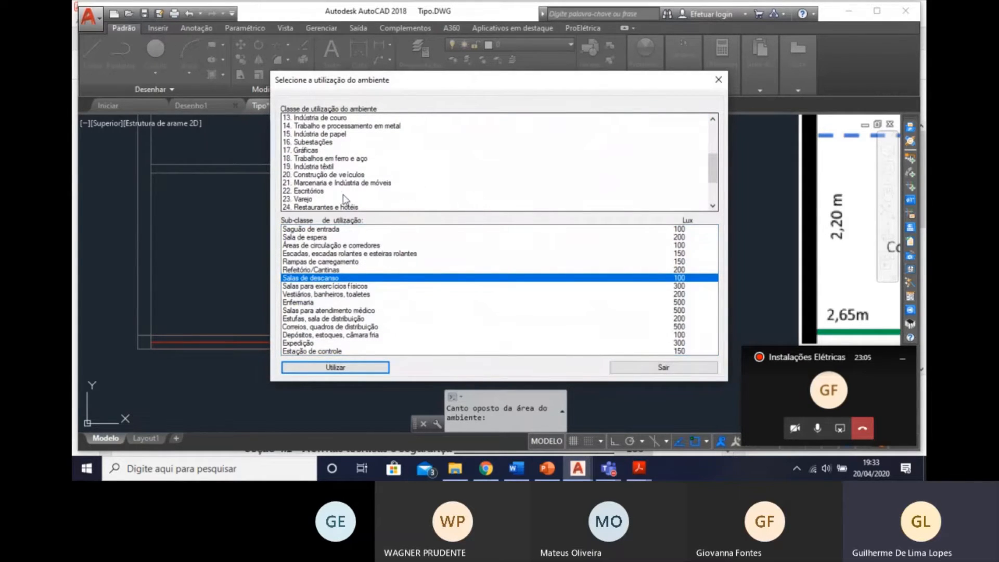
left_click(324, 191)
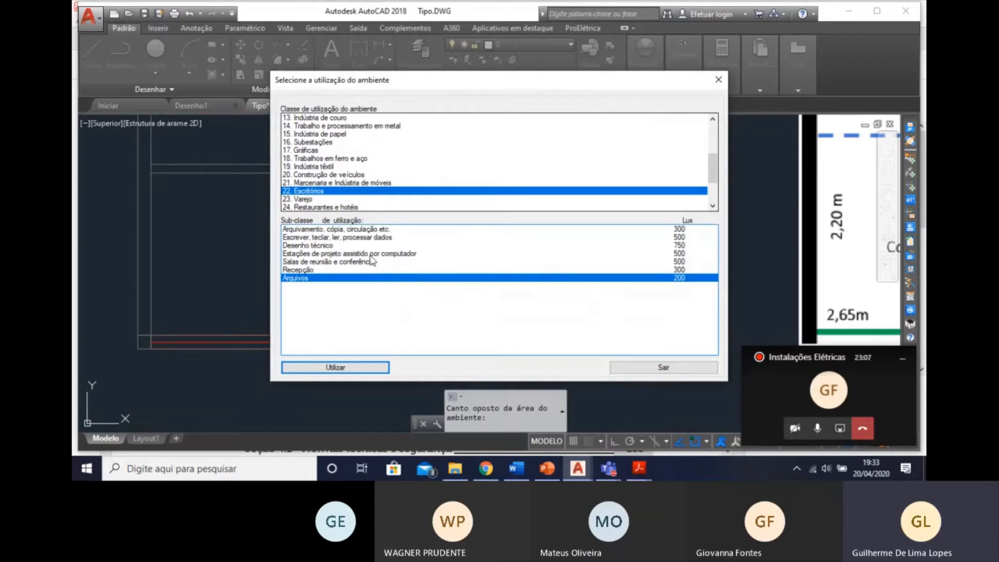
left_click(368, 230)
left_click(365, 254)
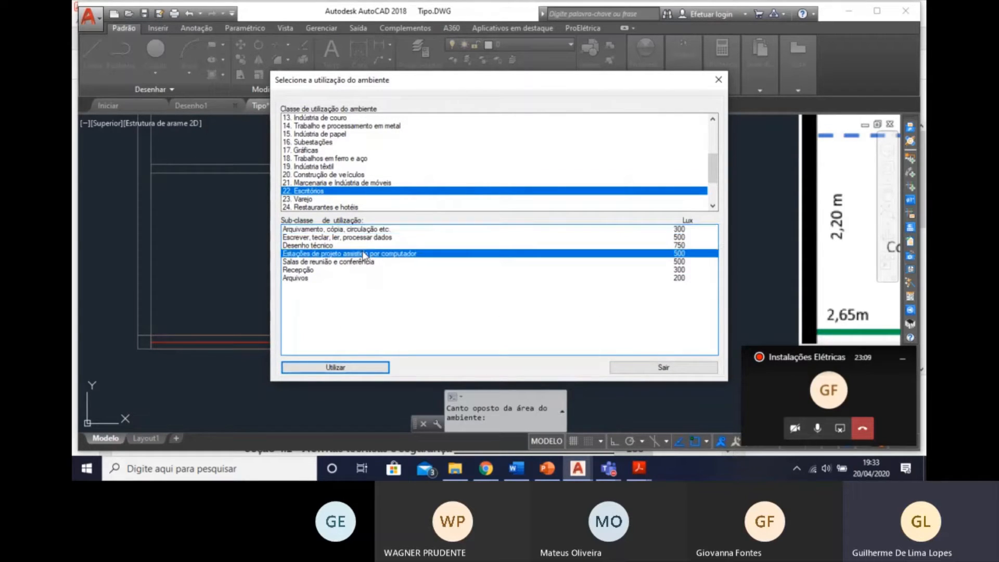
left_click(367, 238)
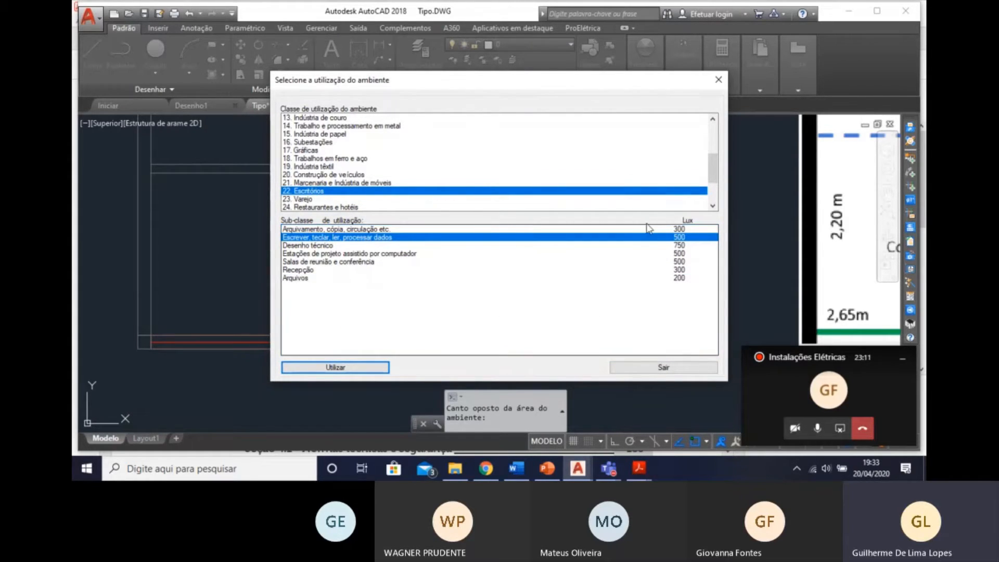
Return to the general building areas class and apply the sub-class Salas de descanso, 100 lux, as the required illuminance.
scroll(460, 134, "up", 4)
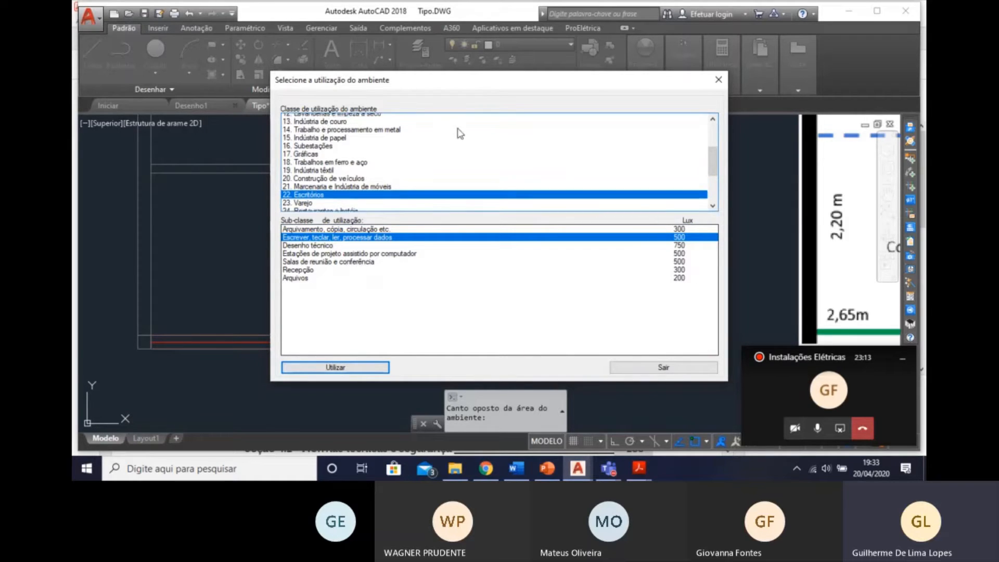
left_click(358, 118)
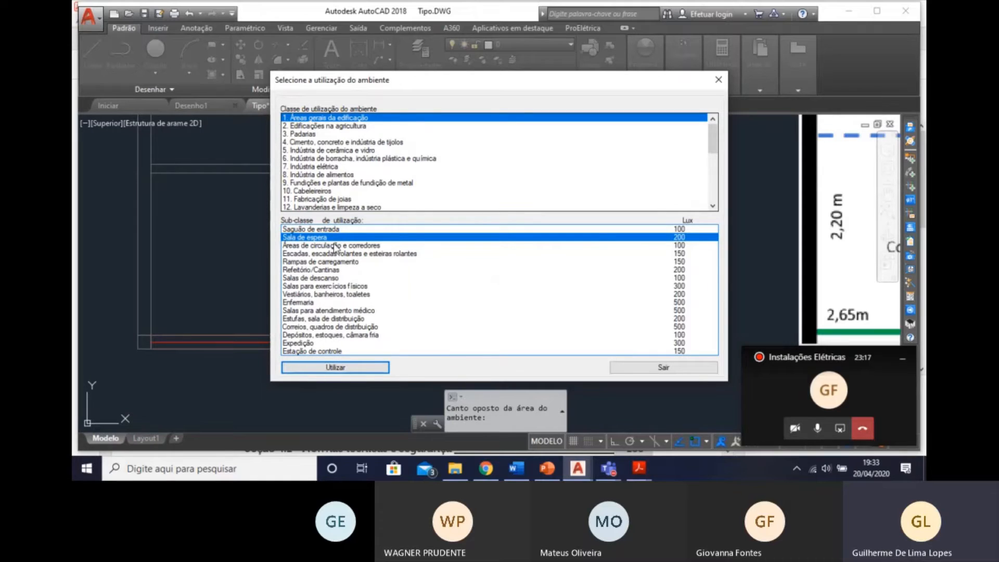
left_click(343, 286)
left_click(342, 280)
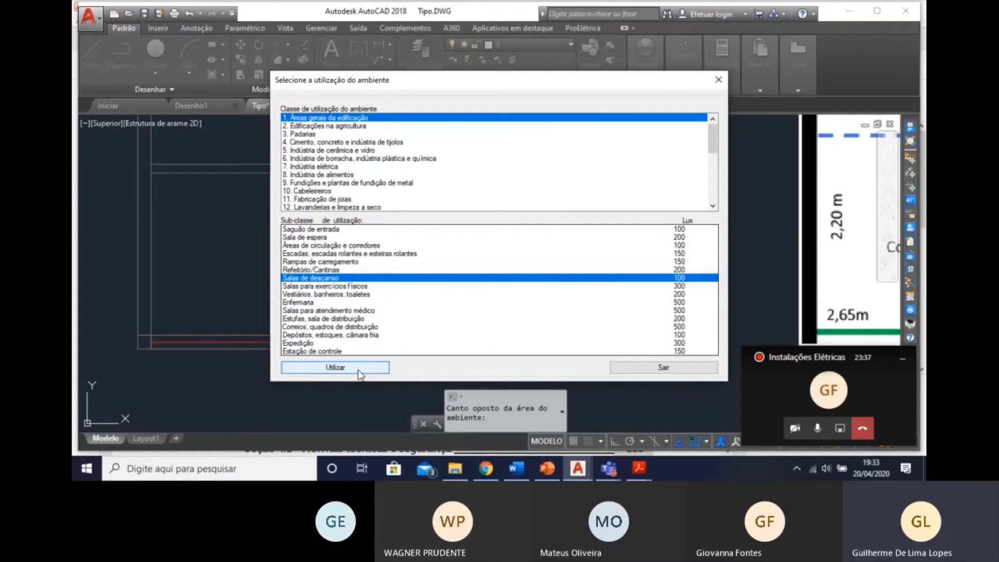
left_click(335, 367)
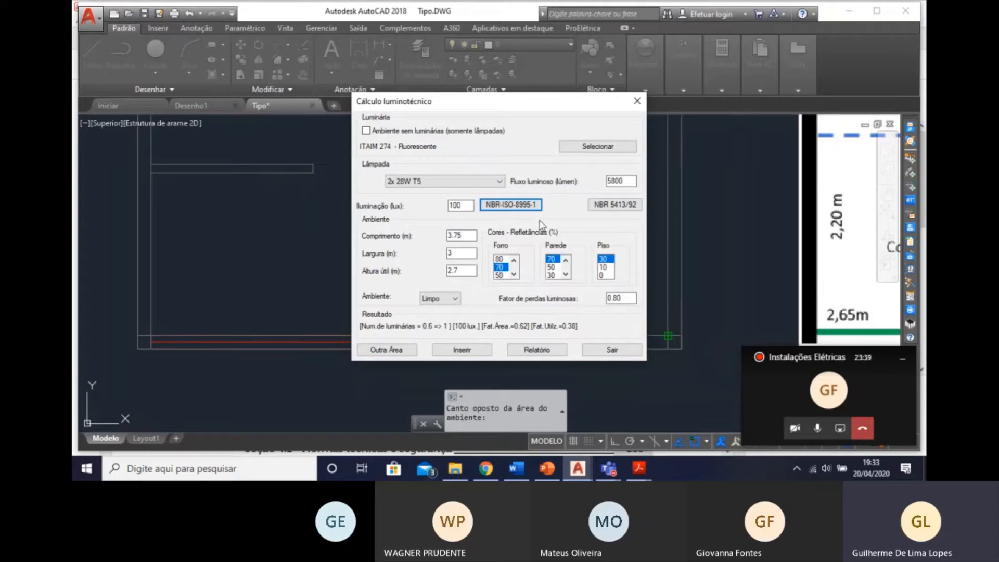
Keep the 2x 28W T5 lamp and open the luminaire selection, moving its window fully into view.
left_click(463, 182)
left_click(461, 190)
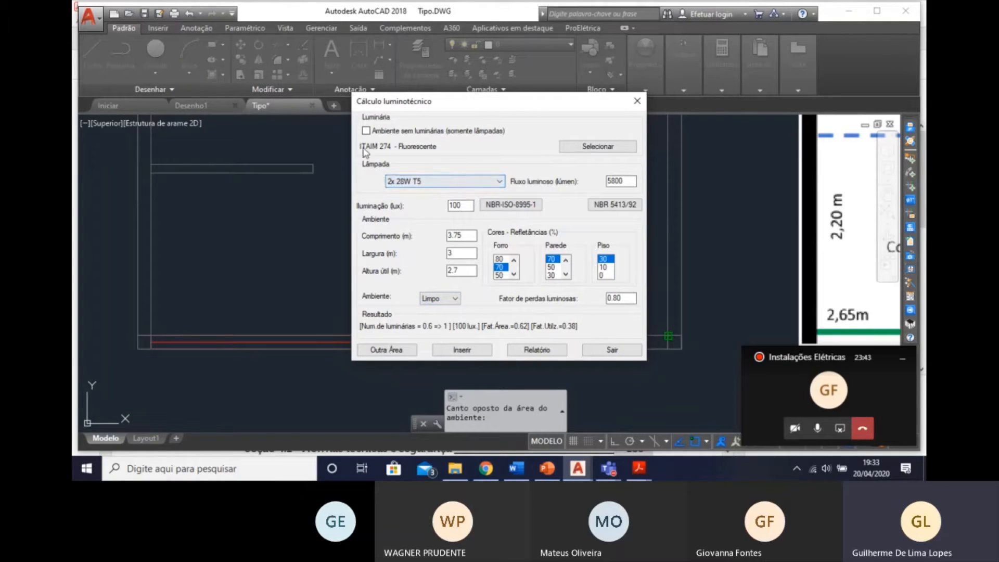
left_click(599, 147)
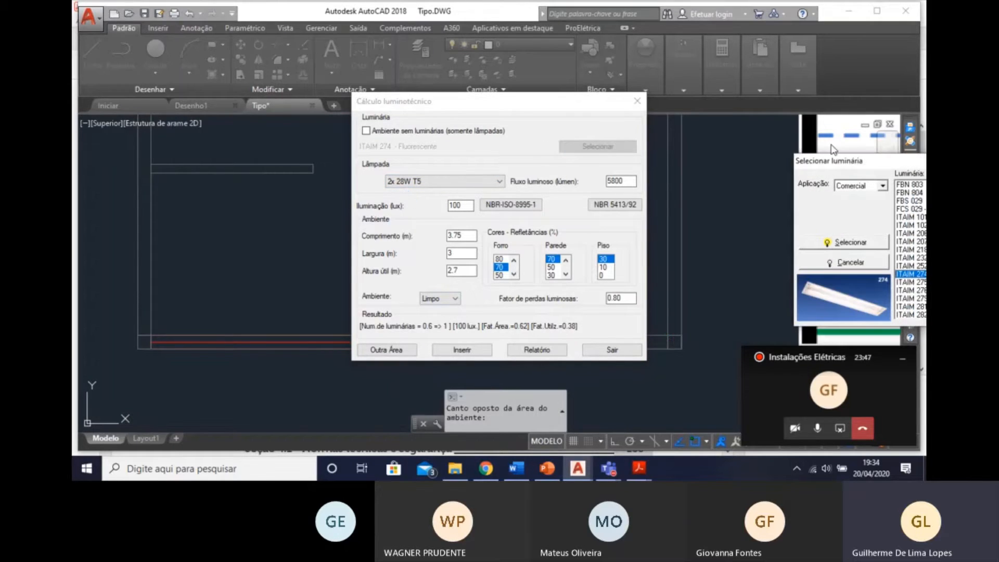
left_click_drag(977, 163, 514, 133)
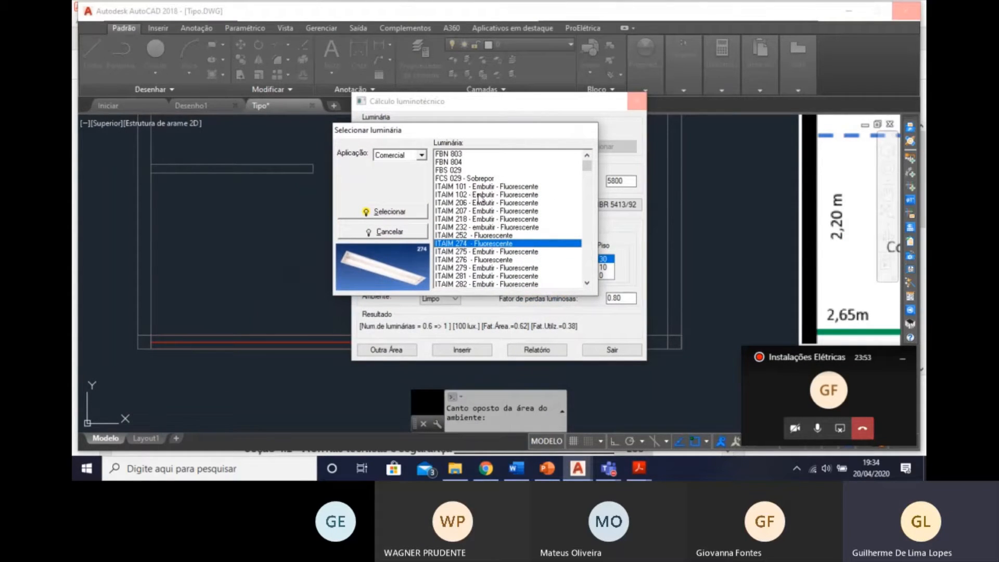
Filter the luminaires by the Interiores application and examine the models' previews from Downlight 590 to Lumicenter DAN11-A1400.
left_click(422, 156)
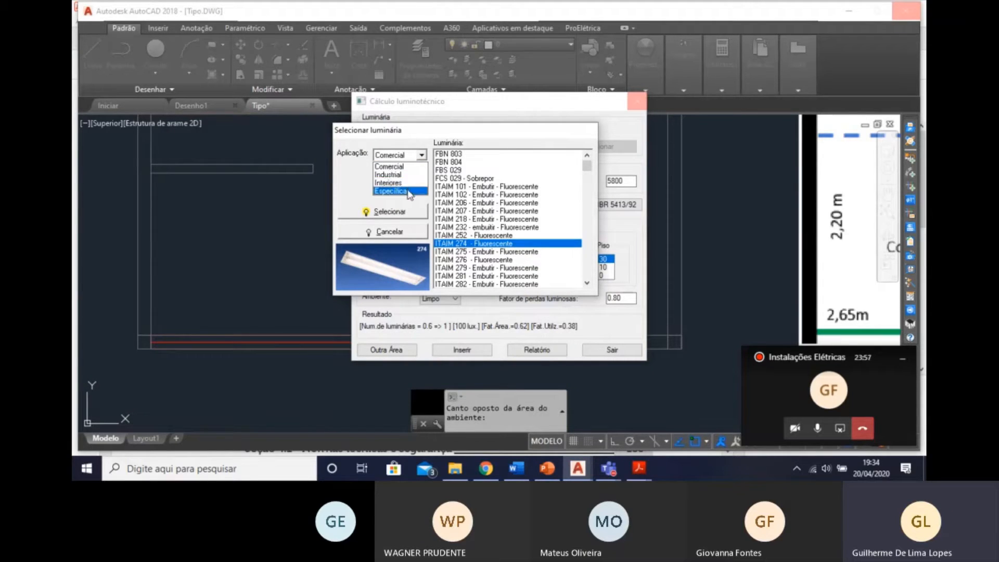
left_click(404, 183)
left_click(480, 155)
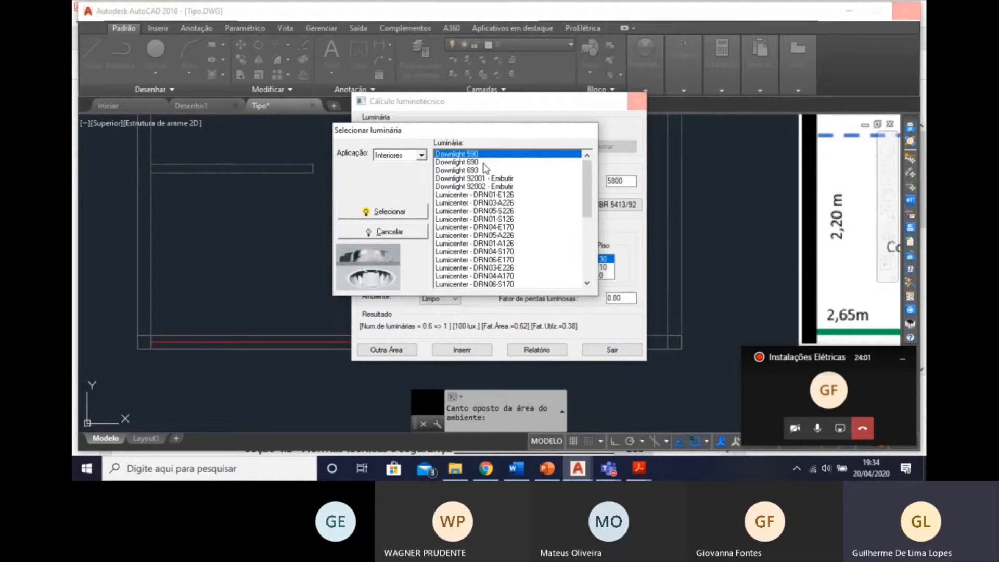
key("Down")
key("Down")
key("Down")
key("Down")
key("Down")
key("Down")
key("Down")
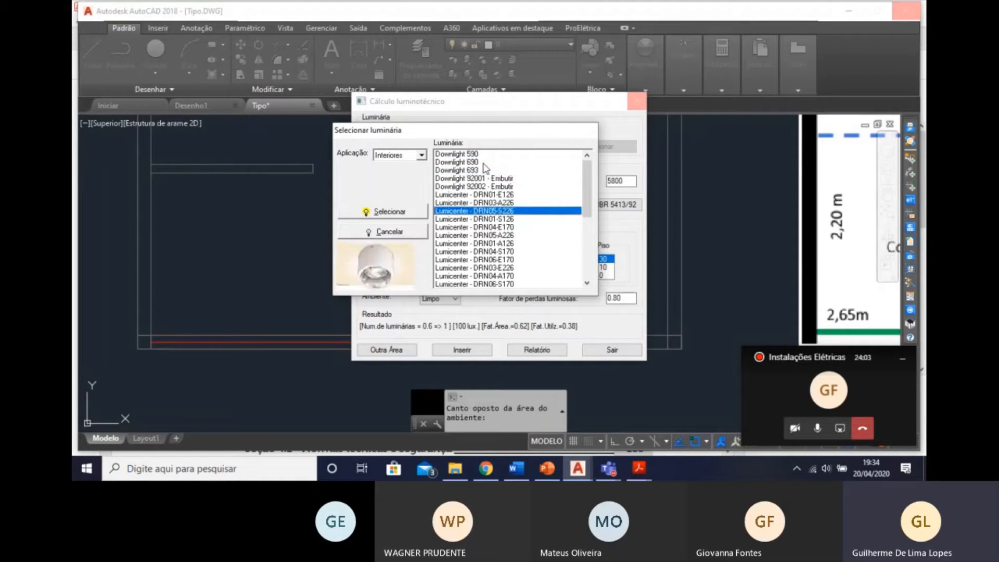
key("Down")
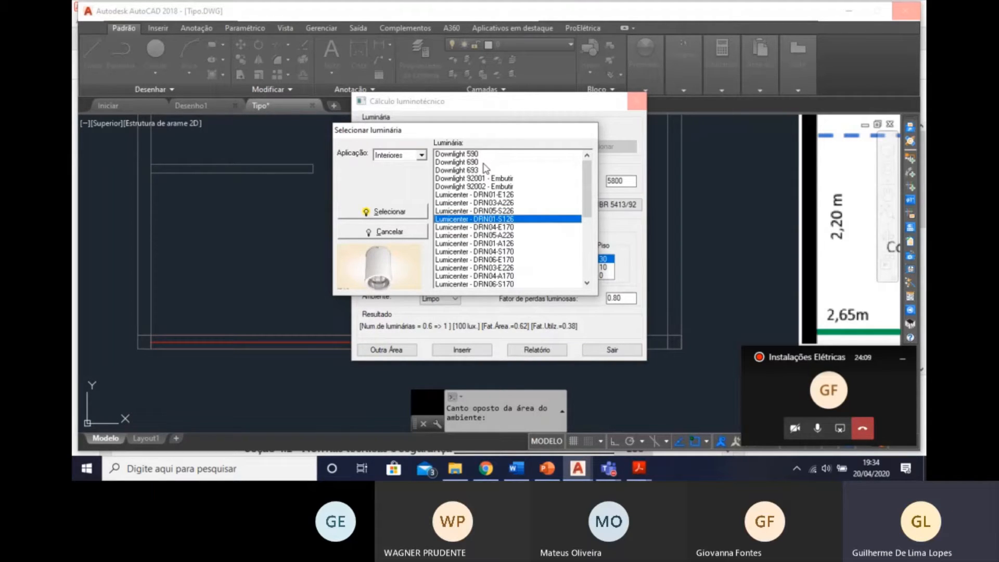
key("Down")
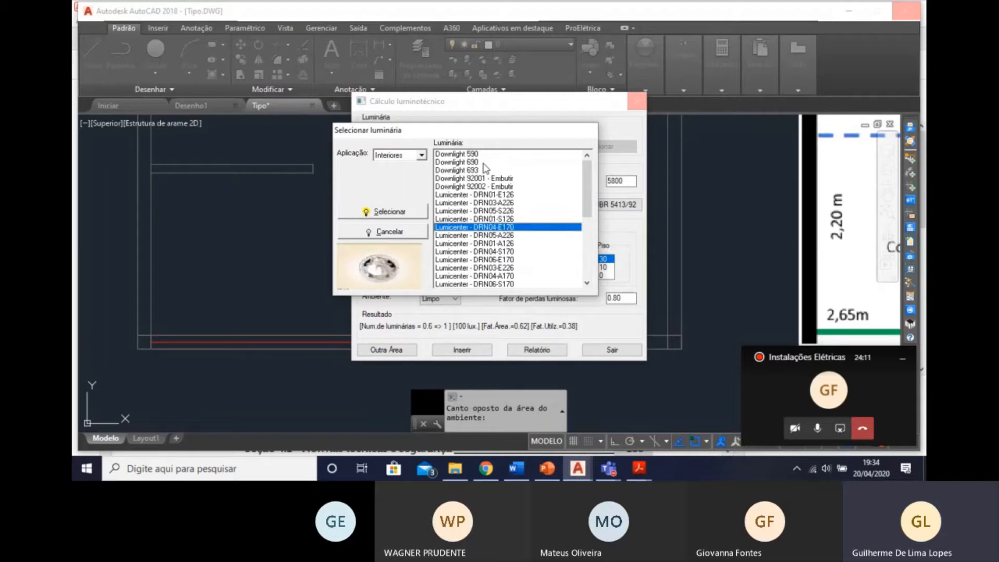
key("Down")
key("Down")
key("Down")
key("Down")
key("Down")
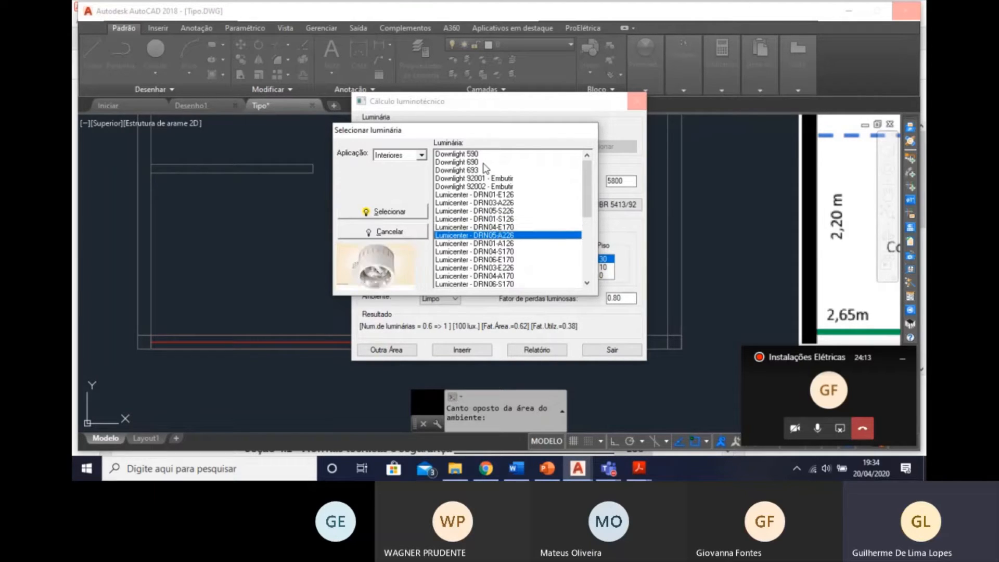
key("Down")
key("Down")
key("Down")
key("Down")
key("Down")
key("Down")
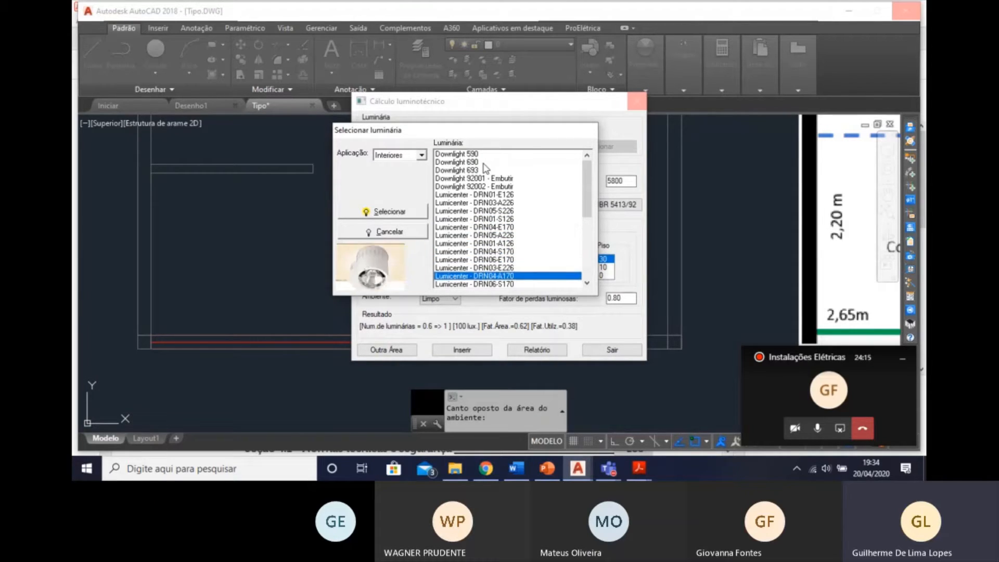
key("Down")
key("Down")
key("Down")
key("Down")
key("Down")
key("Down")
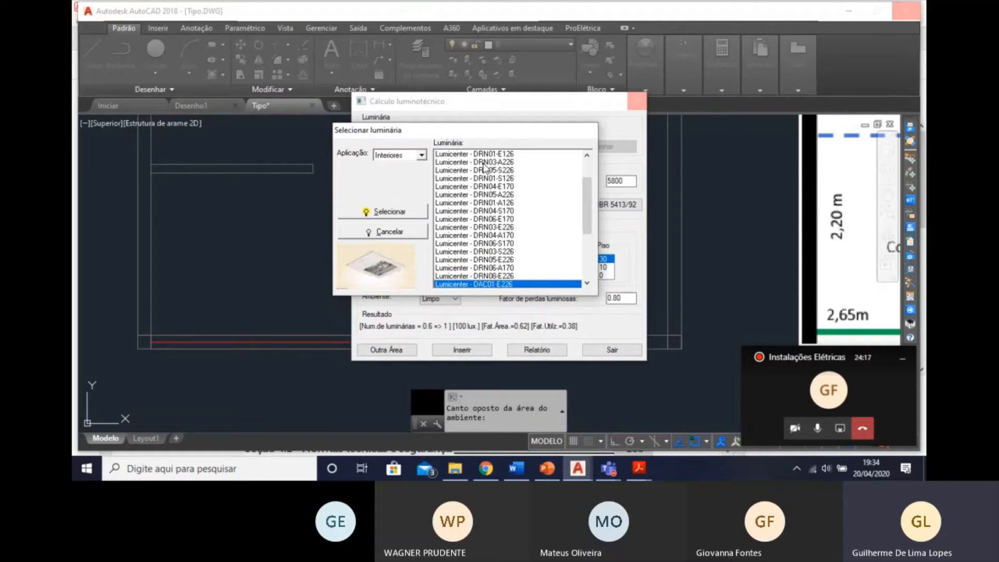
key("Down")
key("Down")
key("Down")
key("Down")
key("Down")
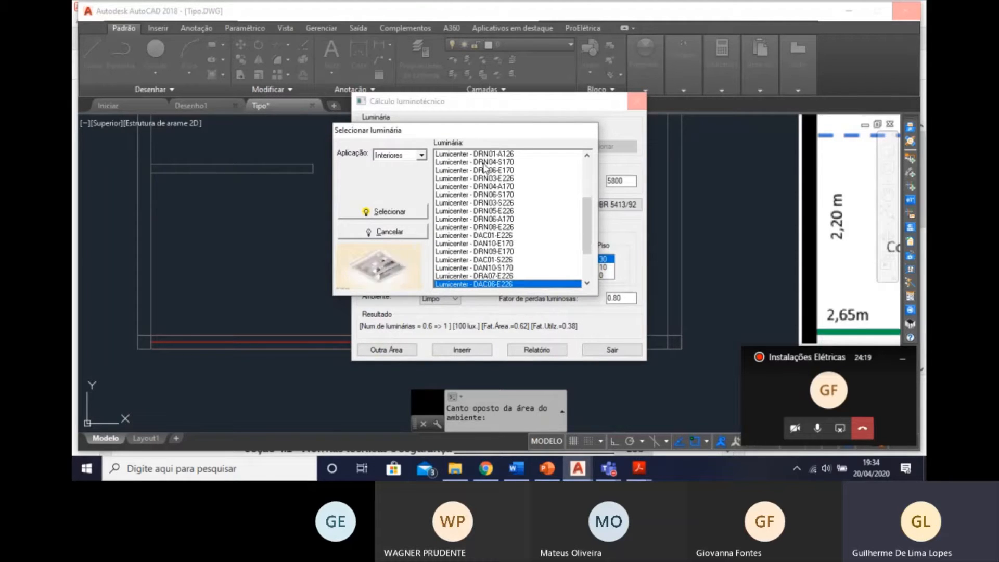
key("Down")
key("Down")
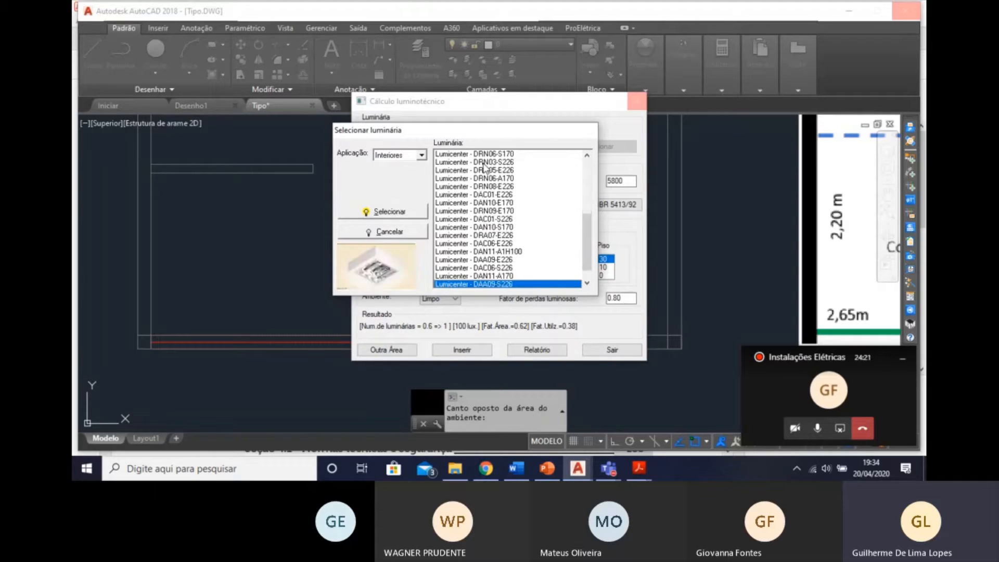
key("Up")
key("Down")
key("Down")
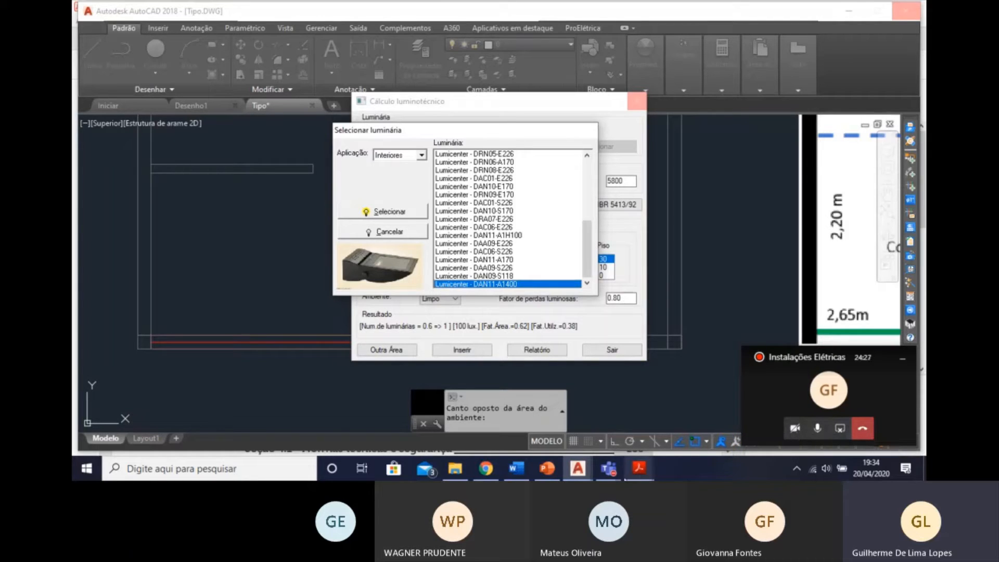
Switch to the Microsoft Teams meeting window to check it, and return to the luminaire selection in AutoCAD.
mouse_move(609, 469)
left_click(637, 388)
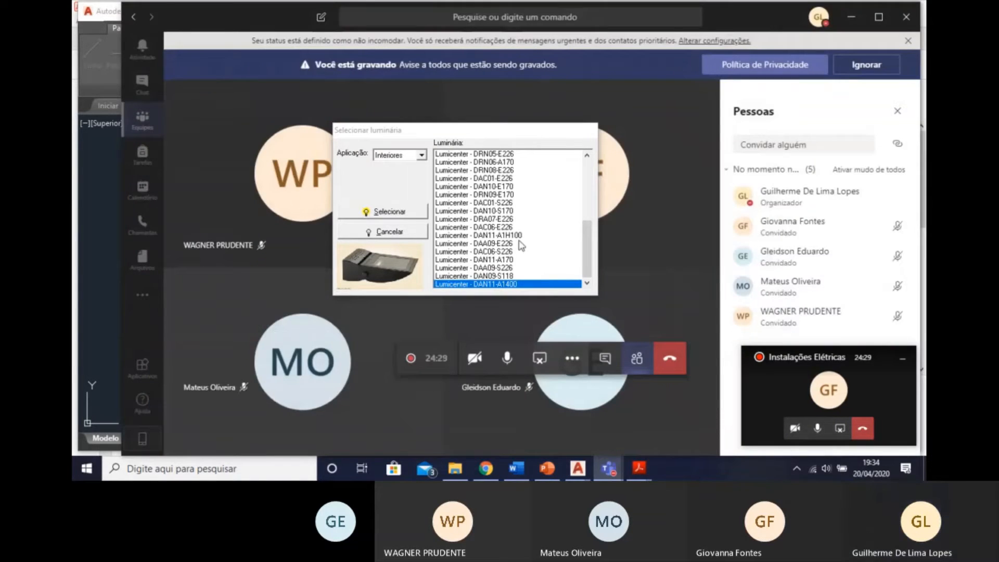
left_click(854, 11)
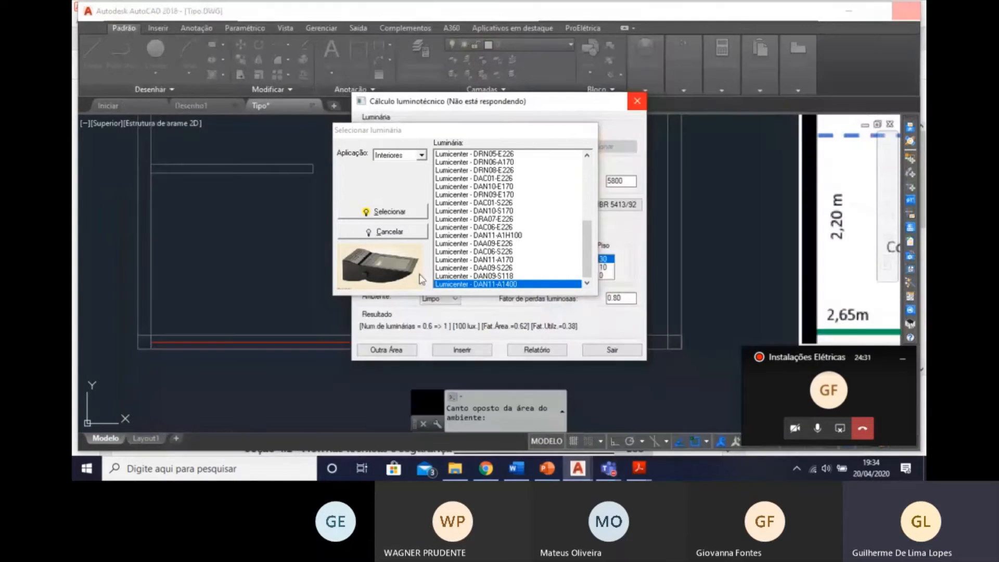
Go back through the Interiores luminaires from Lumicenter DAN11-A1400 up to Downlight 590, examining the previews.
key("Up")
key("Up")
key("Up")
key("Up")
key("Up")
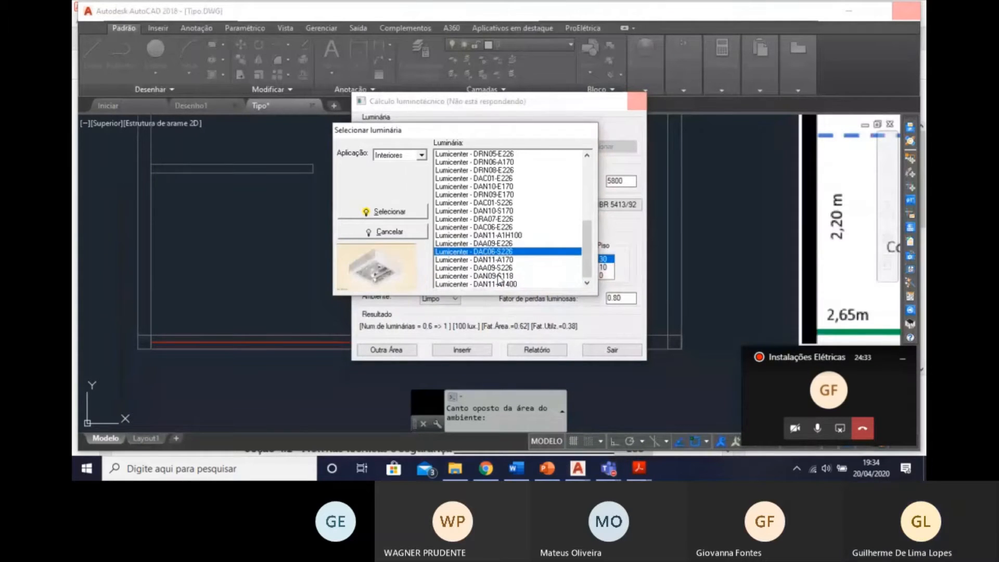
key("Up")
key("Up")
key("Up")
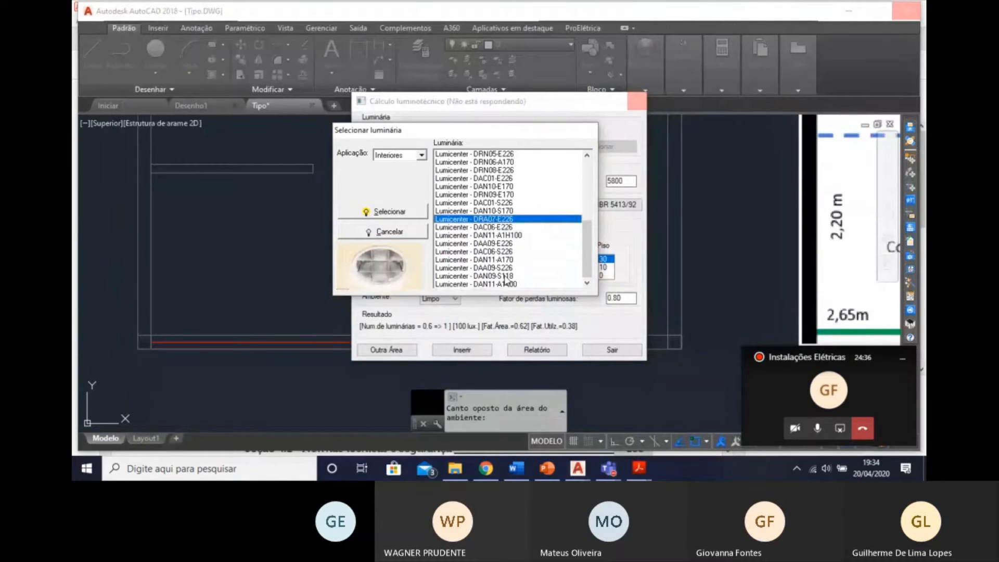
key("Up")
key("Up")
key("Up")
key("Up")
key("Up")
key("Up")
key("Up")
key("Up")
key("Up")
key("Up")
key("Up")
key("Up")
key("Up")
key("Up")
key("Up")
key("Up")
key("Up")
key("Up")
key("Up")
key("Up")
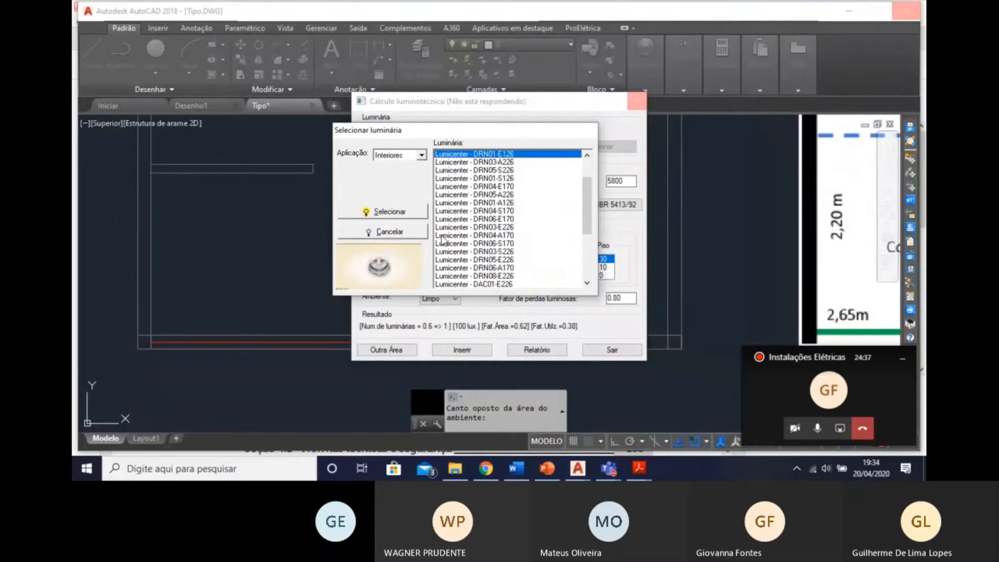
key("Up")
key("Up")
key("Up")
key("Up")
key("Up")
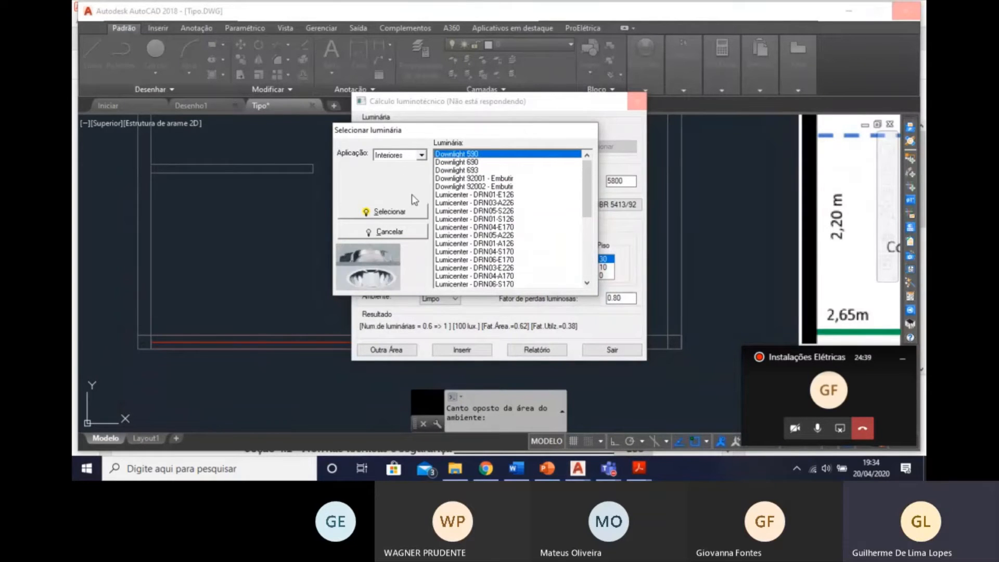
Check the luminaires of the Específica application and set the application filter back to Comercial.
left_click(401, 155)
left_click(398, 191)
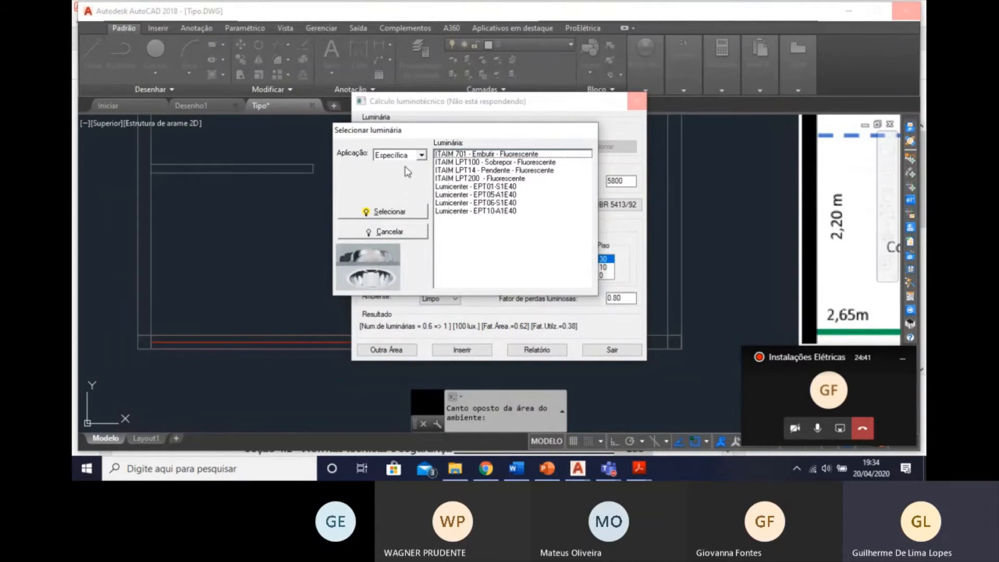
left_click(419, 156)
left_click(391, 167)
Examine the Comercial luminaires' previews from FBN 803 through the ITAIM, TBS and TCS models to Lumicenter Grupo T5 - FHB02-S828.
left_click(463, 154)
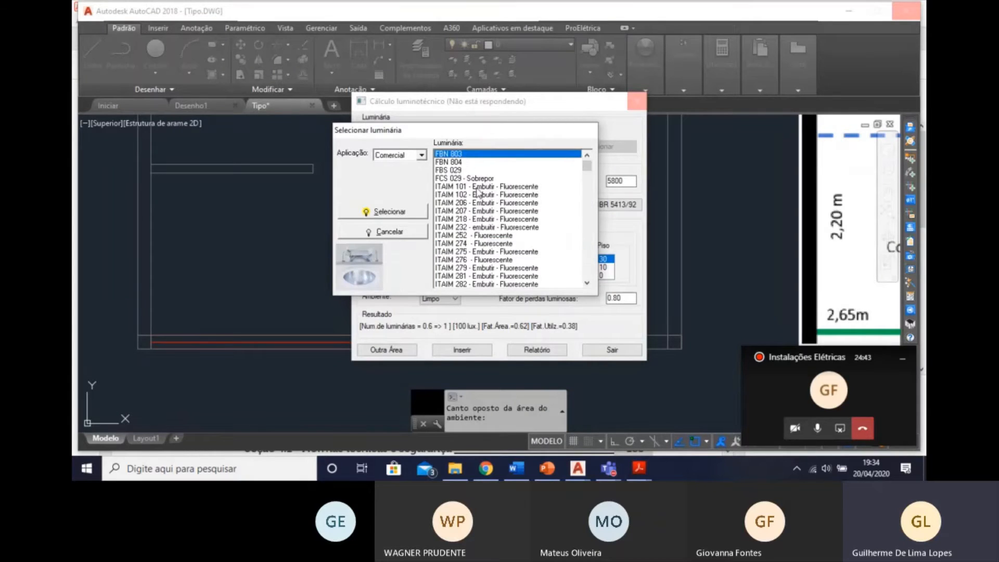
key("Down")
key("Down")
key("Down")
key("Down")
key("Down")
key("Down")
key("Down")
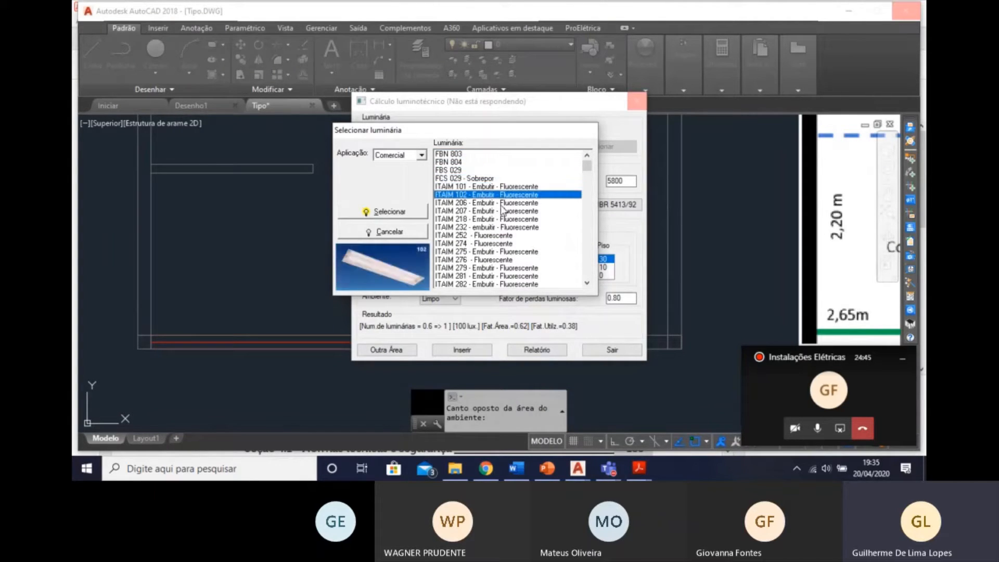
key("Down")
key("Down")
key("Down")
key("Down")
key("Down")
key("Down")
key("Down")
key("Down")
key("Down")
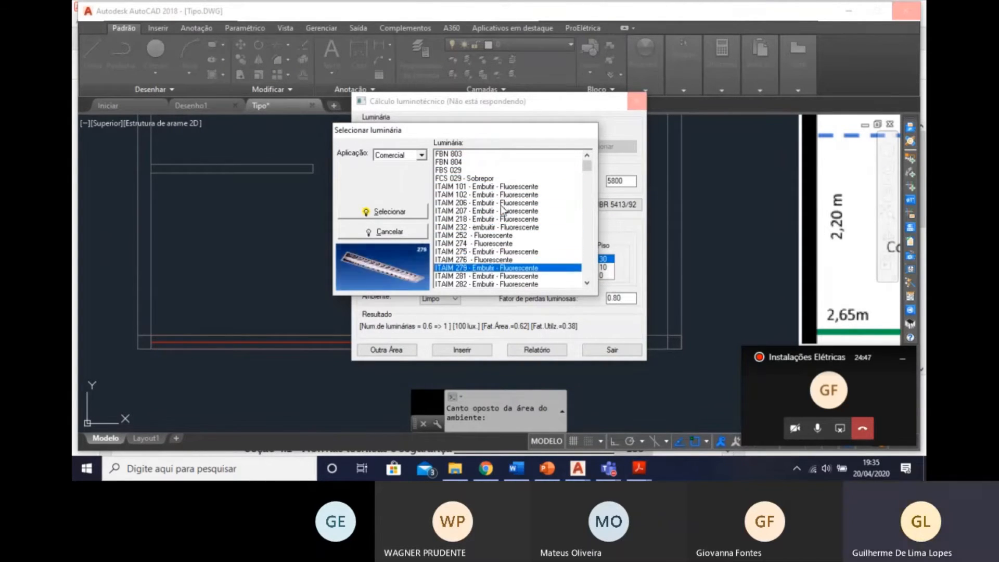
key("Down")
key("Down")
key("Down")
key("Down")
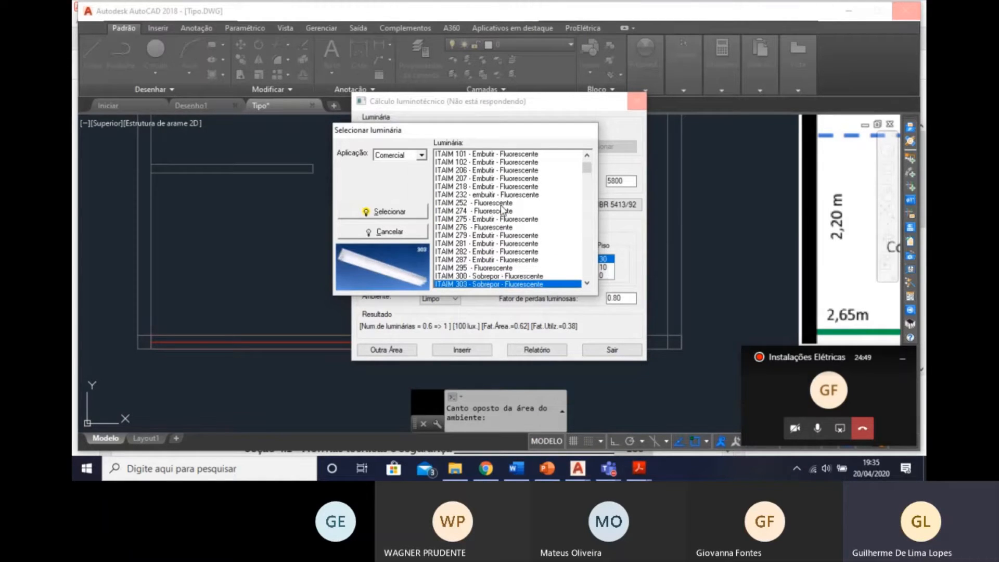
key("Down")
key("Down")
key("Down")
key("Down")
key("Down")
key("Down")
key("Down")
key("Down")
key("Down")
key("Down")
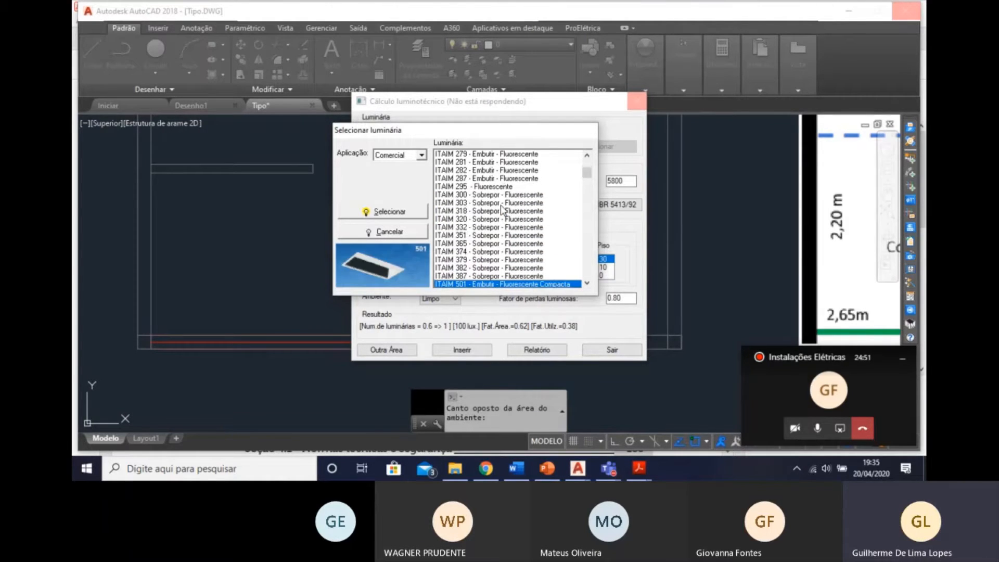
key("Down")
key("Down")
key("Down")
key("Down")
key("Down")
key("Down")
key("Down")
key("Down")
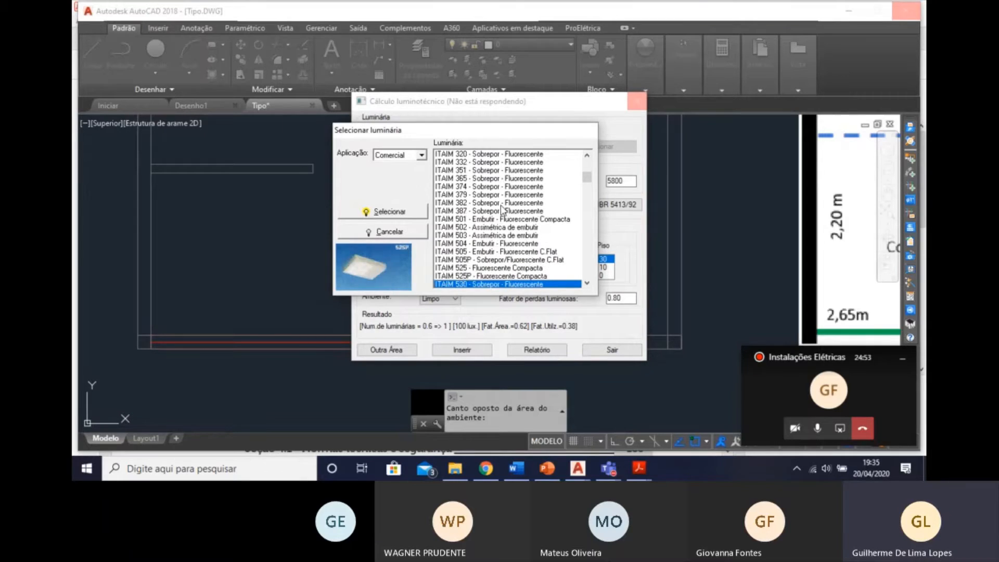
key("Down")
key("Down")
key("Down")
key("Down")
key("Down")
key("Down")
key("Down")
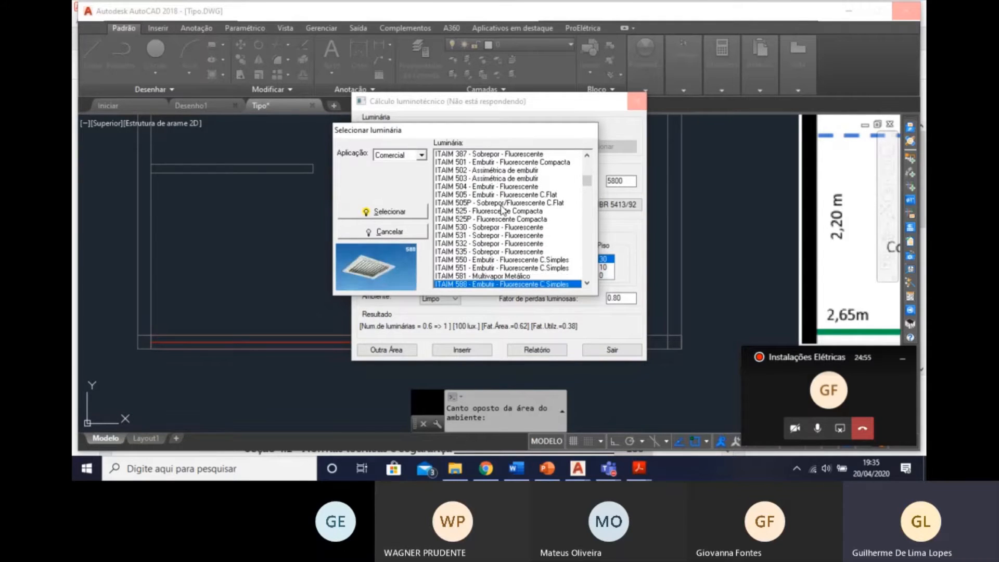
key("Down")
key("Down")
key("Down")
key("Down")
key("Down")
key("Down")
key("Down")
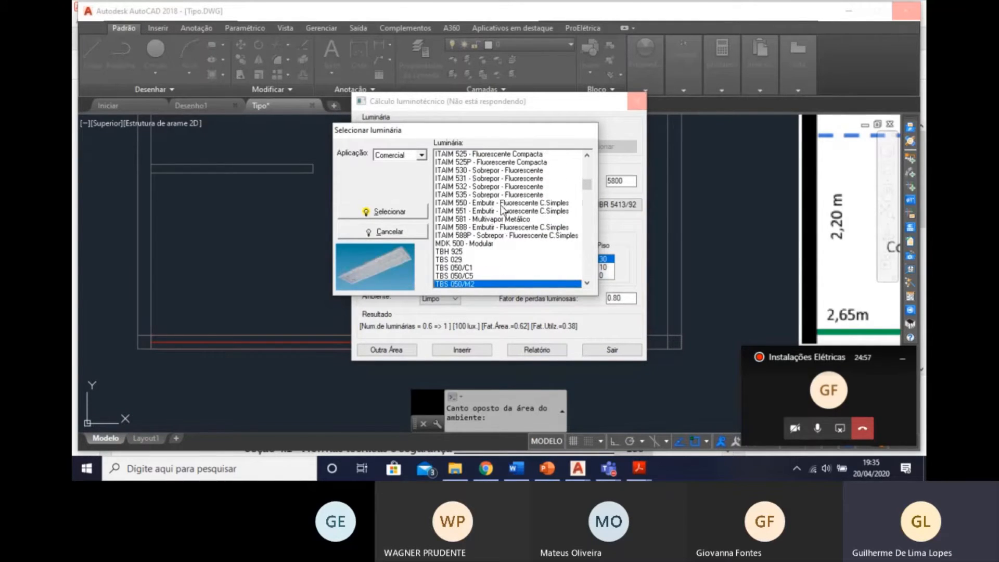
key("Down")
key("Down")
key("Down")
key("Down")
key("Down")
key("Down")
key("Down")
key("Down")
key("Down")
key("Down")
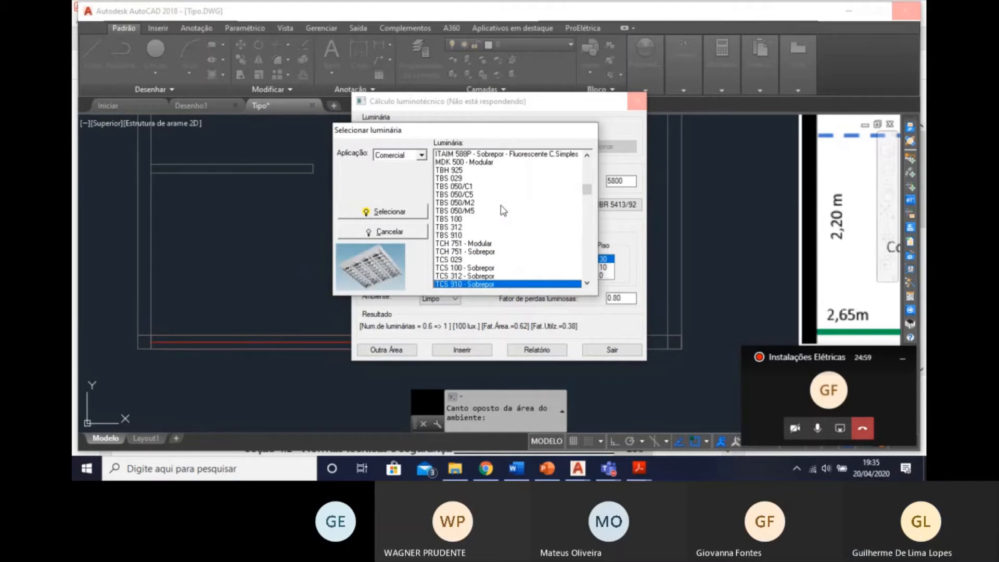
key("Down")
key("Down")
key("Down")
key("Down")
key("Down")
key("Down")
key("Down")
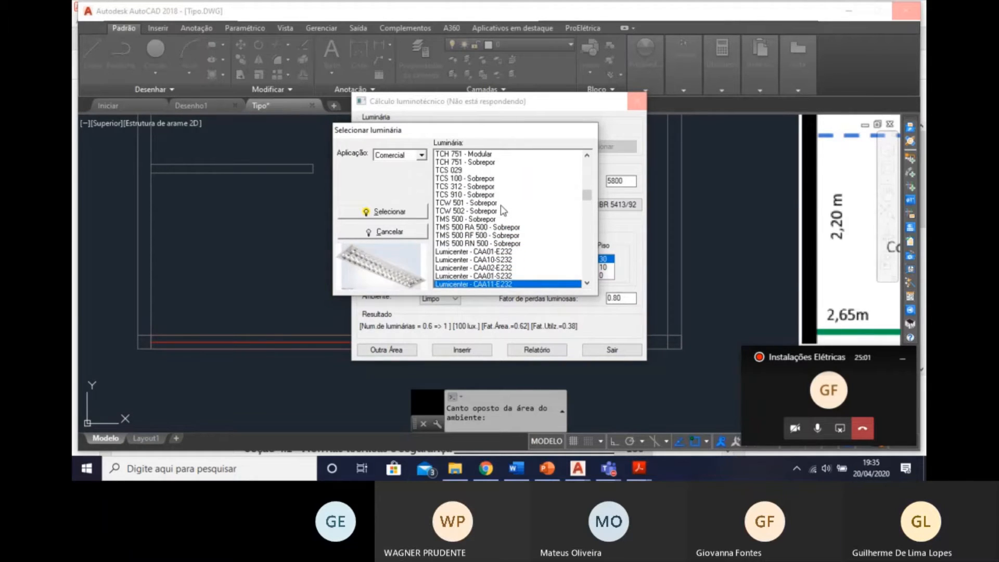
key("Down")
key("Down")
key("Down")
key("Down")
key("Down")
key("Down")
key("Down")
key("Down")
key("Down")
key("Down")
key("Down")
key("Down")
key("Down")
key("Down")
key("Down")
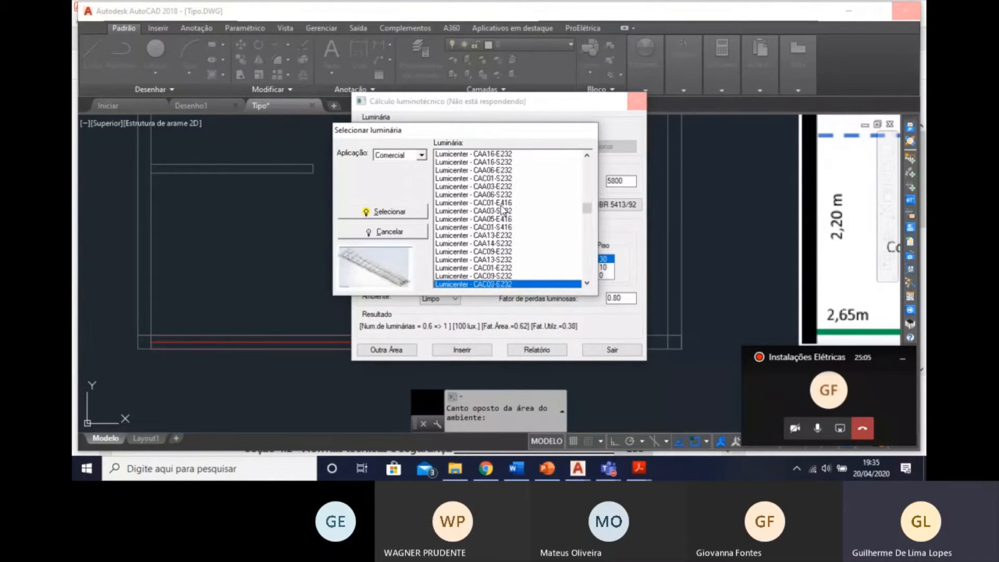
key("Down")
key("Down")
key("Down")
key("Down")
key("Down")
key("Down")
key("Down")
key("Down")
key("Down")
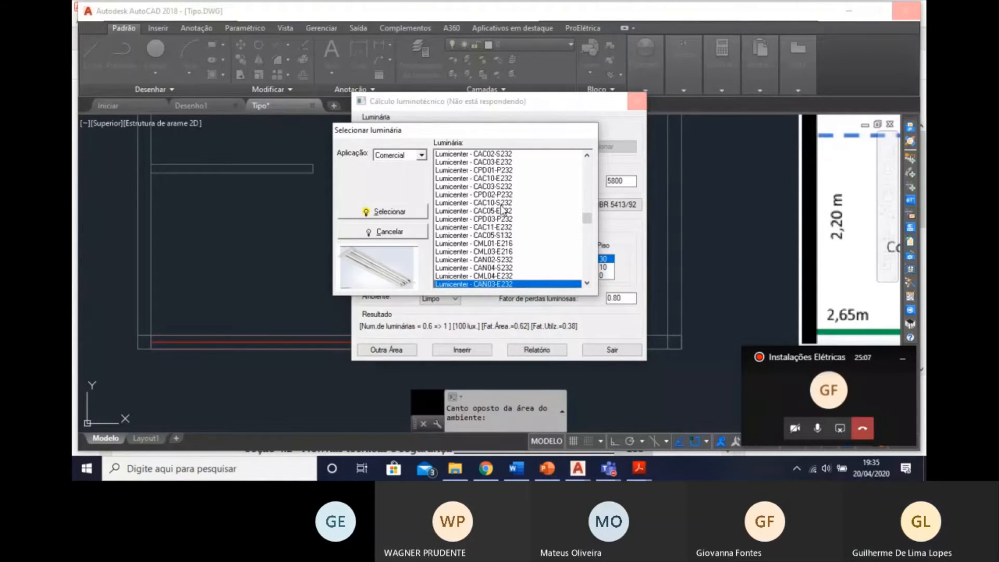
key("Down")
key("Down")
key("Down")
key("Down")
key("Down")
key("Down")
key("Down")
key("Down")
key("Down")
key("Down")
key("Down")
key("Down")
key("Down")
key("Down")
key("Down")
key("Down")
key("Down")
key("Down")
key("Down")
key("Down")
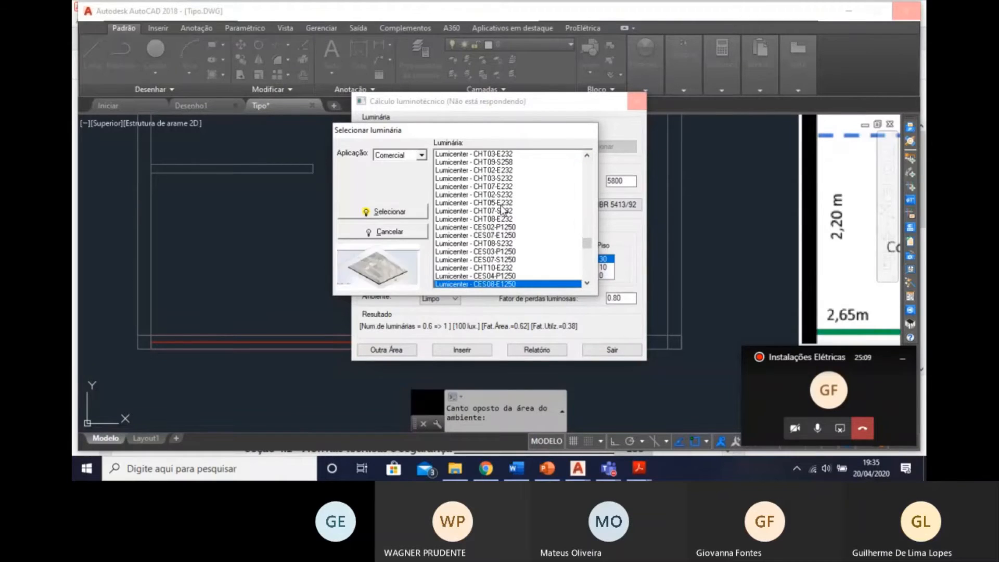
key("Down")
key("Down")
key("Down")
key("Down")
key("Down")
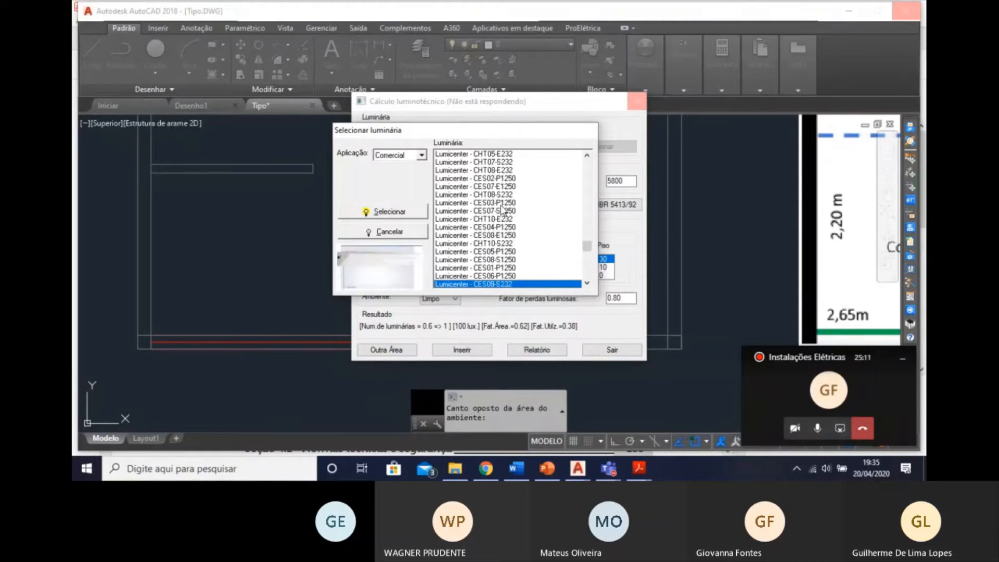
key("Down")
key("Down")
key("Down")
key("Down")
key("Down")
key("Down")
key("Down")
key("Down")
key("Down")
key("Down")
key("Down")
key("Down")
key("Down")
key("Down")
key("Down")
key("Down")
key("Down")
key("Down")
key("Down")
key("Down")
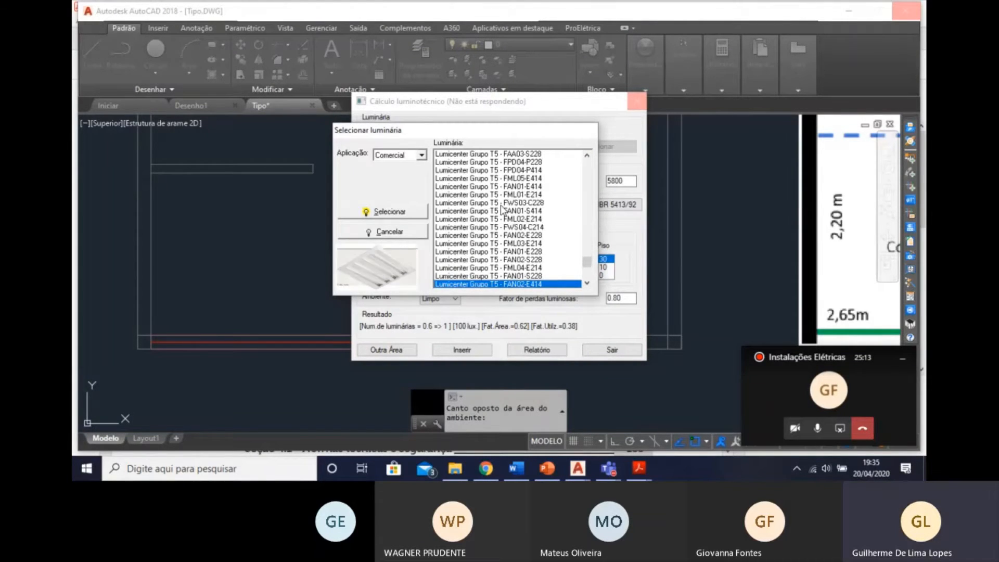
key("Down")
key("Down")
key("Down")
key("Down")
key("Down")
key("Down")
key("Down")
key("Down")
key("Down")
key("Down")
key("Down")
key("Down")
key("Down")
key("Down")
key("Down")
key("Down")
key("Down")
key("Down")
key("Down")
key("Down")
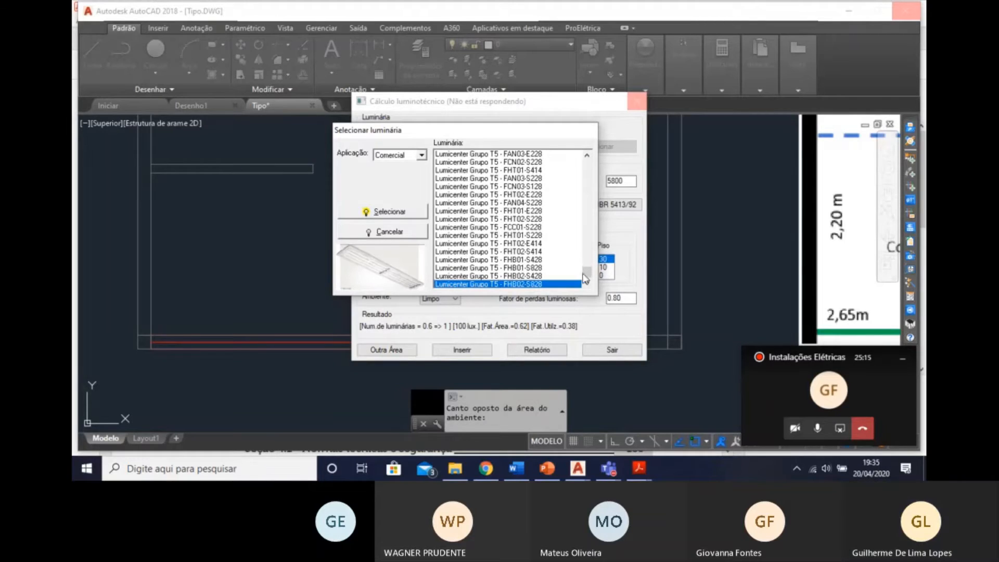
key("Up")
key("Up")
key("Up")
key("Up")
key("Up")
key("Up")
key("Up")
key("Up")
key("Up")
key("Up")
key("Up")
key("Up")
key("Up")
key("Up")
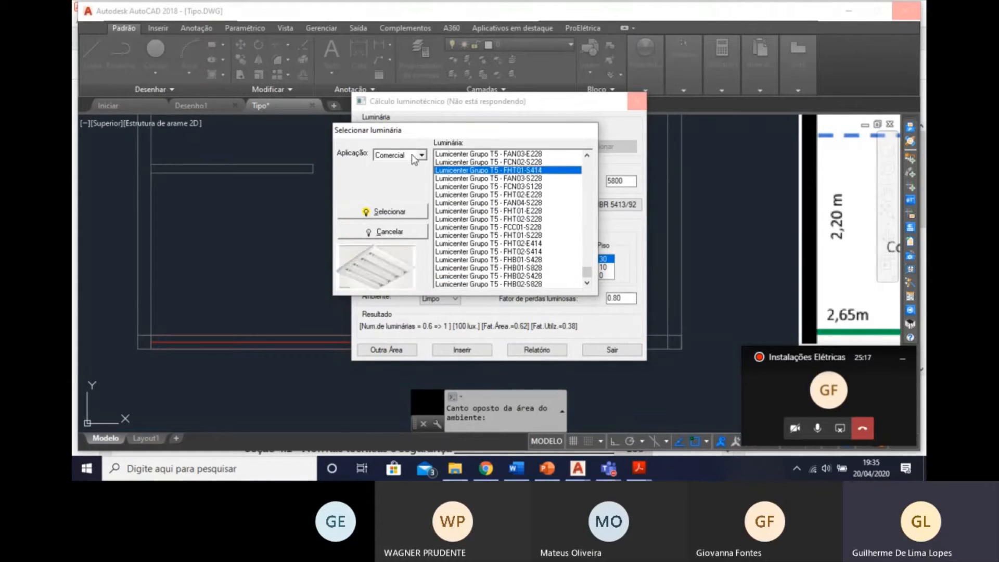
key("Up")
key("Up")
key("Up")
key("Up")
key("Up")
key("Up")
Return to the first Comercial luminaires and compare the previews of the models between FBN 803 and ITAIM 102.
left_click_drag(587, 271, 544, 167)
left_click(534, 195)
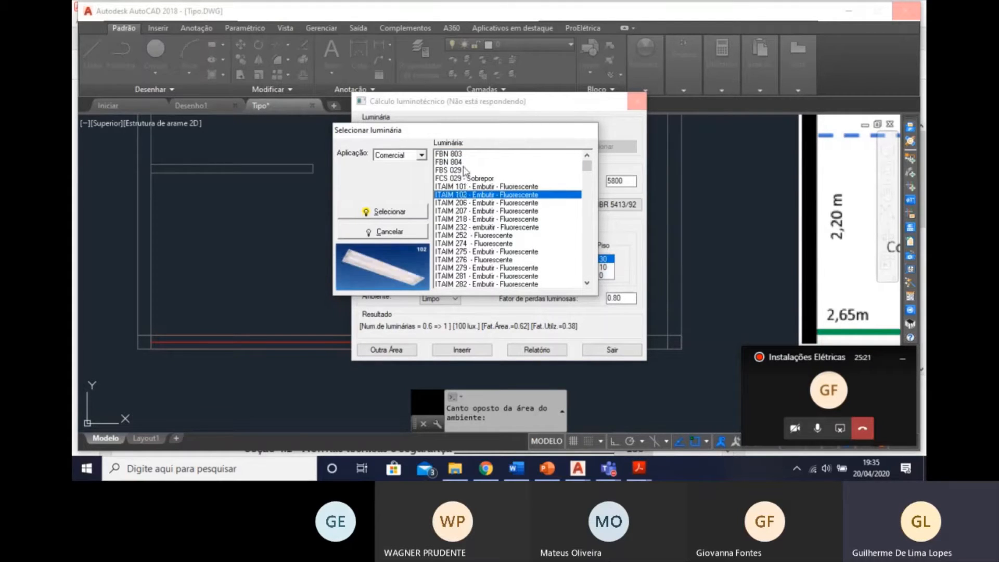
key("Up")
key("Up")
key("Up")
key("Down")
key("Down")
key("Down")
key("Down")
key("Up")
key("Up")
key("Up")
key("Up")
key("Up")
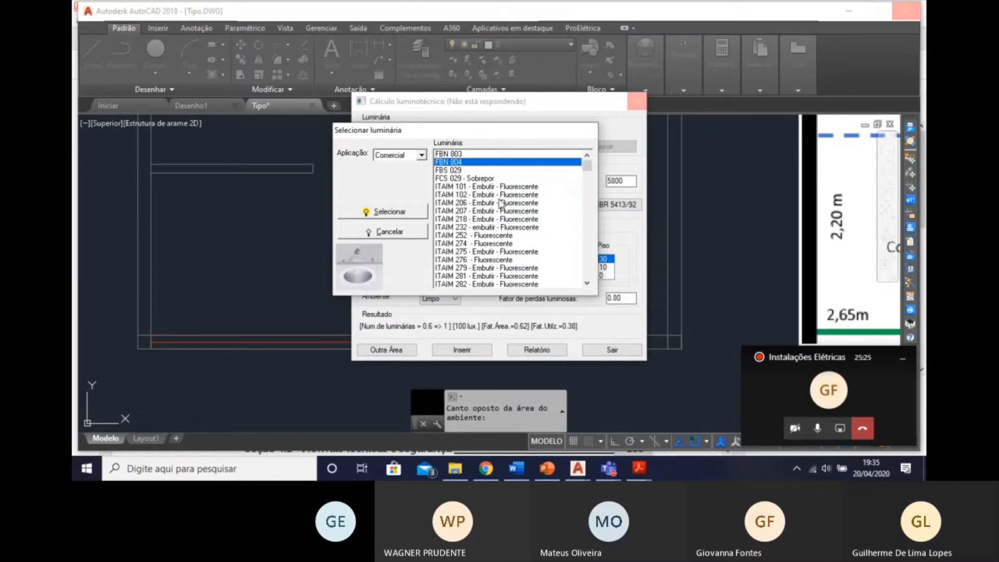
key("Up")
key("Down")
key("Up")
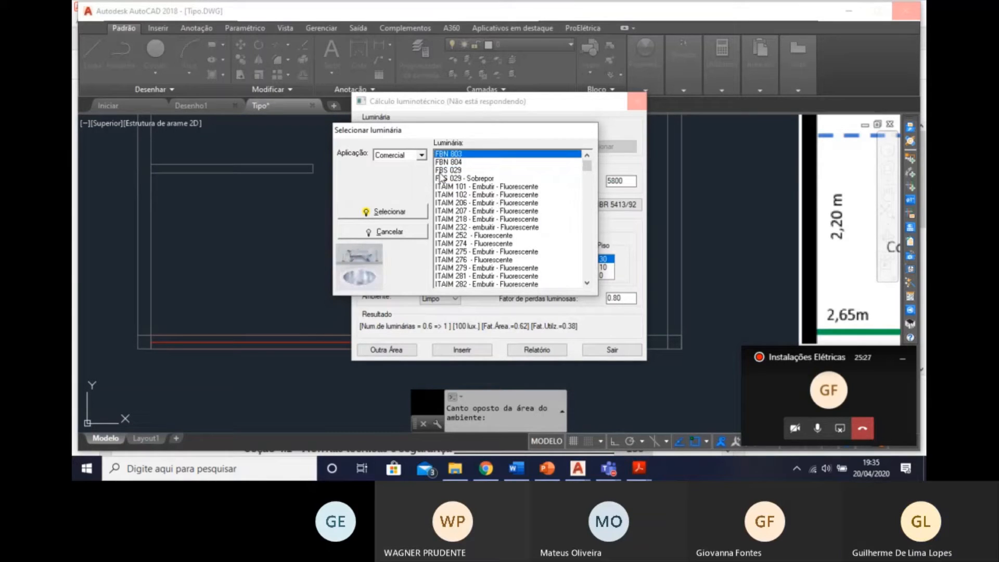
key("Down")
Check the luminaires of the Específica application, and examine the Industrial models' previews down to TCW 500.
left_click(419, 155)
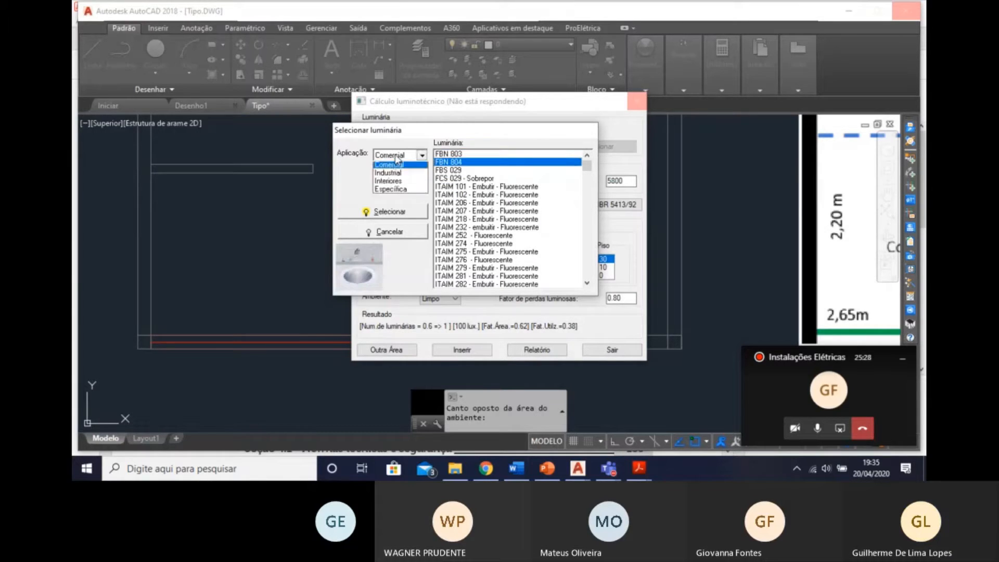
left_click(403, 191)
left_click_drag(469, 197, 500, 181)
left_click(396, 155)
left_click(399, 178)
key("Down")
key("Down")
key("Down")
key("Down")
key("Down")
key("Down")
key("Down")
key("Down")
key("Down")
key("Down")
key("Down")
key("Down")
key("Down")
key("Down")
key("Down")
key("Down")
key("Down")
key("Down")
key("Down")
key("Down")
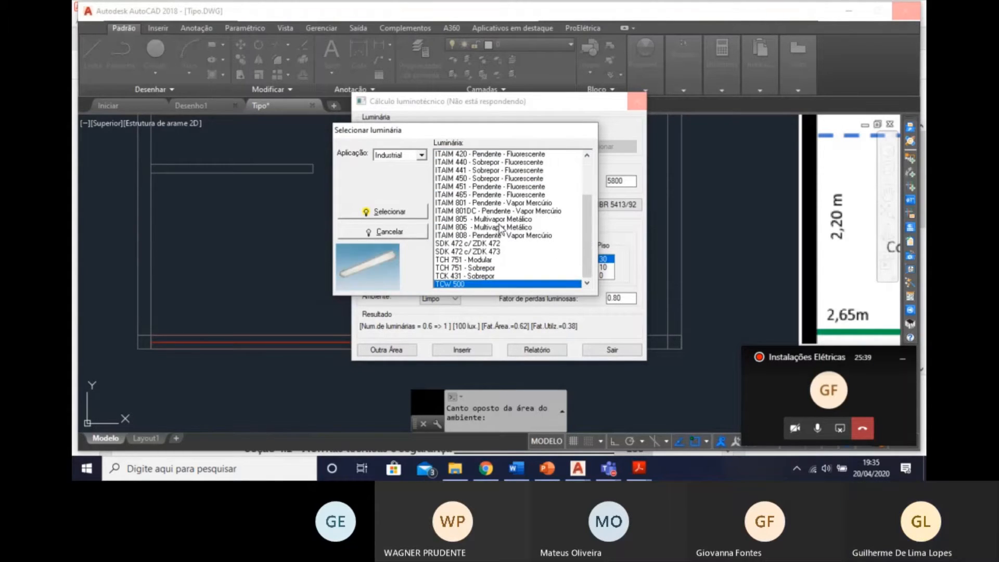
key("Up")
key("Up")
key("Up")
key("Up")
key("Up")
key("Up")
key("Up")
key("Up")
key("Up")
key("Up")
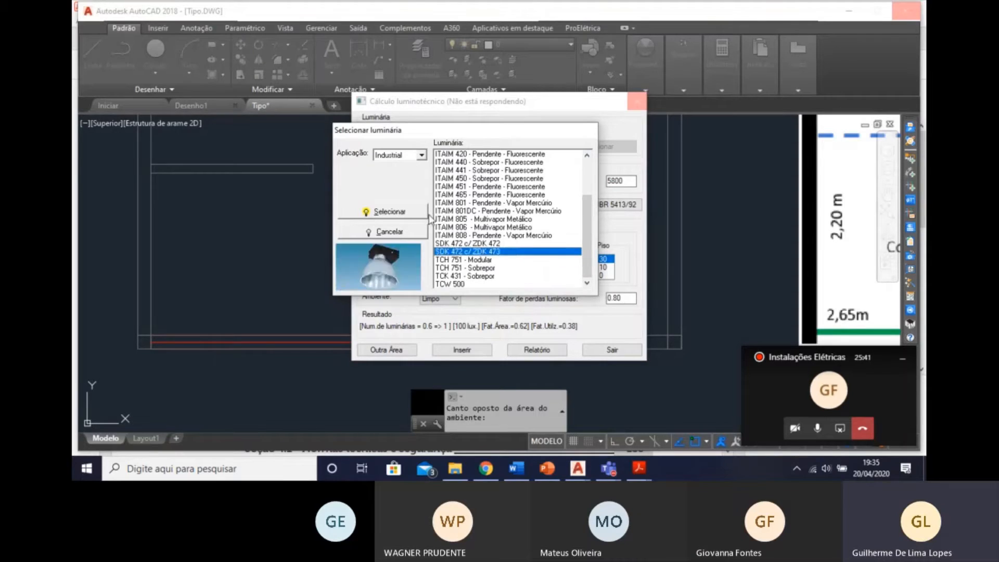
Set the application filter back to Comercial and select the FBN 803 luminaire for the lighting calculation.
left_click(394, 155)
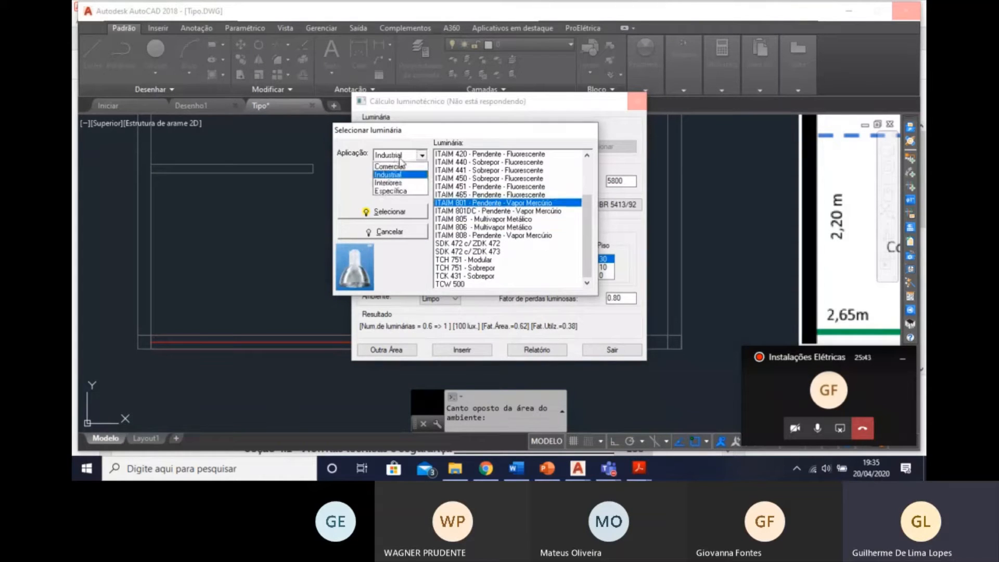
left_click(395, 169)
left_click(396, 155)
left_click(396, 163)
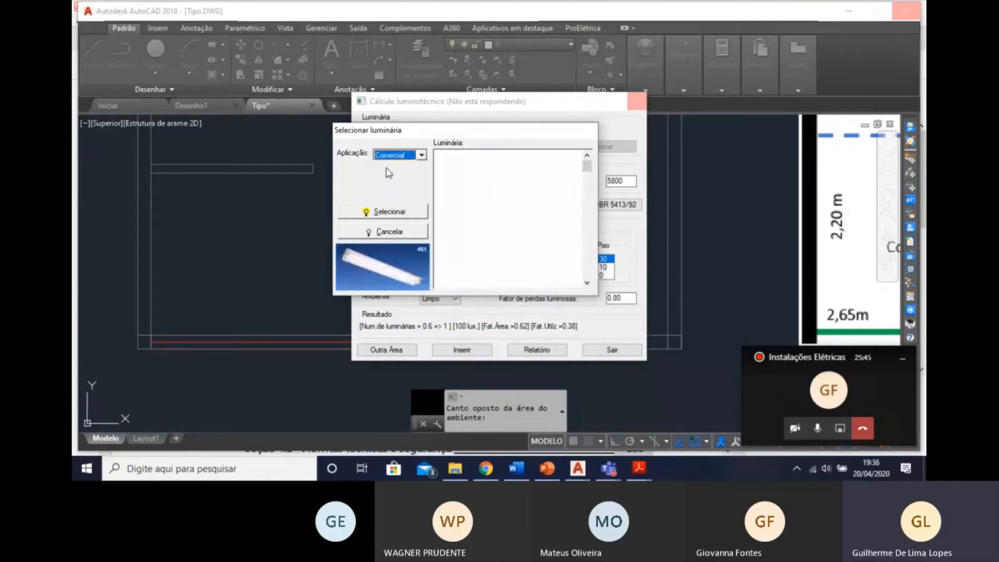
left_click(457, 163)
key("Up")
key("Down")
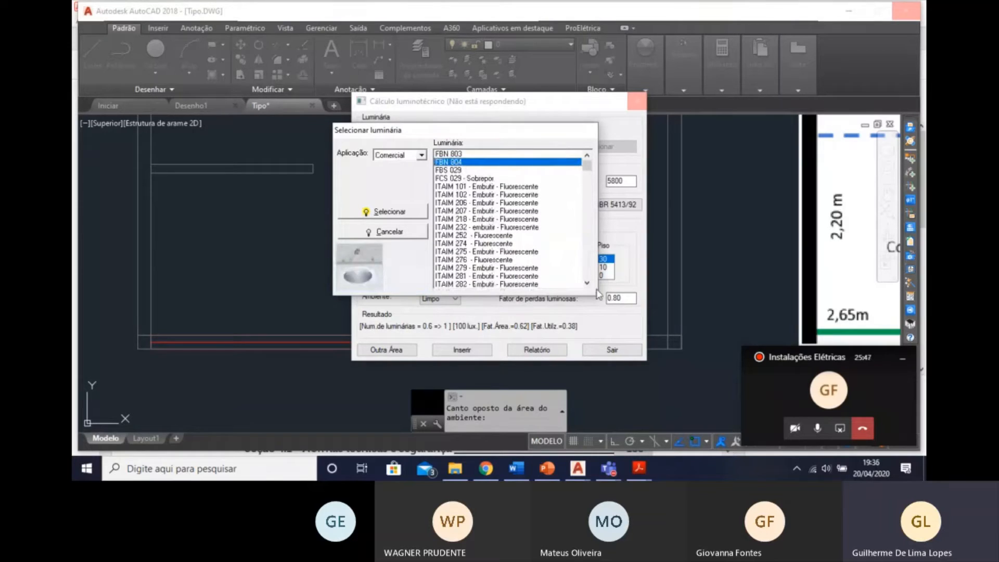
key("Up")
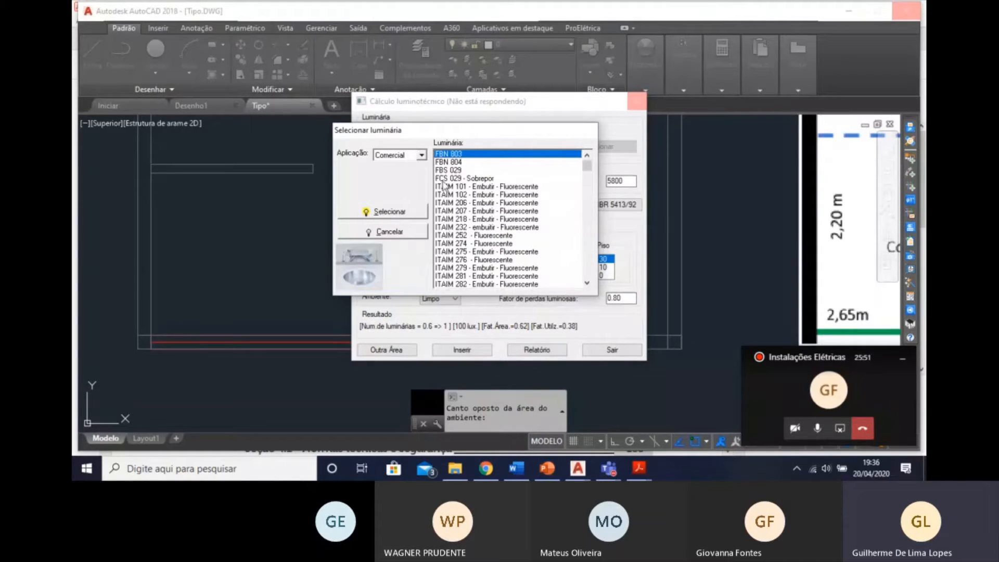
left_click(395, 213)
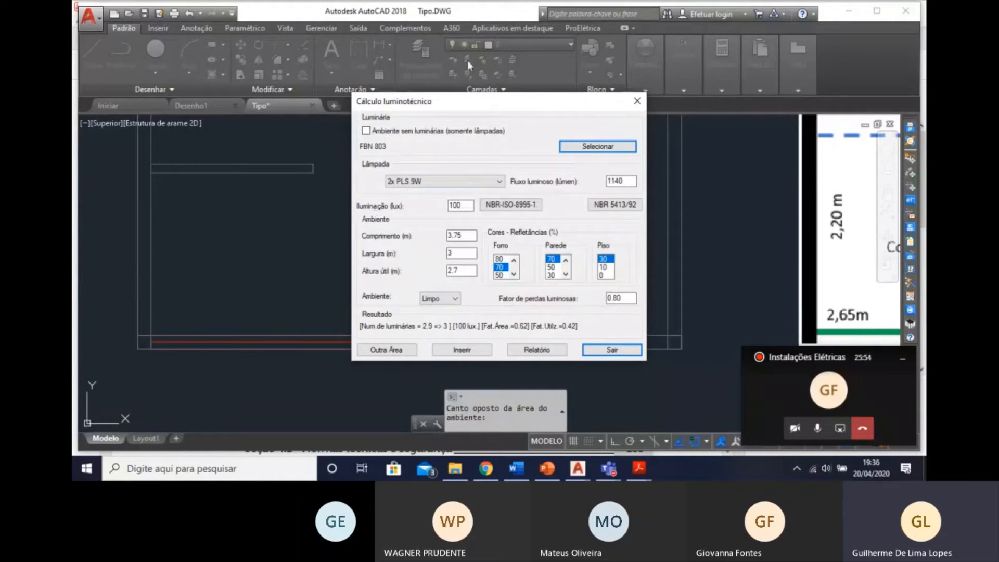
Reopen the luminaire selection and choose FBN 804 for the lighting calculation.
left_click(616, 147)
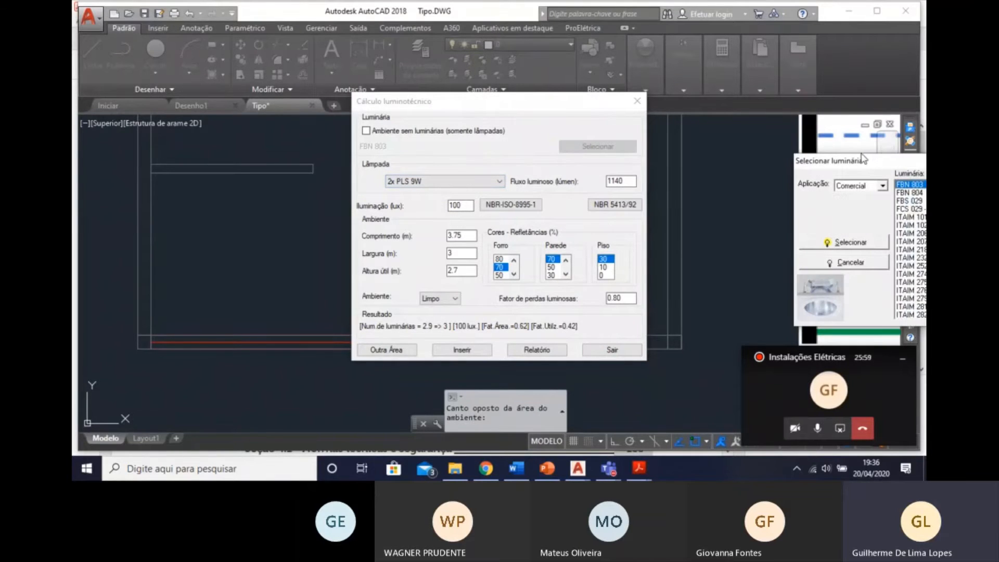
left_click_drag(862, 156, 511, 138)
double_click(572, 170)
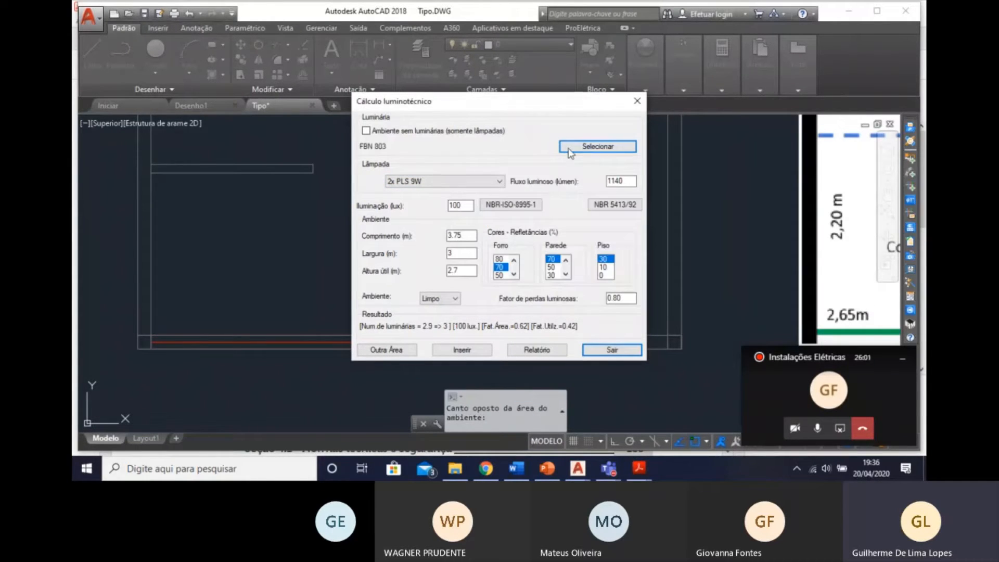
left_click(572, 148)
left_click(912, 194)
double_click(913, 196)
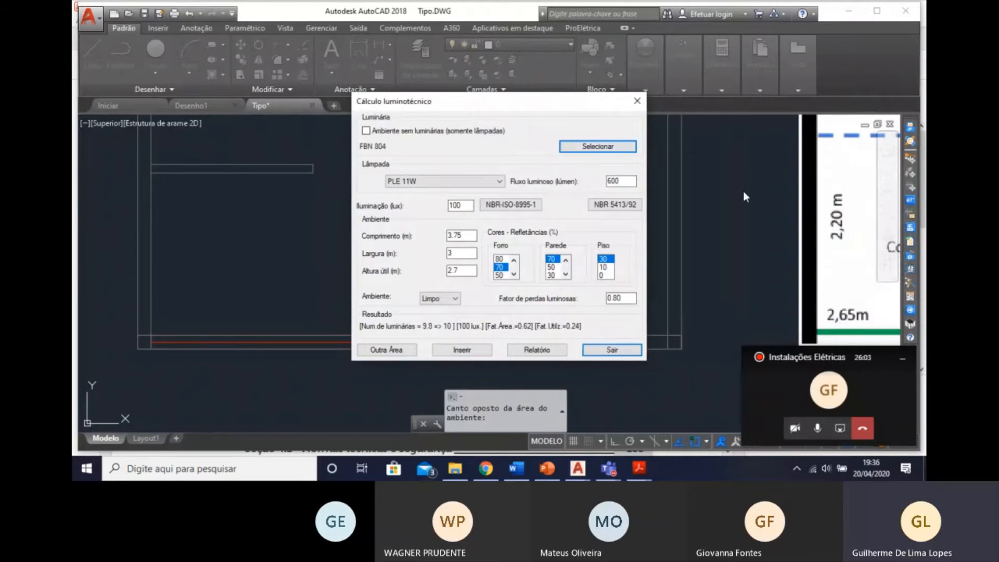
Try the PLE 23W, PLE 20W and PLE 9W lamps in turn for the FBN 804 luminaire.
left_click(443, 181)
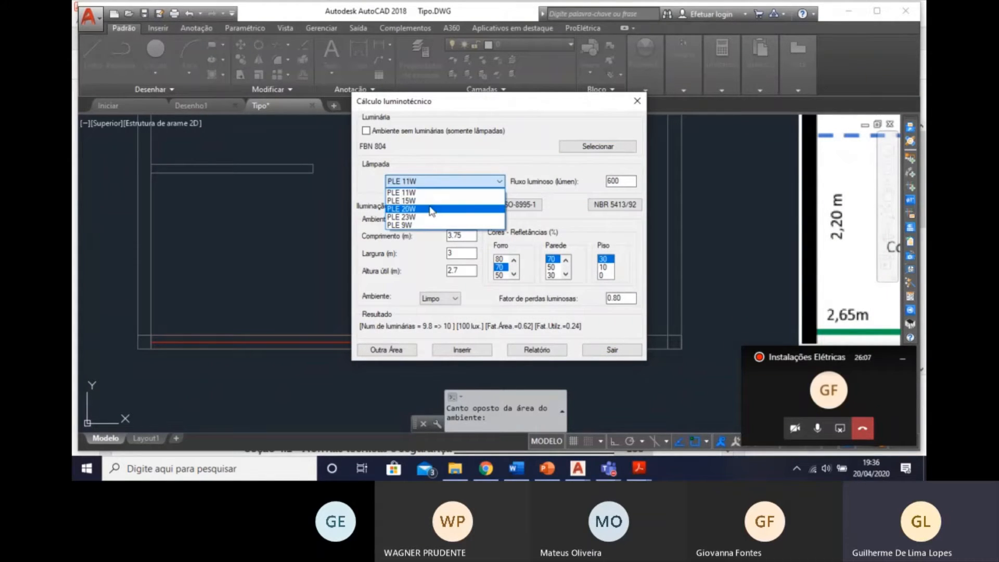
left_click(419, 221)
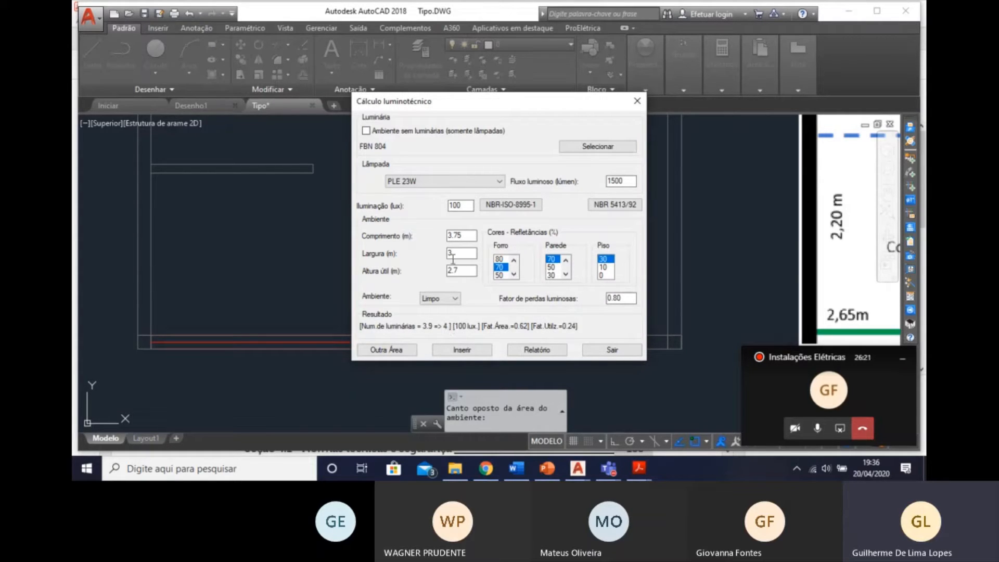
left_click(469, 183)
left_click(432, 200)
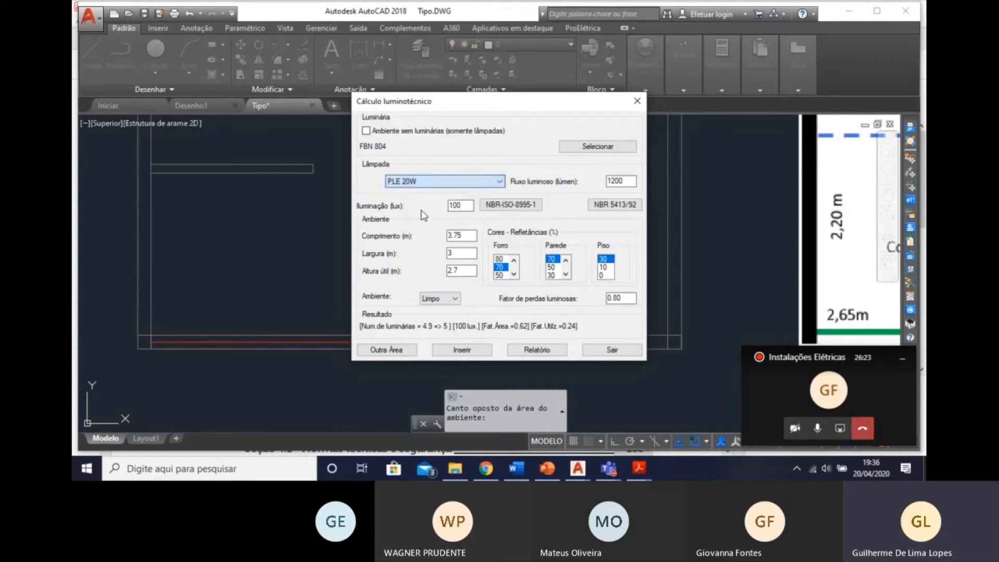
left_click(435, 183)
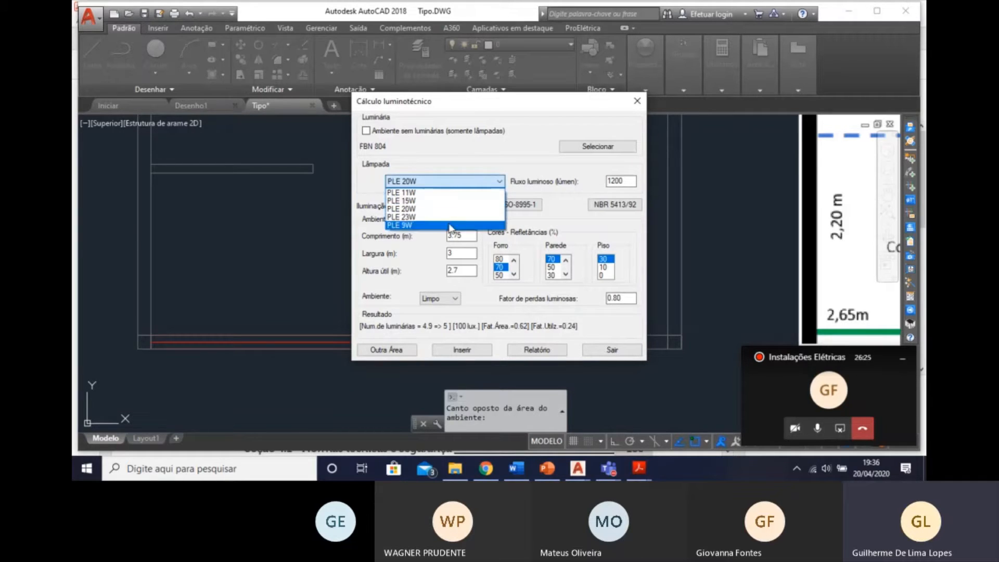
left_click(452, 224)
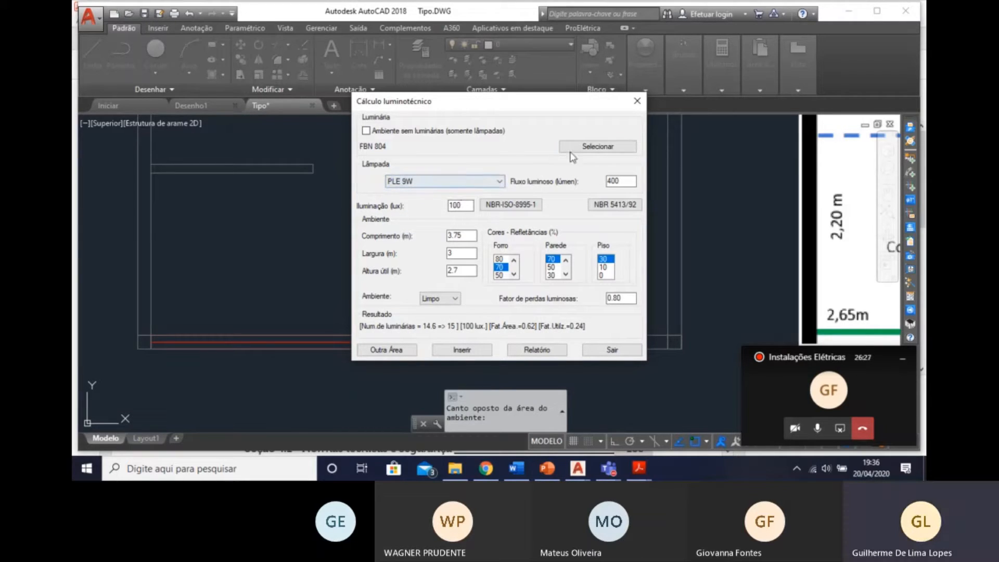
Switch the calculation to the FBN 803 luminaire with the 2x PLS 9W lamp.
left_click(597, 146)
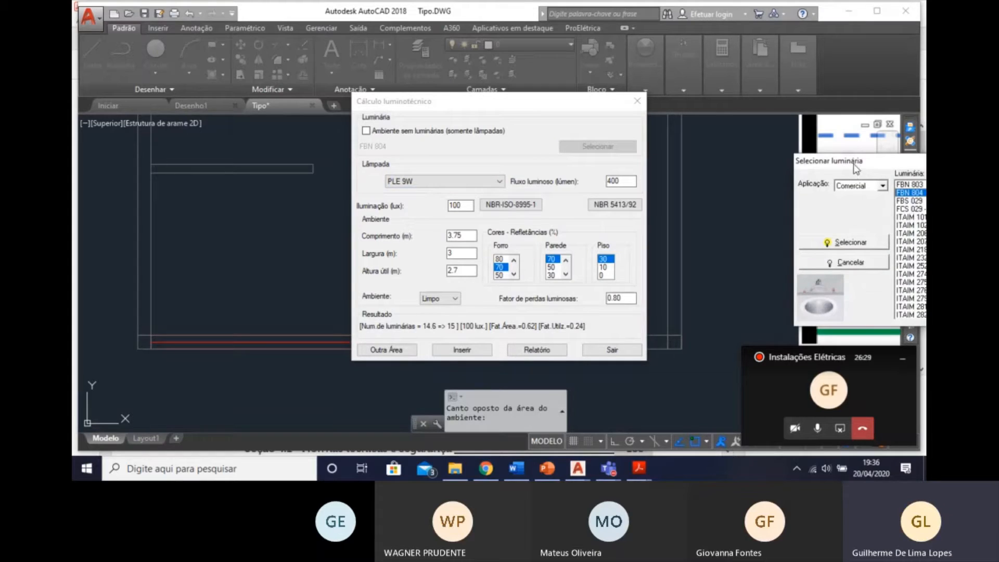
left_click_drag(855, 162, 536, 167)
left_click(595, 204)
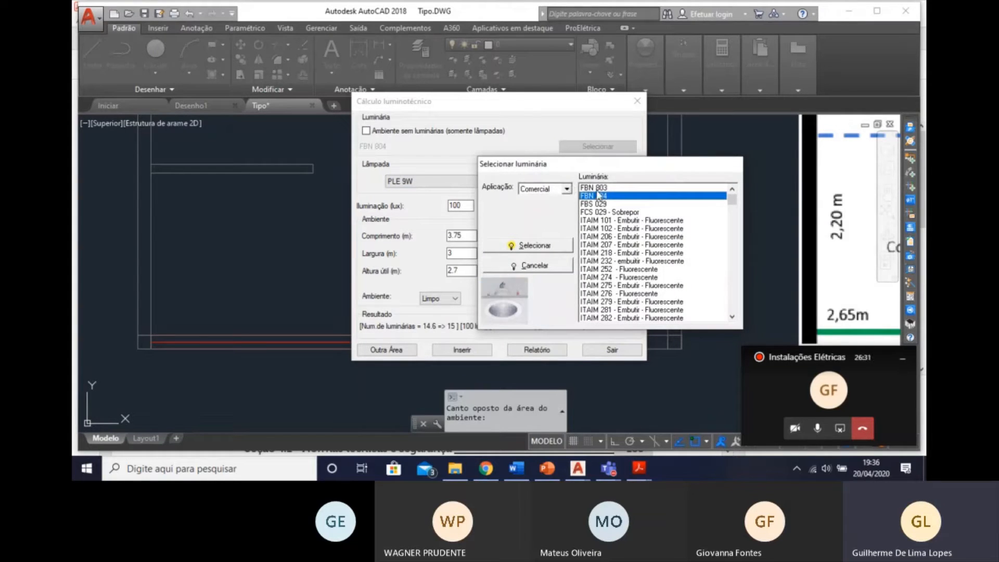
double_click(599, 188)
left_click(455, 182)
left_click(457, 192)
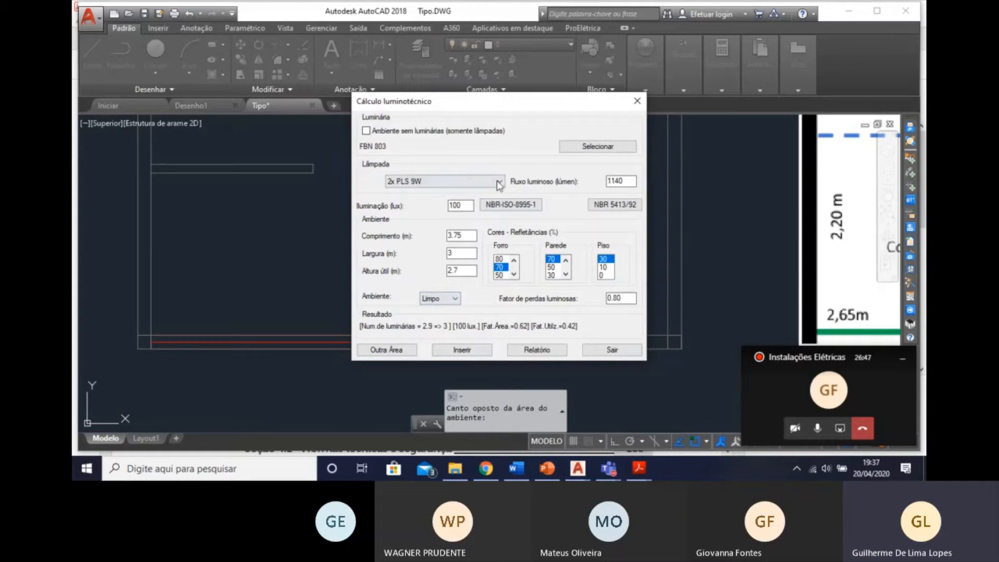
left_click(498, 182)
left_click(490, 194)
Reselect the FBN 804 luminaire, try its PLE 15W and PLE 20W lamps, and settle on PLE 23W.
left_click(594, 147)
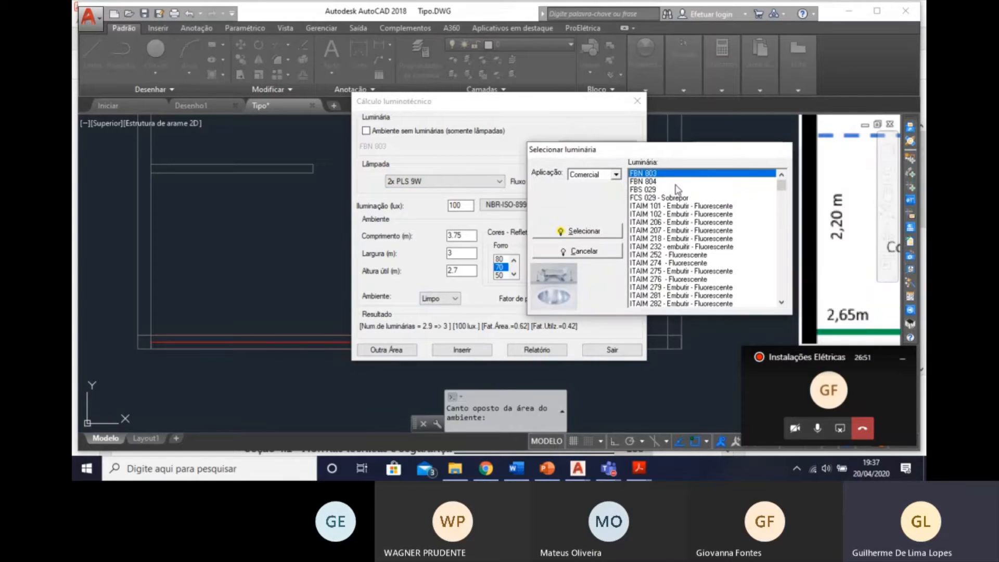
left_click(666, 182)
double_click(667, 183)
left_click(498, 182)
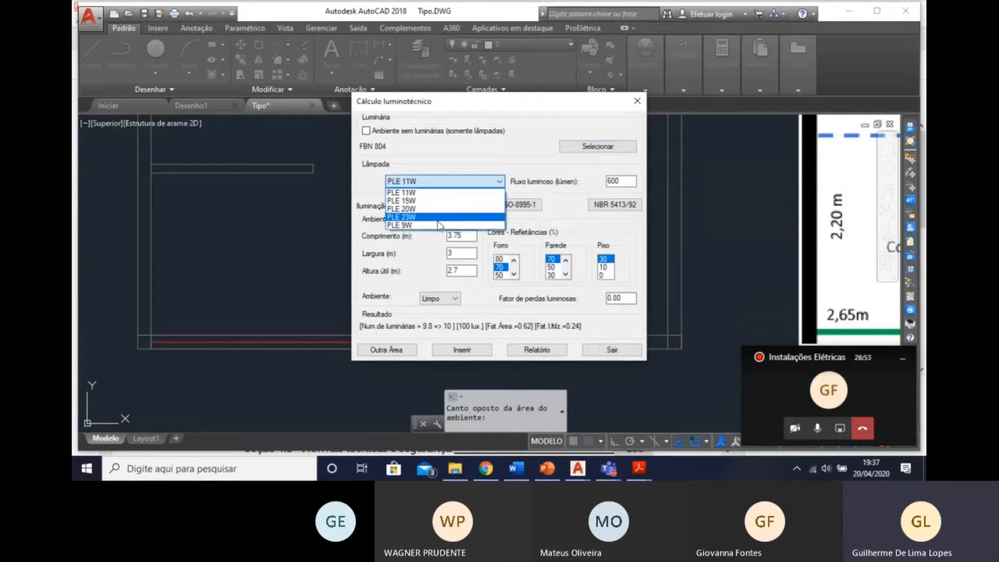
left_click(454, 204)
left_click(453, 183)
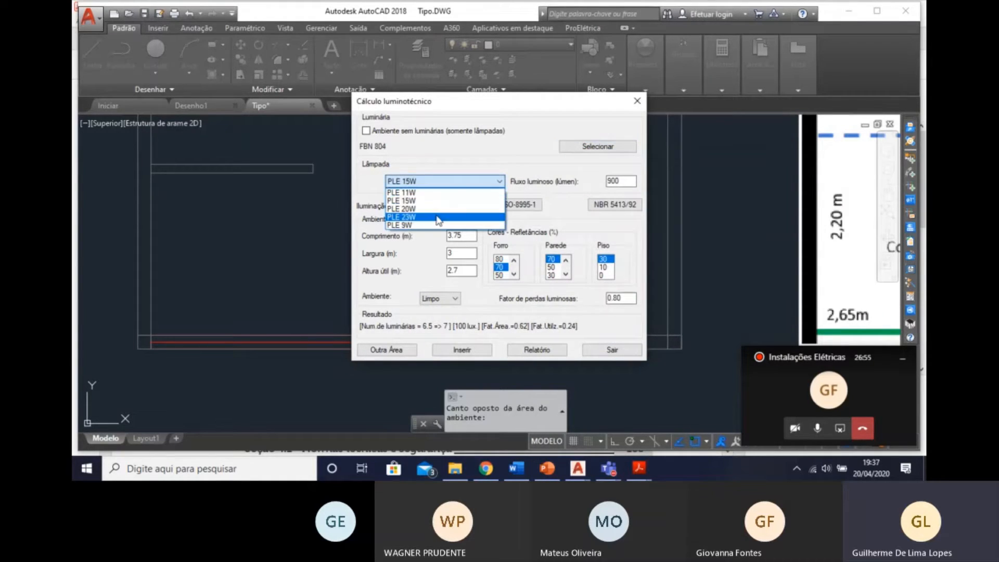
left_click(445, 210)
left_click(448, 183)
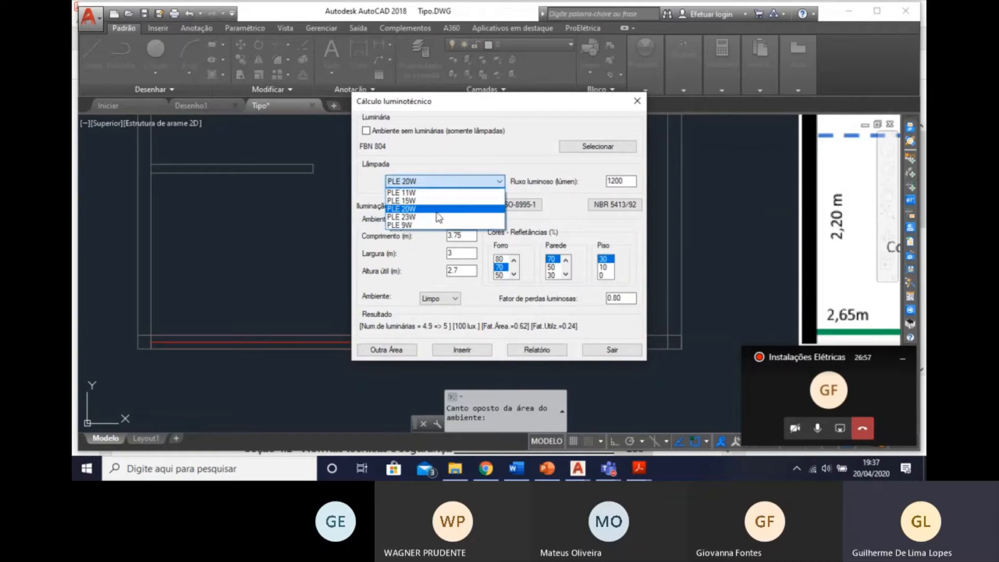
left_click(436, 217)
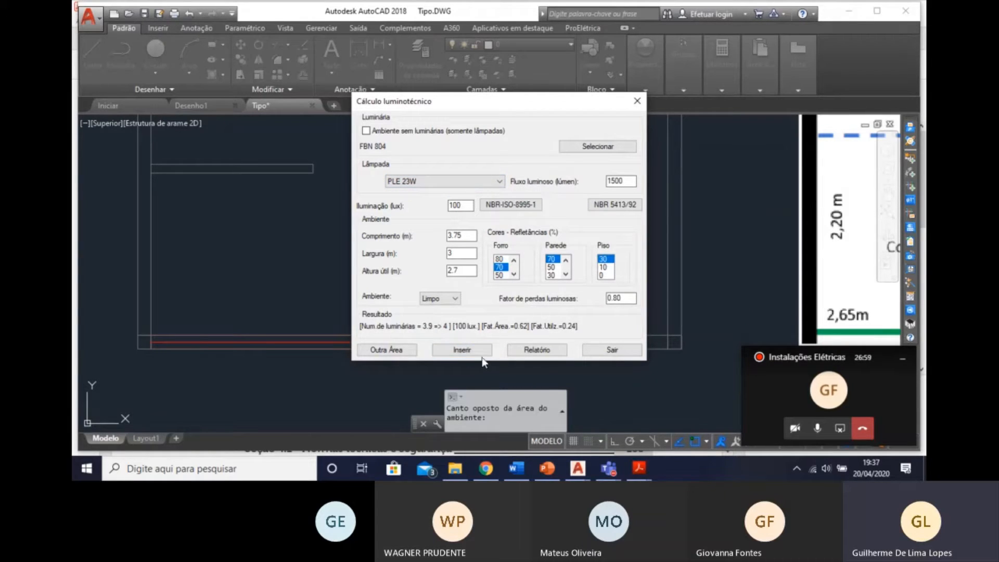
Create a new lighting report and save it as the text file Tipo- Luminotécnico in the Apartamento_Tipo folder.
left_click(559, 350)
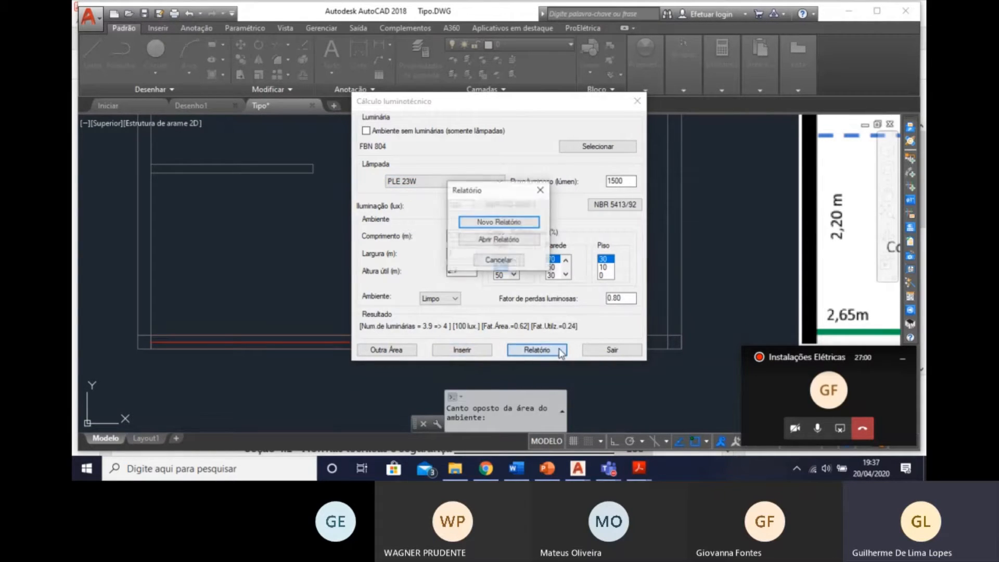
left_click(509, 223)
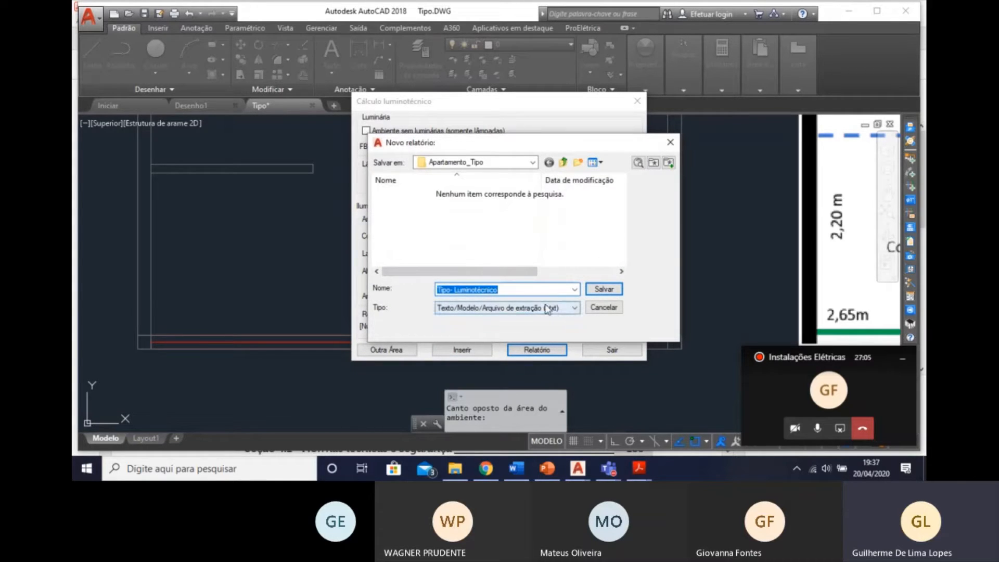
left_click(591, 290)
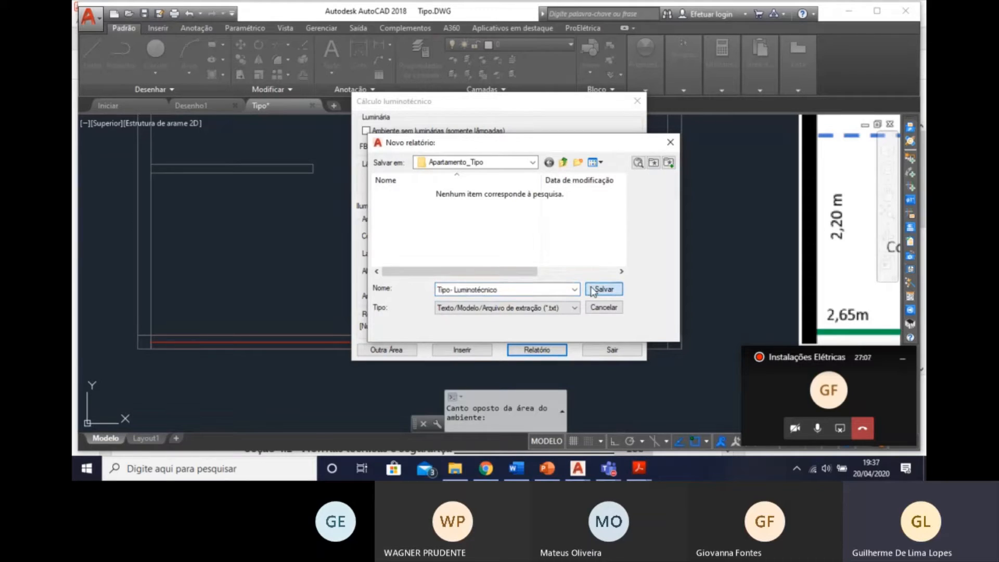
left_click(537, 290)
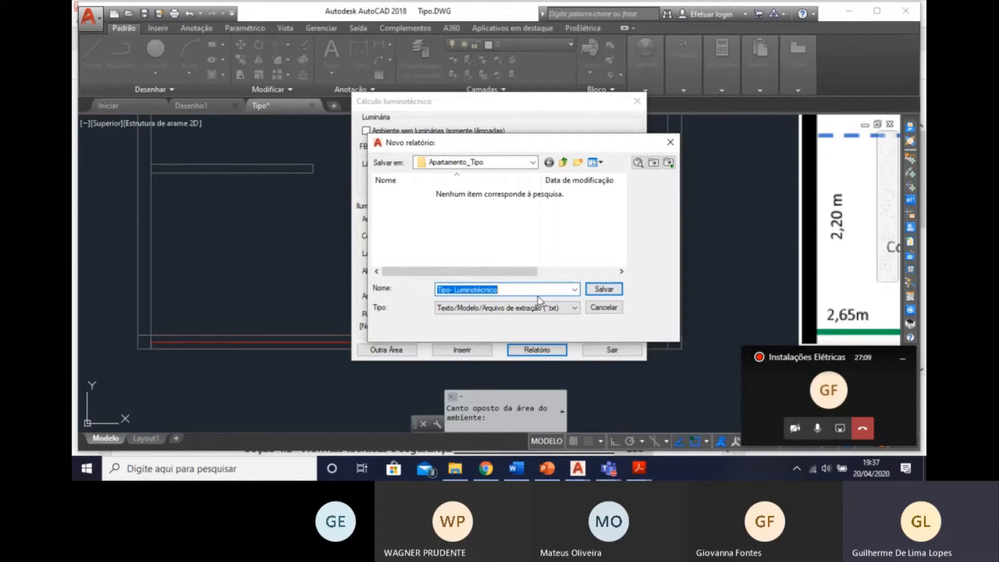
left_click(525, 293)
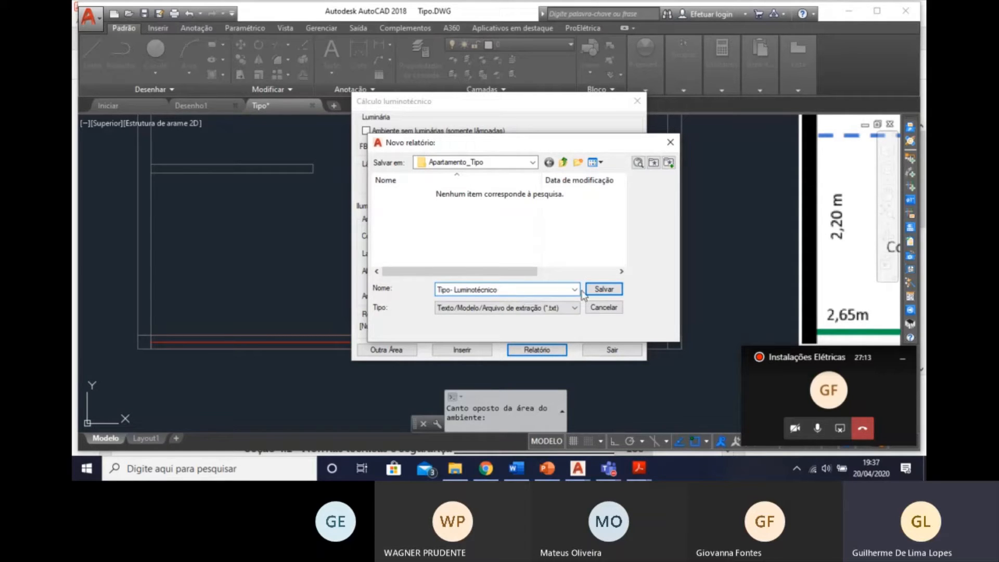
left_click(598, 288)
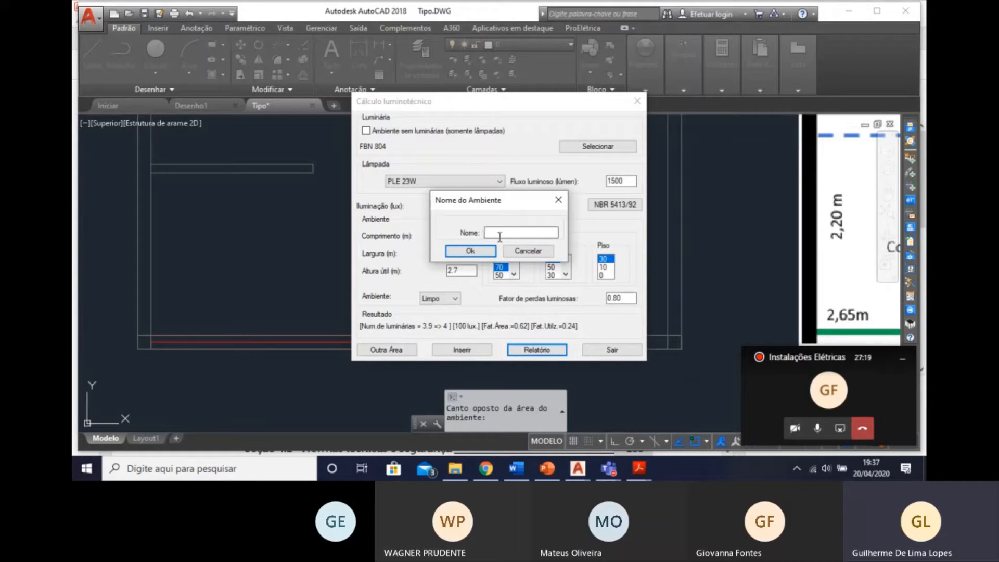
Name the room "dormitorio" in the new lighting report.
type("dormito")
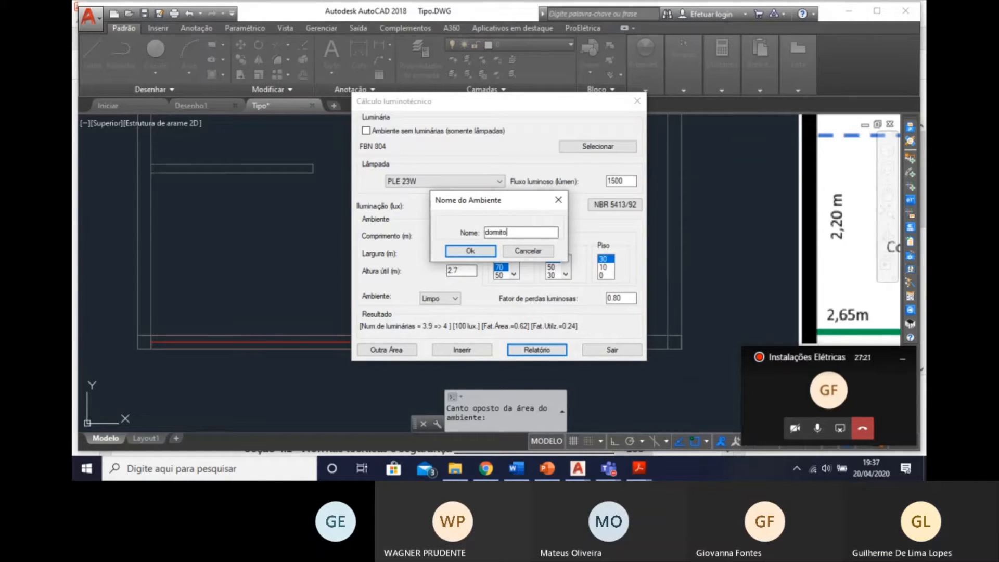
type("rio")
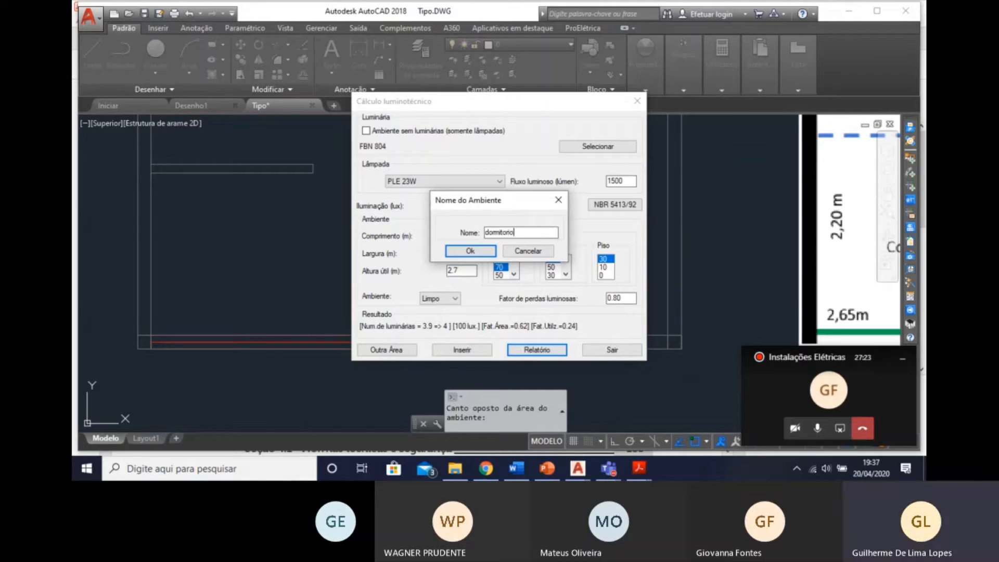
left_click(471, 251)
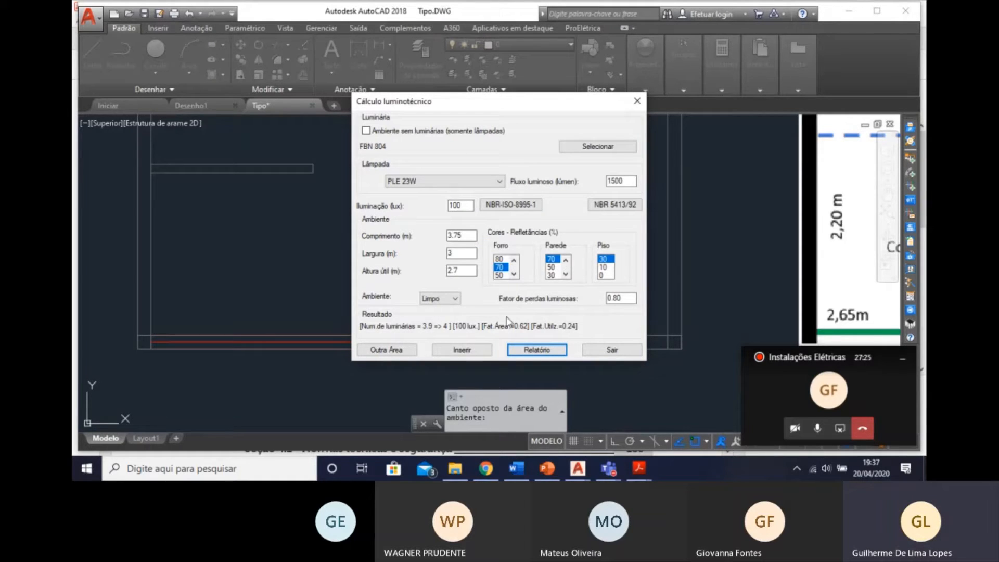
View the saved lighting report and examine the room geometry, the luminaire and lamp data, and the required illuminance.
left_click(533, 349)
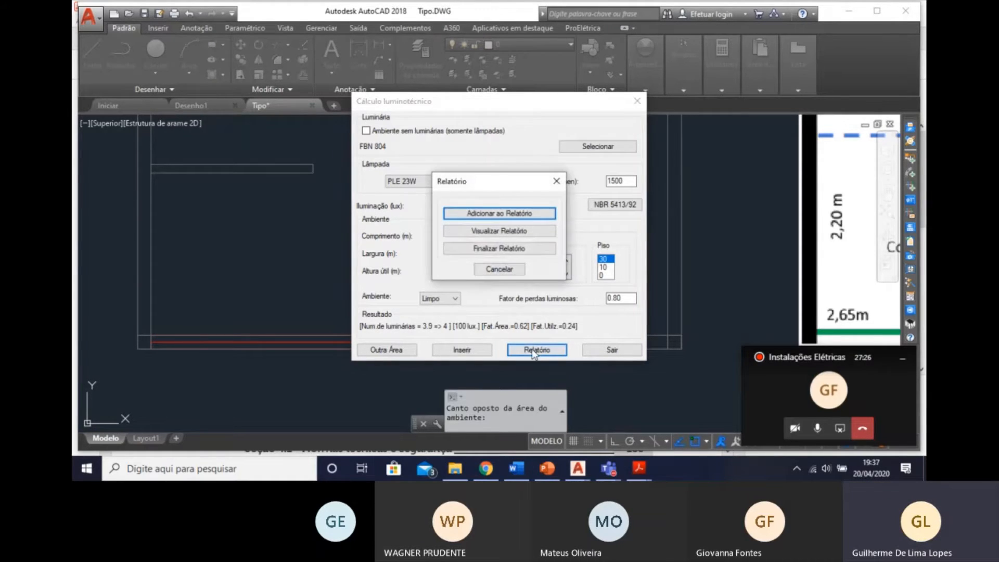
left_click(529, 230)
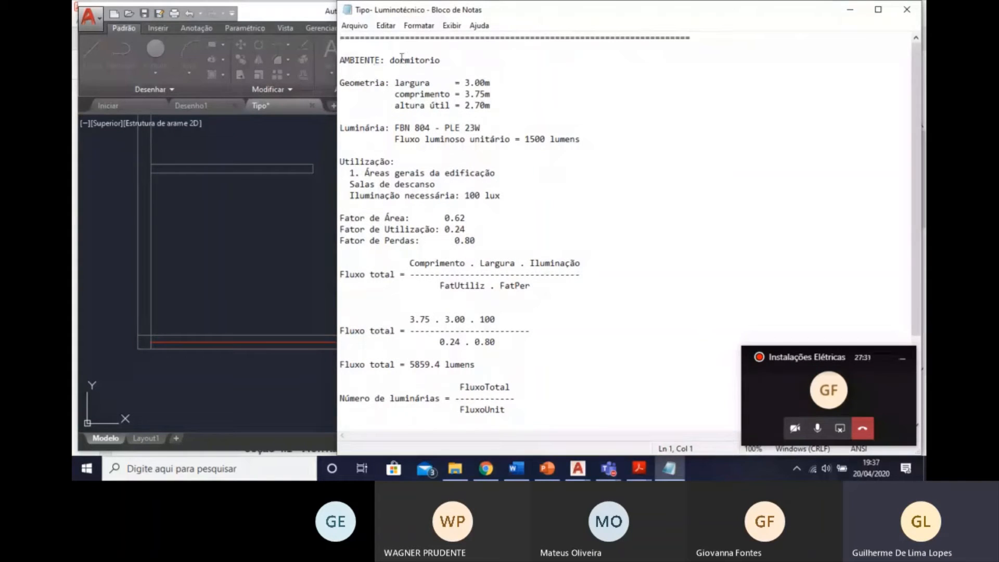
left_click_drag(515, 106, 441, 71)
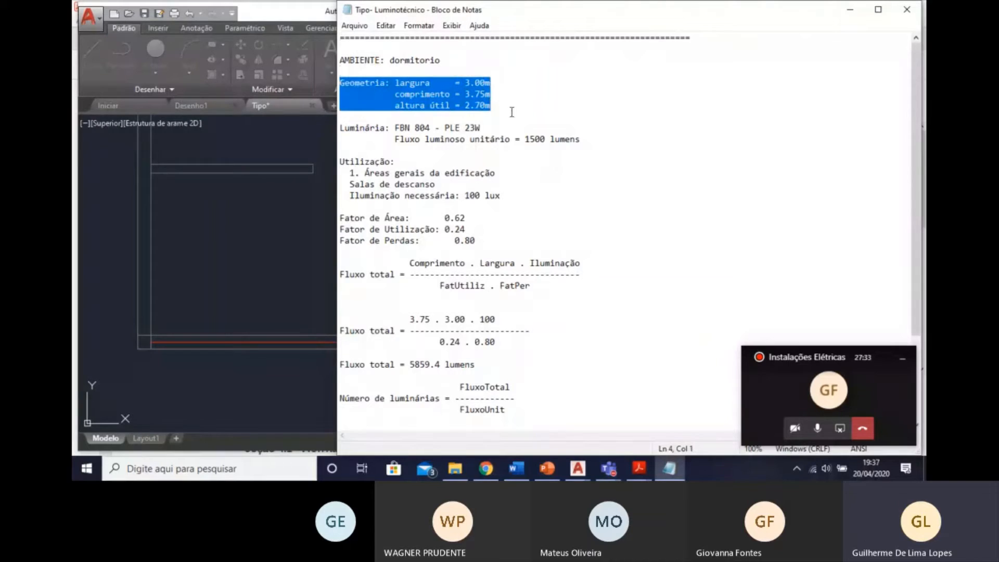
left_click_drag(624, 158, 582, 139)
left_click(530, 153)
left_click_drag(492, 128, 460, 127)
left_click(536, 186)
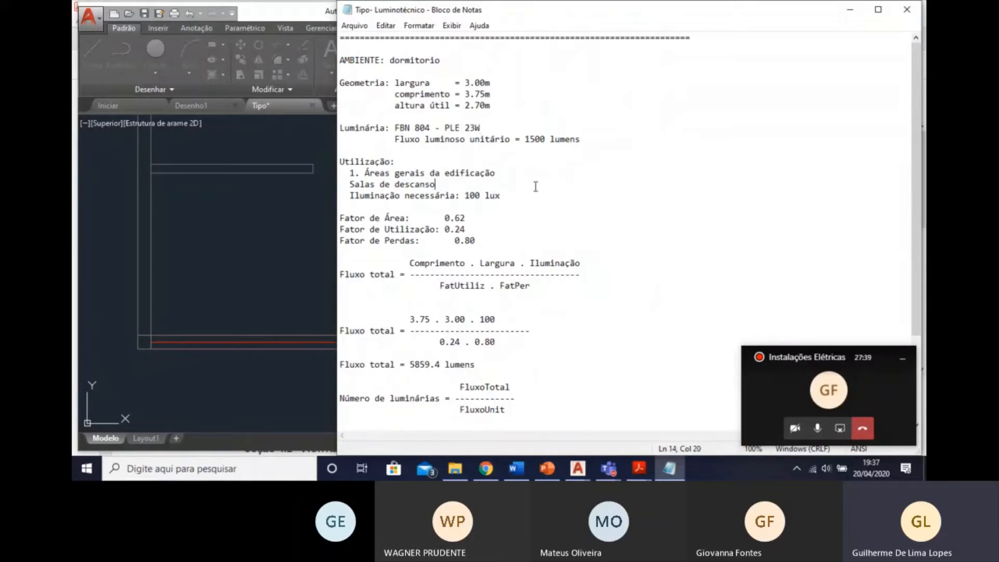
left_click_drag(427, 196, 555, 202)
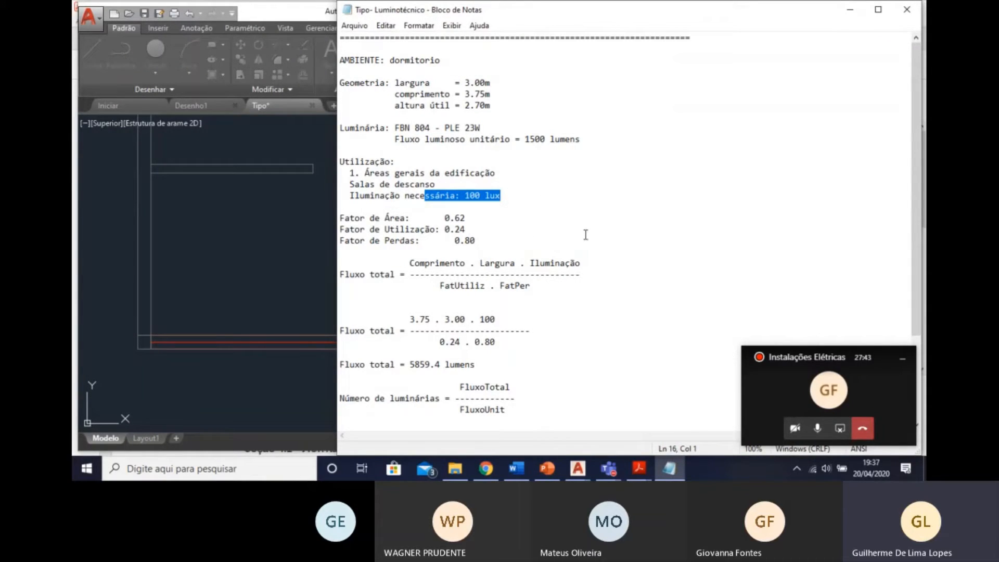
Review the report's total flux formula and the calculation of the number of luminaires, and close the report.
scroll(546, 265, "down", 2)
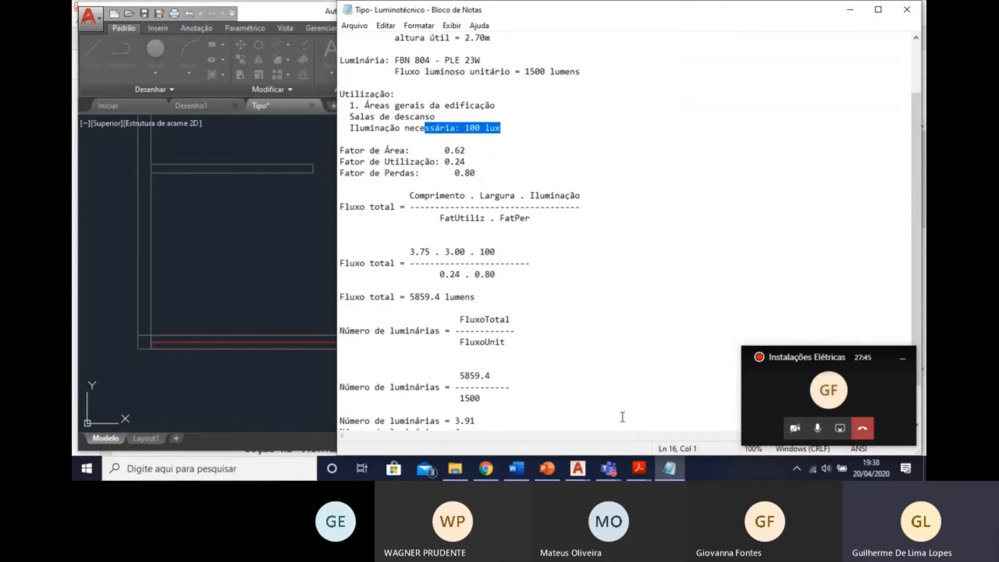
left_click_drag(410, 195, 522, 240)
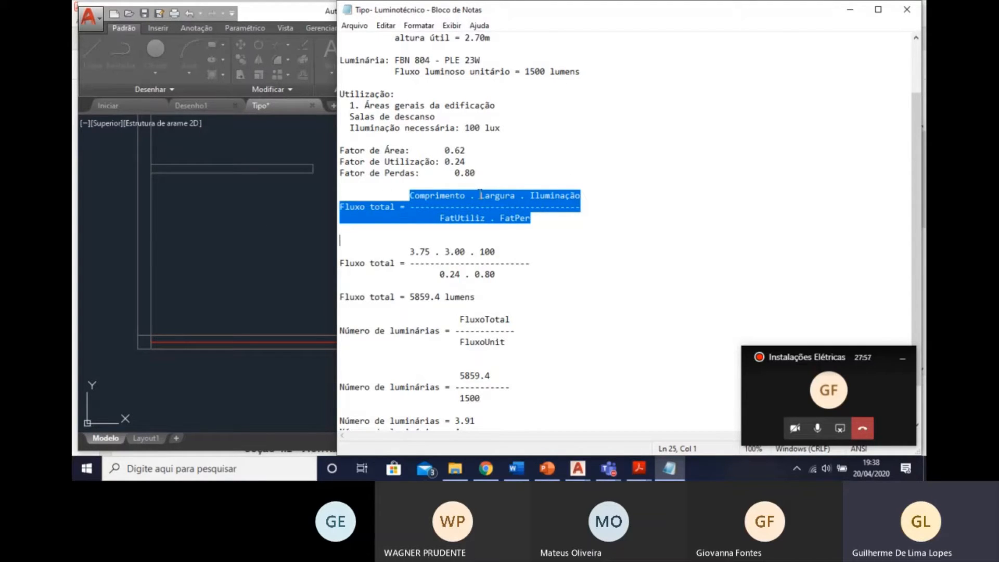
scroll(622, 190, "down", 1)
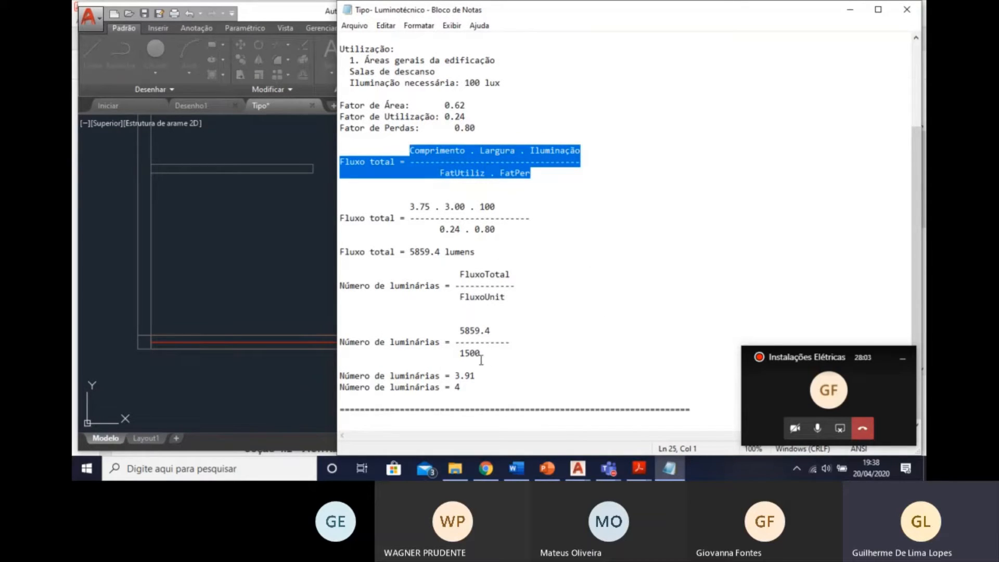
left_click_drag(465, 390, 455, 376)
left_click(465, 389)
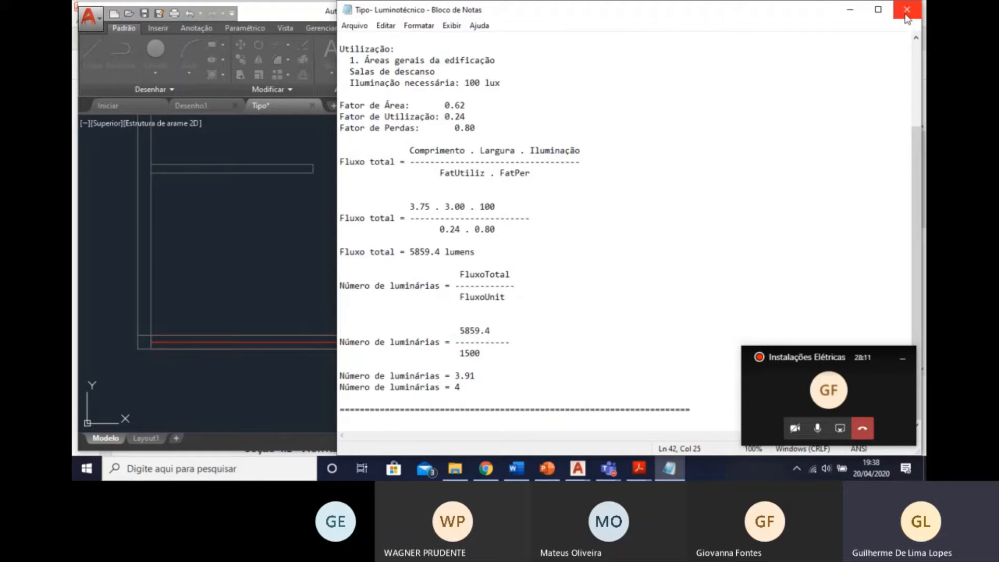
scroll(553, 245, "up", 5)
scroll(553, 245, "down", 5)
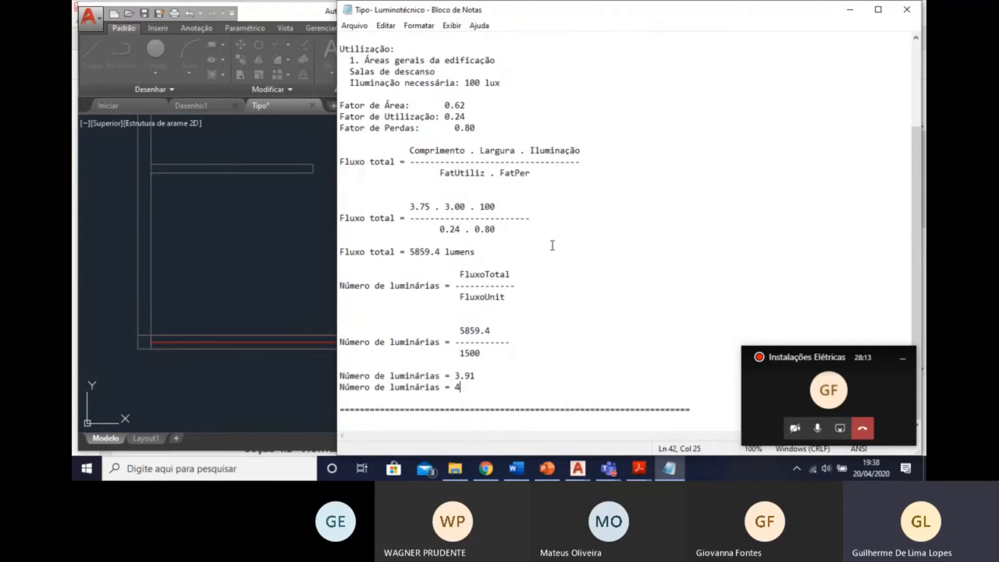
left_click(907, 9)
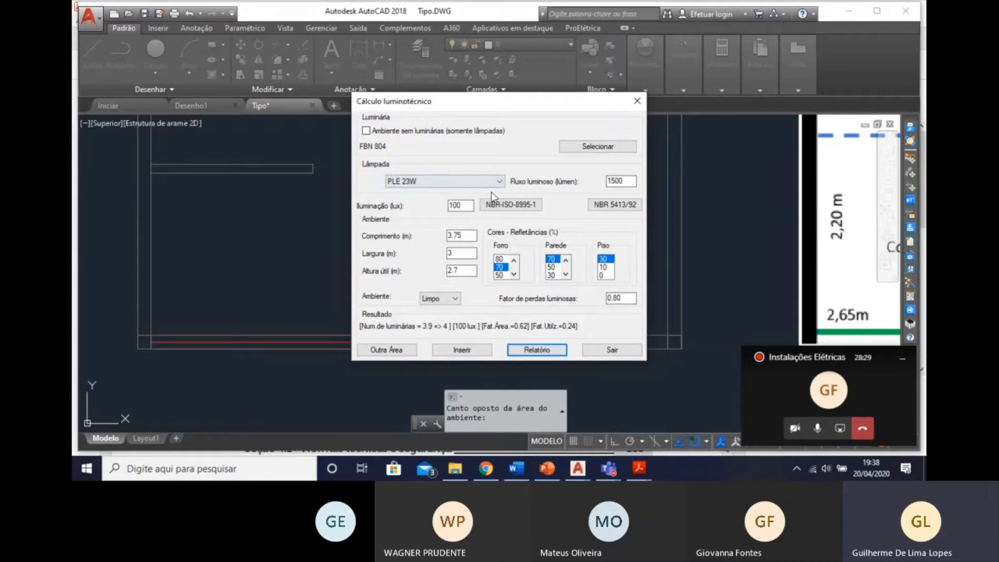
Start inserting the calculated luminaires and choose Incandescente 25W from the luminaire symbols.
left_click(463, 352)
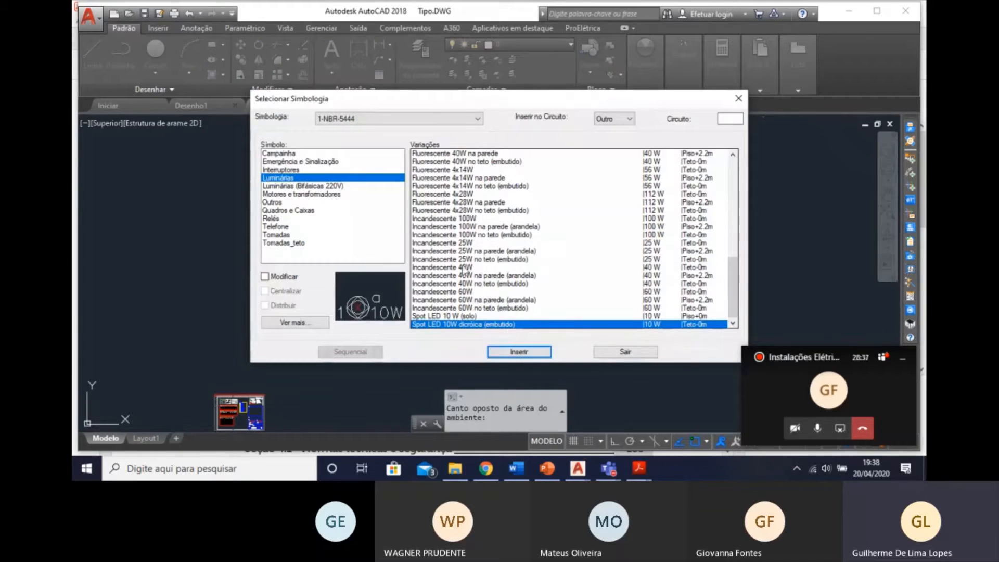
scroll(466, 261, "up", 9)
left_click(472, 203)
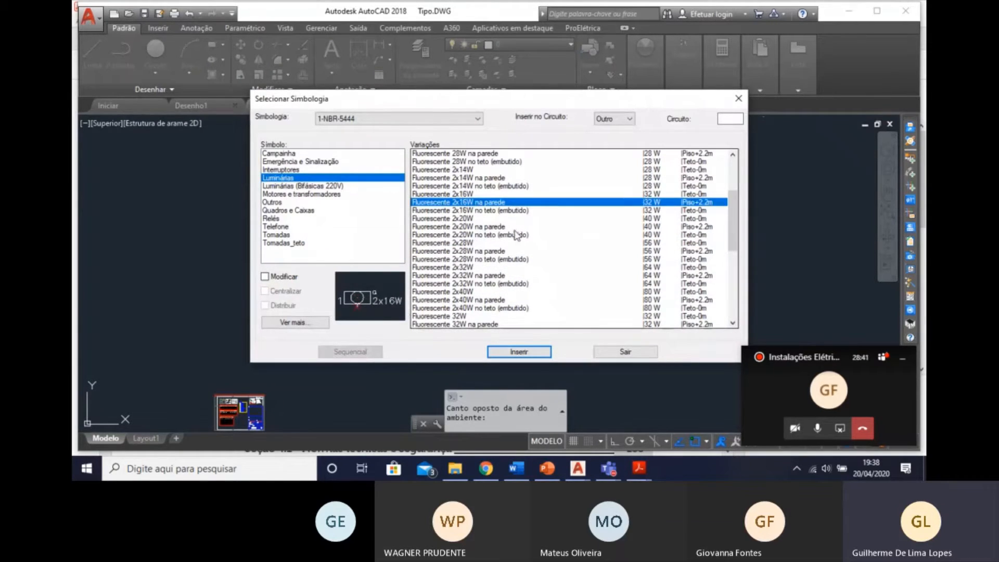
scroll(557, 224, "up", 4)
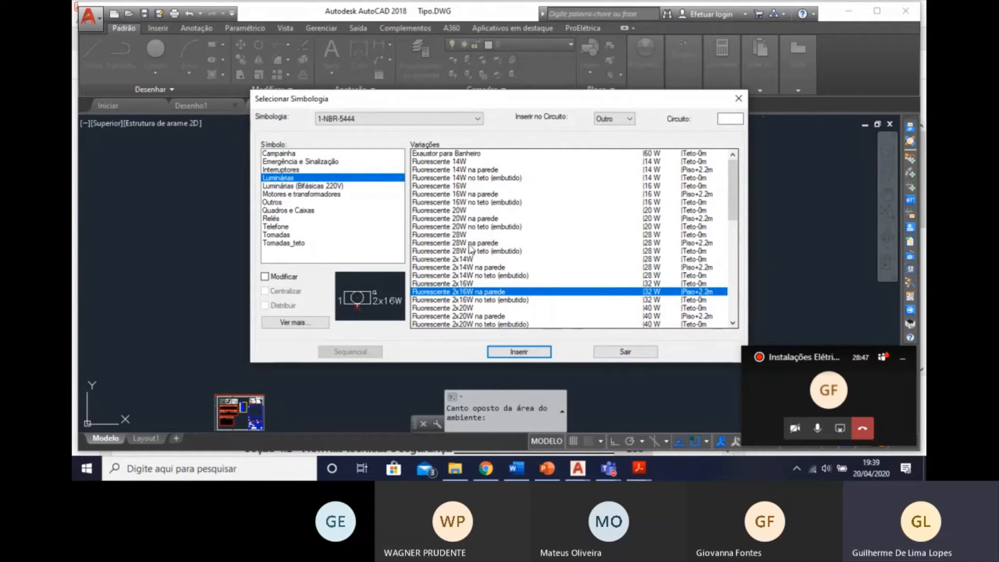
left_click(484, 218)
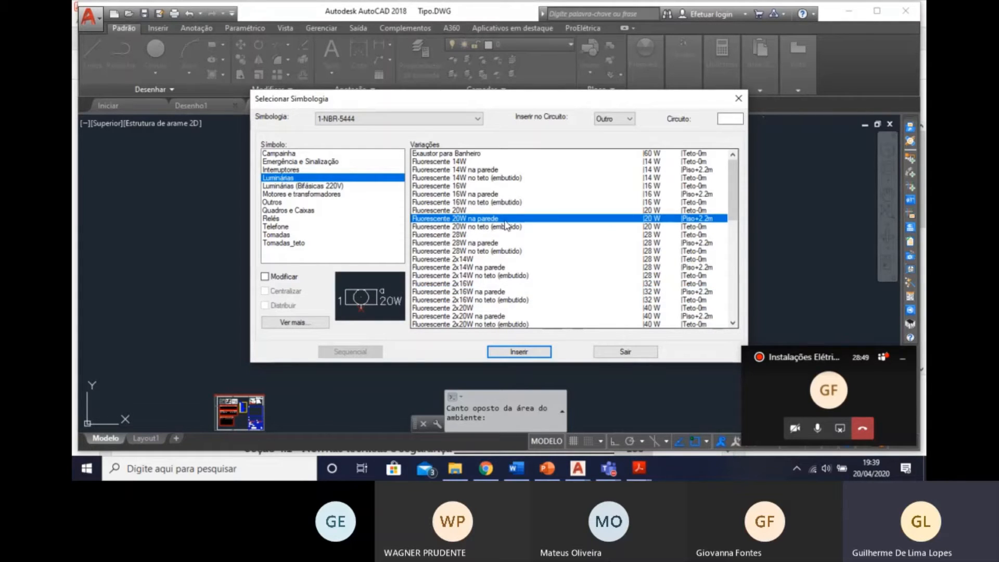
scroll(506, 224, "down", 10)
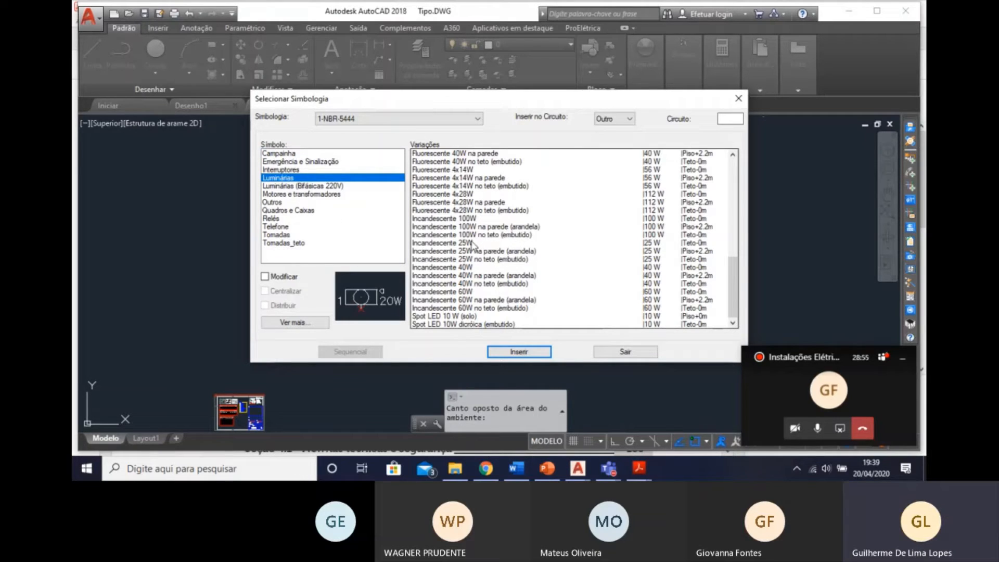
left_click(472, 243)
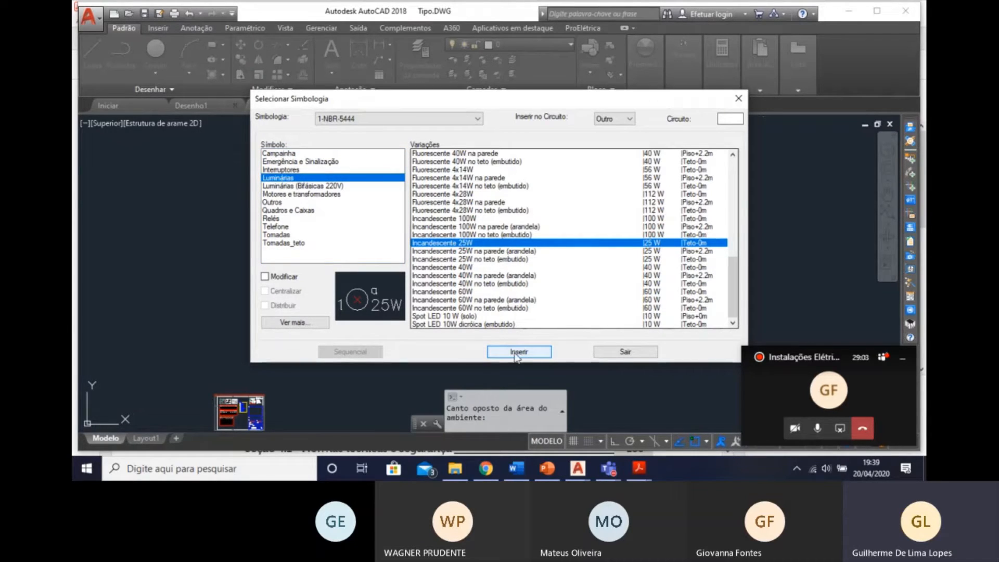
left_click(518, 353)
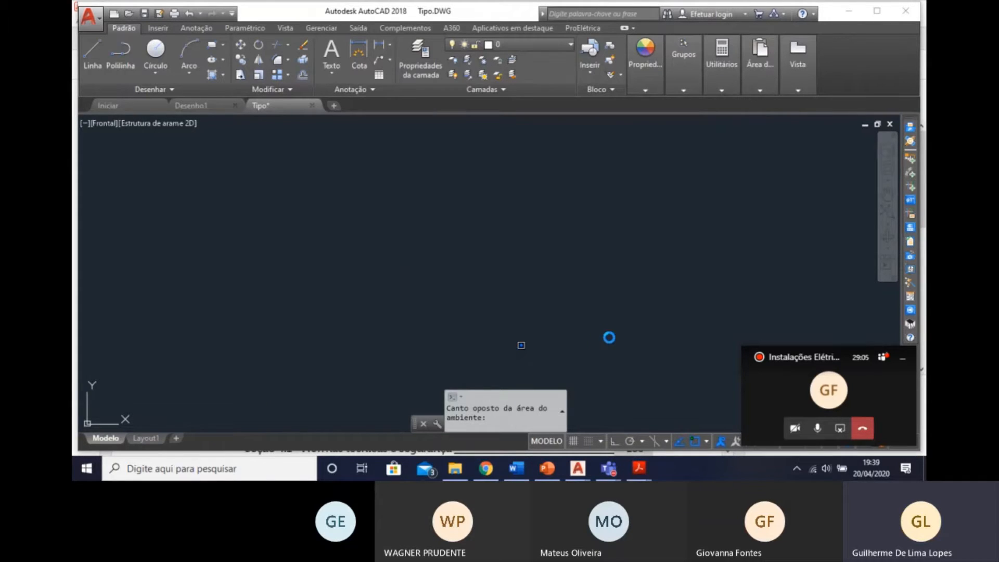
Distribute 4 luminaires over the bedroom in 2 rows and 2 columns, without one in the centre.
left_click(546, 361)
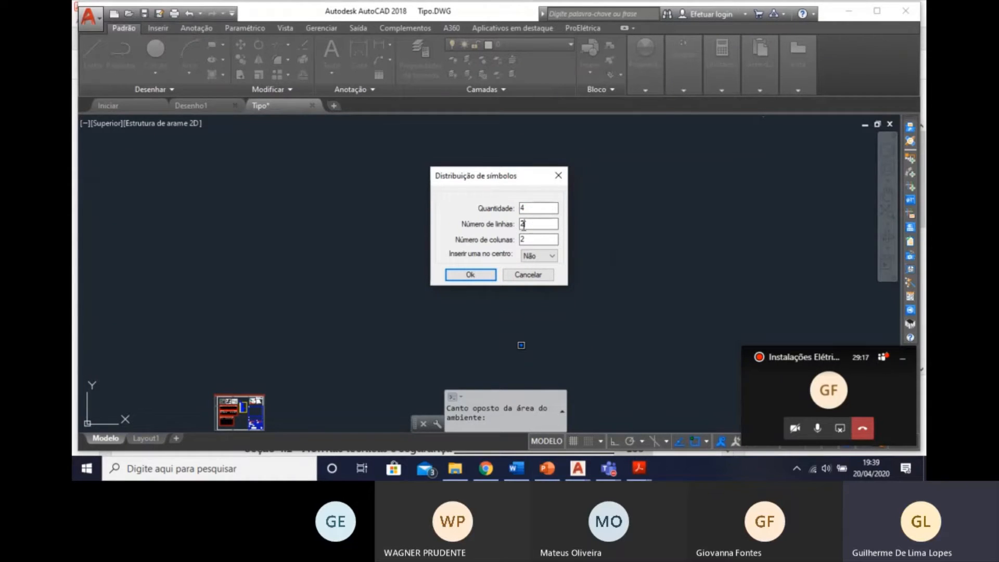
left_click(471, 275)
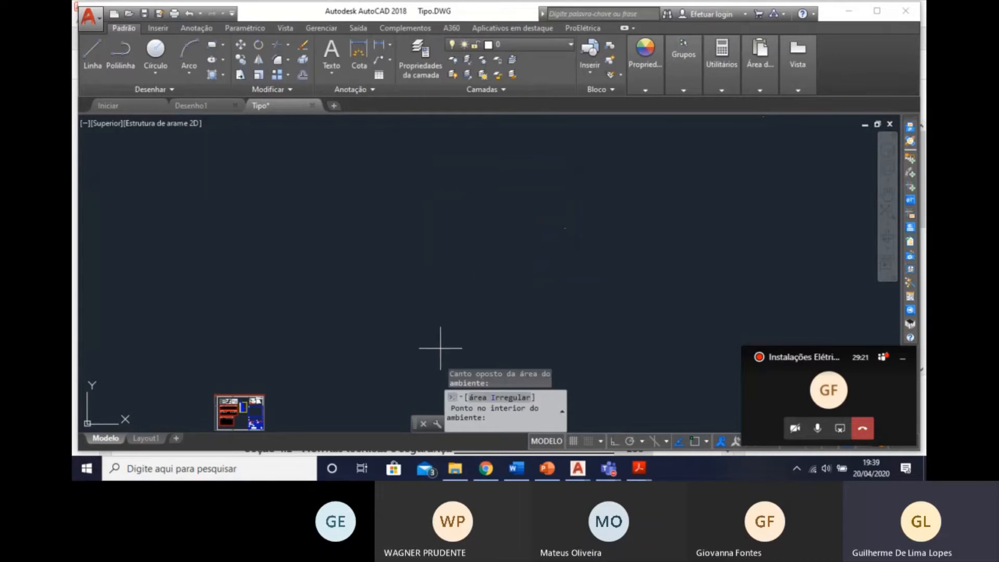
scroll(292, 316, "up", 8)
mouse_move(231, 405)
middle_mouse_down()
mouse_move(293, 316)
mouse_move(398, 305)
mouse_move(406, 241)
middle_mouse_up()
scroll(323, 279, "up", 12)
scroll(429, 293, "down", 4)
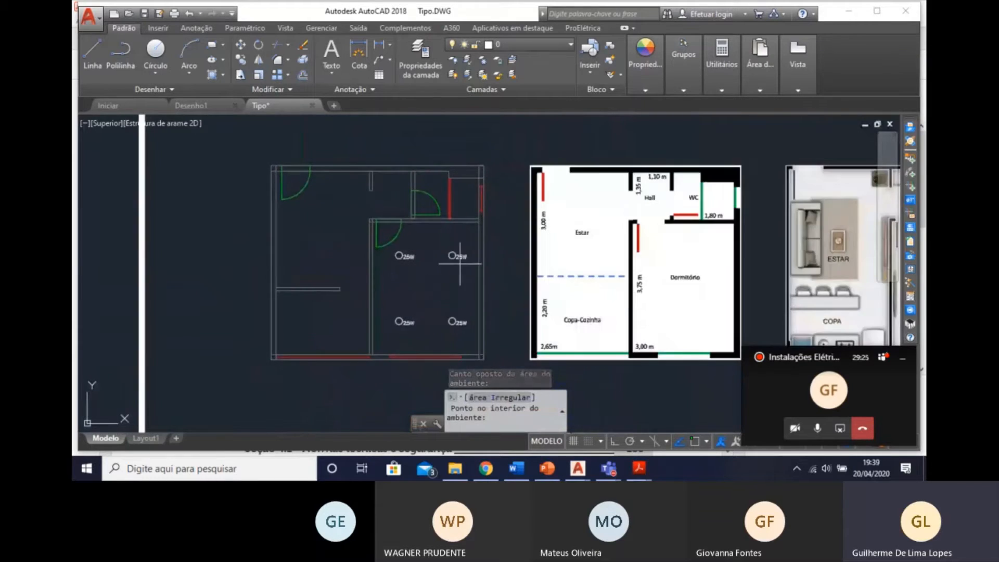
scroll(453, 272, "up", 3)
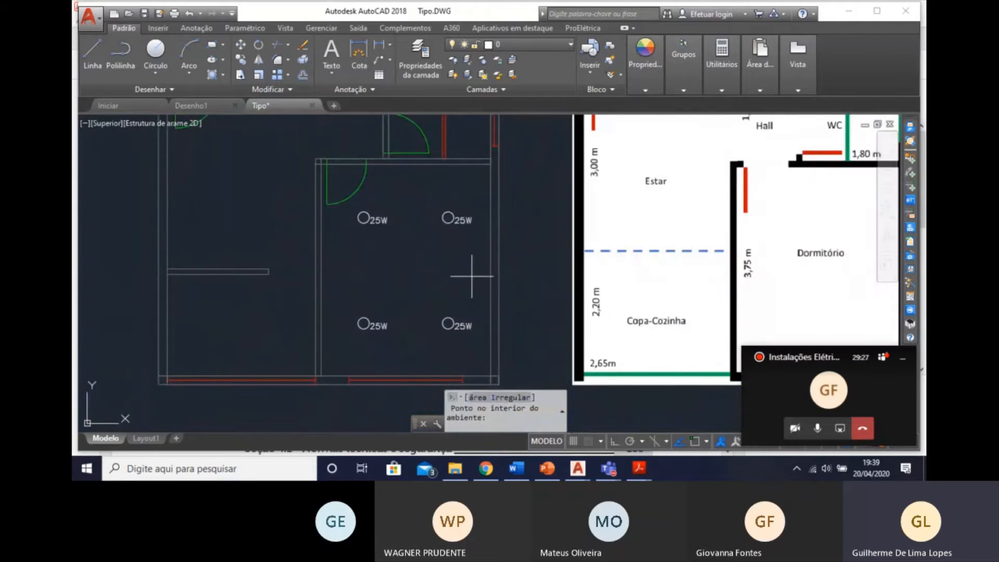
mouse_move(426, 301)
middle_mouse_down()
mouse_move(412, 342)
mouse_move(344, 296)
middle_mouse_up()
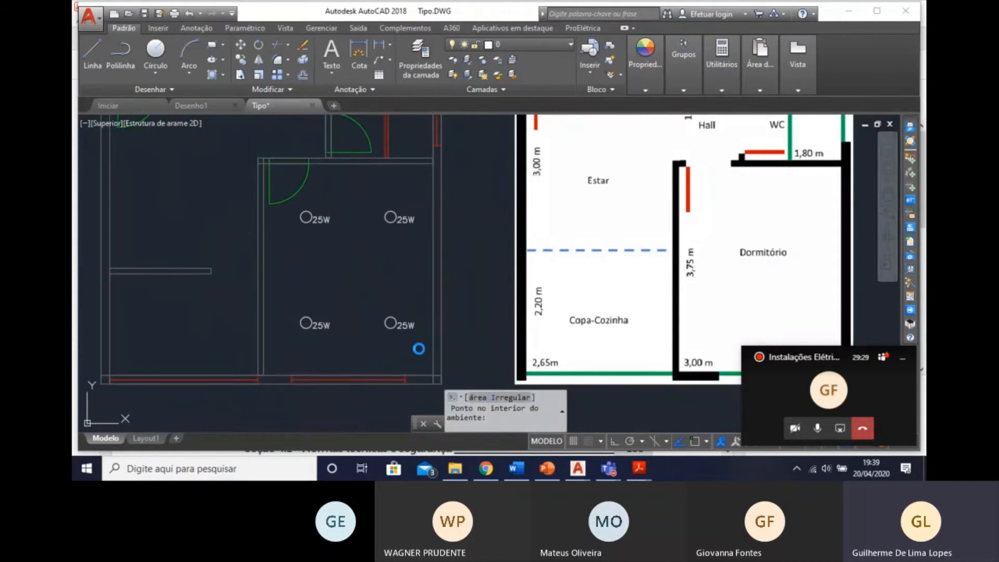
left_click(409, 346)
key("Escape")
key("Escape")
key("Escape")
key("Escape")
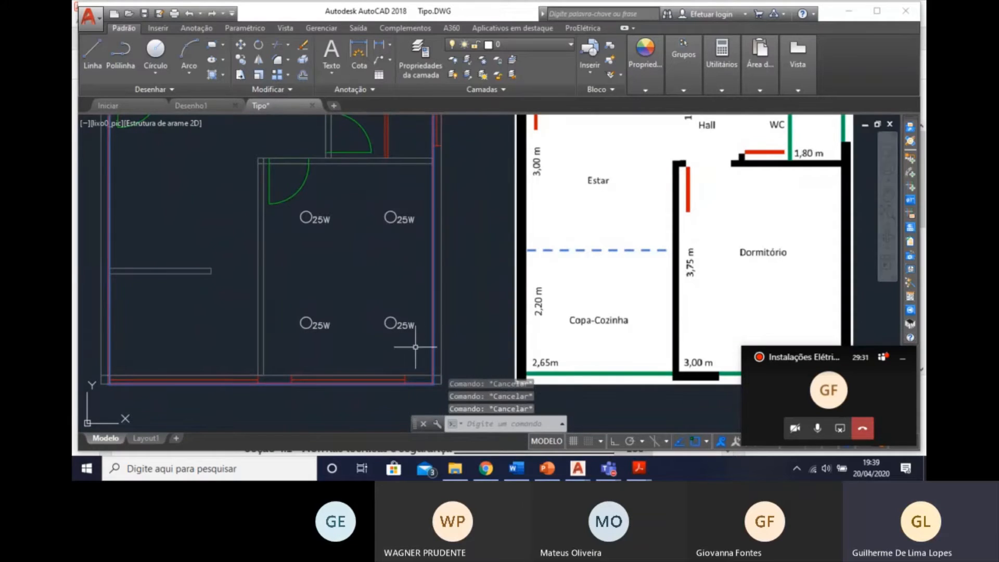
left_click(416, 337)
key("Escape")
key("Escape")
key("Escape")
Delete the four 25W luminaires from the bedroom.
left_click(402, 336)
left_click(296, 208)
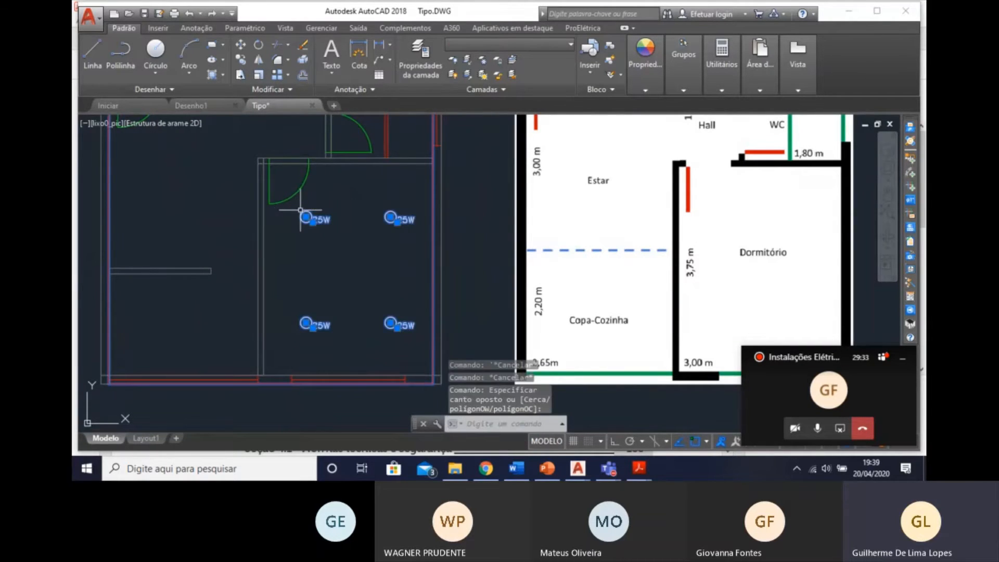
key("Delete")
key("Escape")
key("Escape")
key("Escape")
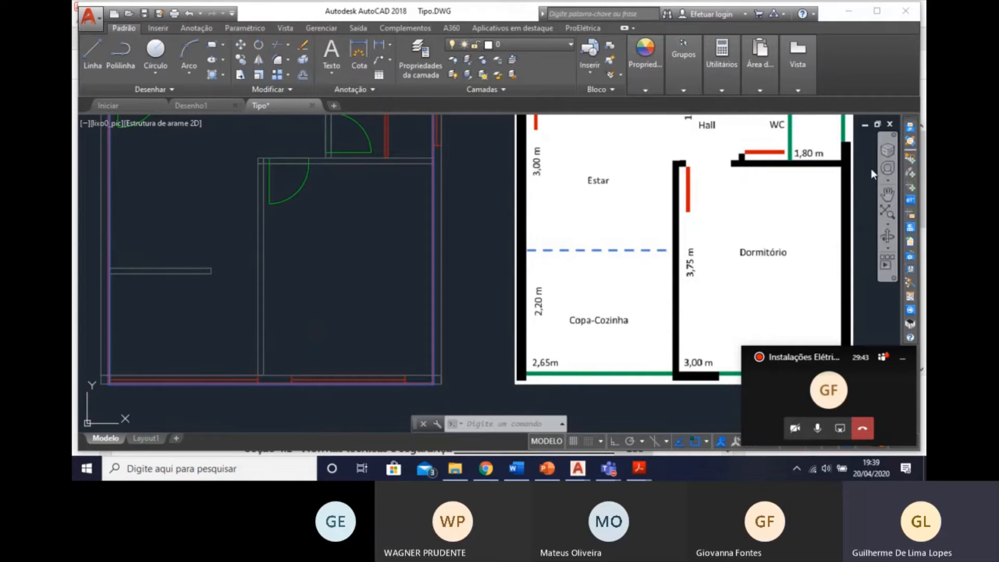
Open the symbol insertion and choose the luminaire Incandescente 60W no teto (embutido) with centred instead of distributed placement.
left_click(911, 158)
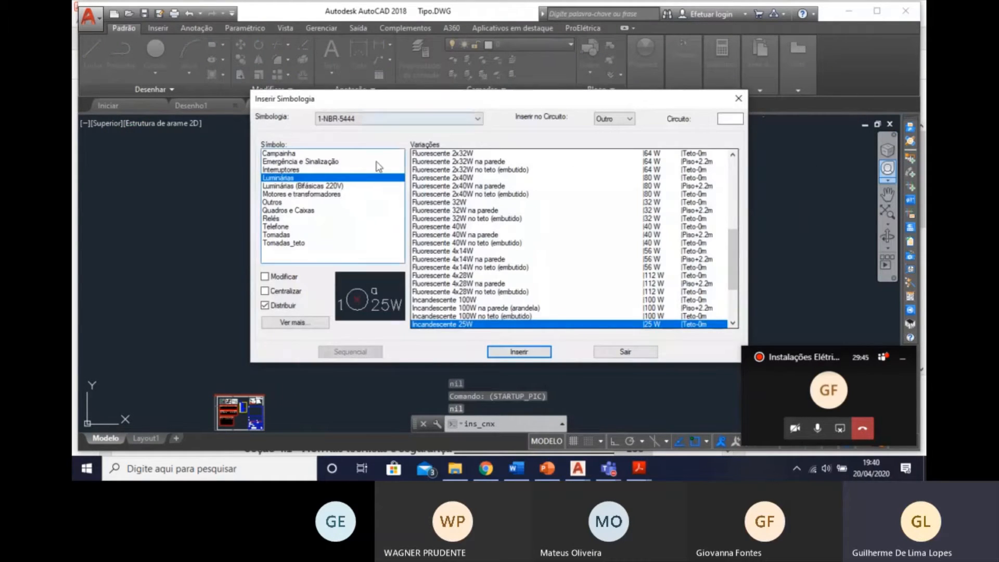
left_click(475, 308)
left_click(477, 301)
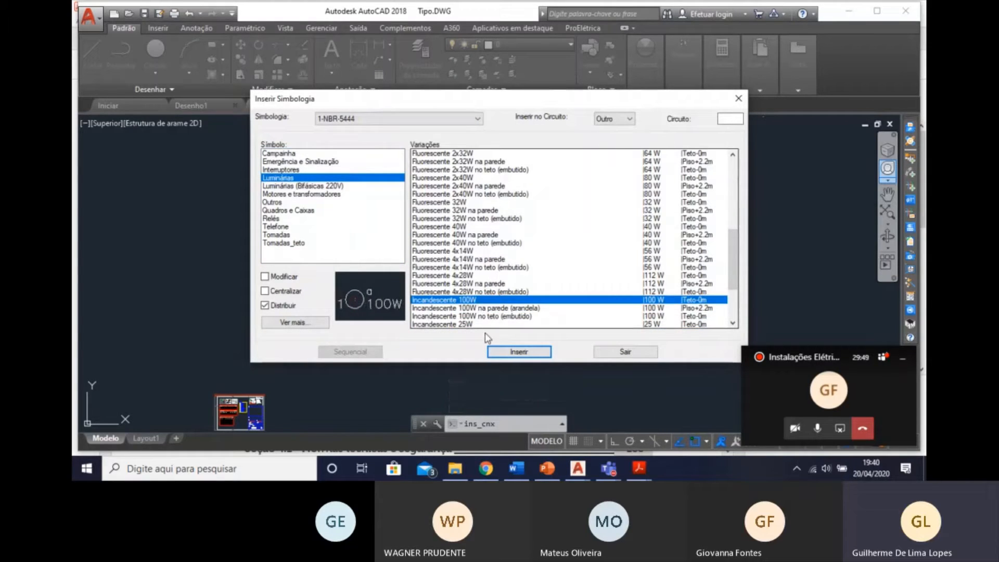
scroll(473, 314, "down", 3)
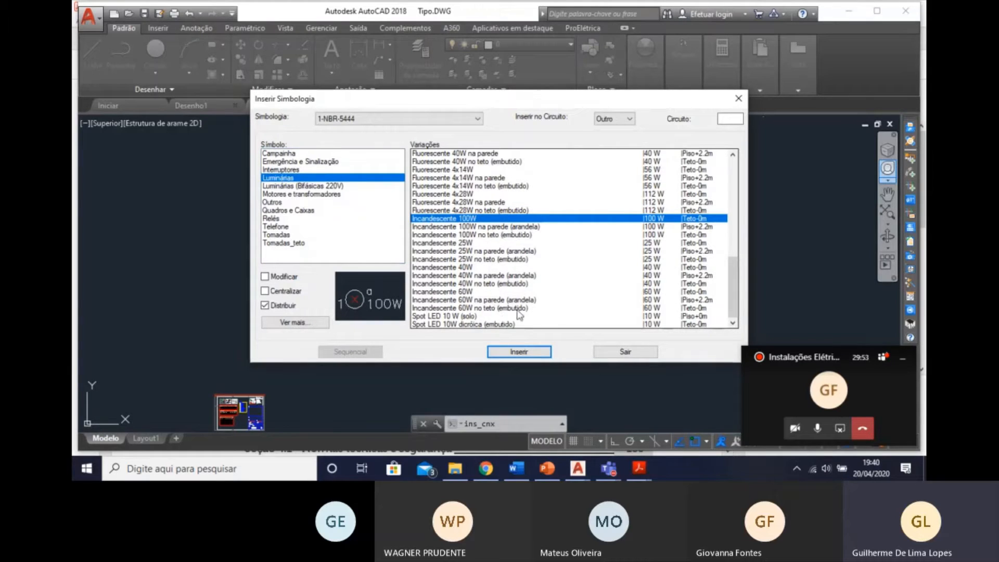
left_click(500, 308)
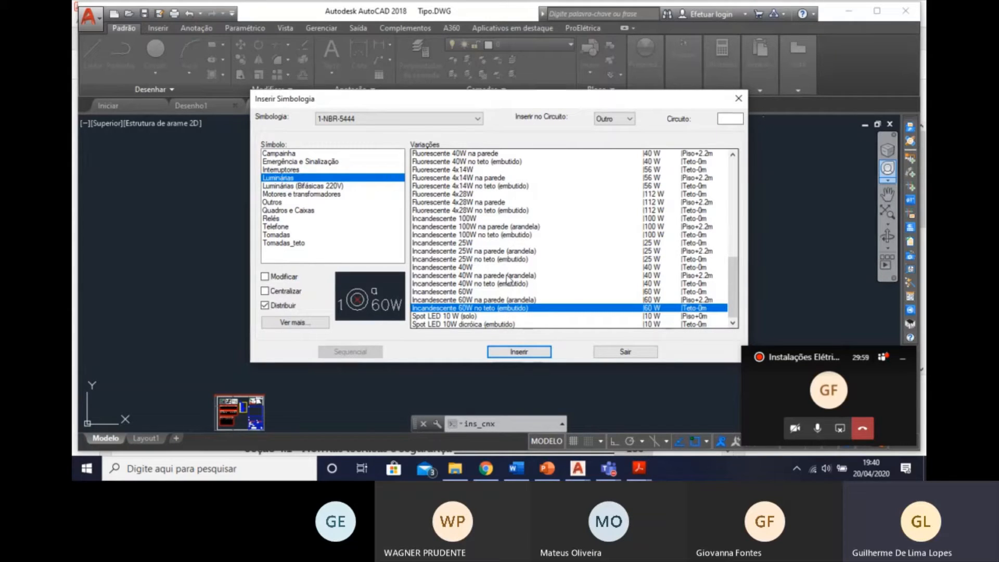
left_click(487, 219)
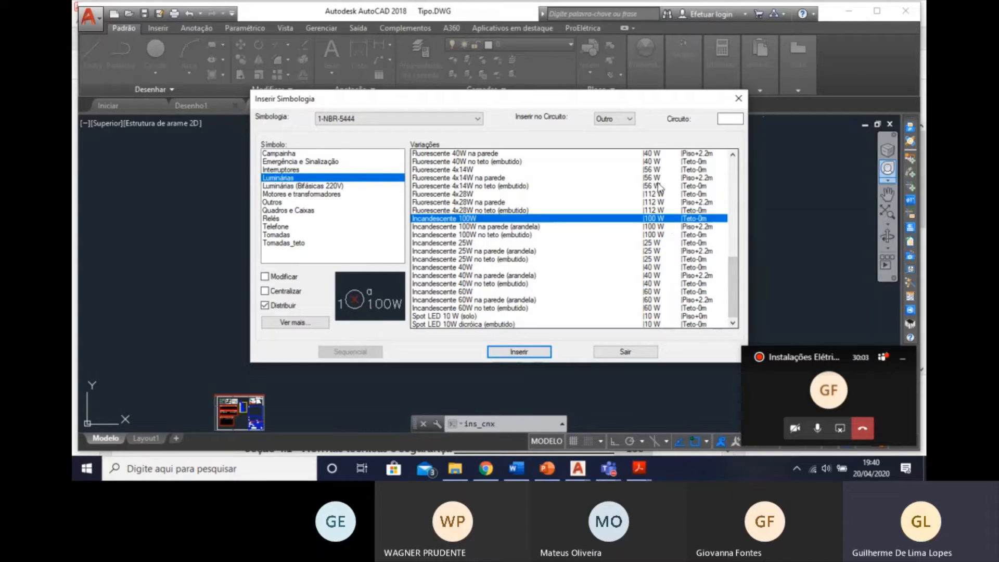
left_click(488, 300)
left_click(487, 308)
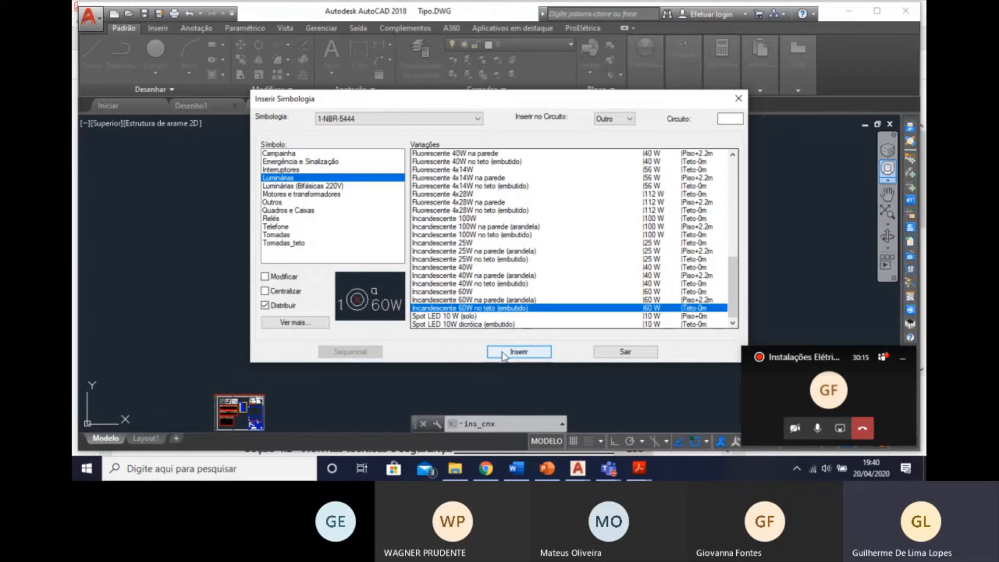
left_click(274, 304)
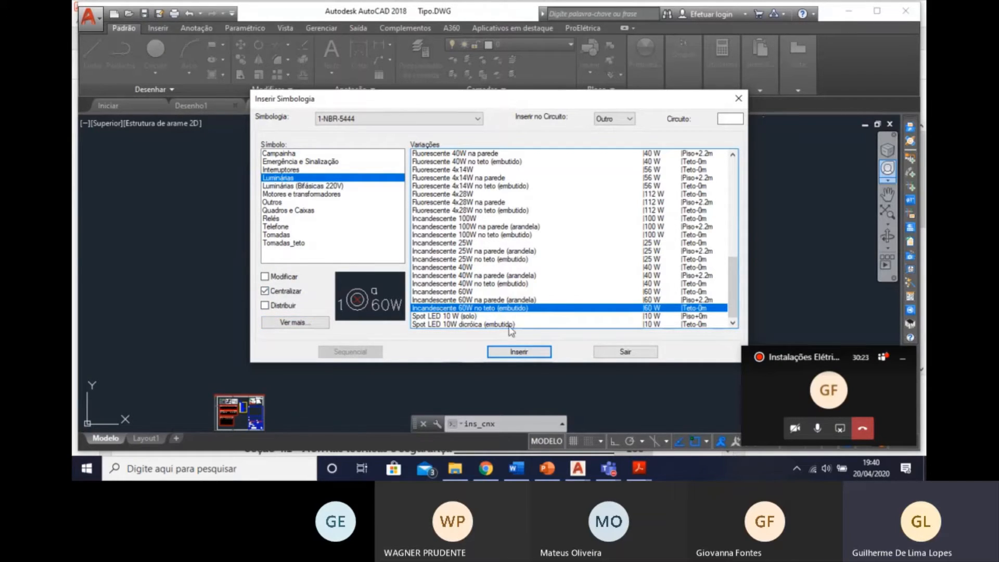
Try to insert the 60W luminaire in the bedroom, rejecting the detected area and tracing the room's perimeter from its lower-left corner.
left_click(519, 352)
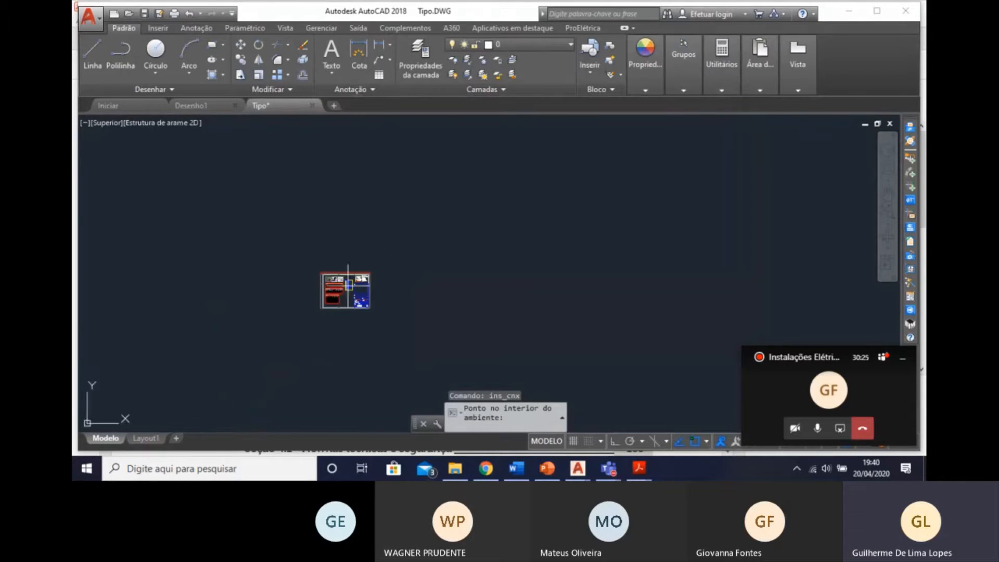
left_click(348, 285)
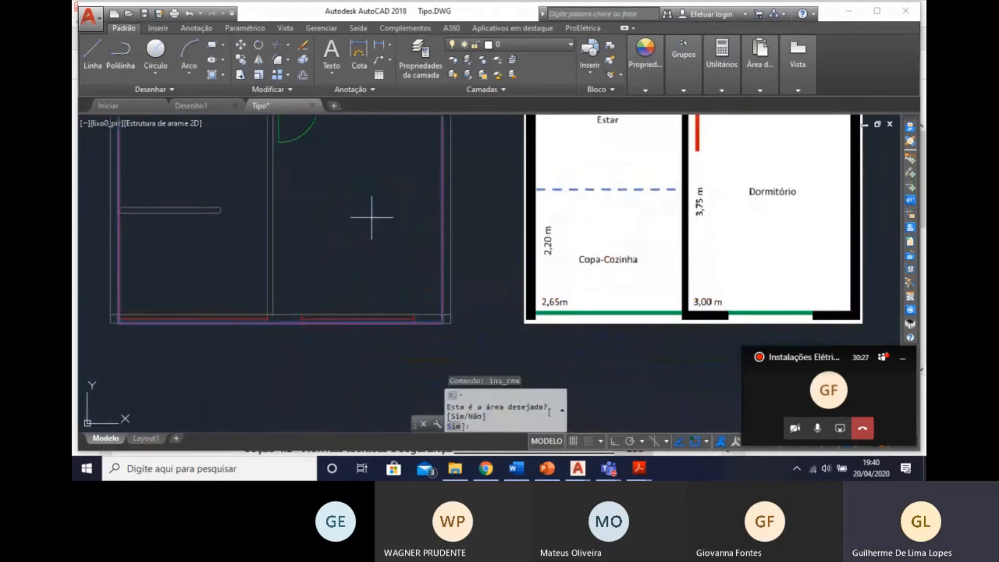
middle_click_drag(371, 217, 390, 279)
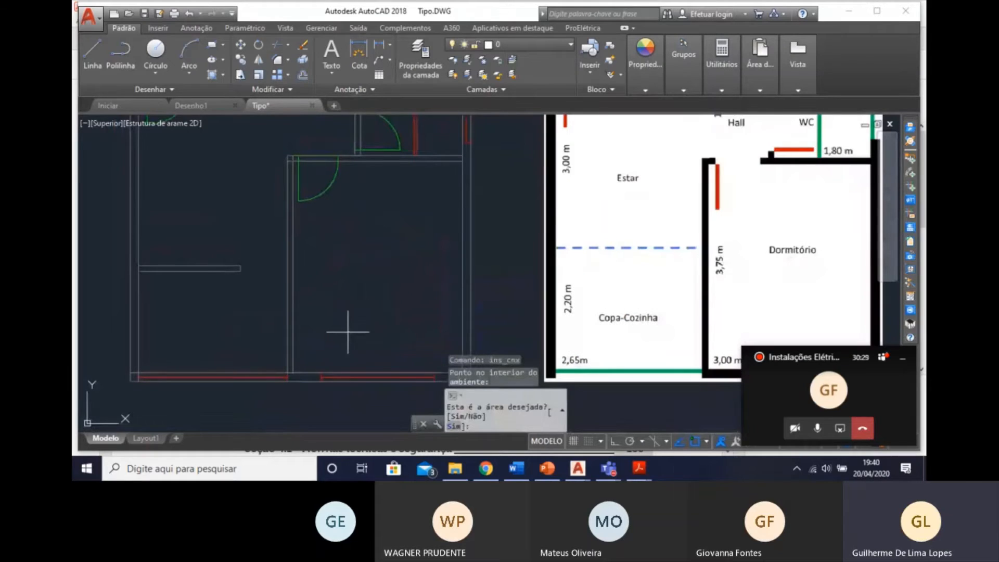
type("n")
key("Return")
middle_click_drag(338, 343, 264, 338)
left_click(229, 368)
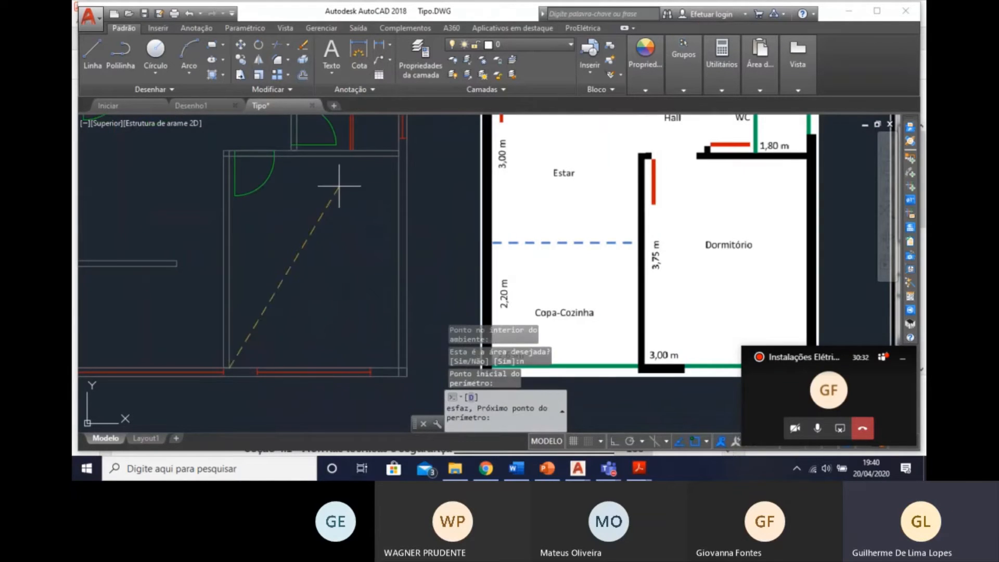
left_click(229, 155)
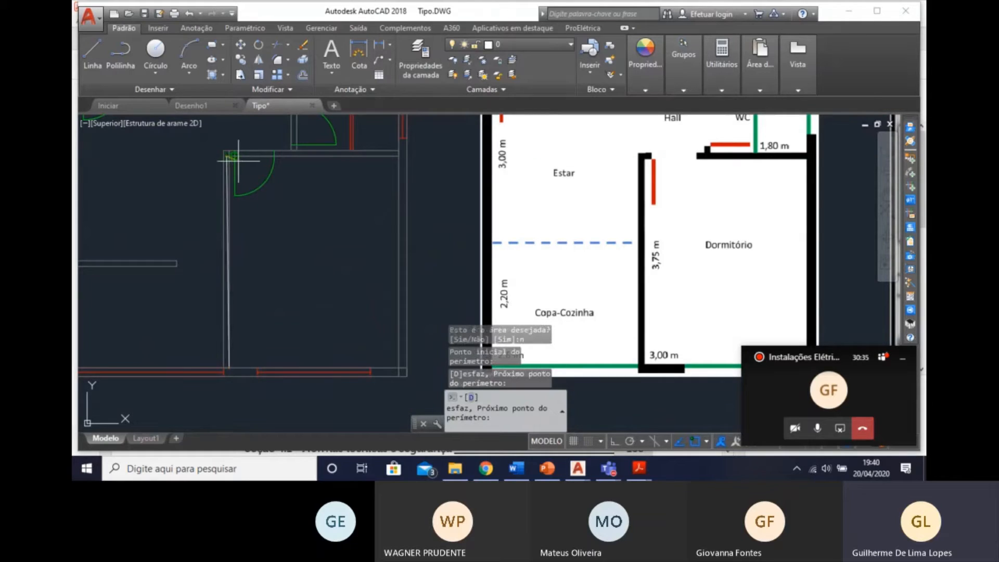
key("Escape")
Delete the stray perimeter line left along the bedroom's left wall.
left_click(225, 219)
scroll(226, 222, "up", 3)
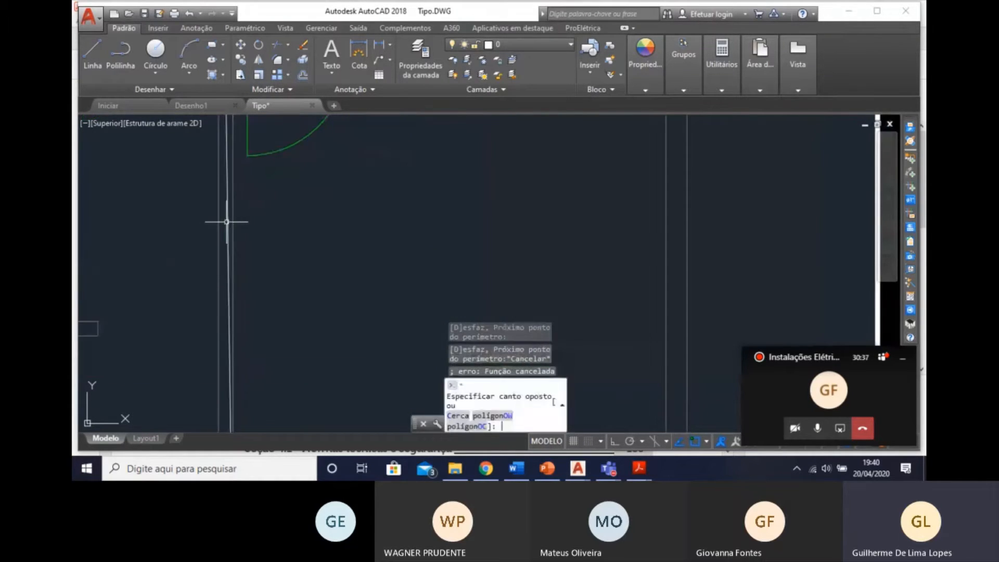
key("Escape")
key("Escape")
left_click(233, 228)
left_click(226, 229)
key("Escape")
key("Escape")
left_click(227, 229)
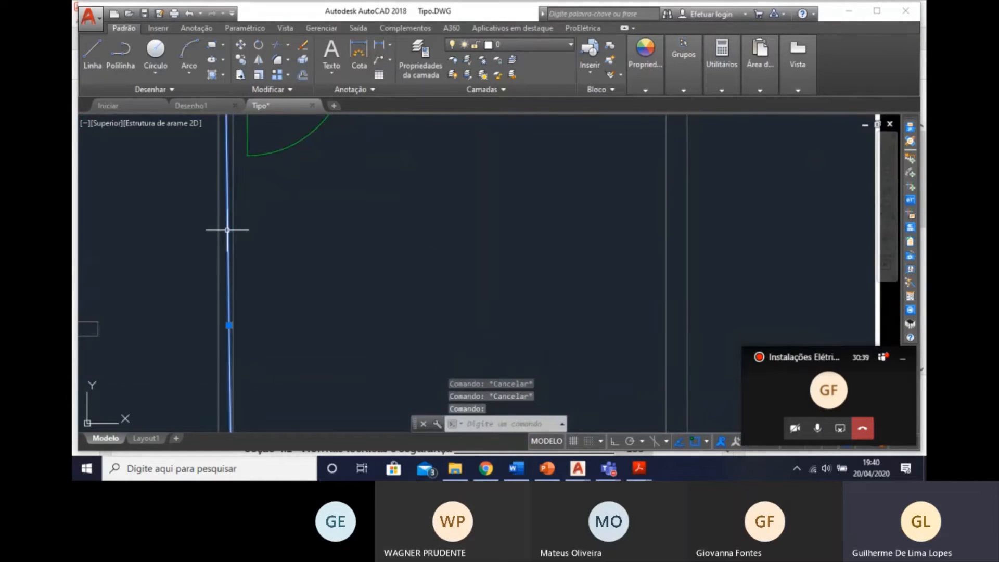
key("Delete")
scroll(297, 239, "down", 3)
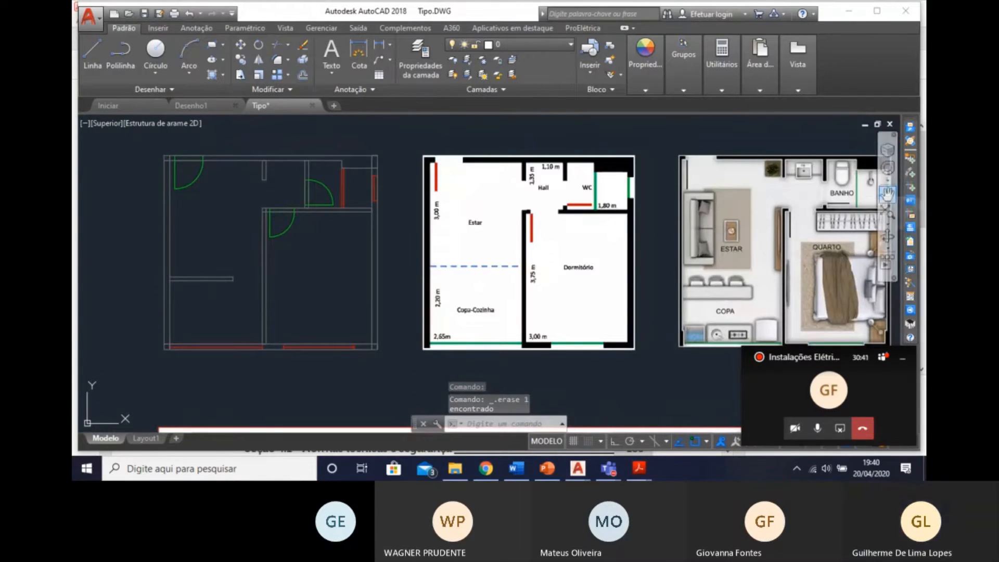
Start inserting the centred luminaire Incandescente 60W no teto (embutido) in the bedroom and reject the automatically detected area.
left_click(911, 173)
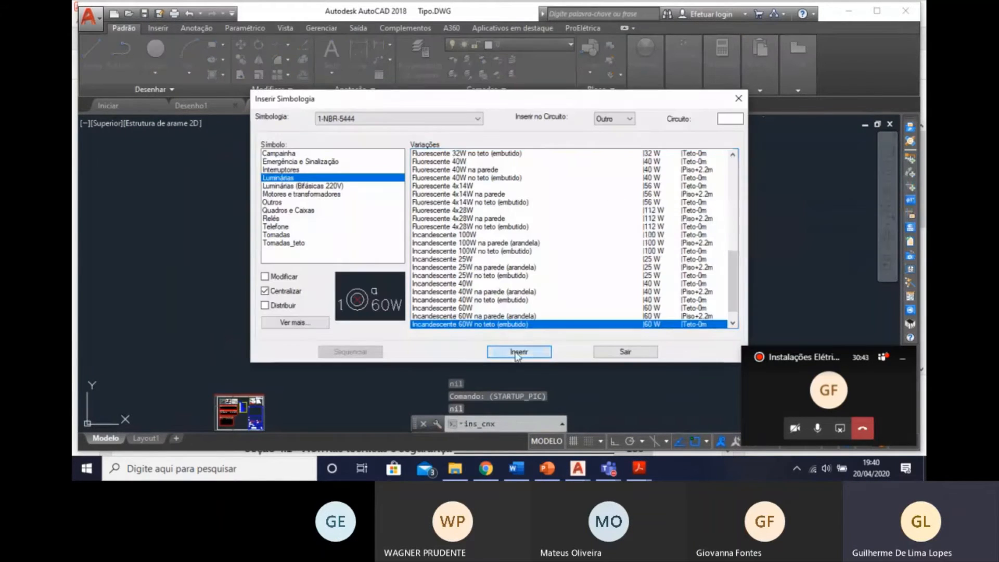
left_click(519, 352)
middle_click_drag(409, 326, 518, 306)
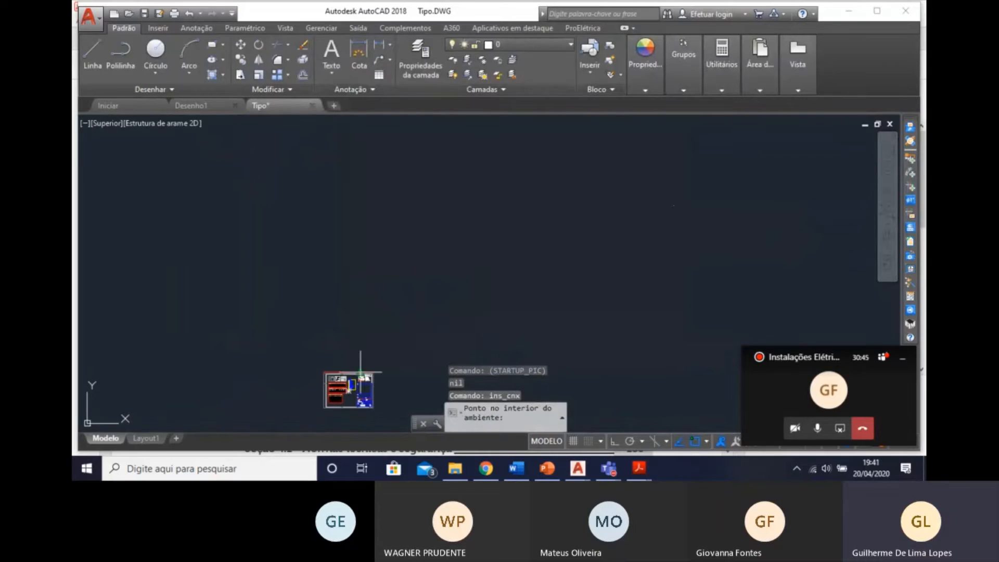
scroll(351, 386, "up", 3)
middle_click_drag(351, 386, 436, 298)
scroll(398, 283, "up", 6)
scroll(365, 313, "up", 4)
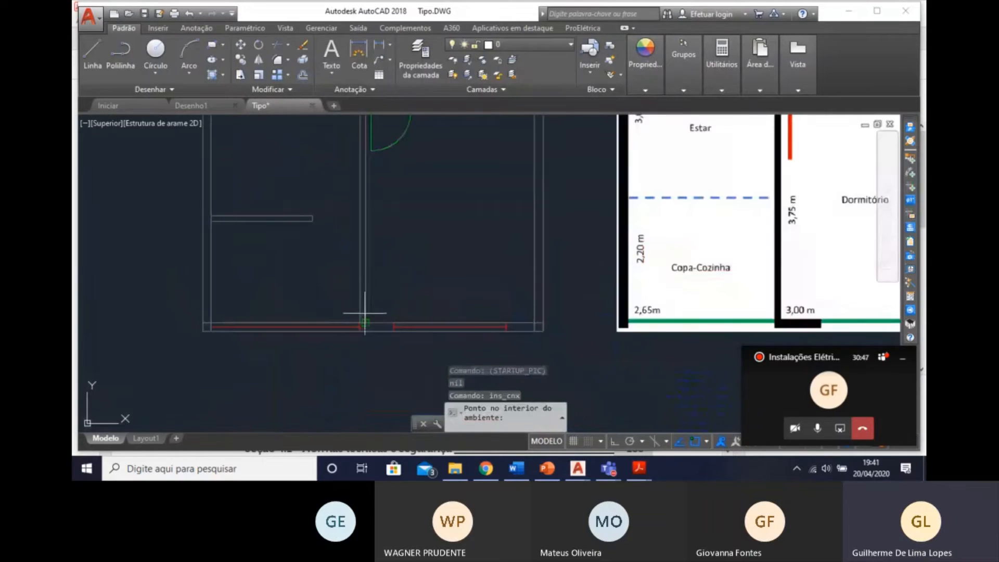
left_click(396, 293)
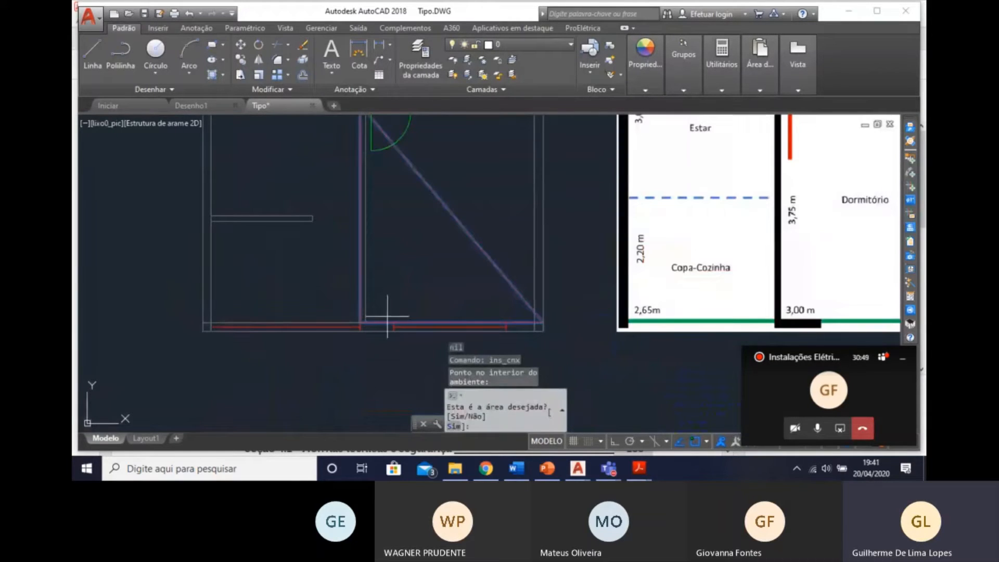
type("n")
key("Return")
Trace the bedroom's perimeter through its four corners, starting at the lower-left one, to place the 60W luminaire, and end the insertion.
left_click(365, 322)
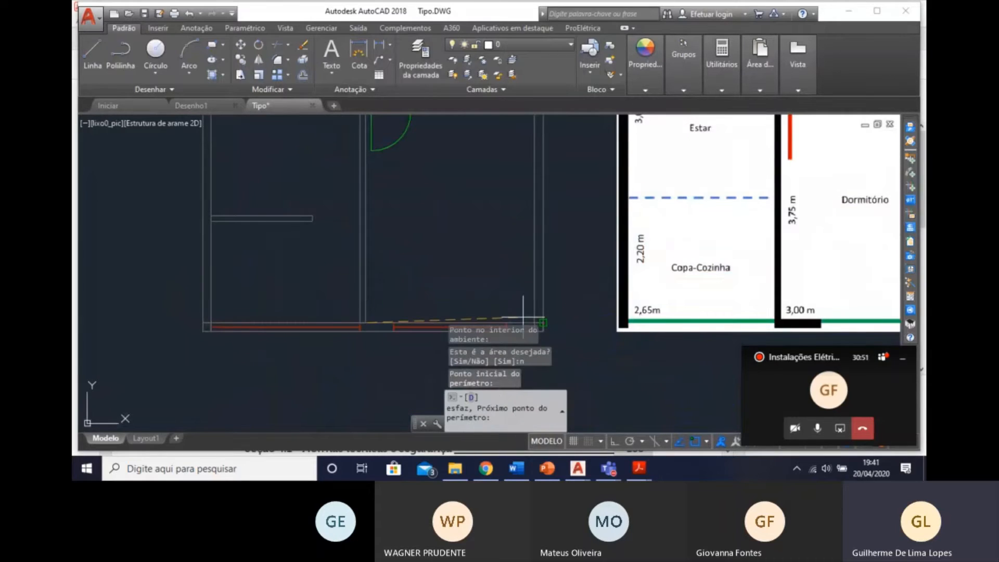
left_click(535, 323)
middle_click_drag(531, 217, 525, 332)
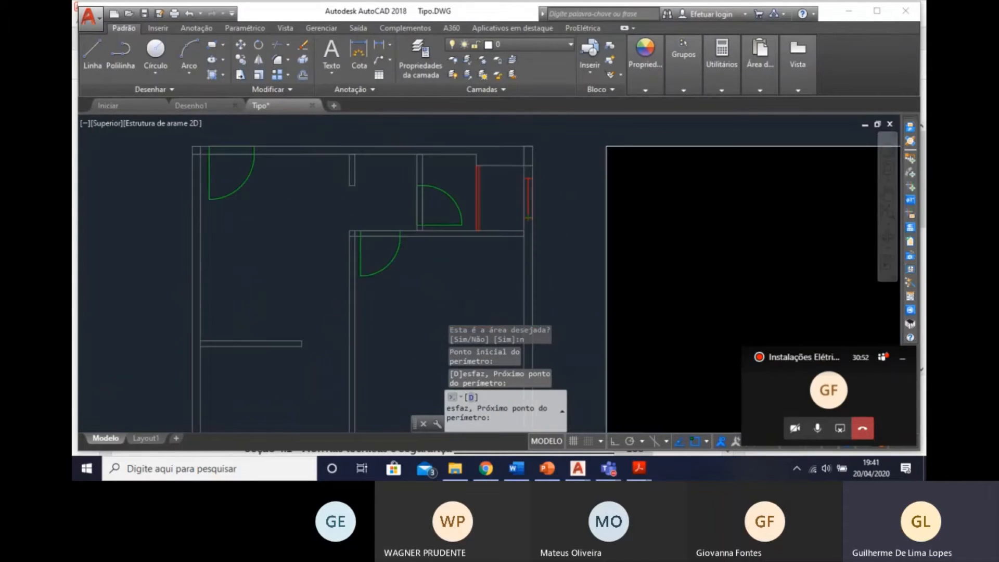
left_click(531, 226)
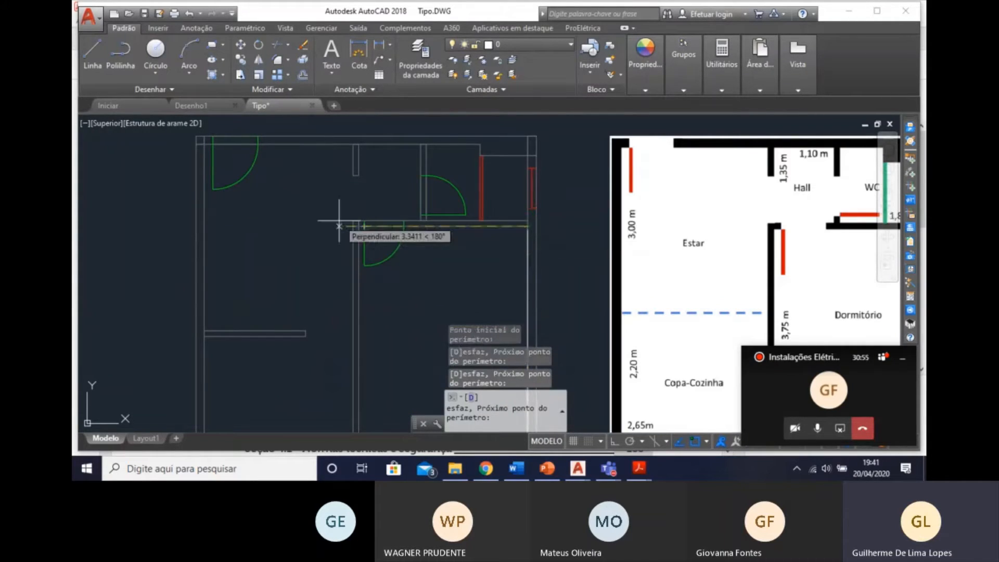
scroll(354, 227, "up", 2)
left_click(356, 227)
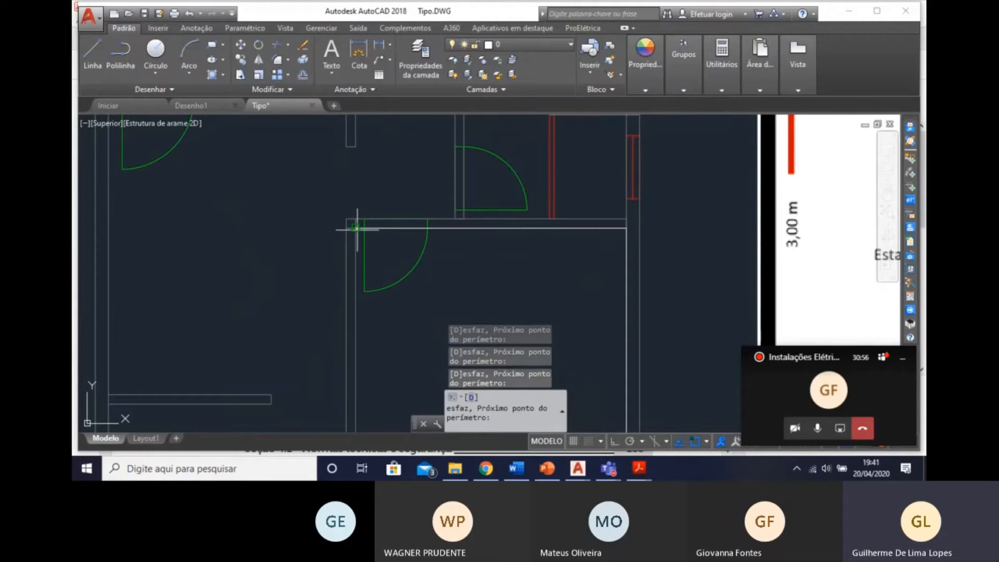
key("Return")
scroll(447, 245, "down", 3)
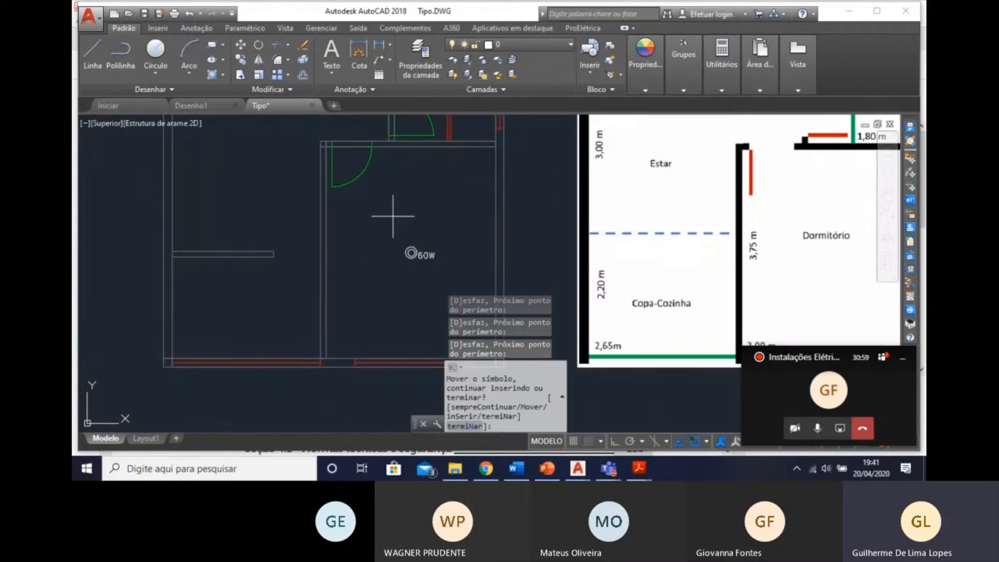
scroll(419, 252, "up", 4)
scroll(365, 260, "down", 3)
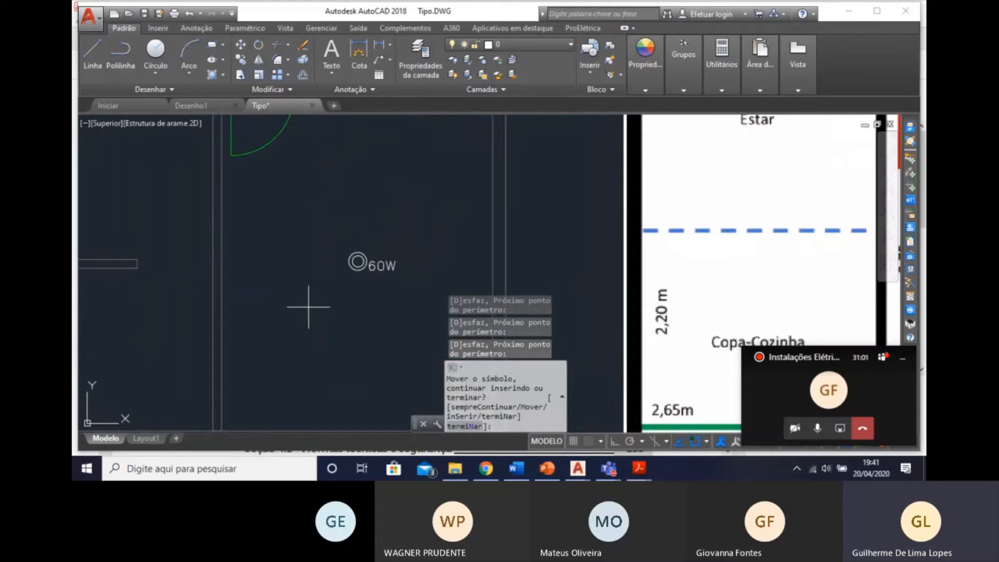
scroll(339, 281, "down", 1)
mouse_move(349, 287)
middle_mouse_down()
mouse_move(366, 247)
mouse_move(415, 290)
middle_mouse_up()
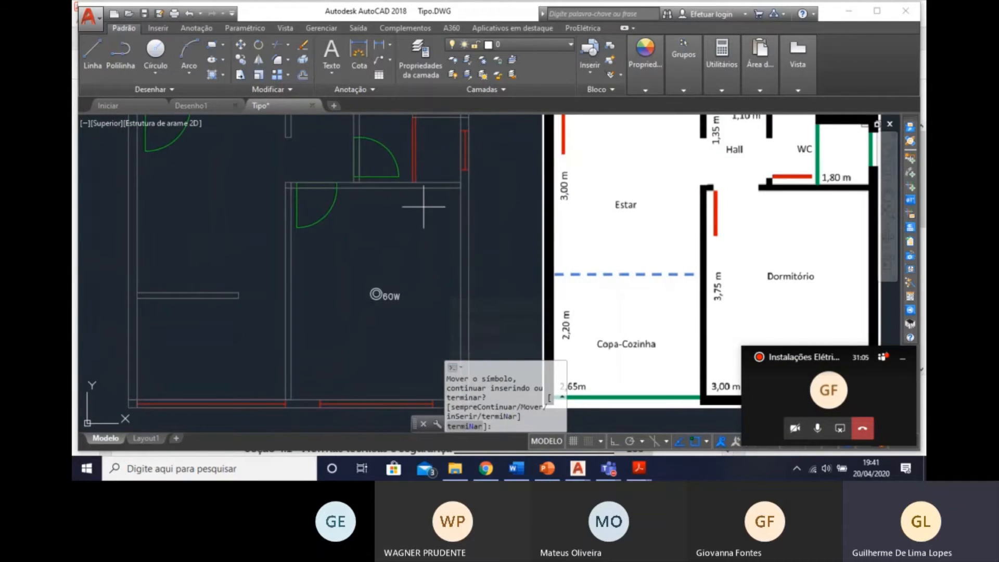
scroll(423, 205, "down", 5)
scroll(660, 216, "down", 8)
key("Escape")
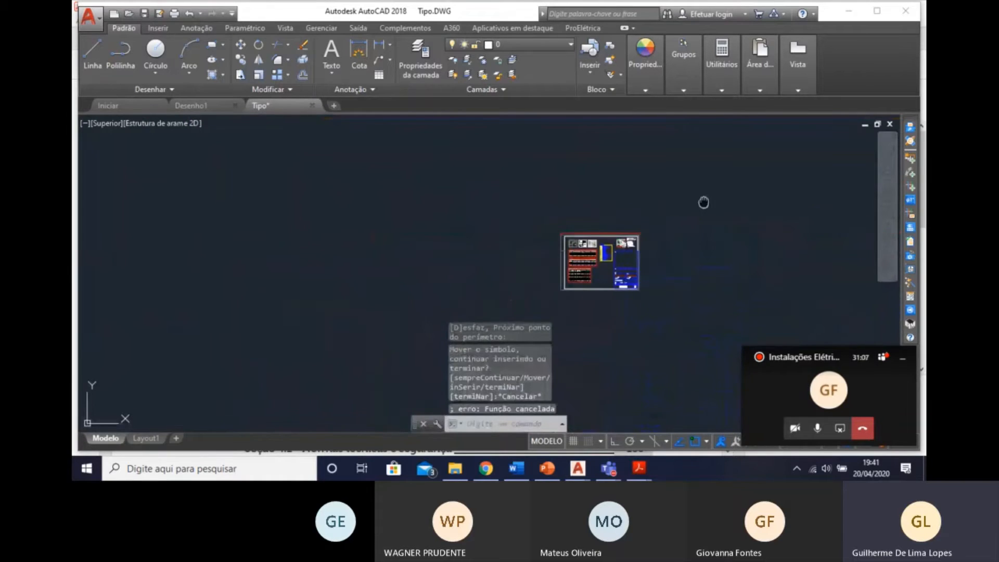
Delete the two stray luminaire symbols lying far outside the drawing sheet.
scroll(572, 262, "down", 3)
scroll(629, 219, "up", 5)
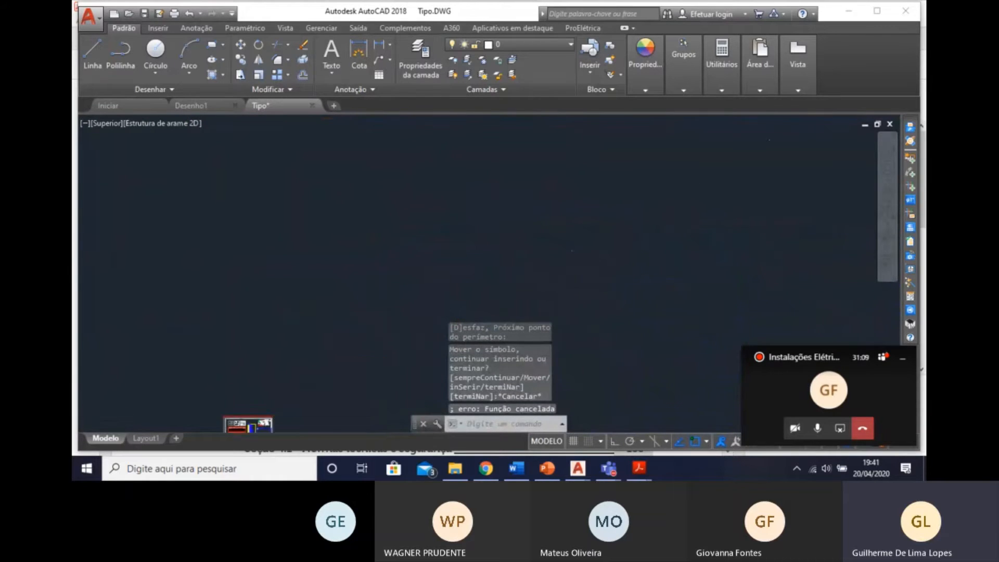
scroll(579, 263, "down", 2)
left_click(727, 274)
left_click(490, 164)
scroll(770, 309, "up", 3)
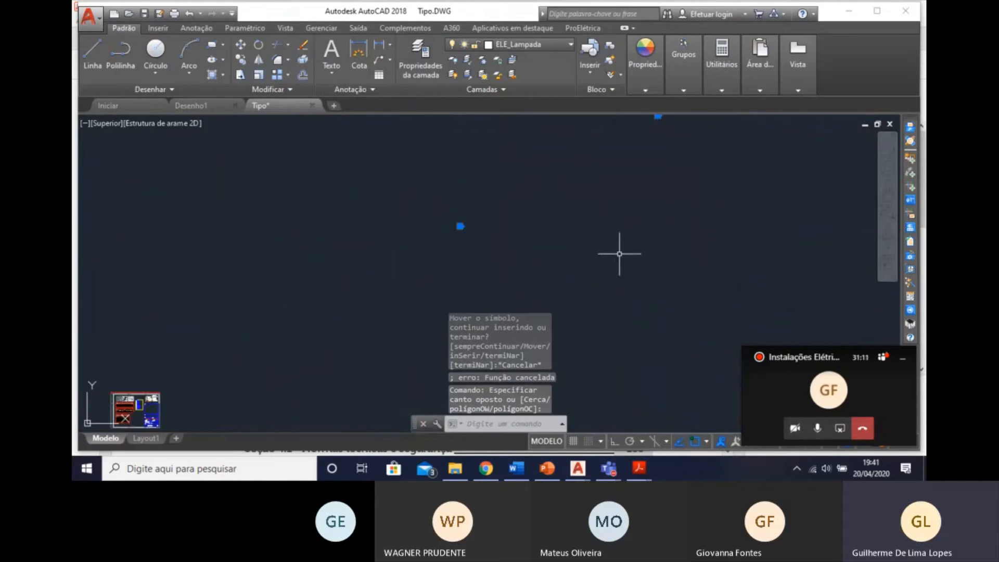
middle_click_drag(620, 254, 626, 309)
key("Delete")
Check the empty area around the sheet for leftover symbols and inspect the luminaire placed in the bedroom.
scroll(606, 294, "down", 5)
scroll(569, 205, "down", 3)
scroll(501, 234, "up", 2)
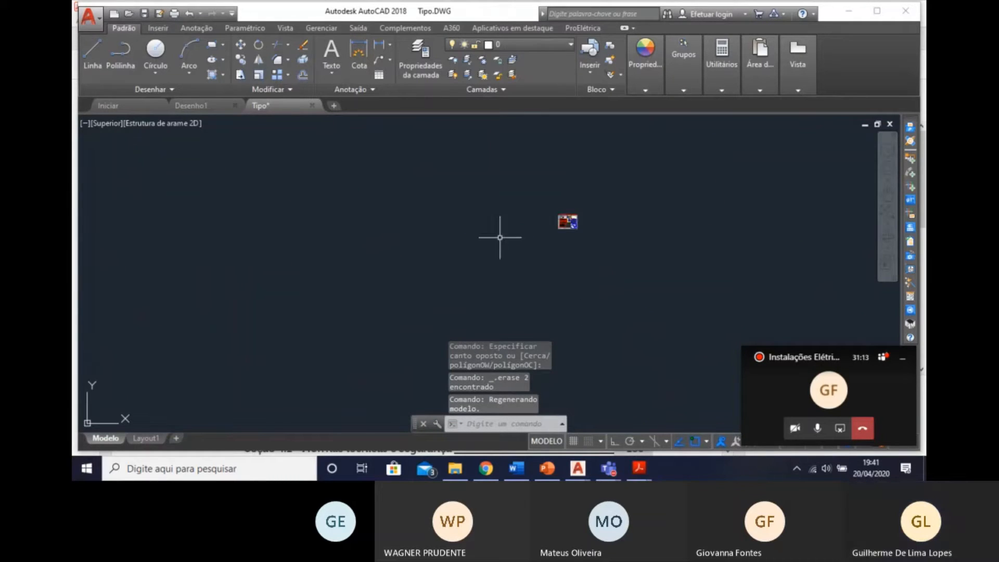
scroll(536, 239, "down", 4)
middle_click_drag(521, 259, 459, 197)
scroll(459, 196, "up", 6)
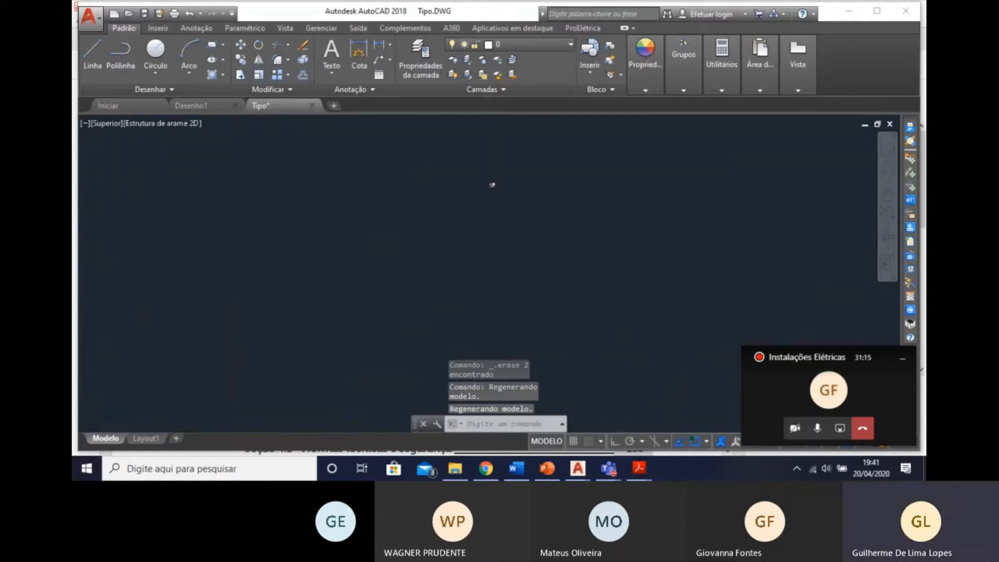
scroll(577, 196, "up", 7)
scroll(422, 268, "up", 7)
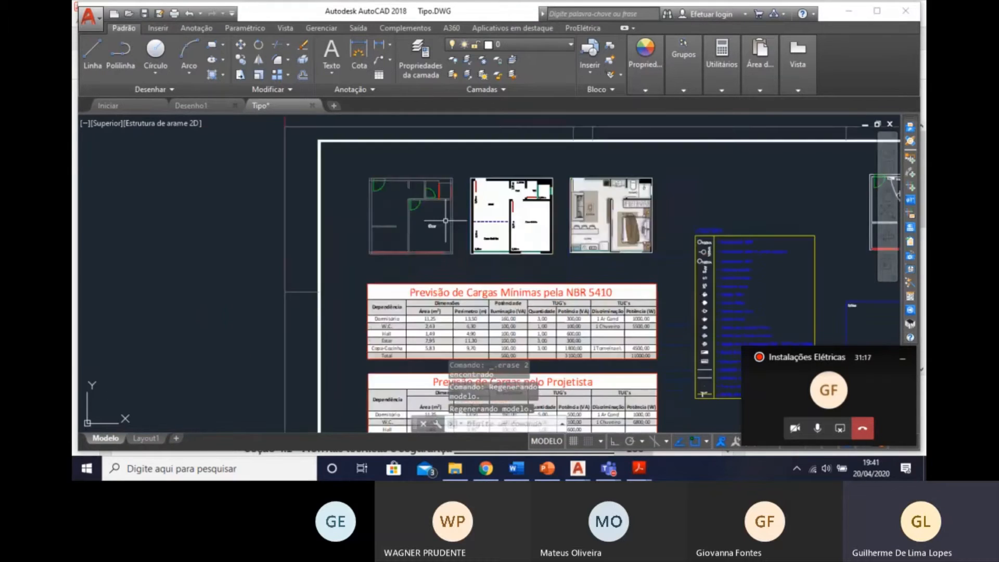
middle_click_drag(469, 224, 568, 281)
scroll(541, 272, "up", 4)
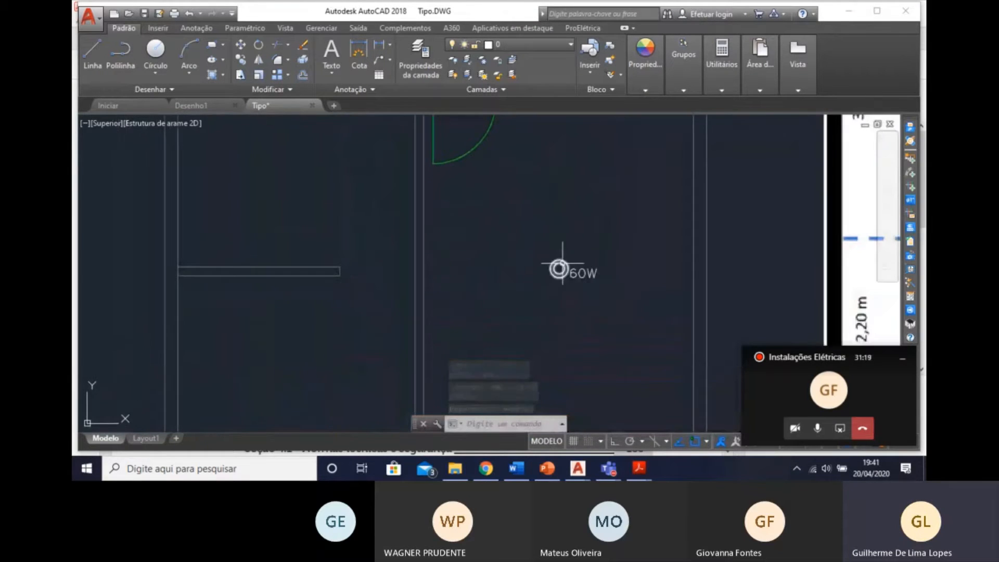
scroll(503, 344, "down", 4)
middle_click_drag(502, 343, 442, 309)
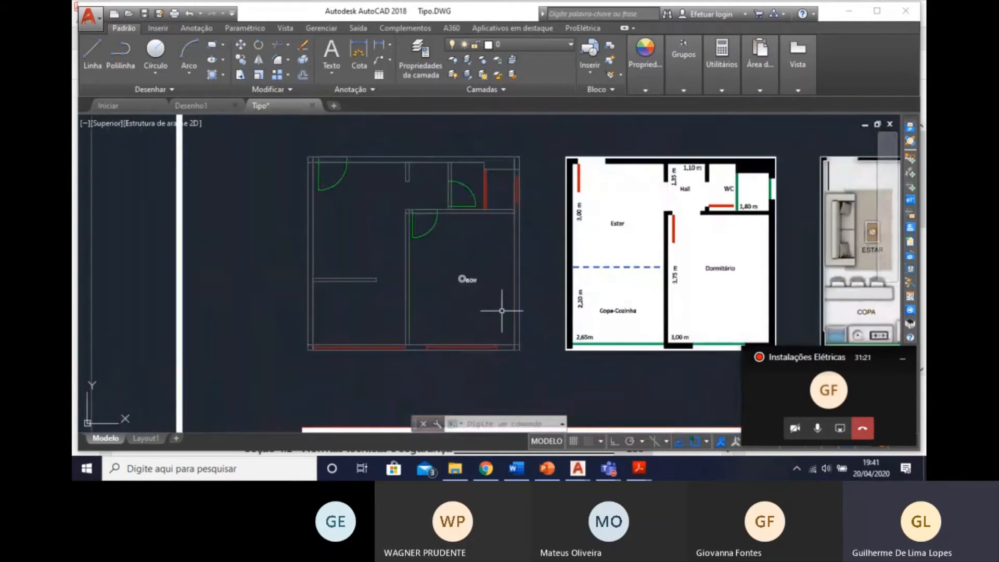
Change the bedroom luminaire's description to Incandescente 160 VA no teto (embutido) and its power unit to VA.
scroll(462, 279, "up", 1)
double_click(458, 281)
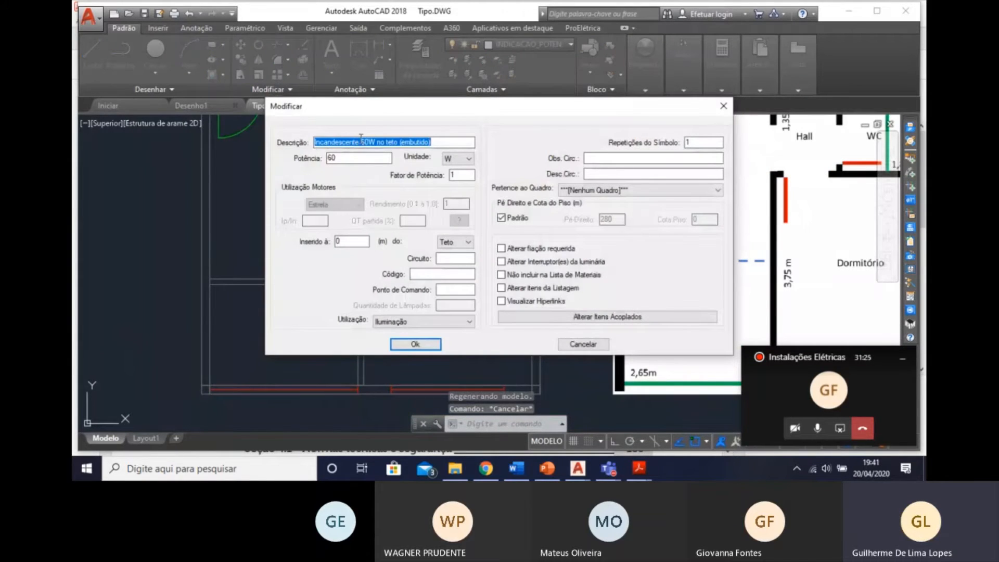
left_click(362, 141)
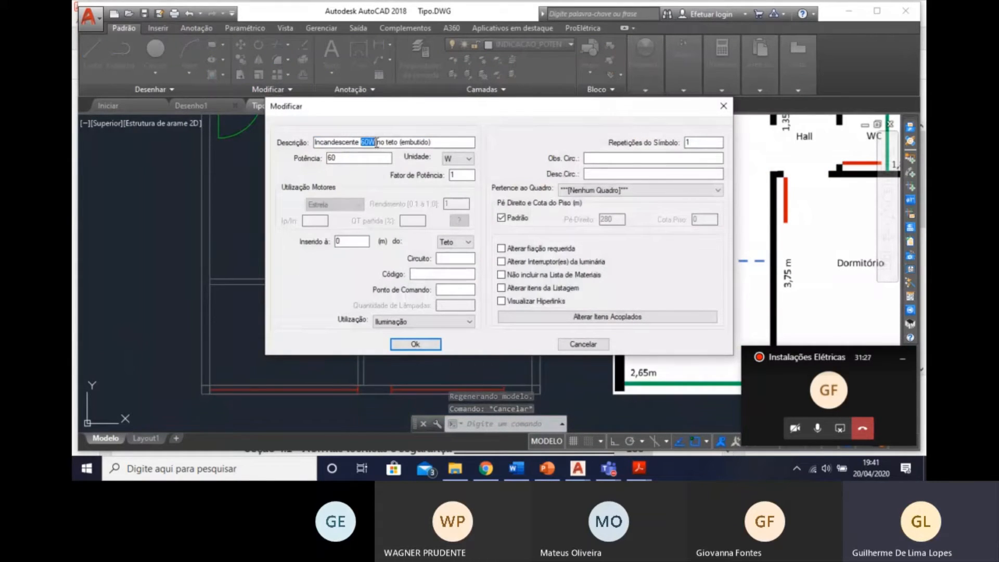
type("160 VA")
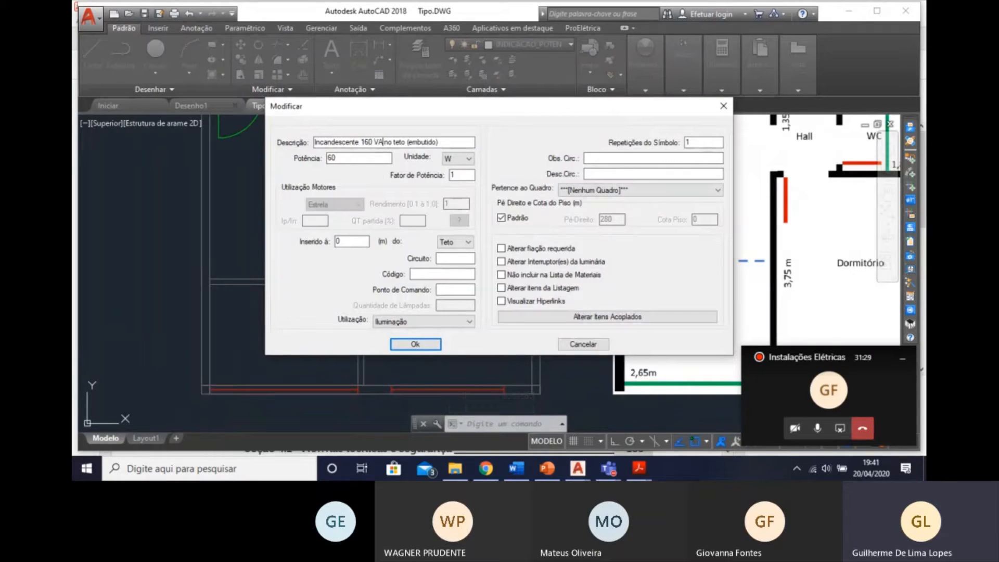
left_click(459, 162)
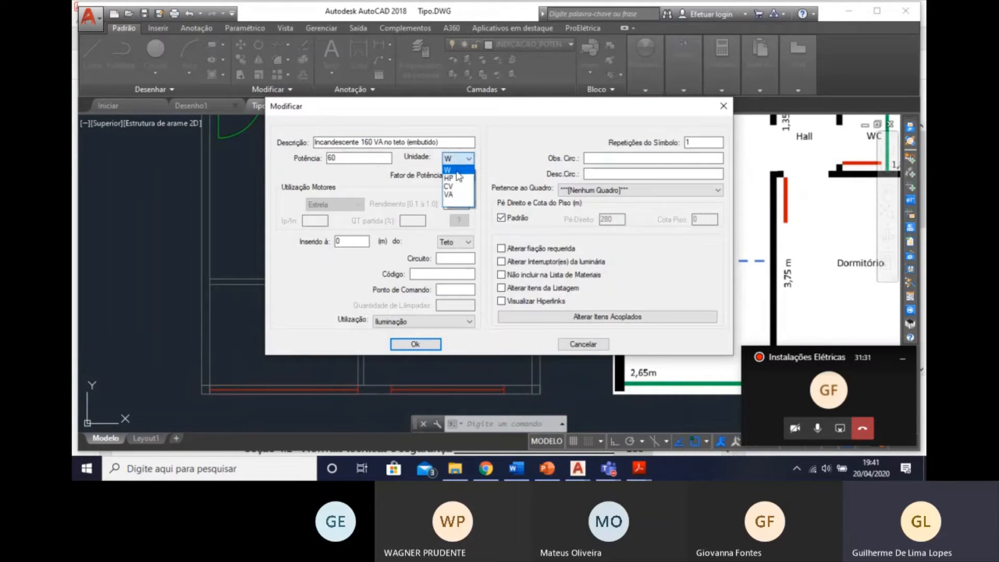
left_click(453, 177)
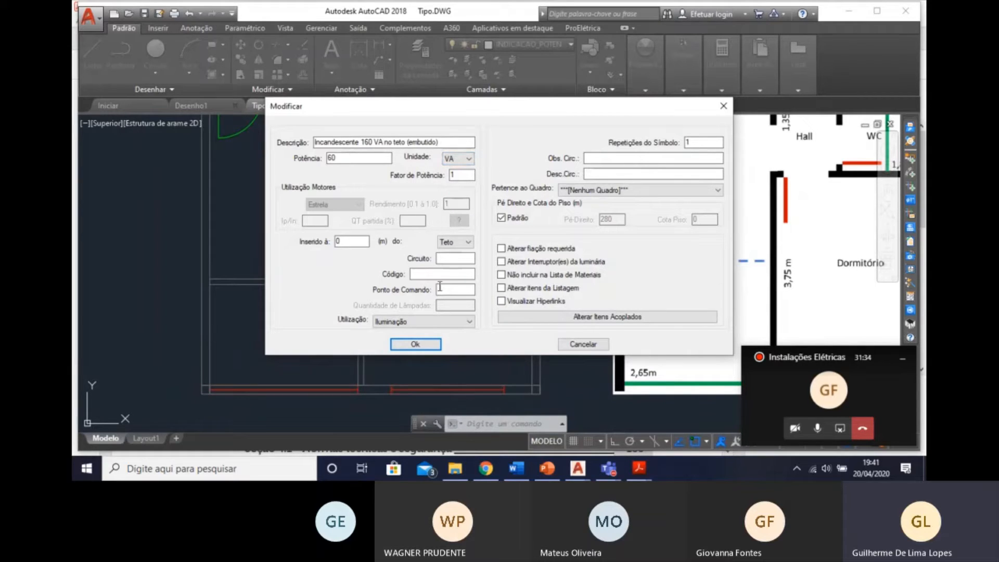
left_click(415, 344)
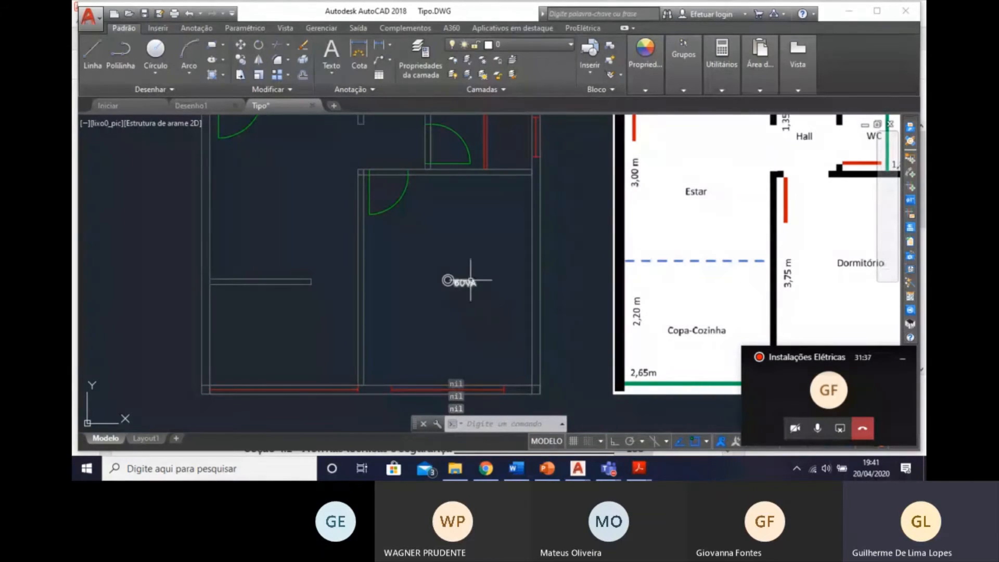
Set the bedroom luminaire's power to 160.
key("Escape")
double_click(367, 162)
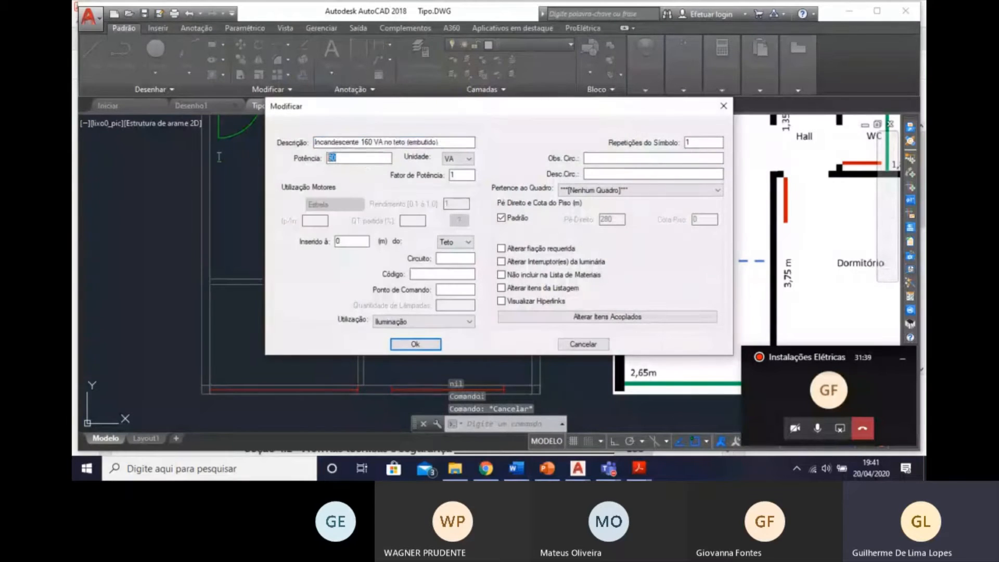
type("160")
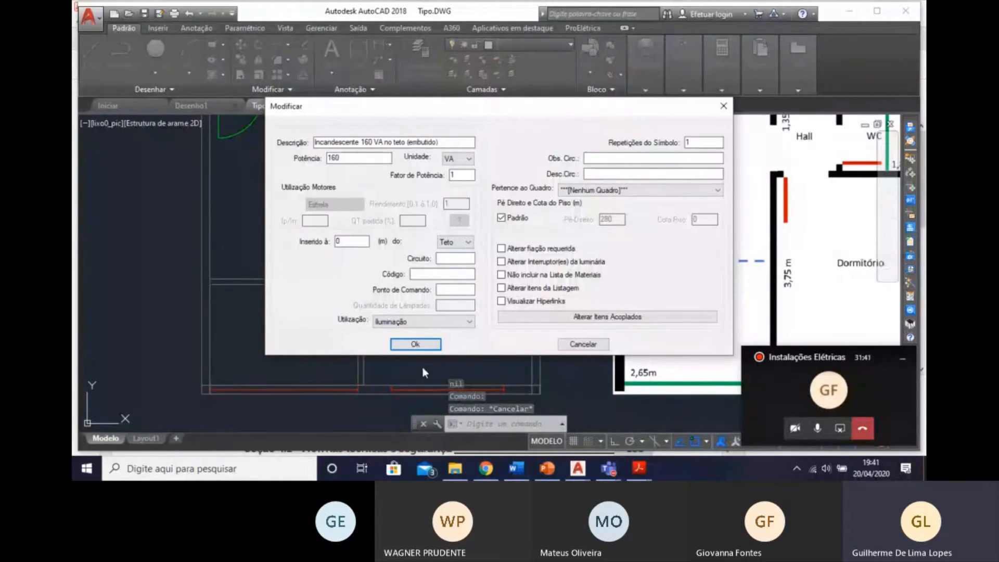
left_click(415, 344)
Start inserting a centred Incandescente 60W no teto (embutido) luminaire in the WC and reject the automatically detected room area.
scroll(448, 302, "down", 5)
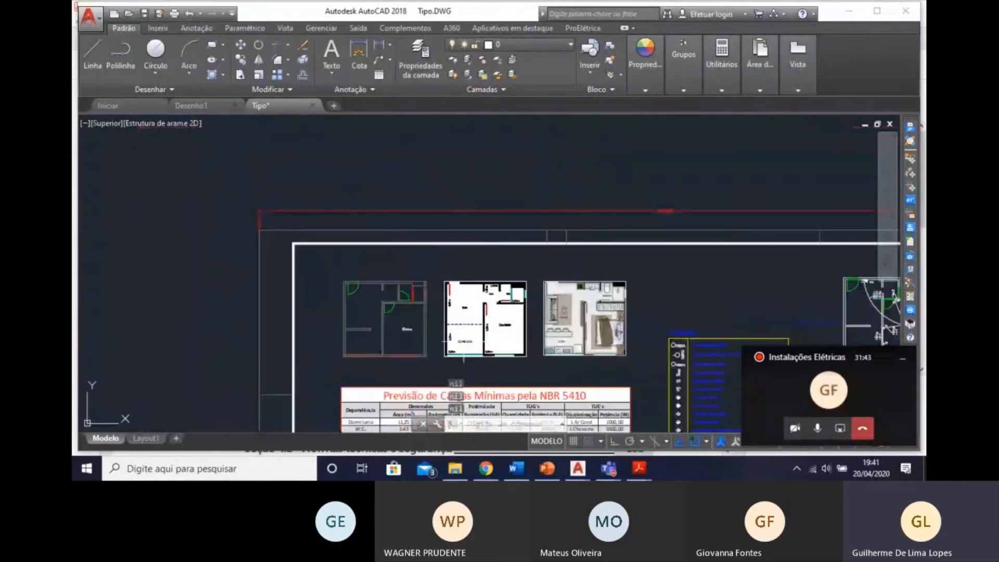
scroll(462, 342, "up", 4)
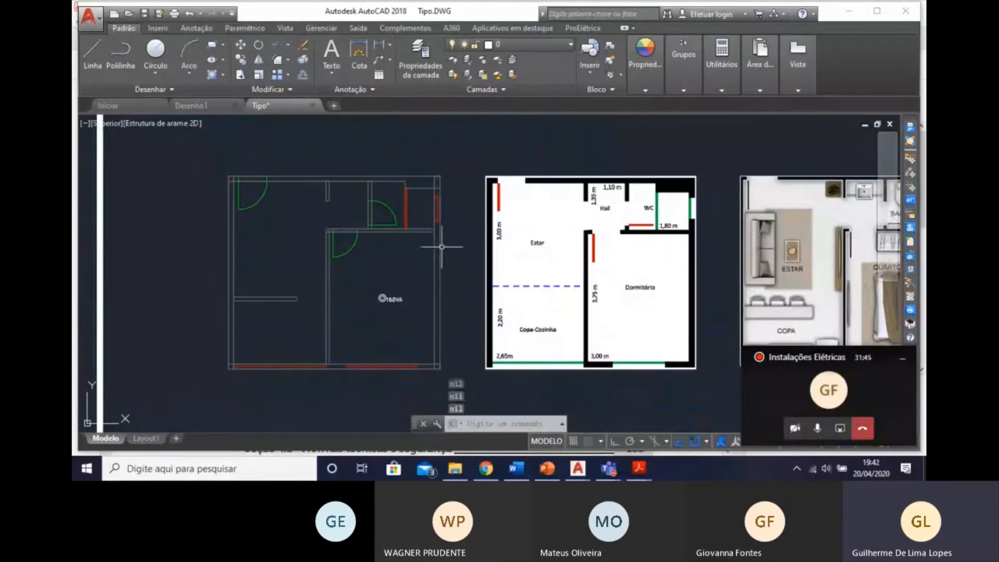
middle_click_drag(405, 221, 471, 163)
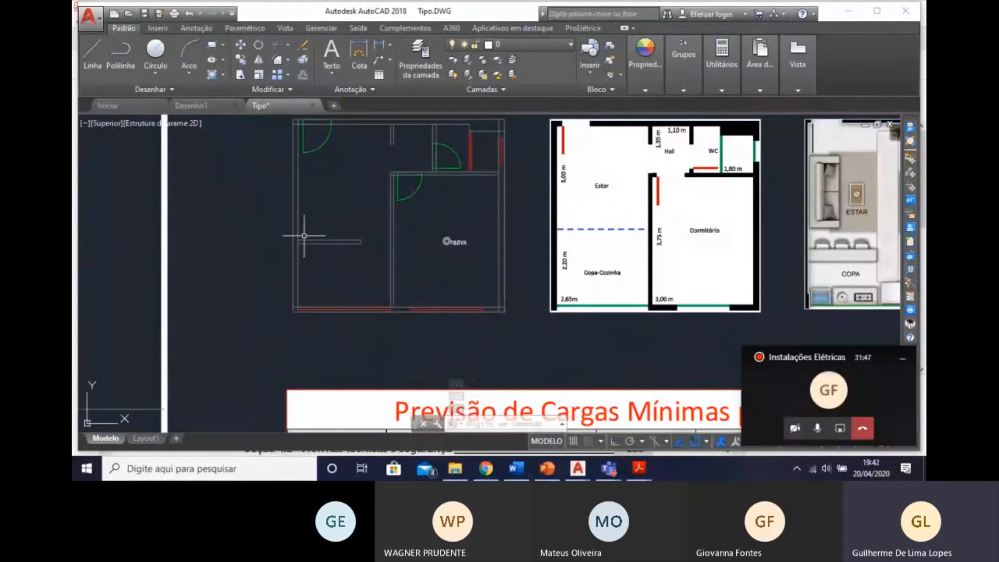
middle_click_drag(303, 237, 304, 278)
scroll(435, 245, "up", 3)
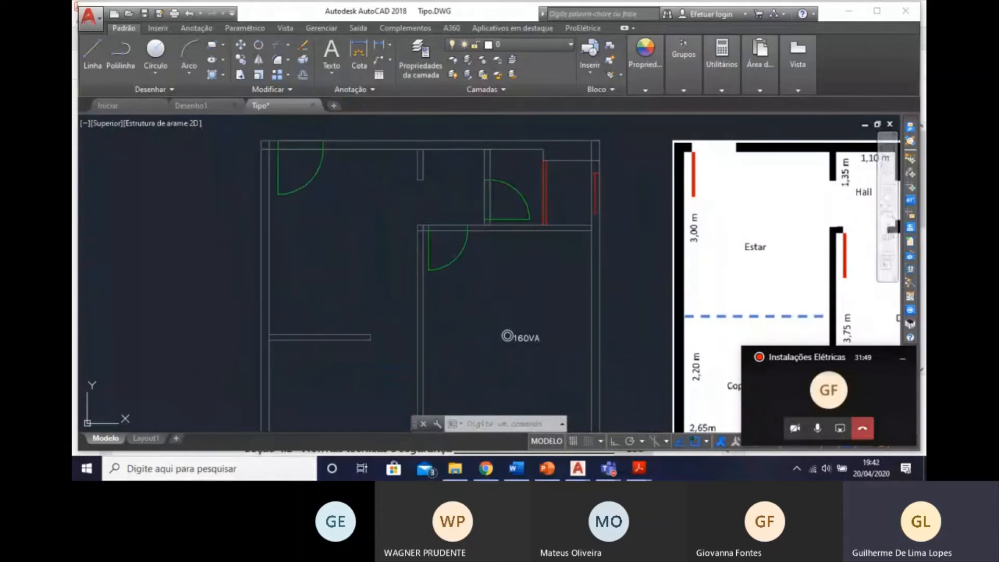
left_click(912, 157)
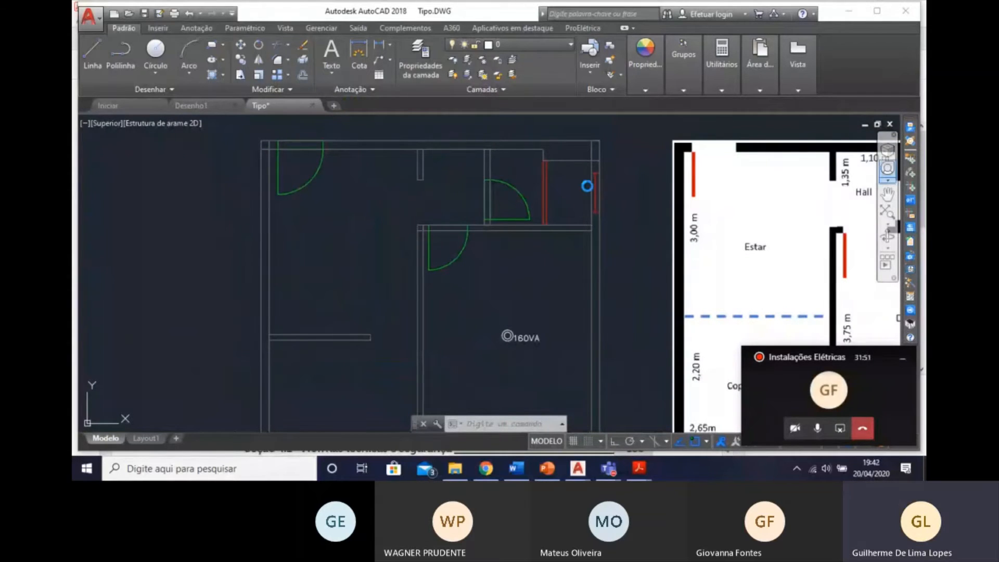
left_click(497, 354)
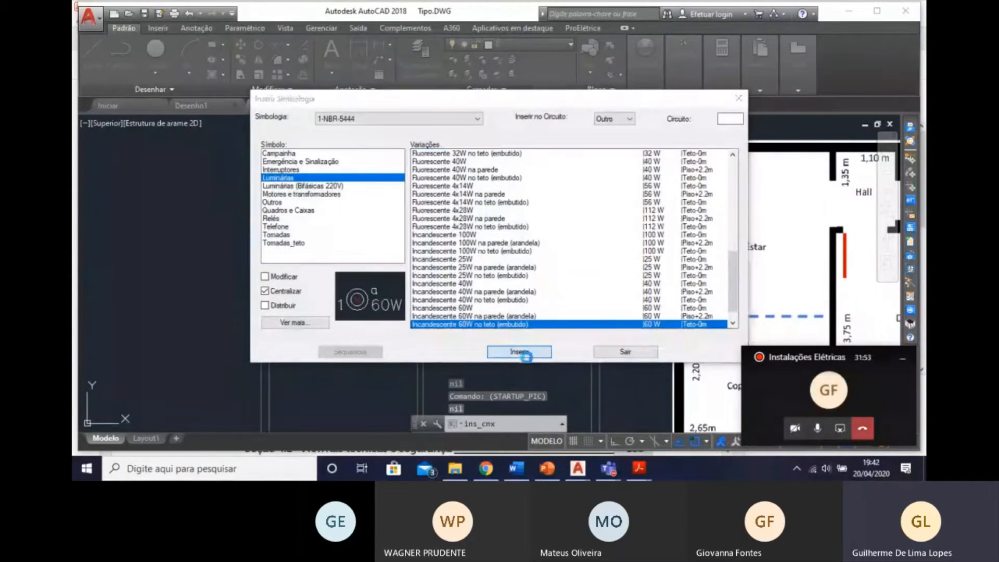
left_click(524, 176)
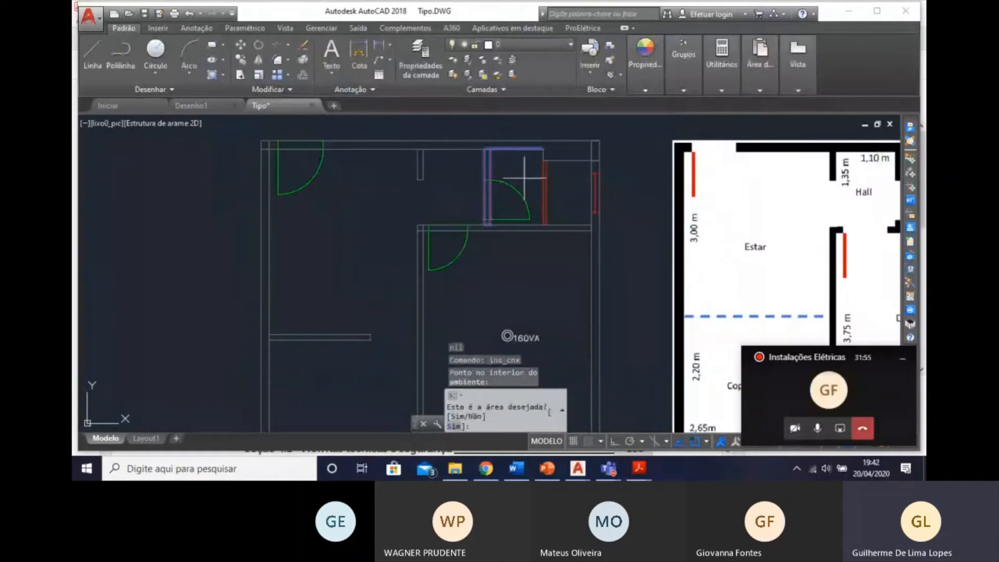
type("n")
key("Return")
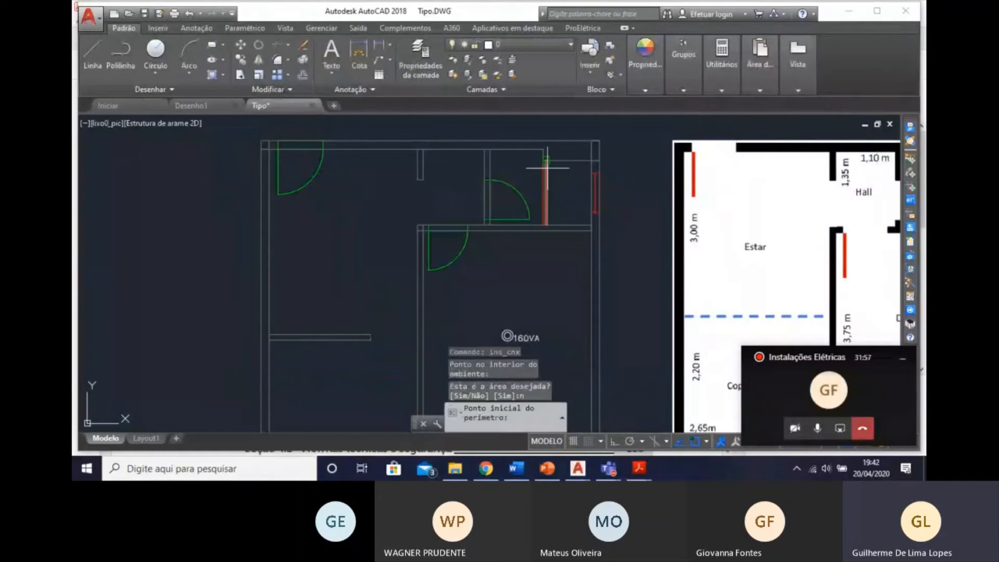
Define the WC perimeter by its four corners, up to the shower partition, to centre the luminaire in it.
left_click(543, 151)
left_click(489, 150)
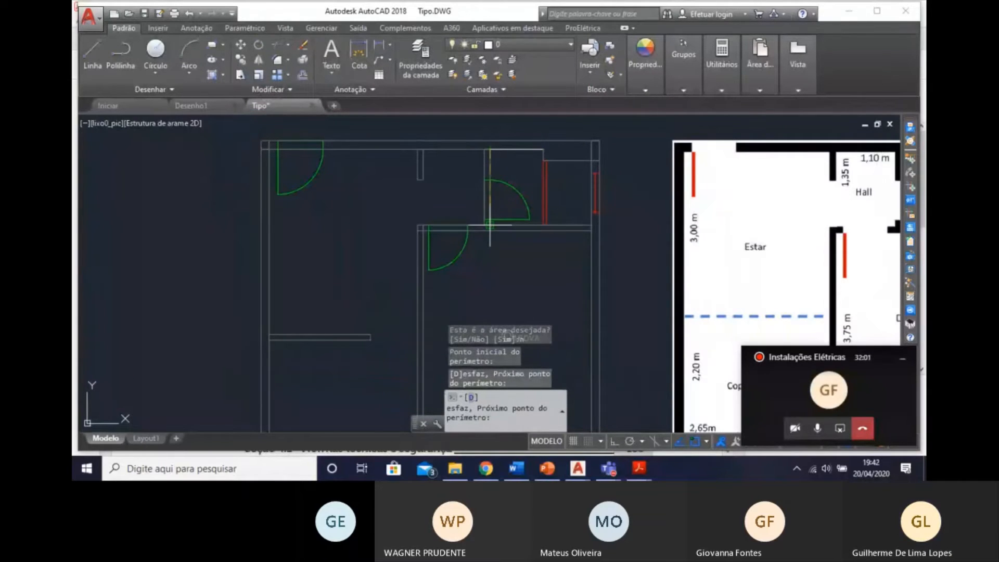
left_click(491, 223)
left_click(545, 225)
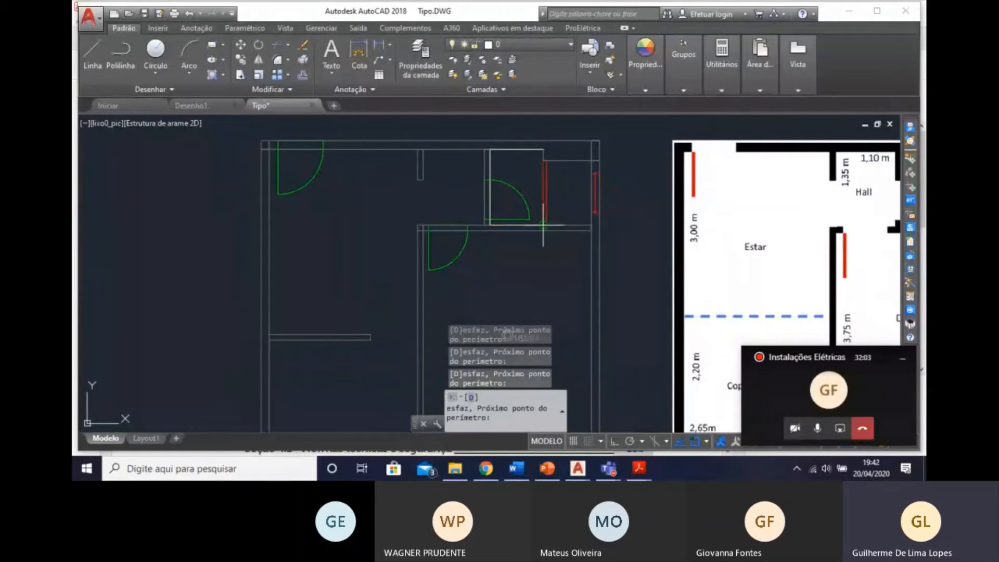
key("Return")
Insert another 60W ceiling luminaire centred in the Hall, rejecting the detected area and defining the perimeter by the hall's corners.
middle_click_drag(515, 200, 626, 203)
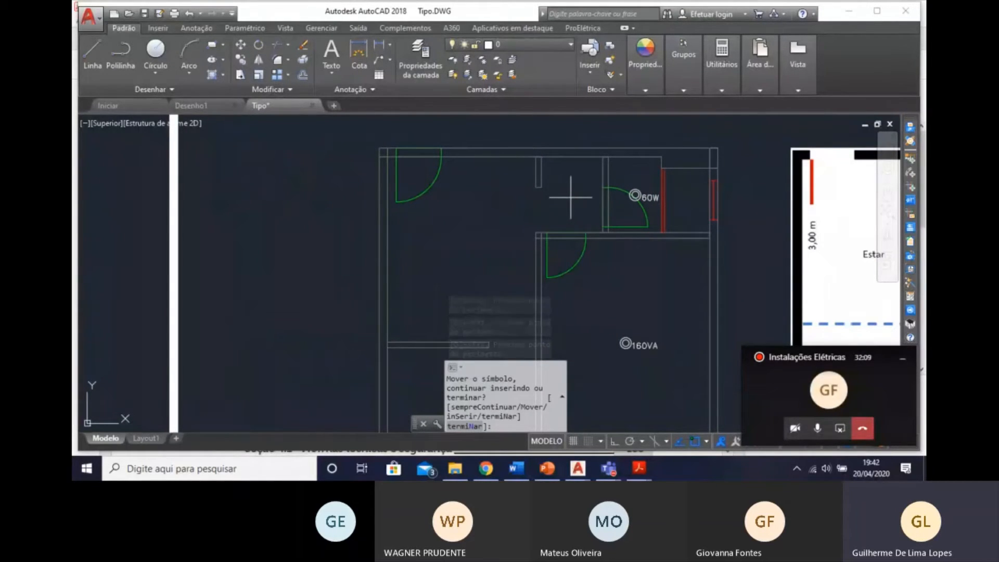
type("s")
key("Return")
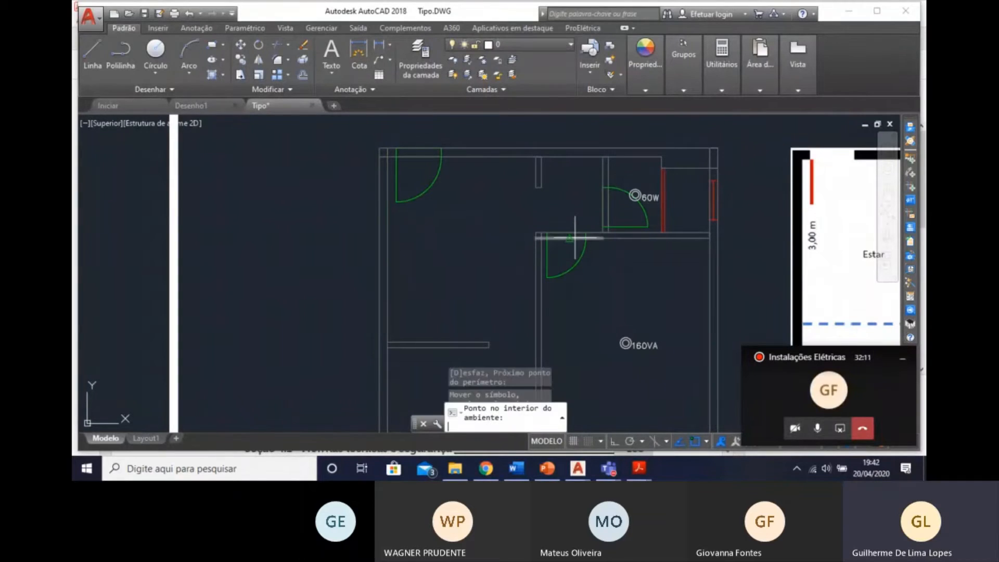
left_click(572, 194)
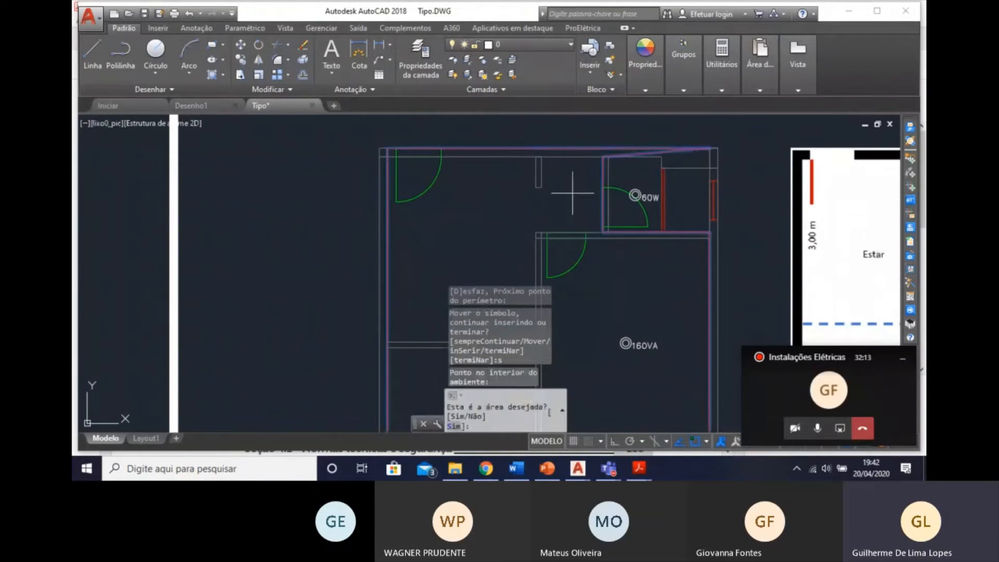
type("n")
key("Return")
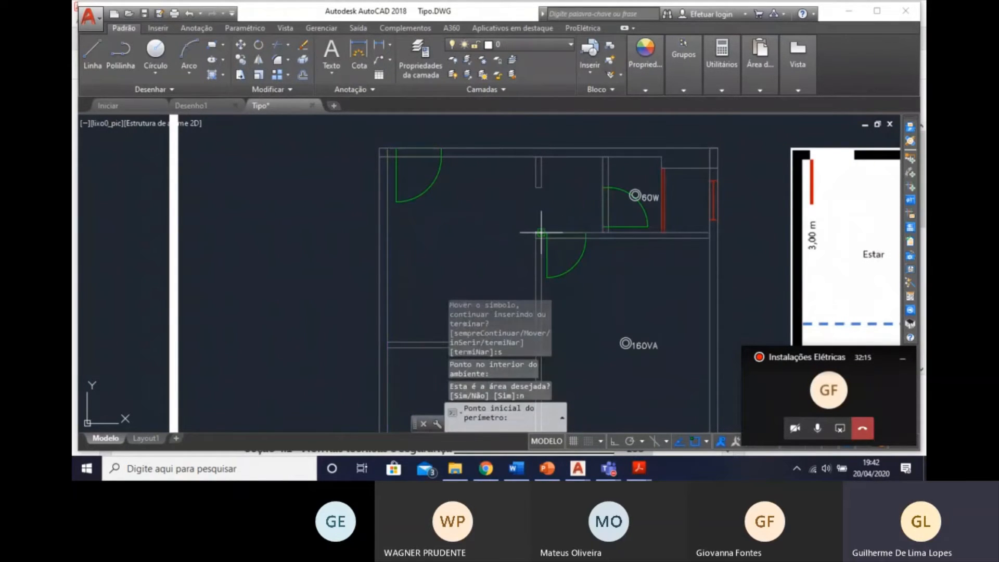
left_click(540, 157)
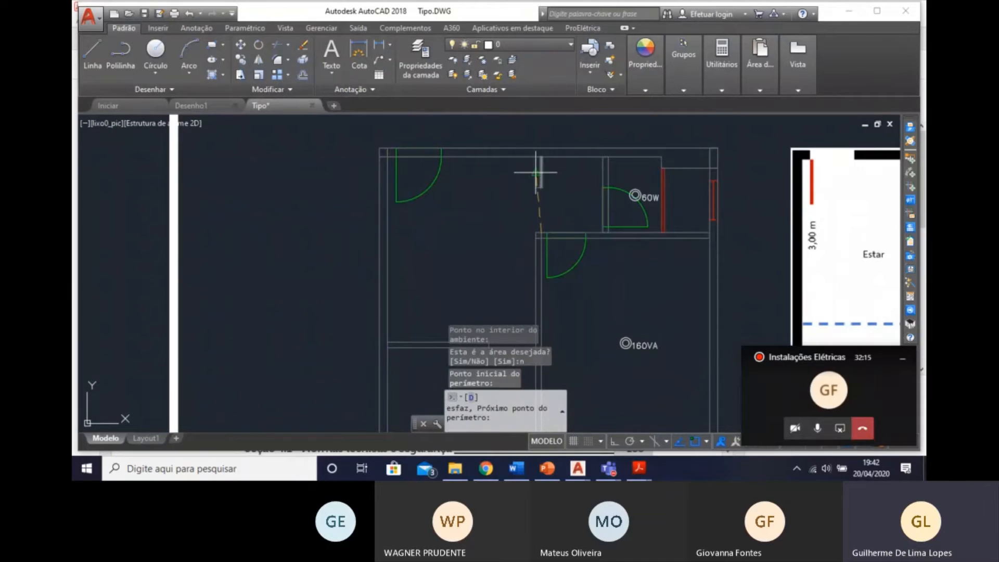
left_click(602, 157)
left_click(602, 236)
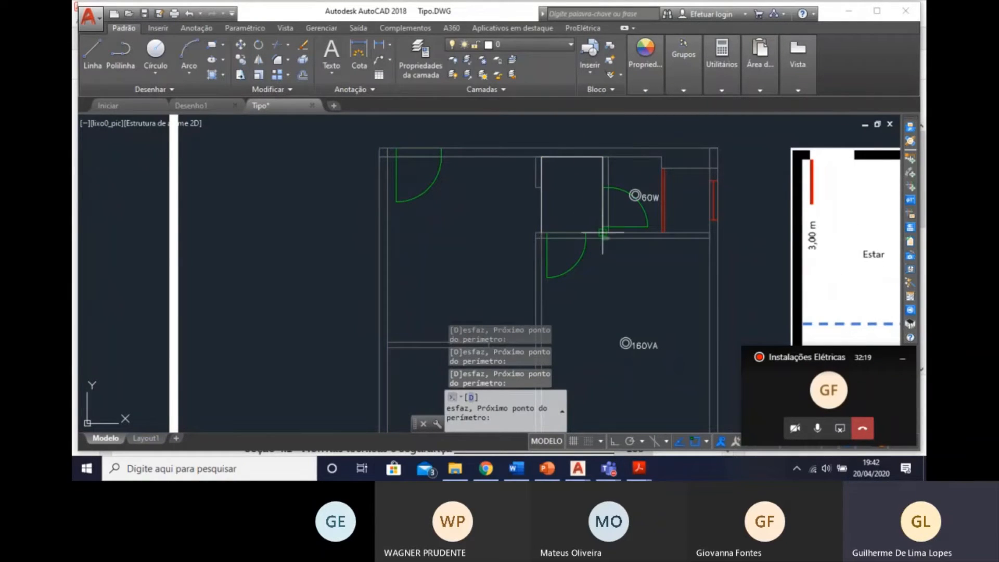
key("Return")
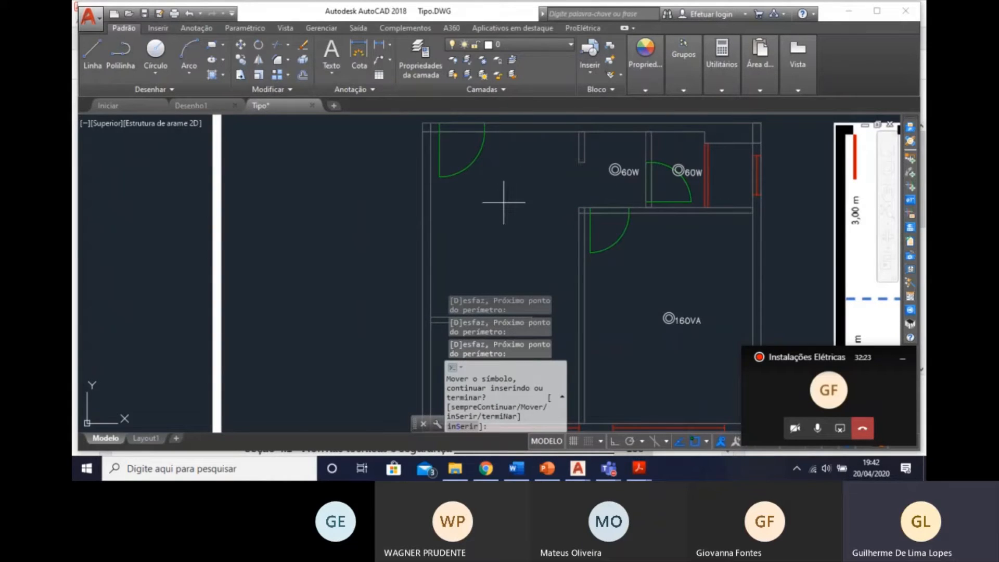
Insert another 60W ceiling luminaire centred in the Estar, rejecting the detected area and outlining the room down to the half-wall.
type("s")
key("Return")
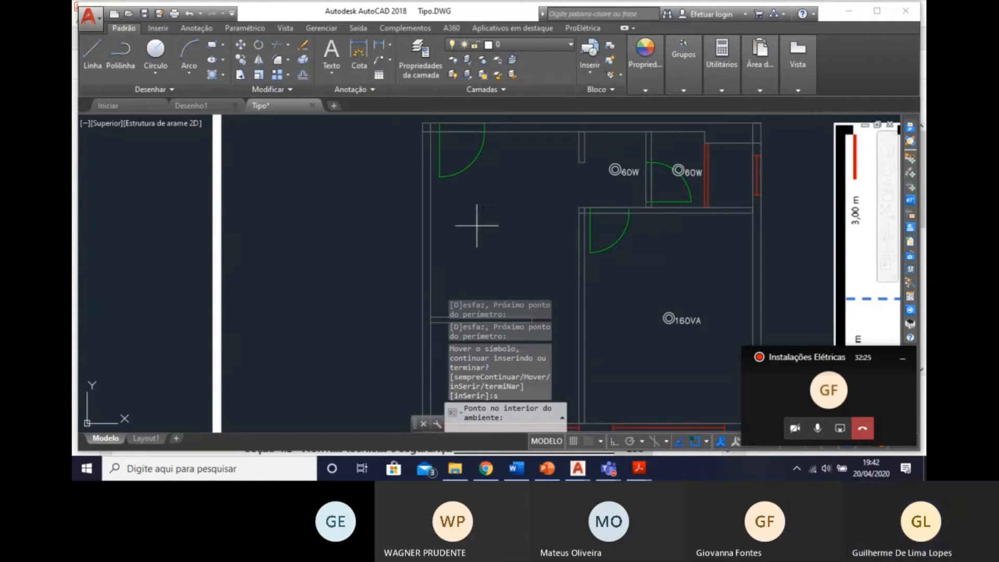
left_click(505, 188)
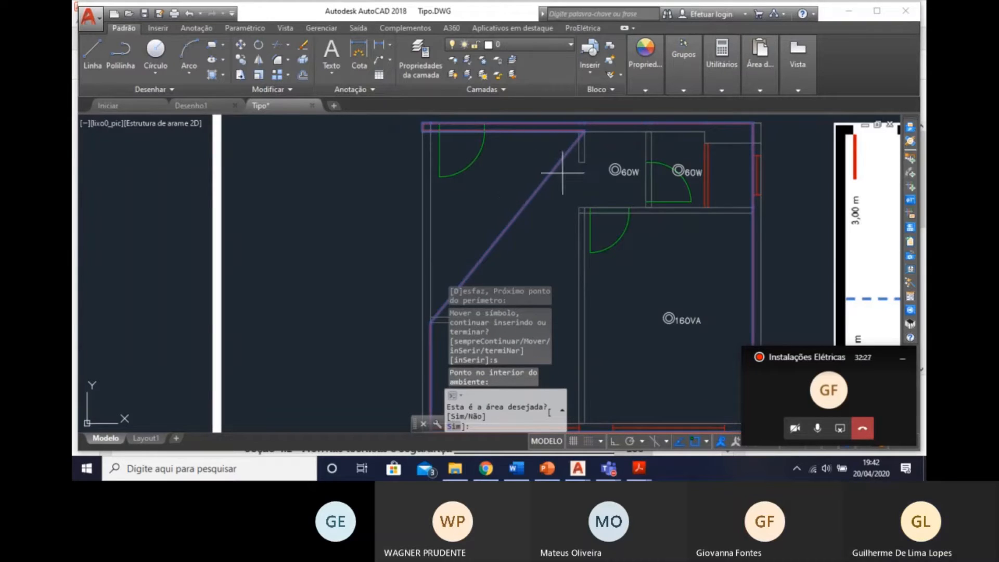
key("Return")
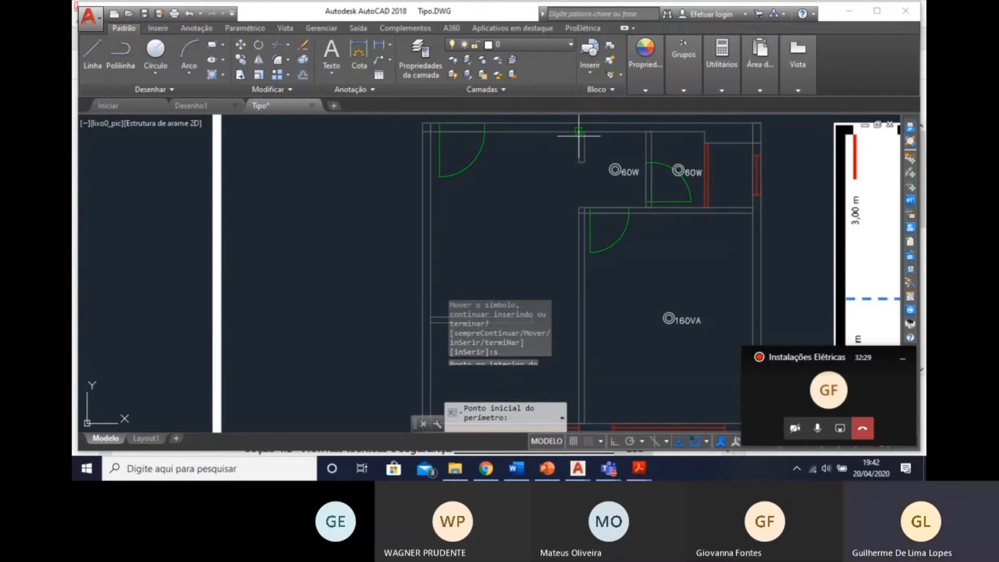
left_click(429, 128)
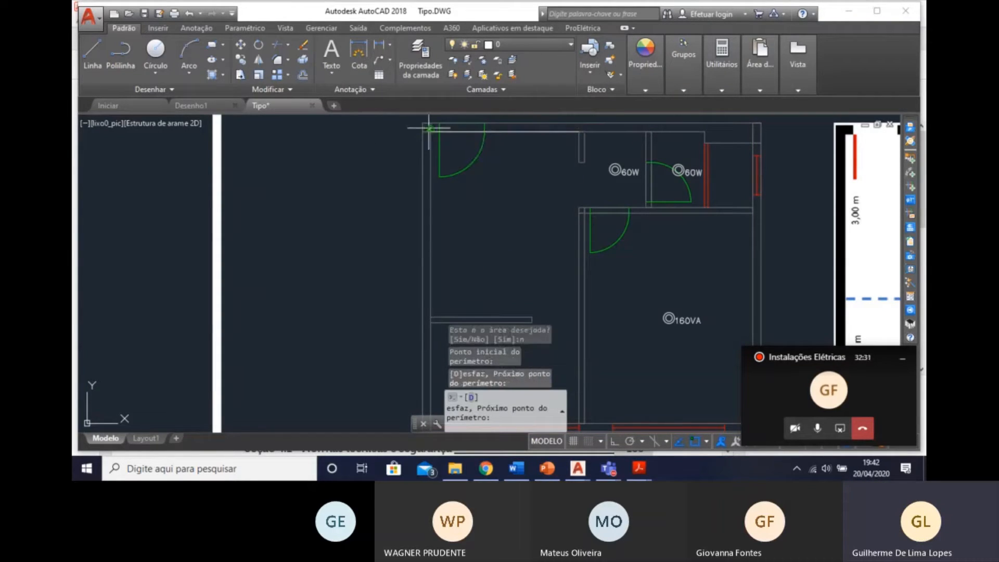
left_click(430, 318)
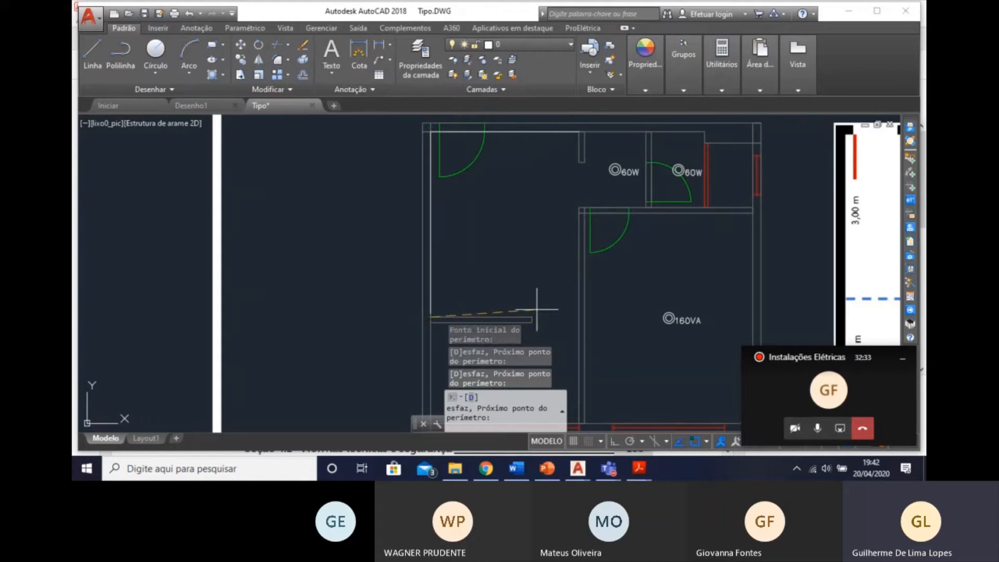
left_click(579, 317)
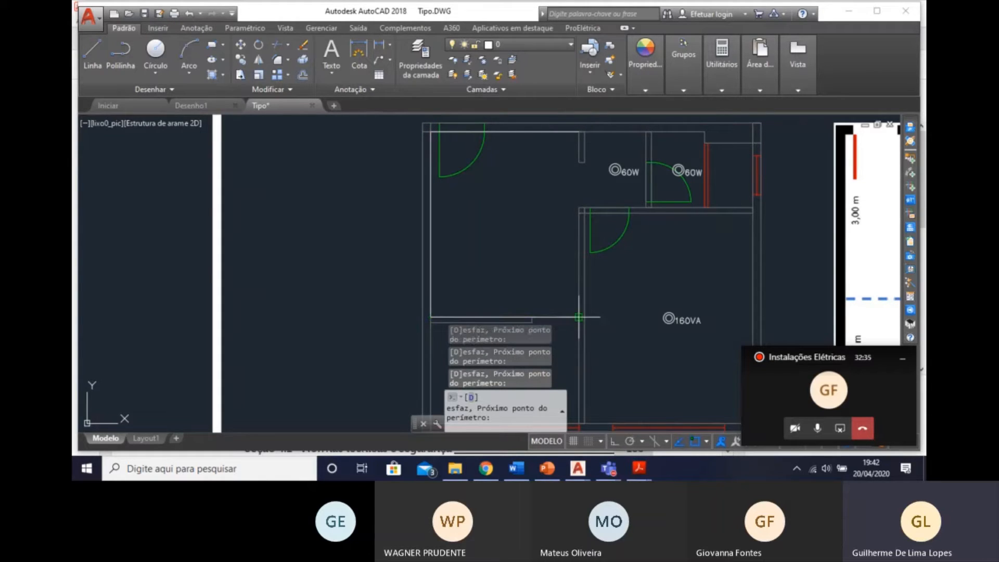
left_click(581, 133)
Continue inserting with a luminaire for the Copa-Cozinha and reject the automatically detected room area.
scroll(508, 197, "down", 5)
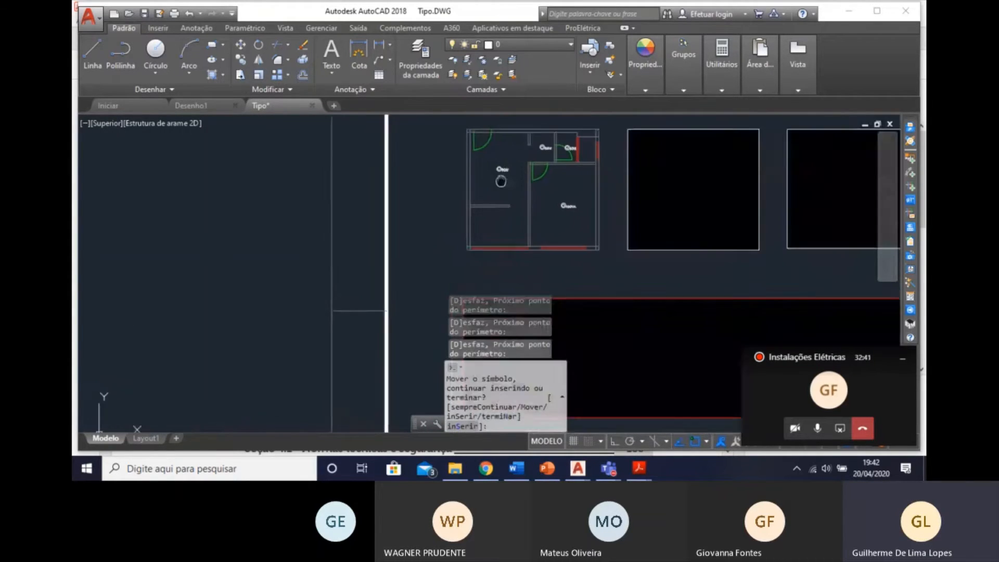
scroll(513, 250, "up", 4)
middle_click_drag(508, 285, 543, 213)
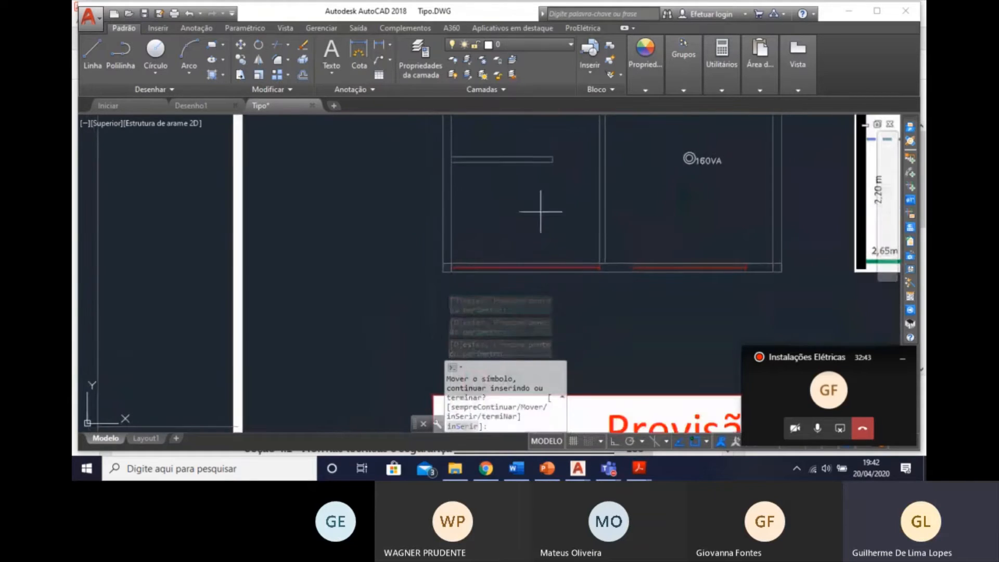
type("s")
key("Return")
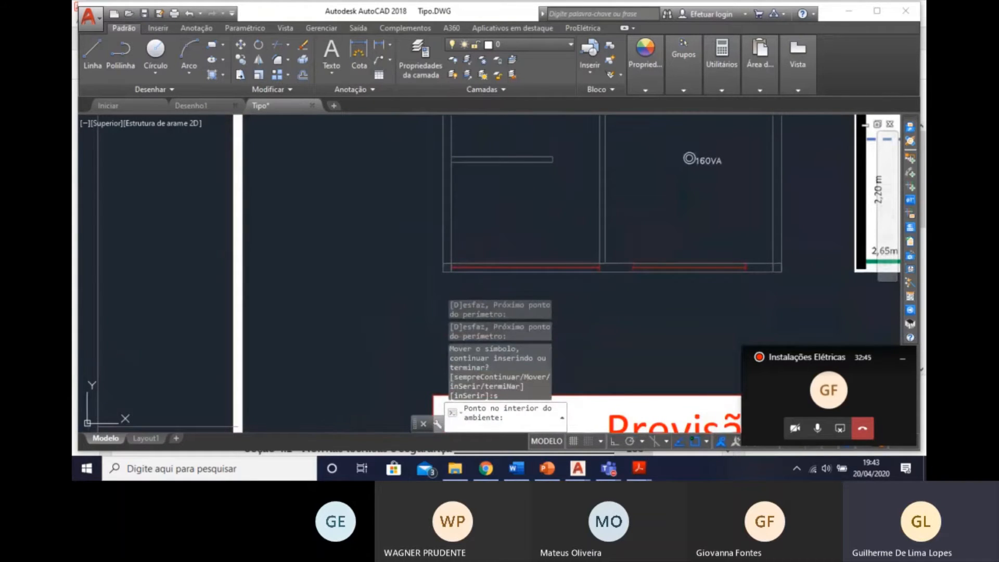
left_click(508, 212)
type("n")
key("Return")
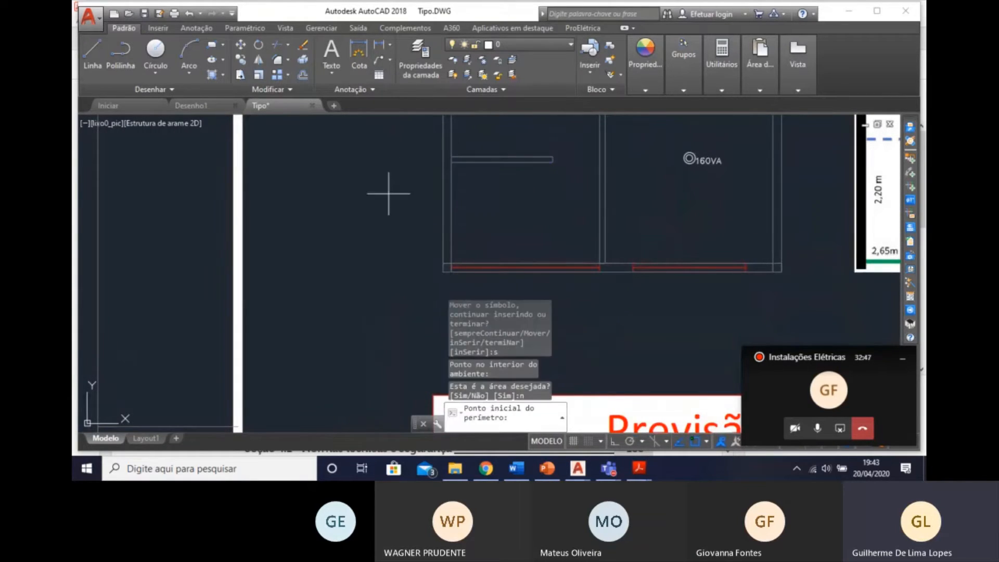
Define the Copa-Cozinha perimeter by four corners, from the half-wall to the window wall, to centre the 60W luminaire in it.
left_click(452, 163)
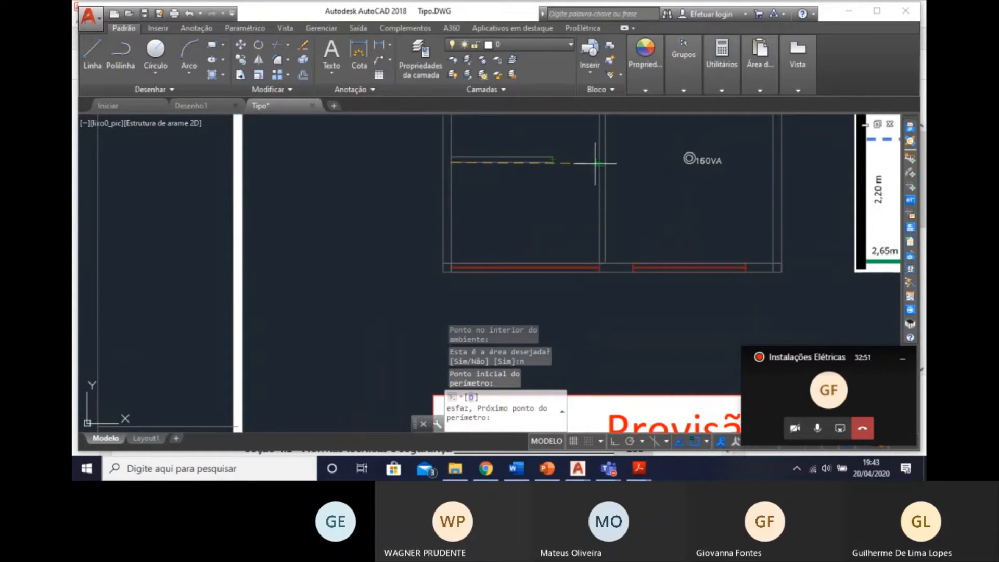
left_click(600, 163)
left_click(600, 268)
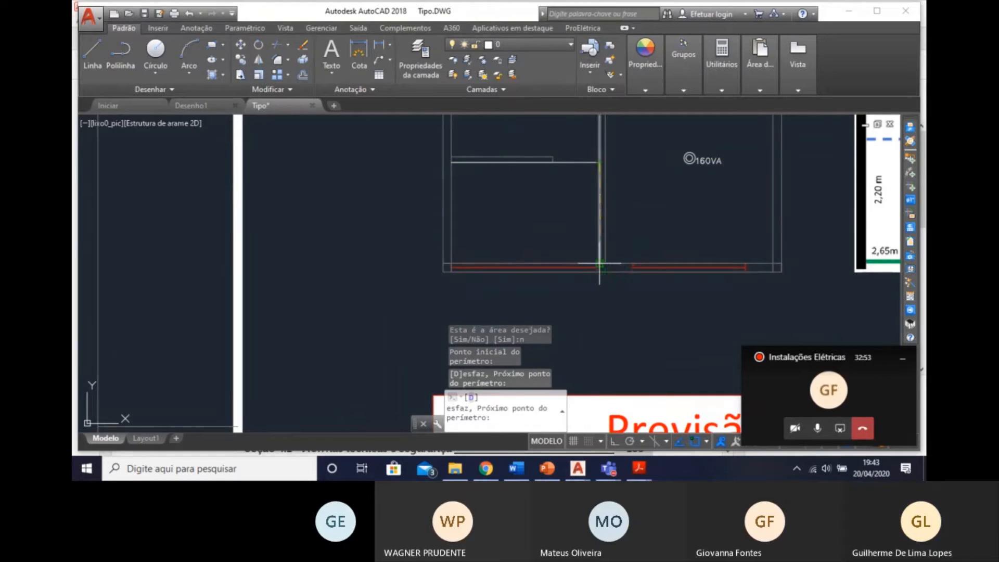
left_click(451, 264)
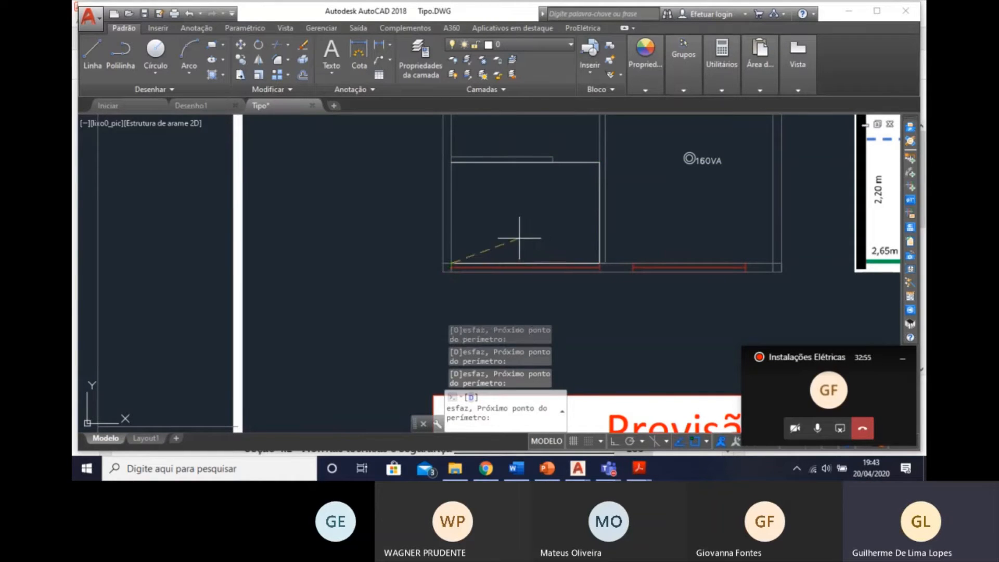
key("Return")
scroll(516, 283, "down", 5)
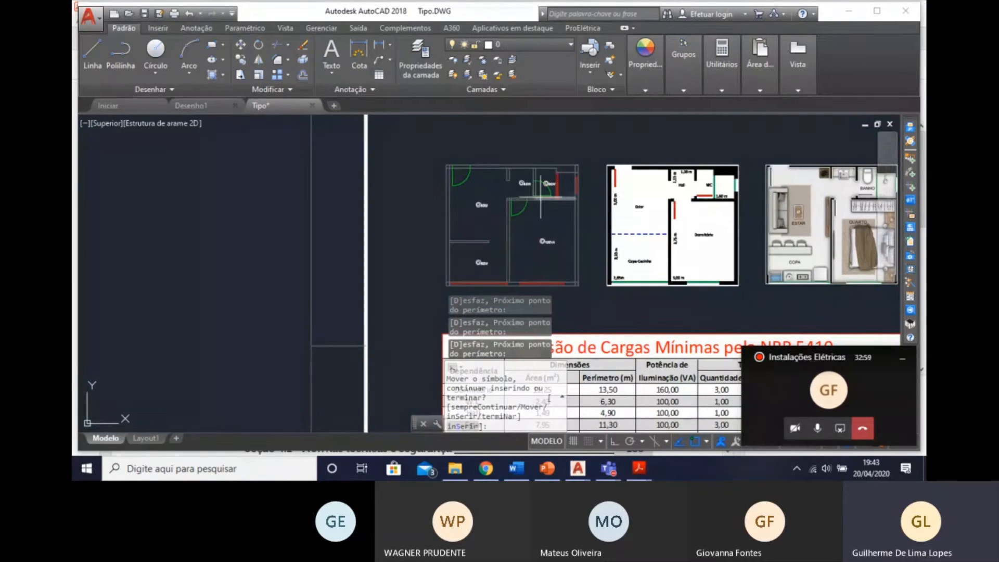
scroll(507, 228, "up", 5)
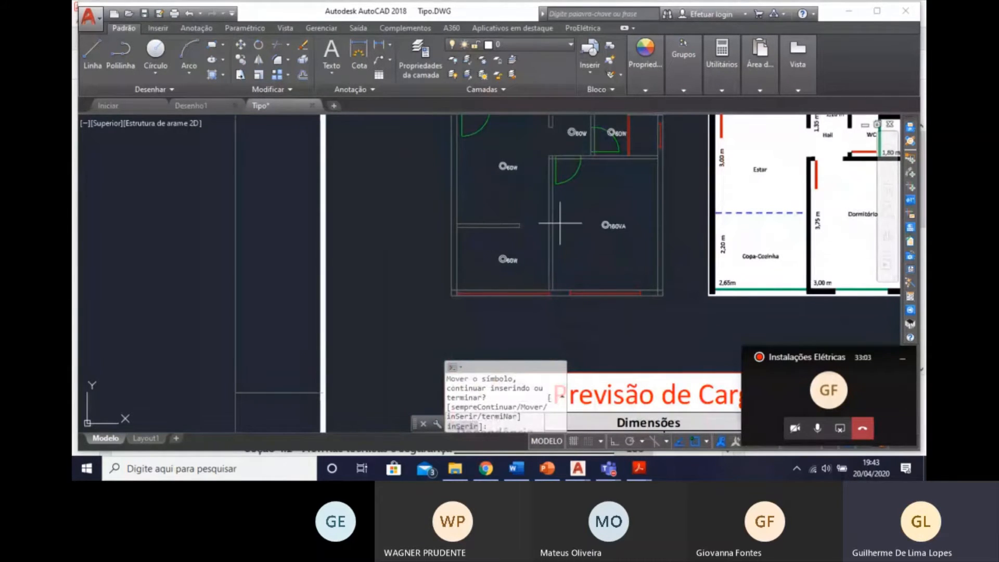
mouse_move(566, 193)
middle_mouse_down()
mouse_move(542, 234)
mouse_move(527, 225)
middle_mouse_up()
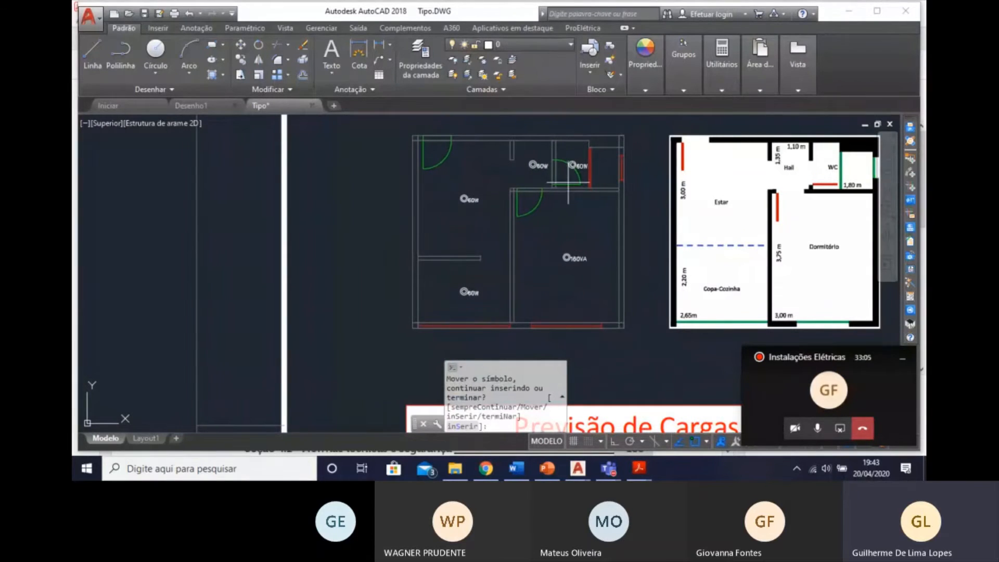
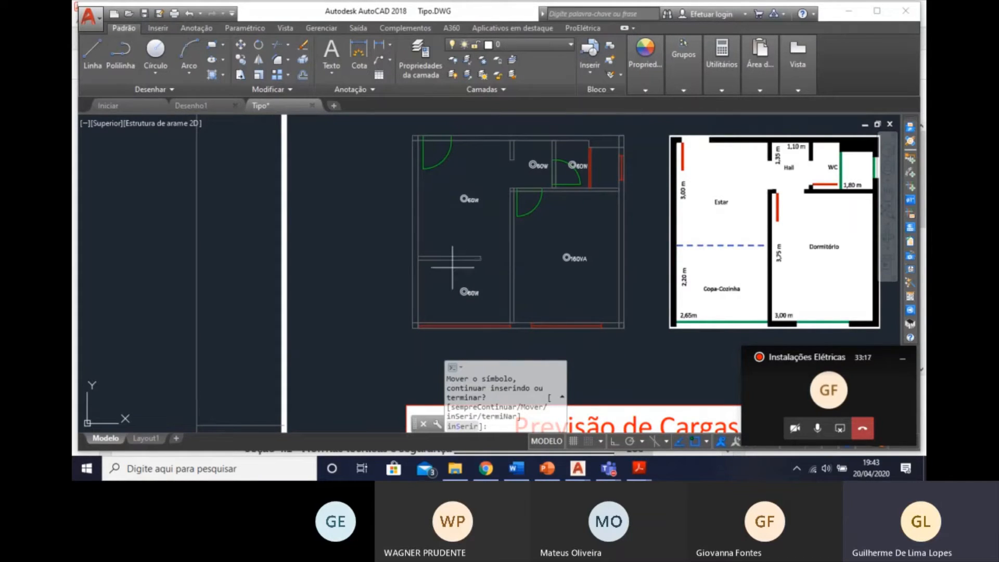
Review the lighting power in the NBR 5410 and designer load tables against the floor plan, and end the luminaire insertion.
scroll(467, 275, "down", 2)
middle_click_drag(473, 290, 462, 195)
mouse_move(493, 290)
middle_mouse_down()
mouse_move(482, 246)
mouse_move(428, 268)
middle_mouse_up()
middle_click_drag(443, 311, 443, 249)
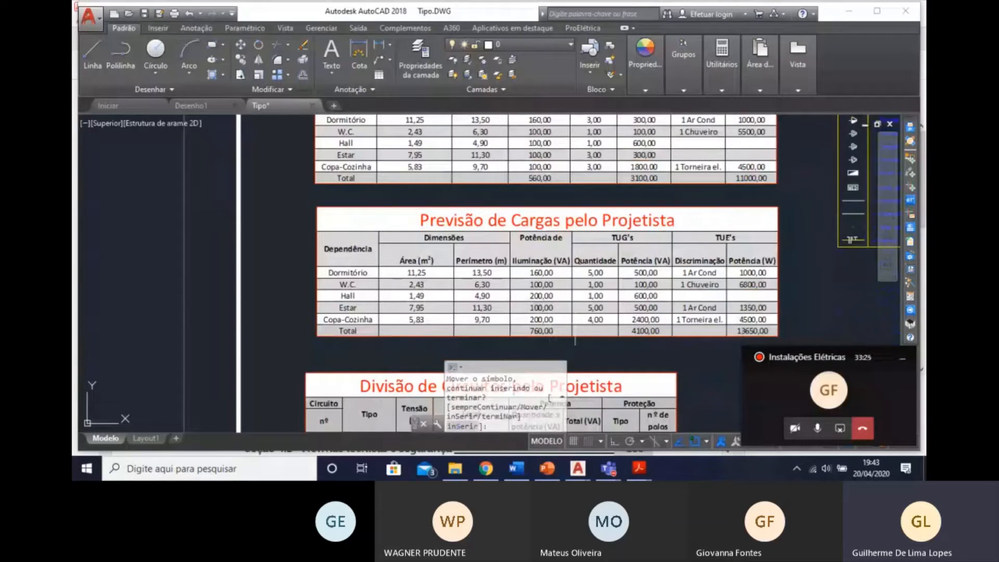
middle_click_drag(544, 313, 558, 382)
middle_click_drag(542, 250, 521, 197)
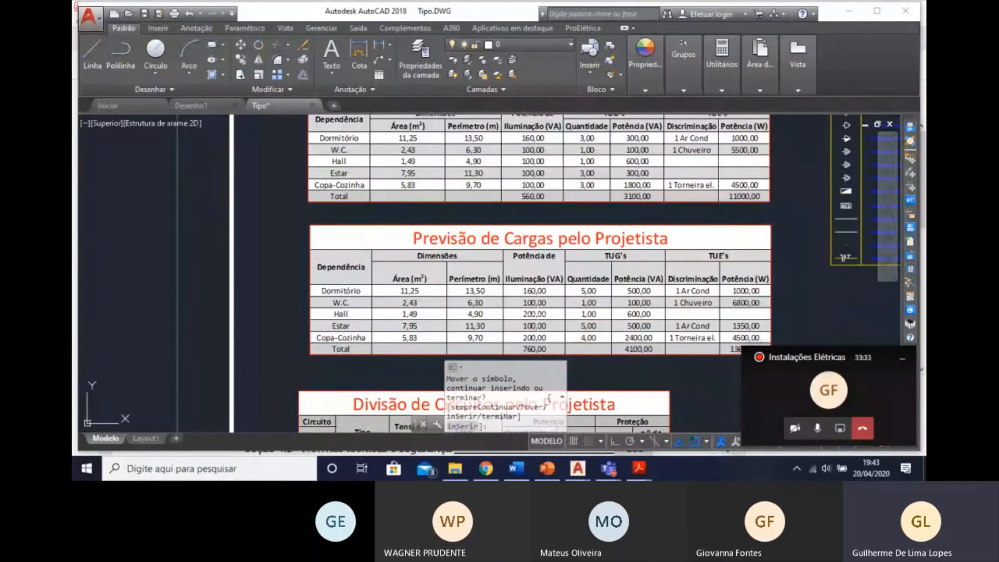
scroll(532, 313, "up", 2)
scroll(532, 297, "down", 6)
middle_click_drag(532, 283, 544, 348)
scroll(552, 239, "up", 8)
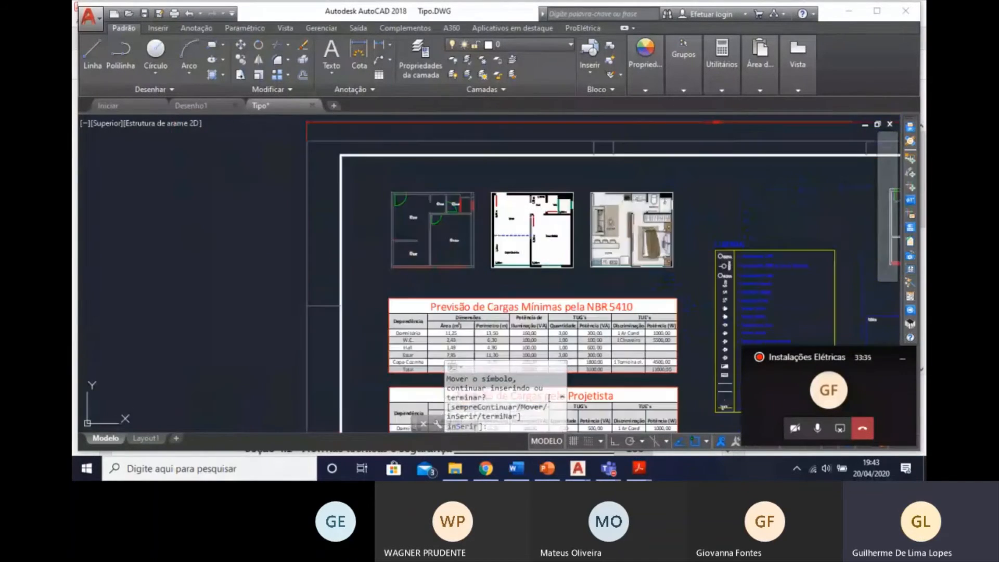
mouse_move(528, 207)
middle_mouse_down()
mouse_move(545, 281)
mouse_move(553, 278)
middle_mouse_up()
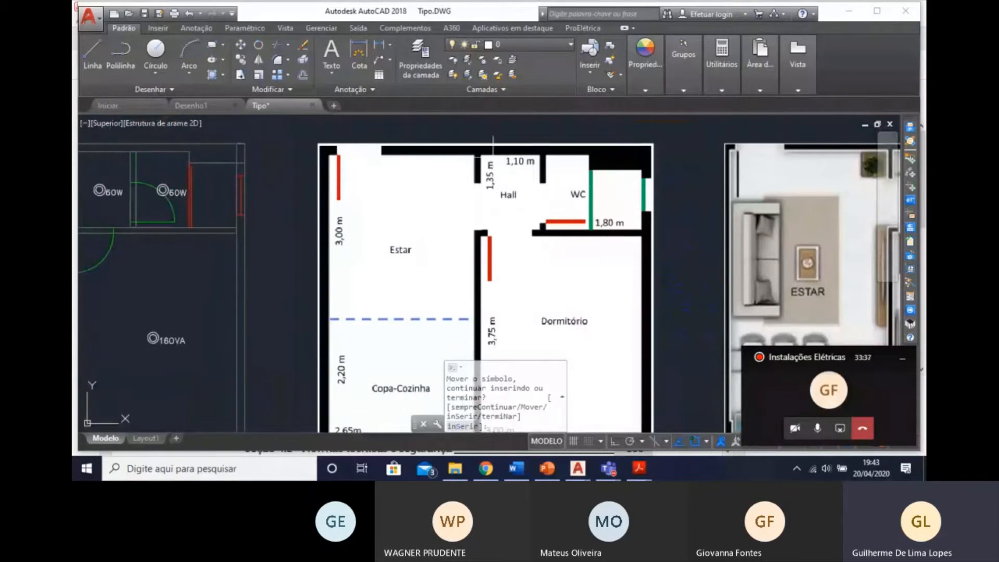
middle_click_drag(493, 158, 637, 121)
middle_click_drag(363, 219, 453, 227)
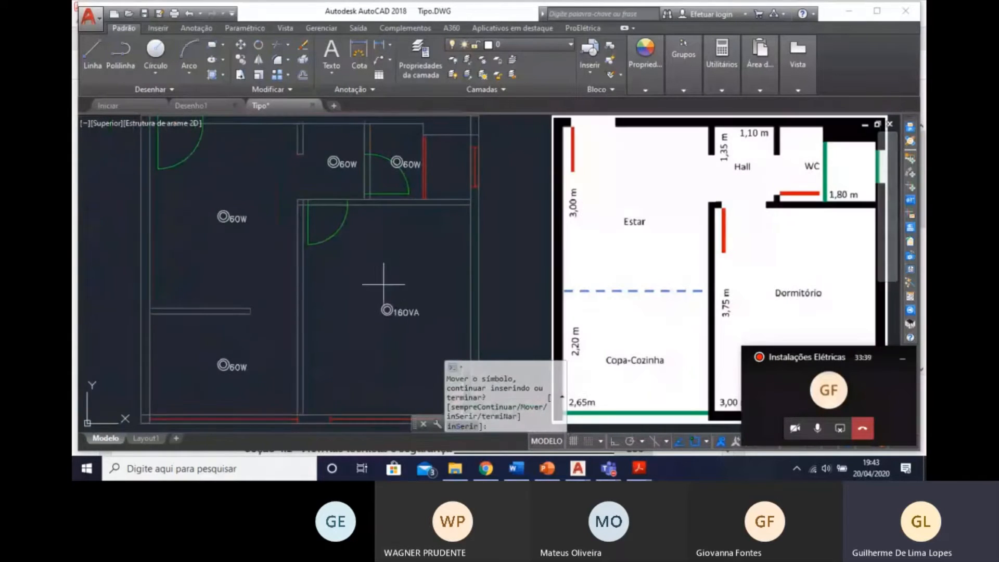
middle_click_drag(306, 301, 368, 266)
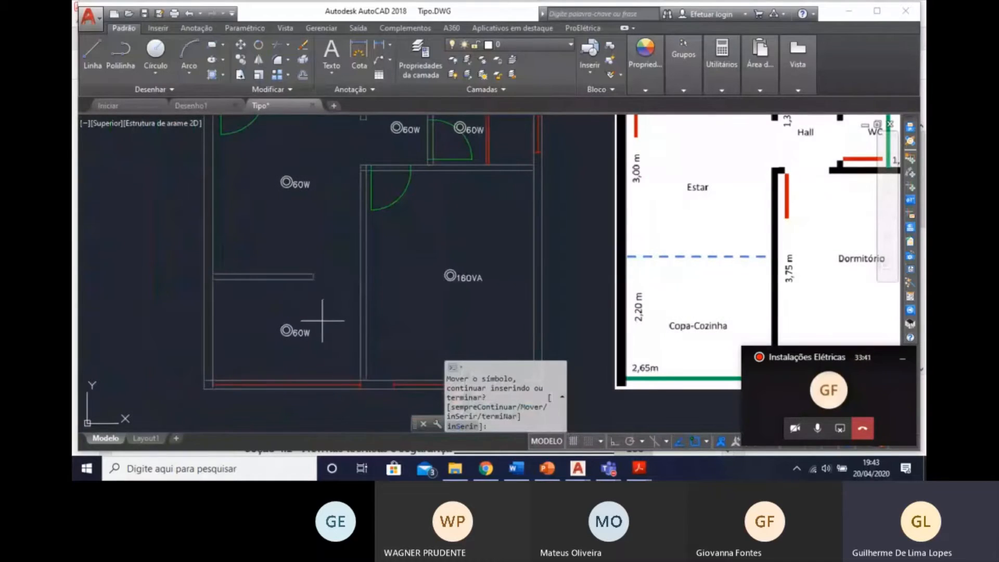
key("Escape")
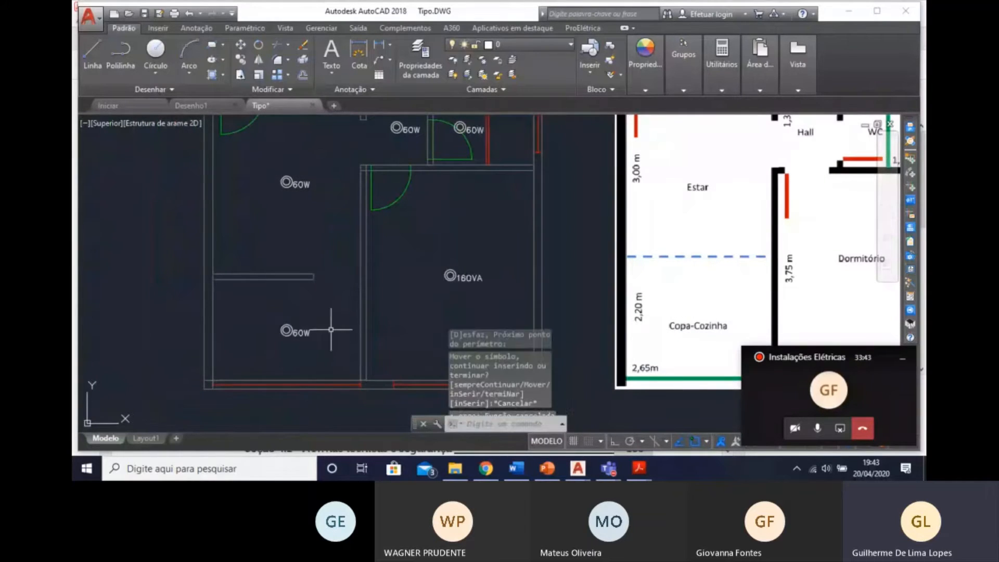
left_click(328, 355)
left_click(260, 314)
middle_click_drag(258, 313, 242, 309)
key("Escape")
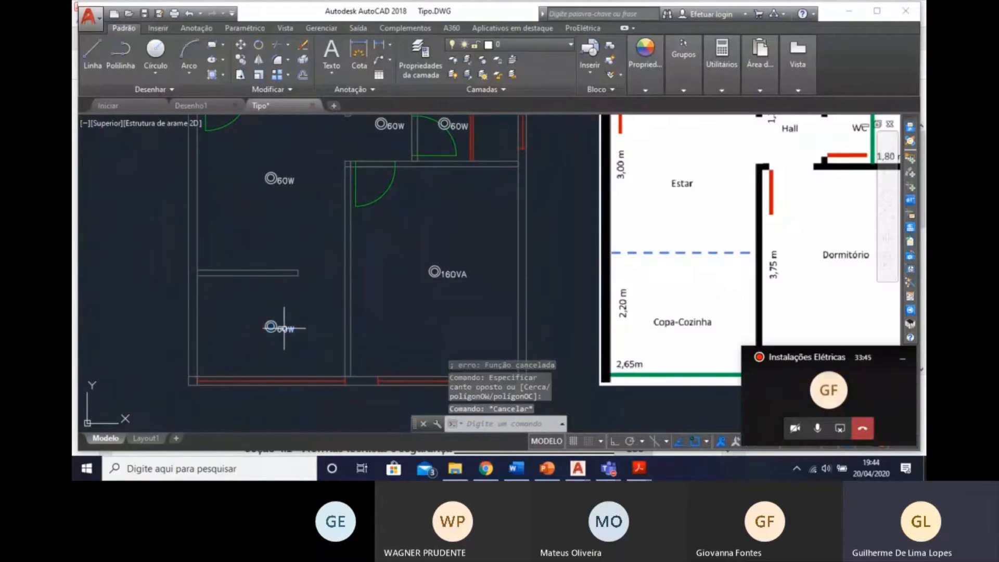
Set the Copa-Cozinha luminaire's power to 100 VA and its description to "Incandescente 100 VA no teto (embutido)".
left_click(306, 338)
left_click(260, 314)
double_click(284, 327)
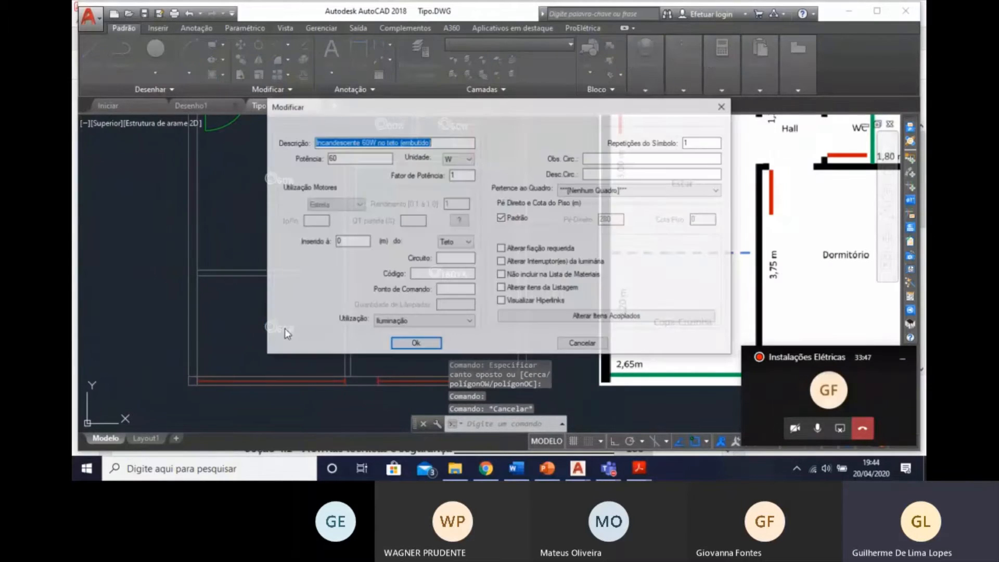
key("Tab")
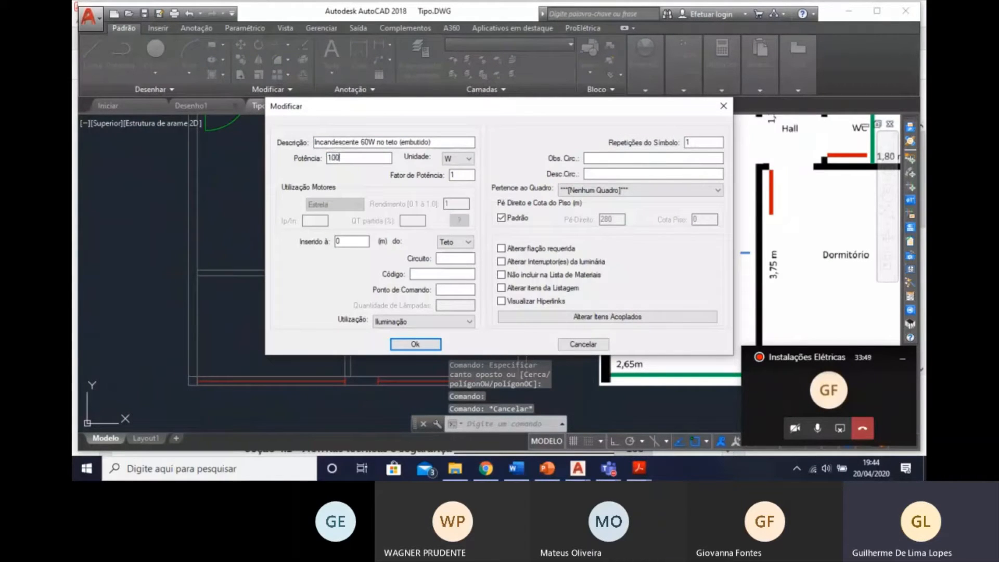
left_click(470, 158)
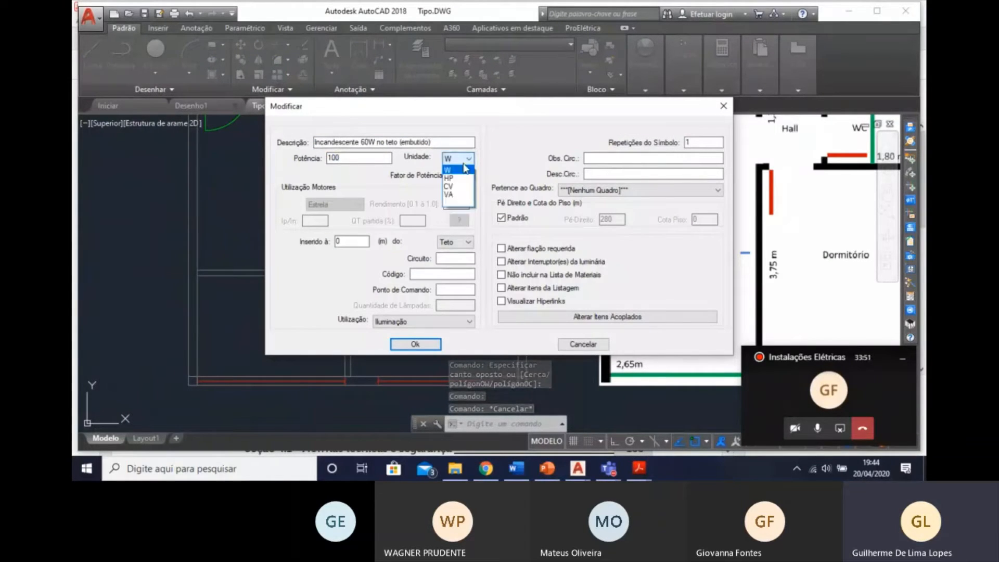
left_click(457, 203)
left_click(461, 161)
left_click(460, 161)
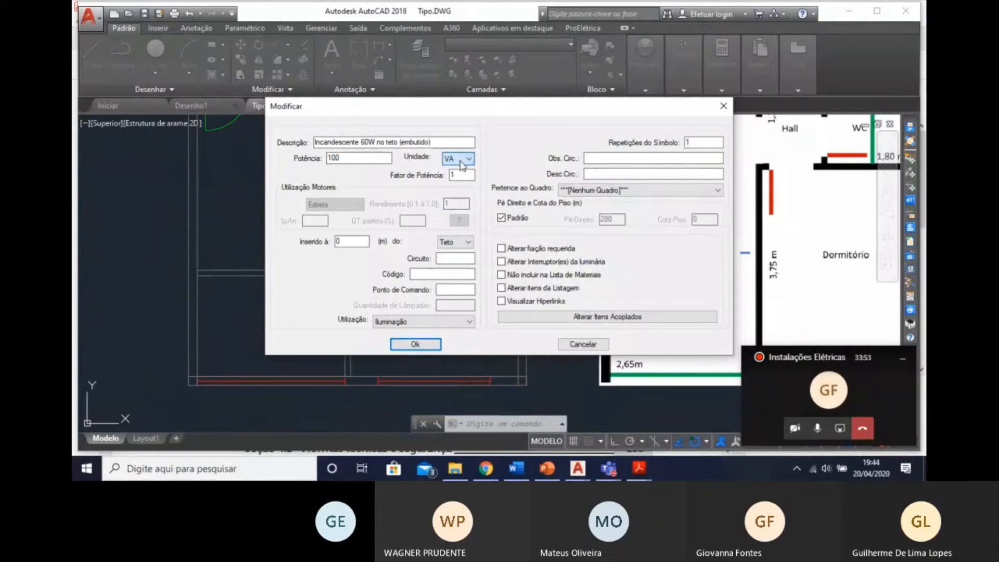
double_click(368, 140)
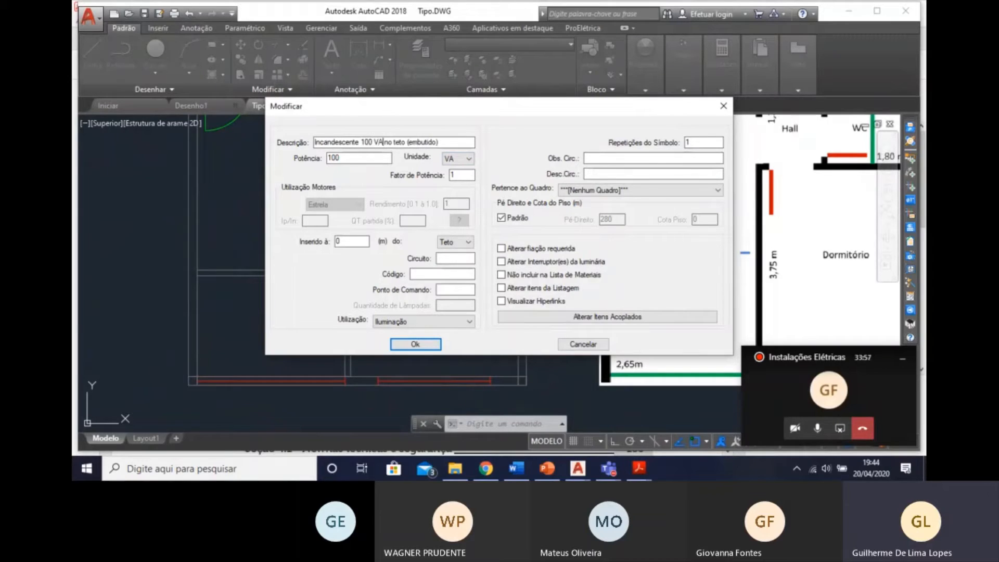
left_click(415, 344)
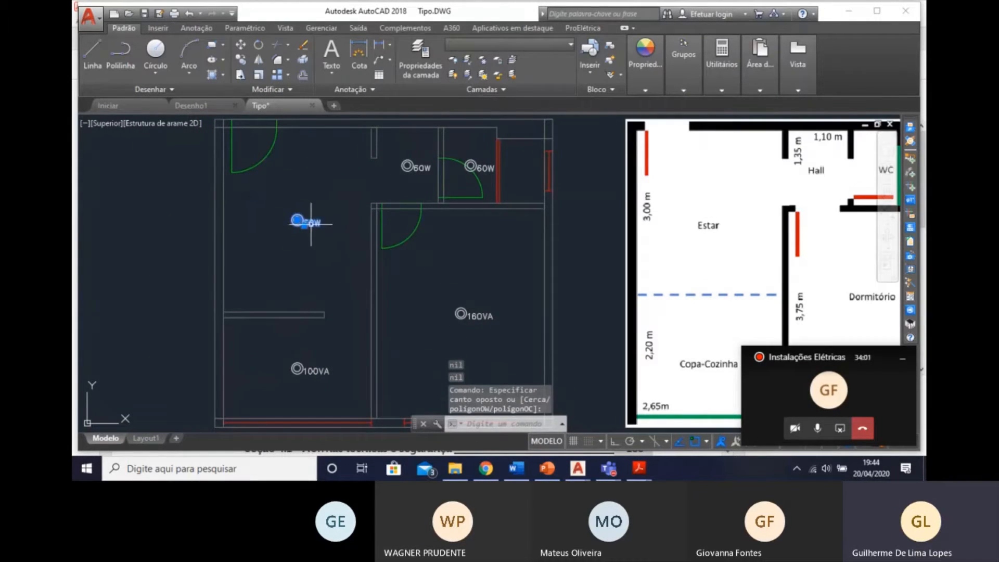
Set the Estar luminaire to 100 VA with description "Incandescente 100 VA no teto (embutido)", and check the Copa-Cozinha luminaire's properties.
double_click(296, 221)
type("1")
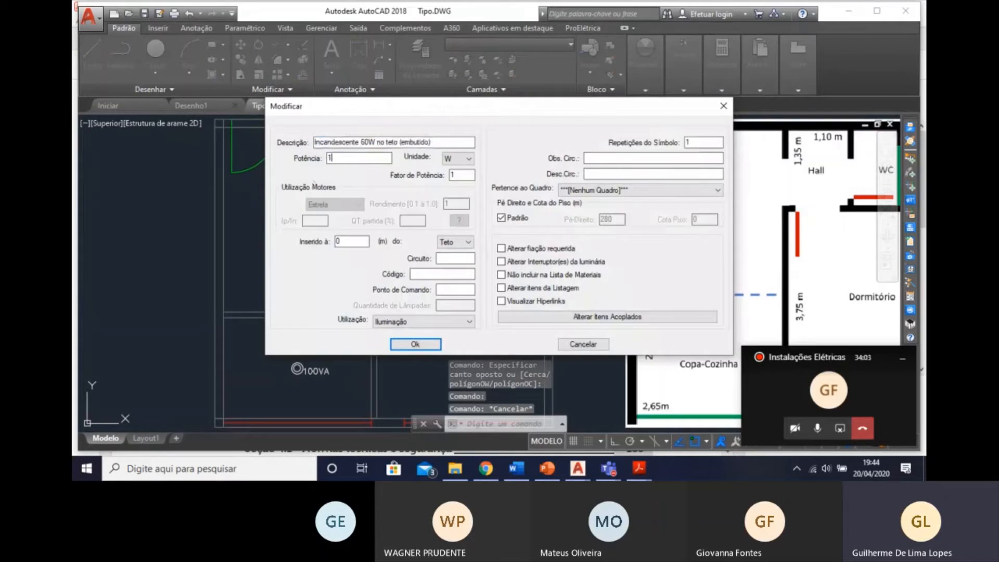
type("00")
left_click(458, 158)
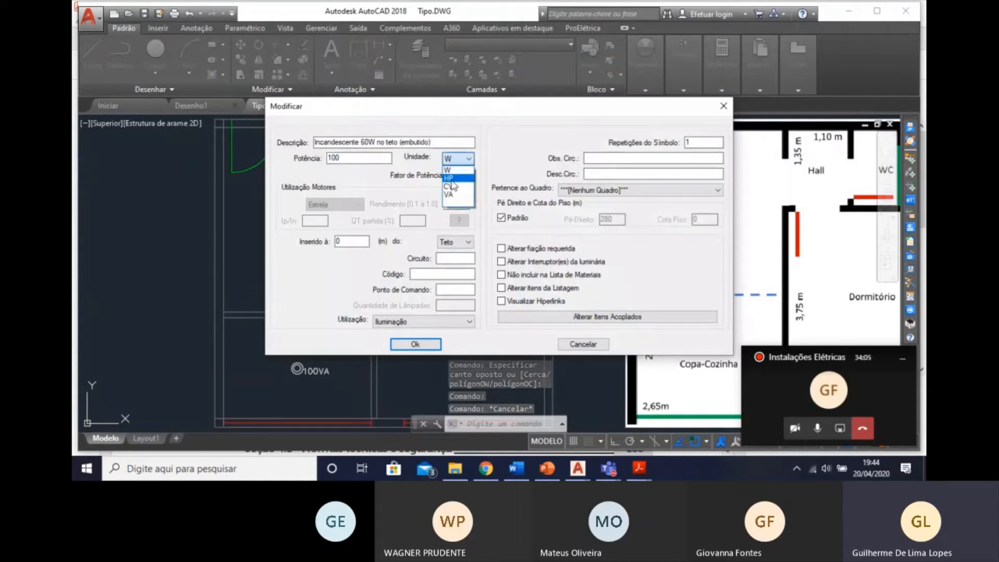
left_click(452, 174)
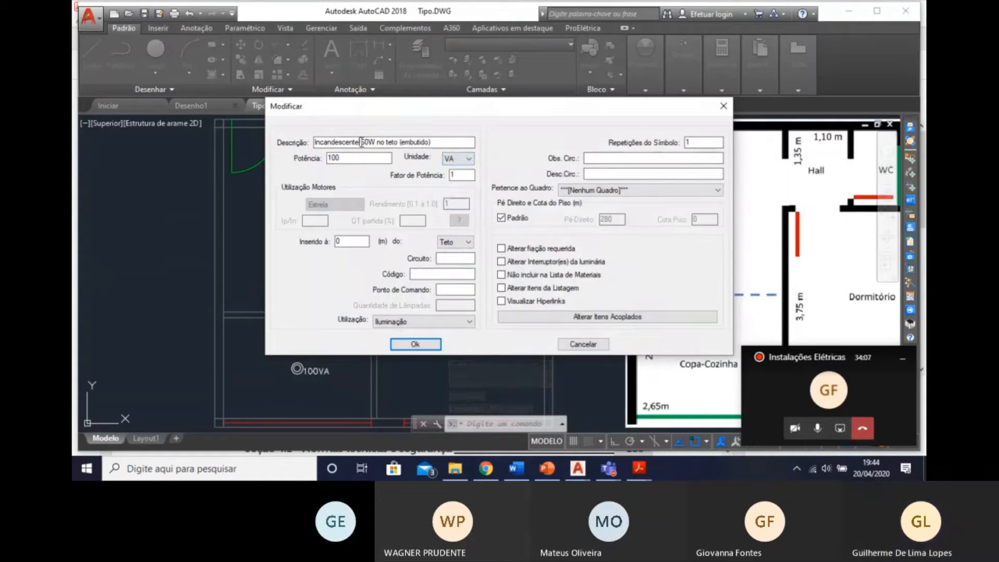
mouse_move(359, 143)
left_mouse_down()
mouse_move(371, 143)
mouse_move(362, 144)
left_mouse_up()
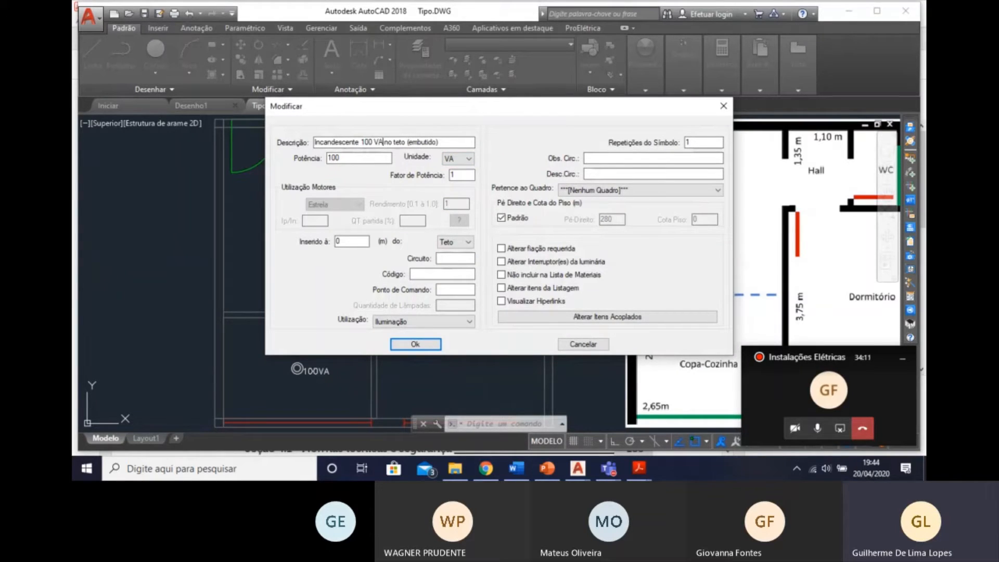
left_click(420, 343)
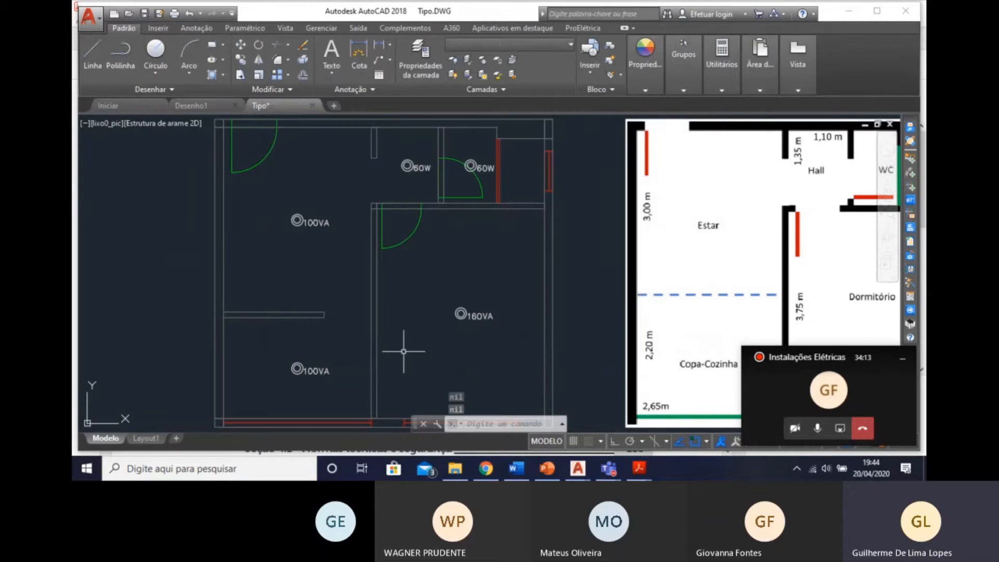
double_click(326, 373)
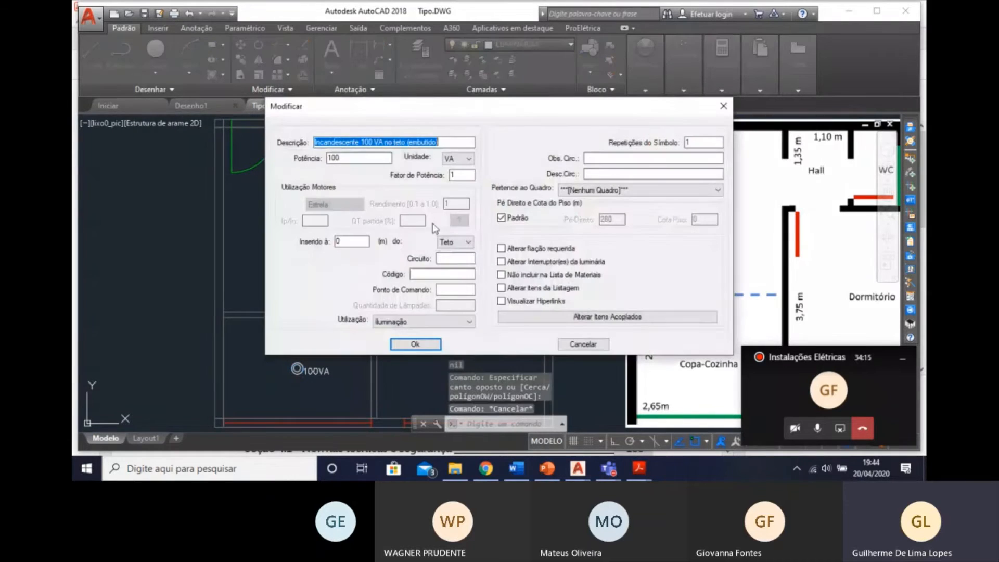
left_click(416, 344)
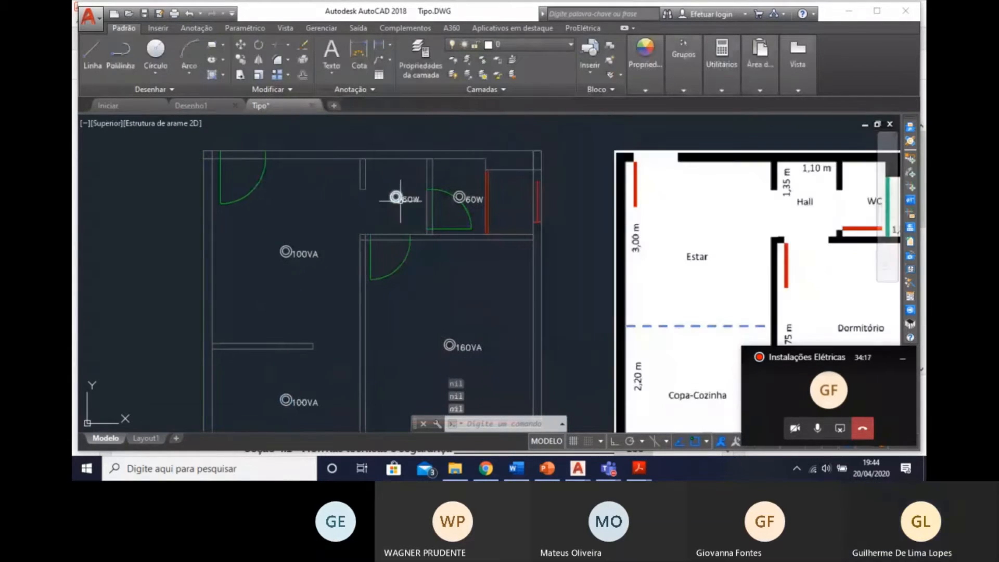
Modify the Hall and WC luminaires together to 100 VA with description "Incandescente 100 VA no teto (embutido)", applying it to all selected entities.
left_click(416, 212)
left_click(397, 187)
left_click(476, 200)
left_click(454, 186)
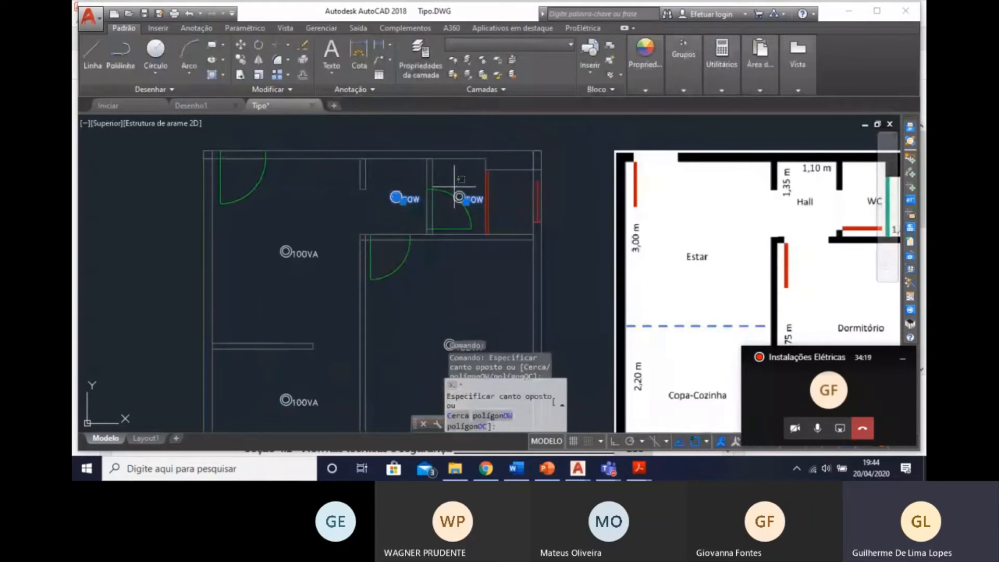
left_click(466, 202)
left_click(454, 196)
left_click(453, 197)
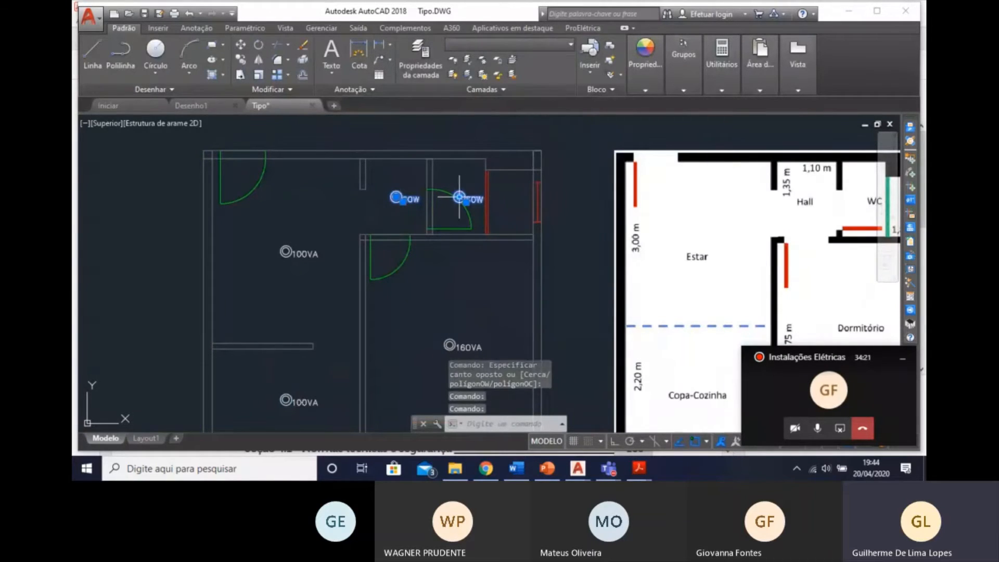
double_click(460, 197)
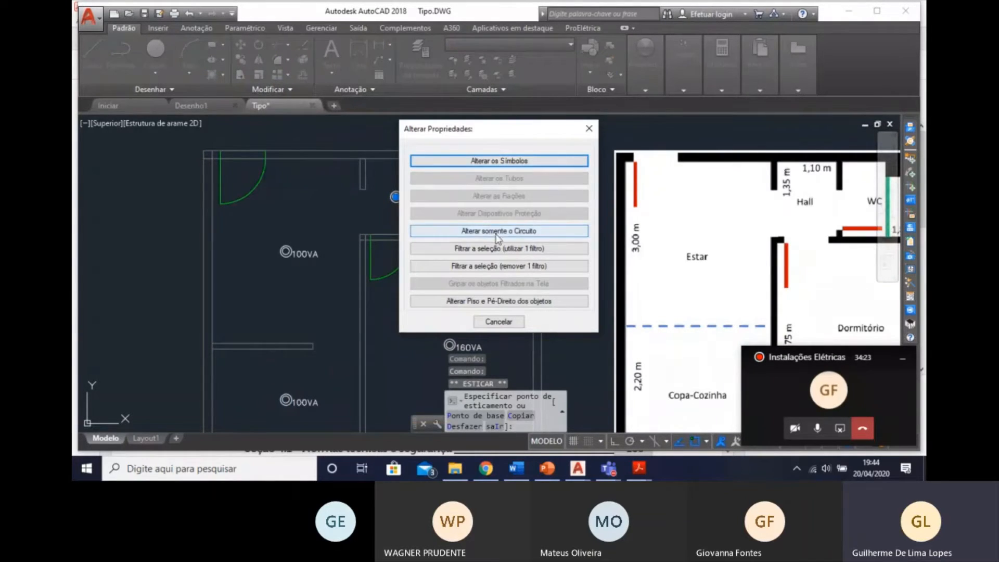
left_click(501, 162)
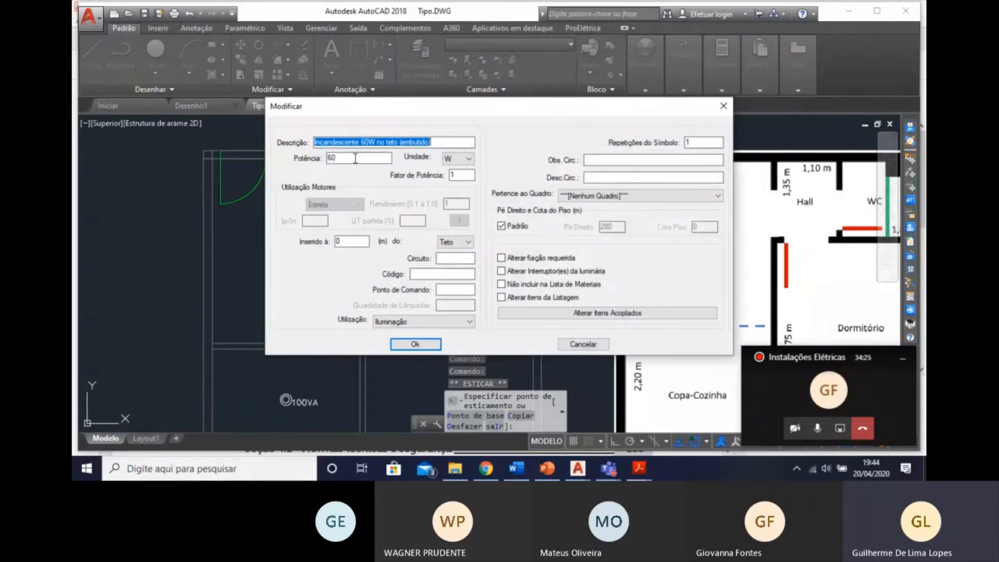
left_click(362, 142)
type("100 VA")
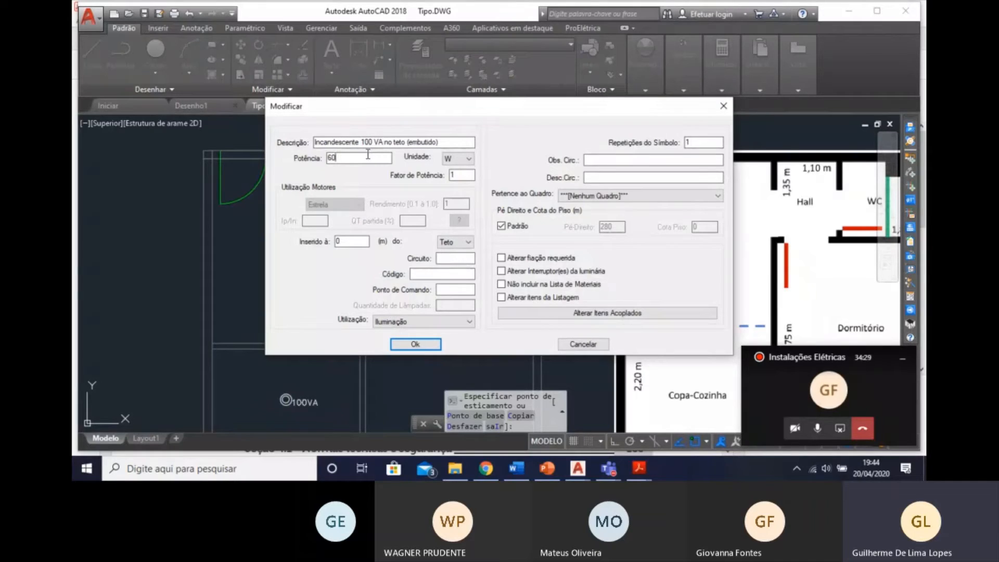
type("100")
left_click(449, 159)
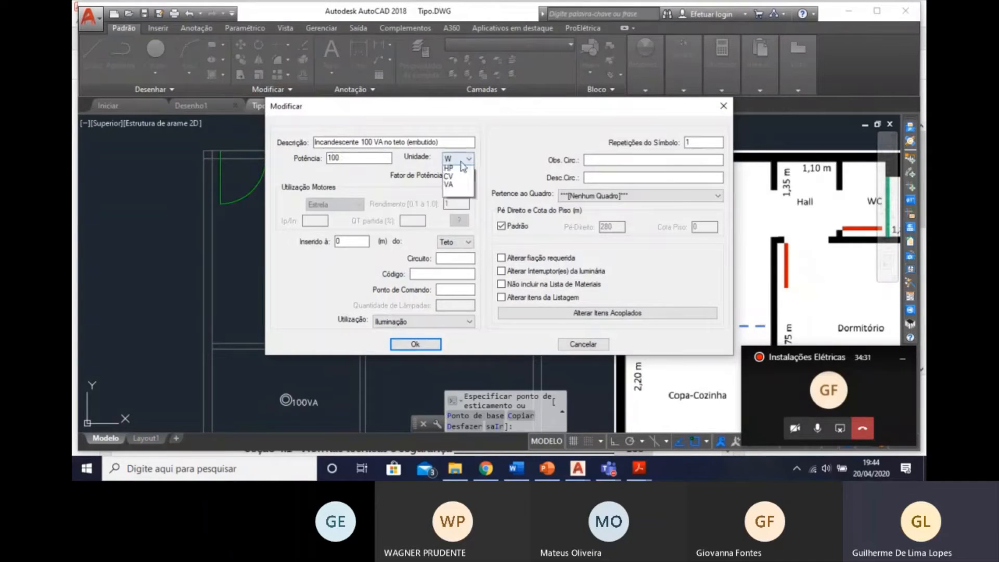
left_click(465, 196)
left_click(415, 344)
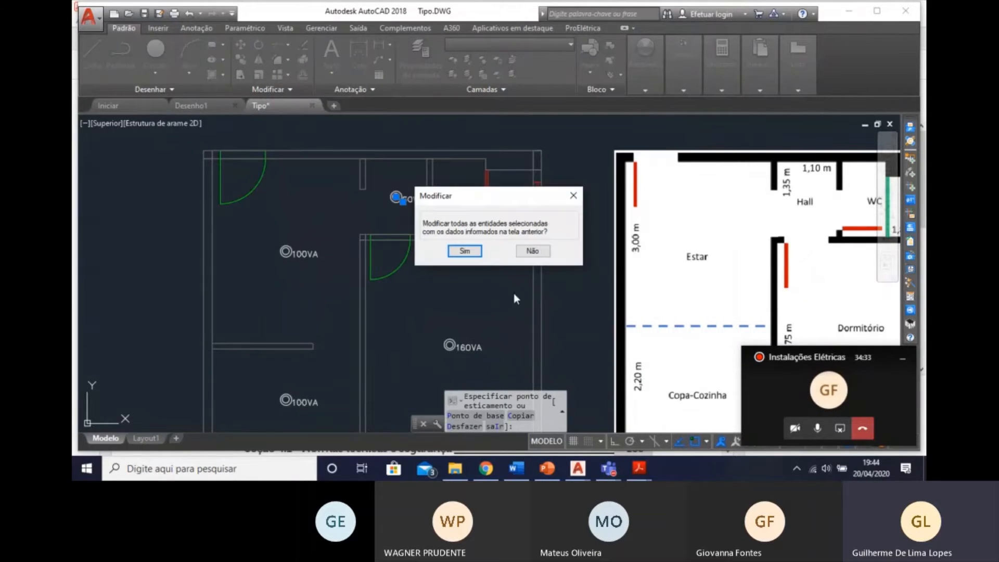
left_click(466, 252)
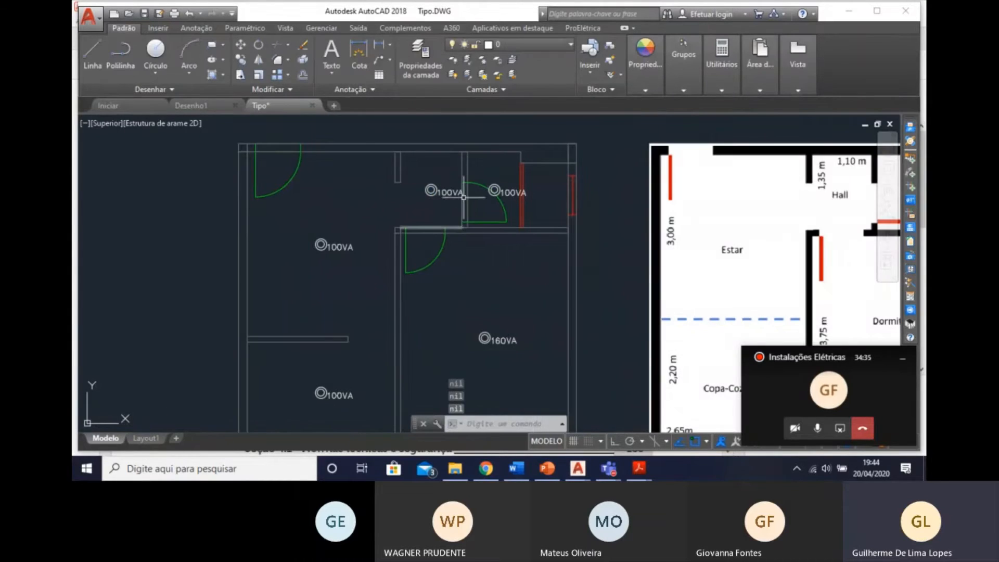
mouse_move(410, 287)
middle_mouse_down()
mouse_move(407, 231)
mouse_move(405, 251)
middle_mouse_up()
key("Escape")
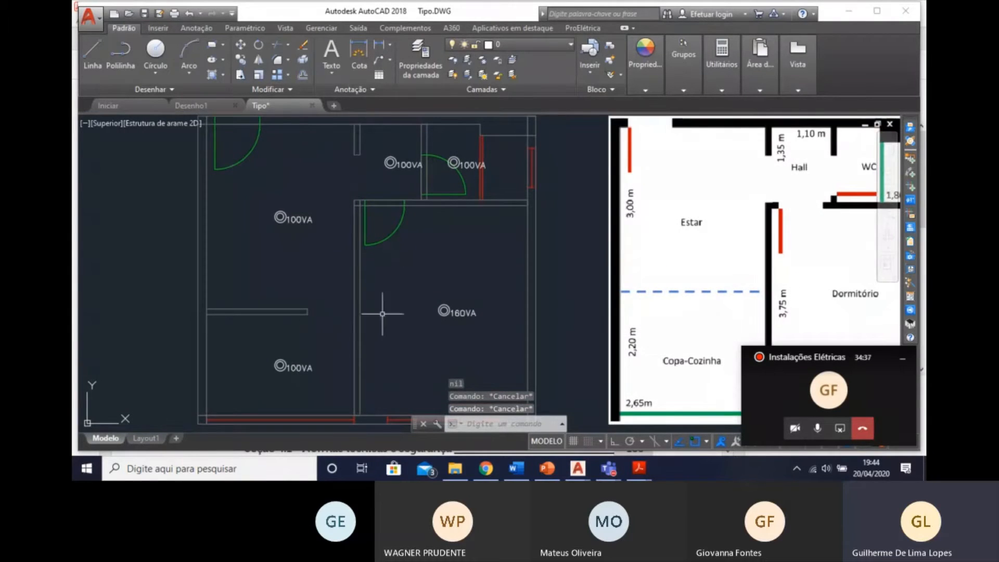
Try to insert an "Incandescente 60W na parede (arandela)" luminaire in the Hall with centring on, rejecting the detected area and picking the perimeter manually.
middle_click_drag(397, 288, 386, 298)
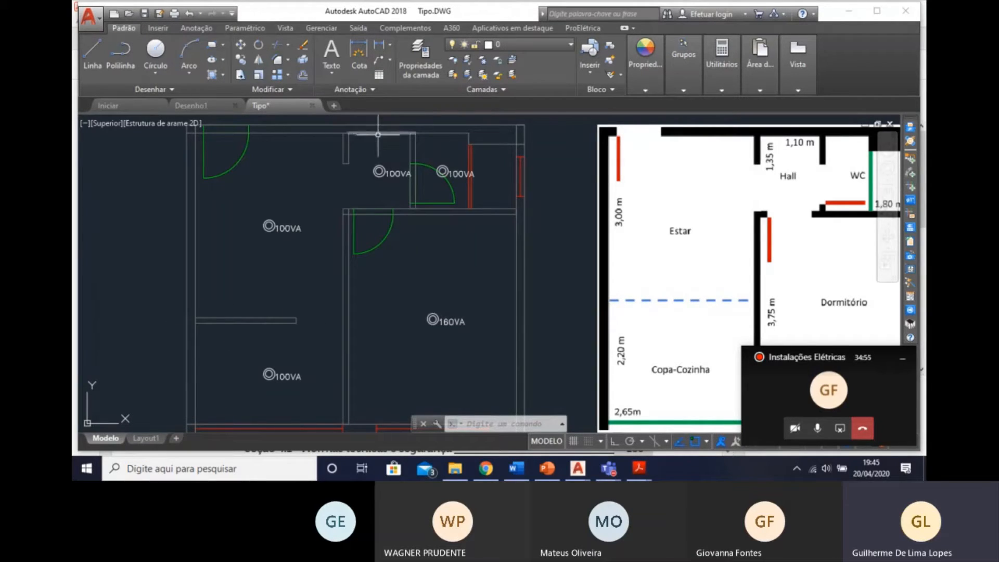
left_click(912, 159)
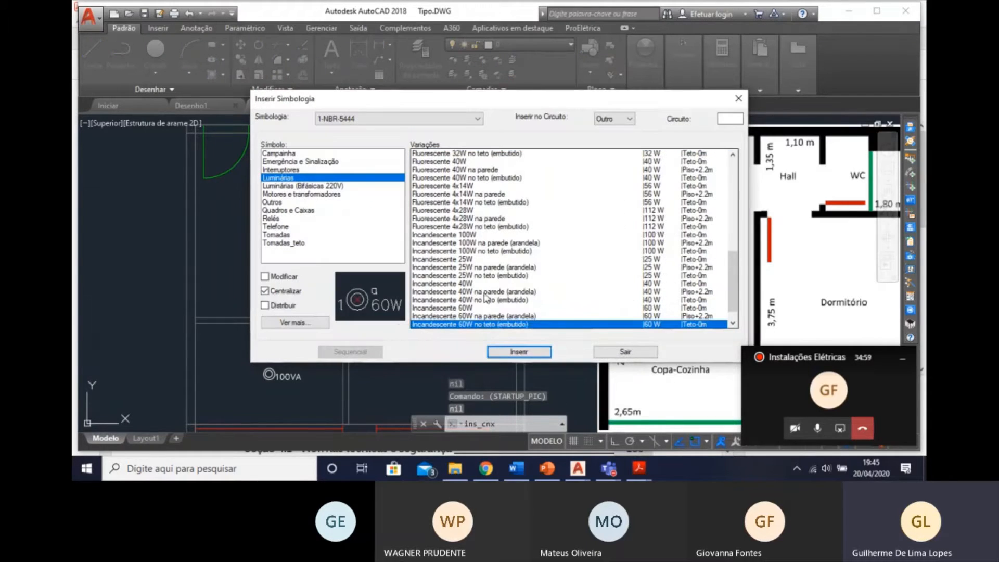
left_click(496, 317)
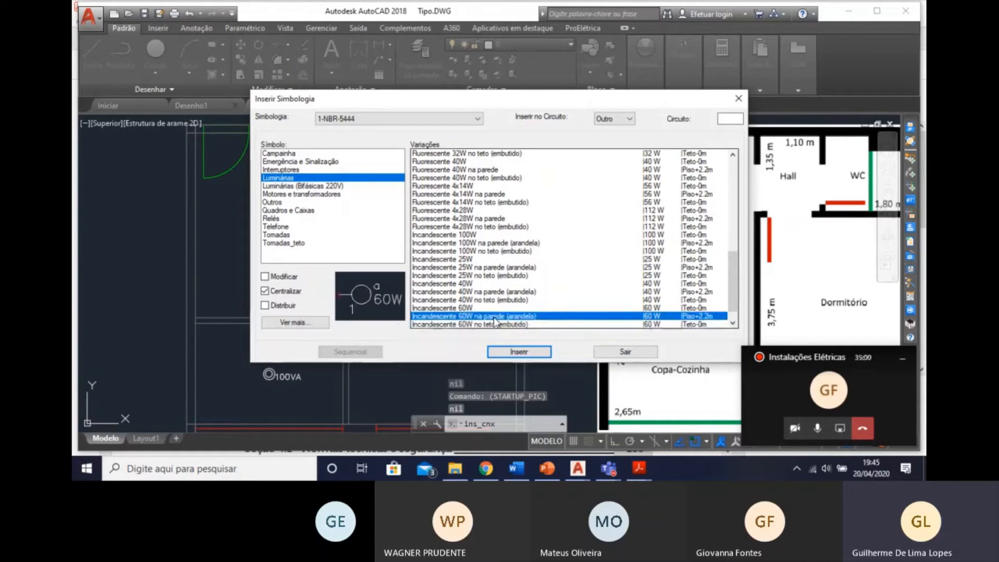
left_click(517, 352)
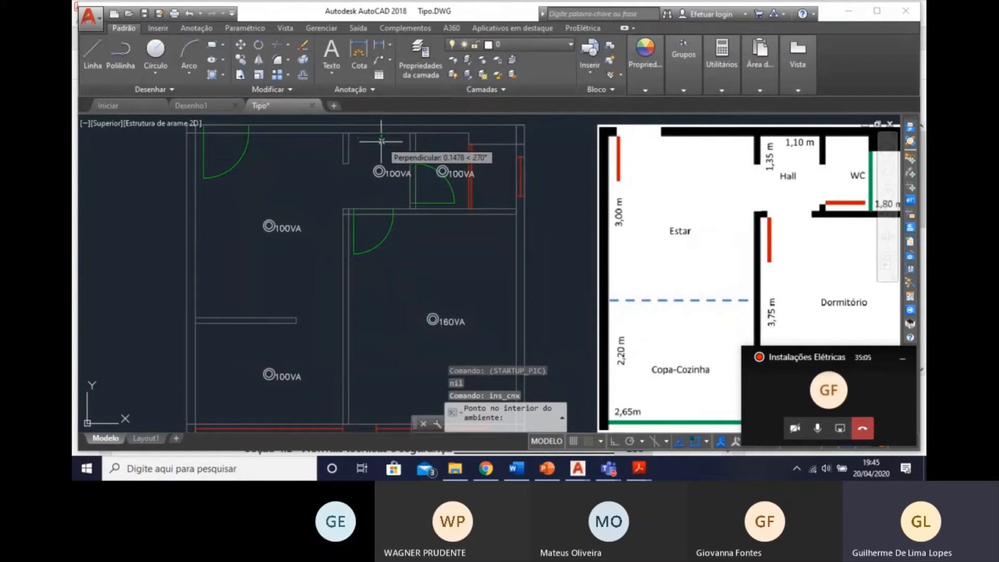
left_click(386, 153)
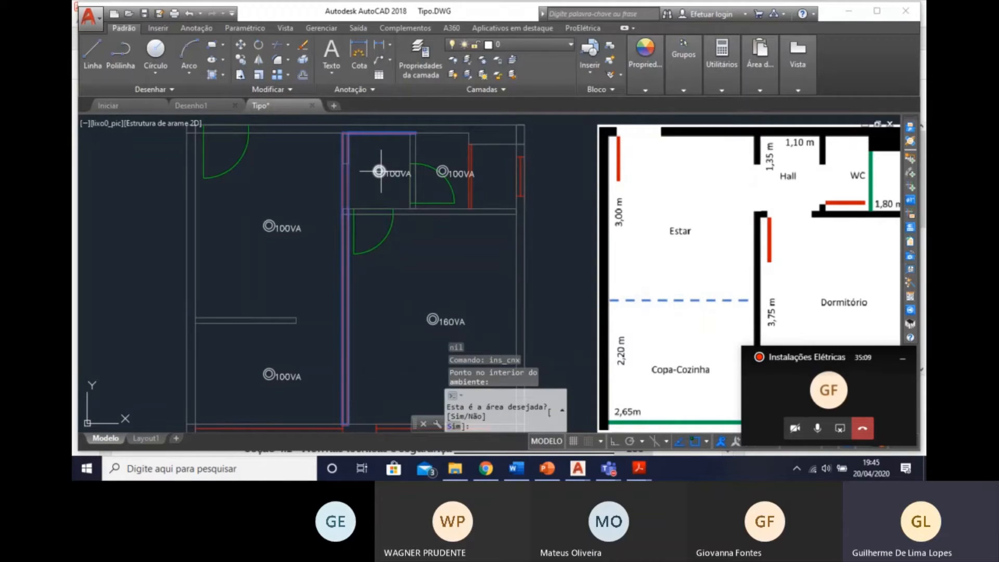
type("n")
key("Return")
left_click(343, 134)
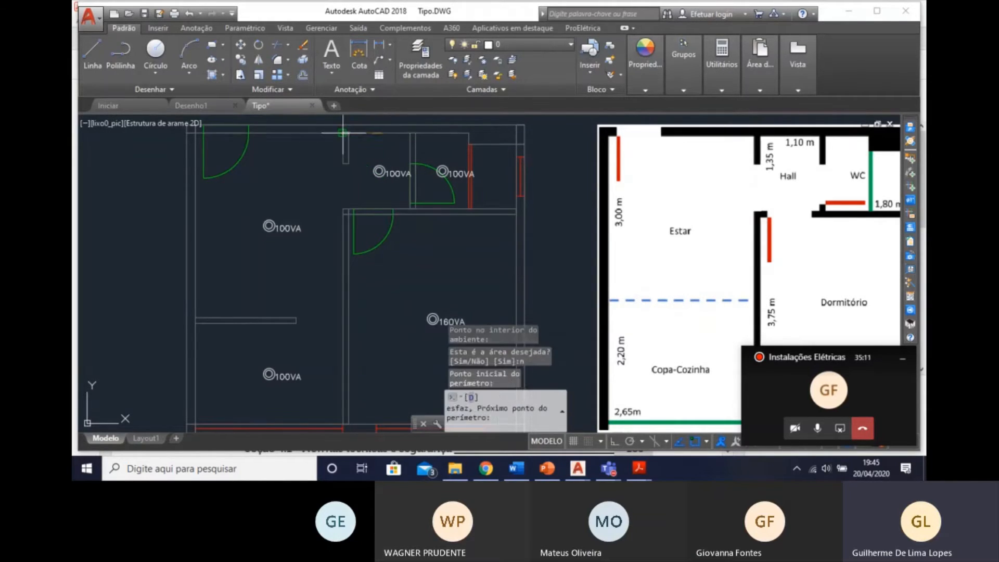
left_click(349, 134)
left_click(349, 163)
key("Return")
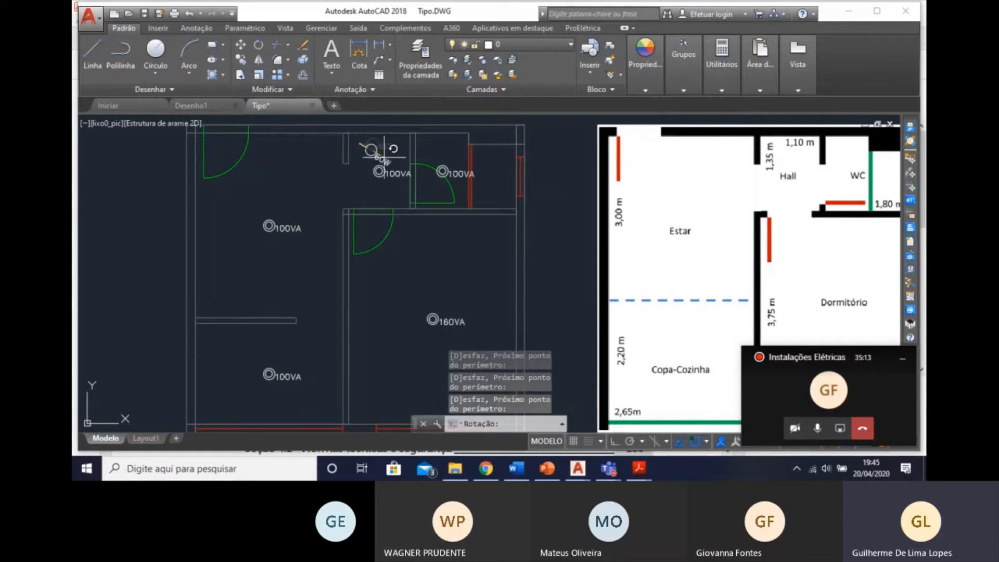
left_click(398, 156)
key("Escape")
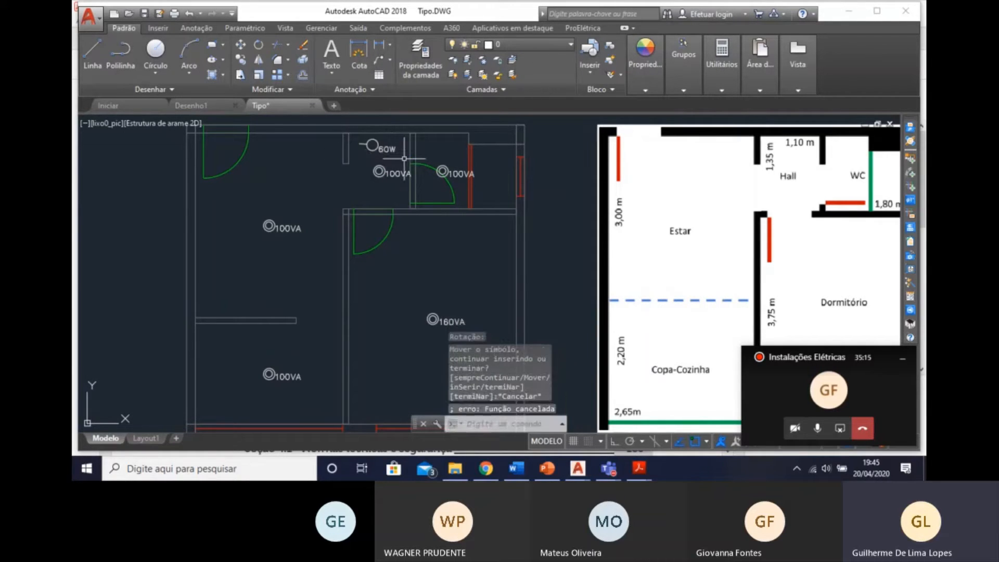
Erase the 60 W wall luminaire just placed in the Hall.
left_click(356, 133)
left_click(419, 156)
key("Delete")
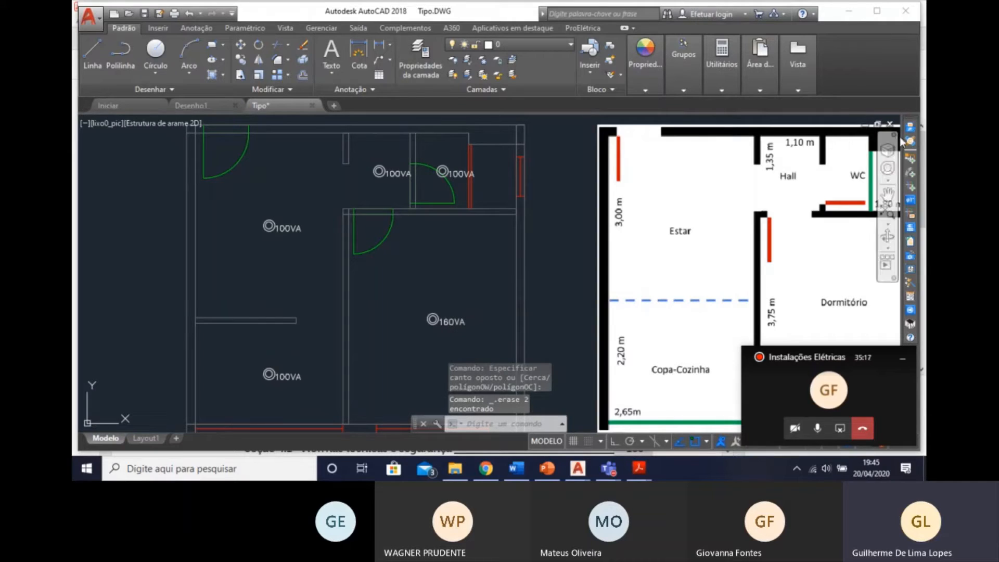
Insert an "Incandescente 60W na parede (arandela)" luminaire with centring off on the Hall's upper wall, in line with the ceiling luminaire.
left_click(910, 158)
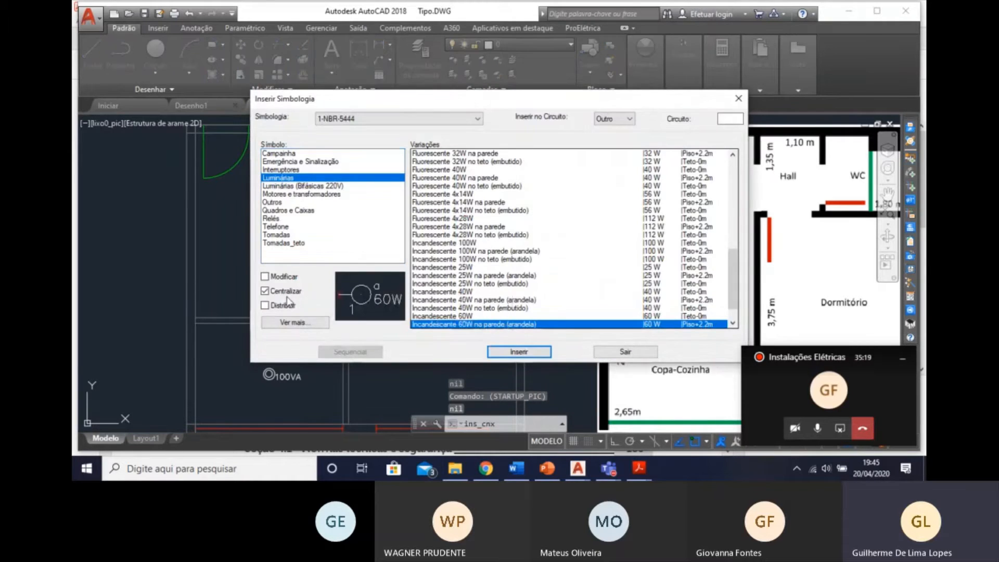
left_click(515, 352)
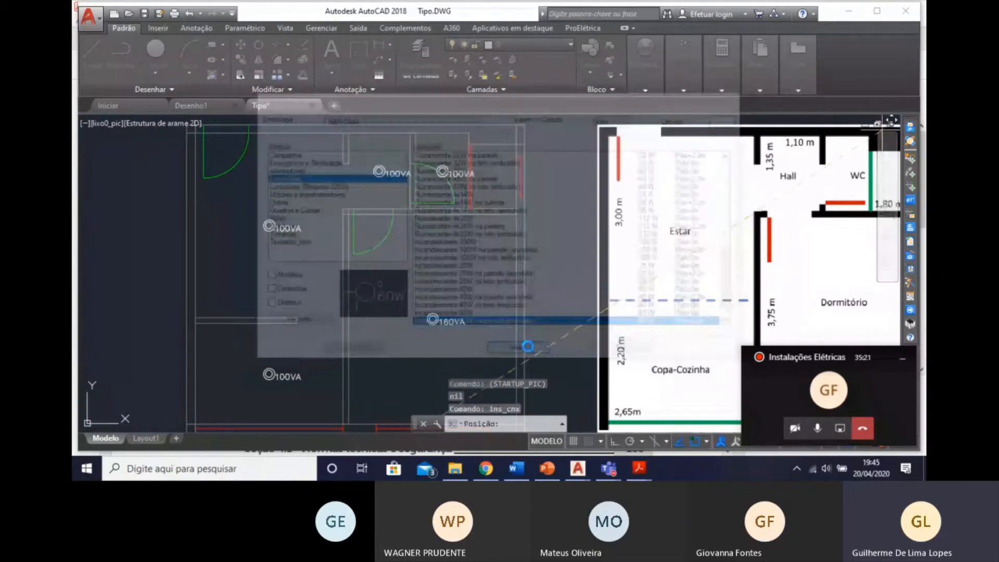
scroll(369, 125, "up", 3)
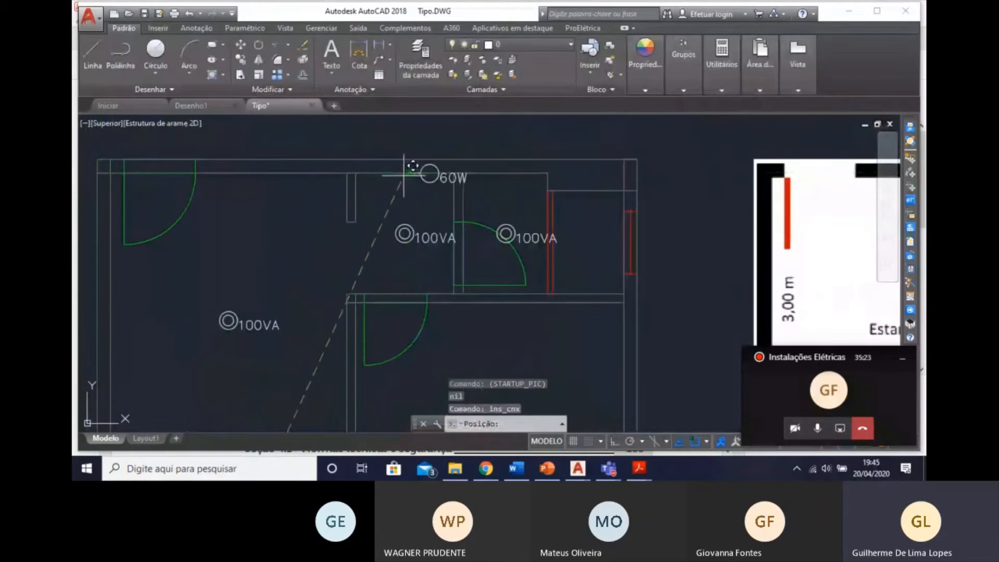
scroll(408, 237, "up", 3)
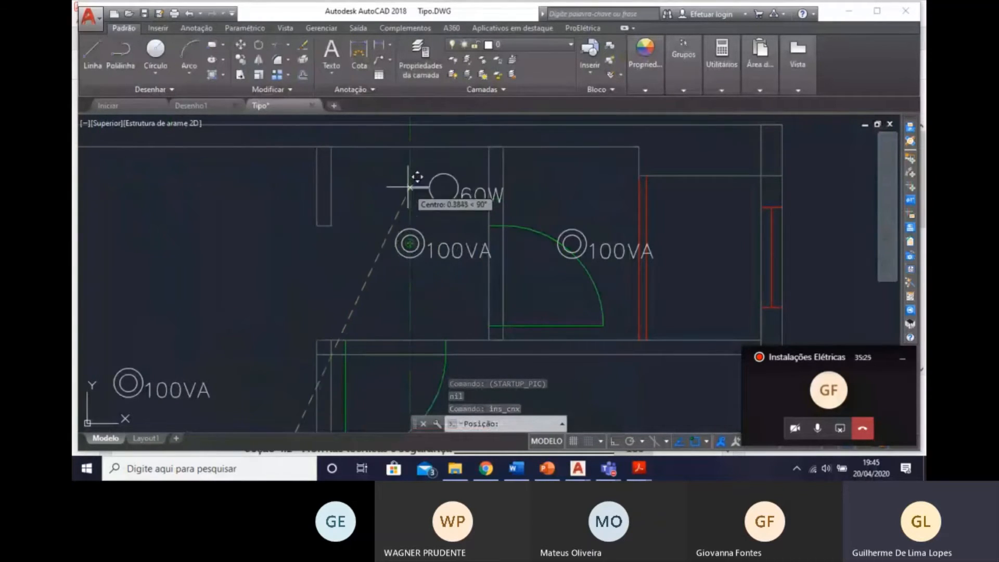
left_click(411, 140)
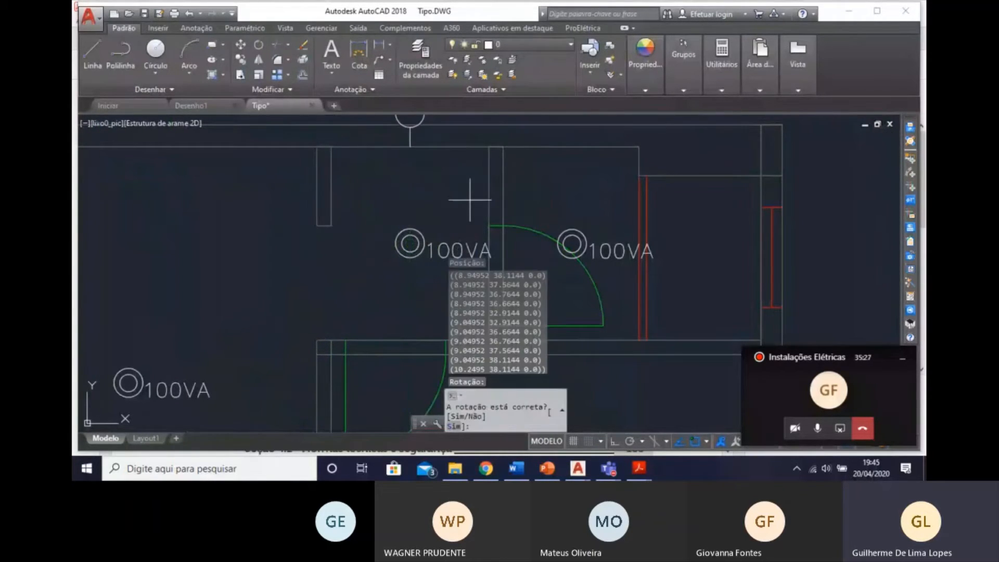
Reject the wall luminaire's proposed rotation so it points into the Hall, accept the new orientation, and end the insertion.
type("n")
key("Return")
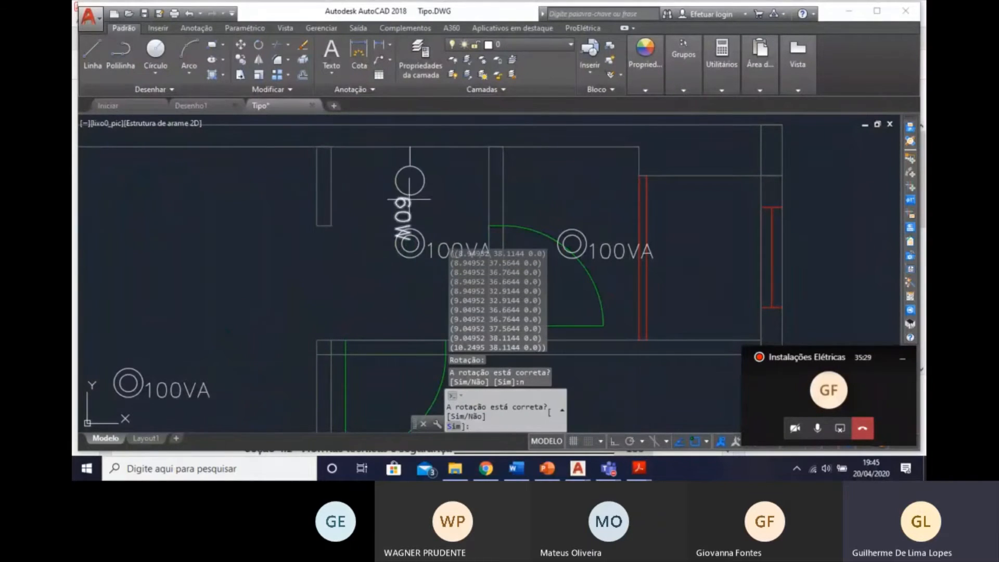
scroll(466, 194, "down", 6)
mouse_move(466, 194)
middle_mouse_down()
mouse_move(431, 187)
mouse_move(490, 169)
middle_mouse_up()
key("Return")
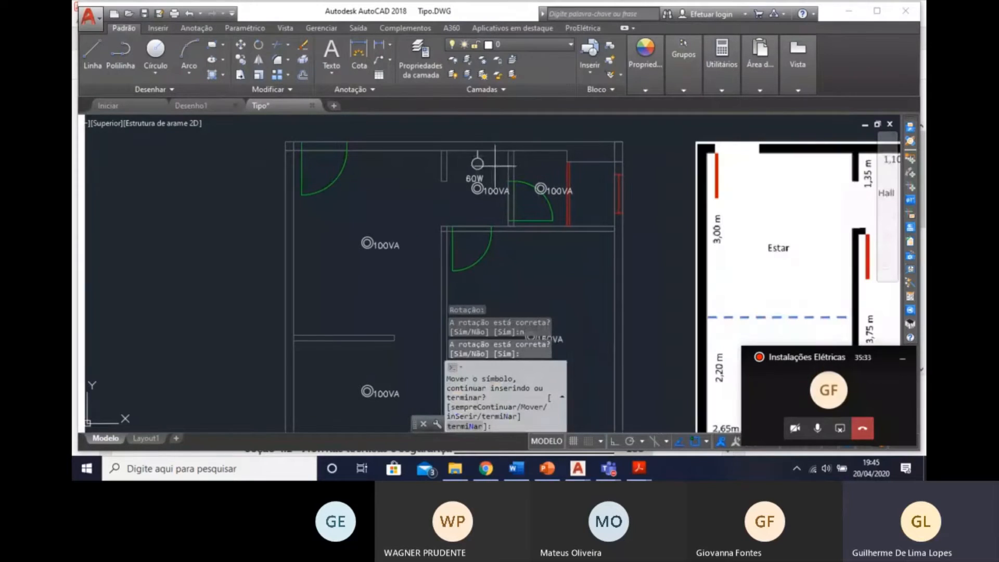
middle_click_drag(514, 262, 514, 252)
mouse_move(474, 171)
middle_mouse_down()
mouse_move(453, 124)
mouse_move(462, 130)
middle_mouse_up()
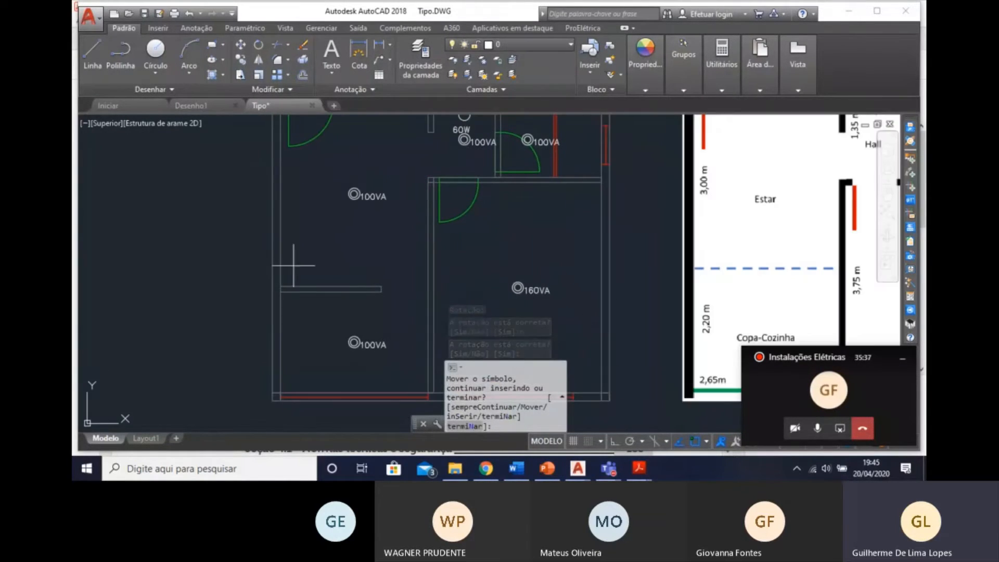
middle_click_drag(292, 323, 317, 324)
scroll(379, 324, "up", 2)
mouse_move(431, 255)
middle_mouse_down()
mouse_move(439, 388)
mouse_move(477, 266)
middle_mouse_up()
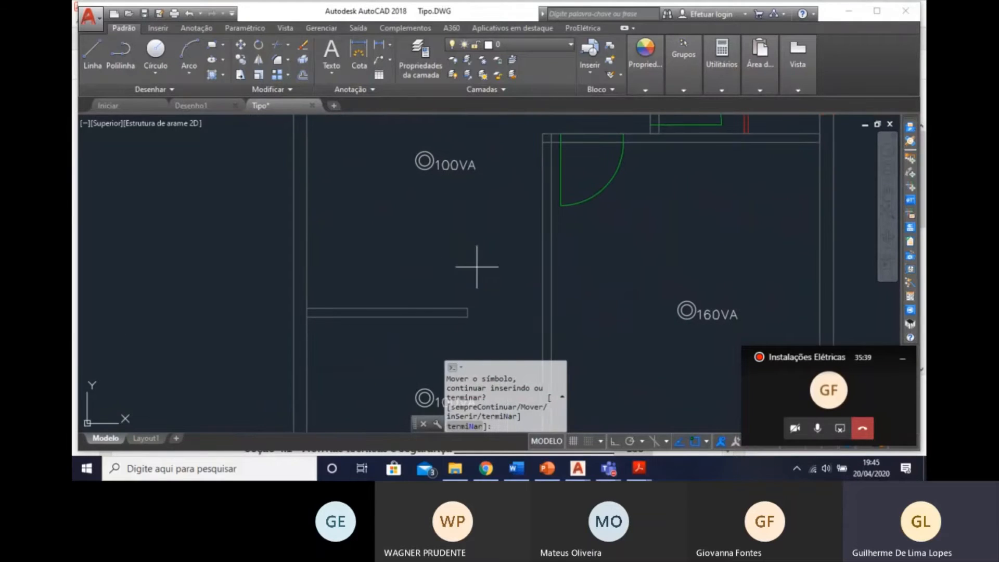
middle_click_drag(717, 230, 703, 318)
middle_click_drag(564, 131, 572, 229)
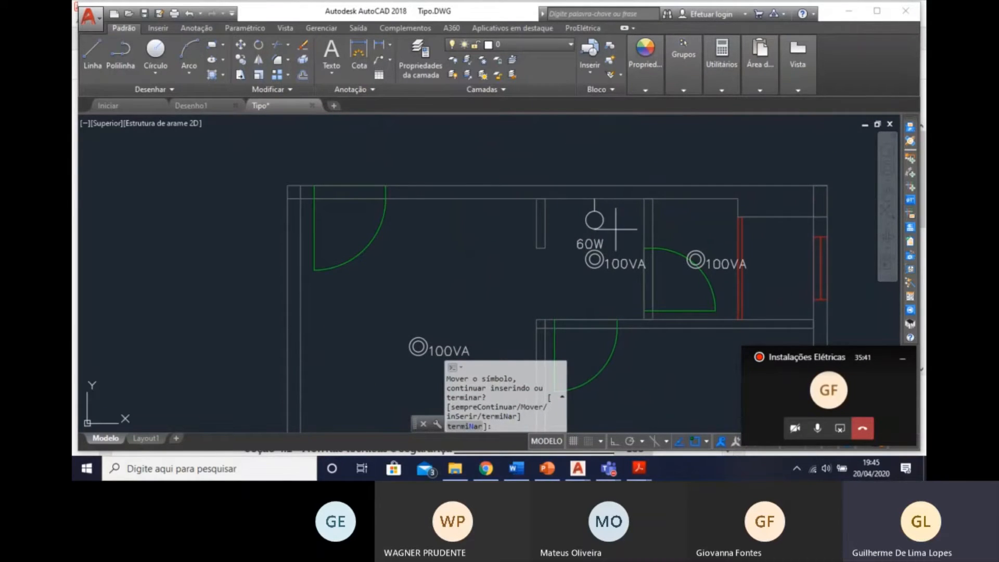
key("Escape")
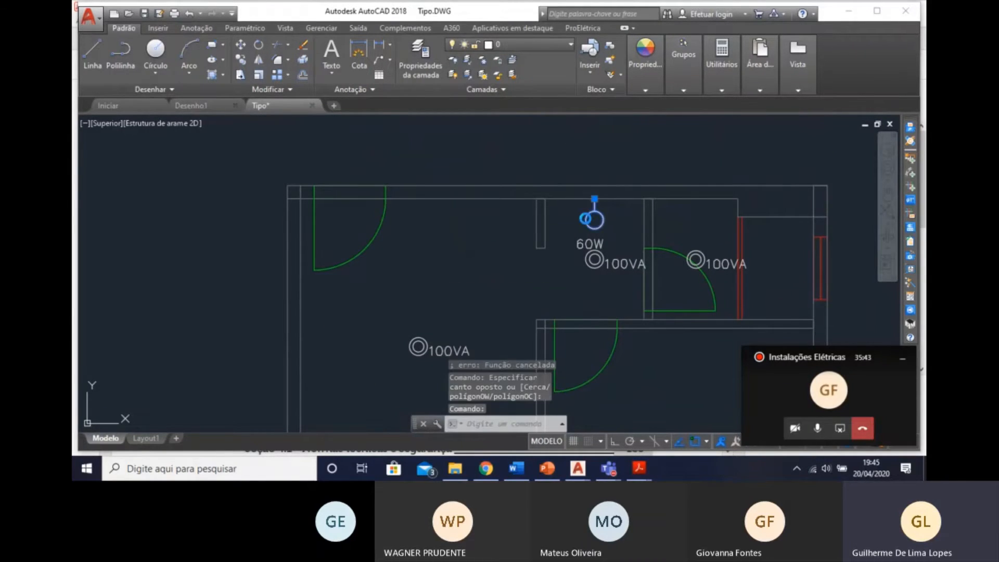
Set the Hall wall luminaire's power to 100 VA and its description to "Incandescente 100 VA na parede (arandela)".
double_click(594, 220)
left_click_drag(362, 140, 375, 141)
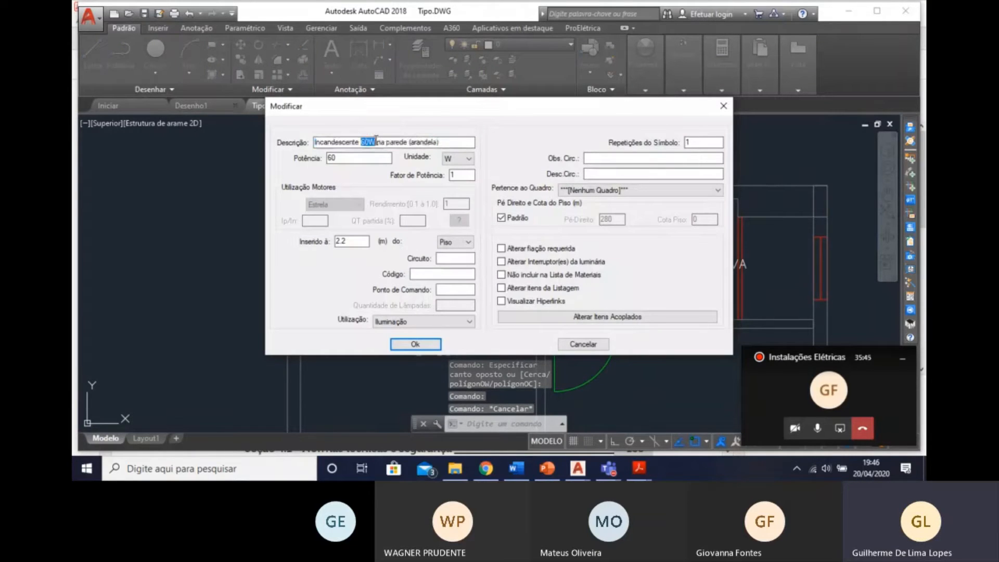
type("100 VA")
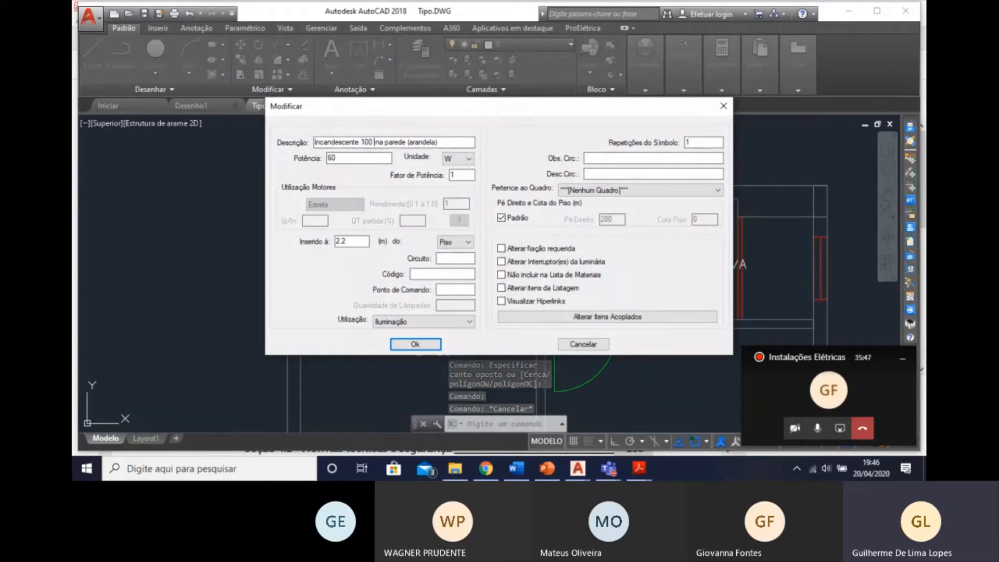
key("Tab")
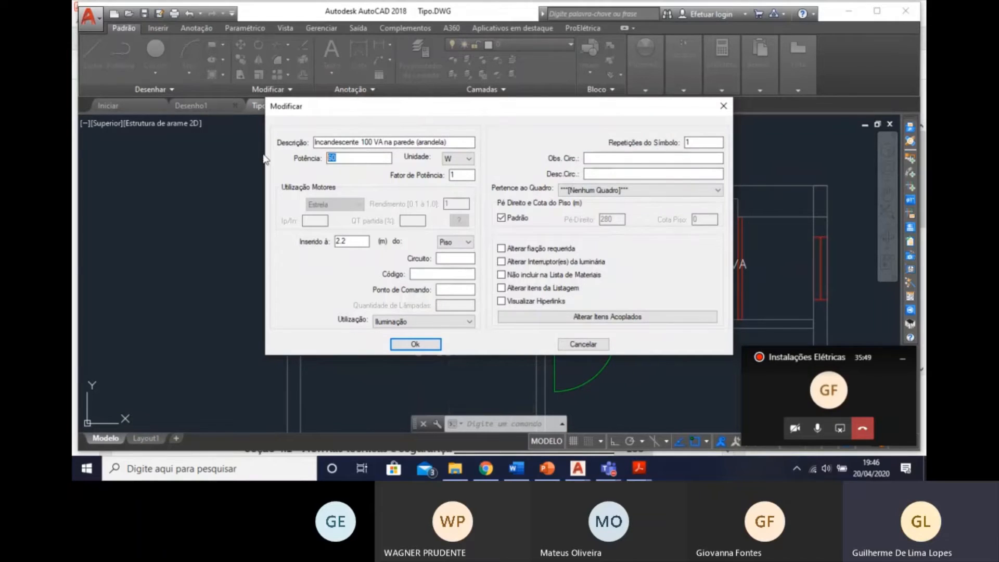
left_click(467, 161)
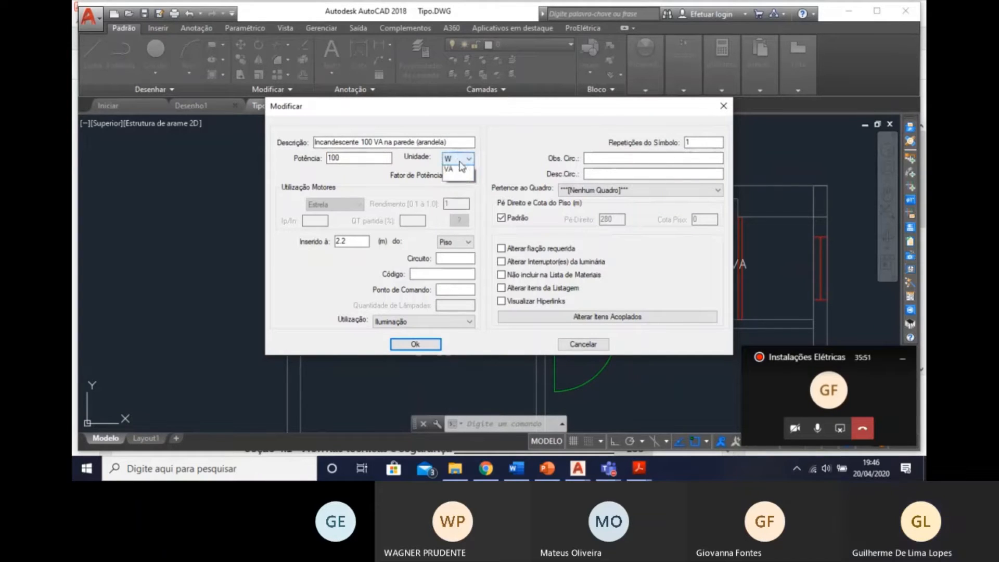
left_click(457, 206)
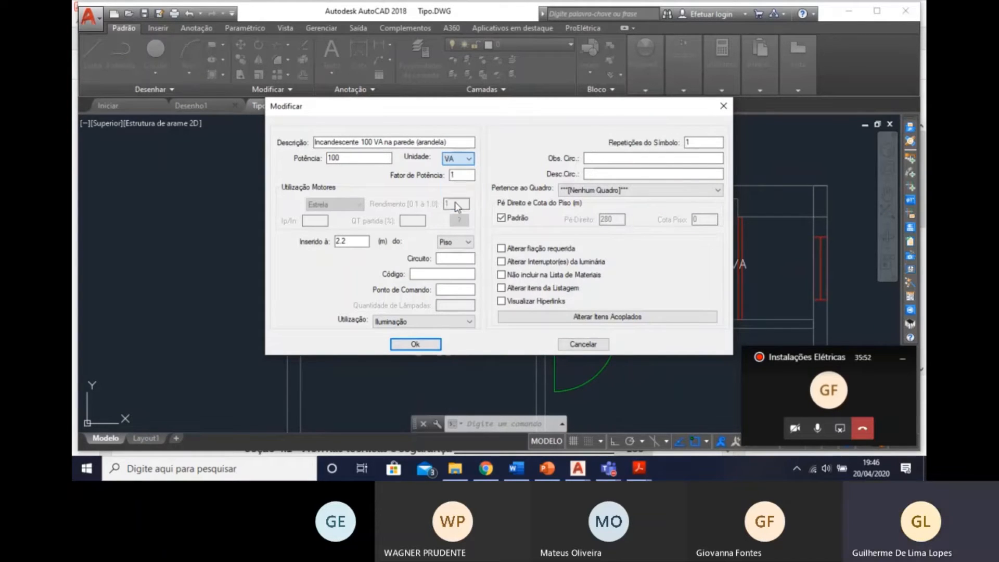
left_click(430, 347)
mouse_move(447, 320)
middle_mouse_down()
mouse_move(506, 245)
mouse_move(502, 236)
middle_mouse_up()
middle_click_drag(502, 307, 481, 200)
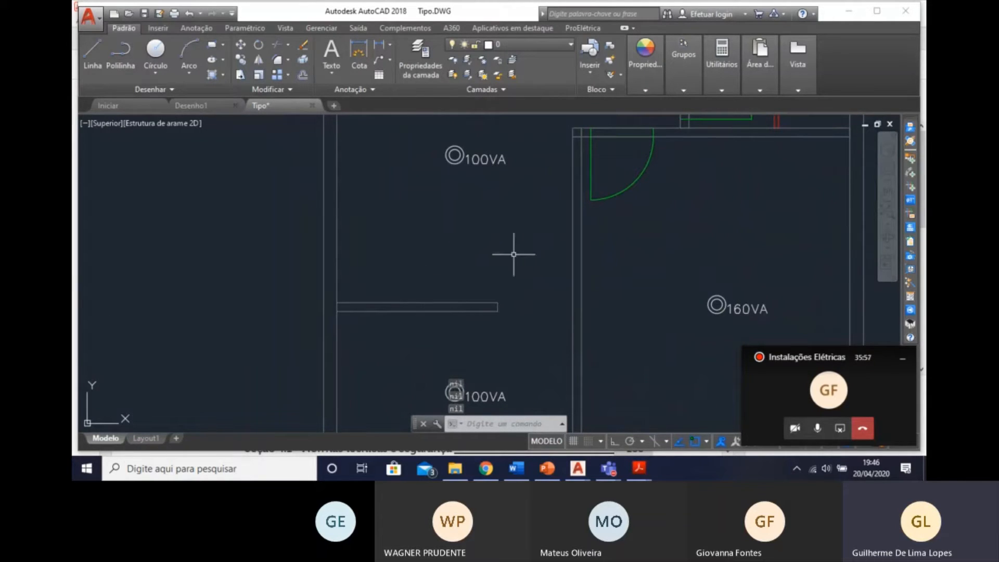
mouse_move(528, 282)
middle_mouse_down()
mouse_move(384, 258)
mouse_move(427, 268)
middle_mouse_up()
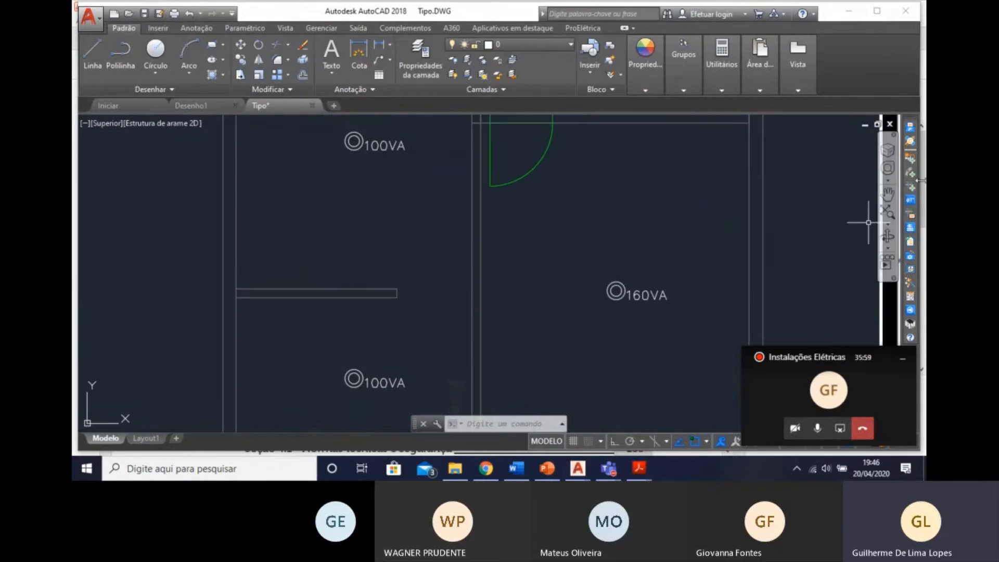
left_click(93, 52)
scroll(231, 311, "up", 2)
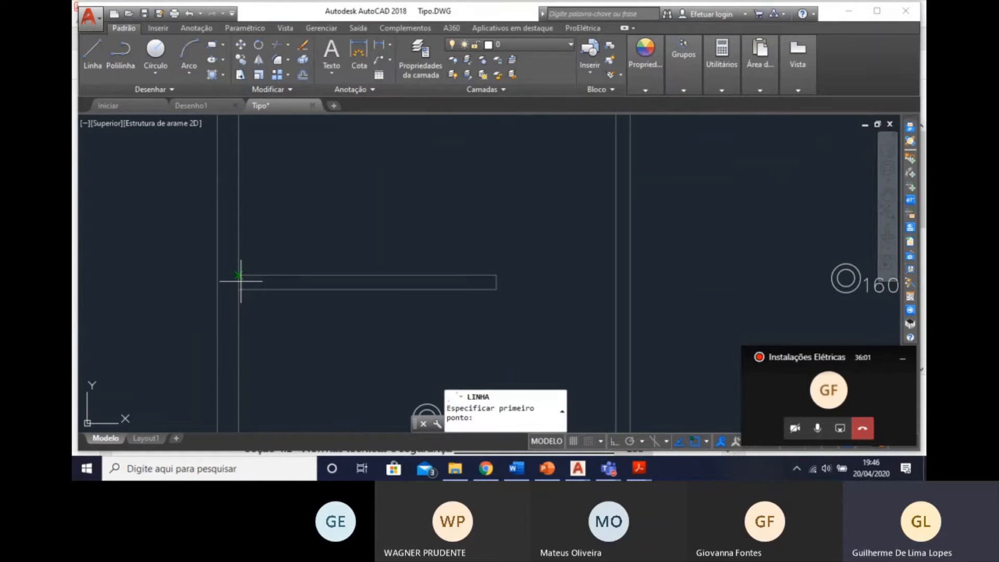
scroll(238, 275, "up", 2)
left_click(237, 285)
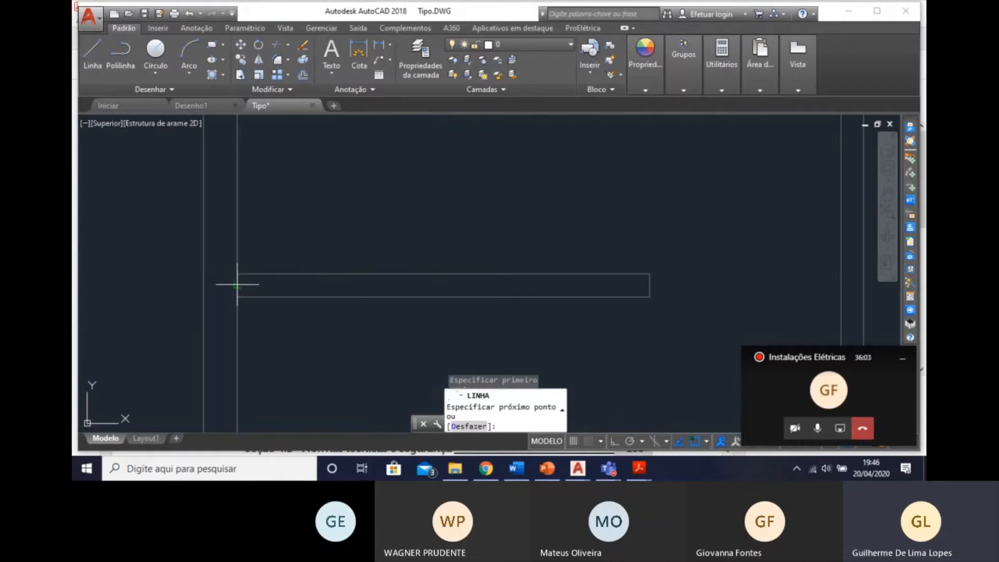
key("Escape")
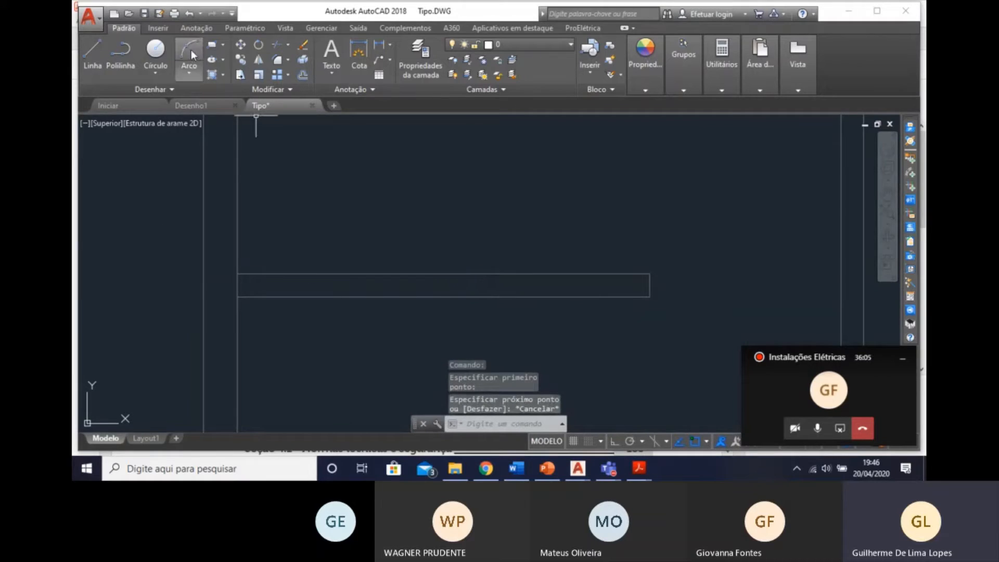
Draw a line along the middle of the half wall between Estar and Copa-Cozinha, joining the midpoints of its two ends.
left_click(92, 48)
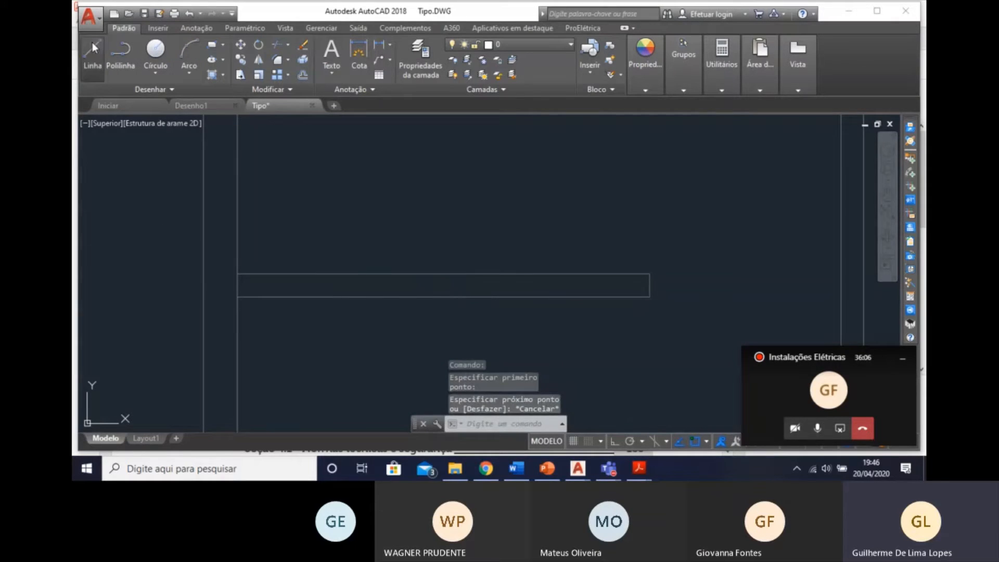
left_click(649, 285)
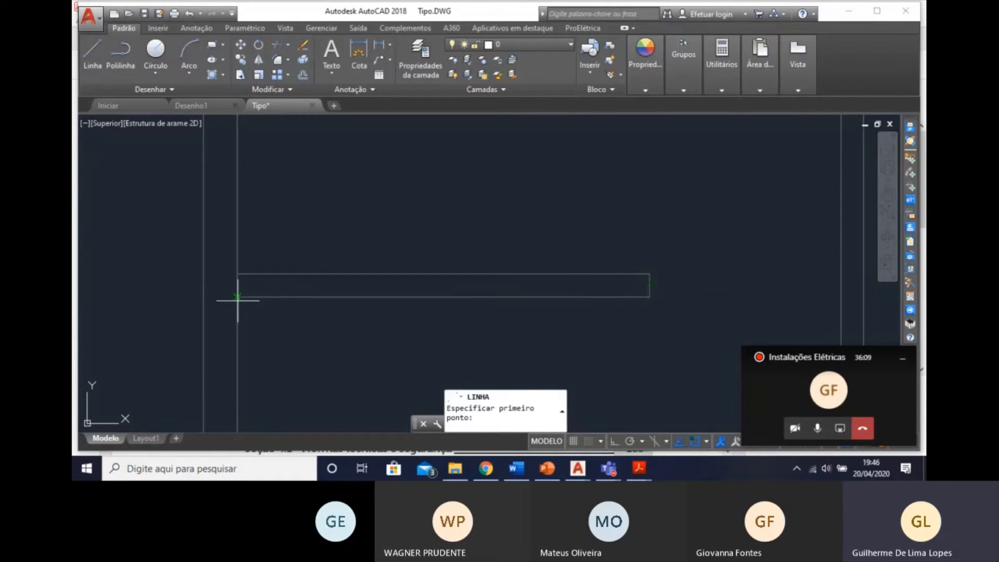
left_click(237, 284)
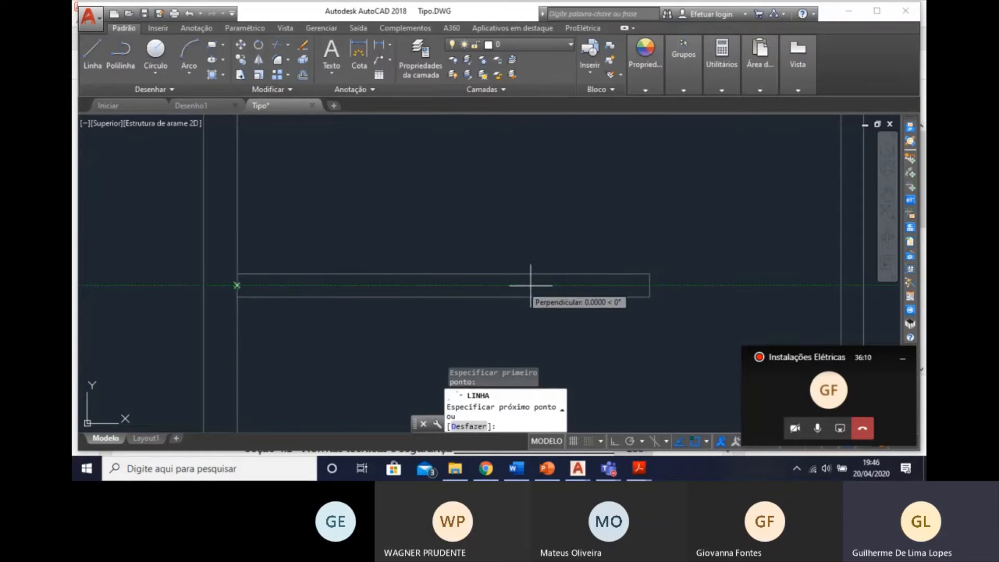
left_click(649, 285)
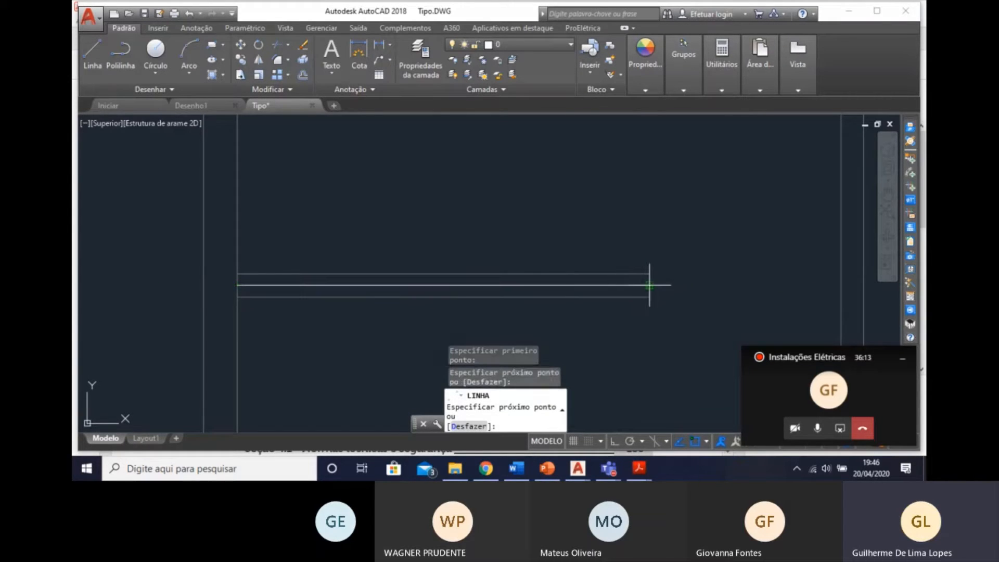
key("Return")
scroll(658, 285, "down", 3)
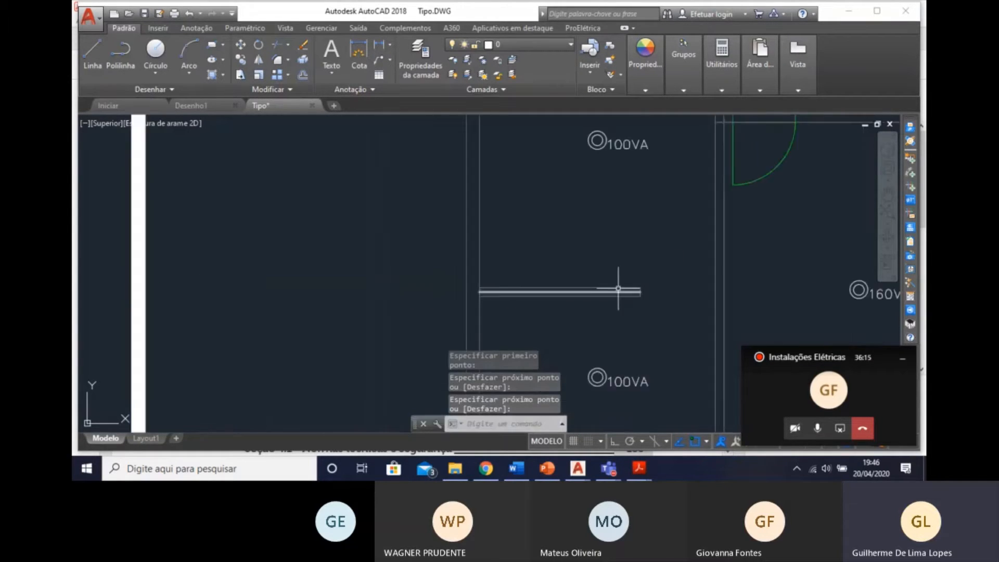
middle_click_drag(680, 286, 418, 270)
middle_click_drag(352, 223, 359, 235)
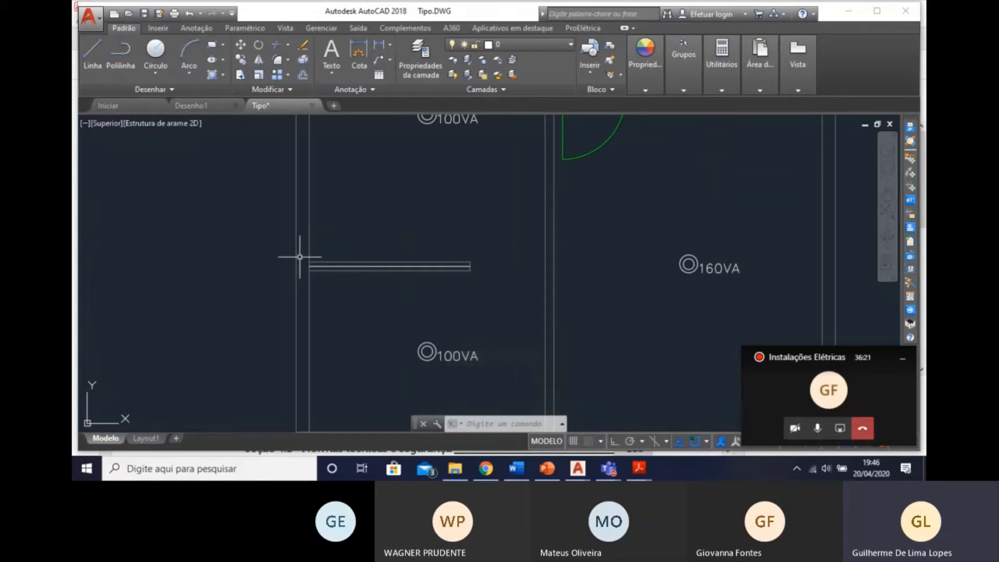
Shorten the line along the middle of the half wall at both ends so it stops short of the wall's ends.
scroll(309, 263, "up", 2)
left_click(317, 257)
left_click(318, 261)
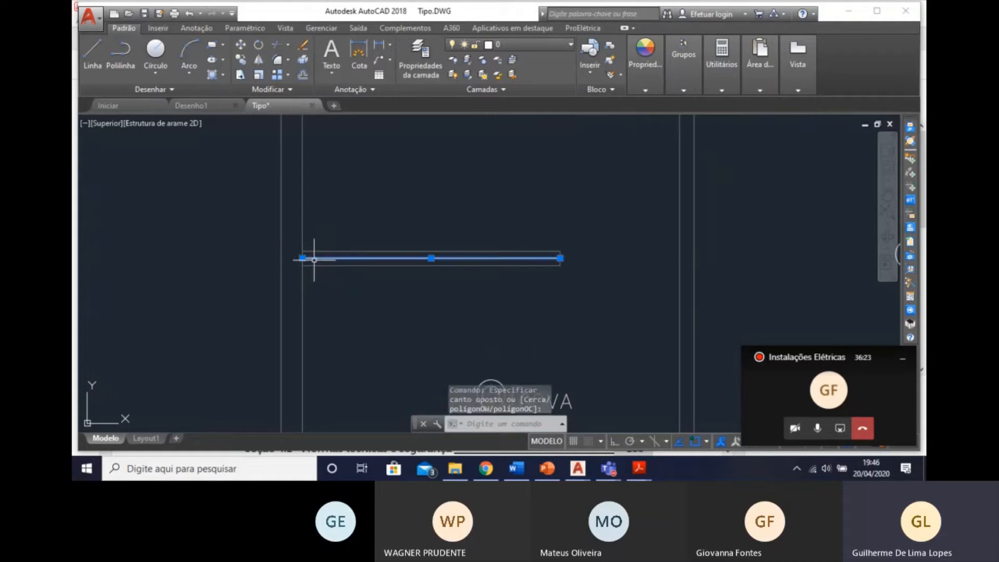
left_click(303, 258)
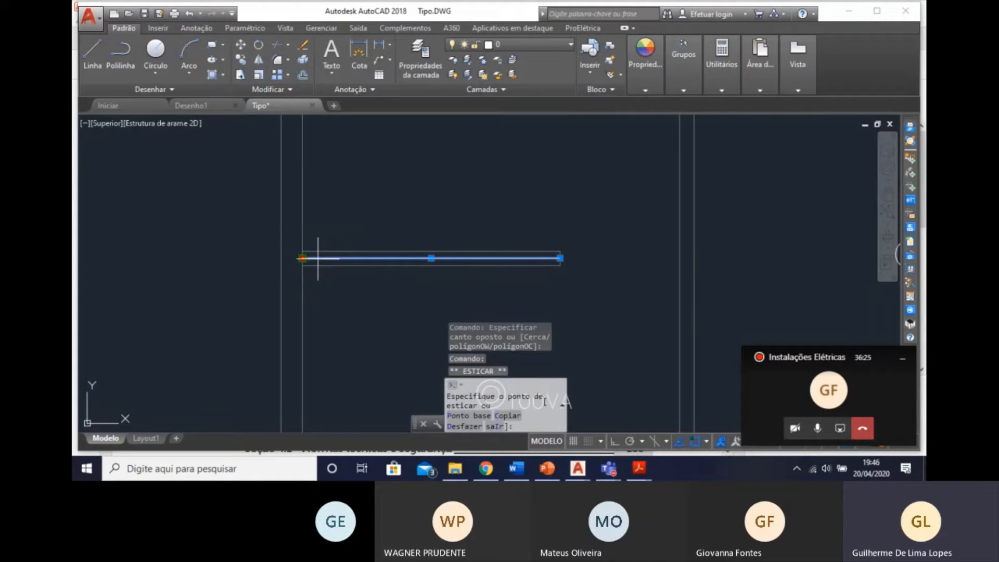
key("Escape")
scroll(311, 256, "up", 2)
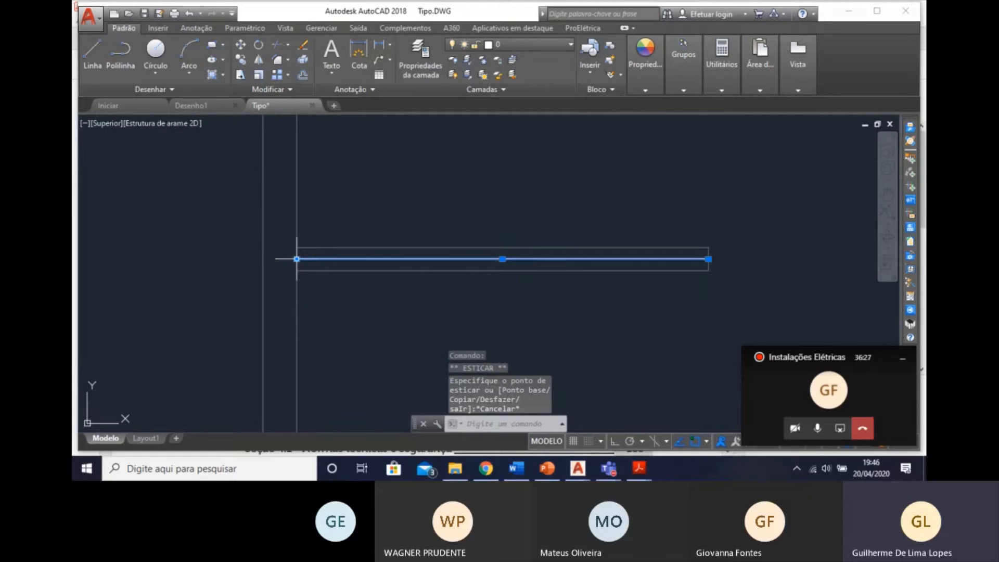
left_click(297, 259)
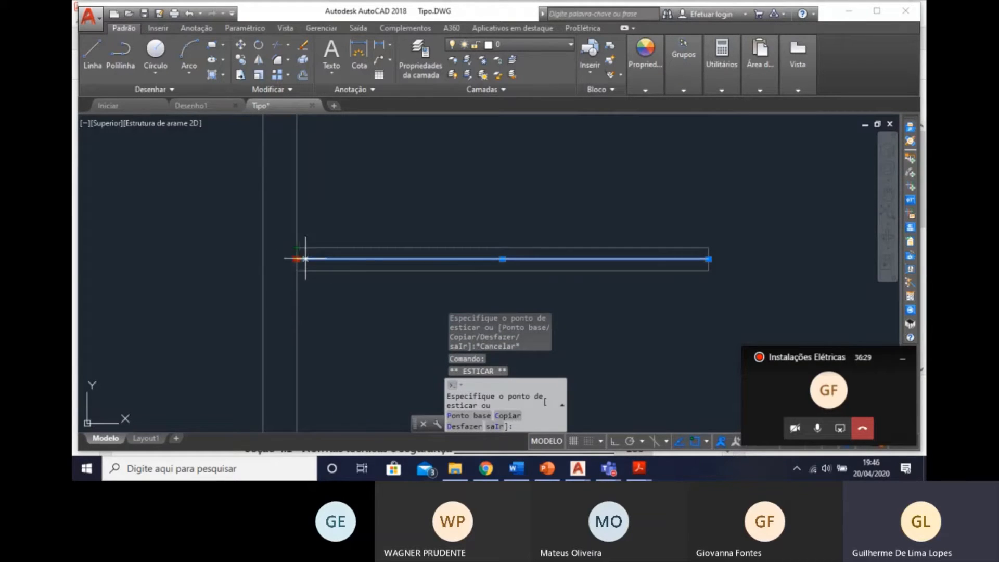
left_click(363, 258)
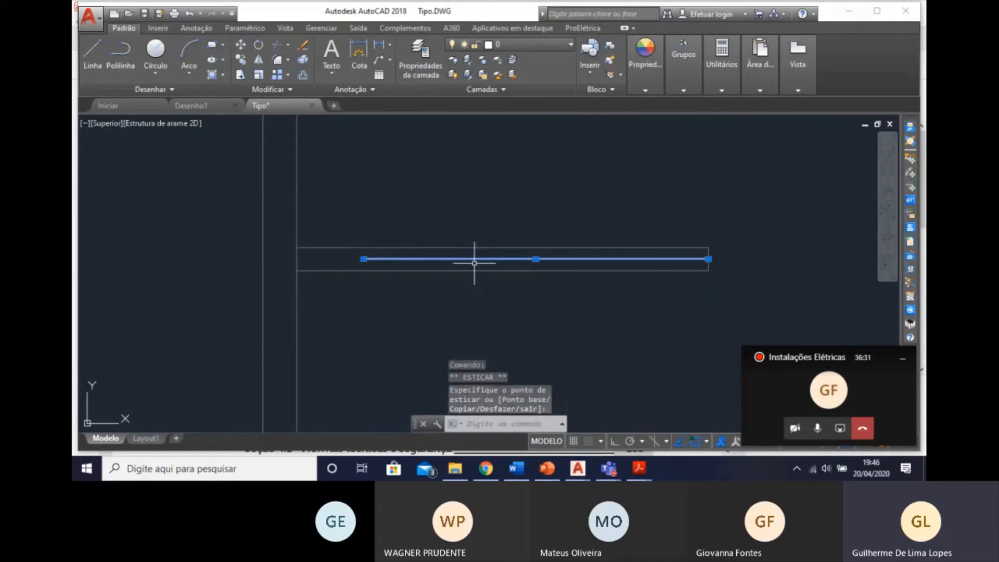
left_click(708, 259)
left_click(653, 255)
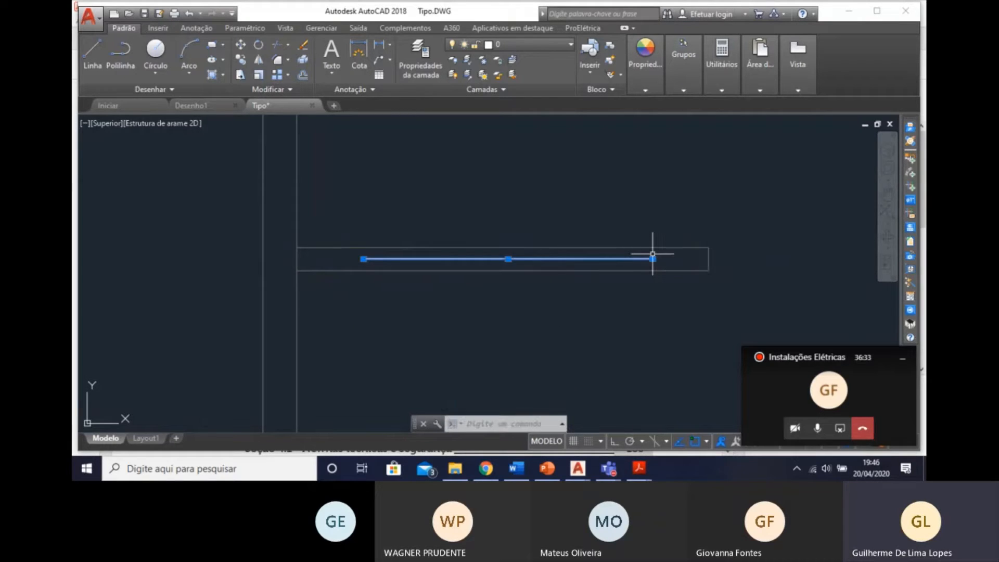
key("Escape")
scroll(653, 260, "down", 2)
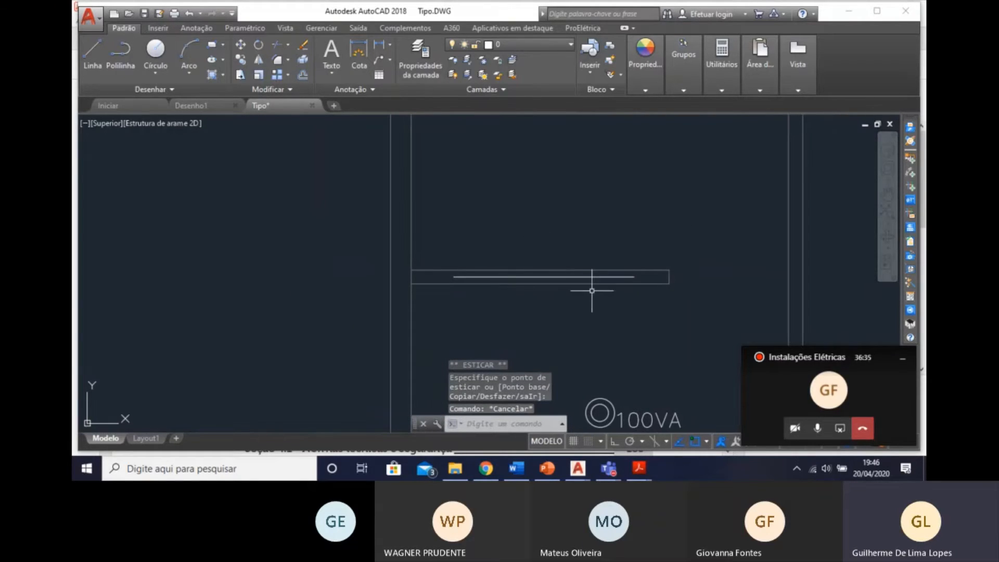
Shorten the half wall's centre line slightly more at its free end to match the gap at the outer wall.
scroll(621, 273, "up", 2)
left_click(639, 283)
left_click(635, 277)
left_click(643, 279)
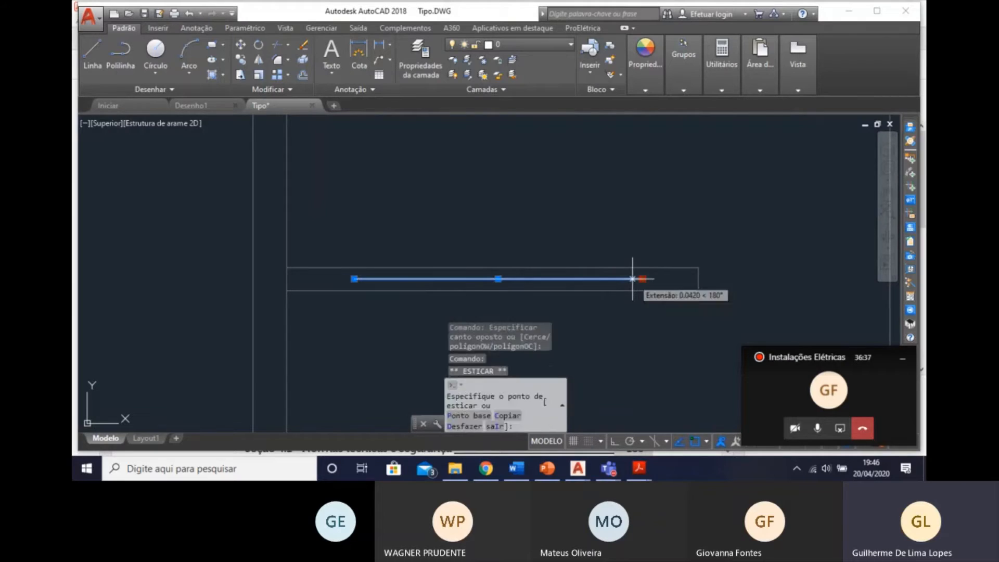
scroll(656, 294, "down", 3)
key("Escape")
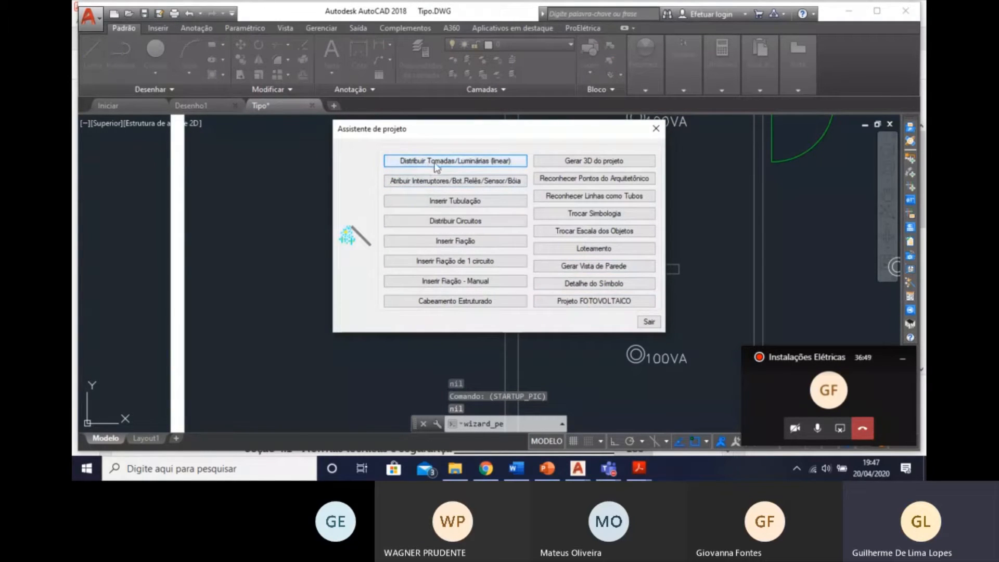
Start distributing luminaires along a path with the "Incandescente 60W no teto (embutido)" symbol.
left_click(436, 166)
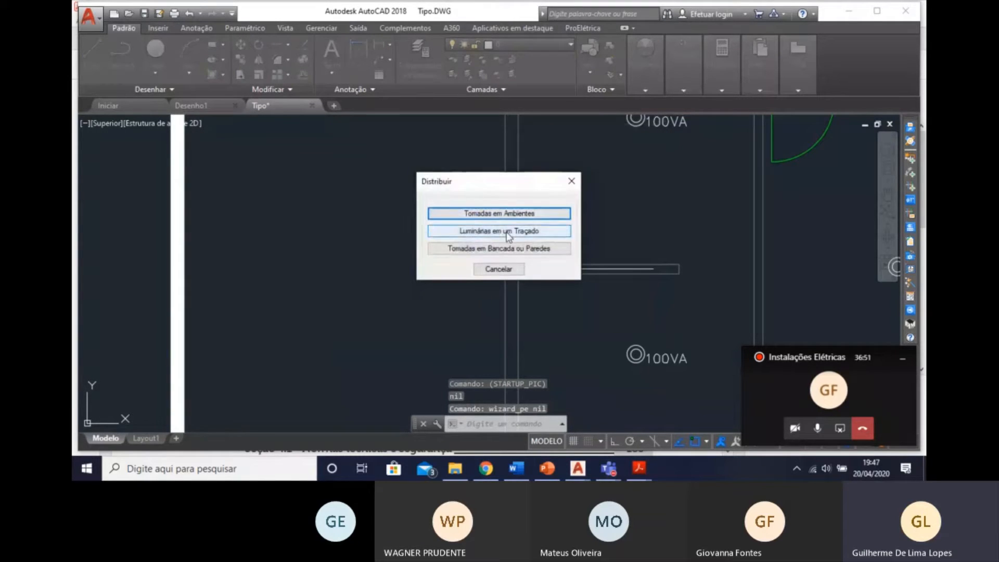
left_click(508, 233)
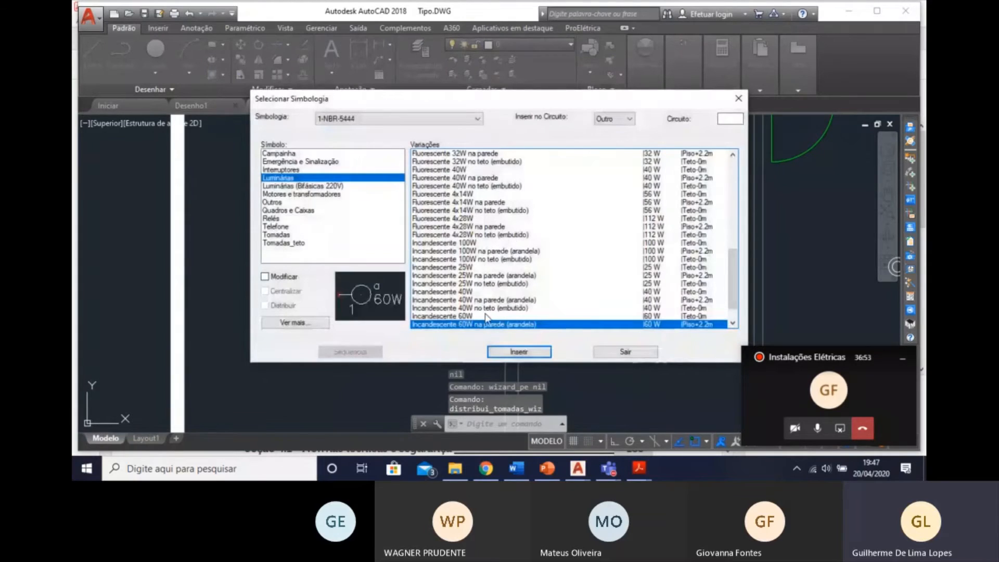
scroll(518, 324, "down", 1)
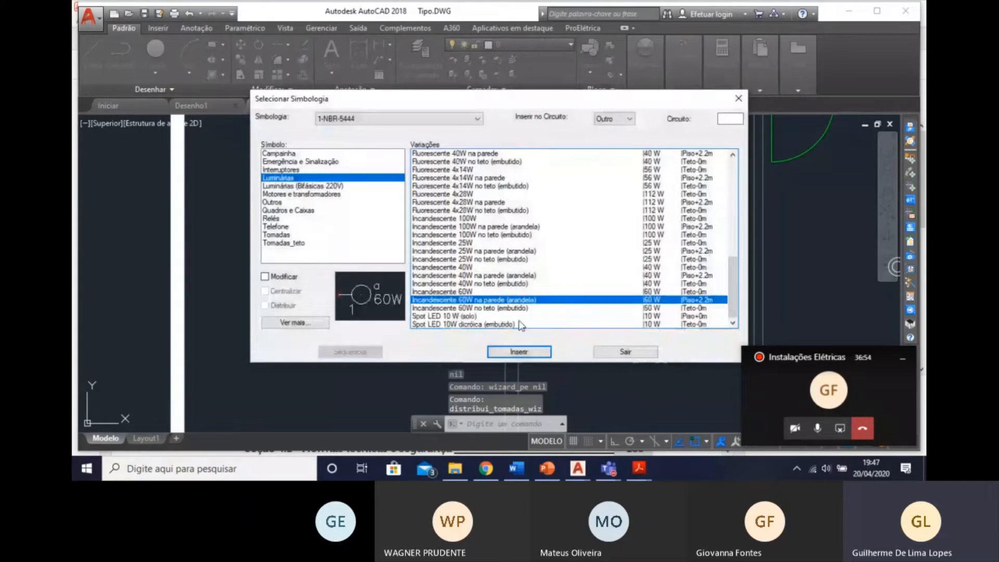
left_click(474, 325)
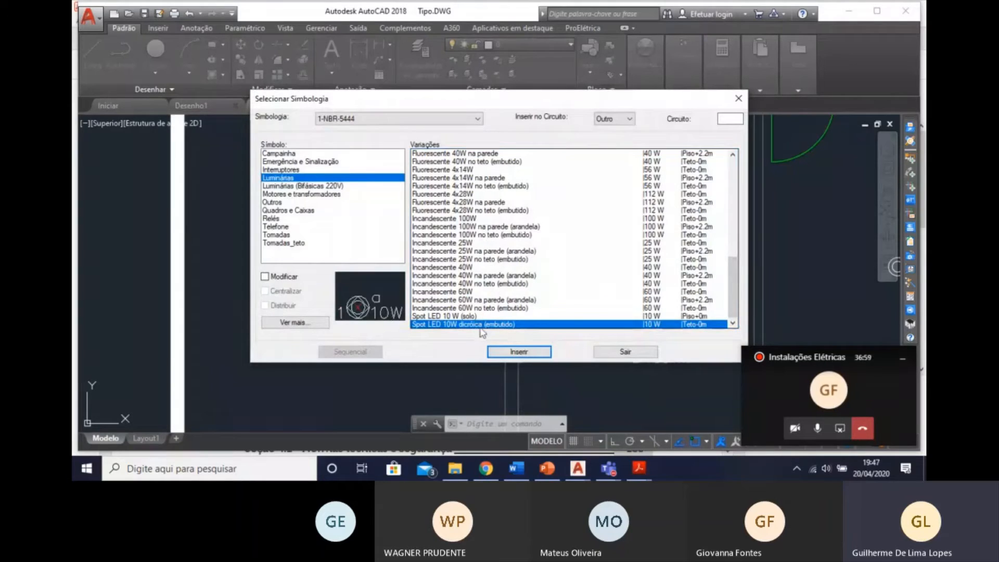
left_click(515, 301)
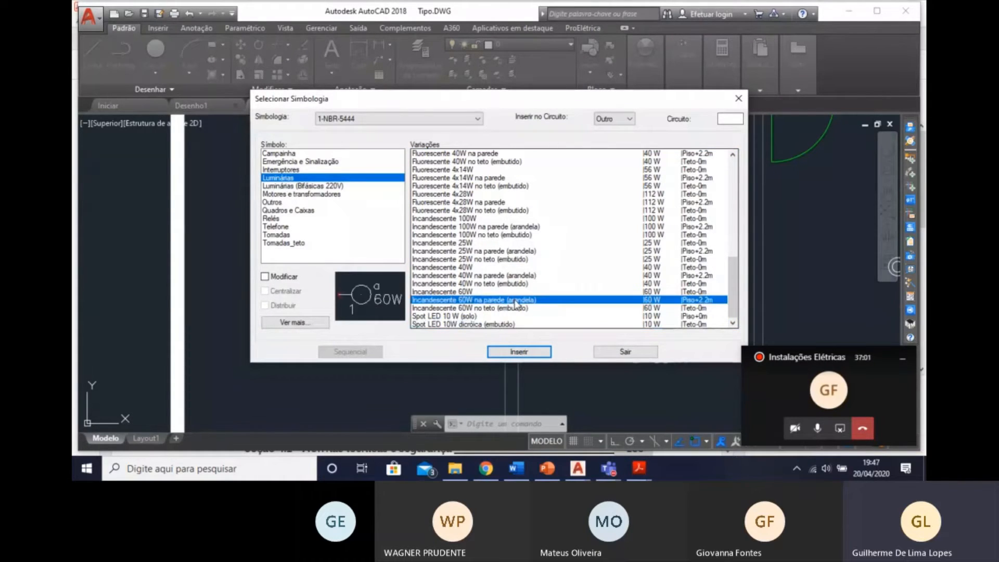
left_click(511, 308)
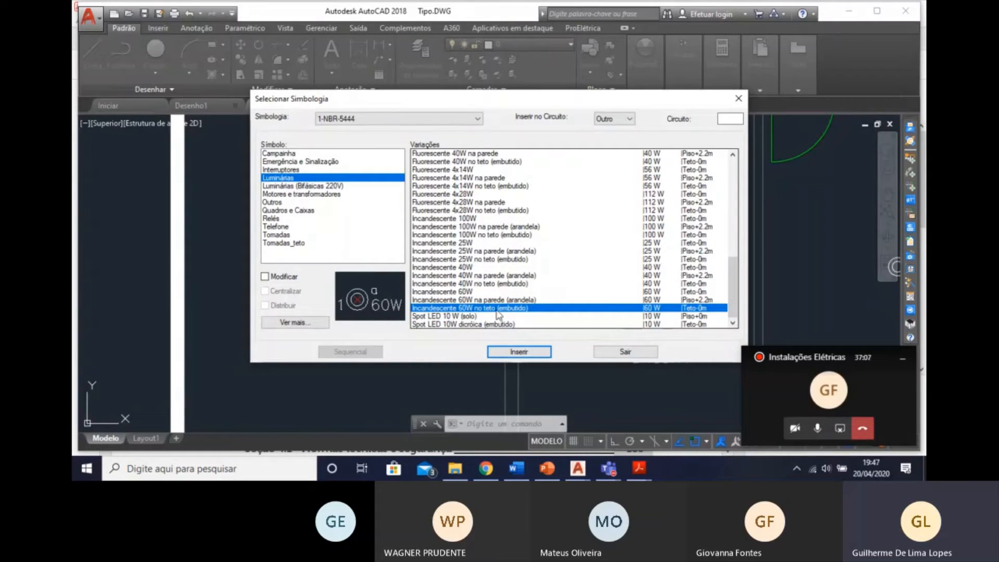
left_click(518, 352)
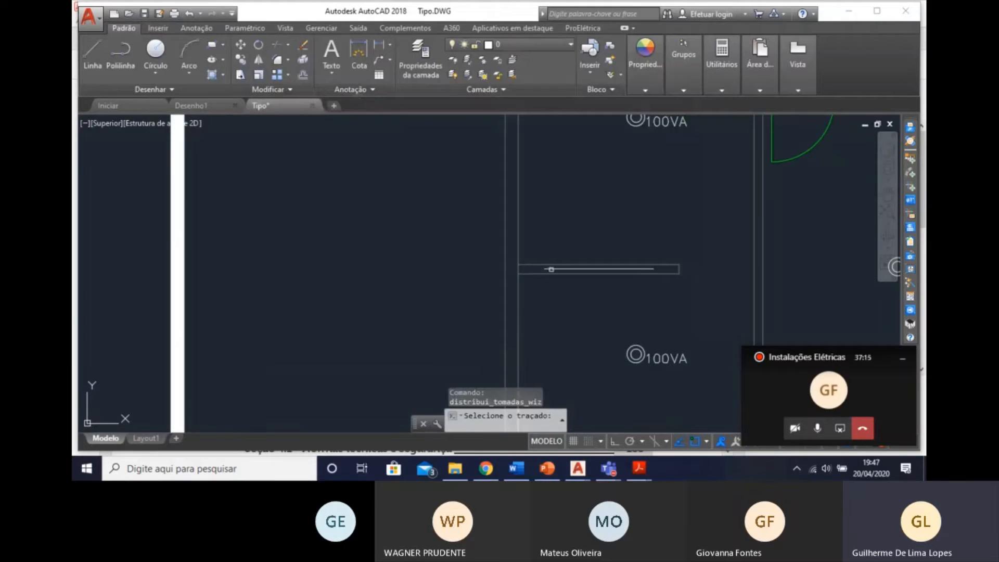
Distribute 3 luminaires along the half wall's centre line, accept the placement, and end the command.
left_click(551, 268)
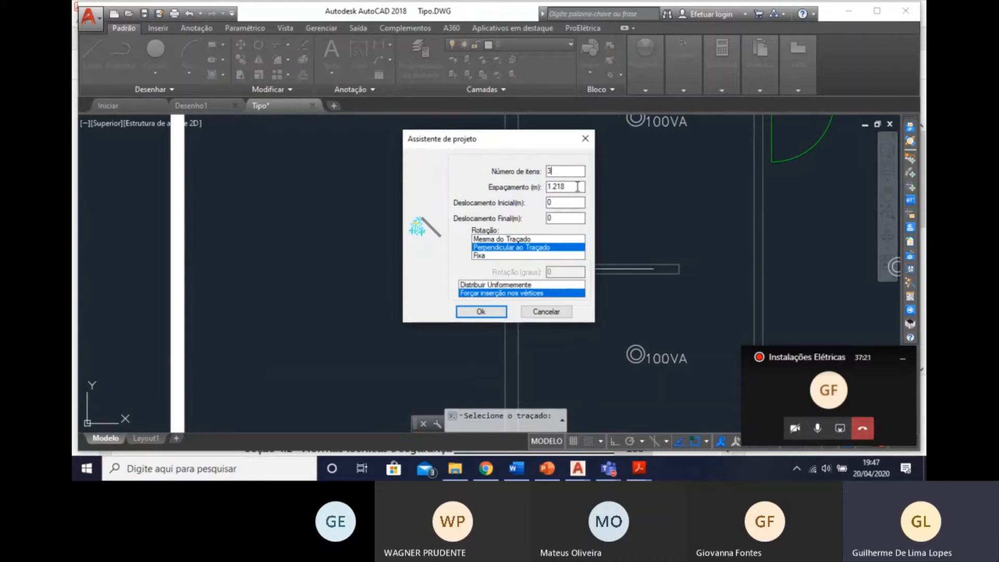
left_click(577, 186)
left_click(482, 313)
left_click(357, 247)
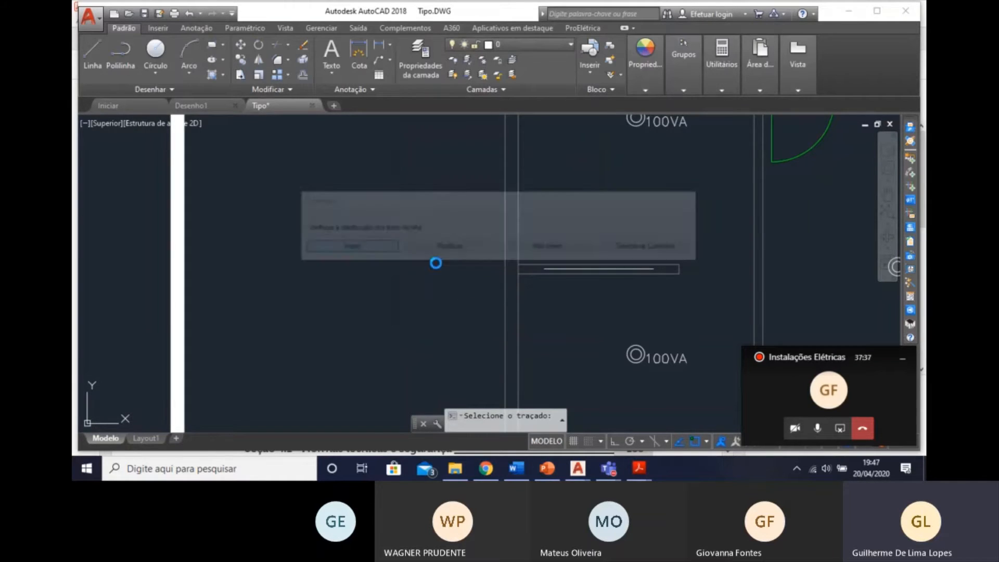
key("Escape")
Delete the guide line running through the three luminaires on the half wall.
scroll(577, 250, "up", 4)
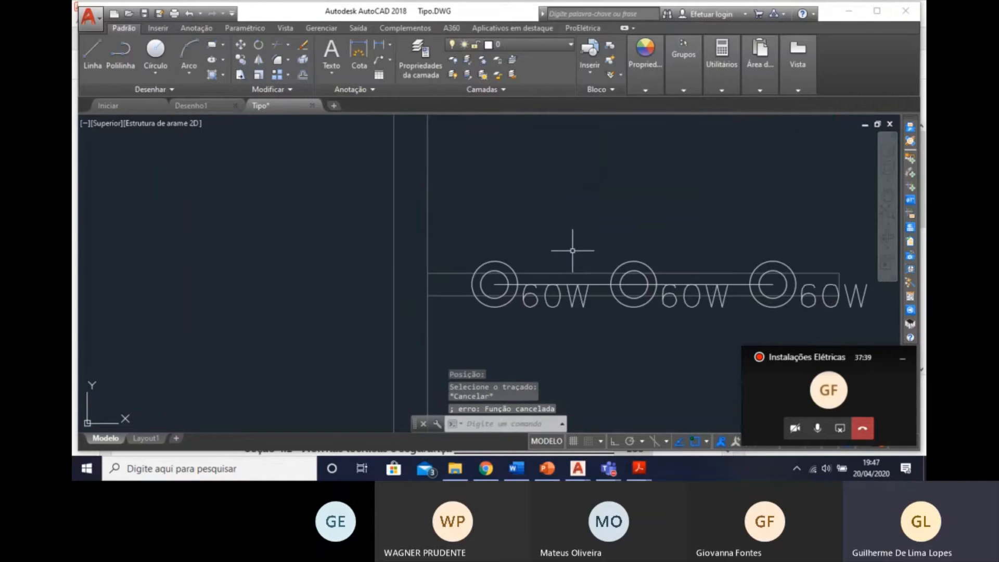
left_click(592, 284)
key("Delete")
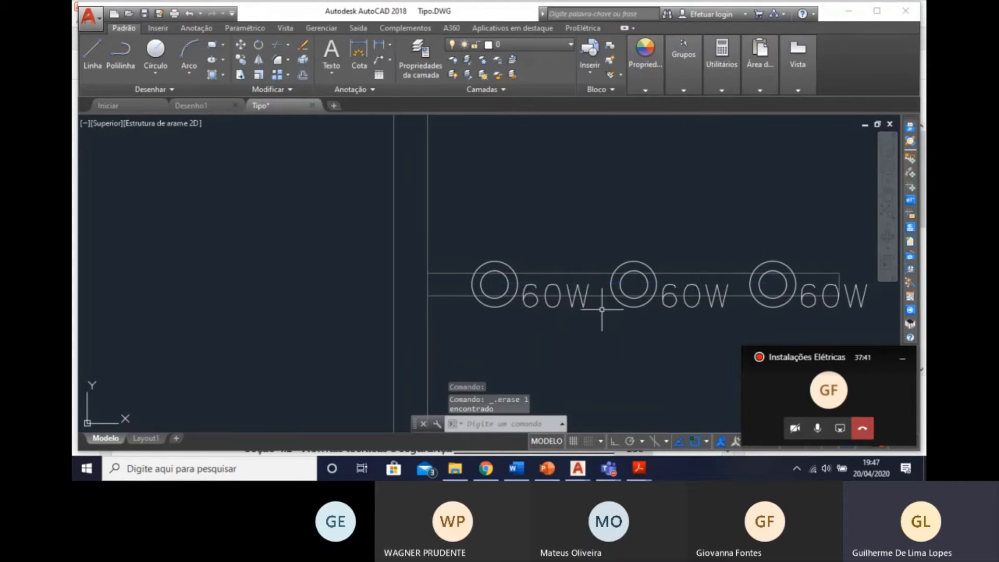
scroll(514, 286, "down", 3)
left_click(445, 267)
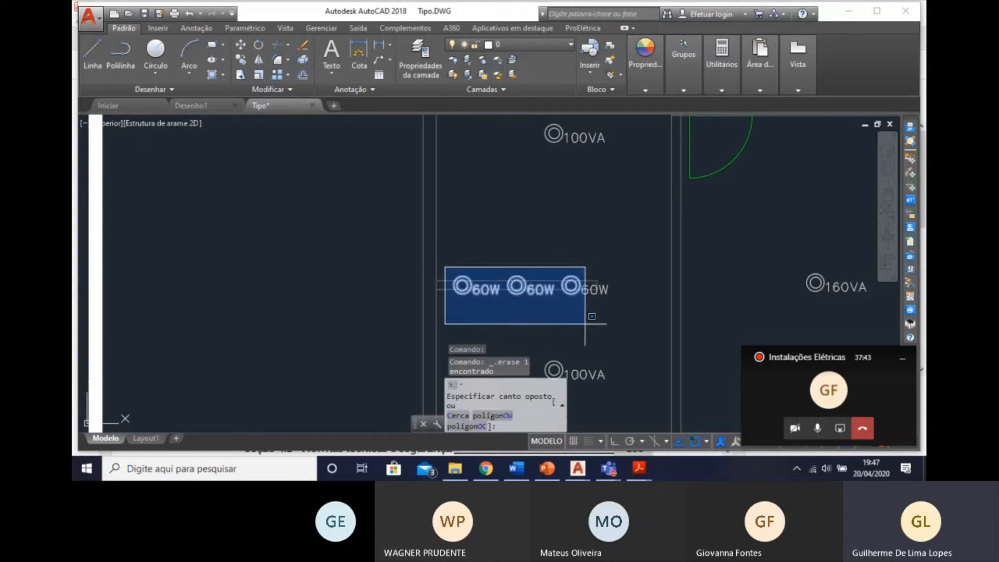
left_click(601, 318)
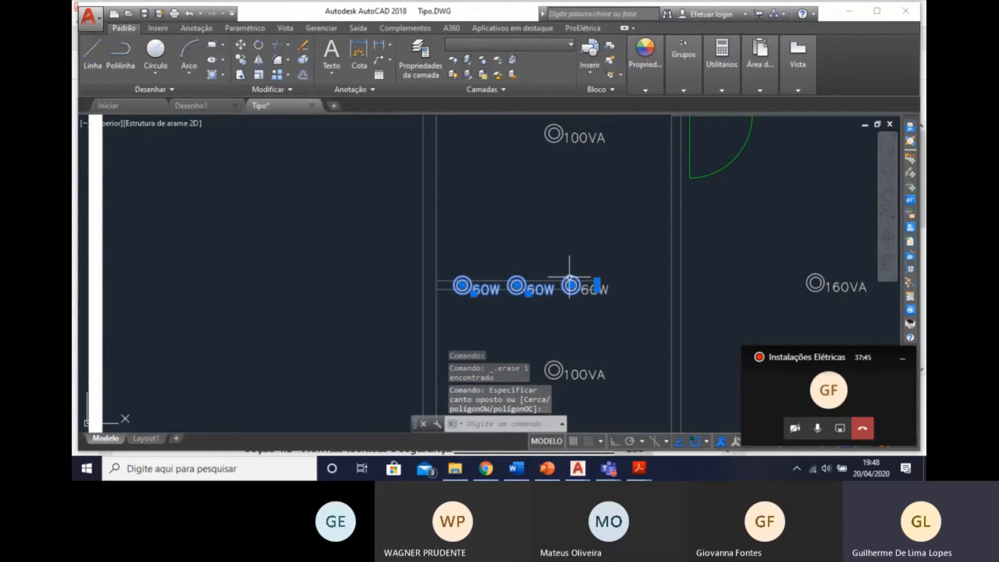
key("Escape")
left_click(587, 313)
key("Escape")
key("Escape")
Set the power of all three luminaires on the half wall to 33 VA and apply it to the whole selection.
left_click(449, 267)
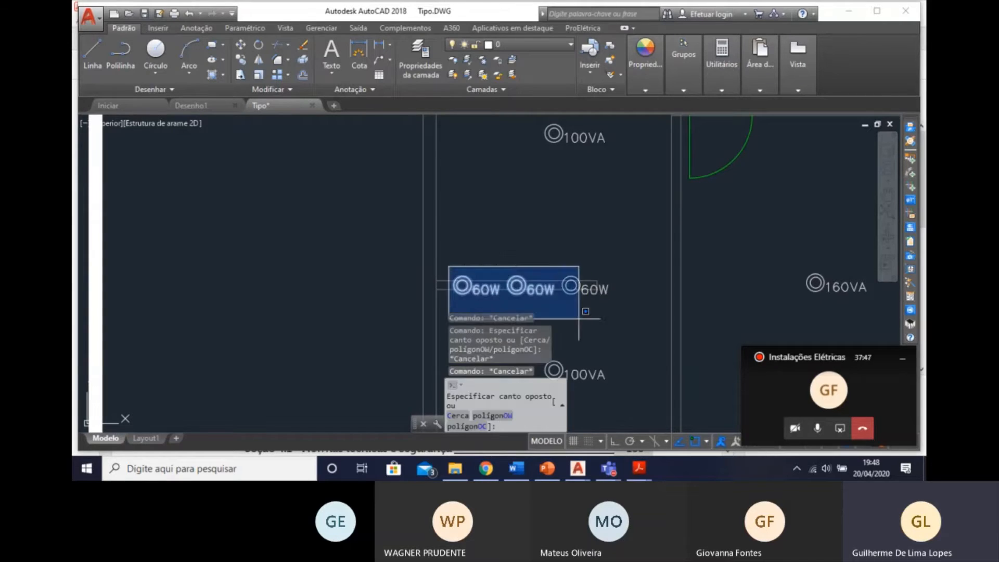
left_click(579, 319)
double_click(571, 285)
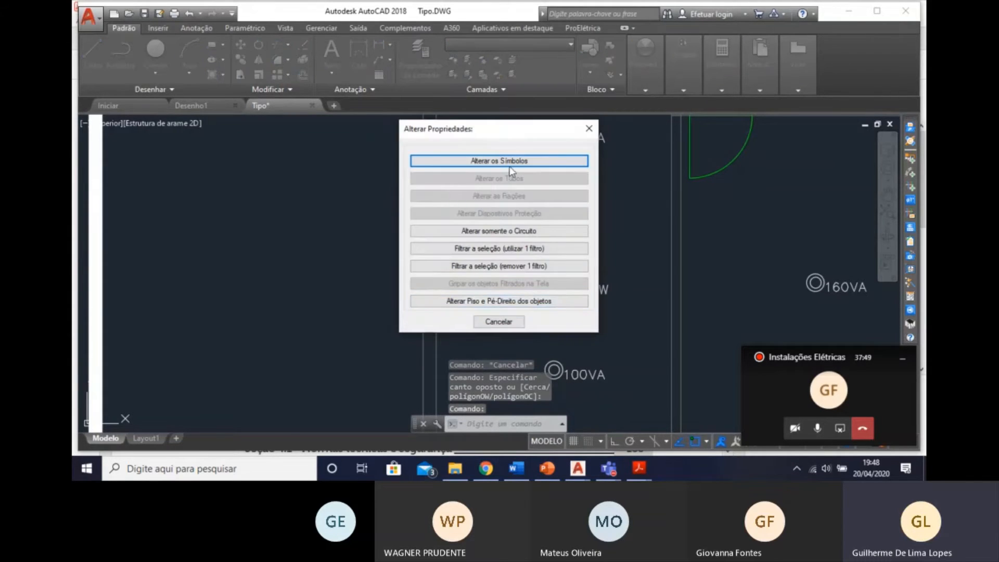
left_click(512, 159)
left_click(367, 157)
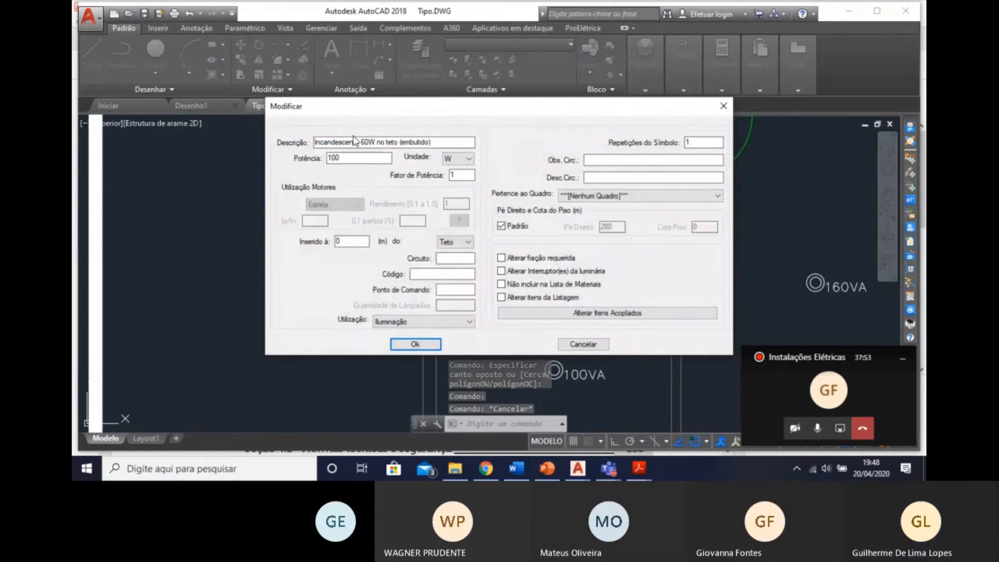
double_click(333, 158)
type("33")
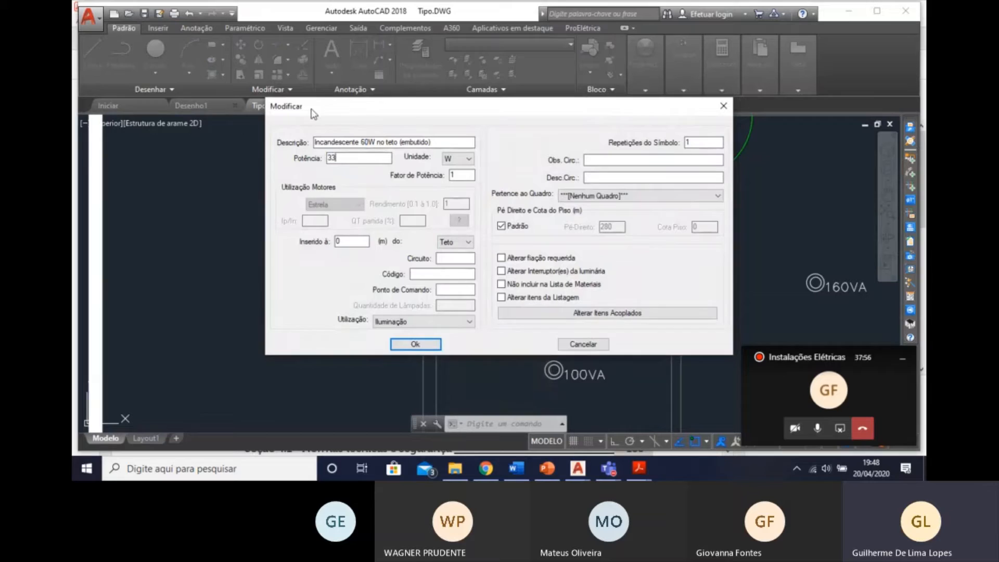
left_click(467, 159)
left_click(458, 196)
left_click(419, 344)
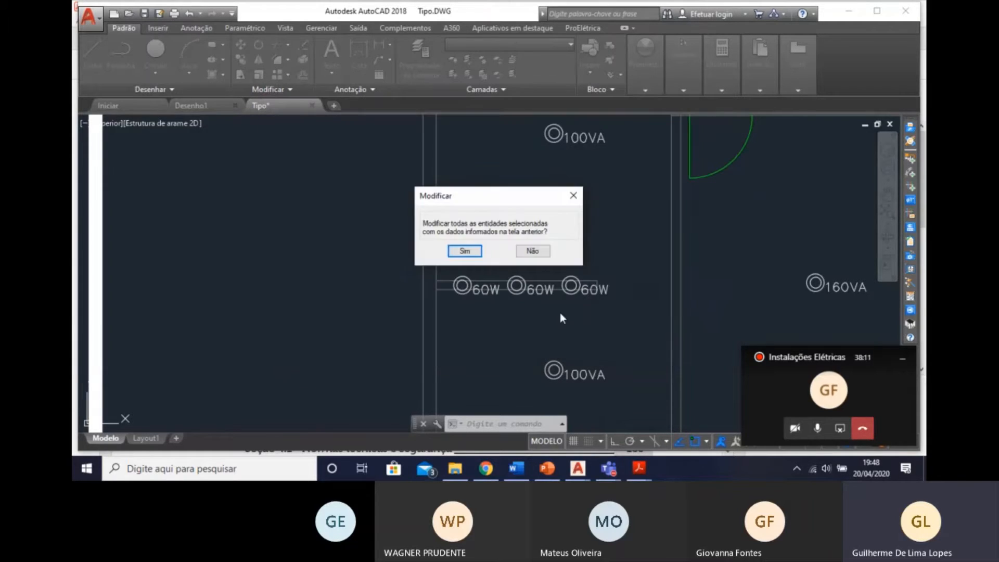
left_click(463, 251)
Review the luminaire layout across the apartment's rooms against the reference floor plan beside it.
scroll(526, 301, "down", 5)
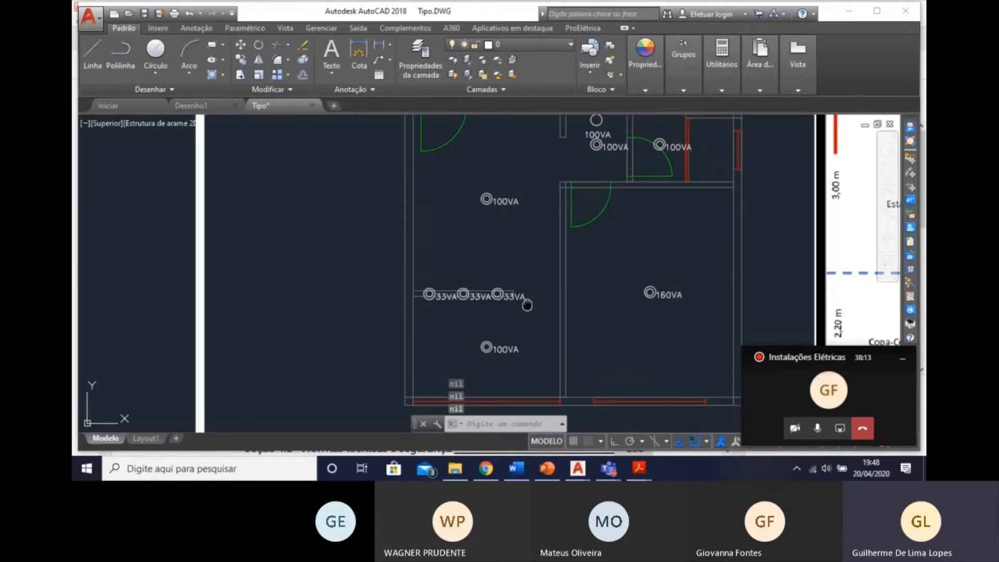
scroll(475, 323, "up", 5)
scroll(462, 128, "down", 5)
middle_click_drag(448, 181, 417, 299)
middle_click_drag(553, 272, 486, 259)
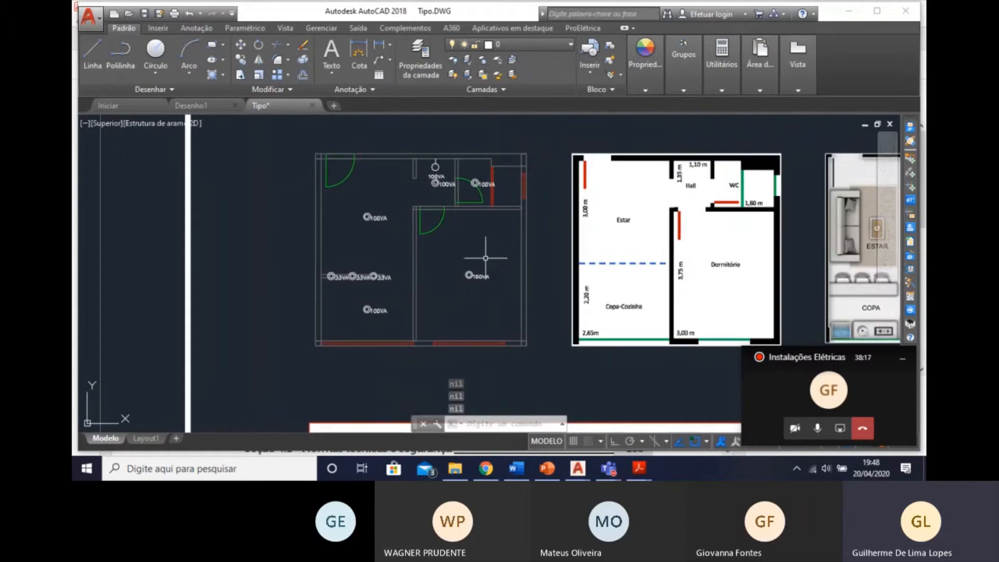
scroll(450, 289, "up", 2)
middle_click_drag(464, 294, 486, 354)
middle_click_drag(396, 326, 376, 308)
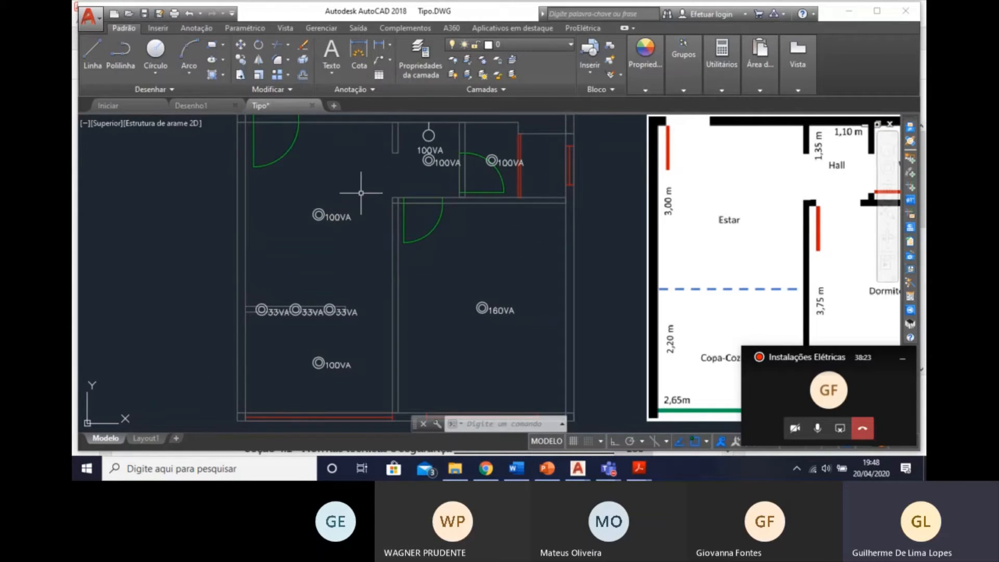
middle_click_drag(361, 192, 373, 201)
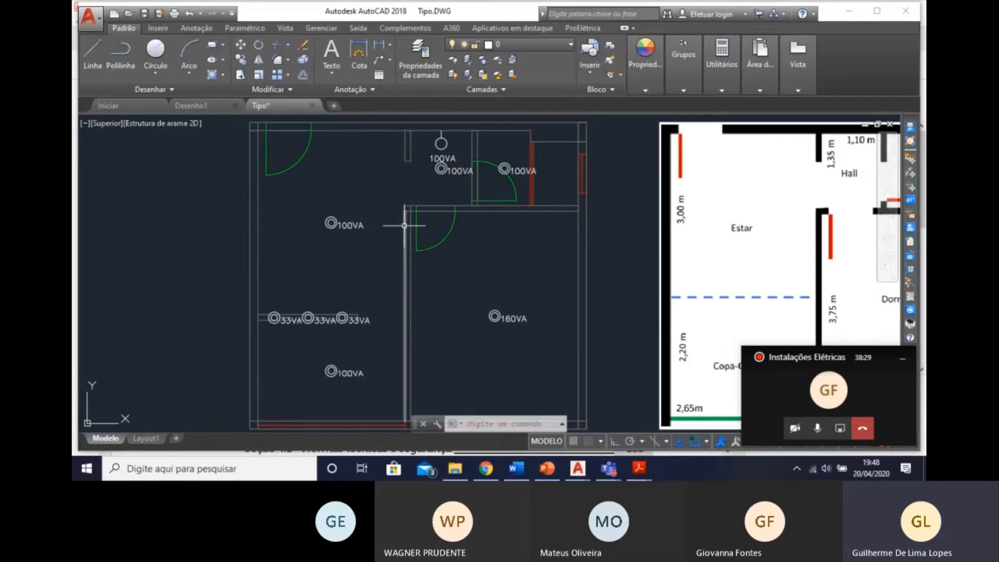
middle_click_drag(412, 227, 418, 227)
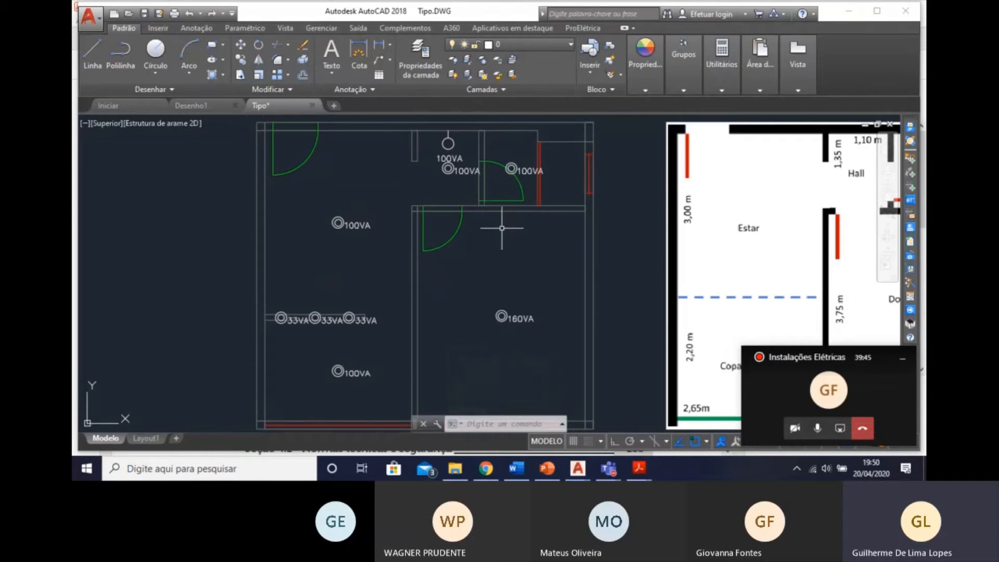
middle_click_drag(506, 223, 470, 201)
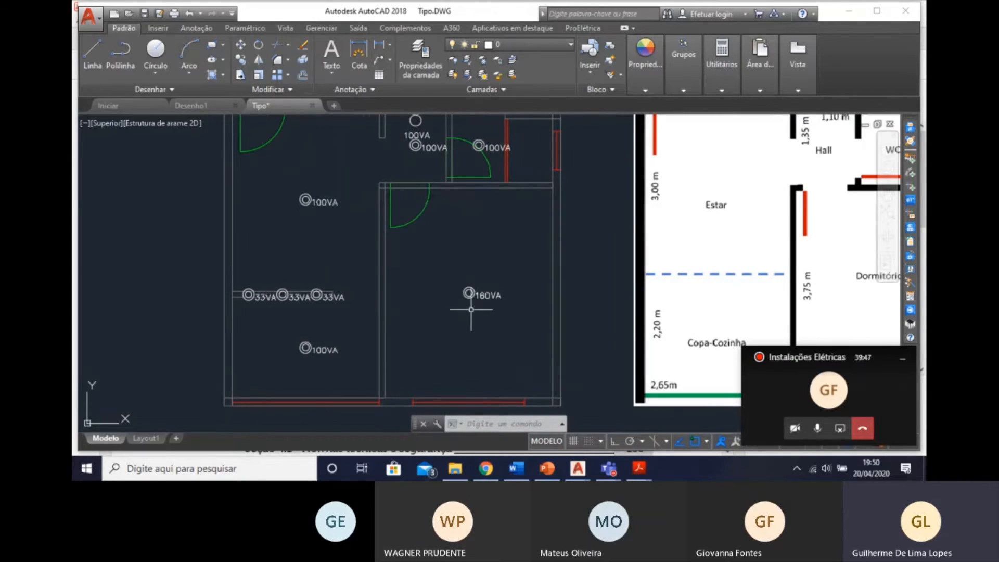
middle_click_drag(471, 309, 382, 297)
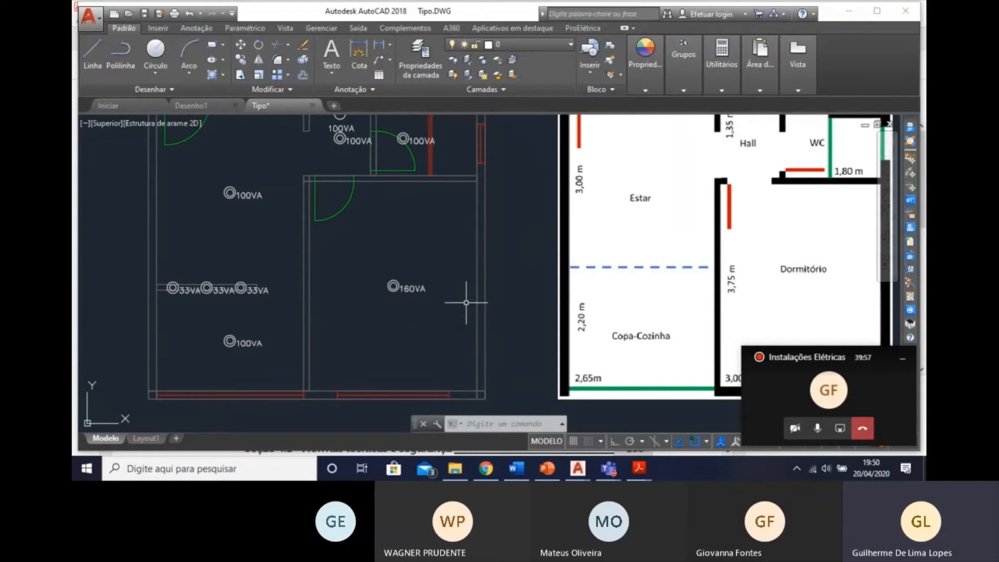
mouse_move(466, 302)
middle_mouse_down()
mouse_move(516, 306)
mouse_move(535, 343)
middle_mouse_up()
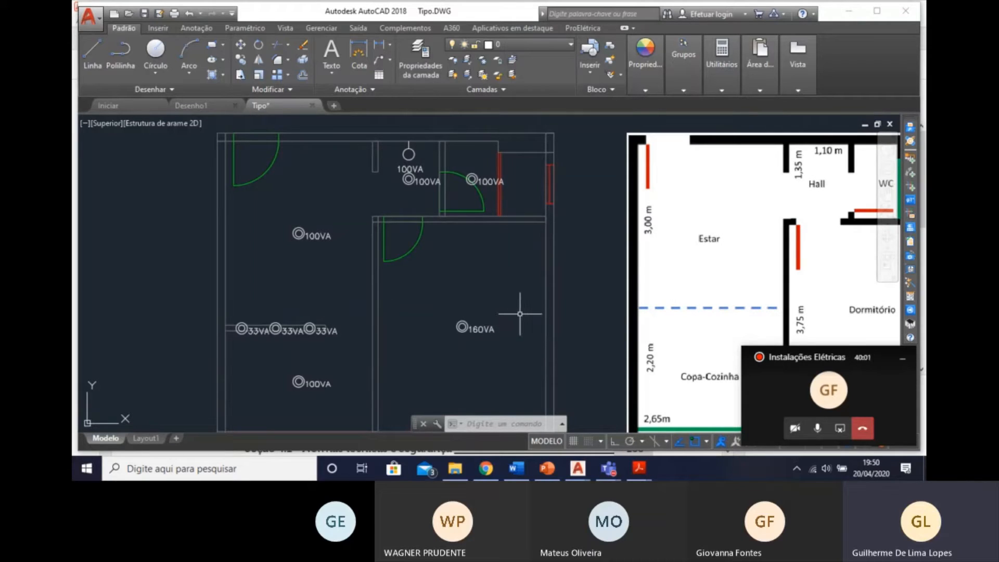
Start inserting an Interruptor paralelo switch from the 2-Interruptor com letra S symbology.
middle_click_drag(438, 302, 435, 298)
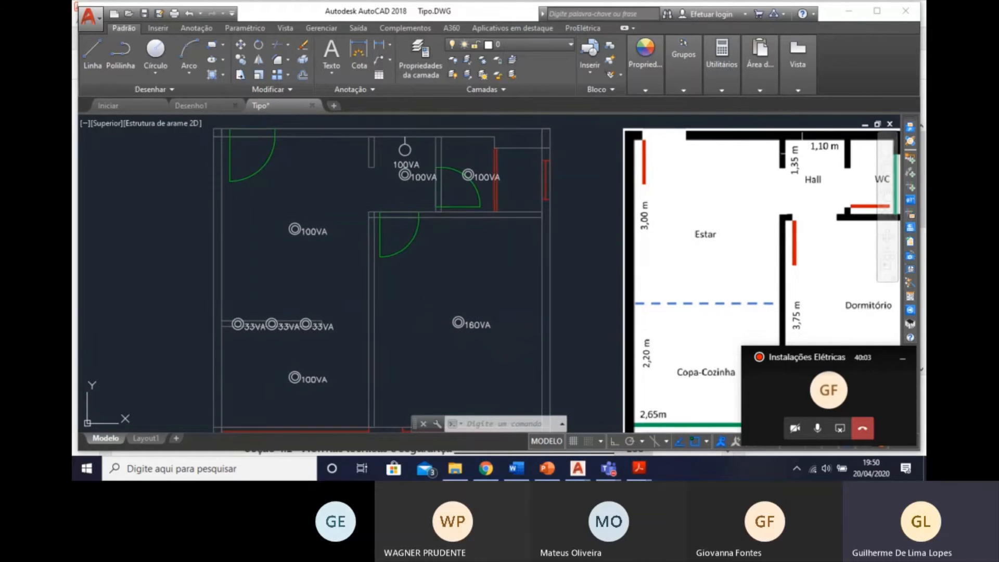
left_click(910, 160)
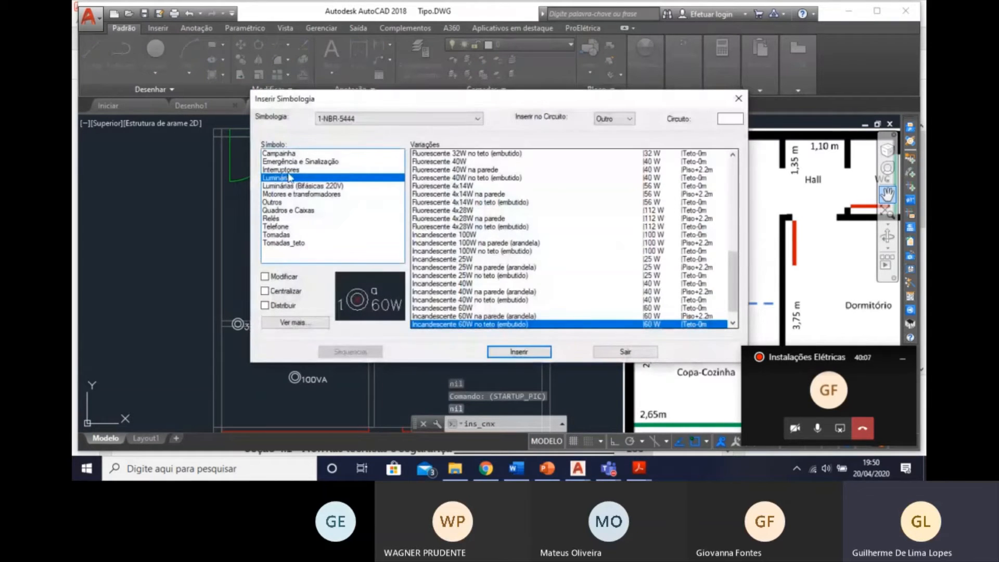
left_click(281, 170)
left_click(365, 119)
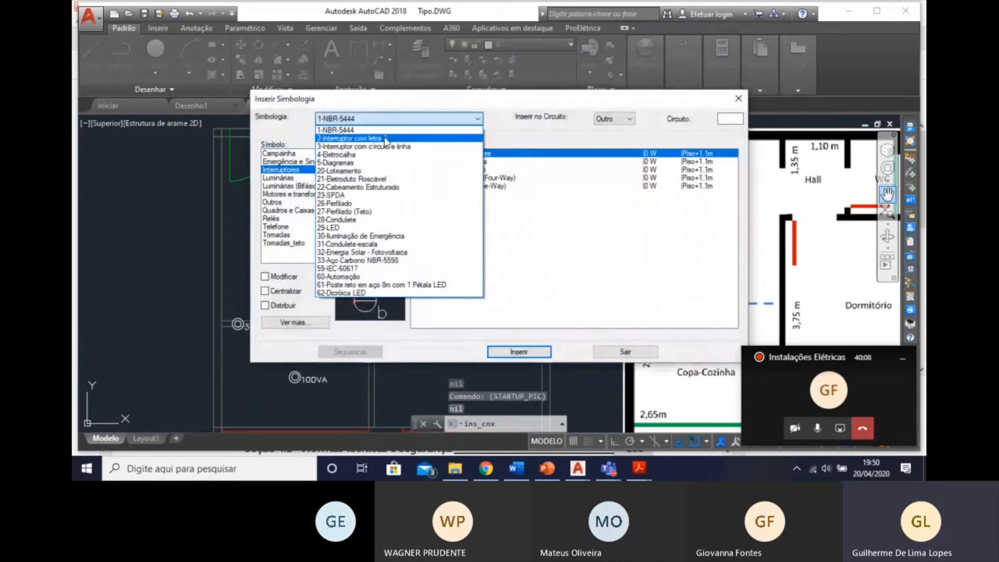
left_click(354, 138)
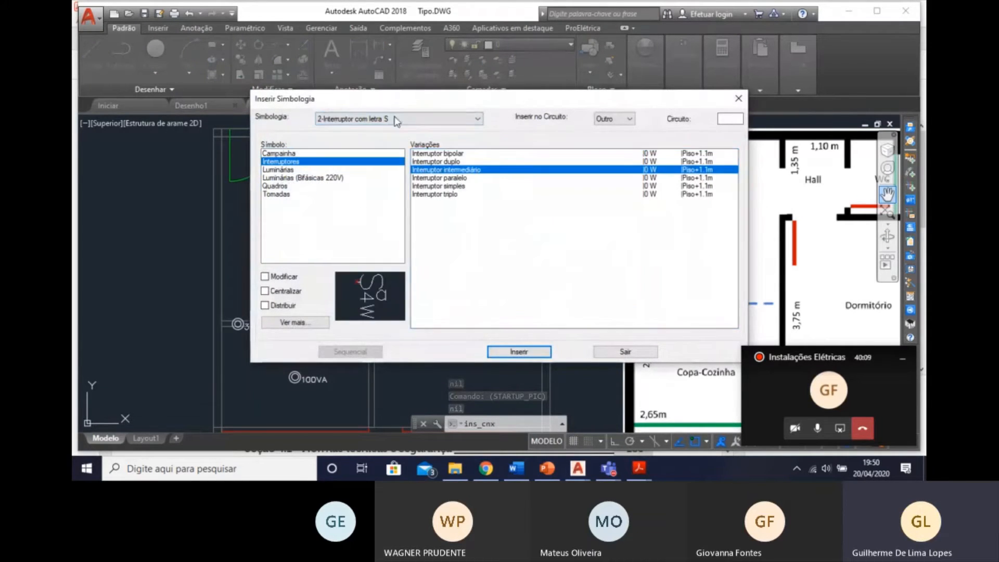
left_click(456, 178)
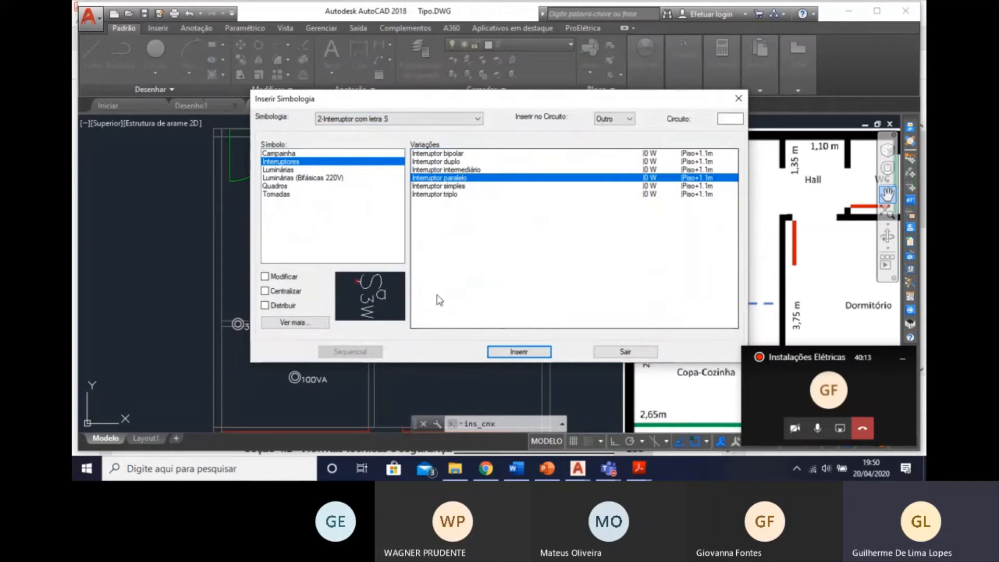
left_click(519, 352)
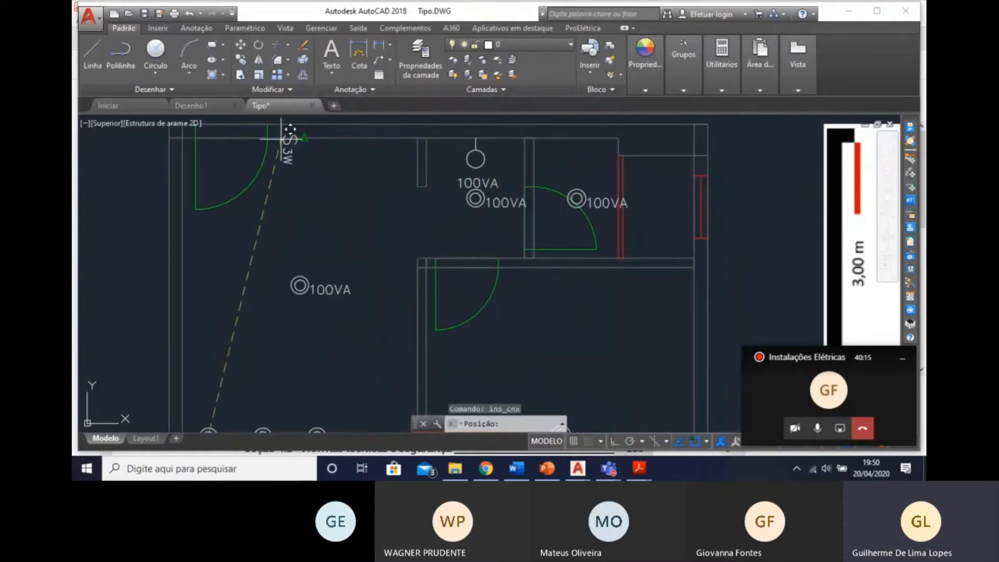
Place the three-way switch on the Estar's upper wall, about 0.13 past the entrance door, rejecting the first rotation and accepting the flipped one.
scroll(281, 137, "up", 3)
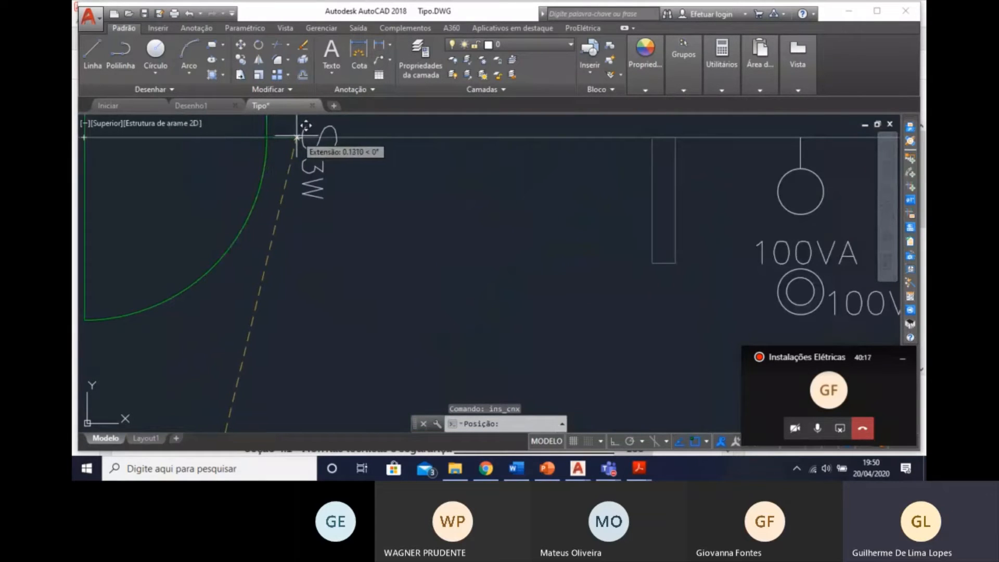
left_click(297, 137)
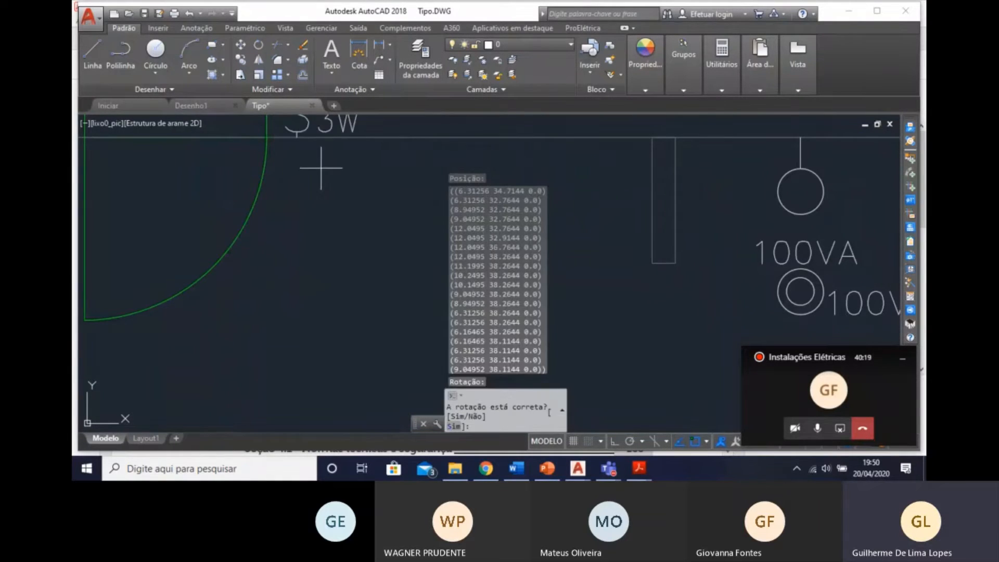
type("n")
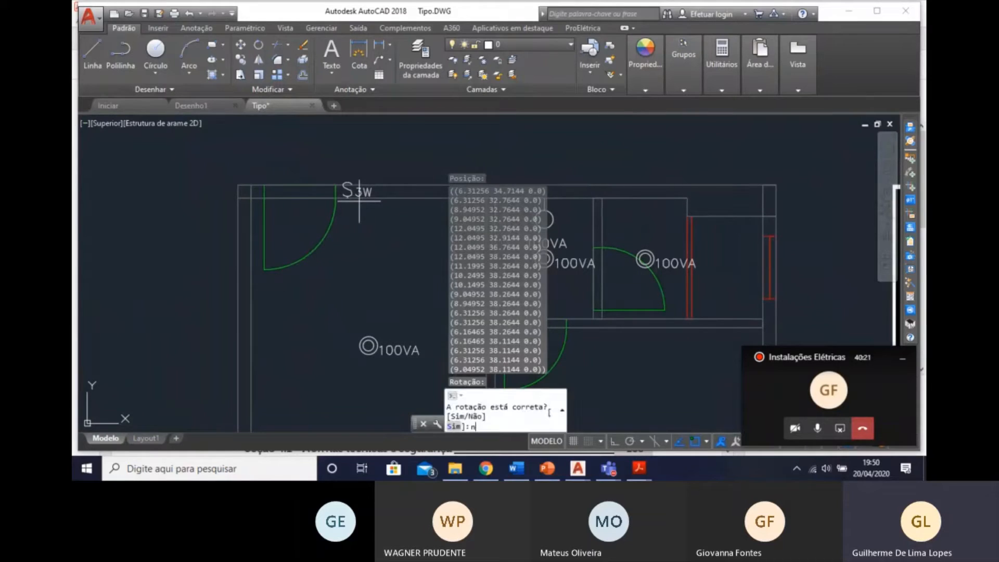
key("Return")
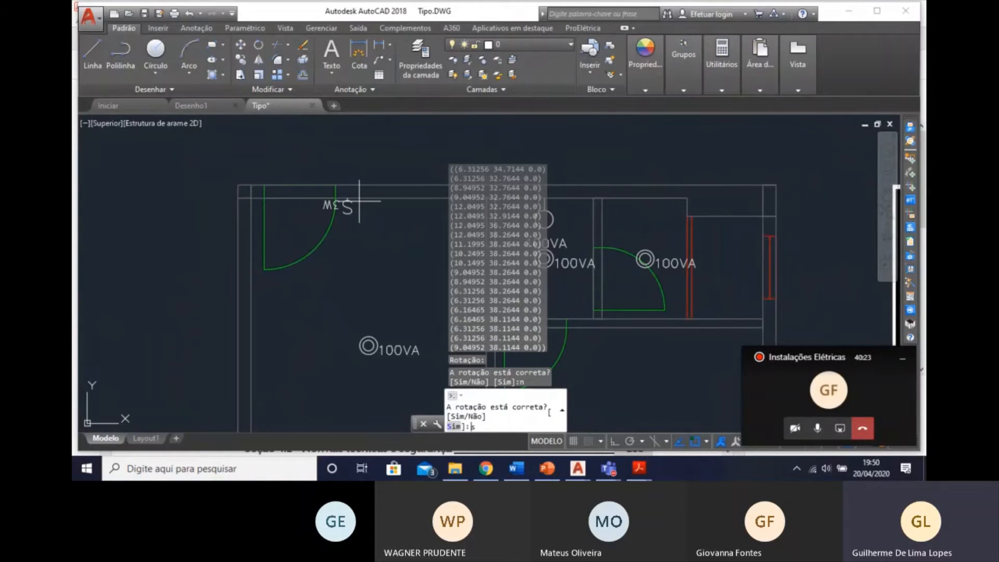
type("s")
key("Return")
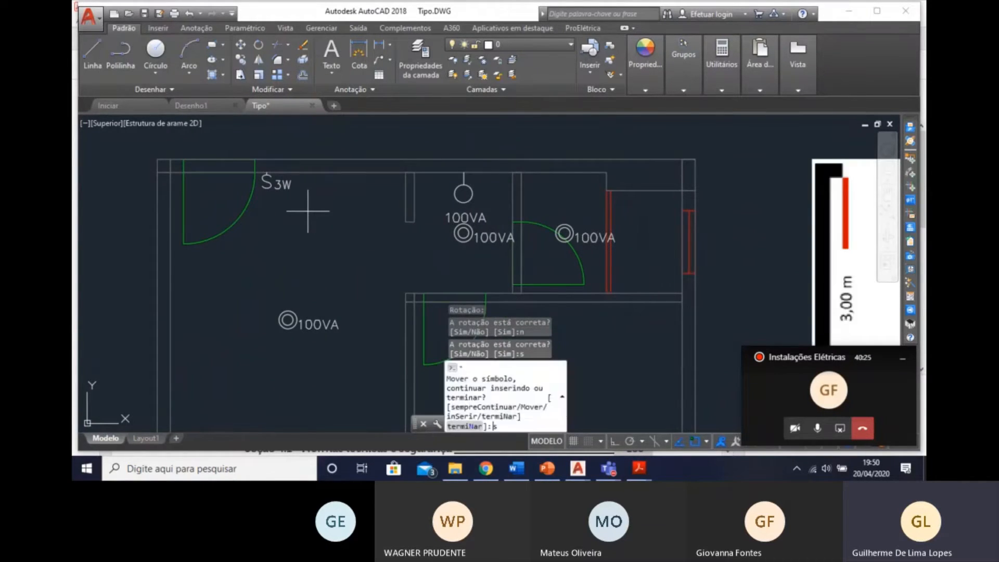
Insert another three-way switch at the Estar wall corner beside the bedroom door, rotated manually to 90° so it faces the Estar.
type("s")
key("Return")
middle_click_drag(268, 203, 254, 101)
middle_click_drag(376, 219, 366, 247)
scroll(374, 228, "up", 2)
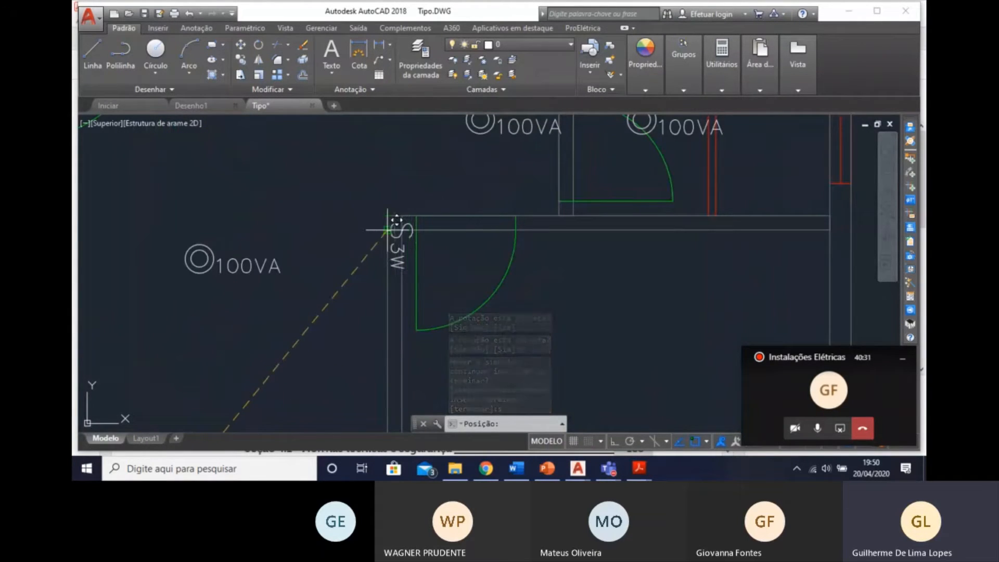
left_click(387, 230)
type("n")
key("Return")
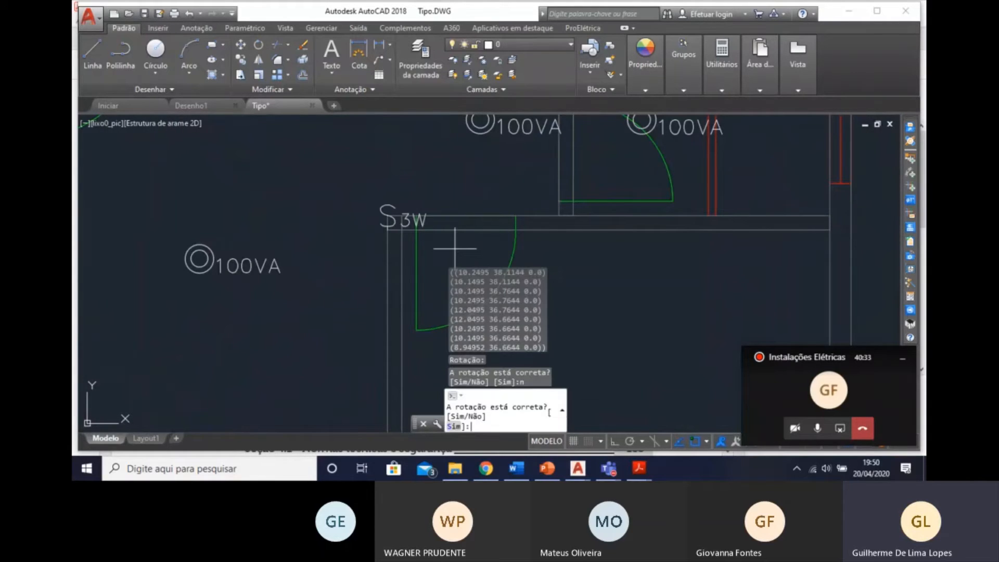
type("n")
key("Return")
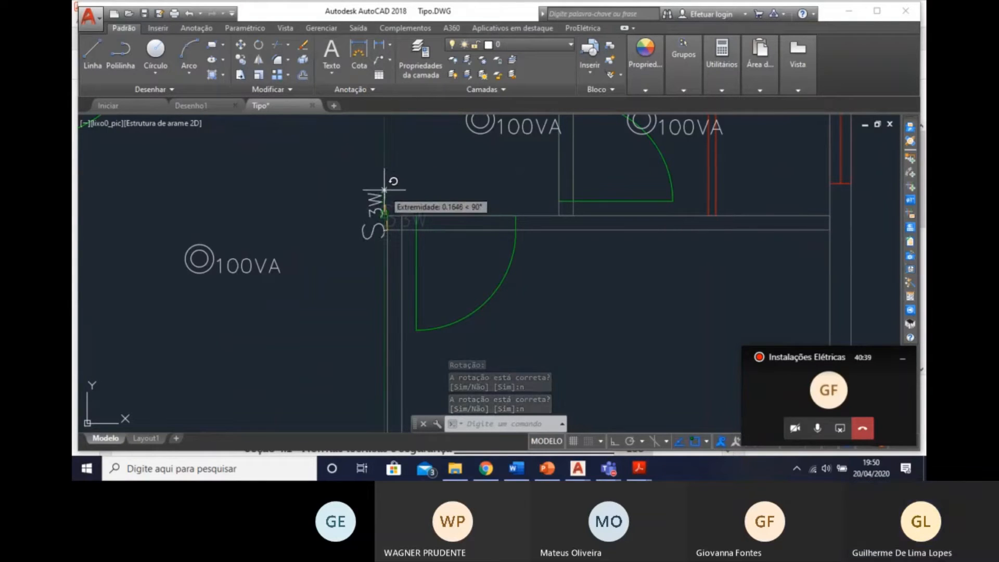
scroll(384, 183, "up", 1)
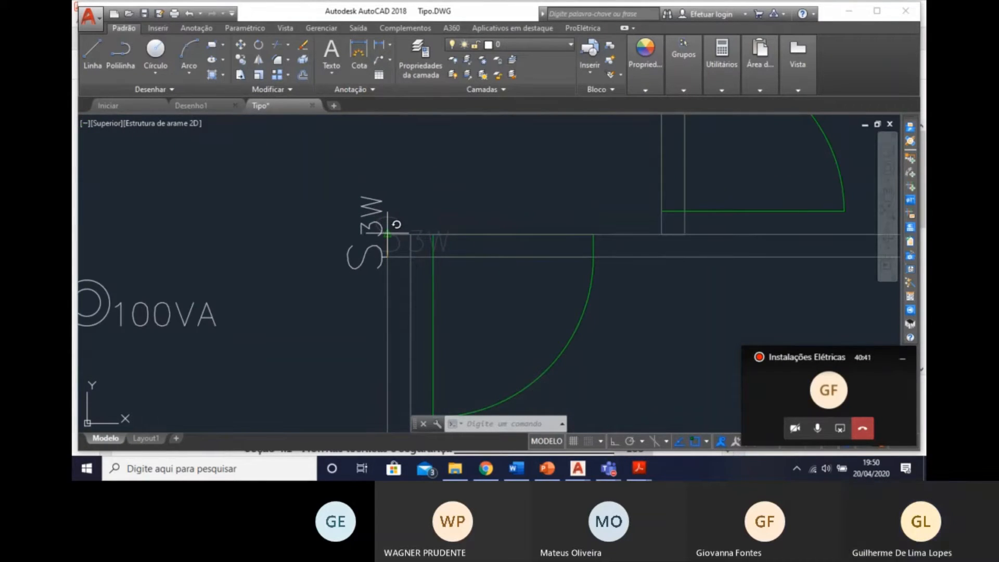
left_click(388, 191)
Insert a third three-way switch directly below the corner one on the same Estar wall and accept its rotation.
scroll(335, 321, "down", 1)
mouse_move(388, 302)
middle_mouse_down()
mouse_move(395, 257)
mouse_move(400, 303)
mouse_move(406, 297)
middle_mouse_up()
scroll(395, 257, "down", 2)
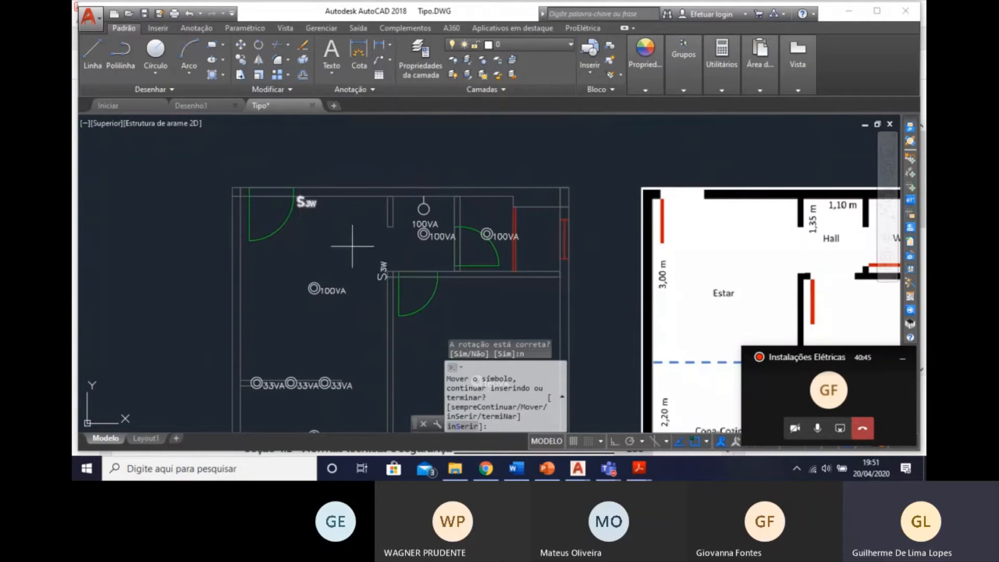
middle_click_drag(332, 236, 343, 187)
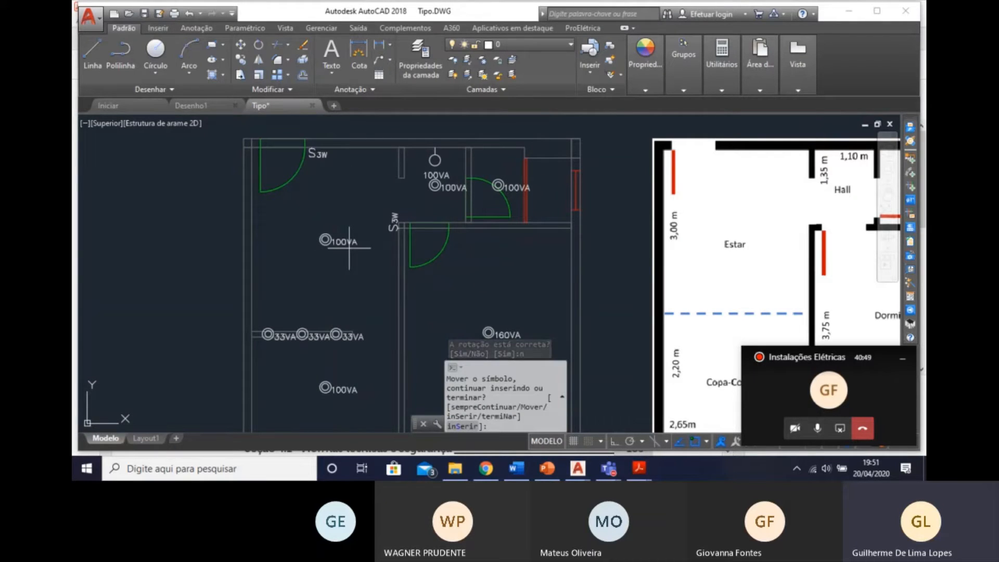
type("s")
key("Return")
scroll(349, 247, "up", 3)
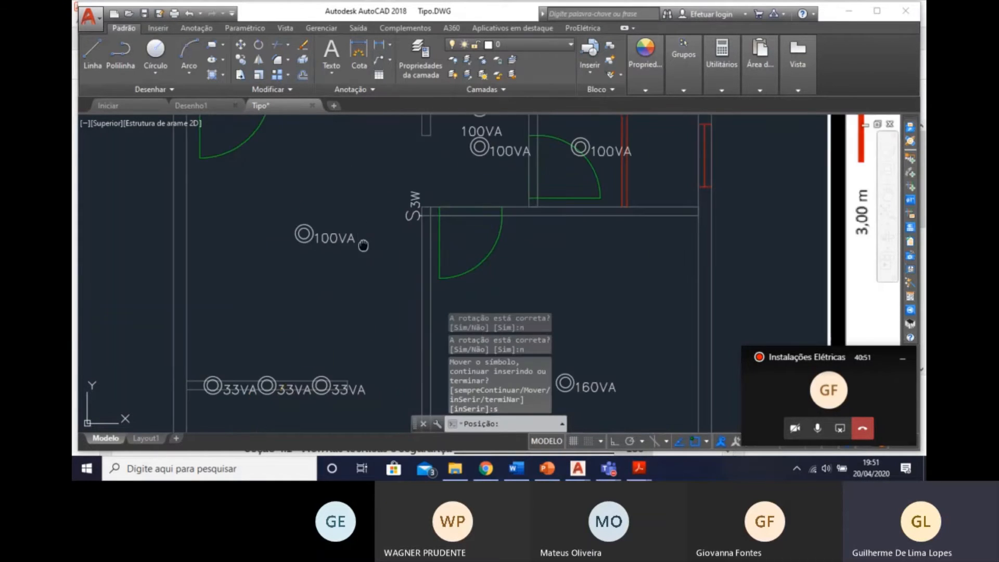
mouse_move(363, 239)
middle_mouse_down()
mouse_move(382, 195)
mouse_move(399, 298)
middle_mouse_up()
scroll(444, 221, "up", 2)
scroll(421, 217, "up", 2)
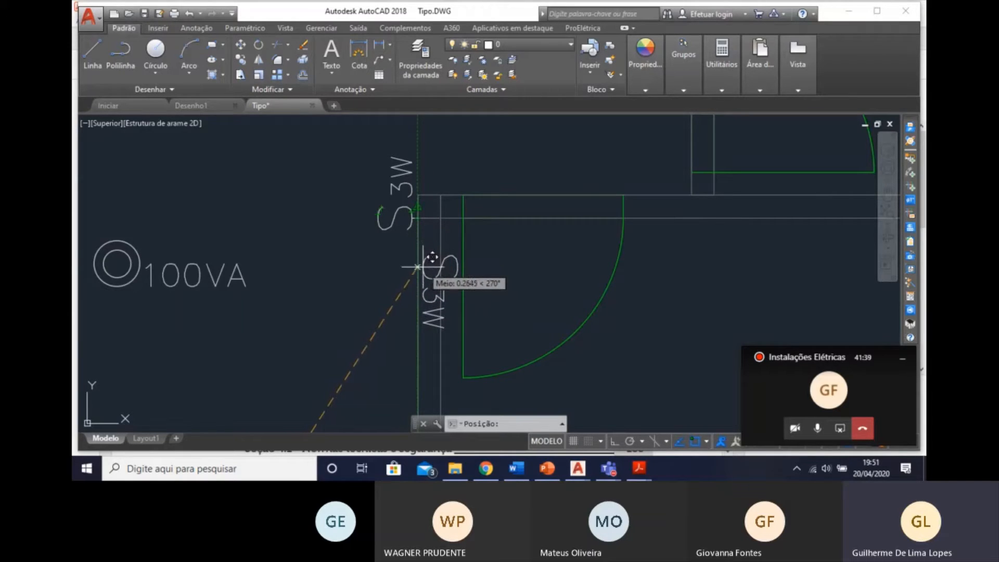
left_click(417, 287)
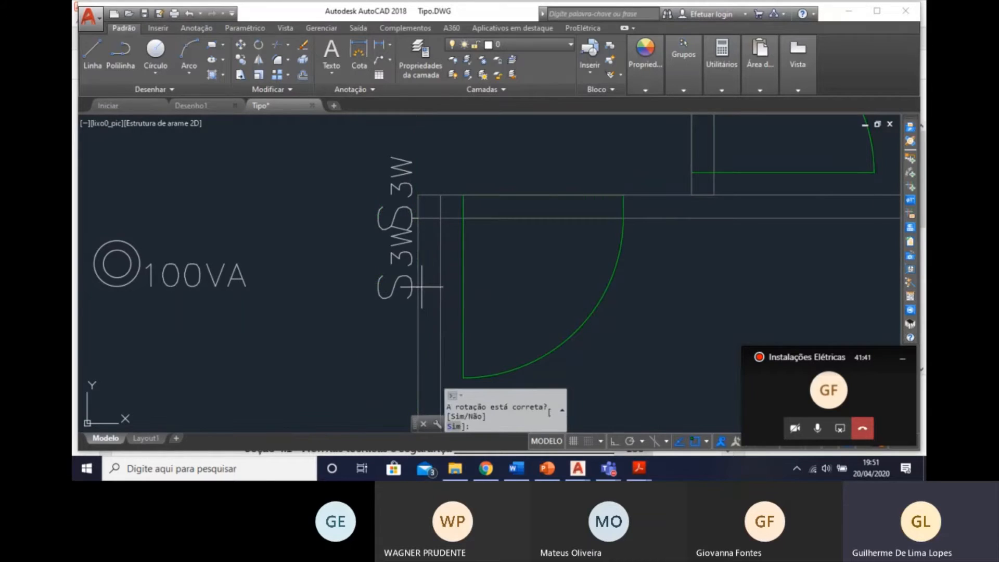
type("s")
key("Return")
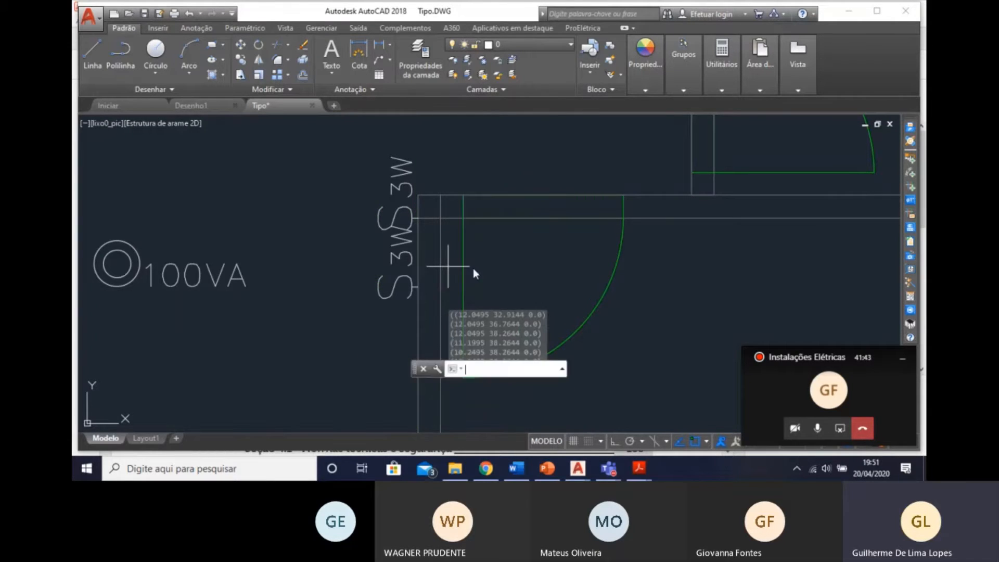
Insert a three-way switch on the dividing wall, level with the half wall and facing the Estar/Copa-Cozinha side, accepting its rotation.
mouse_move(415, 208)
middle_mouse_down()
mouse_move(432, 300)
mouse_move(378, 284)
mouse_move(385, 178)
middle_mouse_up()
scroll(407, 265, "up", 2)
type("s")
key("Return")
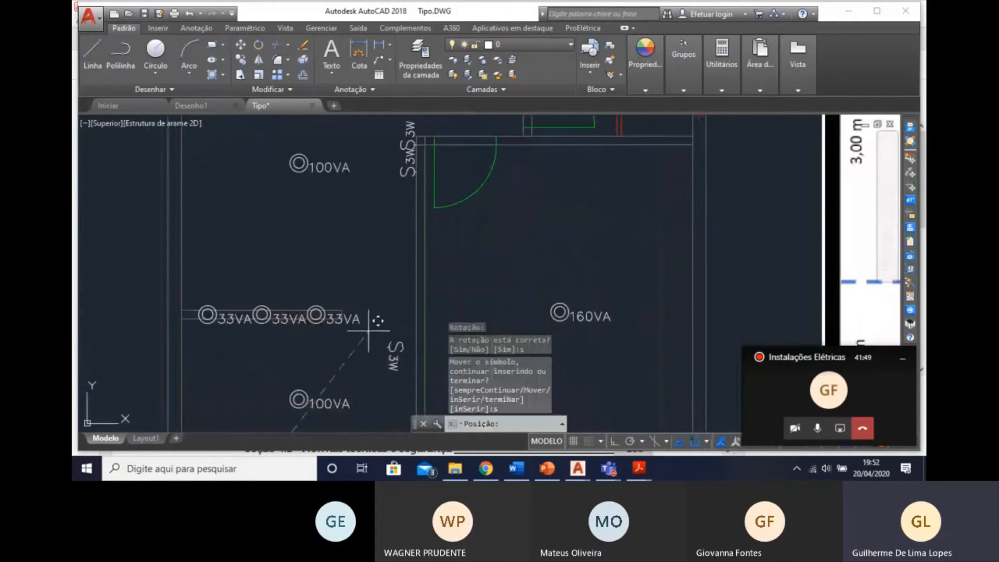
middle_click_drag(364, 232, 357, 207)
scroll(383, 234, "up", 6)
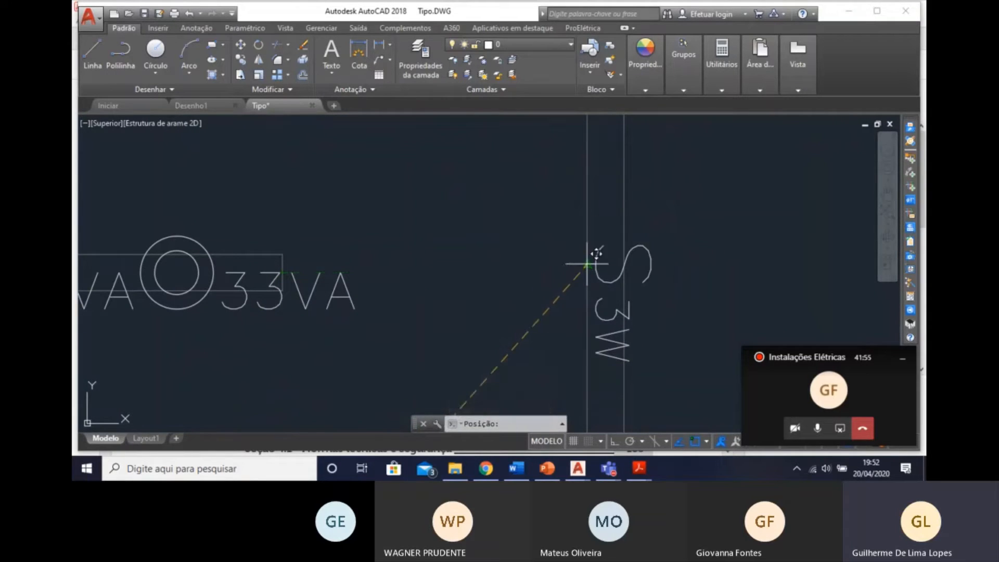
left_click(585, 261)
type("s")
key("Return")
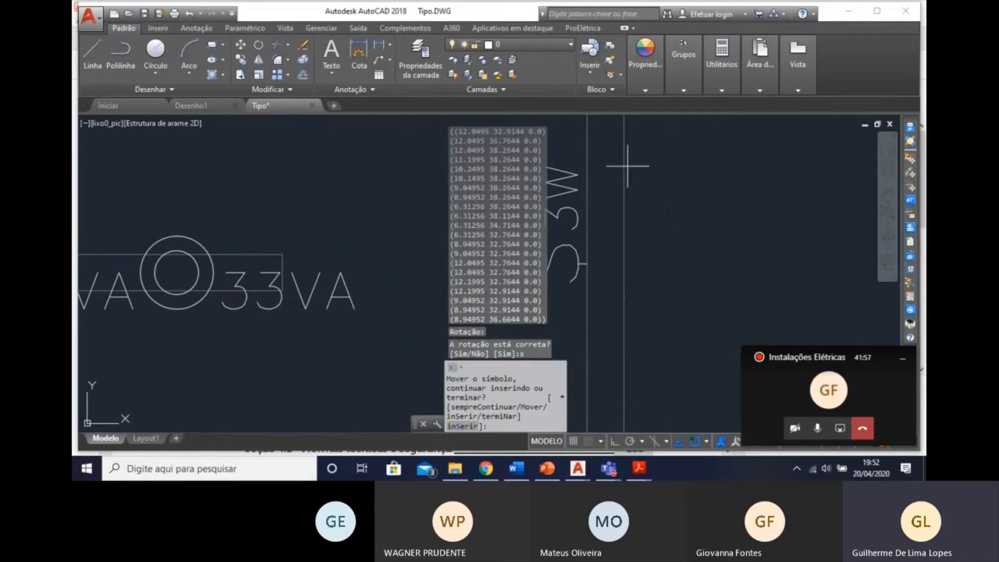
Insert a three-way switch on the Dormitório's upper wall just past the door swing and accept its rotation.
scroll(585, 173, "down", 3)
scroll(329, 187, "down", 7)
middle_click_drag(586, 173, 379, 252)
scroll(327, 205, "up", 4)
scroll(376, 210, "up", 4)
type("s")
key("Return")
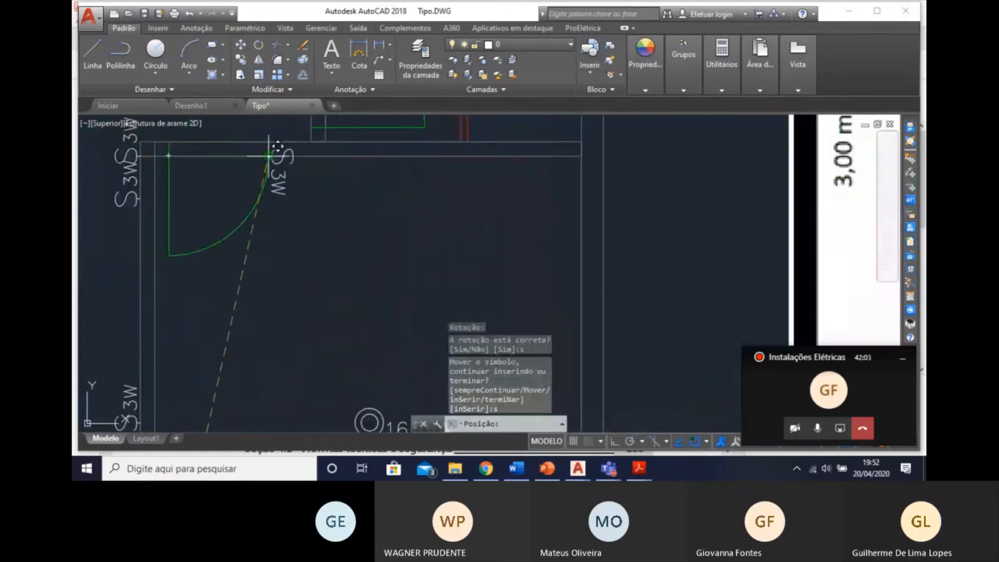
scroll(285, 151, "up", 2)
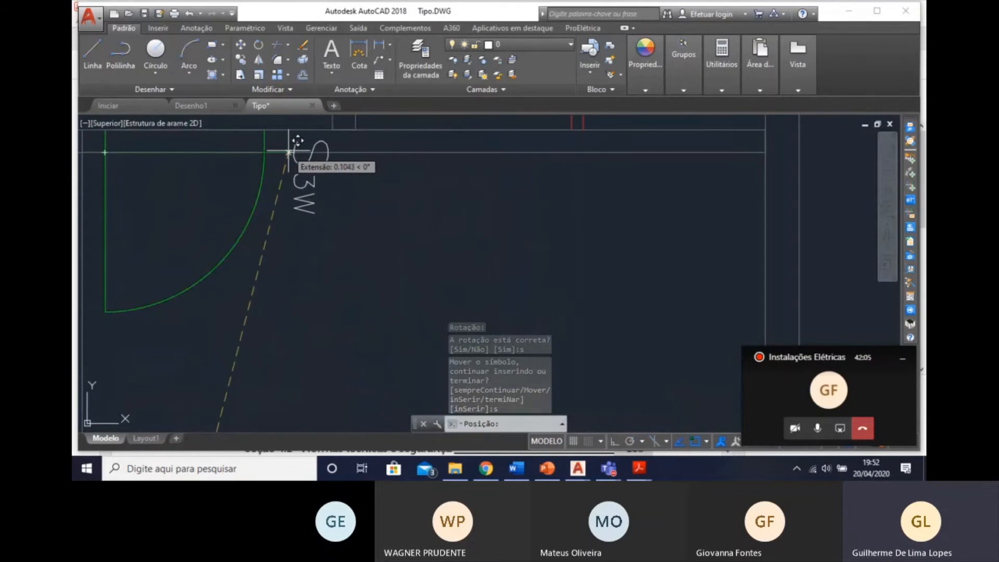
left_click(293, 152)
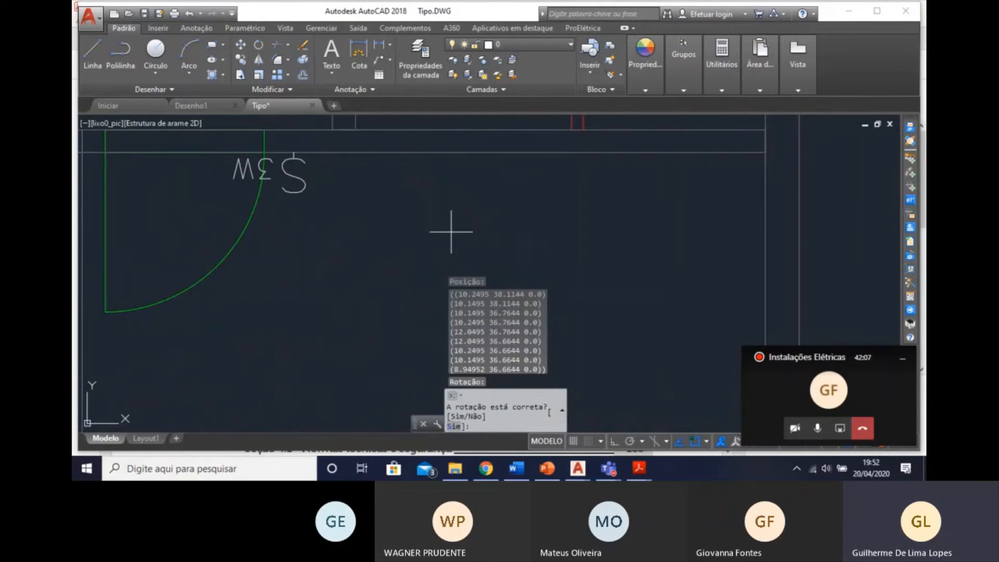
type("s")
key("Return")
Insert a three-way switch on the Dormitório's outer side wall, aligned horizontally with the 160 VA luminaire, and accept its rotation.
scroll(457, 224, "down", 3)
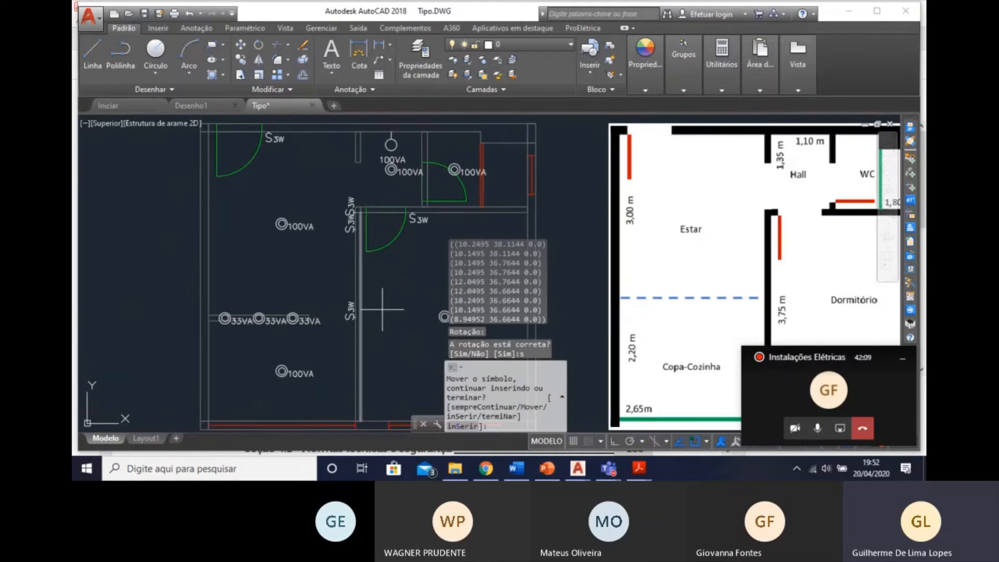
mouse_move(414, 248)
middle_mouse_down()
mouse_move(347, 214)
mouse_move(319, 229)
middle_mouse_up()
scroll(371, 323, "up", 3)
type("s")
key("Return")
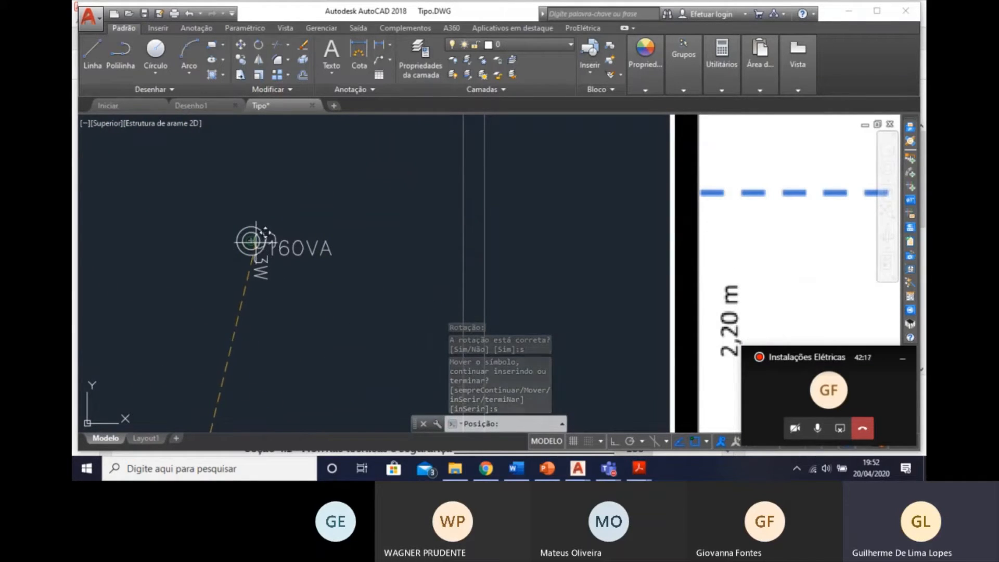
left_click(467, 241)
type("stá correta? [Sim/Não] [Sim")
key("Return")
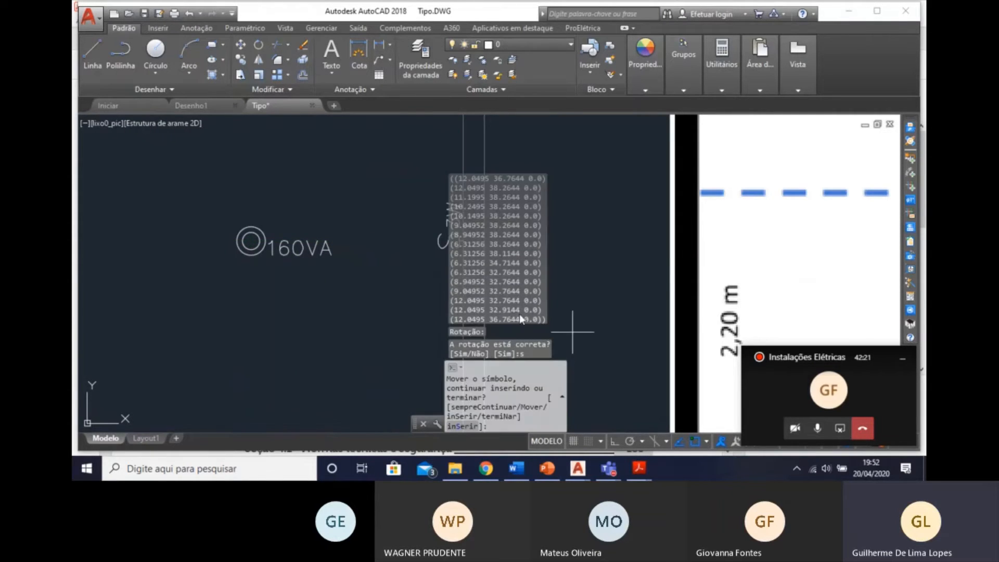
Leave the three-way switch insertion and start inserting an Interruptor simples from the same symbology.
scroll(338, 257, "down", 6)
middle_click_drag(339, 256, 456, 265)
middle_click_drag(415, 217, 335, 223)
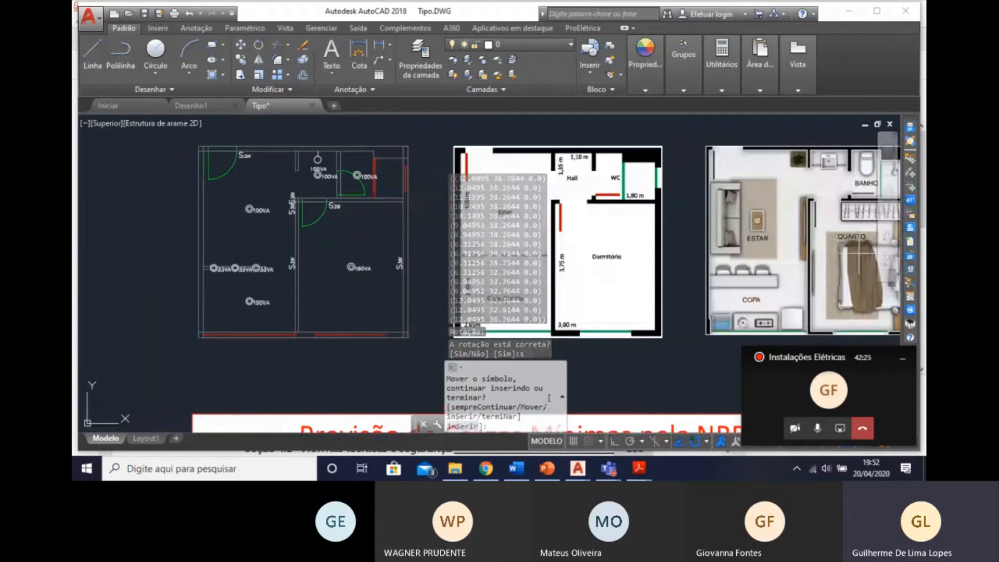
left_click(913, 161)
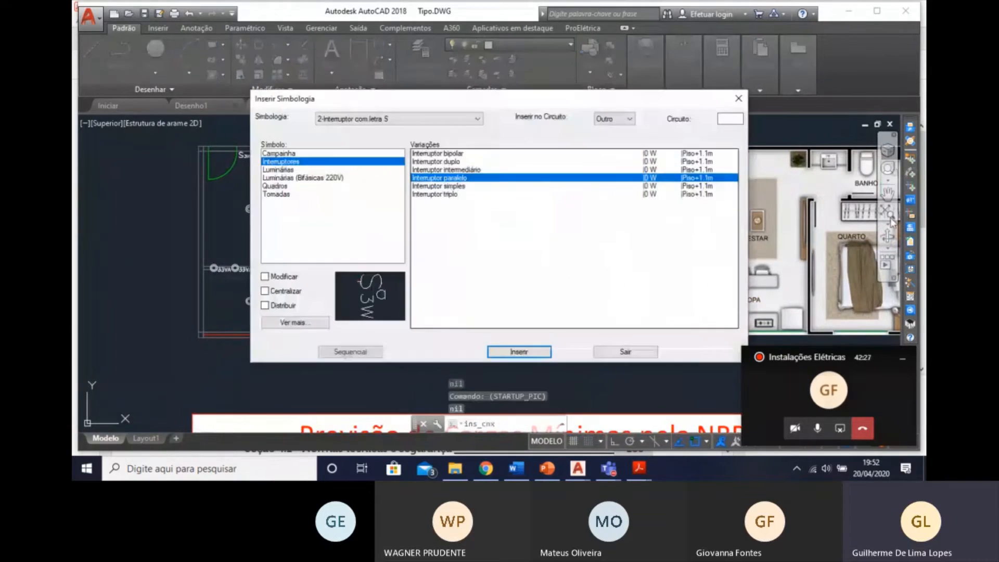
left_click(454, 186)
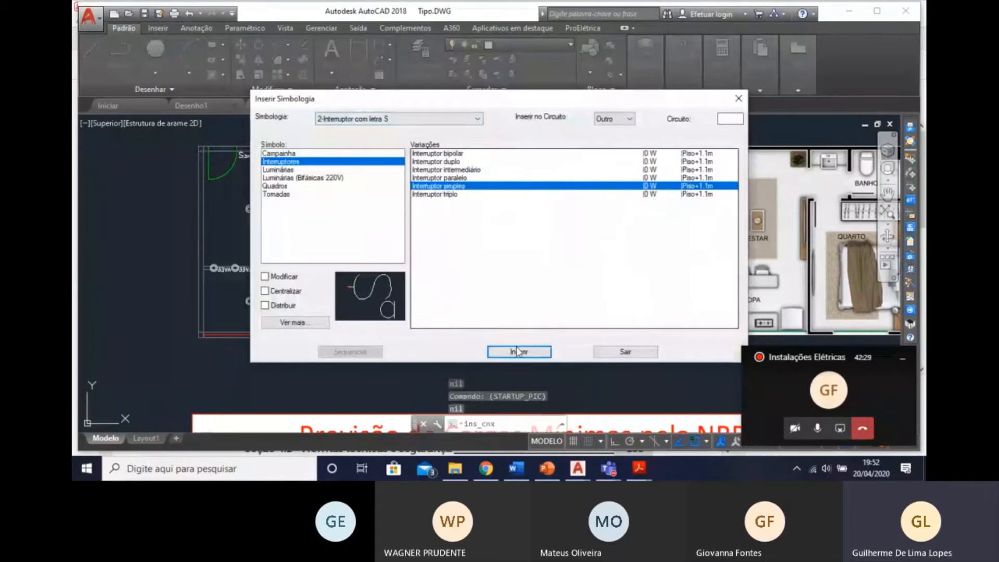
left_click(516, 351)
Insert a simple switch on the Hall's upper wall, about 0.26 past the wall luminaire, with its rotation flipped into the Hall.
scroll(301, 152, "up", 8)
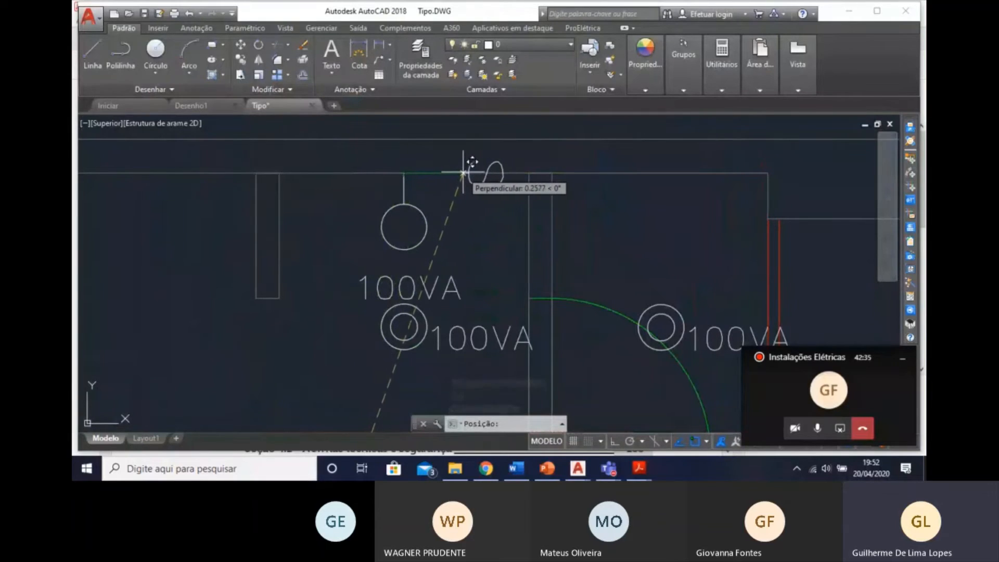
left_click(452, 172)
type("n")
key("Return")
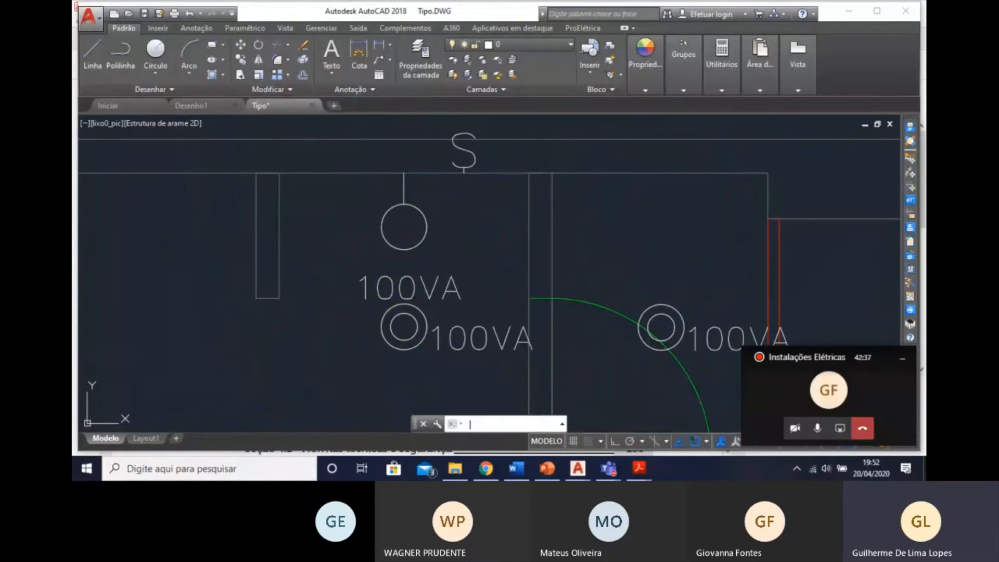
type("s")
key("Return")
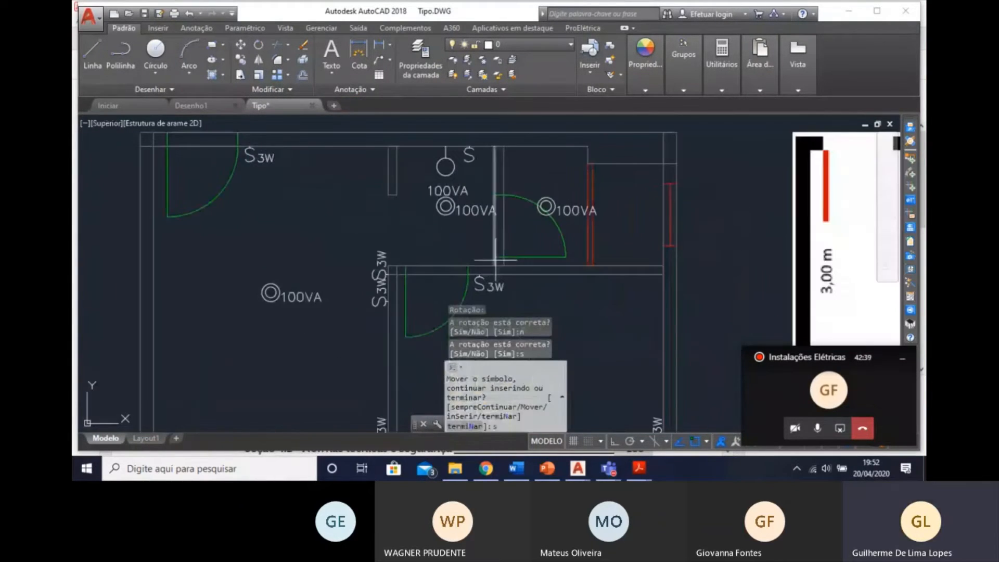
Insert a simple switch on the WC side of the Hall/WC dividing wall, just above the door, rotated to face the WC.
type("s")
key("Return")
scroll(495, 244, "up", 4)
middle_click_drag(521, 169, 425, 239)
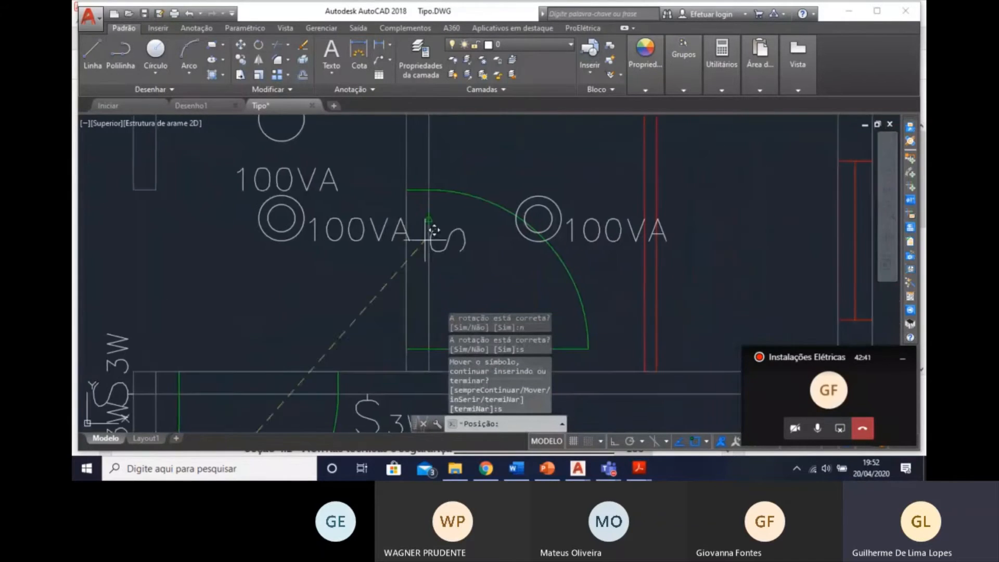
middle_click_drag(447, 172, 411, 258)
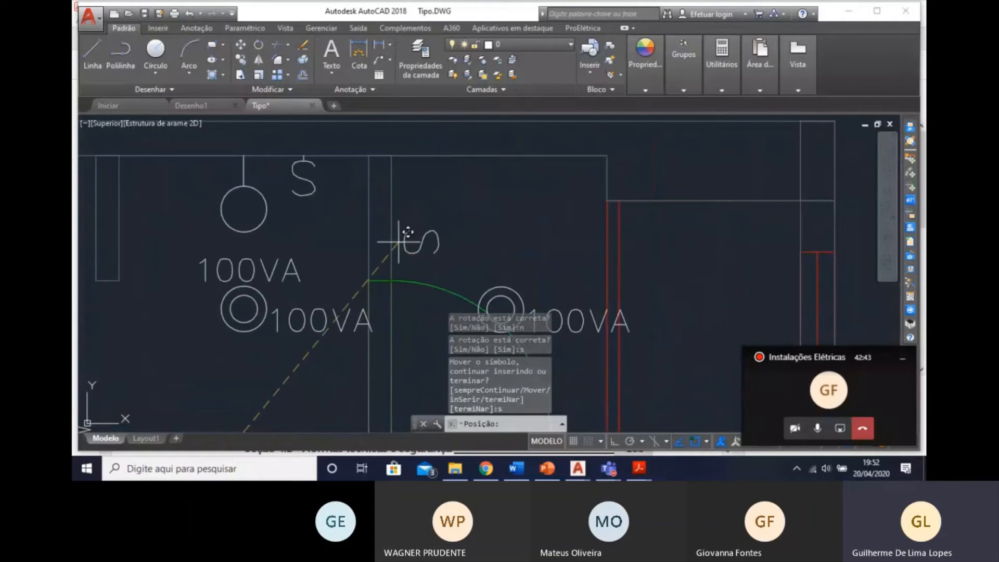
left_click(396, 250)
type("n")
key("Return")
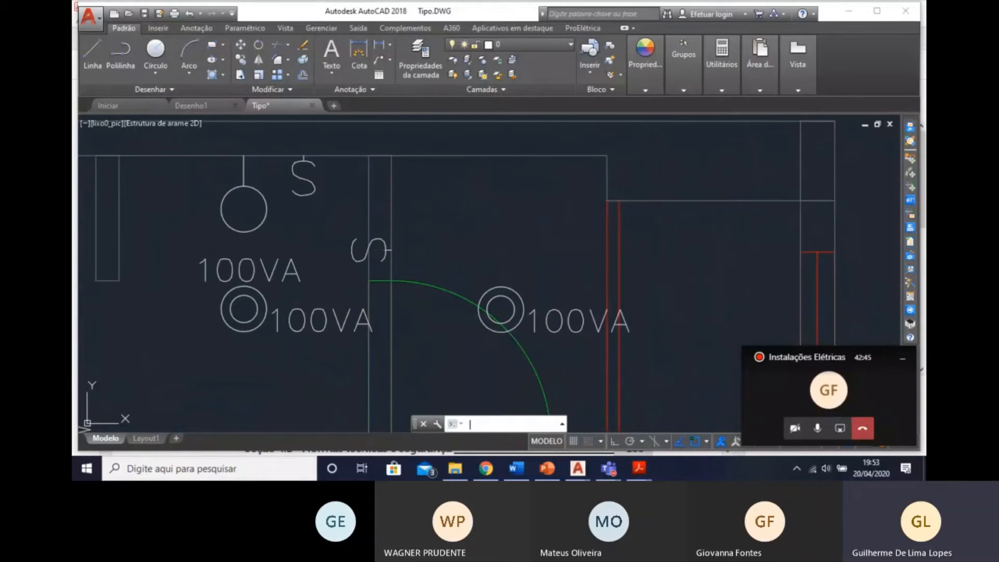
key("Return")
key("Return")
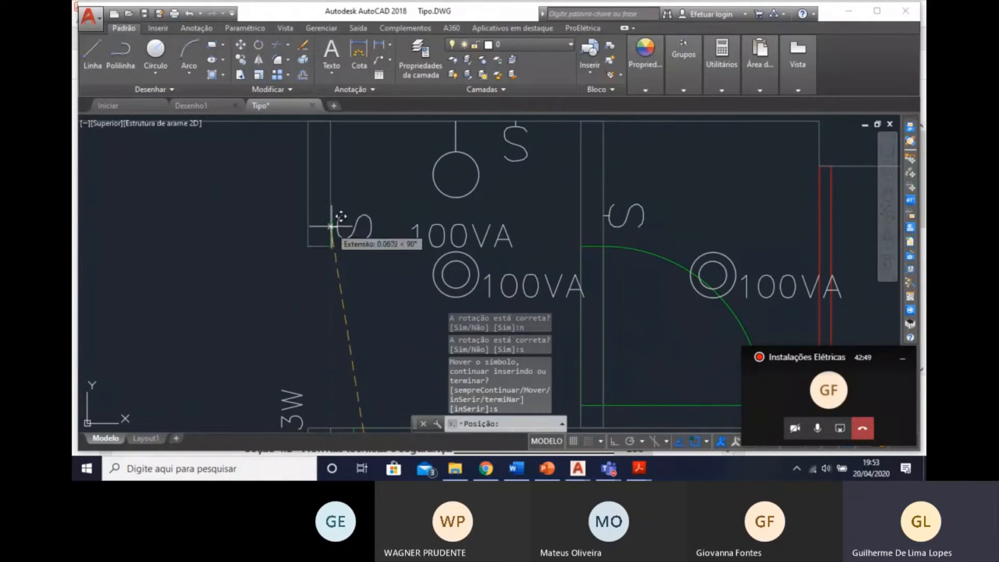
Insert a simple switch on the Hall side of the short Estar/Hall wall, near its free end, and accept its rotation.
left_click(331, 215)
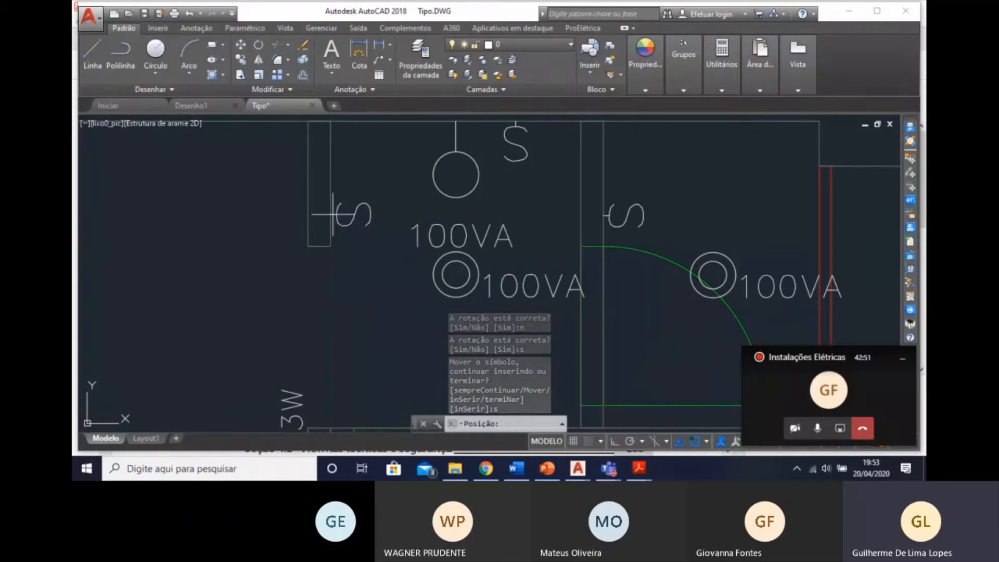
type("s")
key("Return")
type("s")
key("Return")
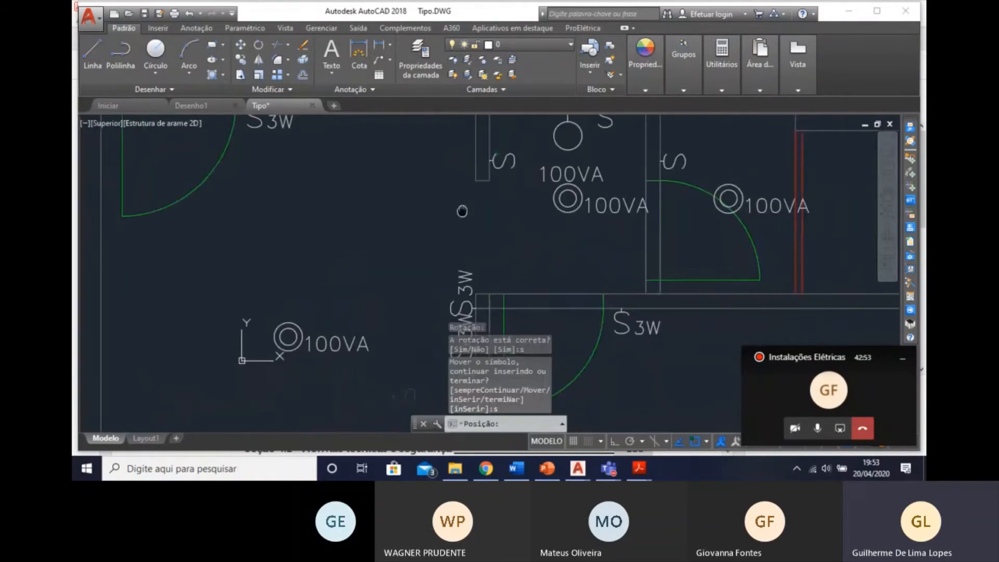
Insert a simple switch on the Estar's outer wall, about 0.31 above the half wall, accept its rotation, and end the insertion.
mouse_move(408, 190)
middle_mouse_down()
mouse_move(498, 205)
mouse_move(498, 215)
middle_mouse_up()
scroll(449, 246, "up", 4)
middle_click_drag(268, 224, 386, 276)
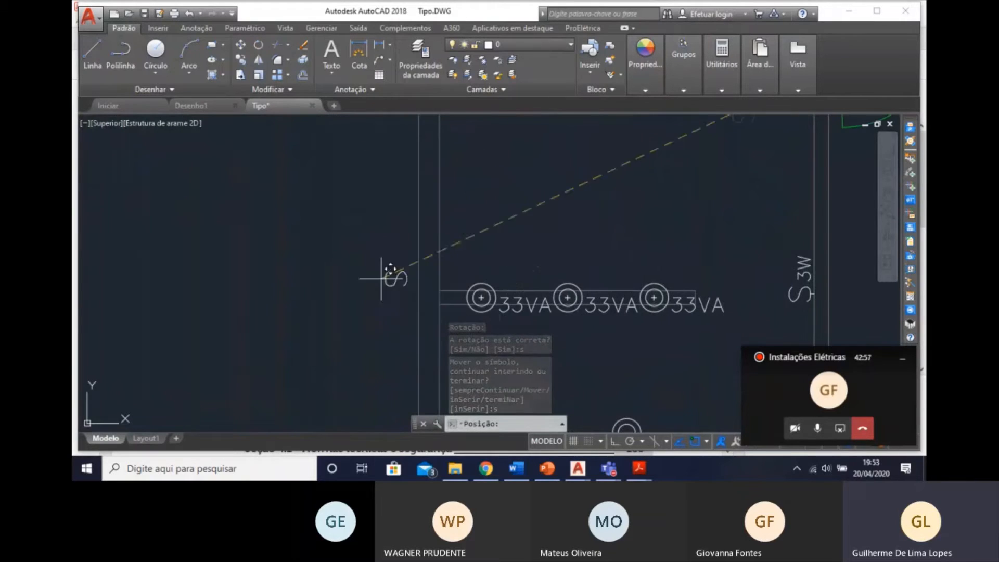
left_click(443, 246)
type("s")
key("Return")
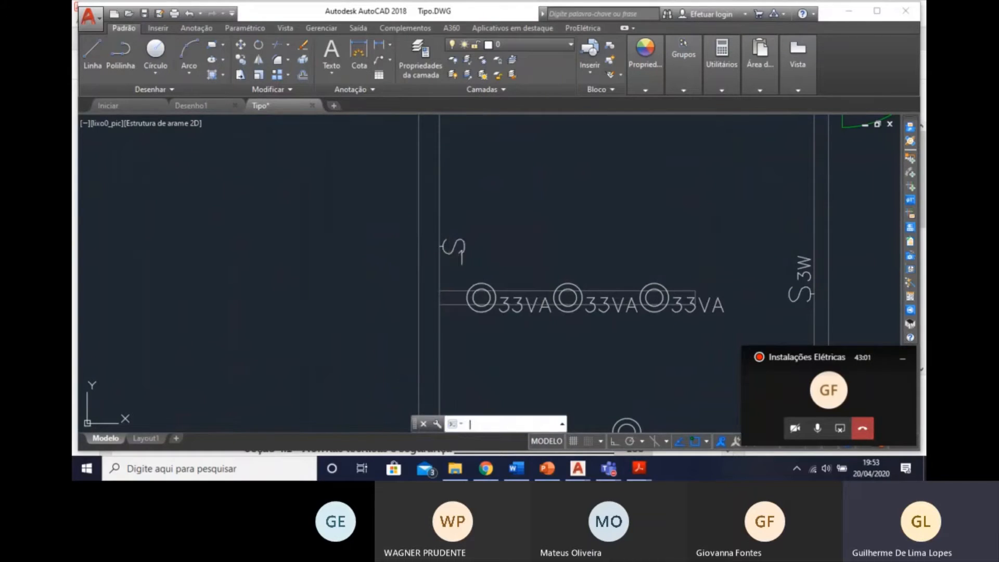
scroll(706, 250, "down", 2)
scroll(704, 250, "down", 2)
middle_click_drag(669, 263, 469, 219)
middle_click_drag(285, 301, 190, 358)
middle_click_drag(354, 245, 294, 288)
middle_click_drag(322, 237, 289, 207)
middle_click_drag(289, 242, 283, 278)
key("Escape")
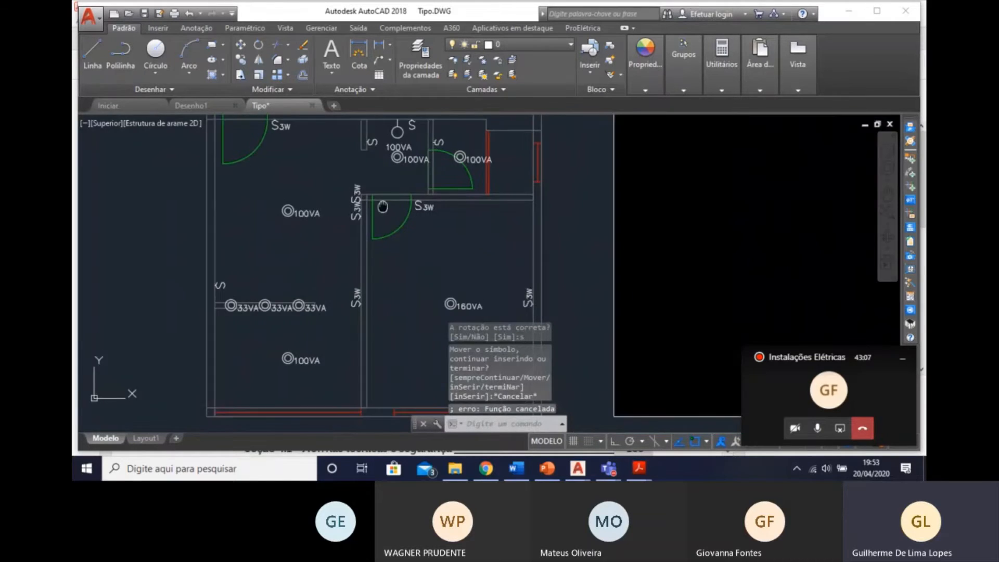
Examine the Divisão de Circuitos pelo Projetista table for the lighting circuits, their rooms and their powers.
middle_click_drag(284, 326, 370, 293)
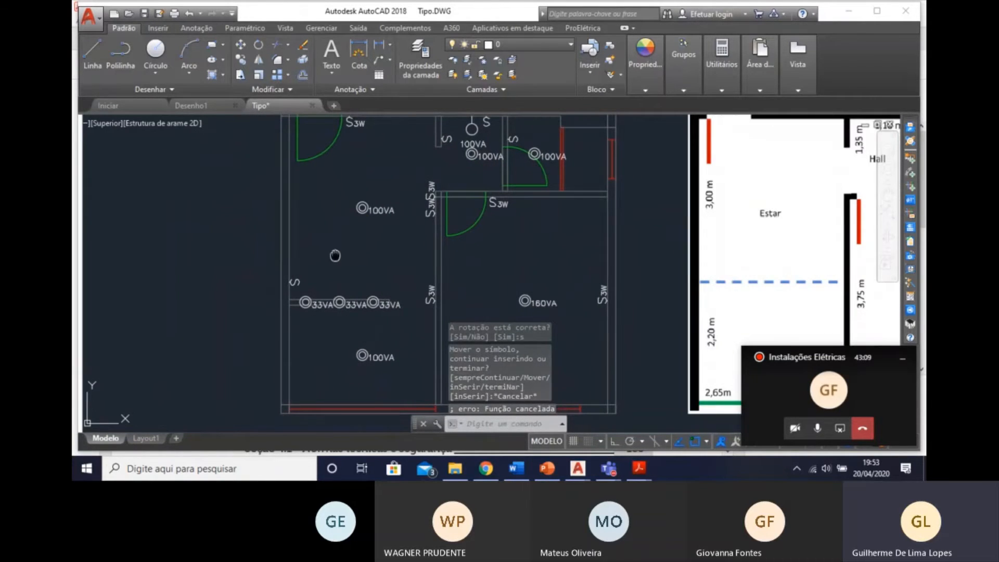
middle_click_drag(335, 256, 334, 272)
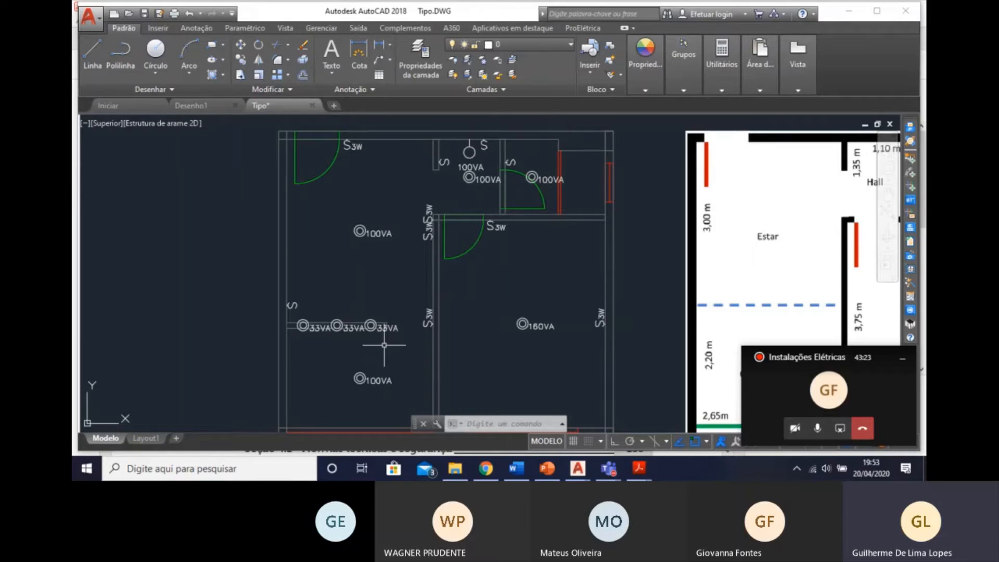
middle_click_drag(470, 354, 473, 257)
scroll(475, 234, "down", 2)
middle_click_drag(464, 308, 439, 330)
middle_click_drag(440, 411, 390, 180)
scroll(421, 335, "down", 4)
middle_click_drag(420, 335, 405, 176)
scroll(406, 175, "up", 2)
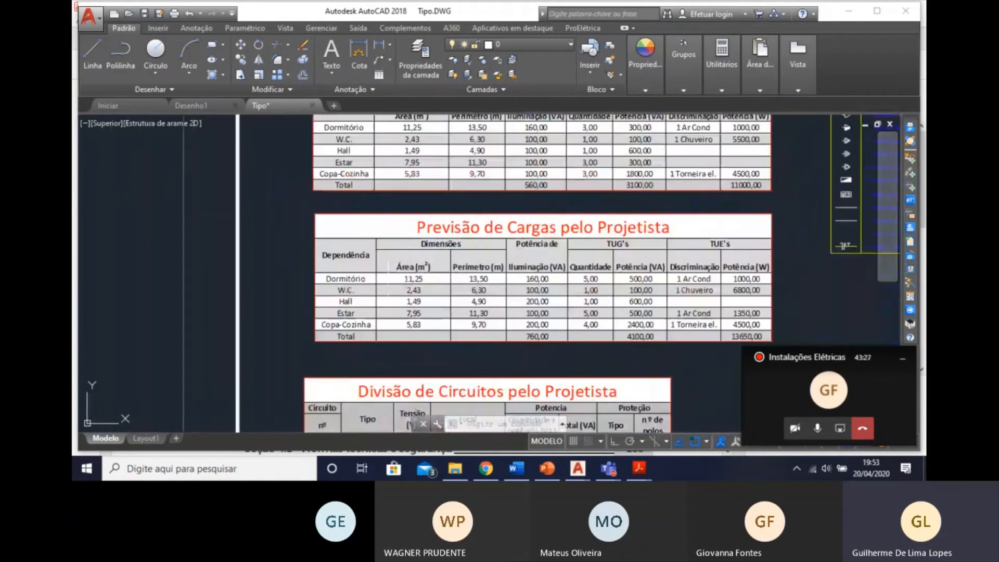
middle_click_drag(379, 354, 368, 250)
middle_click_drag(337, 378, 311, 298)
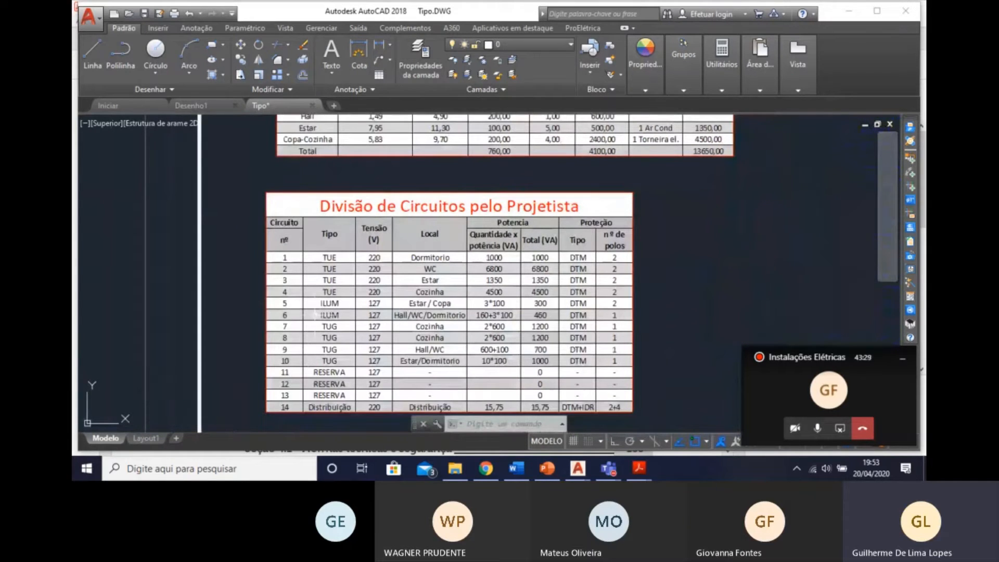
scroll(391, 304, "up", 2)
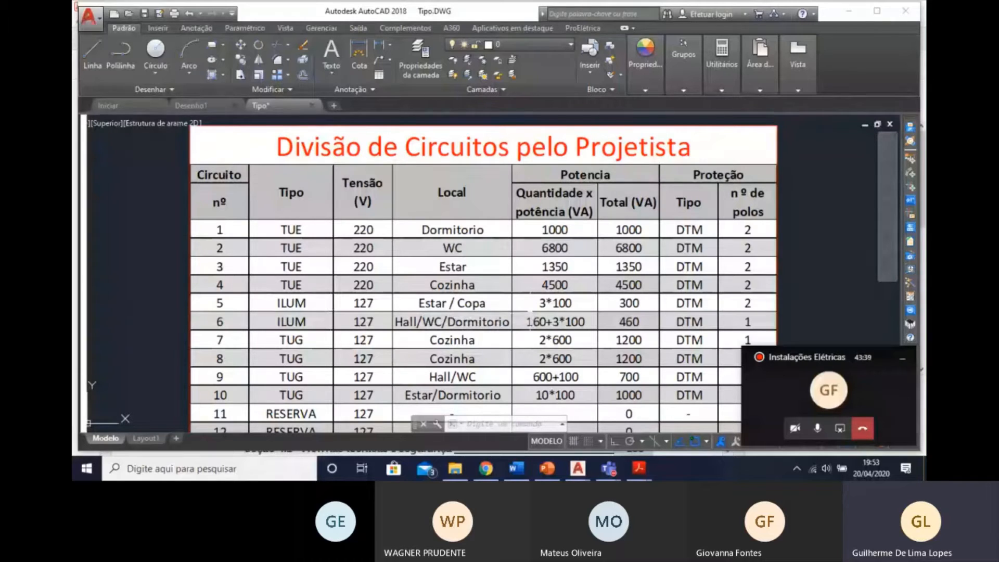
Assign the Estar and Copa-Cozinha 100 VA luminaires and the three 33 VA luminaires to circuit 5, all points in the same circuit.
scroll(419, 306, "down", 10)
middle_click_drag(417, 307, 417, 370)
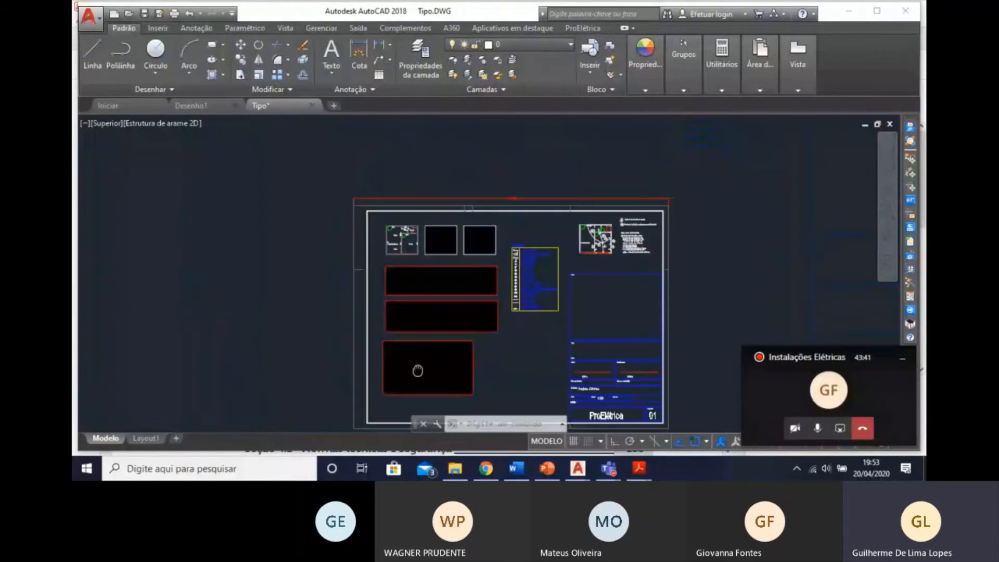
scroll(413, 266, "up", 5)
middle_click_drag(401, 268, 412, 341)
scroll(405, 271, "up", 8)
scroll(370, 300, "down", 3)
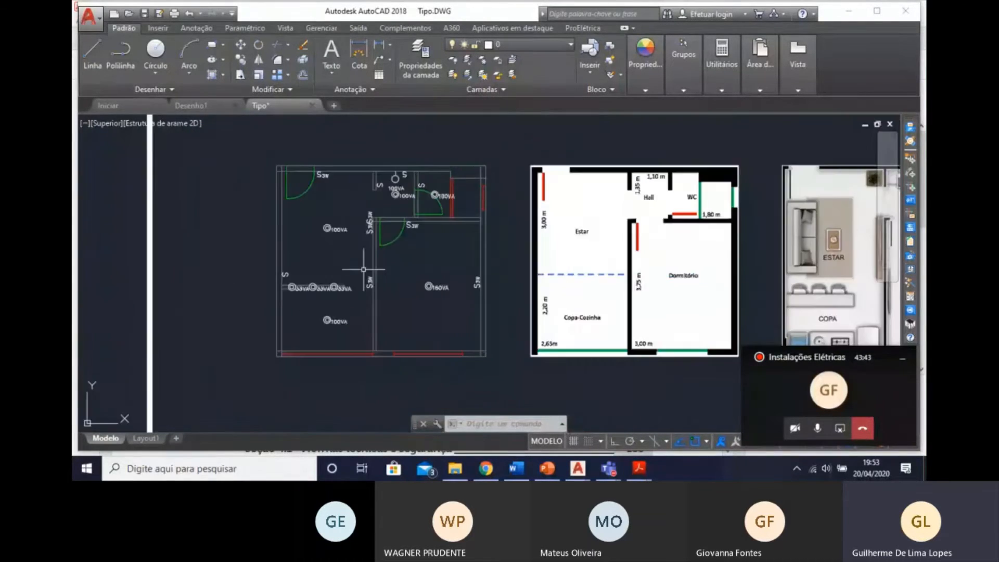
scroll(370, 292, "up", 3)
left_click(365, 274)
left_click(308, 225)
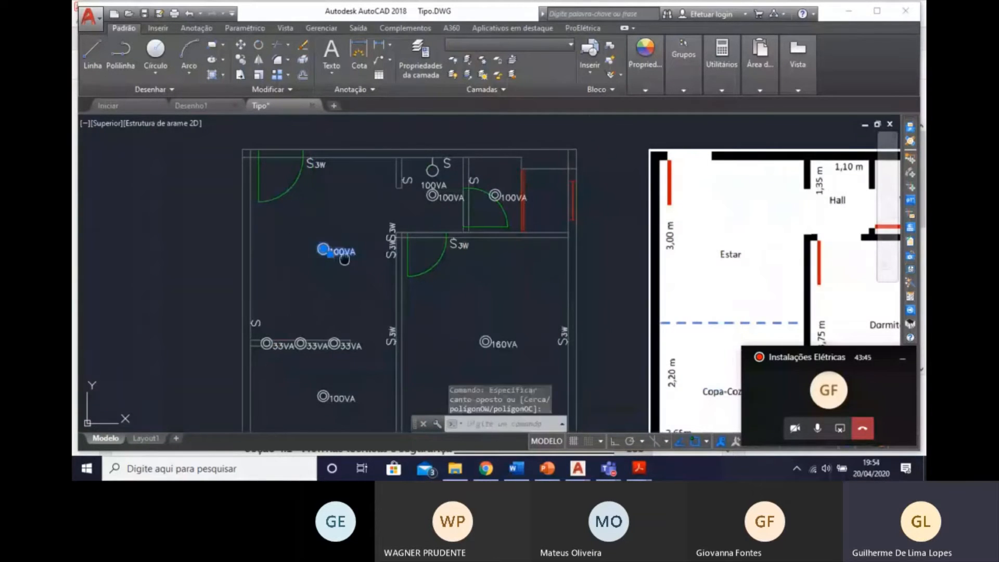
middle_click_drag(343, 261, 356, 218)
left_click(377, 318)
left_click(296, 288)
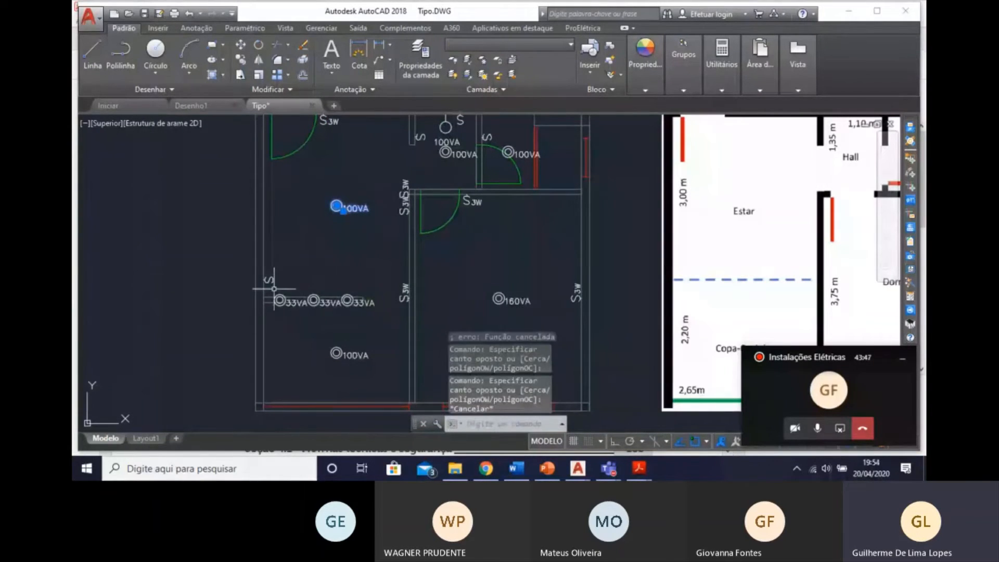
left_click(275, 289)
left_click(368, 315)
left_click(327, 339)
left_click(370, 359)
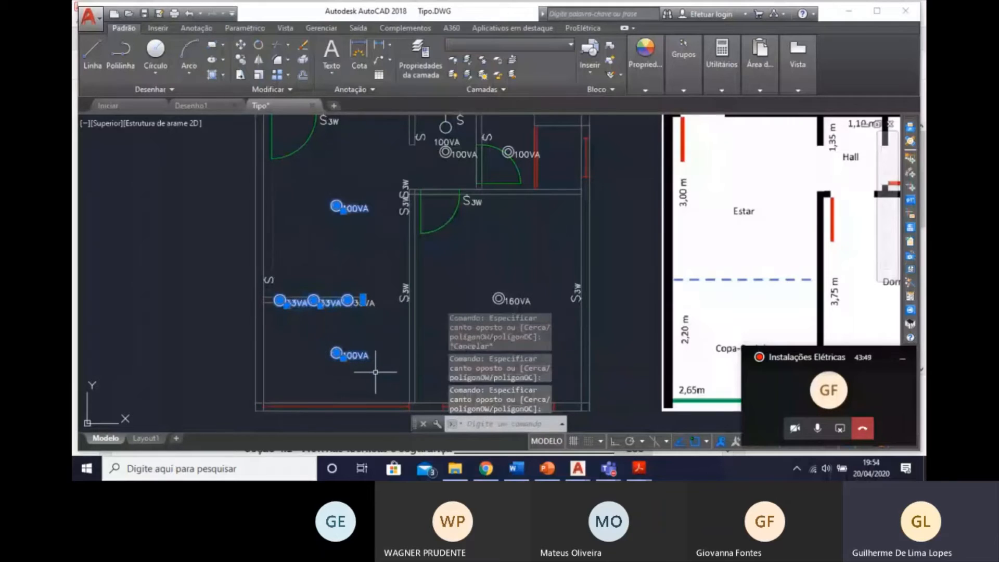
middle_click_drag(330, 159, 330, 156)
mouse_move(489, 179)
middle_mouse_down()
mouse_move(439, 177)
mouse_move(410, 193)
middle_mouse_up()
middle_click_drag(244, 344, 272, 288)
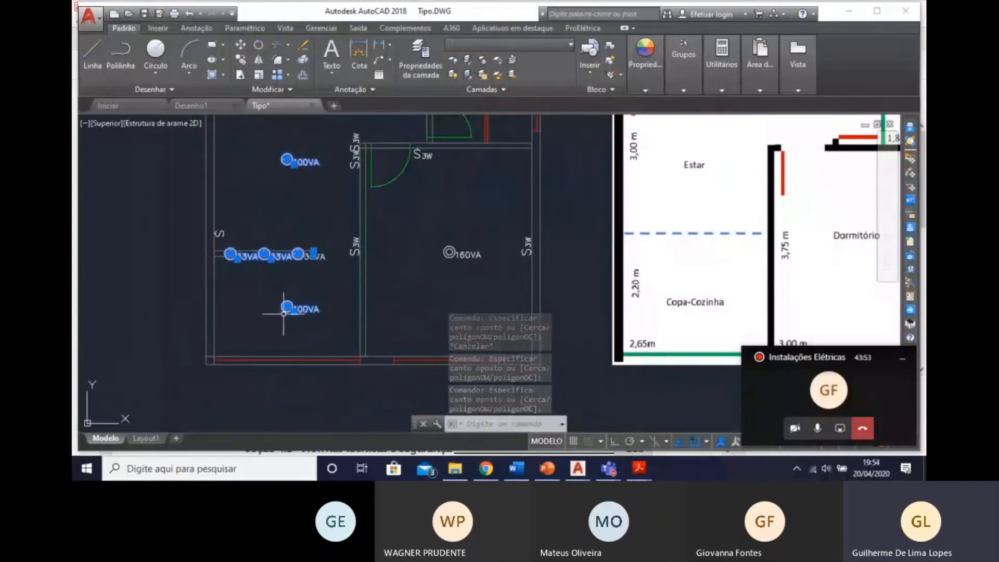
double_click(288, 307)
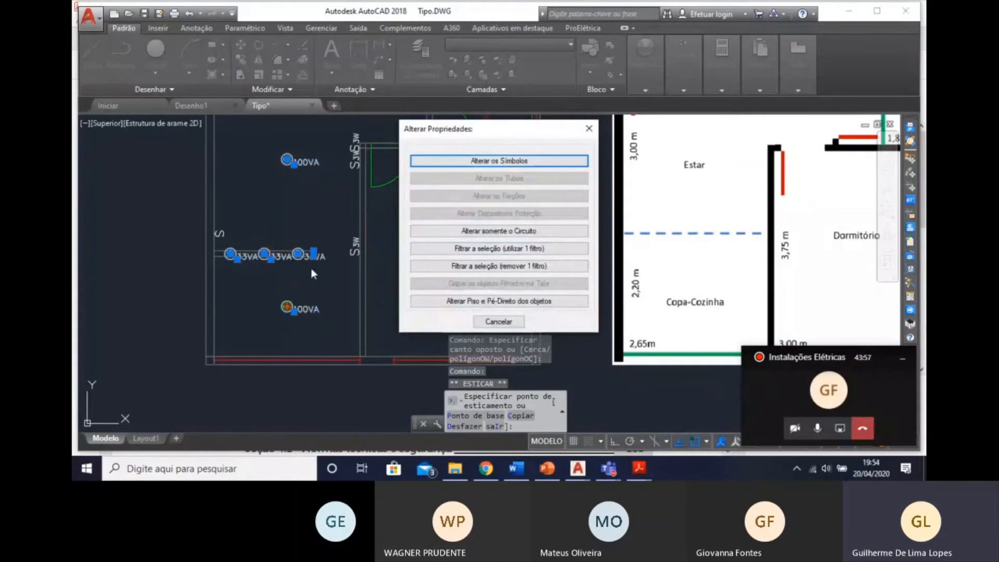
left_click(556, 231)
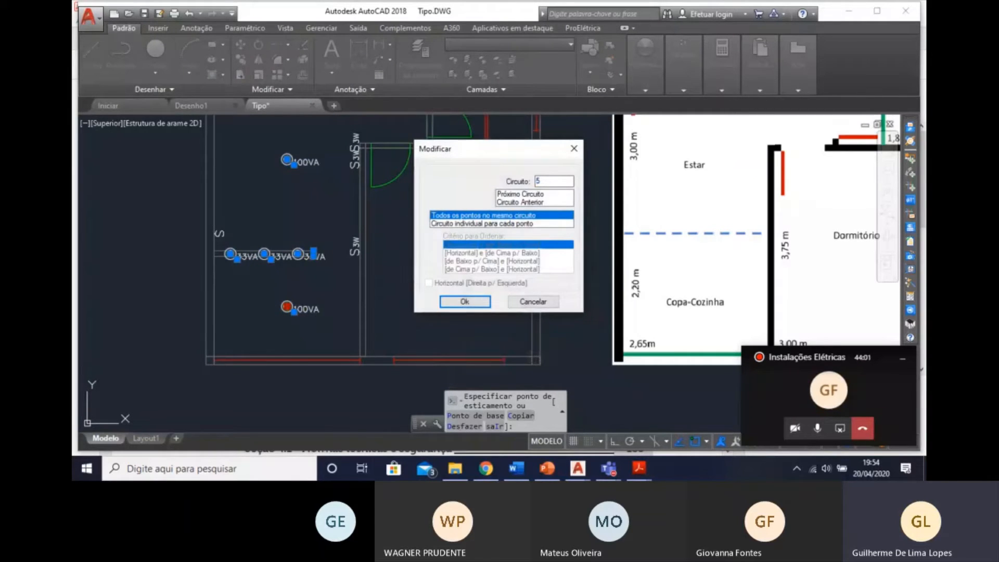
left_click(474, 299)
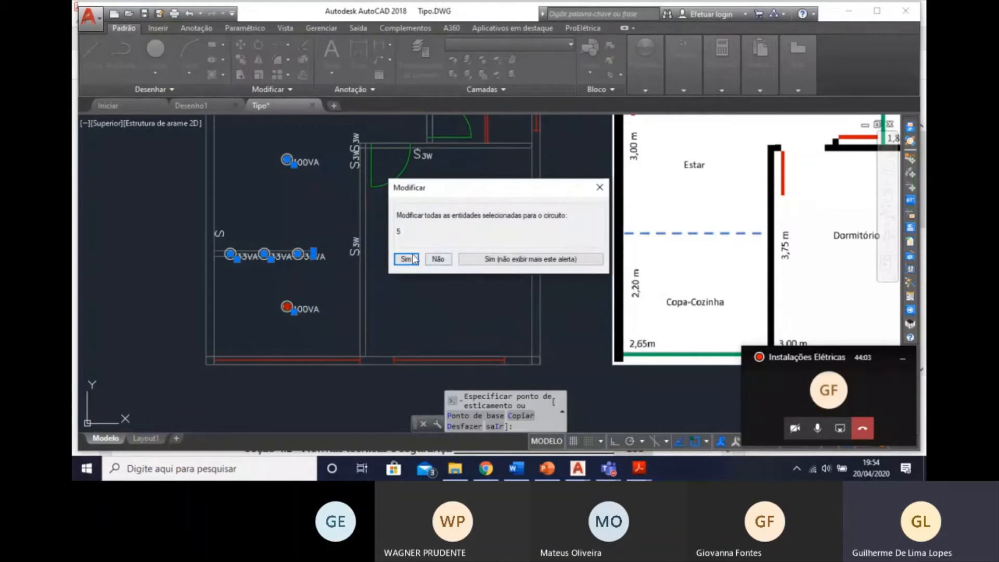
left_click(415, 260)
middle_click_drag(354, 286, 385, 294)
key("Escape")
middle_click_drag(306, 251, 316, 266)
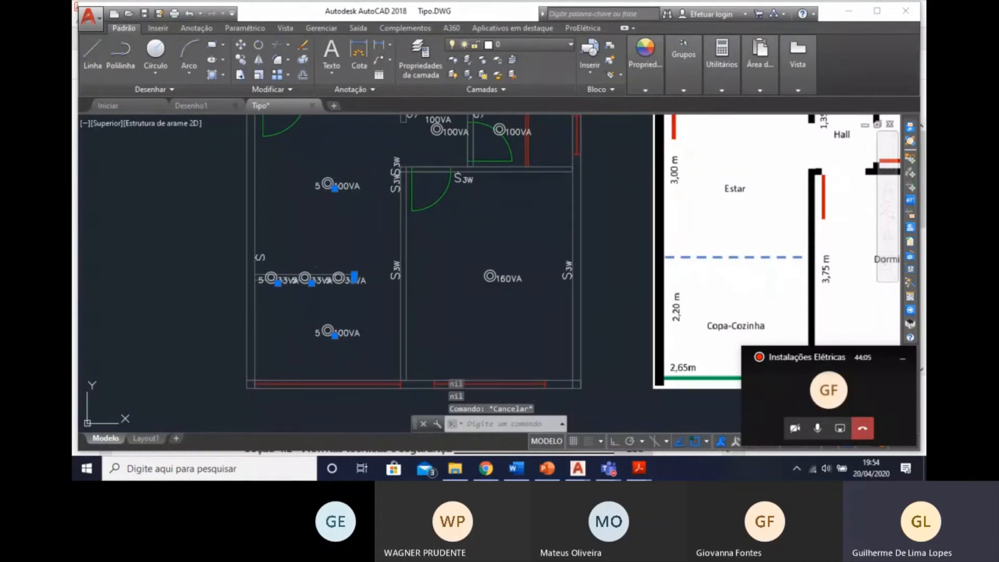
key("Escape")
key("Escape")
left_click(359, 311)
scroll(308, 305, "up", 6)
left_click(308, 305)
key("Escape")
key("Escape")
scroll(369, 255, "up", 6)
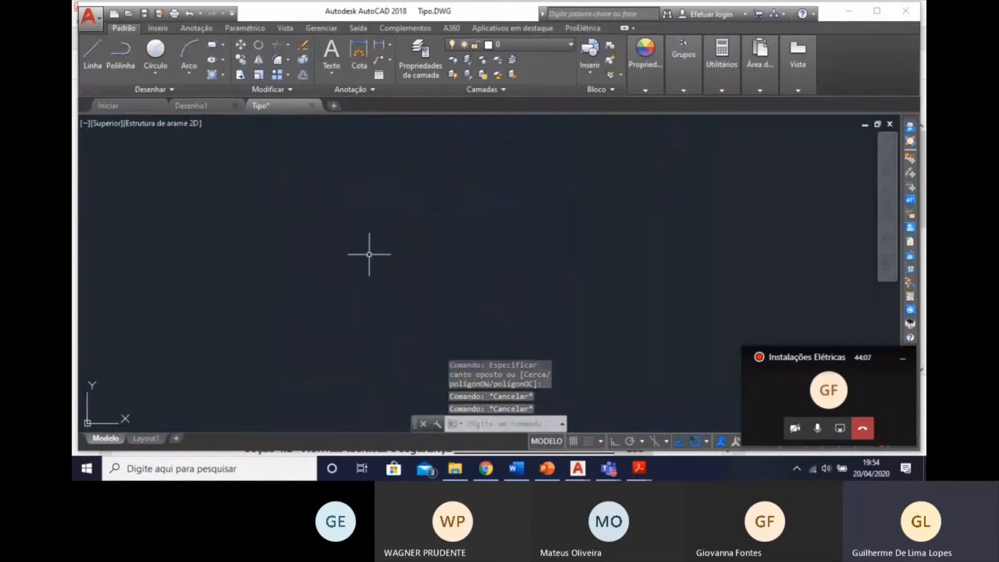
scroll(369, 255, "down", 5)
middle_click_drag(406, 256, 392, 287)
key("Escape")
middle_click_drag(540, 259, 460, 319)
left_click(554, 232)
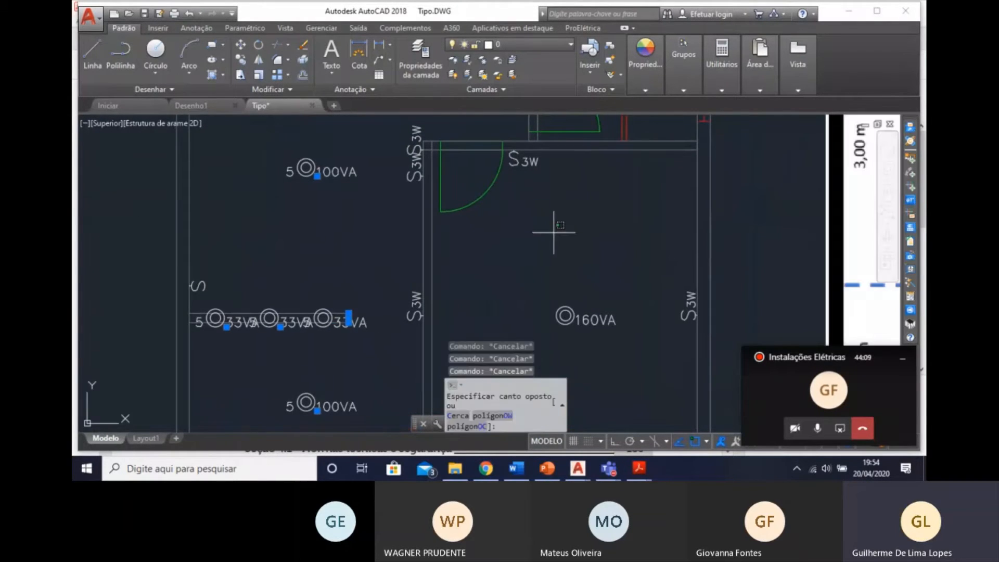
key("Escape")
key("Escape")
middle_click_drag(567, 246, 558, 256)
scroll(558, 256, "down", 2)
left_click(535, 230)
left_click(468, 168)
key("Escape")
key("Escape")
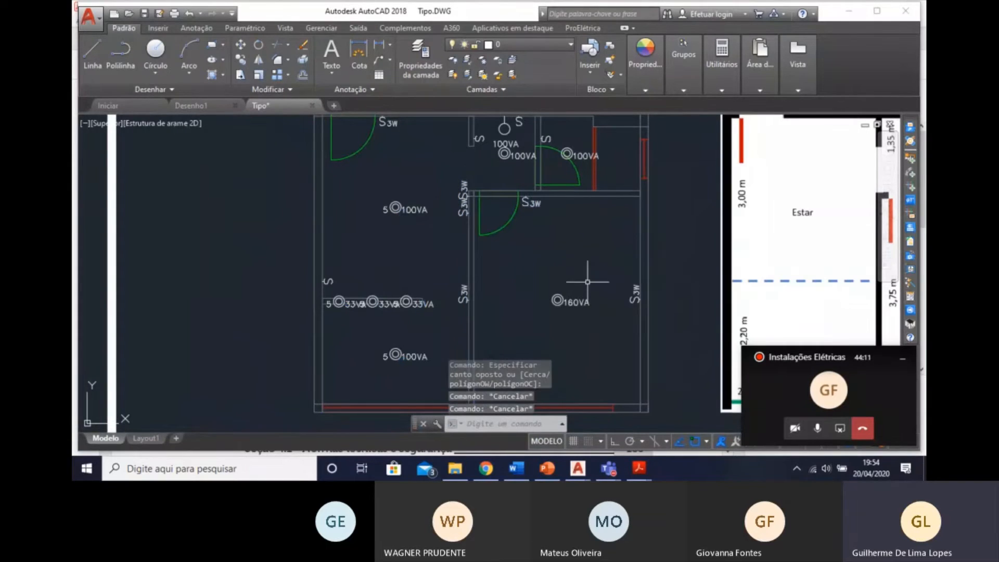
left_click(581, 334)
key("Escape")
Assign the 160 VA luminaire, the Hall's ceiling and wall 100 VA luminaires, and the adjoining room's 100 VA luminaire to circuit 6, all points in the same circuit.
left_click(548, 290)
left_click(584, 315)
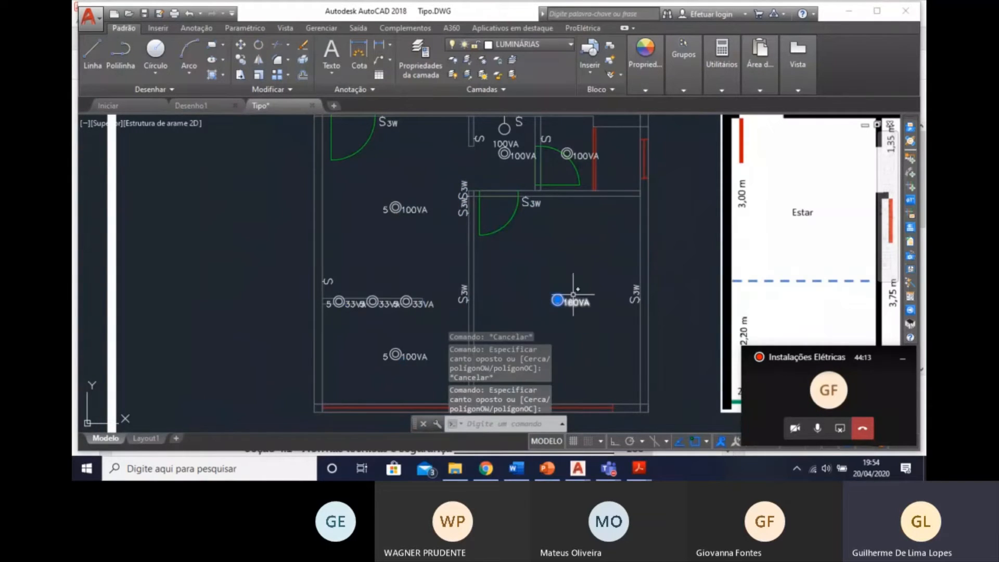
scroll(480, 223, "up", 3)
left_click(467, 237)
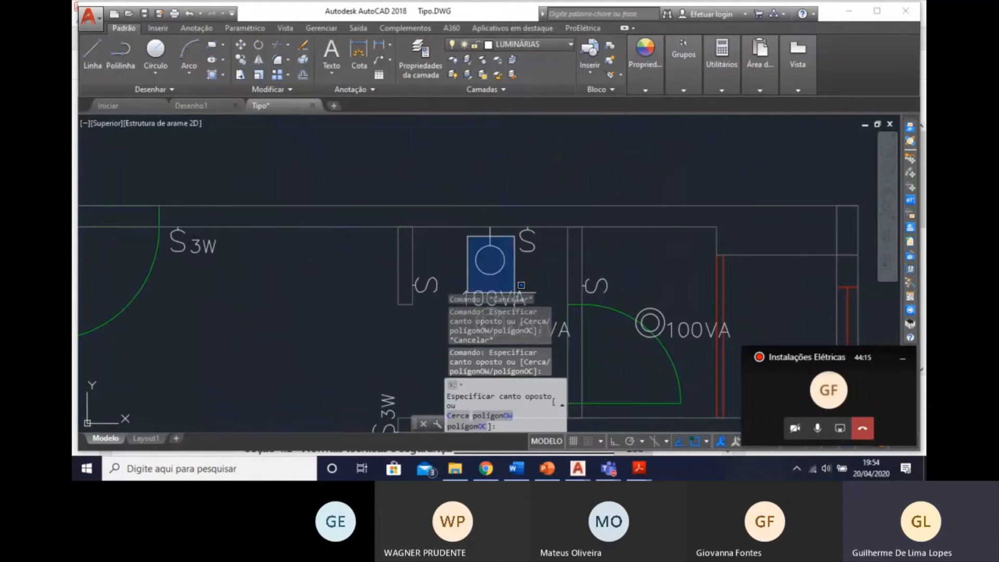
middle_click_drag(493, 214, 487, 75)
left_click(512, 229)
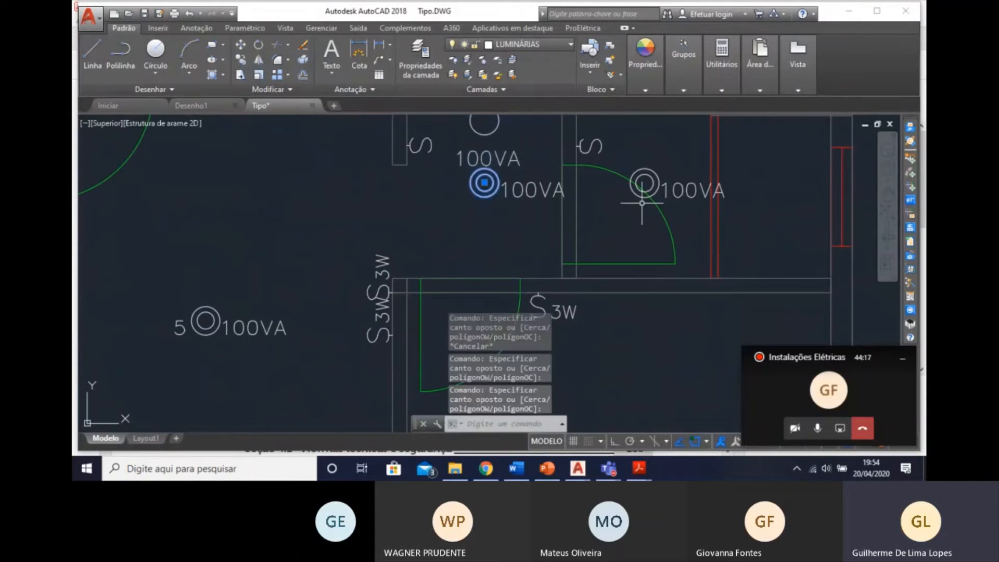
left_click(655, 174)
middle_click_drag(620, 191, 623, 240)
left_click(501, 175)
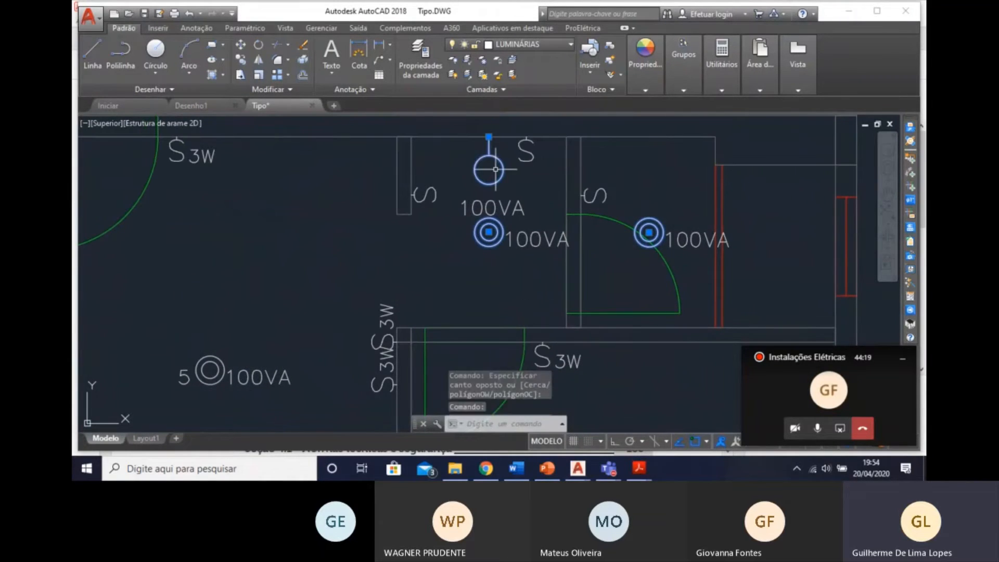
left_click(497, 168)
double_click(501, 161)
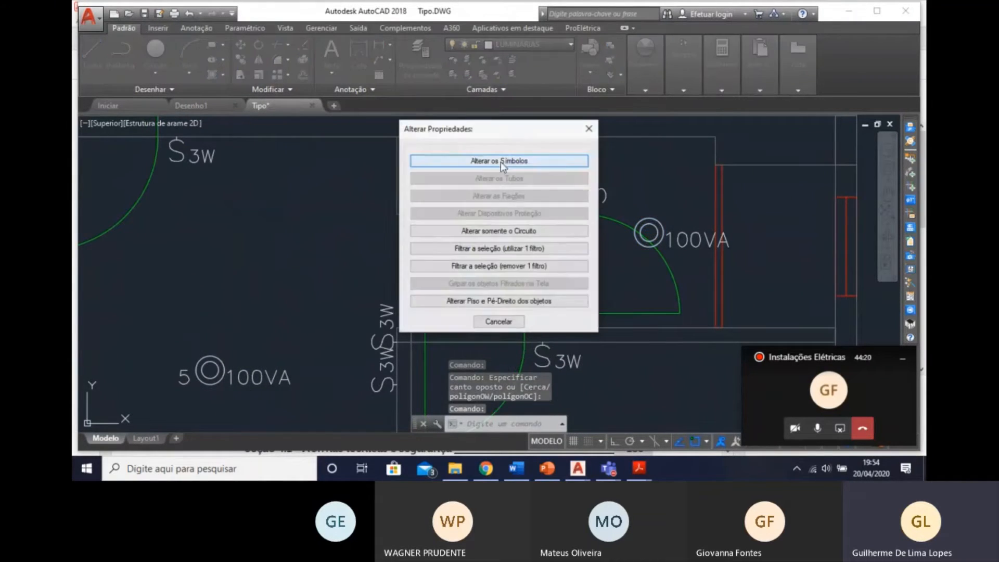
left_click(501, 230)
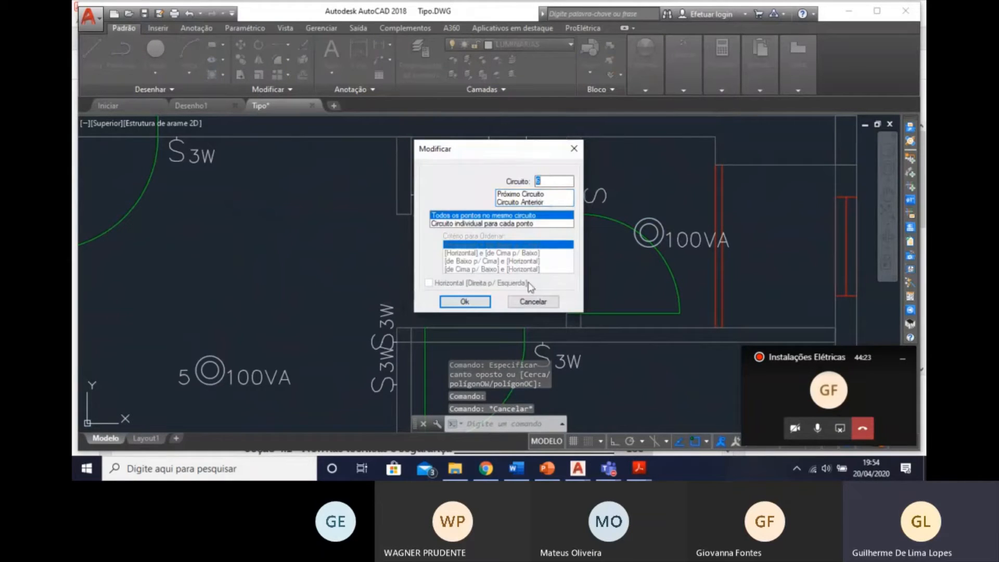
type("6")
key("Return")
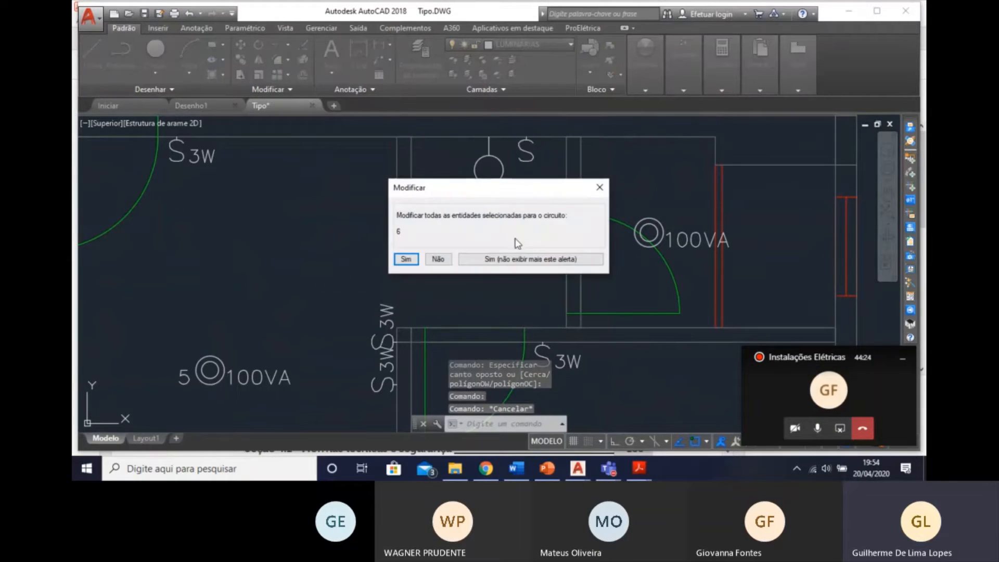
left_click(405, 260)
scroll(536, 238, "down", 4)
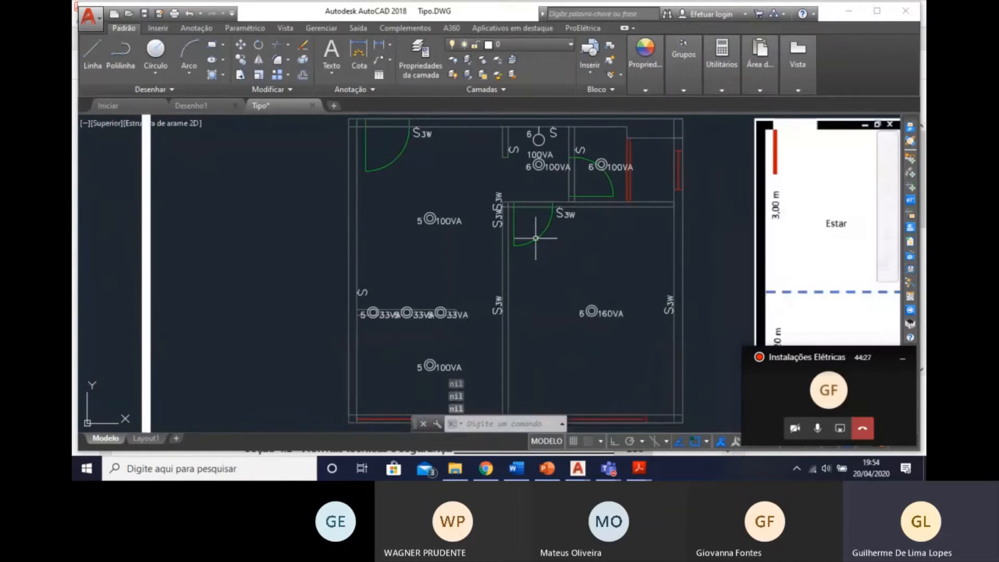
With the project assistant for switches, link the Estar 100 VA luminaire to the entrance-door and corner three-way switches as command a, with command point.
mouse_move(428, 332)
middle_mouse_down()
mouse_move(408, 223)
mouse_move(413, 269)
middle_mouse_up()
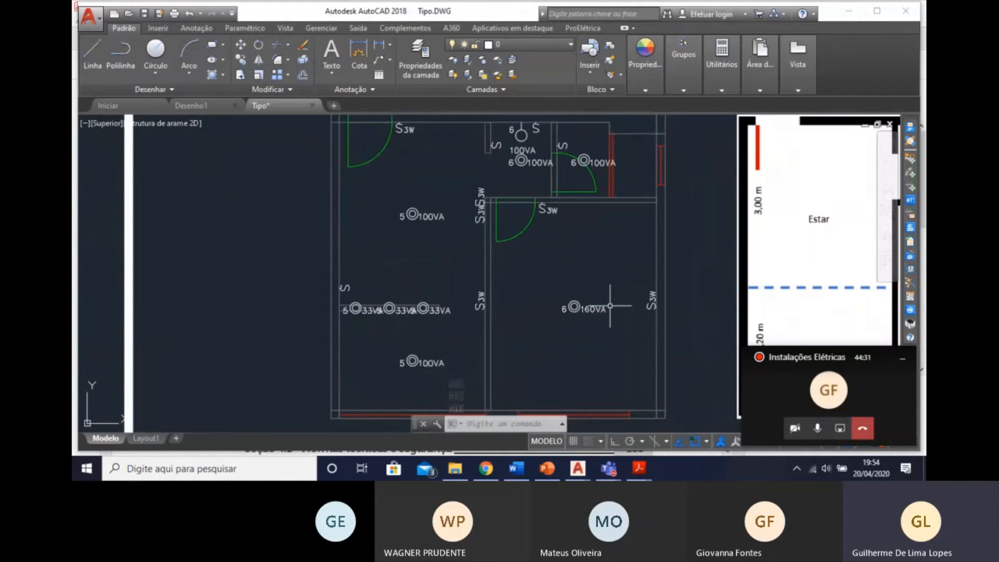
middle_click_drag(464, 255, 472, 282)
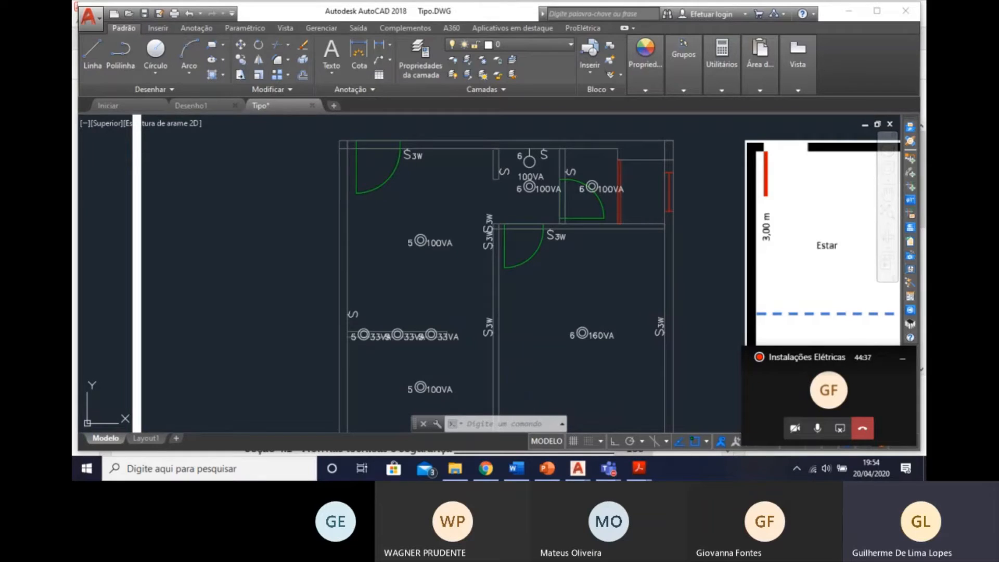
left_click(911, 284)
left_click(471, 182)
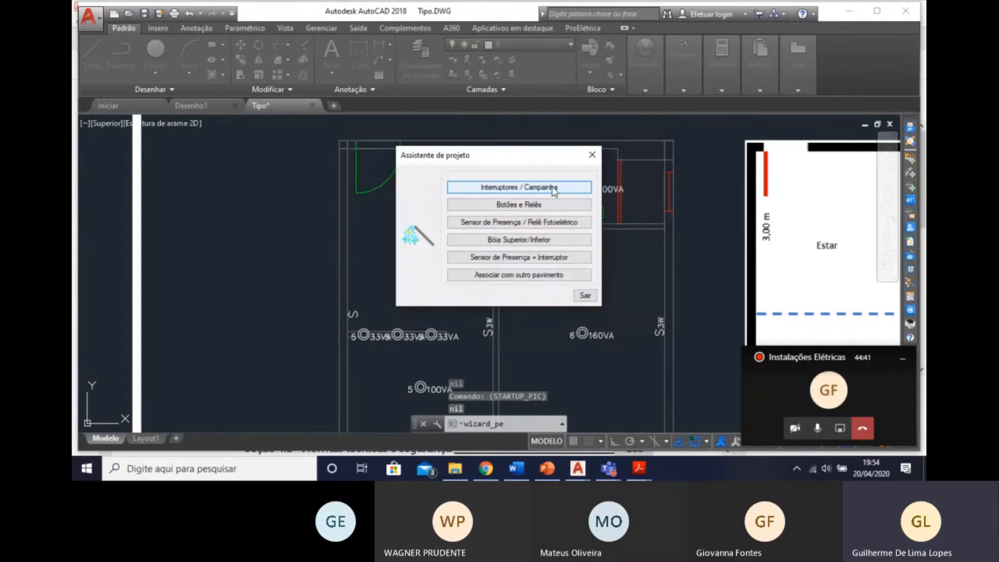
left_click(547, 189)
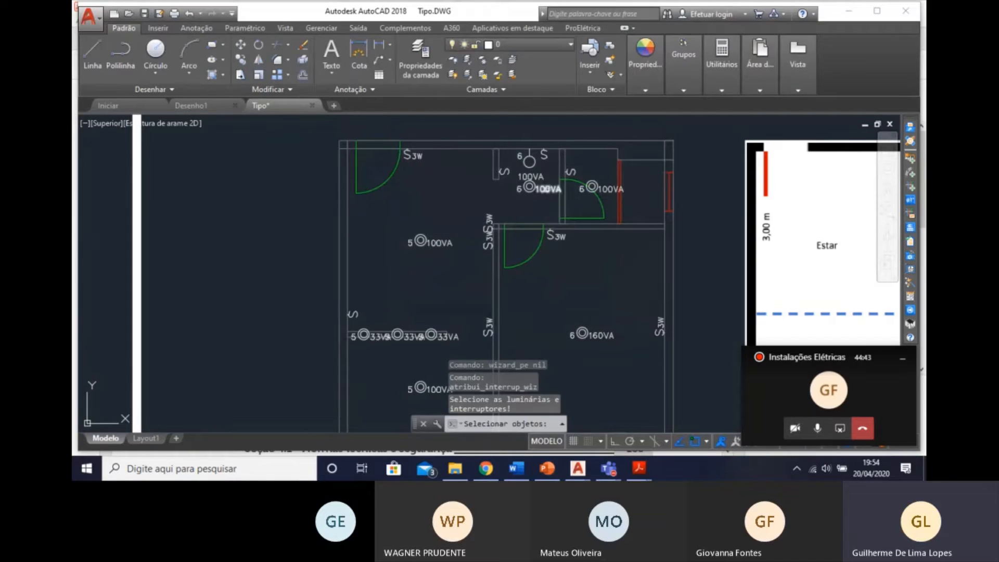
left_click(417, 157)
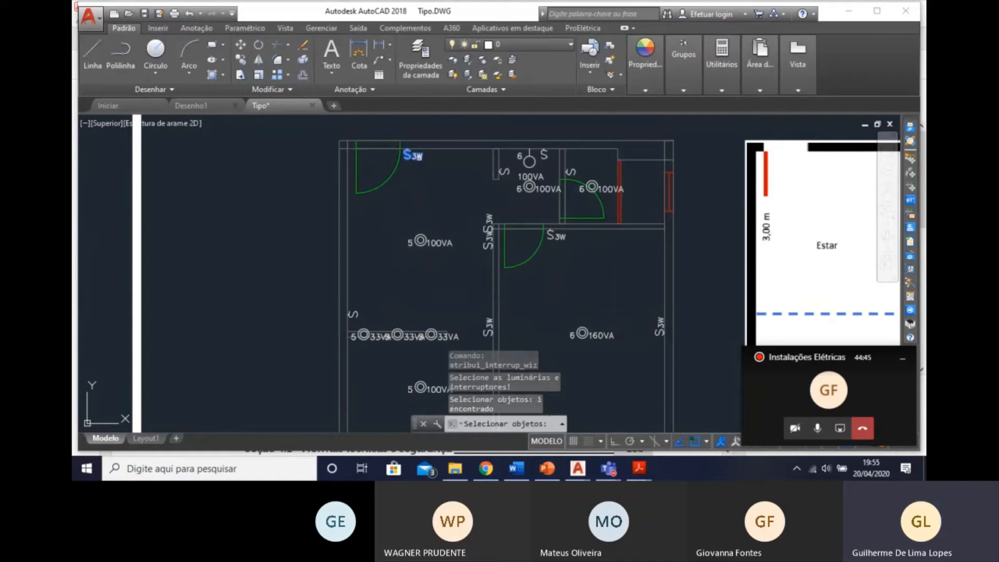
left_click(420, 240)
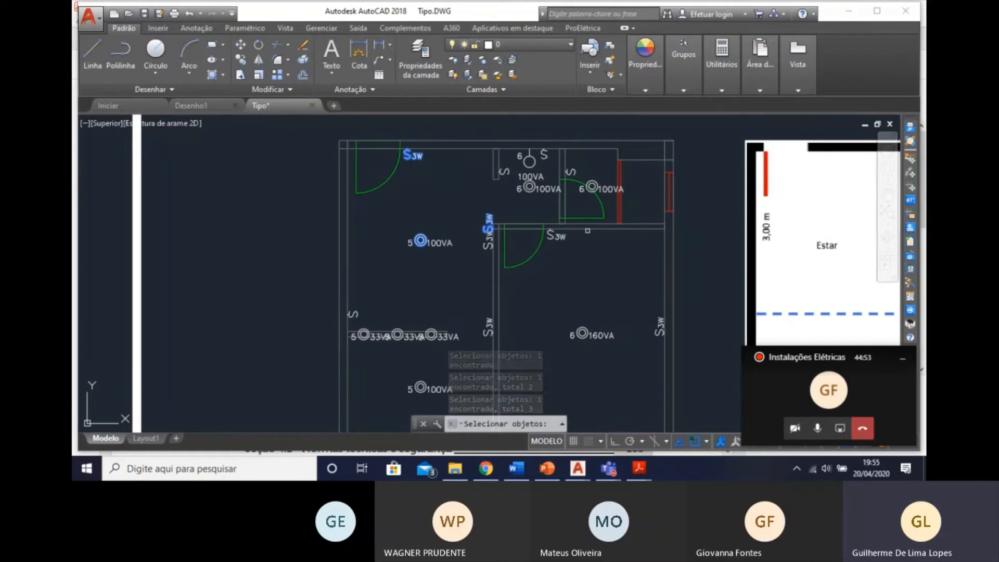
key("Return")
left_click(482, 208)
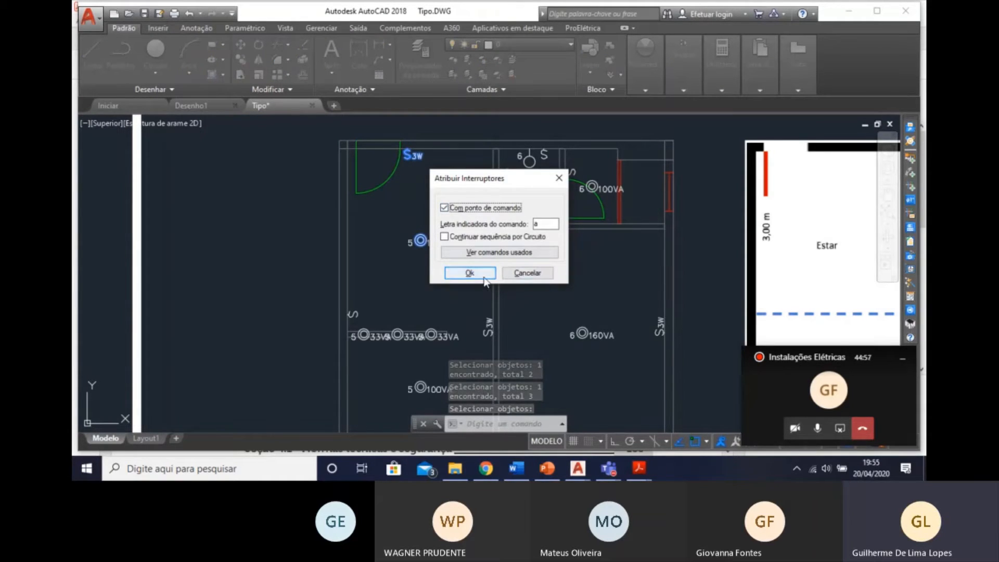
left_click(483, 275)
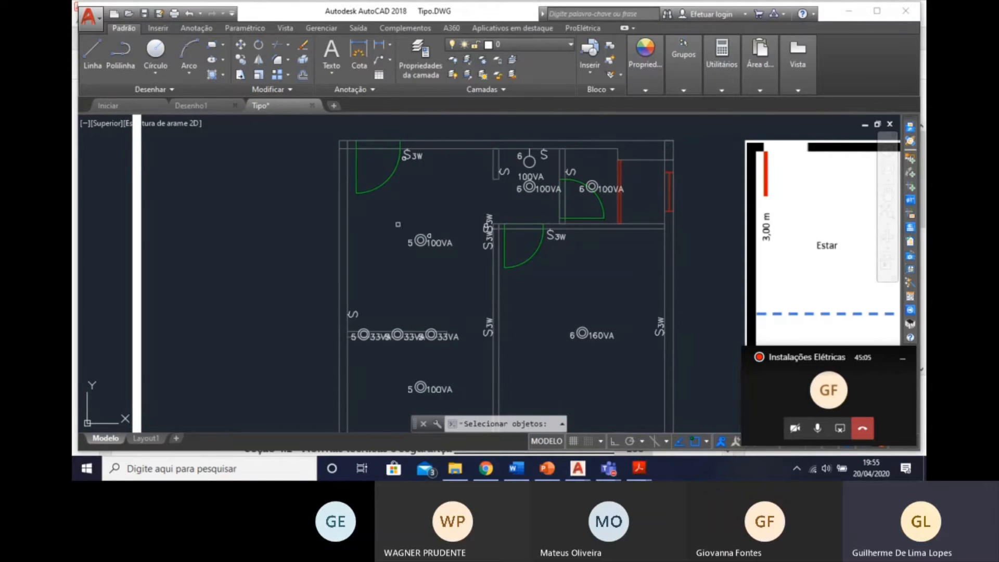
Link the Copa-Cozinha 100 VA luminaire to the two remaining three-way switches on its side of the dividing wall as command b.
middle_click_drag(472, 266, 491, 206)
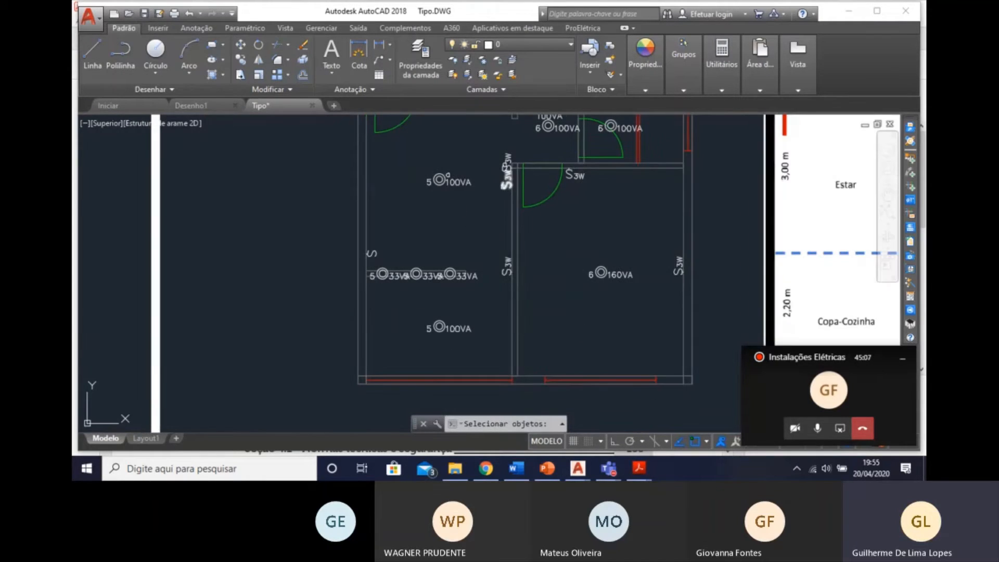
left_click(507, 177)
left_click(507, 266)
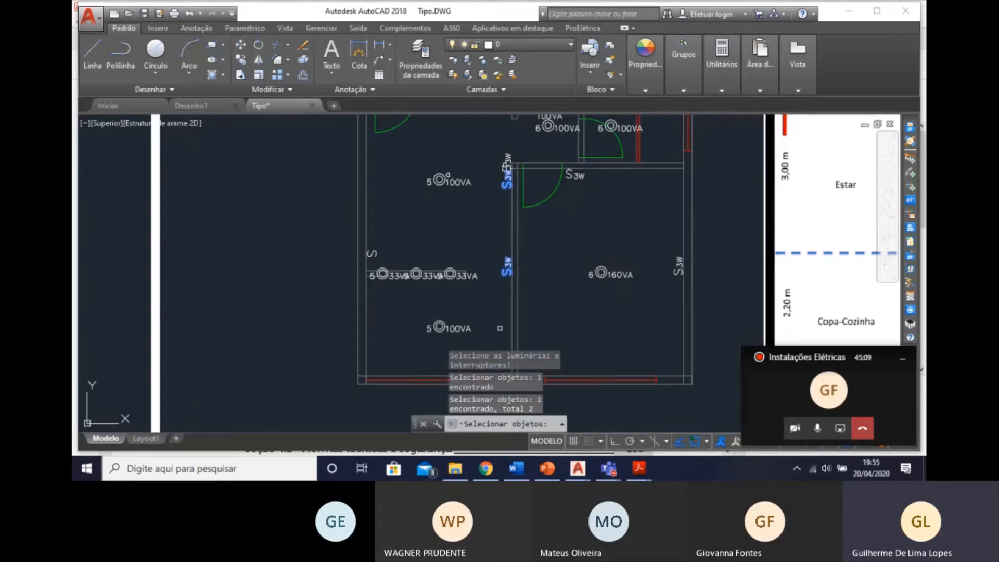
middle_click_drag(454, 319, 476, 265)
left_click(494, 303)
left_click(452, 264)
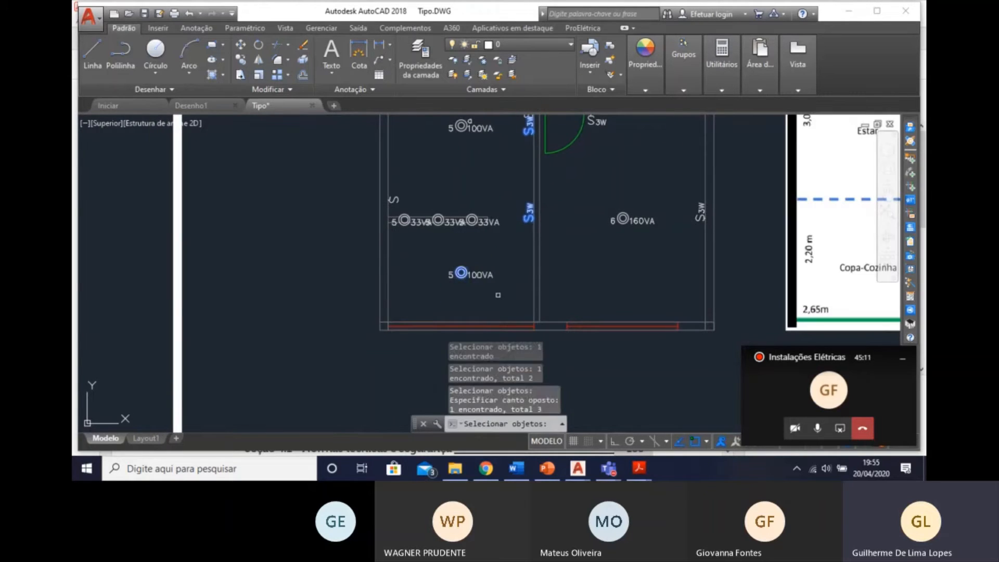
key("Return")
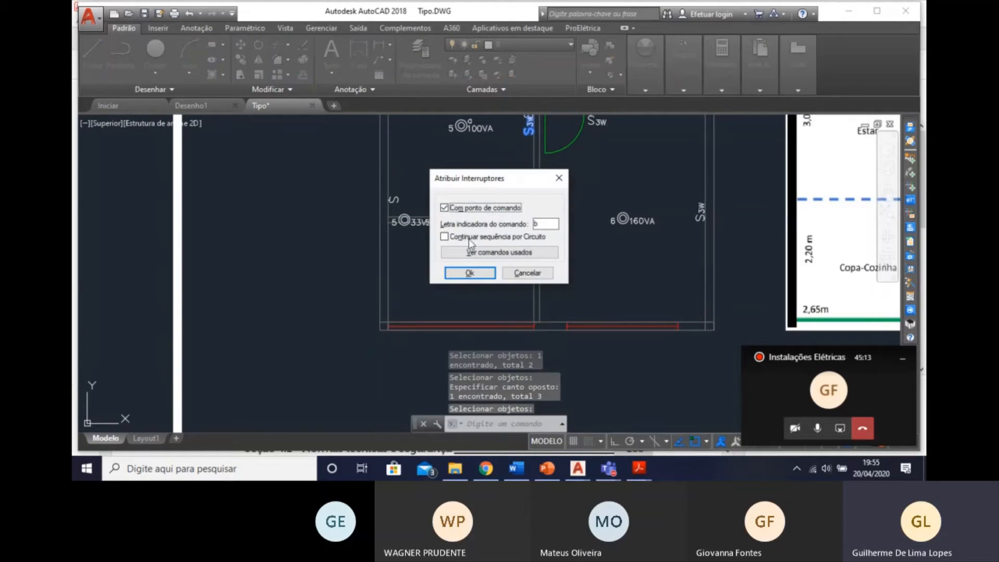
left_click(470, 273)
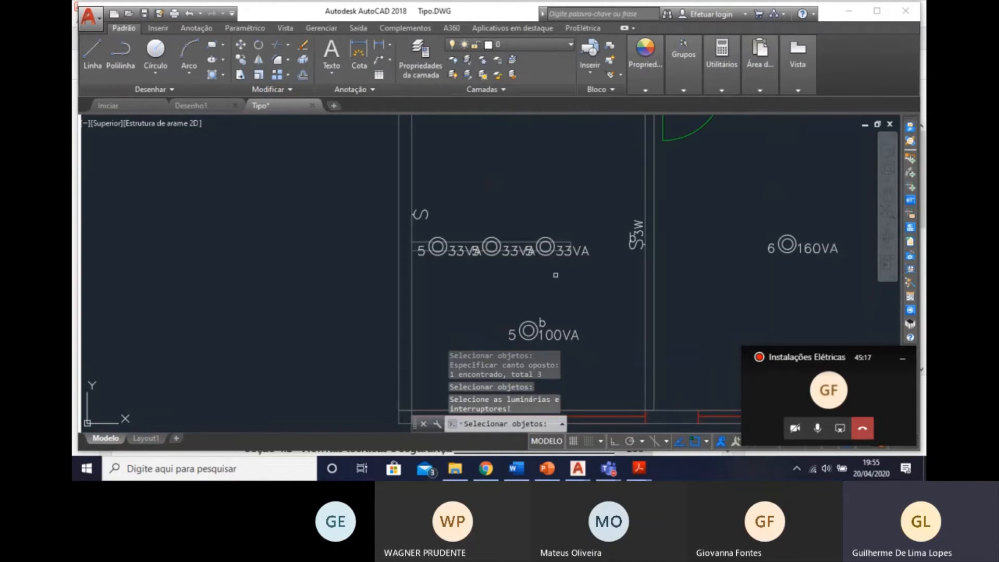
Link the three 33 VA luminaires above the half wall to the simple switch on the outer wall as command c.
left_click(556, 274)
left_click(480, 221)
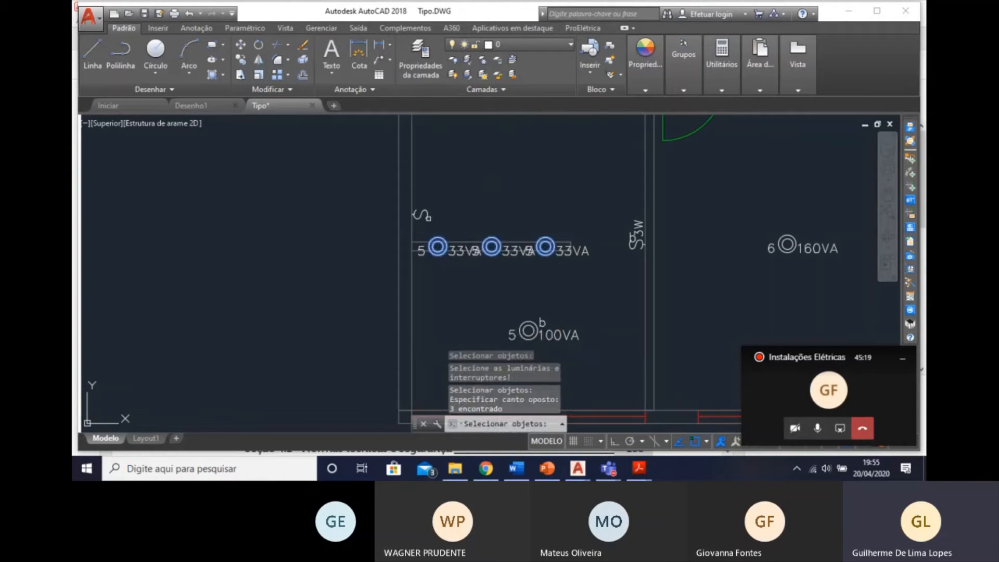
left_click(419, 214)
key("Return")
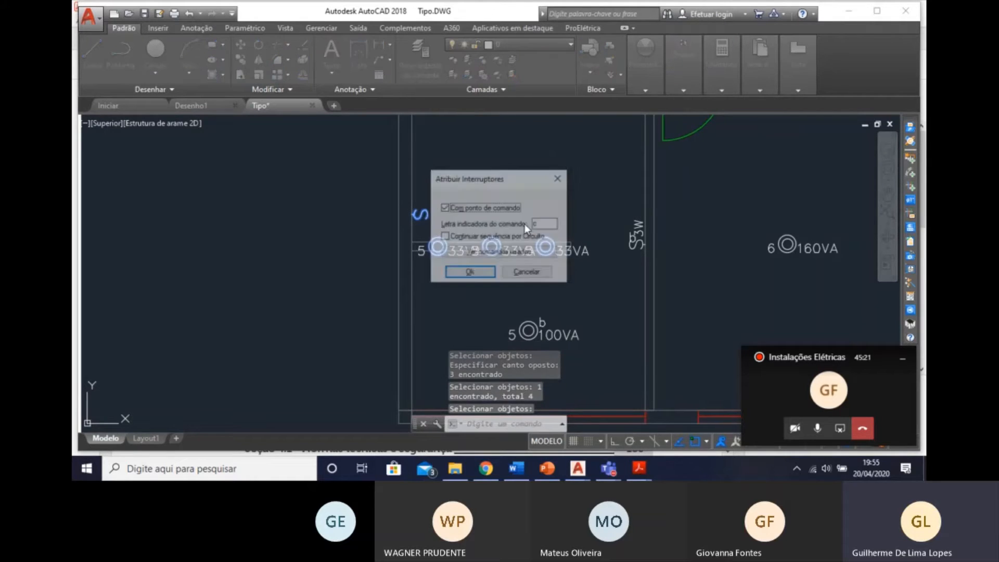
key("Return")
Link the Hall's 100 VA ceiling luminaire to the simple switch on the short Estar/Hall wall as command d.
middle_click_drag(524, 221, 396, 267)
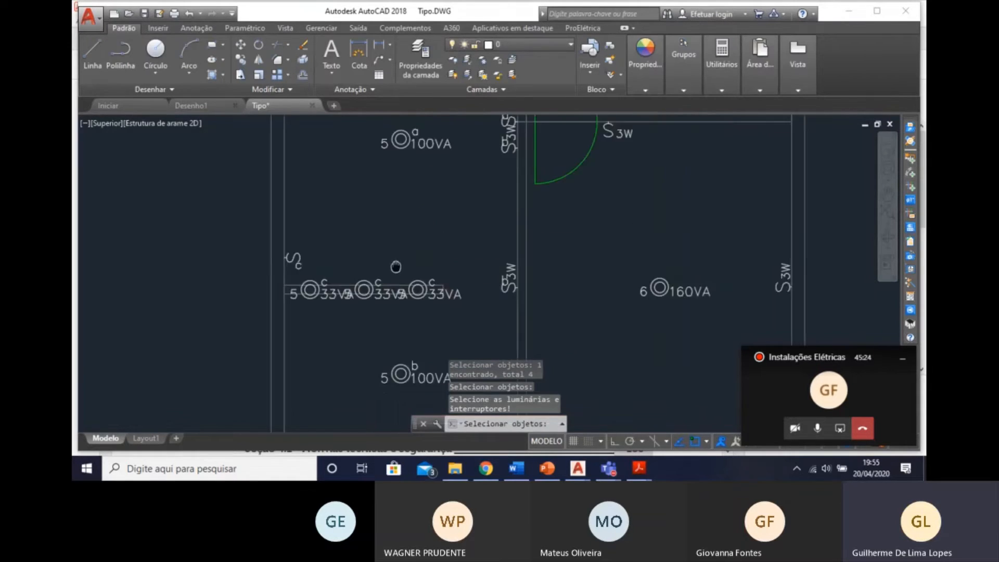
scroll(508, 261, "down", 2)
middle_click_drag(507, 261, 437, 282)
scroll(559, 240, "up", 2)
middle_click_drag(560, 239, 566, 270)
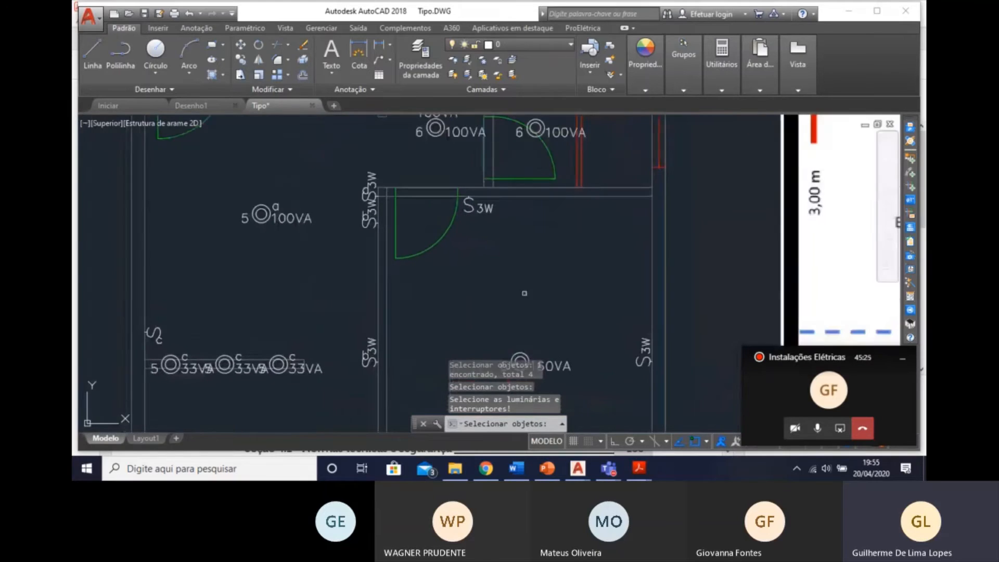
middle_click_drag(486, 302, 497, 406)
scroll(458, 258, "up", 4)
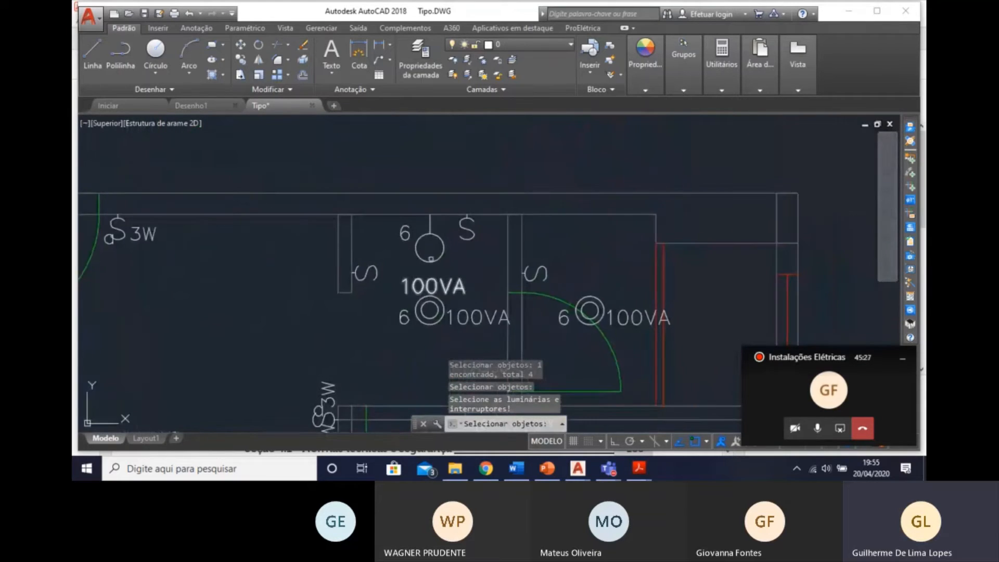
left_click(328, 283)
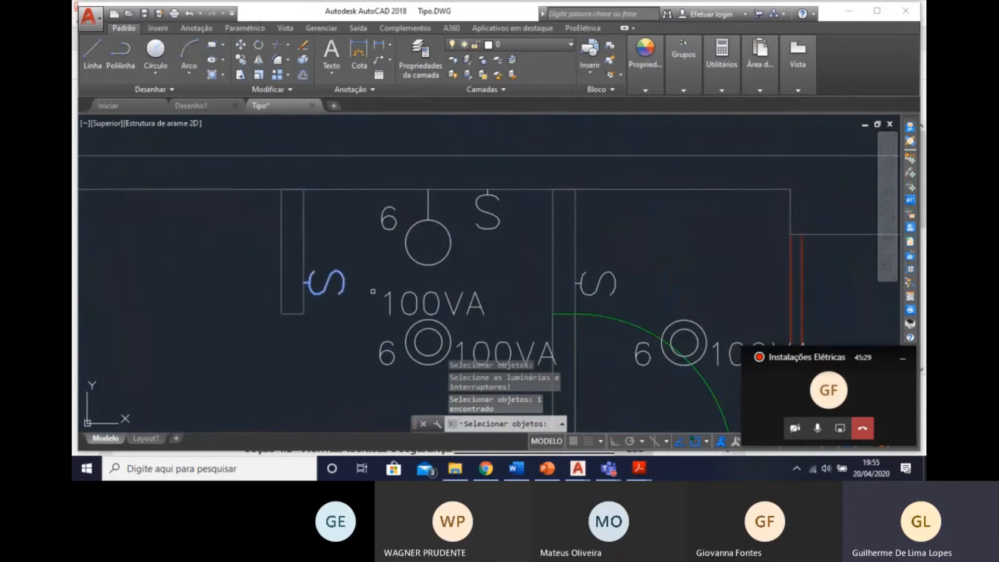
middle_click_drag(425, 348, 435, 260)
left_click(416, 262)
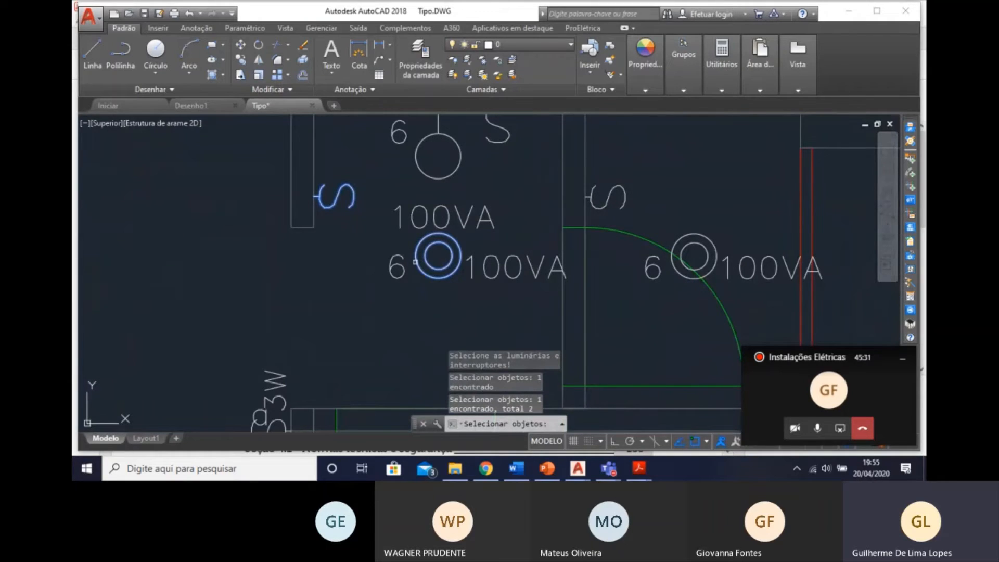
key("Return")
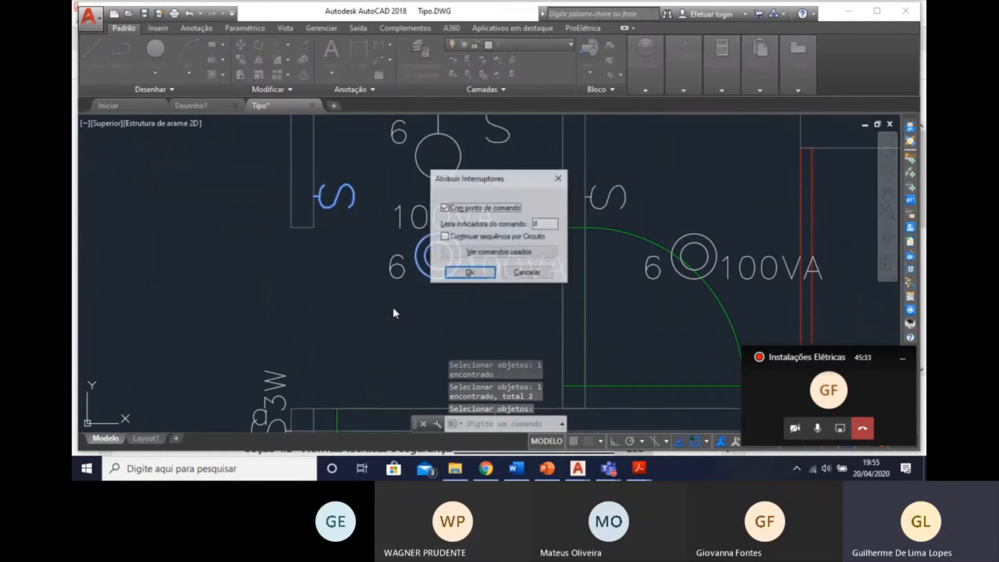
left_click(467, 276)
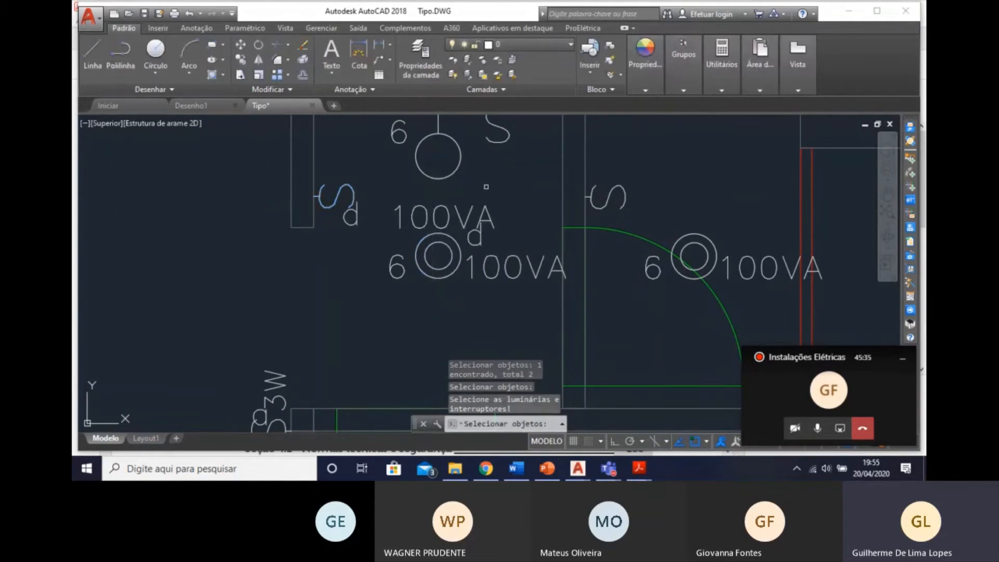
Link the Hall's 100 VA wall luminaire to the simple switch beside it as command e.
left_click(459, 170)
left_click(503, 141)
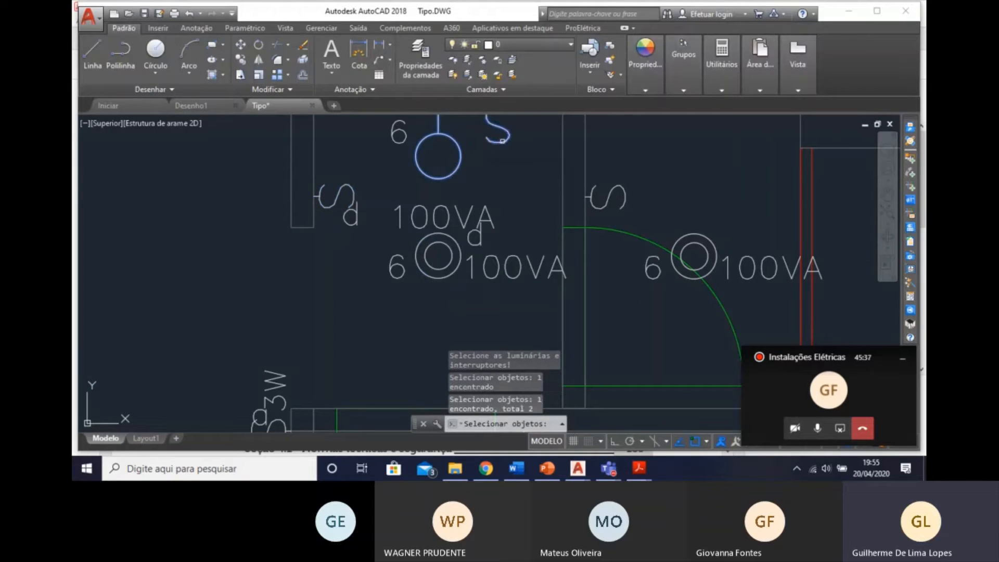
key("Return")
key("Return")
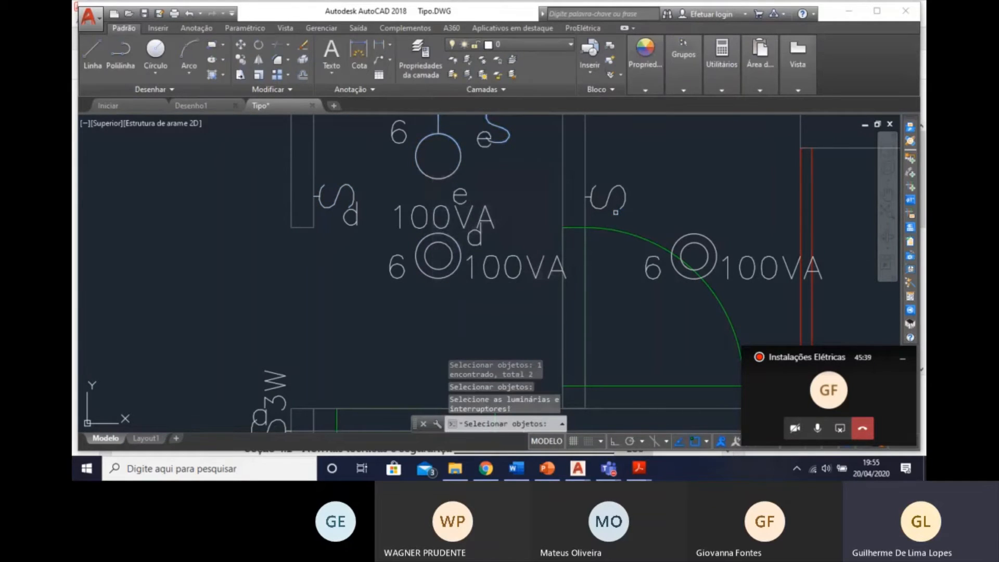
Link the 100 VA luminaire in the room adjoining the Hall to the simple switch by its door as command f.
left_click(619, 201)
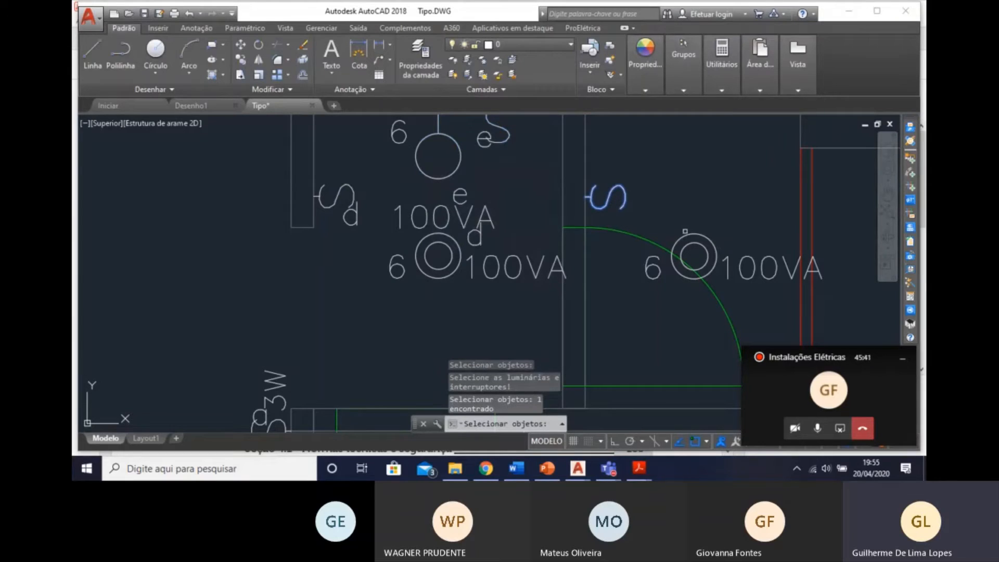
left_click(689, 234)
key("Return")
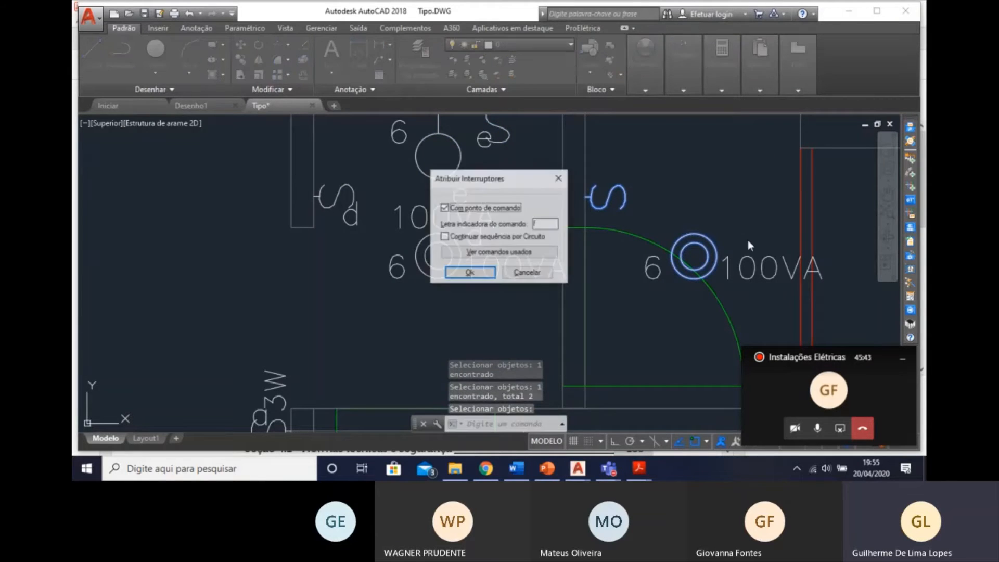
key("Return")
scroll(748, 239, "down", 2)
scroll(630, 291, "down", 2)
middle_click_drag(585, 318, 512, 196)
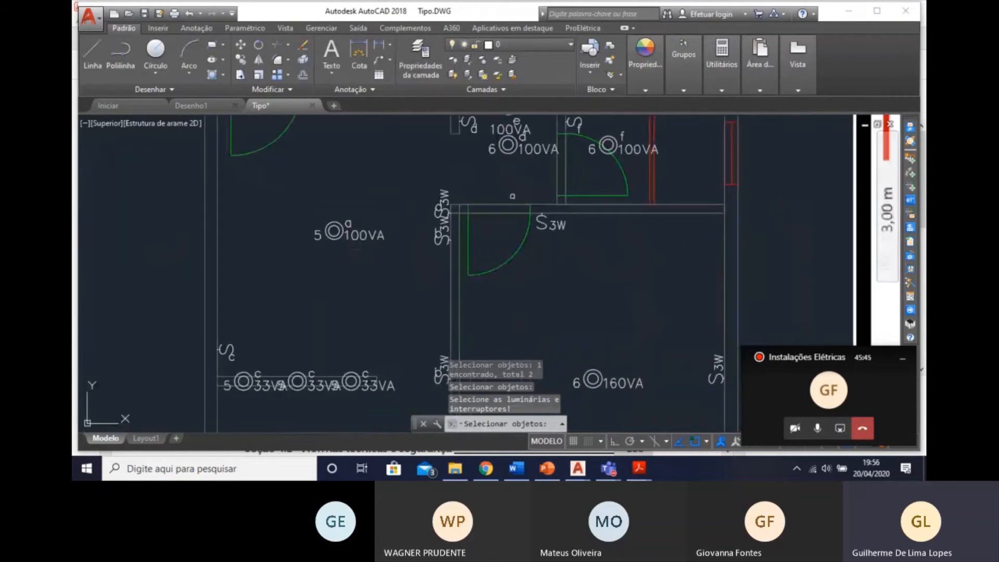
Link the Dormitório's 160 VA luminaire to its two three-way switches, by the door and on the opposite wall, as command g.
scroll(580, 263, "up", 2)
middle_click_drag(560, 241, 488, 66)
left_click(586, 226)
left_click(524, 172)
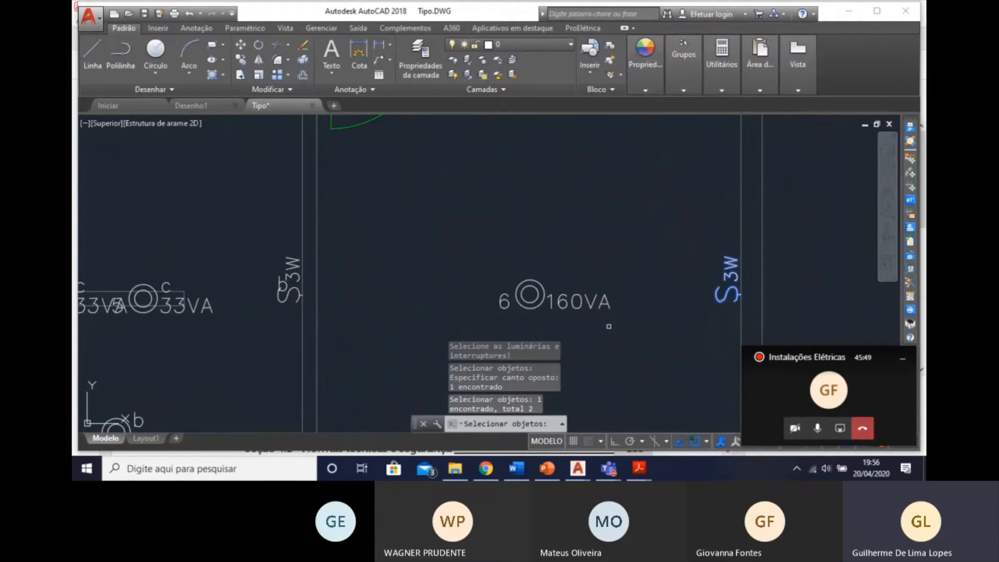
left_click(527, 301)
key("Return")
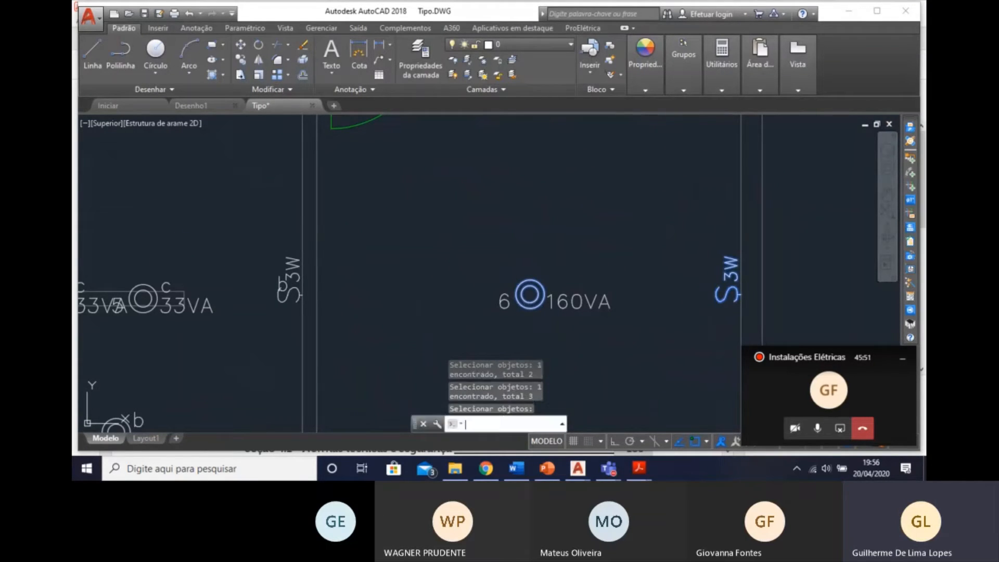
key("Return")
middle_click(618, 283)
middle_click(618, 283)
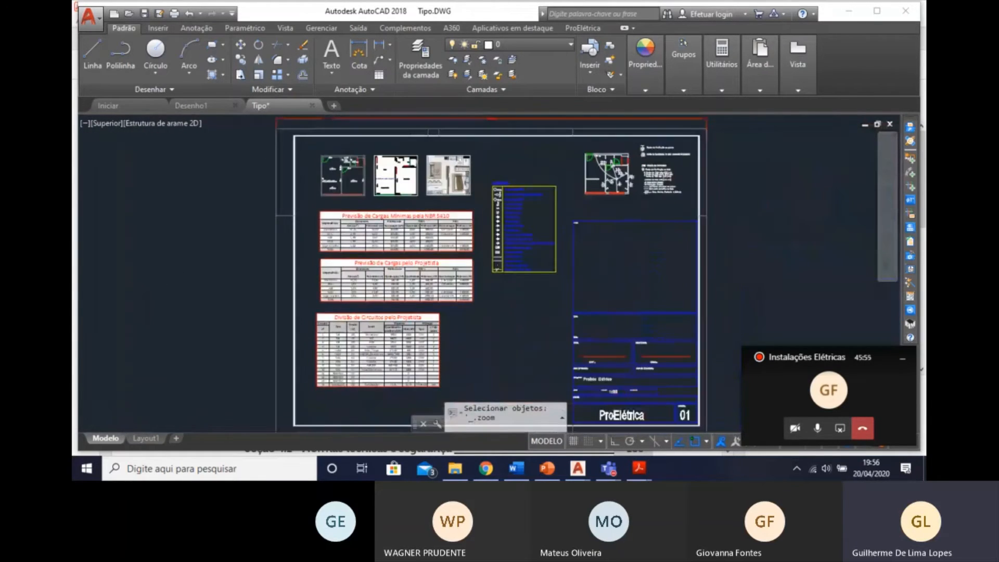
scroll(332, 158, "up", 10)
key("Escape")
middle_click_drag(410, 274, 496, 198)
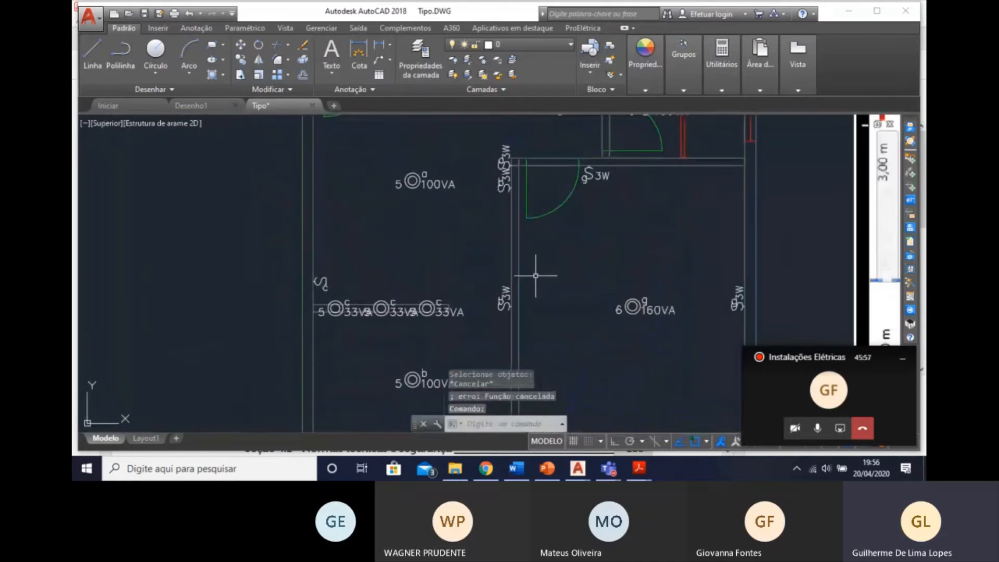
Examine the floor plan's lighting and the Previsão de Cargas pelo Projetista table for each room's socket requirements.
mouse_move(479, 302)
middle_mouse_down()
mouse_move(526, 301)
mouse_move(531, 232)
middle_mouse_up()
middle_click_drag(593, 206, 573, 257)
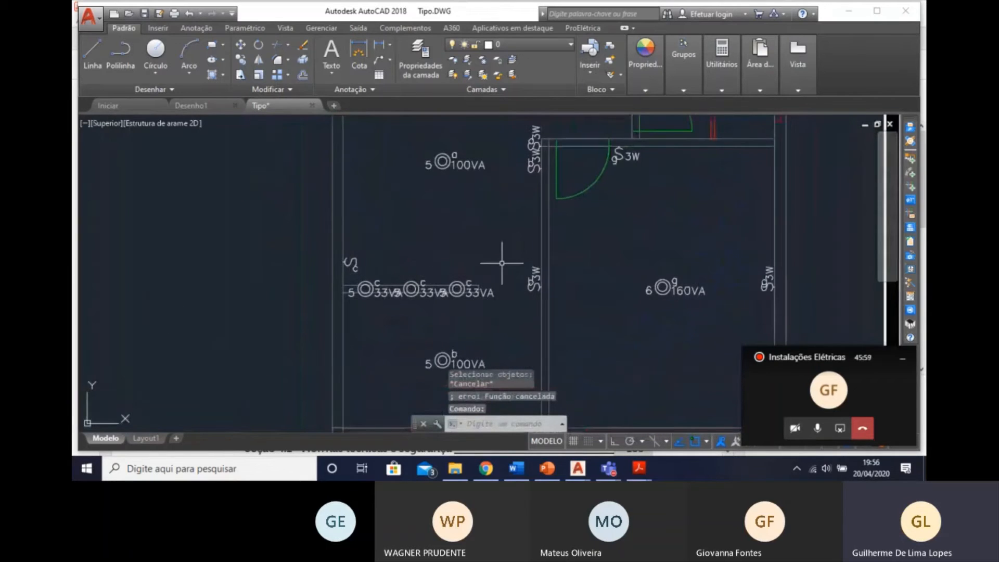
scroll(503, 262, "down", 3)
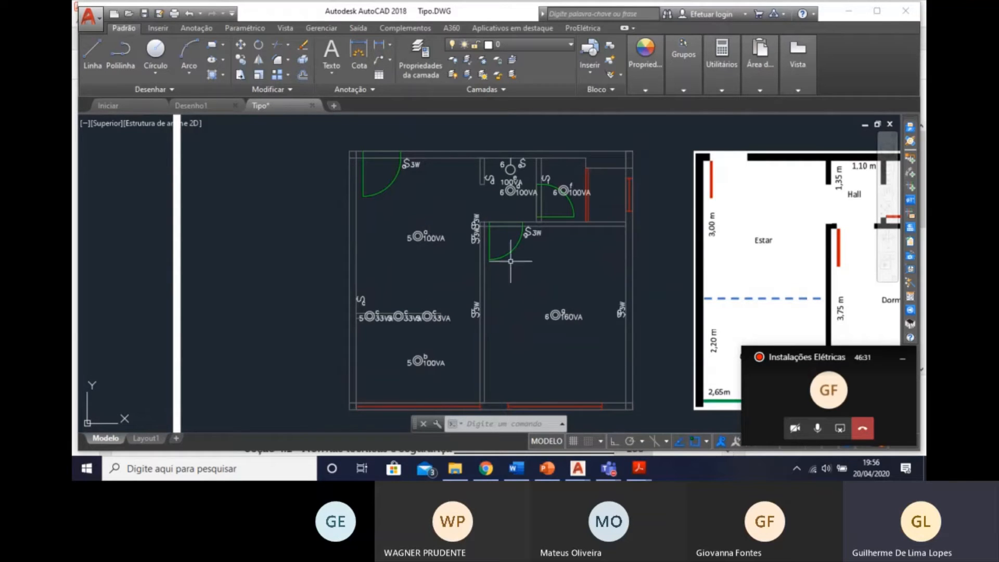
mouse_move(553, 365)
middle_mouse_down()
mouse_move(531, 270)
mouse_move(501, 313)
mouse_move(507, 255)
mouse_move(492, 284)
mouse_move(485, 208)
mouse_move(484, 245)
mouse_move(457, 235)
mouse_move(453, 273)
mouse_move(395, 223)
mouse_move(366, 311)
mouse_move(343, 172)
middle_mouse_up()
scroll(522, 272, "down", 2)
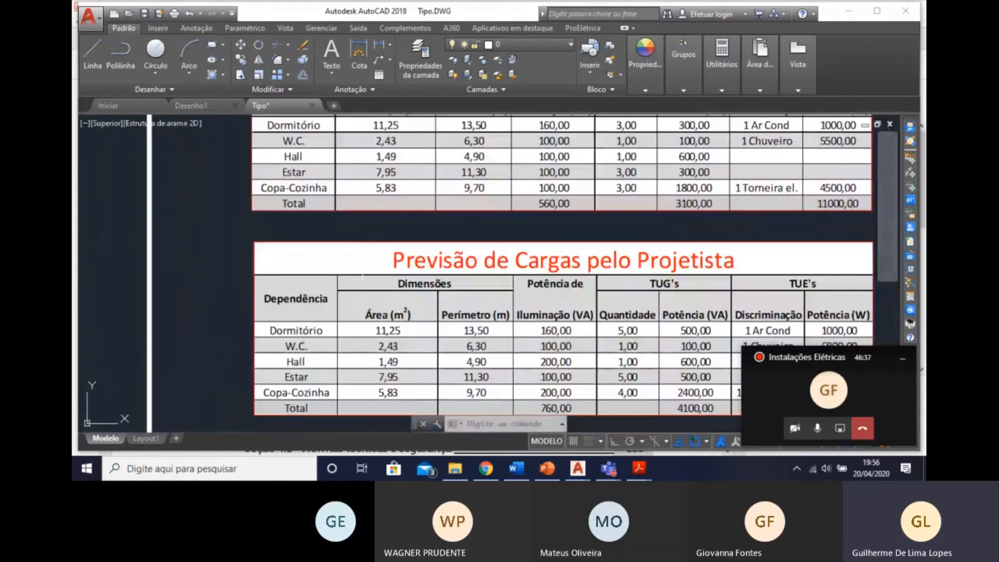
middle_click_drag(364, 373, 347, 353)
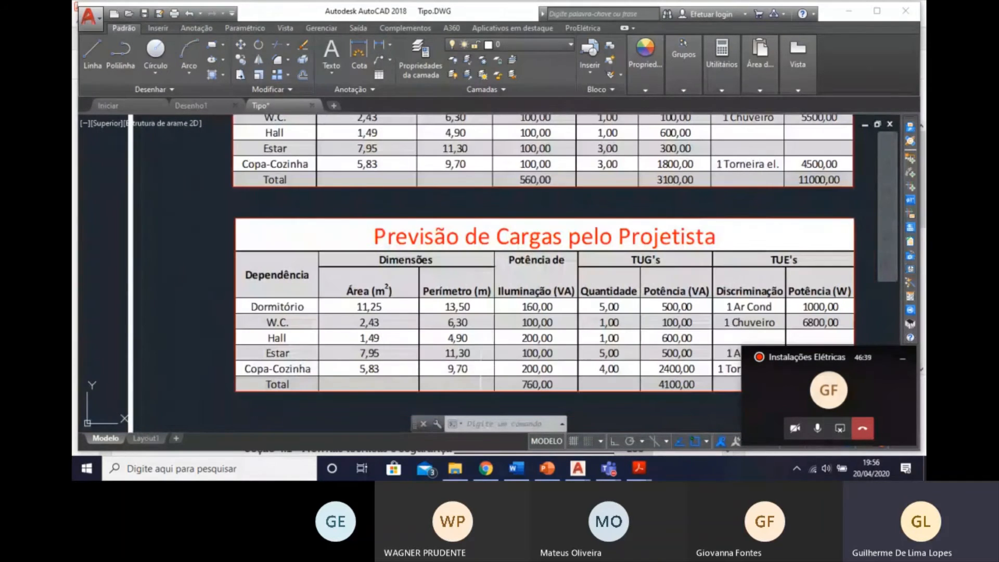
middle_click_drag(607, 343, 580, 344)
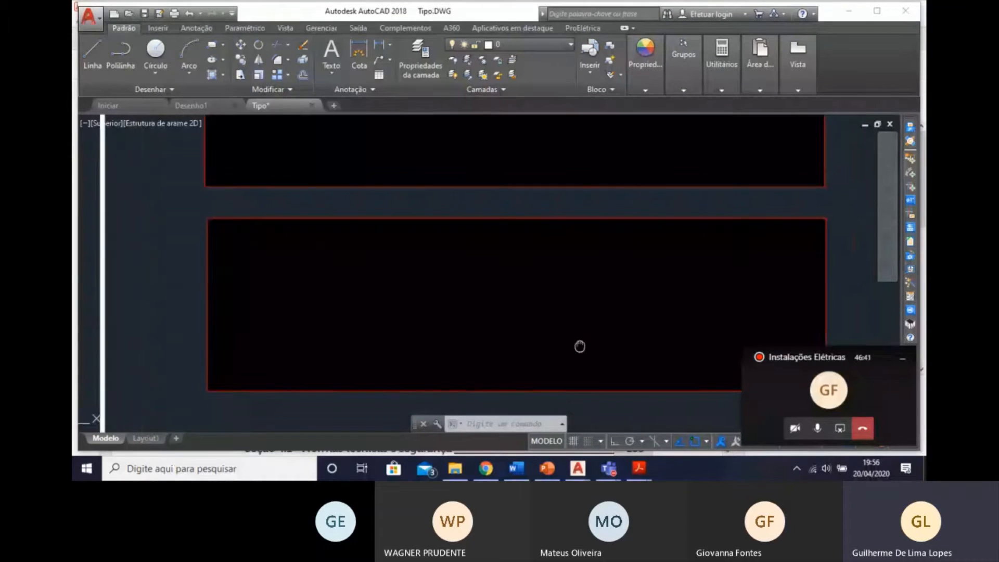
middle_click_drag(347, 303, 399, 413)
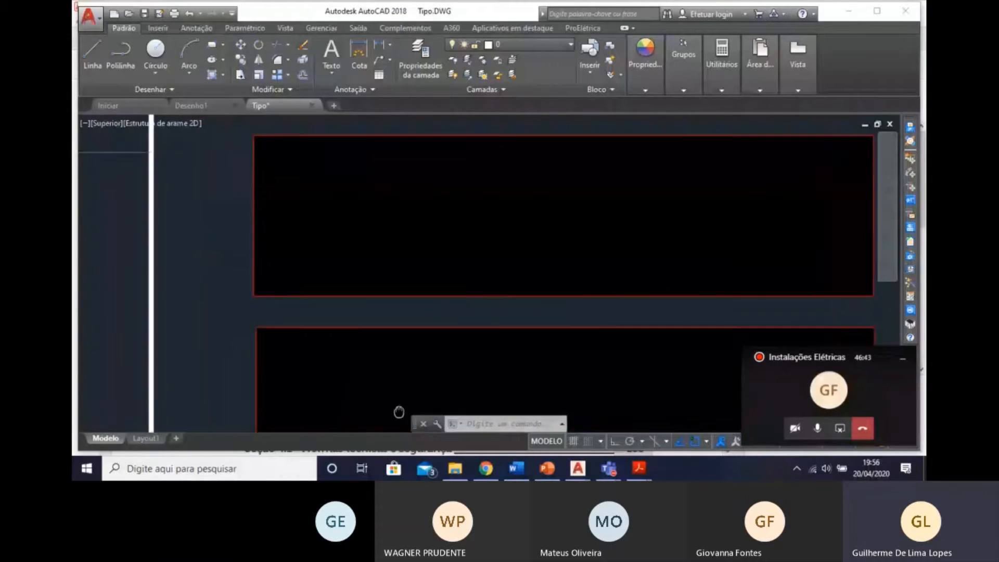
middle_click_drag(354, 278, 374, 413)
middle_click_drag(380, 225, 380, 381)
scroll(330, 254, "up", 3)
scroll(370, 218, "down", 2)
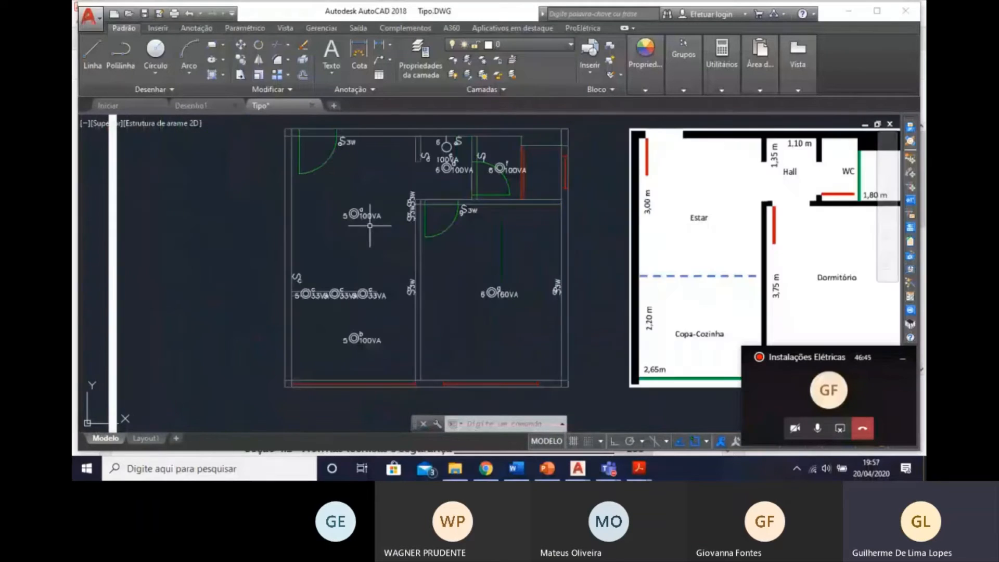
middle_click_drag(500, 248, 490, 264)
middle_click_drag(373, 349, 395, 377)
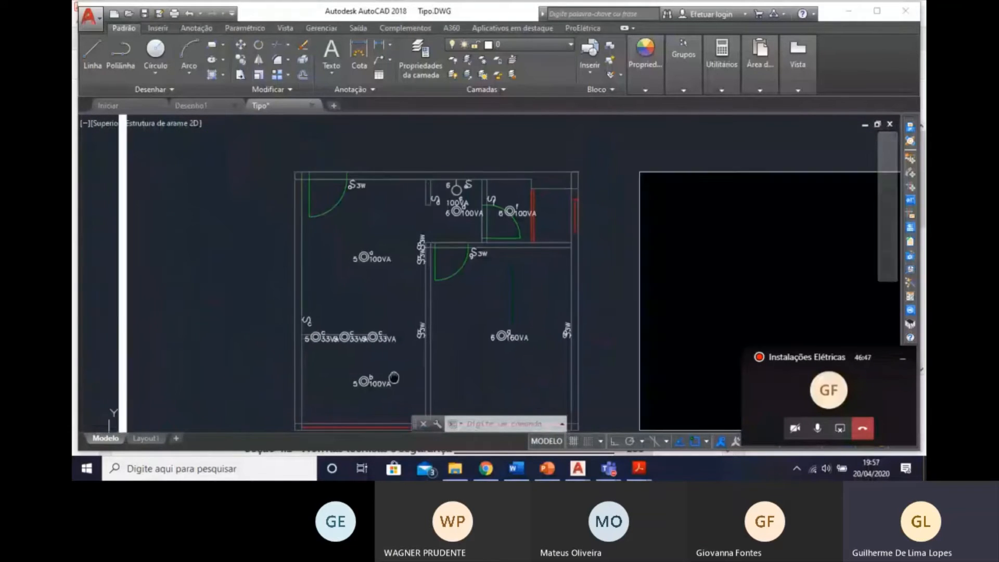
scroll(376, 289, "up", 4)
scroll(376, 289, "down", 4)
middle_click_drag(387, 303, 420, 286)
scroll(414, 314, "up", 2)
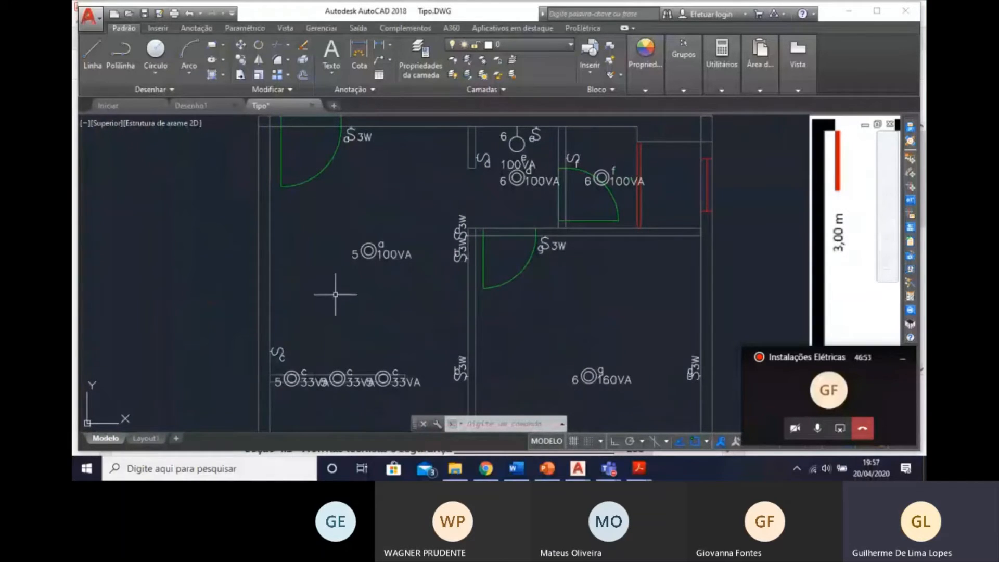
Start inserting the Tomada baixa 30cm Bifásica socket from the Tomadas group of the NBR-5444 symbology.
left_click(911, 159)
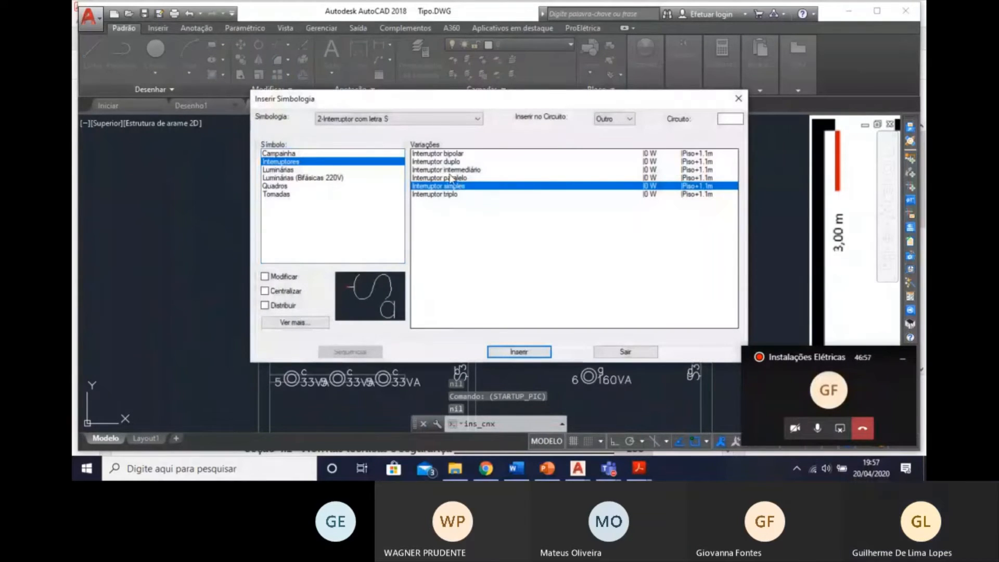
left_click(398, 121)
left_click(379, 130)
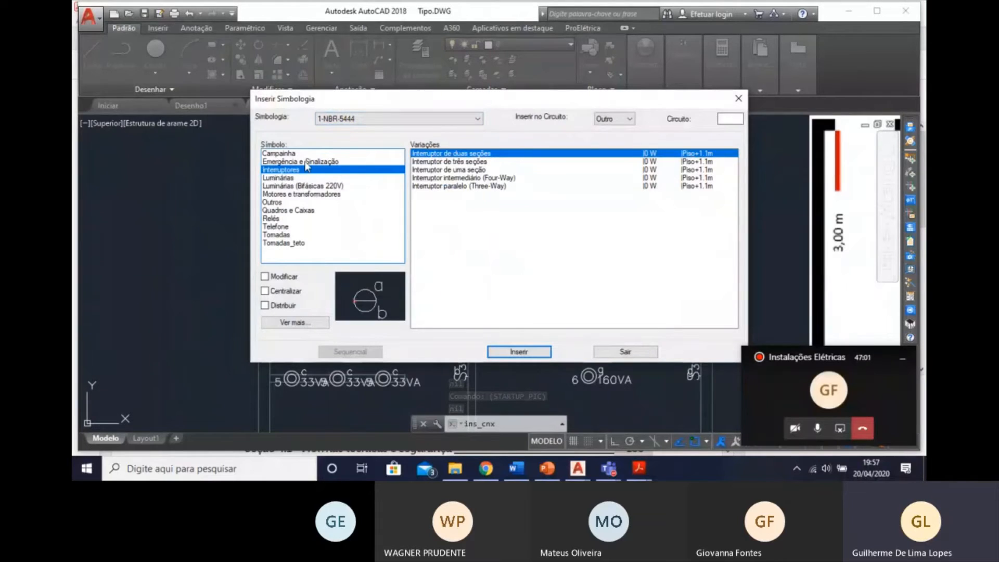
left_click(290, 235)
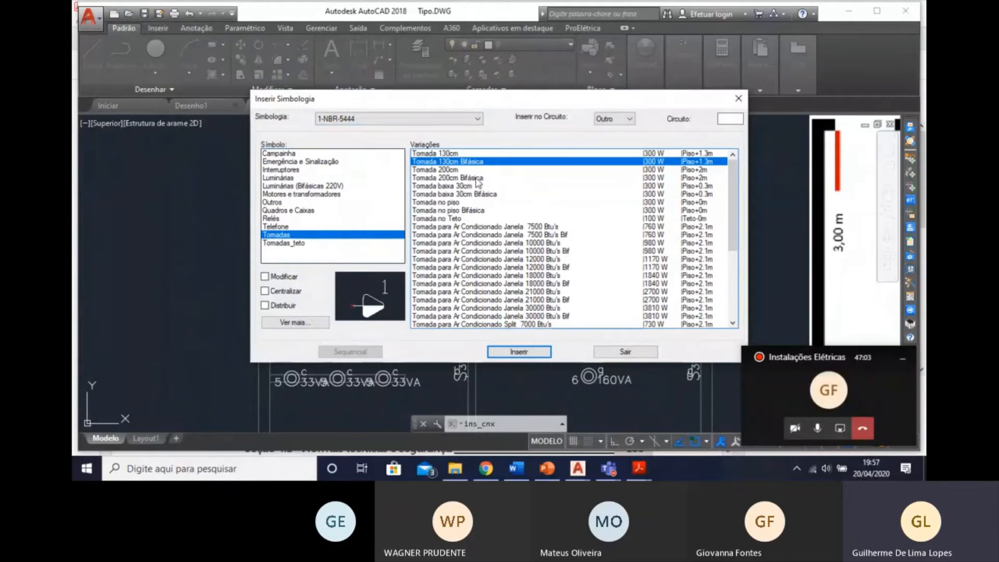
left_click(451, 170)
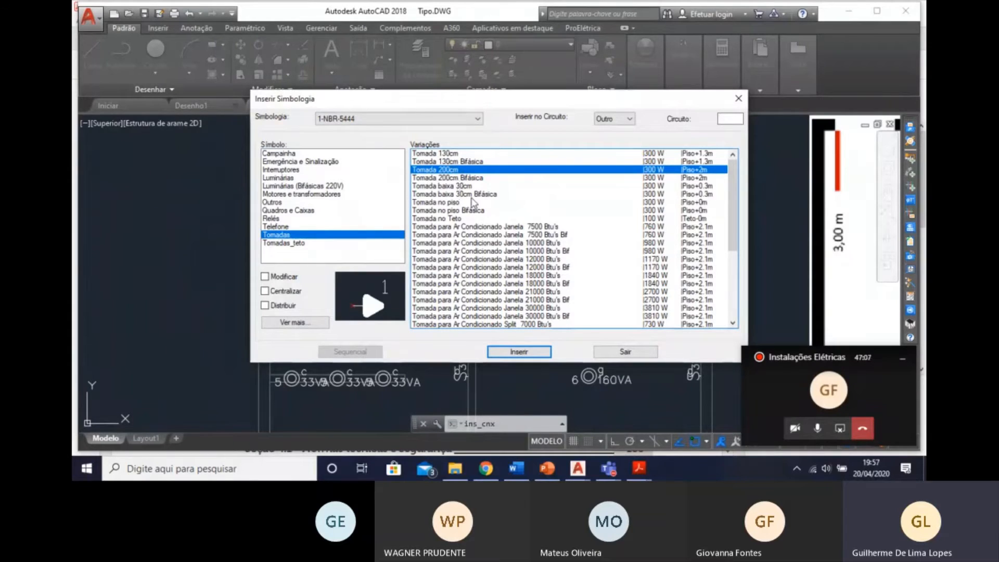
left_click(472, 196)
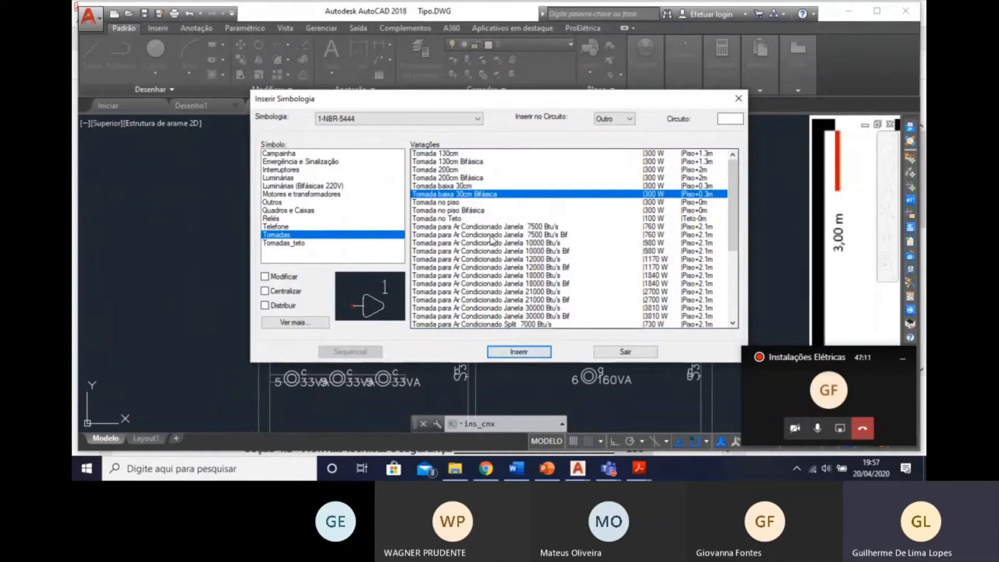
mouse_move(495, 105)
left_mouse_down()
mouse_move(600, 130)
mouse_move(657, 210)
mouse_move(833, 115)
mouse_move(727, 134)
left_mouse_up()
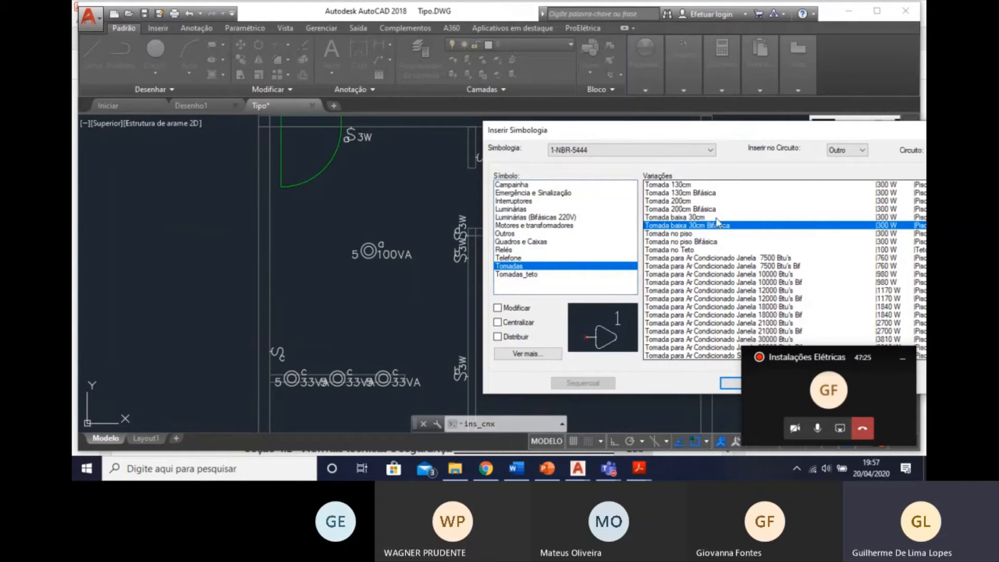
double_click(719, 234)
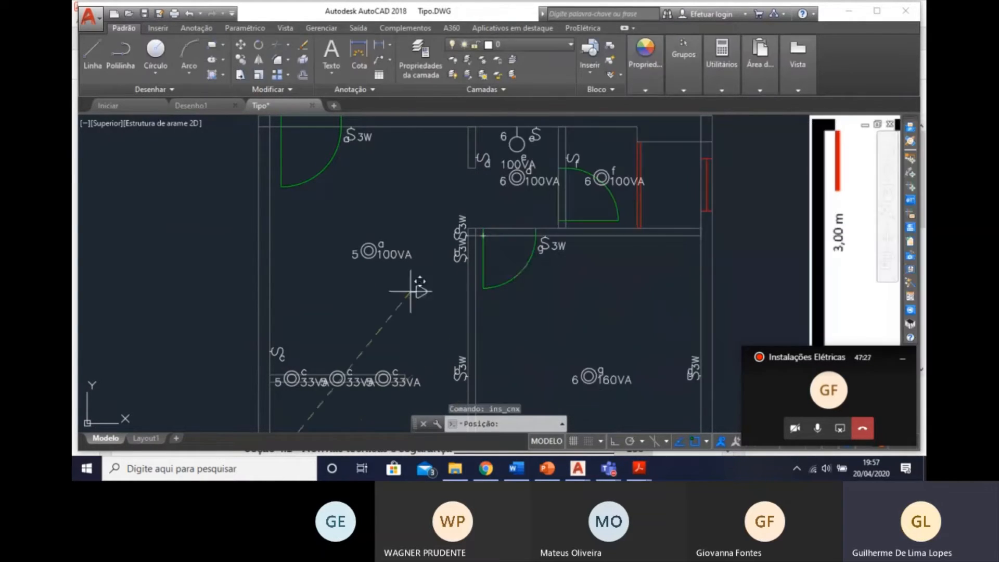
Place two low sockets on the Estar side of the Estar/Dormitório wall, between the upper and lower three-way switches.
scroll(471, 282, "up", 2)
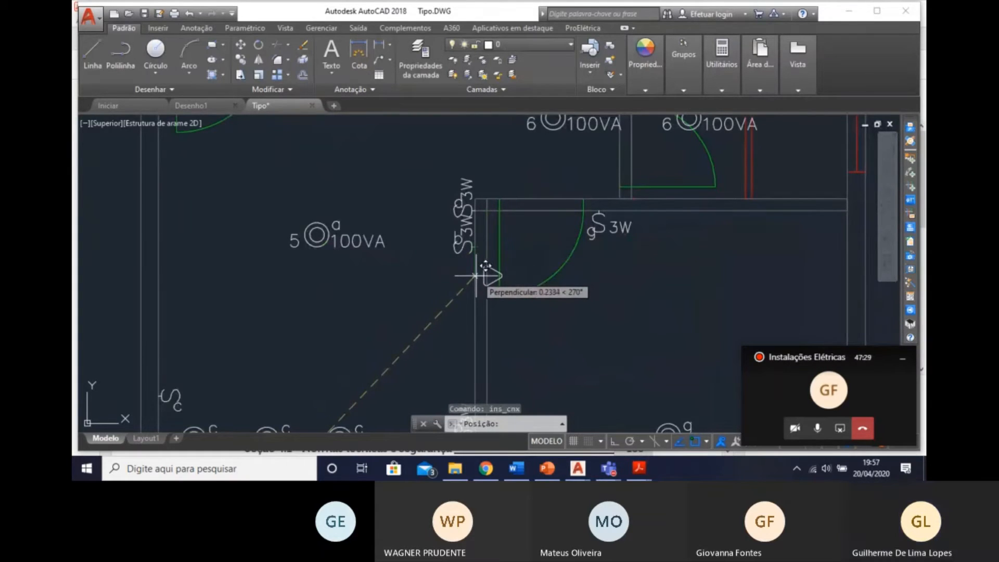
left_click(475, 263)
type("s")
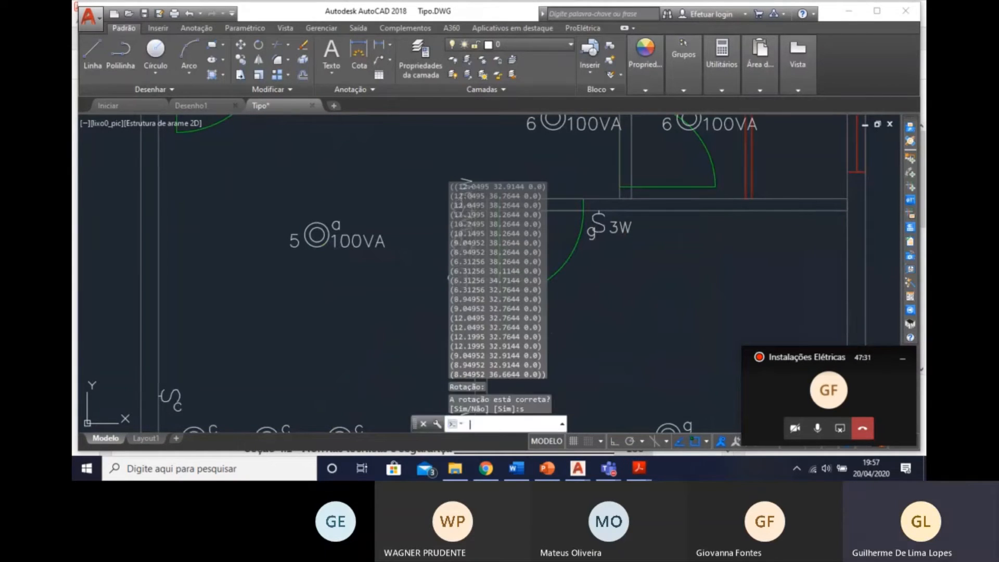
key("Return")
type("s")
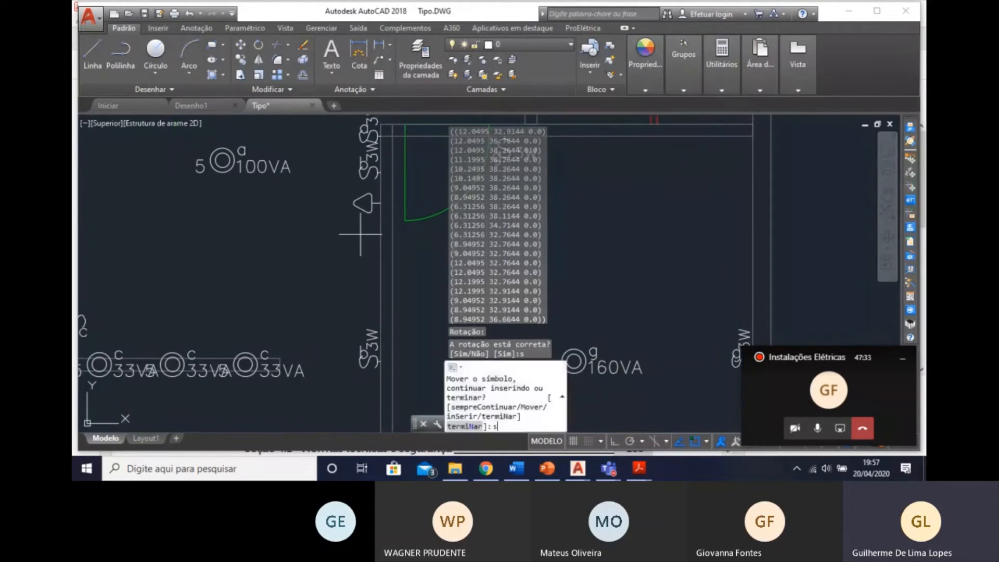
key("Return")
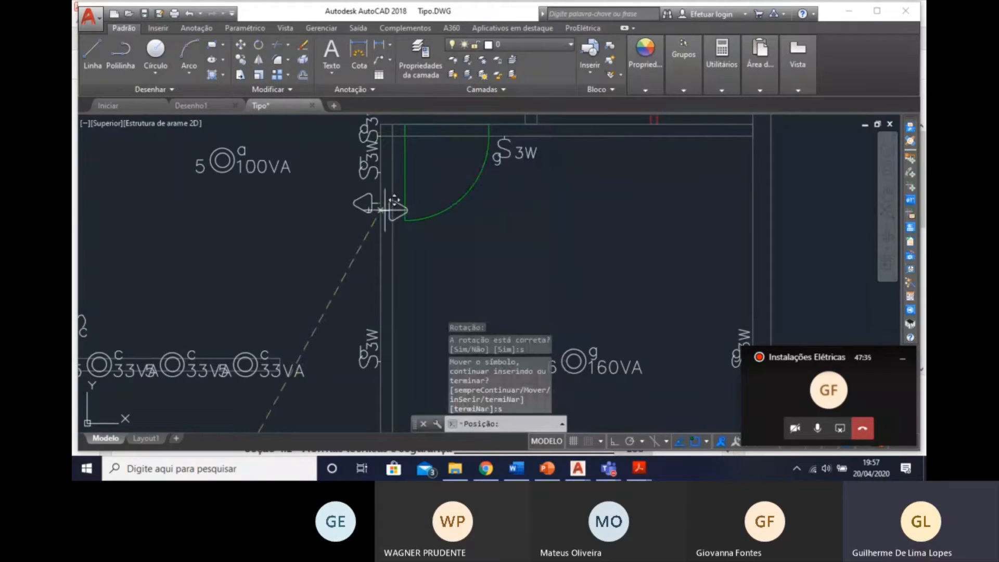
left_click(382, 292)
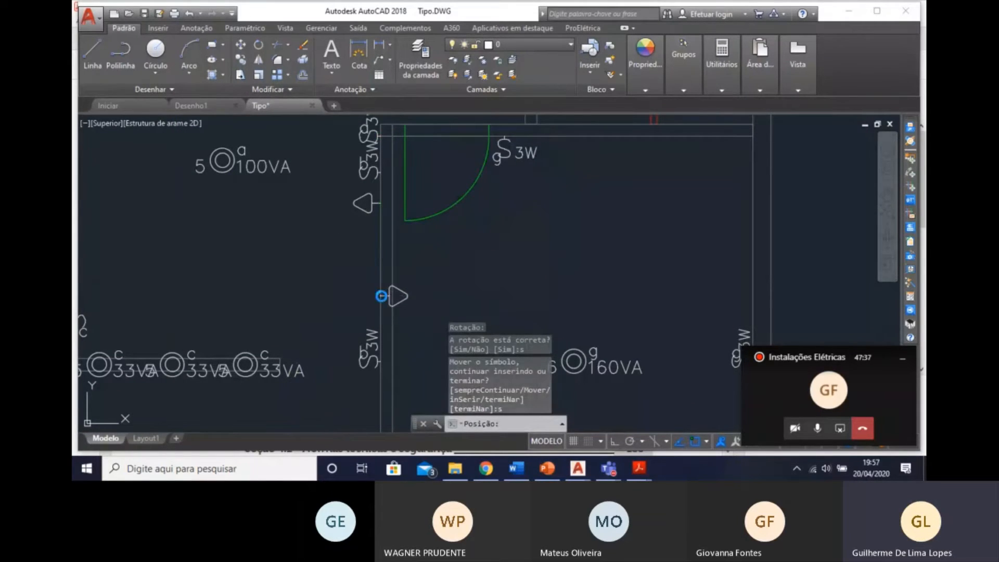
type("s")
key("Return")
type("s")
key("Return")
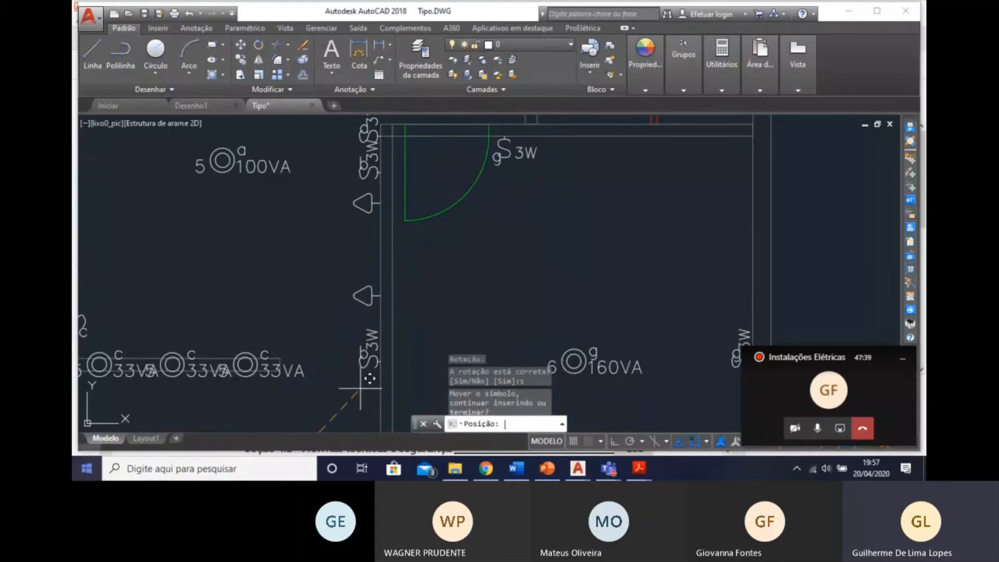
Place two low sockets on the Estar's outer wall, spaced above the command c switch, and finish the insertion.
middle_click_drag(294, 202, 486, 217)
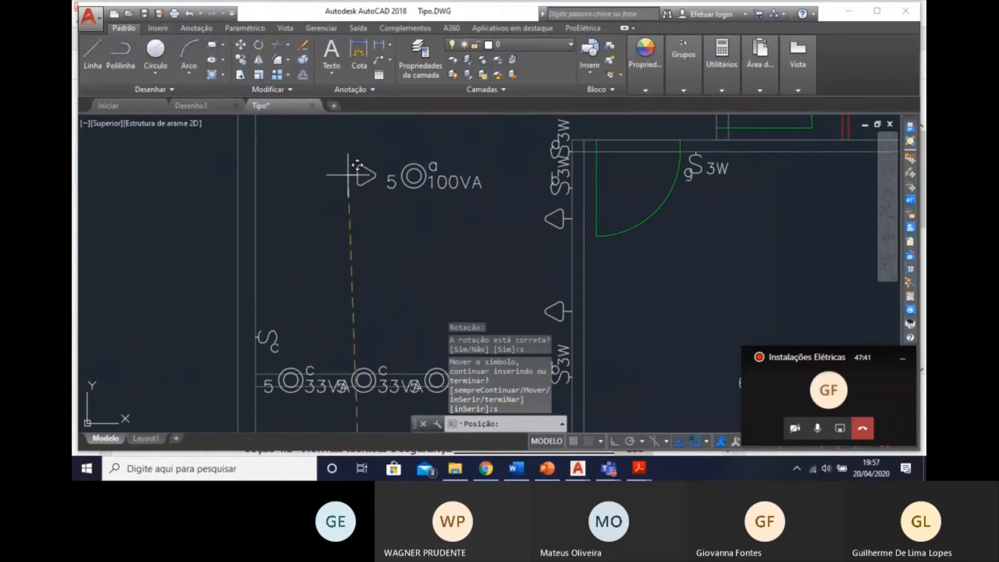
middle_click_drag(357, 292, 356, 334)
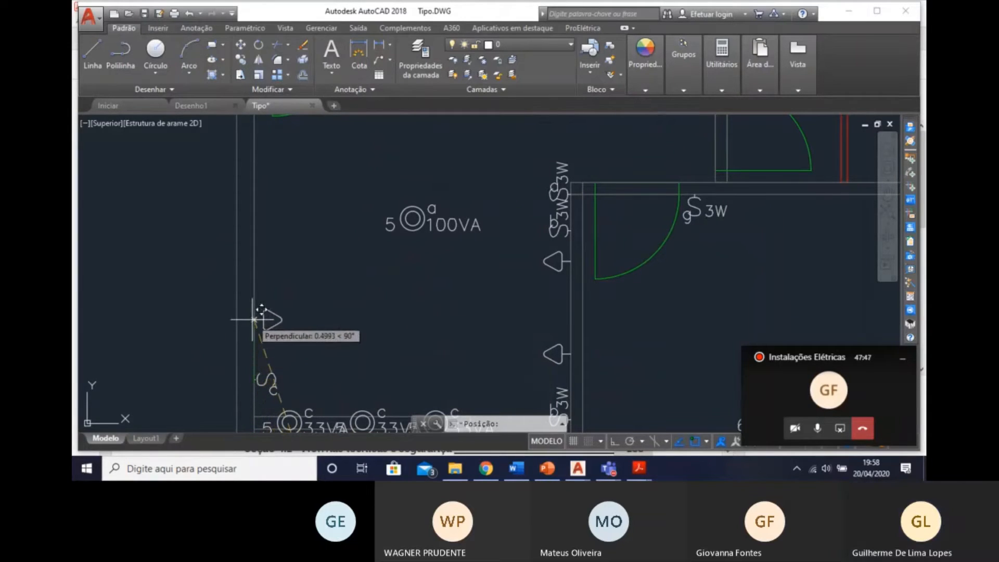
left_click(255, 336)
type("s")
key("Return")
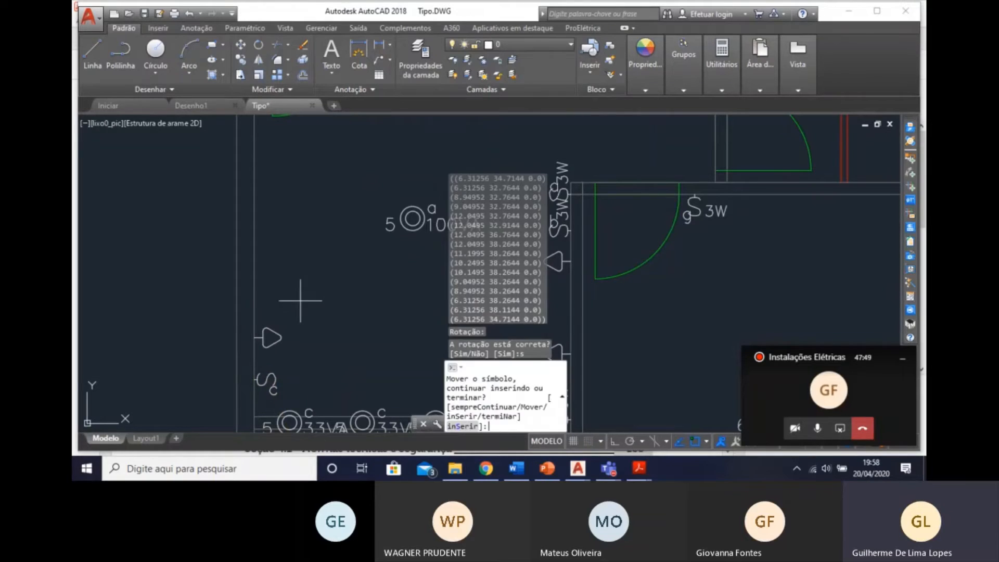
type("s")
key("Return")
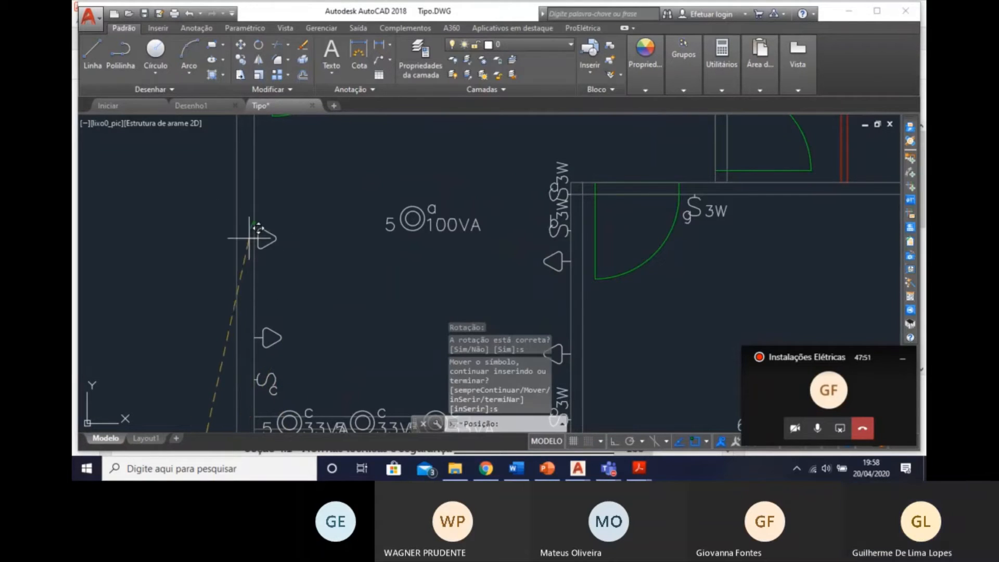
left_click(254, 224)
key("Return")
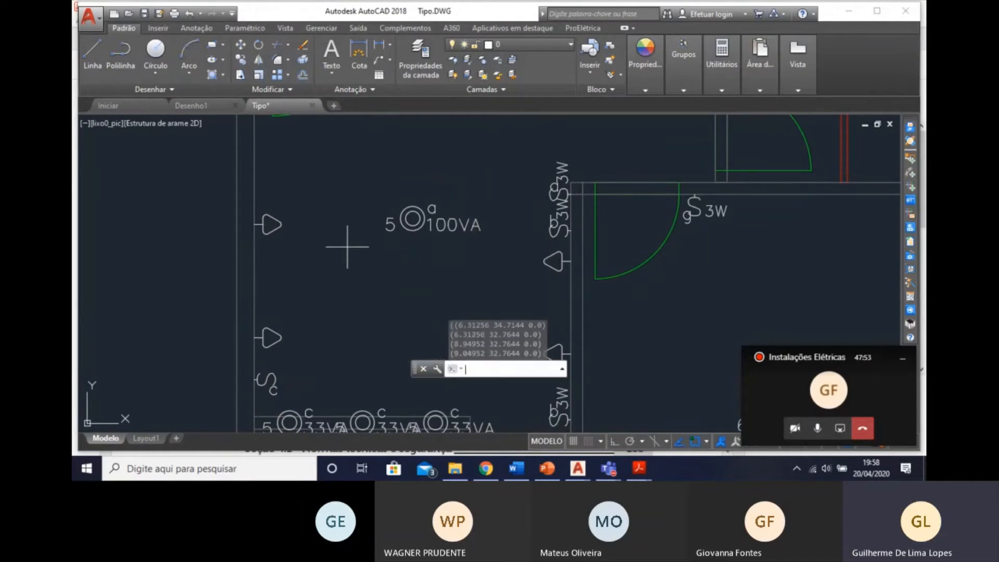
key("Return")
key("Escape")
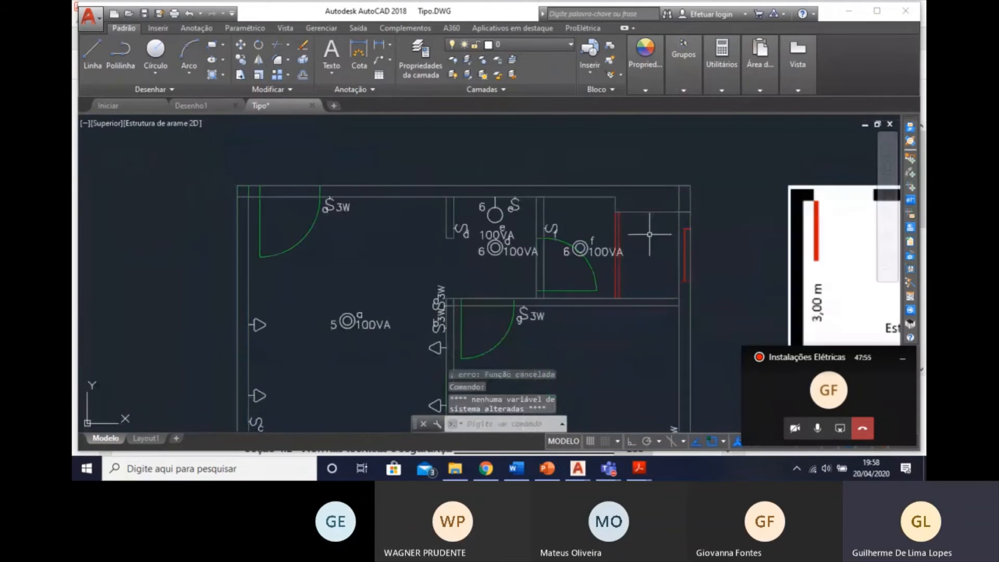
Place a Tomada 130cm socket on the Estar's entrance wall beside the command a three-way switch, rotated to face into the room.
left_click(911, 159)
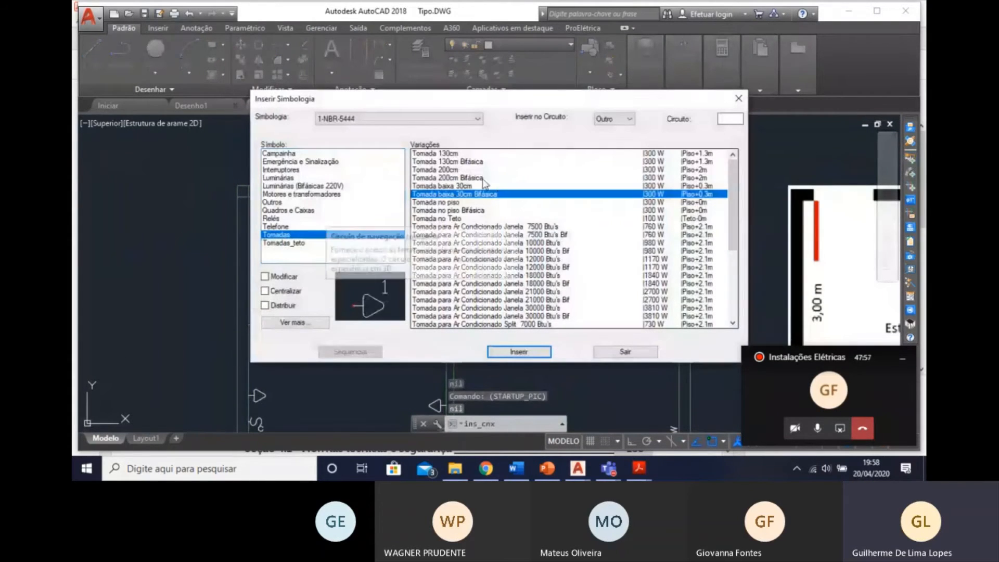
left_click(457, 154)
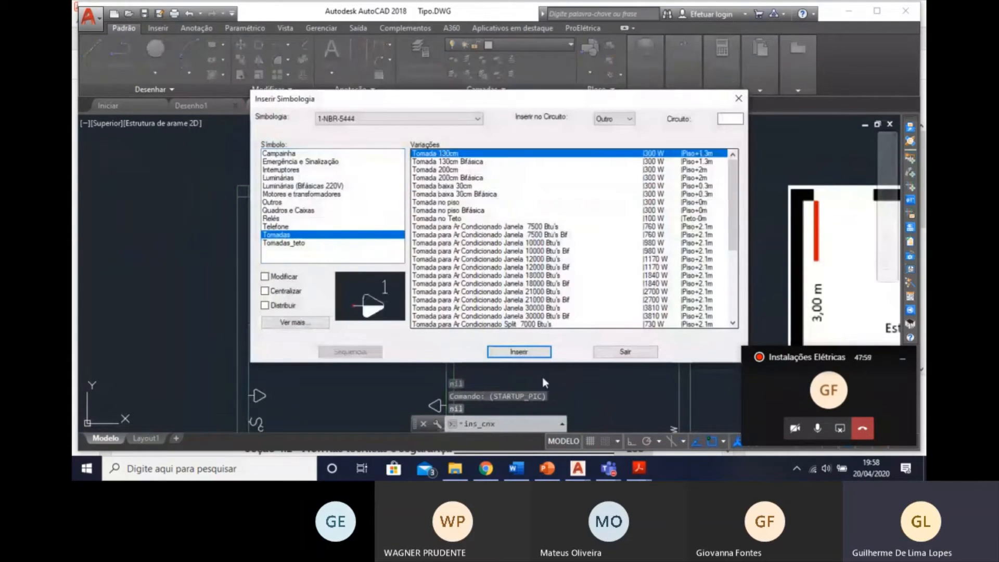
left_click(521, 352)
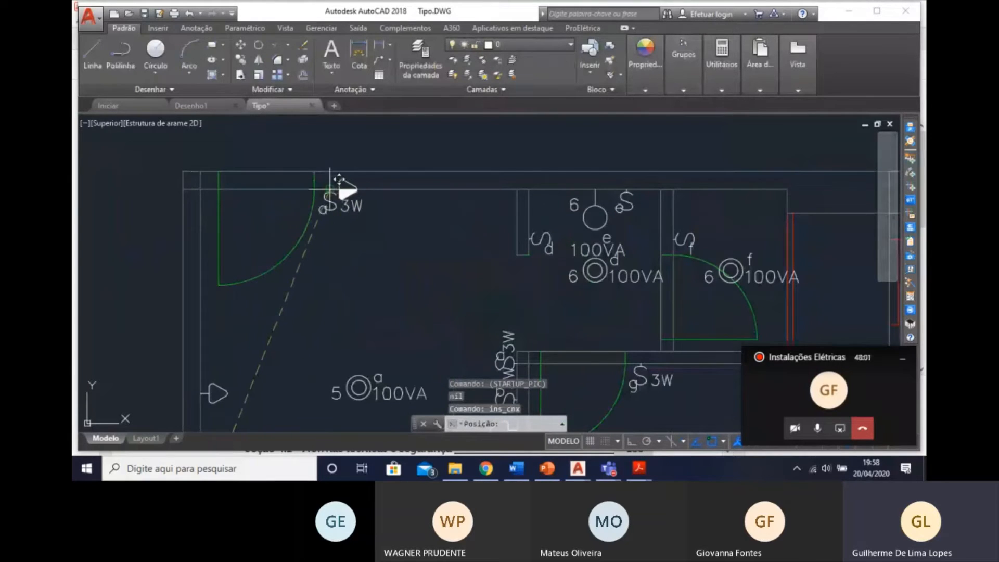
left_click(383, 190)
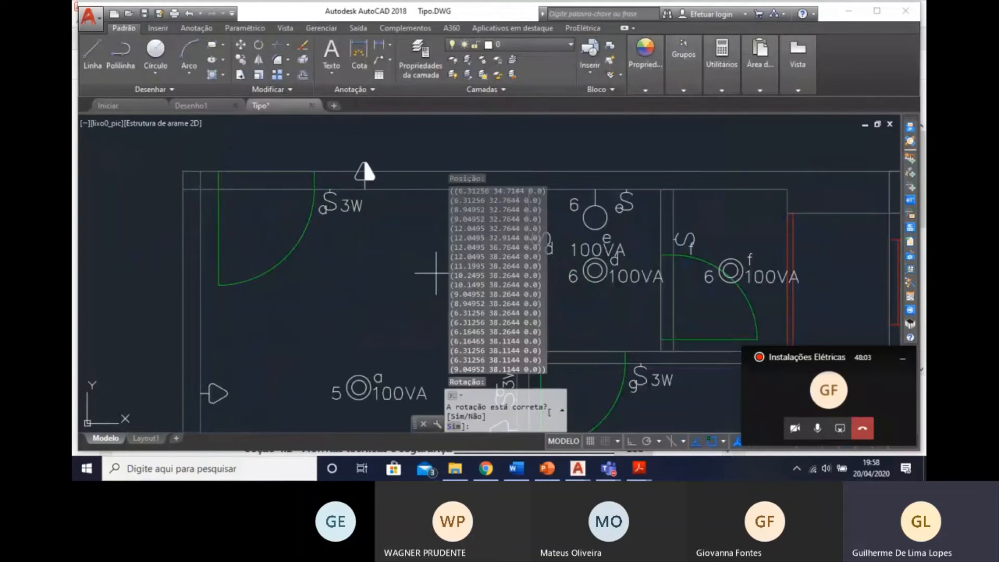
type("n")
key("Return")
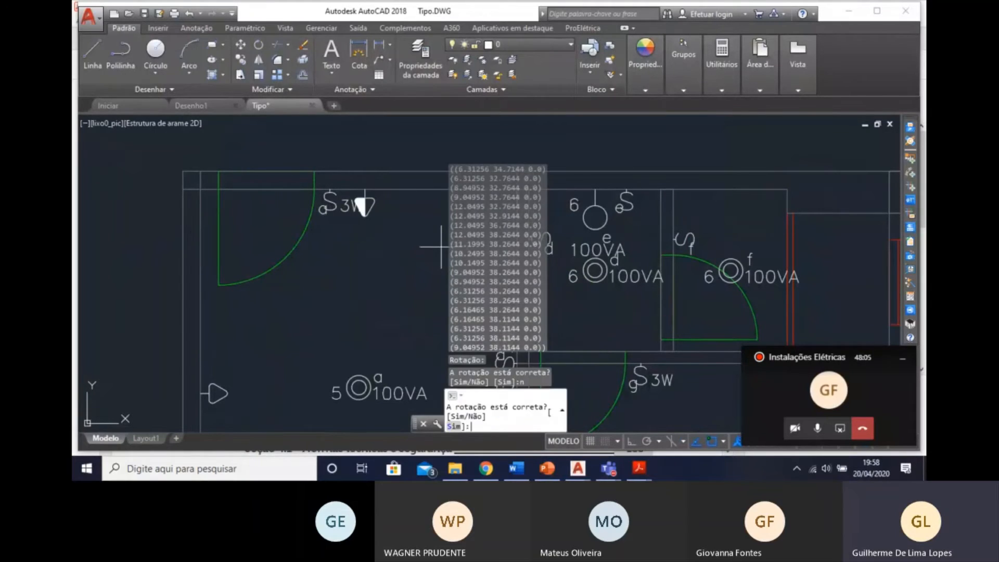
type("s")
key("Return")
Examine the placed sockets and the Previsão de Cargas pelo Projetista table for the Estar and Copa-Cozinha socket requirements.
scroll(364, 206, "down", 4)
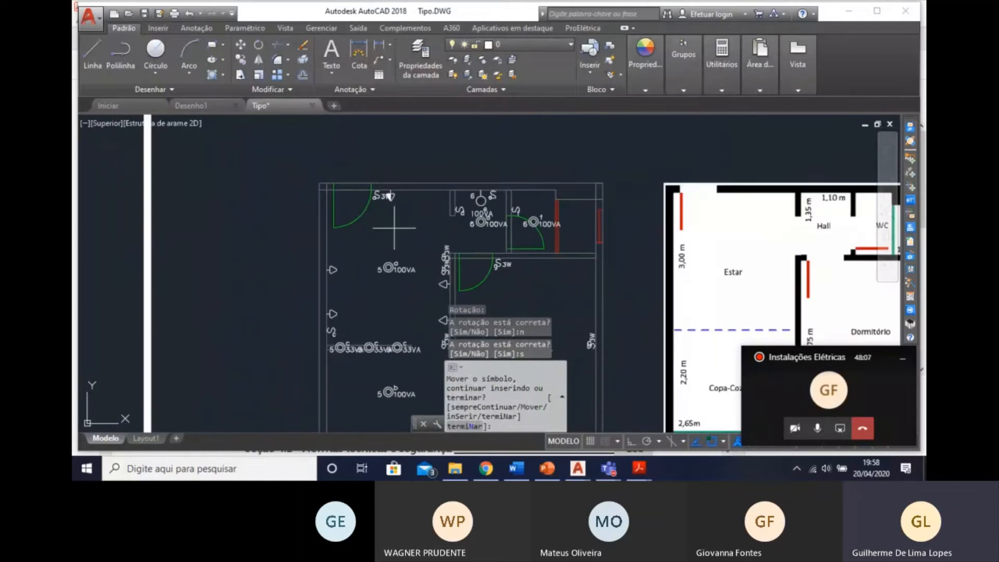
middle_click_drag(293, 278, 298, 268)
scroll(274, 272, "up", 2)
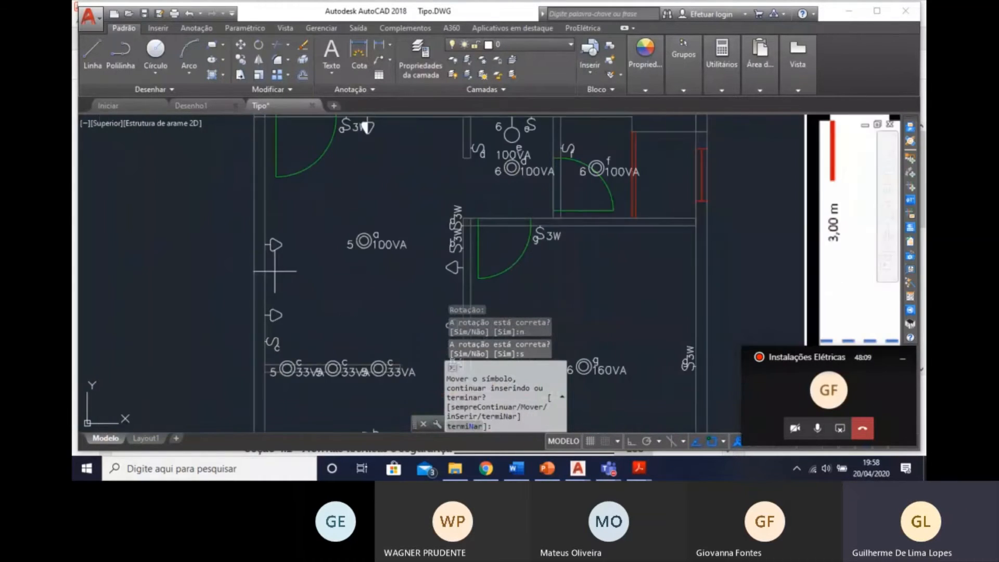
mouse_move(348, 296)
middle_mouse_down()
mouse_move(352, 266)
mouse_move(348, 283)
middle_mouse_up()
middle_click_drag(334, 371, 346, 241)
scroll(344, 248, "up", 2)
scroll(362, 268, "down", 2)
scroll(349, 252, "down", 4)
middle_click_drag(339, 282, 315, 187)
middle_click_drag(388, 317, 207, 127)
middle_click_drag(309, 235, 345, 188)
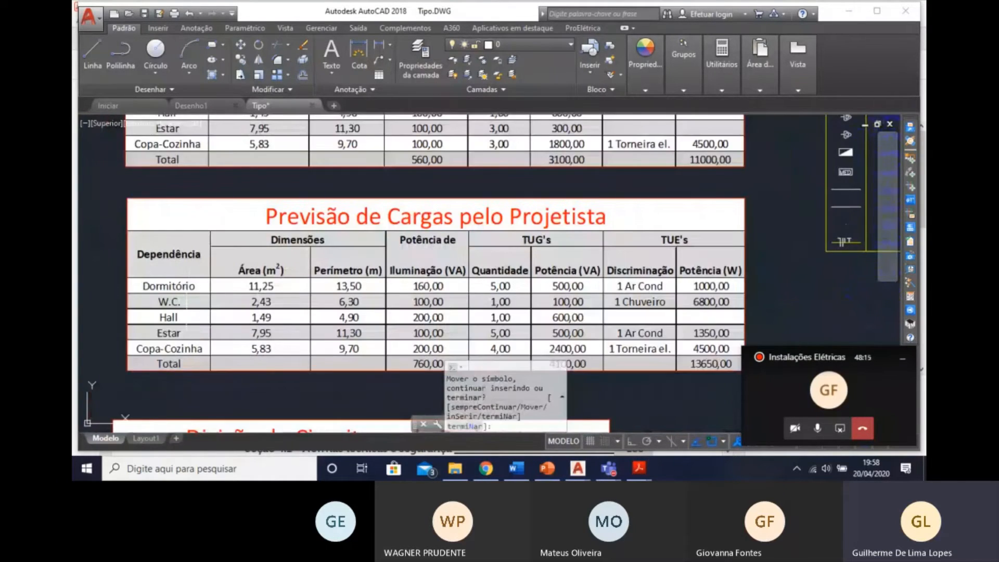
middle_click_drag(384, 158, 437, 355)
middle_click_drag(374, 259, 375, 326)
middle_click_drag(296, 199, 309, 270)
scroll(323, 276, "up", 4)
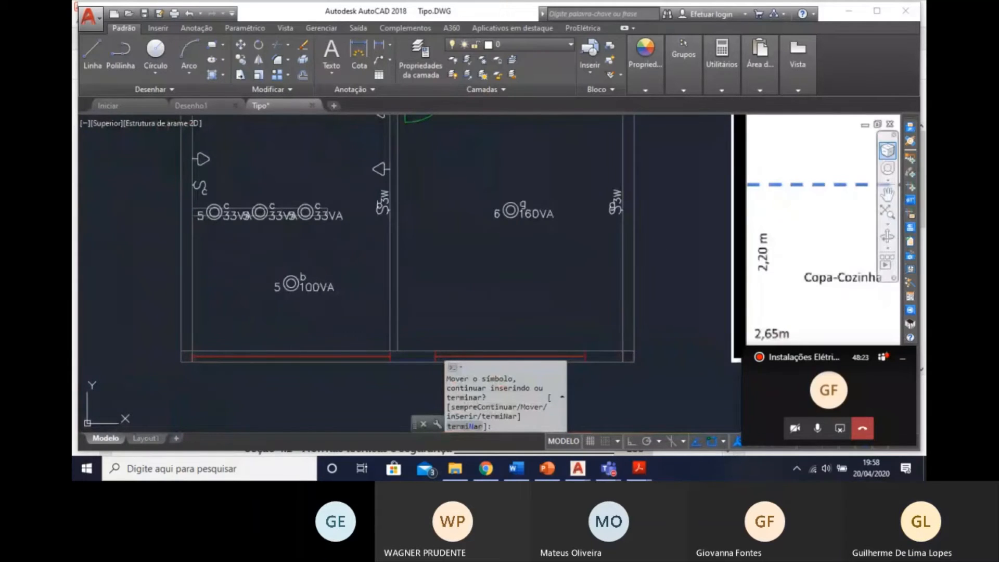
Place a Tomada 130cm socket on the Copa-Cozinha's window wall near the outer-wall corner, facing the room, and continue inserting.
left_click(915, 160)
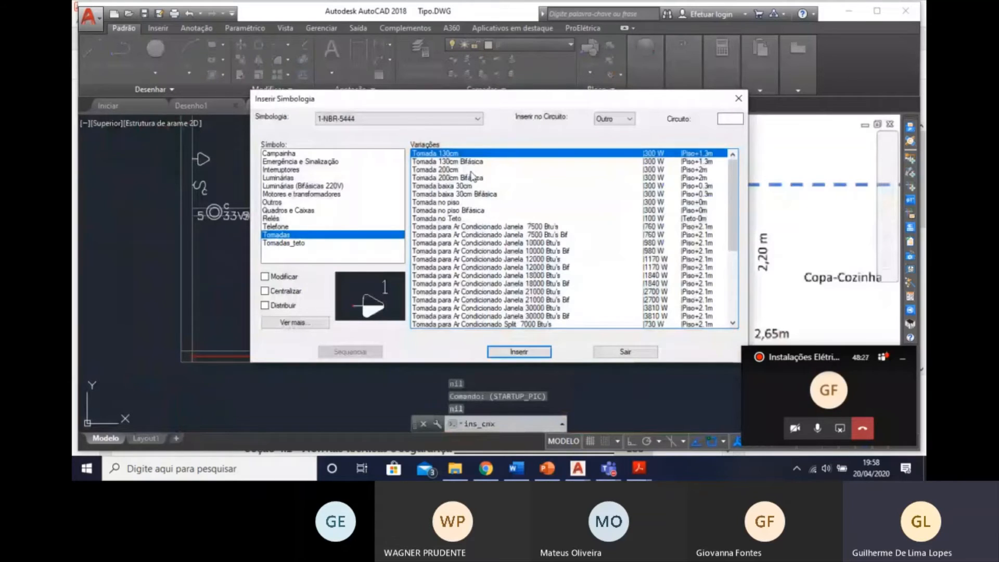
left_click(519, 356)
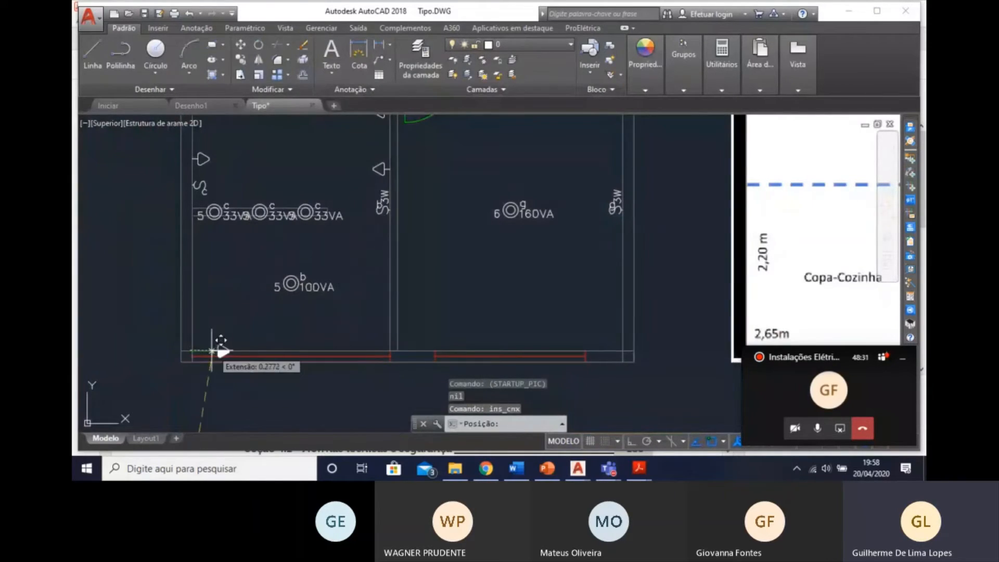
scroll(248, 342, "up", 2)
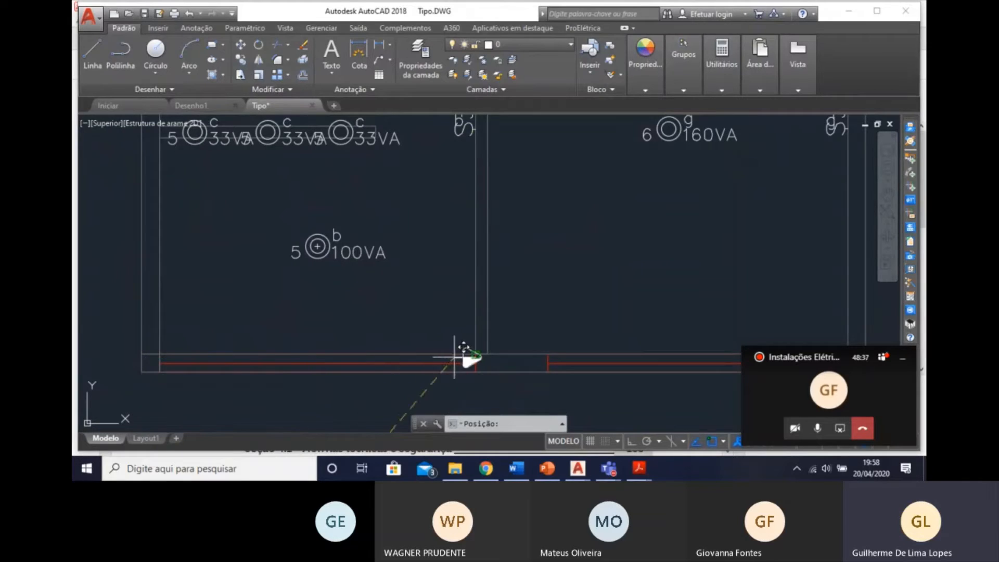
scroll(301, 362, "up", 2)
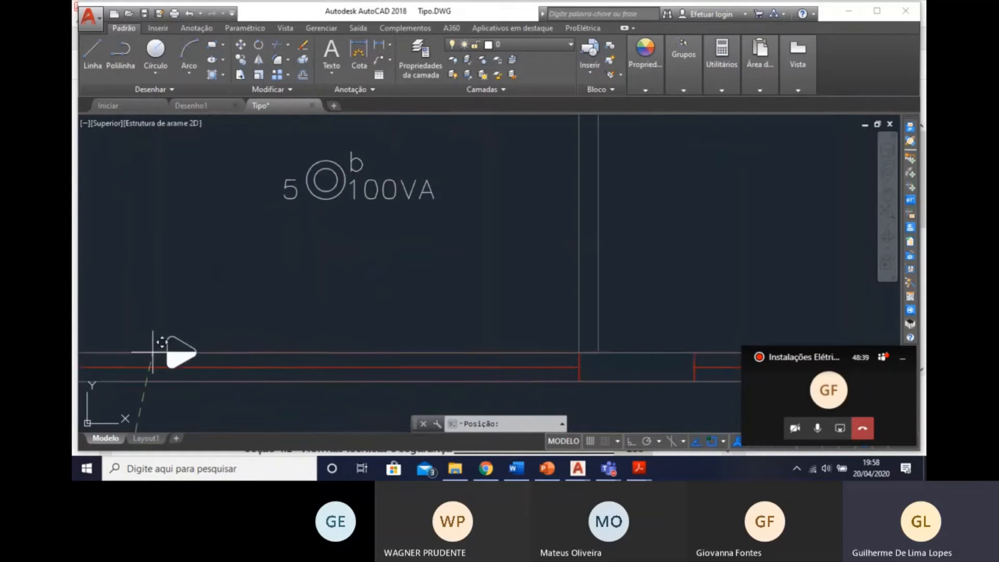
middle_click_drag(167, 350, 330, 339)
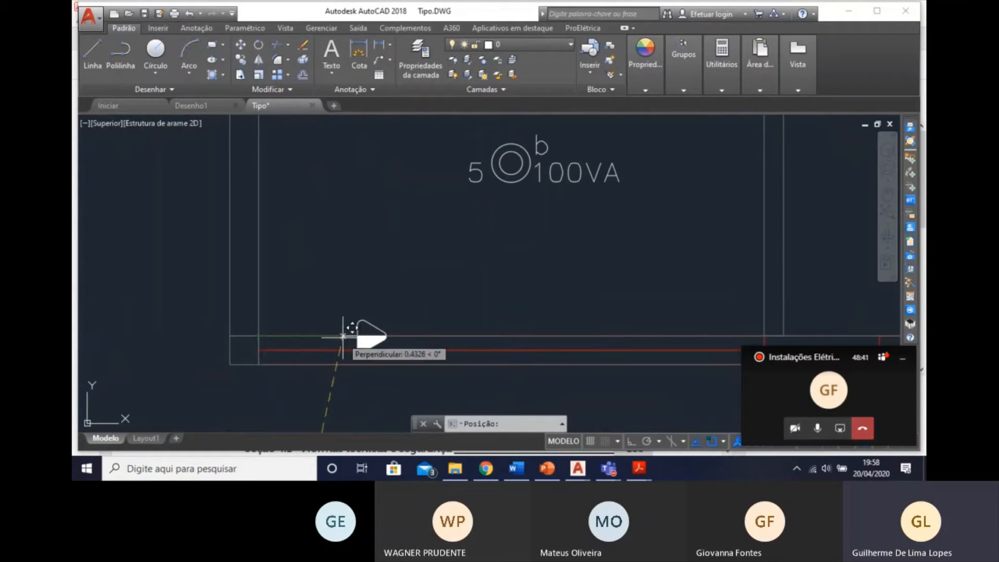
left_click(388, 336)
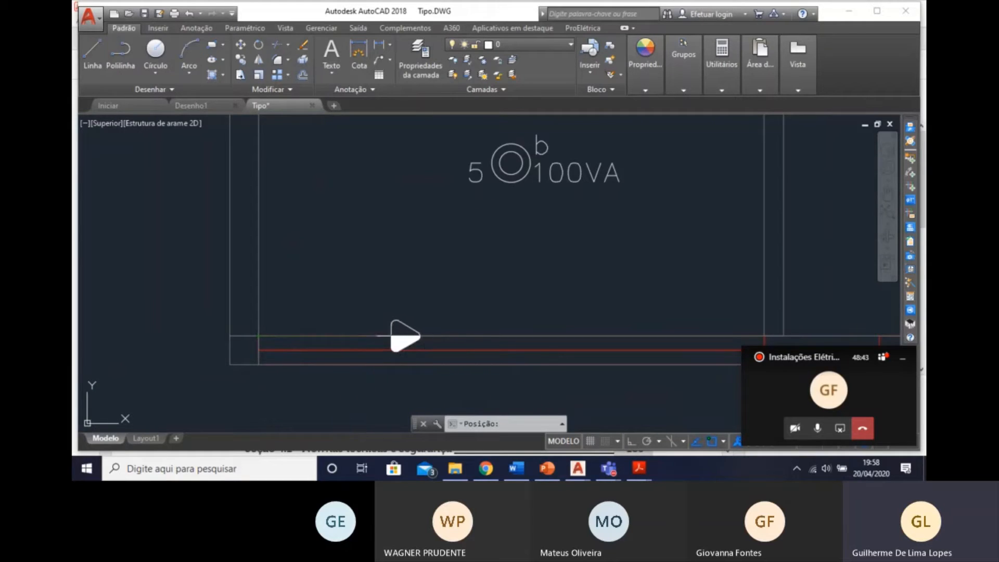
type("S")
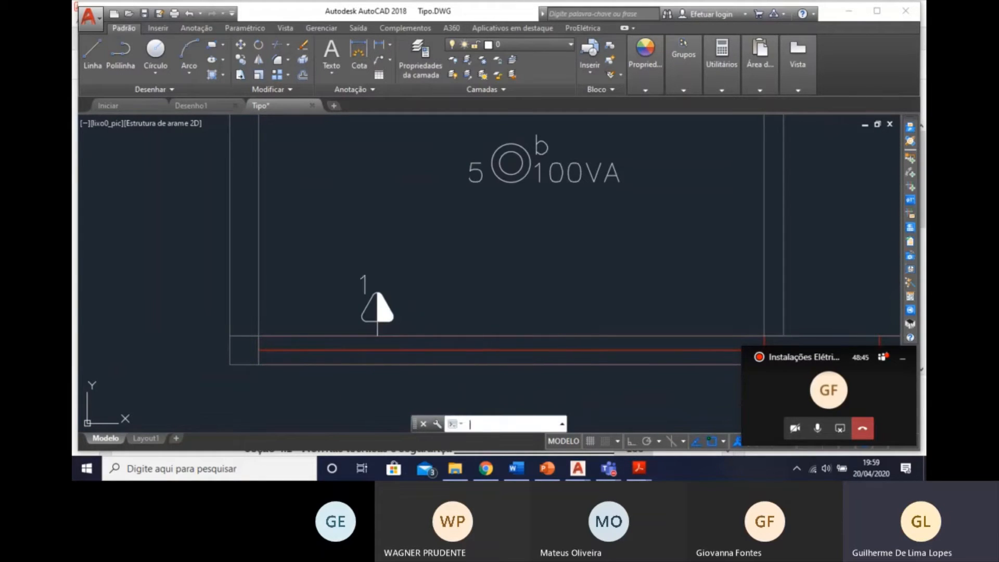
key("Return")
type("S")
key("Return")
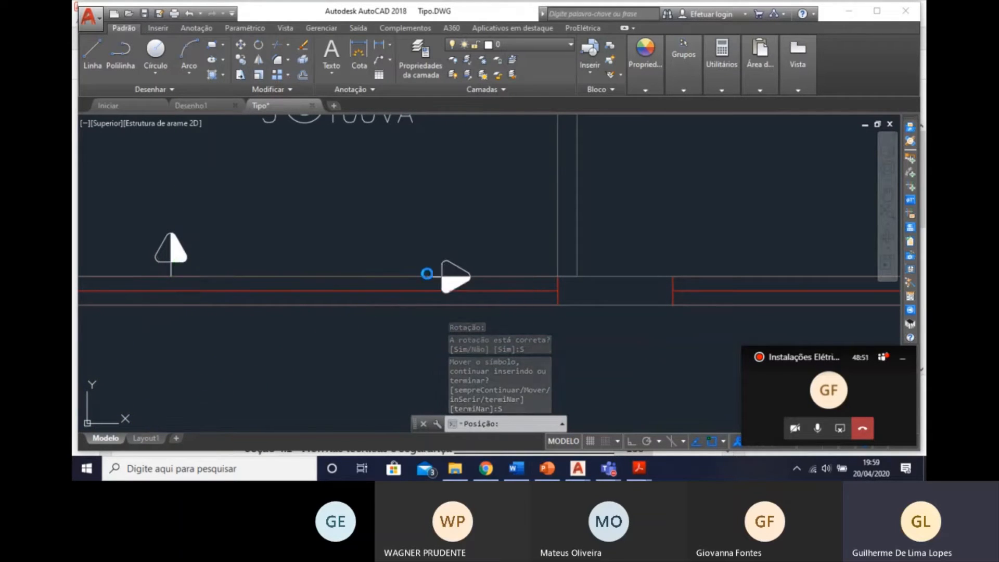
Place a second 130 cm socket on the Copa-Cozinha's window wall, toward the Dormitório partition, and continue inserting.
left_click(427, 275)
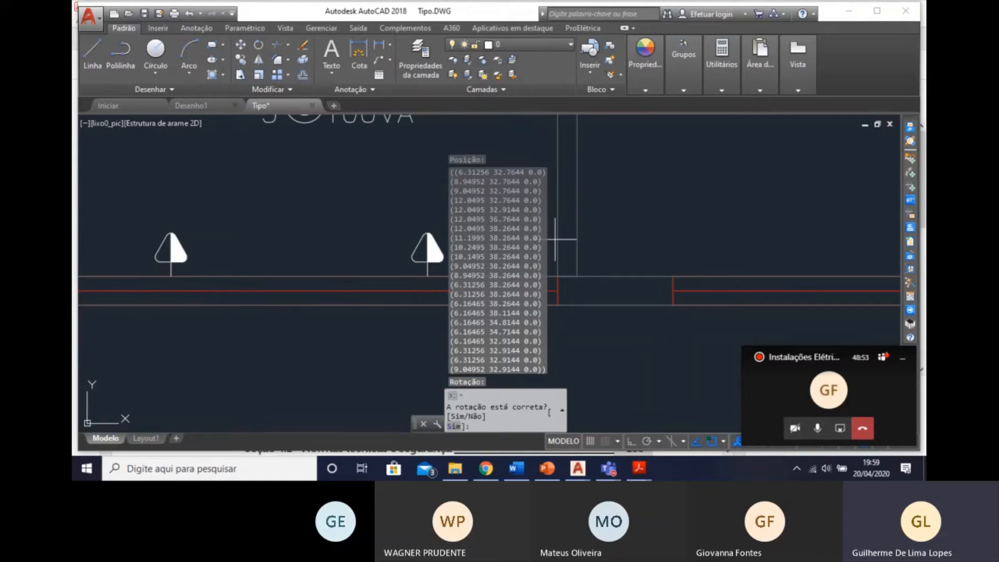
type("S")
key("Return")
type("S")
key("Return")
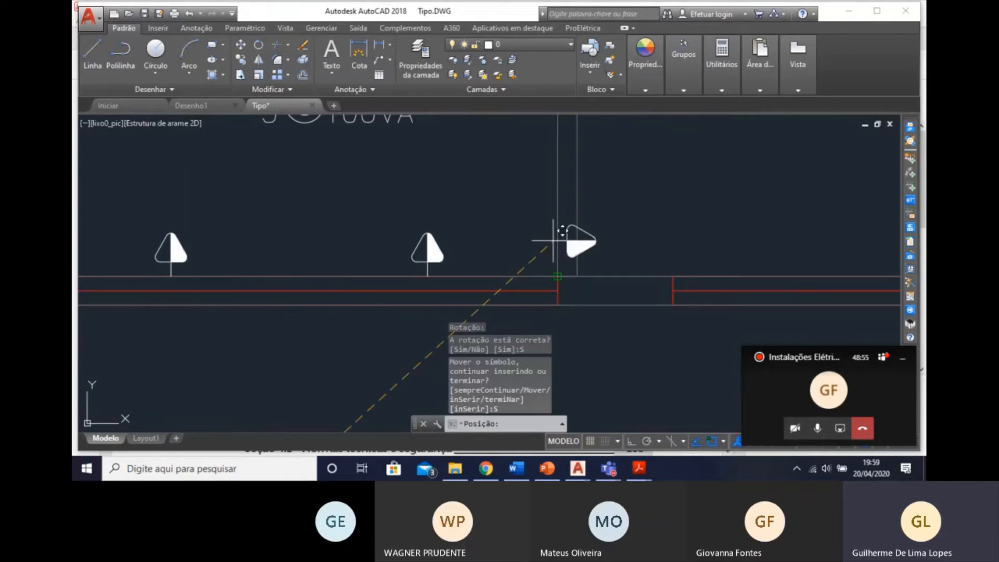
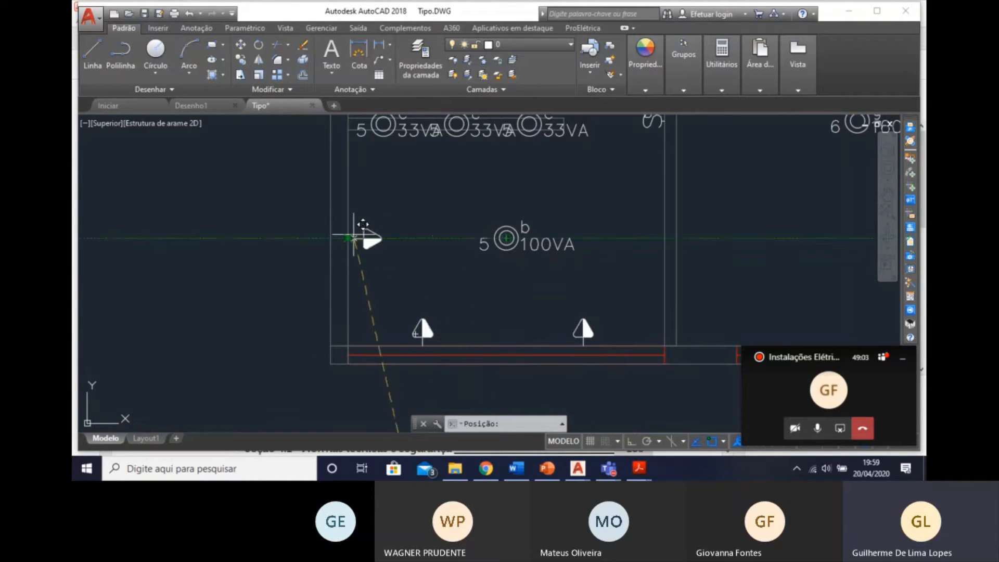
Confirm the rotation of the 130 cm socket on the Copa-Cozinha's outer side wall, level with light b, and continue inserting.
type("S")
key("Return")
type("S")
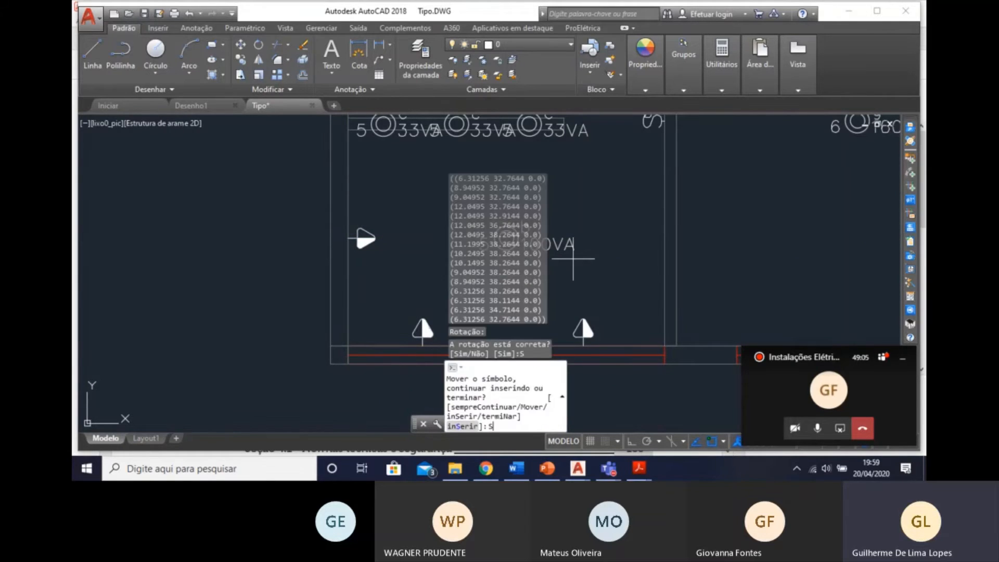
key("Return")
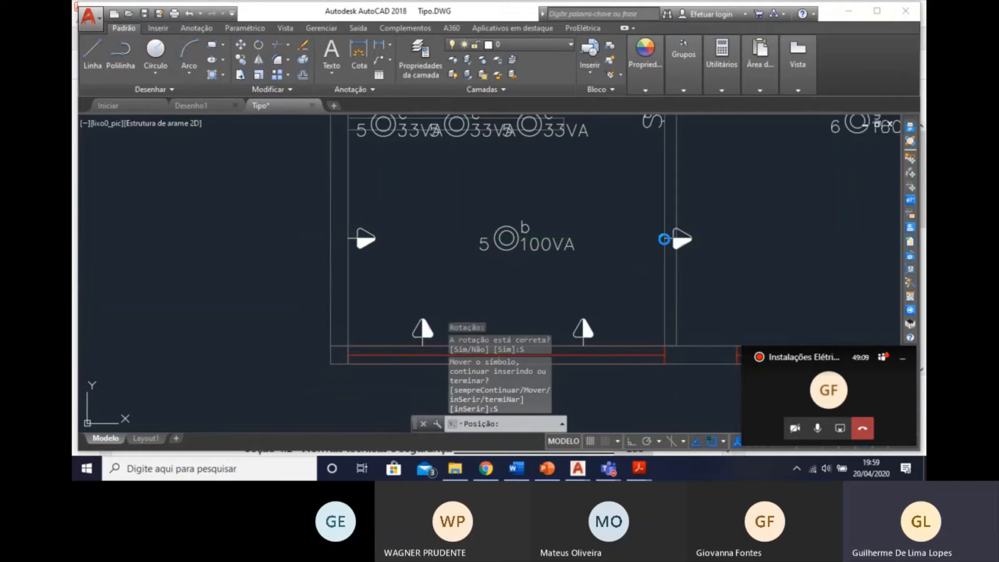
Place a fourth 130 cm socket on the Copa-Cozinha's Dormitório partition wall, level with light b and facing the room.
left_click(664, 238)
scroll(574, 260, "down", 2)
mouse_move(614, 257)
middle_mouse_down()
mouse_move(636, 221)
mouse_move(652, 270)
mouse_move(746, 295)
mouse_move(740, 287)
middle_mouse_up()
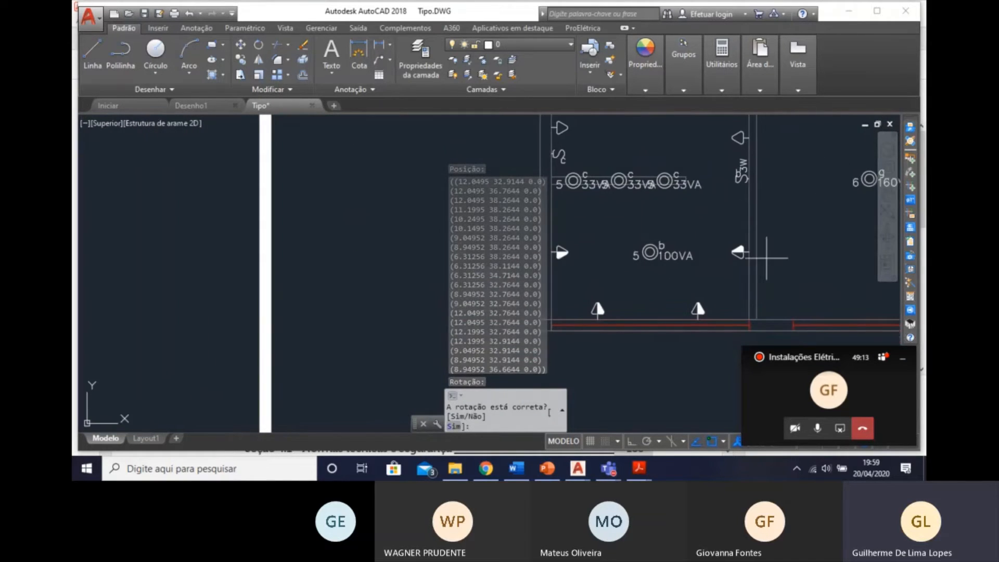
Examine the placed Estar and Copa-Cozinha sockets and check the Dormitório's requirements in the Previsão de Cargas pelo Projetista table.
middle_click_drag(732, 232, 698, 253)
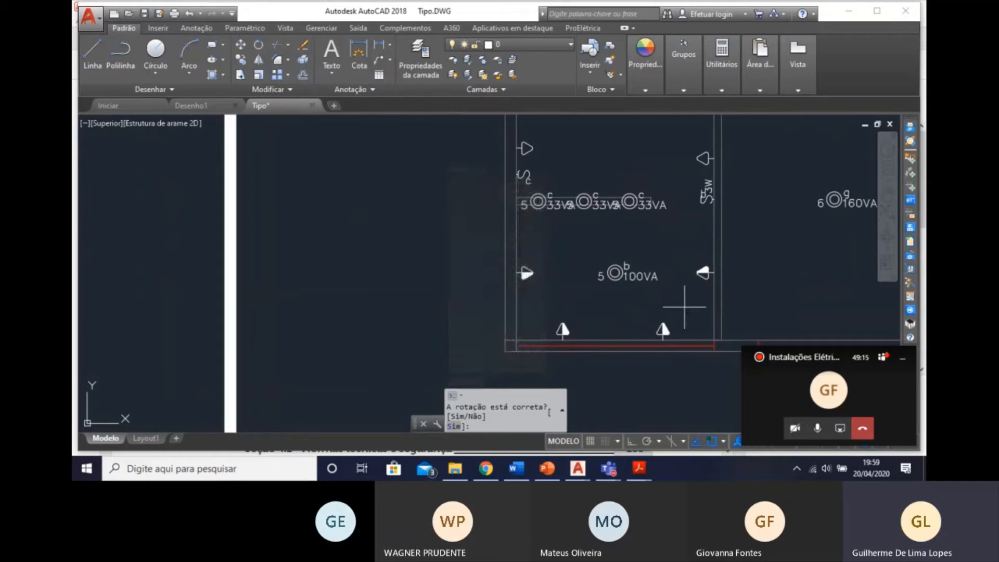
middle_click_drag(626, 323, 522, 319)
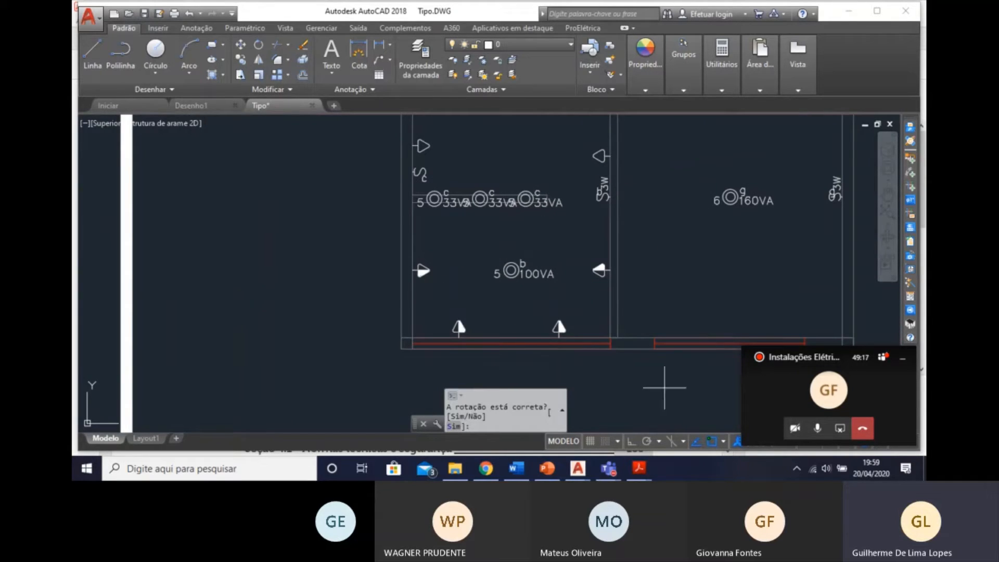
mouse_move(612, 282)
middle_mouse_down()
mouse_move(513, 338)
mouse_move(429, 285)
middle_mouse_up()
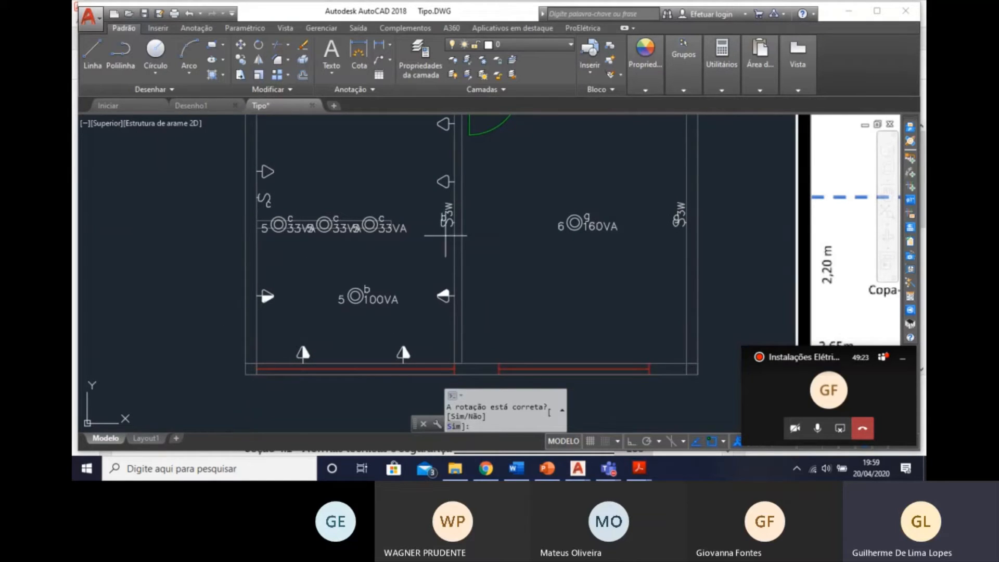
middle_click_drag(378, 229, 452, 159)
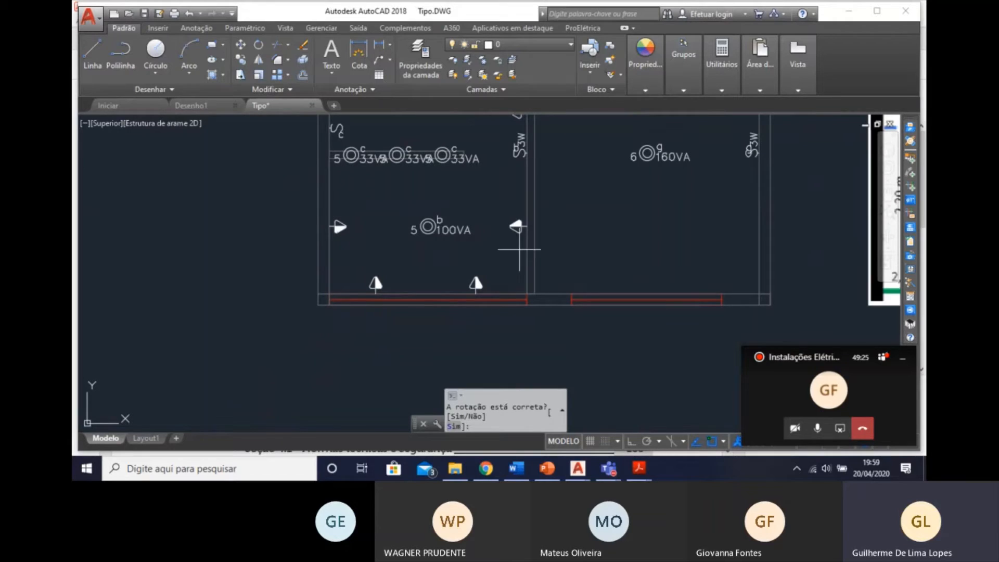
middle_click_drag(384, 257, 448, 243)
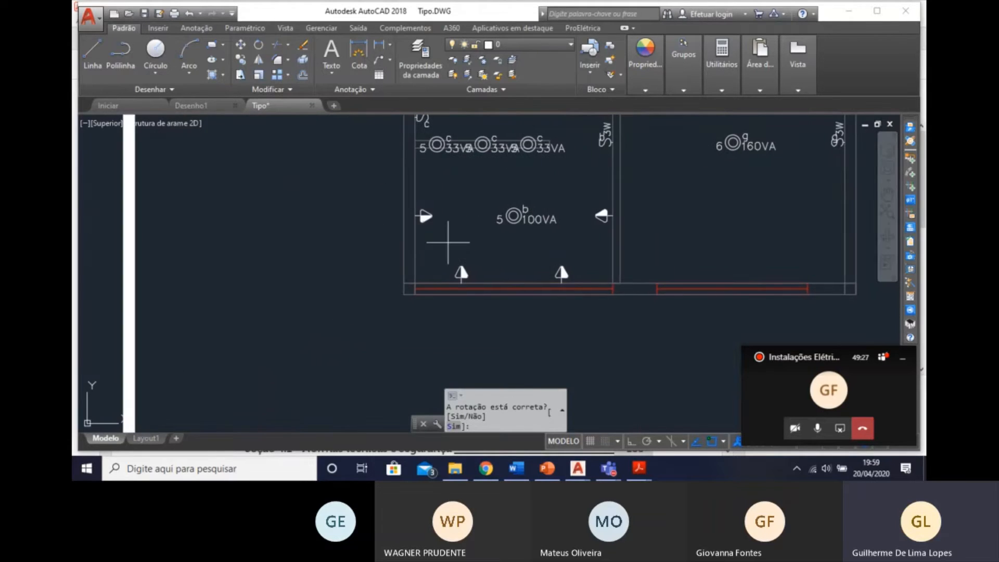
mouse_move(615, 146)
middle_mouse_down()
mouse_move(464, 241)
mouse_move(446, 281)
mouse_move(448, 262)
mouse_move(340, 284)
mouse_move(356, 171)
middle_mouse_up()
scroll(340, 285, "down", 5)
mouse_move(344, 274)
middle_mouse_down()
mouse_move(337, 219)
mouse_move(307, 145)
middle_mouse_up()
middle_click_drag(423, 313, 398, 195)
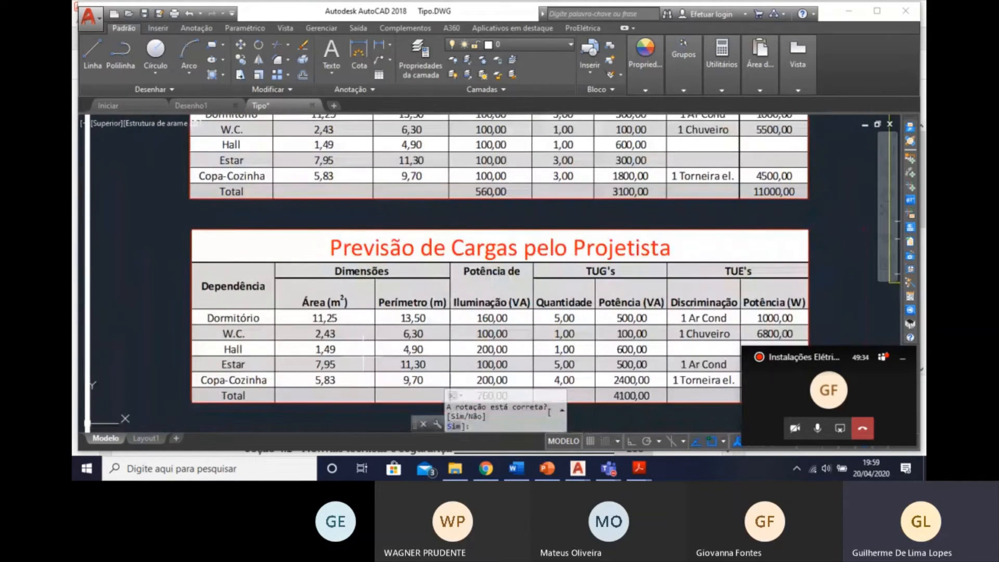
middle_click_drag(363, 354, 366, 332)
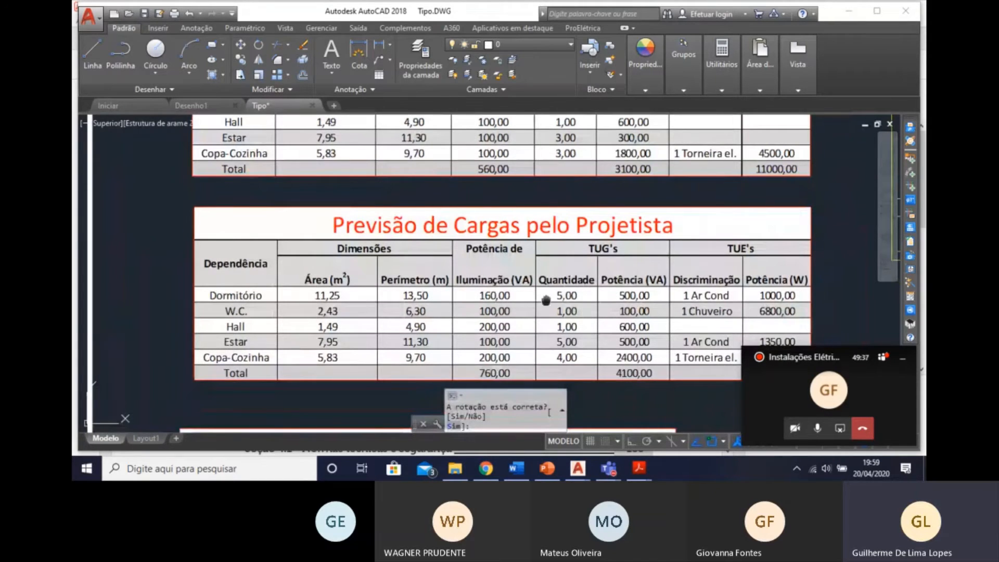
middle_click_drag(546, 301, 563, 360)
middle_click_drag(523, 274, 500, 448)
Place a Tomada 130cm socket on the Dormitório's door wall beside the command g three-way switch, facing into the room.
scroll(348, 308, "up", 5)
middle_click_drag(352, 153, 434, 368)
scroll(434, 368, "down", 2)
middle_click_drag(362, 291, 404, 315)
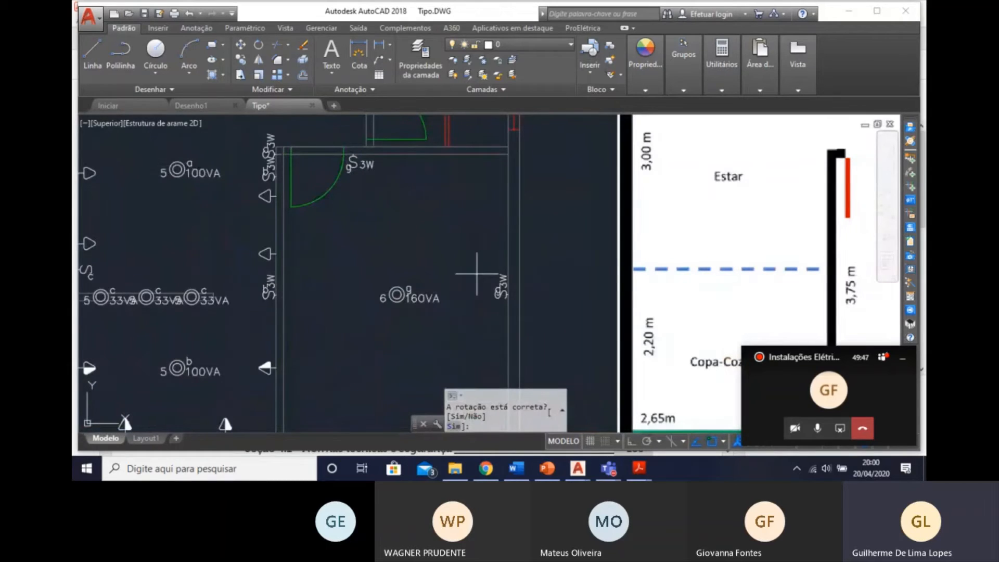
middle_click_drag(468, 313, 447, 281)
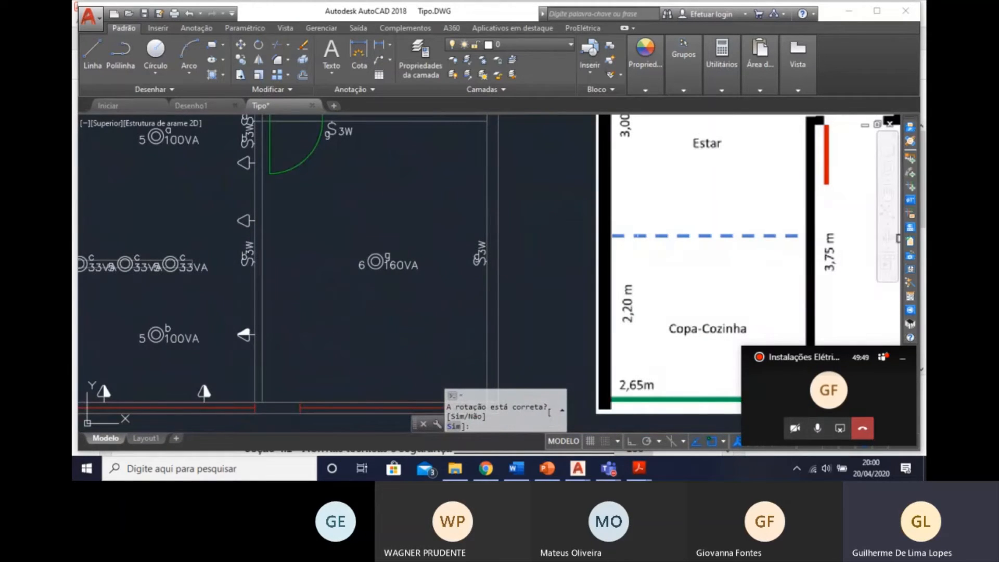
left_click(910, 174)
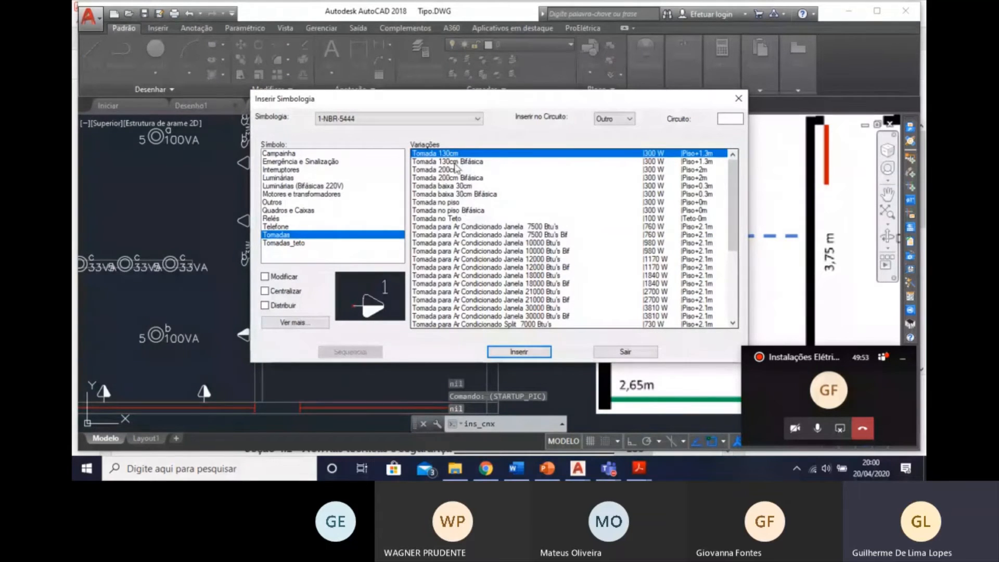
left_click(508, 349)
scroll(380, 161, "up", 5)
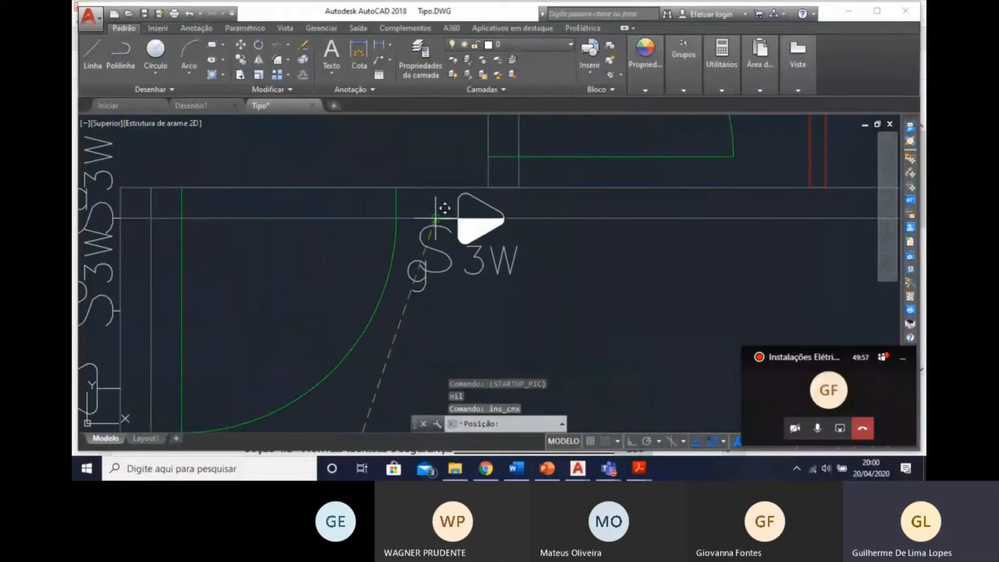
left_click(518, 218)
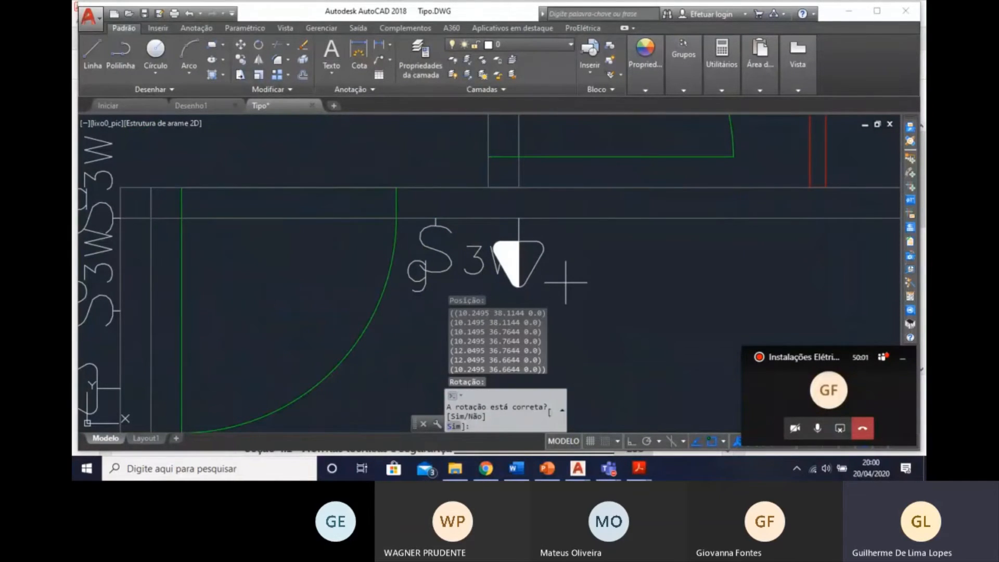
type("S")
key("Return")
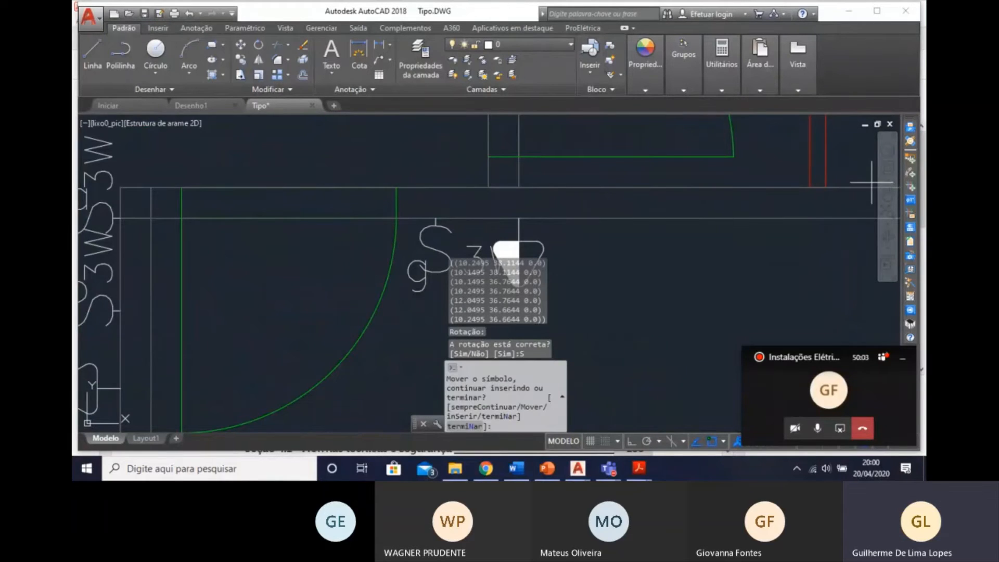
Place a Tomada baixa 30cm socket on the Dormitório's Estar partition wall, back to back with the Estar's low socket, and continue inserting.
left_click(910, 160)
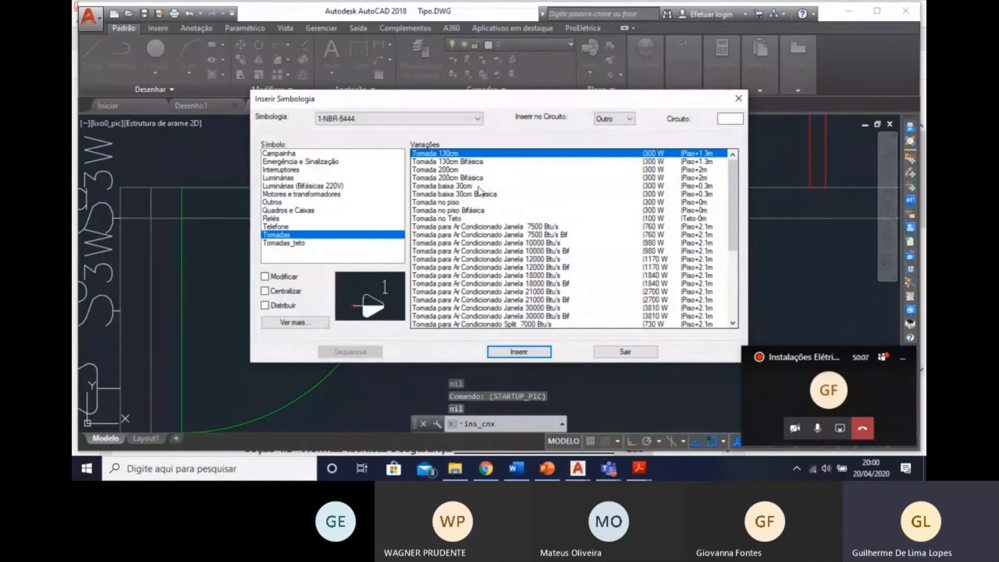
left_click(479, 189)
left_click(519, 352)
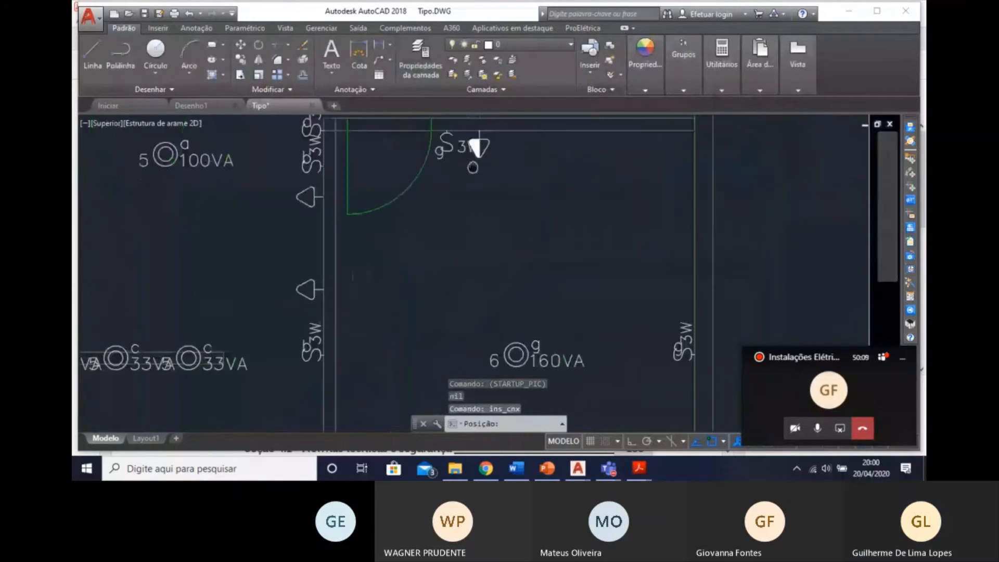
middle_click_drag(360, 279, 360, 151)
scroll(384, 212, "down", 2)
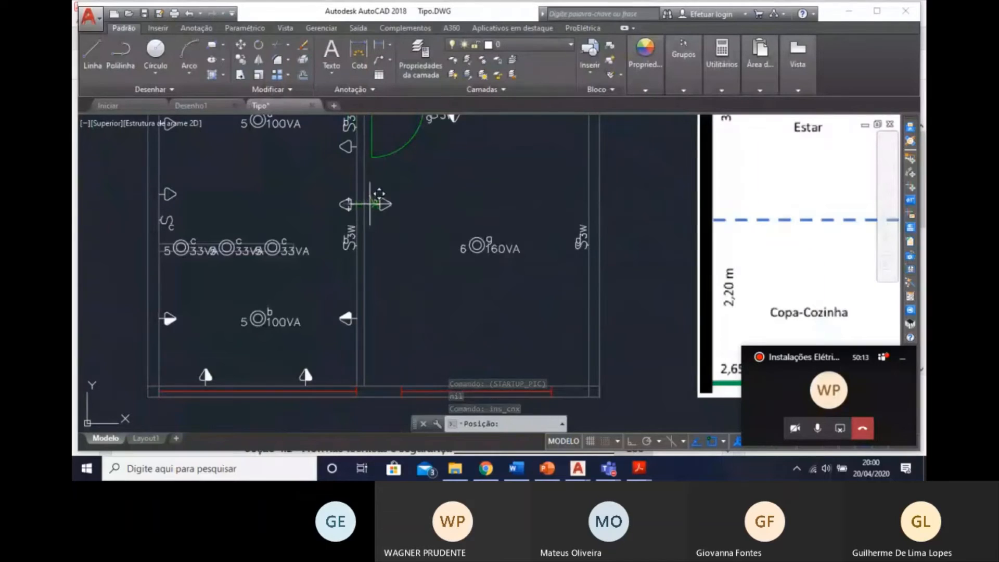
left_click(374, 204)
key("Return")
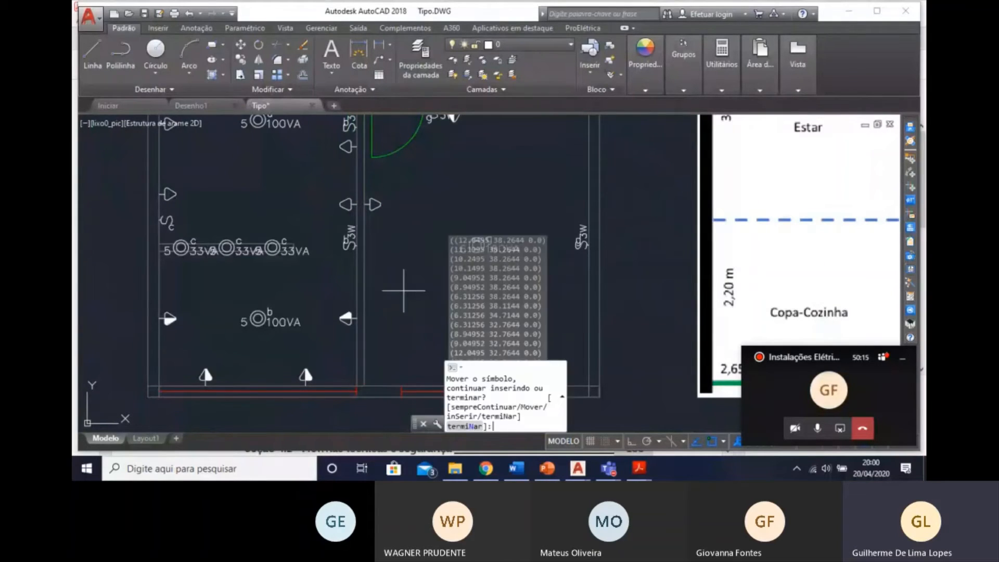
type("S")
key("Return")
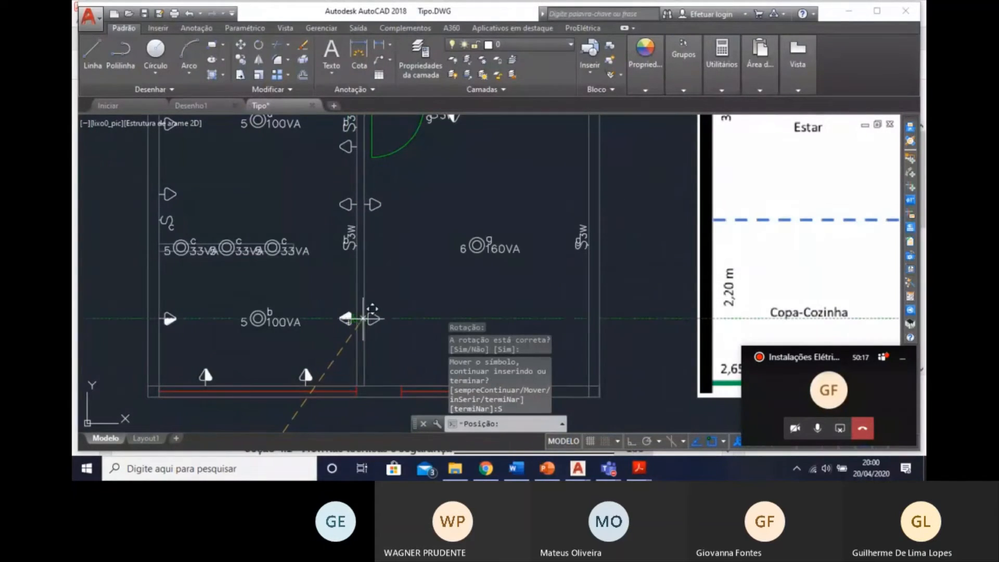
Place a second 30 cm socket on the Dormitório's partition wall, back to back with the Copa-Cozinha socket, and continue inserting.
left_click(368, 318)
type("S")
key("Return")
type("S")
key("Return")
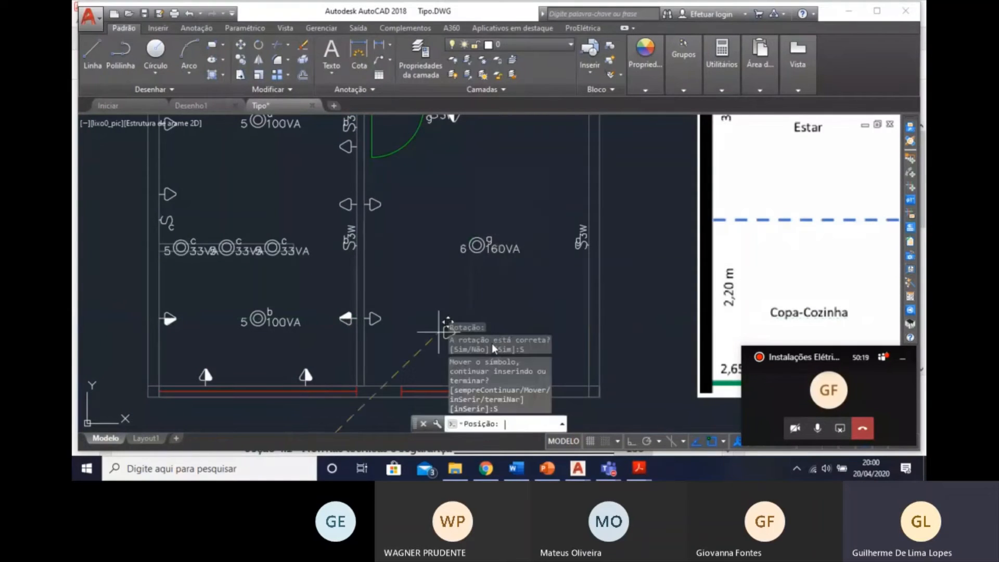
Place a third 30 cm socket on the Dormitório's outer side wall, opposite the first low socket, and continue inserting.
middle_click_drag(504, 244, 440, 258)
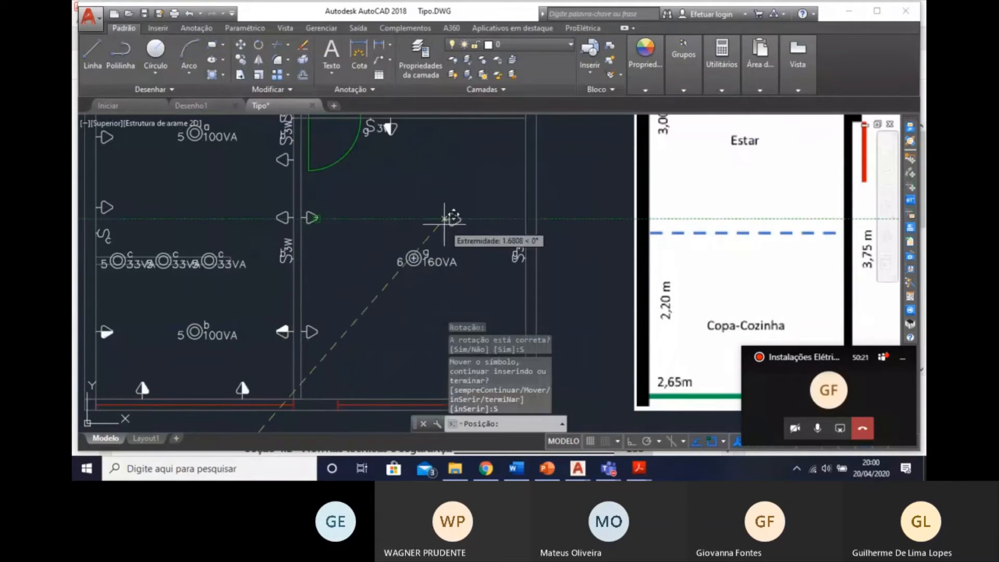
left_click(525, 219)
type("S")
key("Return")
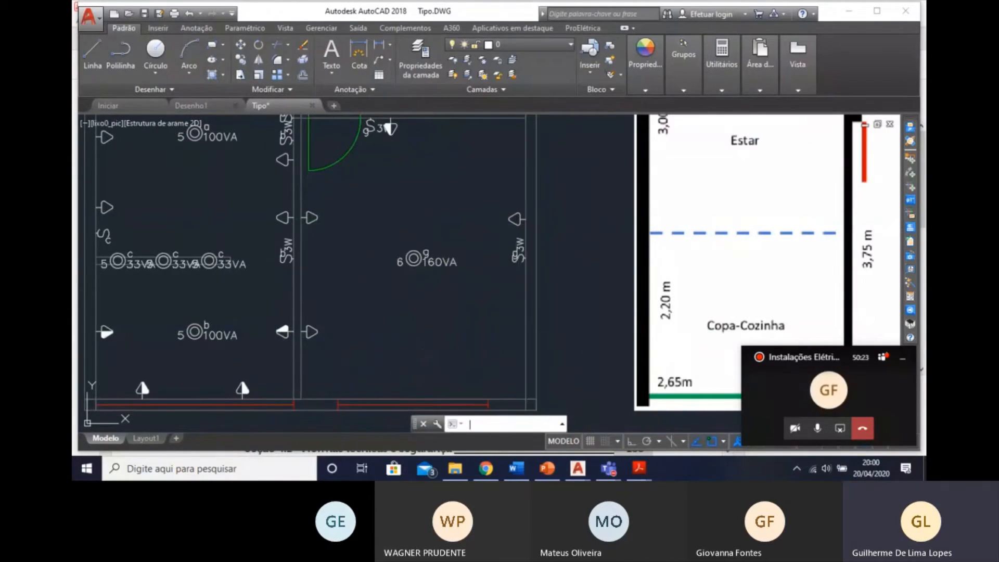
type("S")
key("Return")
Place a fourth 30 cm socket on the Dormitório's outer side wall, opposite the second low socket near the window wall.
middle_click_drag(369, 306, 306, 266)
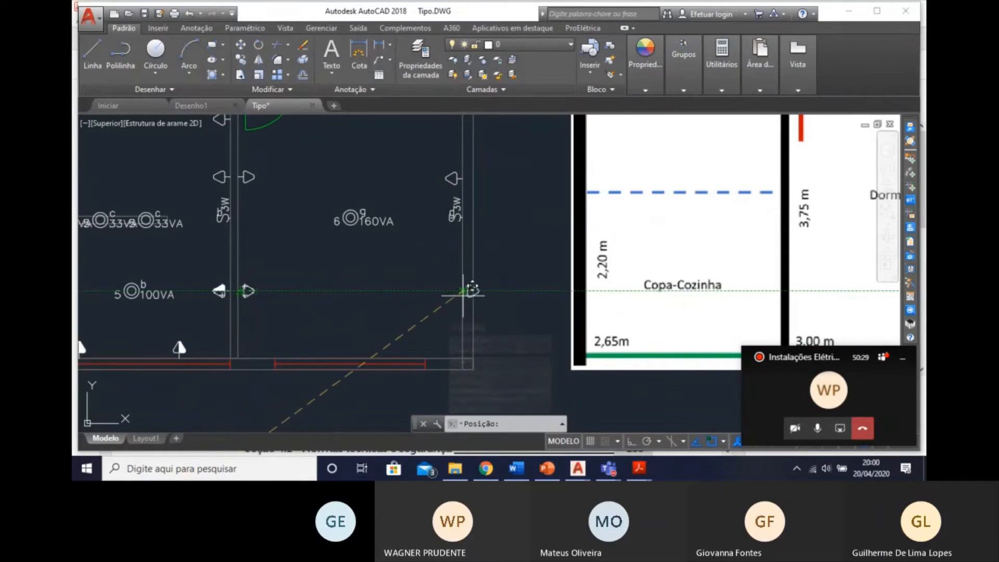
left_click(465, 292)
type("S")
key("Return")
Place a Tomada 130cm socket on the Hall's outer wall between switch d and wall light e, flipped to face into the Hall.
mouse_move(377, 281)
middle_mouse_down()
mouse_move(413, 307)
mouse_move(411, 338)
mouse_move(382, 321)
mouse_move(245, 290)
mouse_move(315, 322)
middle_mouse_up()
scroll(309, 322, "down", 4)
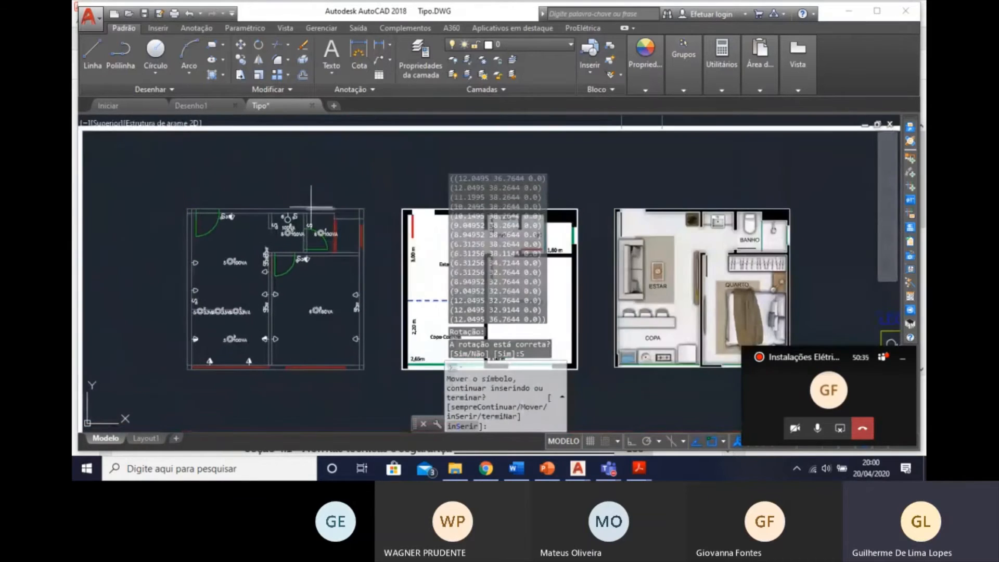
scroll(306, 206, "up", 6)
middle_click_drag(152, 294, 253, 270)
scroll(253, 270, "up", 2)
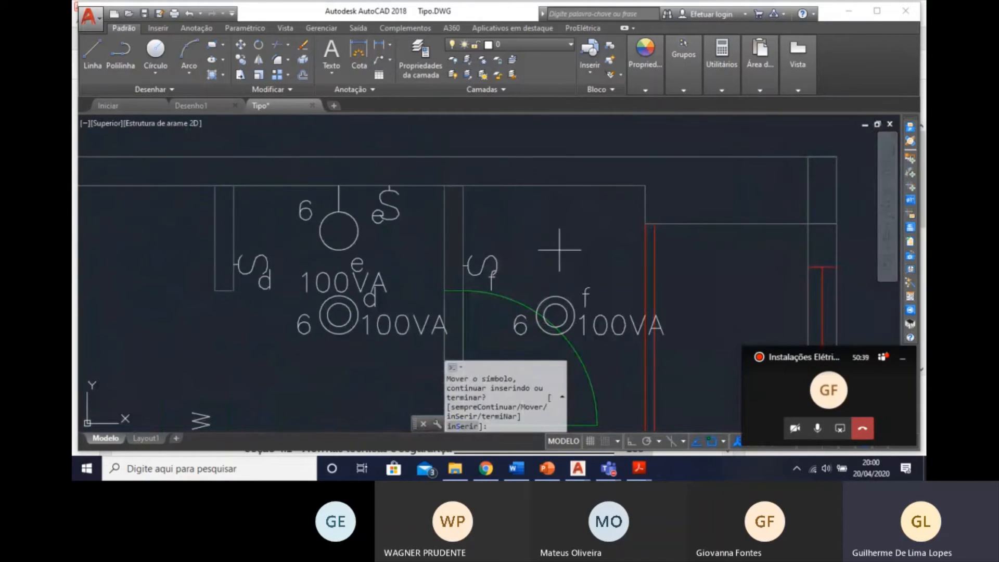
scroll(380, 261, "down", 4)
mouse_move(431, 268)
middle_mouse_down()
mouse_move(454, 165)
mouse_move(369, 259)
middle_mouse_up()
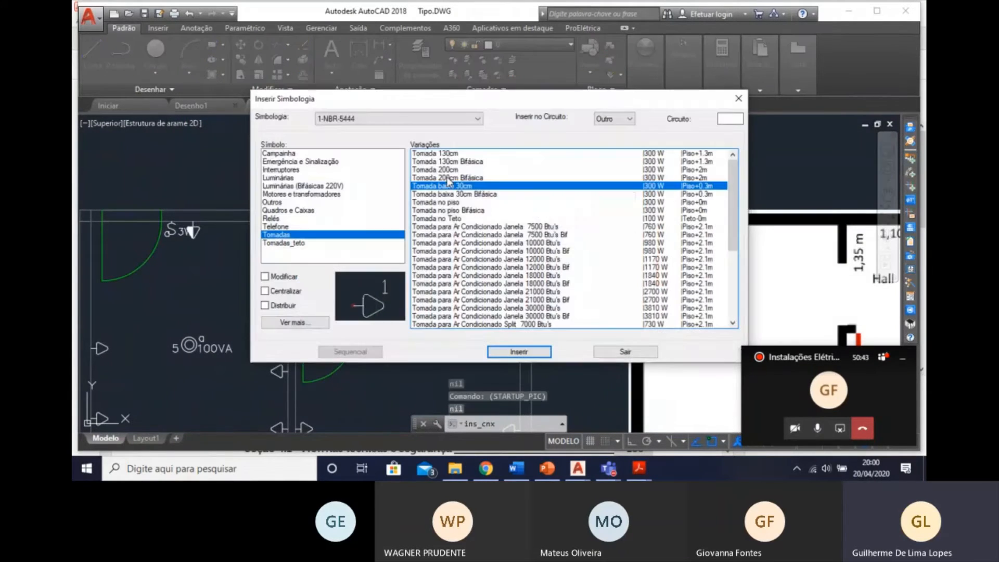
double_click(451, 154)
scroll(386, 189, "up", 5)
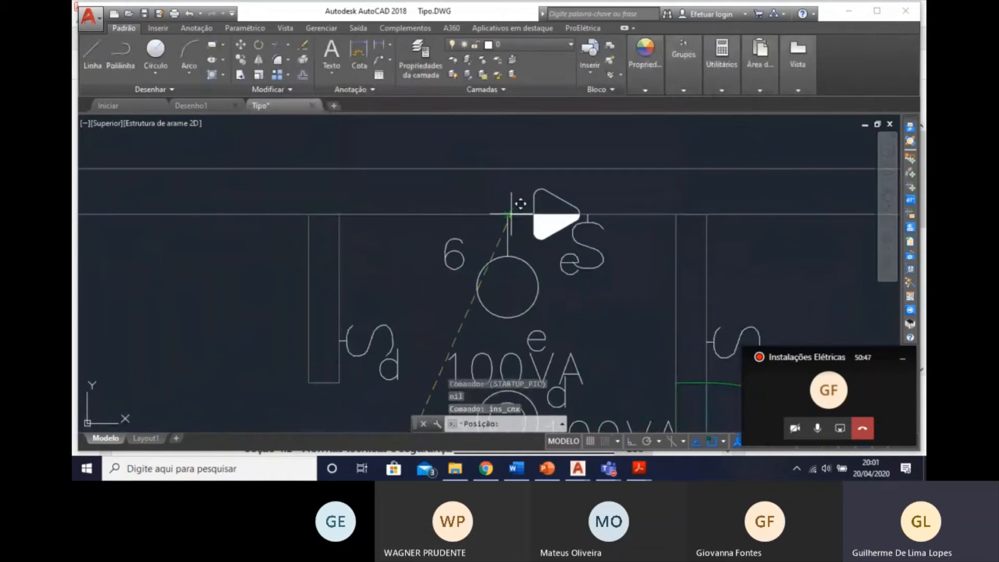
left_click(389, 214)
type("N")
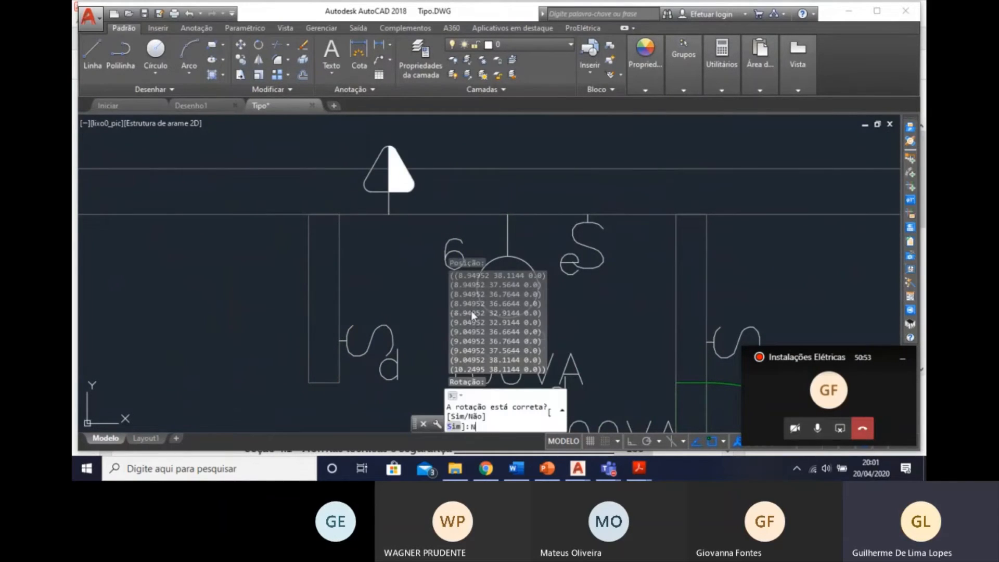
key("Return")
Examine the placed sockets across the plan, the Previsão de Cargas tables and the Divisão de Circuitos pelo Projetista table.
middle_click_drag(500, 231, 406, 167)
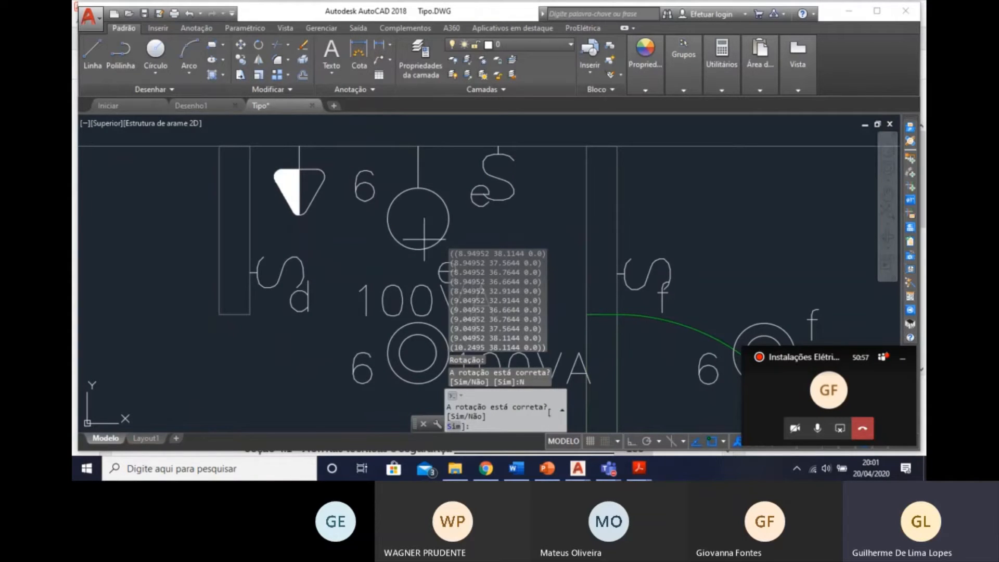
scroll(191, 260, "down", 4)
mouse_move(297, 289)
middle_mouse_down()
mouse_move(330, 200)
mouse_move(381, 224)
mouse_move(374, 210)
middle_mouse_up()
scroll(299, 221, "down", 4)
mouse_move(385, 311)
middle_mouse_down()
mouse_move(364, 263)
mouse_move(364, 290)
middle_mouse_up()
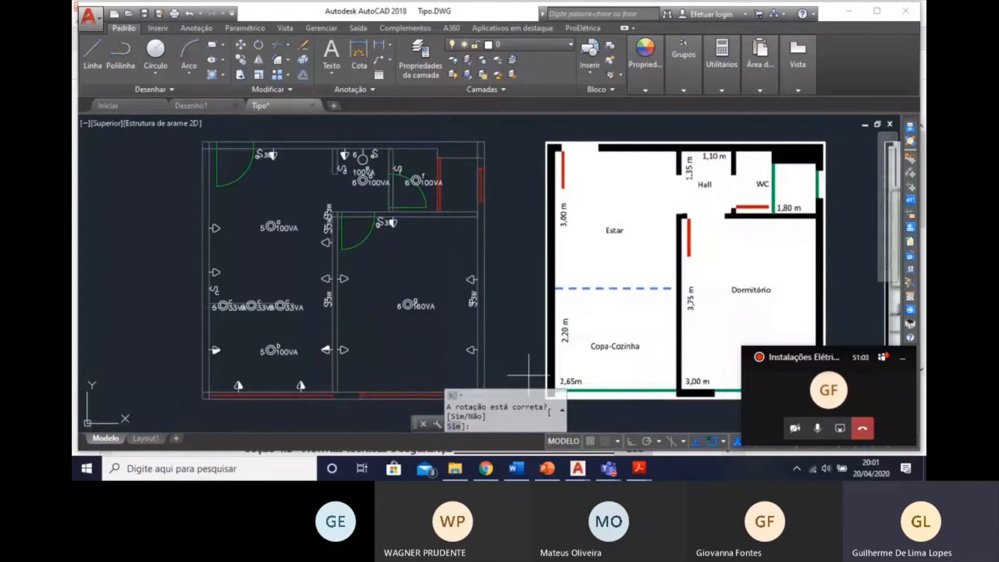
middle_click_drag(341, 214, 406, 119)
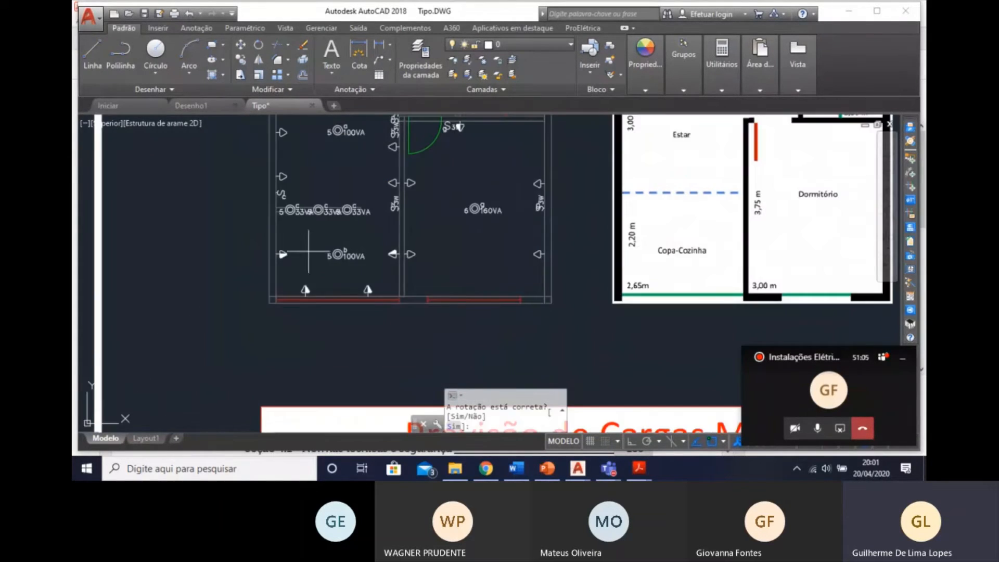
middle_click_drag(308, 250, 325, 330)
mouse_move(406, 297)
middle_mouse_down()
mouse_move(416, 338)
mouse_move(447, 339)
mouse_move(472, 264)
mouse_move(447, 217)
middle_mouse_up()
middle_click_drag(454, 347, 395, 151)
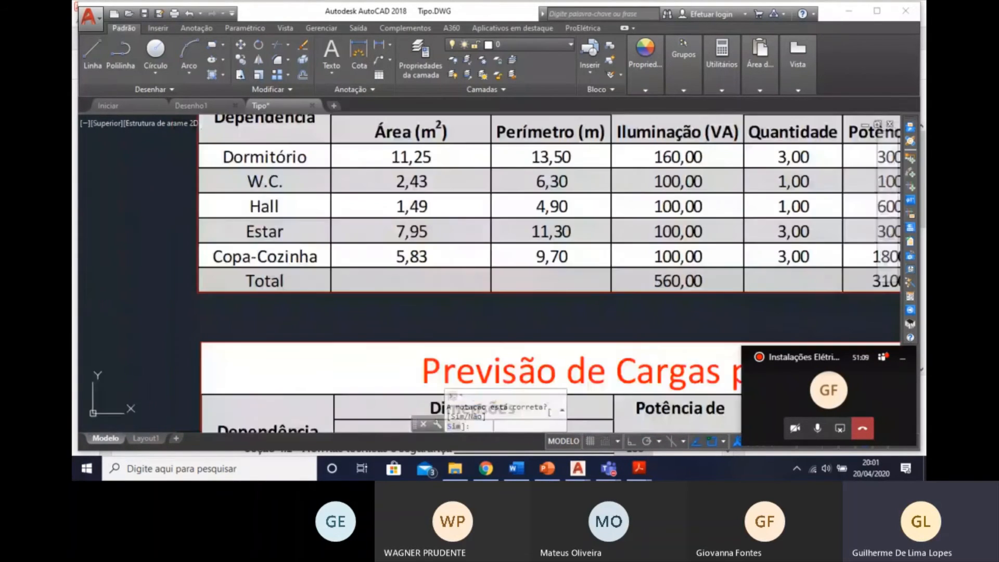
scroll(403, 289, "down", 2)
middle_click_drag(433, 416, 408, 212)
mouse_move(434, 332)
middle_mouse_down()
mouse_move(432, 110)
mouse_move(403, 165)
middle_mouse_up()
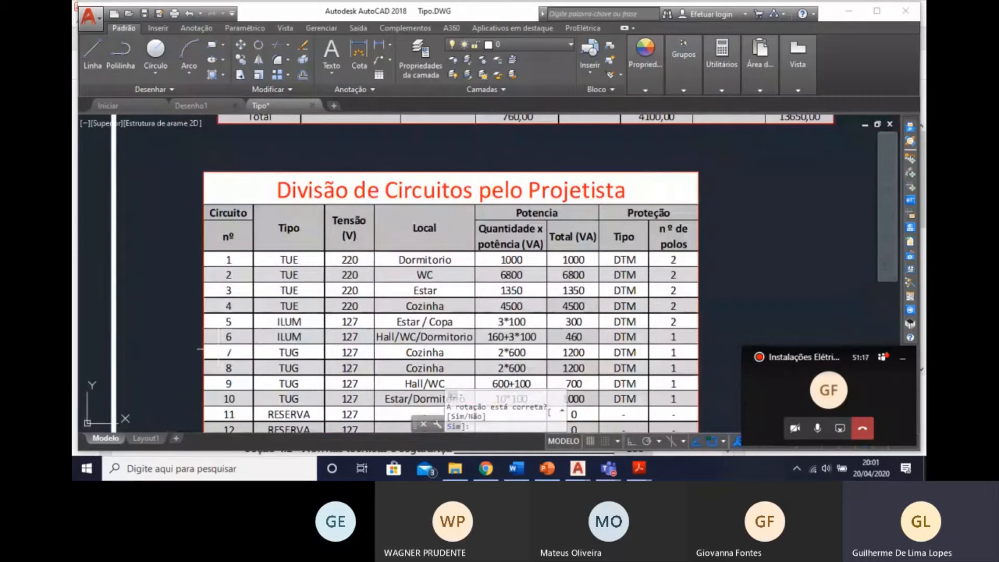
Assign the two sockets along the Copa-Cozinha's window wall to circuit 7, with all points in the same circuit.
middle_click_drag(263, 341, 286, 455)
middle_click_drag(288, 208, 291, 433)
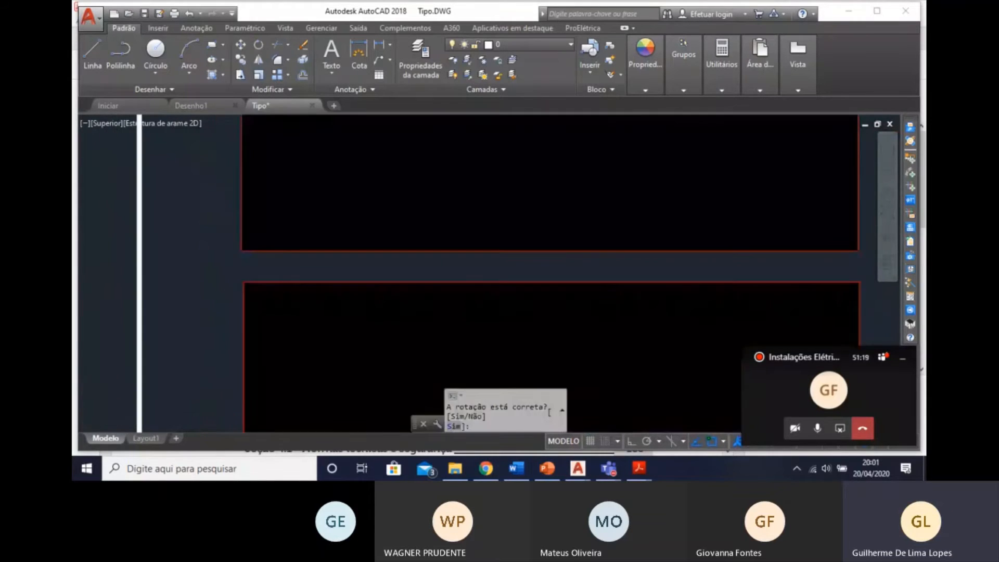
middle_click_drag(325, 184, 330, 439)
scroll(346, 293, "up", 2)
middle_click_drag(345, 296, 415, 403)
scroll(383, 367, "up", 4)
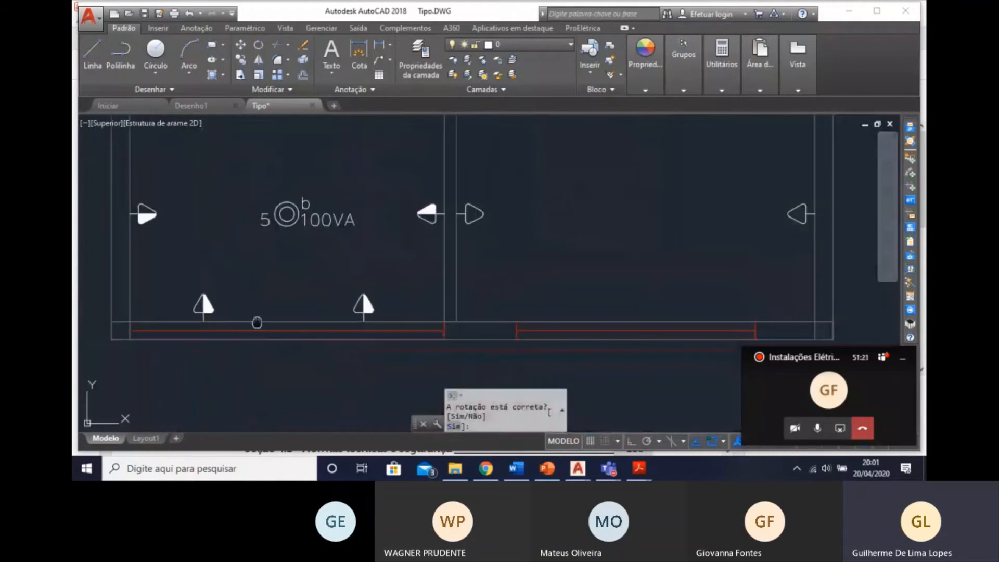
middle_click_drag(257, 321, 497, 292)
key("Escape")
key("Escape")
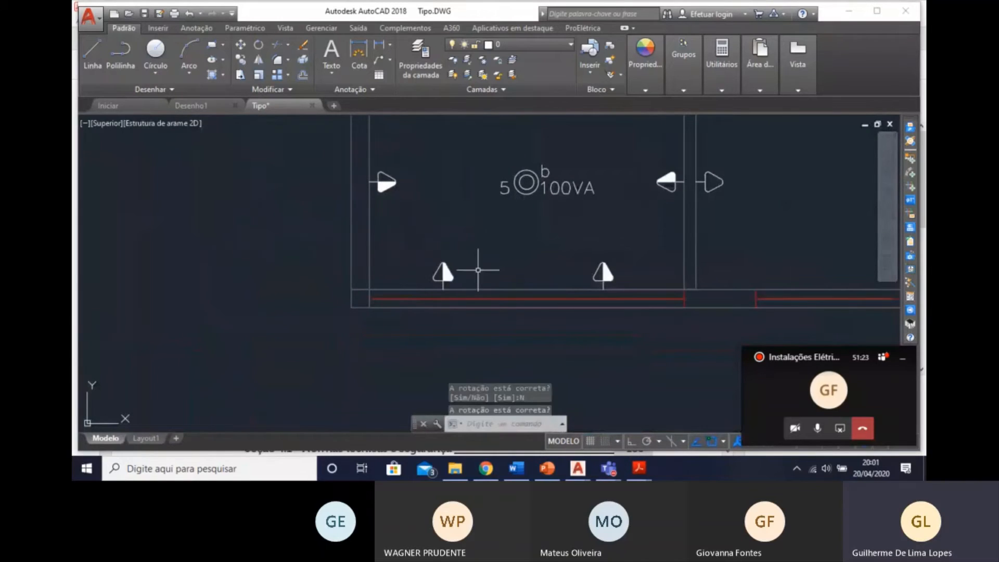
left_click(652, 273)
left_click(428, 256)
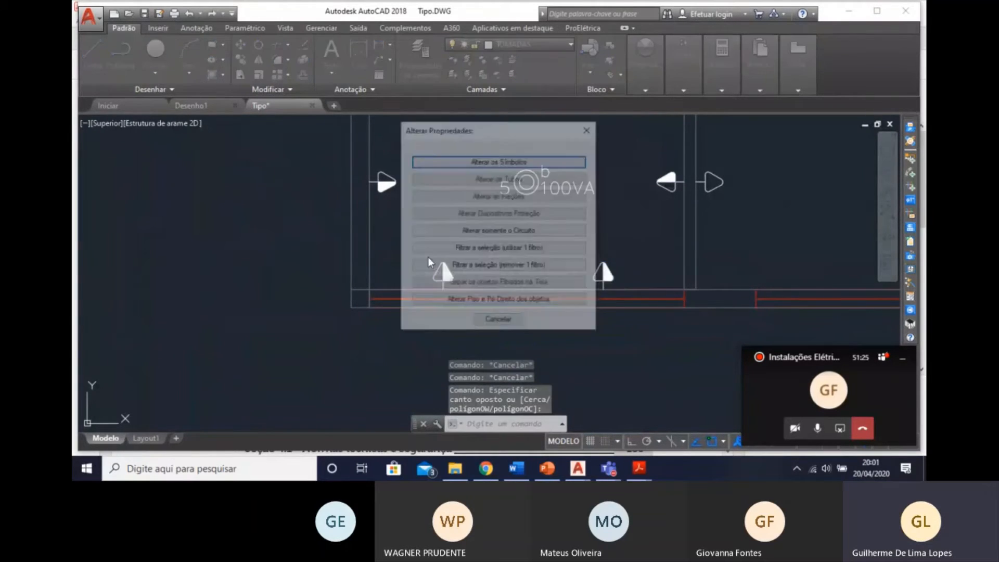
left_click(502, 233)
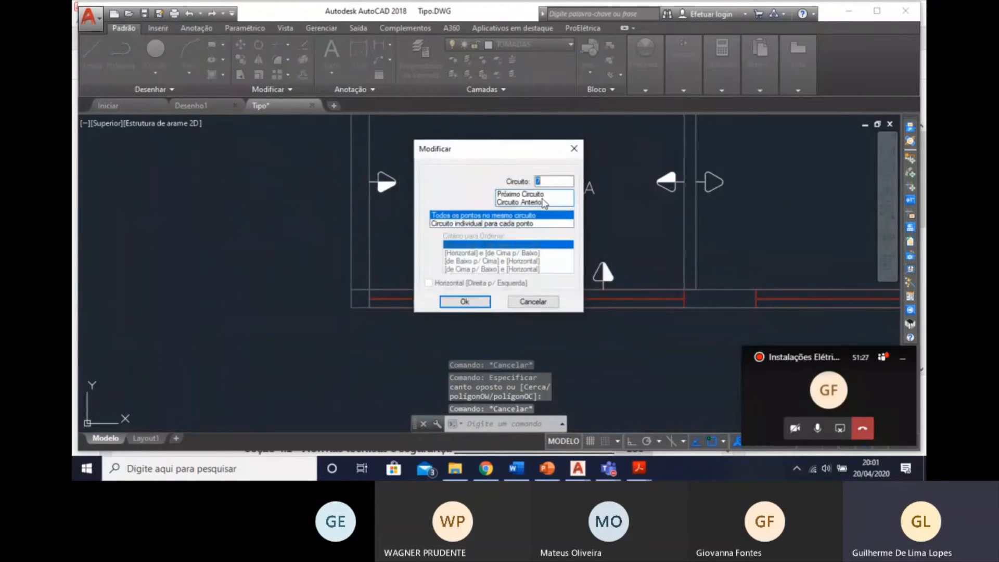
left_click(460, 303)
left_click(409, 258)
Assign the two facing sockets on the Copa-Cozinha's side walls, level with light b, to circuit 8.
left_click(447, 221)
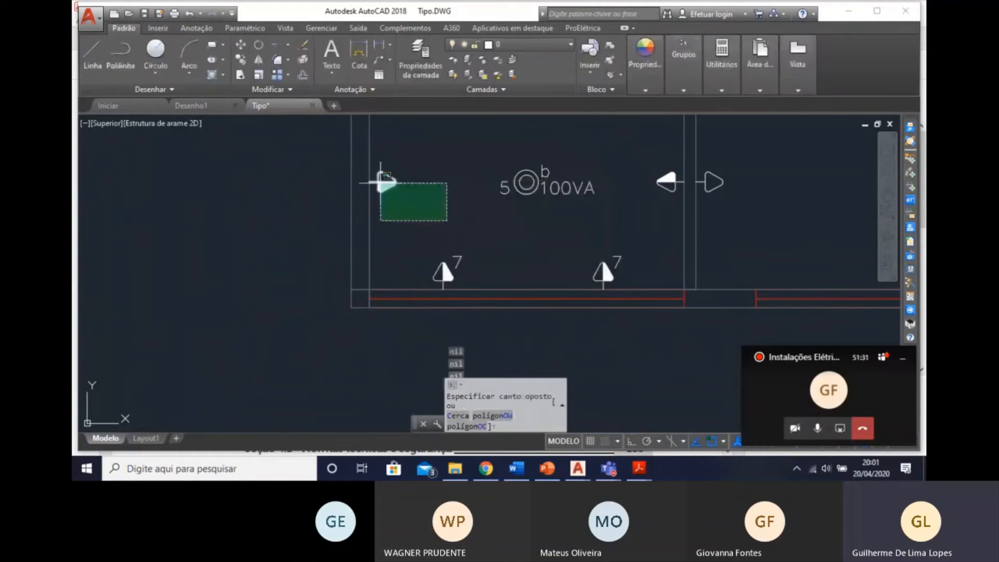
left_click(379, 168)
left_click(670, 193)
left_click(654, 168)
key("Return")
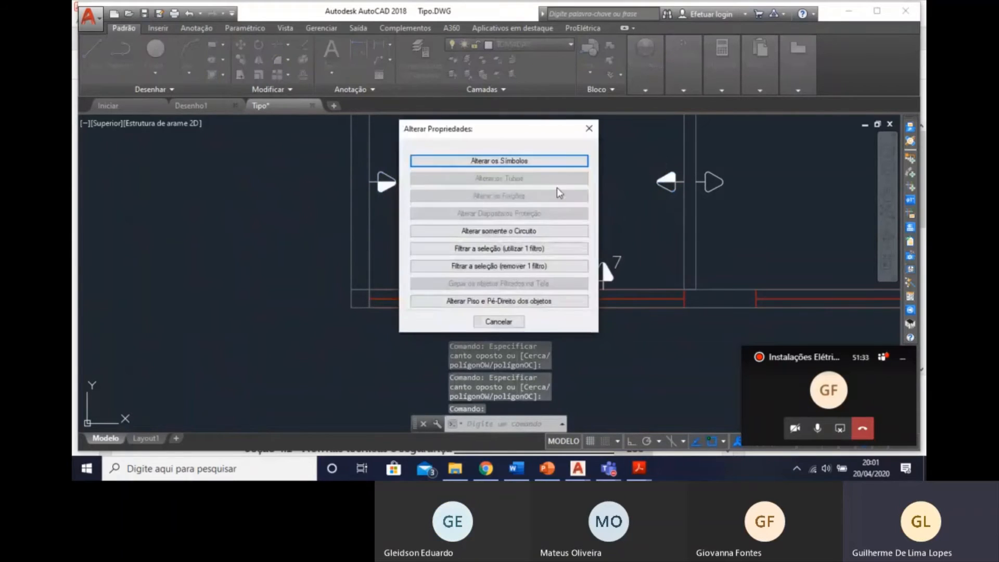
left_click(521, 232)
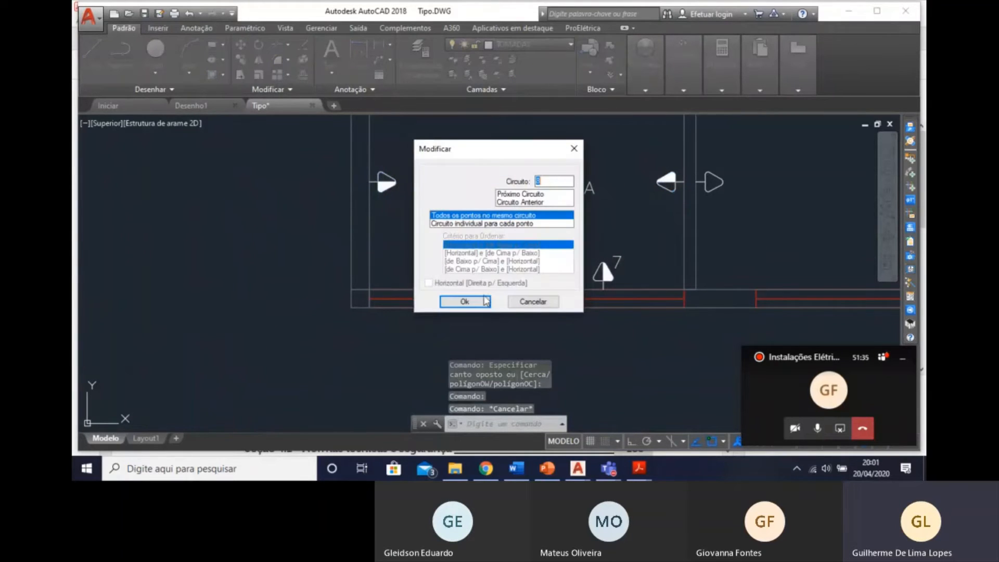
left_click(484, 301)
left_click(408, 258)
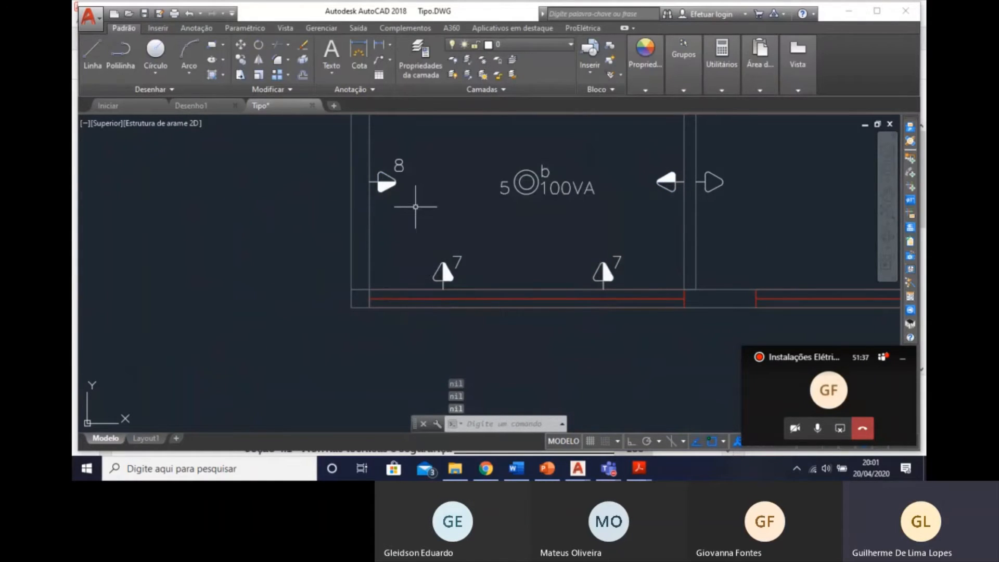
Set the power of the Copa-Cozinha's two circuit 8 side-wall sockets to 600 VA, applying it to both.
key("Escape")
left_click(424, 214)
left_click(397, 159)
left_click(687, 205)
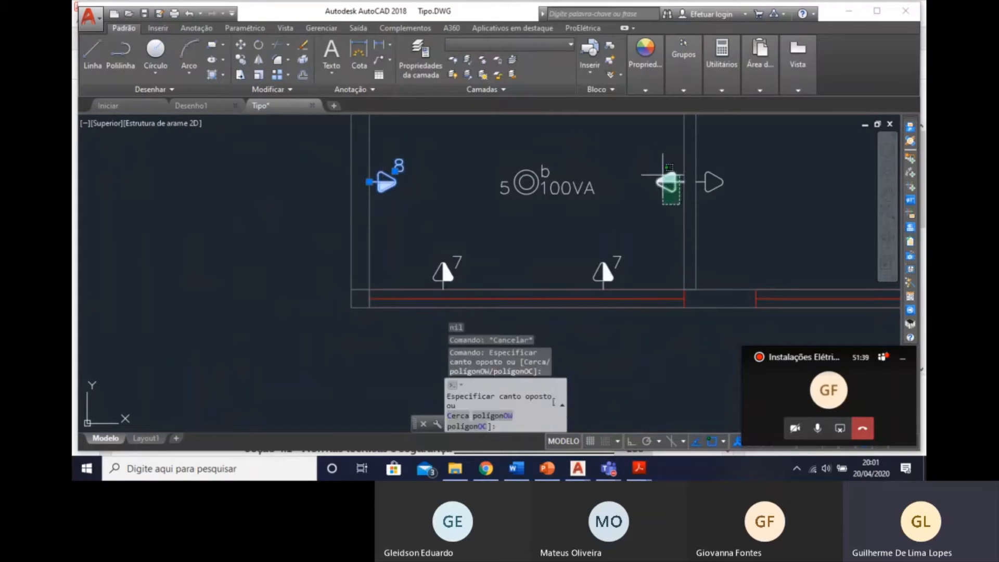
left_click(653, 167)
key("Return")
left_click(510, 162)
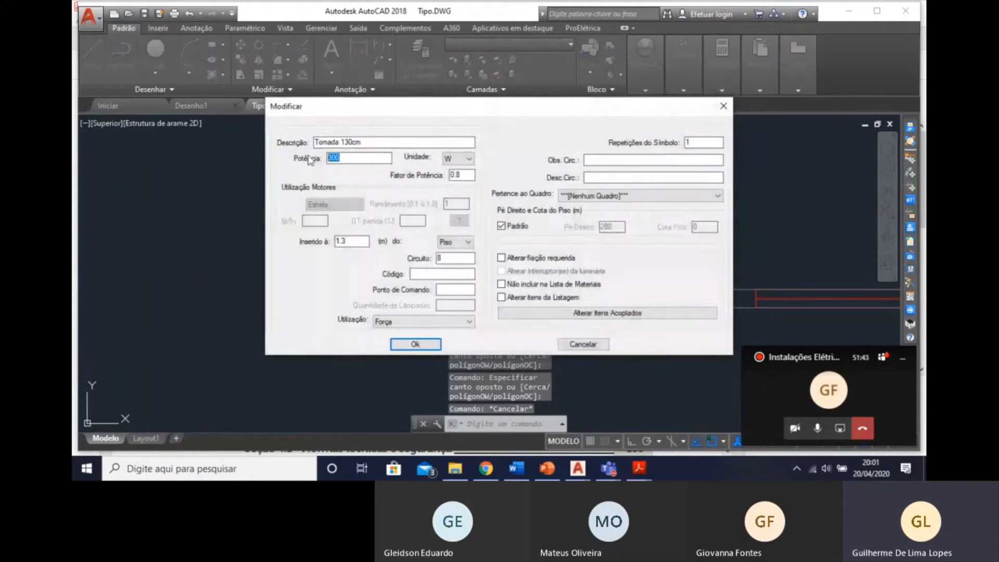
left_click(468, 158)
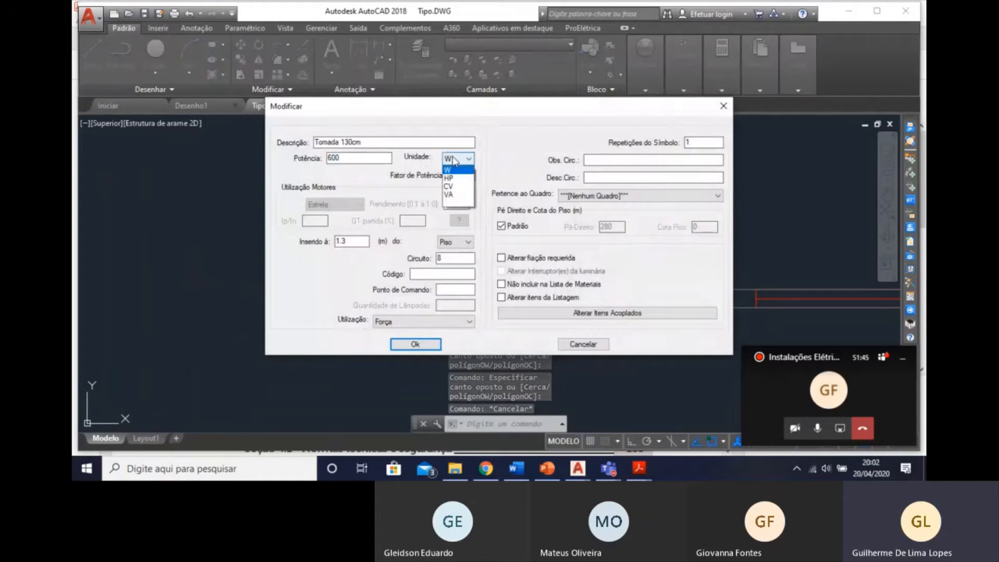
left_click(448, 187)
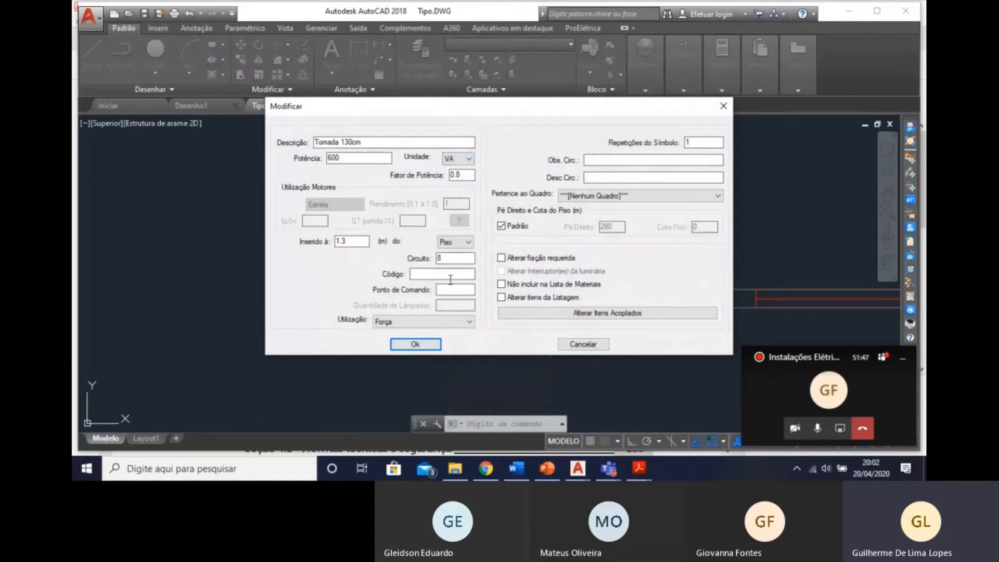
left_click(416, 345)
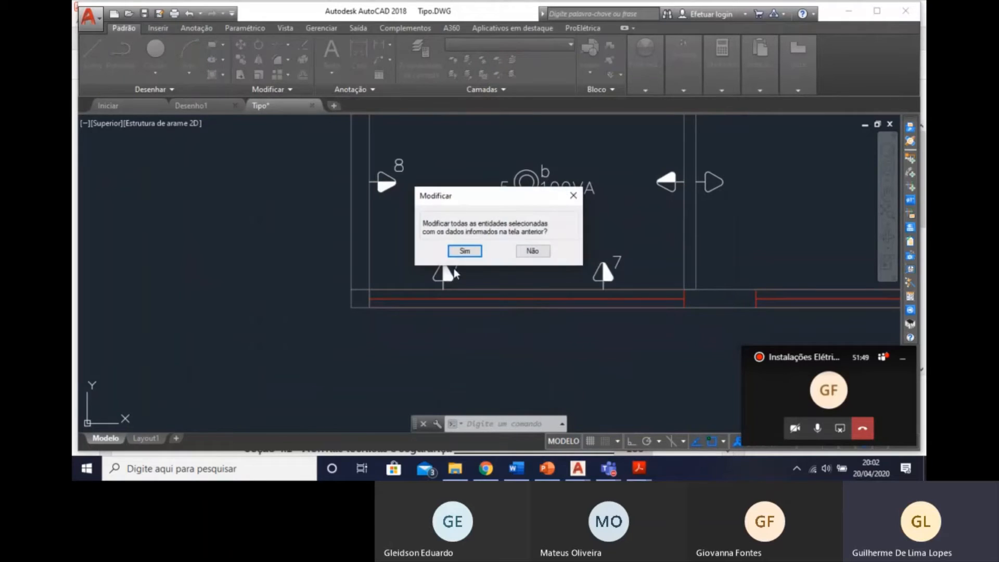
left_click(465, 252)
Set the power of the two circuit 7 sockets on the Copa-Cozinha's window wall to 600 VA, applying it to both.
left_click(638, 275)
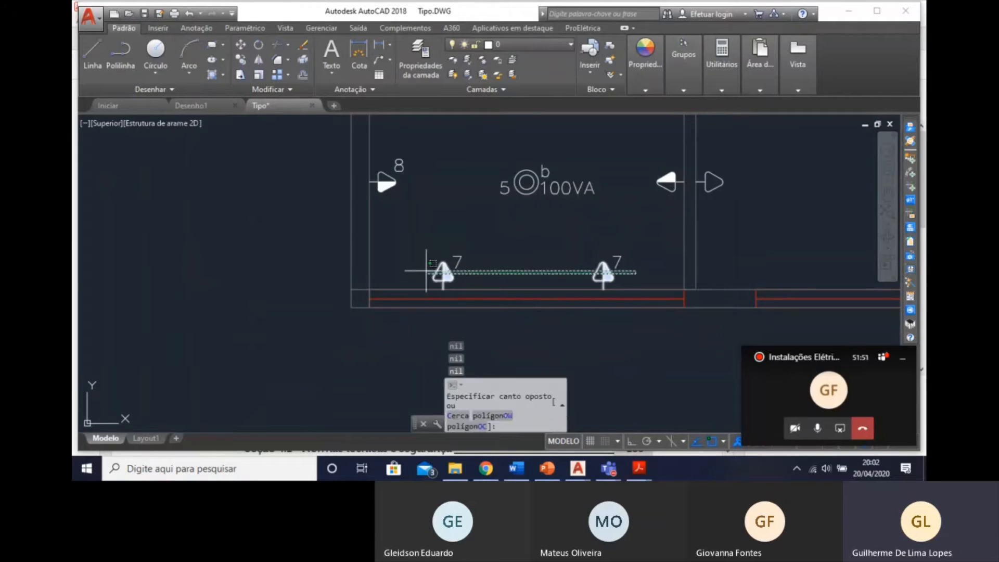
left_click(426, 270)
double_click(445, 269)
left_click(521, 161)
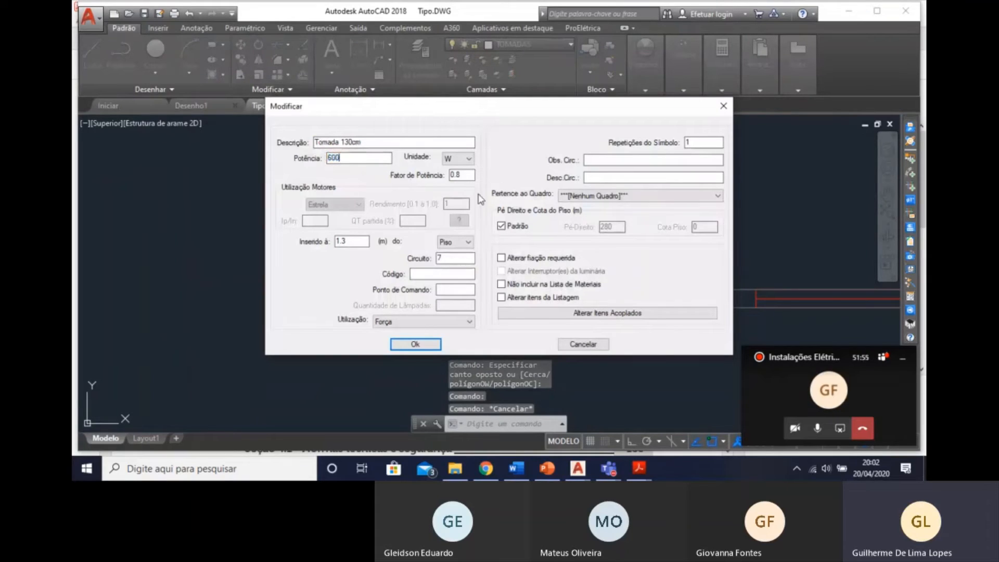
left_click(463, 161)
left_click(454, 180)
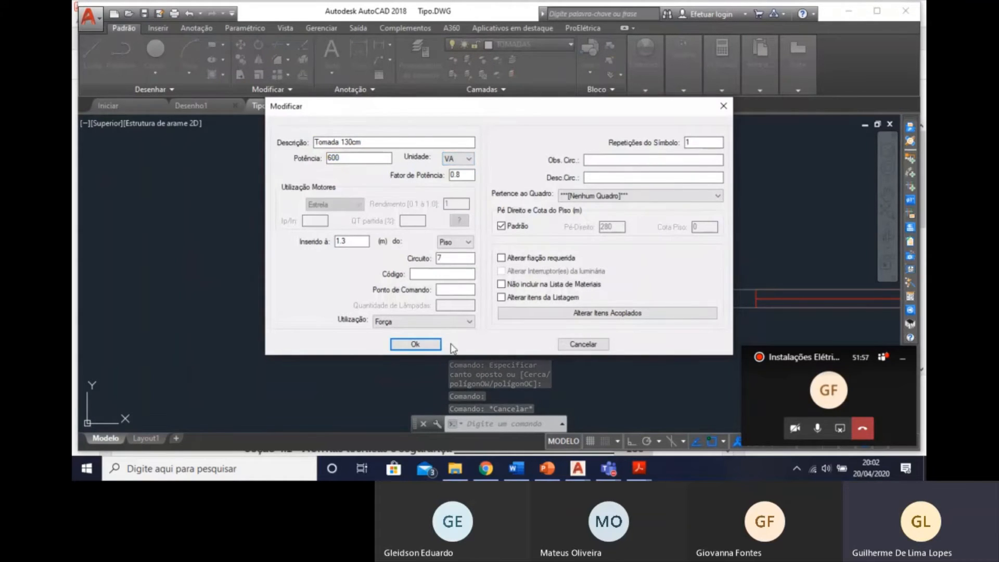
left_click(415, 344)
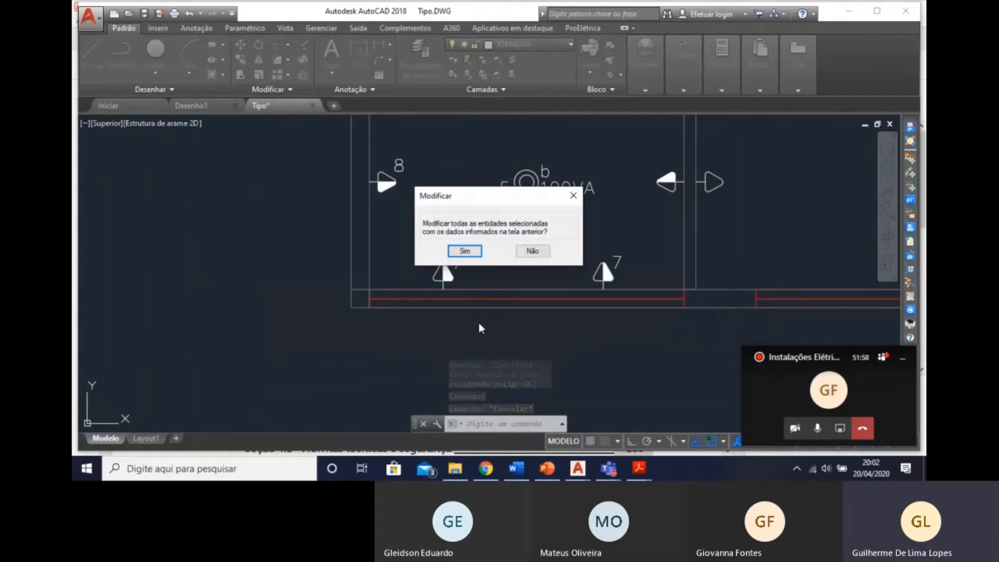
left_click(465, 252)
mouse_move(599, 262)
middle_mouse_down()
mouse_move(511, 266)
mouse_move(514, 325)
middle_mouse_up()
key("Escape")
key("Escape")
key("Escape")
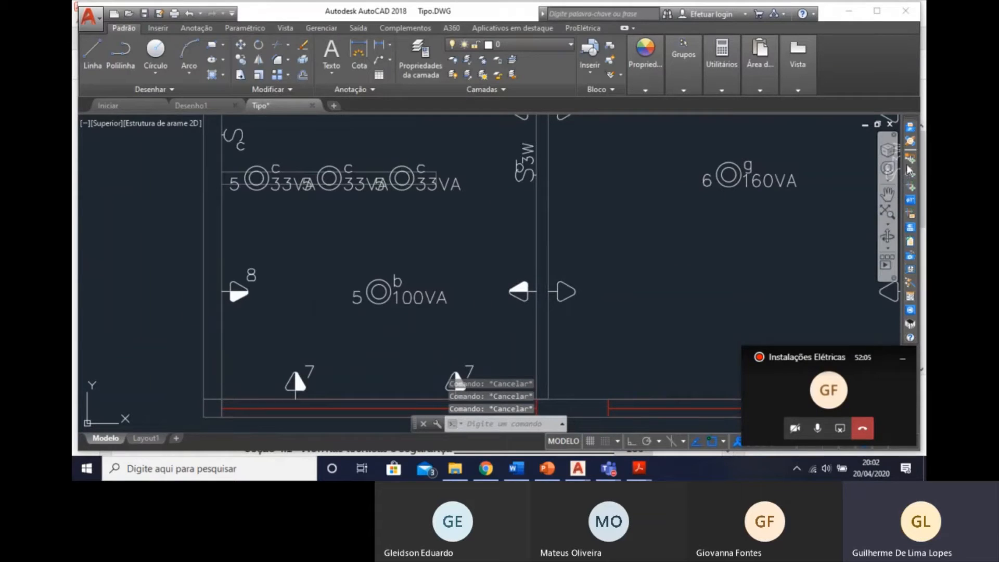
Add the missing circuit indication just above the Copa-Cozinha socket on the wall shared with the Dormitório.
left_click(912, 201)
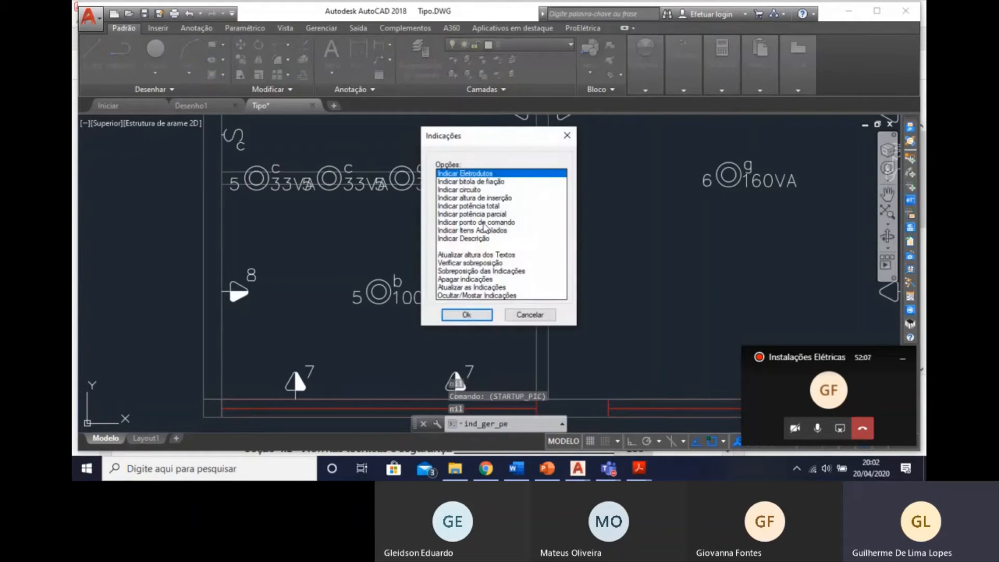
left_click(469, 190)
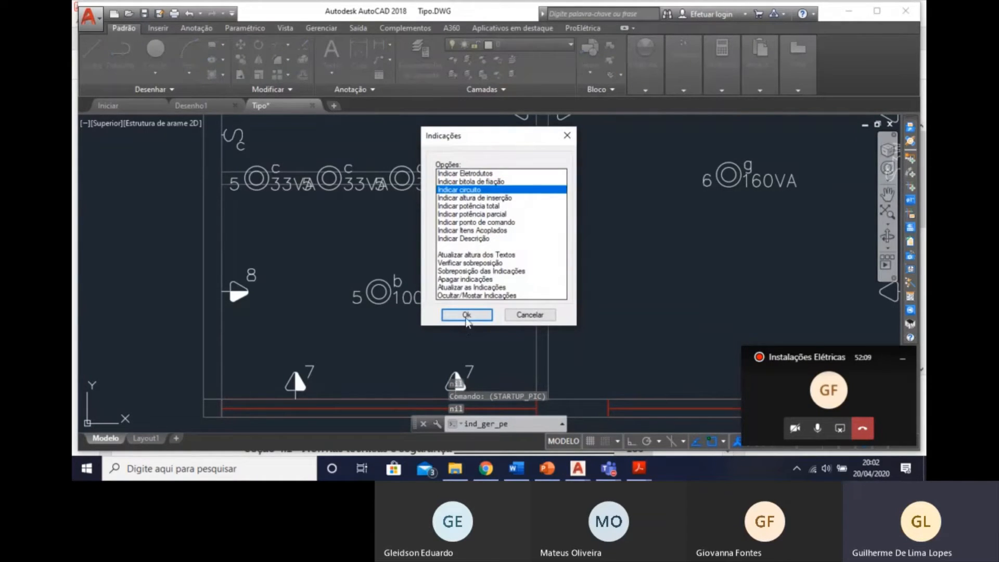
left_click(467, 315)
left_click(523, 291)
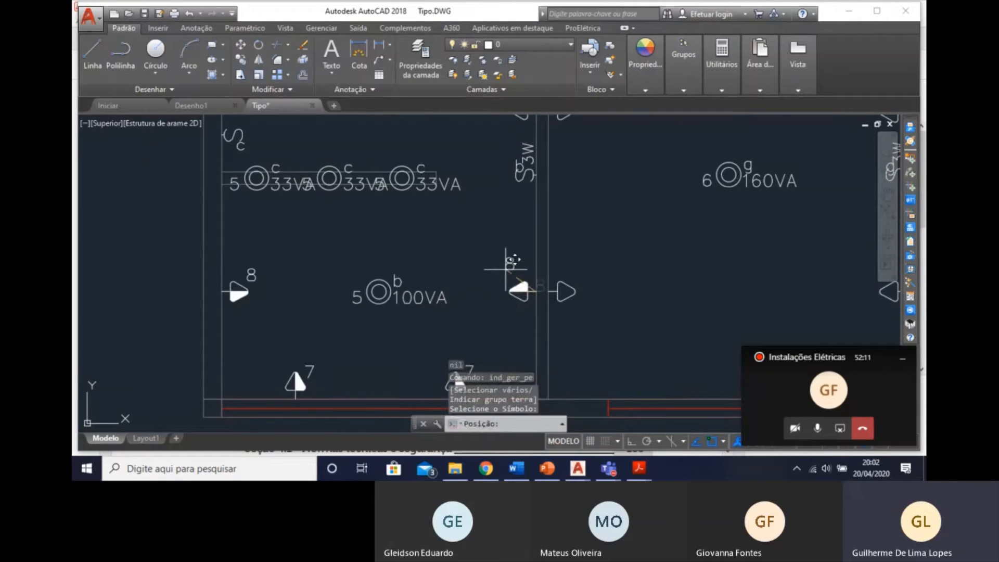
scroll(512, 266, "up", 3)
left_click(518, 263)
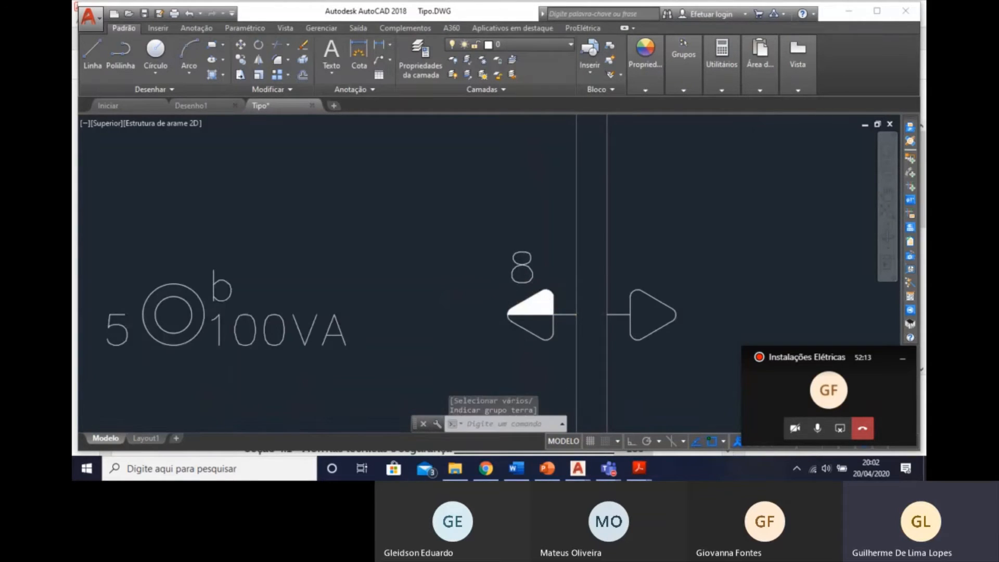
scroll(479, 317, "down", 5)
key("Escape")
middle_click_drag(479, 317, 486, 298)
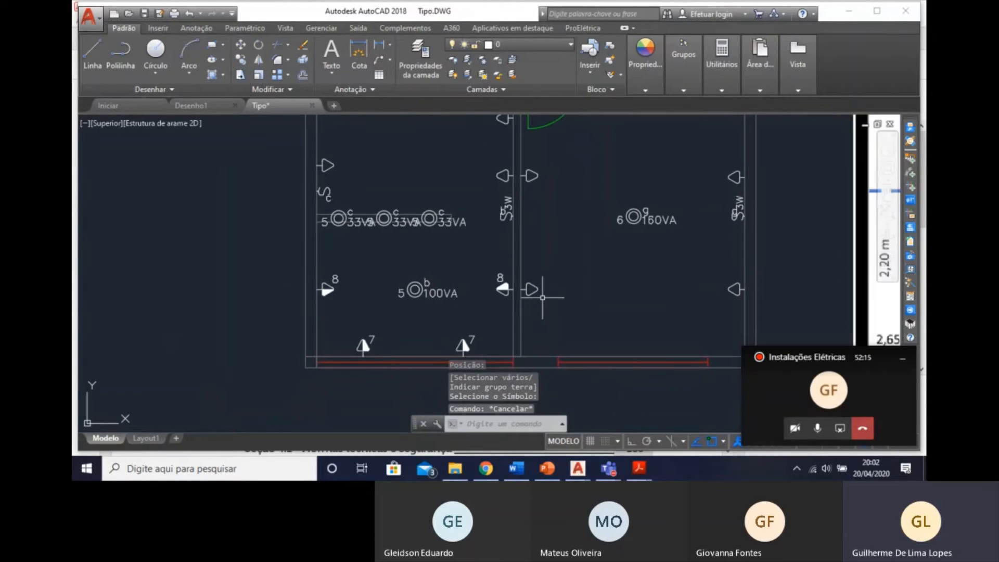
Examine the Divisão de Circuitos pelo Projetista table for the circuits and powers of the TUG sockets in each room.
scroll(352, 301, "down", 4)
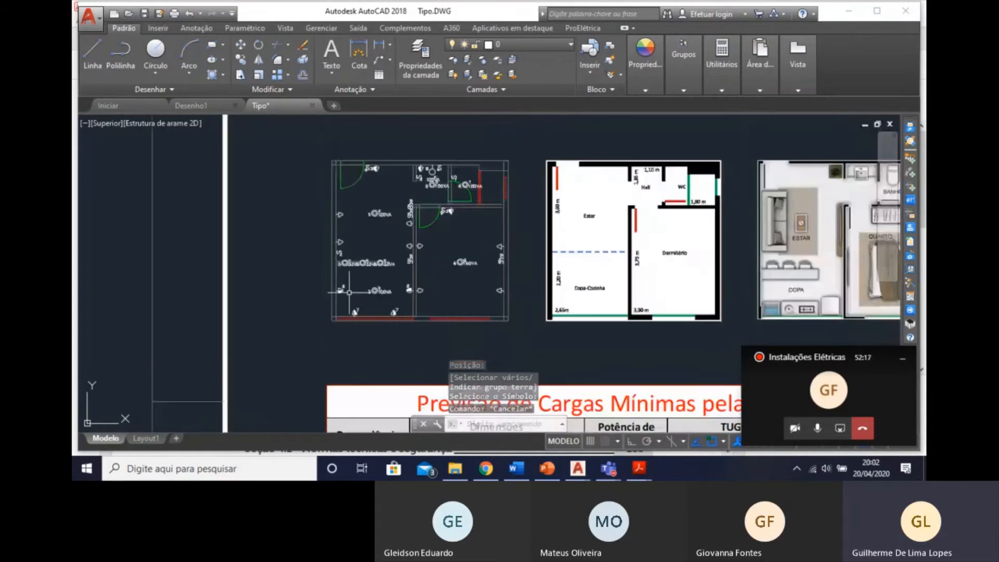
scroll(363, 319, "up", 2)
mouse_move(363, 319)
middle_mouse_down()
mouse_move(362, 217)
mouse_move(323, 174)
mouse_move(357, 216)
mouse_move(299, 250)
middle_mouse_up()
mouse_move(343, 404)
middle_mouse_down()
mouse_move(396, 215)
mouse_move(396, 254)
mouse_move(422, 307)
middle_mouse_up()
scroll(396, 254, "up", 2)
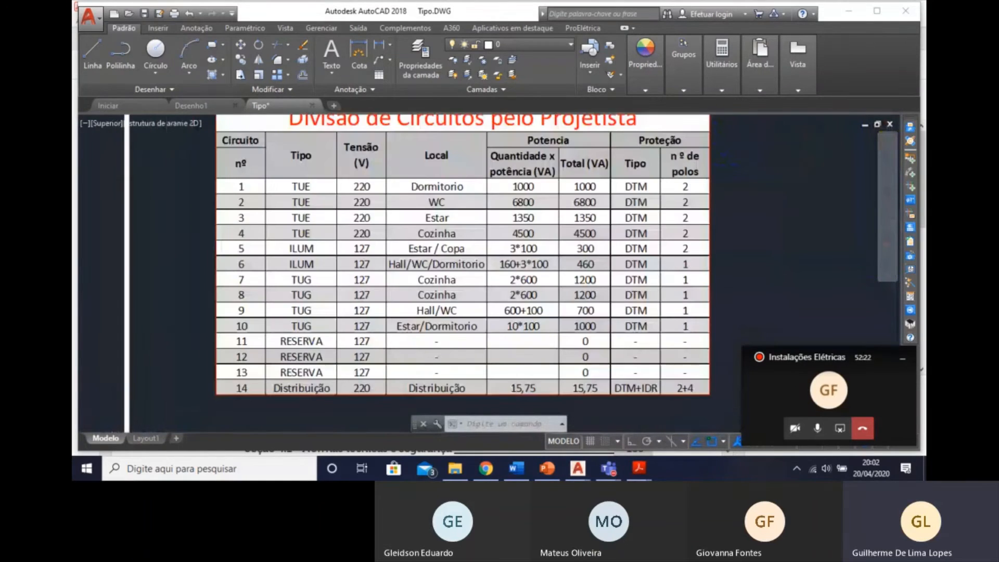
scroll(518, 279, "up", 2)
scroll(357, 343, "down", 2)
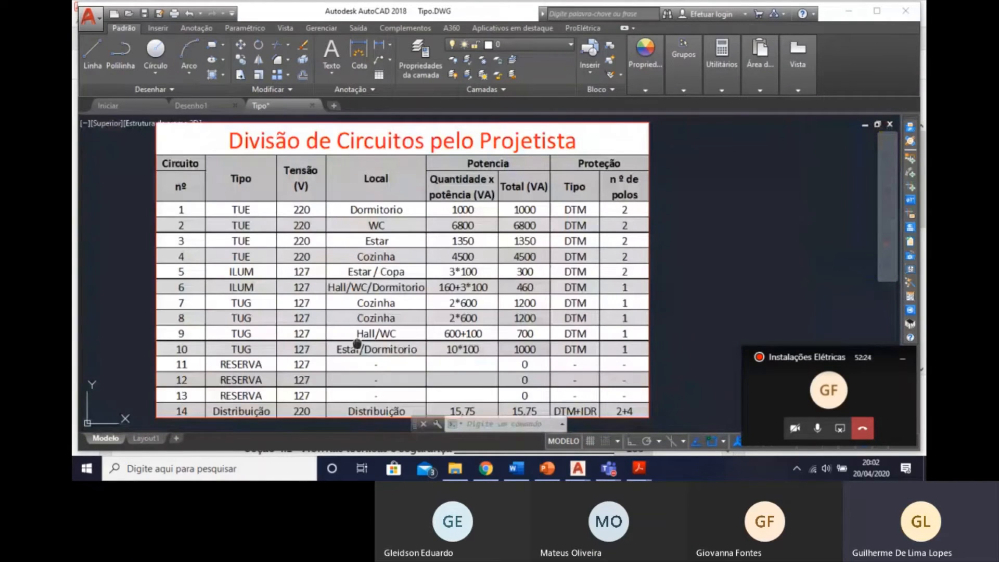
middle_click_drag(357, 343, 402, 336)
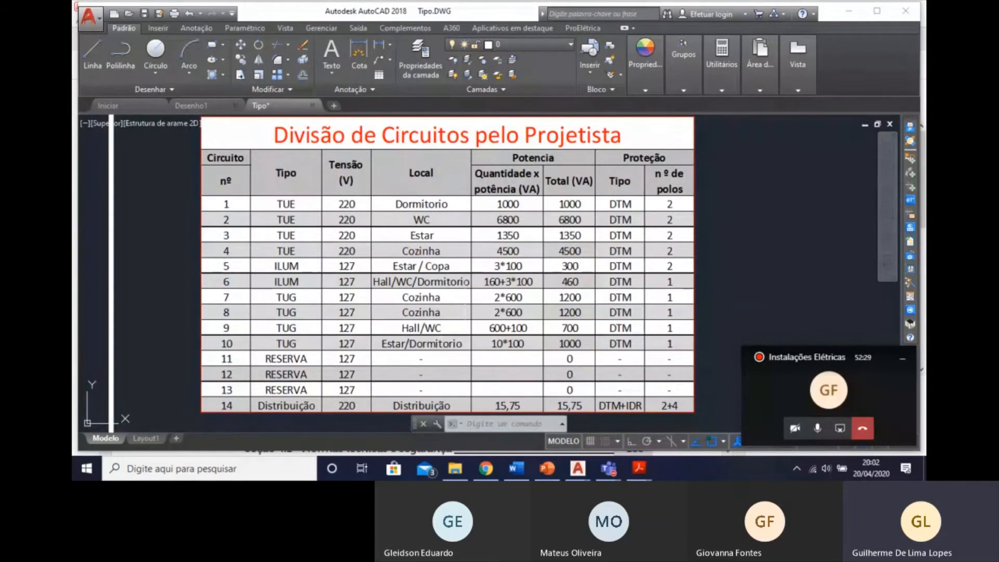
scroll(469, 284, "down", 3)
scroll(402, 337, "up", 4)
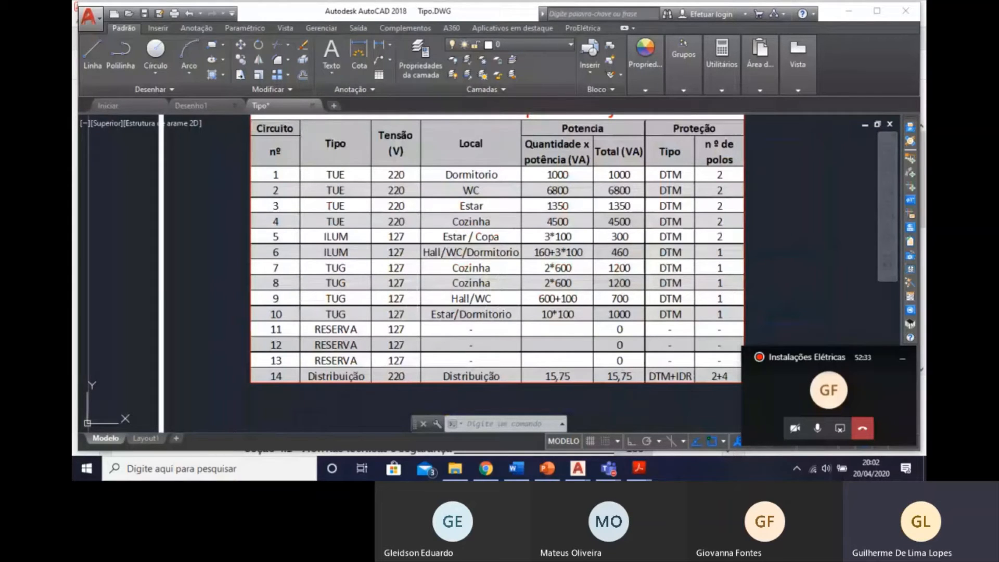
scroll(354, 281, "down", 3)
scroll(354, 281, "up", 3)
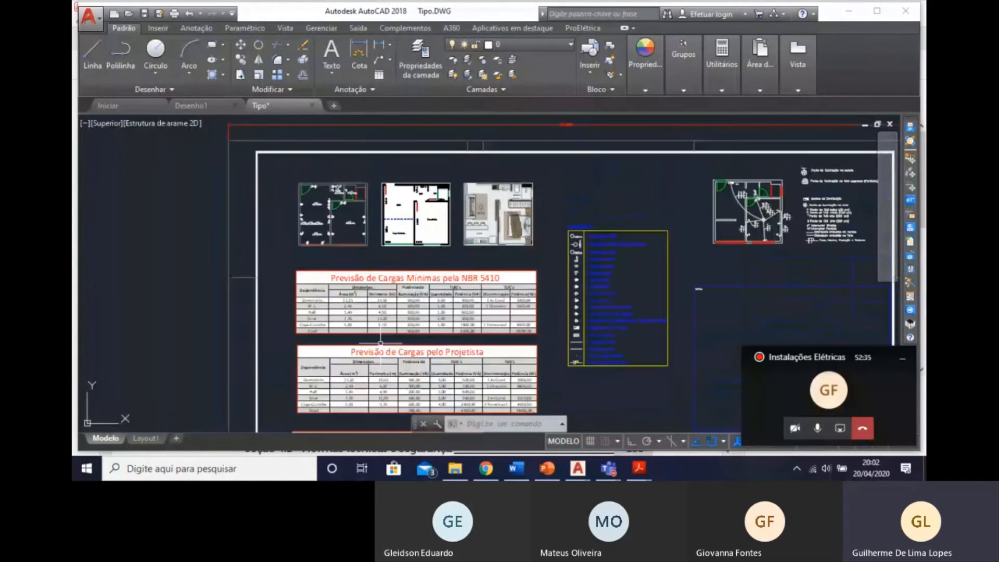
scroll(354, 281, "up", 8)
left_click(260, 219)
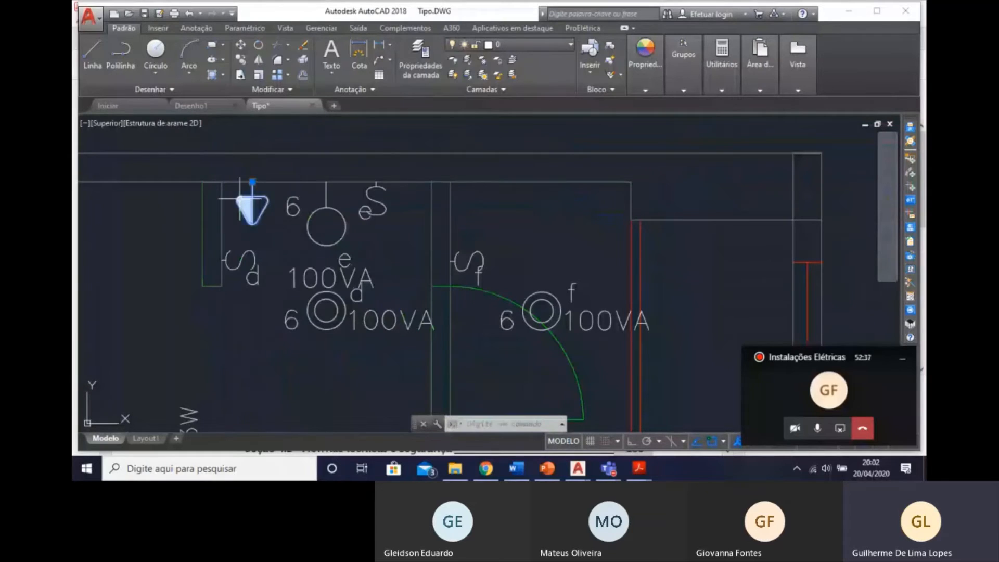
left_click(437, 271)
mouse_move(523, 274)
middle_mouse_down()
mouse_move(598, 243)
mouse_move(672, 178)
mouse_move(525, 335)
mouse_move(504, 300)
middle_mouse_up()
key("Escape")
key("Escape")
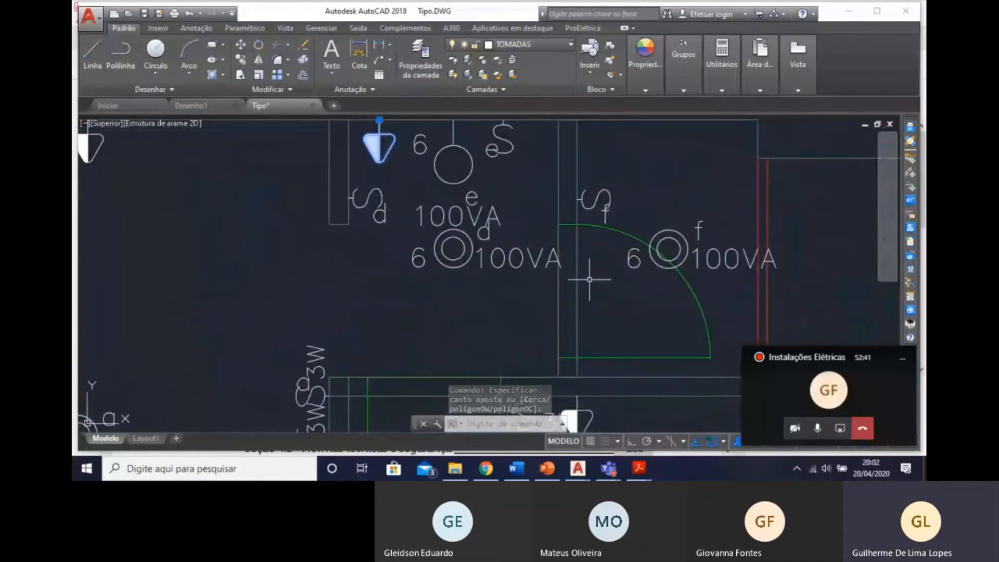
Insert a Tomada 130cm socket on the WC's wall shared with the Hall, beside switch f, and flip it to face into the WC.
left_click(911, 160)
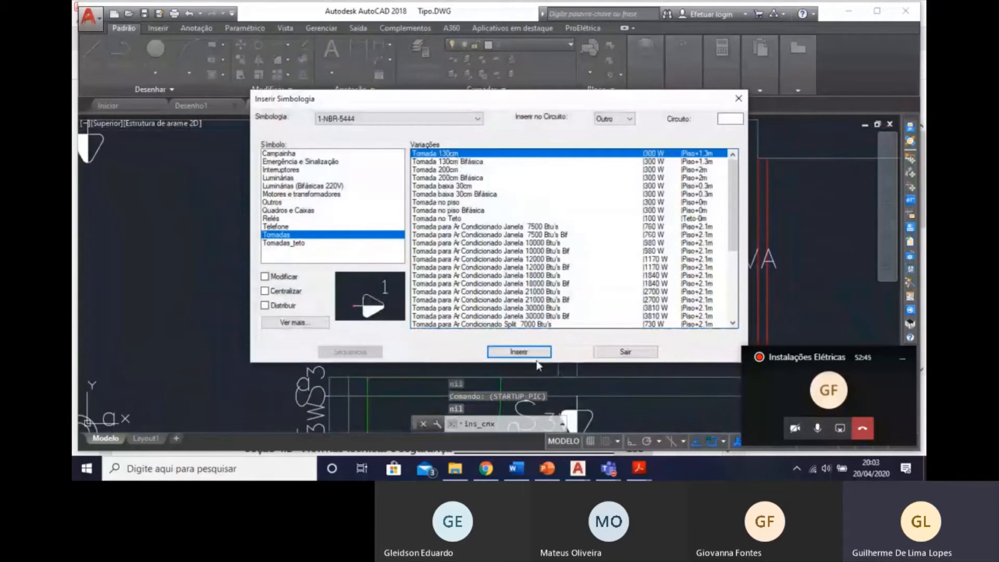
left_click(521, 353)
scroll(575, 264, "up", 5)
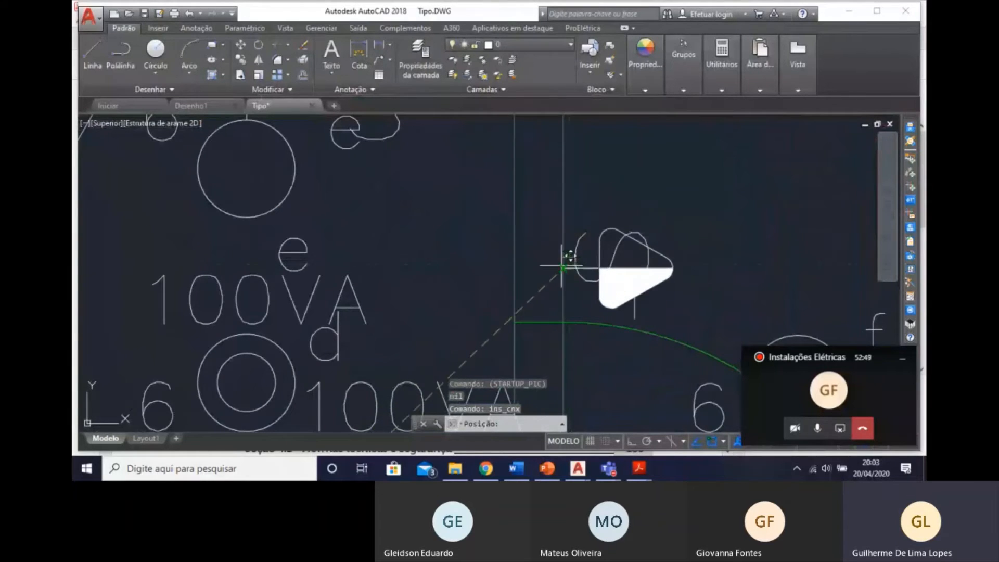
left_click(565, 181)
type("N")
key("Return")
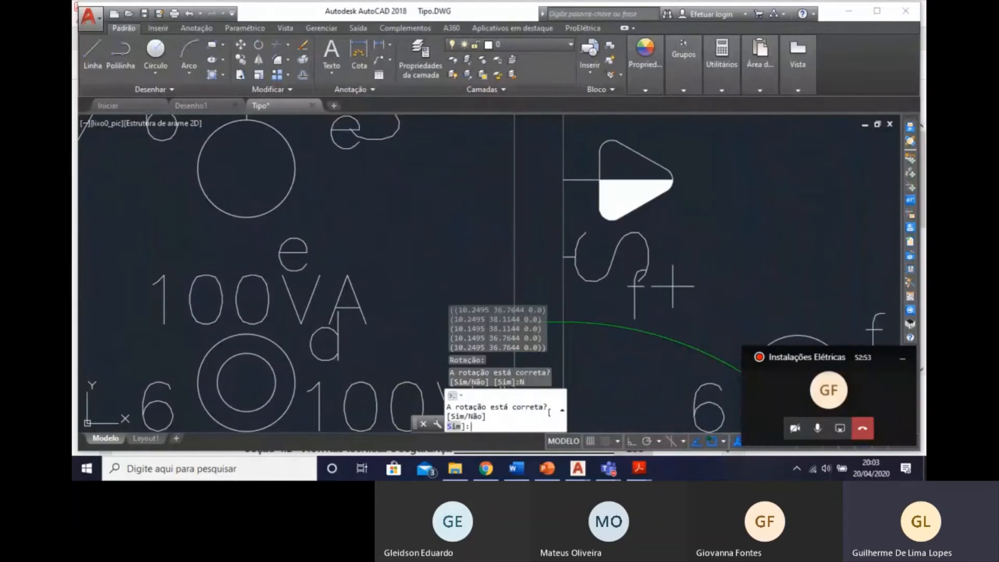
Accept the rotation of the new Tomada 130cm socket in the WC and end the insertion.
type("S")
key("Return")
key("Escape")
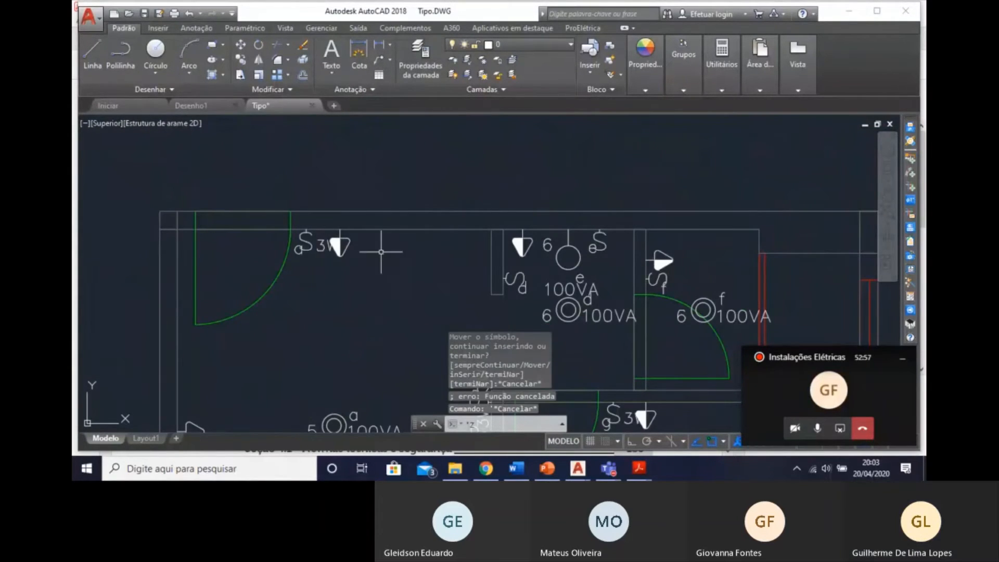
Set the powers of the Hall and WC Tomada 130cm sockets, using 100 VA for one and 600 VA for the other.
scroll(667, 265, "up", 2)
left_click(668, 268)
key("Escape")
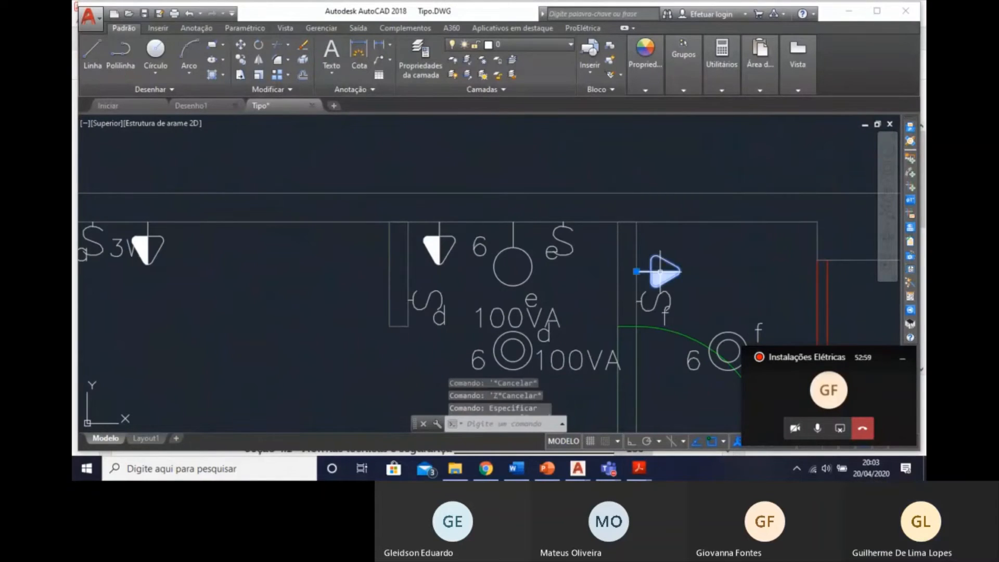
double_click(665, 270)
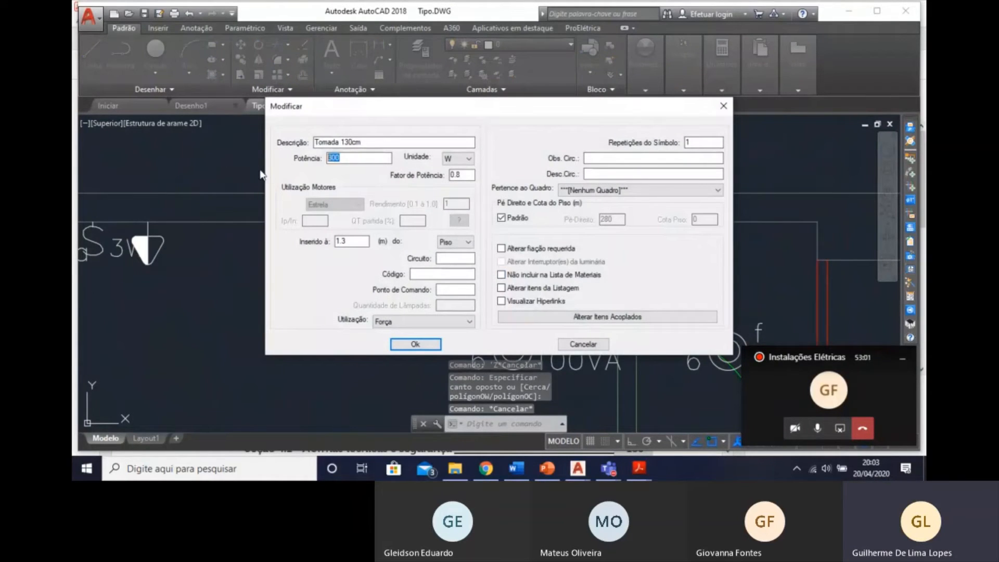
left_click(460, 162)
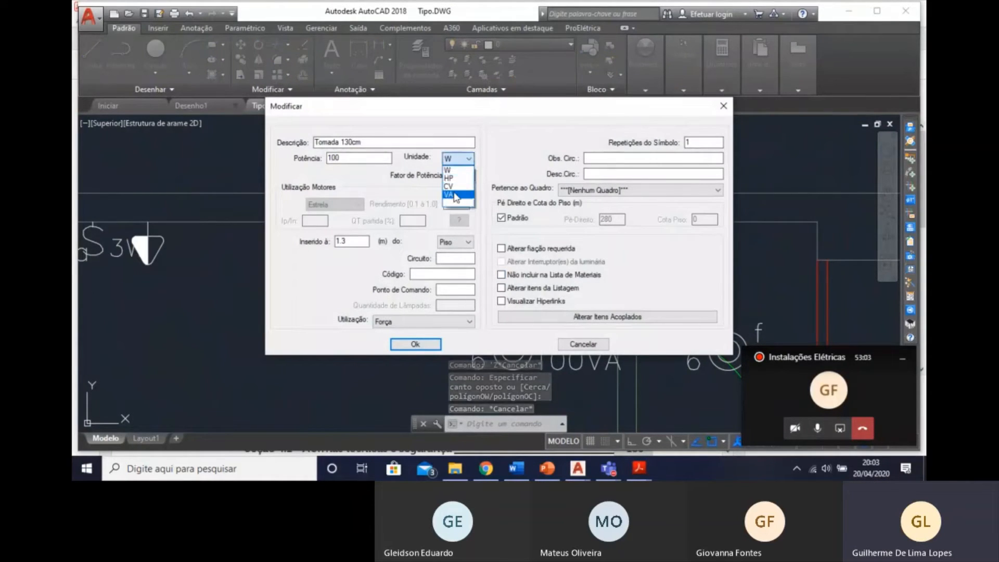
left_click(454, 196)
left_click(434, 348)
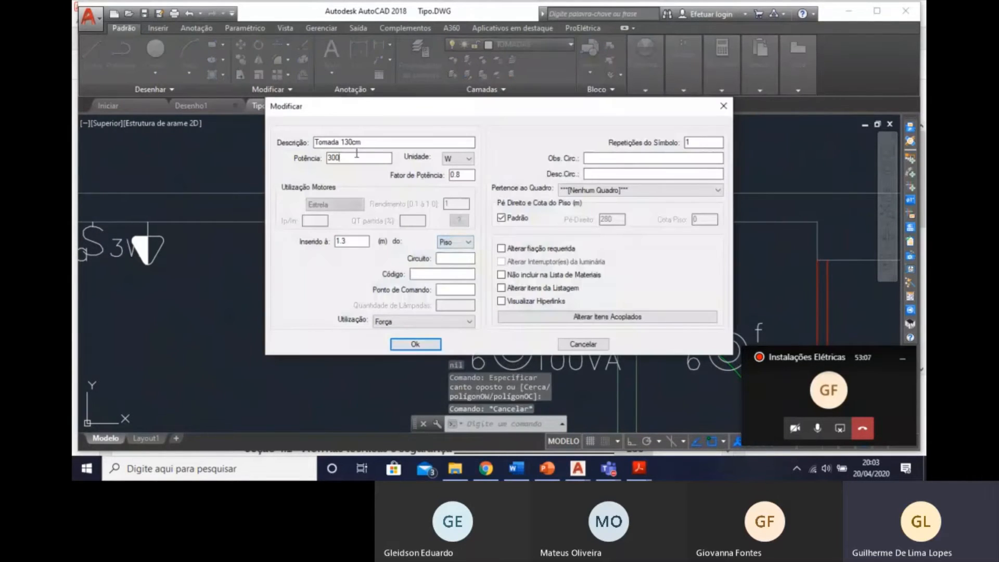
left_click(460, 159)
left_click(454, 196)
left_click(416, 344)
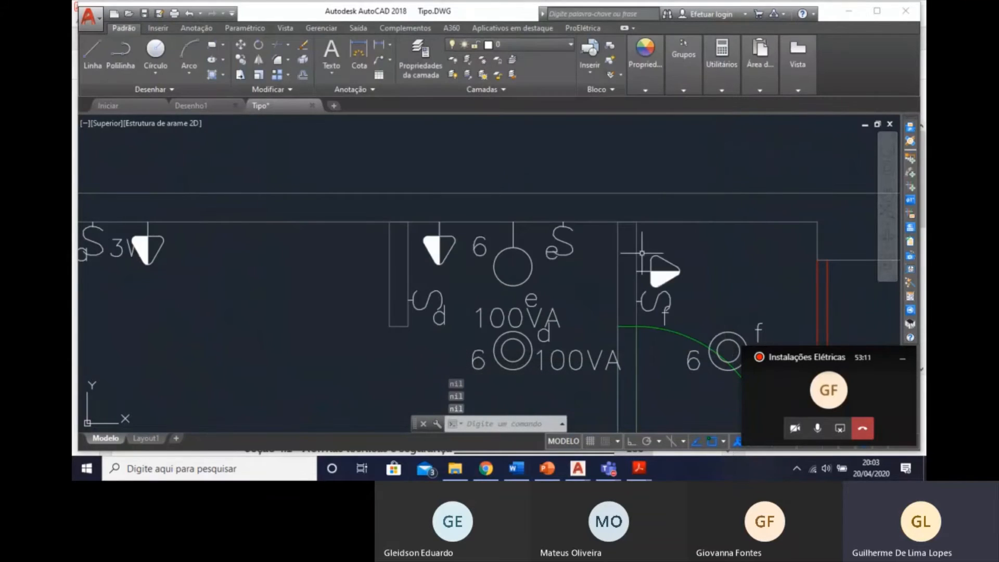
Assign the WC socket beside switch f and the Hall socket above switch d to circuit 9.
left_click(642, 253)
left_click(433, 243)
left_click(432, 246)
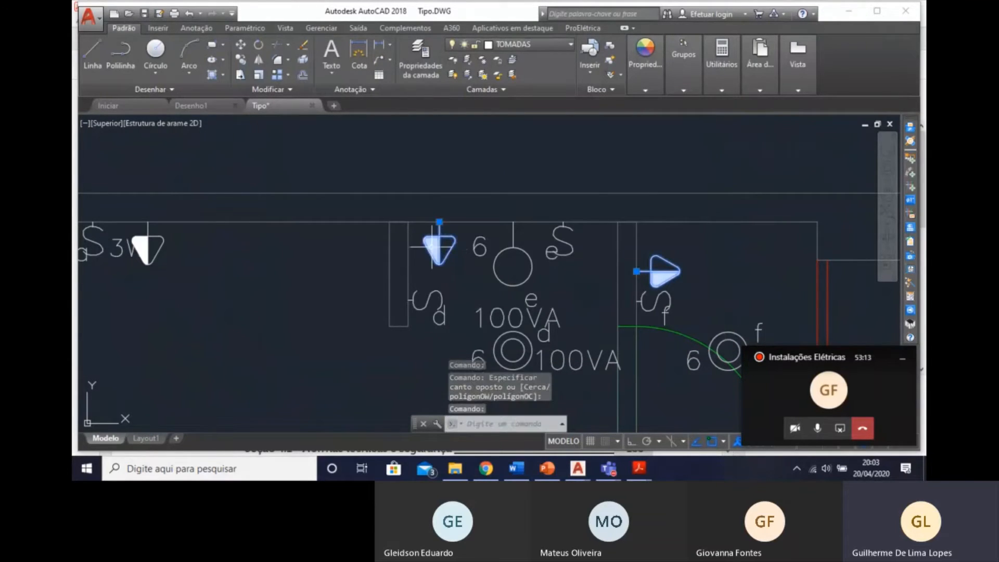
left_click(458, 229)
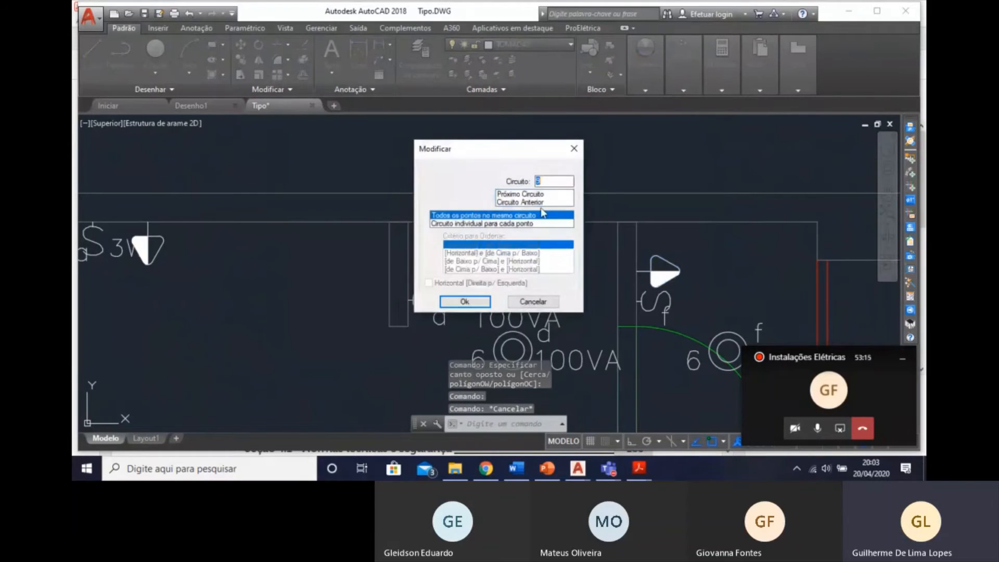
left_click(472, 302)
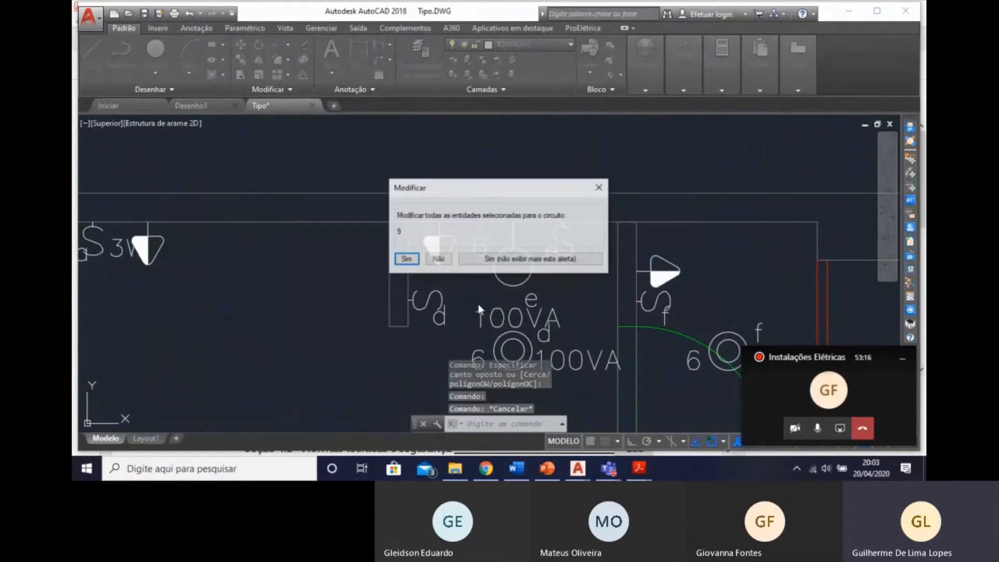
left_click(412, 259)
Add the missing circuit indication for the Hall socket above switch d, placing it between the socket and the short wall.
middle_click_drag(516, 300, 522, 224)
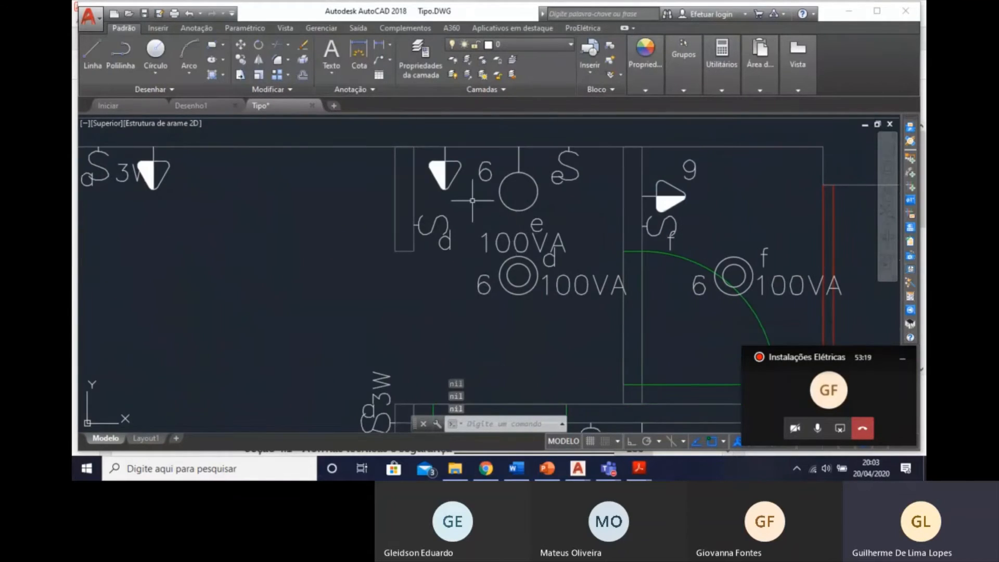
scroll(472, 200, "up", 3)
scroll(502, 196, "up", 2)
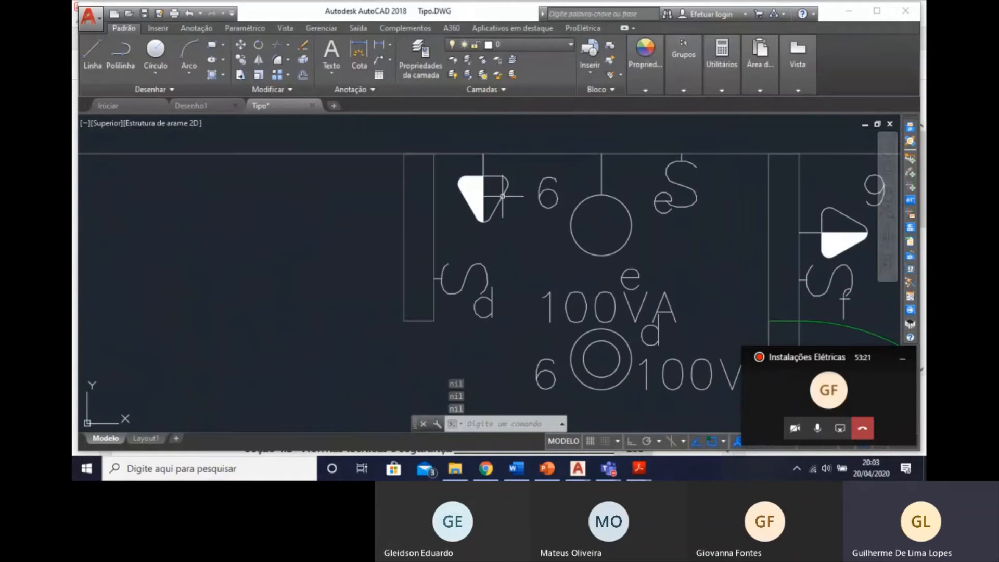
key("Escape")
left_click(496, 197)
left_click(481, 206)
key("Escape")
middle_click_drag(512, 245, 531, 244)
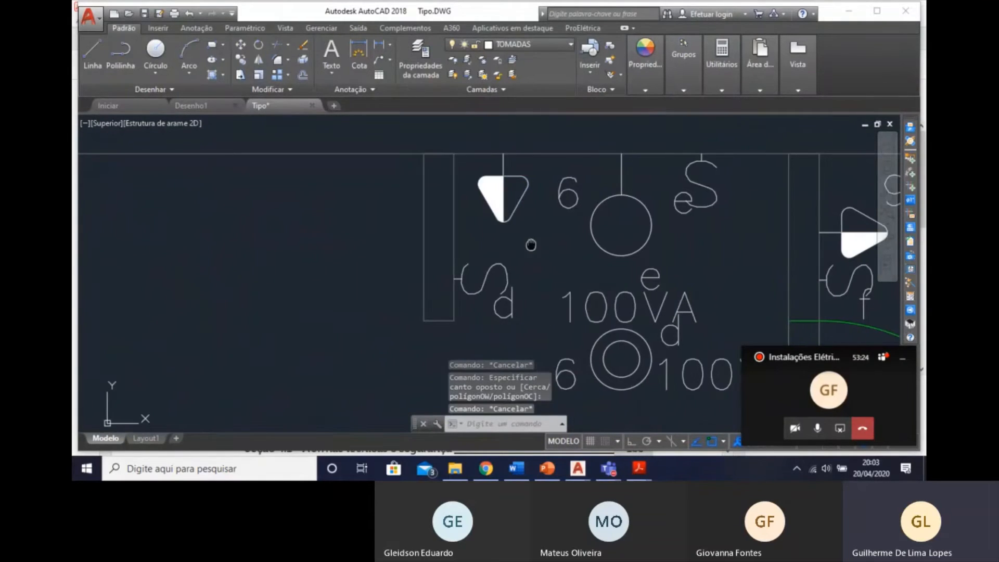
scroll(609, 232, "down", 2)
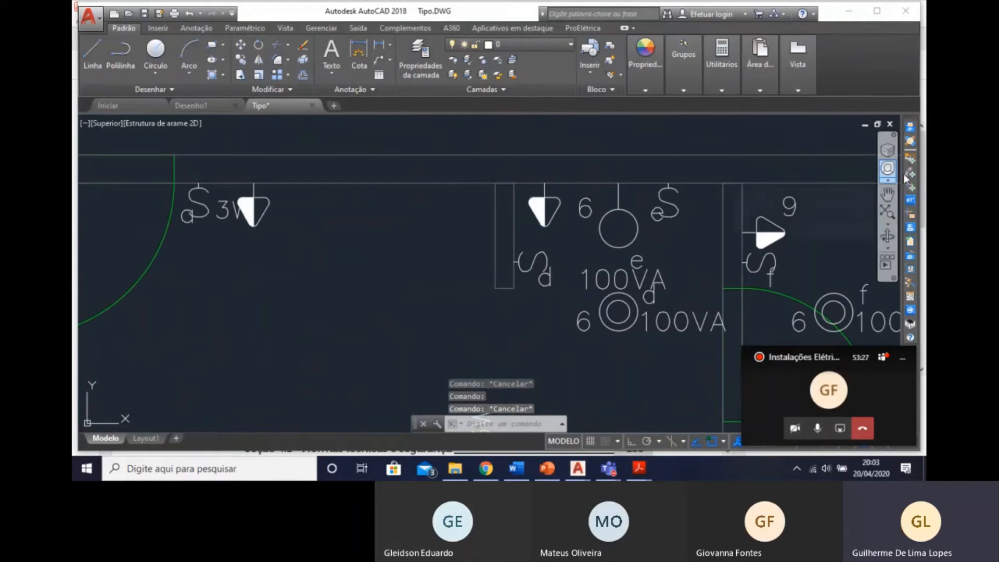
left_click(911, 188)
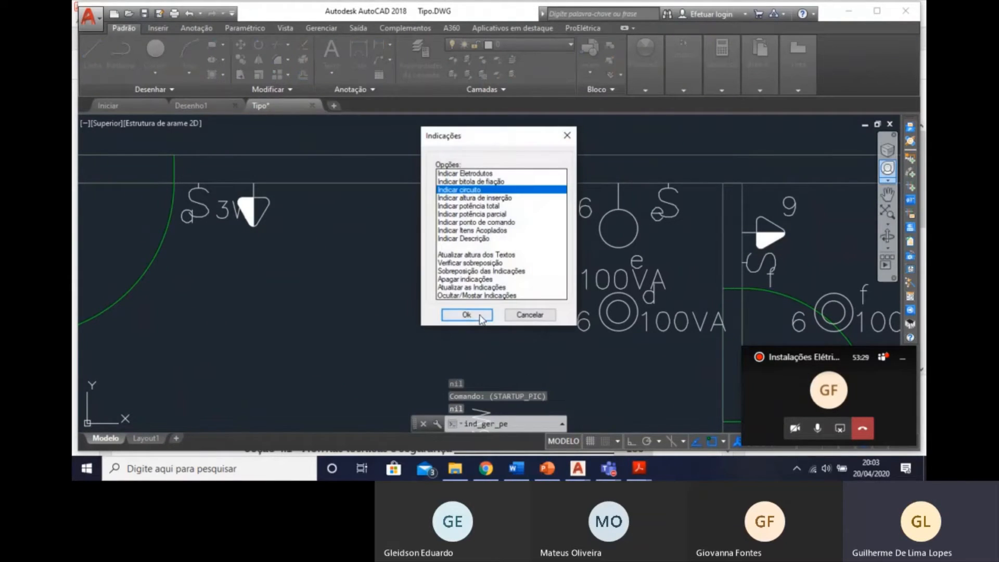
left_click(480, 315)
left_click(544, 205)
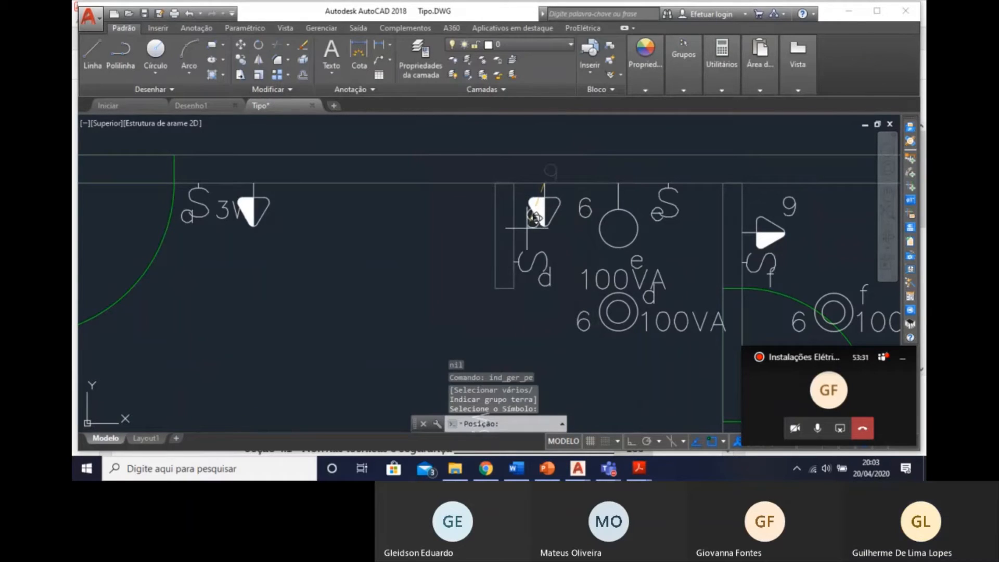
scroll(526, 229, "up", 2)
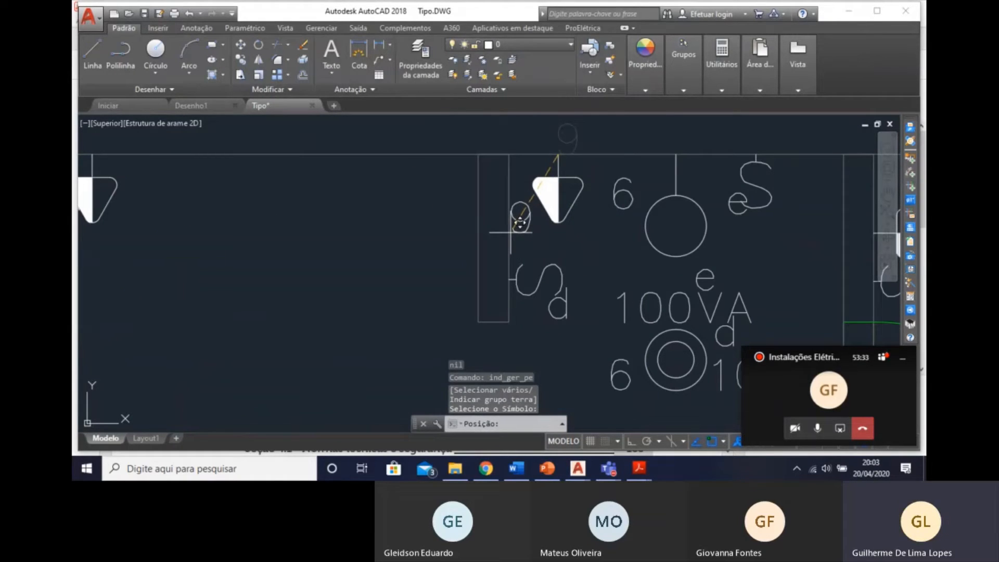
left_click(511, 232)
key("Escape")
Set the five Dormitório sockets and five Estar sockets to 100 VA on circuit 10, applying the data to all of them.
scroll(617, 246, "down", 2)
middle_click_drag(617, 246, 492, 52)
scroll(516, 216, "down", 4)
mouse_move(517, 206)
middle_mouse_down()
mouse_move(536, 278)
mouse_move(587, 214)
middle_mouse_up()
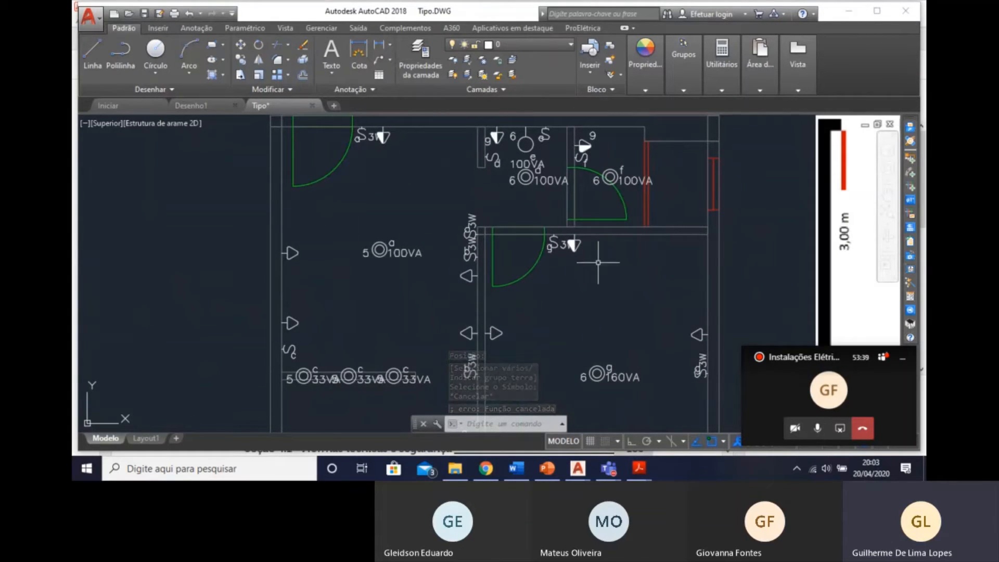
middle_click_drag(598, 289, 554, 225)
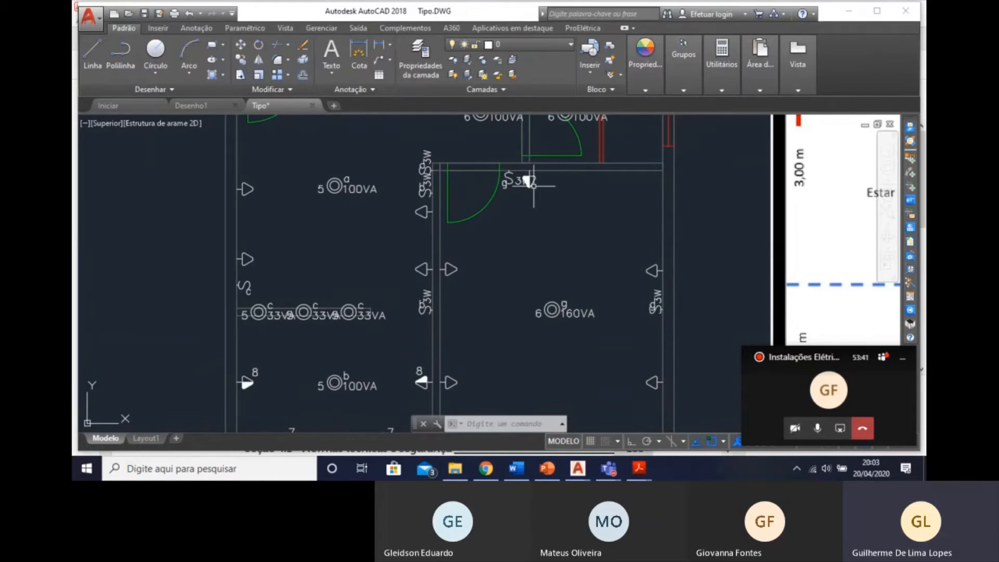
left_click(547, 200)
left_click(525, 177)
key("Escape")
left_click(533, 180)
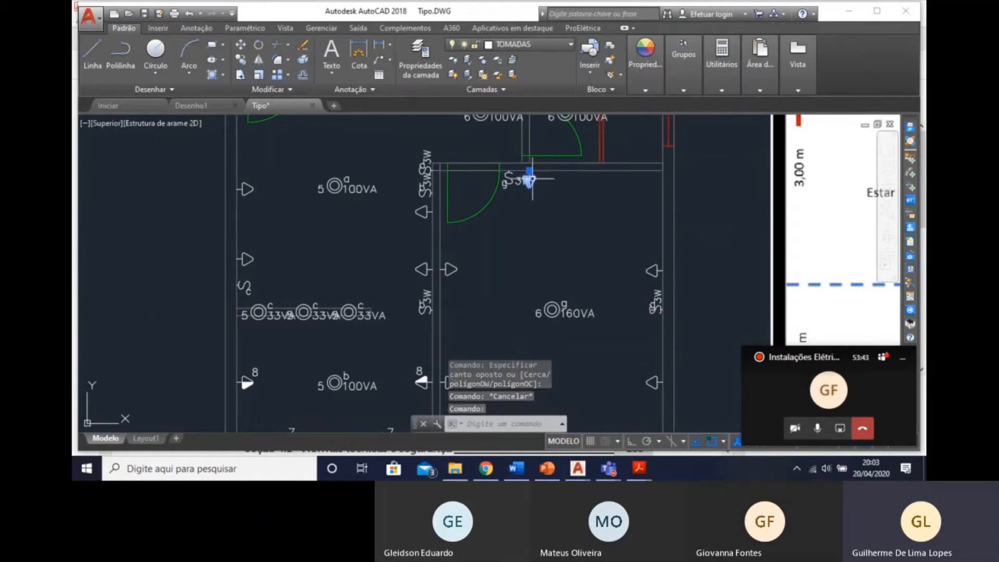
left_click(463, 287)
left_click(448, 259)
middle_click_drag(508, 364, 497, 248)
left_click(473, 288)
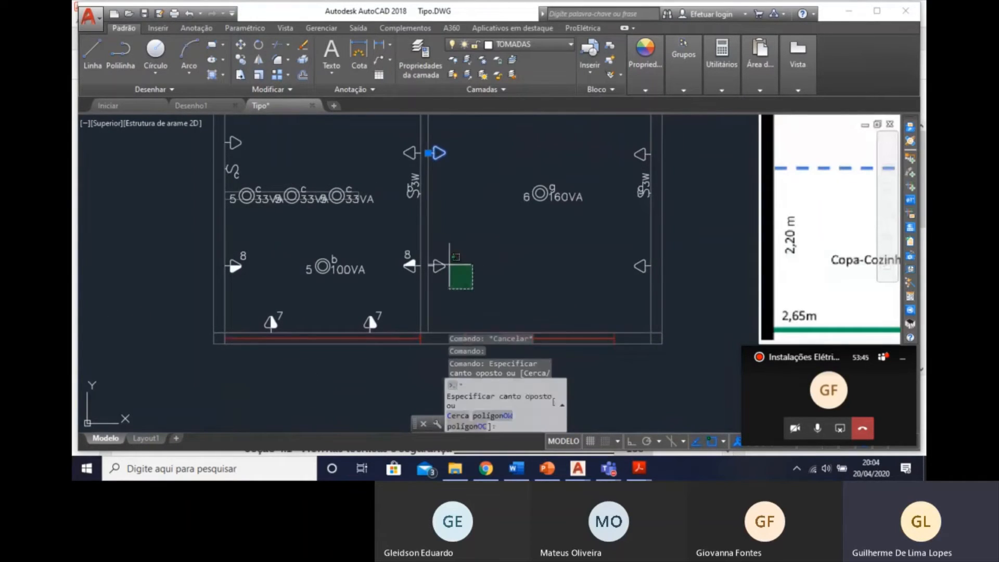
left_click(442, 259)
left_click(648, 279)
left_click(638, 255)
middle_click_drag(632, 239, 629, 316)
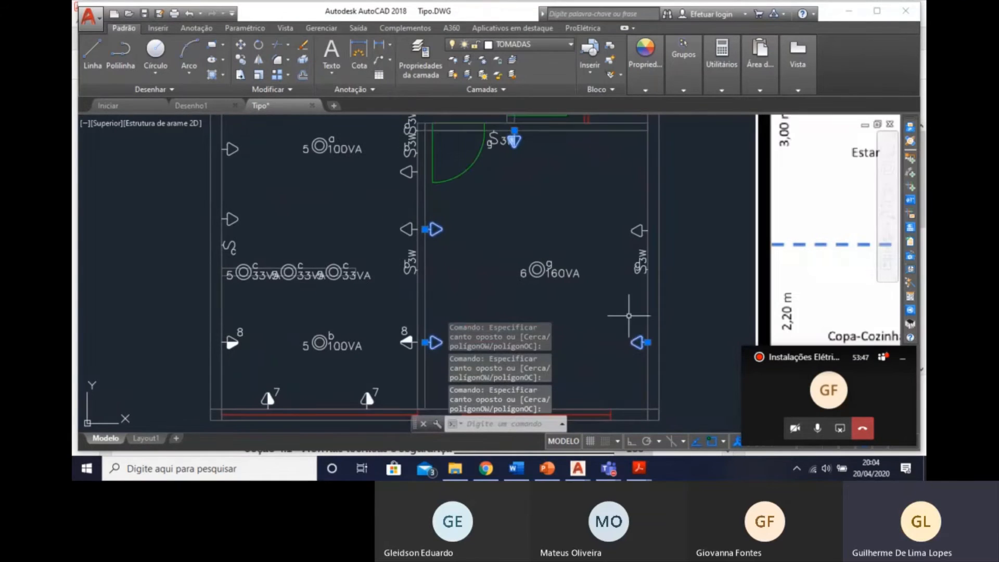
left_click(643, 242)
left_click(633, 219)
middle_click_drag(318, 130, 482, 192)
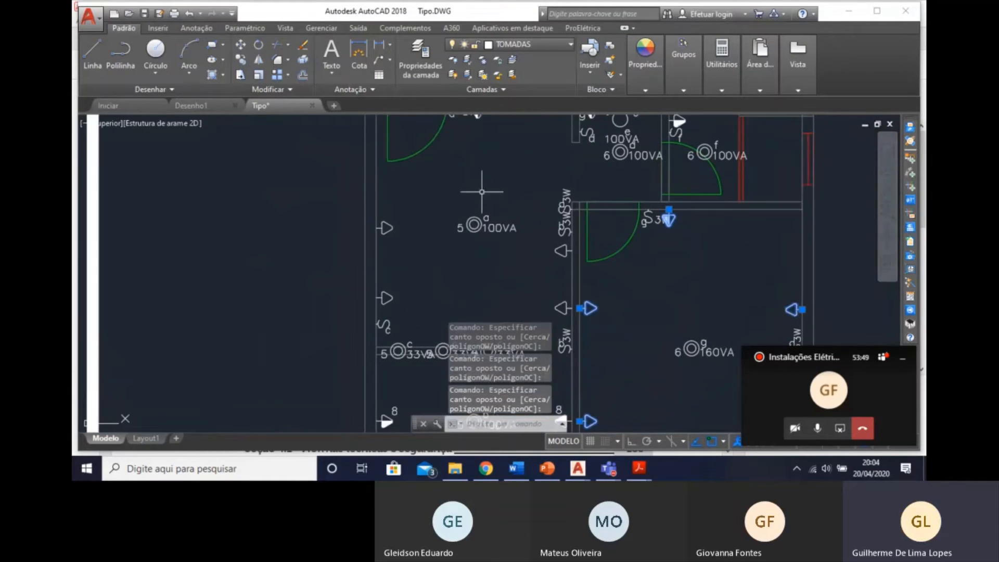
left_click(561, 308)
left_click(552, 261)
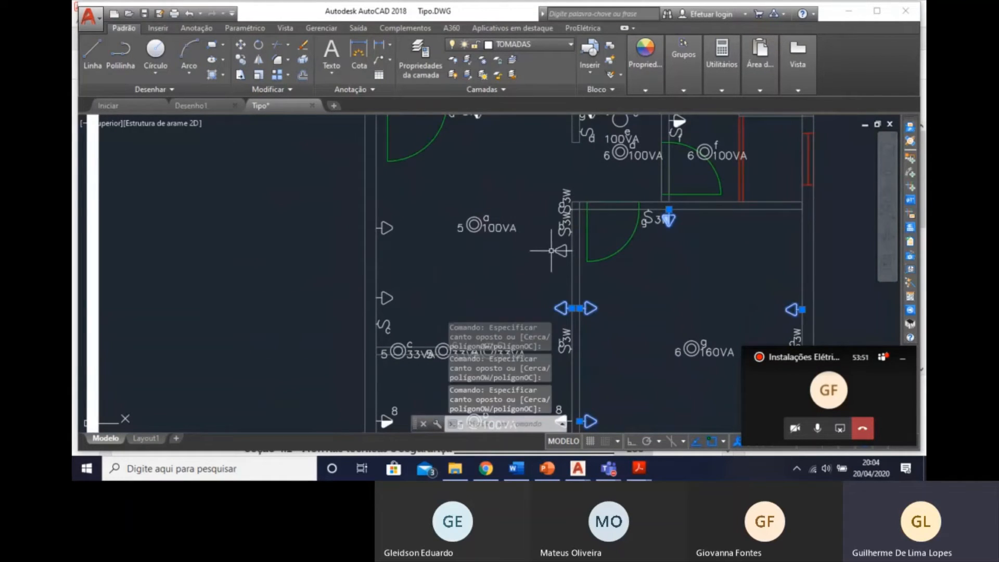
left_click(563, 250)
left_click(432, 286)
left_click(411, 309)
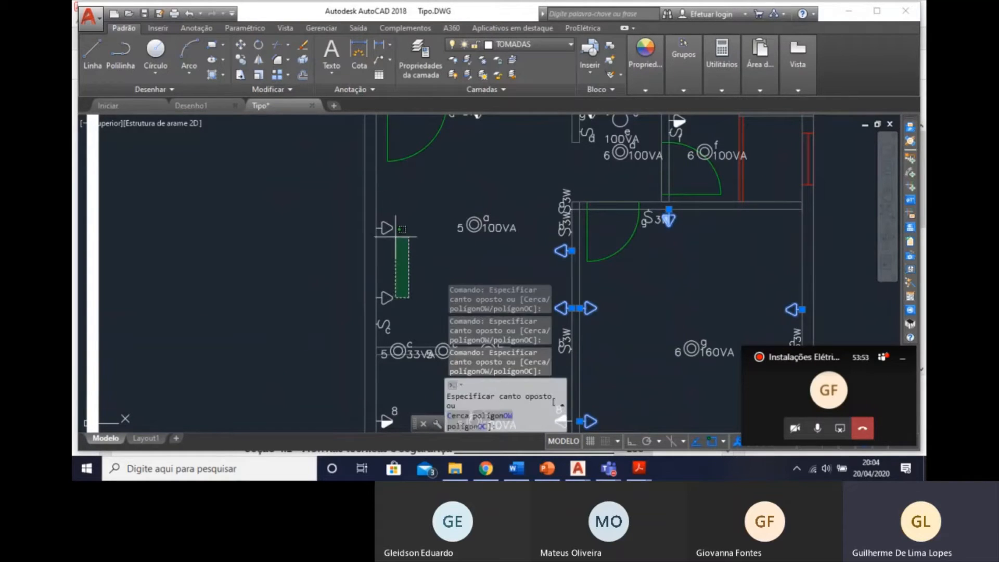
left_click(383, 213)
middle_click_drag(449, 185, 436, 323)
double_click(465, 251)
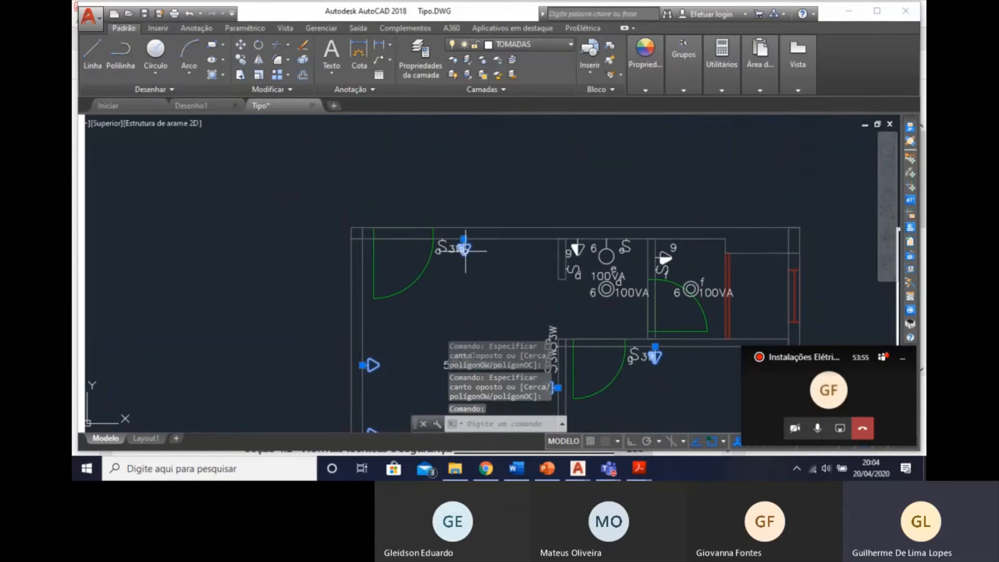
left_click(468, 165)
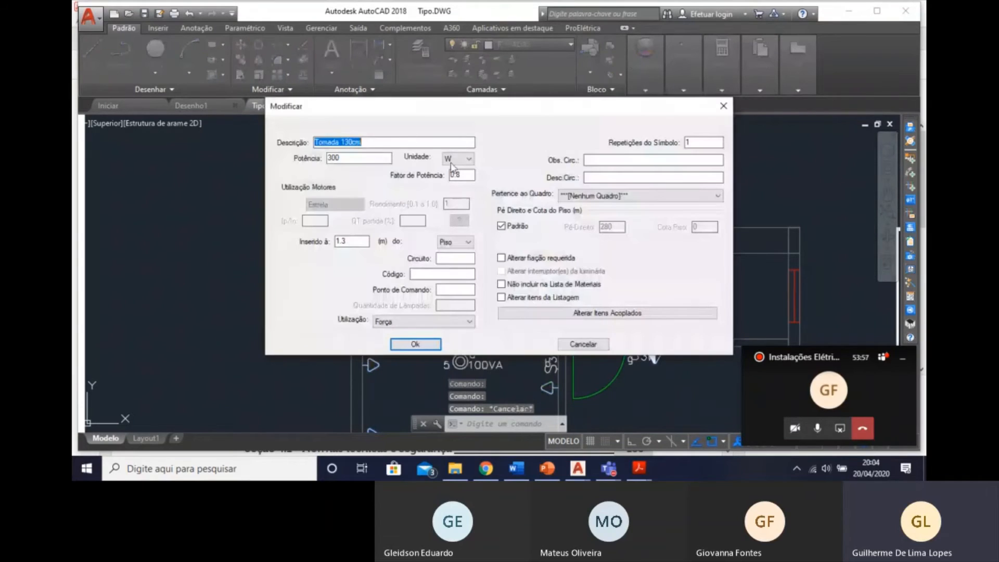
type("6")
left_click(452, 160)
left_click(452, 175)
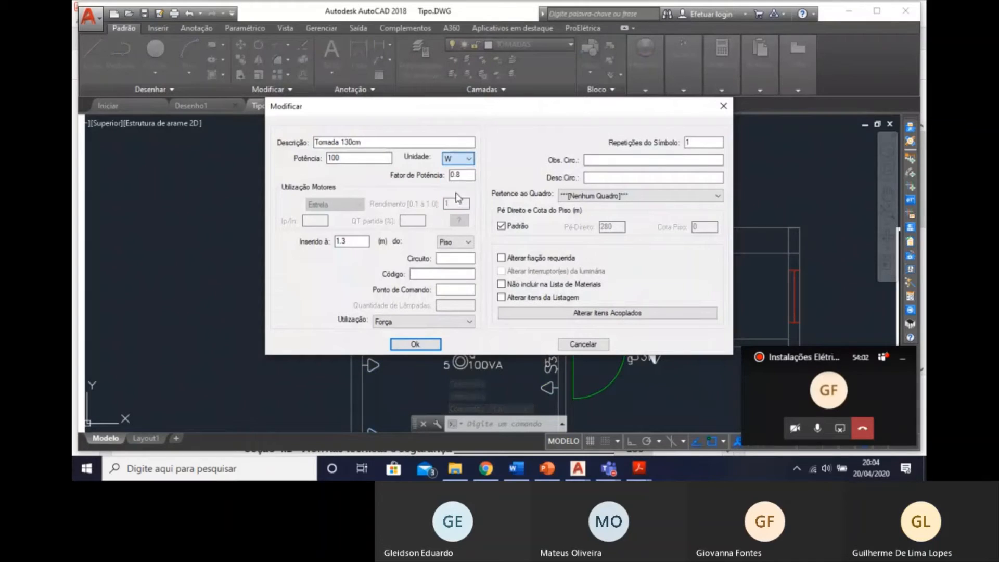
left_click(449, 256)
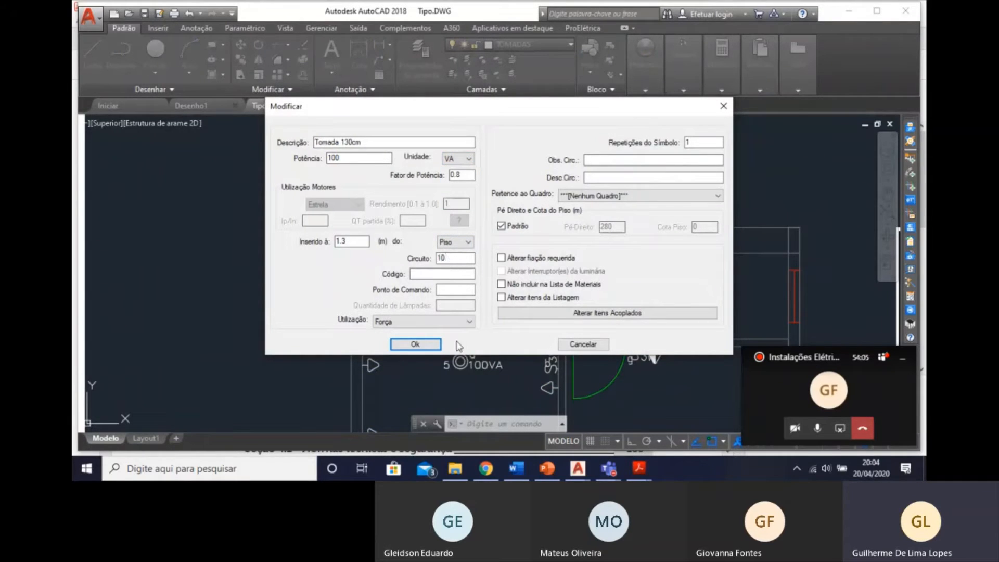
left_click(437, 347)
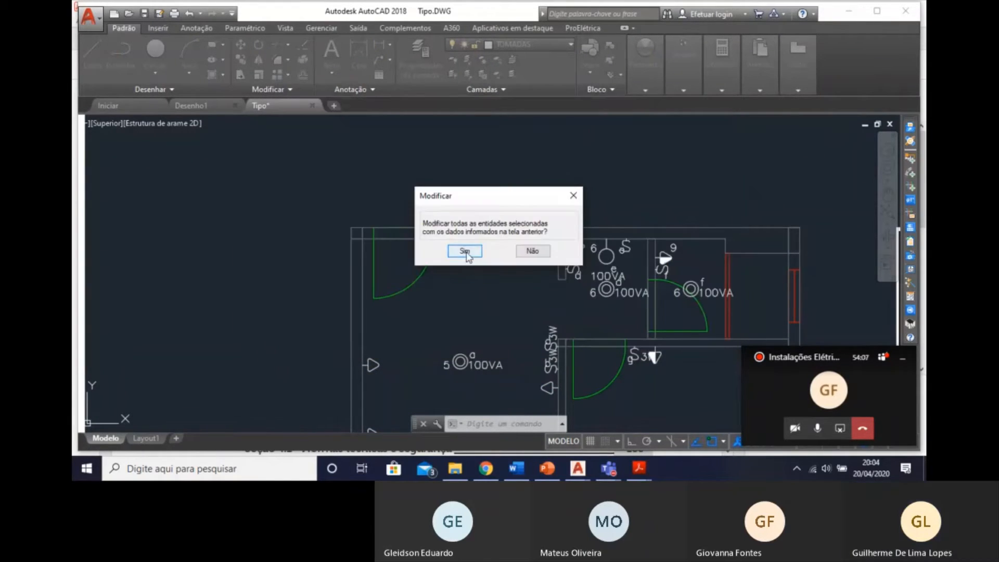
left_click(465, 251)
Insert a Tomada para chuveiro bifásica on the upper wall of the WC shower area, rotated to point into the room.
scroll(470, 291, "up", 4)
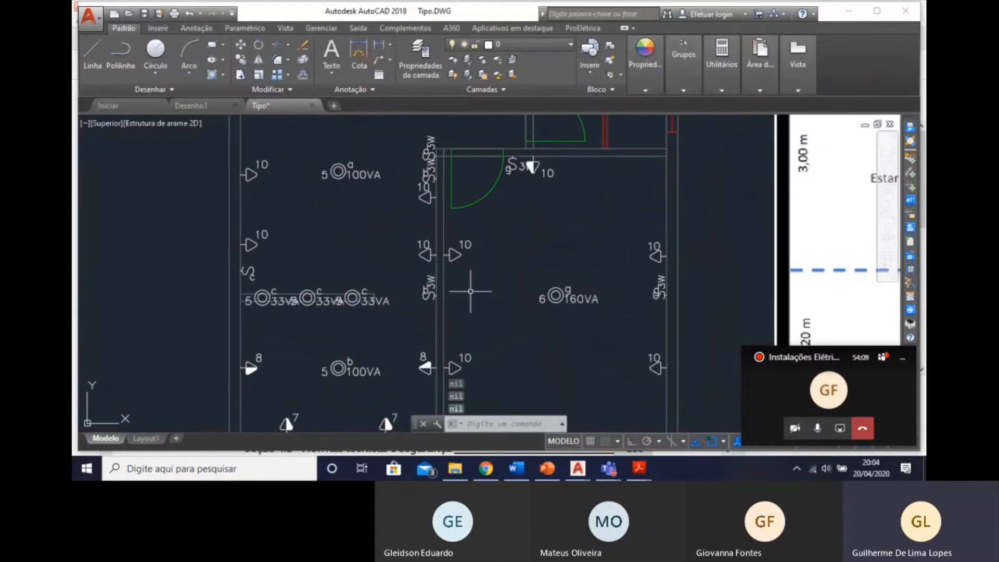
mouse_move(422, 190)
middle_mouse_down()
mouse_move(464, 247)
mouse_move(345, 237)
middle_mouse_up()
scroll(439, 277, "down", 2)
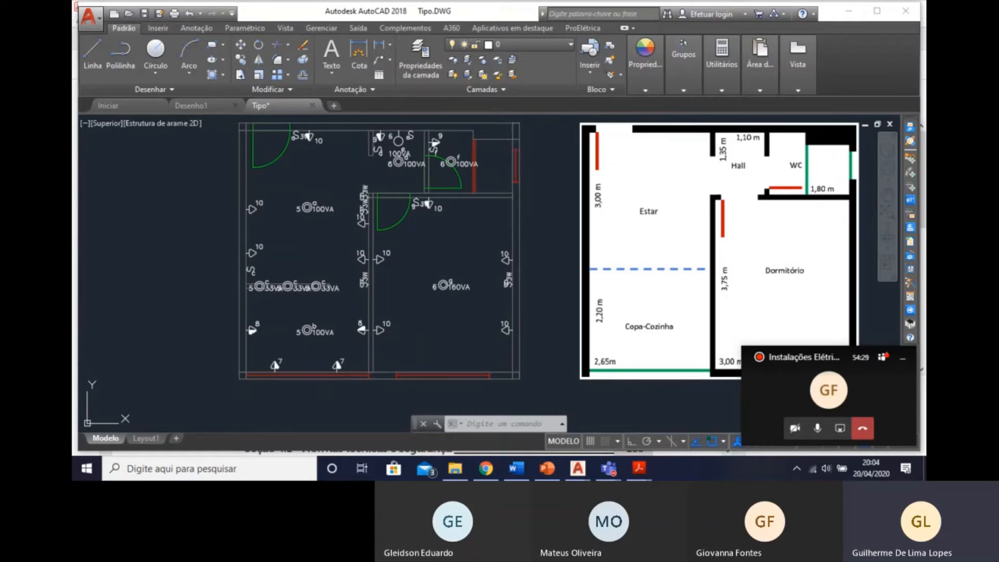
left_click(912, 162)
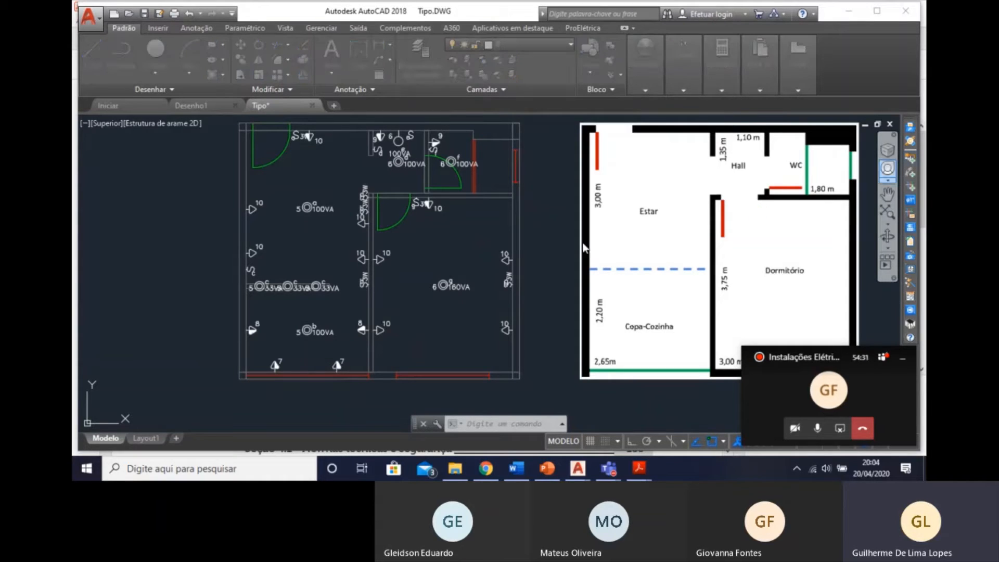
scroll(462, 280, "down", 5)
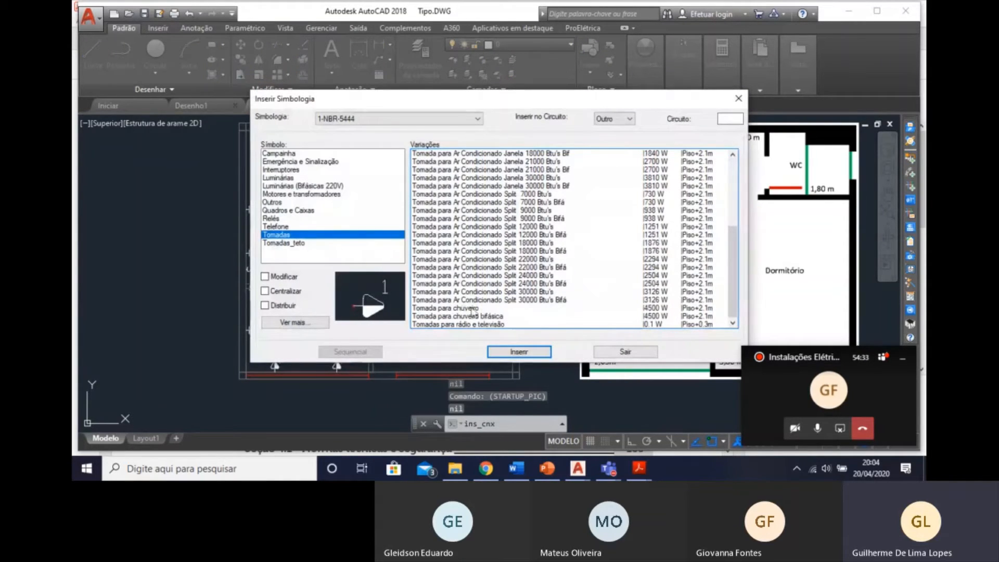
left_click(451, 317)
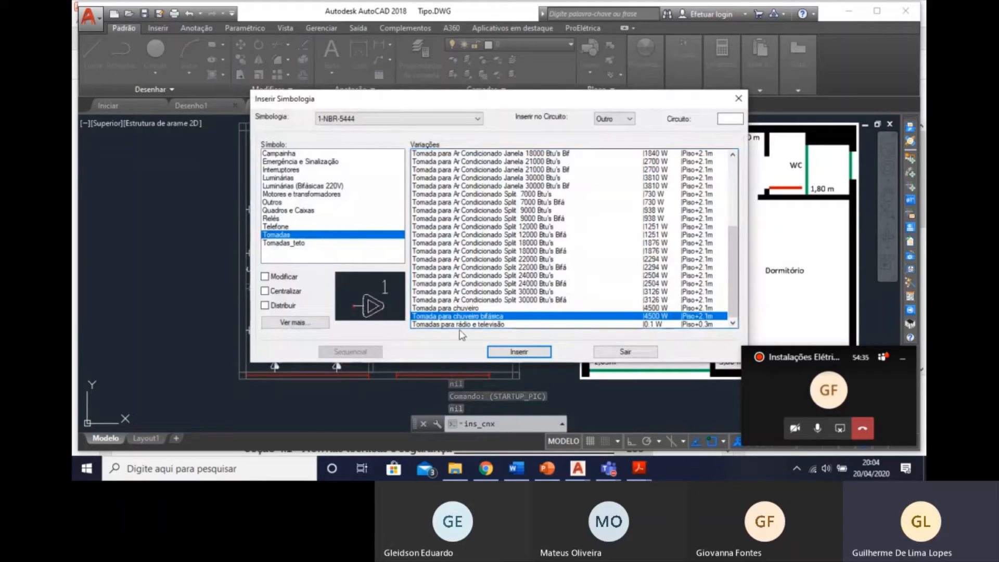
left_click(520, 352)
scroll(484, 365, "up", 3)
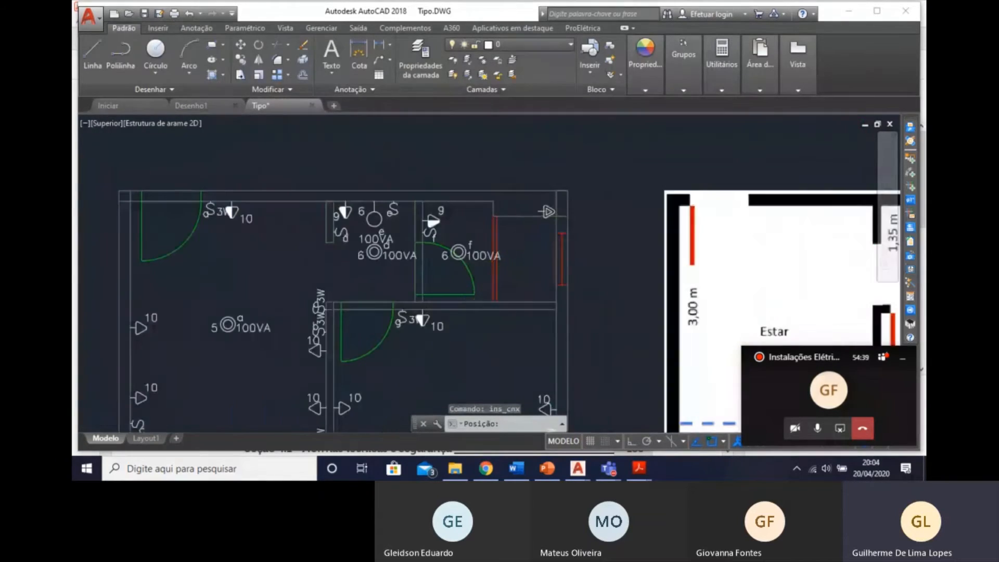
scroll(537, 211, "up", 3)
left_click(520, 224)
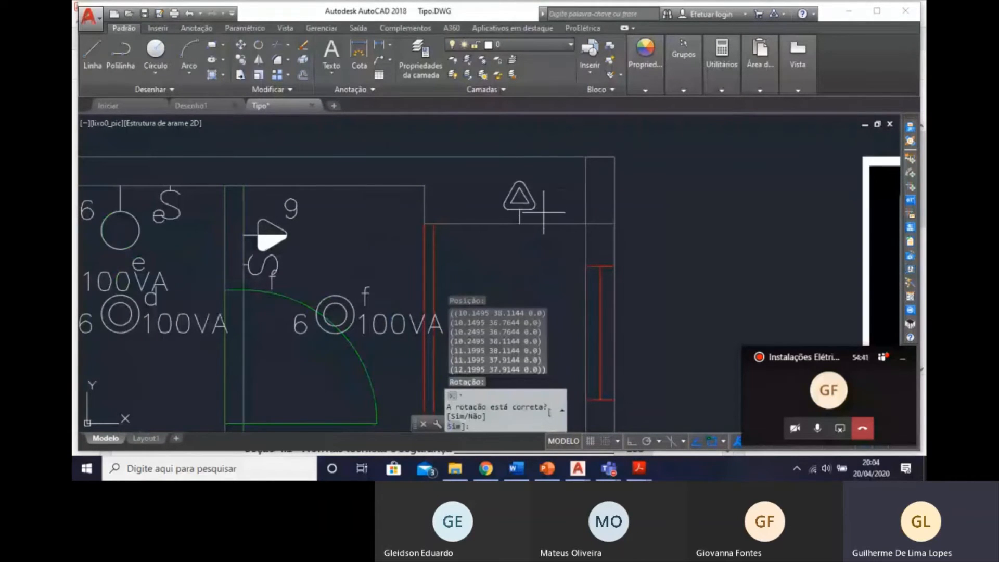
type("N")
key("Return")
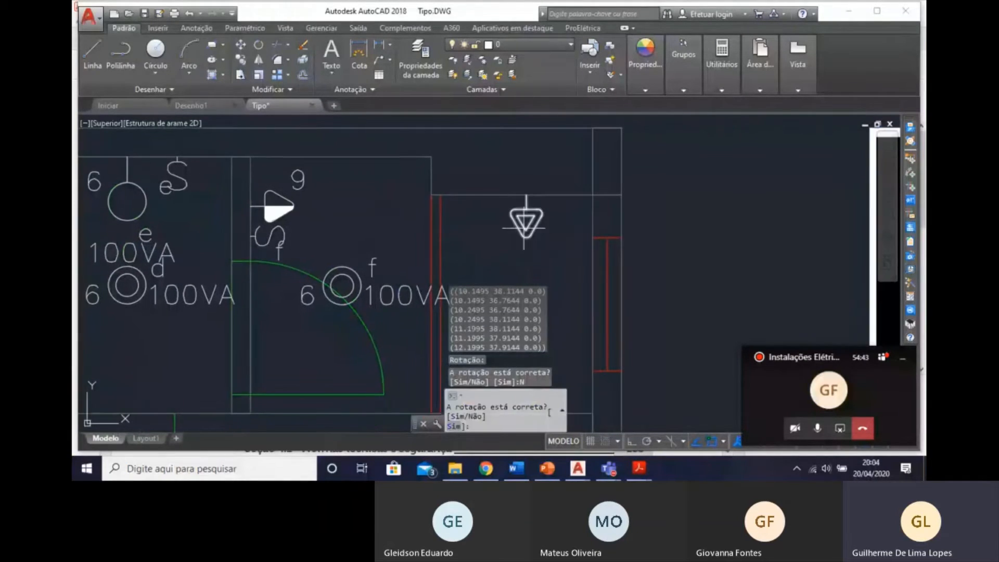
key("Return")
key("Escape")
Check the WC shower's planned power and circuit number in the designer's load forecast and circuit division tables.
left_click(501, 196)
scroll(515, 222, "down", 2)
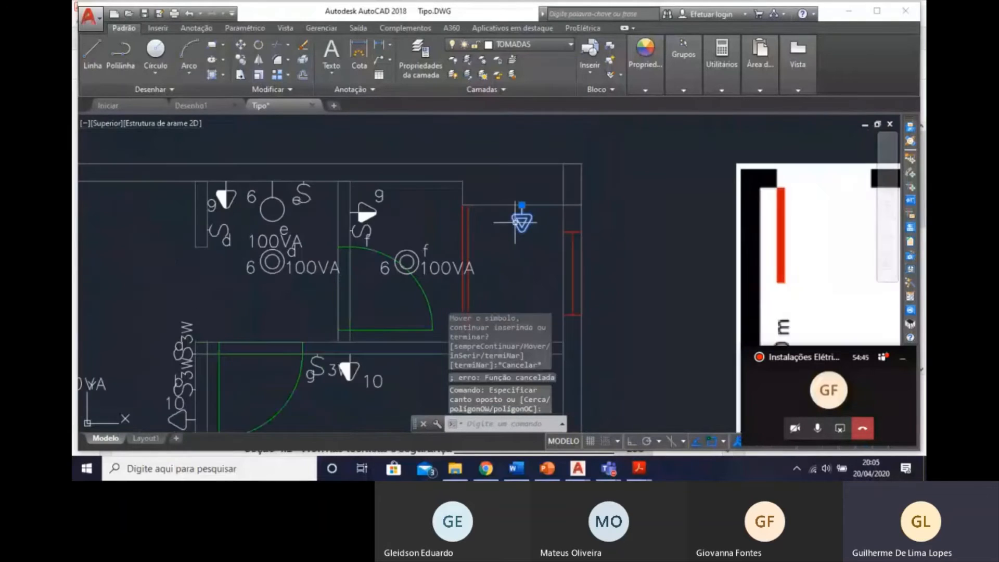
scroll(501, 266, "down", 2)
middle_click_drag(298, 421, 368, 181)
scroll(319, 255, "down", 6)
middle_click_drag(306, 293, 329, 67)
scroll(686, 284, "up", 2)
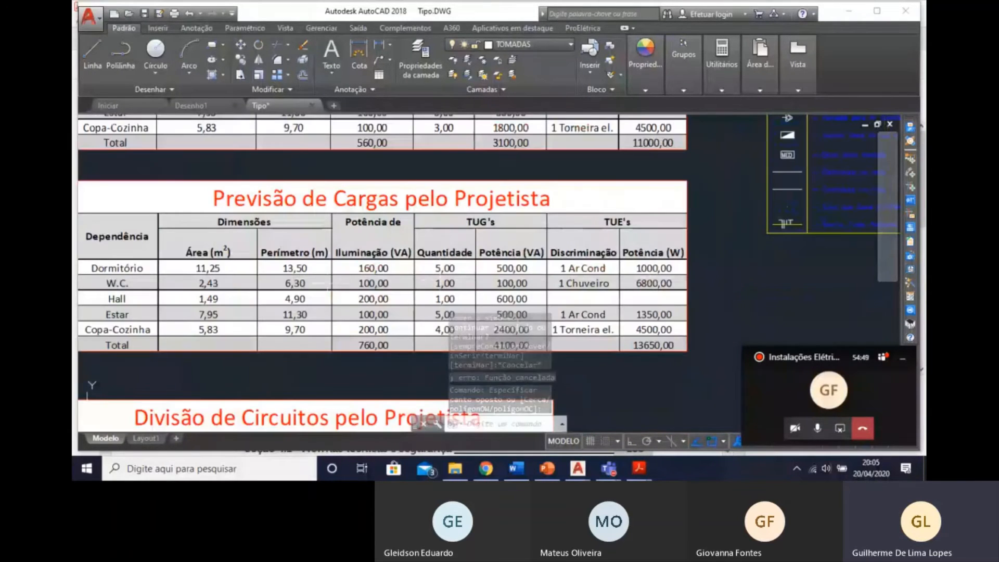
middle_click_drag(281, 293, 404, 150)
middle_click_drag(483, 362, 451, 295)
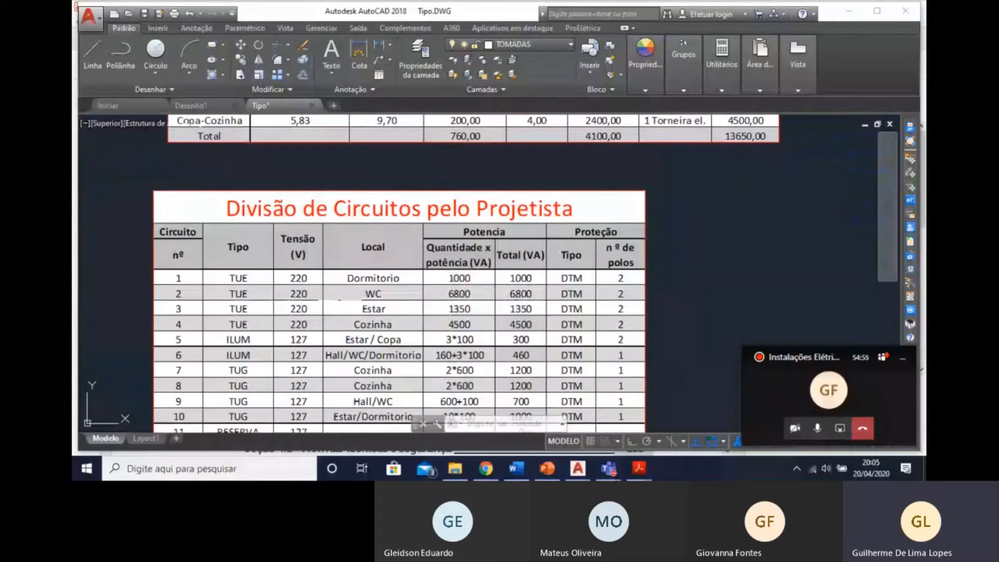
scroll(545, 299, "down", 5)
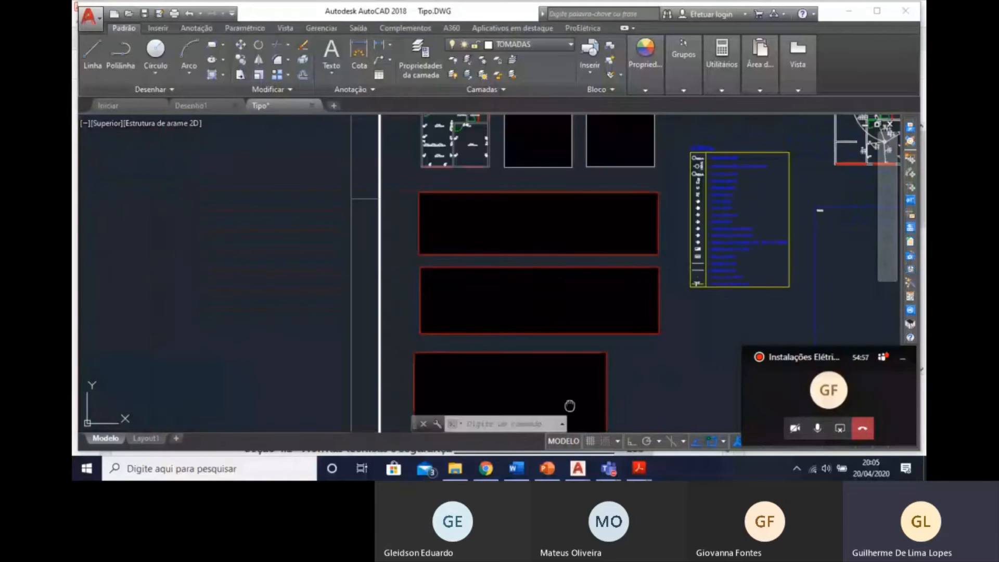
scroll(520, 274, "up", 5)
scroll(521, 273, "up", 5)
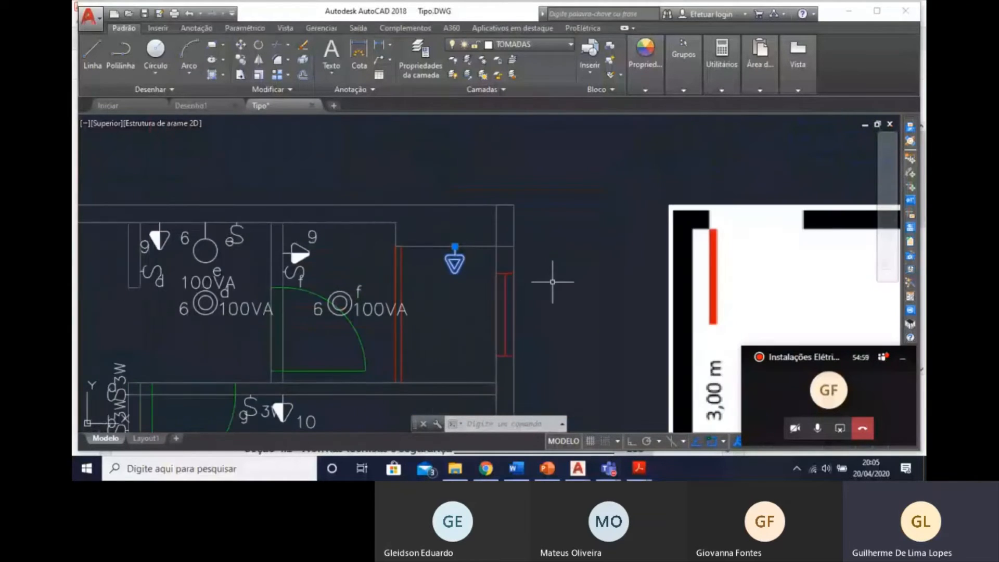
Set the WC shower socket's power to 6800 W and assign it to circuit 2.
double_click(456, 260)
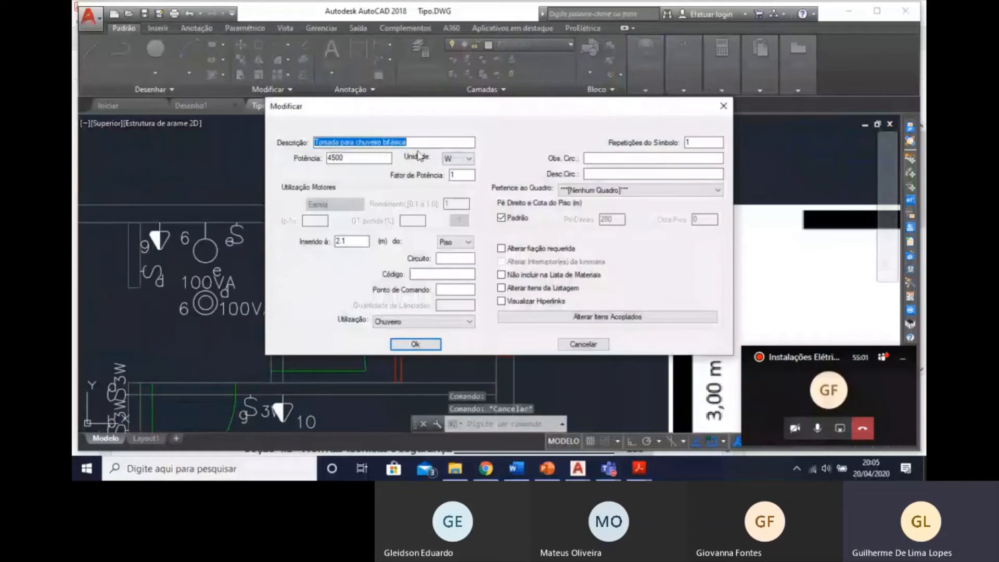
double_click(377, 155)
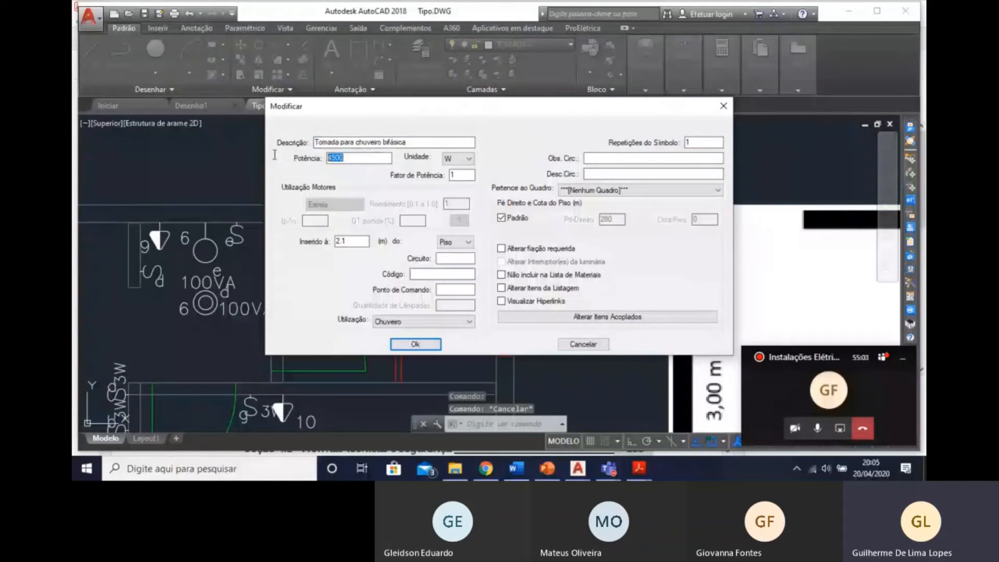
type("6800")
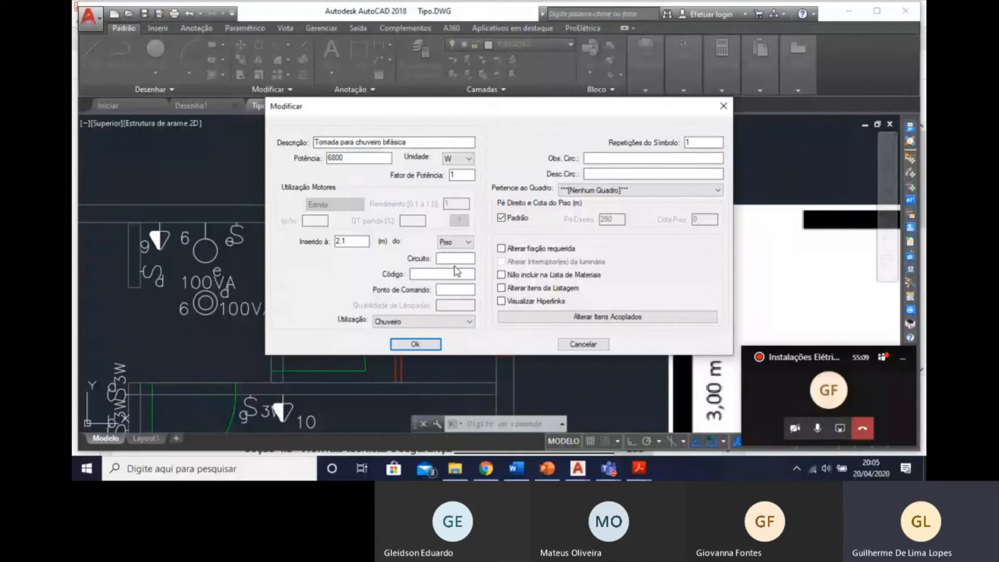
left_click(416, 344)
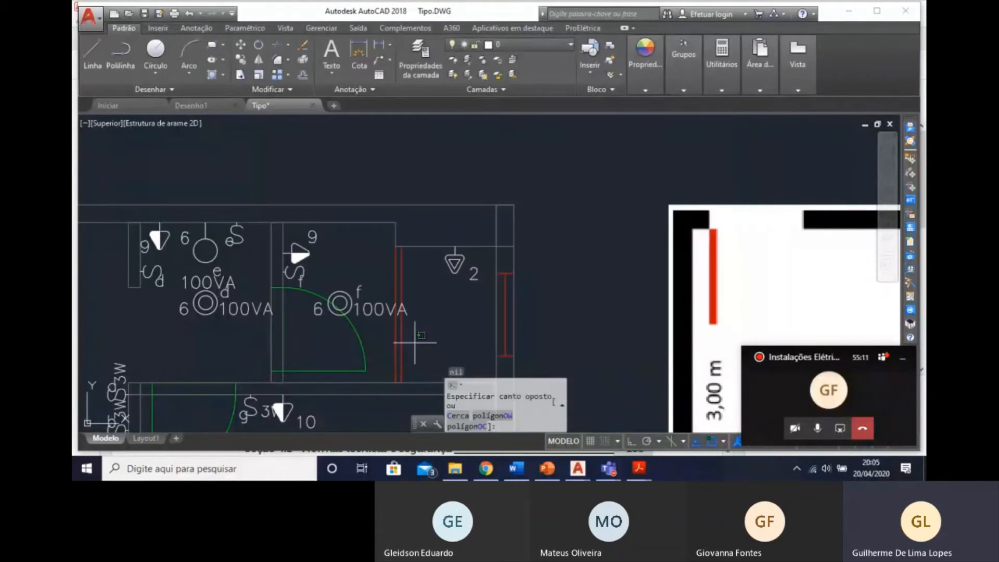
key("Escape")
Check the Divisão de Circuitos table for the circuit number and power of the kitchen's dedicated socket.
scroll(415, 342, "down", 10)
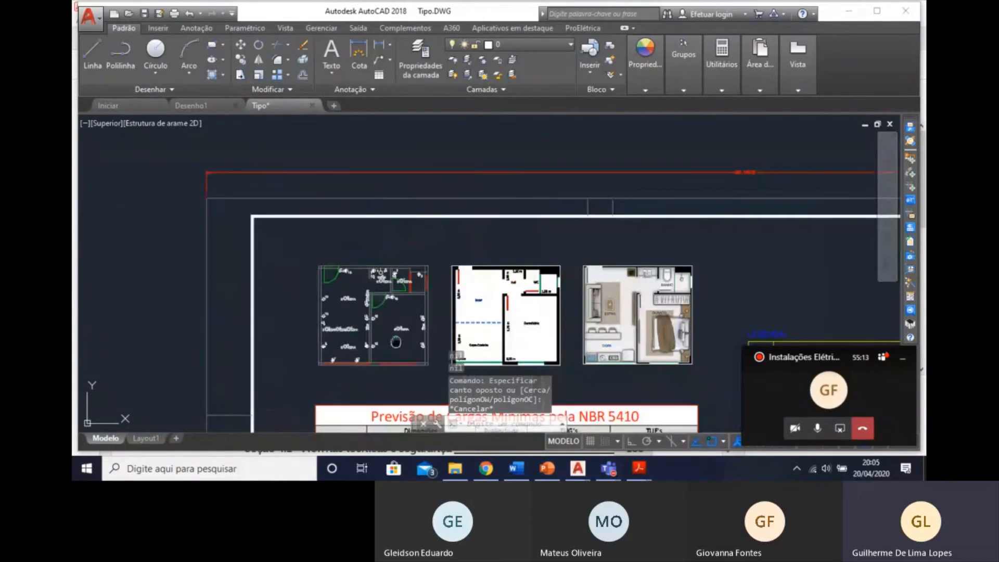
scroll(386, 251, "up", 4)
middle_click_drag(396, 342, 349, 126)
scroll(349, 125, "down", 4)
middle_click_drag(336, 260, 333, 153)
scroll(334, 154, "down", 2)
middle_click_drag(335, 298, 328, 164)
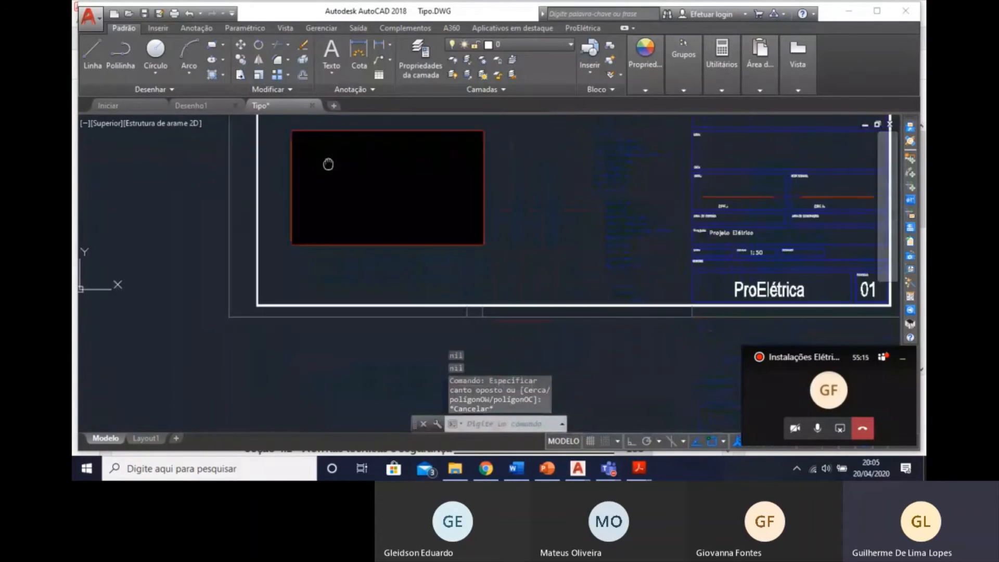
scroll(346, 264, "up", 4)
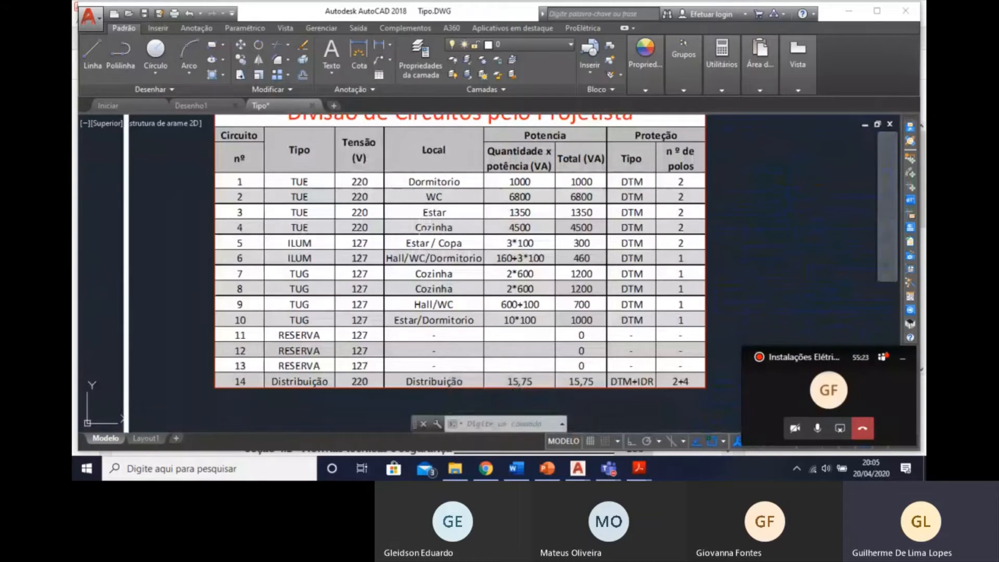
Insert a Tomada para chuveiro bifásica on the Copa-Cozinha window wall, midway between the two circuit 7 sockets and pointing into the room.
scroll(417, 238, "down", 5)
scroll(408, 295, "up", 6)
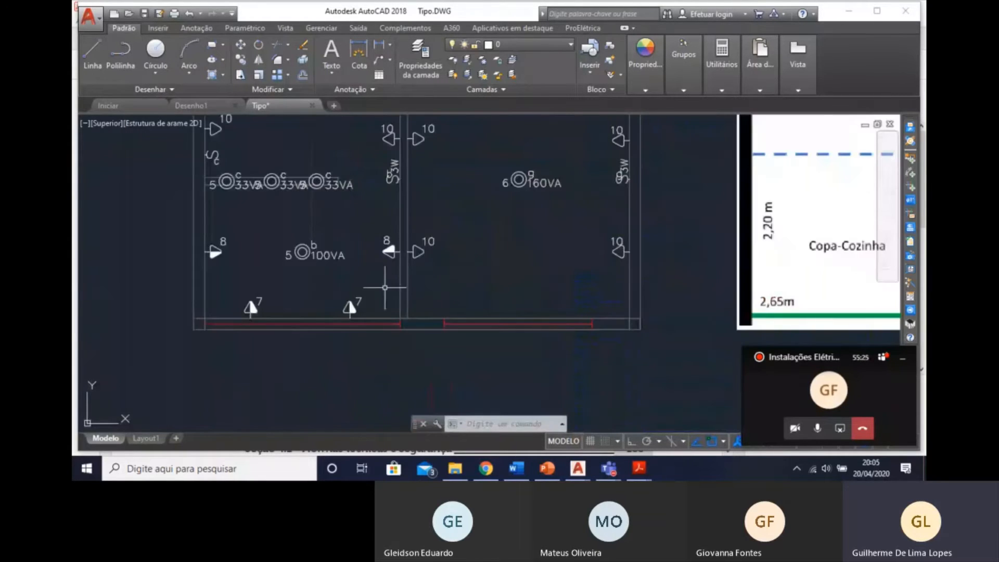
middle_click_drag(318, 348, 338, 344)
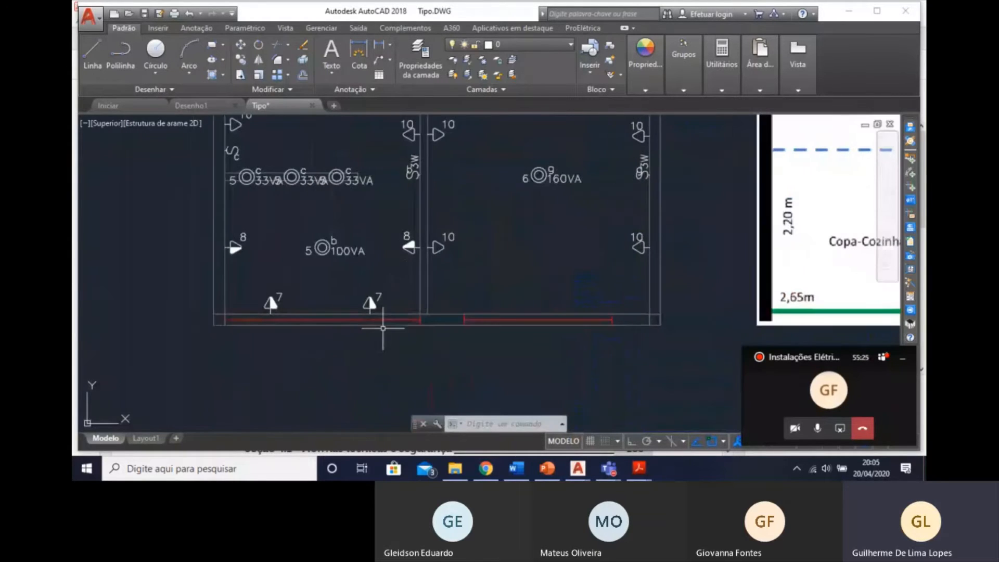
left_click(912, 160)
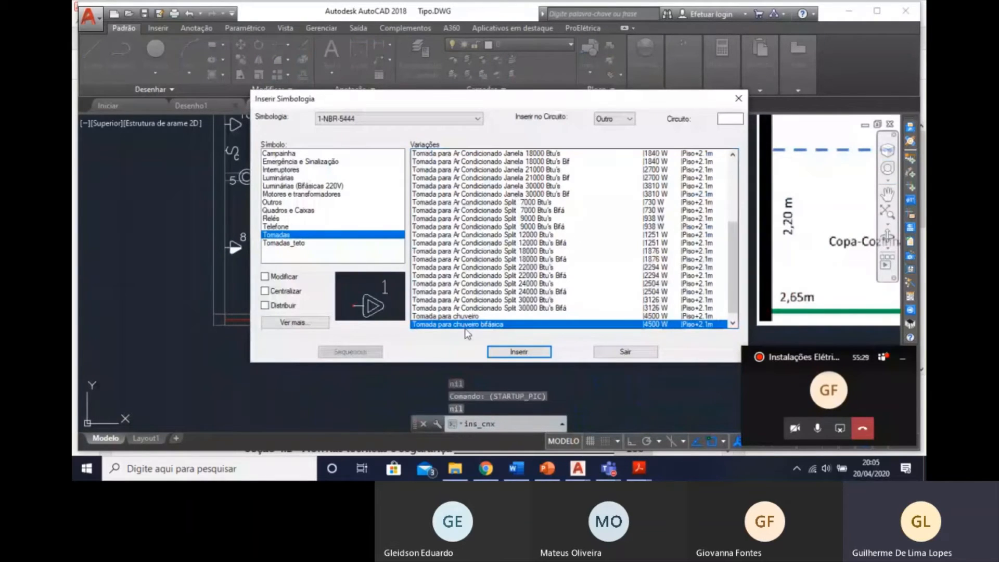
left_click(519, 352)
scroll(380, 325, "up", 4)
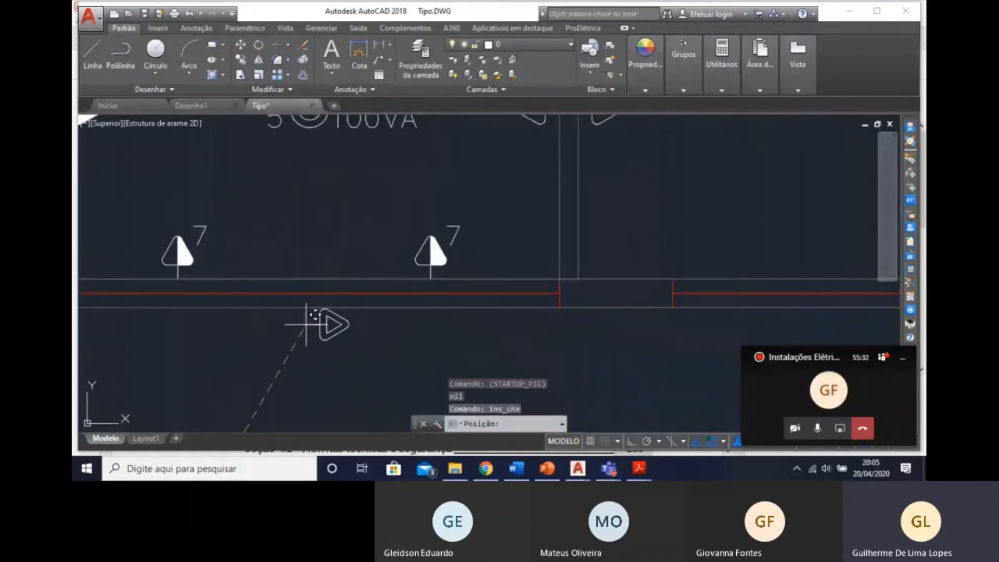
left_click(304, 270)
mouse_move(344, 264)
middle_mouse_down()
mouse_move(580, 257)
mouse_move(542, 248)
middle_mouse_up()
scroll(627, 253, "down", 2)
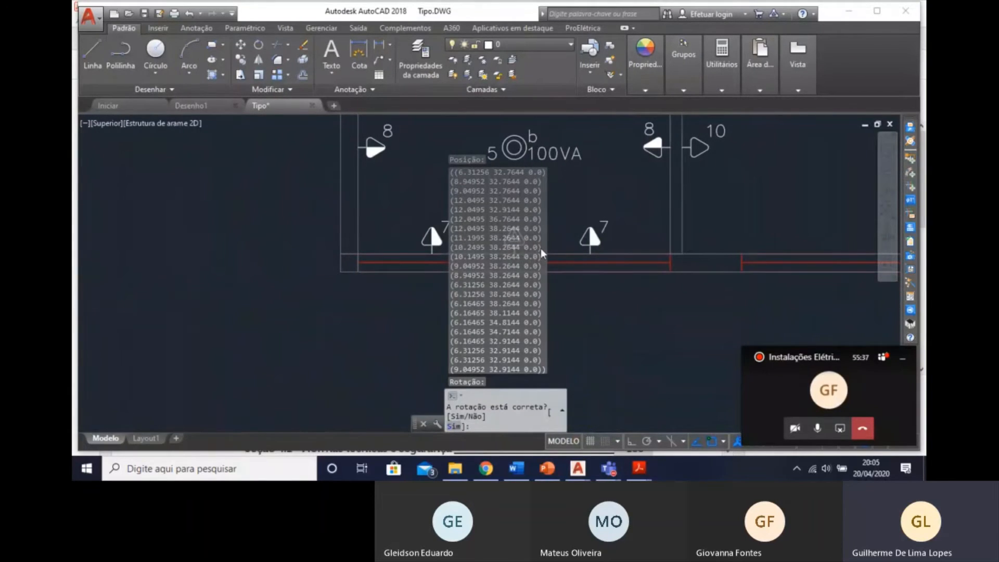
key("Return")
key("Escape")
Assign the new Copa-Cozinha dedicated socket to circuit 4 and change its description to "Tomada para Torneira bifásica".
middle_click_drag(557, 248, 508, 254)
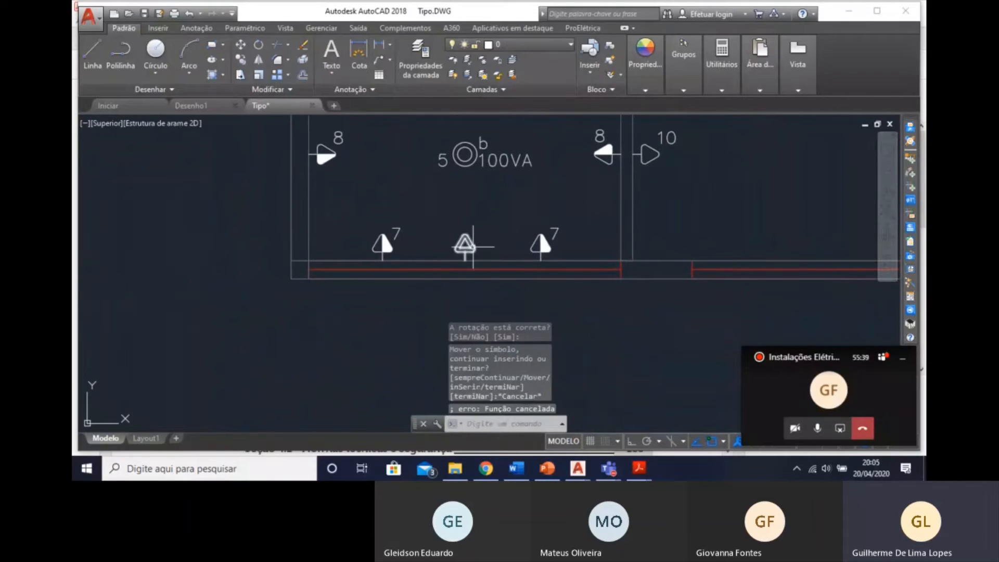
left_click(477, 249)
left_click(446, 243)
double_click(467, 243)
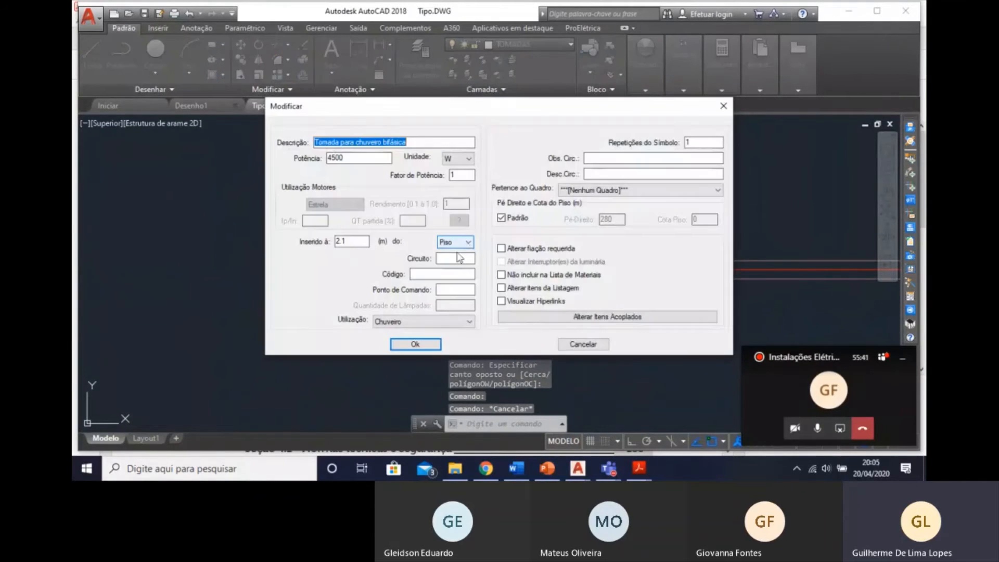
left_click(455, 257)
left_click_drag(414, 138, 285, 129)
left_click(350, 139)
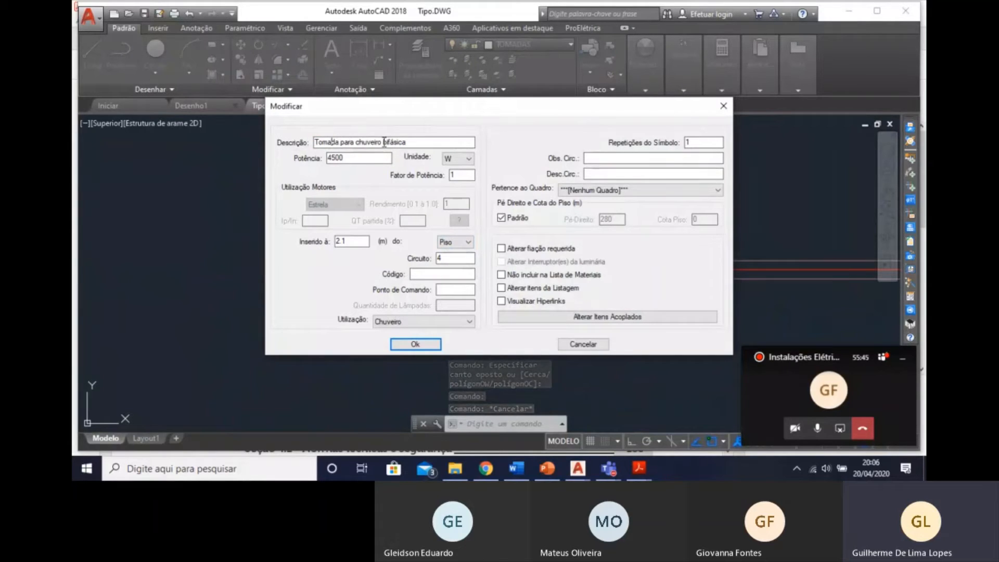
double_click(359, 140)
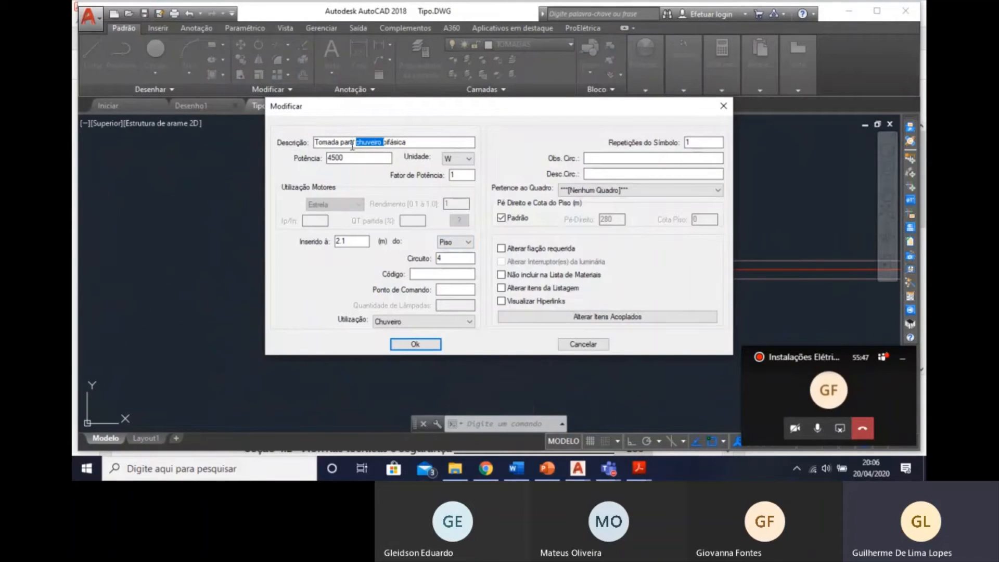
type("tO")
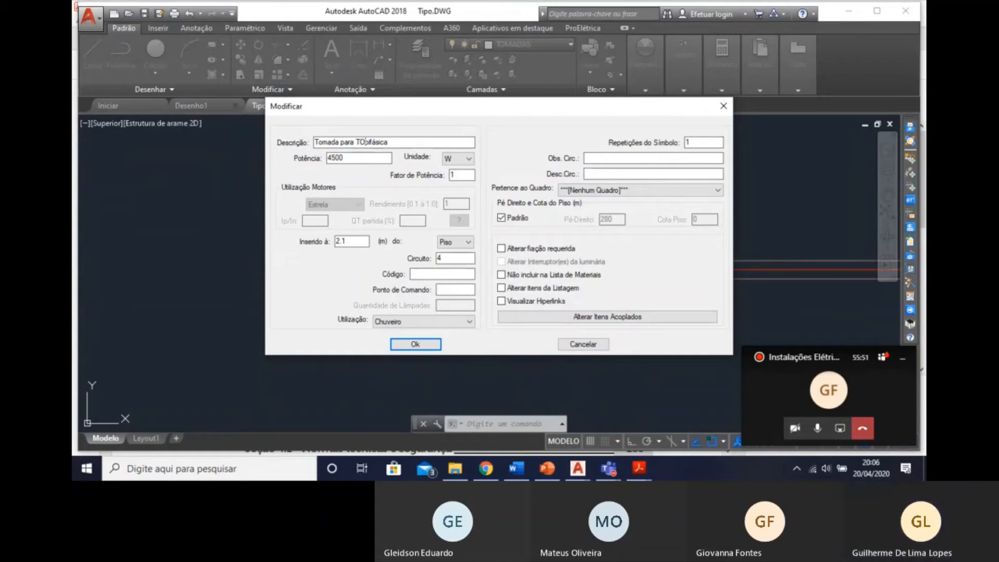
type("rneira")
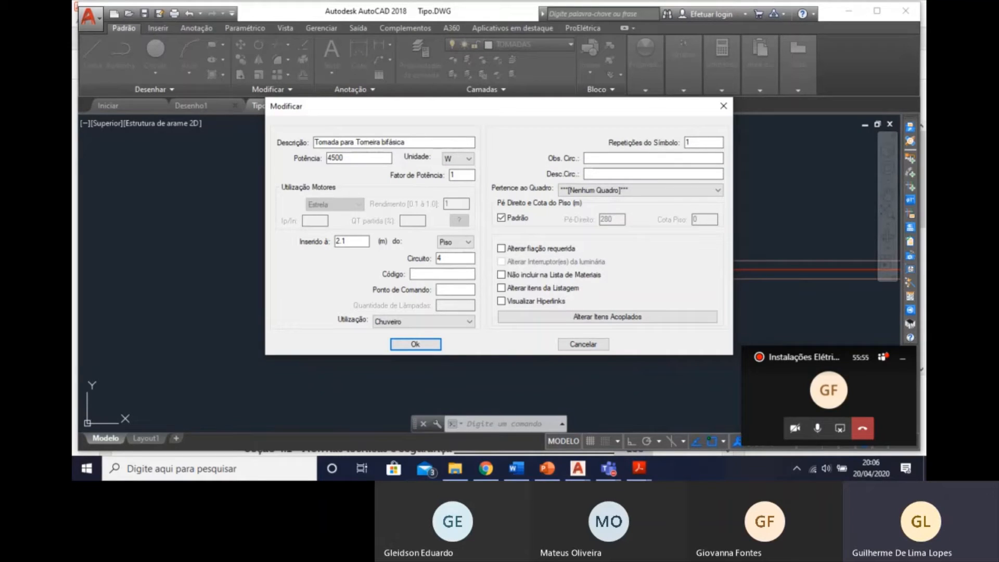
left_click(423, 343)
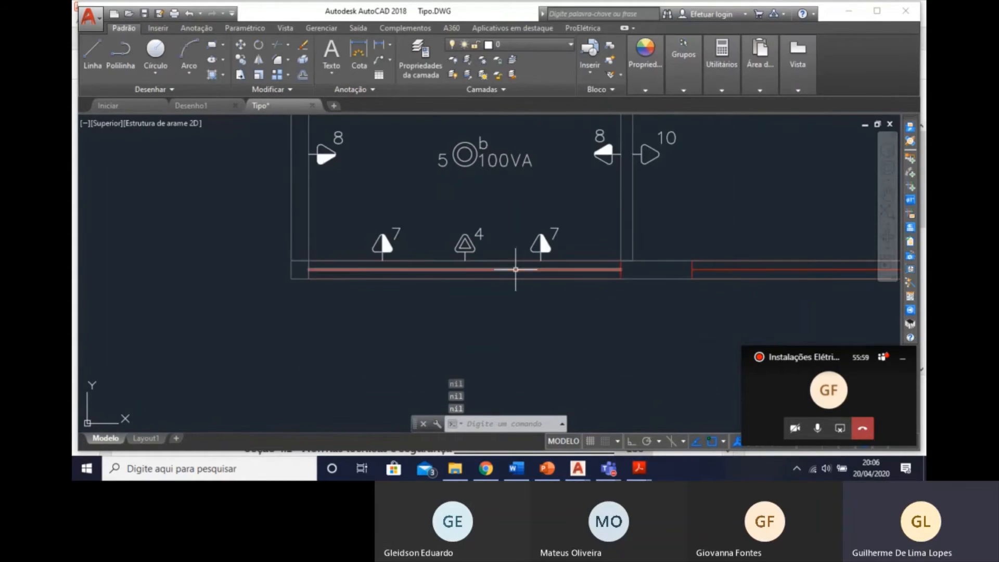
middle_click_drag(516, 268, 504, 314)
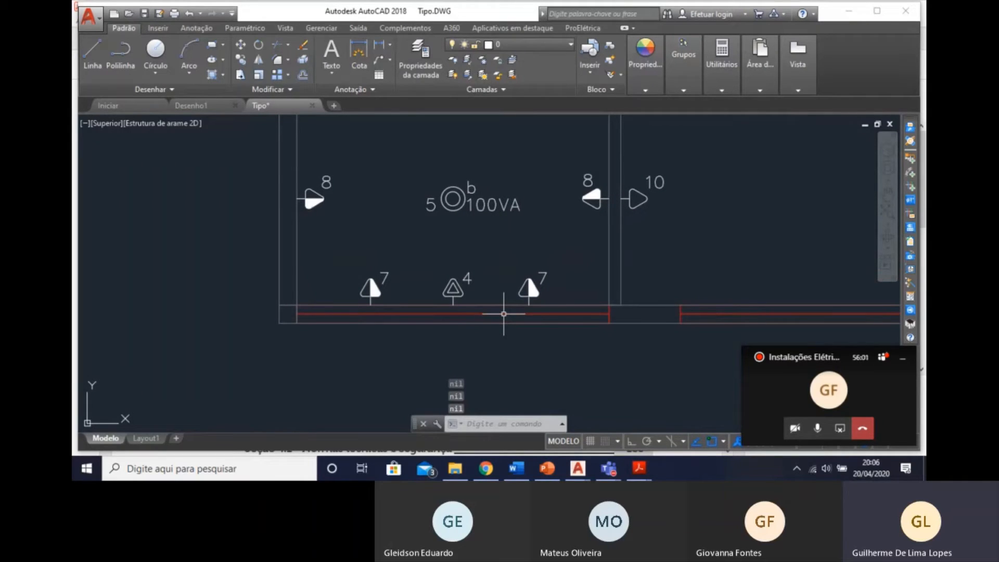
left_click(820, 428)
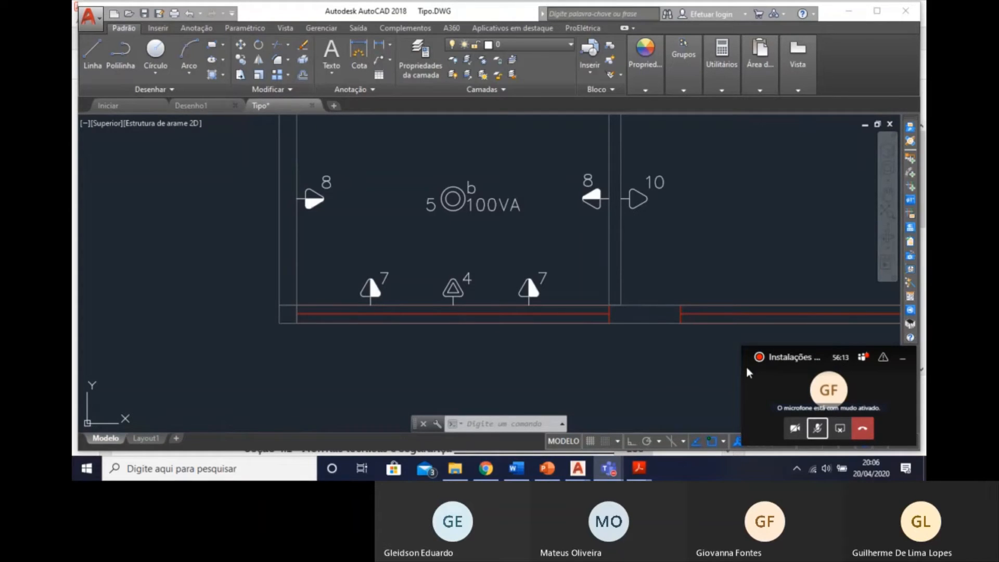
left_click(817, 428)
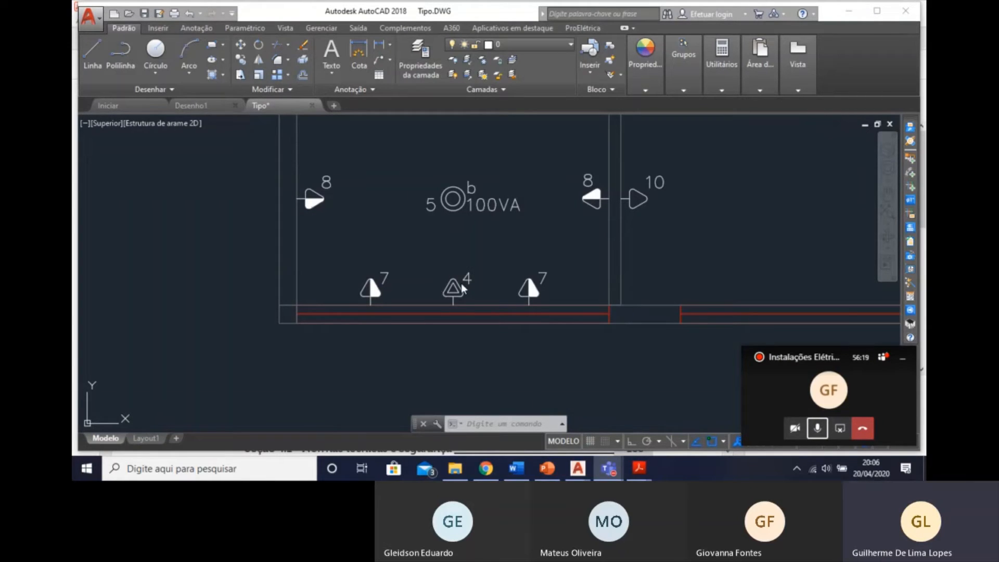
scroll(458, 353, "down", 5)
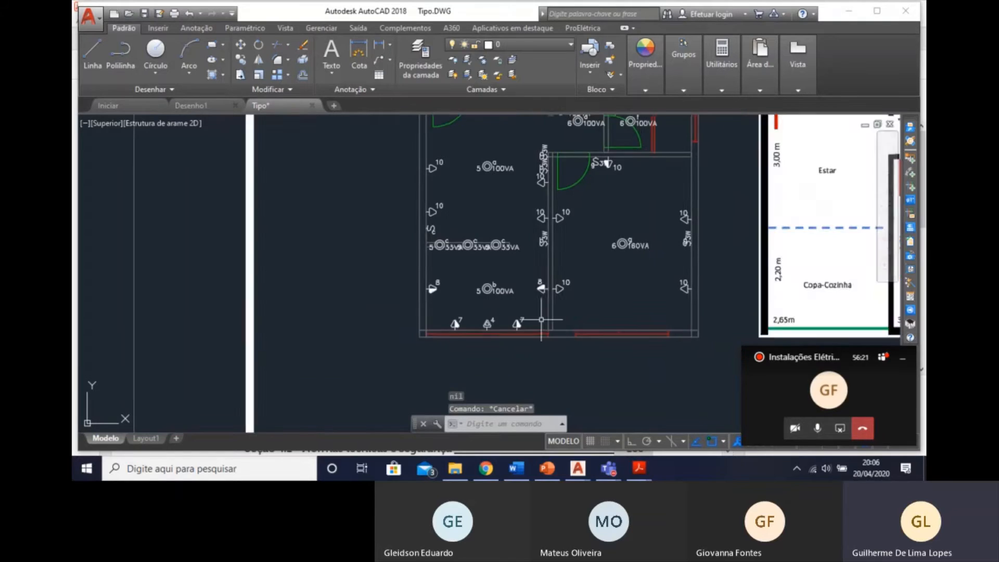
mouse_move(536, 328)
middle_mouse_down()
mouse_move(562, 329)
mouse_move(553, 355)
middle_mouse_up()
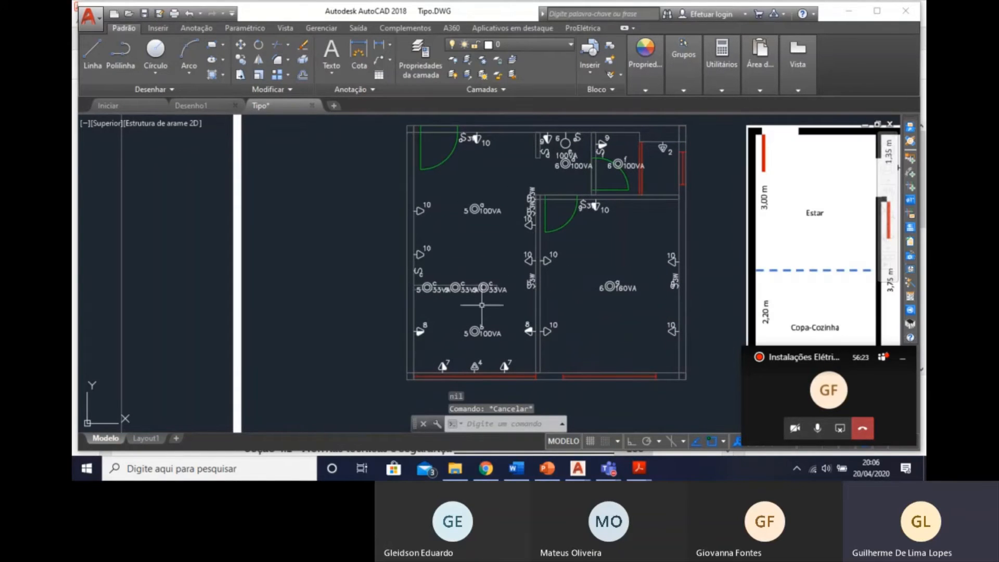
middle_click_drag(636, 314, 554, 300)
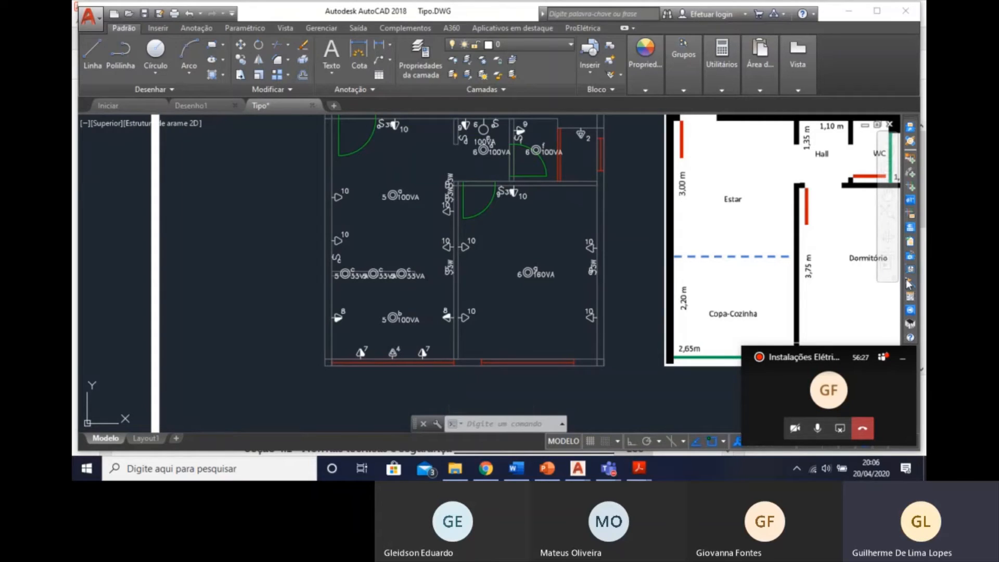
scroll(529, 262, "up", 2)
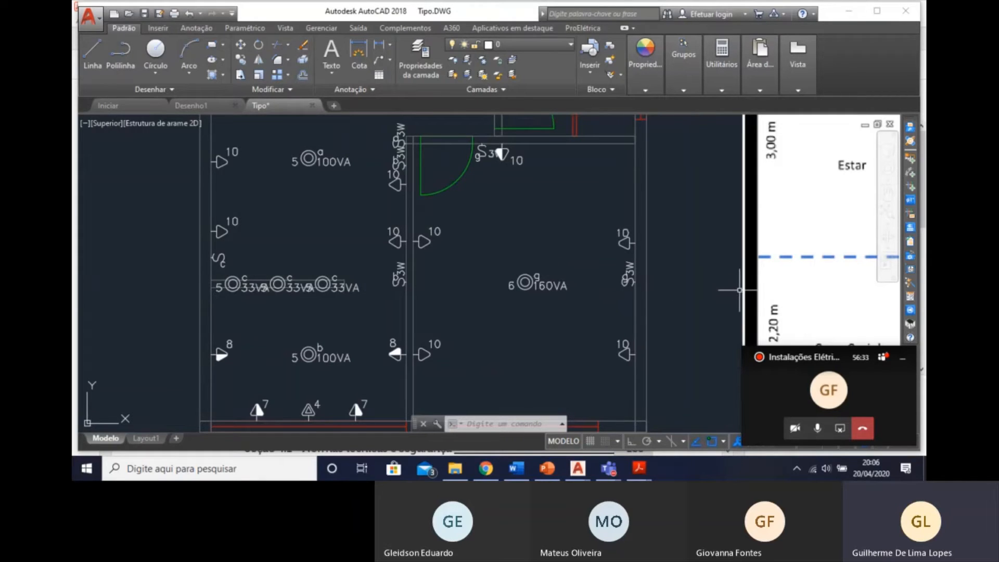
left_click(911, 282)
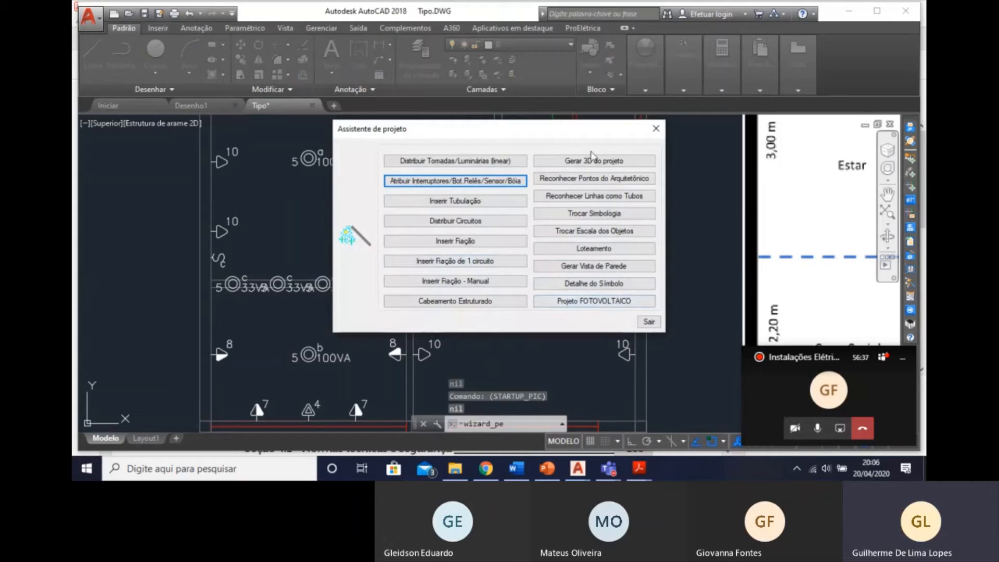
left_click(655, 129)
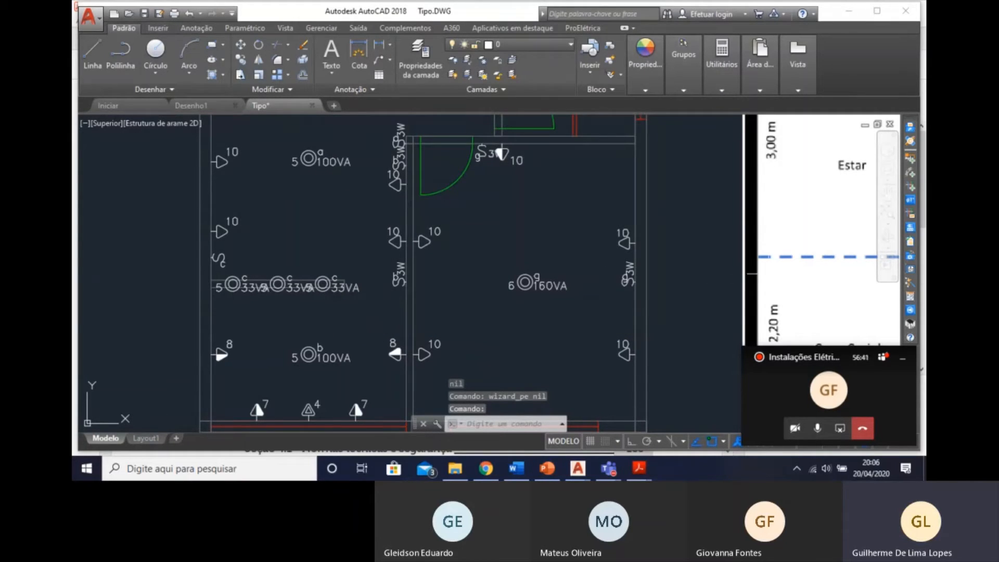
Start the Carga de Ar Condicionado calculation inside the Dormitório and reject the automatically detected area.
left_click(910, 296)
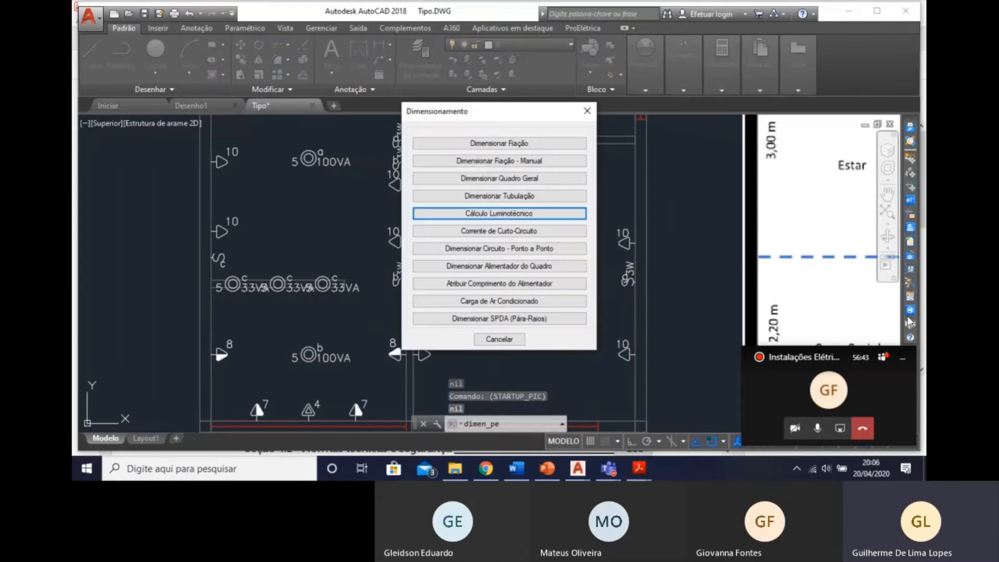
left_click(492, 301)
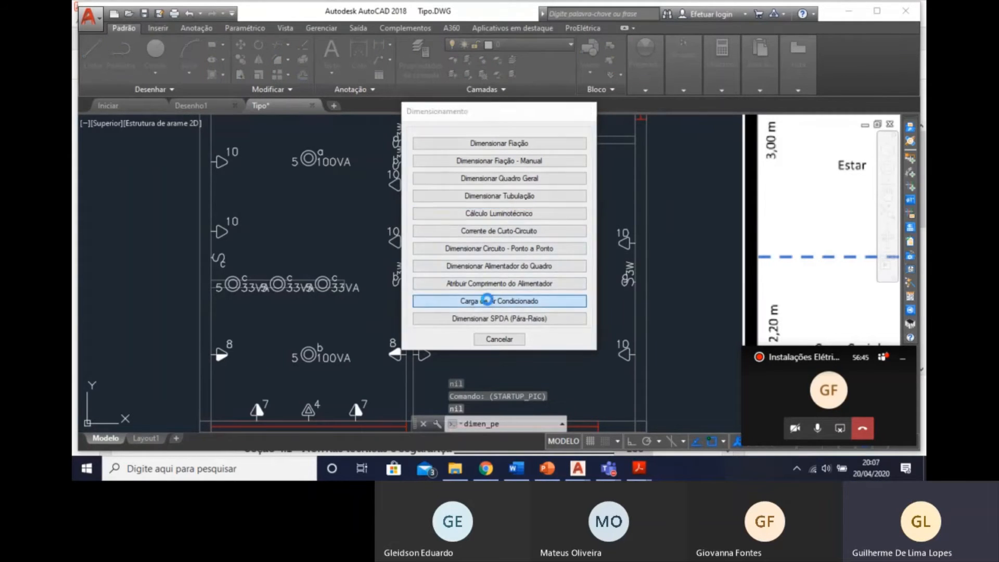
left_click(471, 213)
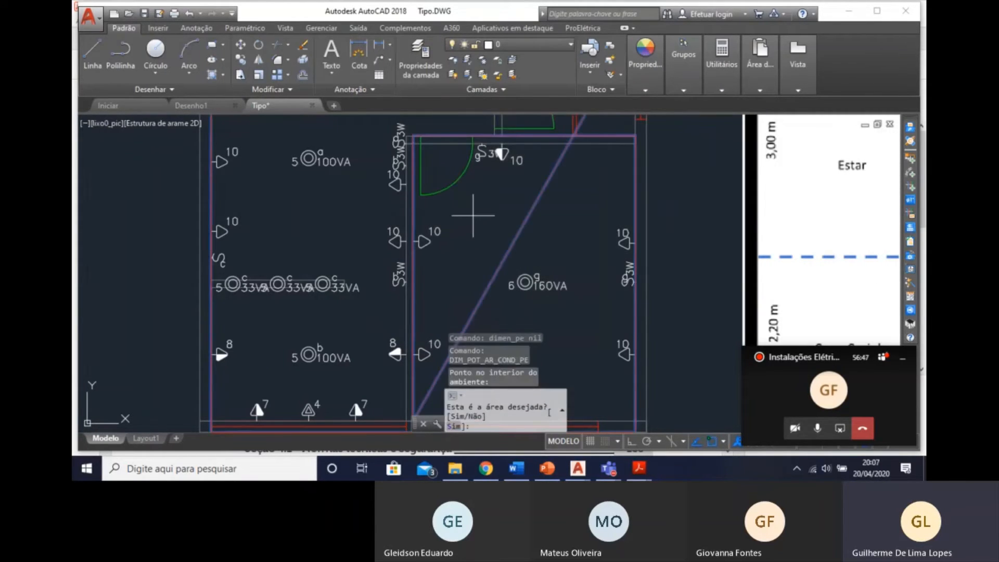
type("n")
key("Return")
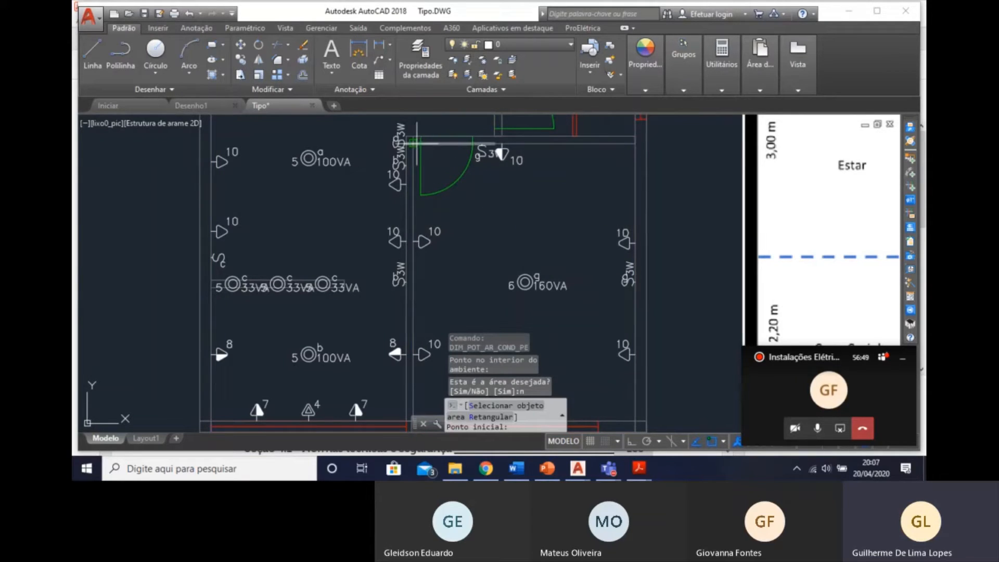
Outline the calculation area manually through the four inner wall corners of the Dormitório.
left_click(415, 143)
middle_click_drag(522, 231, 433, 129)
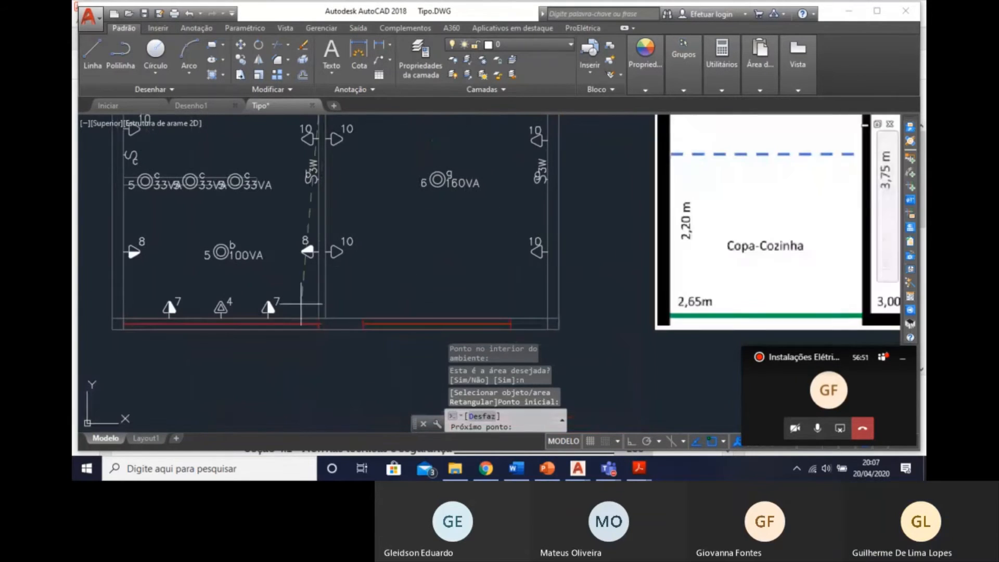
left_click(326, 318)
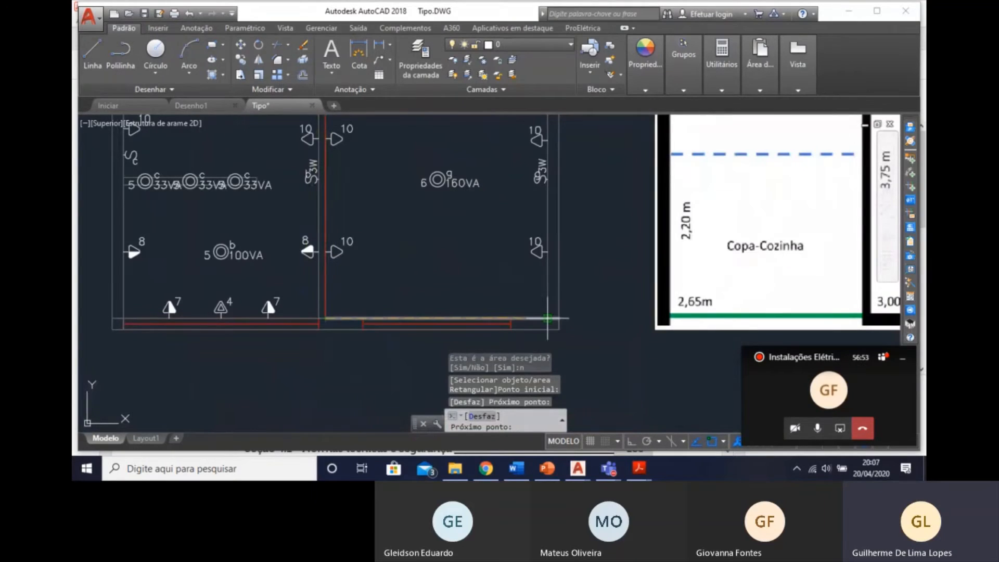
left_click(547, 318)
middle_click_drag(520, 296, 523, 399)
left_click(551, 137)
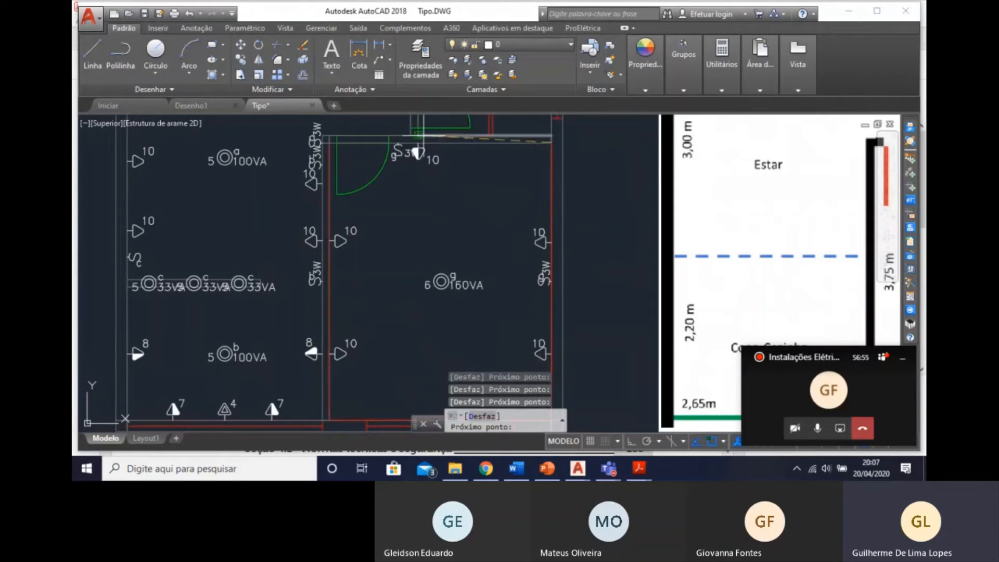
left_click(330, 142)
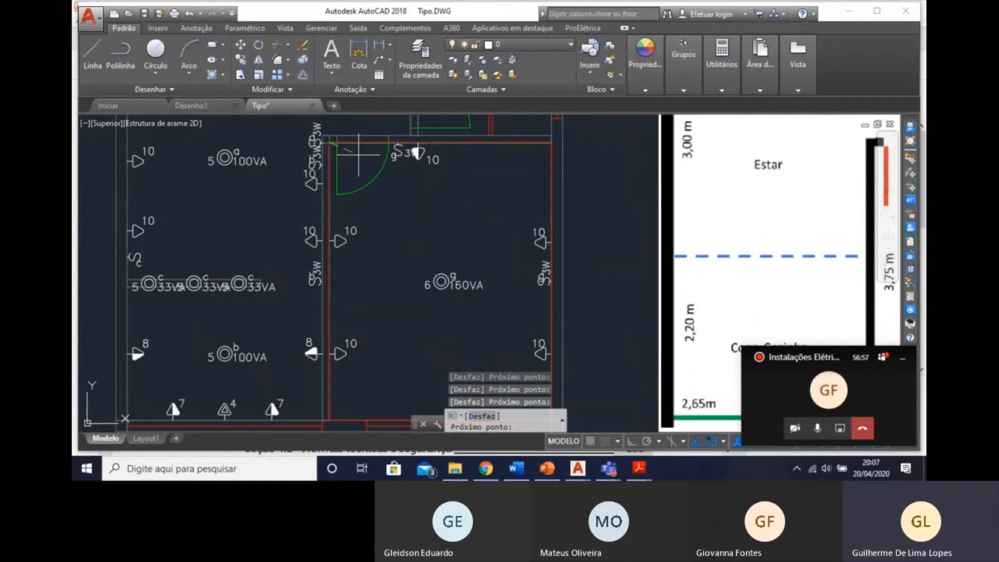
key("Return")
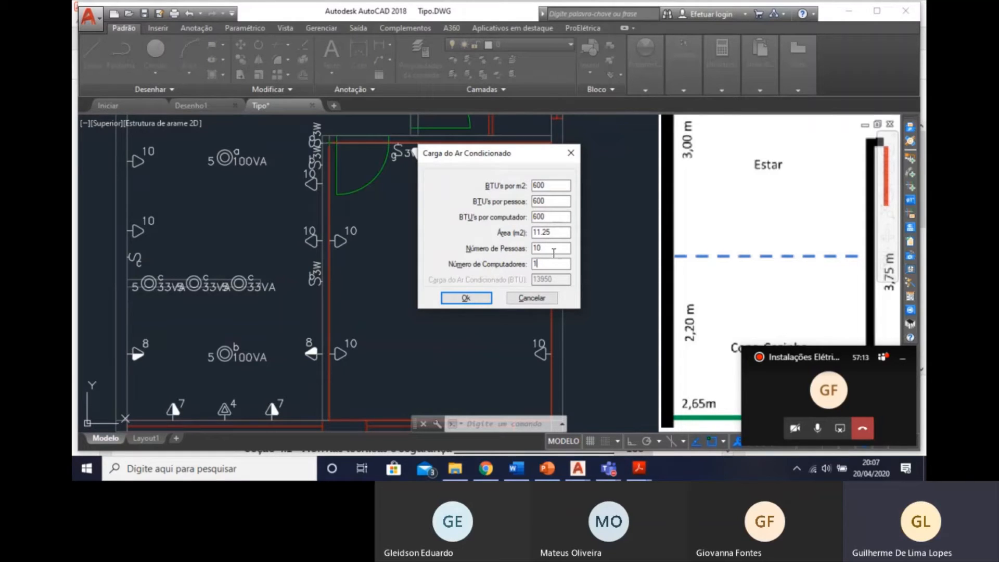
Set the air-conditioning load calculation to 2 people and 1 computer.
left_click_drag(565, 247, 519, 244)
type("2")
left_click(562, 212)
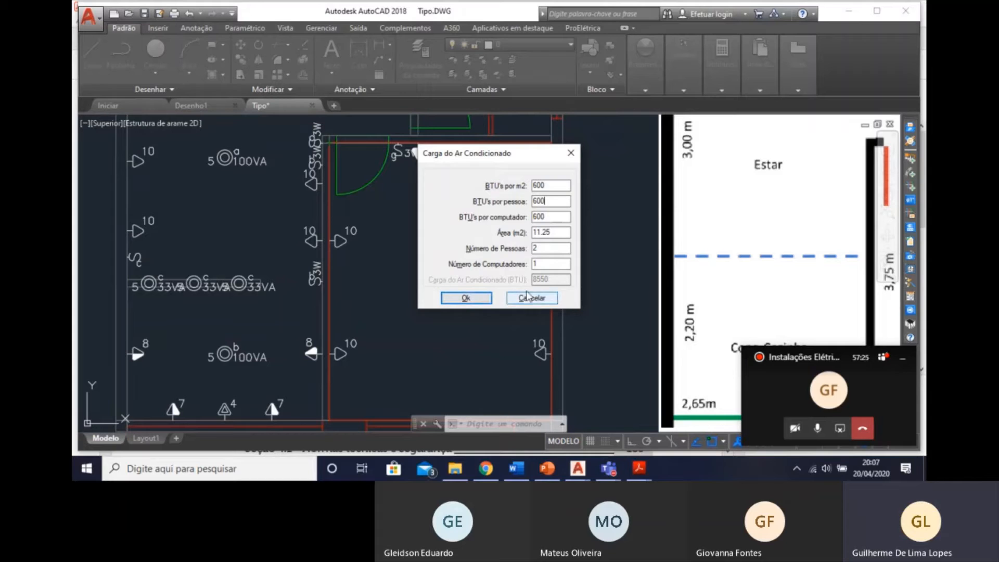
Save the load calculation as the text file AR-CONDICONADO, close its report and skip placing it in the drawing.
left_click(466, 298)
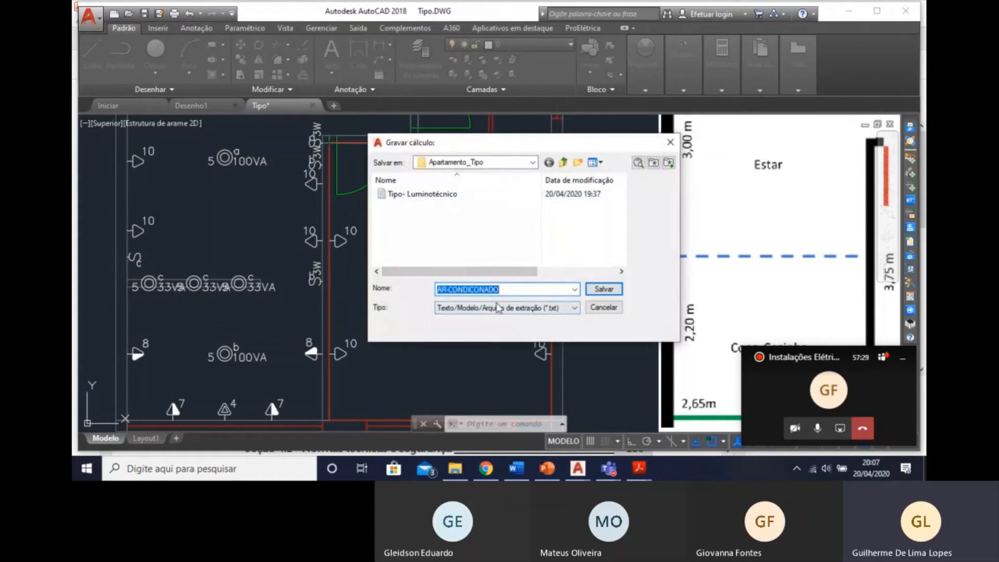
left_click(604, 289)
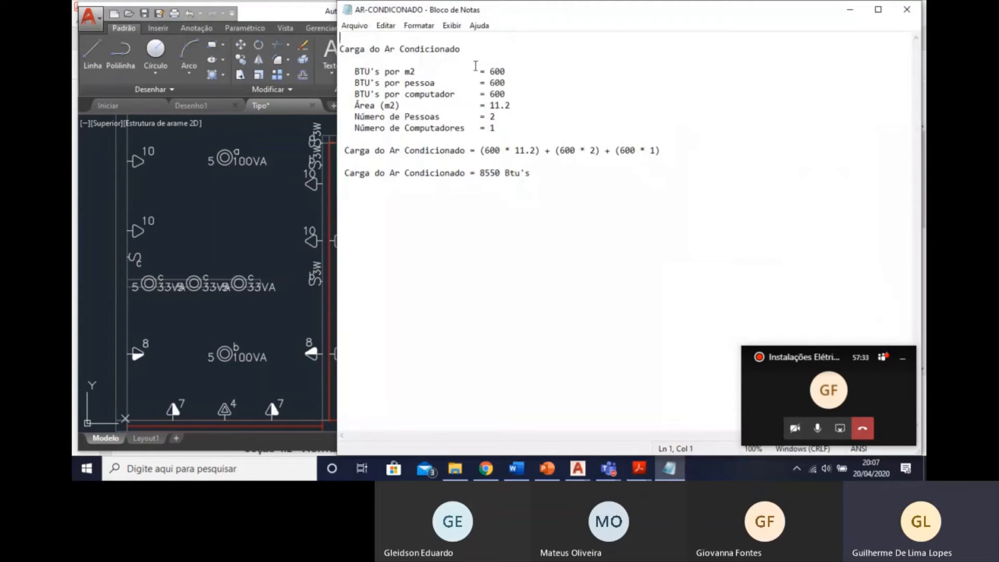
left_click(470, 98)
left_click(907, 9)
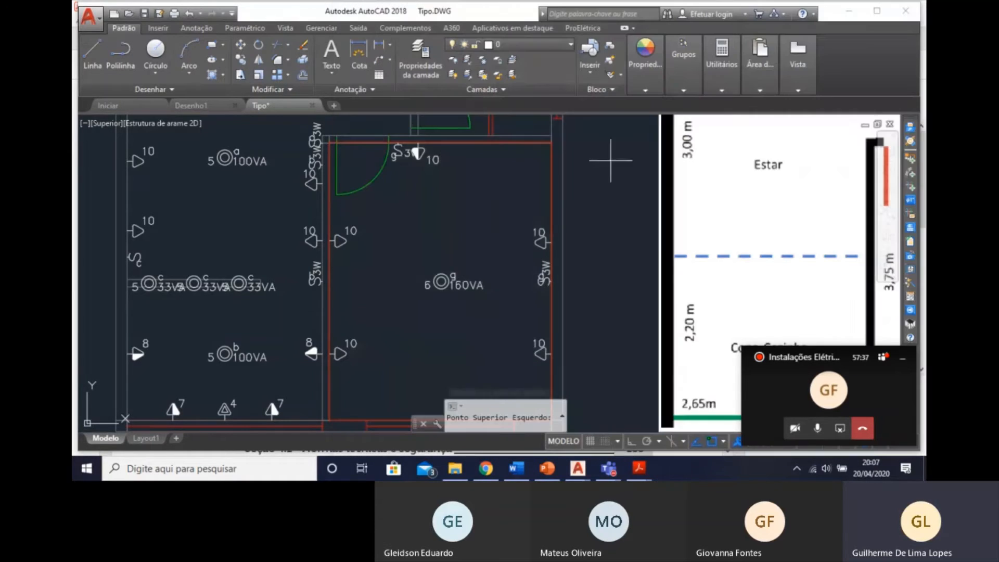
mouse_move(475, 313)
middle_mouse_down()
mouse_move(475, 282)
mouse_move(486, 355)
middle_mouse_up()
key("Escape")
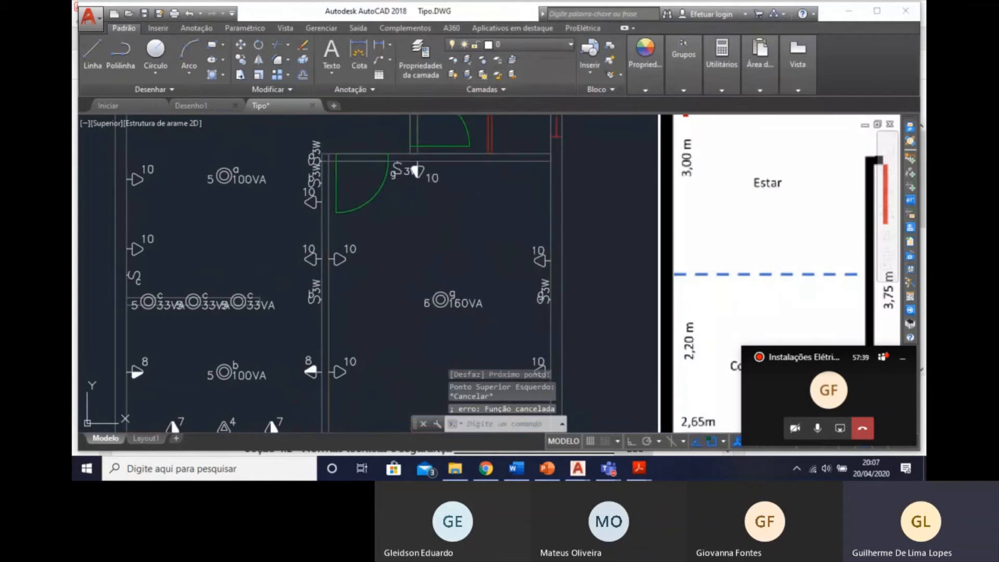
Insert a Tomada para Ar Condicionado Split 9000 Btu's Bifásica near the middle of the Dormitório window wall, pointing into the room.
left_click(910, 159)
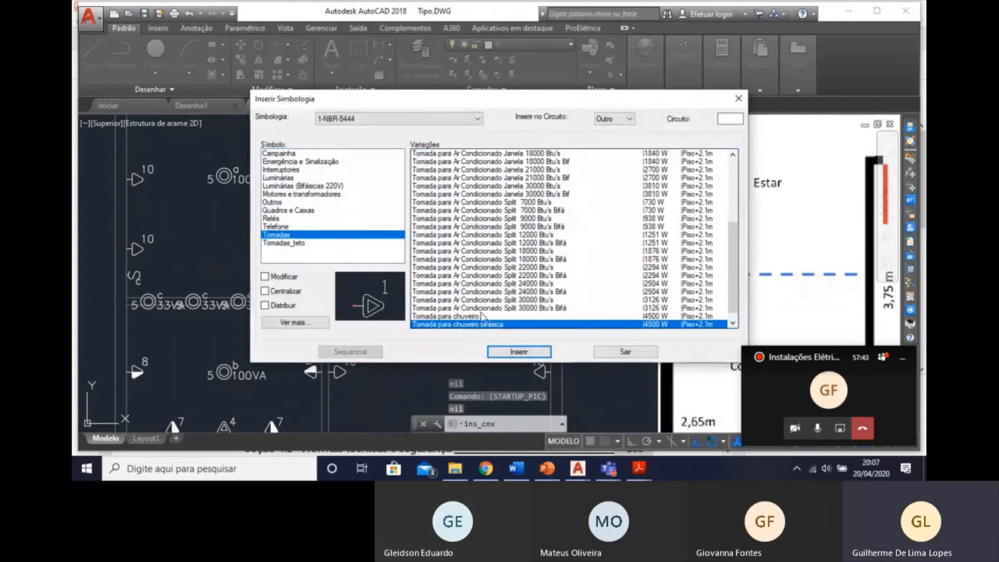
scroll(484, 310, "down", 1)
left_click(570, 218)
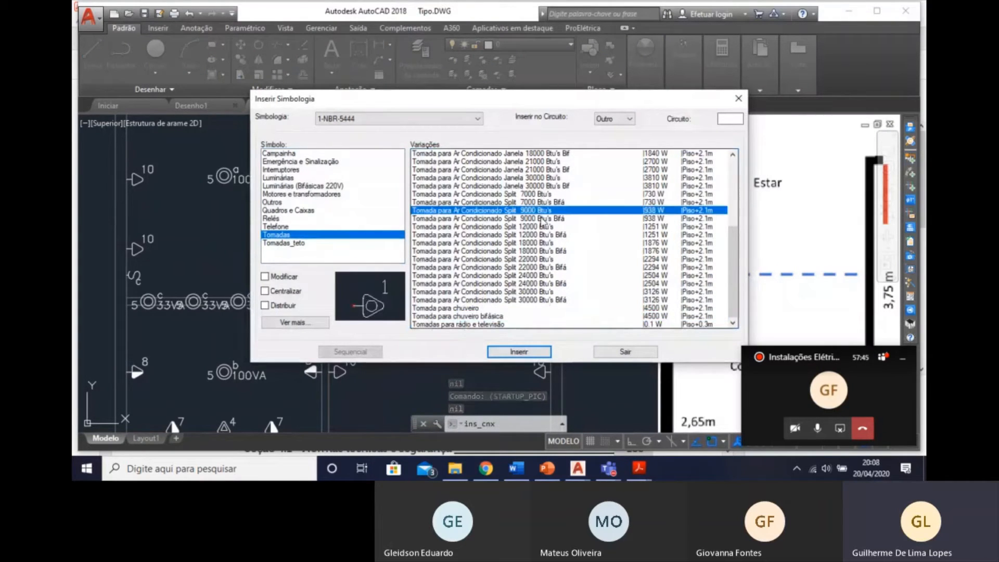
left_click(519, 352)
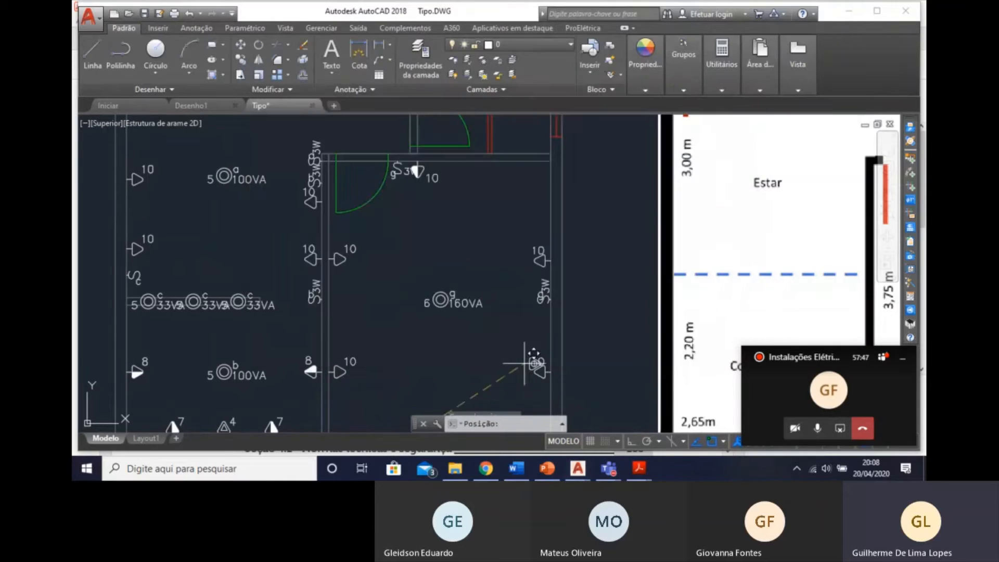
middle_click_drag(536, 357, 470, 262)
scroll(203, 313, "down", 2)
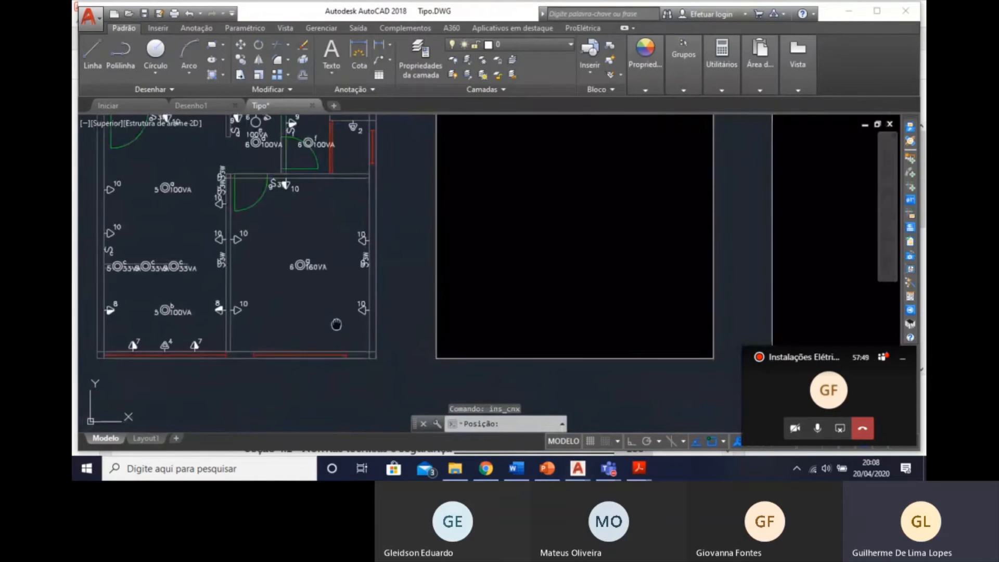
scroll(271, 324, "up", 4)
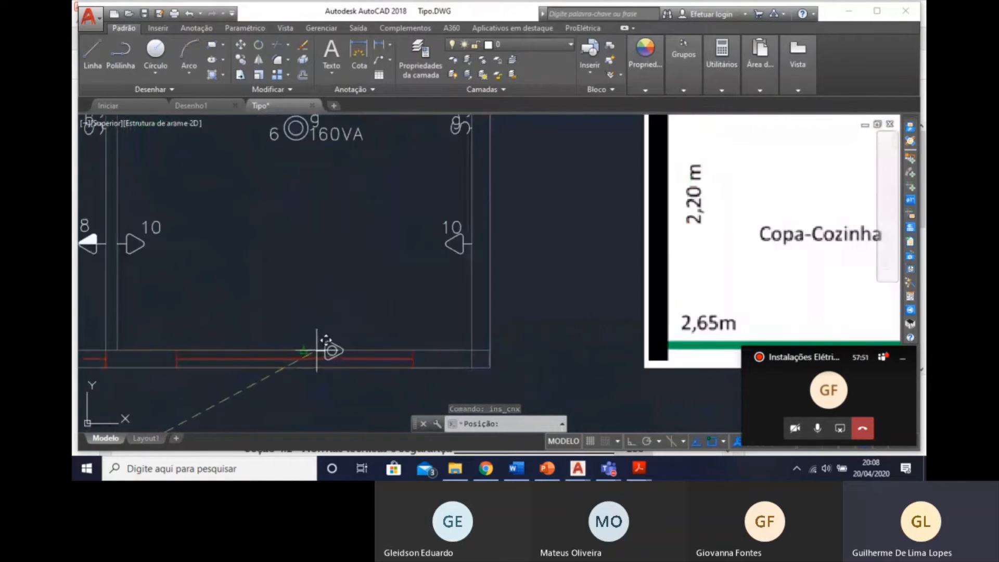
left_click(306, 349)
mouse_move(345, 308)
middle_mouse_down()
mouse_move(457, 239)
mouse_move(467, 251)
mouse_move(433, 288)
middle_mouse_up()
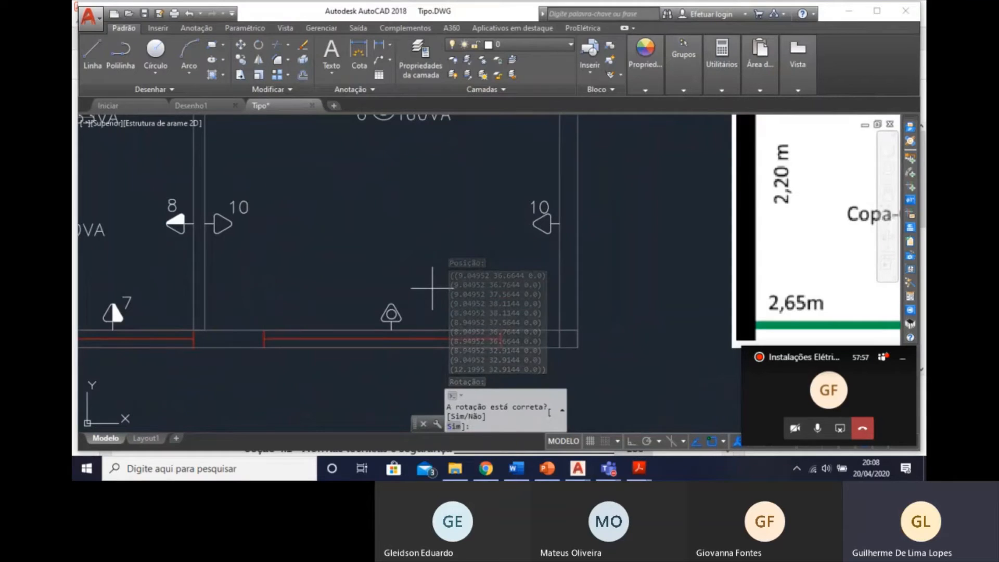
type("s")
key("Return")
scroll(364, 291, "down", 4)
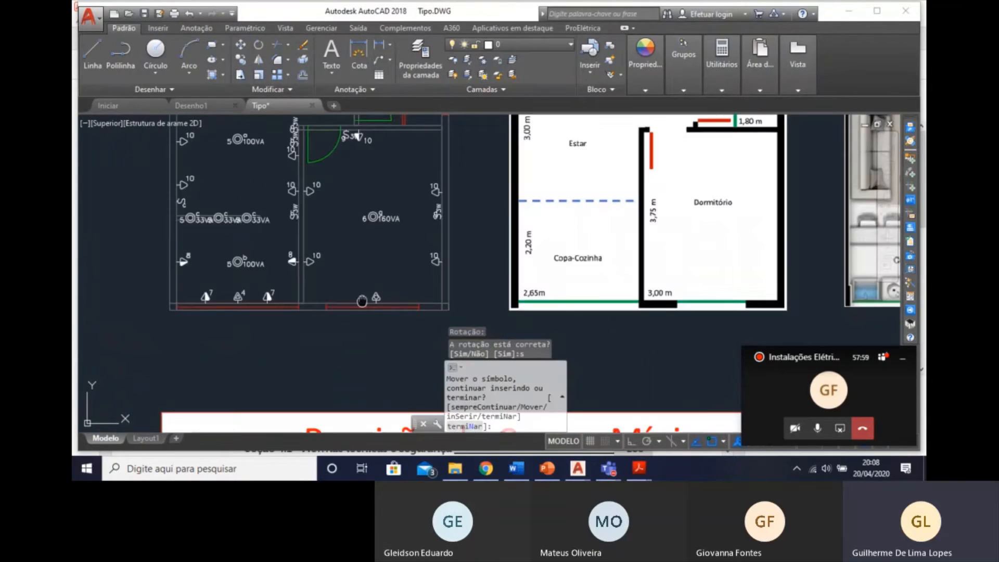
middle_click_drag(362, 300, 354, 324)
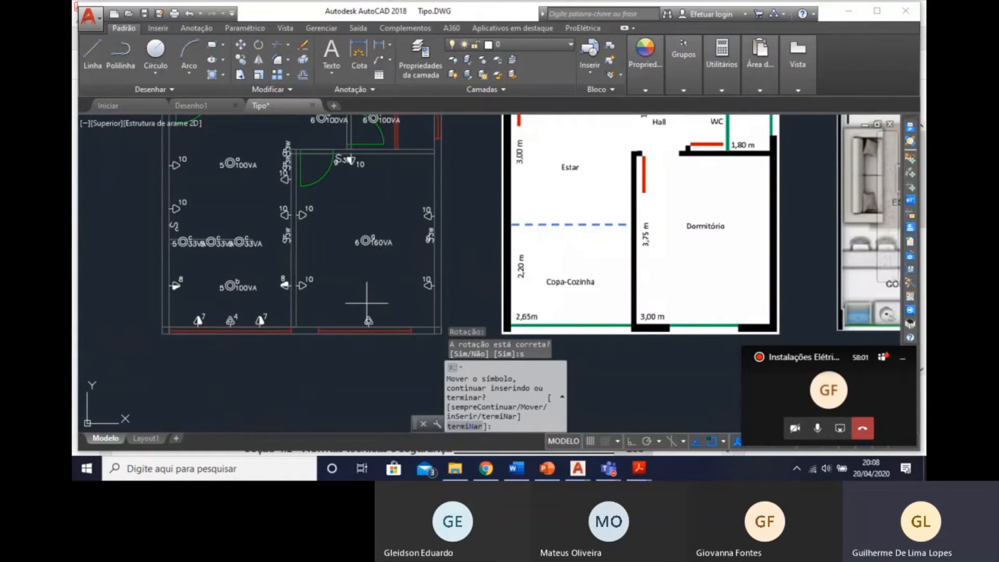
scroll(367, 303, "up", 4)
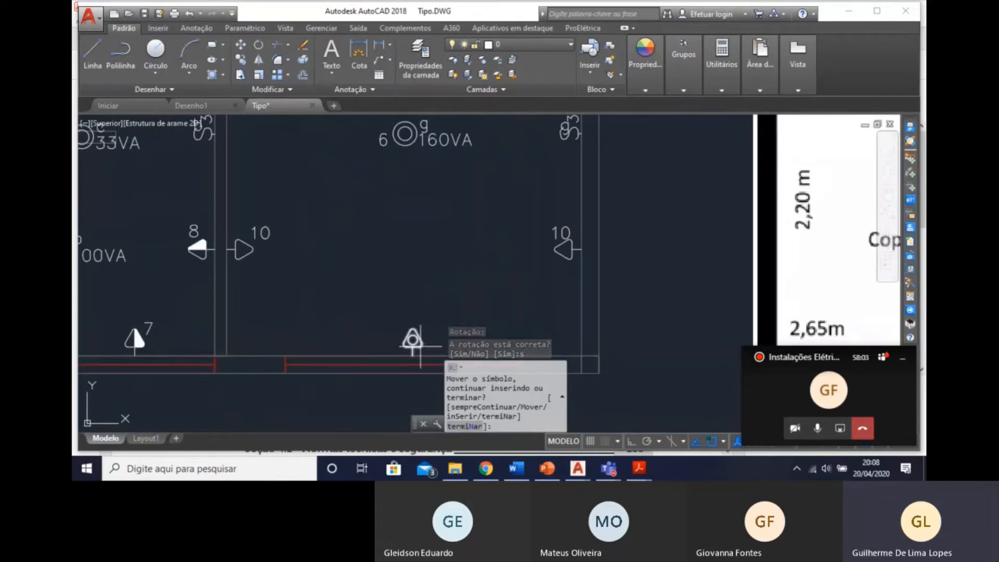
key("Escape")
Assign the new Dormitório air-conditioner socket to circuit 1 and keep its power at 938 W.
left_click(421, 344)
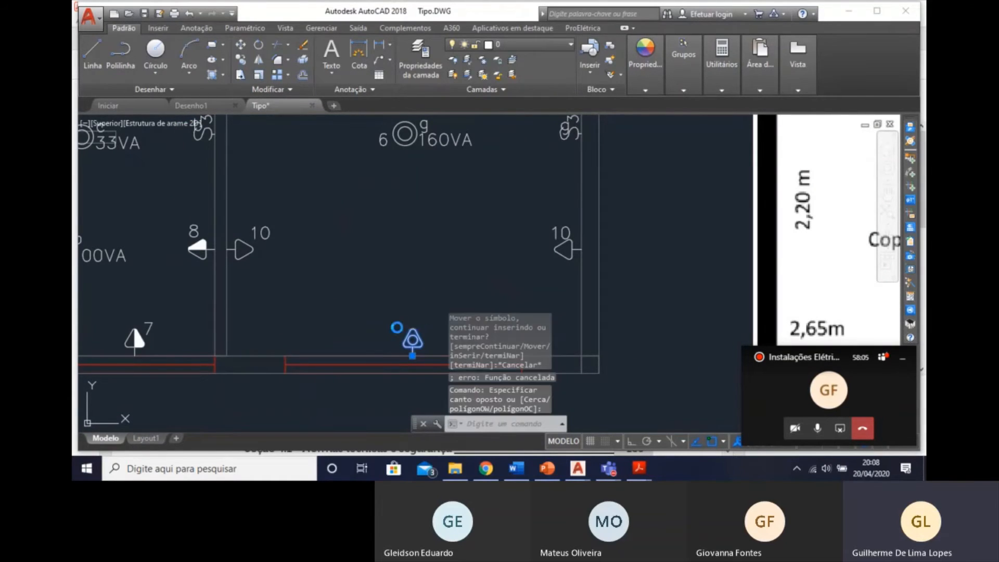
double_click(412, 339)
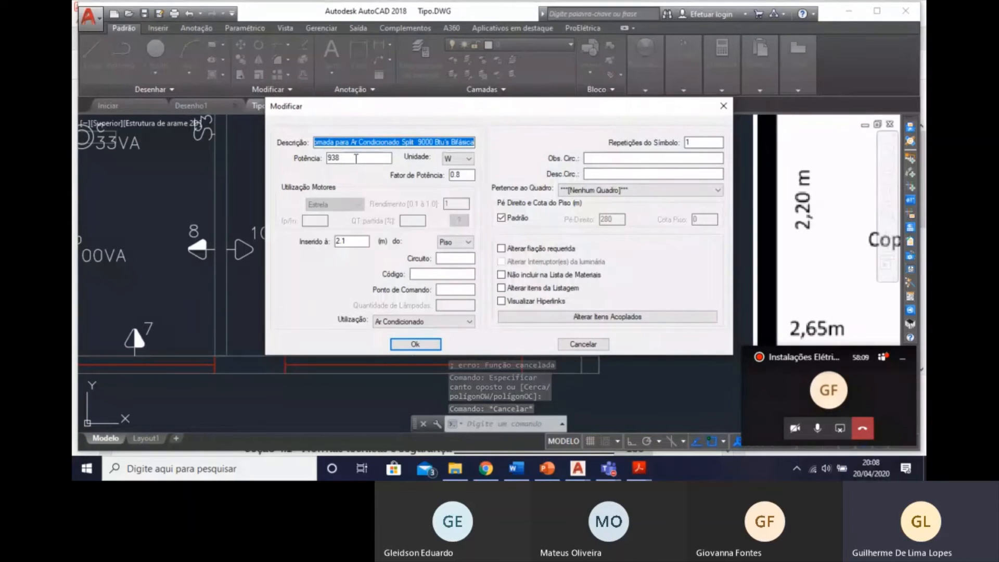
left_click(354, 158)
double_click(354, 158)
type("1000")
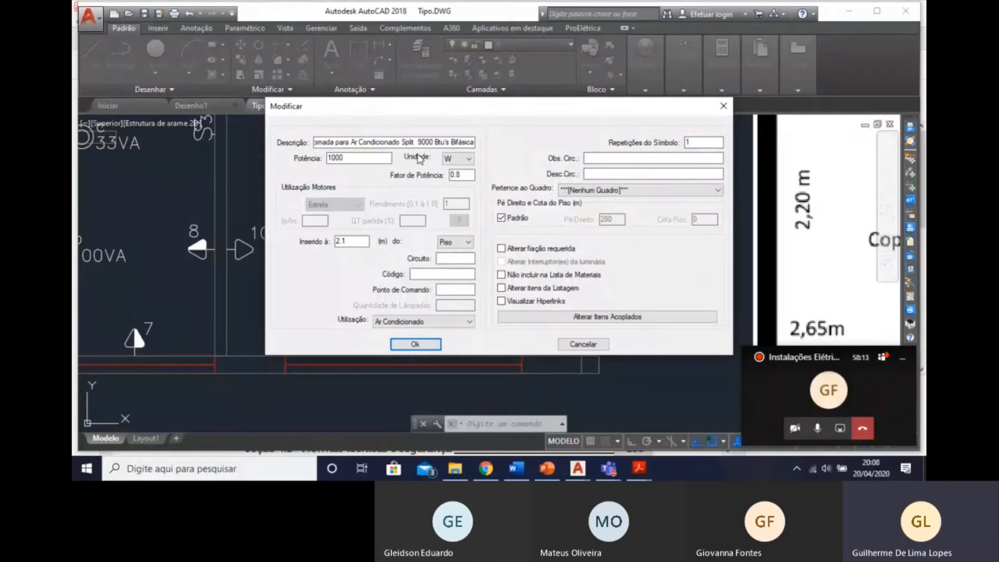
left_click(454, 258)
left_click_drag(373, 160, 300, 160)
type("938")
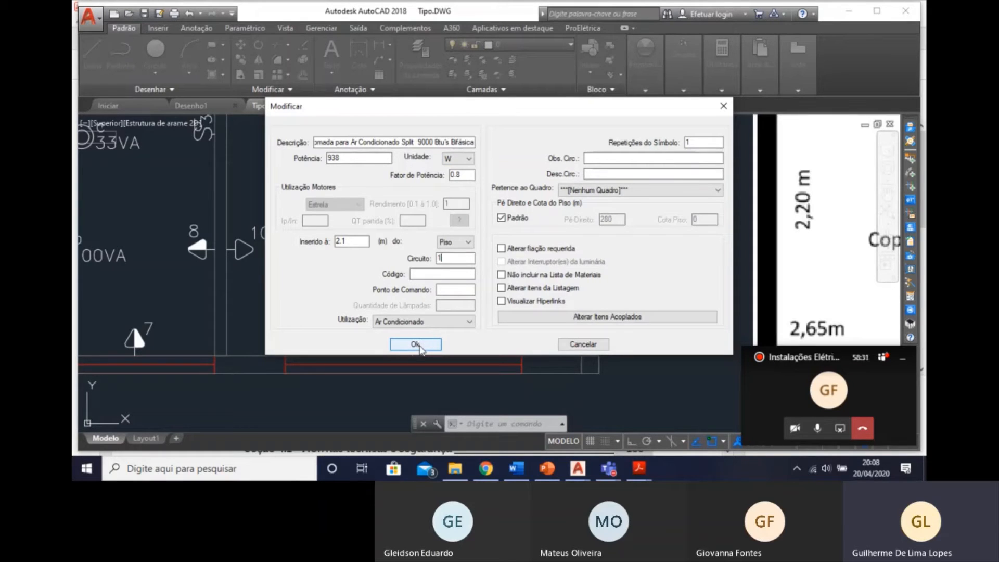
left_click(415, 345)
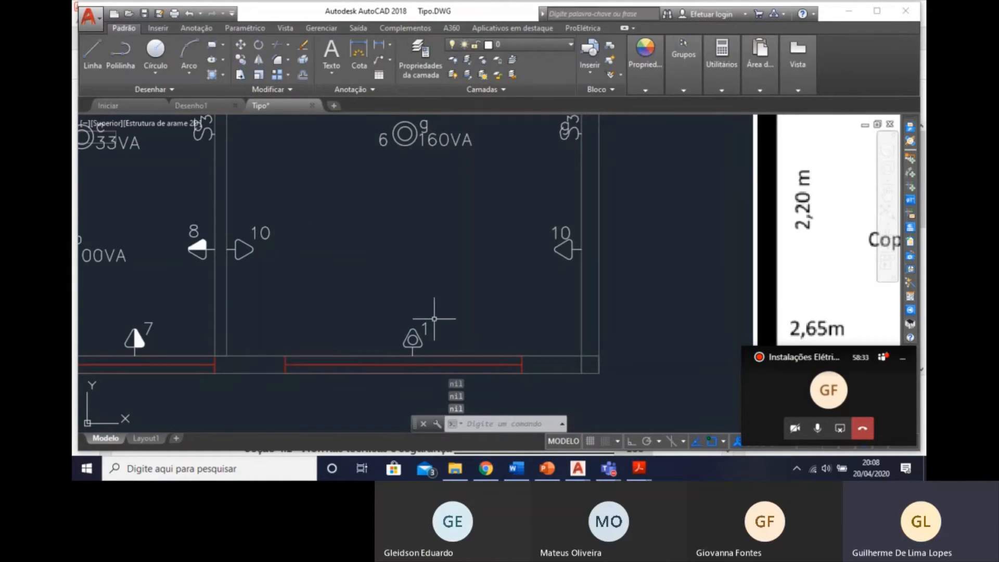
scroll(467, 359, "down", 3)
scroll(467, 360, "up", 5)
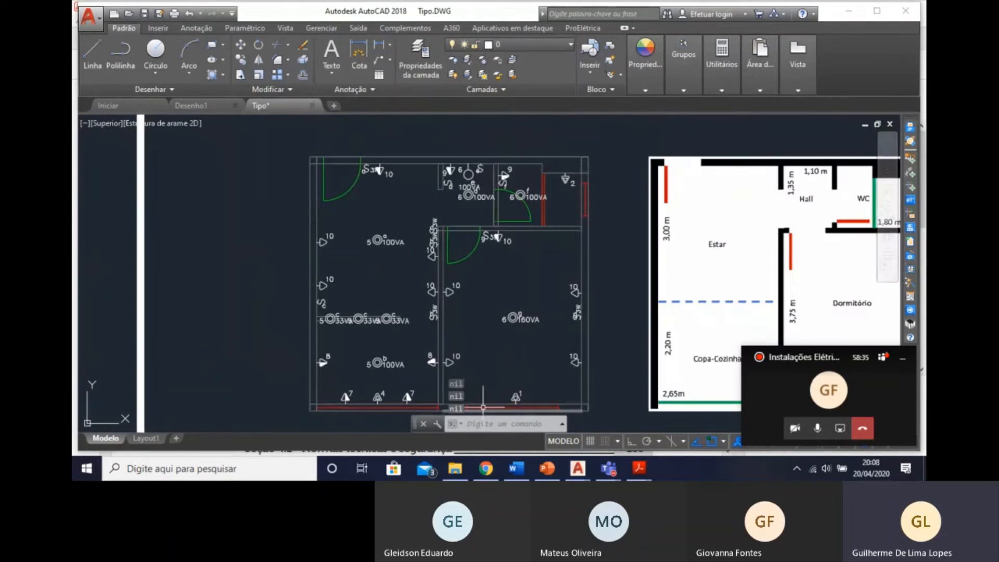
Start the Carga de Ar Condicionado calculation for the Estar and reject the automatically detected area.
middle_click_drag(440, 303, 465, 337)
middle_click_drag(349, 229, 393, 243)
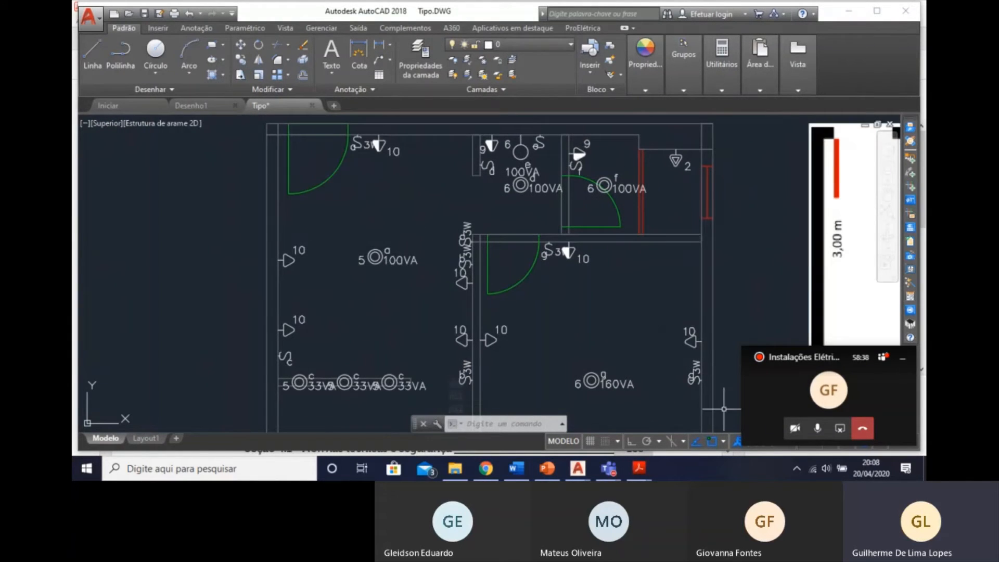
left_click(911, 298)
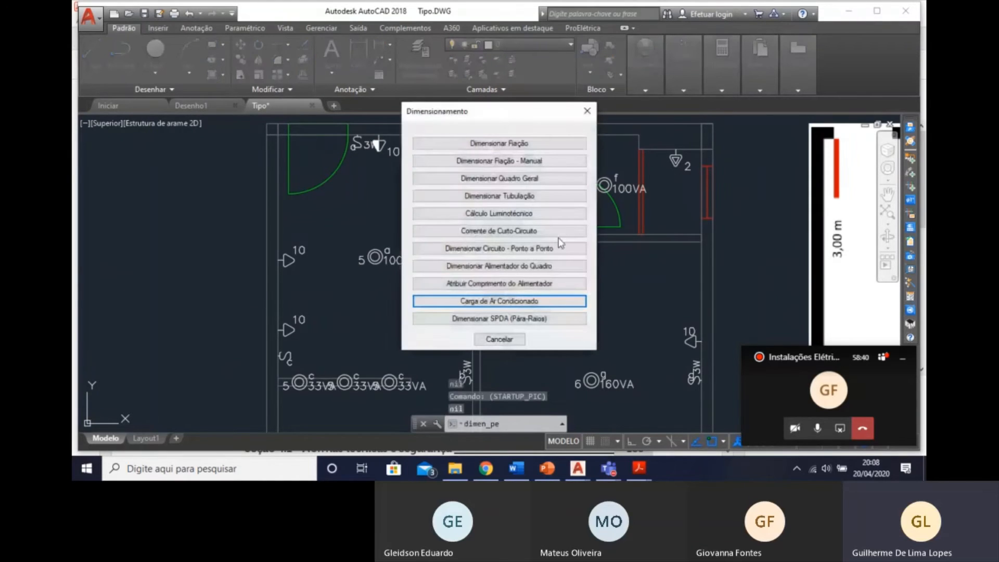
left_click(559, 301)
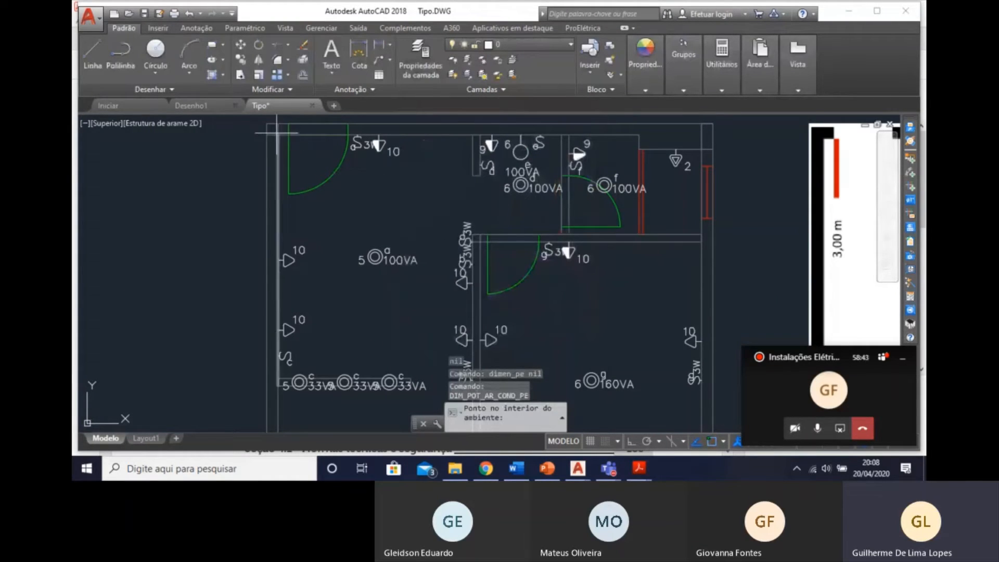
left_click(280, 144)
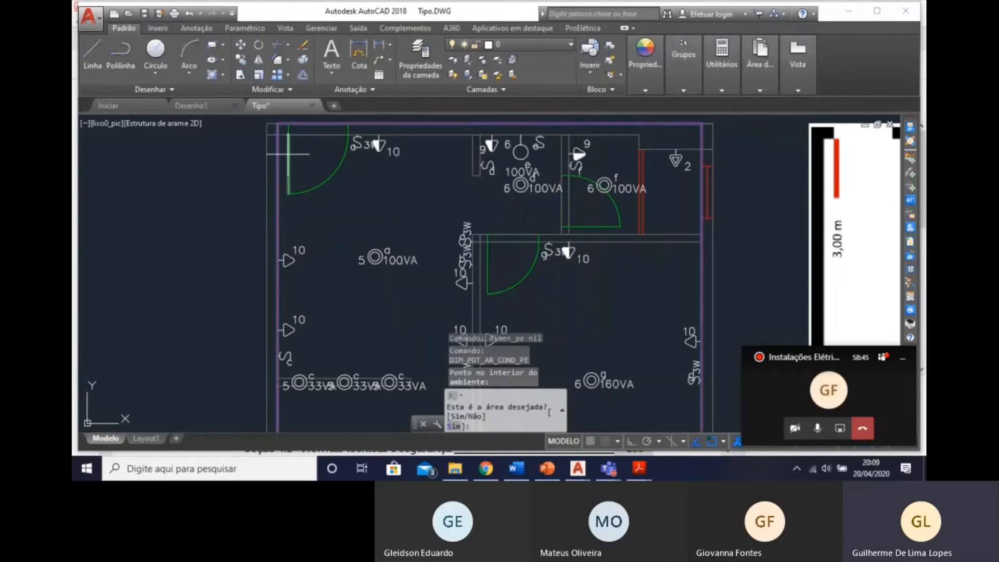
type("n")
key("Return")
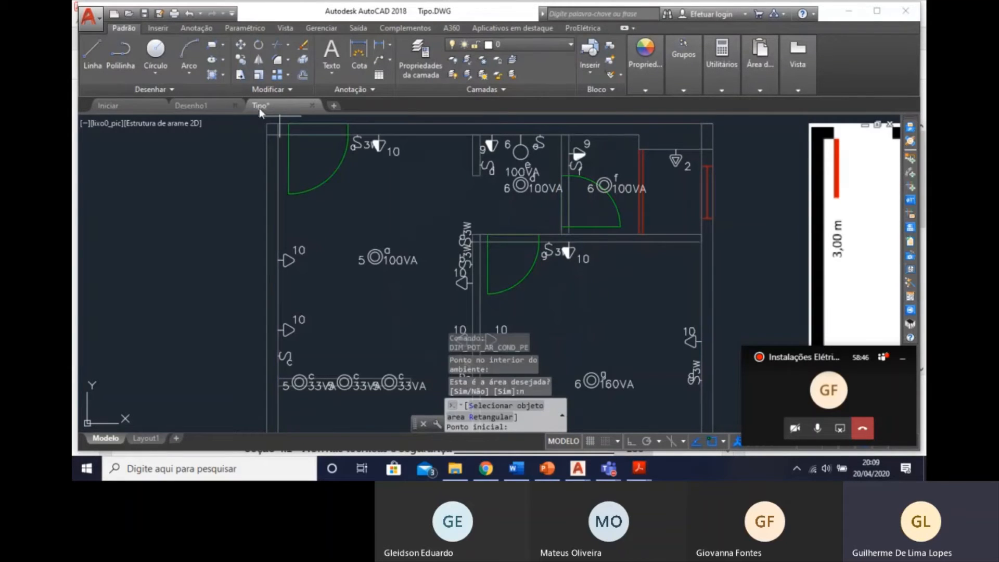
Outline the Estar area through its wall corners down to the line of c luminaires and close the outline at the starting corner.
left_click(278, 134)
left_click(474, 136)
middle_click_drag(462, 309, 447, 216)
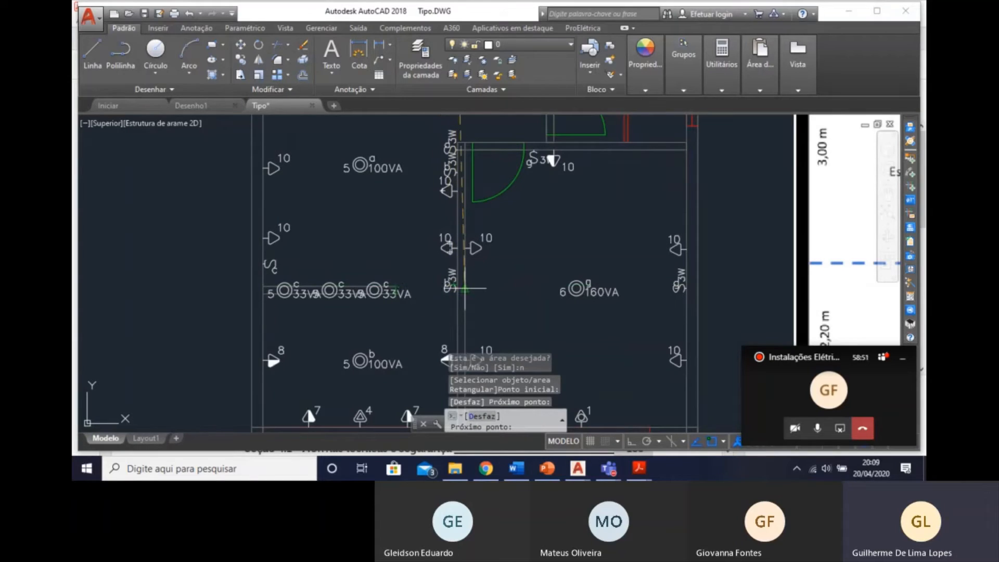
left_click(458, 287)
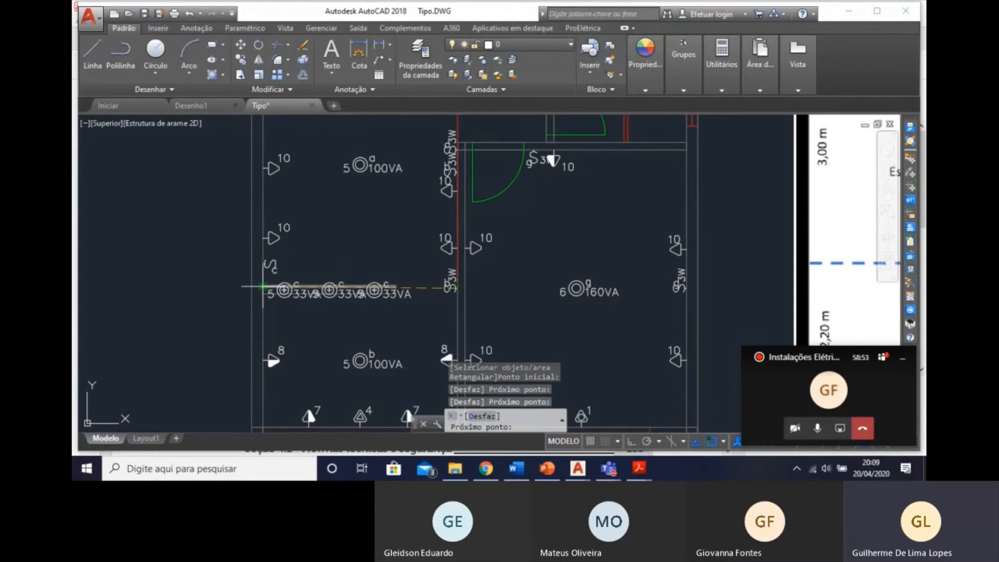
left_click(263, 287)
middle_click_drag(263, 287, 294, 440)
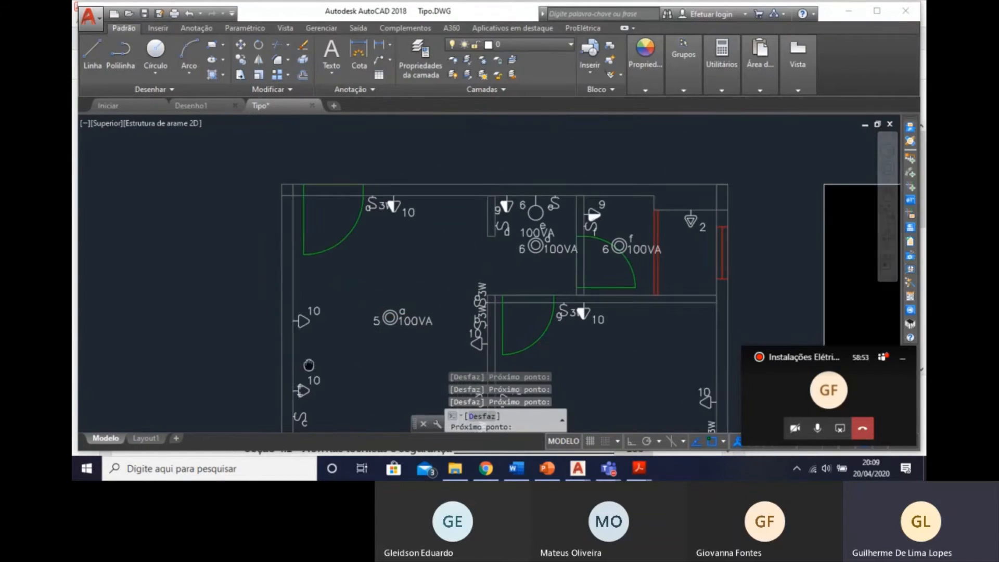
left_click(293, 195)
key("Return")
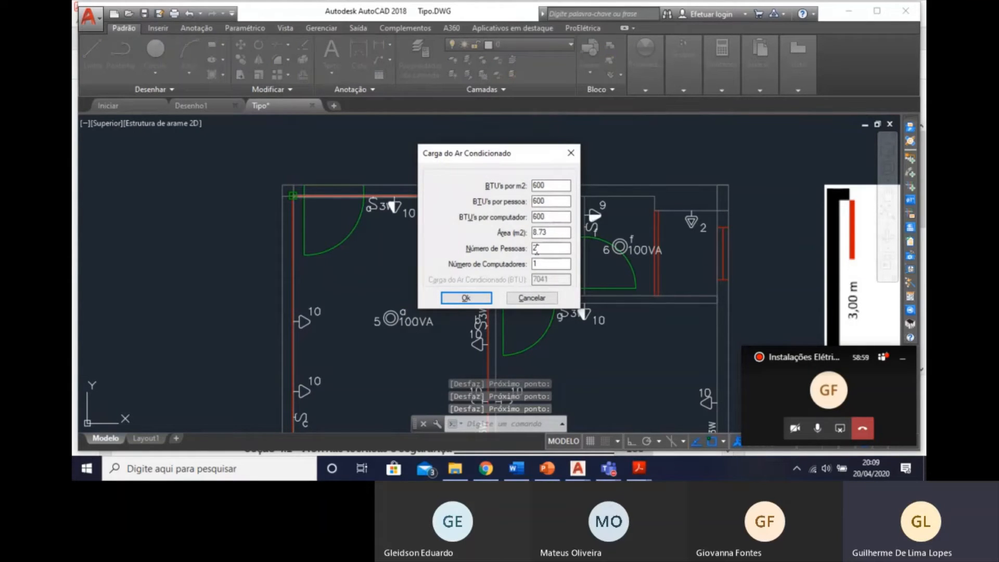
Set the Estar air-conditioning load calculation to 4 people and 4 computers.
left_click_drag(537, 249, 484, 254)
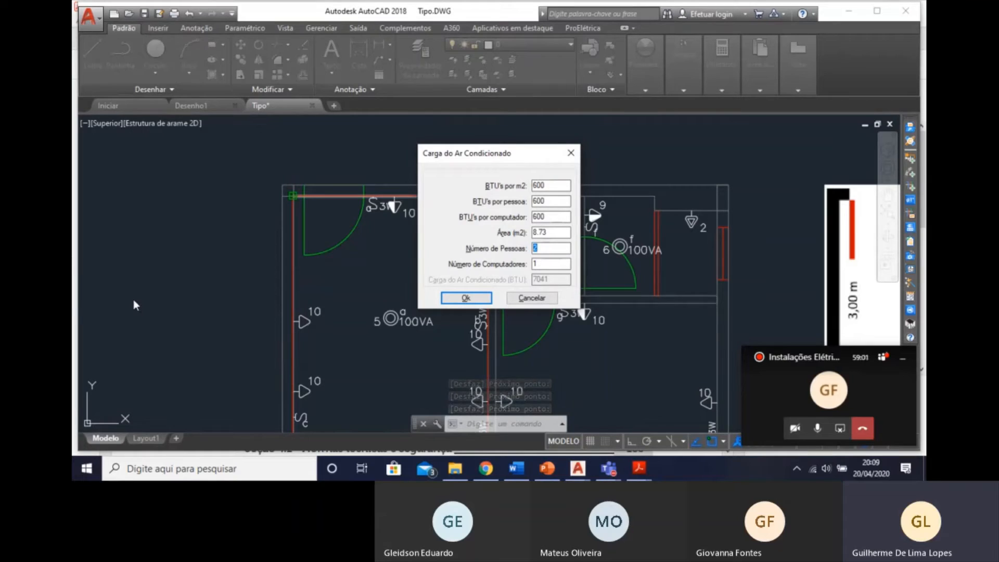
type("5")
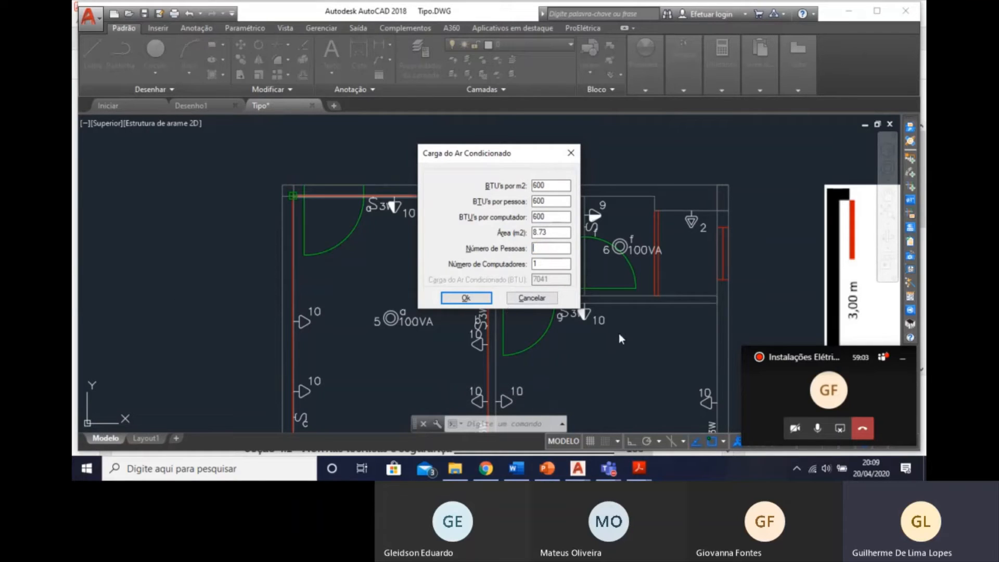
left_click_drag(552, 248, 426, 268)
left_click(552, 251)
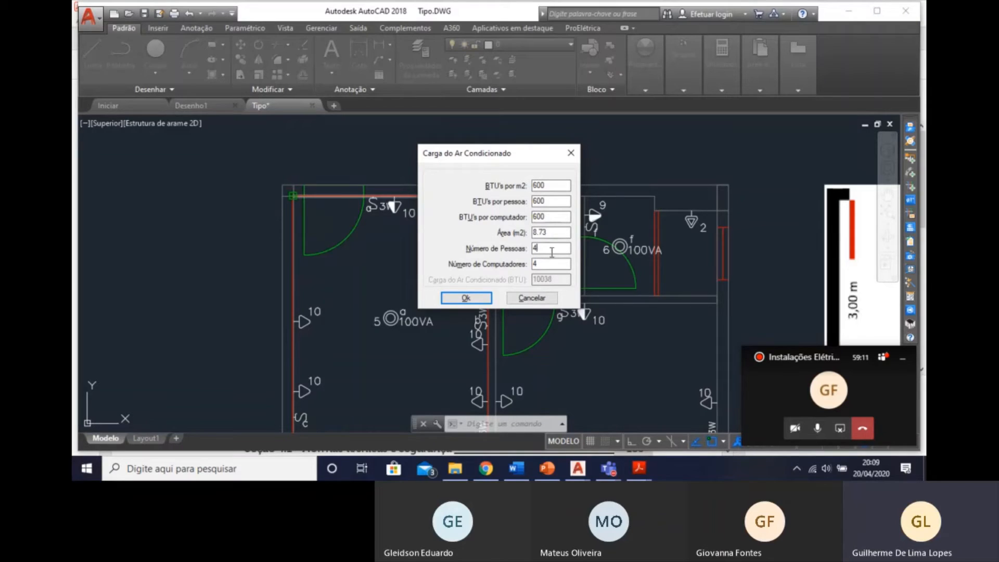
left_click(467, 298)
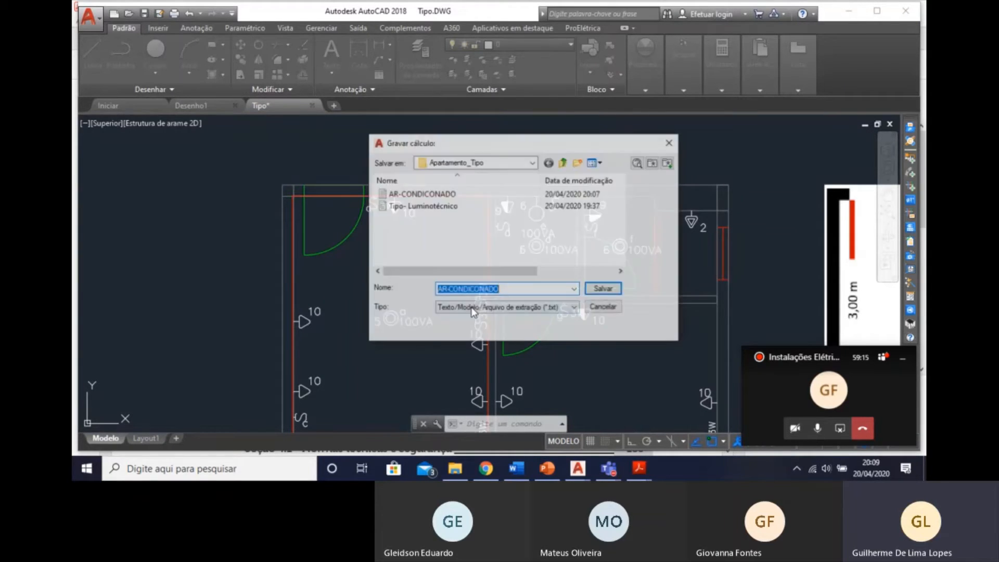
Save the Estar load calculation as the text file AR-CONDICONADO-Estar and close its report.
left_click(515, 290)
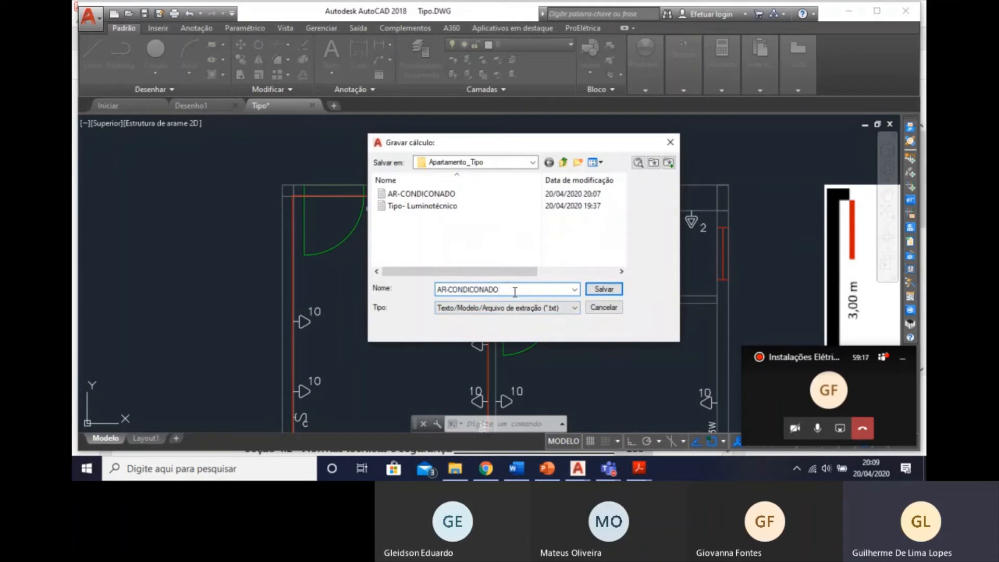
key("Return")
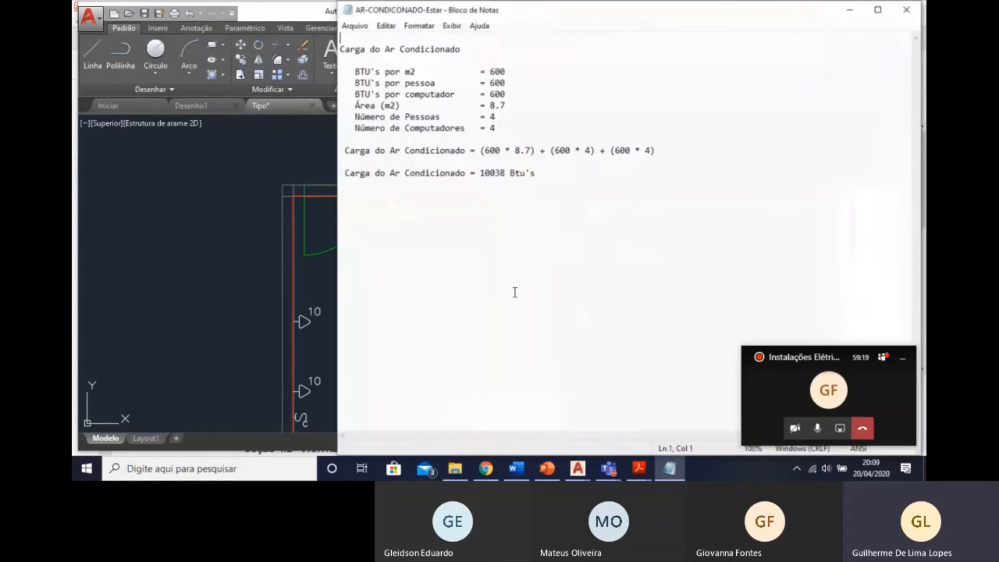
left_click(907, 10)
Examine the Divisão de Circuitos pelo Projetista table for the Estar's dedicated circuit and skip placing the load calculation in the drawing.
scroll(327, 144, "down", 3)
scroll(374, 309, "up", 2)
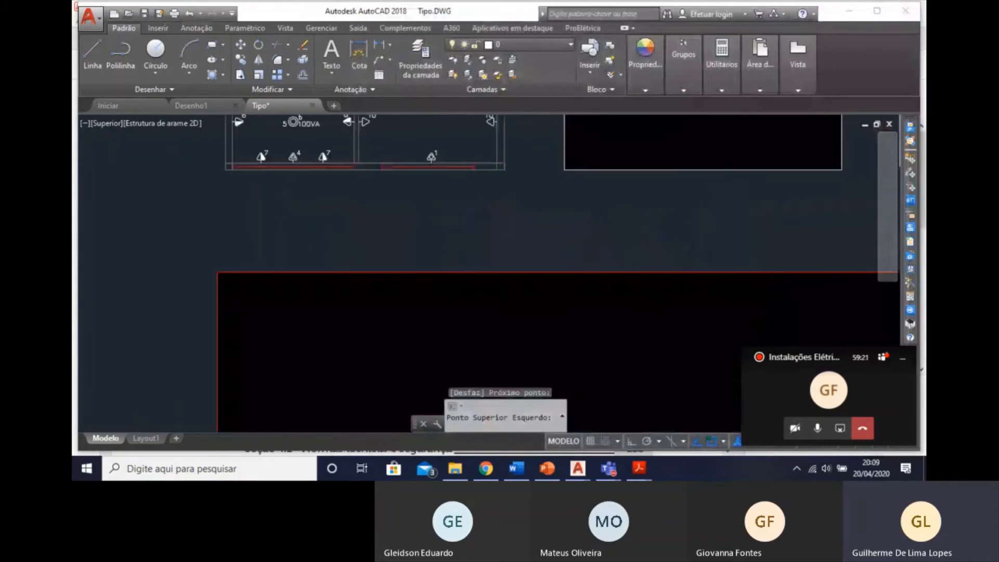
scroll(375, 308, "down", 2)
middle_click_drag(312, 390, 300, 159)
middle_click_drag(309, 358, 332, 168)
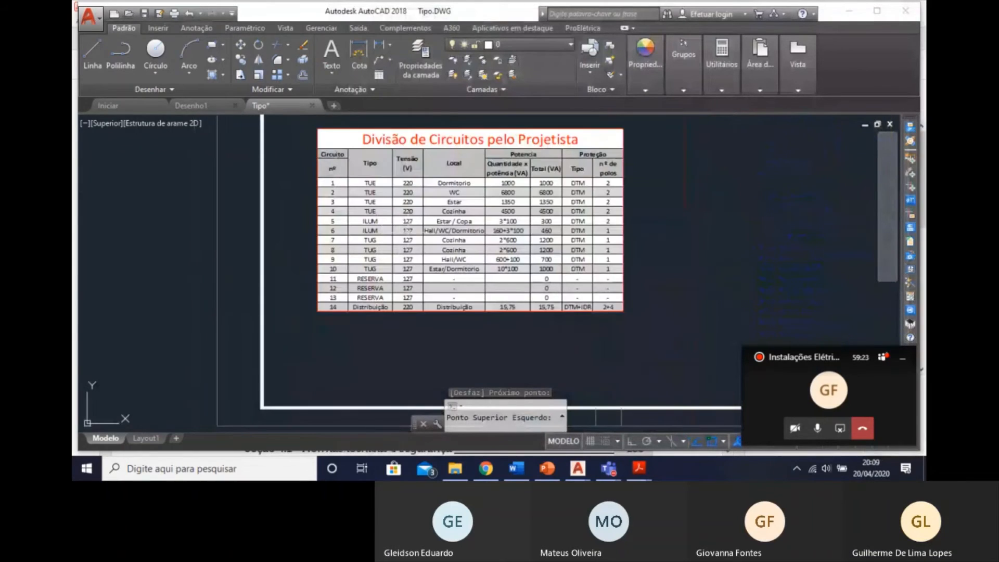
mouse_move(552, 158)
middle_mouse_down()
mouse_move(537, 187)
mouse_move(545, 196)
middle_mouse_up()
scroll(467, 223, "up", 2)
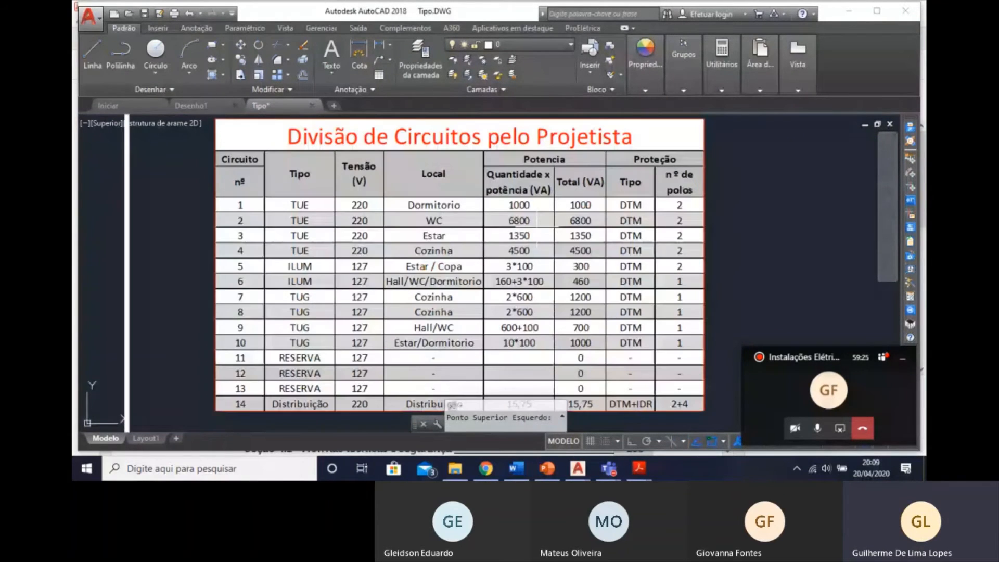
scroll(496, 245, "down", 3)
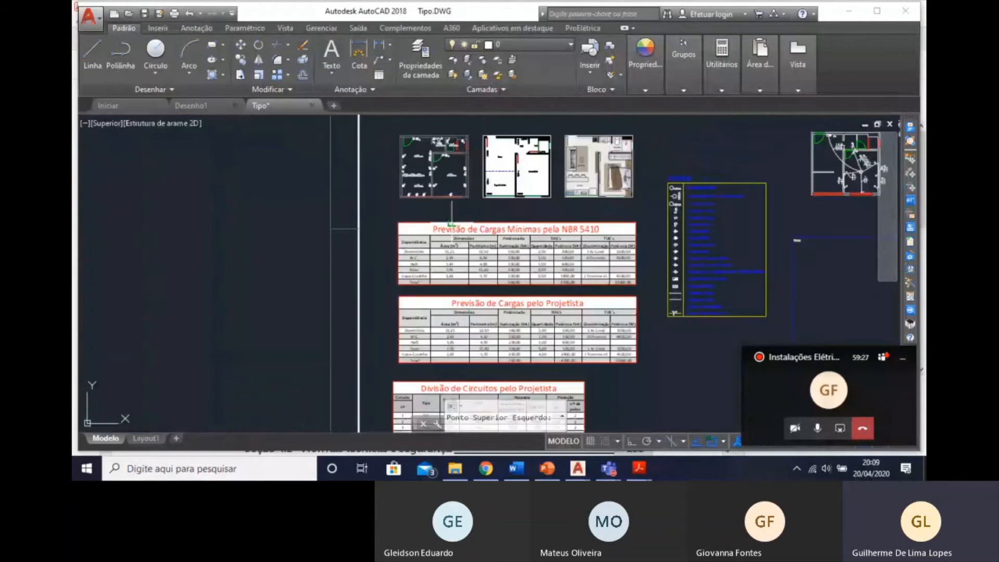
scroll(409, 331, "up", 4)
scroll(409, 332, "up", 4)
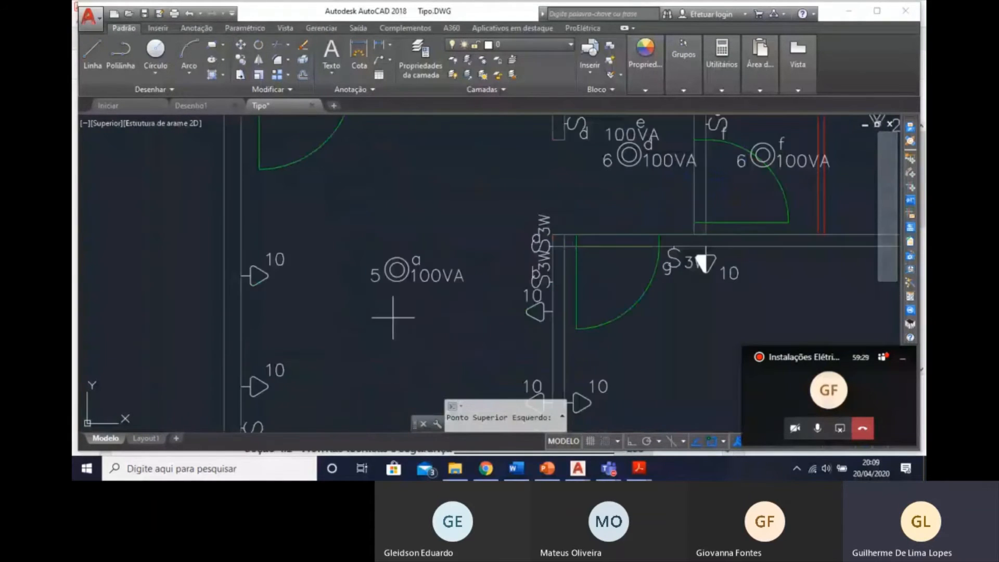
scroll(348, 297, "down", 2)
key("Escape")
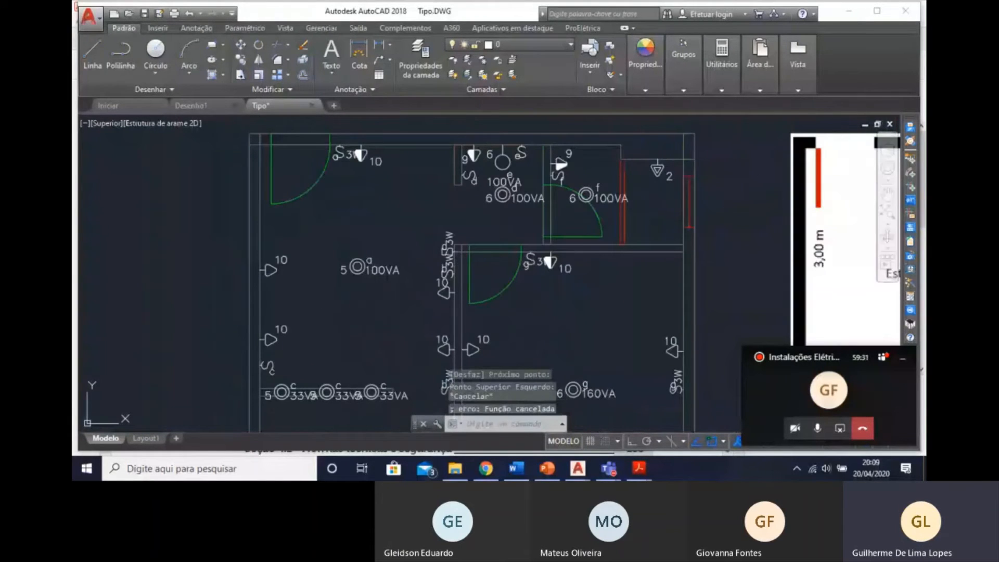
Try a Tomada para Ar Condicionado Split 12000 Btu's Bifásica between the two circuit 10 sockets on the Estar's outer wall, and erase it.
left_click(910, 159)
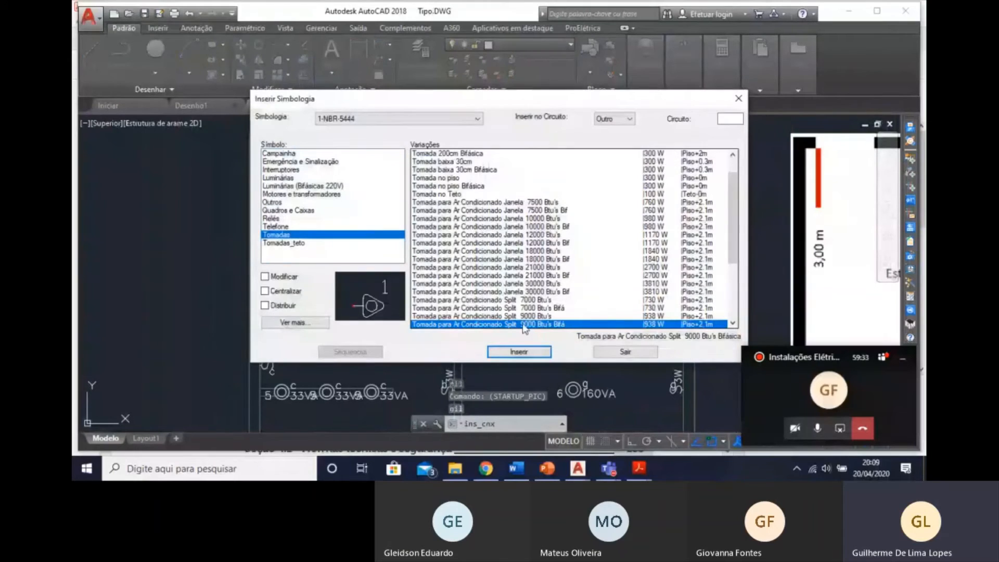
scroll(534, 325, "down", 1)
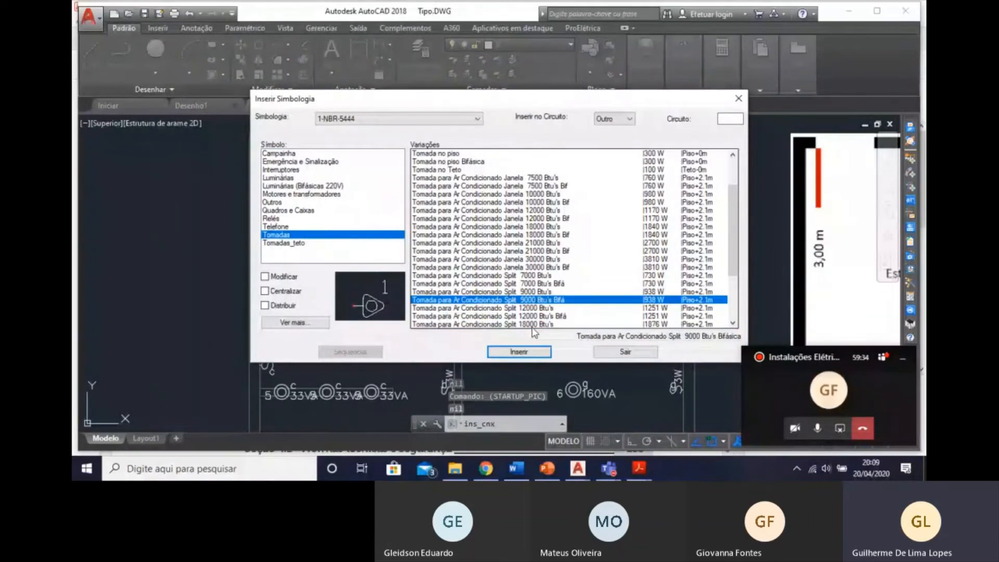
left_click(541, 317)
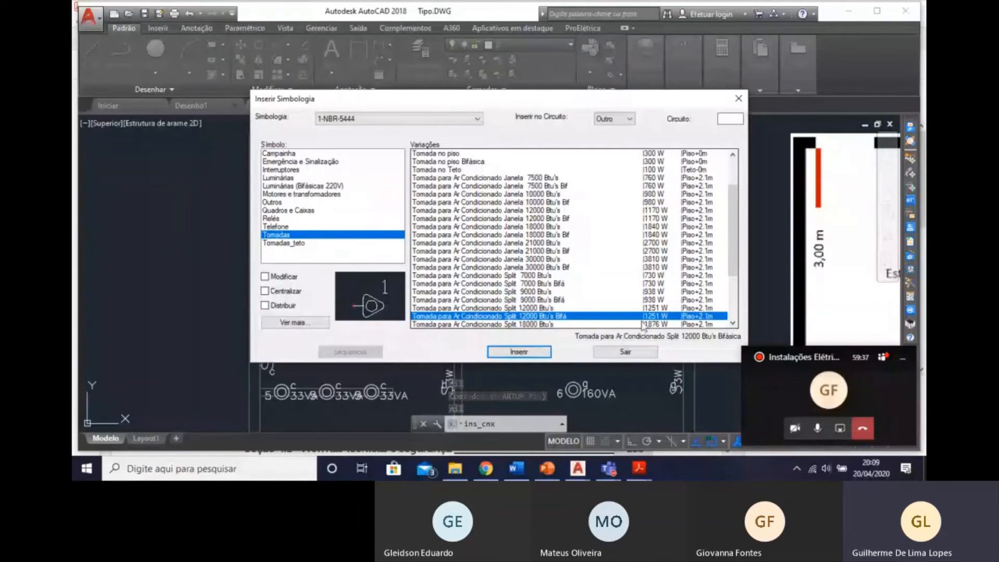
left_click(513, 353)
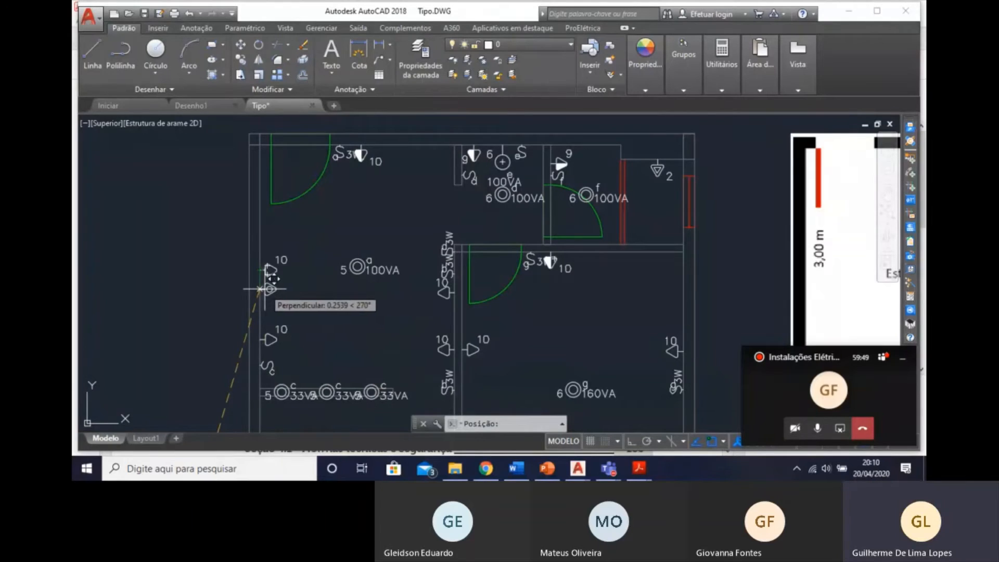
left_click(260, 289)
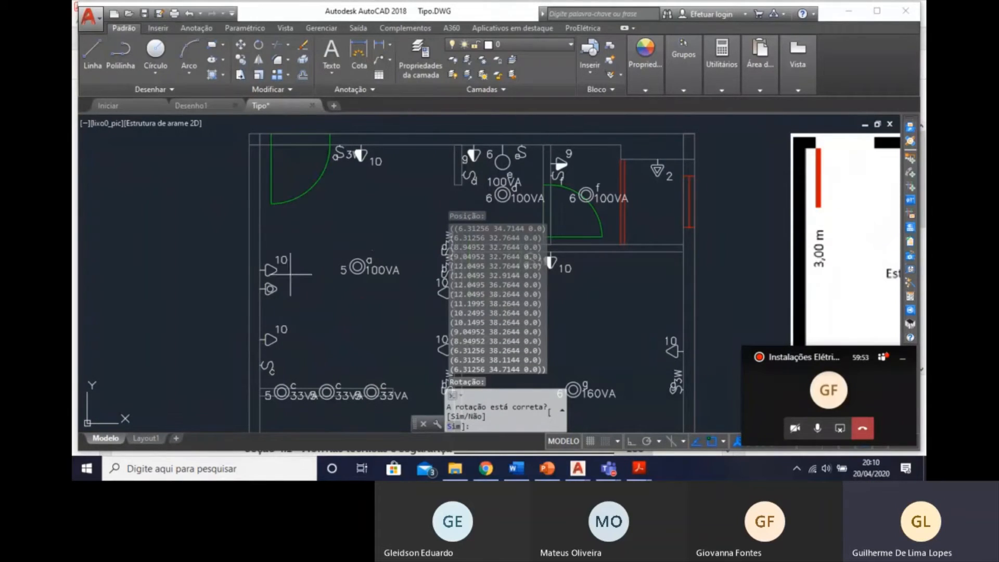
key("Escape")
left_click(268, 289)
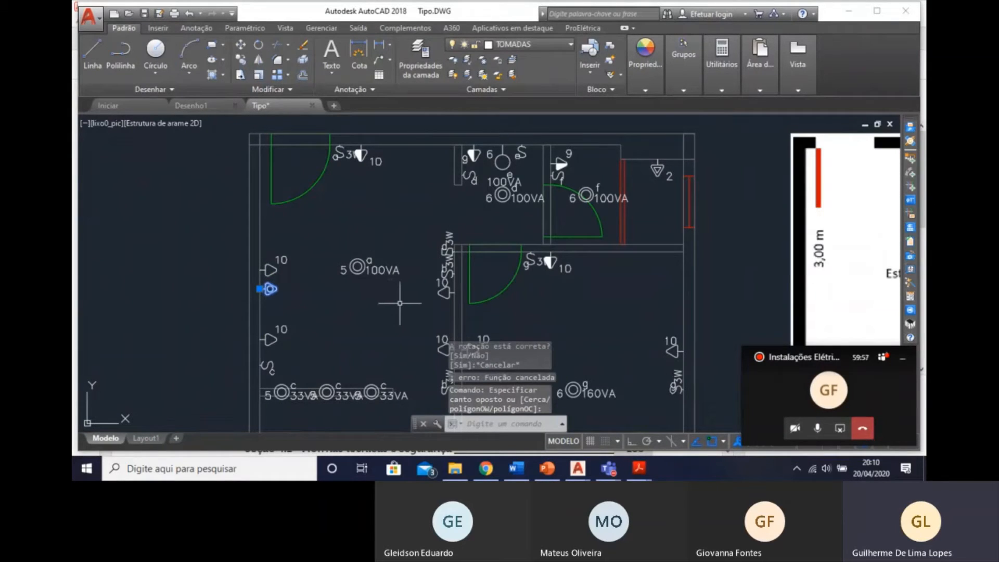
key("Delete")
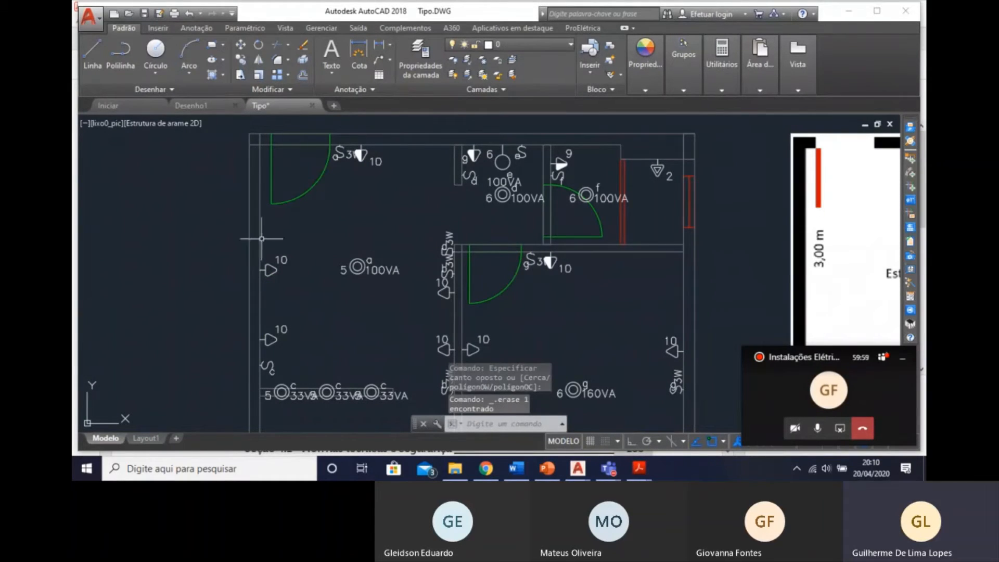
Insert a Tomada para Ar Condicionado Split 12000 Btu's Bifásica on the Estar's outer wall, just above the upper circuit 10 socket, pointing into the room.
left_click(912, 159)
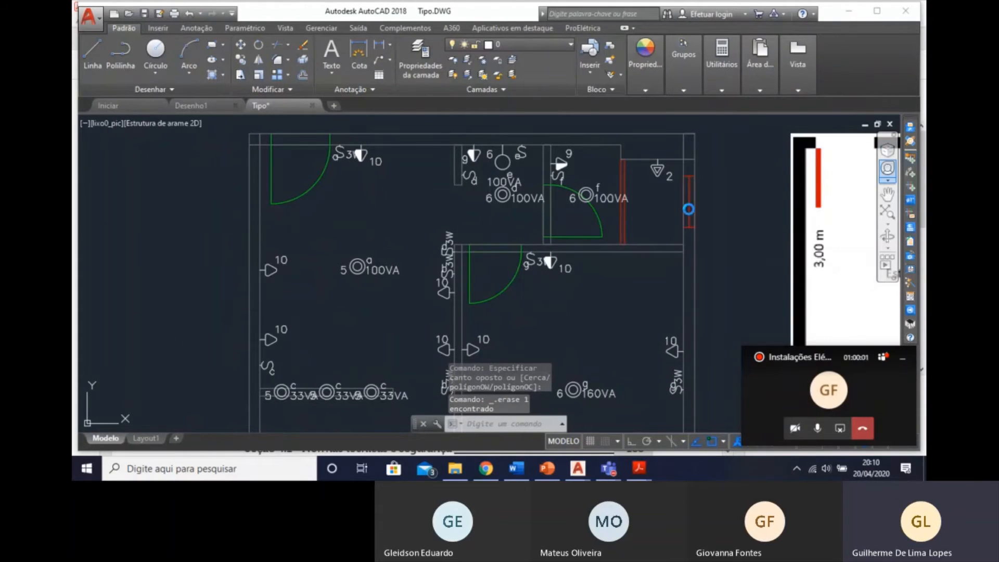
left_click(517, 350)
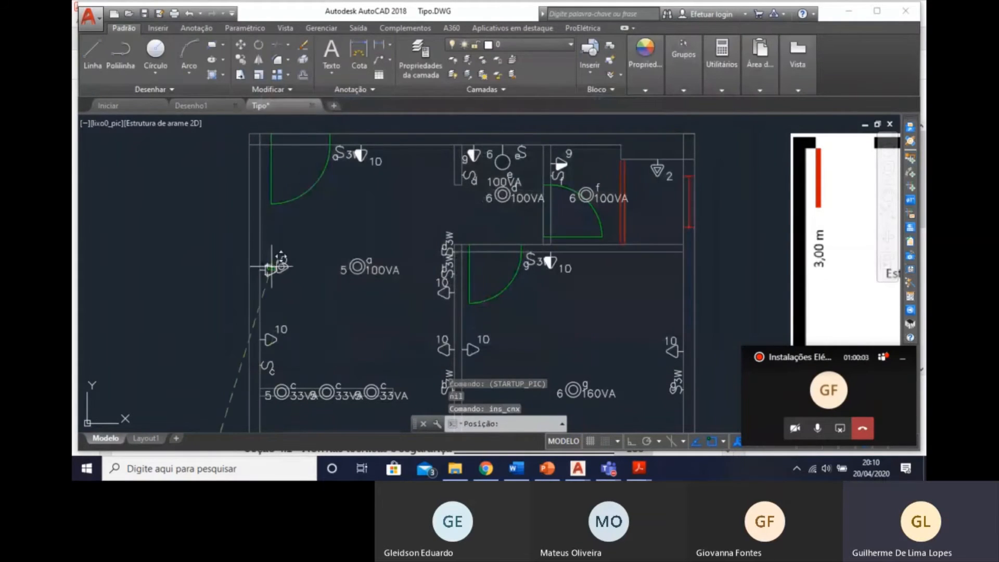
left_click(258, 242)
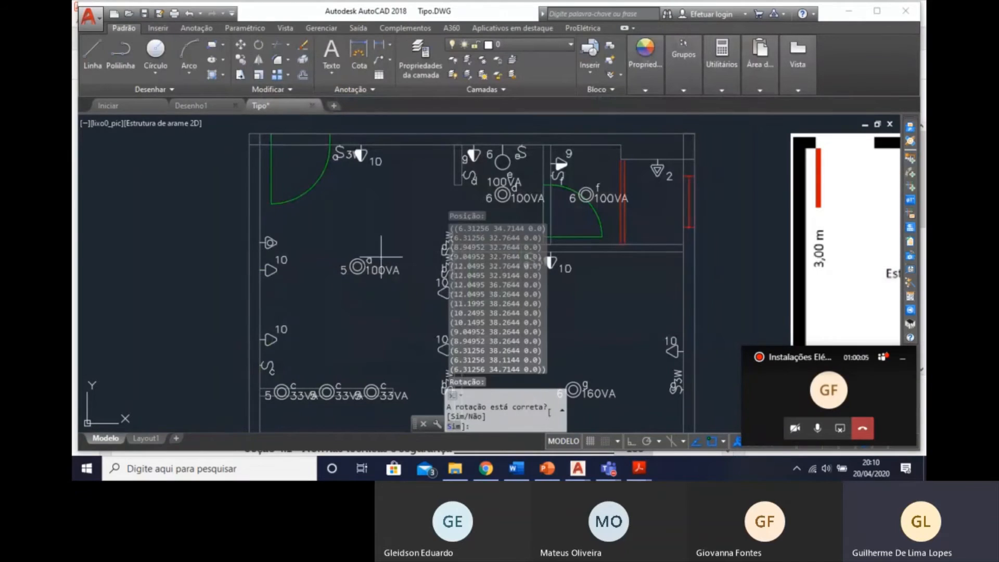
key("Return")
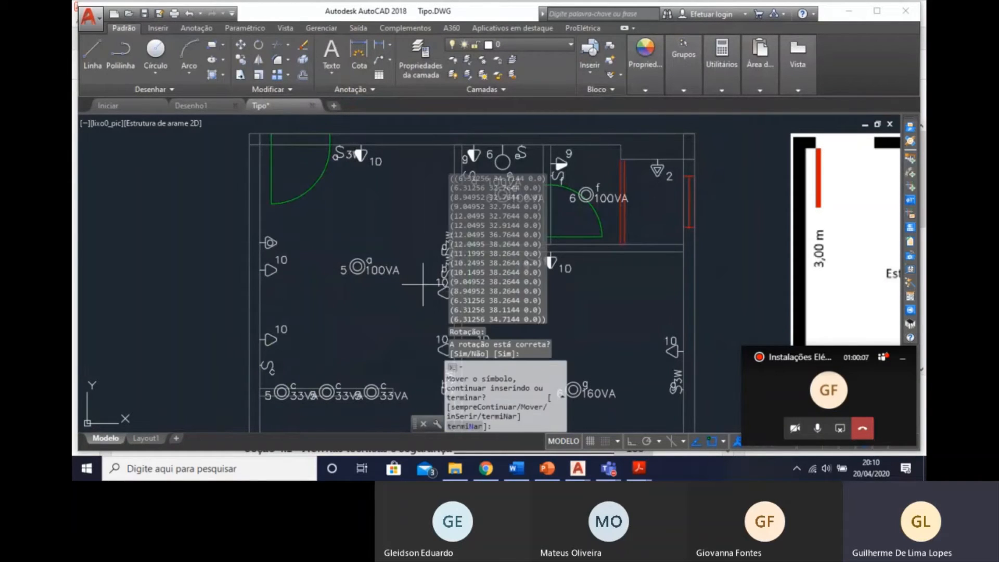
key("Escape")
Assign the new Estar air-conditioner socket to circuit 3 and keep its power at 1251 W.
double_click(270, 243)
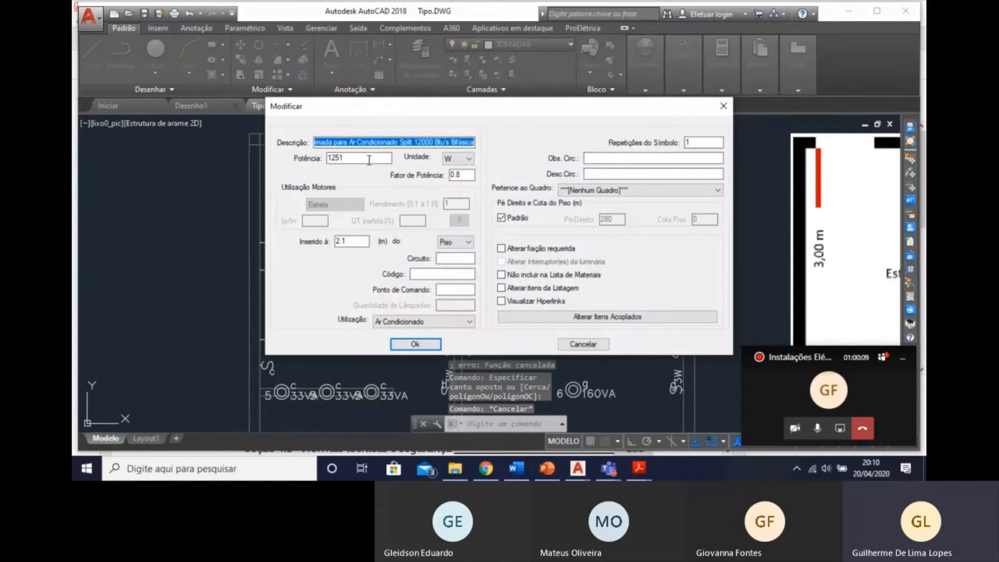
left_click(364, 159)
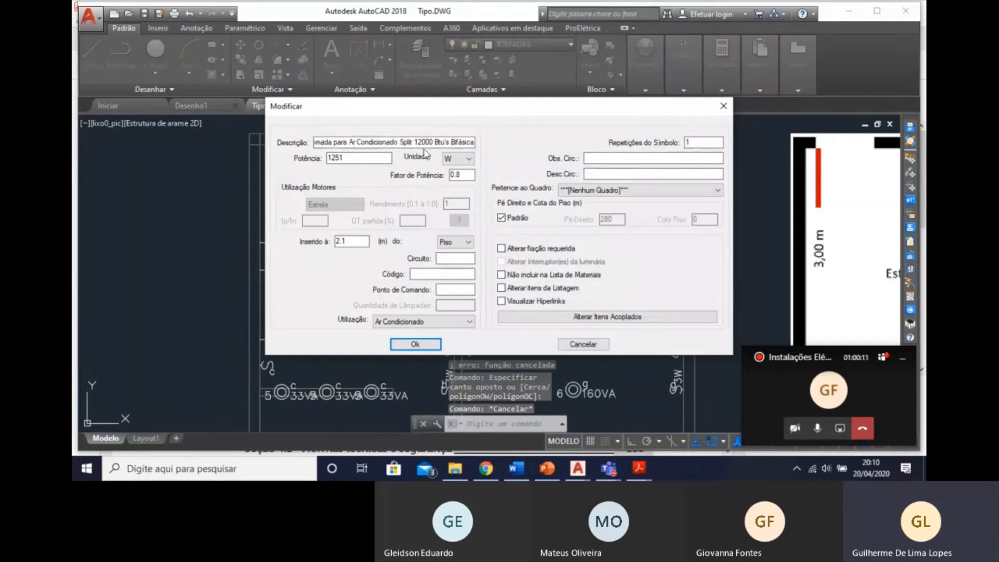
left_click(452, 259)
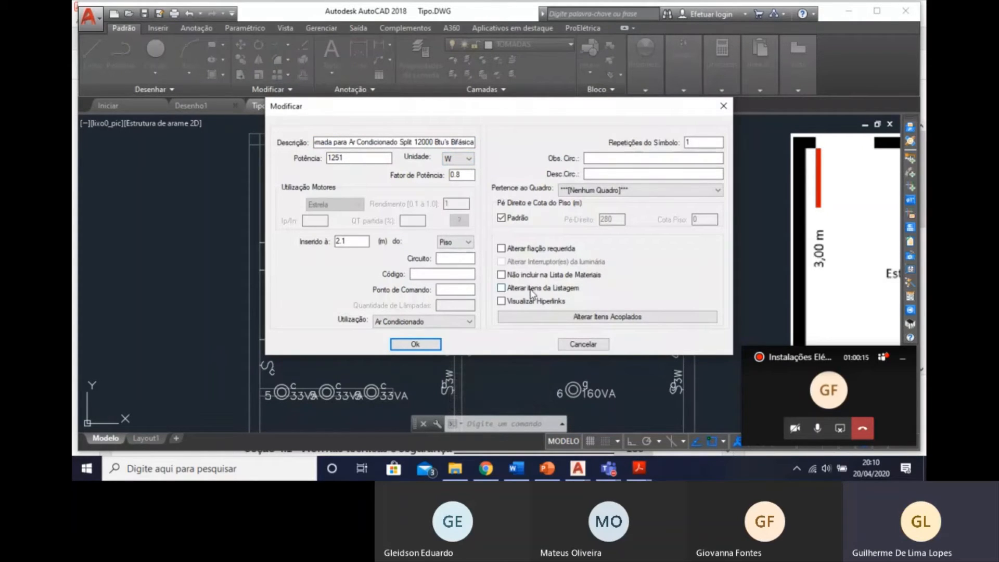
left_click(415, 344)
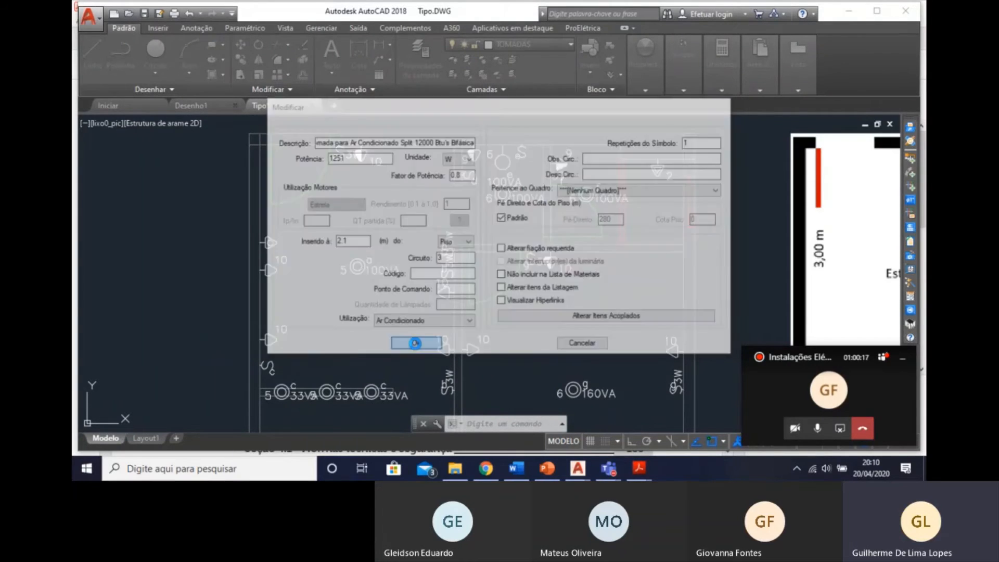
Begin inserting a Quadro Geral de luz e força from the 1-NBR-5444 Quadros e Caixas symbols.
mouse_move(456, 323)
middle_mouse_down()
mouse_move(401, 252)
mouse_move(407, 270)
middle_mouse_up()
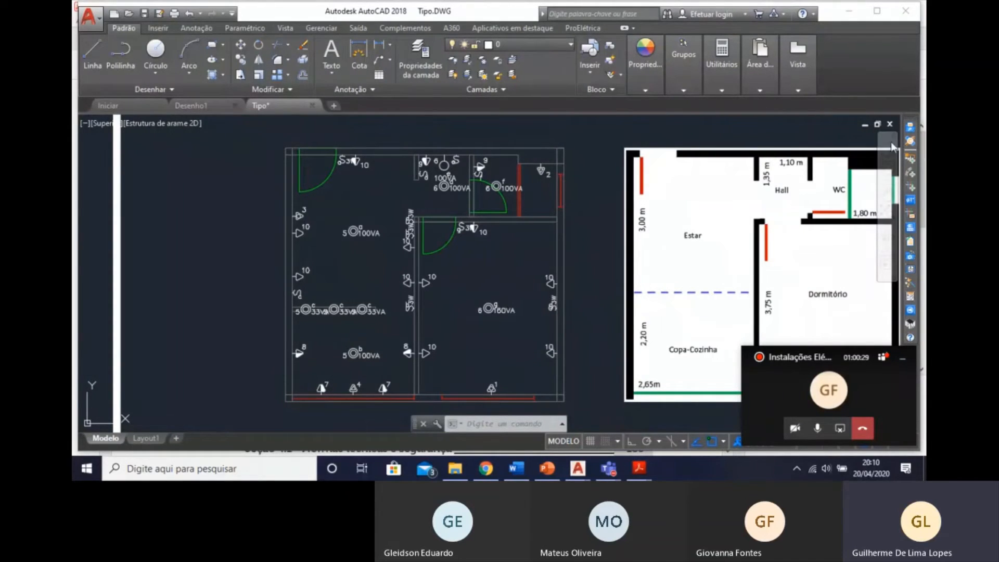
type("ins_cnx")
key("Return")
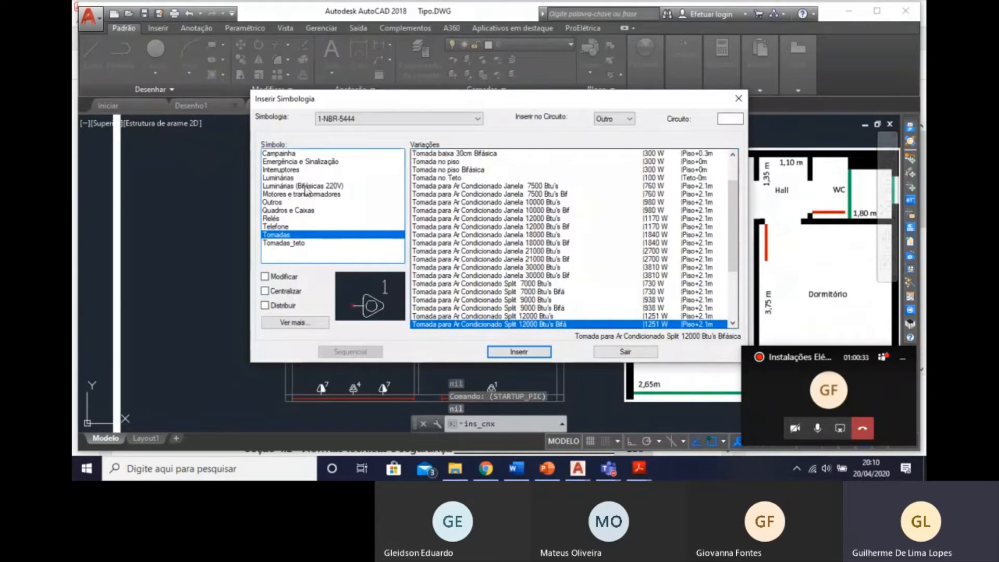
left_click(298, 211)
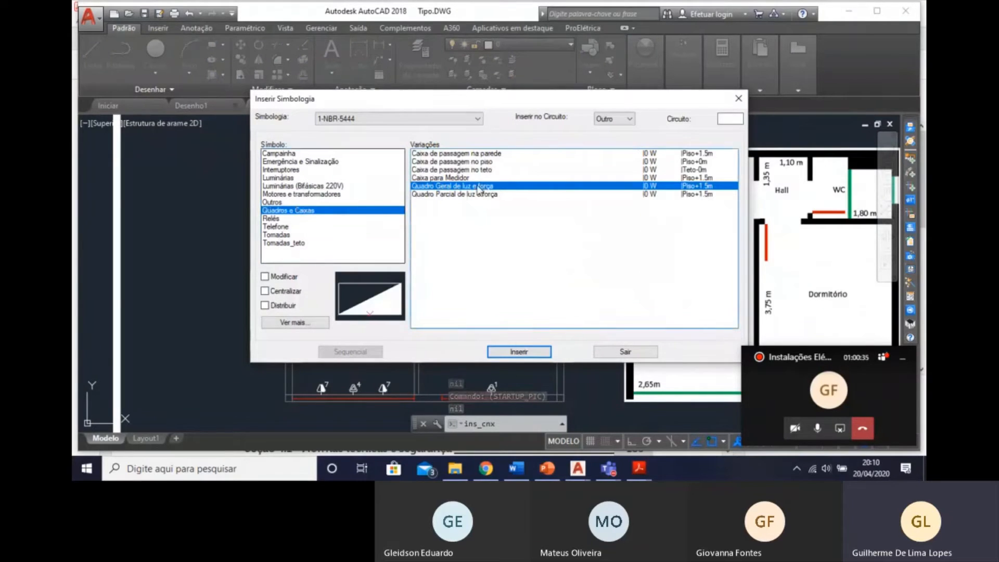
left_click(520, 352)
left_click(366, 234)
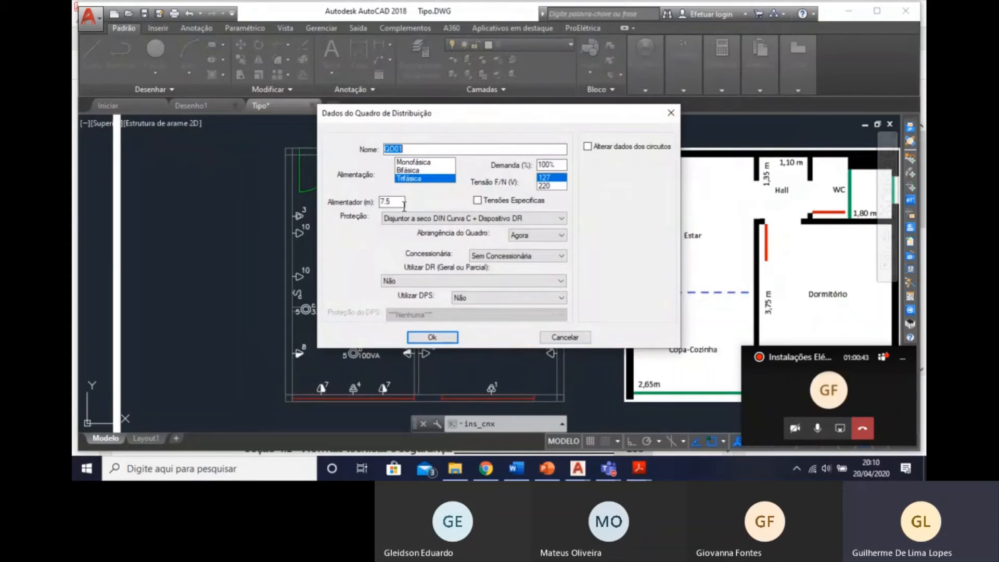
Set board QD01 to Bifásica supply, 20 m feeder and 70% demand, keeping Disjuntor a seco DIN Curva C + Dispositivo DR protection.
left_click_drag(404, 204, 386, 205)
double_click(394, 202)
left_click(437, 174)
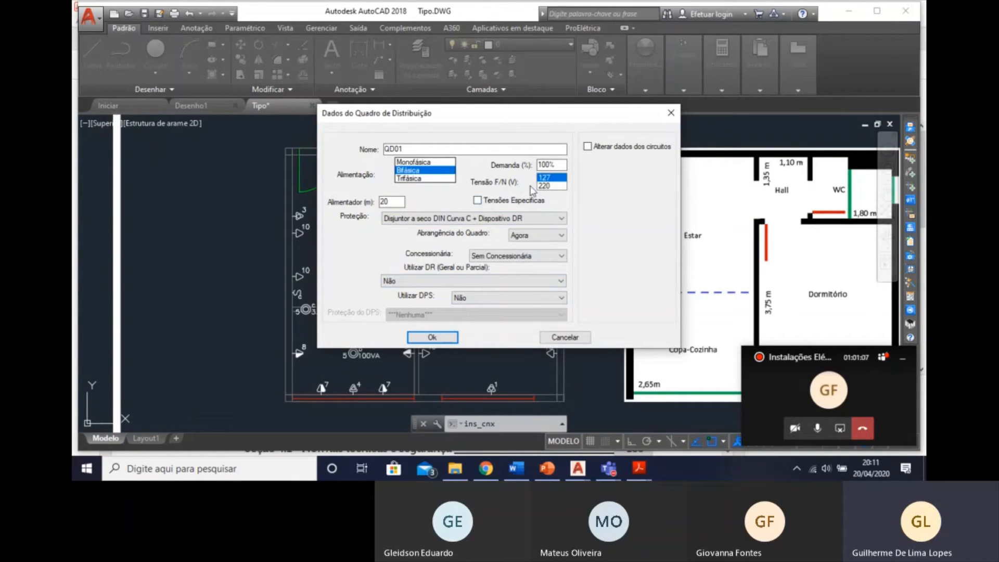
left_click(560, 162)
left_click_drag(560, 162, 502, 165)
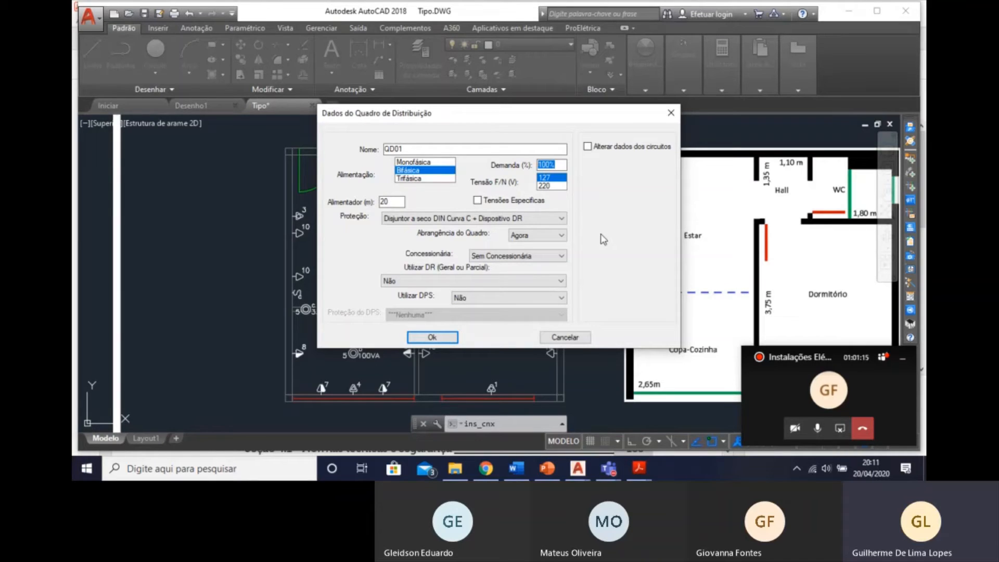
type("7")
left_click(405, 221)
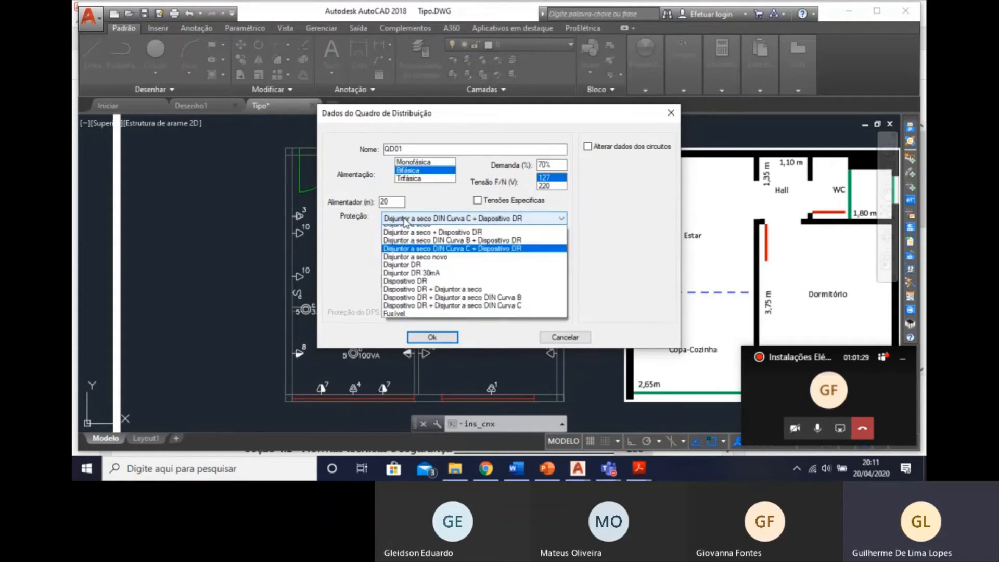
left_click(405, 220)
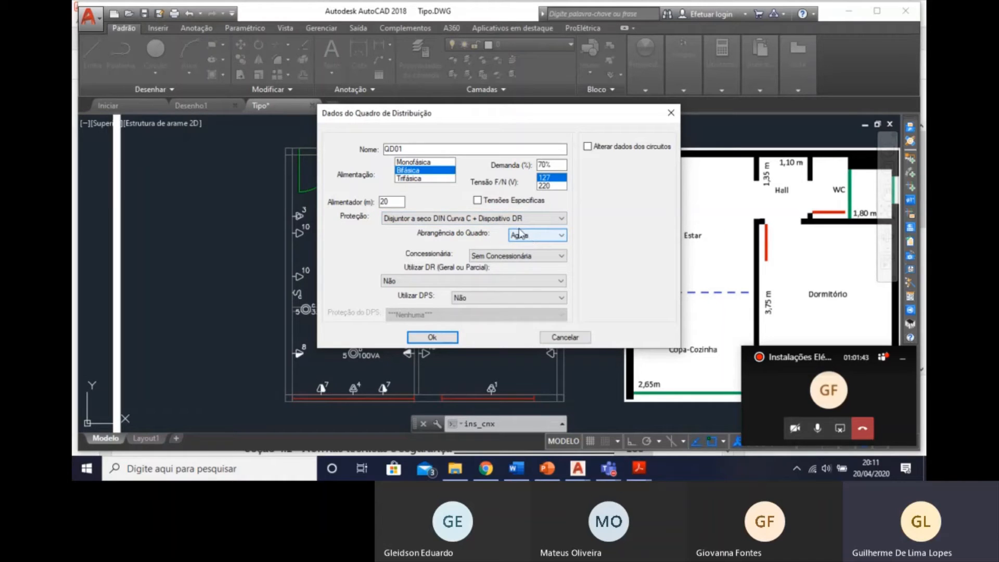
left_click(432, 337)
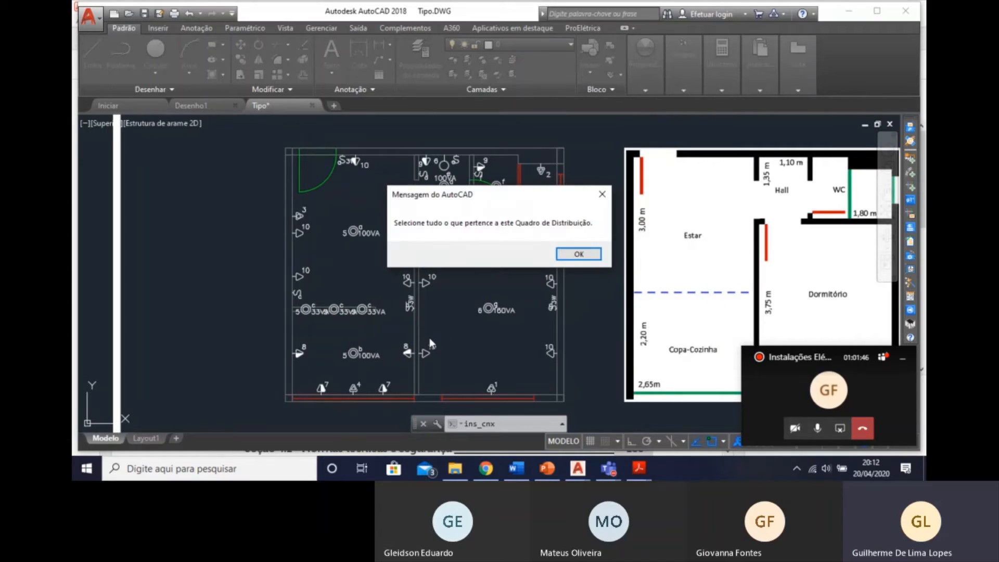
Select all the electrical symbols of the apartment plan as belonging to the new distribution board.
left_click(577, 254)
left_click(270, 127)
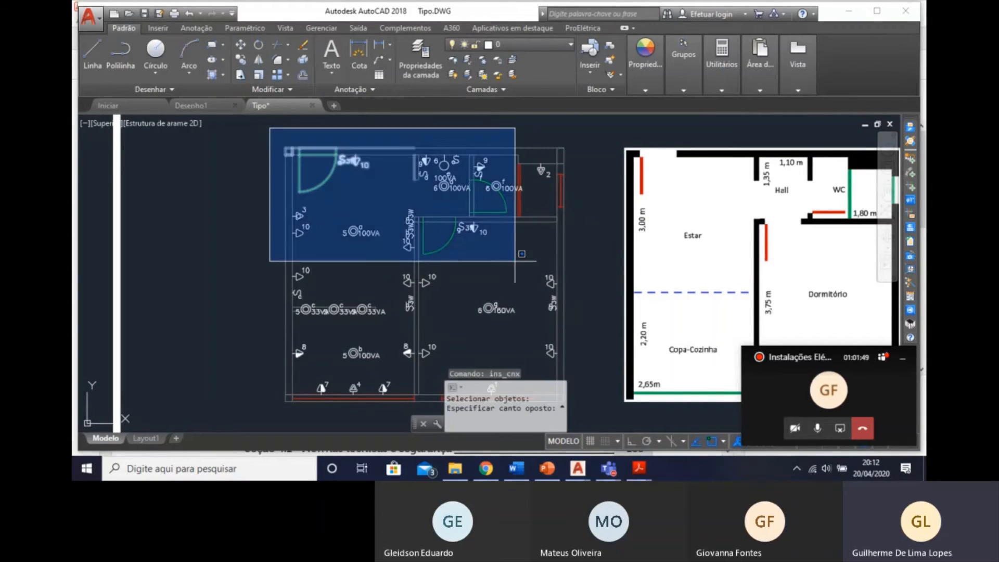
middle_click_drag(587, 308, 540, 257)
left_click(543, 371)
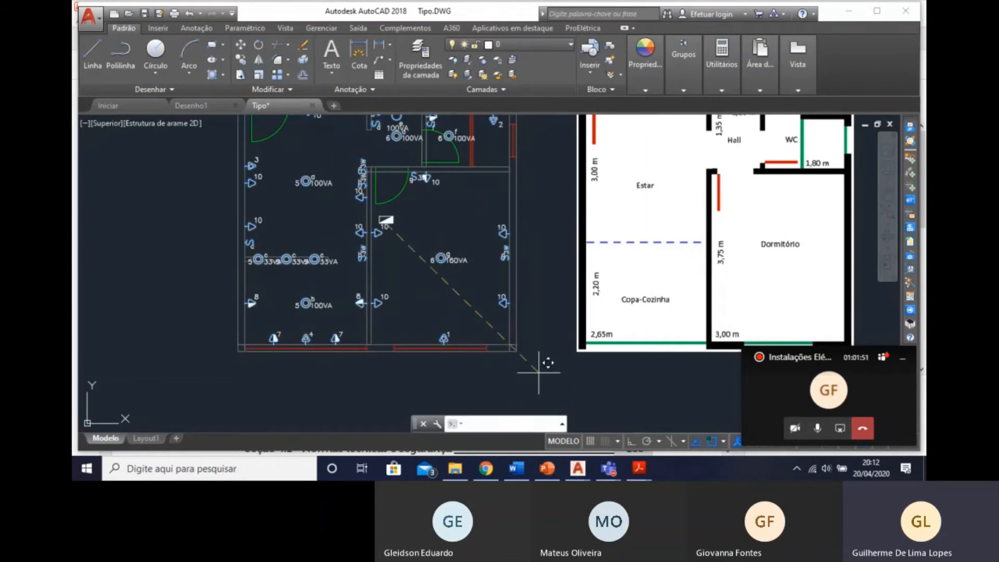
key("Return")
Place the distribution board flat against the Estar's outer wall behind the entrance door, with its QD01 label just below it.
mouse_move(467, 232)
middle_mouse_down()
mouse_move(481, 242)
mouse_move(592, 238)
middle_mouse_up()
scroll(512, 228, "up", 4)
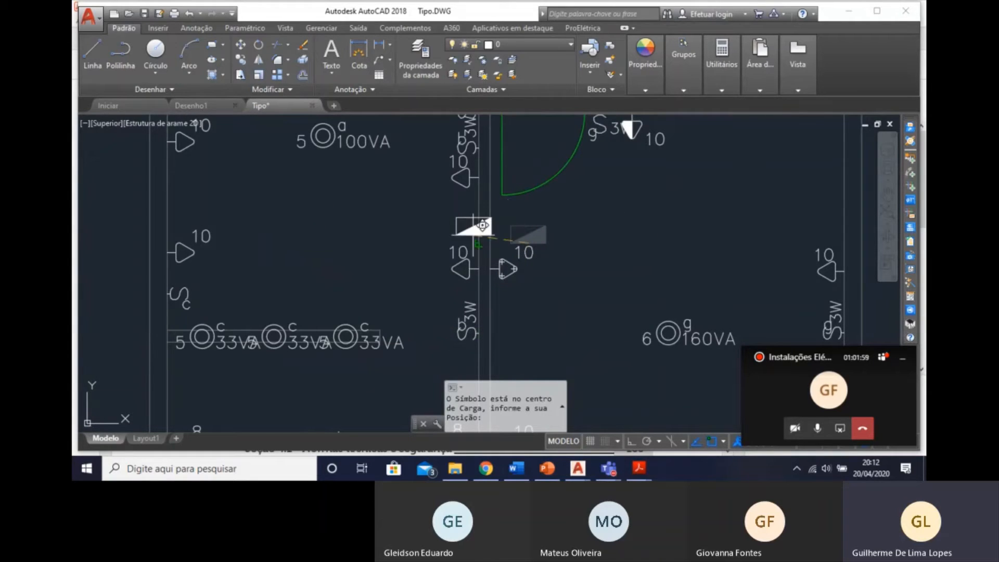
scroll(495, 240, "down", 2)
middle_click_drag(532, 277, 587, 350)
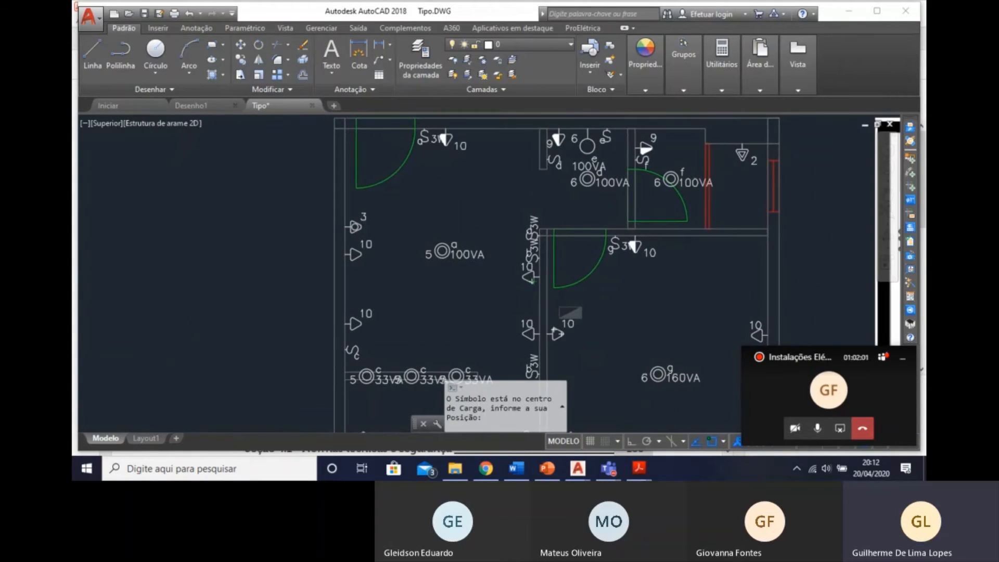
middle_click_drag(473, 206, 481, 260)
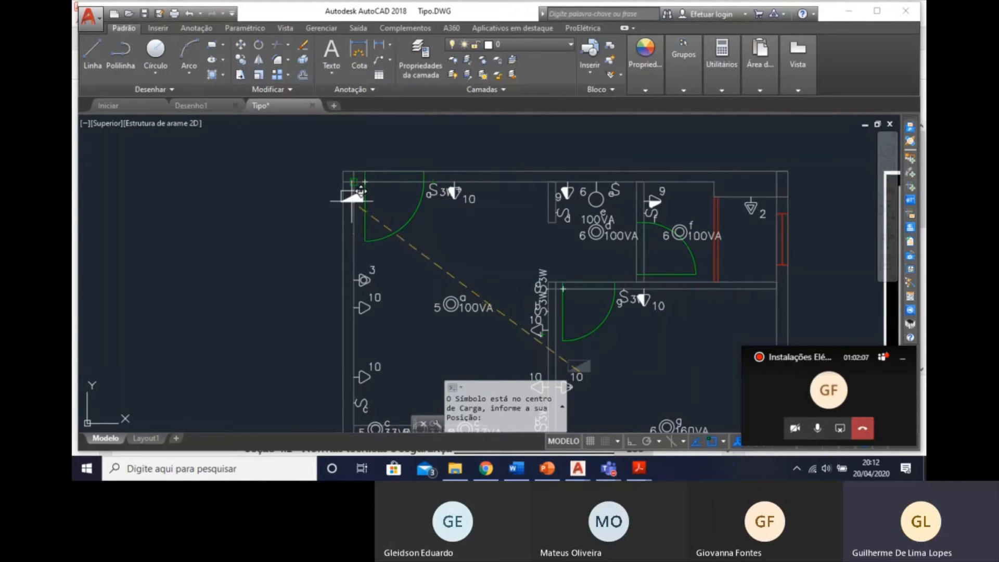
scroll(353, 212, "up", 4)
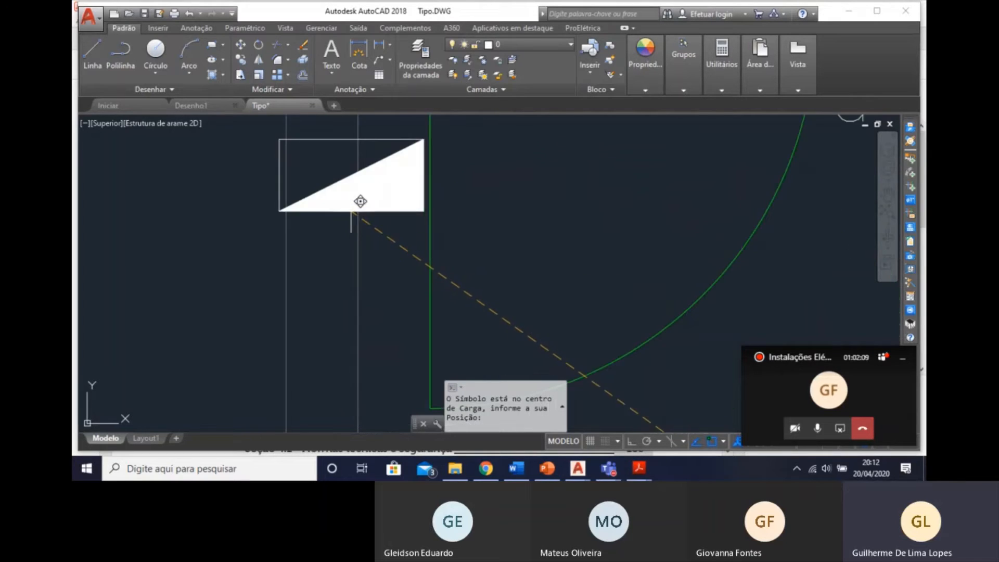
scroll(362, 214, "down", 2)
middle_click_drag(366, 219, 442, 170)
scroll(432, 176, "down", 1)
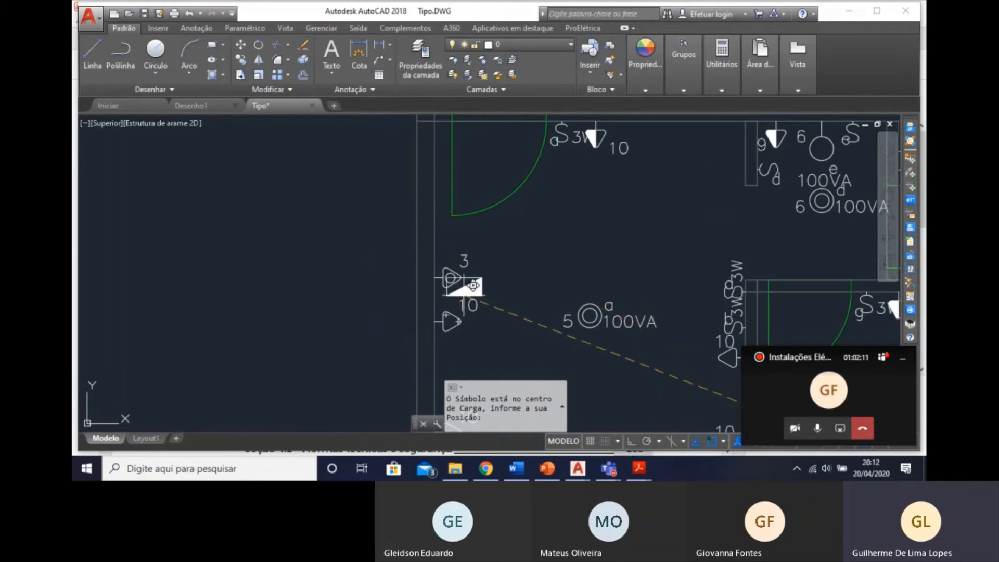
middle_click_drag(413, 223, 436, 283)
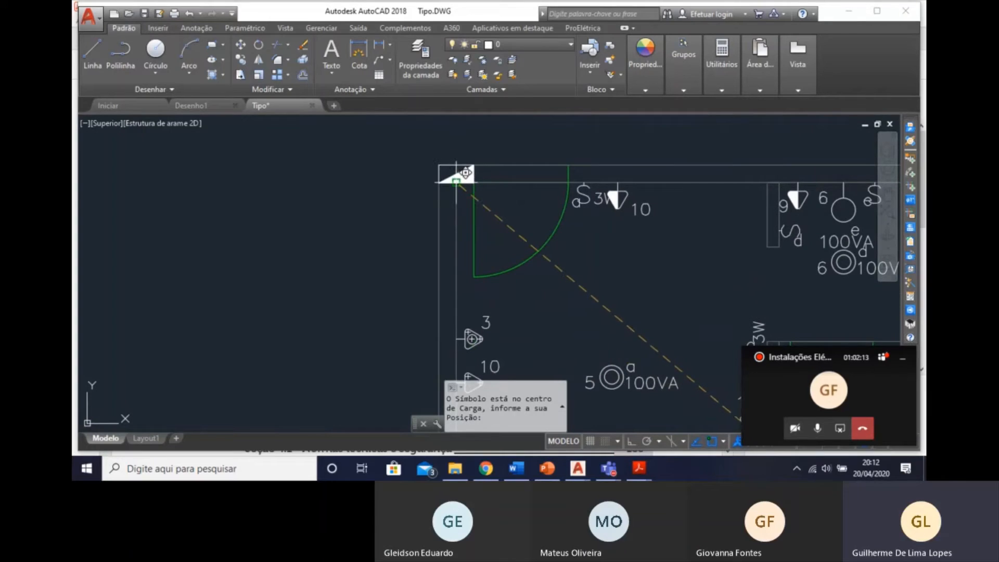
left_click(457, 232)
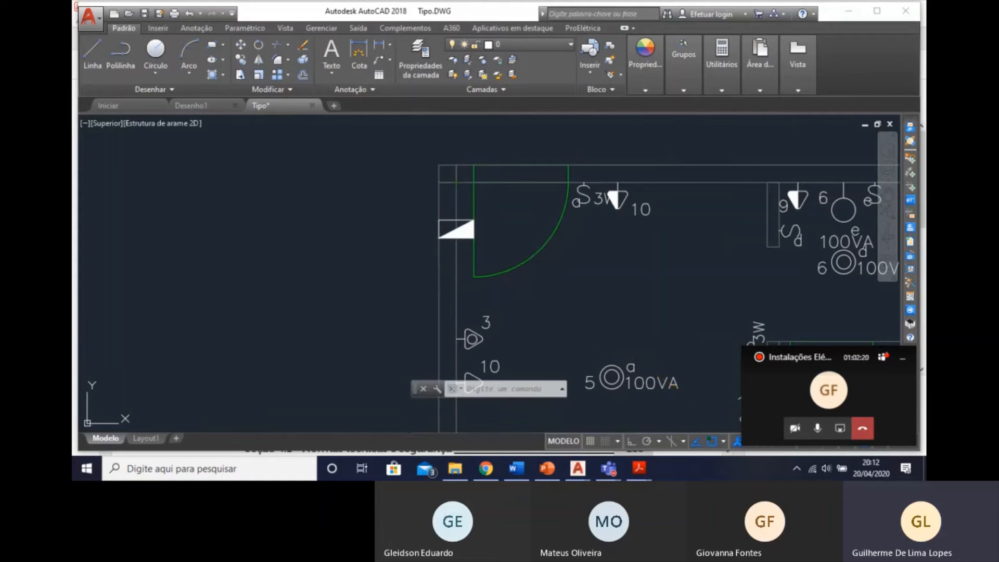
left_click(457, 336)
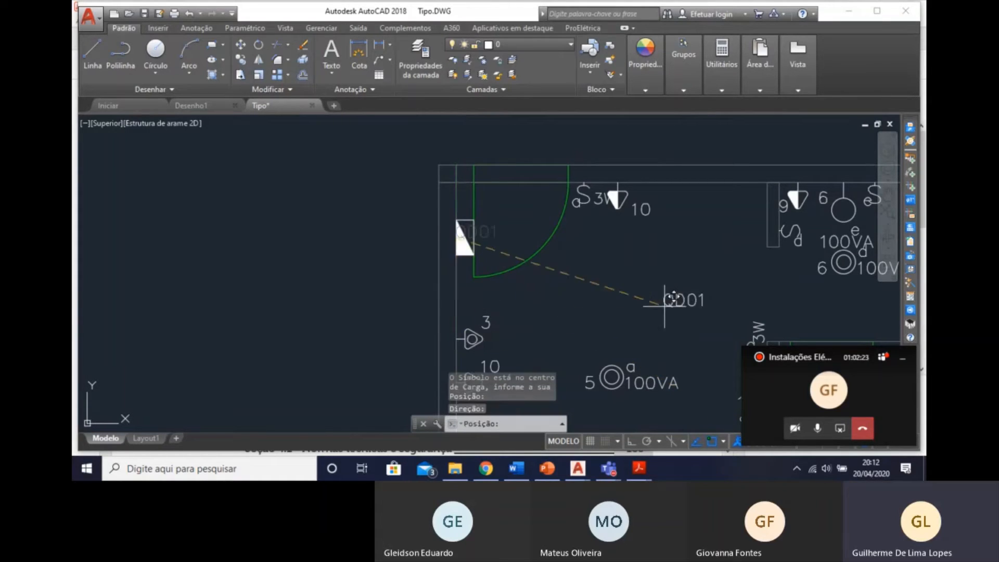
left_click(463, 294)
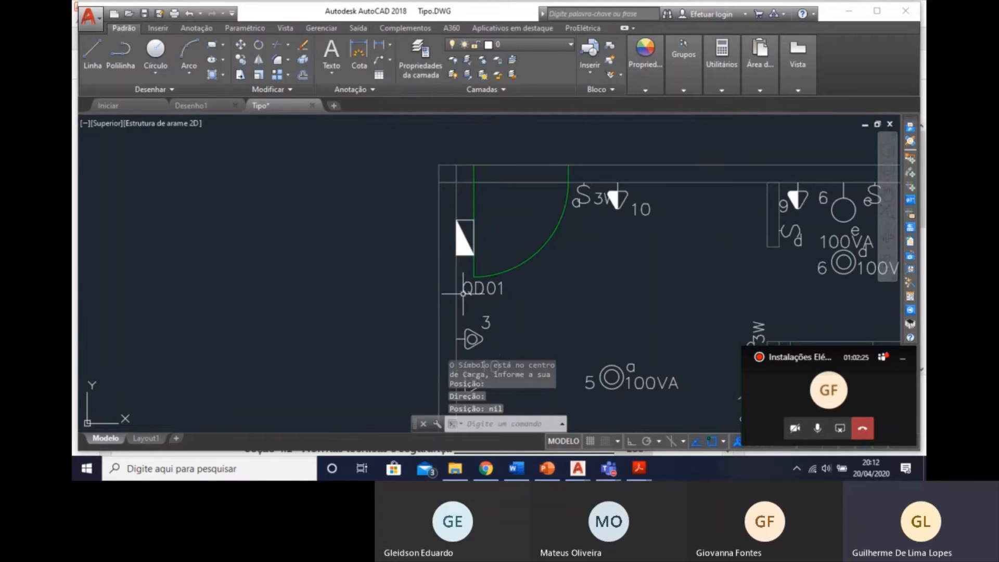
Save the drawing with the whole electrical plan in view.
scroll(663, 295, "down", 4)
middle_click_drag(649, 297, 513, 259)
middle_click_drag(401, 214, 343, 141)
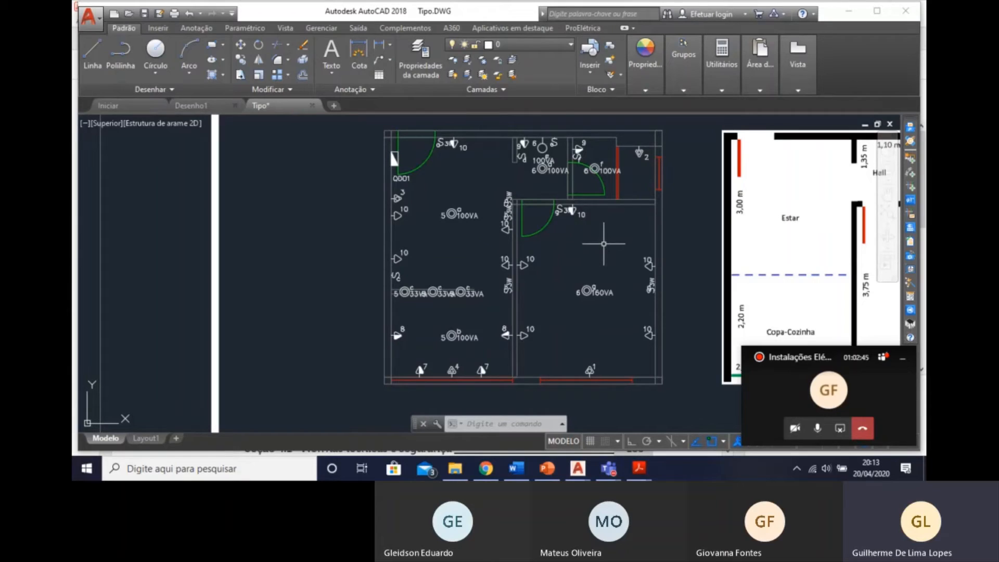
left_click(145, 14)
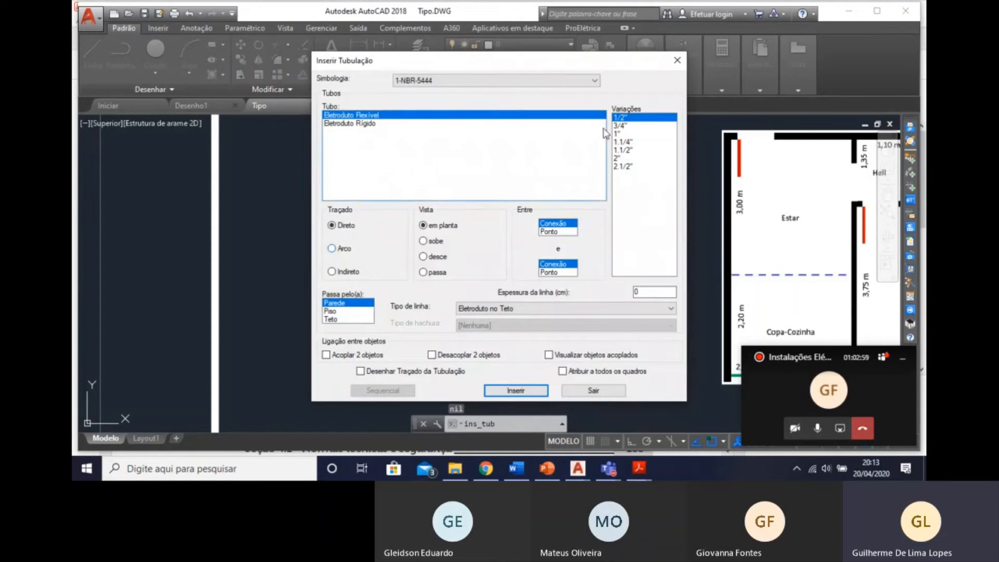
Configure the conduit as a 3/4" Eletroduto Flexível with a direct route through the ceiling (Teto), and start inserting it.
left_click(643, 127)
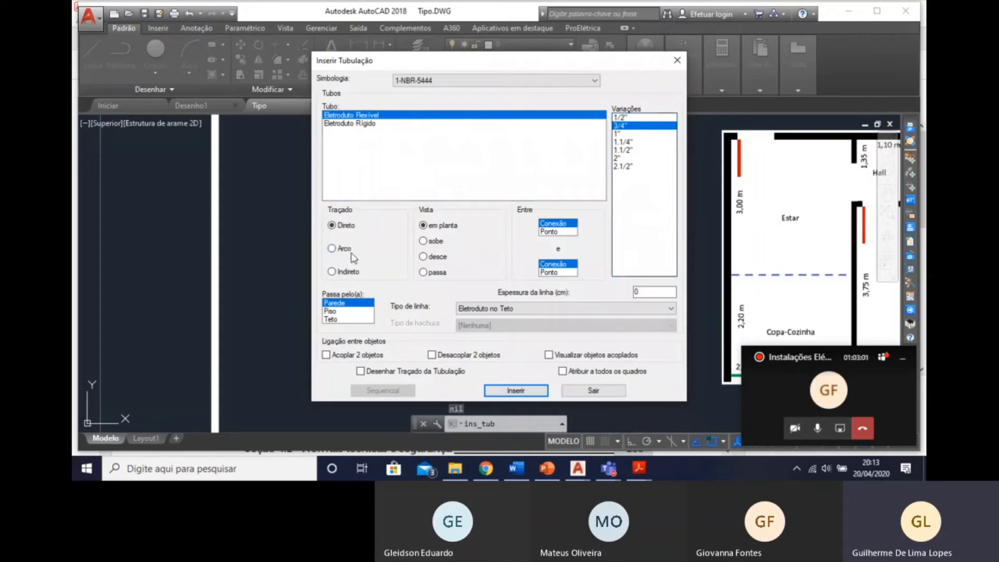
left_click(341, 320)
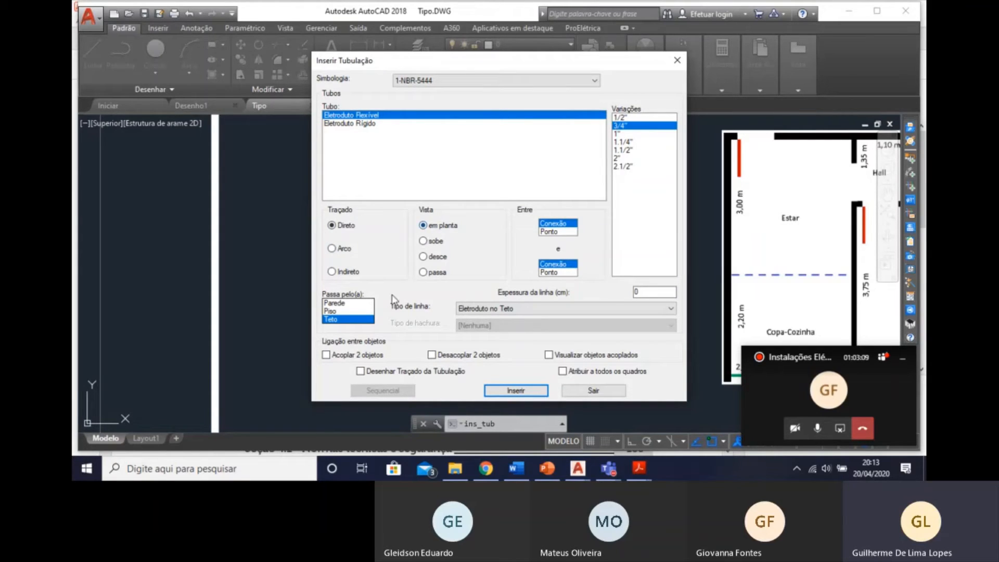
left_click(484, 391)
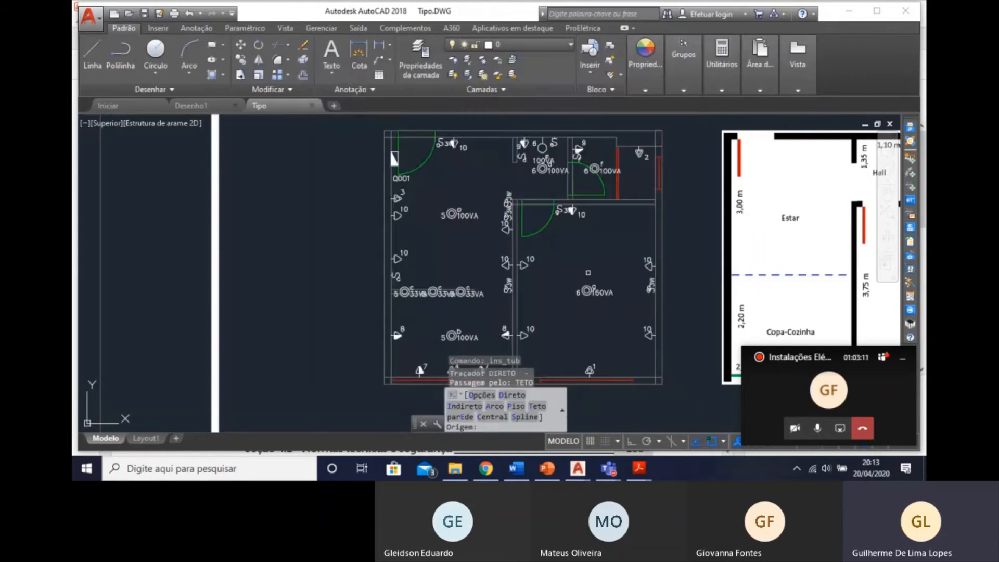
Try direct ceiling conduits linking the Estar's light point a to the circuit 10 sockets by the entrance and lower on the outer wall.
middle_click_drag(516, 171, 540, 215)
scroll(534, 221, "up", 2)
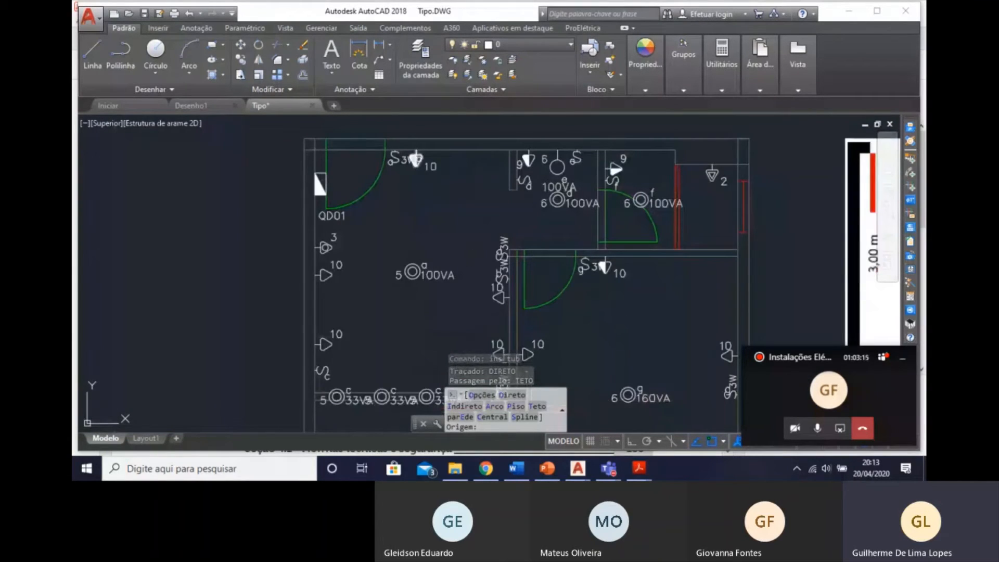
left_click(419, 161)
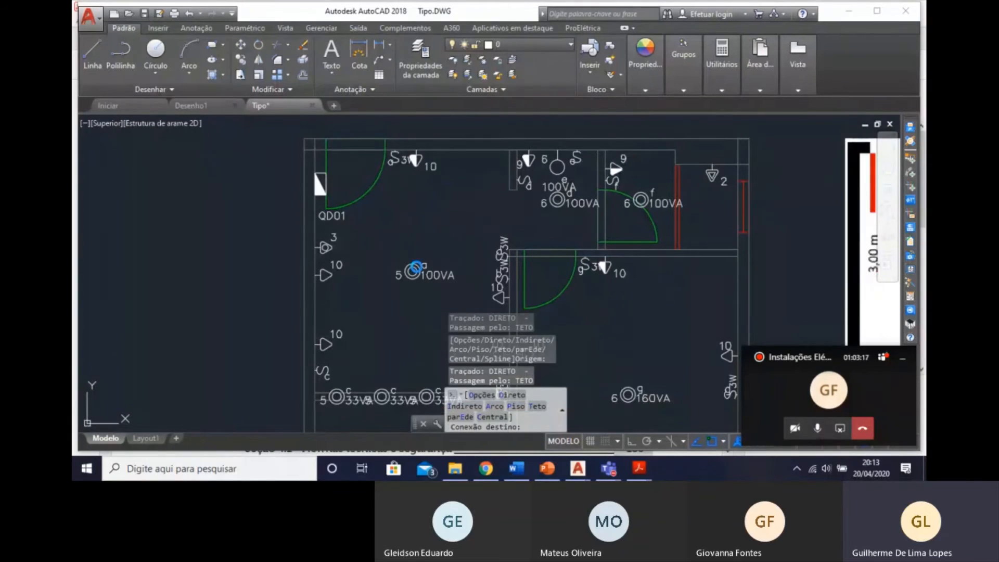
left_click(415, 269)
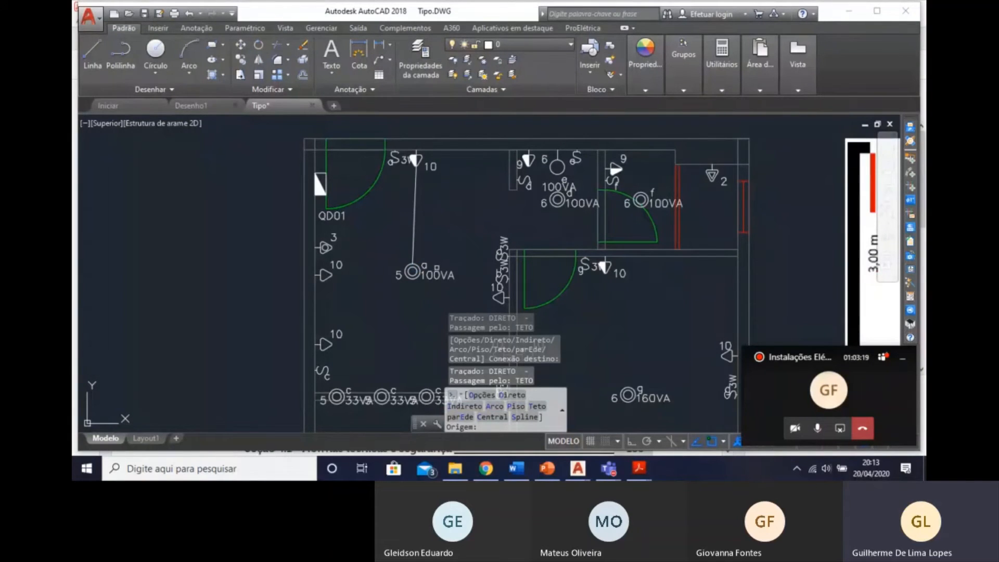
middle_click_drag(408, 299, 455, 266)
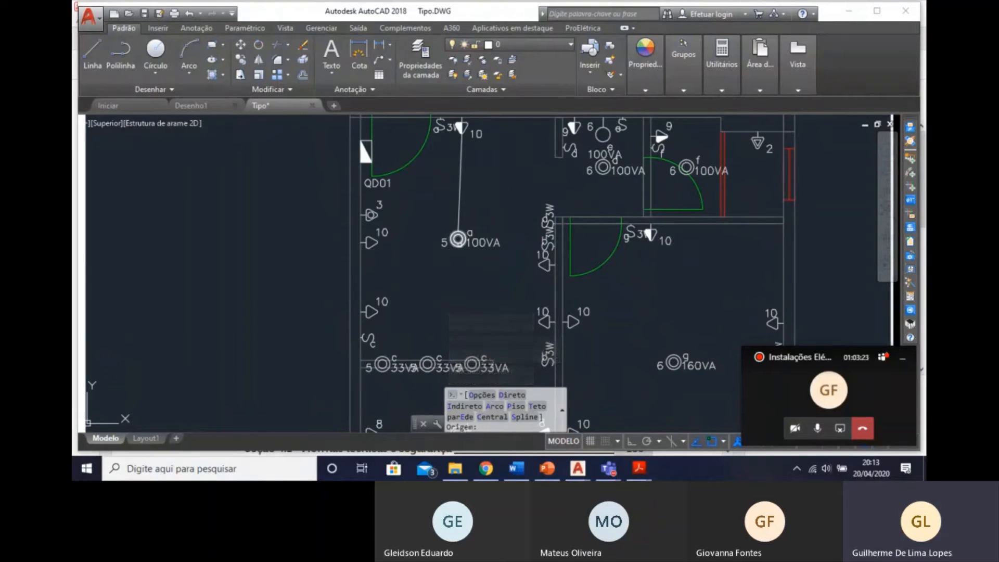
left_click(458, 240)
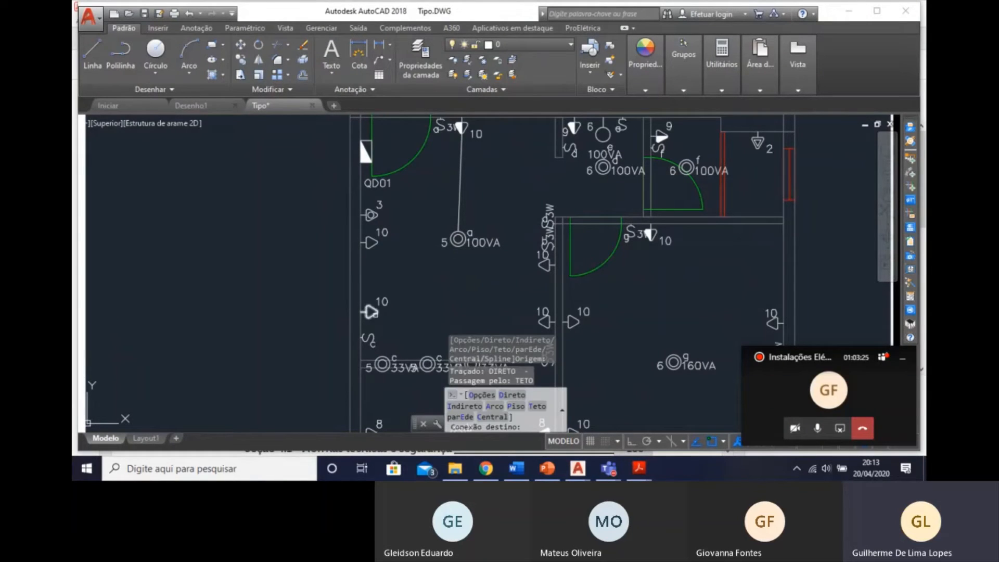
left_click(377, 313)
left_click(458, 240)
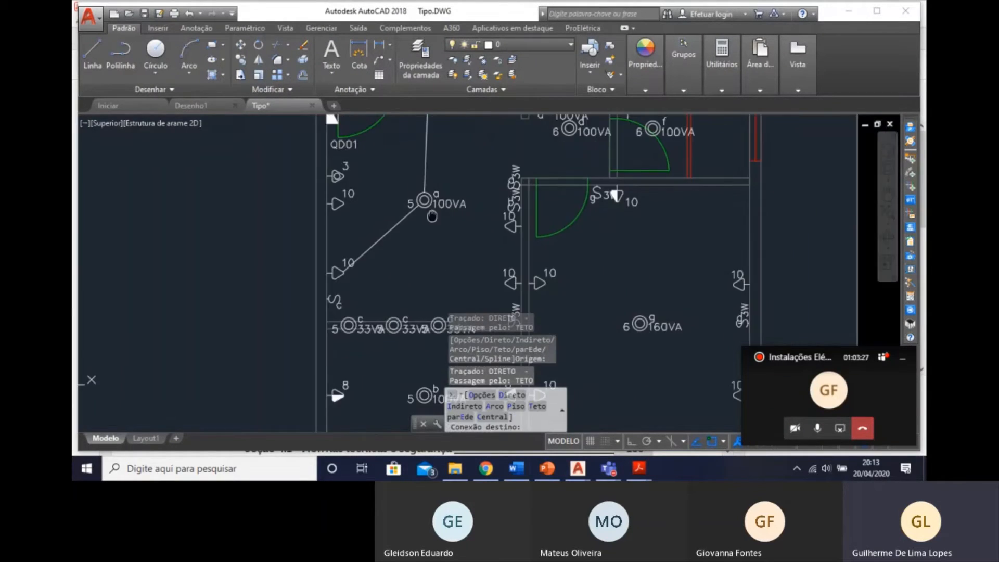
middle_click_drag(522, 299, 488, 260)
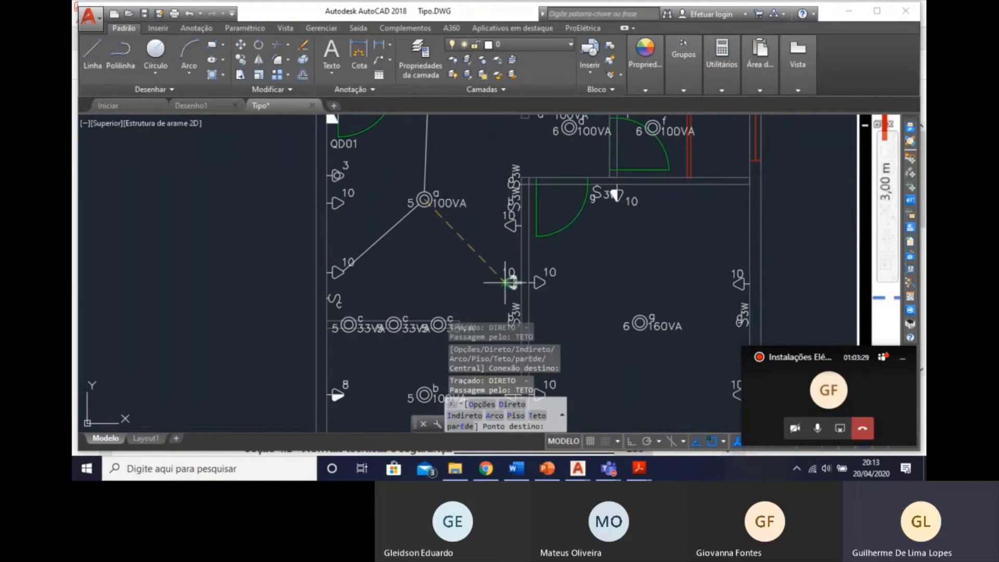
key("Escape")
key("Escape")
Erase the two trial conduits connected to the Estar's light point a.
left_click(415, 260)
left_click(357, 216)
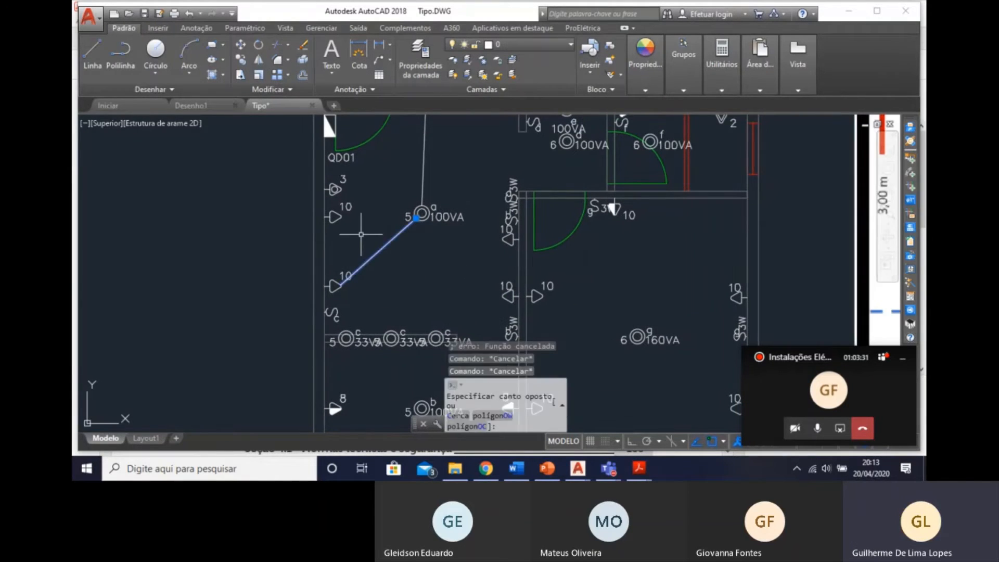
key("Delete")
left_click(422, 156)
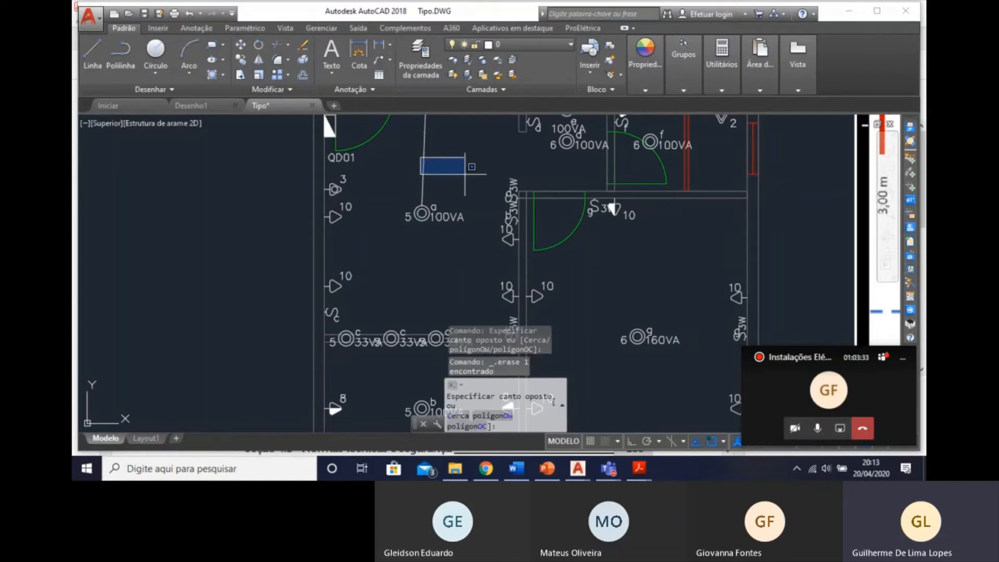
left_click(467, 175)
left_click(440, 158)
left_click(412, 152)
key("Delete")
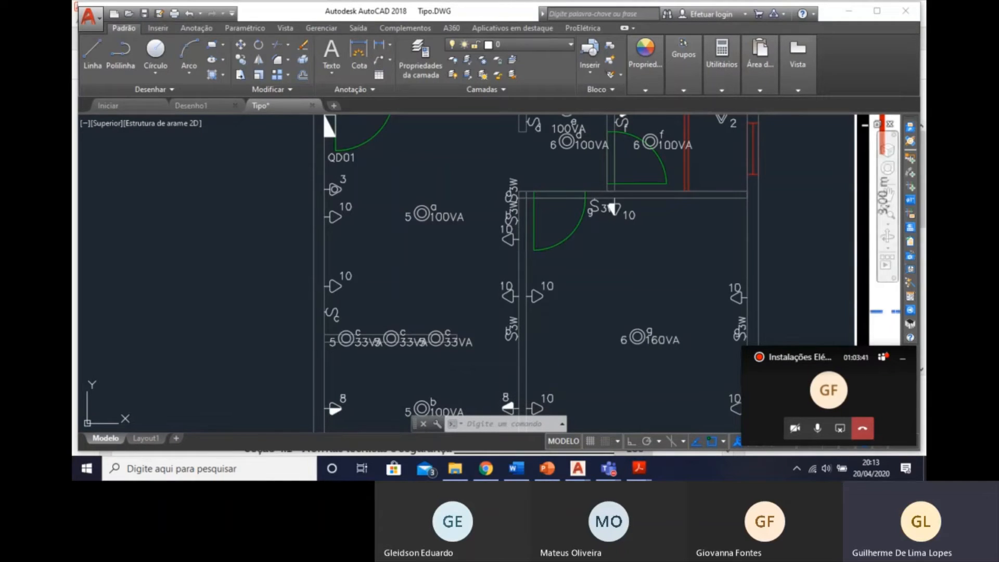
Start automatic conduit routing in Ambiente pelo Teto e Paredes mode with Retilíneo tubes, using 3/4" Eletroduto Flexível through the Teto.
left_click(911, 287)
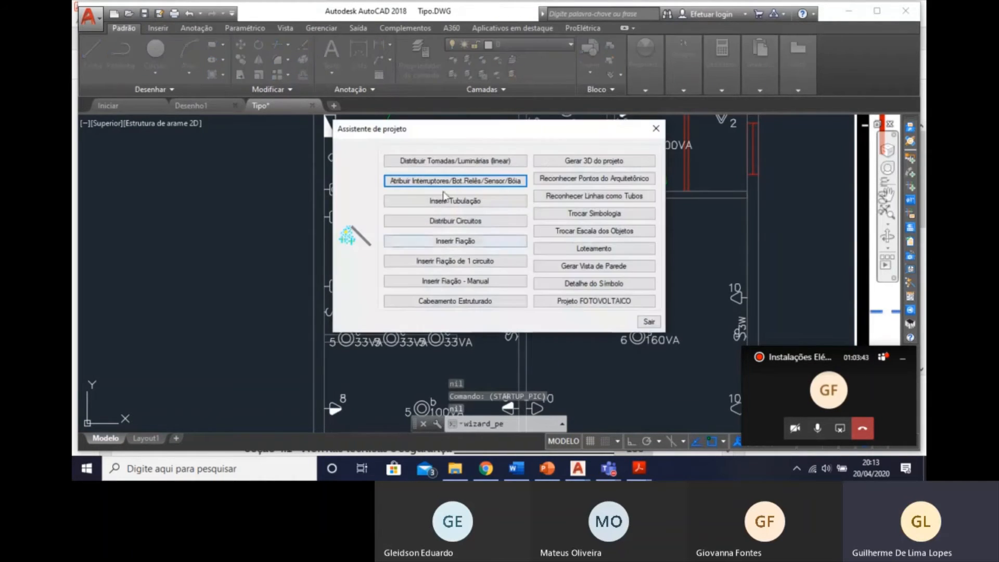
left_click(492, 206)
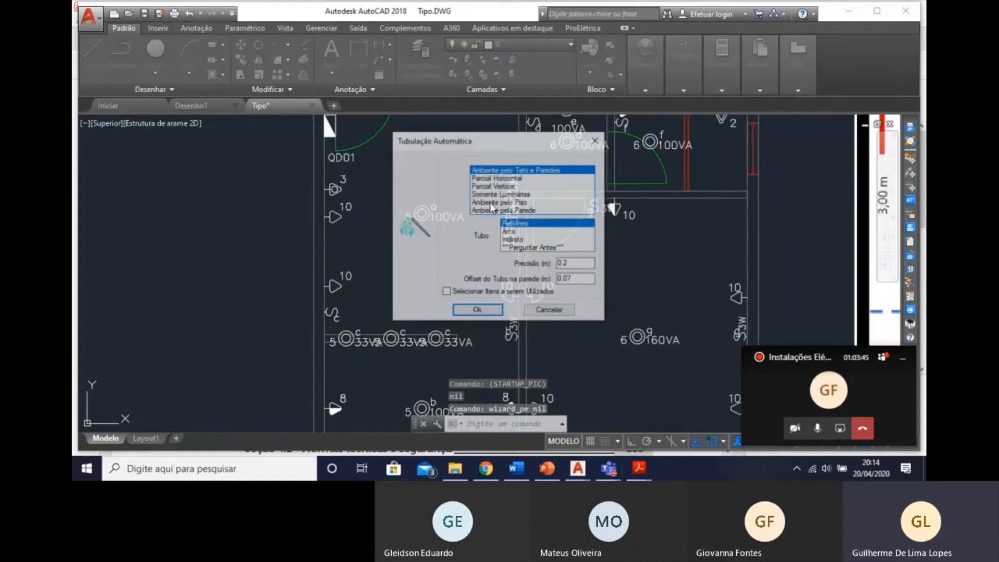
double_click(519, 171)
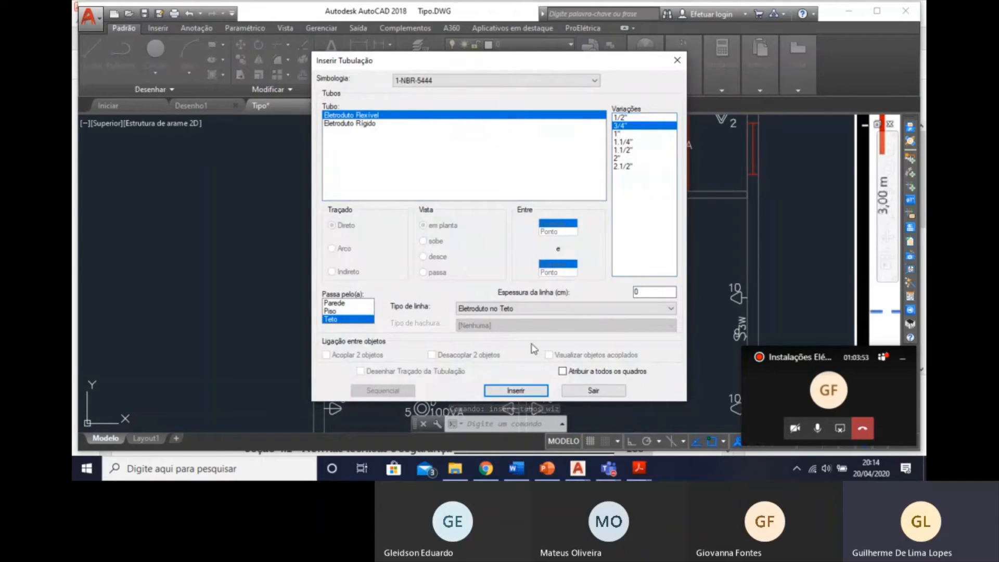
left_click(517, 391)
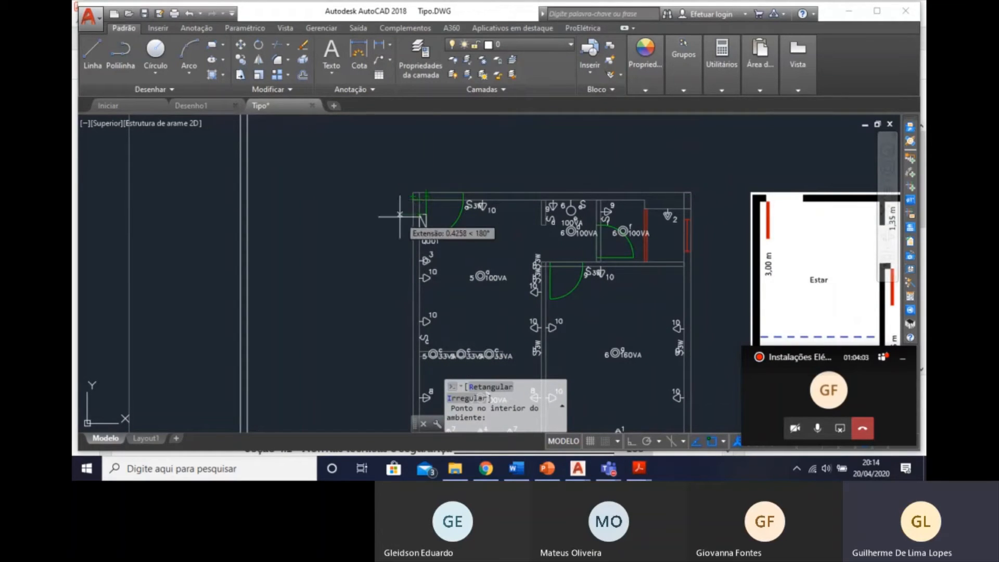
Try to route the conduits automatically within the area detected from a point inside the apartment, accepting the proposed boundary.
scroll(439, 239, "up", 3)
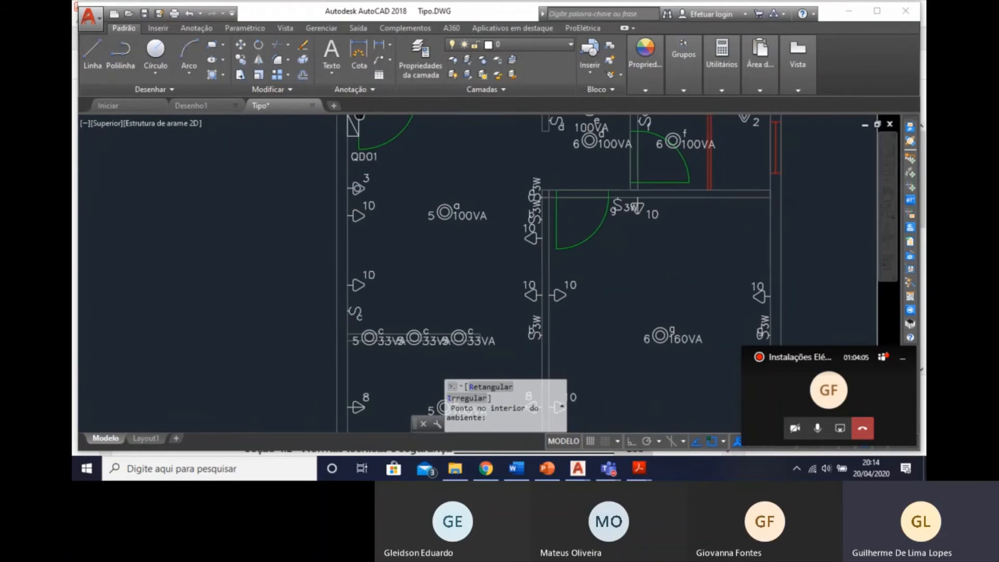
middle_click_drag(370, 182, 401, 248)
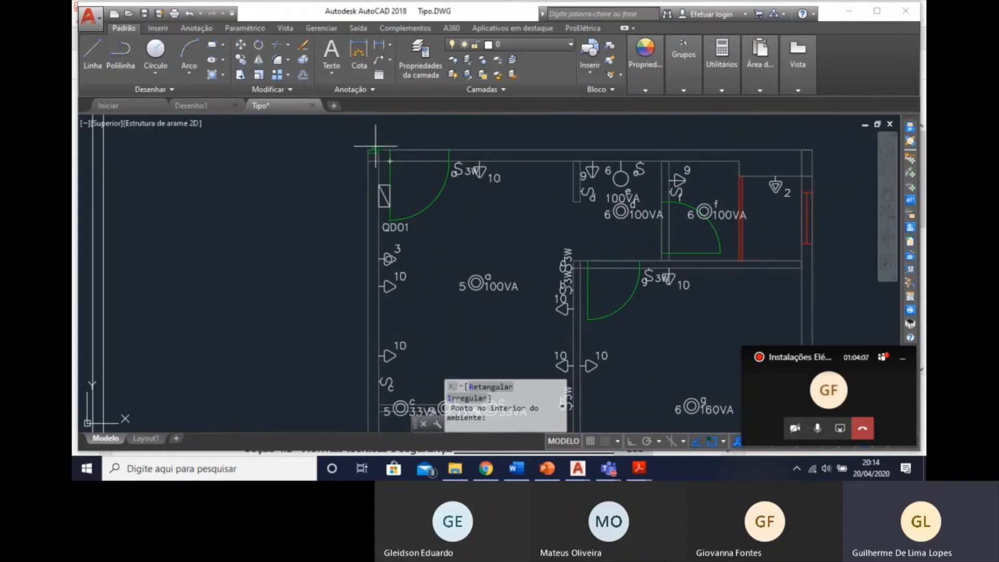
left_click(779, 279)
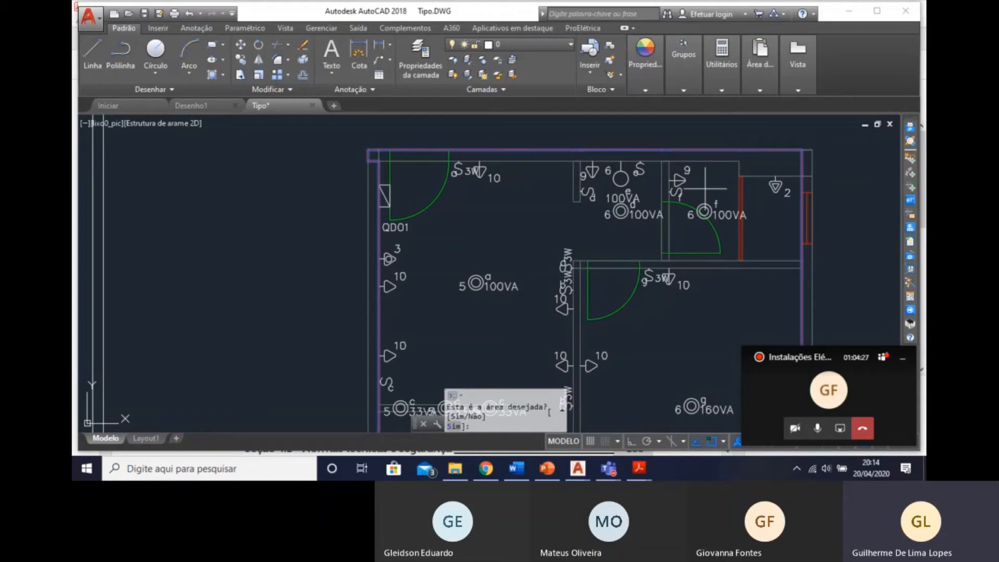
key("Return")
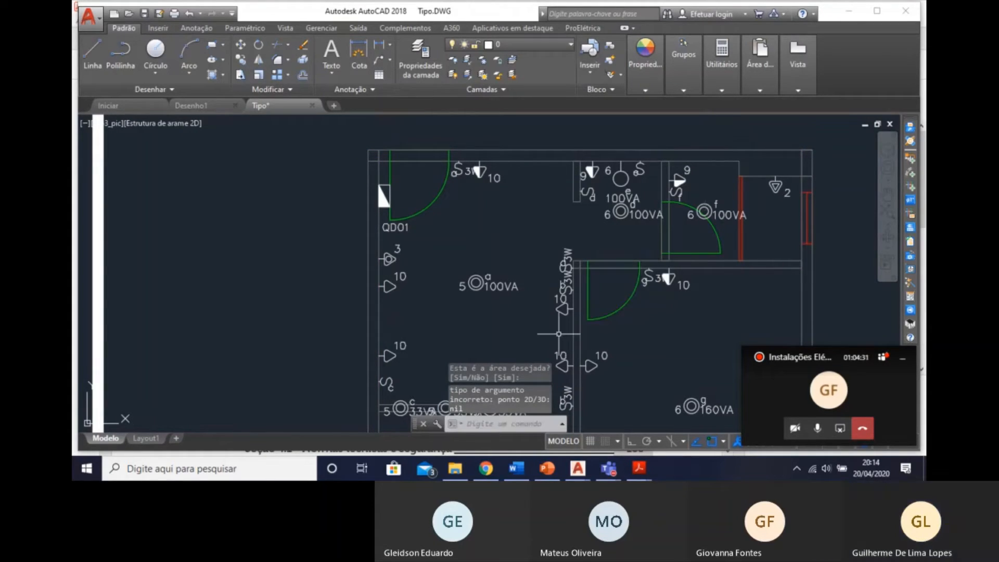
scroll(556, 333, "down", 6)
scroll(529, 223, "up", 4)
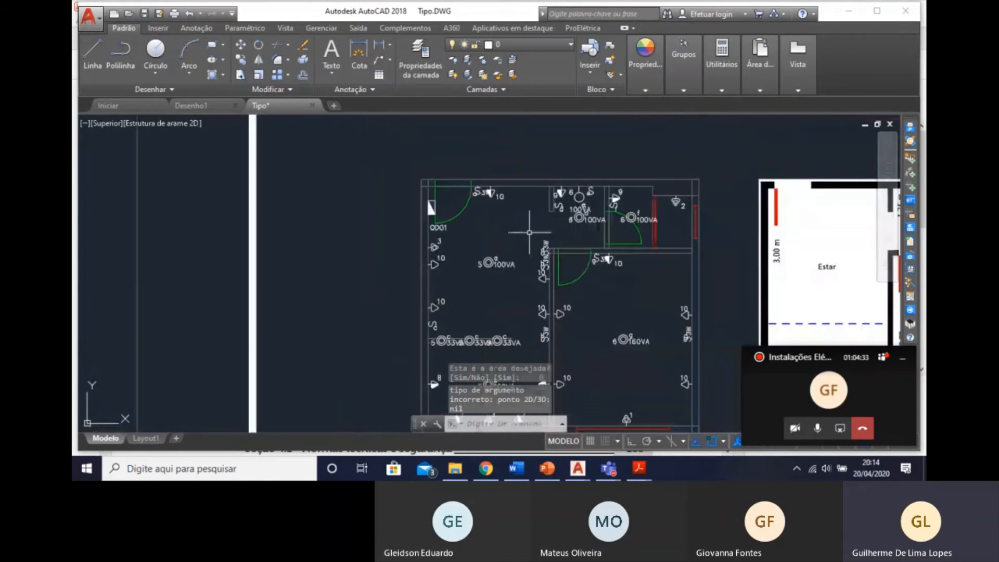
left_click(526, 240)
key("Escape")
key("Escape")
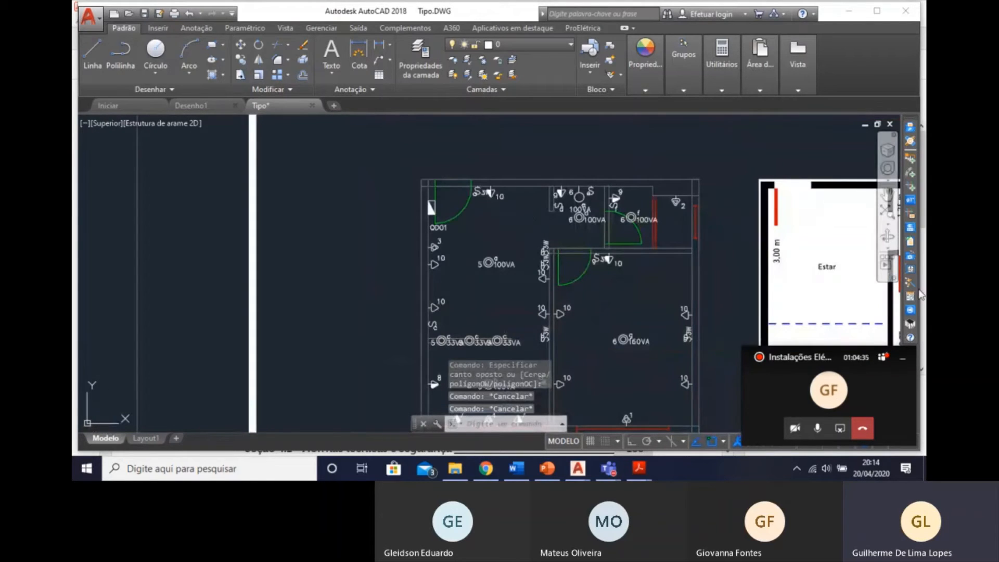
Restart automatic Retilíneo conduit routing through ceiling and walls, and reject the area detected from a point in the Estar.
left_click(909, 292)
left_click(424, 203)
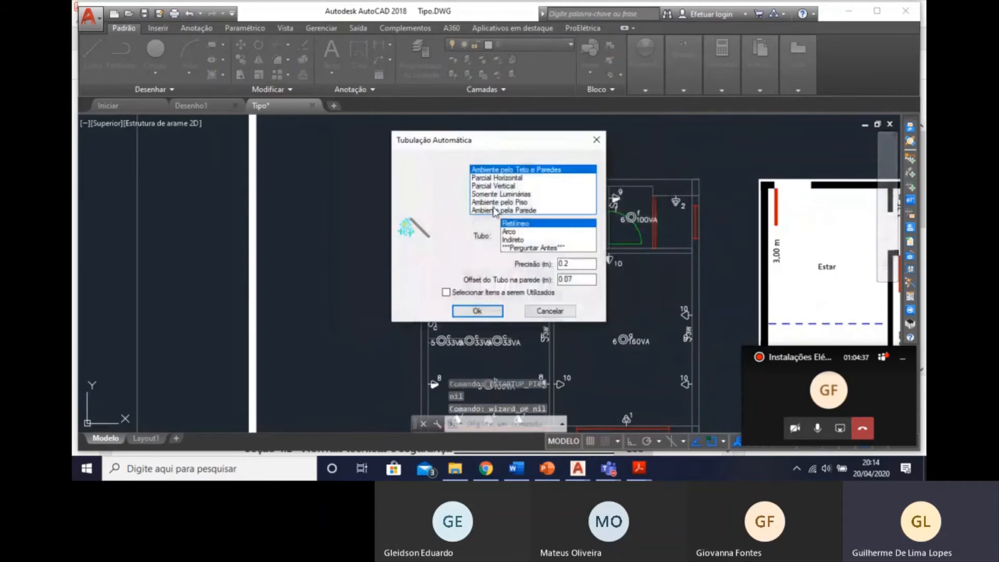
left_click(474, 311)
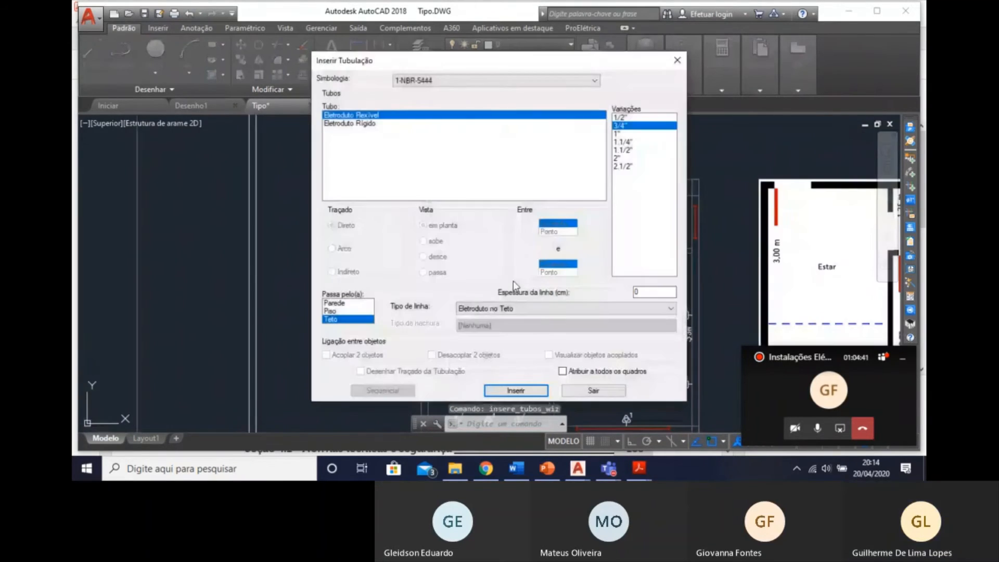
left_click(516, 390)
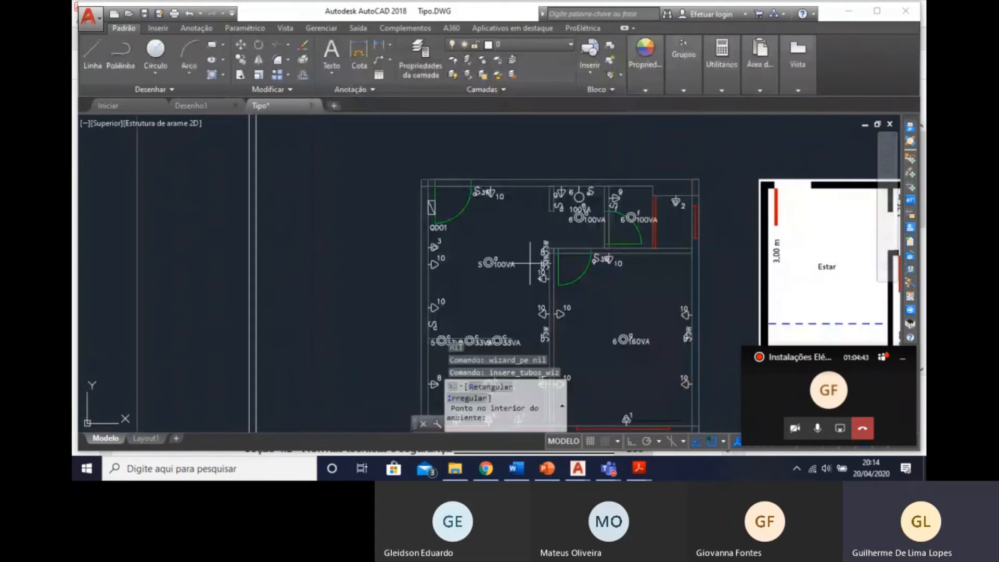
left_click(511, 234)
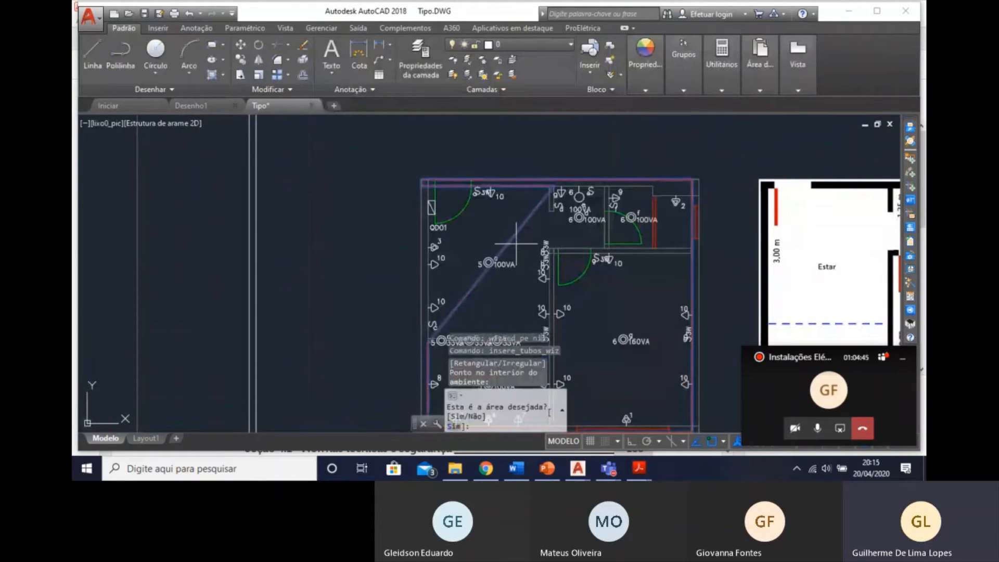
type("n")
key("Return")
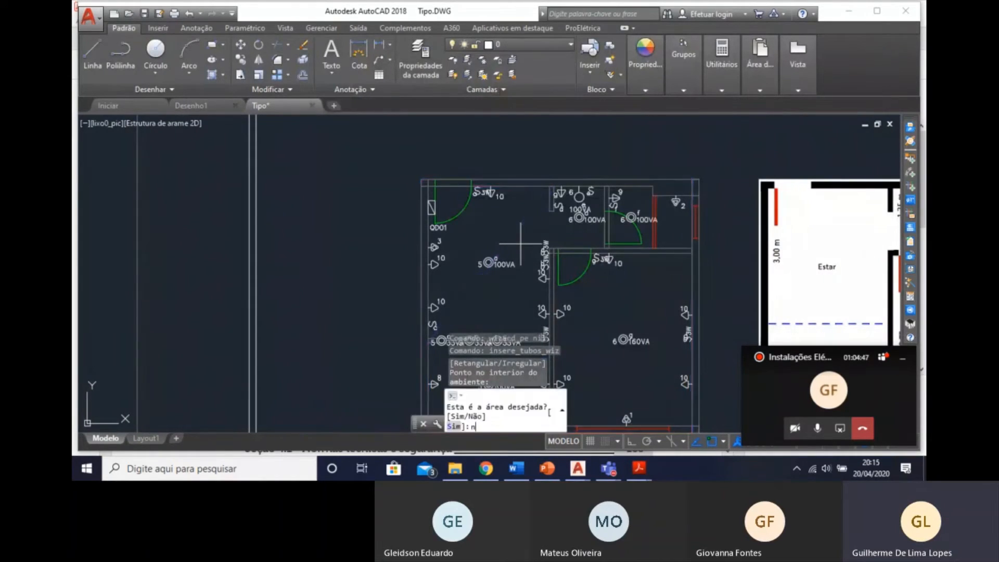
Define the routing area as a rectangle from the apartment's upper corner beside the entrance door to the diagonally opposite outer corner.
left_click(428, 179)
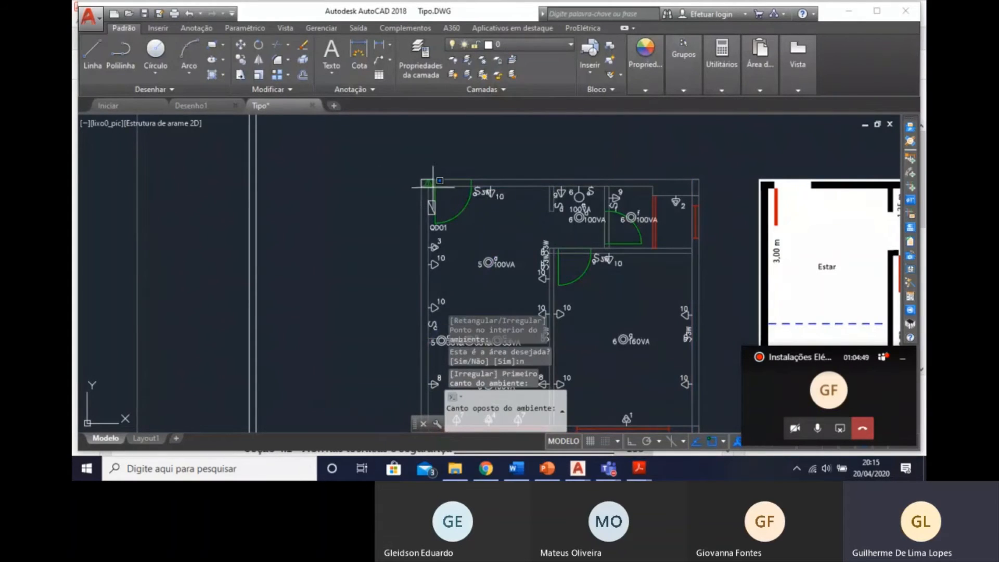
mouse_move(689, 426)
middle_mouse_down()
mouse_move(634, 253)
mouse_move(634, 284)
middle_mouse_up()
left_click(646, 290)
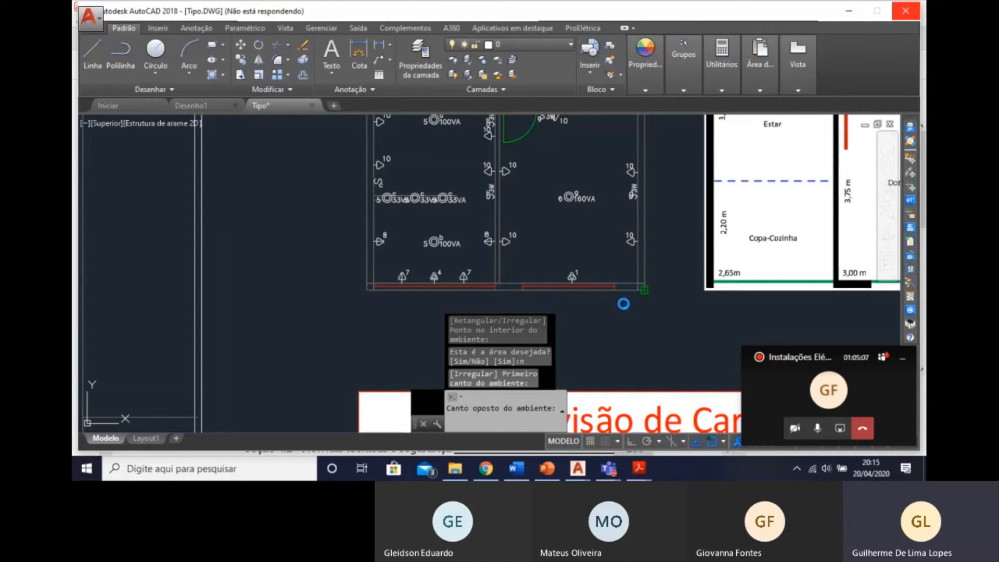
left_click(820, 430)
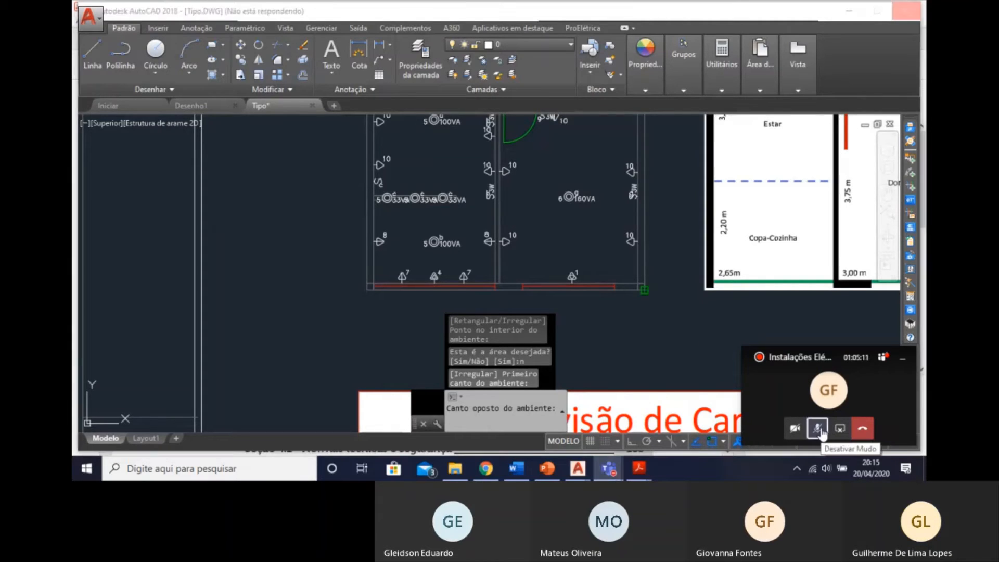
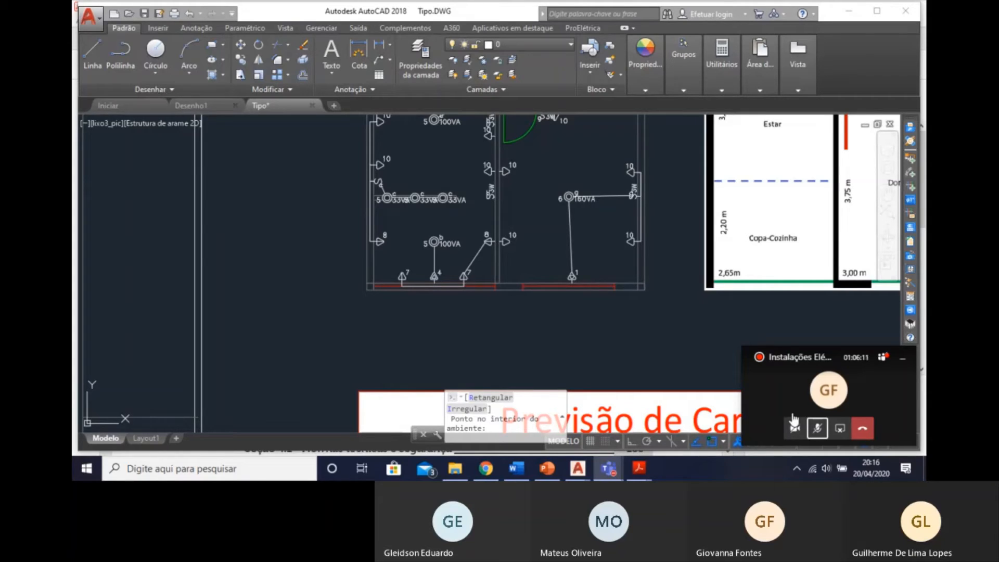
Cancel the running automatic conduit routing command at the area confirmation.
left_click(827, 430)
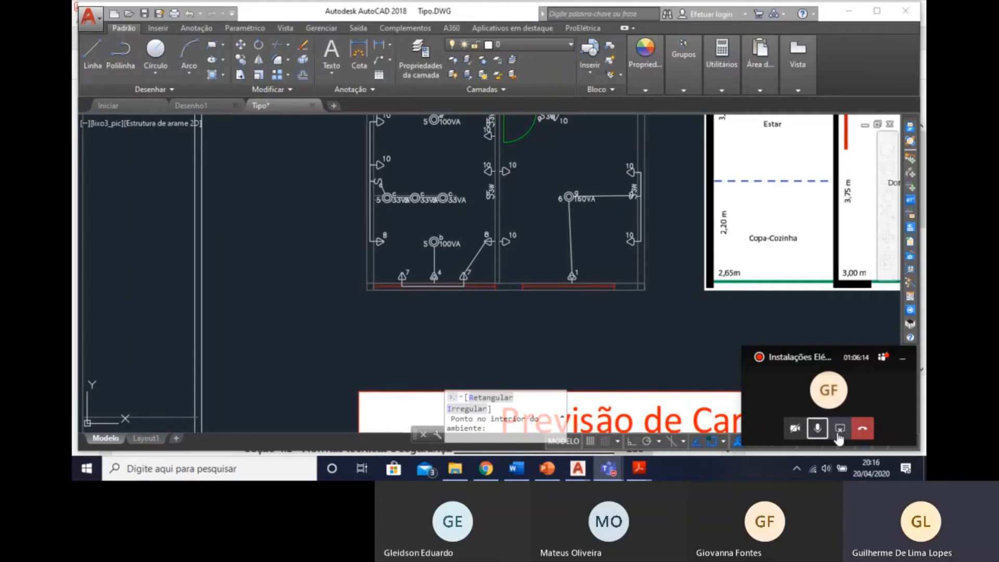
left_click(547, 189)
middle_click_drag(527, 200, 548, 298)
key("Escape")
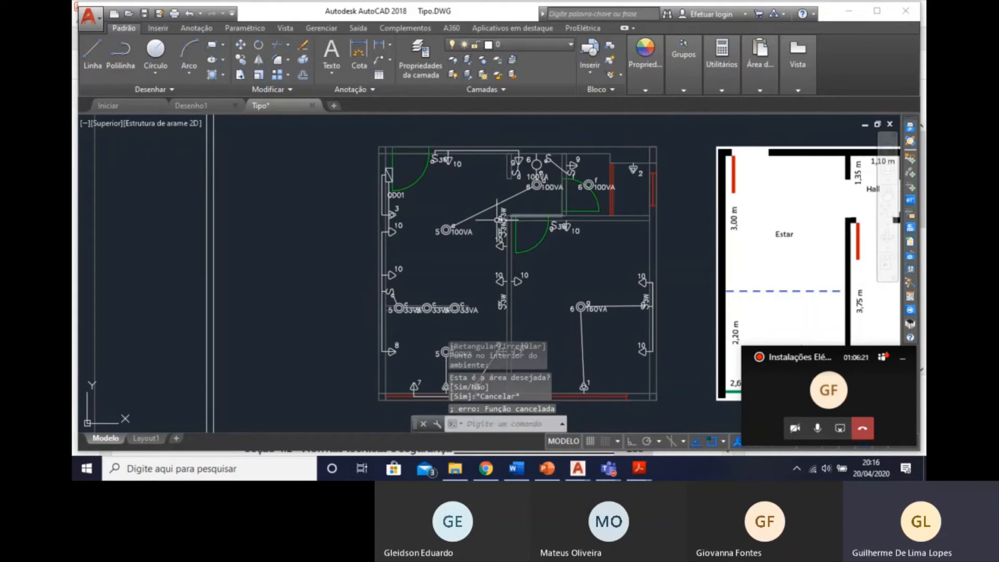
Delete the extra conduit along the wall beside board QD01, keeping the one from the board to the circuit 3 point.
scroll(484, 206, "up", 2)
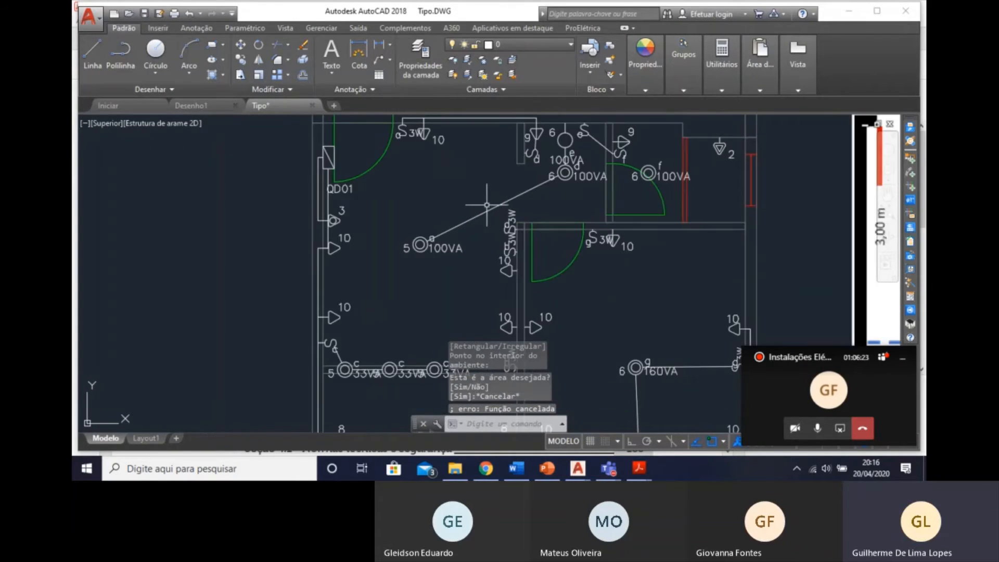
middle_click_drag(475, 188, 478, 258)
key("Escape")
scroll(479, 258, "down", 2)
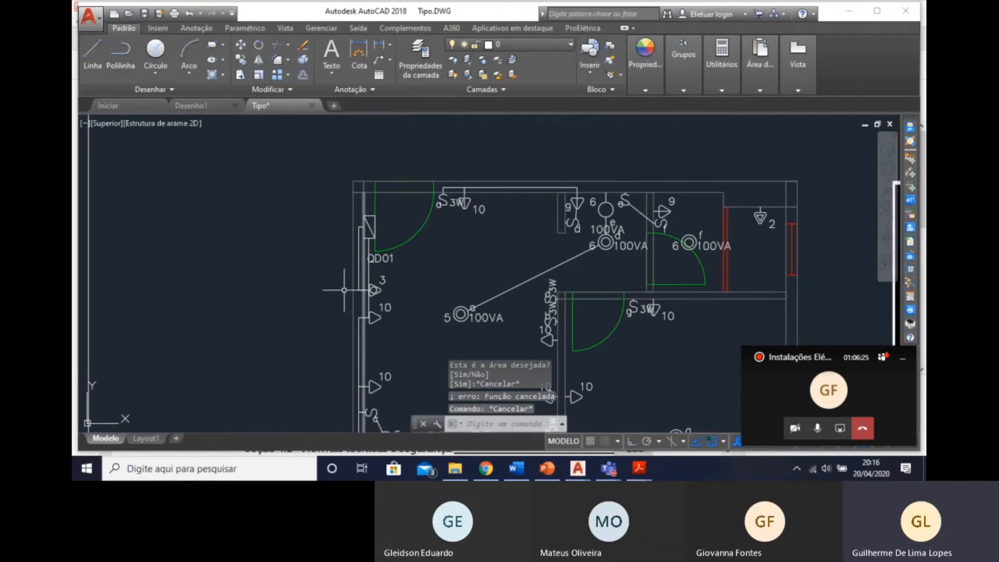
scroll(345, 279, "up", 4)
left_click(404, 277)
key("Delete")
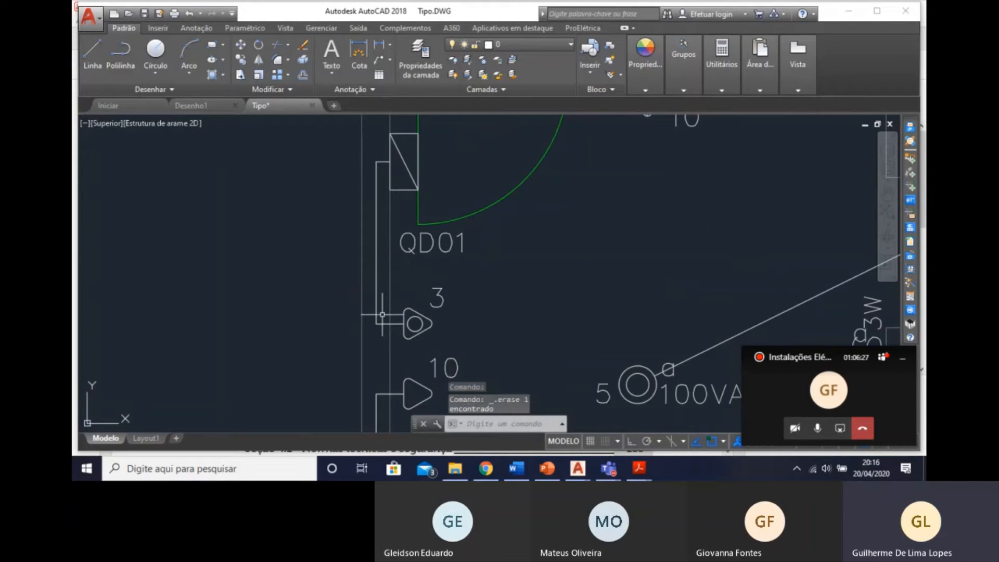
left_click(375, 310)
scroll(374, 311, "down", 3)
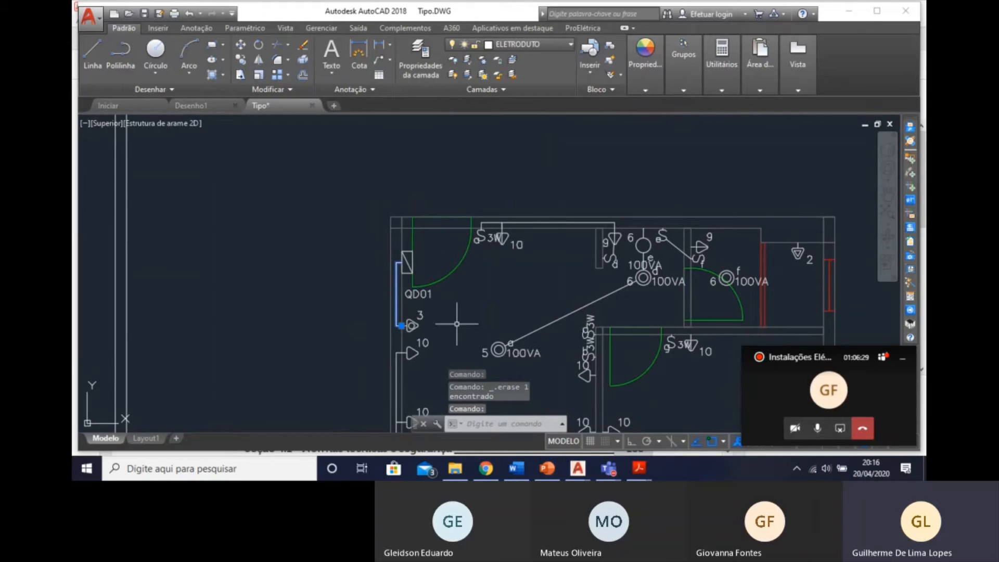
key("Escape")
Delete the upper-wall conduit between the circuit 10 socket by the entrance door and the circuit 9 socket.
middle_click_drag(459, 307, 415, 233)
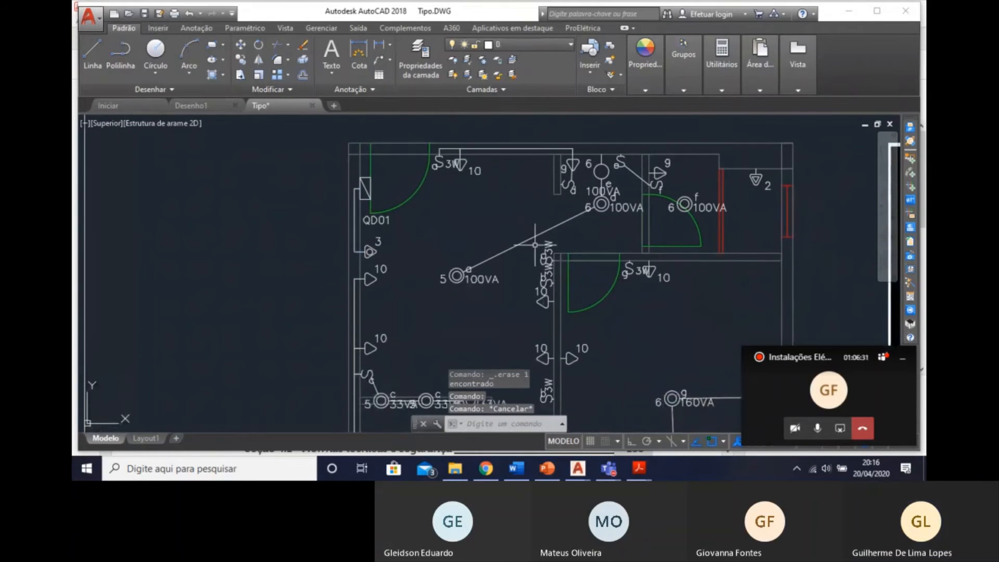
left_click(542, 142)
key("Escape")
scroll(563, 156, "up", 4)
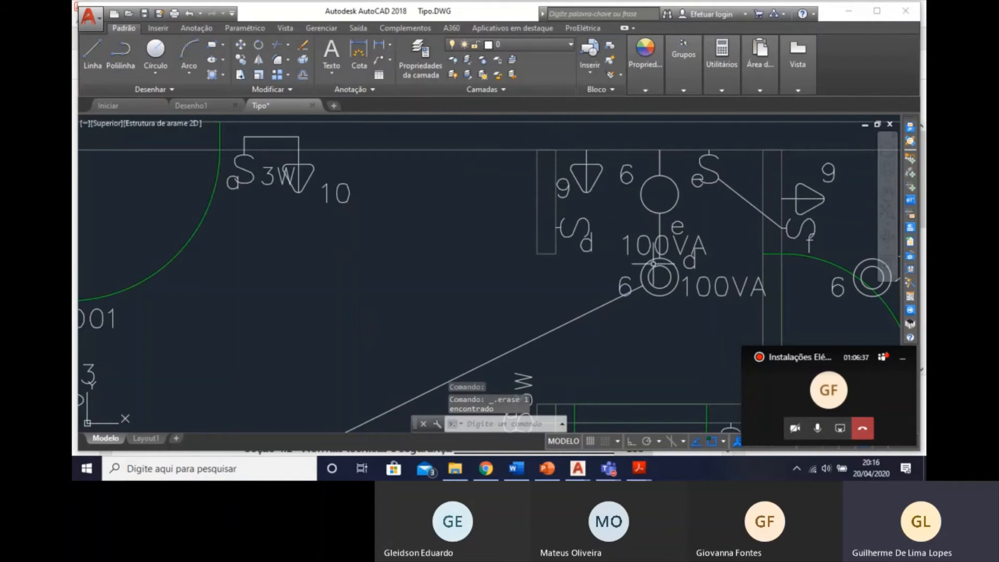
Delete the conduit between switches e and f and the ceiling conduit joining luminaires a and d.
middle_click_drag(659, 278, 644, 215)
scroll(644, 215, "down", 4)
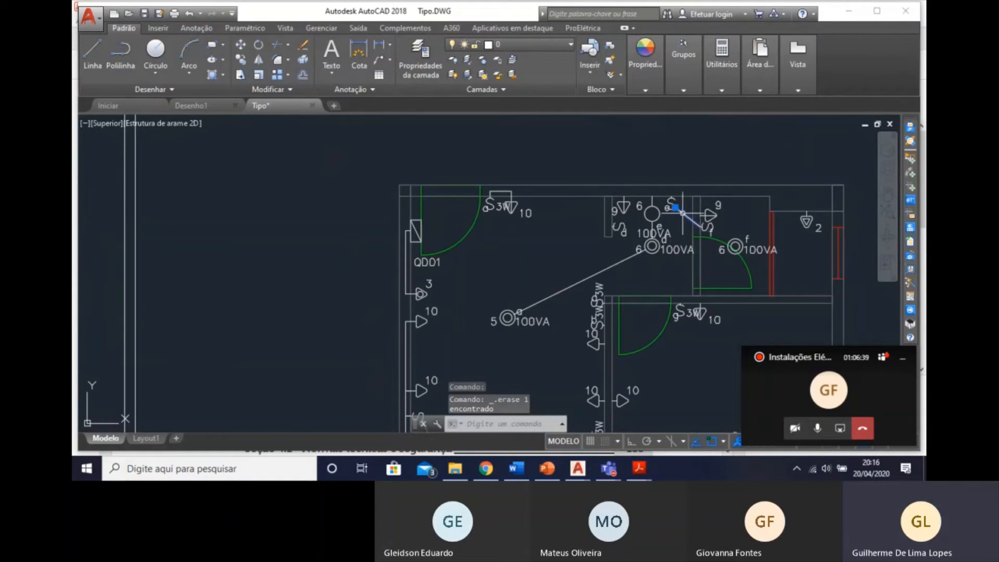
left_click(555, 290)
left_click(561, 289)
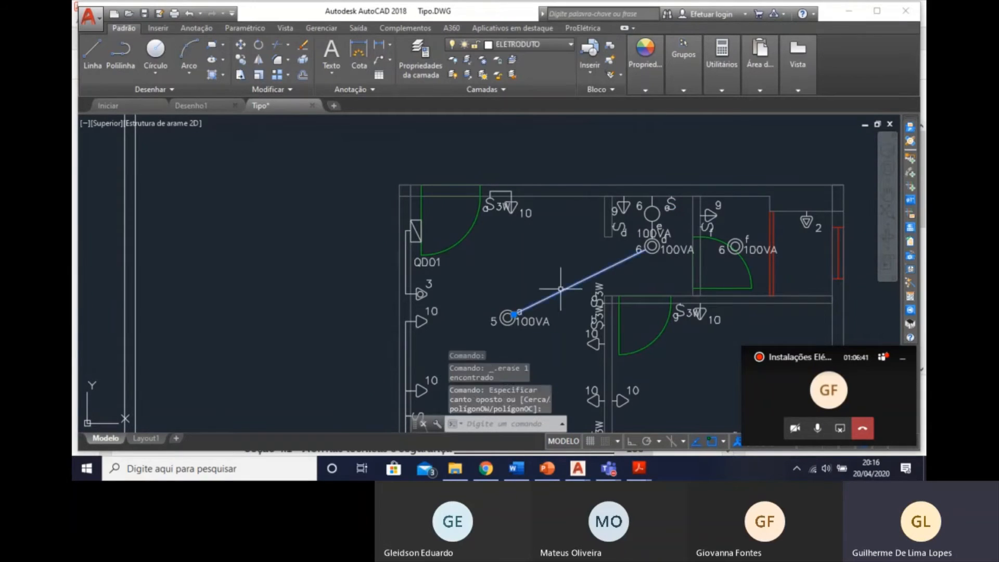
key("Delete")
Delete the outer-wall conduit between the lower circuit 10 socket in the Estar and switch c.
mouse_move(515, 311)
middle_mouse_down()
mouse_move(526, 249)
mouse_move(497, 170)
middle_mouse_up()
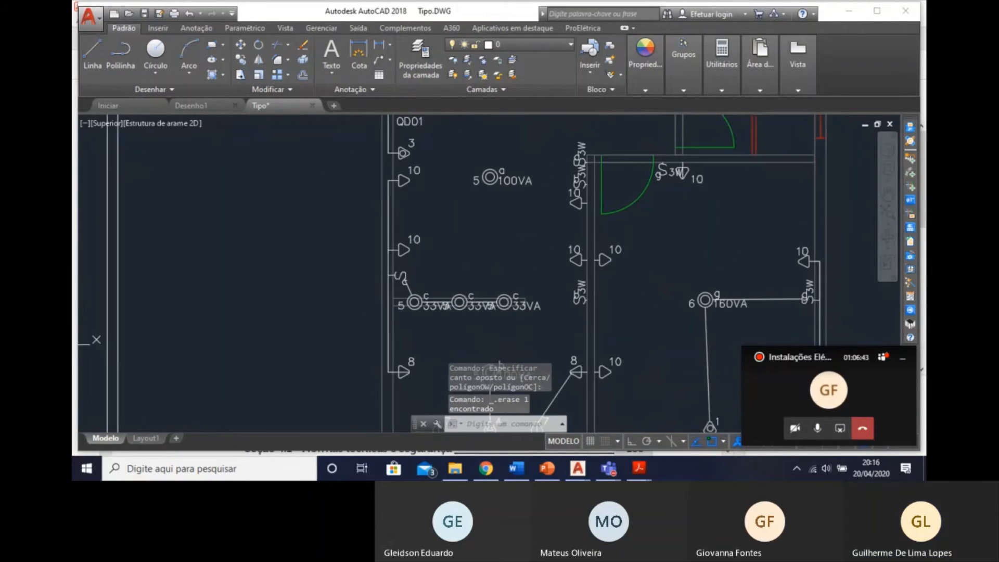
middle_click_drag(442, 294, 449, 257)
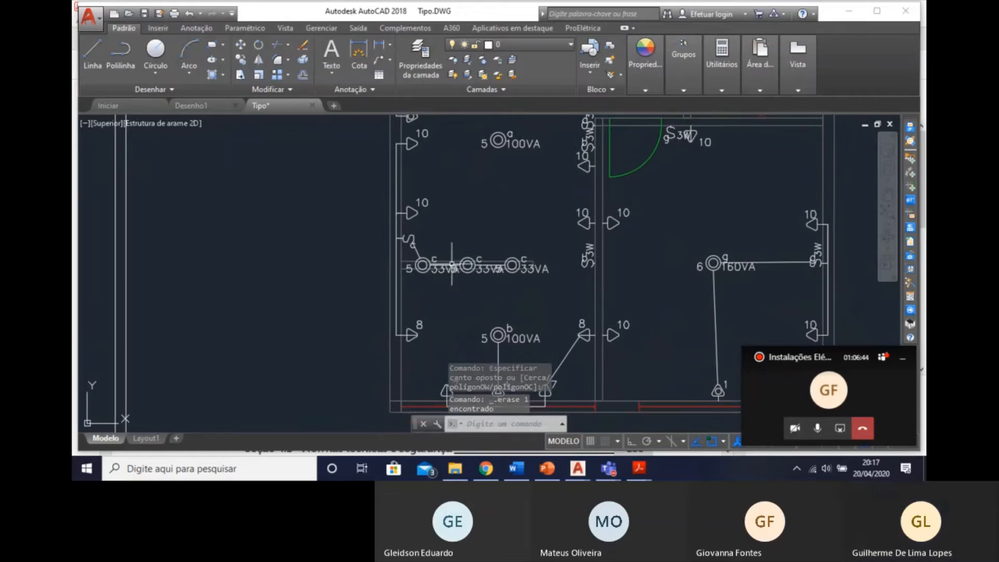
left_click(396, 231)
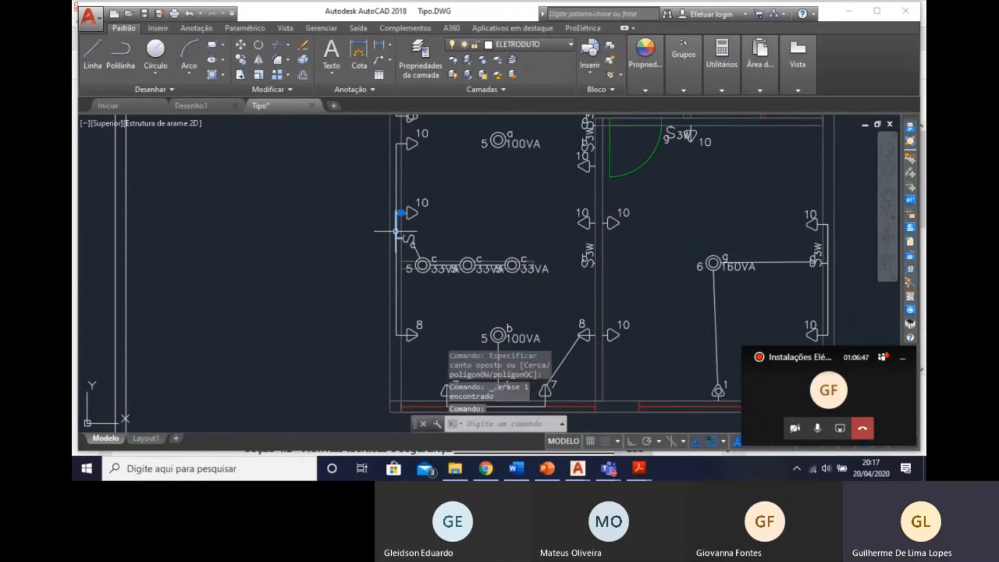
key("Delete")
left_click(395, 232)
left_click(398, 232)
middle_click_drag(491, 230, 469, 209)
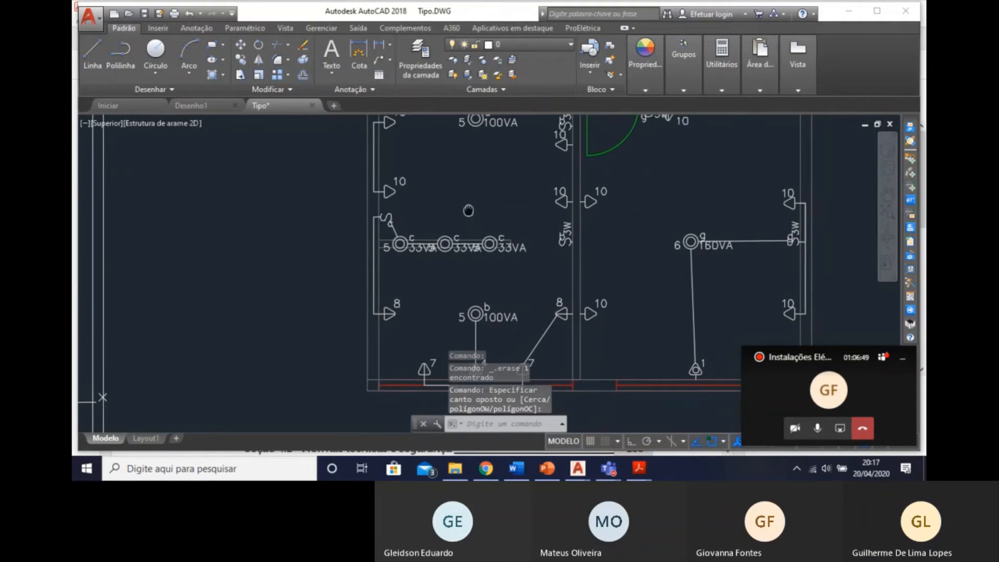
Restart automatic conduit routing in Ambiente pelo Teto e Paredes mode with Retilíneo tubes, using 3/4" Eletroduto Flexível through the Teto.
middle_click_drag(473, 284, 427, 298)
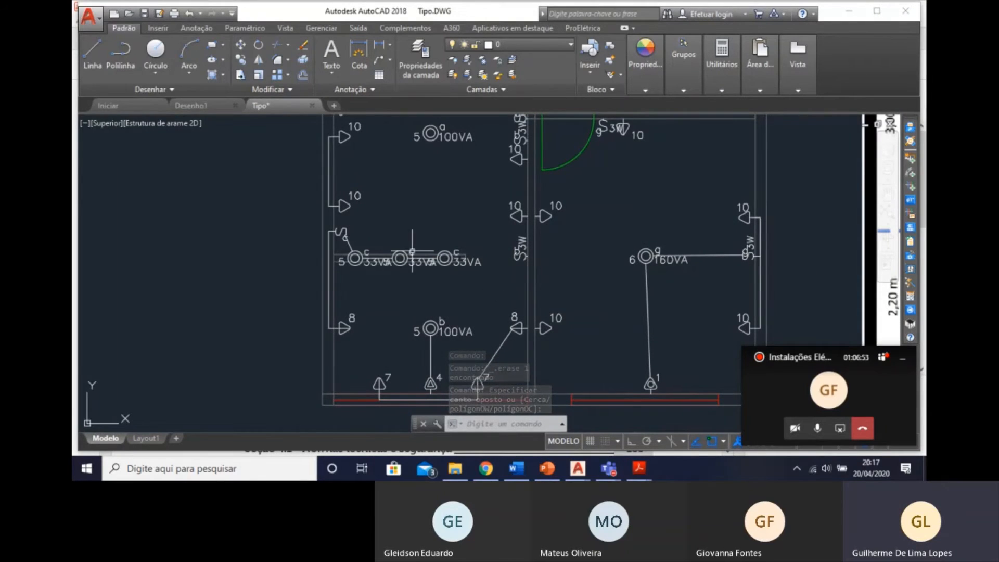
mouse_move(493, 282)
middle_mouse_down()
mouse_move(431, 259)
mouse_move(451, 317)
middle_mouse_up()
middle_click_drag(530, 250, 533, 355)
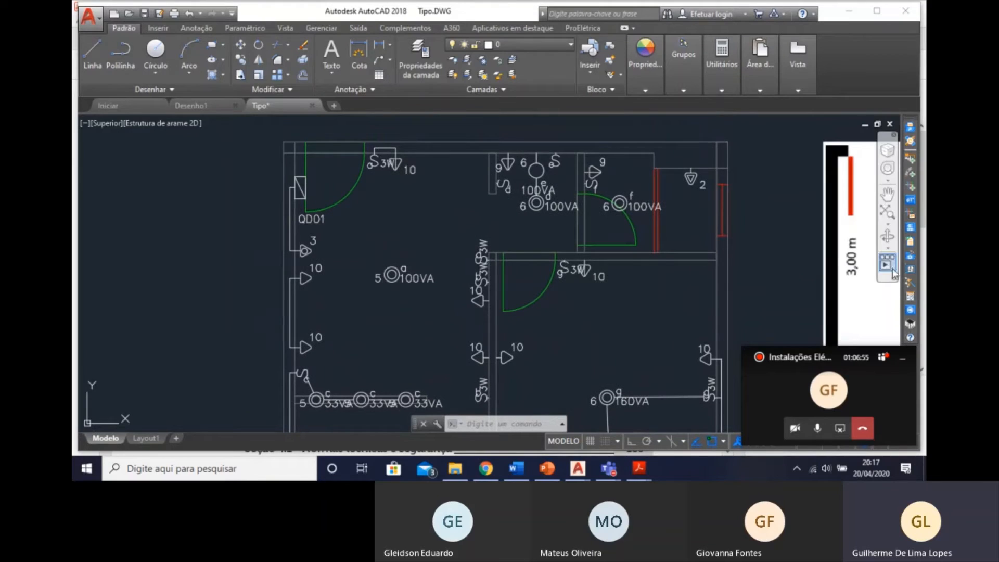
left_click(910, 295)
left_click(465, 207)
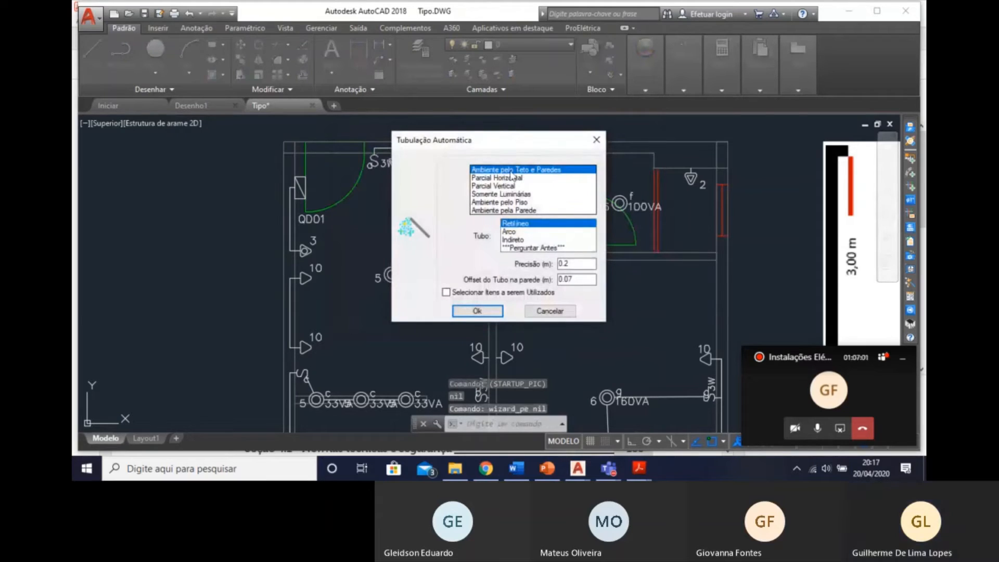
key("Return")
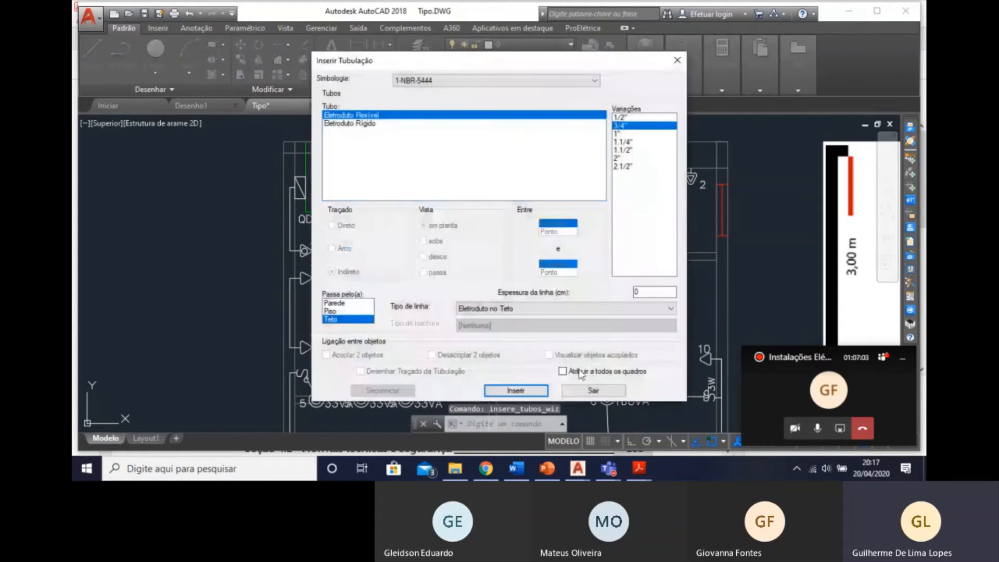
left_click(516, 390)
Reject the detected area and route the Estar within a rectangle from the outer wall at the luminaires c to the upper wall beside the wall stub.
left_click(411, 197)
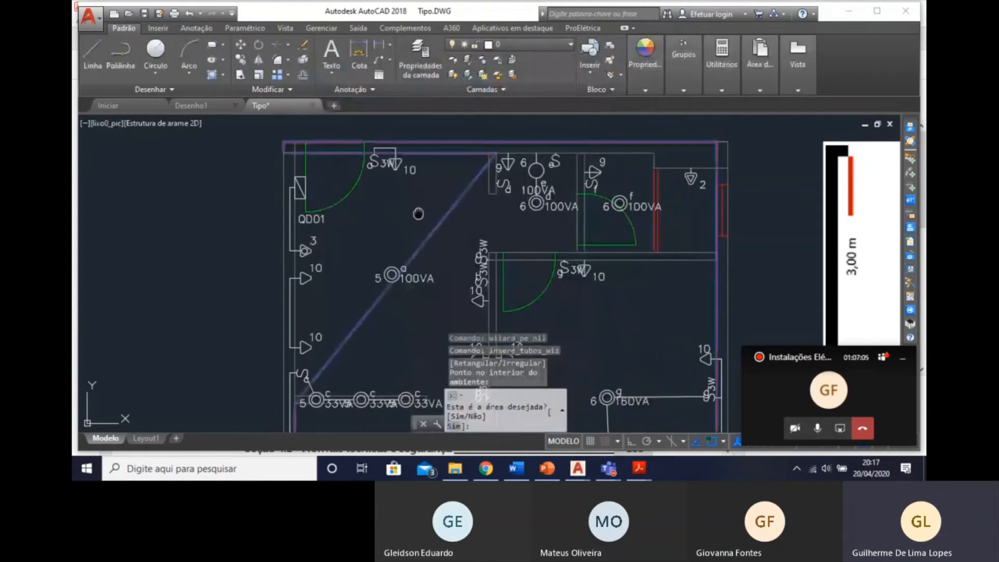
middle_click_drag(418, 214, 403, 121)
type("n")
key("Return")
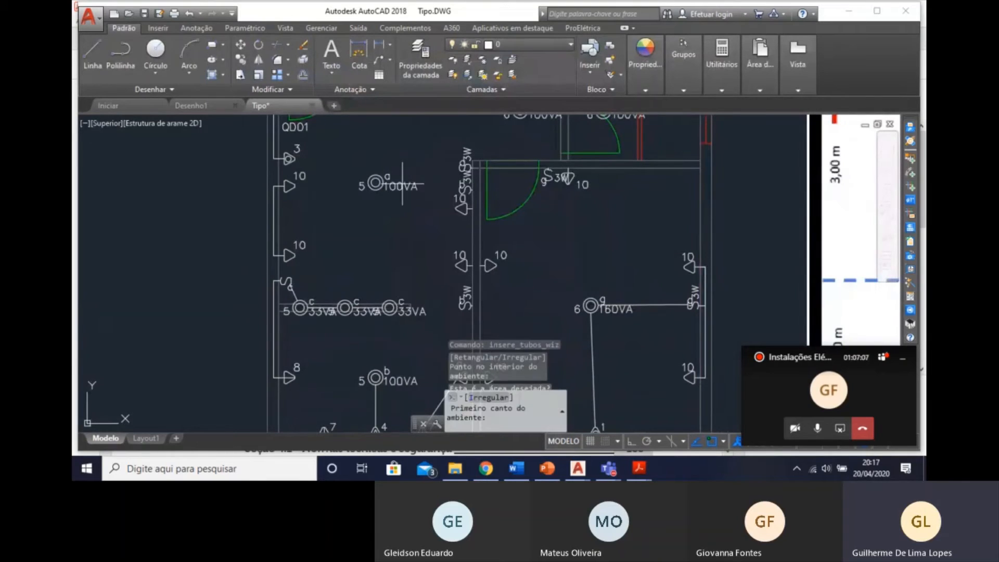
left_click(281, 302)
middle_click_drag(279, 211, 311, 379)
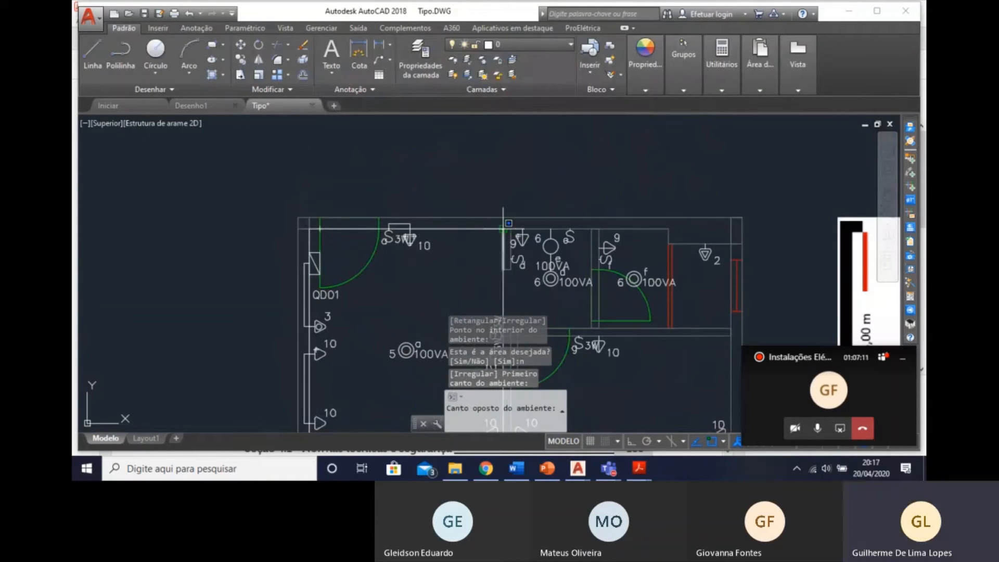
left_click(491, 233)
middle_click_drag(463, 232, 450, 130)
middle_click_drag(417, 268, 393, 157)
mouse_move(461, 240)
middle_mouse_down()
mouse_move(461, 281)
mouse_move(422, 250)
middle_mouse_up()
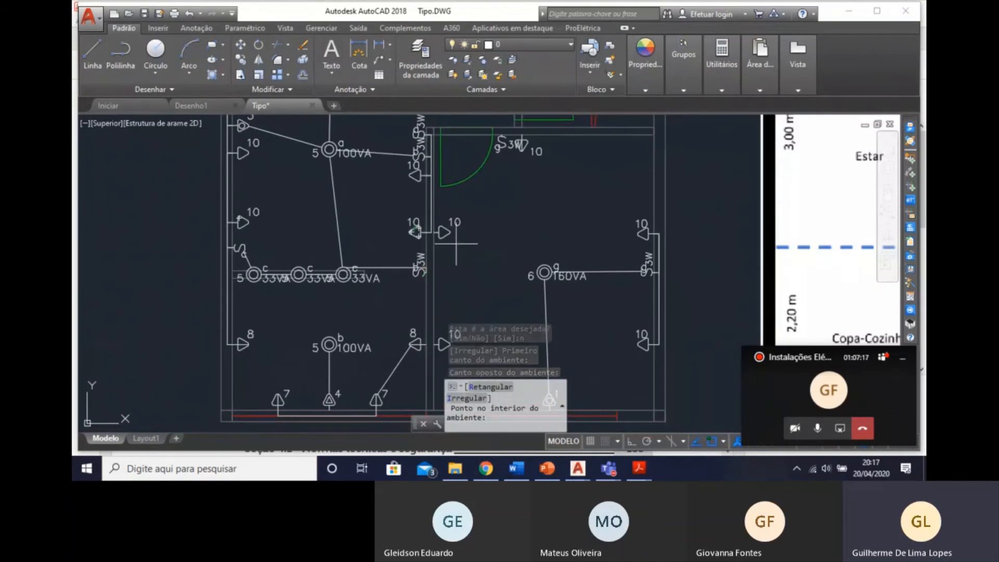
Reject the detected area and route the bedroom of luminaire g within a rectangle from its inner corner beside the door to the opposite inner corner.
left_click(535, 219)
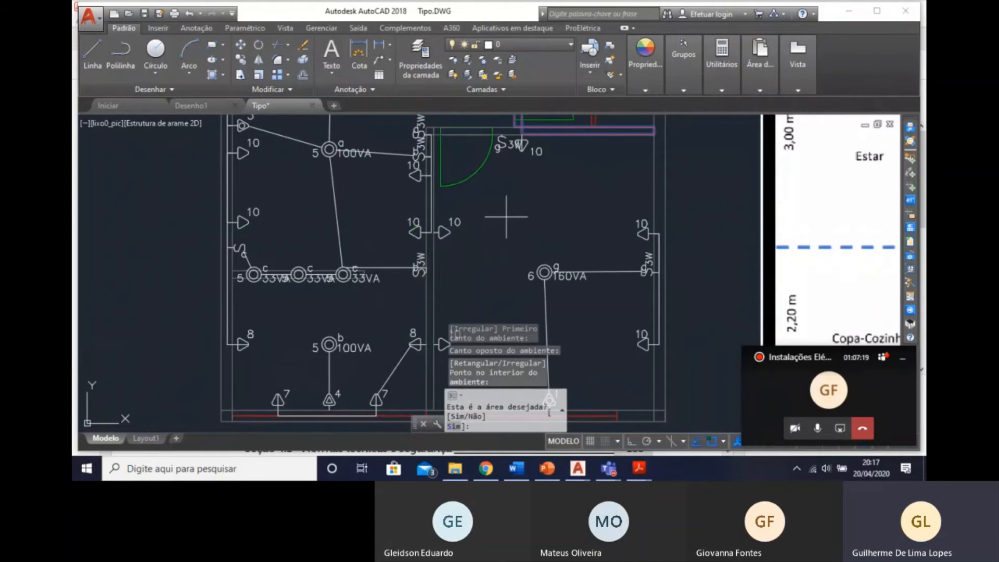
type("n")
key("Return")
scroll(438, 142, "up", 2)
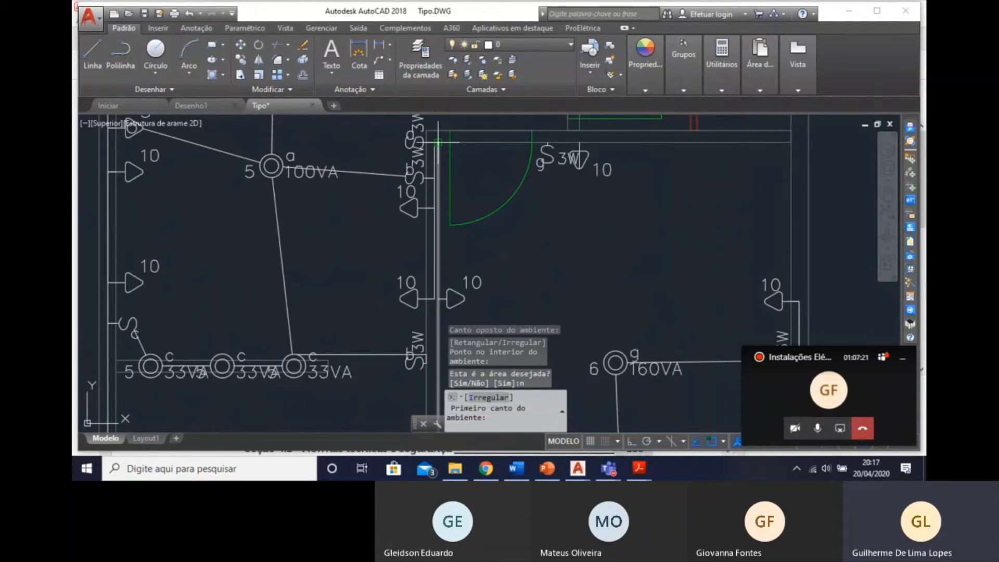
left_click(438, 141)
scroll(438, 142, "down", 2)
middle_click_drag(362, 281, 443, 234)
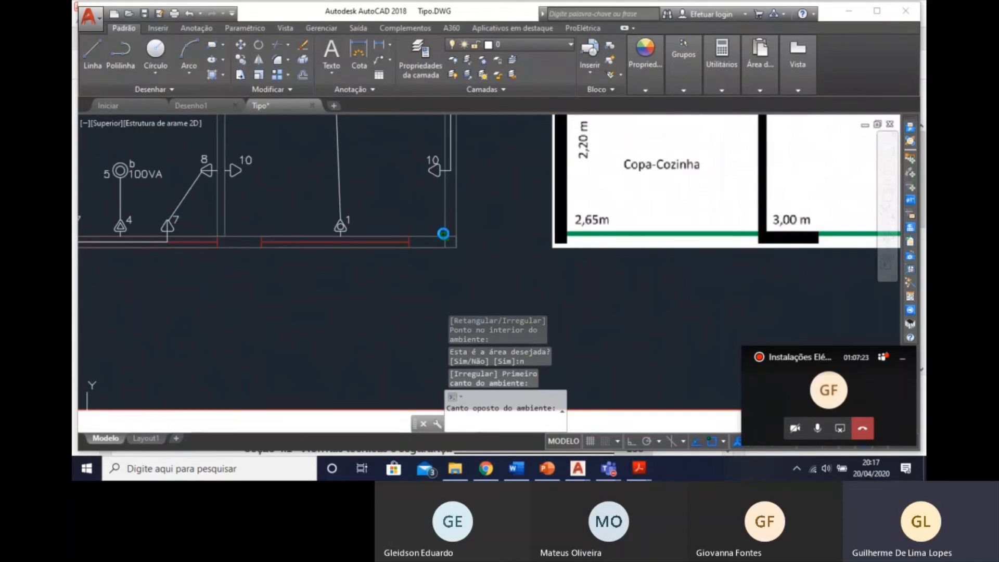
left_click(443, 233)
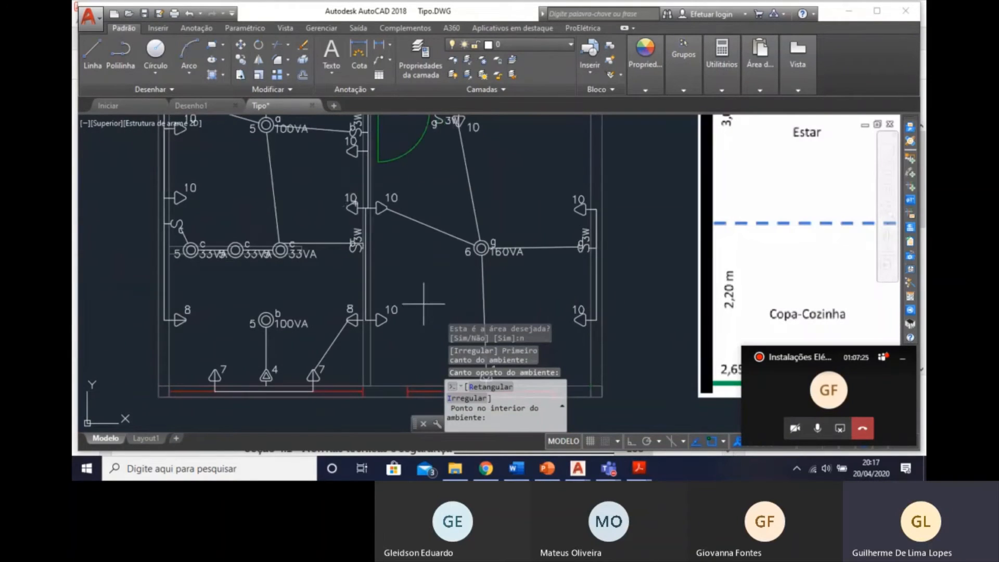
Reject the detected area and route the Copa-Cozinha within a rectangle from its inner window-wall corner to the outer wall at the luminaires c.
left_click(171, 256)
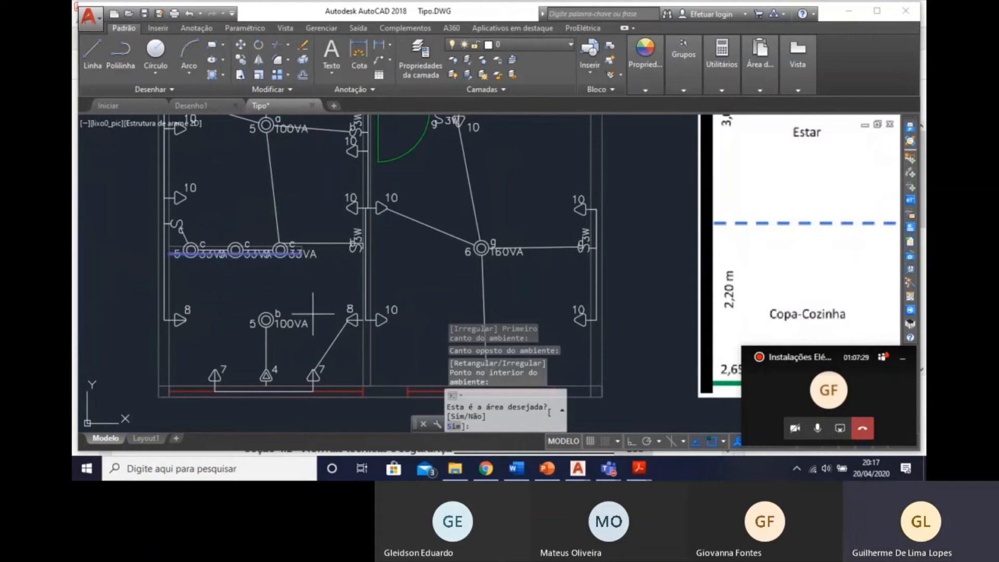
type("n")
key("Return")
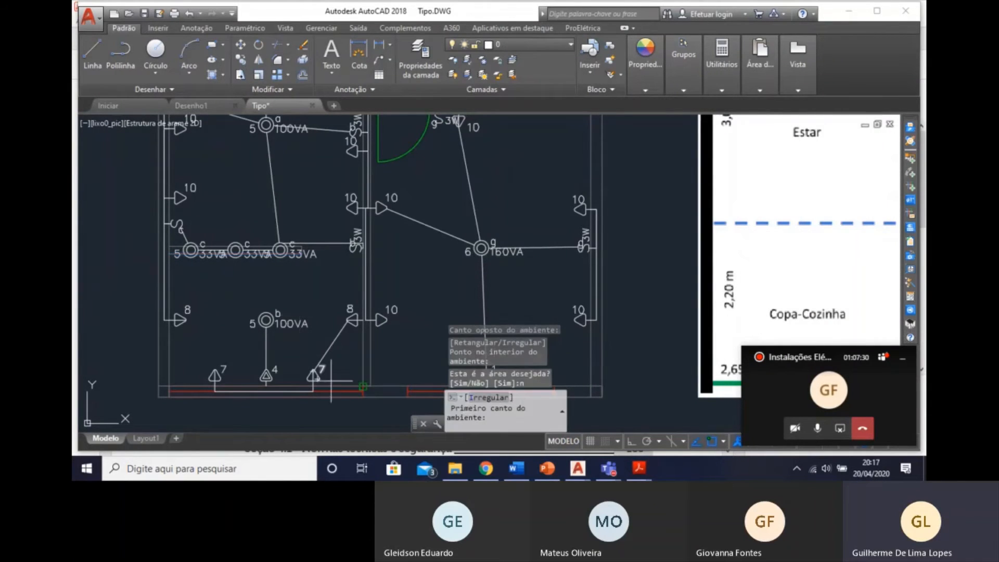
left_click(363, 386)
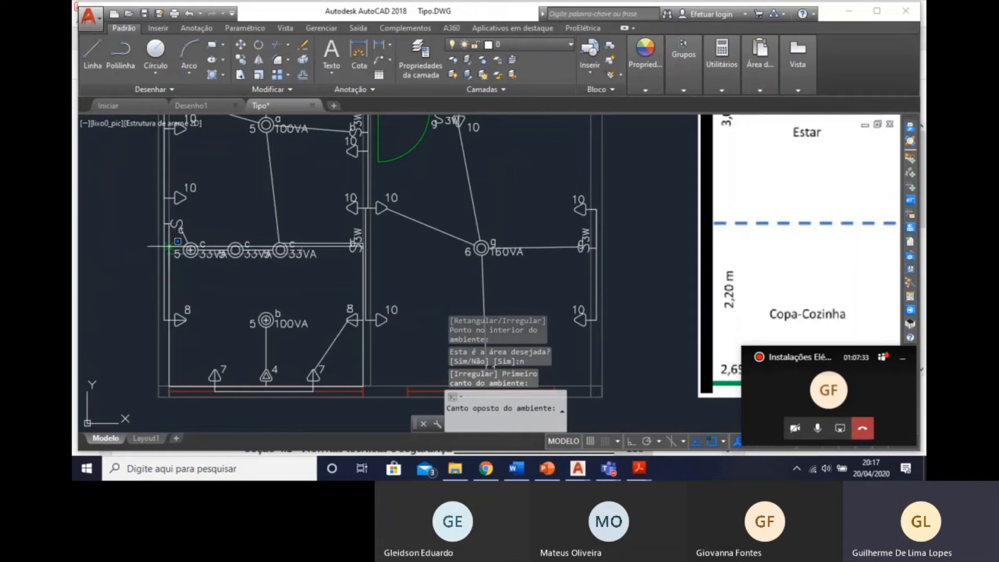
left_click(346, 282)
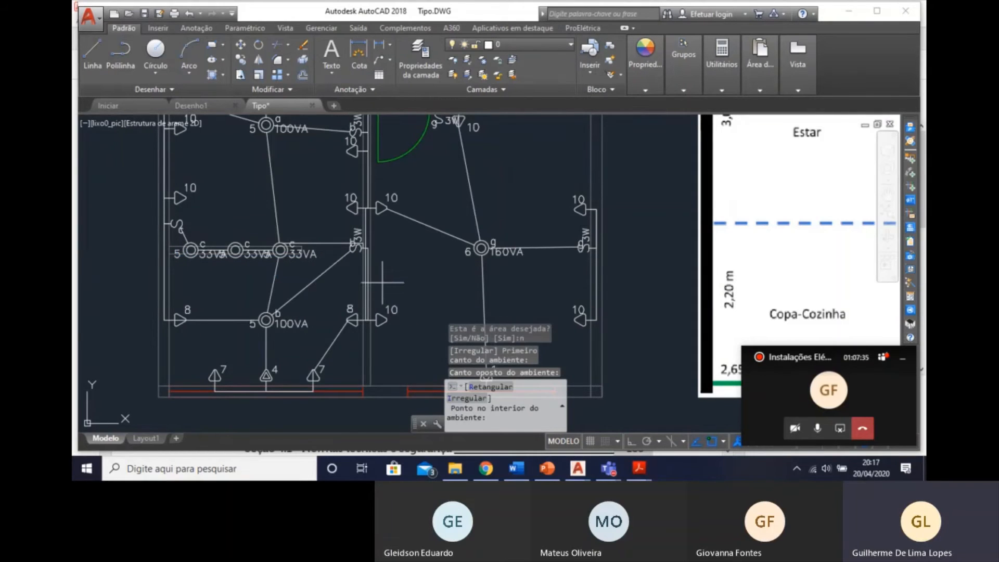
Reject the detected area and route the hall of luminaires d and e within a rectangle from its upper corner at the wall stub to the opposite corner.
scroll(390, 283, "down", 4)
scroll(371, 160, "up", 4)
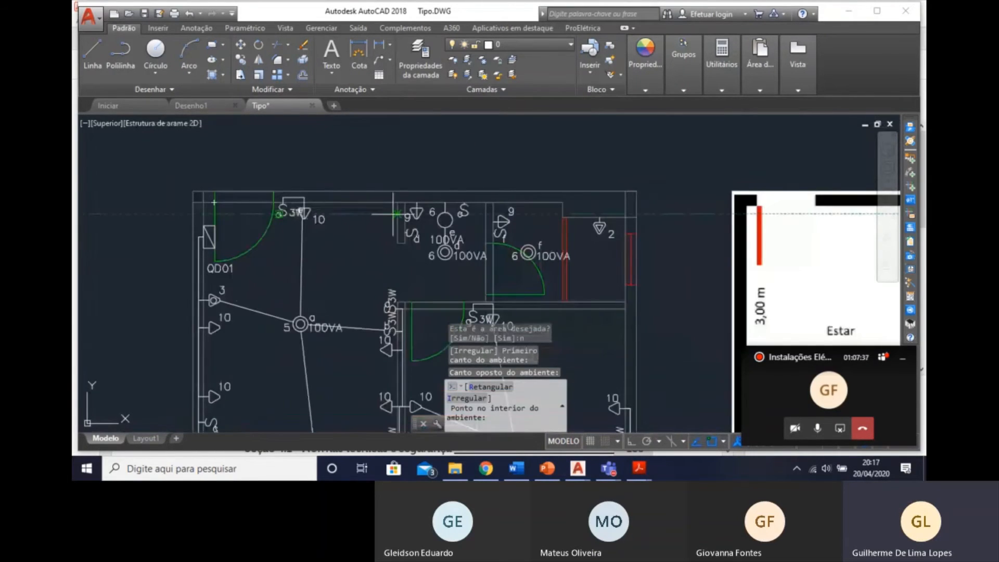
scroll(393, 214, "up", 2)
left_click(442, 227)
middle_click_drag(533, 276, 457, 196)
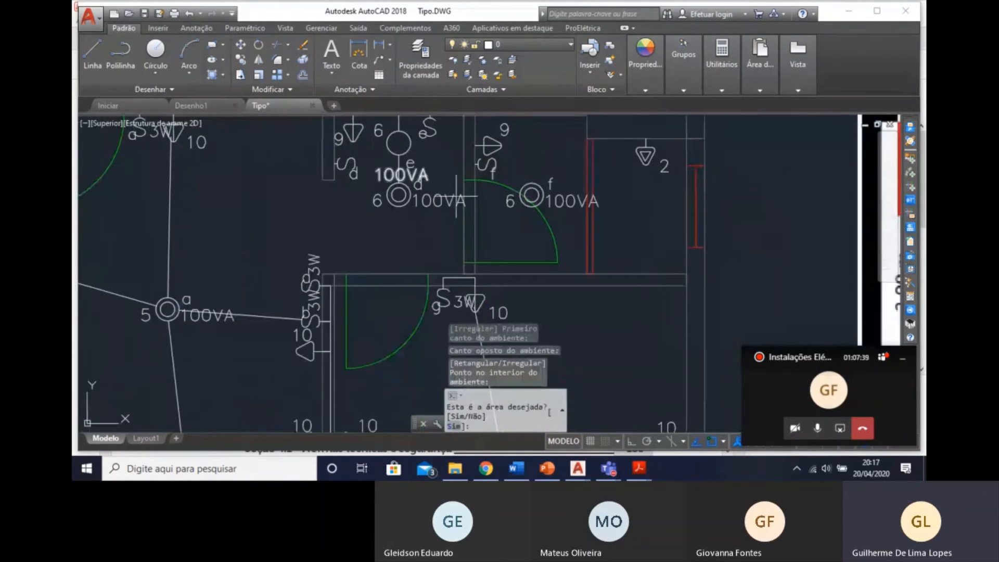
type("n")
key("Return")
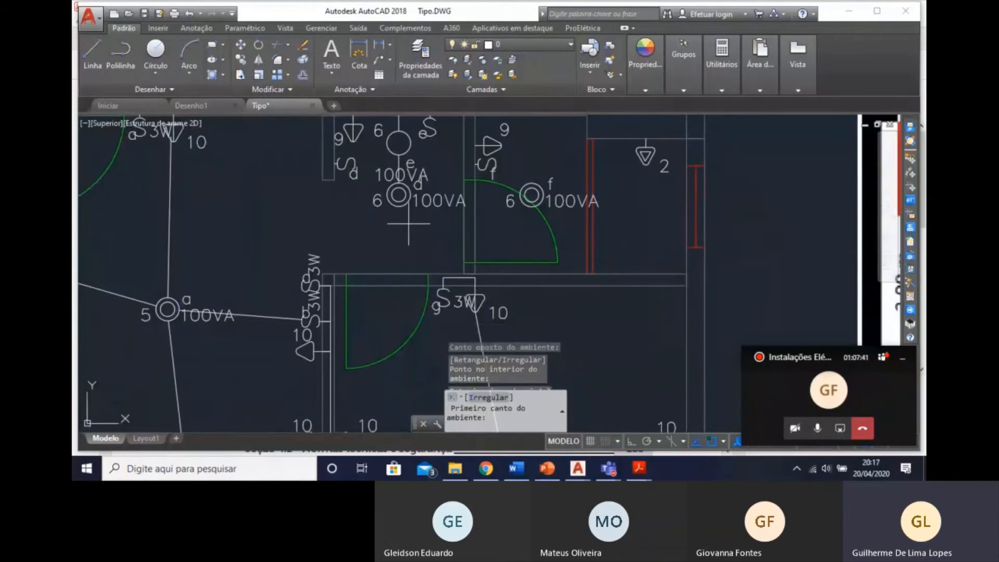
middle_click_drag(359, 136, 364, 200)
left_click(340, 177)
middle_click_drag(477, 194, 392, 139)
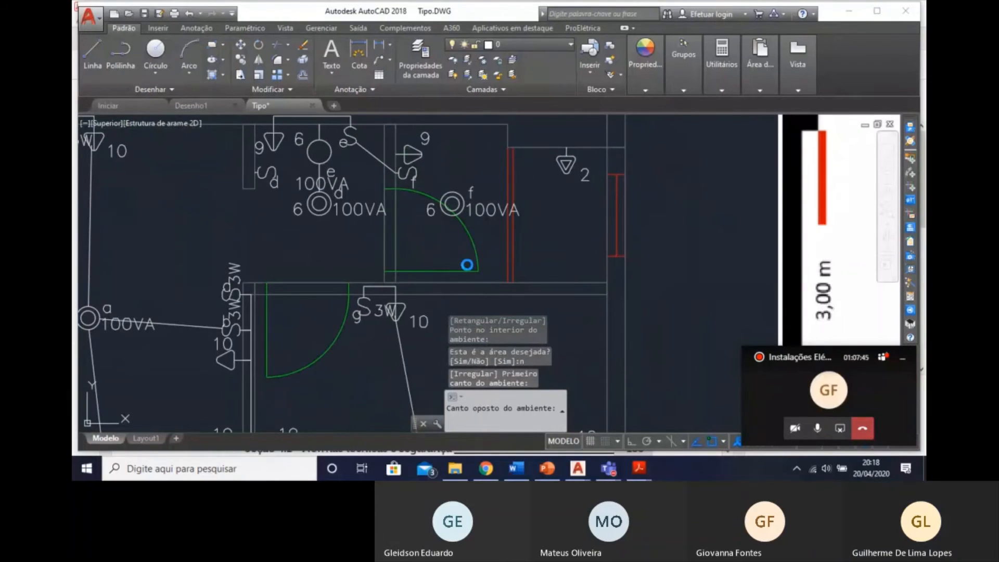
left_click(476, 268)
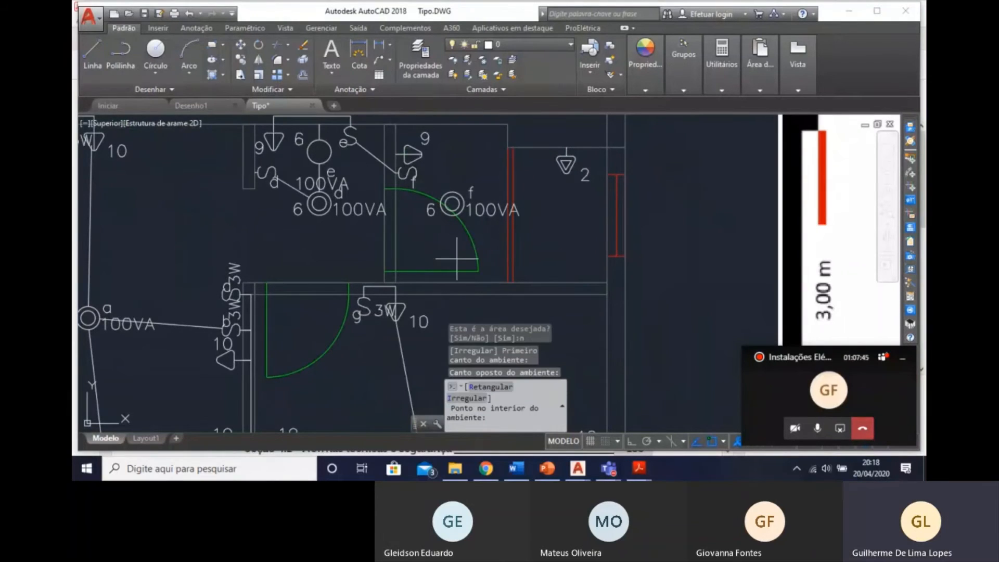
Reject the detected area and route the WC within a rectangle from its lower corner at the window wall to the opposite corner at the hall wall.
left_click(597, 282)
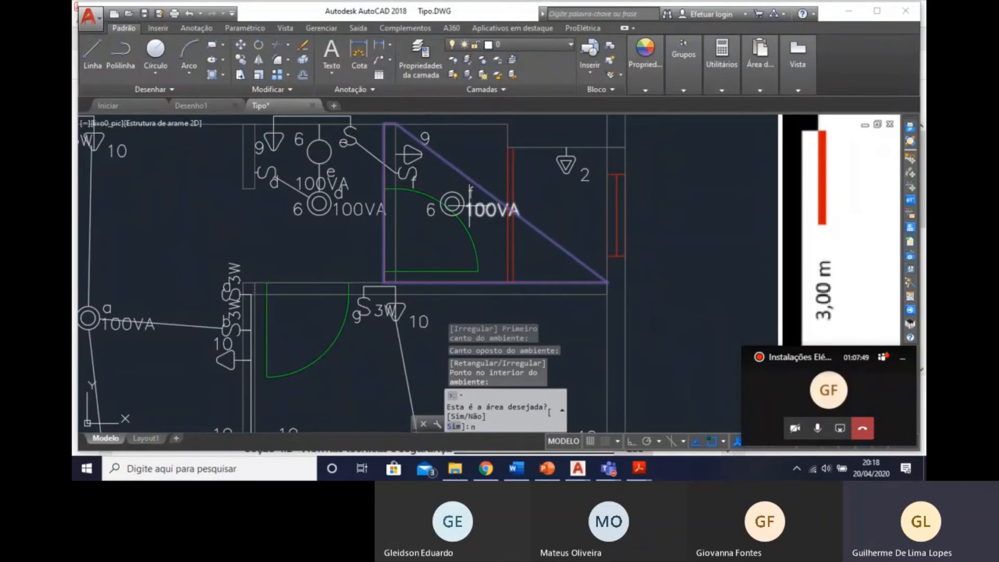
type("n")
key("Return")
left_click(607, 283)
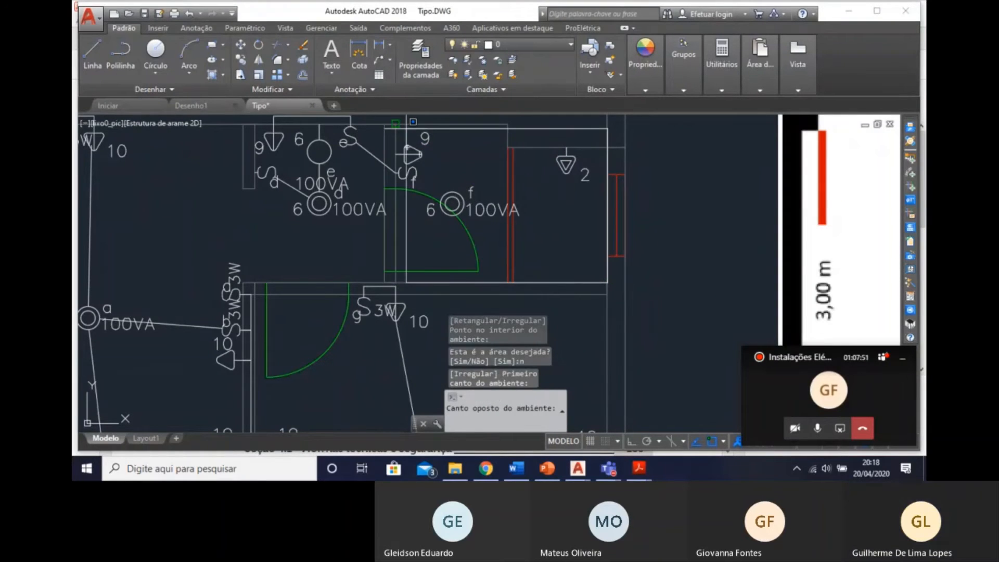
left_click(397, 123)
scroll(406, 177, "down", 4)
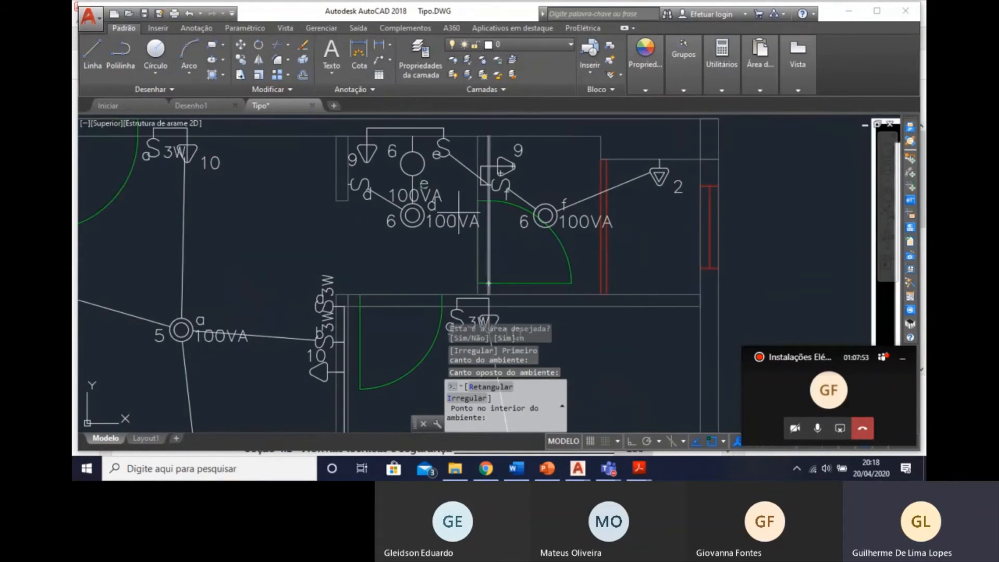
middle_click_drag(443, 256, 427, 223)
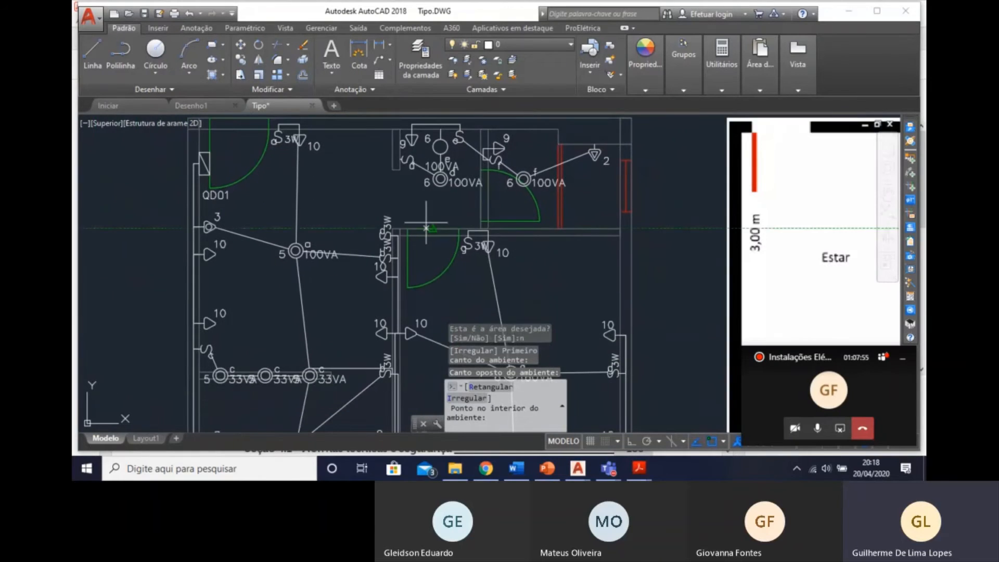
key("Escape")
Delete the diagonal conduit joining switch e in the hall to switch f in the WC.
scroll(319, 201, "down", 4)
scroll(352, 210, "up", 3)
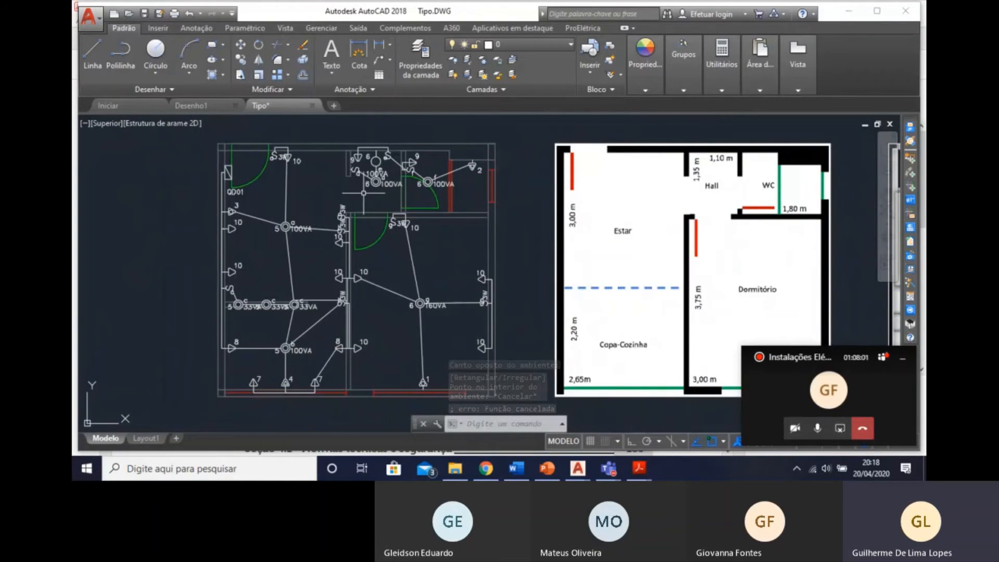
scroll(411, 192, "up", 2)
middle_click_drag(463, 211, 468, 259)
scroll(468, 259, "up", 4)
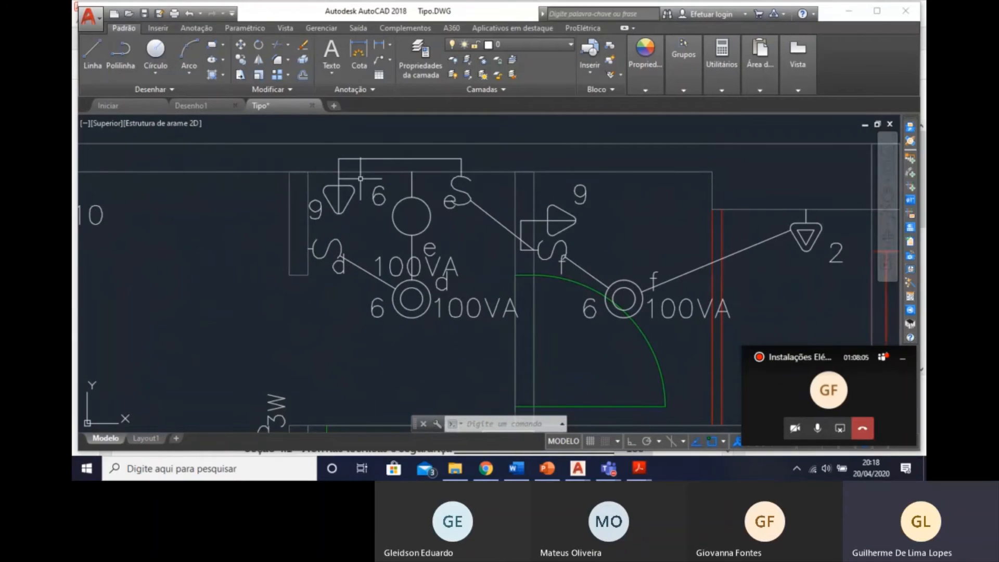
key("Escape")
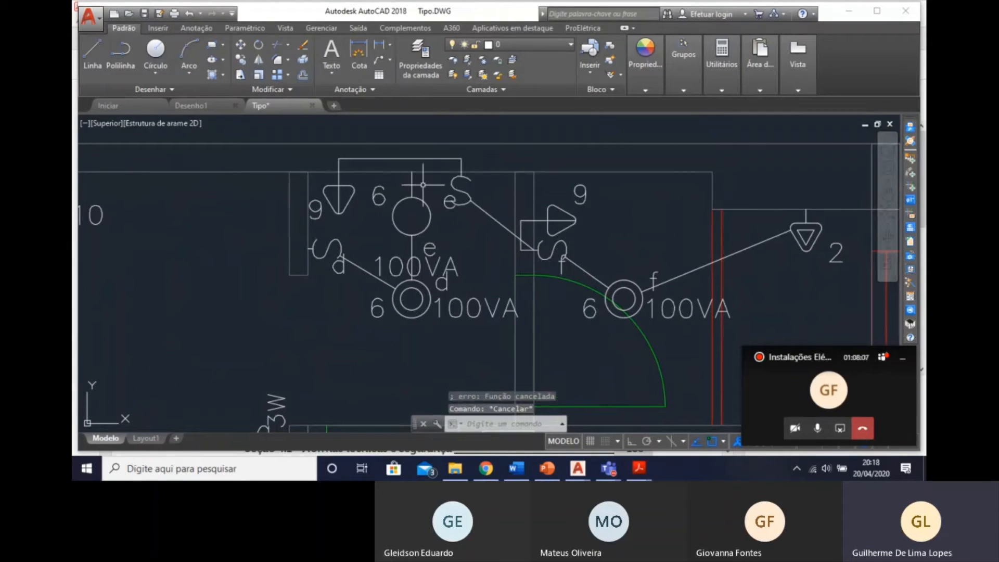
left_click(497, 219)
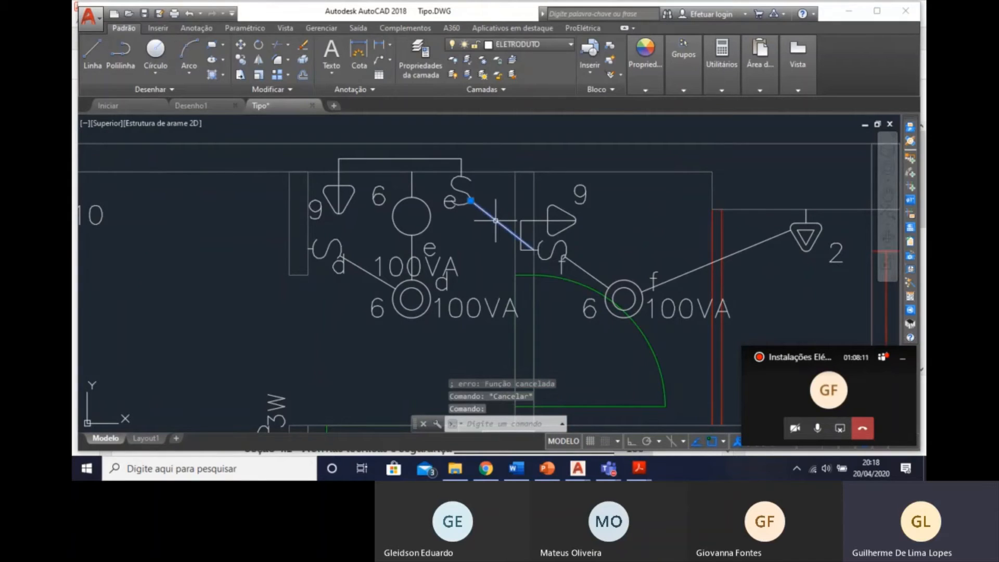
key("Delete")
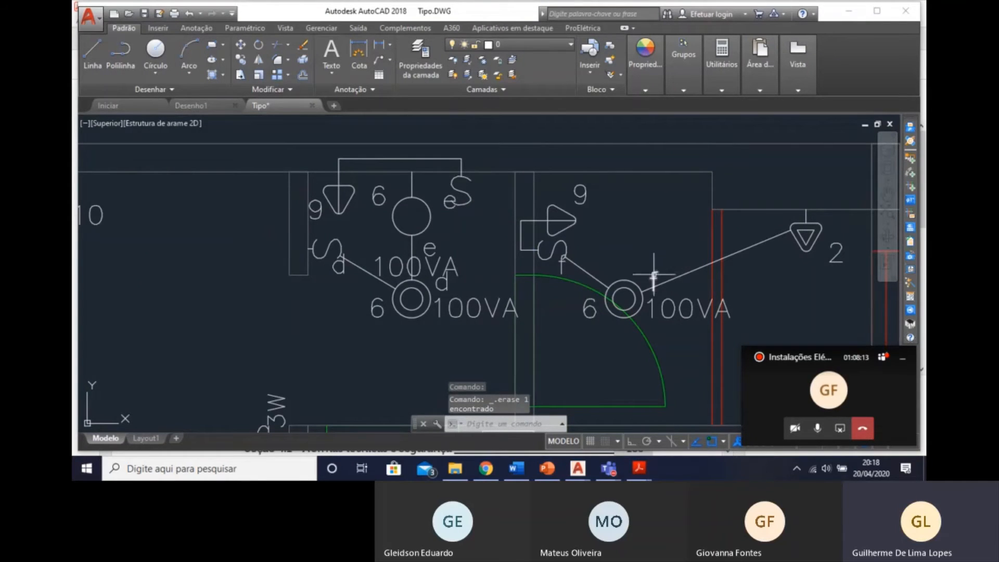
Insert a 3/4" flexible ceiling conduit as a downward-bulging arc from the hall's ceiling luminaire d to board QD01.
middle_click_drag(643, 260, 632, 241)
scroll(567, 286, "down", 2)
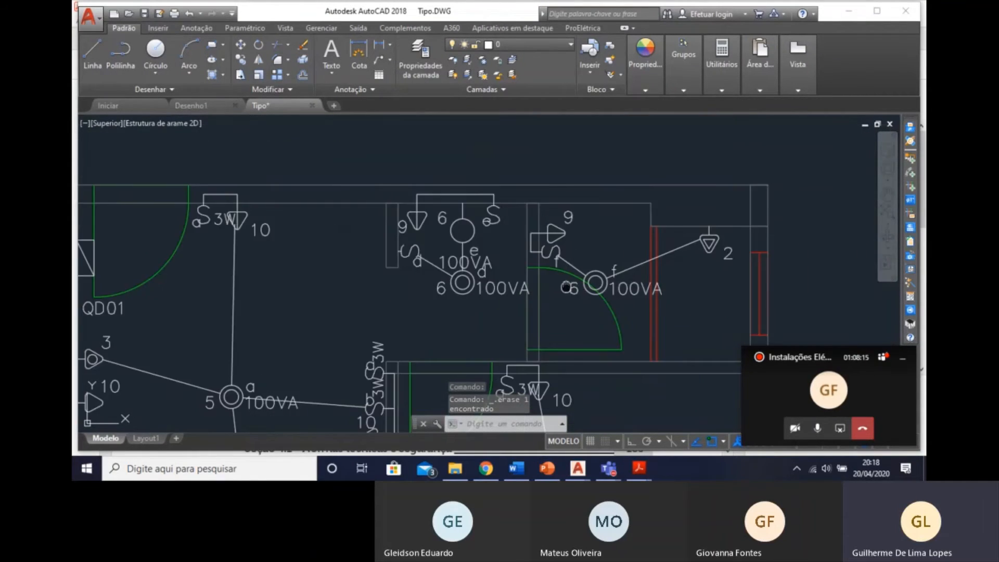
middle_click_drag(566, 286, 653, 280)
middle_click_drag(343, 276, 312, 255)
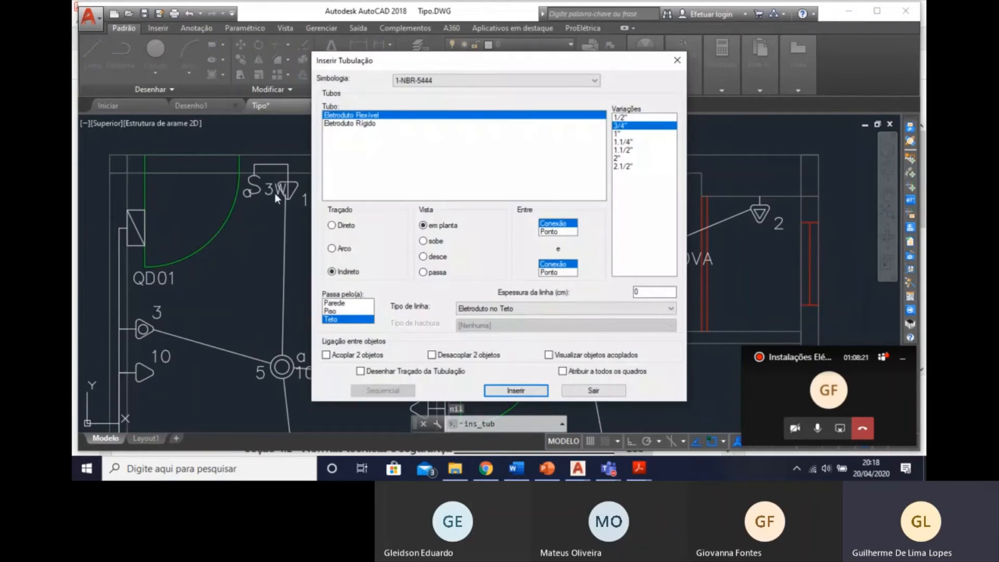
left_click(348, 251)
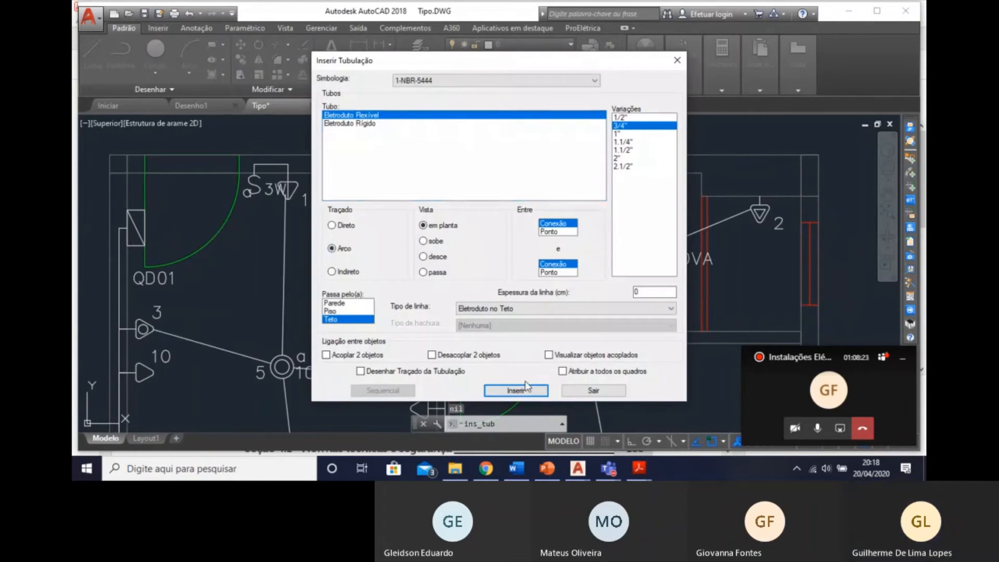
left_click(516, 391)
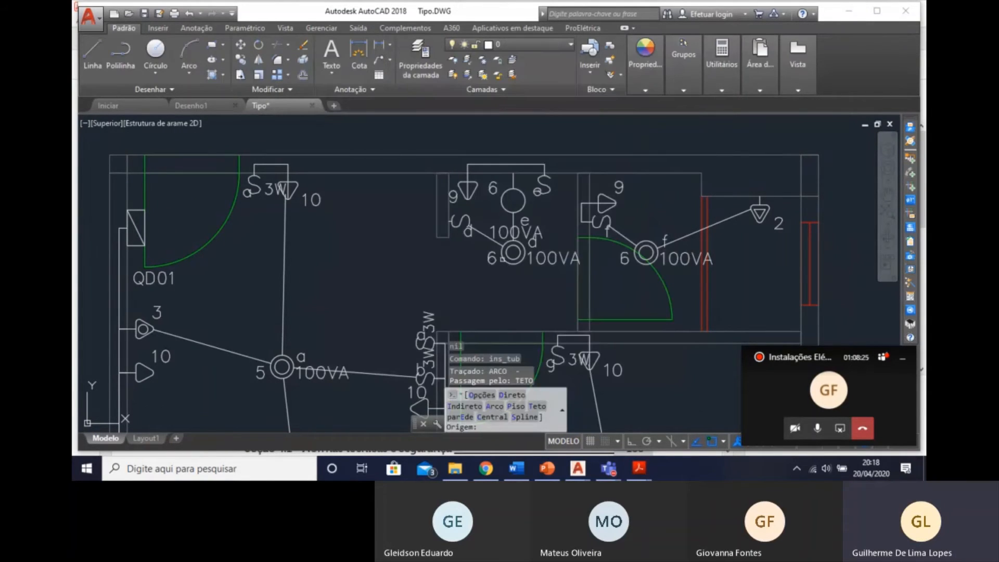
left_click(513, 252)
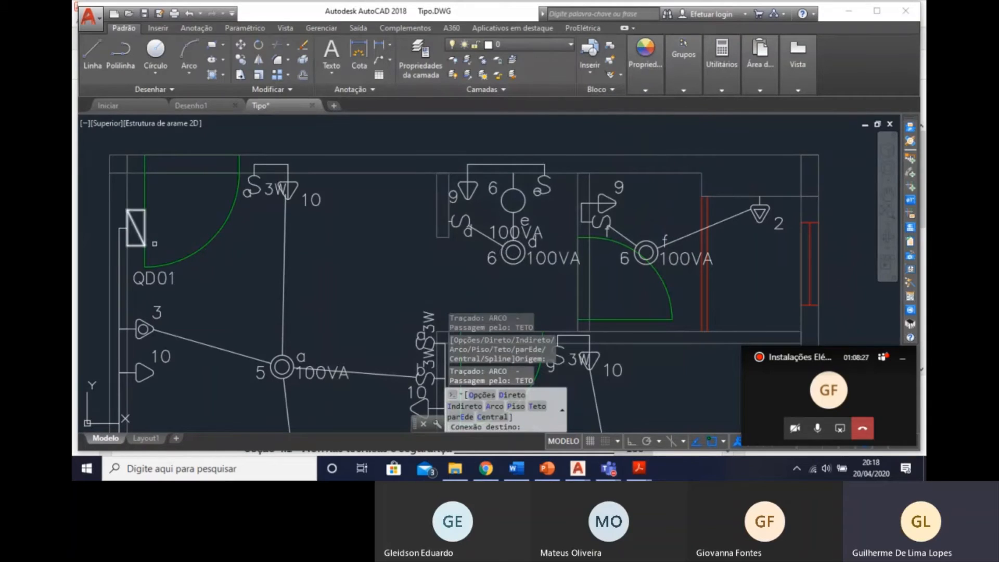
left_click(144, 236)
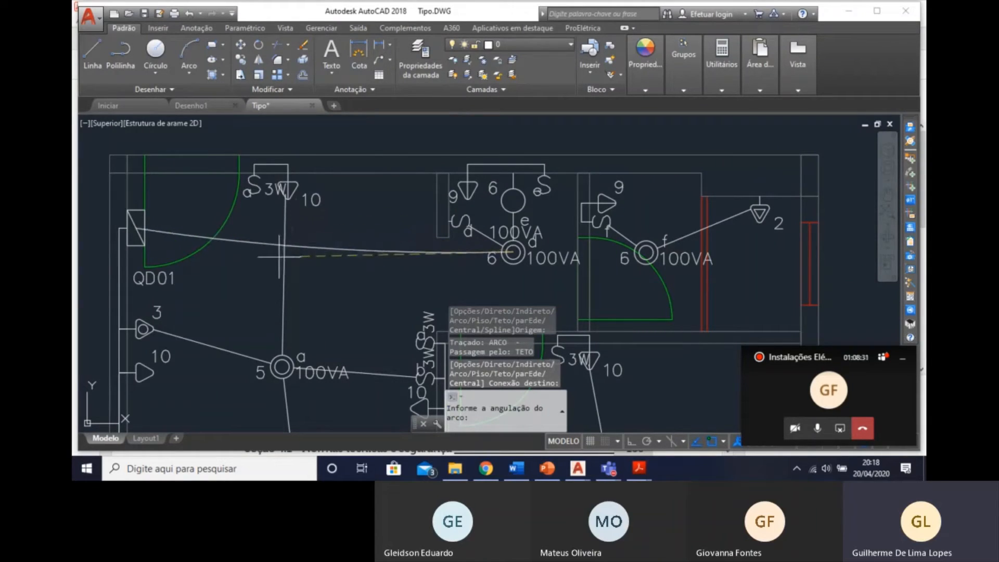
left_click(270, 282)
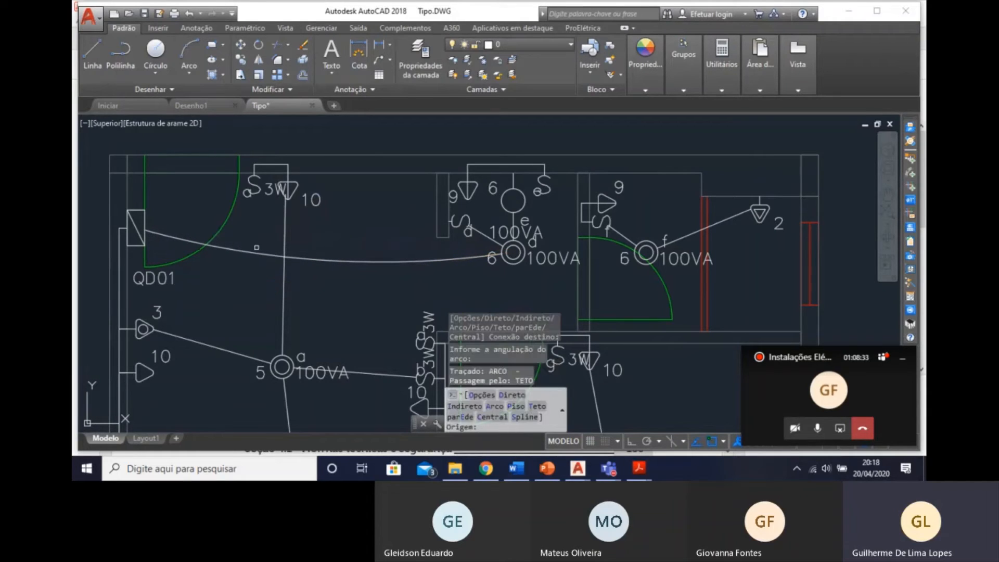
Insert a downward-curving arc ceiling conduit from the hall's ceiling luminaire d to the WC's ceiling luminaire f.
mouse_move(261, 231)
middle_mouse_down()
mouse_move(339, 186)
mouse_move(373, 233)
middle_mouse_up()
mouse_move(426, 272)
middle_mouse_down()
mouse_move(375, 263)
mouse_move(330, 235)
middle_mouse_up()
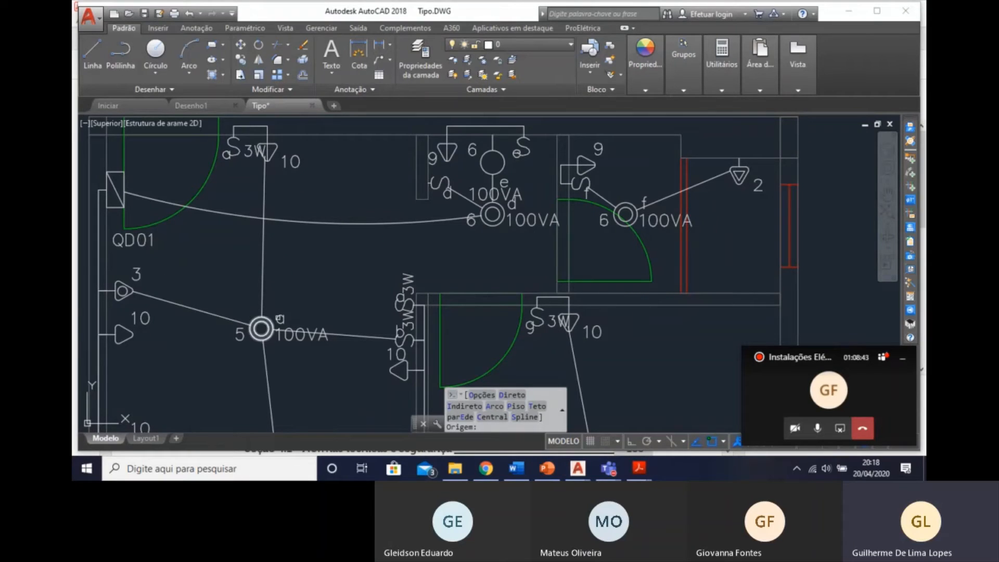
middle_click_drag(343, 310, 301, 357)
middle_click_drag(463, 268, 496, 247)
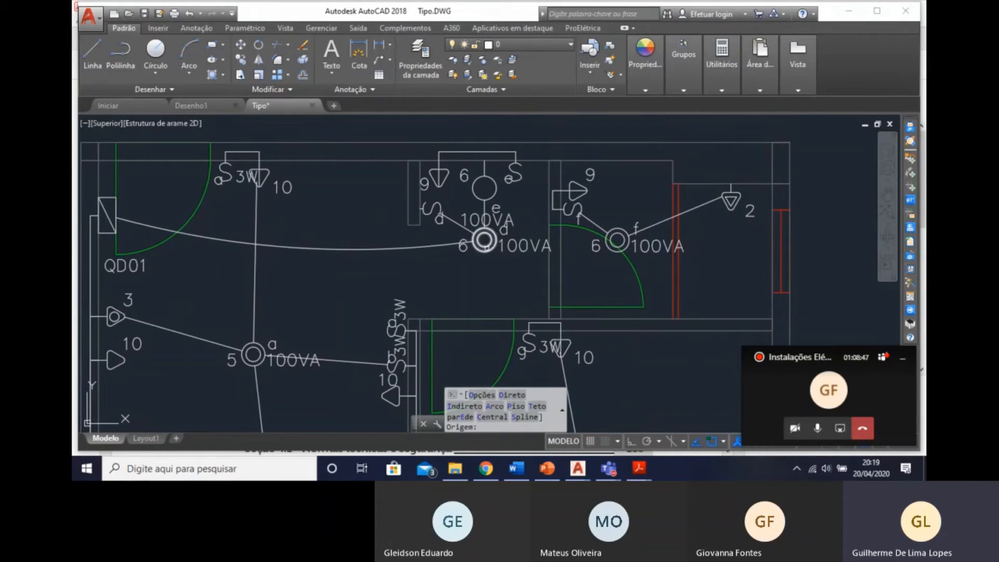
left_click(484, 240)
left_click(617, 240)
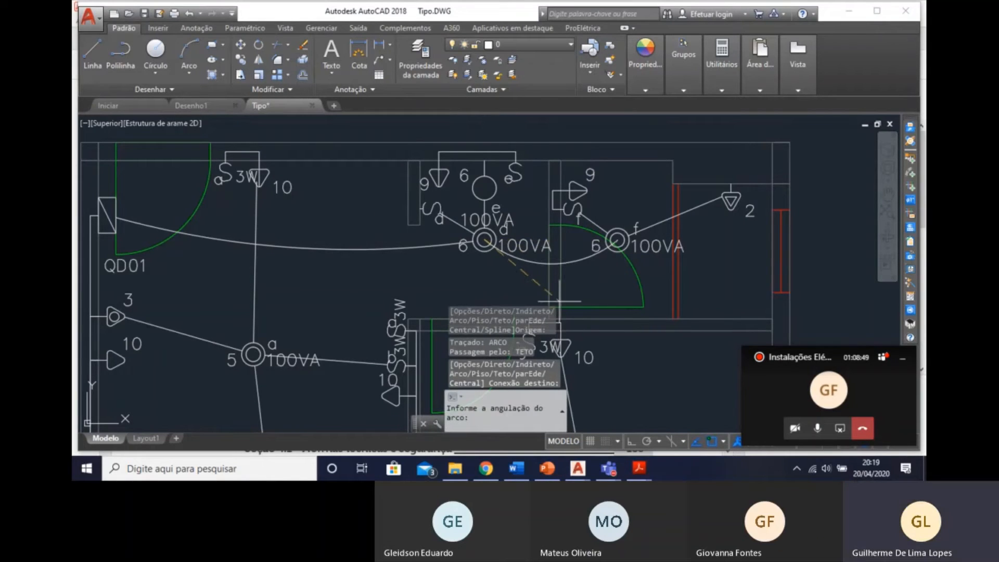
key("Escape")
middle_click_drag(594, 242, 591, 183)
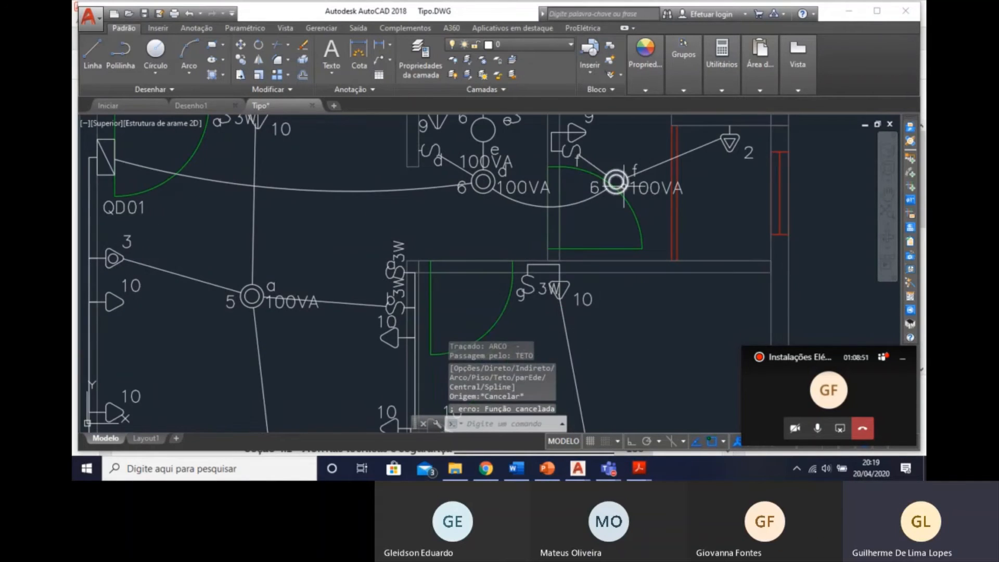
middle_click_drag(642, 140, 659, 208)
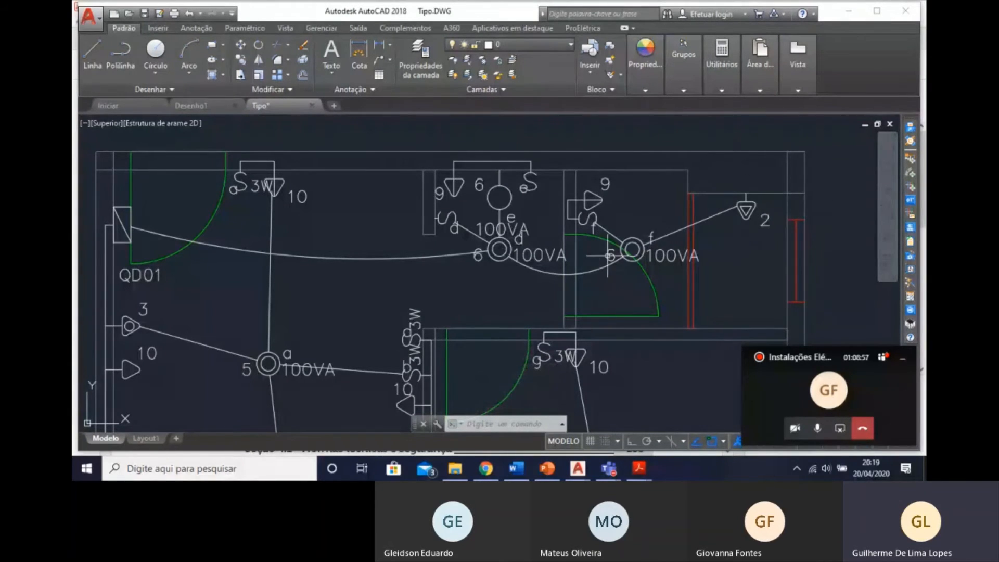
middle_click_drag(602, 183, 694, 165)
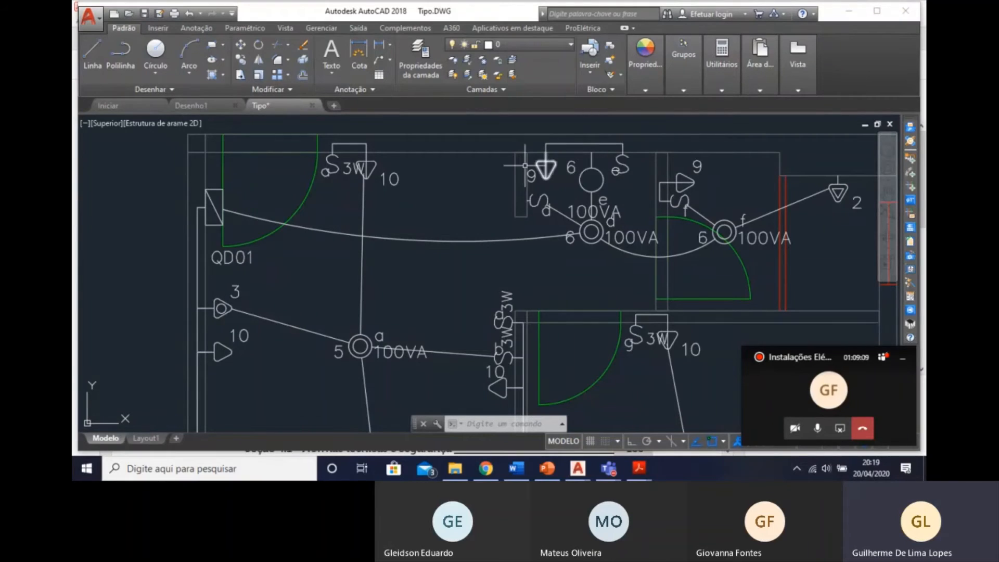
scroll(632, 184, "up", 2)
middle_click_drag(632, 184, 636, 214)
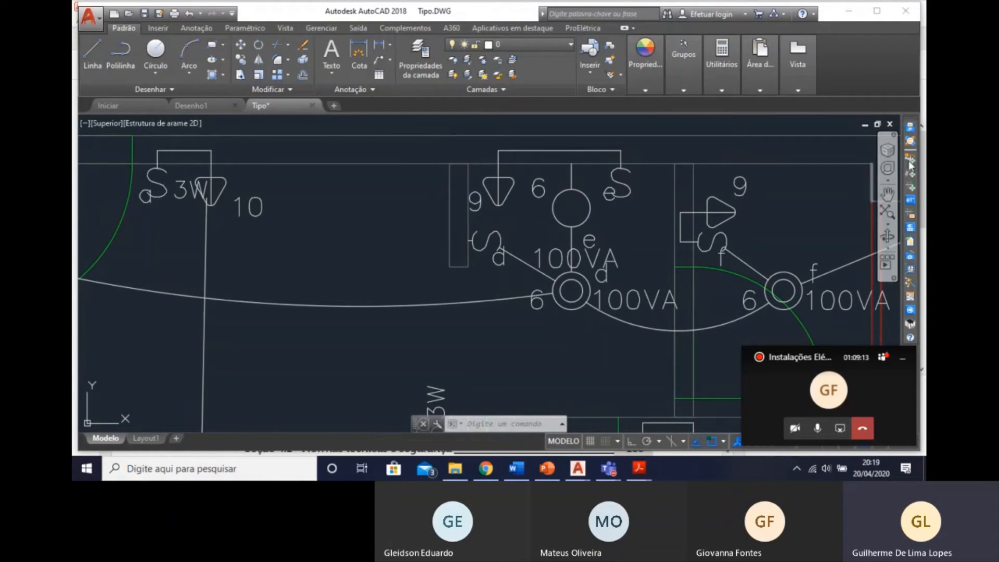
left_click(911, 178)
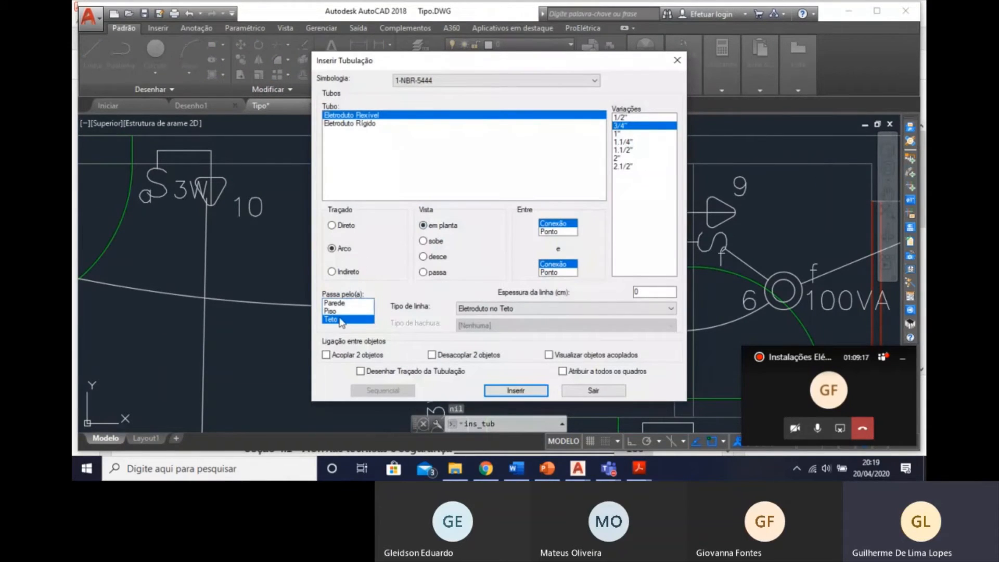
left_click(364, 304)
left_click(516, 391)
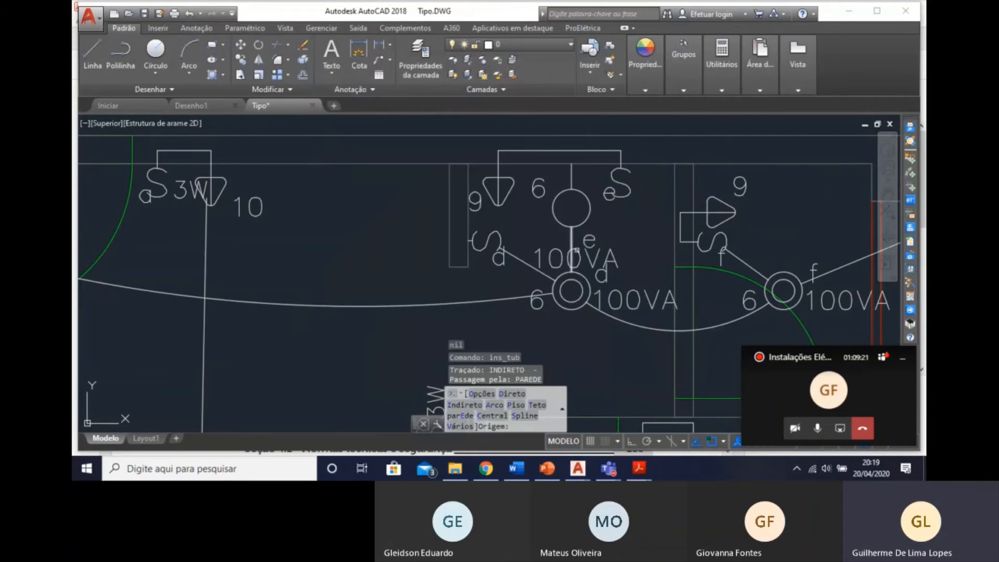
left_click(573, 178)
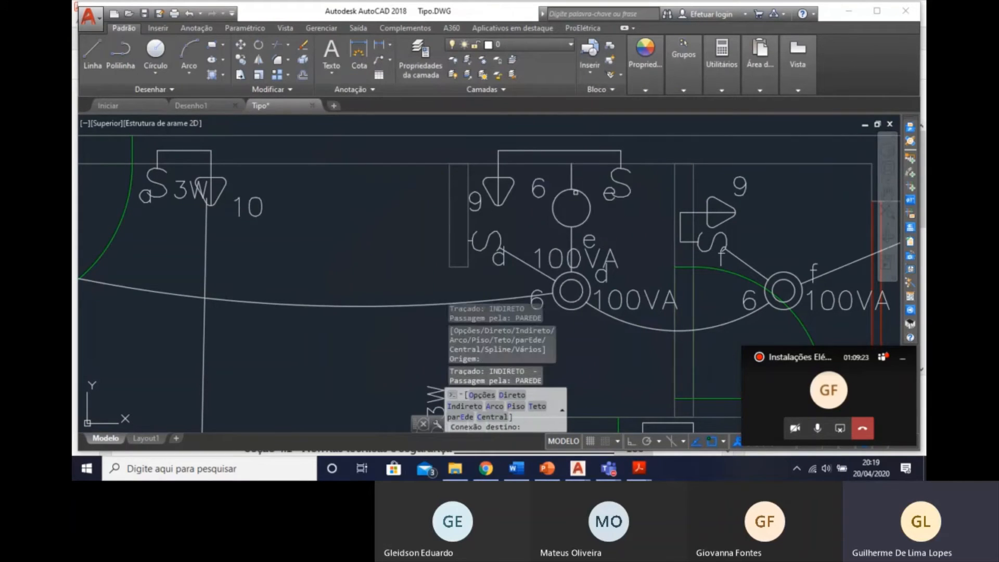
left_click(617, 180)
key("Return")
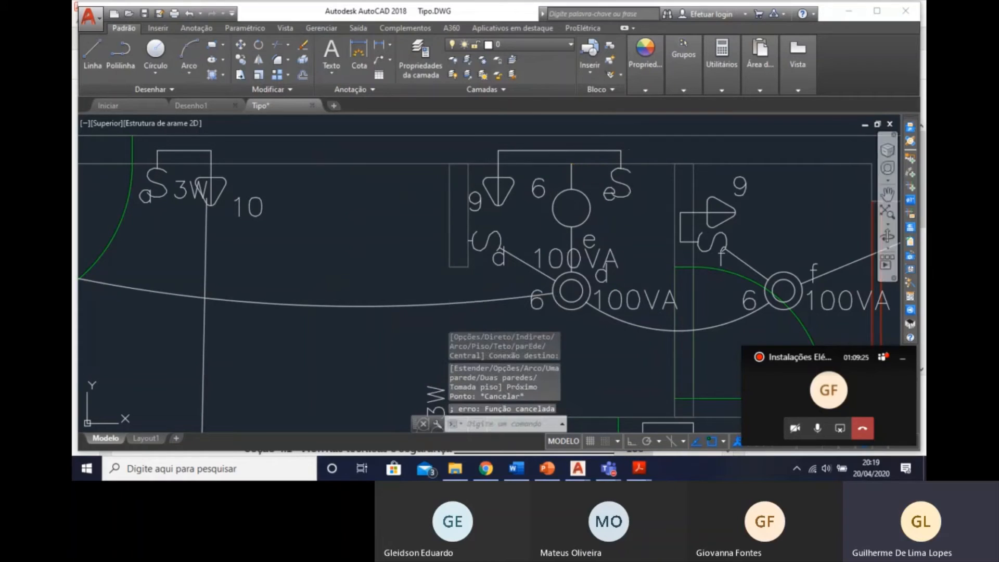
Insert an indirect wall conduit from the hall's wall luminaire e up into the upper wall, along the existing conduit and down to switch e.
key("Return")
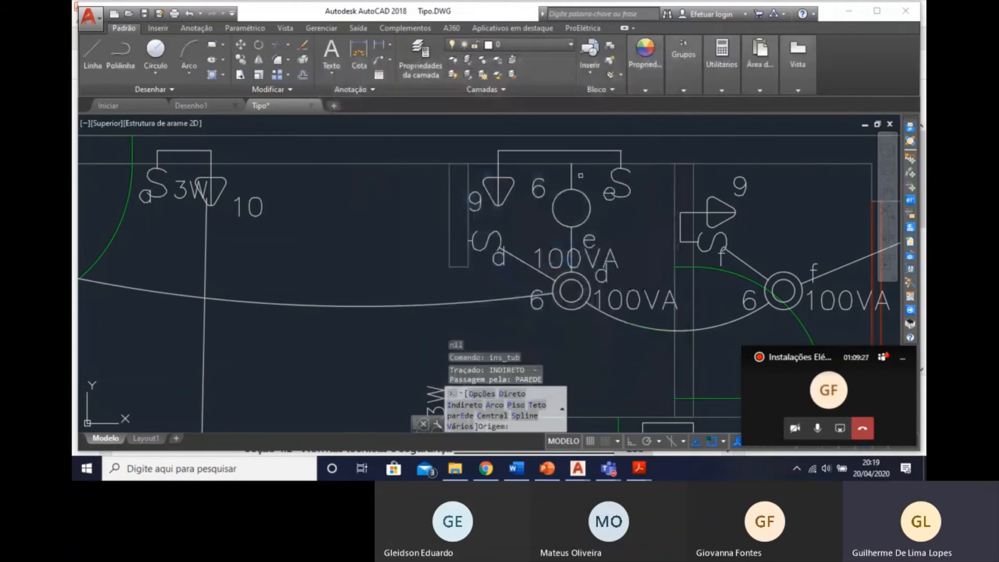
left_click(573, 176)
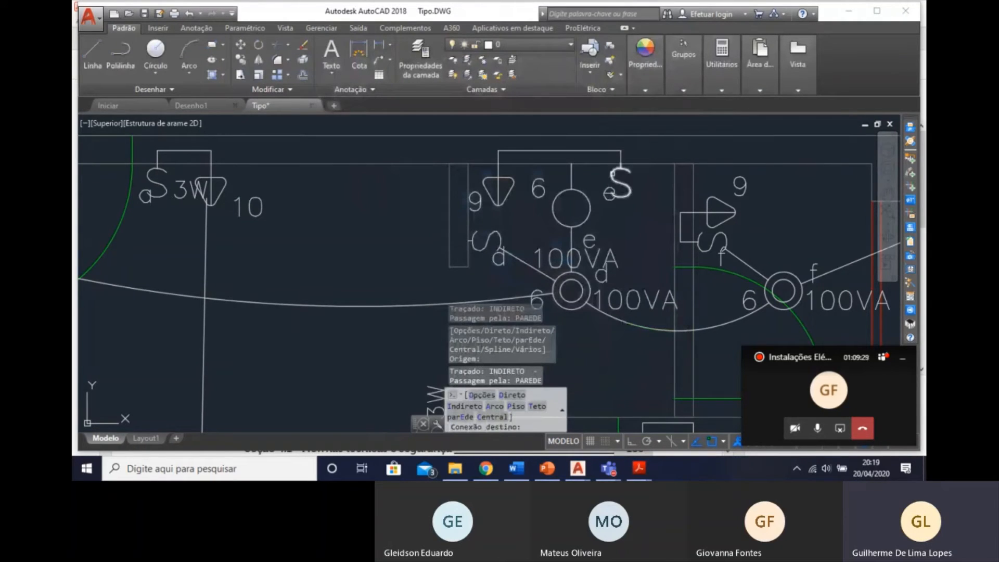
left_click(612, 171)
scroll(581, 137, "up", 4)
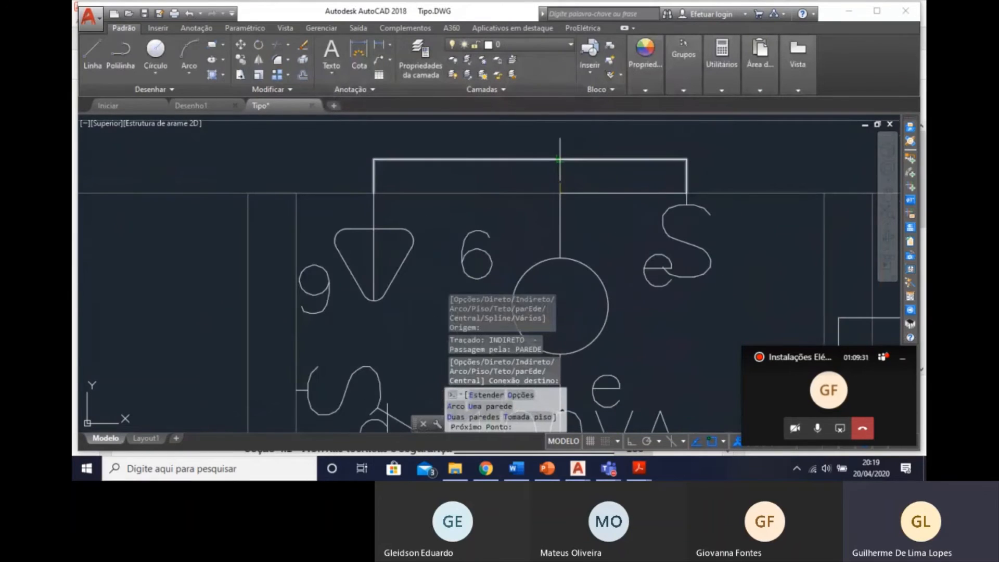
left_click(561, 159)
left_click(683, 156)
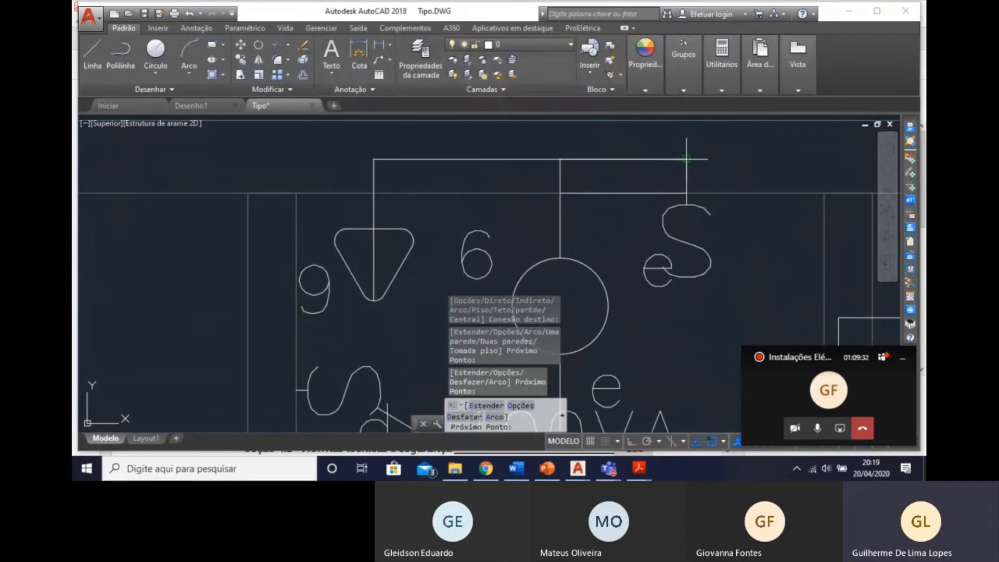
left_click(686, 193)
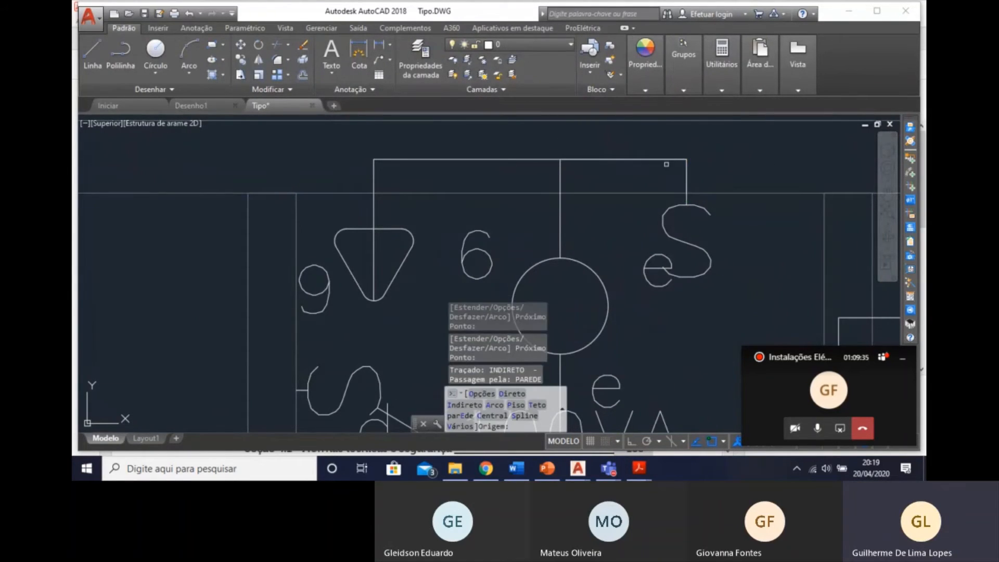
scroll(568, 255, "down", 2)
scroll(573, 294, "down", 2)
middle_click_drag(622, 278, 593, 161)
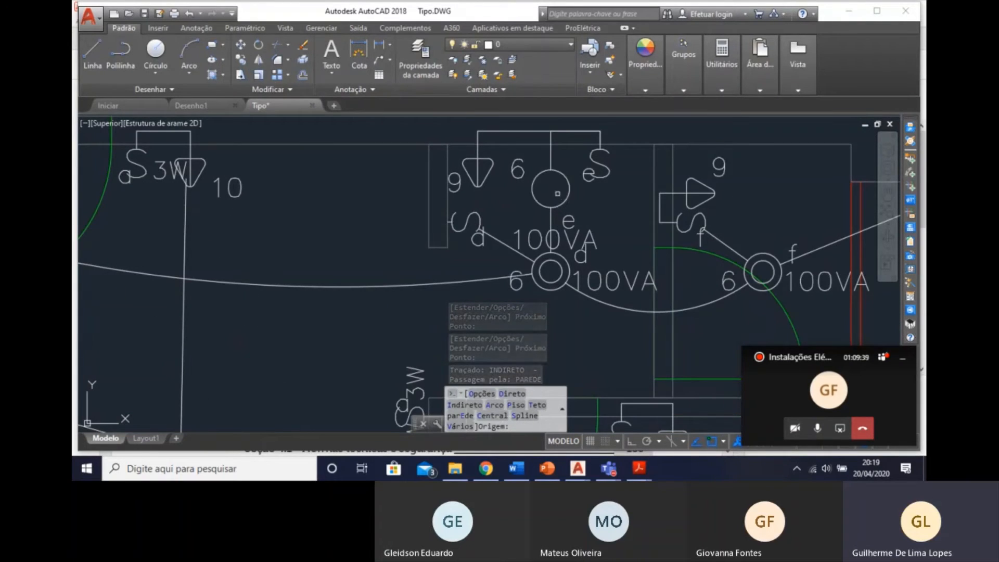
key("Escape")
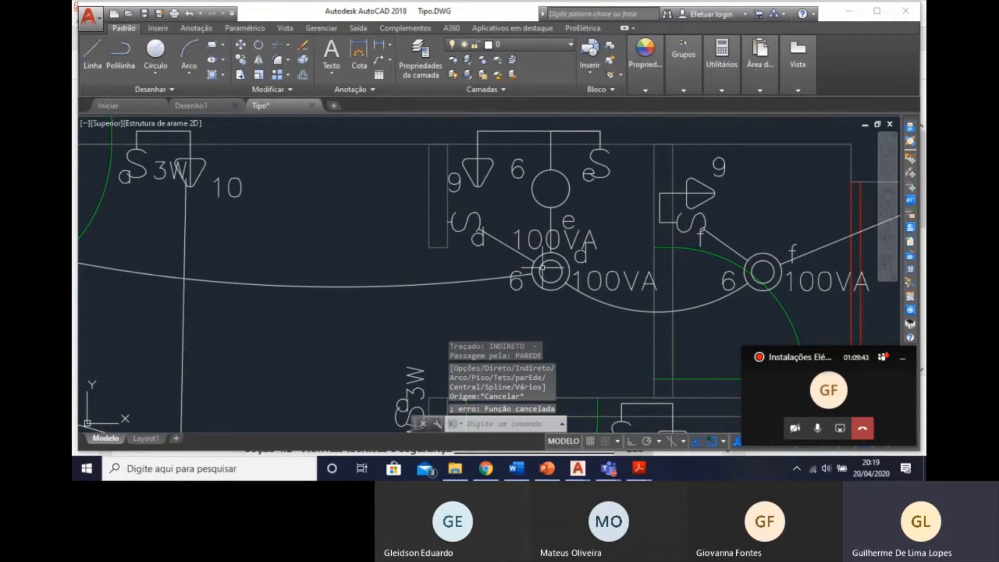
mouse_move(539, 272)
middle_mouse_down()
mouse_move(593, 260)
mouse_move(587, 255)
middle_mouse_up()
scroll(750, 177, "down", 4)
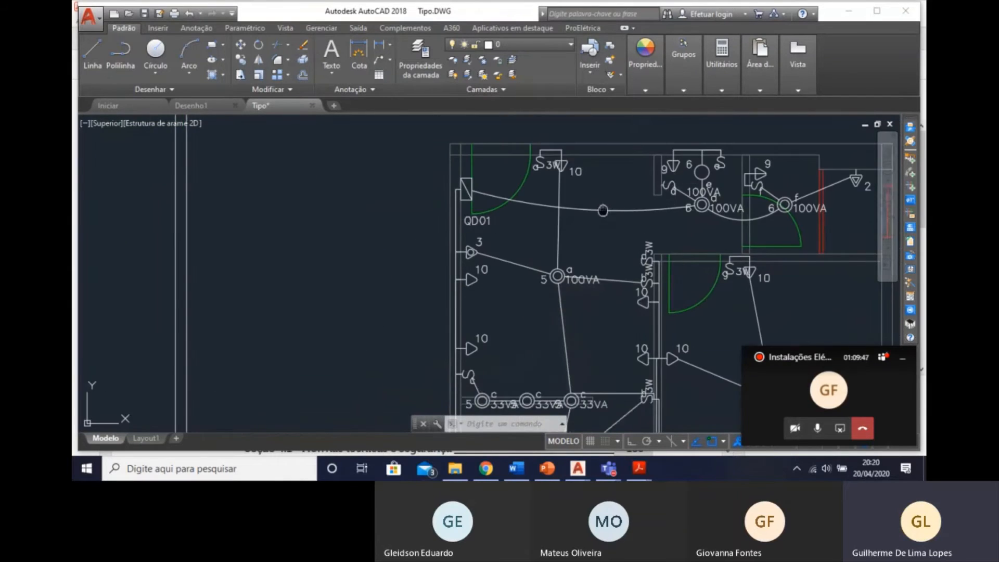
Delete the wall conduit between point 3 and the outlet 10 below it, plus the diagonal conduit from point 3 to ceiling luminaire a.
middle_click_drag(603, 210, 565, 235)
middle_click_drag(710, 222, 590, 169)
middle_click_drag(512, 171, 570, 194)
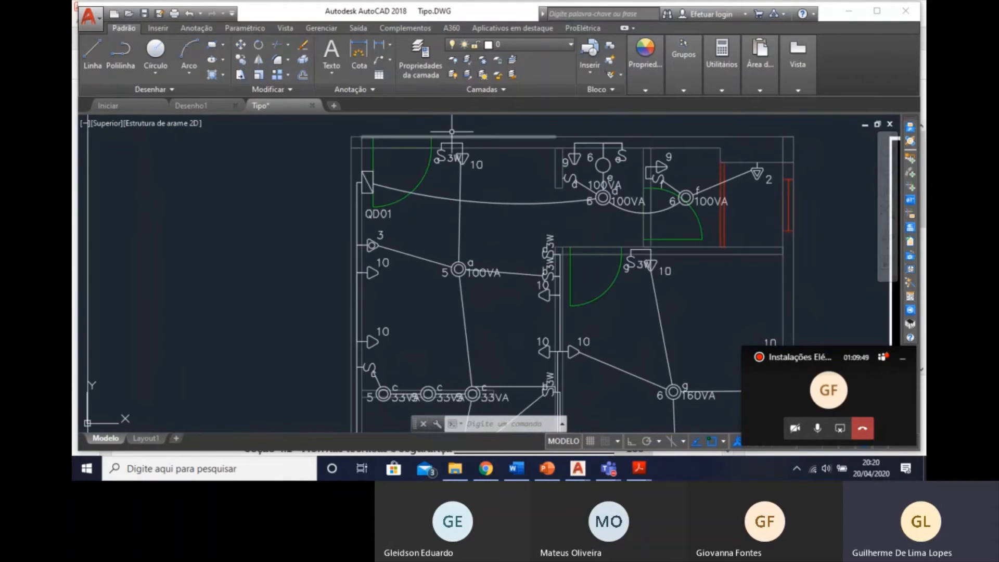
scroll(440, 156, "up", 4)
middle_click_drag(413, 422, 432, 256)
scroll(432, 296, "down", 2)
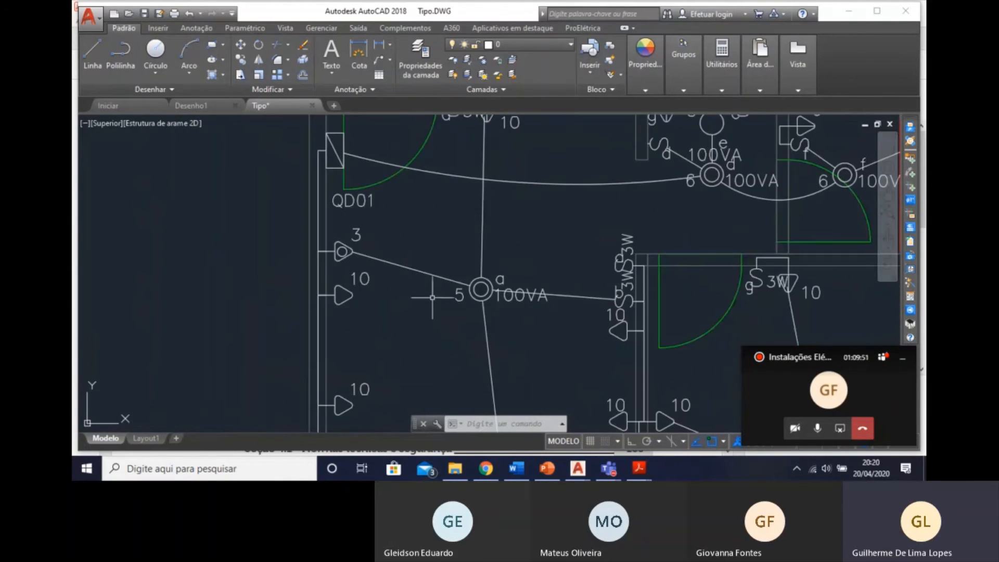
left_click(319, 261)
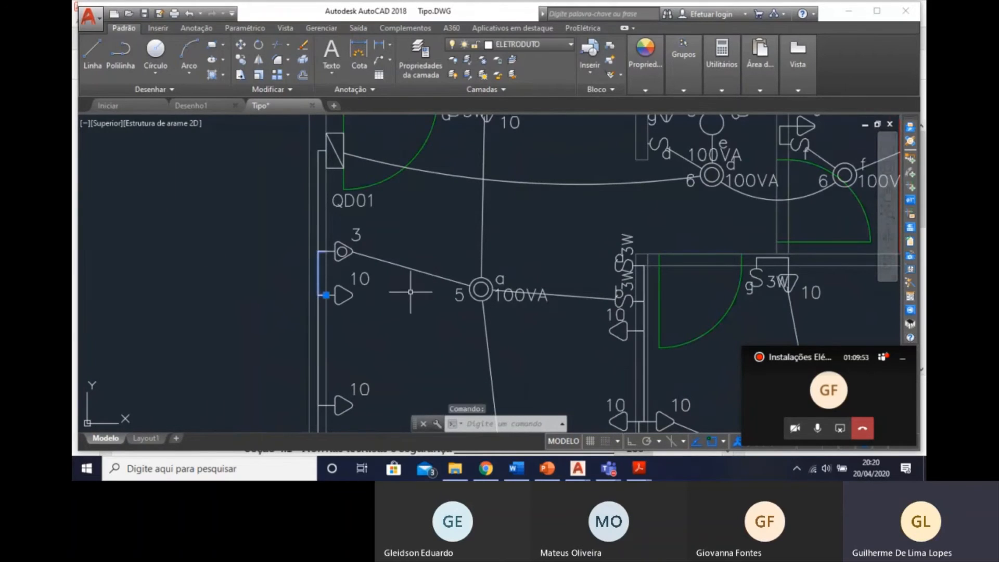
middle_click_drag(404, 320, 391, 225)
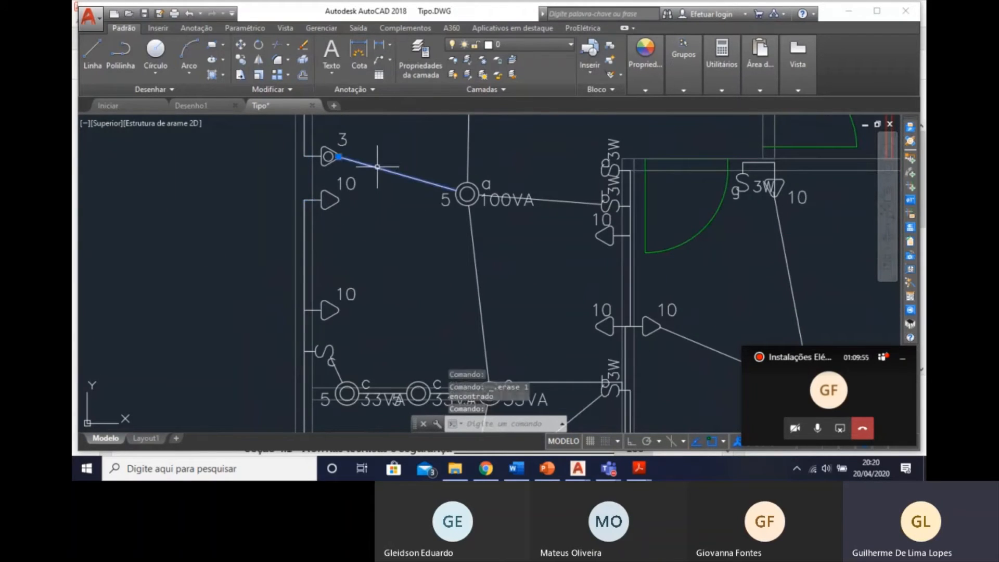
key("Delete")
Insert a 3/4" flexible ceiling conduit as an upward-bulging arc from ceiling luminaire a to board QD01.
scroll(452, 250, "down", 2)
middle_click_drag(452, 250, 450, 289)
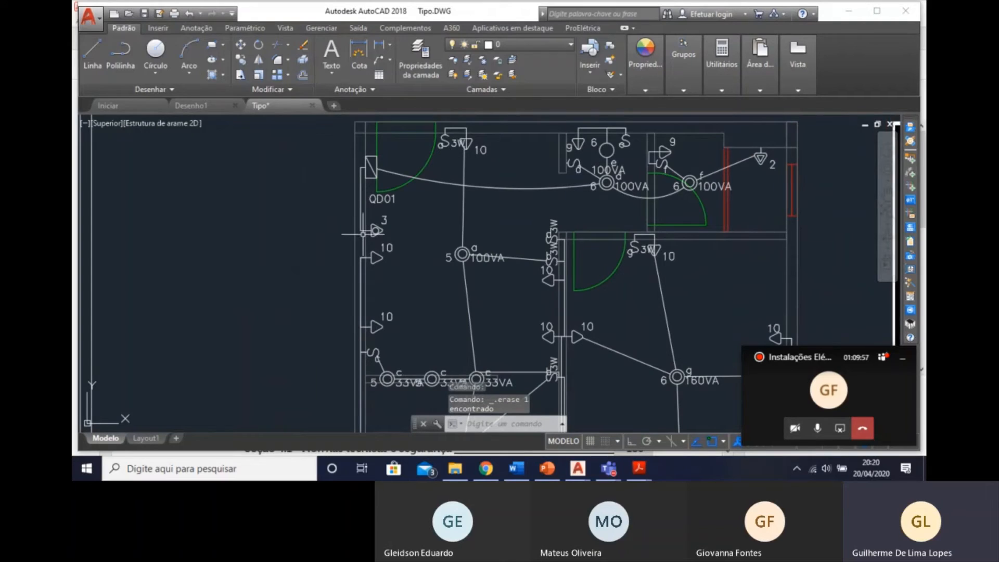
scroll(363, 234, "up", 2)
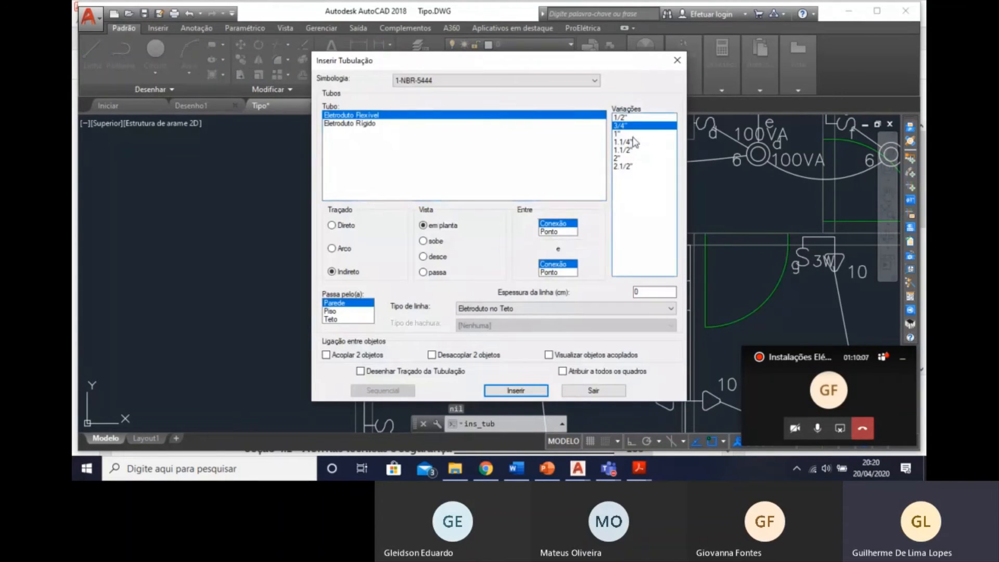
left_click(520, 391)
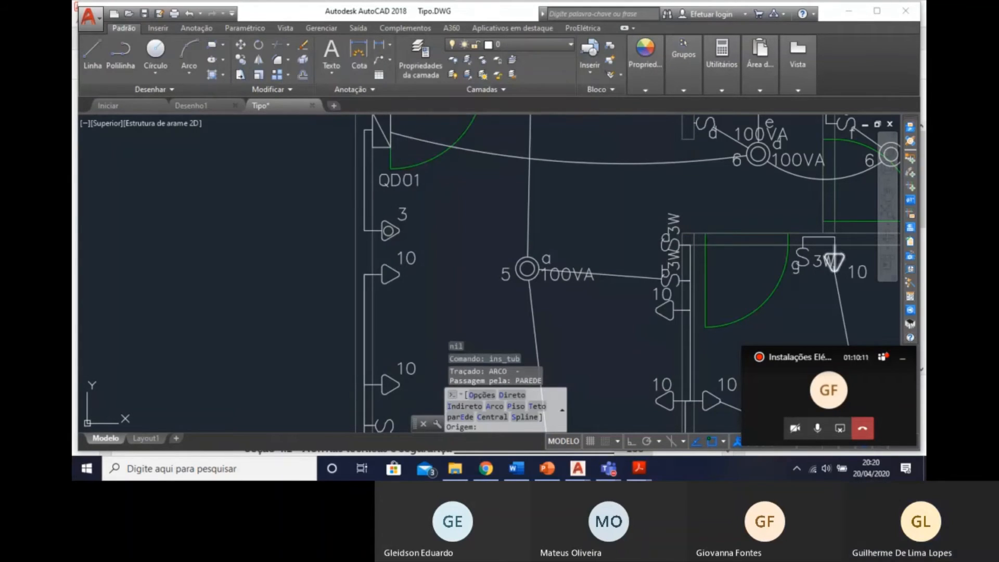
key("Escape")
left_click(911, 176)
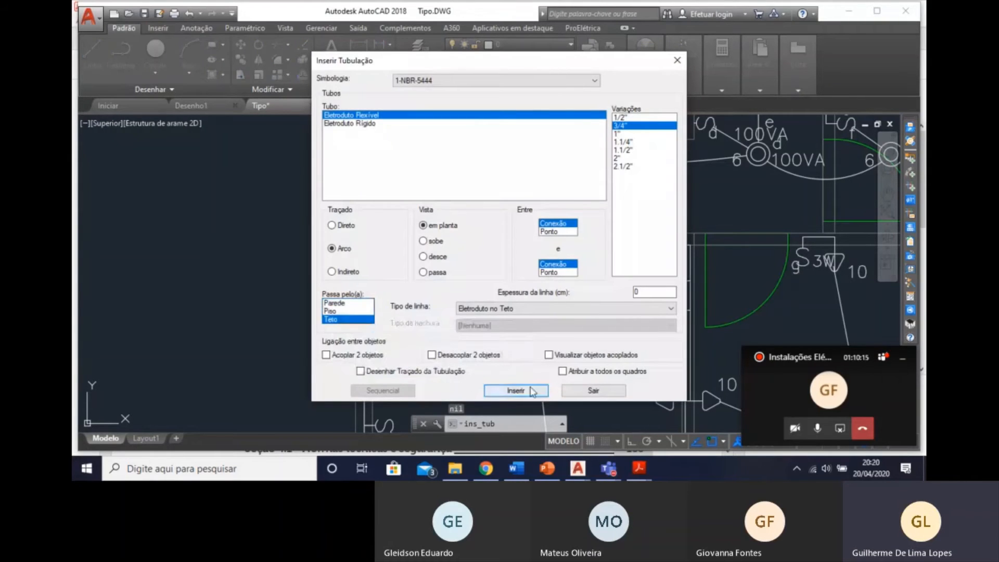
left_click(532, 392)
left_click(528, 269)
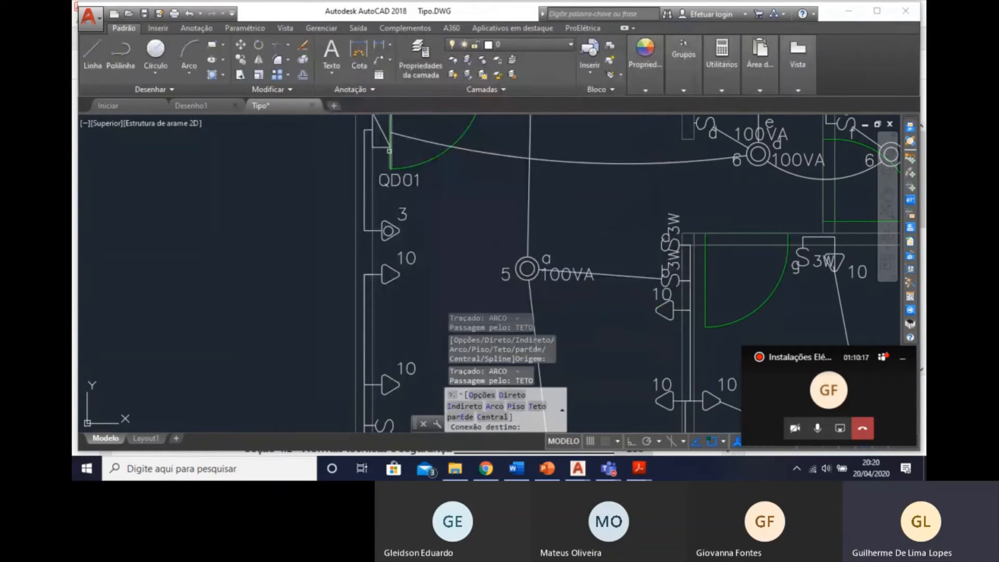
left_click(381, 148)
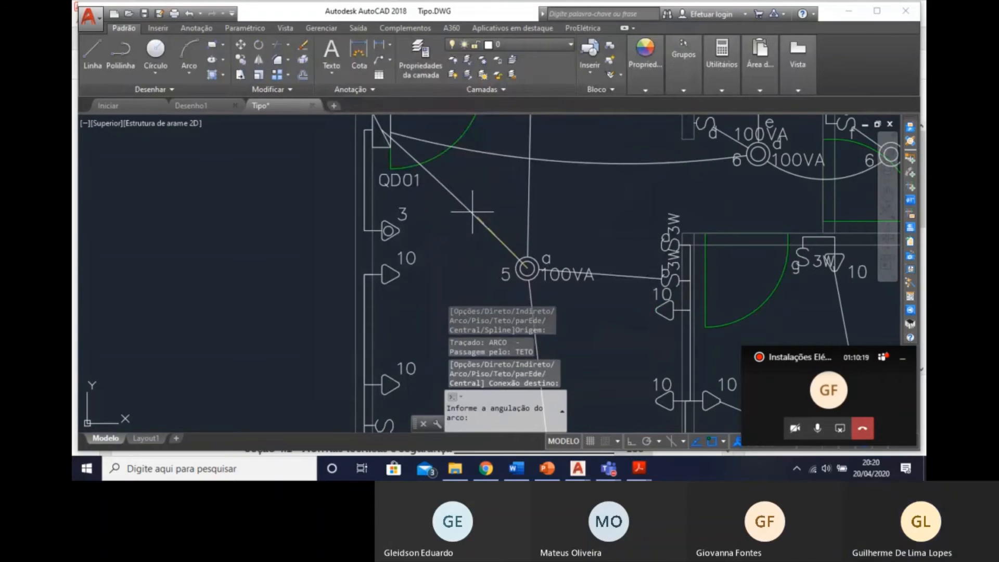
left_click(496, 203)
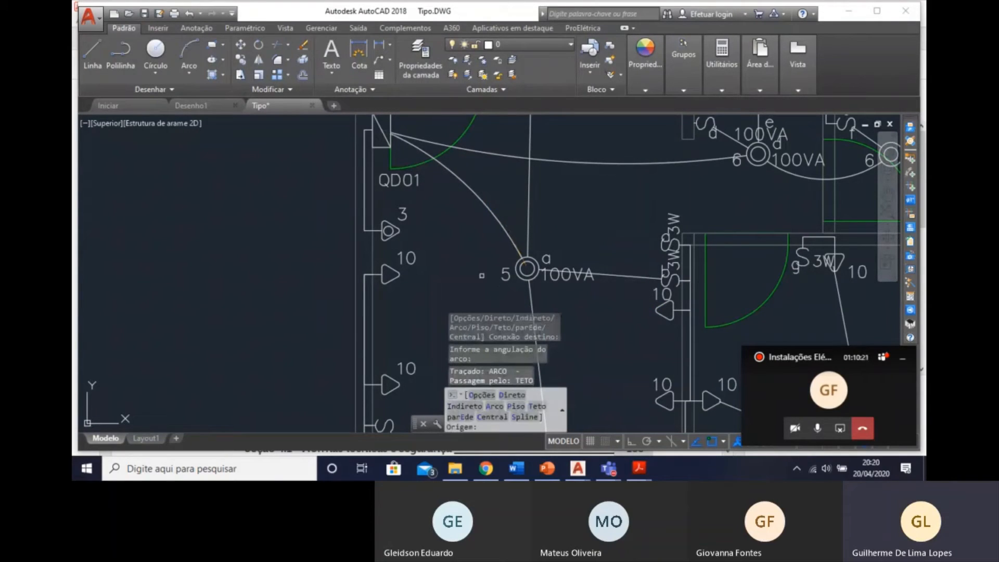
Insert a direct 3/4" flexible ceiling conduit from ceiling luminaire a to the outlet 10 just below point 3.
scroll(407, 276, "up", 2)
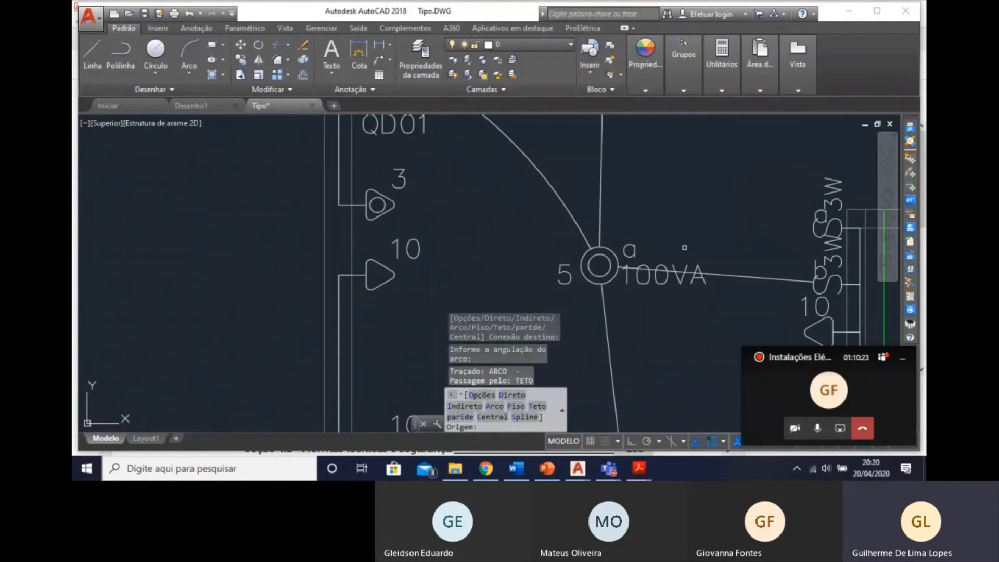
key("Escape")
key("Return")
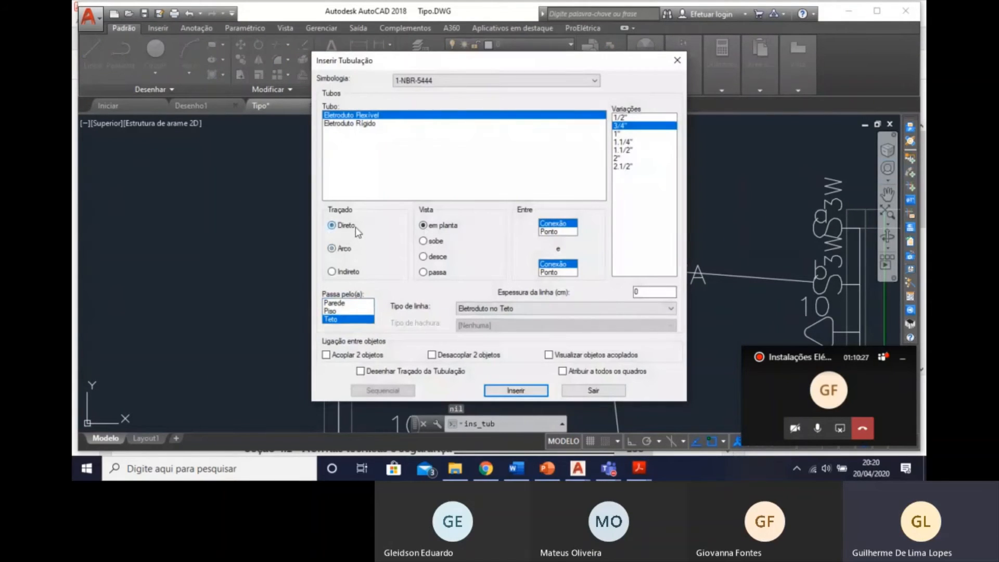
left_click(518, 389)
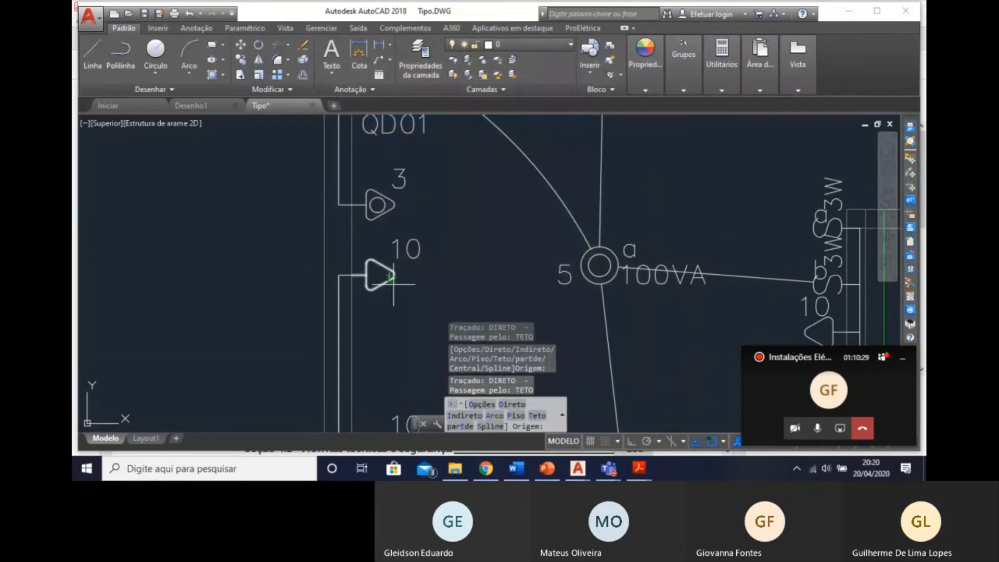
key("Escape")
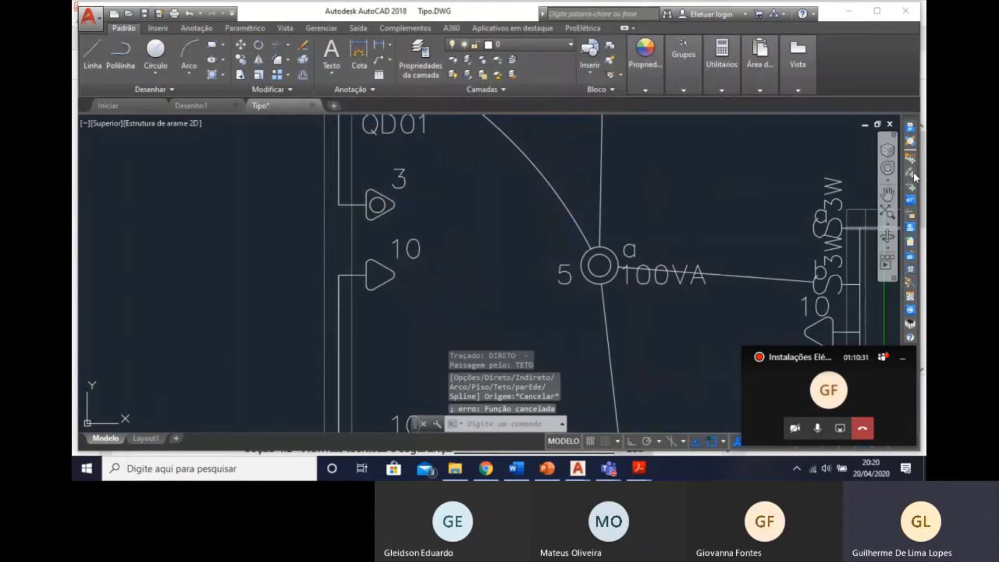
key("Return")
key("Return")
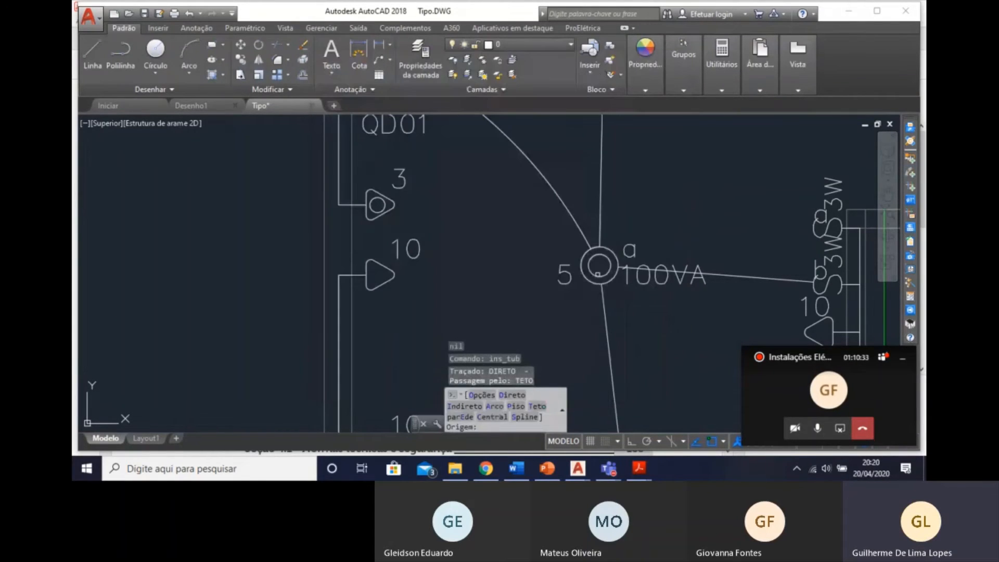
left_click(598, 274)
left_click(392, 274)
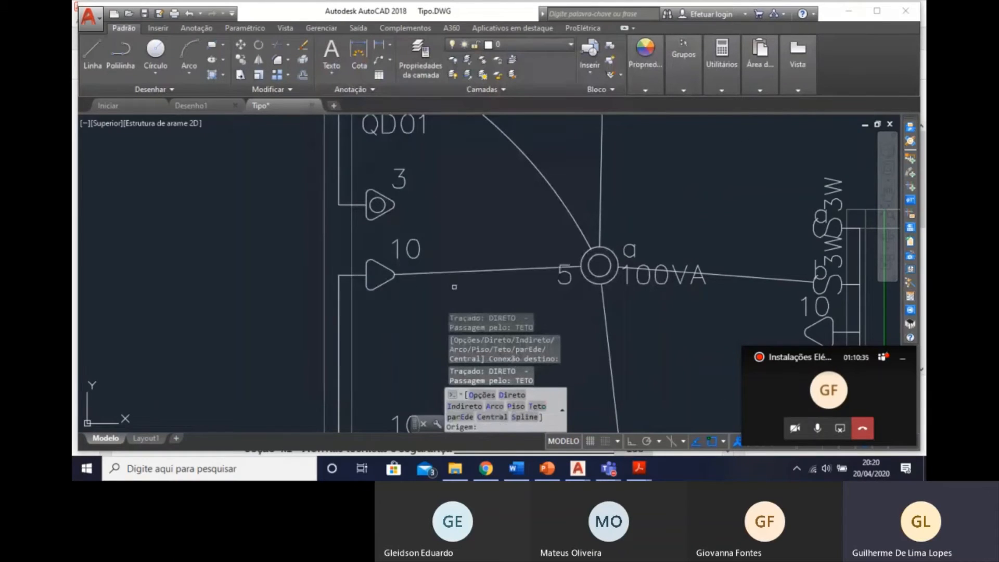
Delete the wall conduit running from switch c up past the nearest outlet 10.
scroll(455, 288, "down", 4)
scroll(445, 273, "up", 4)
middle_click_drag(446, 272, 432, 141)
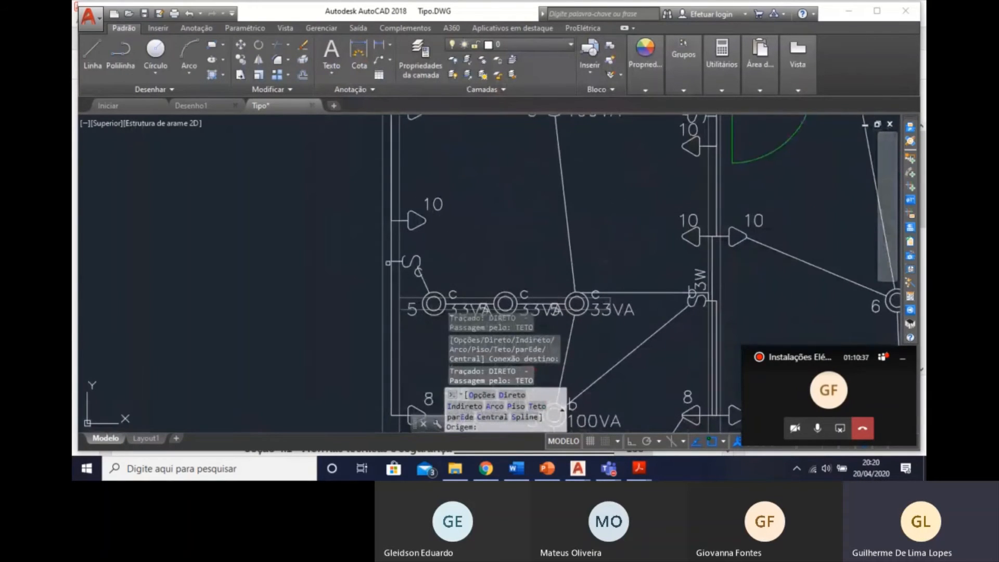
key("Escape")
middle_click_drag(420, 245, 414, 212)
left_click(385, 209)
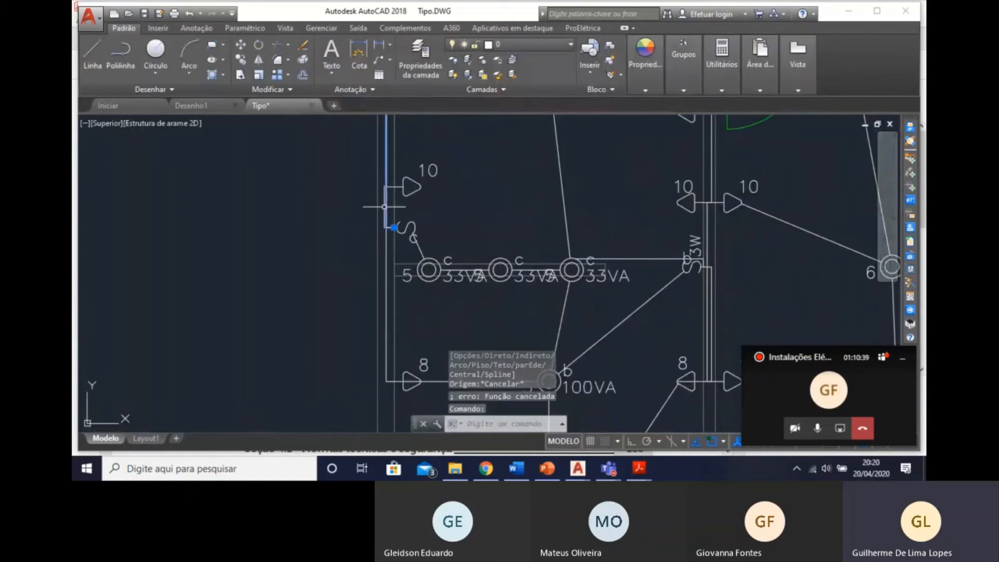
key("Delete")
Delete the wall conduit between switch c and the outlet 8 below it.
scroll(418, 232, "down", 4)
scroll(417, 248, "up", 4)
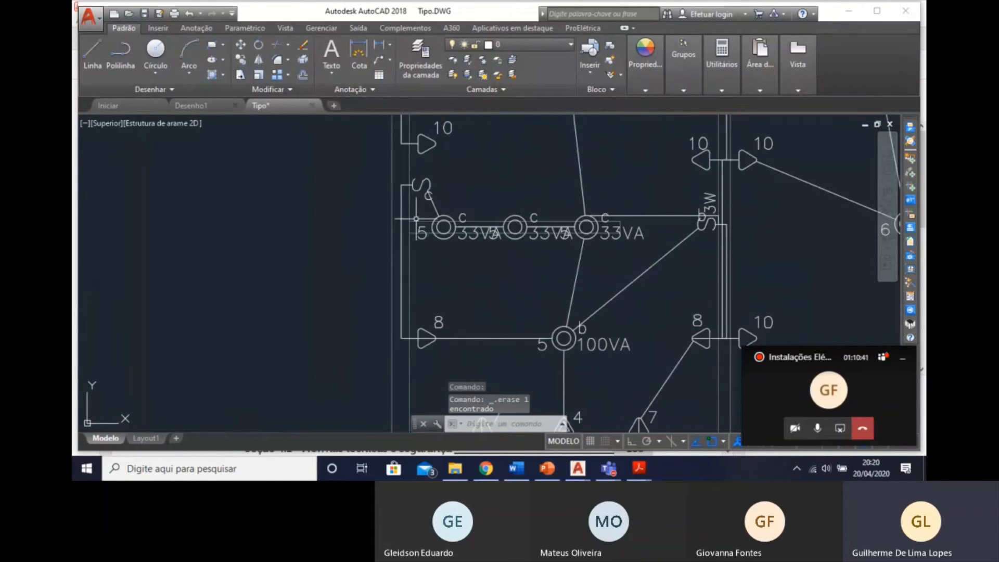
middle_click_drag(413, 219, 371, 209)
left_click(369, 192)
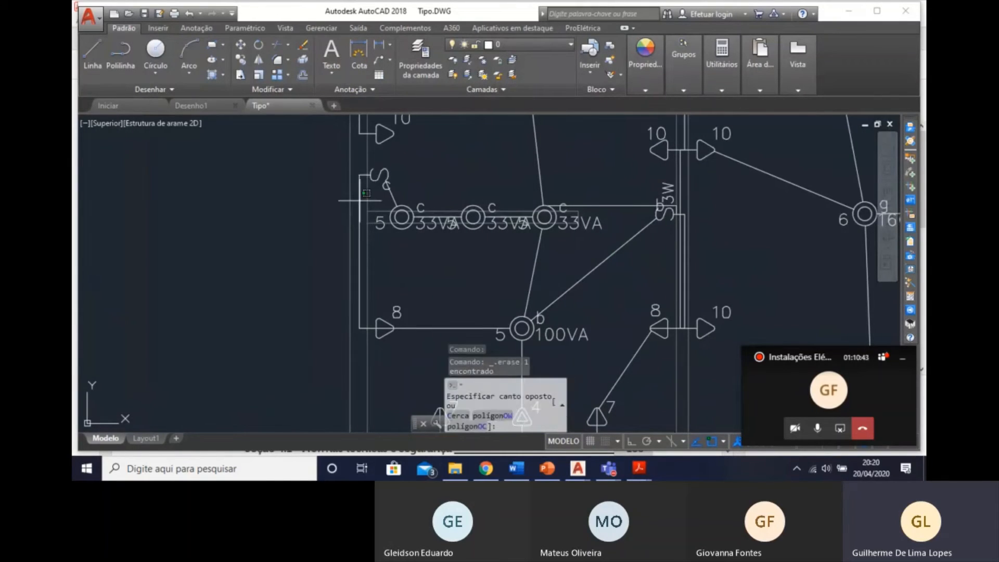
left_click(354, 198)
key("Delete")
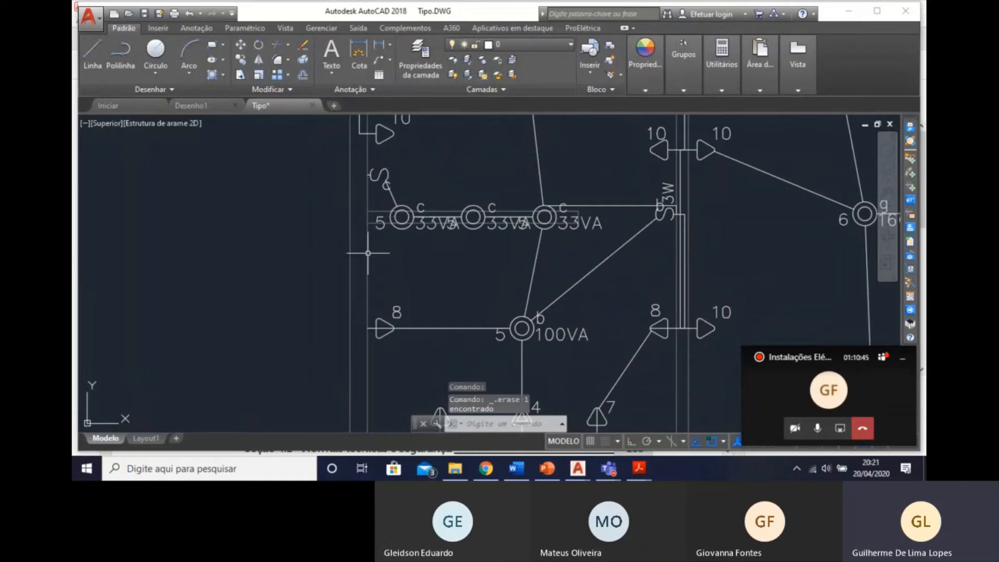
Delete the diagonal conduit joining the outlet 8 on the shared bedroom wall to the nearby outlet 7.
mouse_move(383, 289)
middle_mouse_down()
mouse_move(357, 308)
mouse_move(333, 288)
mouse_move(318, 205)
mouse_move(348, 276)
mouse_move(294, 174)
middle_mouse_up()
middle_click_drag(425, 300, 411, 378)
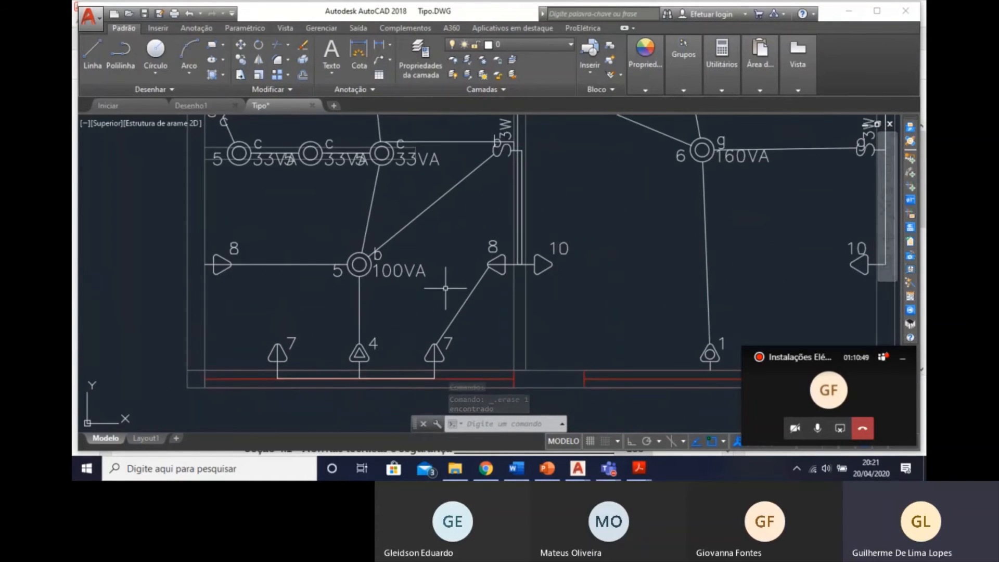
mouse_move(445, 288)
middle_mouse_down()
mouse_move(447, 334)
mouse_move(446, 323)
middle_mouse_up()
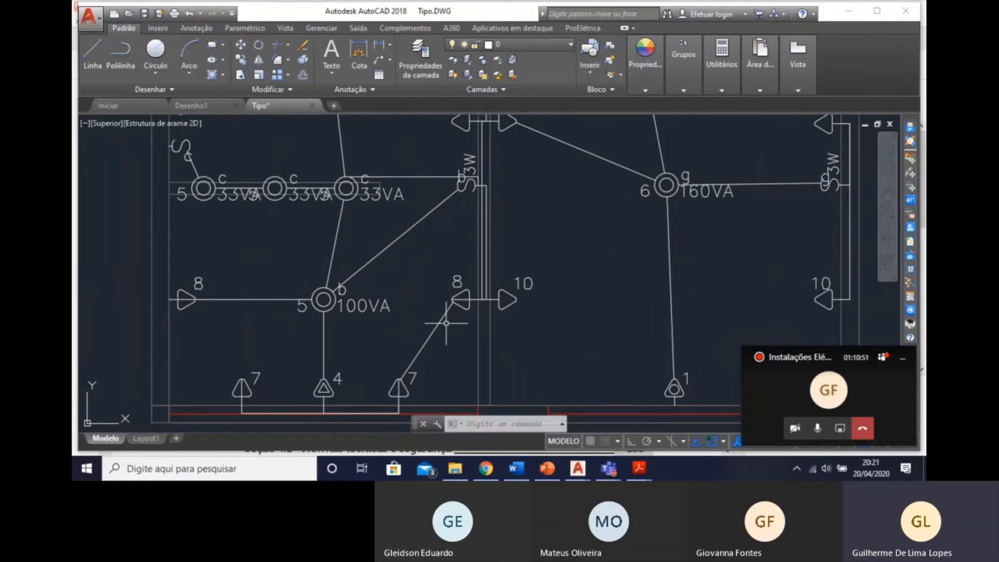
left_click(442, 326)
key("Delete")
Delete the shared-wall conduit linking the bedroom's lower outlet 10 to the outlet 10 above it.
scroll(497, 256, "up", 2)
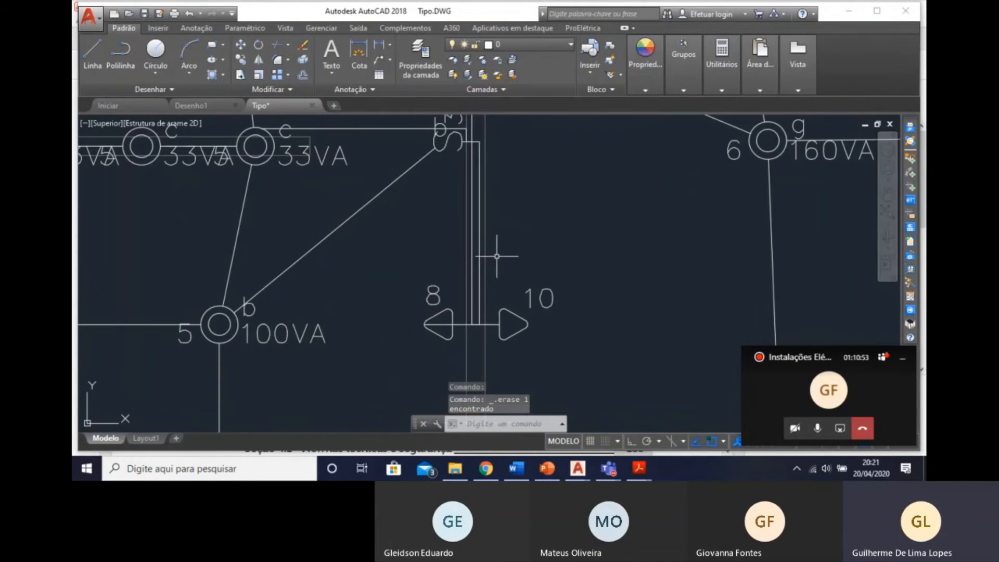
left_click(470, 288)
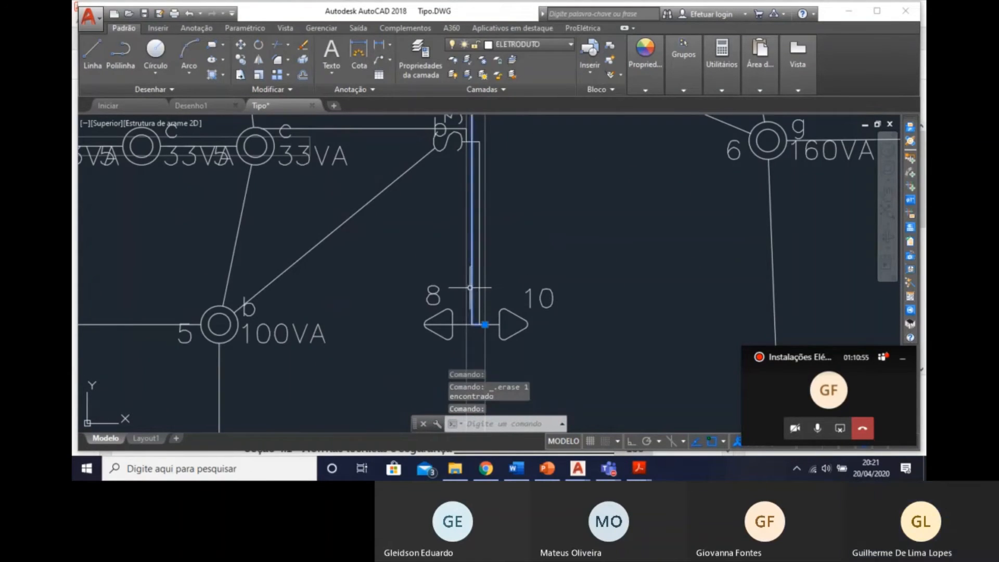
scroll(470, 288, "down", 4)
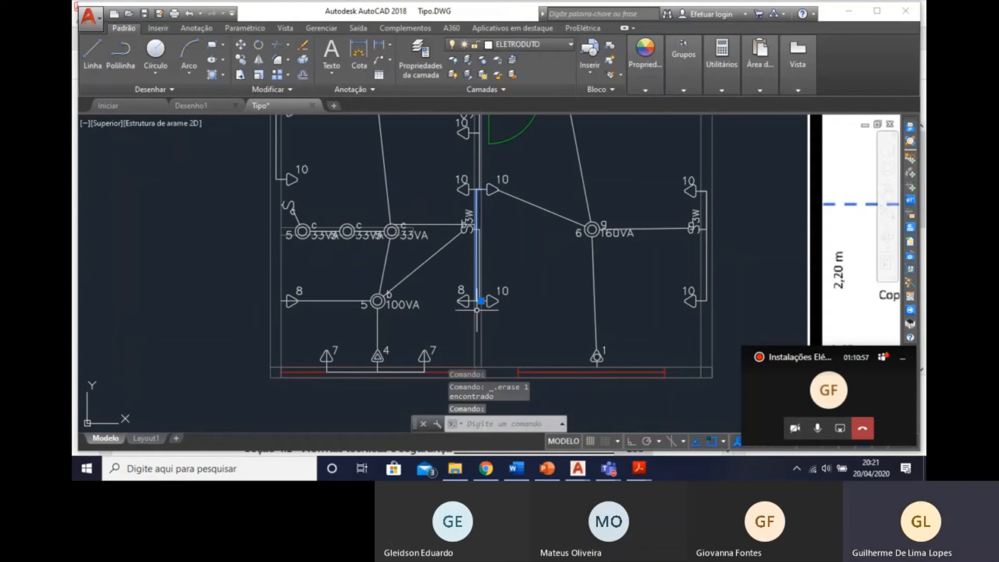
key("Delete")
Delete the horizontal conduit between the ceiling luminaire c nearest the shared wall and three-way switch b.
scroll(494, 270, "up", 2)
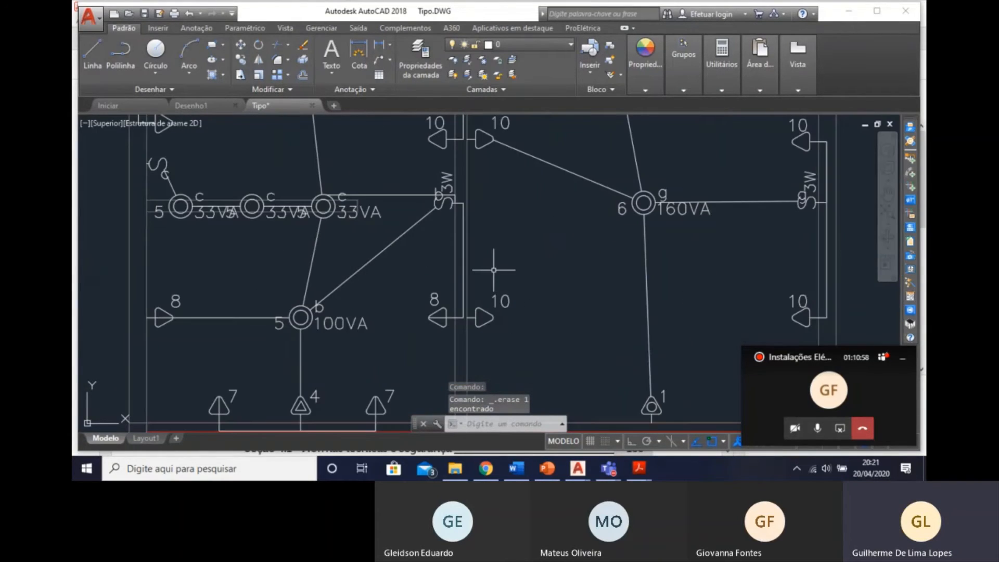
left_click(459, 273)
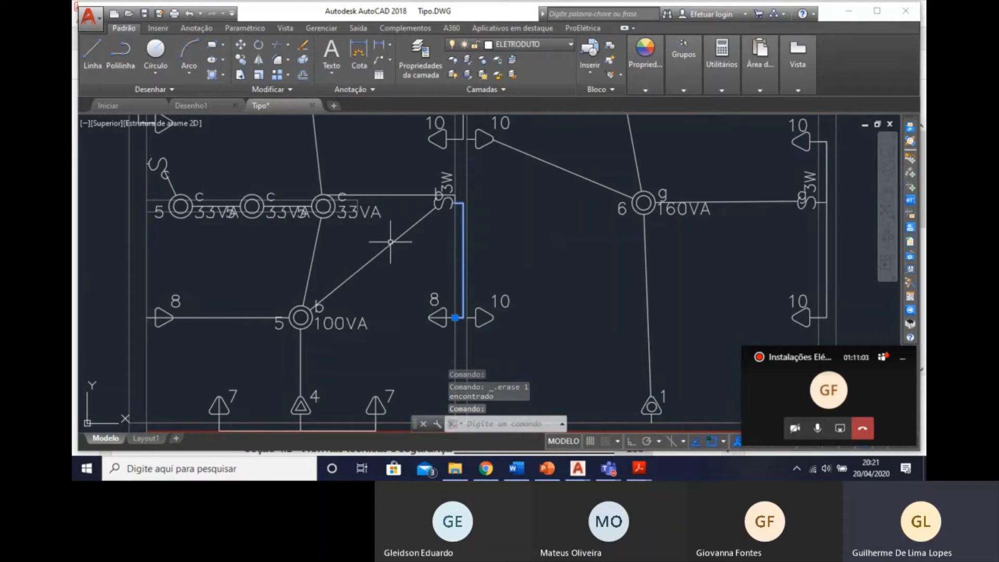
key("Escape")
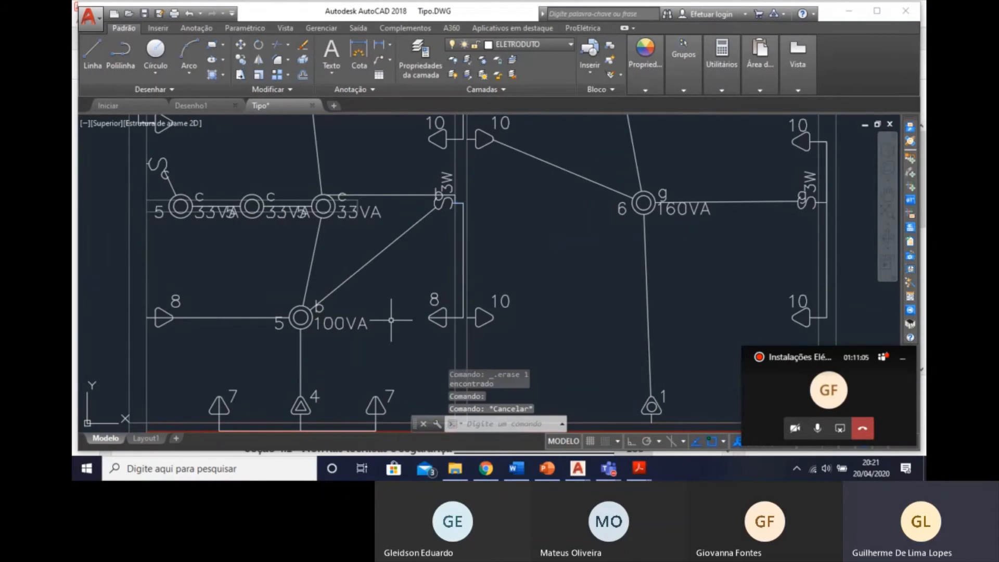
scroll(390, 312, "down", 3)
scroll(377, 258, "up", 2)
left_click(375, 251)
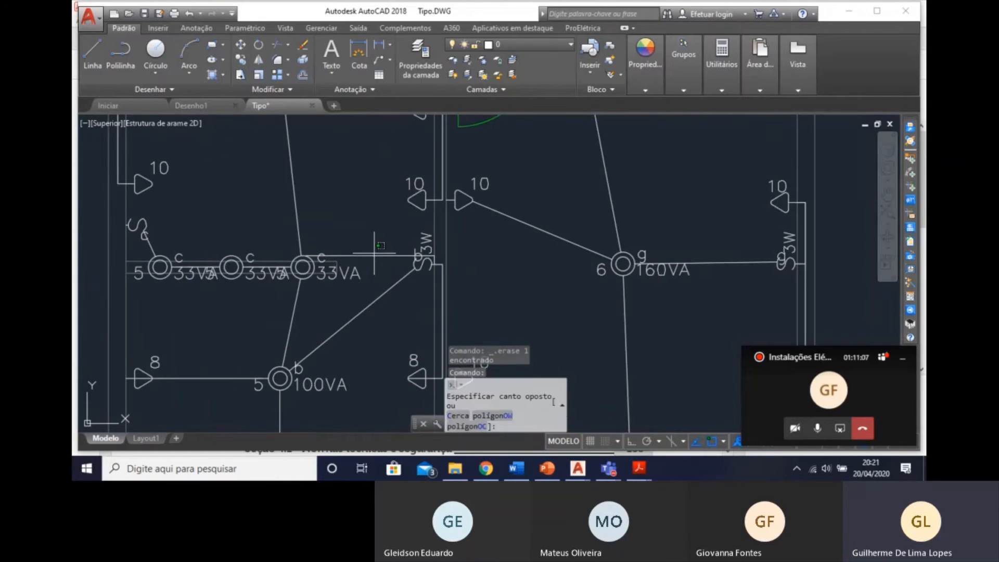
left_click(373, 266)
key("Delete")
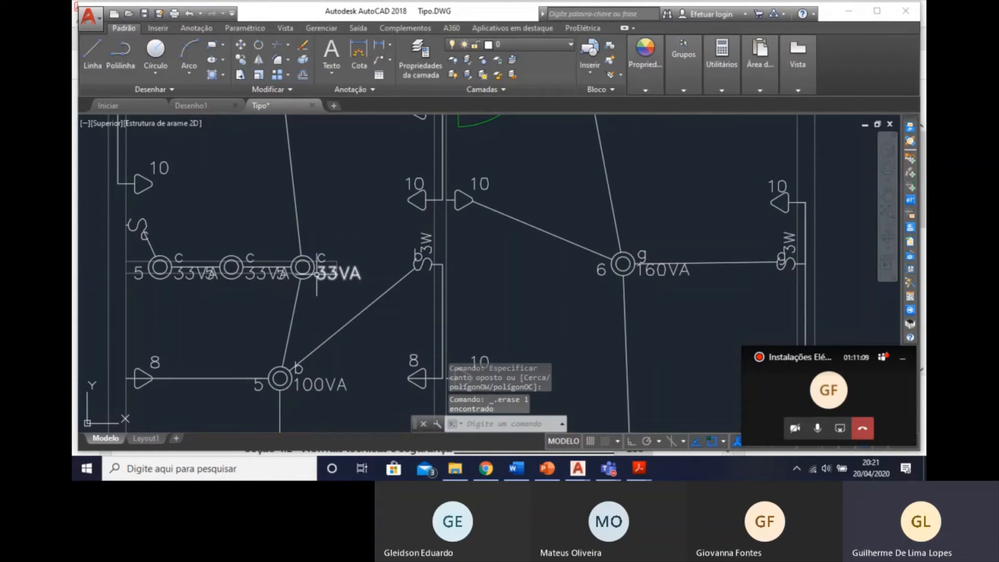
scroll(361, 376, "down", 4)
middle_click_drag(337, 292, 327, 247)
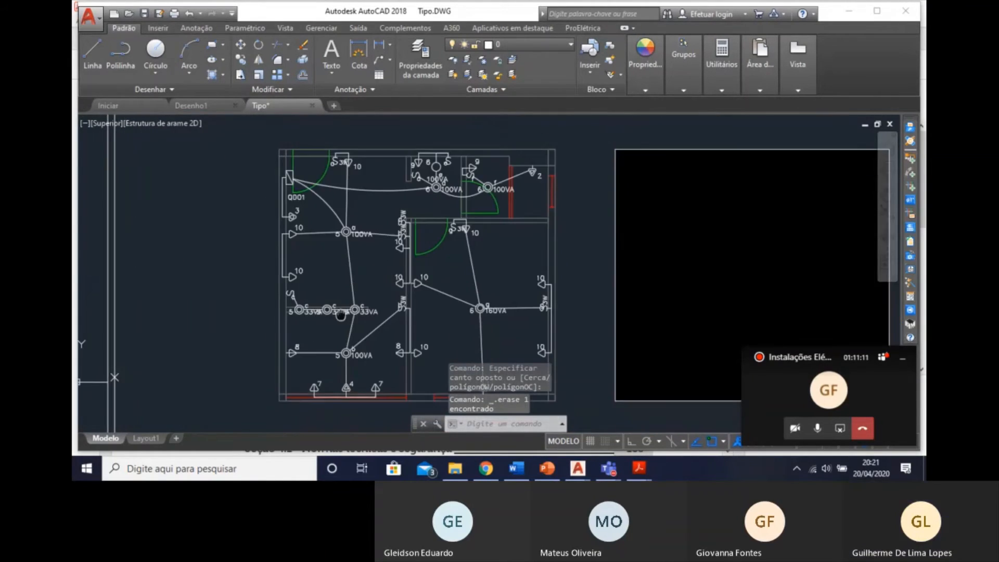
scroll(326, 249, "up", 2)
middle_click_drag(332, 296, 320, 241)
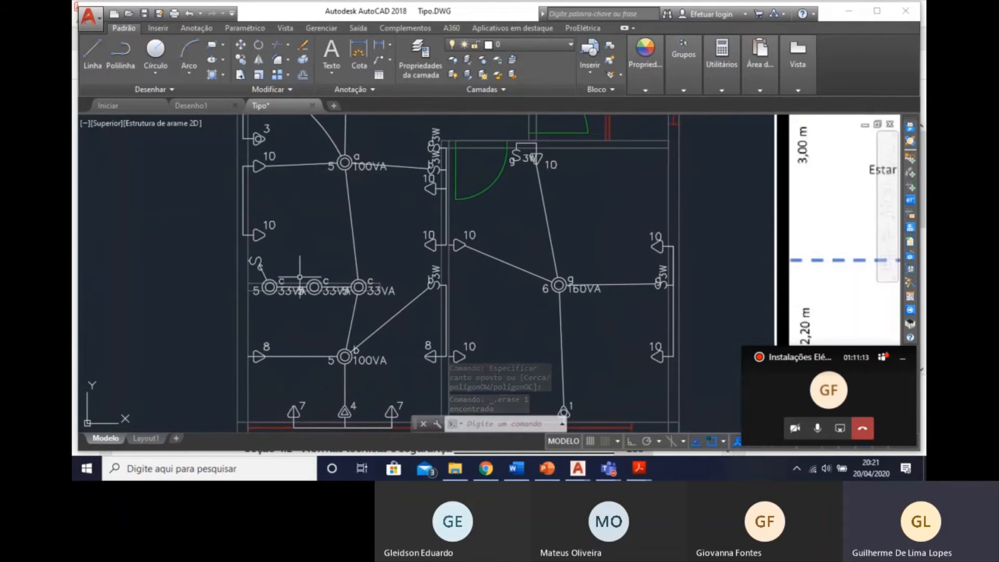
middle_click_drag(360, 317, 367, 319)
middle_click_drag(423, 248, 419, 239)
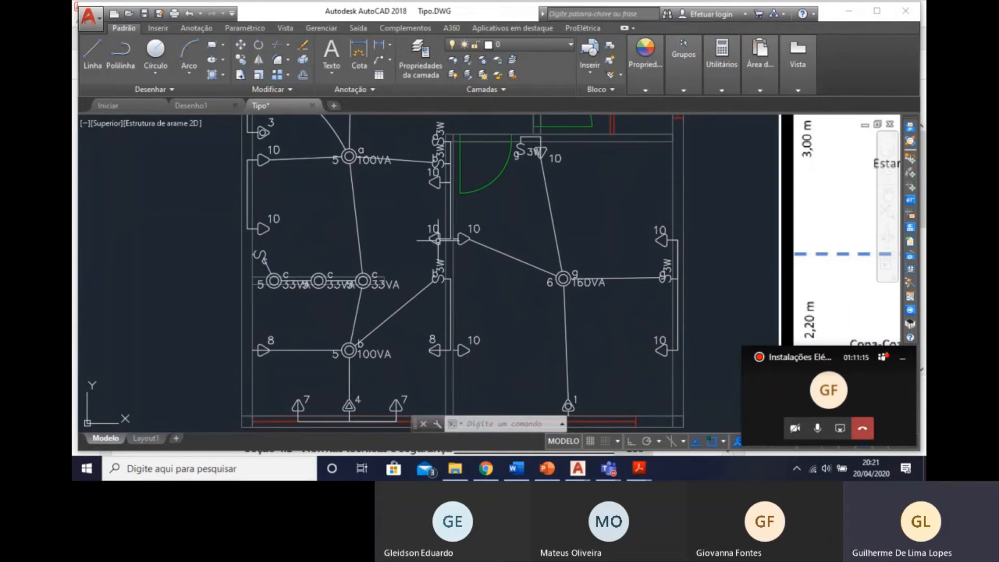
Examine the outlets, three-way switches and conduits along the shared wall and around the bedroom.
scroll(474, 182, "up", 4)
scroll(445, 179, "down", 4)
middle_click_drag(421, 139, 443, 200)
scroll(443, 201, "up", 4)
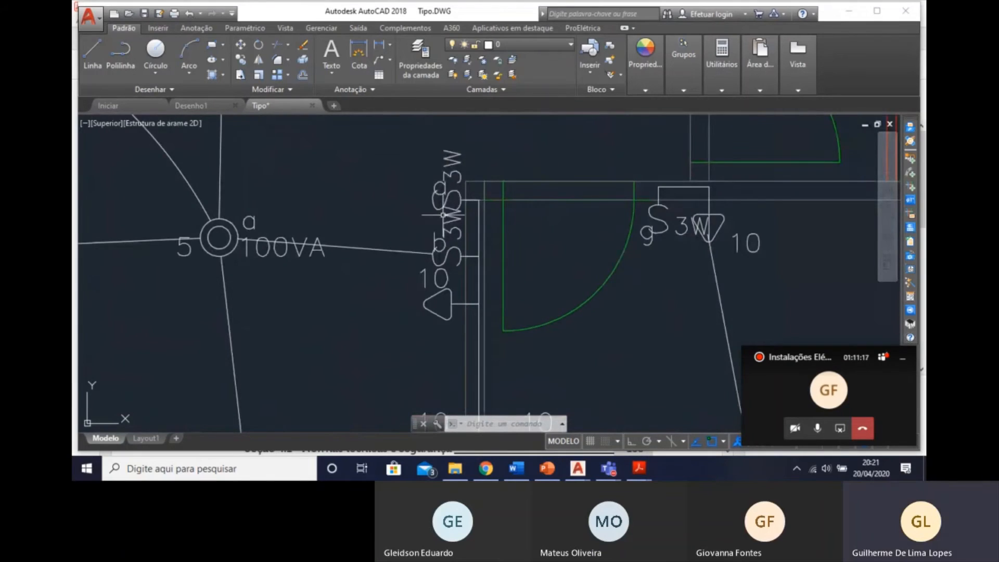
scroll(528, 262, "down", 4)
middle_click_drag(531, 272, 446, 259)
mouse_move(524, 289)
middle_mouse_down()
mouse_move(388, 130)
mouse_move(615, 406)
middle_mouse_up()
middle_click_drag(485, 288, 368, 122)
middle_click_drag(522, 370, 464, 342)
mouse_move(450, 376)
middle_mouse_down()
mouse_move(524, 356)
mouse_move(542, 373)
mouse_move(469, 352)
mouse_move(277, 403)
middle_mouse_up()
scroll(392, 304, "up", 4)
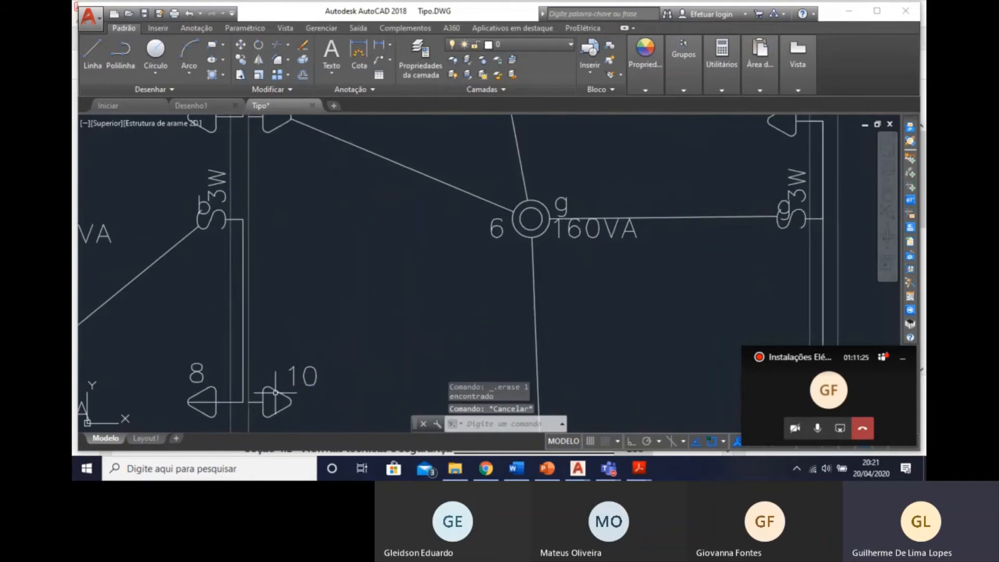
scroll(279, 386, "down", 4)
scroll(269, 293, "up", 4)
mouse_move(363, 334)
middle_mouse_down()
mouse_move(361, 276)
mouse_move(350, 324)
mouse_move(322, 234)
middle_mouse_up()
scroll(370, 279, "down", 2)
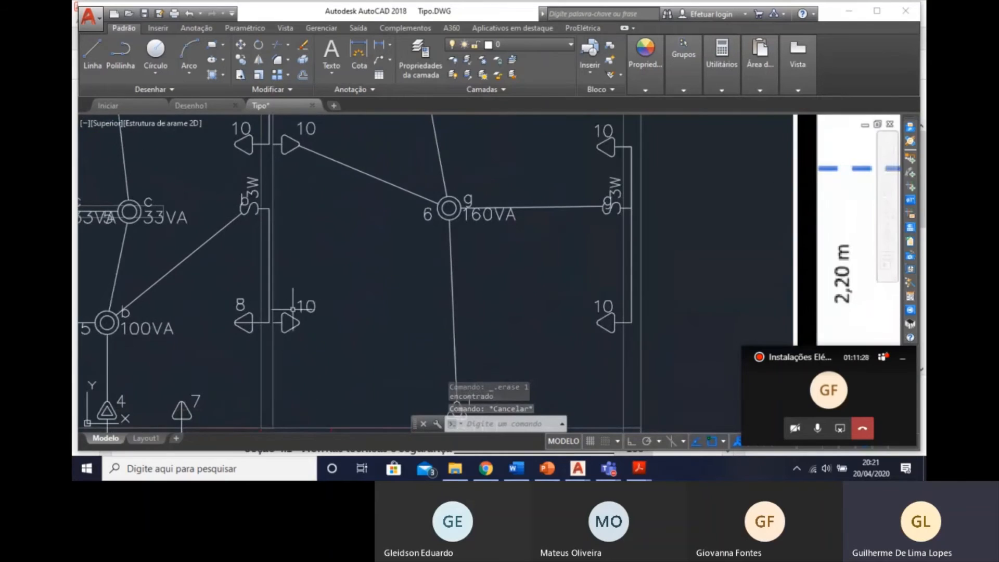
Insert an indirect 3/4" flexible conduit through the shared wall, linking the bedroom's lower outlet 10 to the outlet 10 above it.
left_click(914, 160)
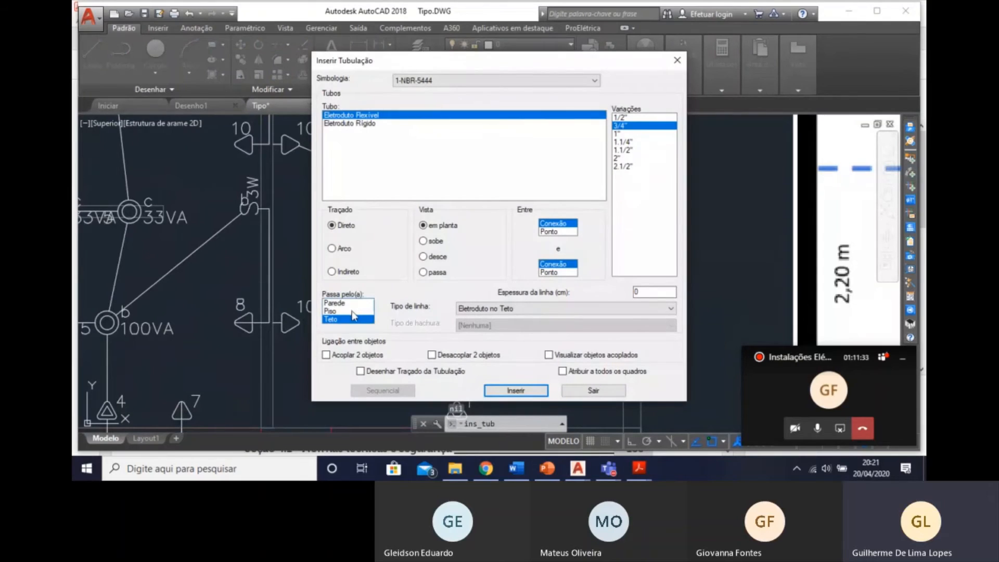
left_click(346, 305)
left_click(512, 394)
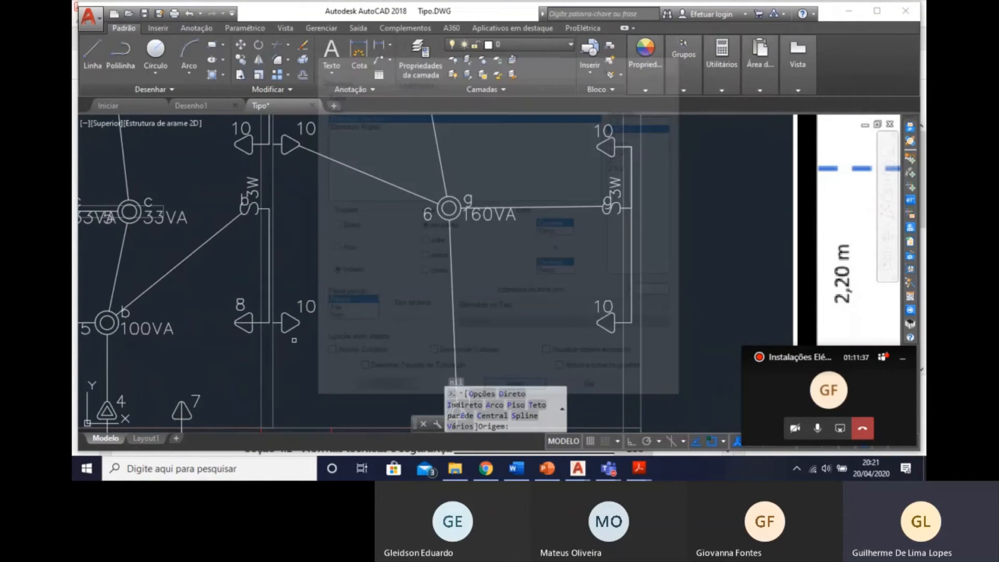
left_click(293, 320)
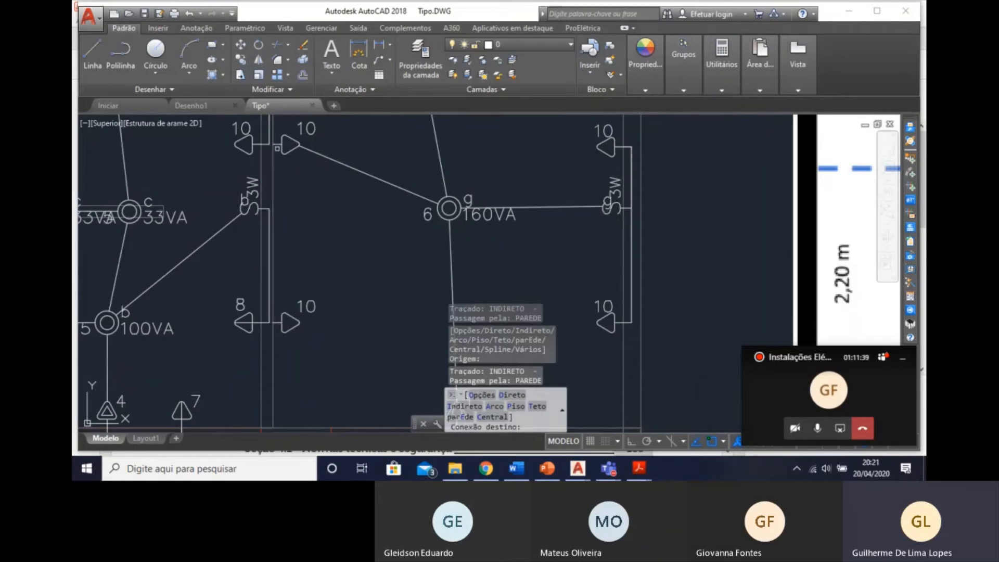
left_click(285, 147)
middle_click_drag(273, 400, 273, 310)
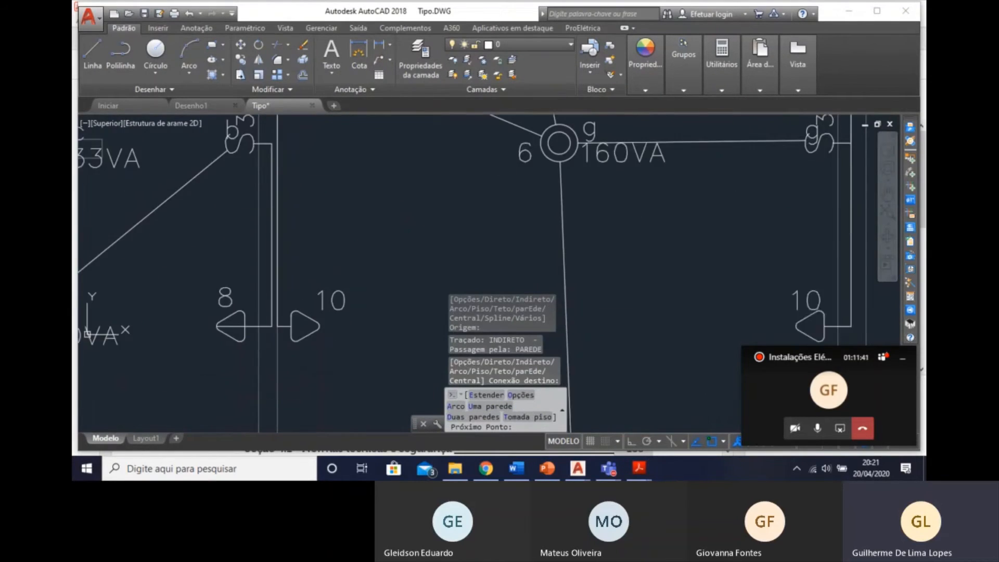
scroll(261, 332, "up", 3)
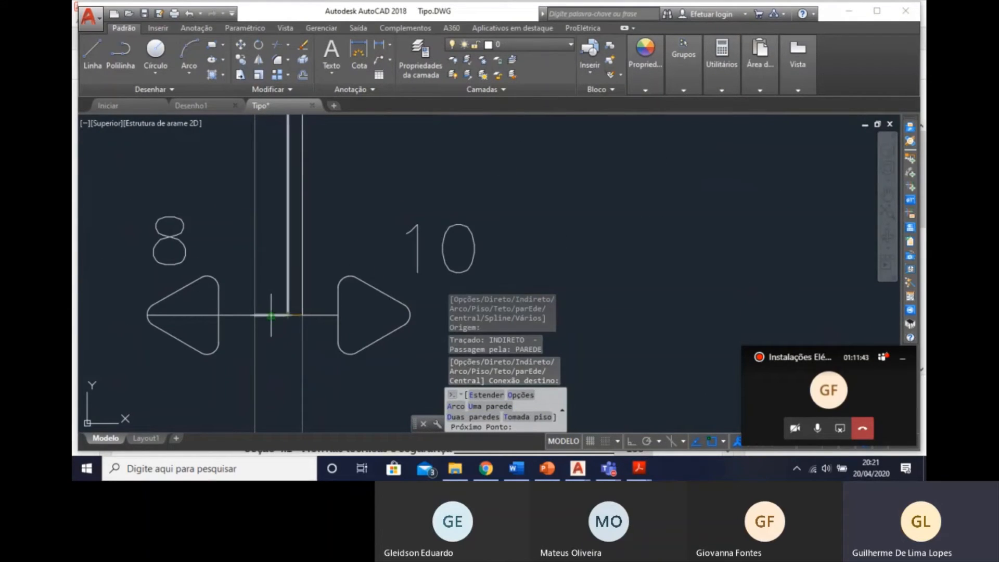
left_click(271, 315)
middle_click_drag(263, 231, 220, 449)
scroll(229, 338, "down", 4)
middle_click_drag(250, 245, 225, 388)
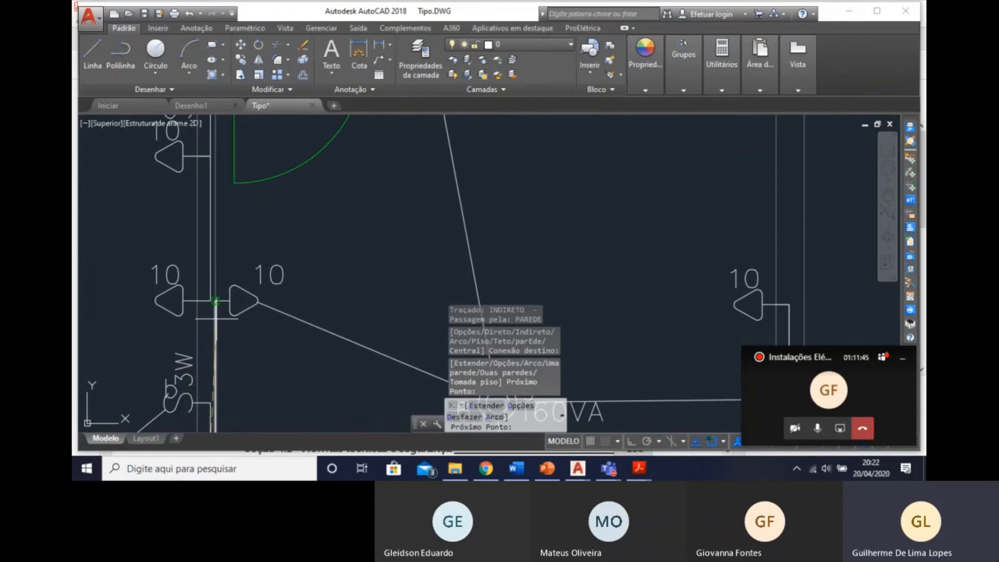
scroll(200, 294, "up", 4)
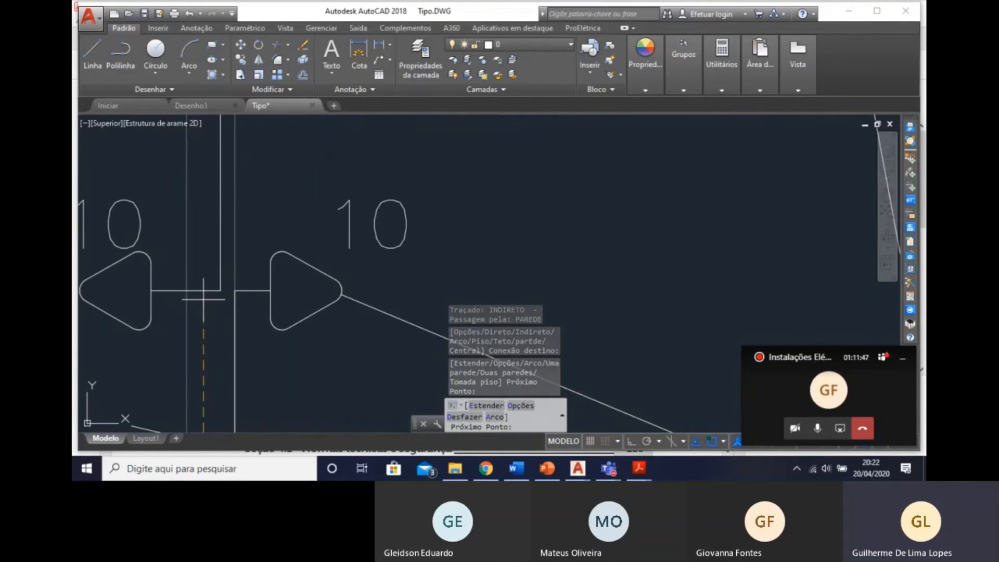
left_click(203, 290)
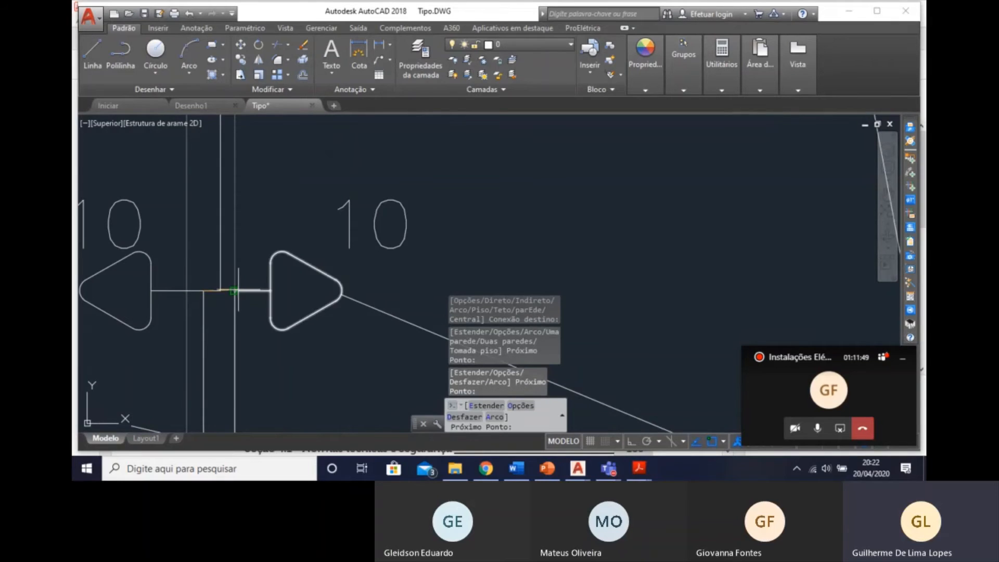
scroll(321, 333, "down", 4)
scroll(318, 245, "down", 4)
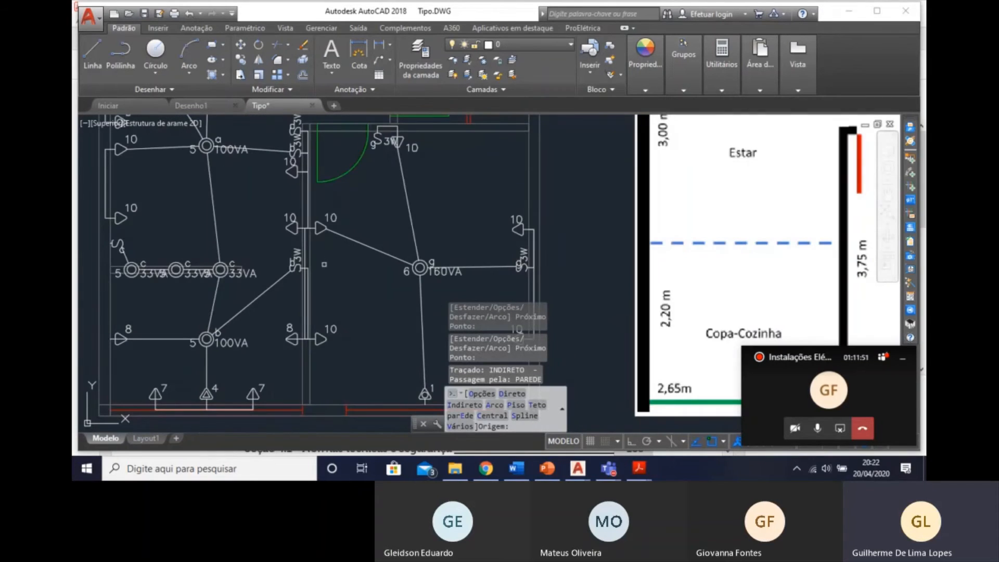
scroll(310, 278, "up", 2)
key("Escape")
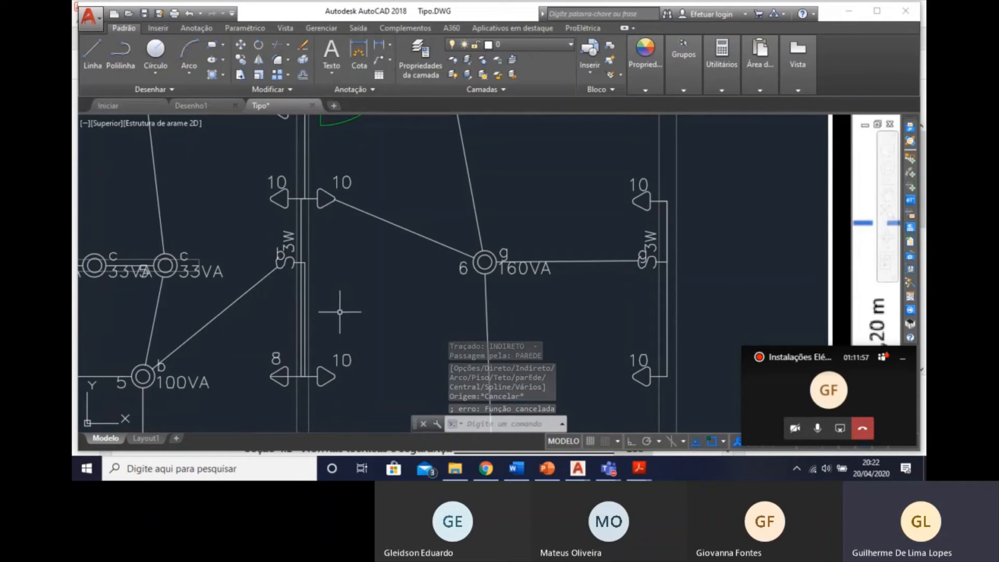
Examine the conduits from board QD01 to the ceiling luminaires, including the arc conduit reaching hall luminaire d.
mouse_move(330, 250)
middle_mouse_down()
mouse_move(437, 312)
mouse_move(446, 335)
middle_mouse_up()
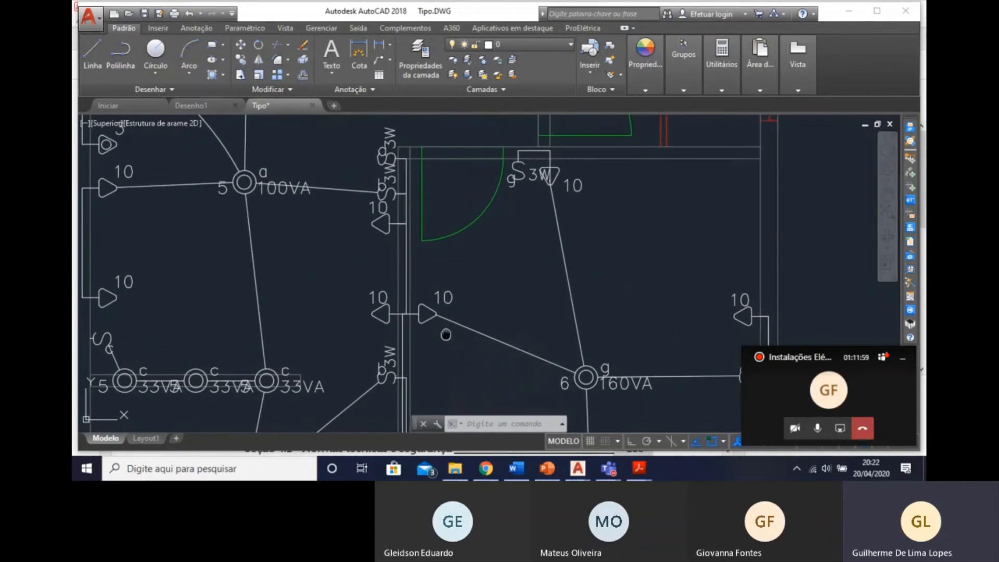
scroll(446, 335, "down", 5)
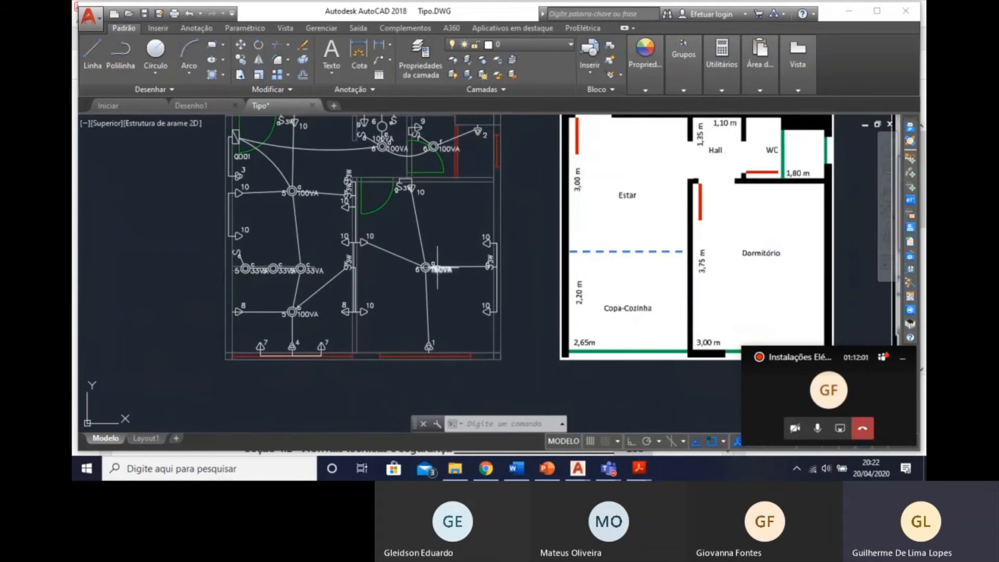
scroll(438, 268, "up", 3)
scroll(432, 284, "down", 1)
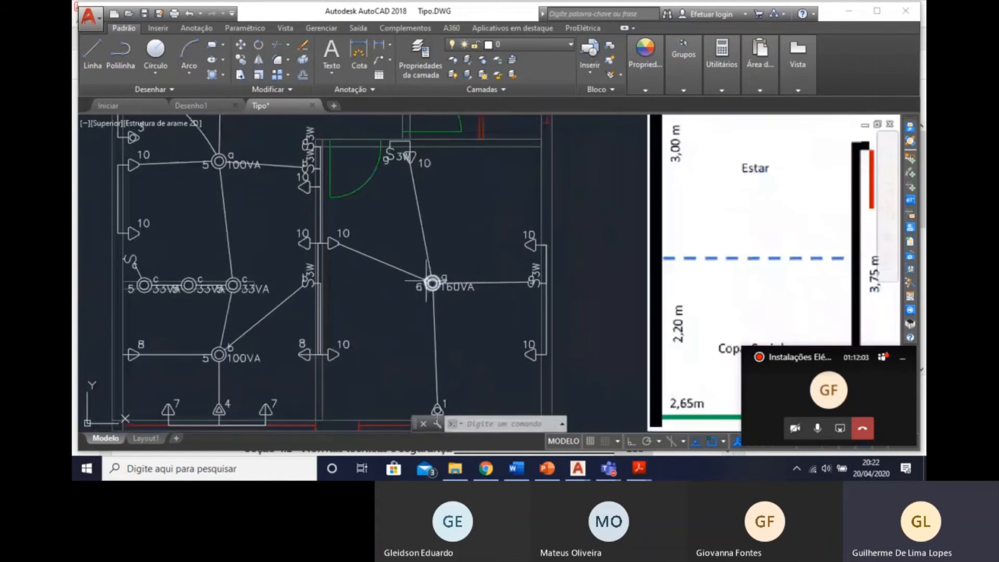
middle_click_drag(426, 281, 442, 321)
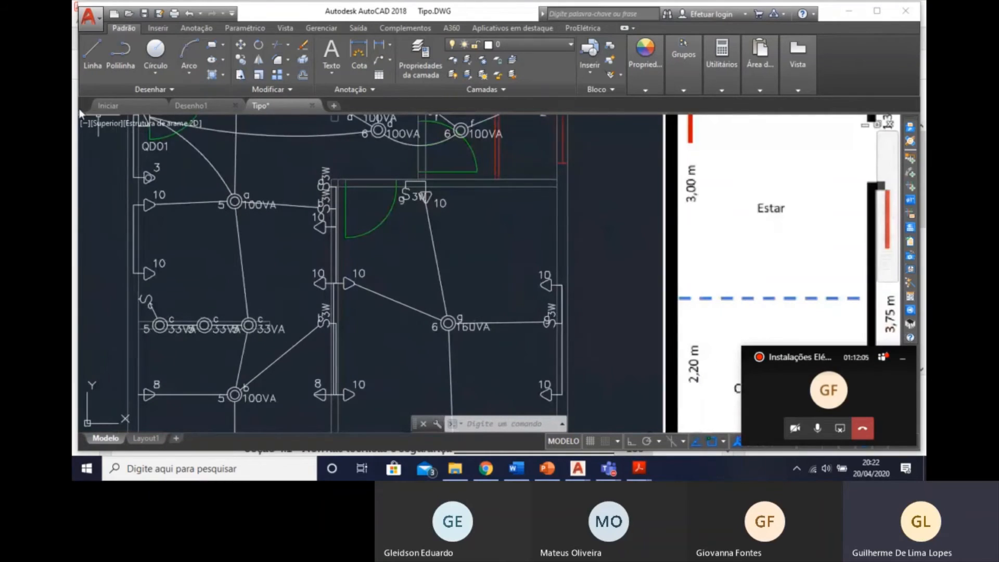
middle_click_drag(212, 178, 232, 252)
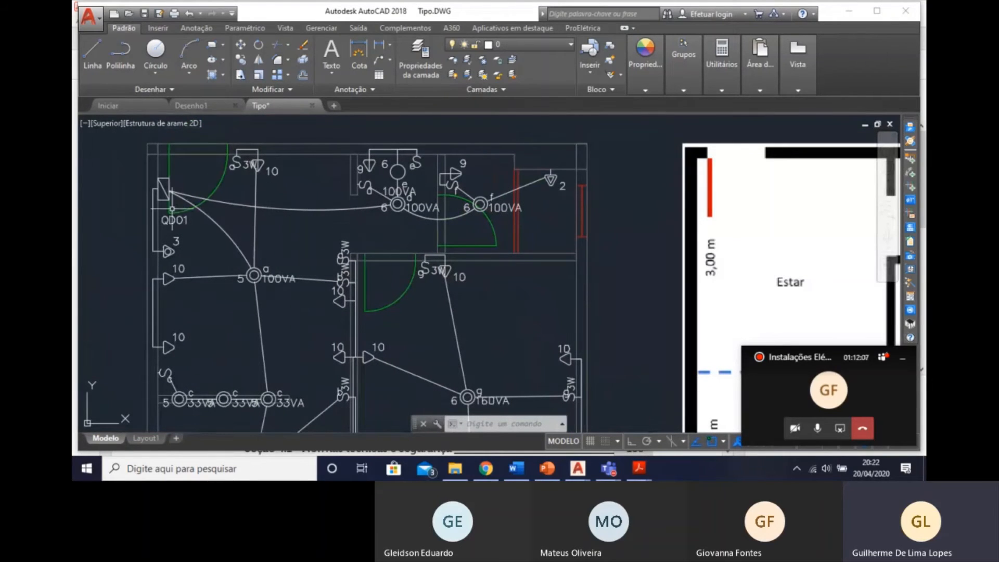
middle_click_drag(361, 304, 350, 256)
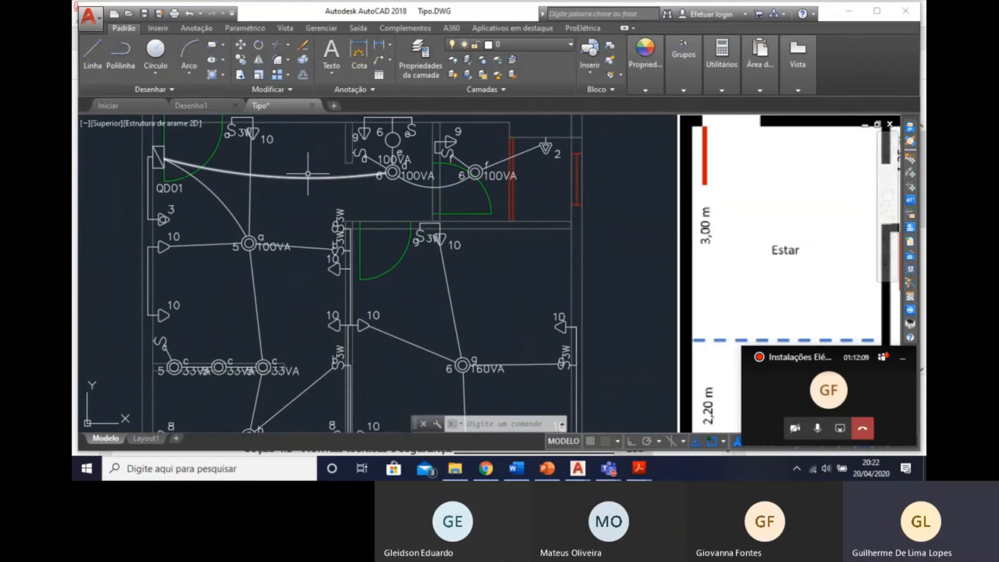
left_click(286, 172)
left_click(278, 180)
middle_click_drag(461, 226, 452, 197)
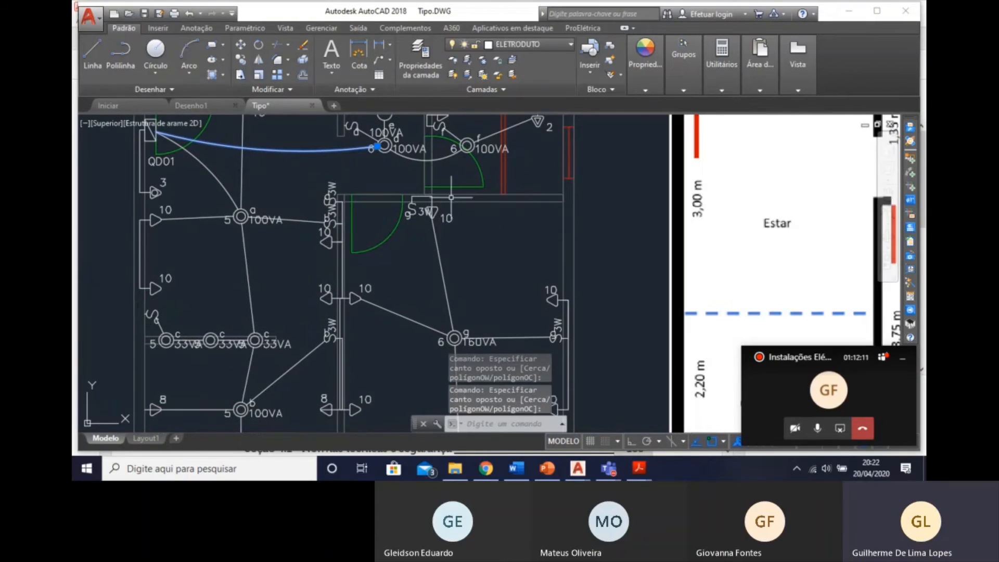
middle_click_drag(498, 236, 515, 259)
key("Escape")
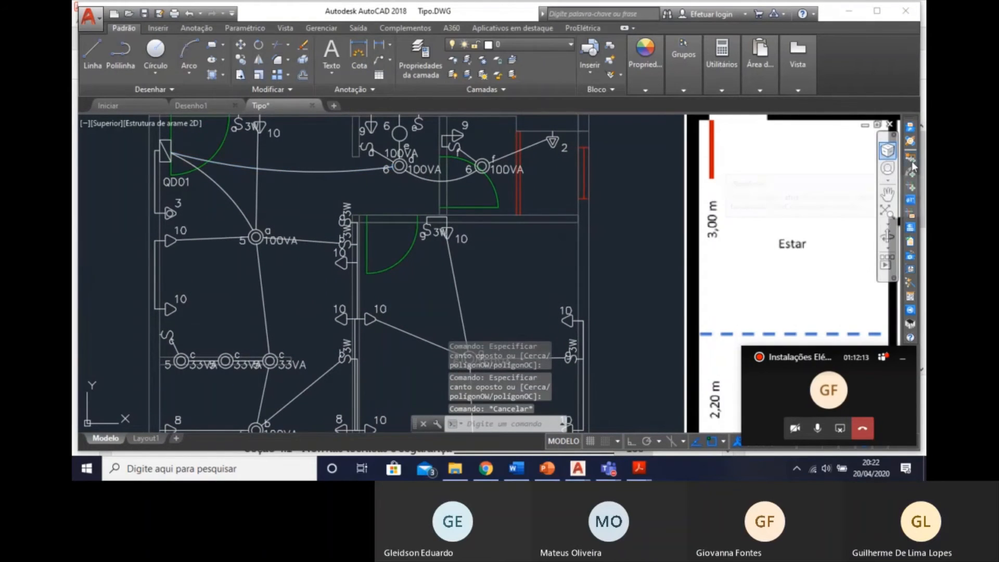
left_click(912, 161)
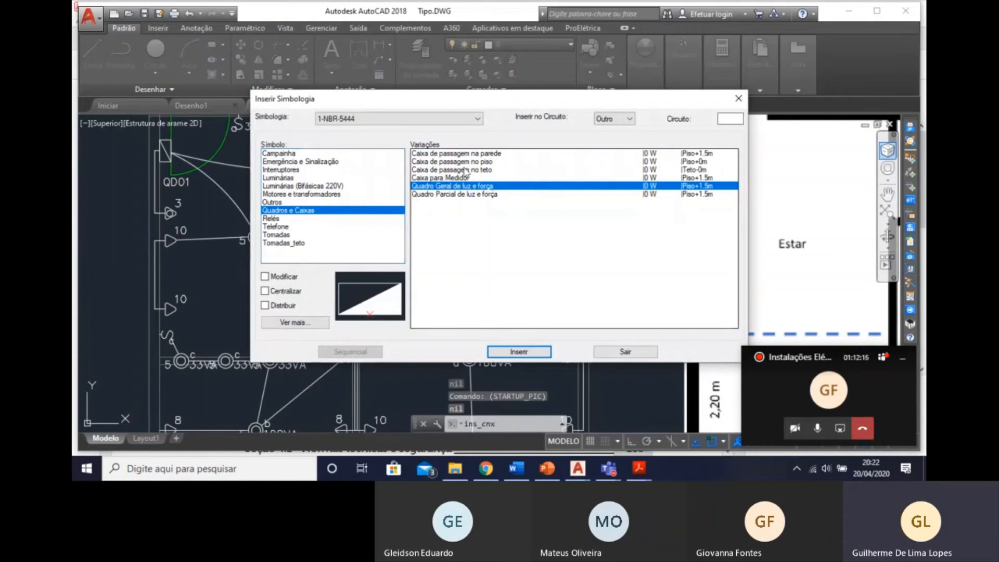
key("Escape")
key("Escape")
key("Escape")
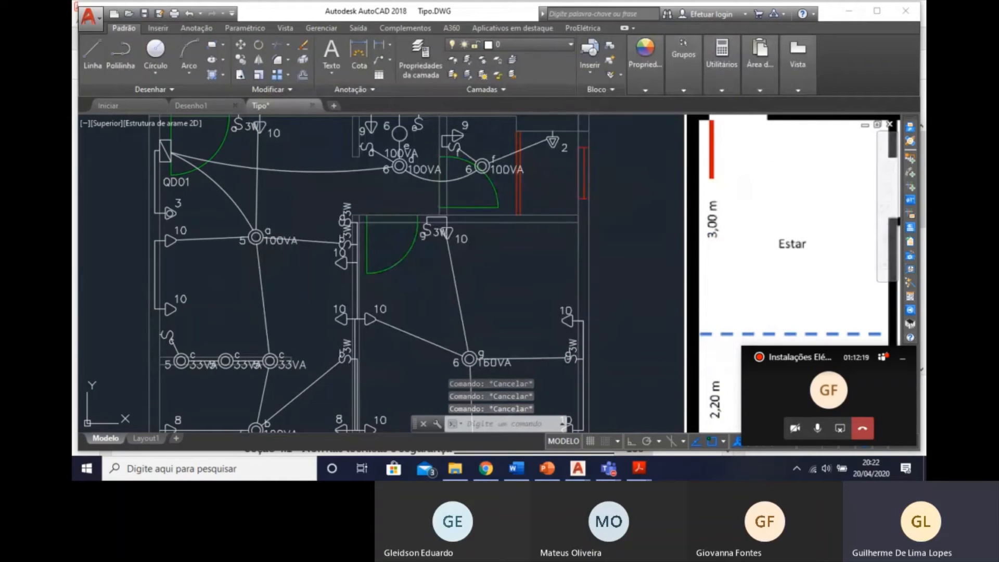
mouse_move(301, 255)
middle_mouse_down()
mouse_move(222, 195)
mouse_move(222, 209)
middle_mouse_up()
scroll(223, 211, "down", 2)
mouse_move(310, 226)
middle_mouse_down()
mouse_move(325, 253)
mouse_move(362, 277)
middle_mouse_up()
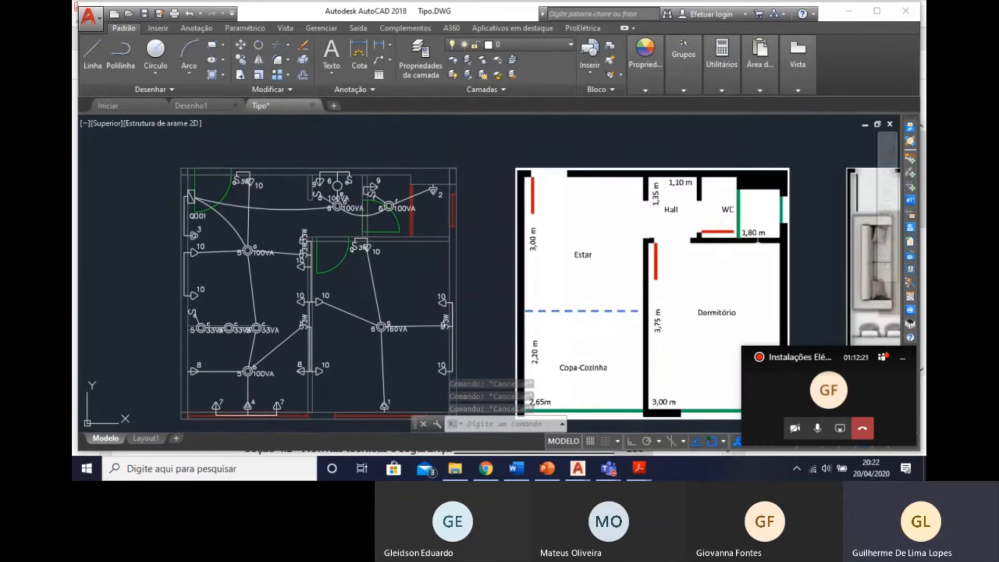
left_click(911, 161)
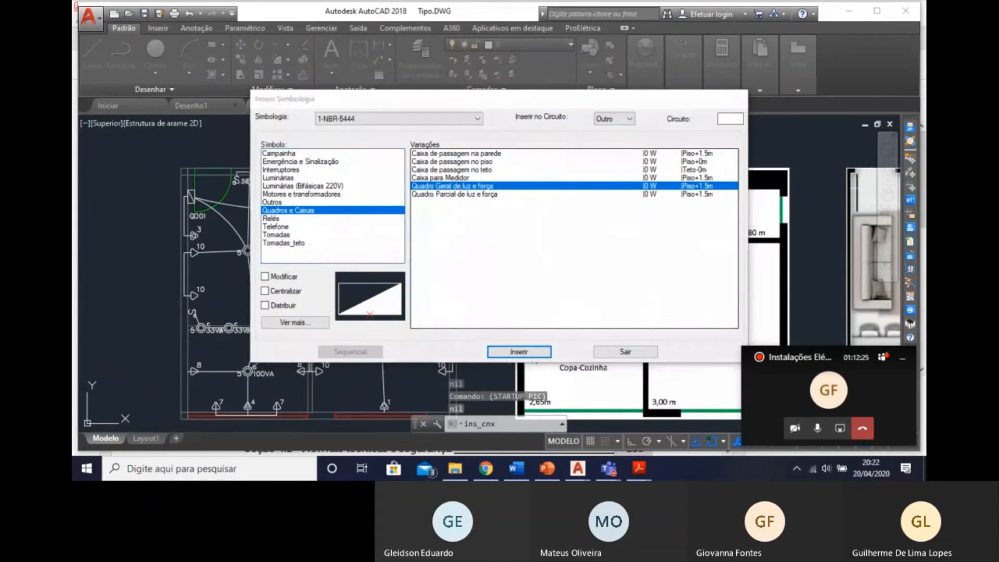
key("Escape")
Insert an arc-shaped 3/4" flexible conduit through the ceiling from bedroom luminaire g to board QD01.
left_click(911, 173)
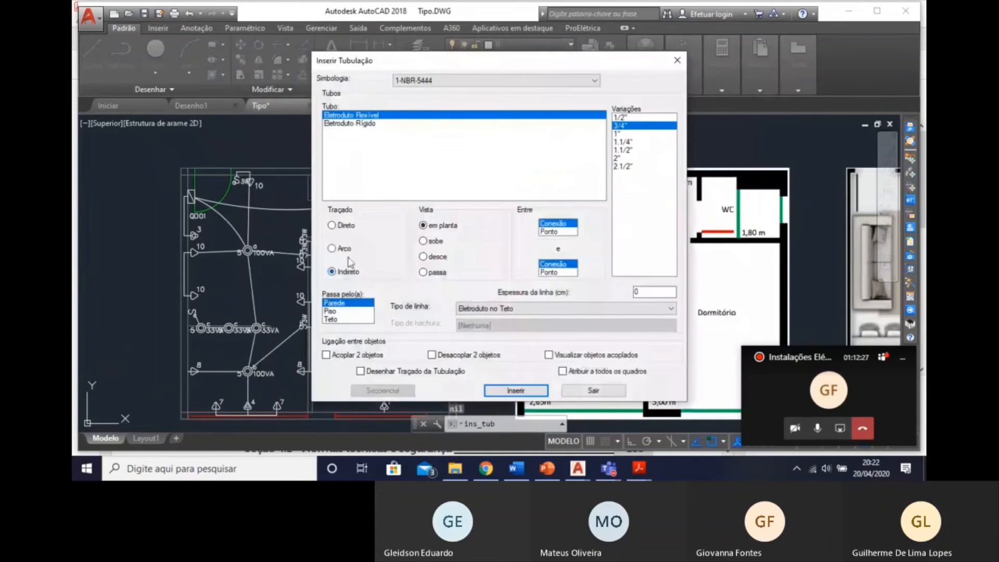
left_click(353, 252)
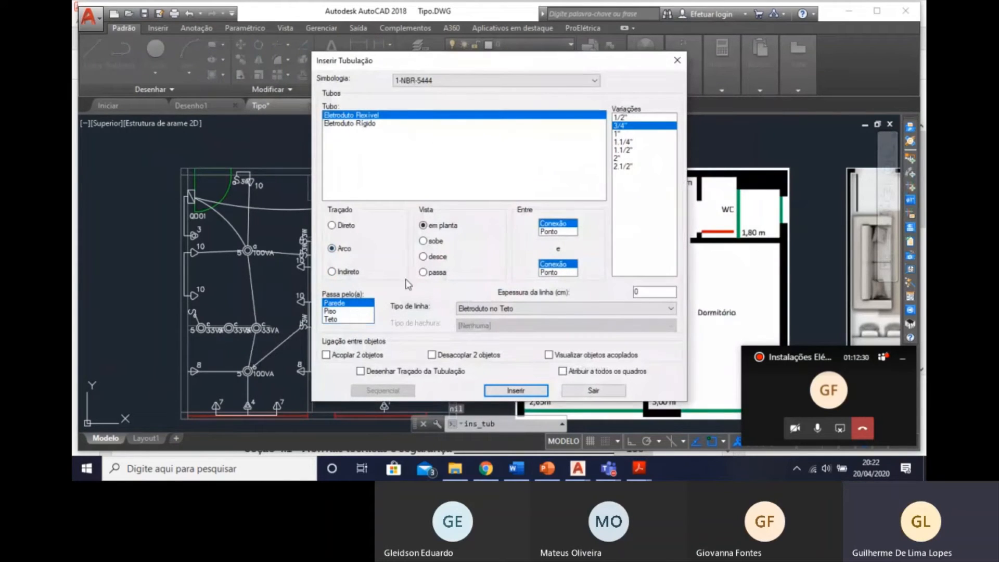
left_click(516, 390)
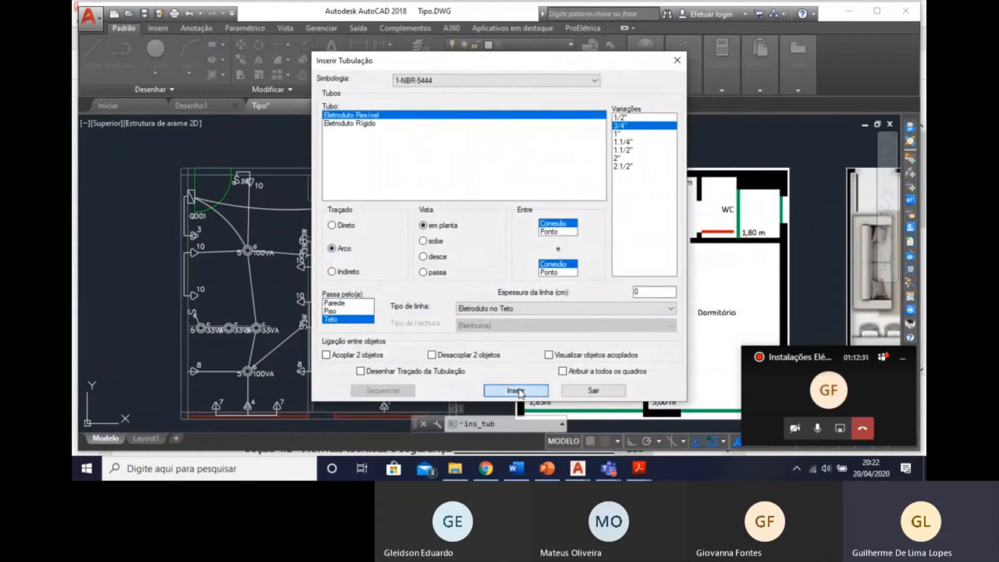
scroll(492, 299, "up", 5)
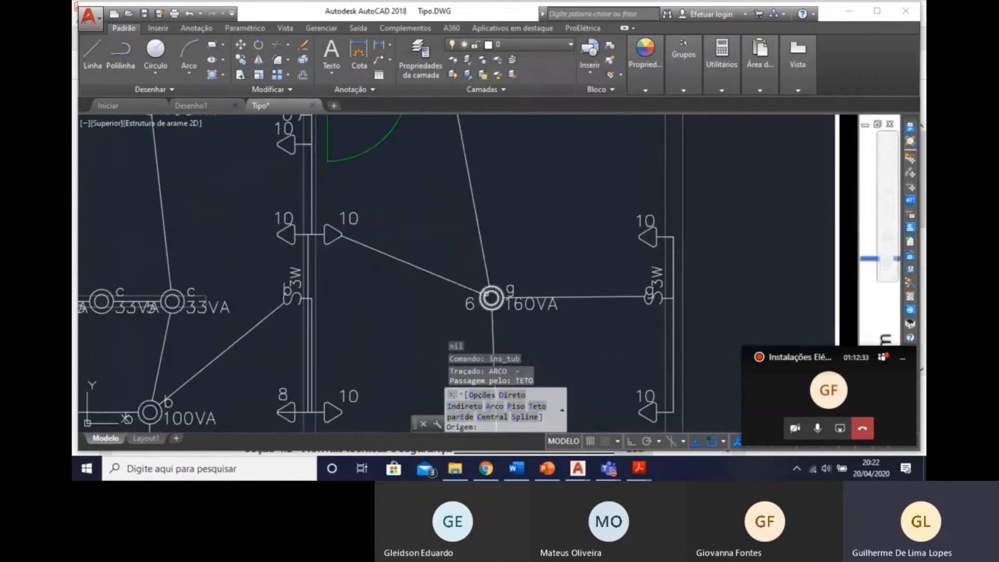
left_click(491, 298)
scroll(491, 298, "down", 5)
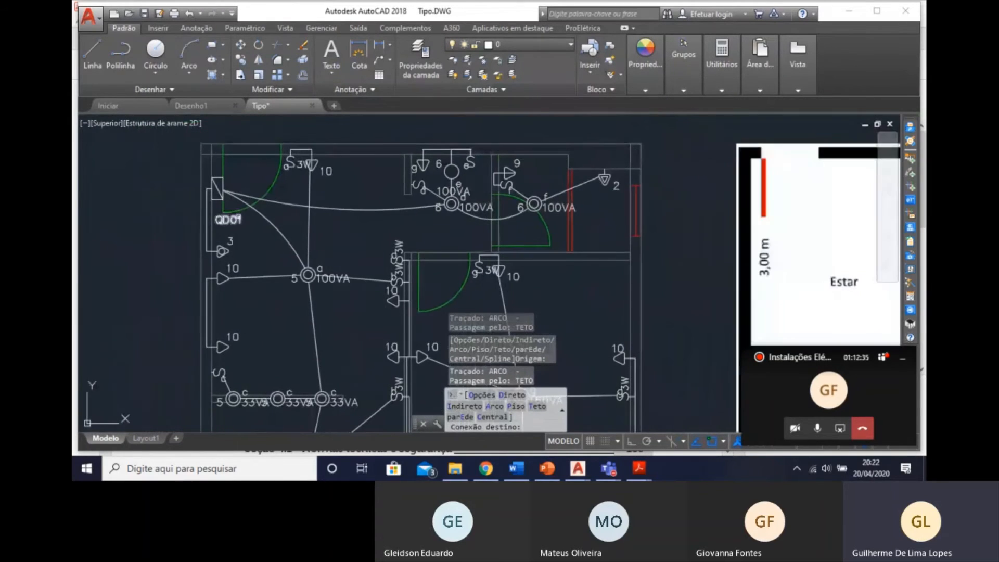
left_click(217, 189)
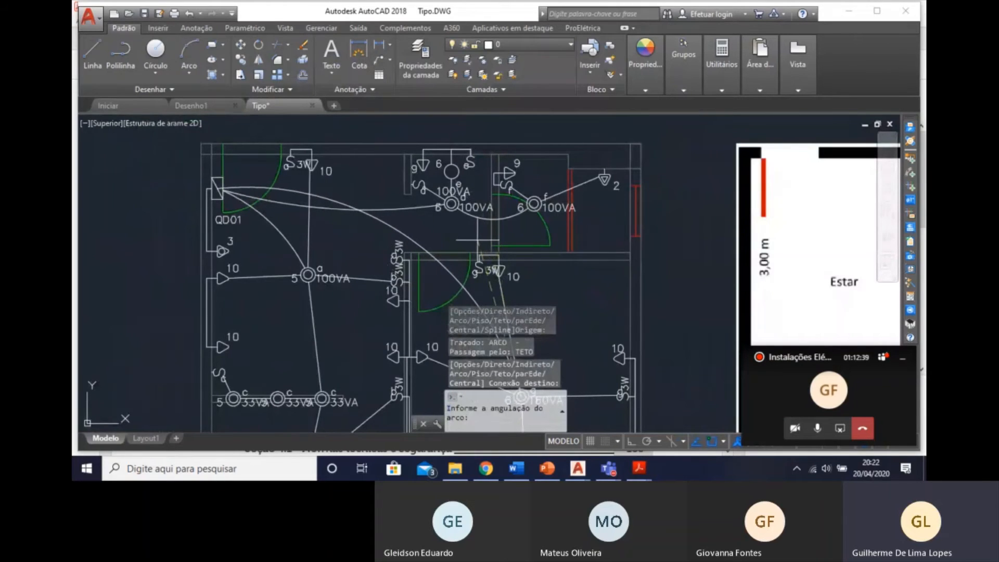
key("Escape")
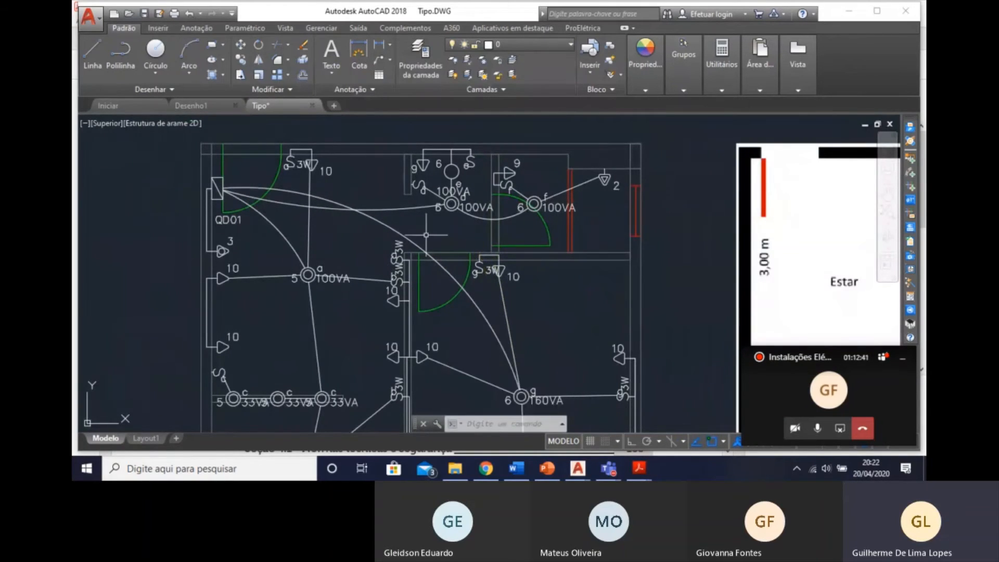
Delete the arc conduit joining board QD01 to hall luminaire d.
scroll(463, 233, "up", 5)
left_click(462, 230)
left_click(453, 214)
middle_click_drag(399, 229, 417, 246)
key("Delete")
scroll(447, 251, "down", 5)
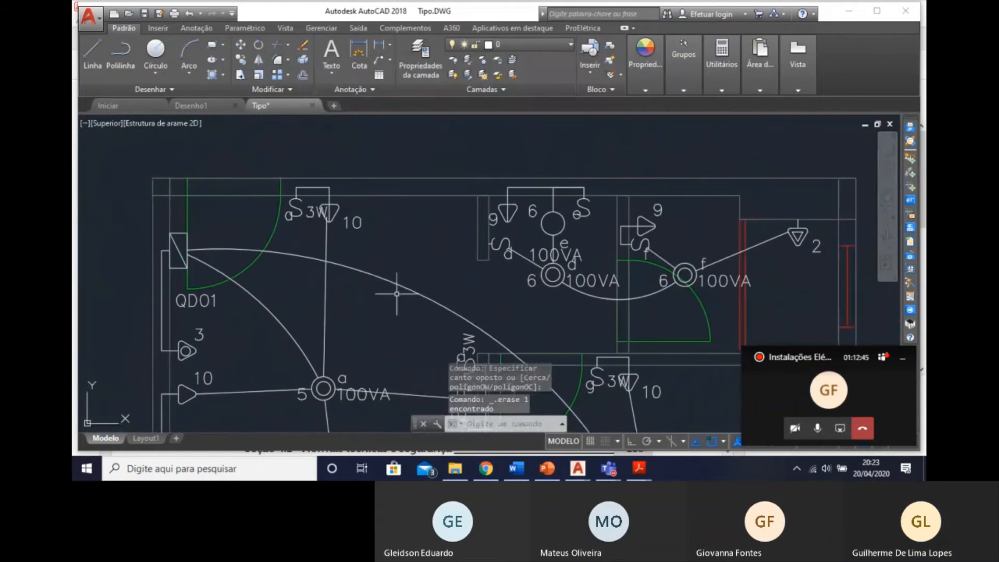
Insert an arc-shaped conduit through the ceiling from board QD01 to hall luminaire d.
left_click(914, 173)
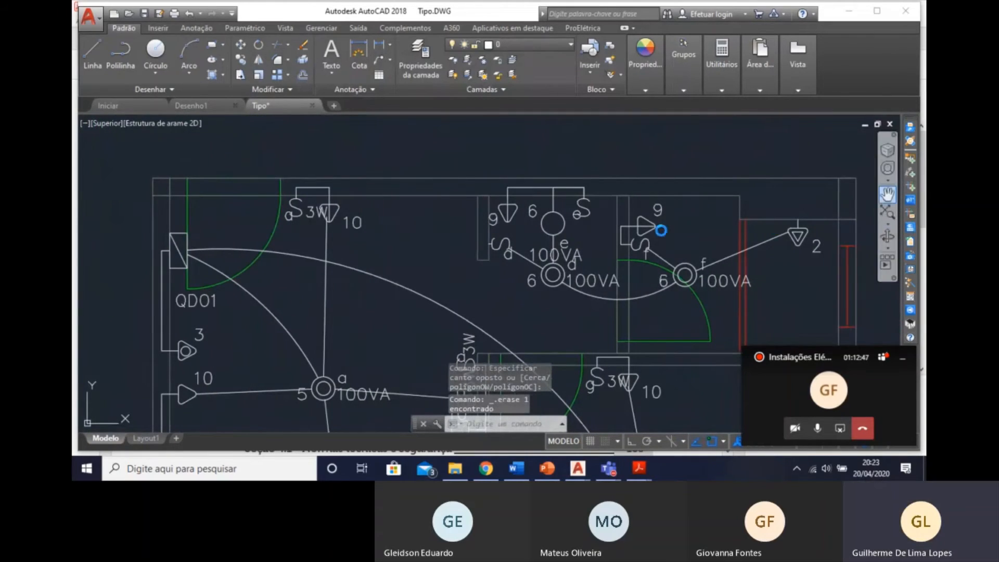
key("Return")
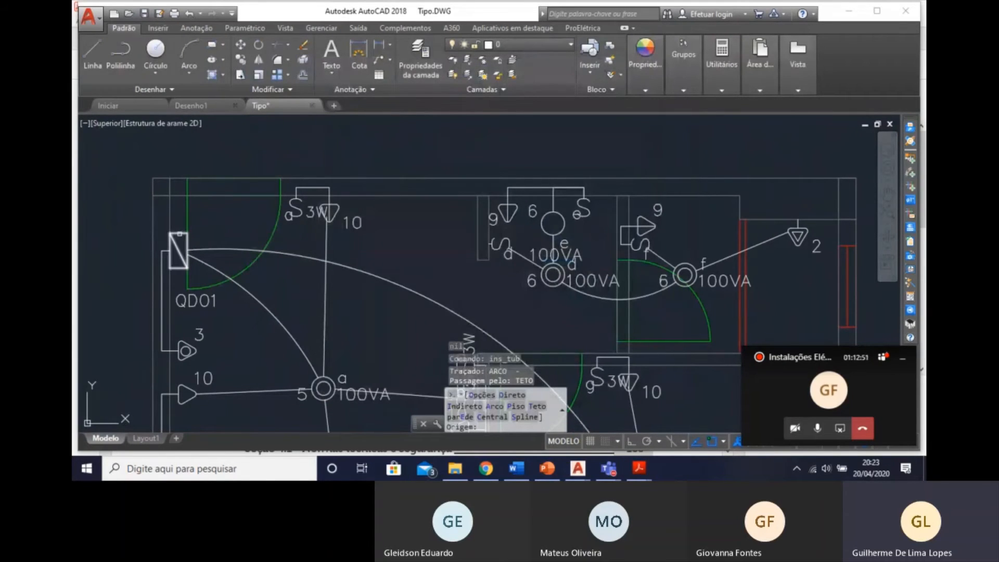
left_click(179, 236)
left_click(553, 275)
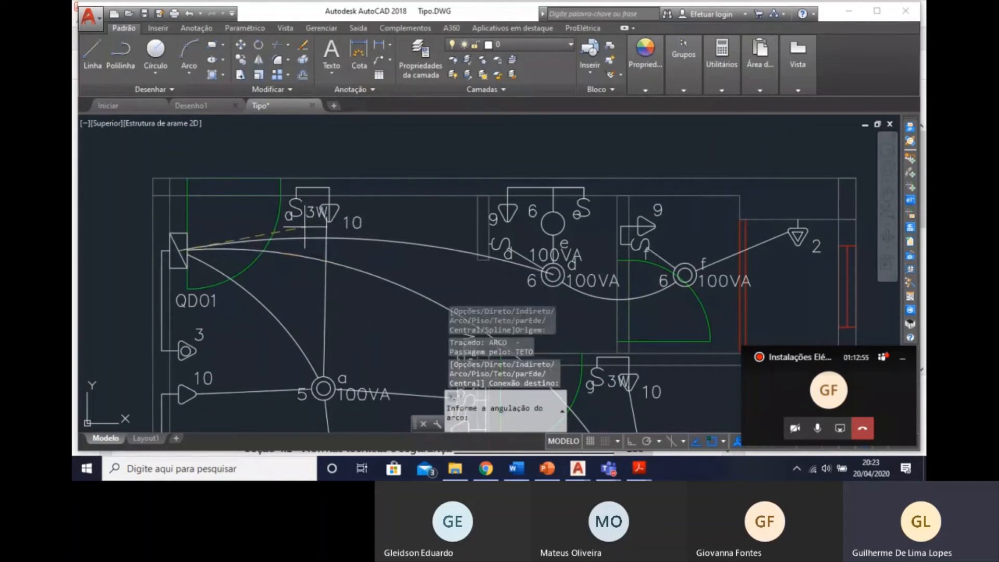
left_click(306, 228)
Leave the conduit command and review the conduit routes from board QD01 through every room of the apartment.
scroll(487, 208, "down", 5)
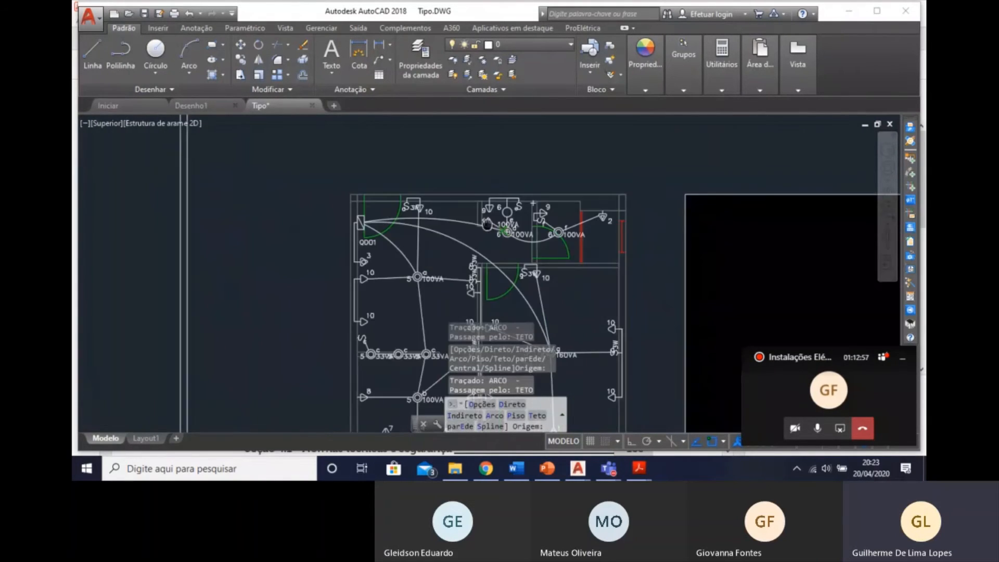
scroll(416, 226, "up", 5)
mouse_move(619, 313)
middle_mouse_down()
mouse_move(491, 235)
mouse_move(506, 267)
middle_mouse_up()
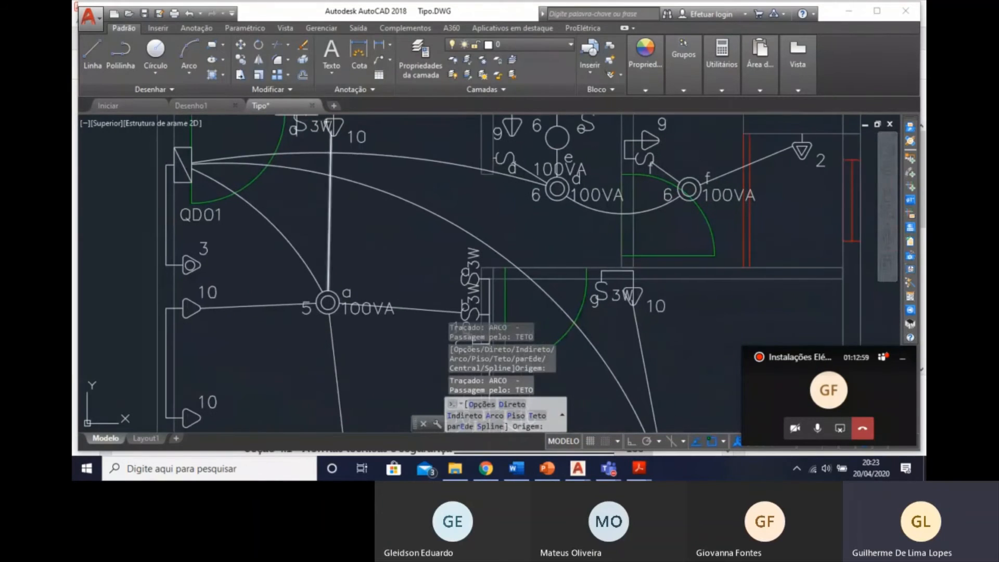
scroll(505, 268, "down", 4)
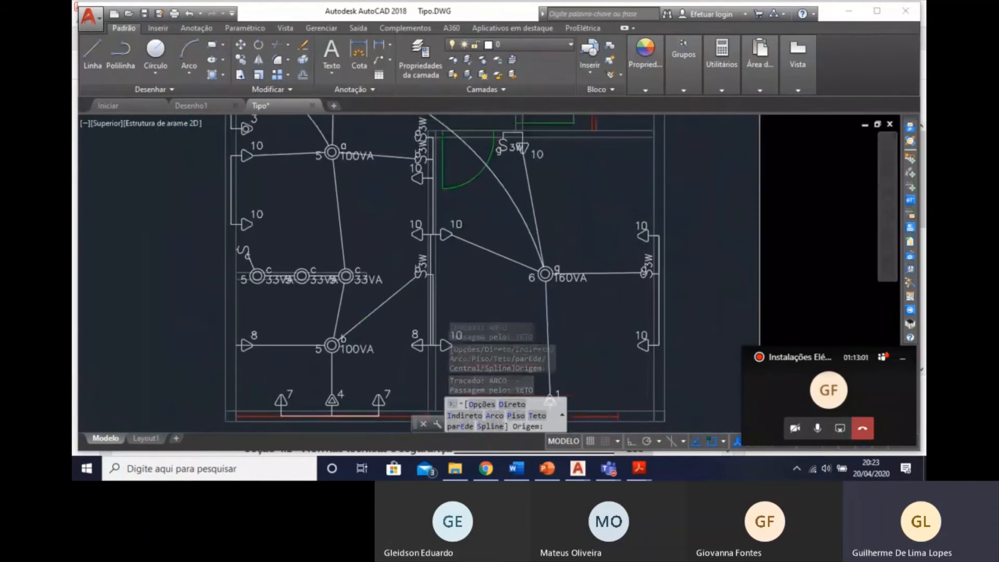
middle_click_drag(445, 199, 599, 275)
middle_click_drag(662, 314, 589, 257)
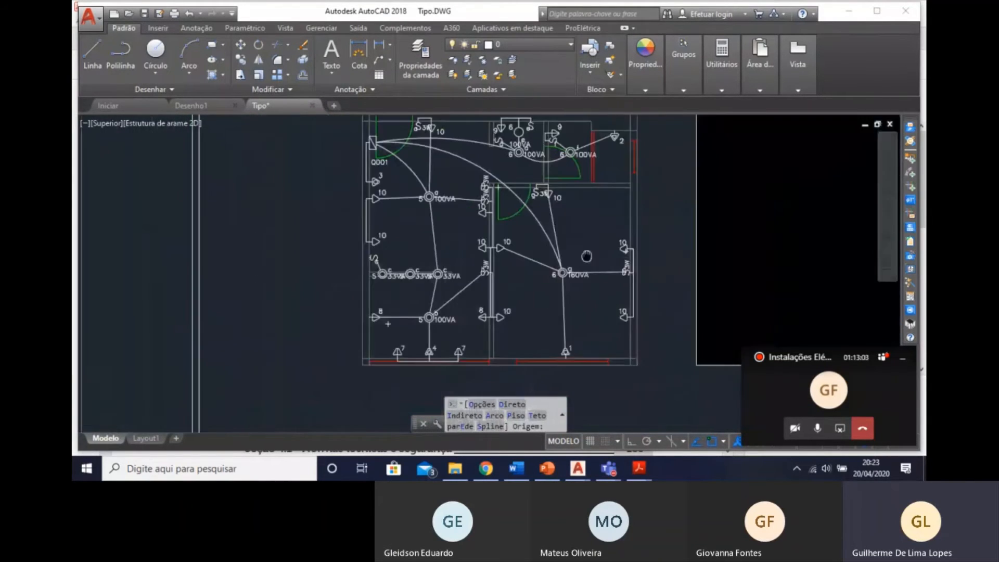
scroll(590, 241, "up", 2)
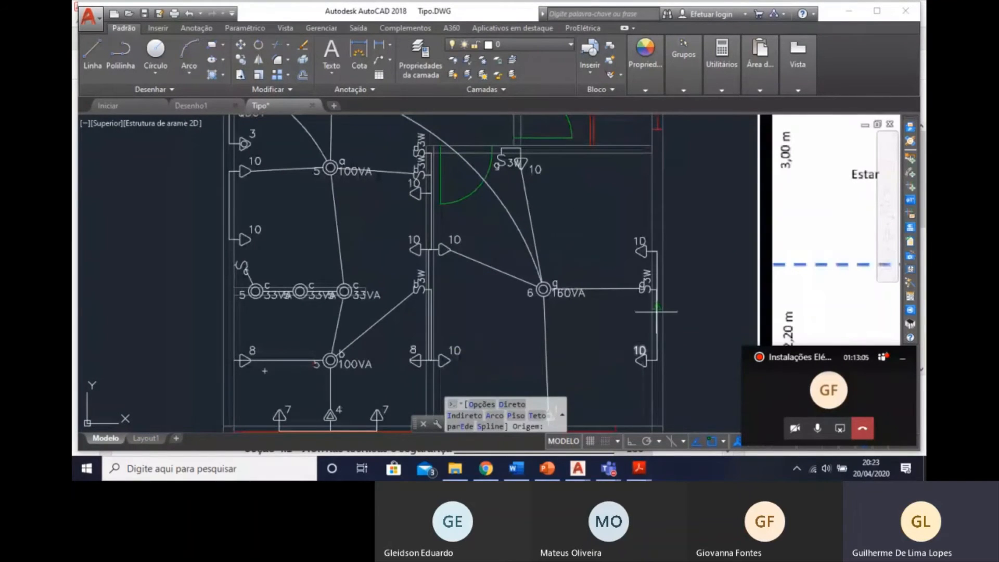
middle_click_drag(559, 358, 510, 258)
middle_click_drag(530, 331, 610, 422)
middle_click_drag(539, 168, 557, 263)
key("Escape")
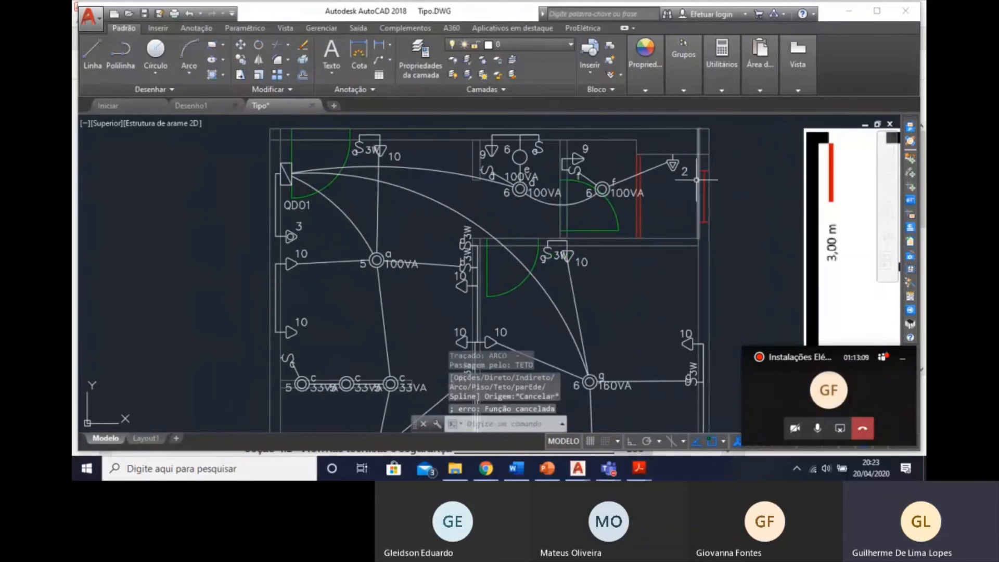
mouse_move(668, 250)
middle_mouse_down()
mouse_move(539, 210)
mouse_move(580, 281)
mouse_move(480, 141)
middle_mouse_up()
scroll(568, 279, "down", 2)
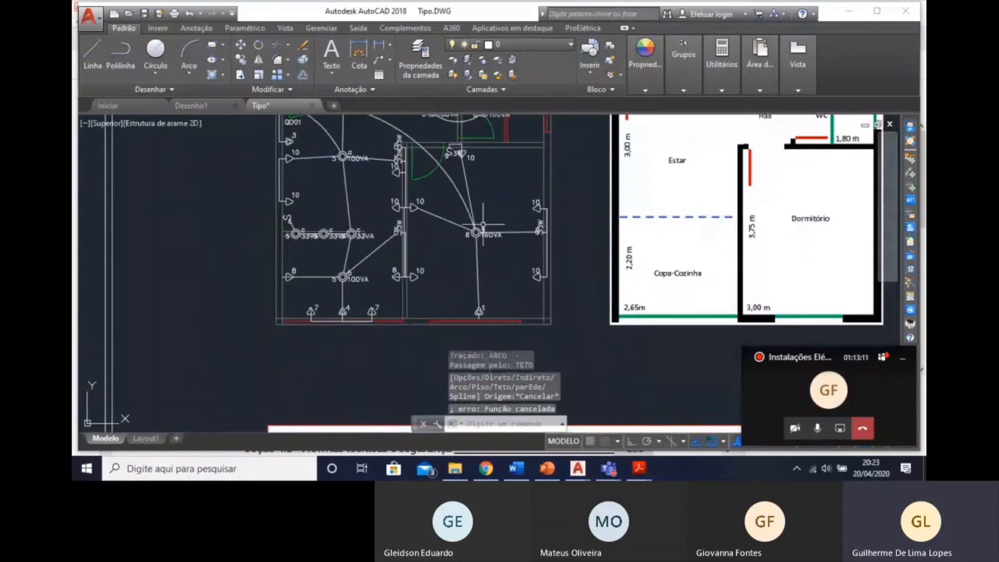
middle_click_drag(449, 180, 463, 261)
scroll(315, 167, "up", 2)
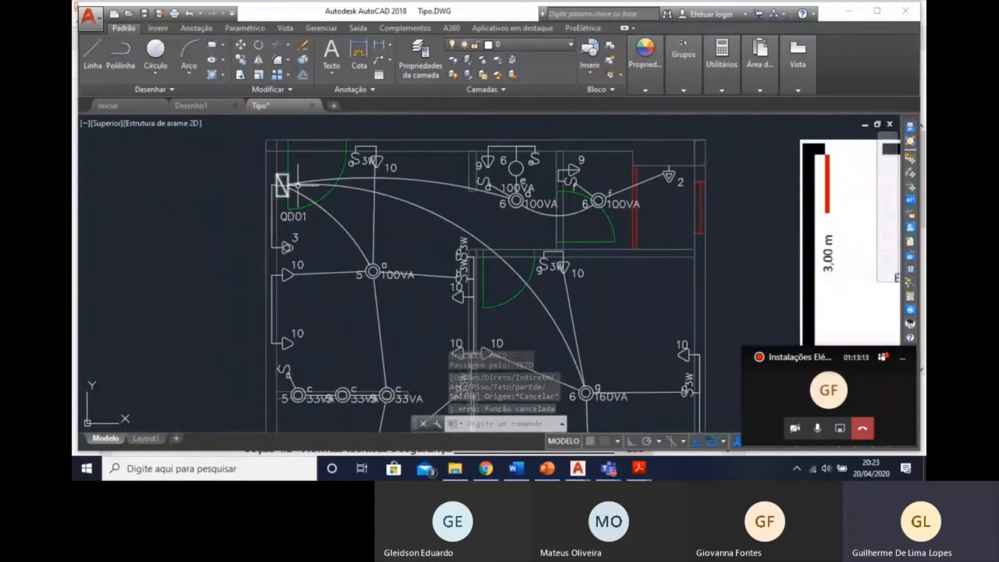
middle_click_drag(574, 297, 544, 241)
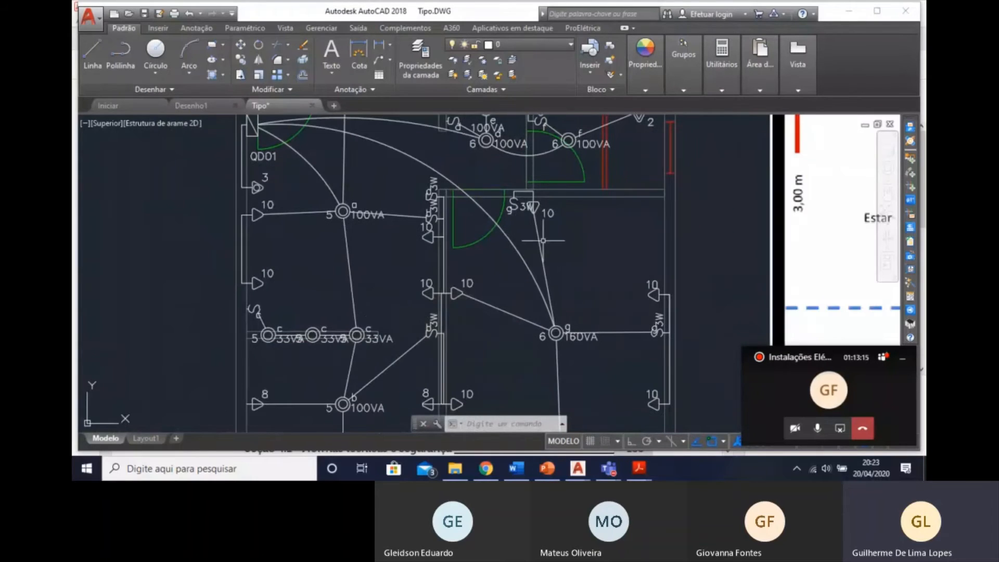
middle_click_drag(598, 312, 570, 339)
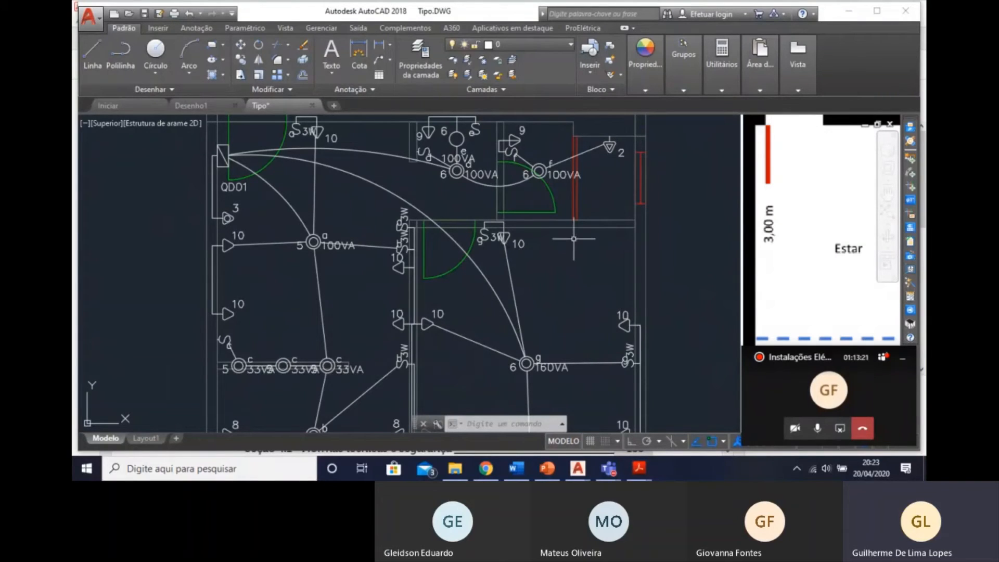
Switch to the Teams meeting, admit all participants waiting in the lobby, and return to the AutoCAD drawing.
left_click(885, 358)
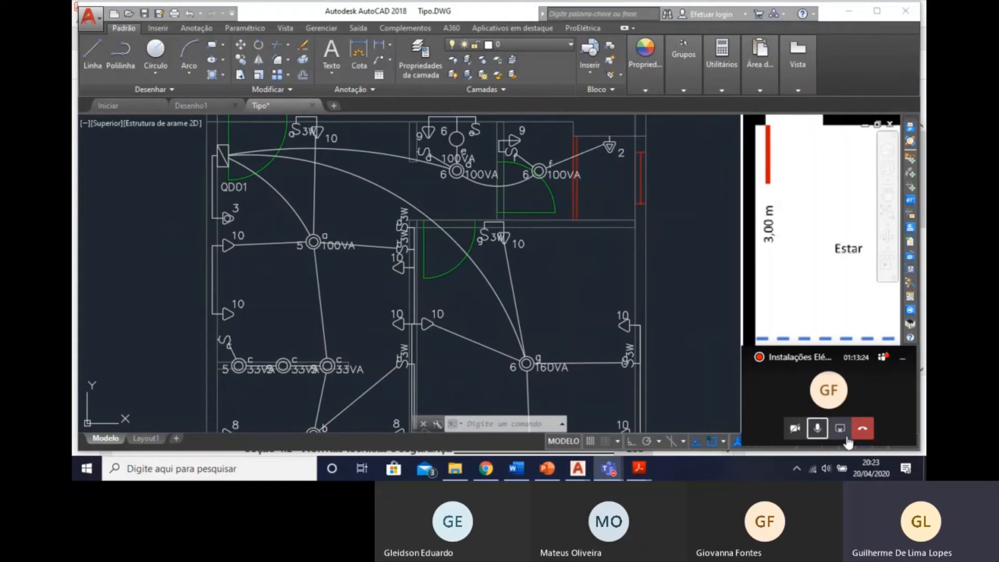
mouse_move(618, 468)
left_click(630, 385)
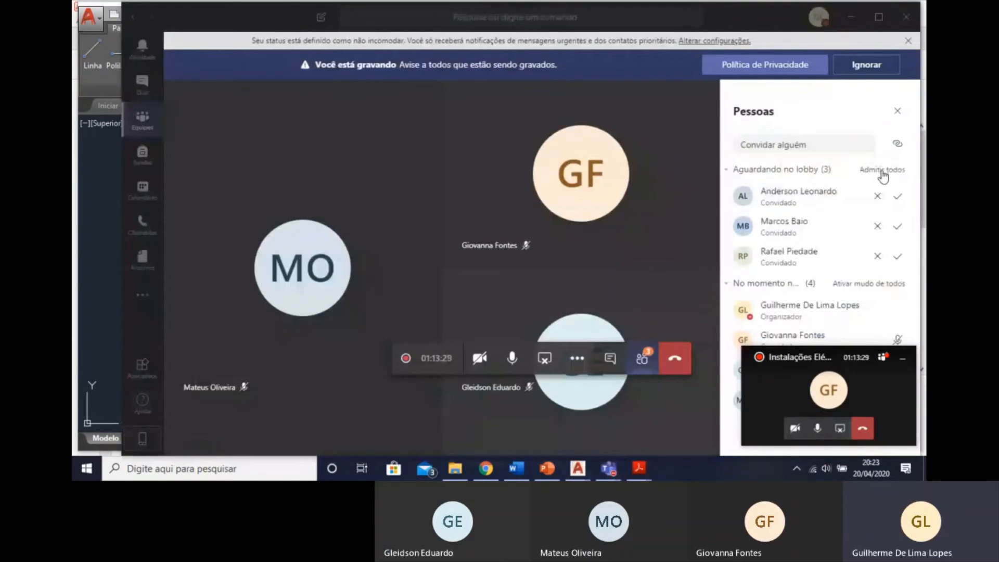
left_click(882, 171)
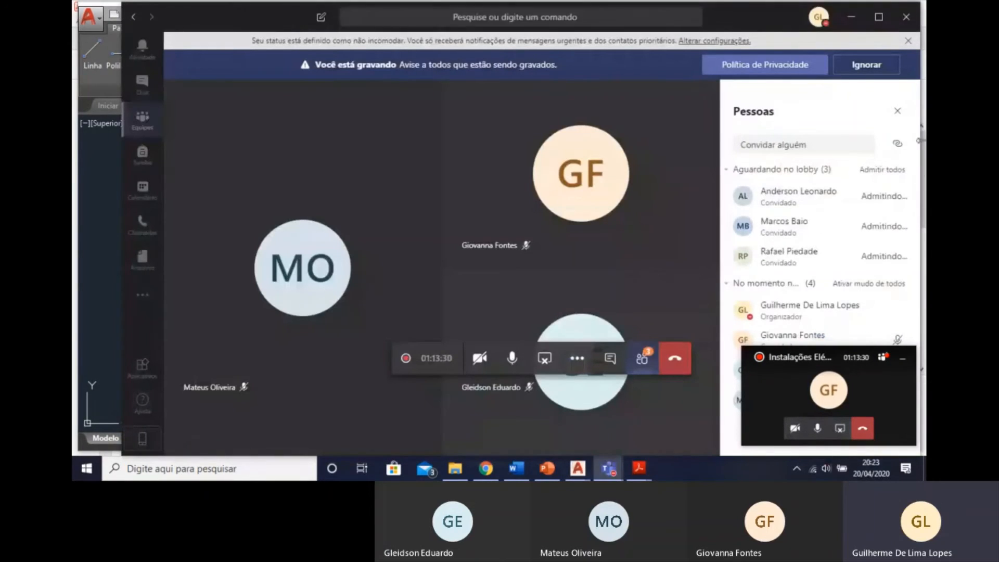
left_click(852, 22)
Set the coverage (Abrangência do Quadro) of distribution board QD01 to Redefinir and accept its data.
scroll(416, 334, "down", 3)
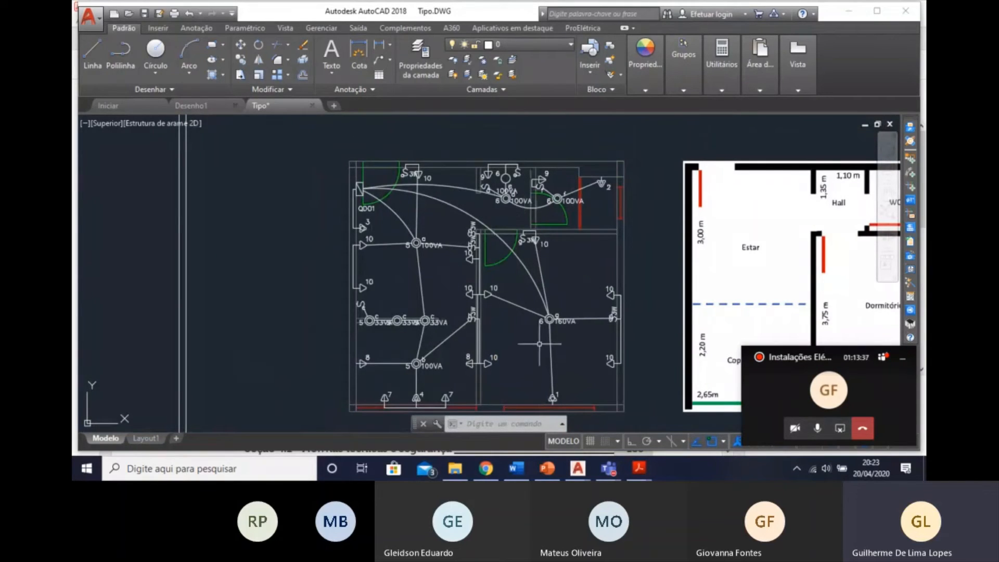
middle_click_drag(596, 272, 535, 248)
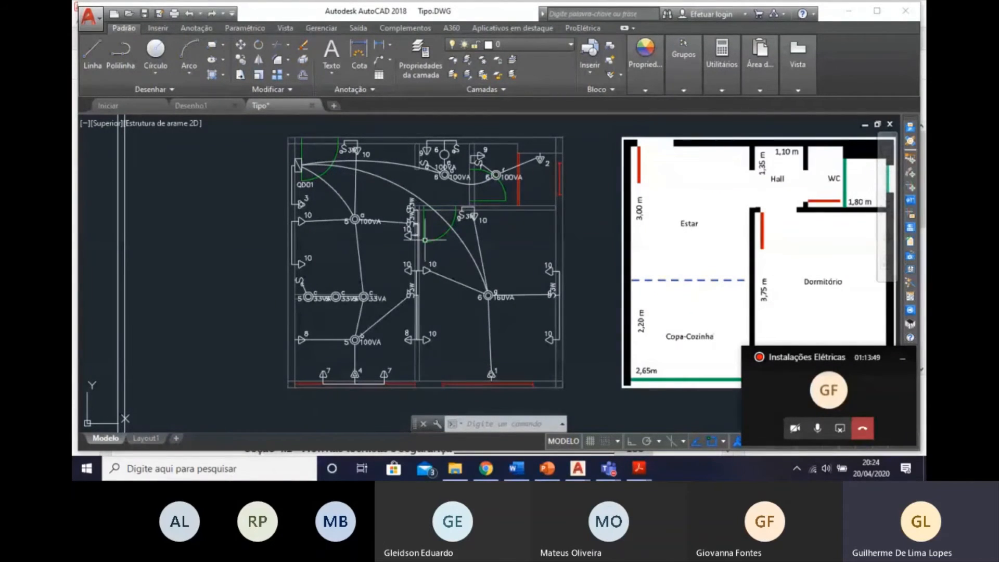
scroll(304, 157, "up", 4)
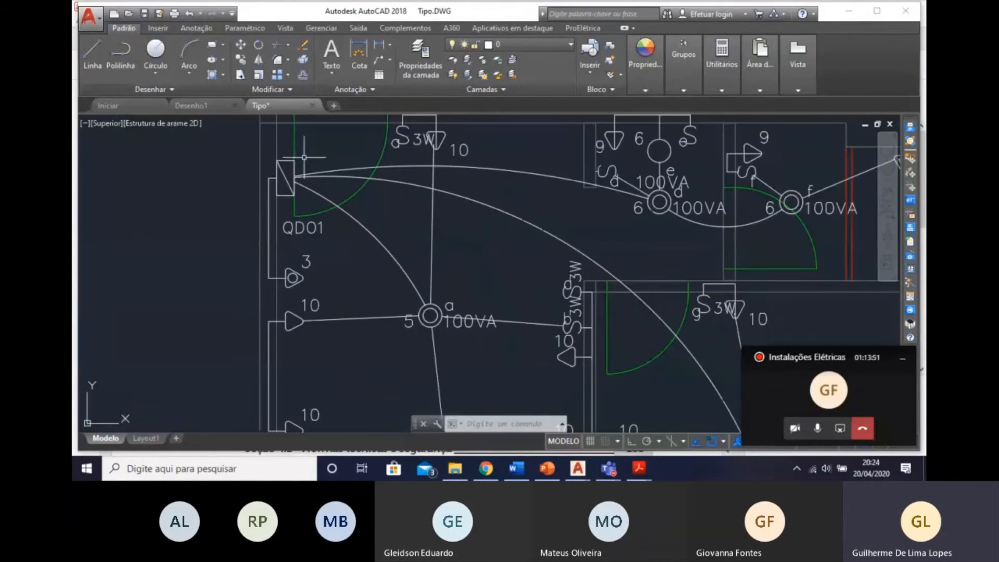
scroll(318, 205, "down", 6)
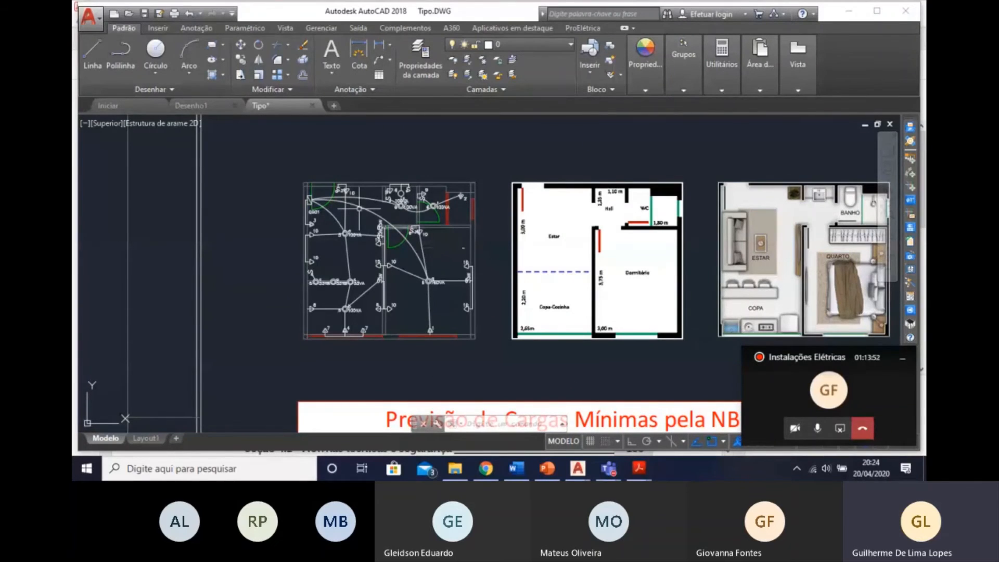
scroll(292, 202, "up", 5)
left_click(311, 200)
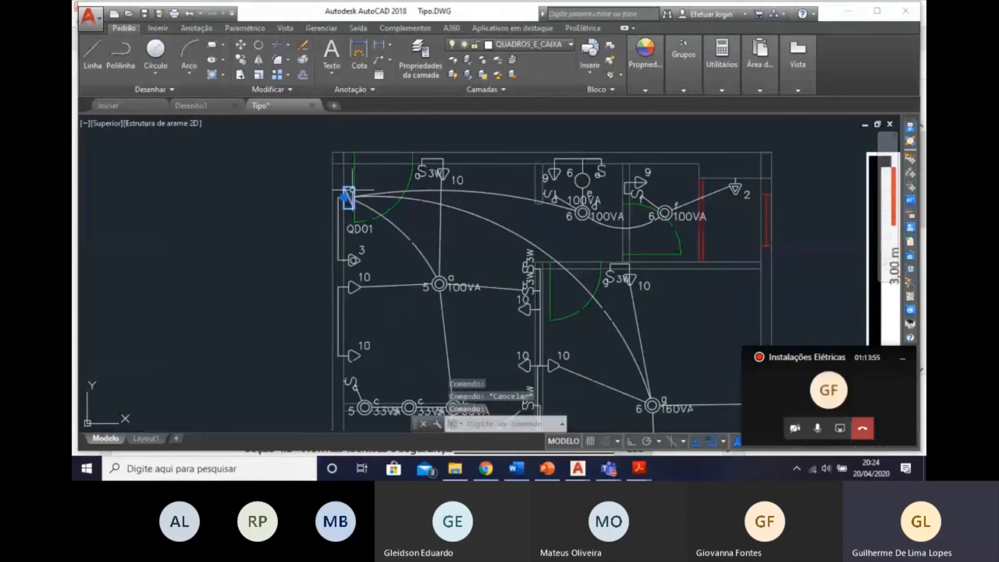
double_click(348, 198)
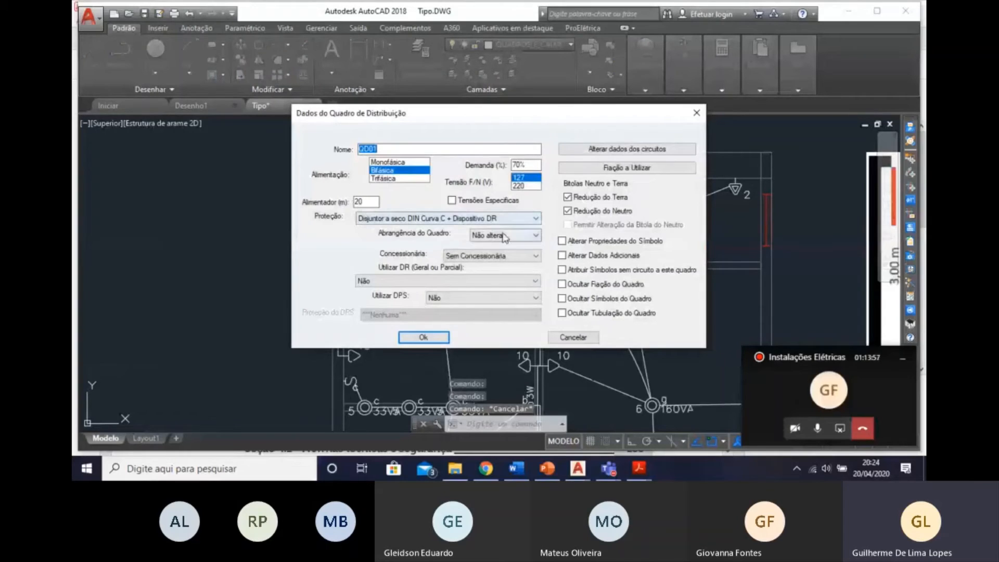
left_click(521, 236)
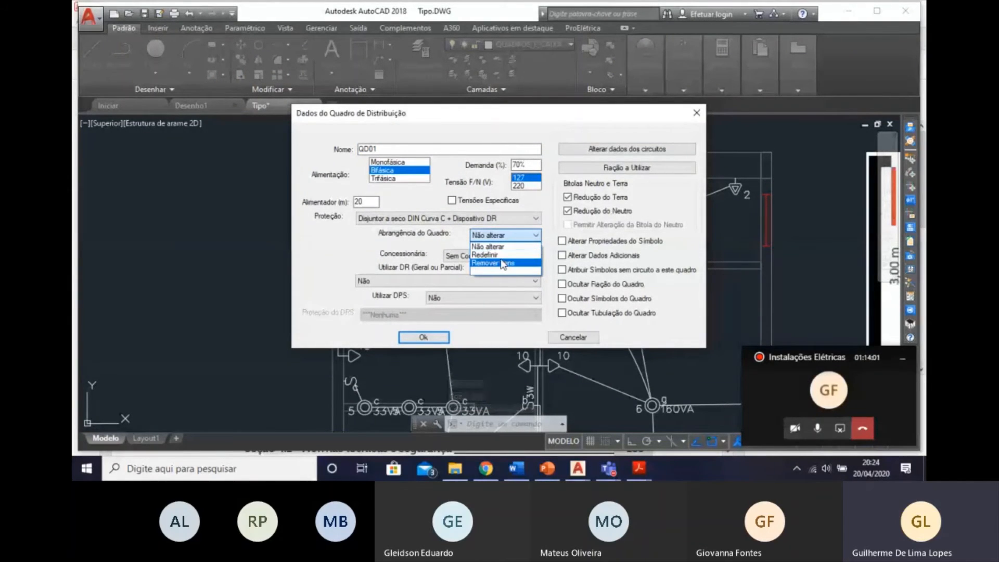
left_click(504, 255)
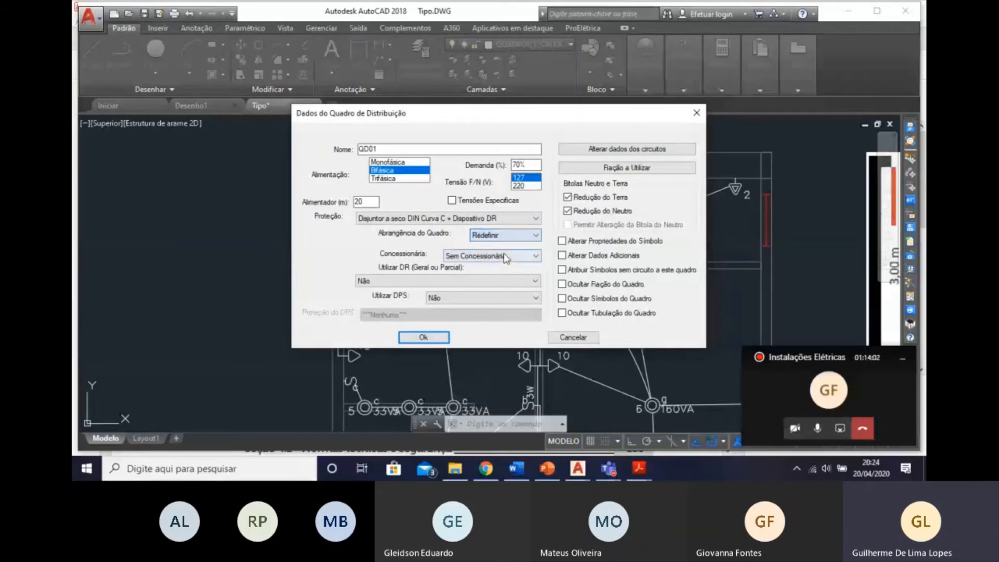
left_click(415, 336)
Select the entire apartment electrical plan as the coverage area of board QD01.
left_click(578, 255)
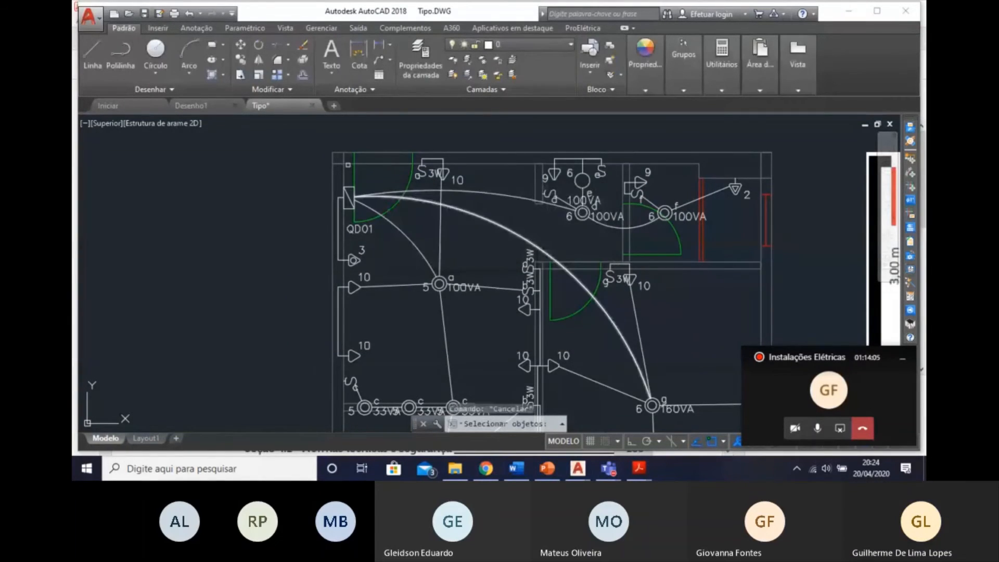
scroll(349, 162, "down", 2)
left_click(323, 139)
middle_click_drag(536, 261, 430, 95)
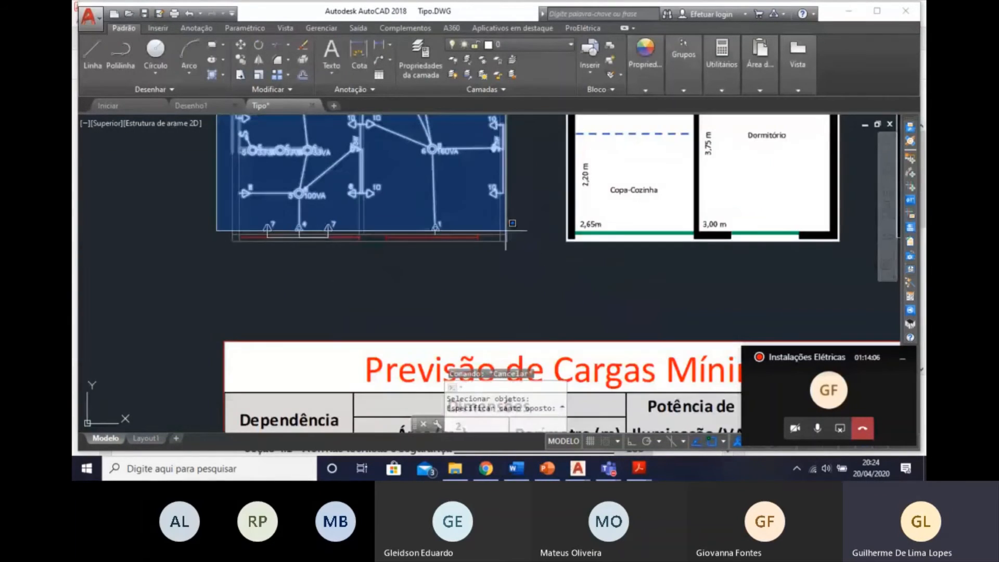
left_click(526, 263)
mouse_move(455, 266)
middle_mouse_down()
mouse_move(508, 319)
mouse_move(574, 422)
middle_mouse_up()
scroll(349, 164, "up", 4)
key("Escape")
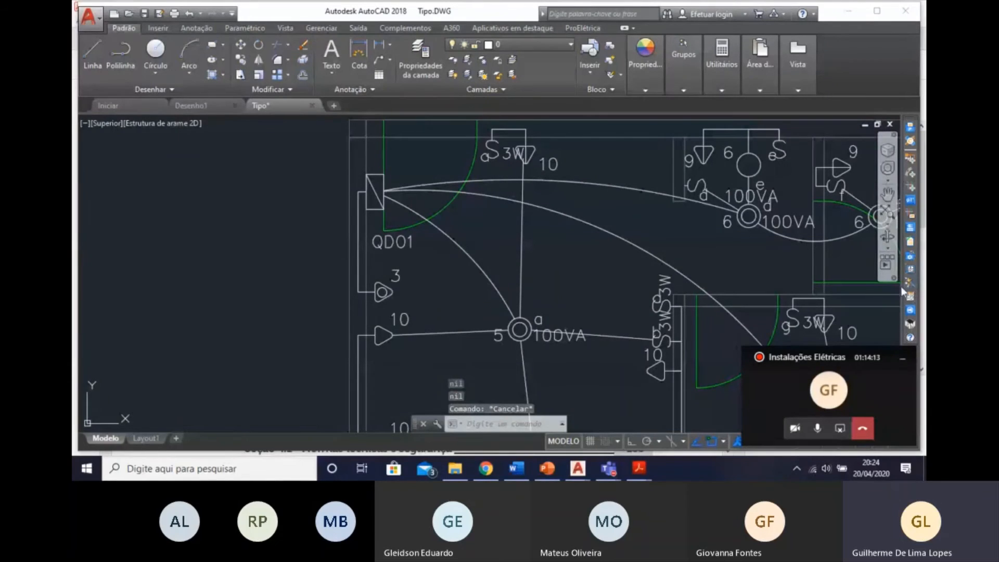
Start the Dimensionar Fiação calculation for board QD01 with error checking and accept the board's data.
left_click(912, 297)
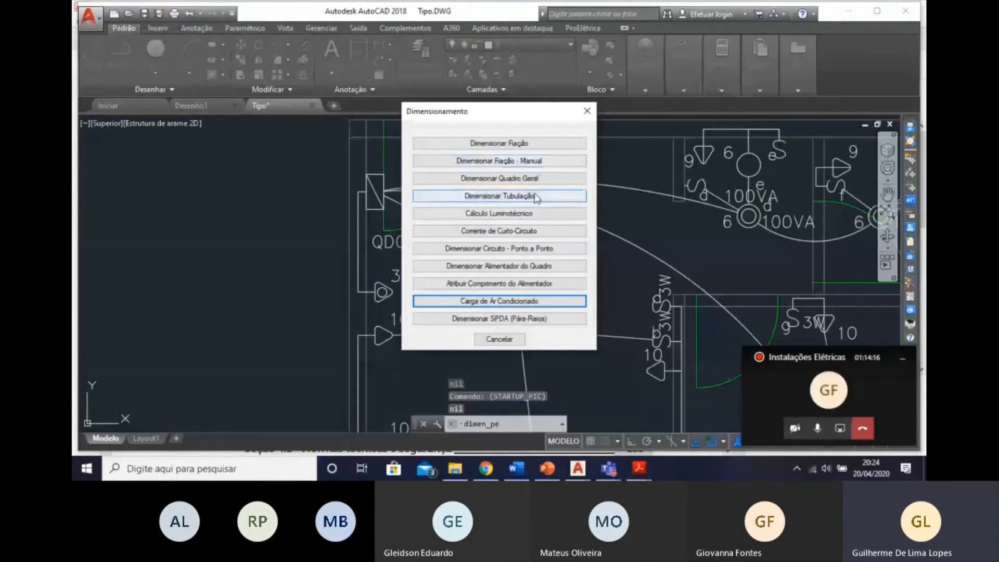
left_click(522, 144)
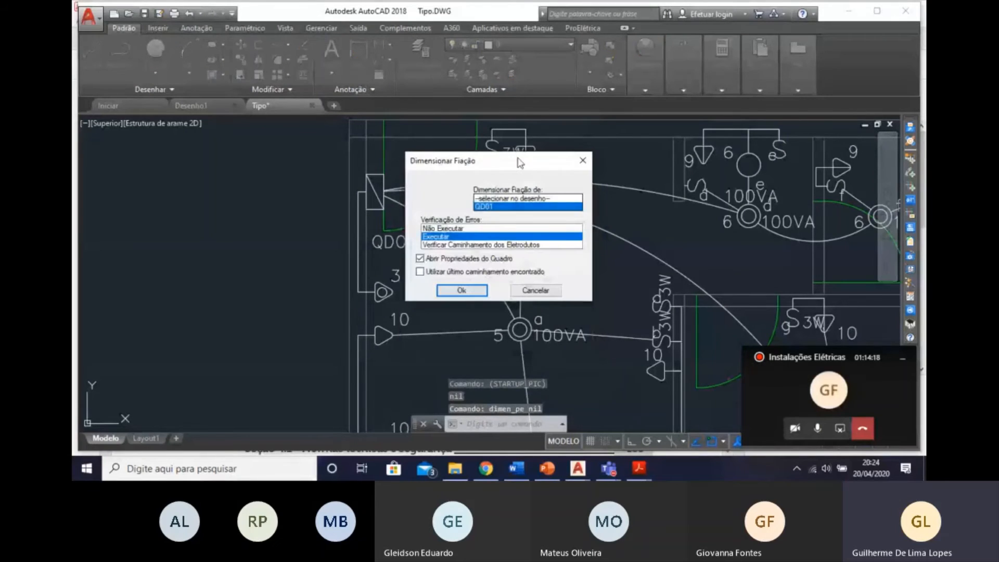
double_click(484, 207)
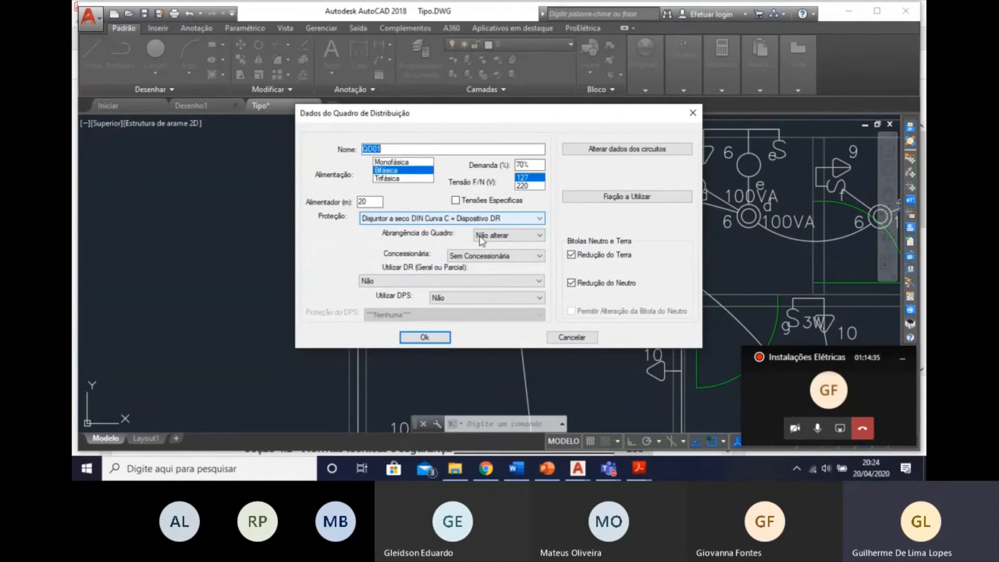
left_click(425, 339)
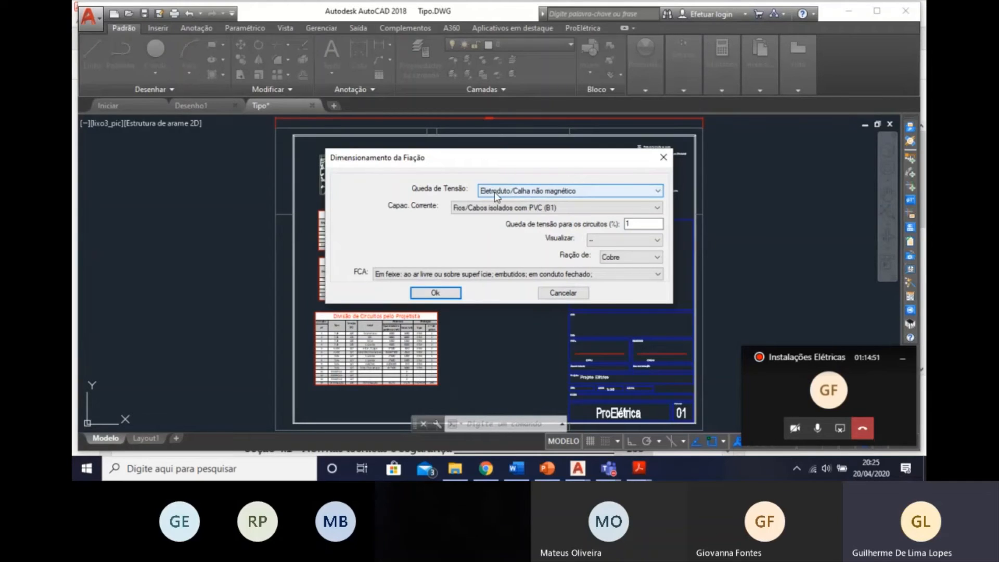
Size the wiring using Eletroduto/Calha não magnético and a circuit voltage drop limit of 4%.
left_click(495, 192)
left_click(551, 191)
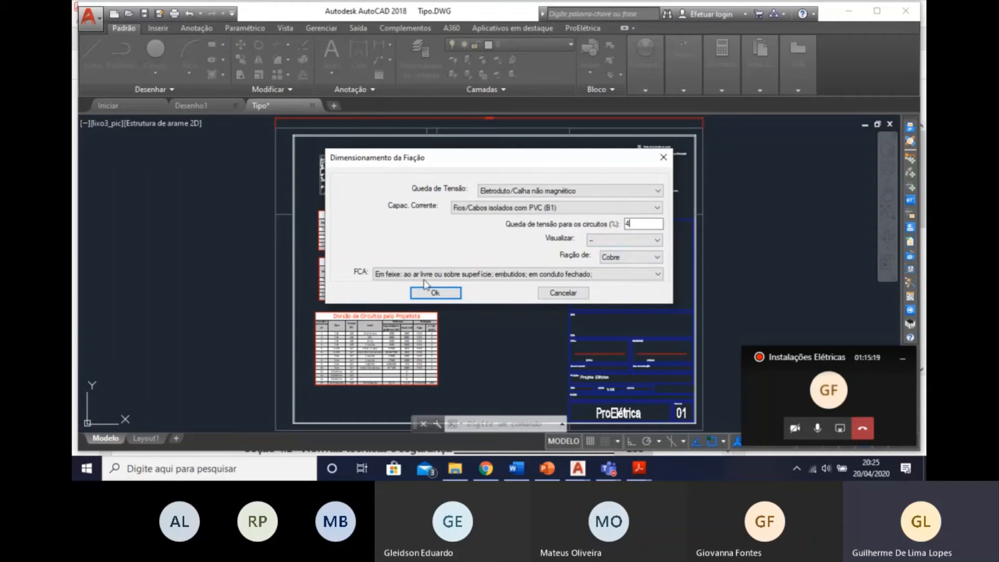
left_click(447, 294)
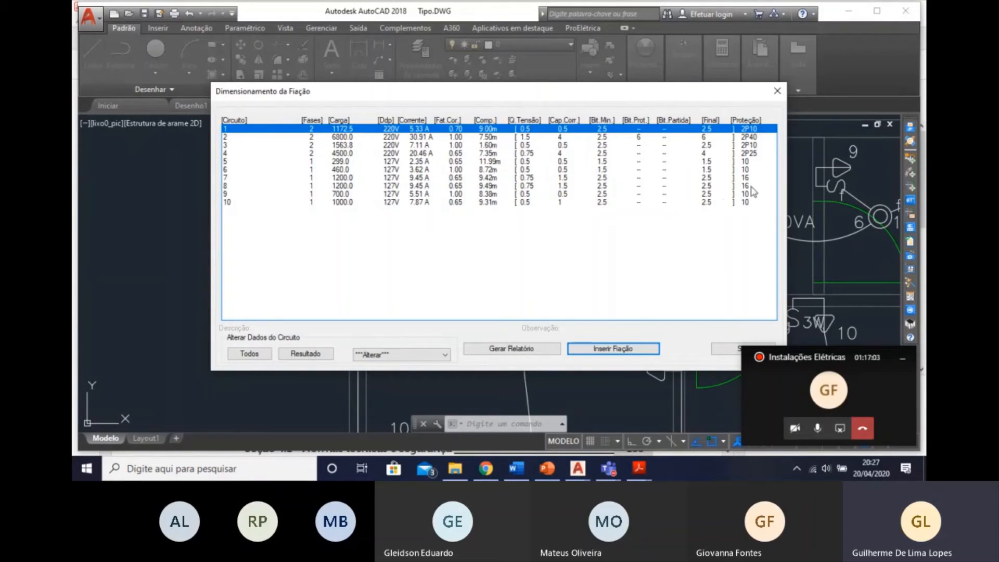
Generate board QD01's wiring reports as Resumido - Texto and Detalhado - Texto, saving the summary as Tipo-QD01 Fiação.
left_click(500, 353)
left_click(479, 214)
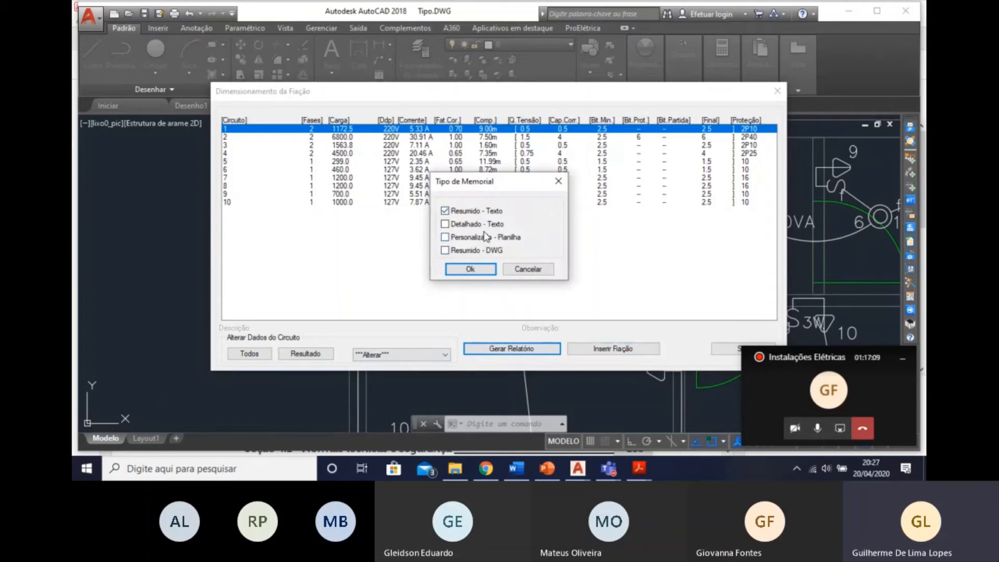
left_click(485, 224)
left_click(471, 269)
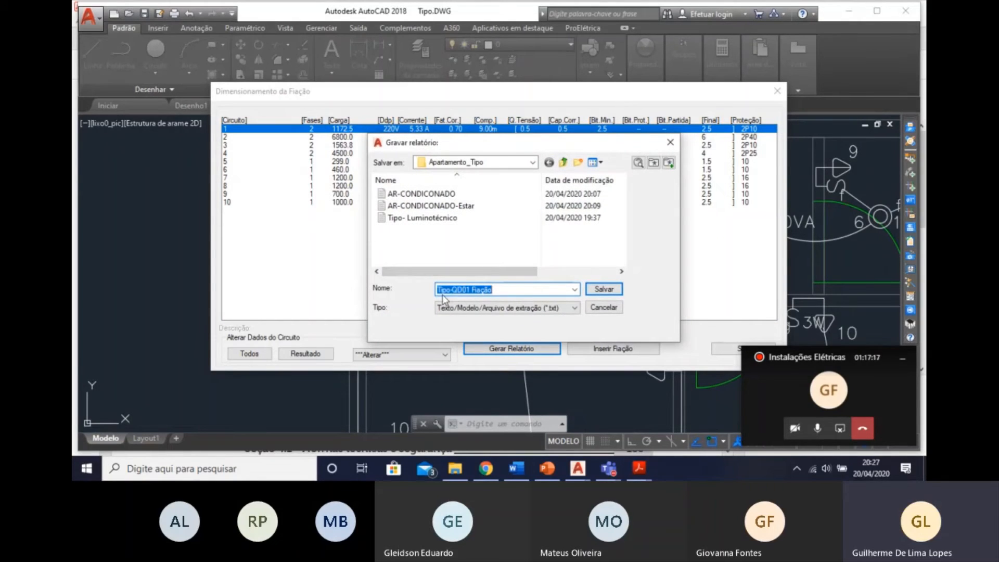
left_click(601, 290)
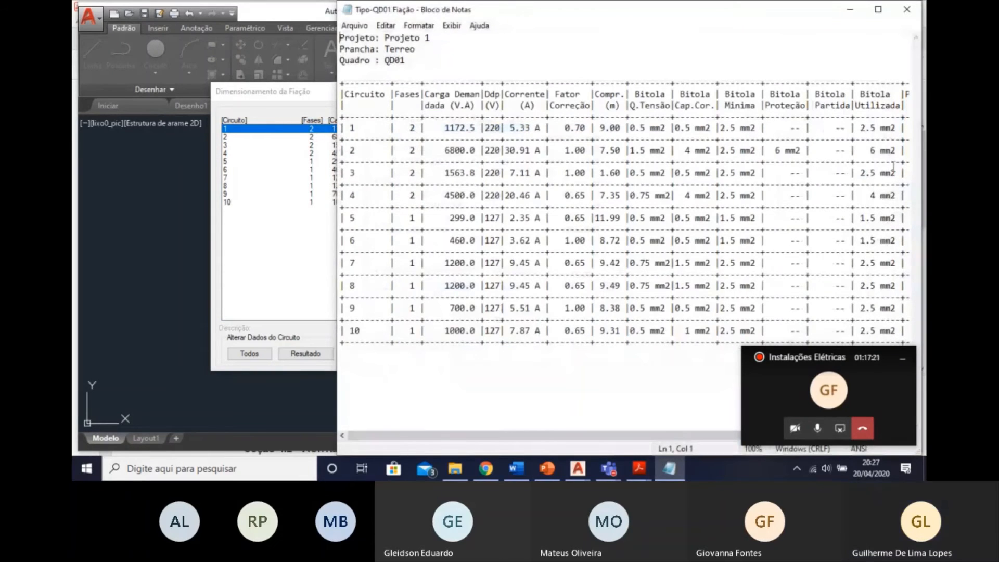
Check the summary report's columns through to circuit protection, close it and save the detailed report as Tipo-QD01 Memorial Fiação.
left_click_drag(605, 5, 365, 5)
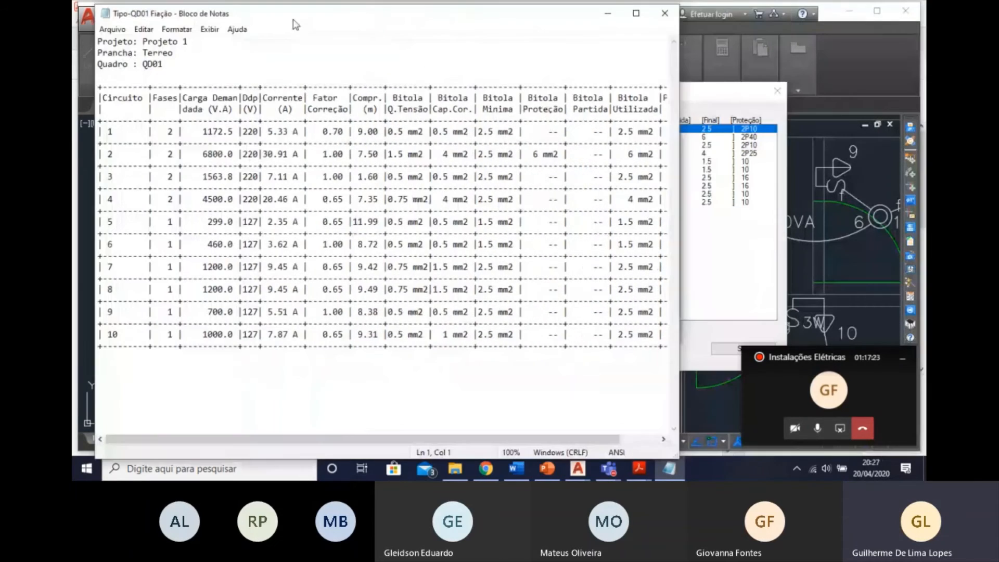
scroll(415, 306, "right", 3)
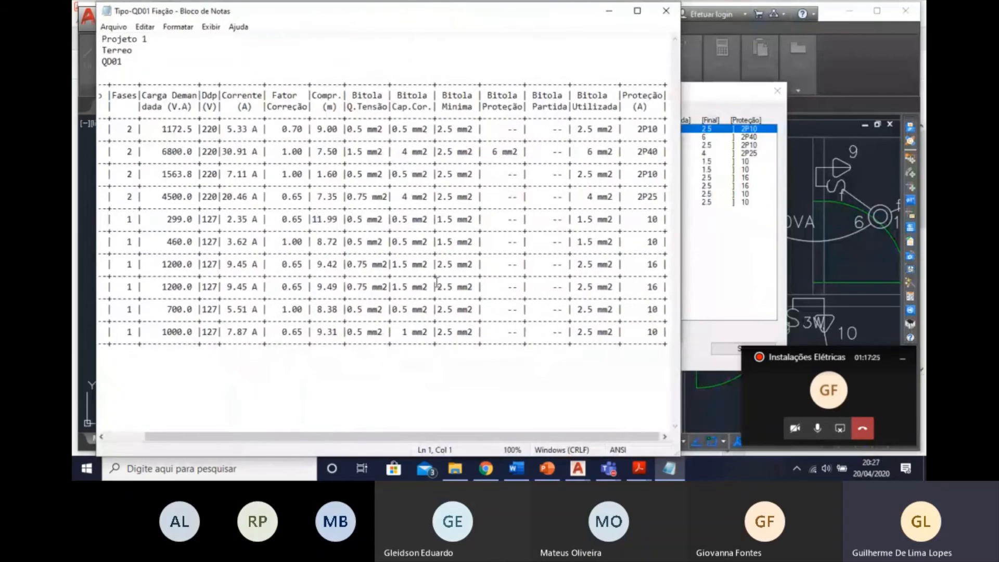
scroll(437, 283, "left", 3)
scroll(484, 276, "right", 3)
left_click(666, 11)
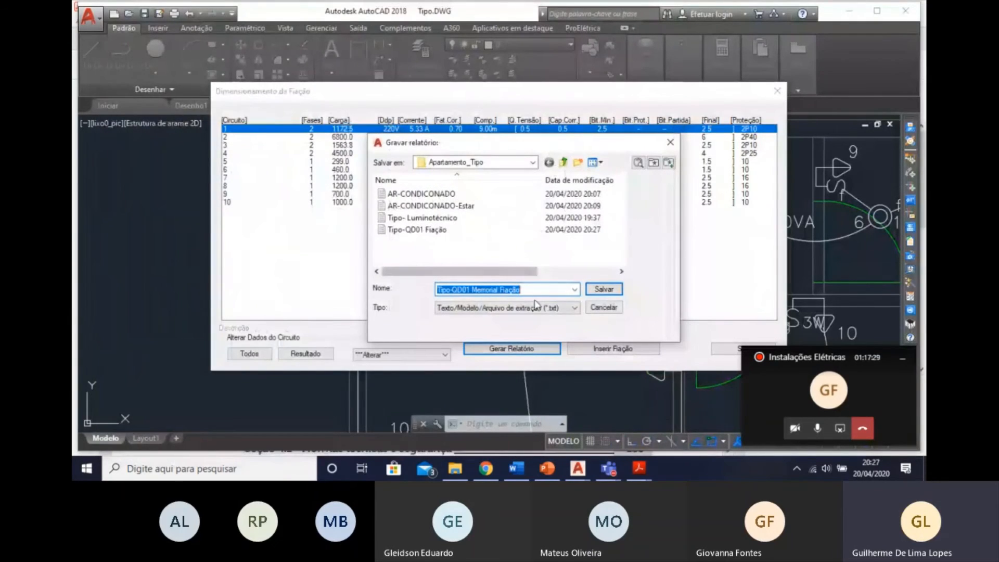
left_click(607, 294)
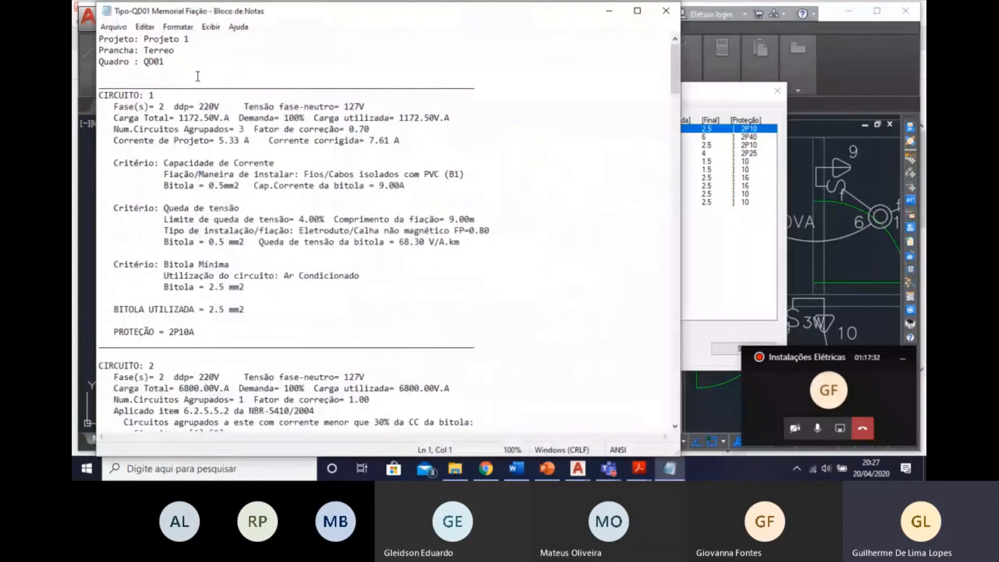
Review the detailed wiring report's current capacity, voltage drop and minimum gauge criteria, conductor gauge and protection per circuit, and close it.
left_click_drag(164, 175, 319, 186)
left_click(320, 224)
left_click_drag(165, 219, 245, 284)
left_click(244, 232)
left_click(245, 285)
left_click_drag(302, 337, 186, 175)
left_click(390, 242)
scroll(212, 107, "down", 19)
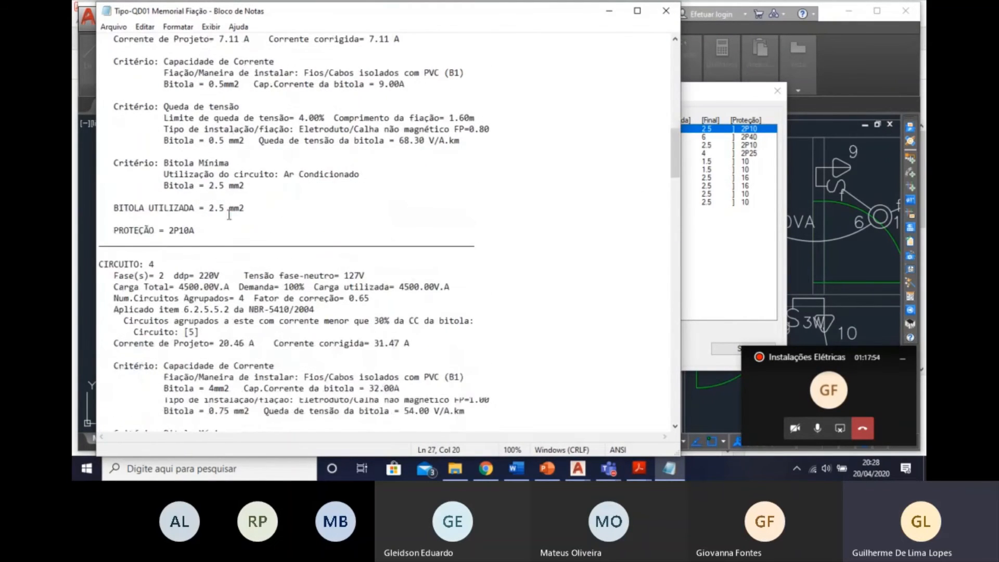
scroll(229, 219, "down", 7)
scroll(229, 224, "up", 20)
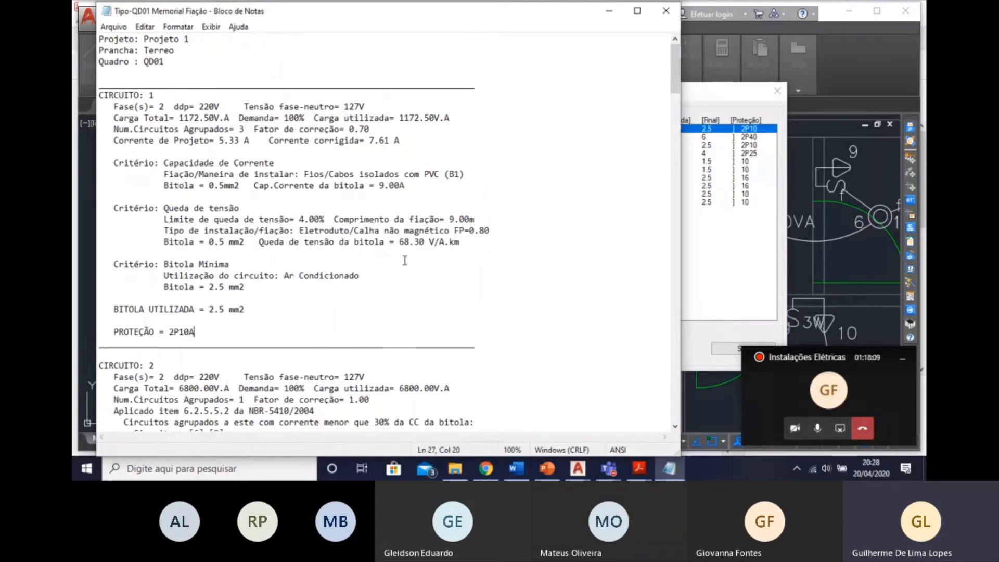
left_click(667, 10)
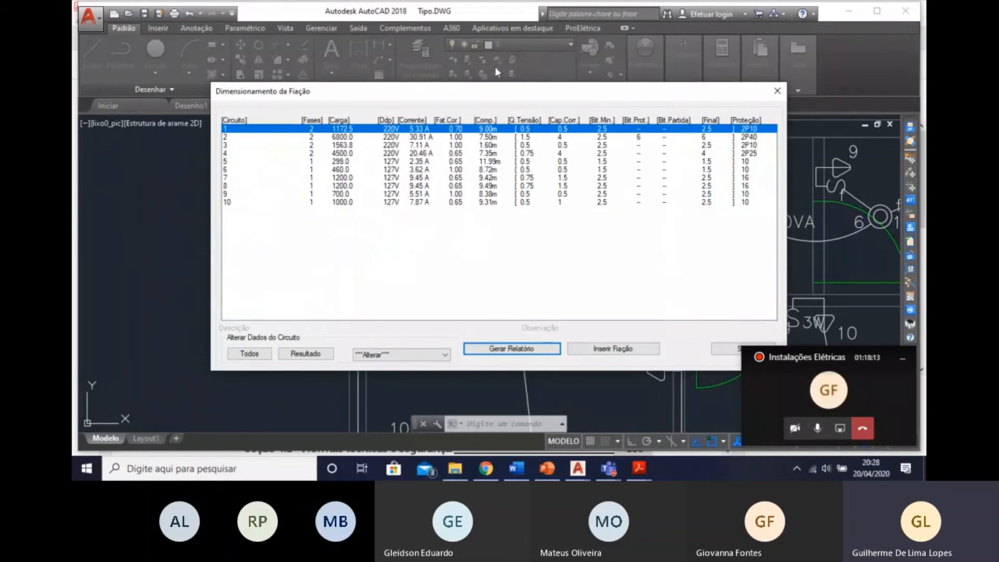
Start inserting the sized wiring using Fio cabo 750 V - PVC and Cabo 1 KV - EPR, with the earth wire following the conduit's largest phase.
left_click_drag(473, 95, 413, 83)
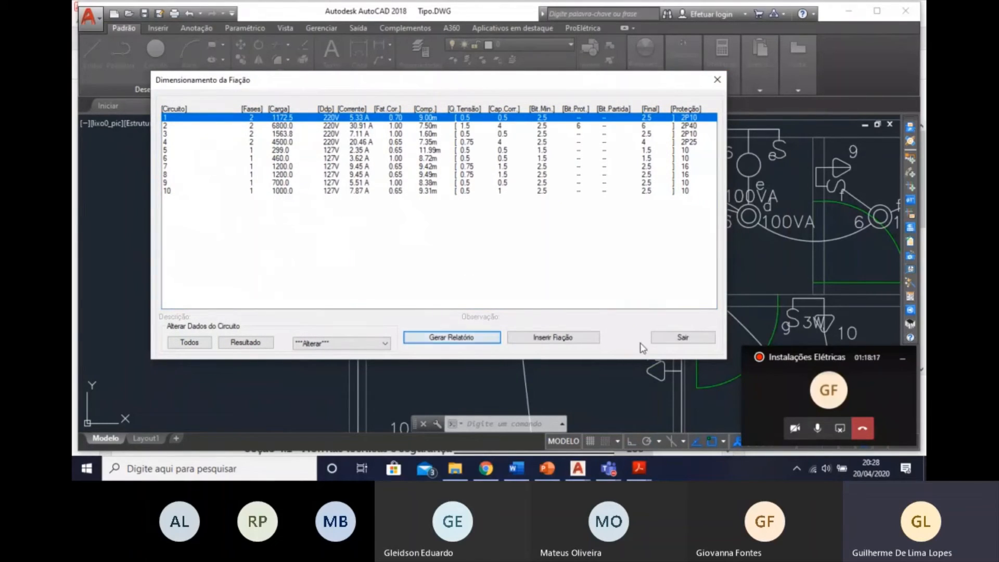
left_click(557, 340)
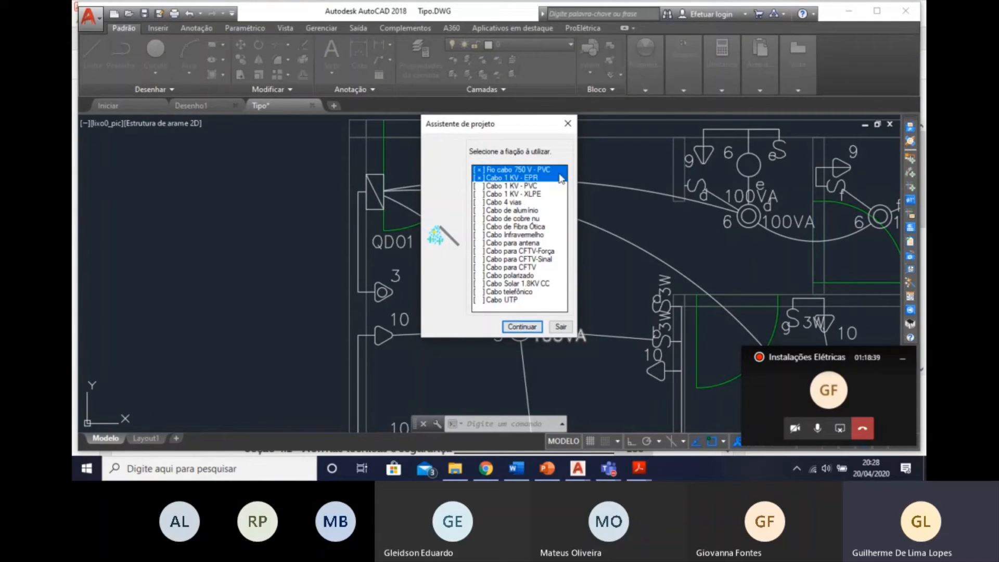
left_click(522, 326)
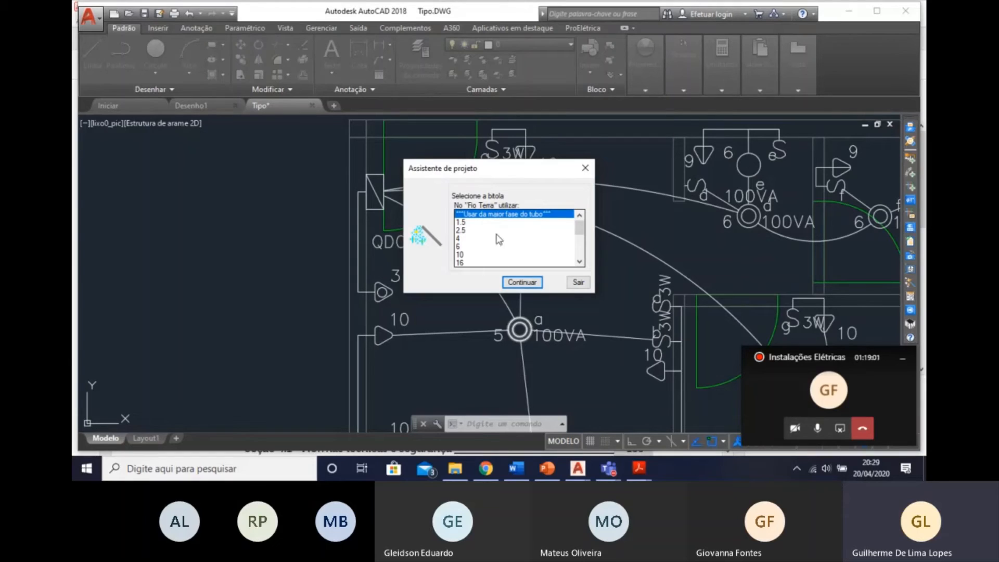
left_click(522, 283)
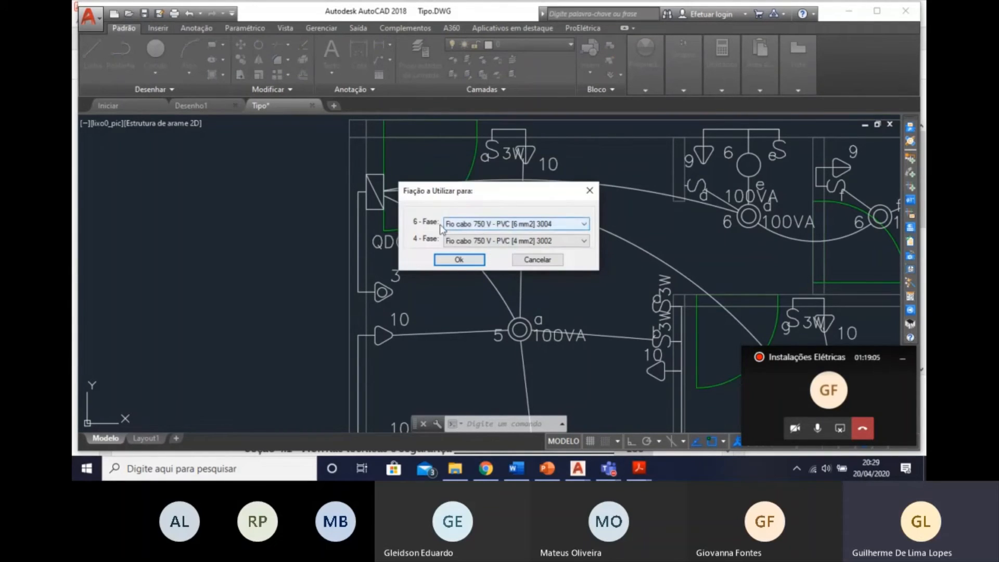
Assign Fio cabo 750 V - PVC to the 6 mm² and 4 mm² phase conductors and accept the wiring choices.
left_click(491, 224)
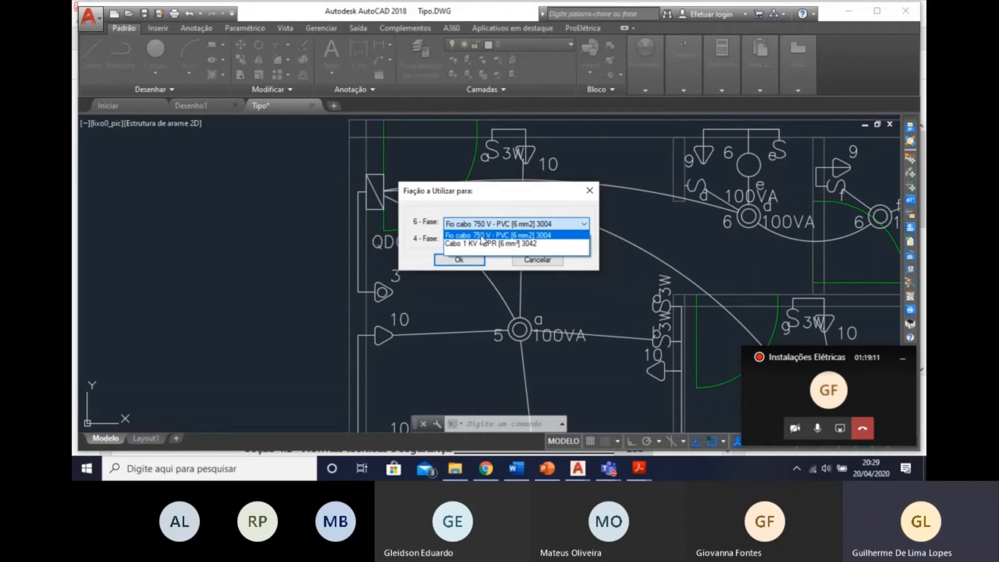
left_click(482, 235)
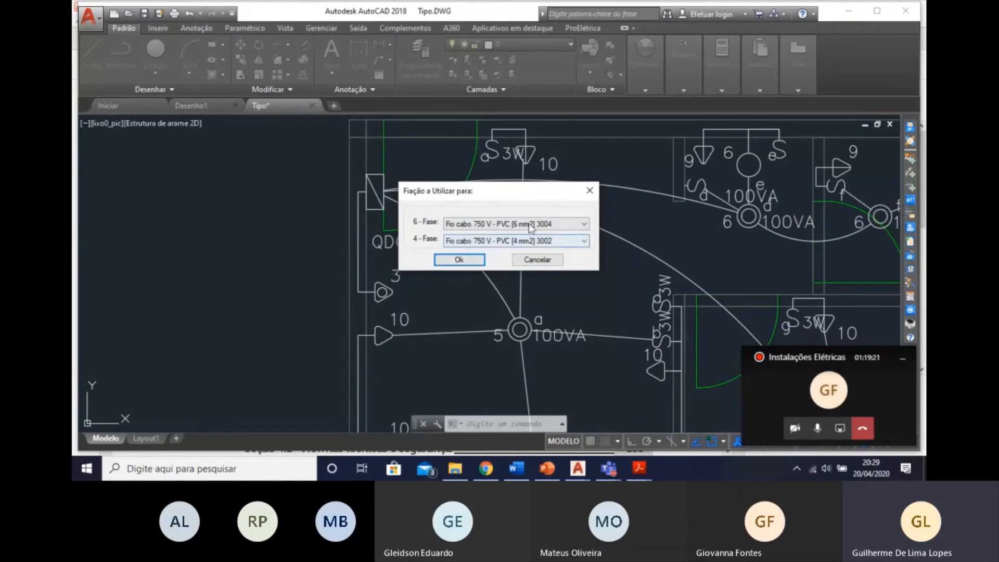
left_click(468, 263)
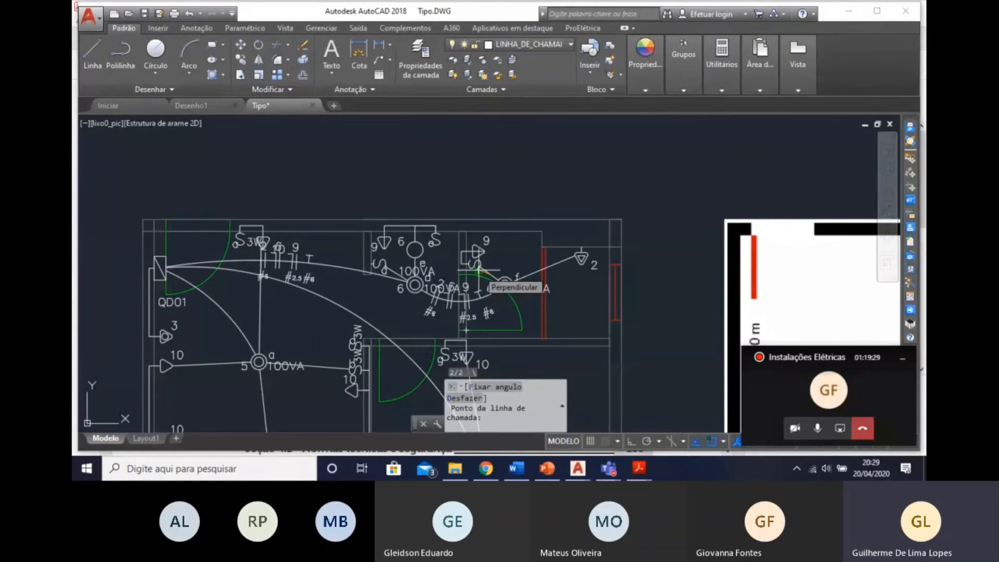
Place the wiring call-out line for the conduit between switch f and its ceiling light, ending above the circuit 2 outlet.
scroll(495, 273, "up", 3)
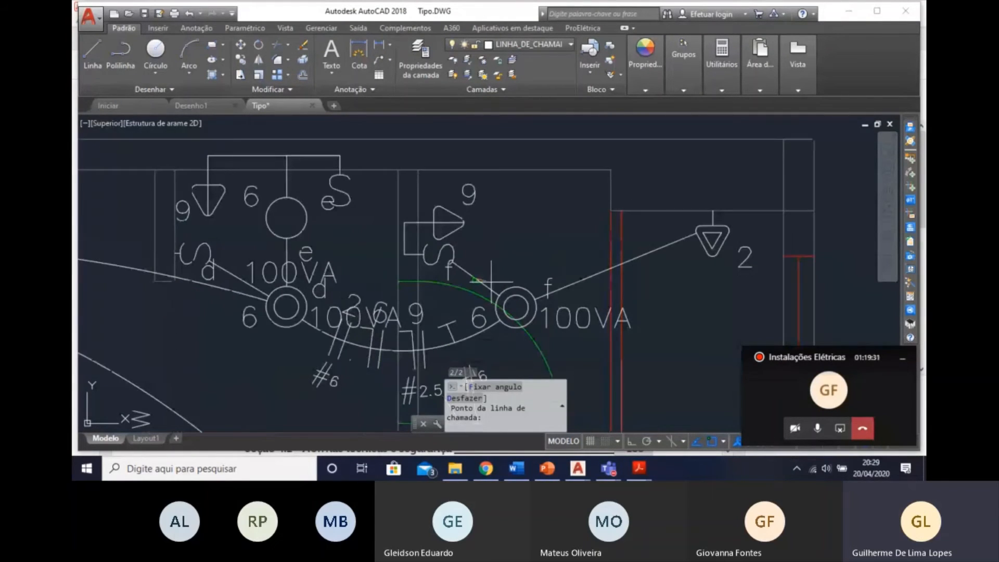
scroll(479, 274, "down", 3)
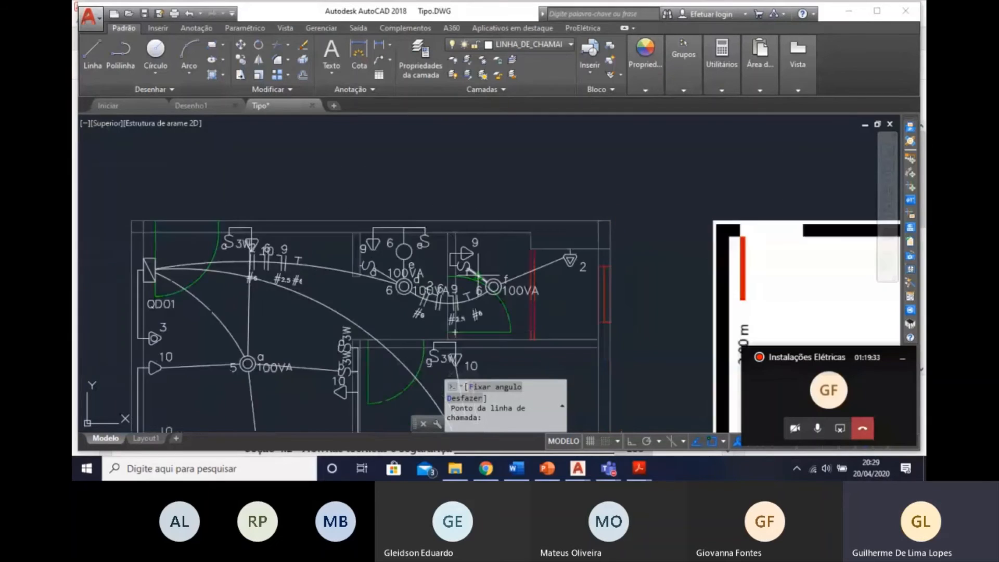
scroll(471, 272, "up", 3)
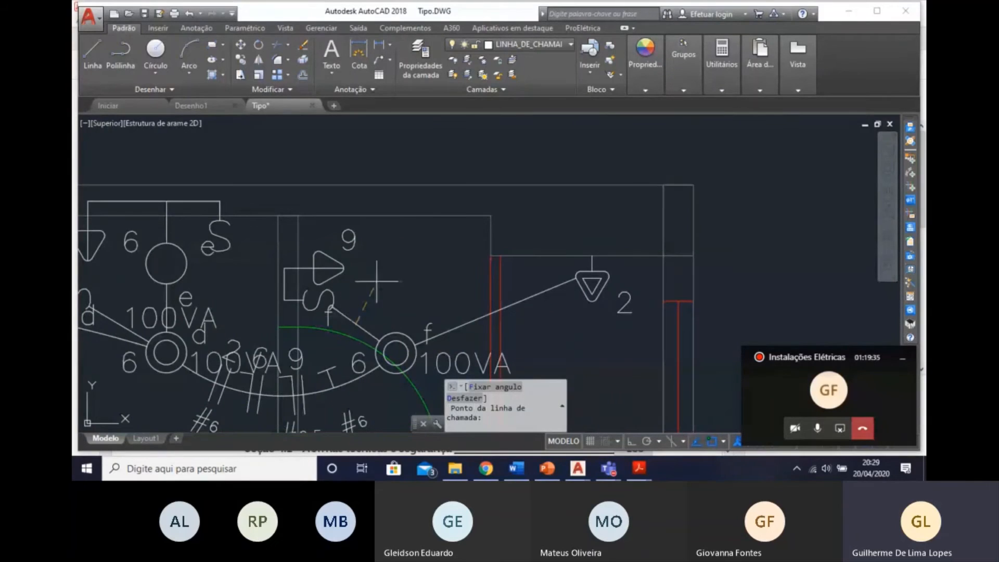
left_click(382, 254)
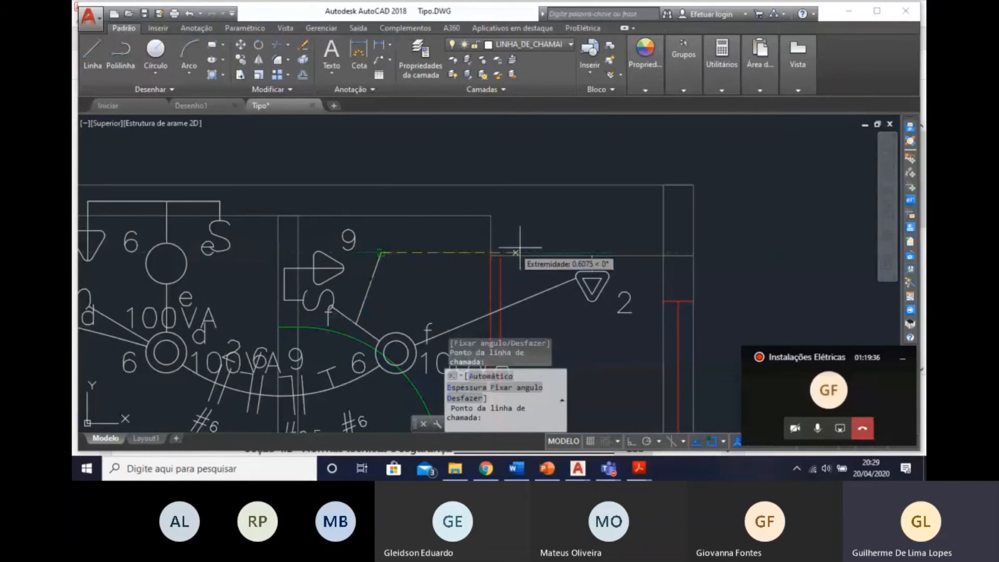
left_click(576, 233)
key("Return")
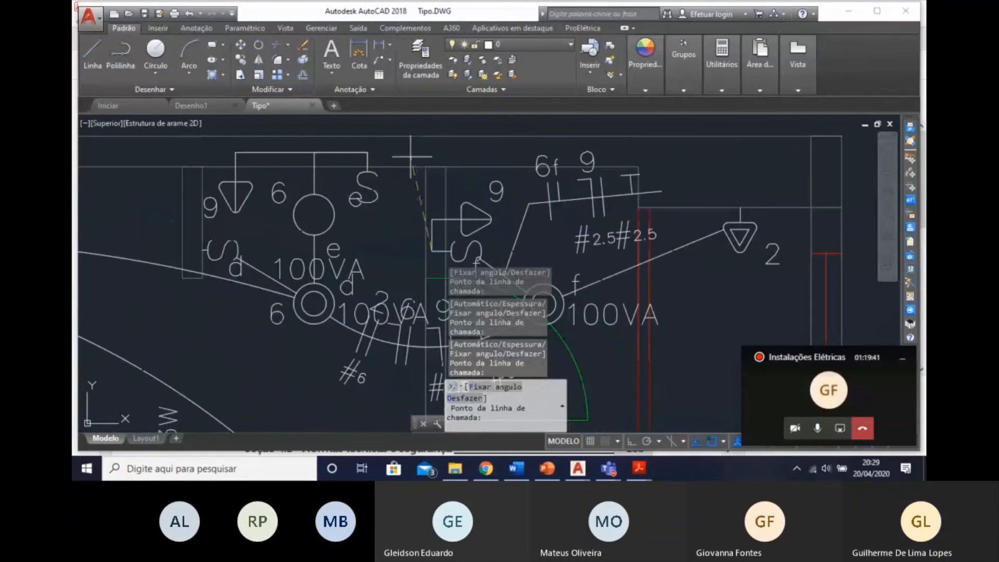
Place the wiring call-out line for the conduit between switch f and the circuit 9 outlet, in the free space above the upper wall.
scroll(407, 132, "up", 5)
middle_click_drag(407, 130, 408, 210)
scroll(408, 211, "down", 5)
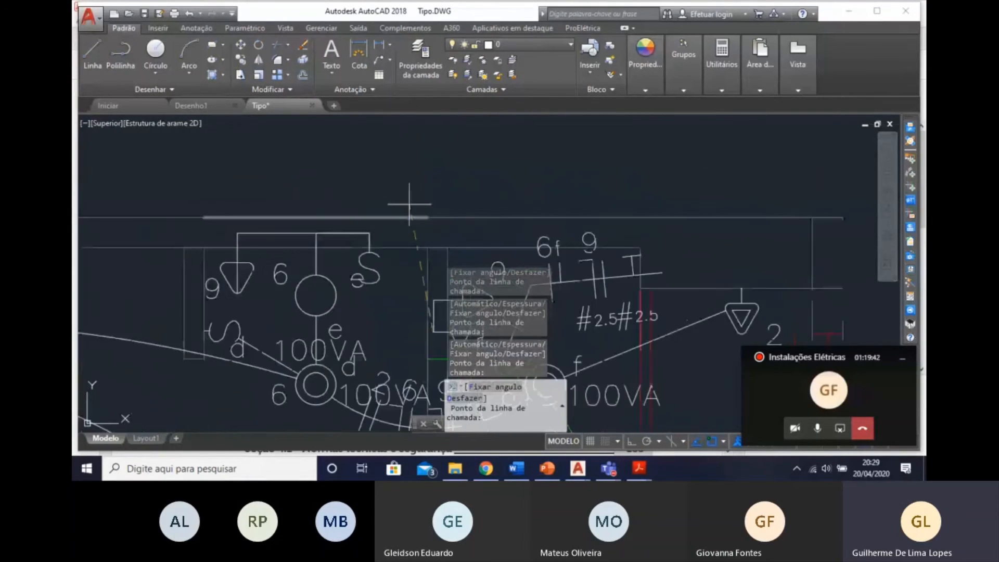
left_click(383, 179)
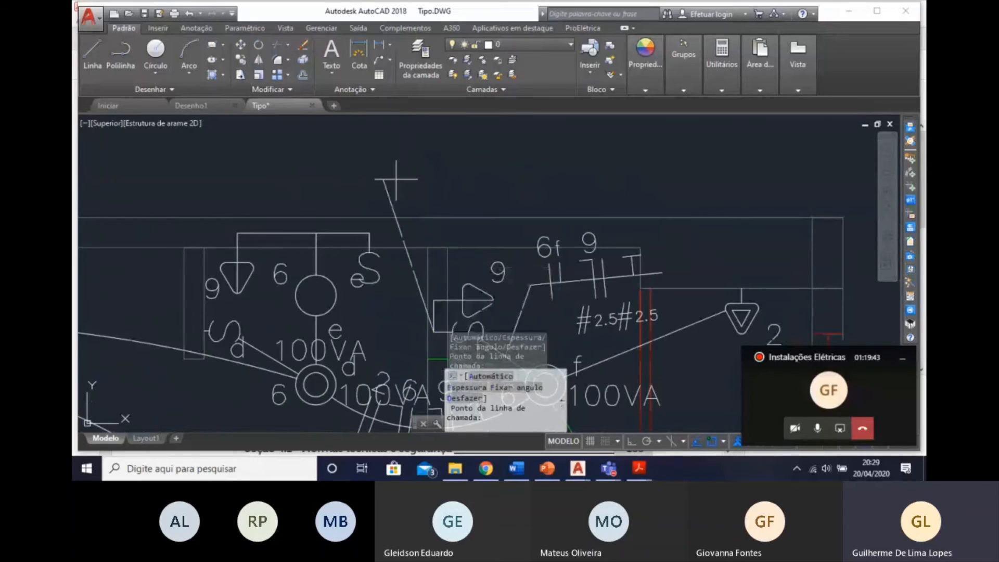
left_click(589, 177)
key("Return")
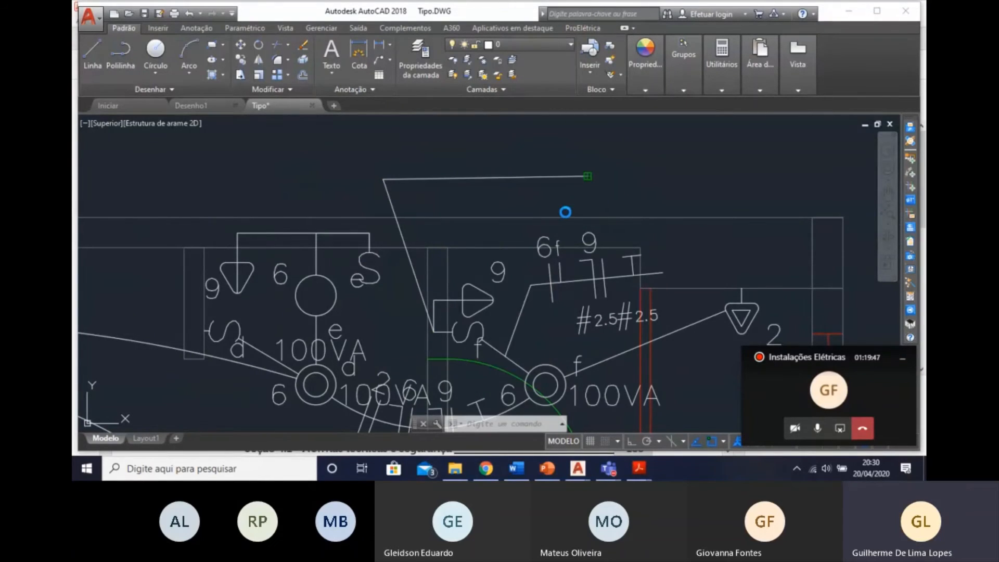
Place the wiring call-out line for the conduit between lights d and e, extending it toward board QD01.
middle_click_drag(493, 256, 486, 129)
middle_click_drag(443, 212, 505, 324)
scroll(506, 324, "up", 3)
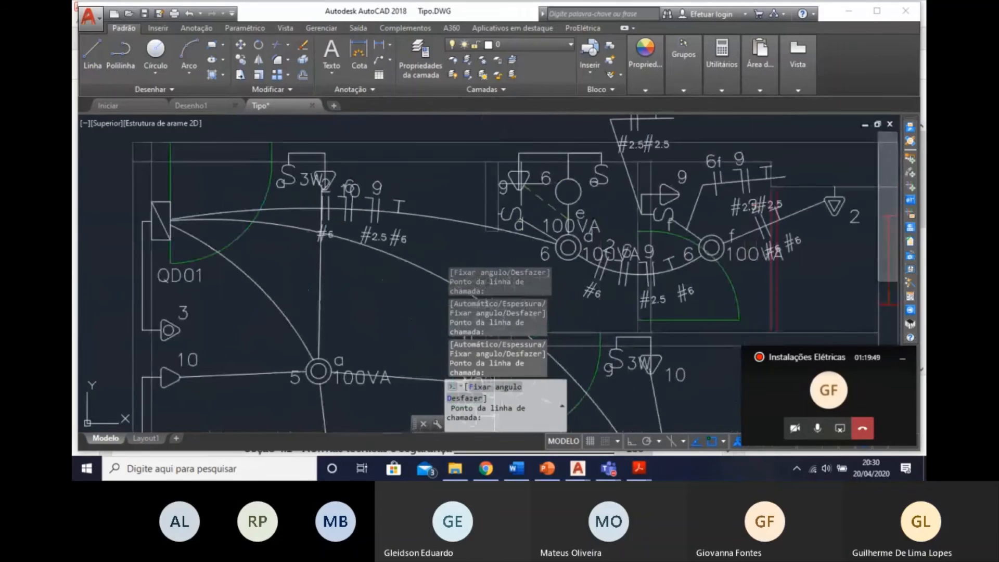
left_click(461, 178)
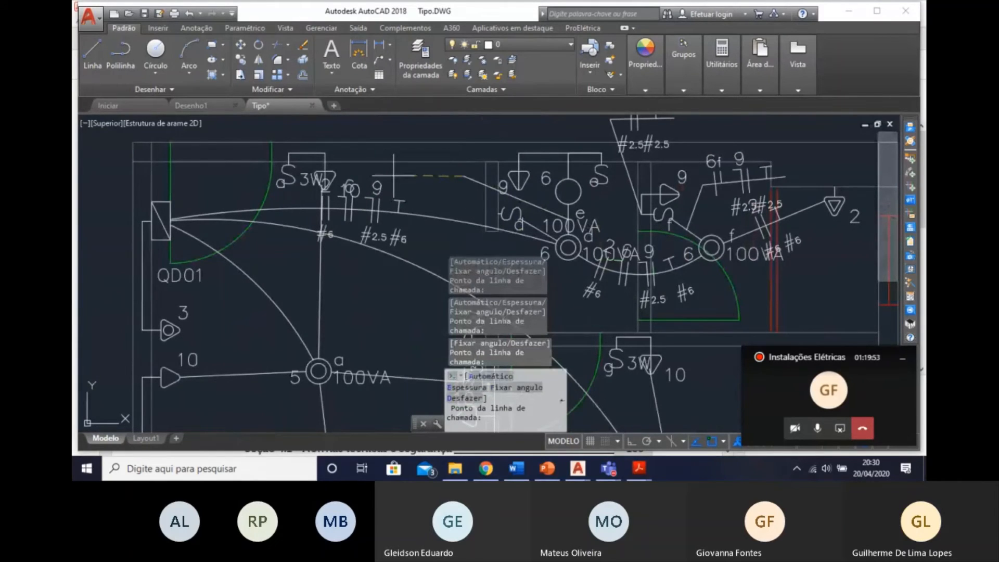
left_click(390, 172)
key("Return")
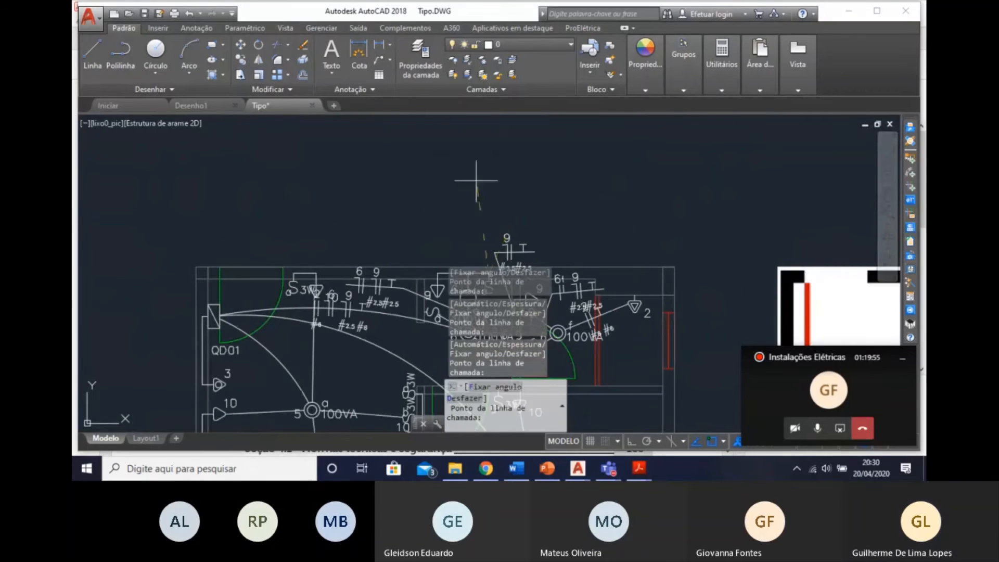
Place the wiring call-out line for the conduit at switch e, bending it toward QD01 above the upper wall.
scroll(448, 198, "up", 3)
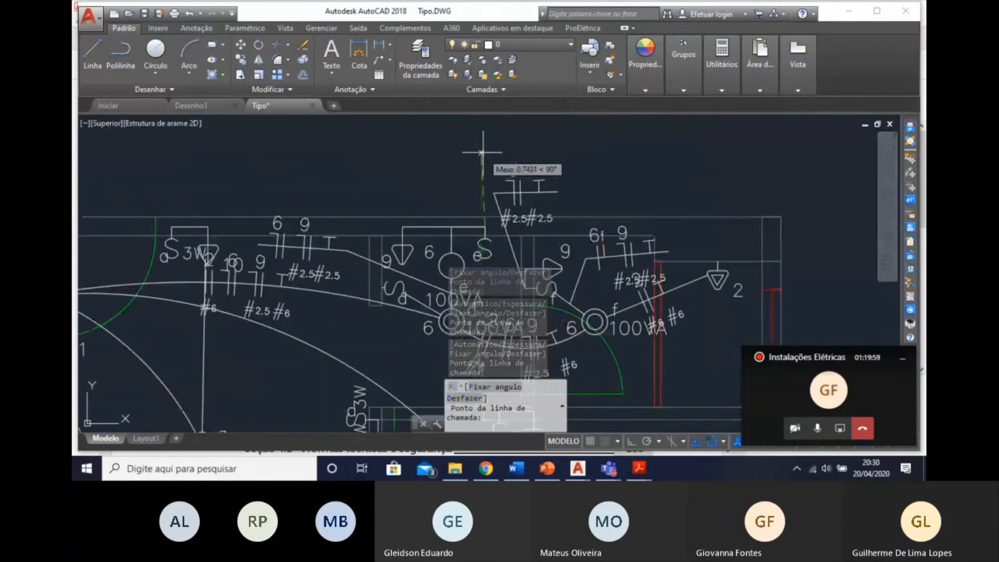
left_click(457, 127)
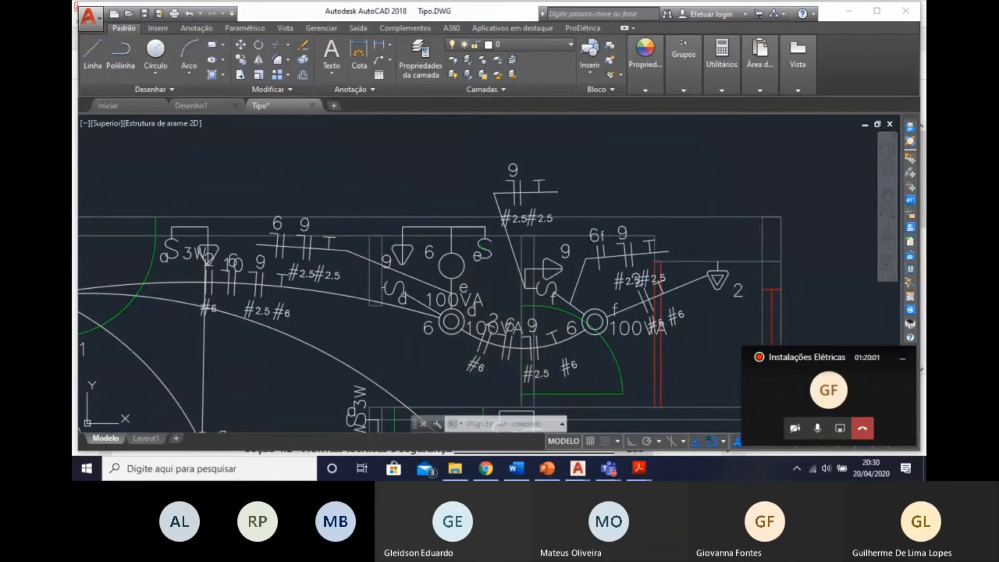
left_click(402, 126)
key("Return")
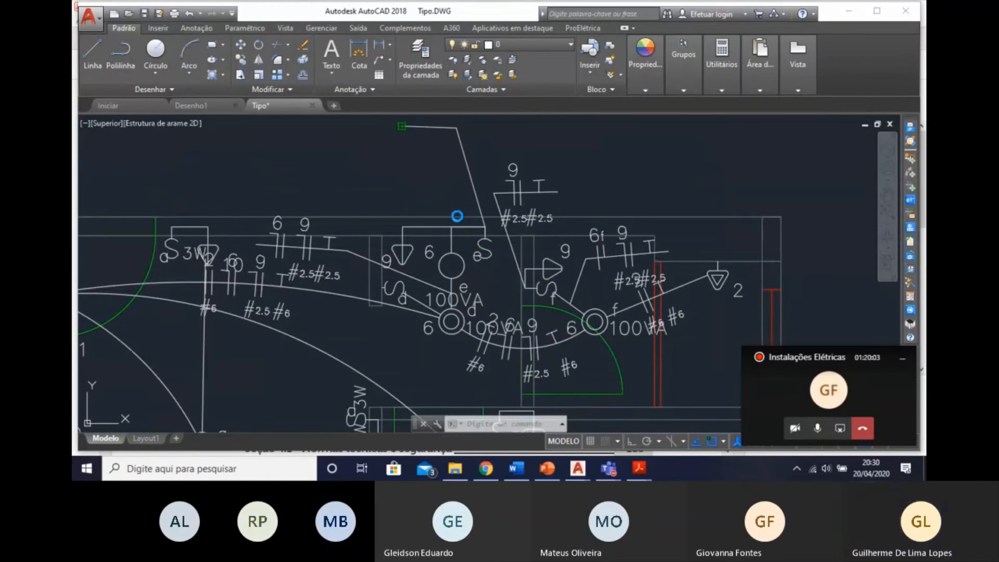
Place the wiring call-out line for the conduit between three-way switch g and the circuit 10 outlet, inside the room below the wall.
scroll(408, 231, "down", 2)
scroll(408, 231, "up", 3)
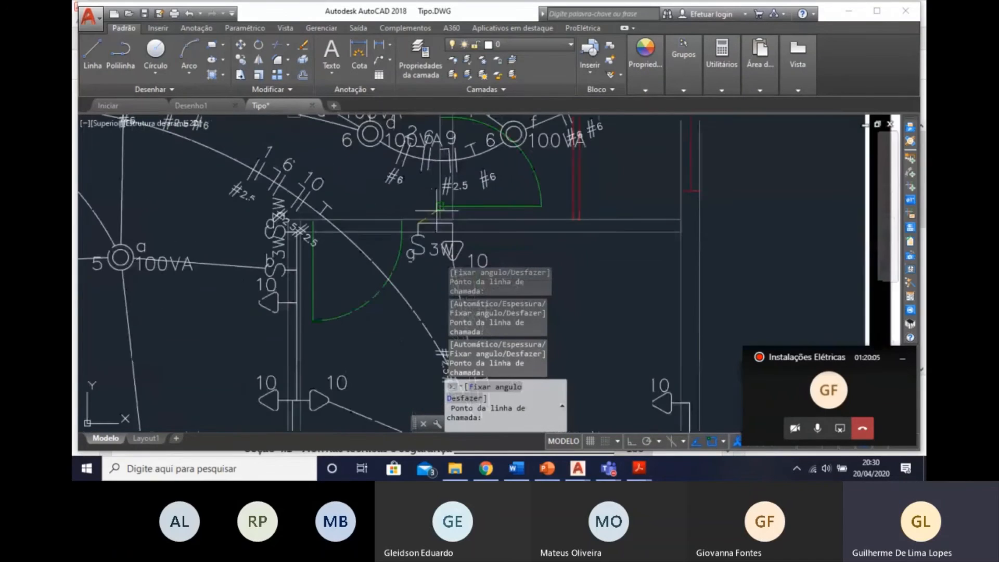
scroll(407, 230, "up", 2)
scroll(462, 229, "down", 2)
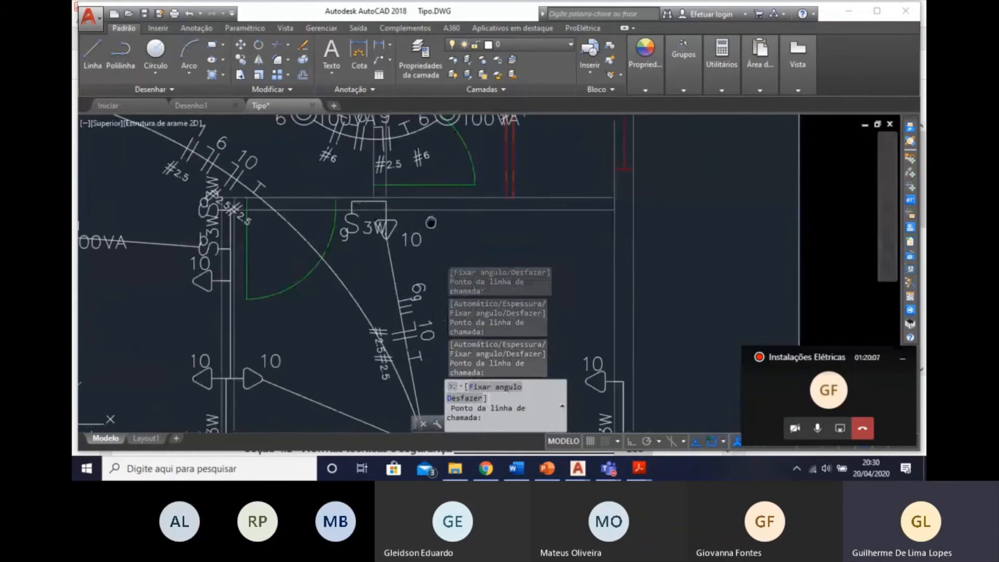
left_click(372, 234)
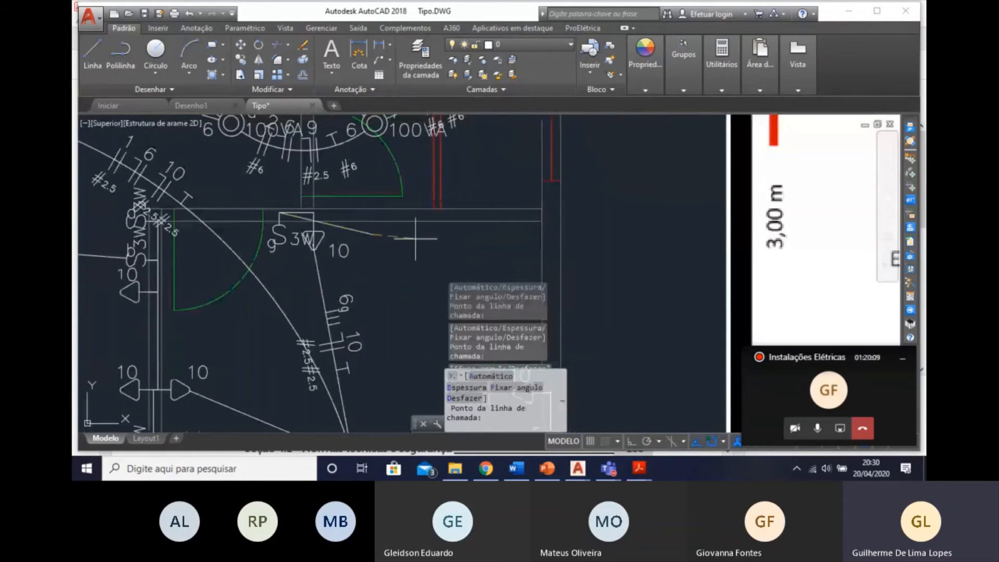
left_click(467, 234)
key("Return")
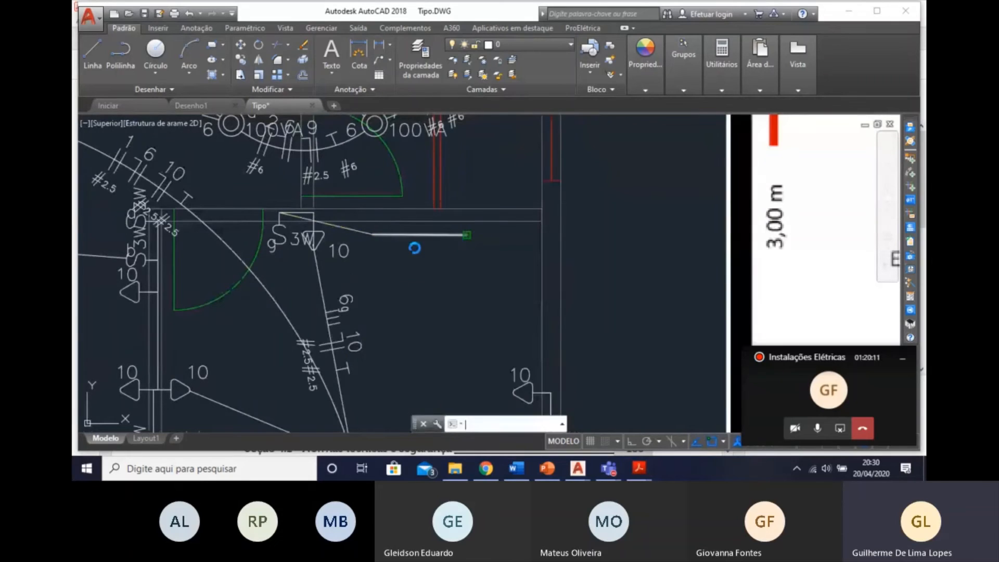
Place the wiring call-out line for the conduit between the bedroom outer wall's three-way switch g and upper circuit 10 outlet, outside the wall.
scroll(415, 248, "down", 2)
middle_click_drag(394, 344, 393, 255)
middle_click_drag(521, 234, 446, 193)
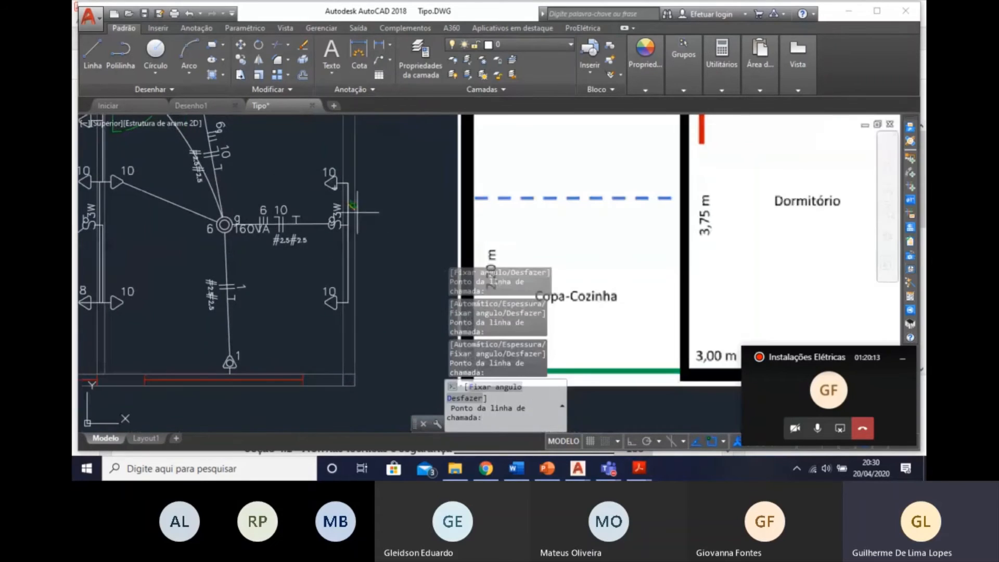
scroll(384, 197, "up", 3)
scroll(422, 236, "down", 1)
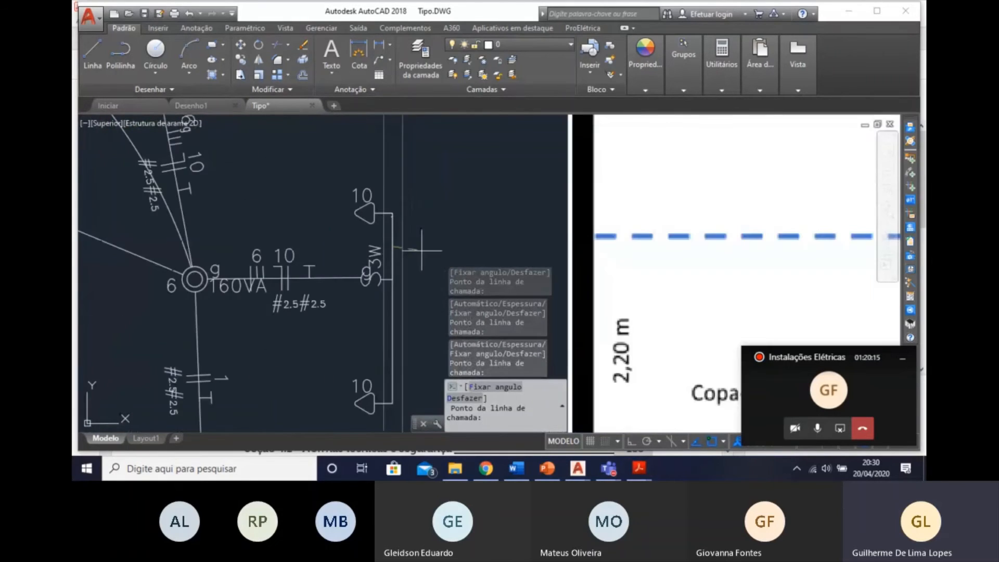
middle_click_drag(412, 272, 414, 250)
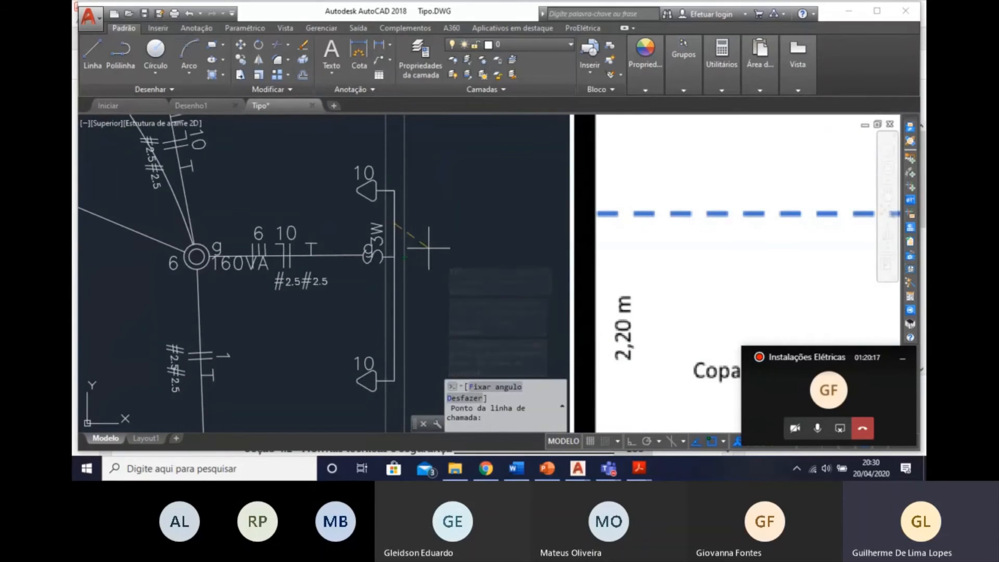
scroll(420, 196, "up", 2)
left_click(418, 198)
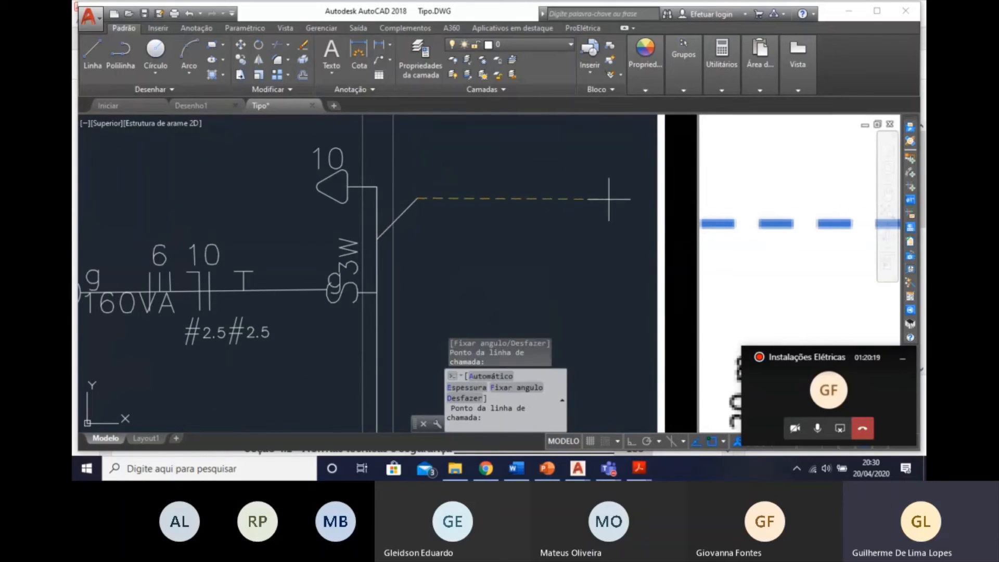
left_click(569, 201)
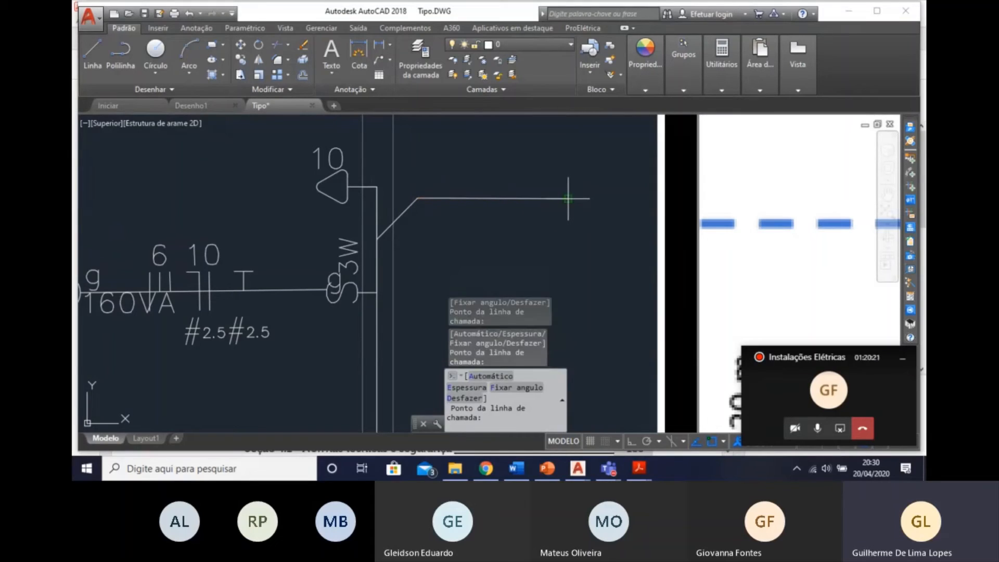
key("Return")
Place the wiring call-out line for the conduit at three-way switch a, rising above the upper wall and bending toward QD01's side.
scroll(568, 198, "down", 3)
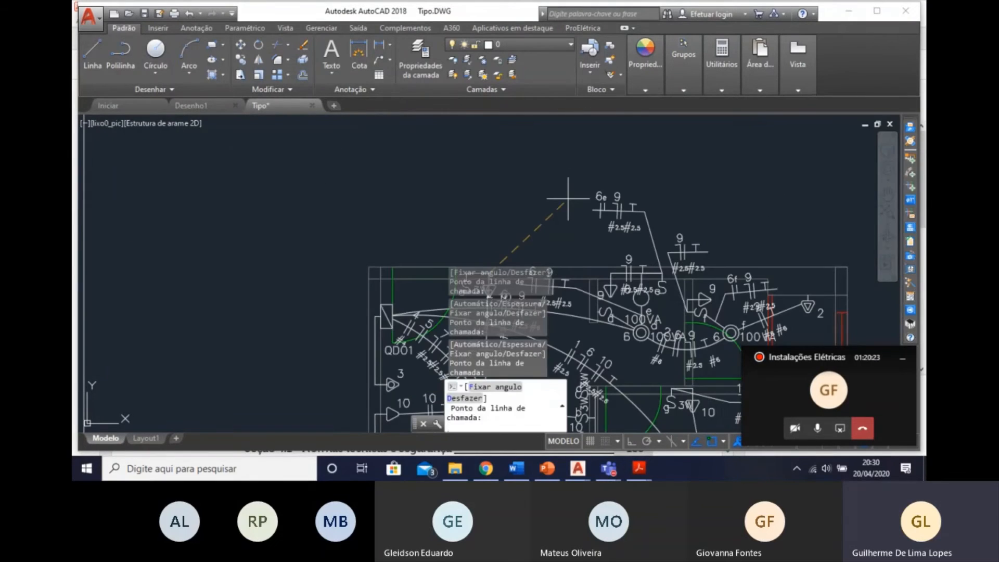
scroll(429, 205, "up", 2)
middle_click_drag(479, 123, 491, 206)
scroll(448, 169, "up", 2)
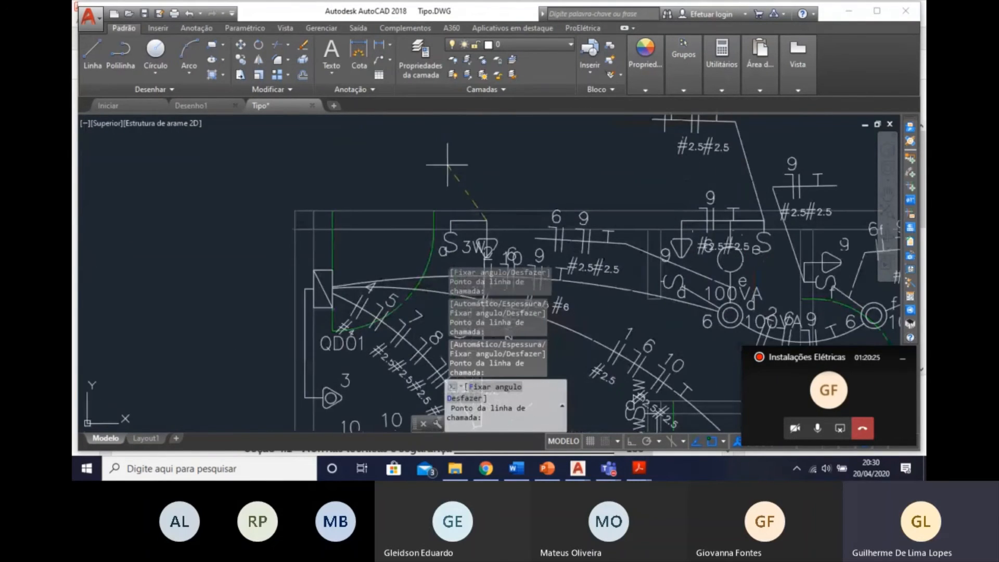
middle_click_drag(464, 171, 474, 188)
left_click(492, 186)
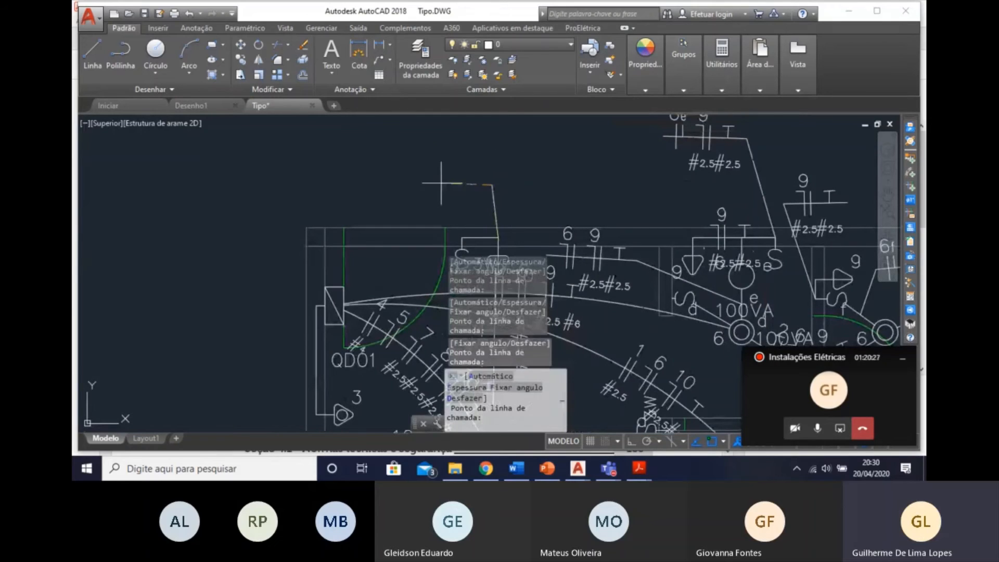
left_click(410, 186)
key("Return")
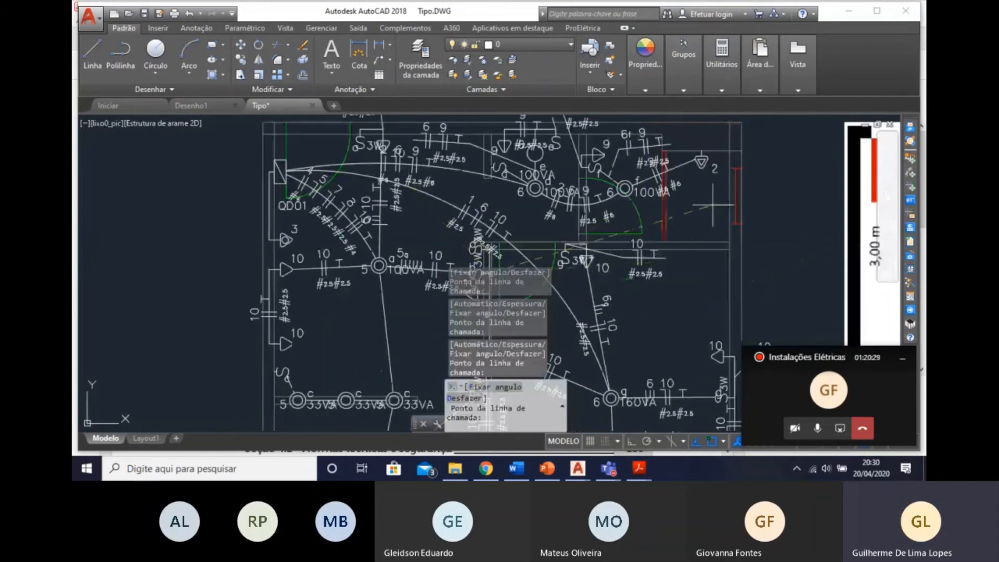
Place the wiring call-out line for the central-wall conduit between three-way switch b and the circuit 10 outlet, extending it into the bedroom door swing.
middle_click_drag(551, 261, 561, 166)
middle_click_drag(521, 227, 576, 240)
middle_click_drag(430, 155, 499, 255)
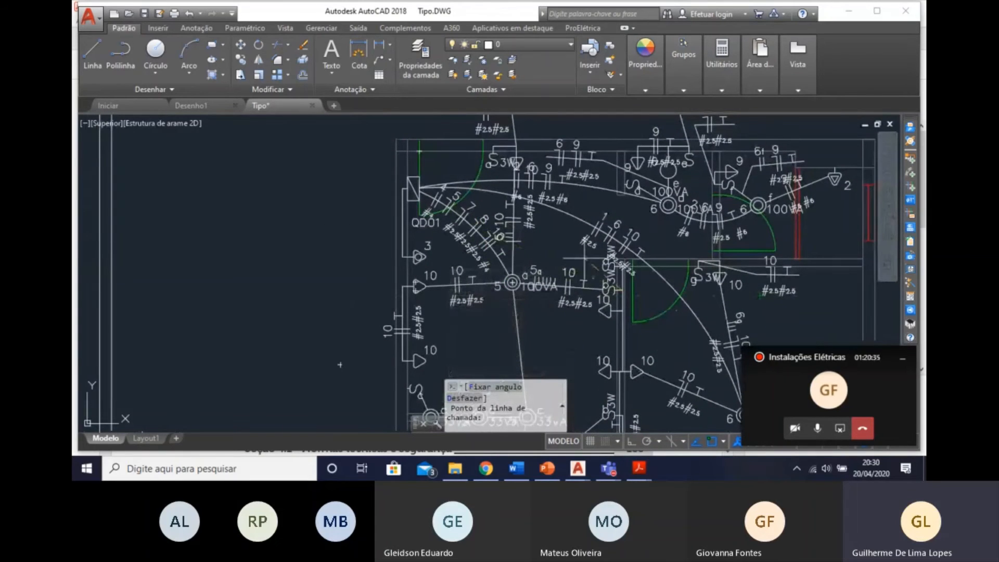
scroll(661, 302, "up", 6)
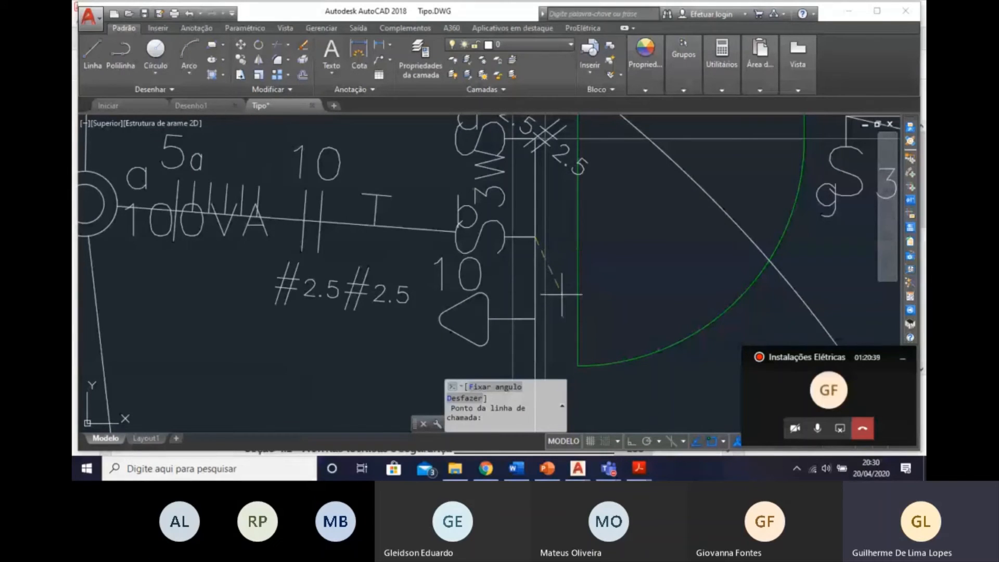
left_click(562, 294)
left_click(739, 300)
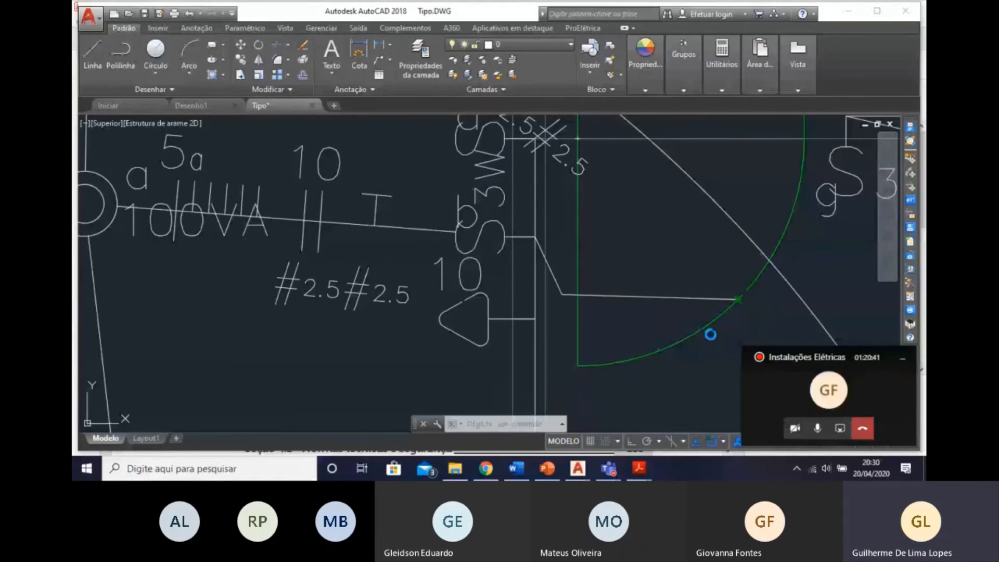
Place the wiring call-out line for the conduit between the last light c and light b, extending it horizontally toward the outer wall.
scroll(677, 323, "down", 6)
middle_click_drag(490, 241, 649, 324)
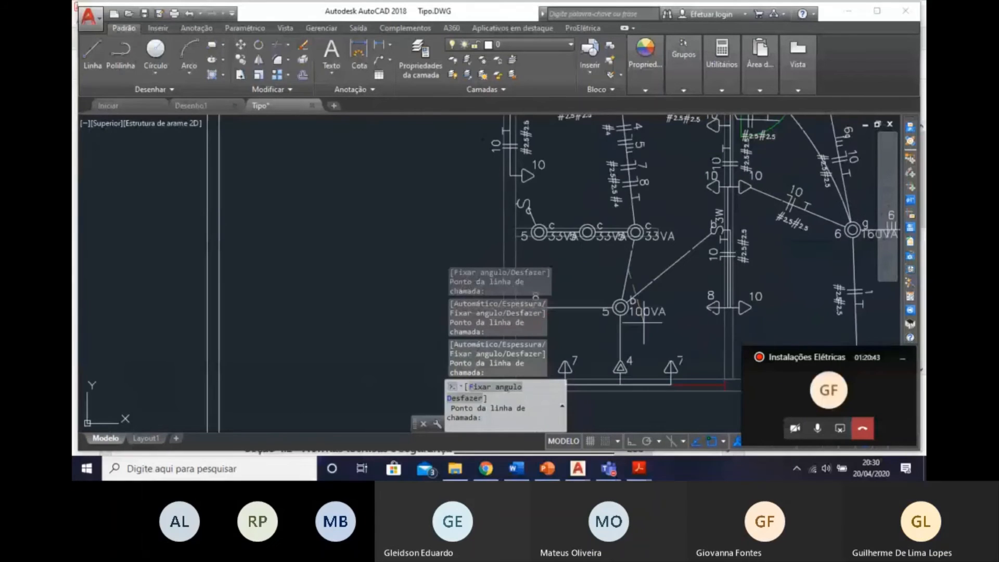
scroll(635, 286, "up", 5)
left_click(618, 280)
left_click(441, 278)
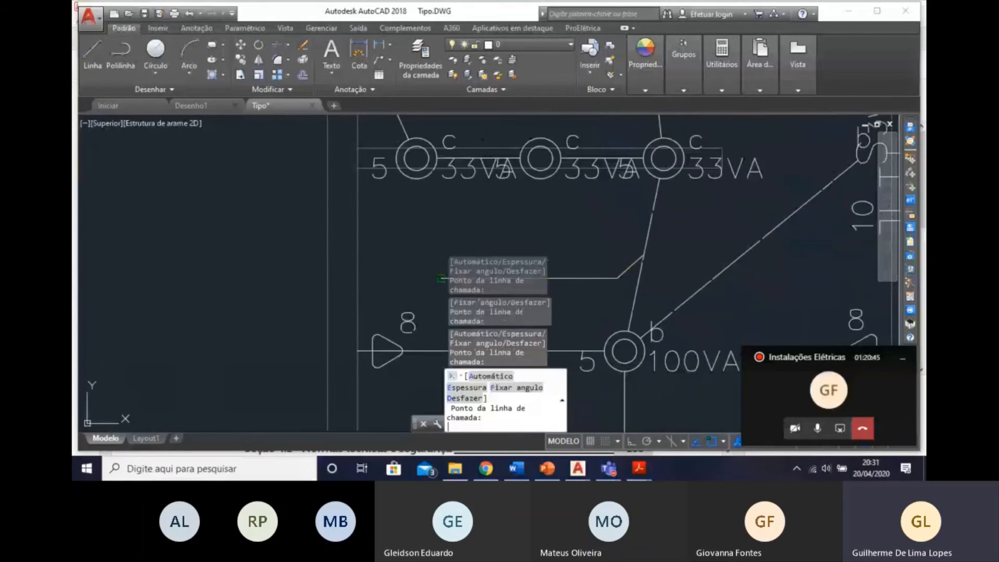
Place the wiring call-out line for the conduit between light b and the circuit 4 outlet, extending it horizontally toward the central wall.
middle_click_drag(541, 277, 548, 229)
scroll(545, 229, "up", 3)
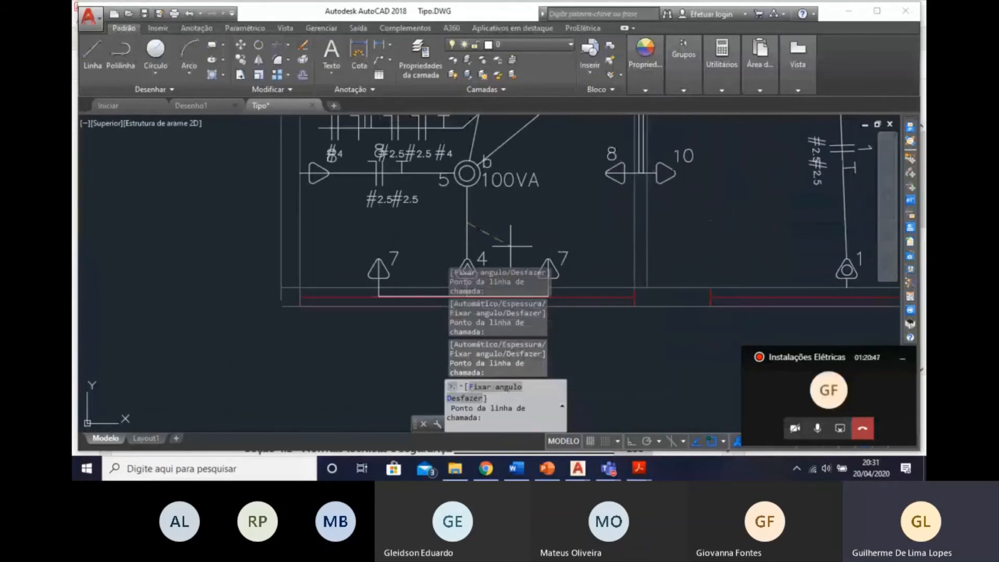
left_click(487, 233)
left_click(589, 233)
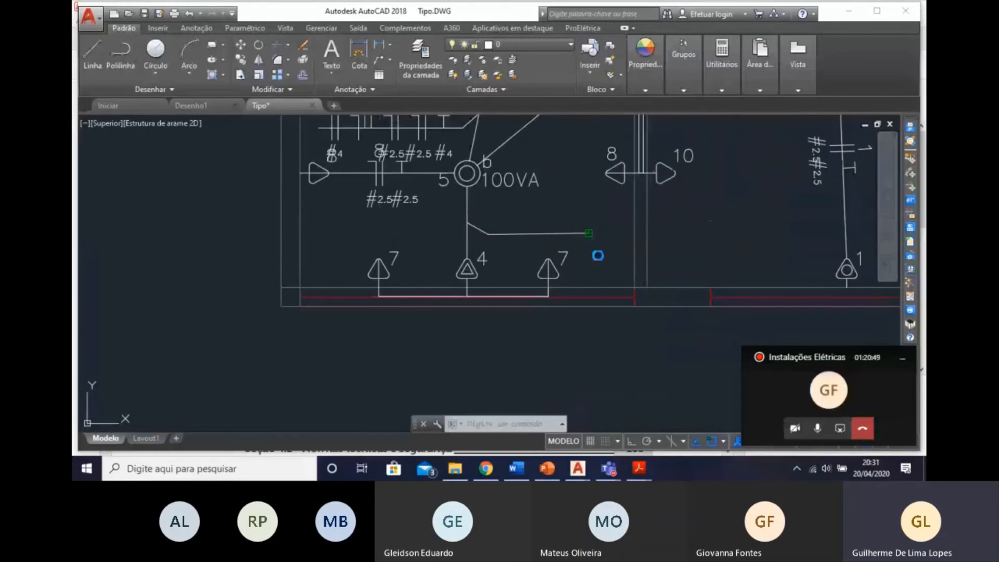
Place the wiring call-out lines for the two conduits linking the three 33 VA lights c, in the free space above them.
middle_click_drag(553, 286, 547, 215)
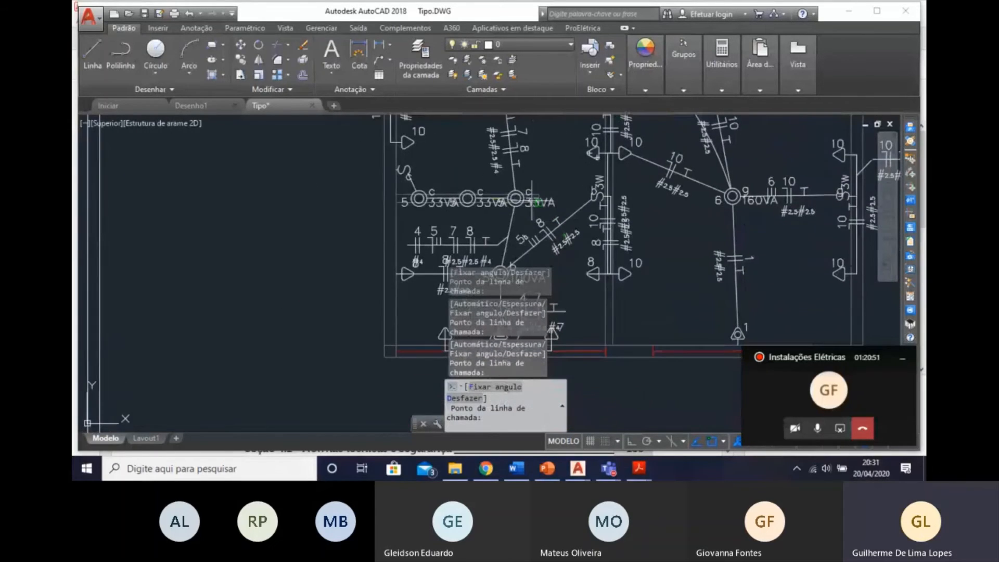
scroll(484, 179, "up", 3)
middle_click_drag(484, 179, 553, 252)
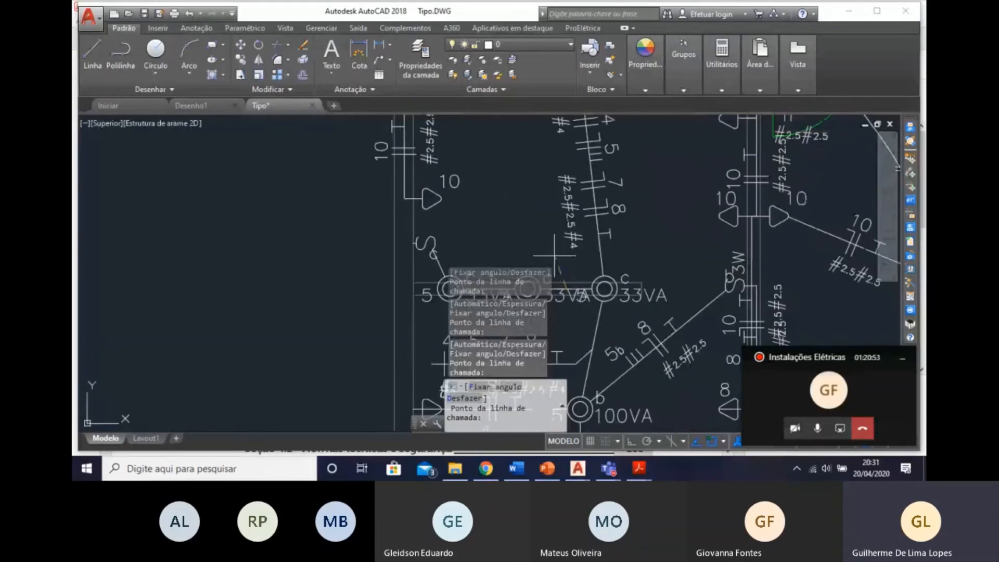
scroll(501, 255, "down", 2)
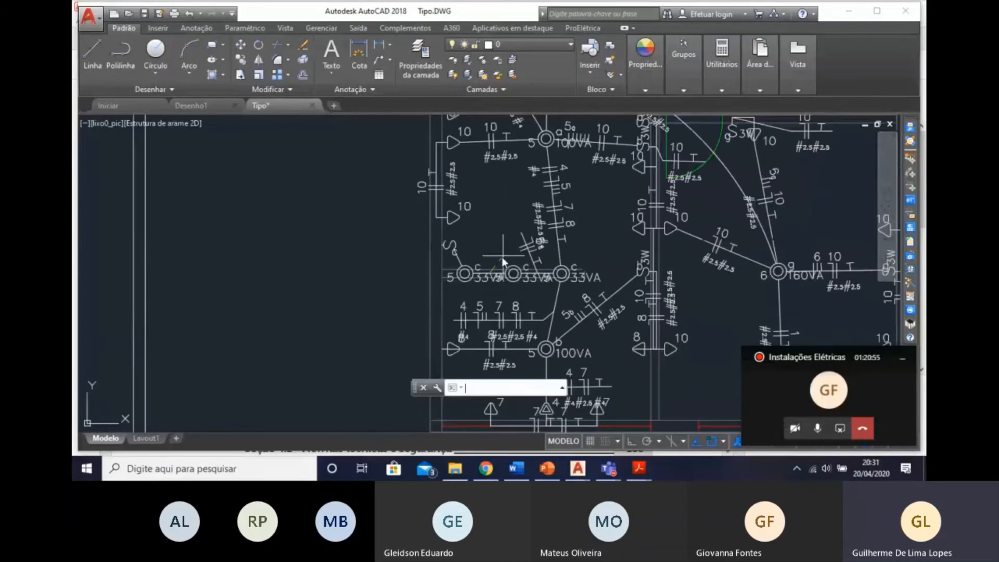
scroll(492, 226, "up", 3)
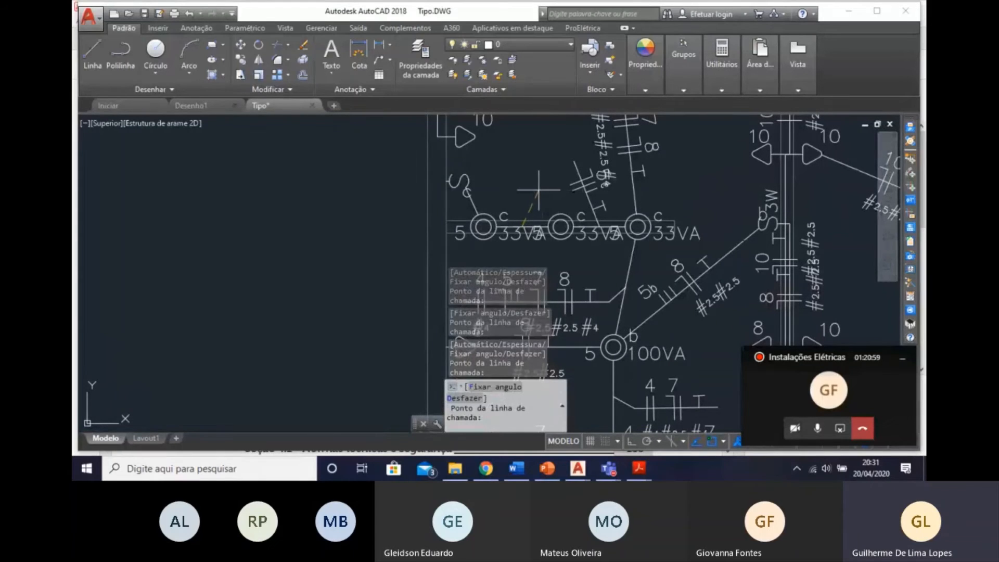
left_click(538, 188)
left_click(509, 177)
Place the wiring call-out line for the conduit between switch c and the first light c, extending it horizontally outside the outer wall.
scroll(525, 288, "down", 2)
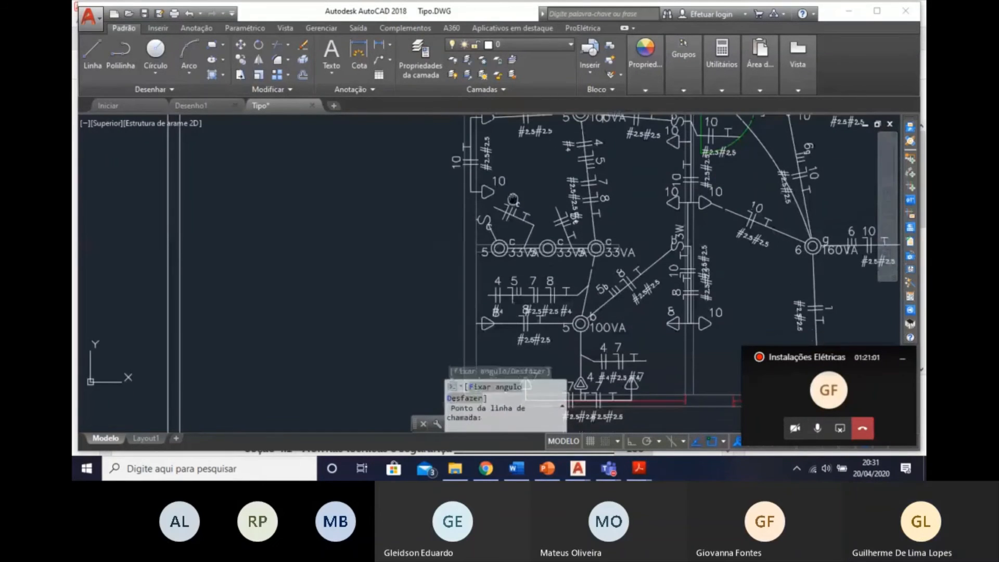
scroll(465, 249, "up", 3)
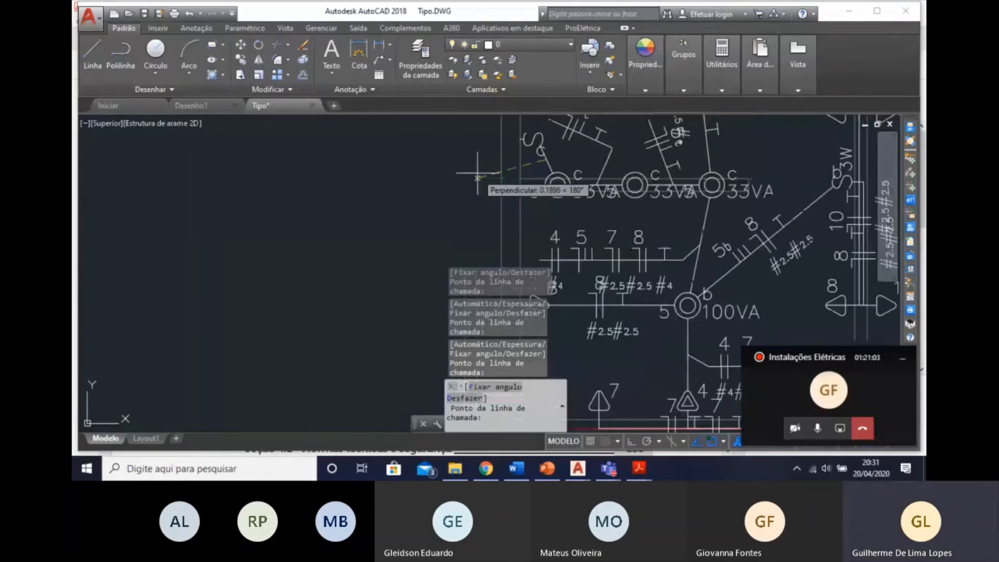
left_click(448, 171)
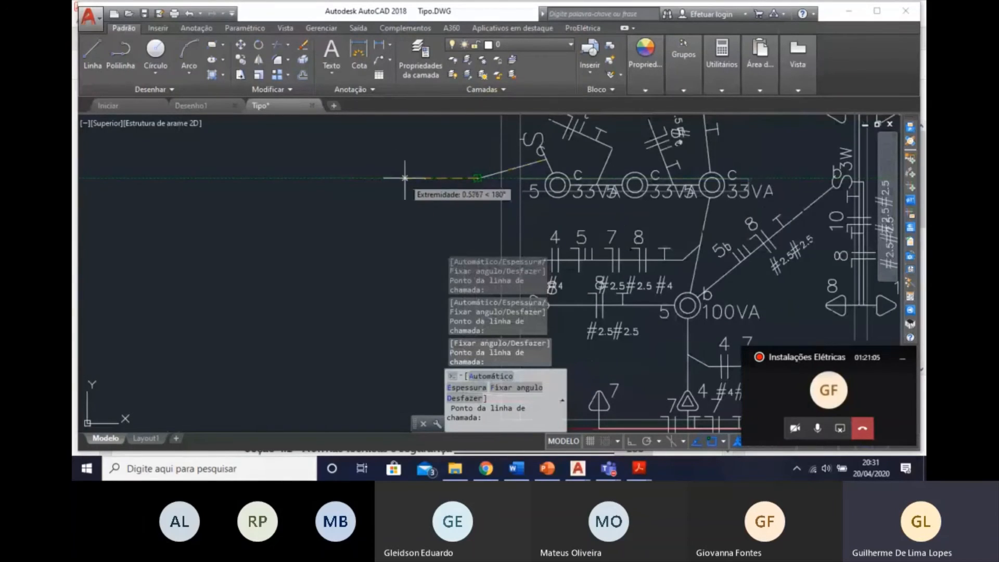
left_click(405, 178)
Review the inserted wiring and its annotations across all rooms of the floor plan.
scroll(679, 353, "down", 2)
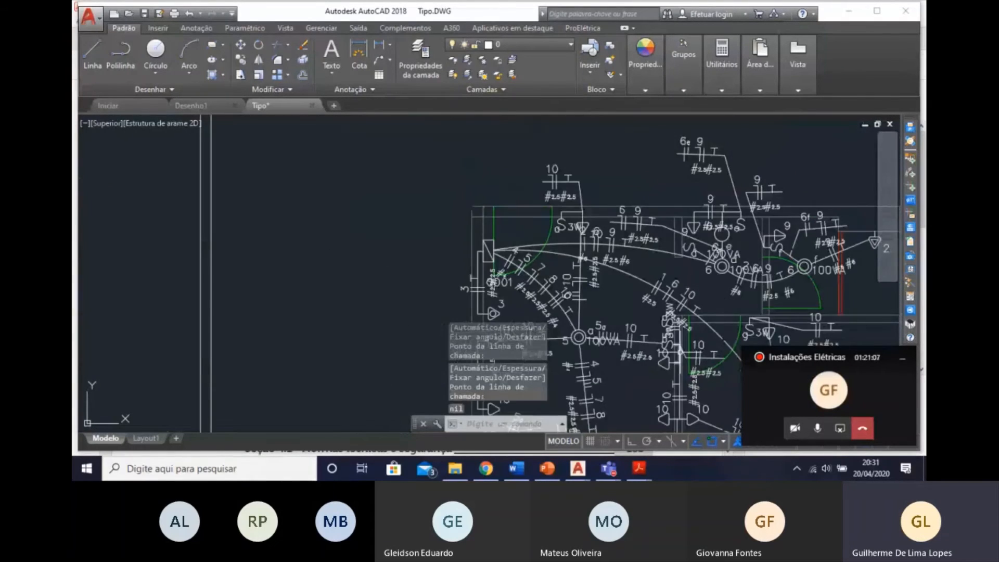
mouse_move(613, 267)
middle_mouse_down()
mouse_move(528, 202)
mouse_move(497, 161)
middle_mouse_up()
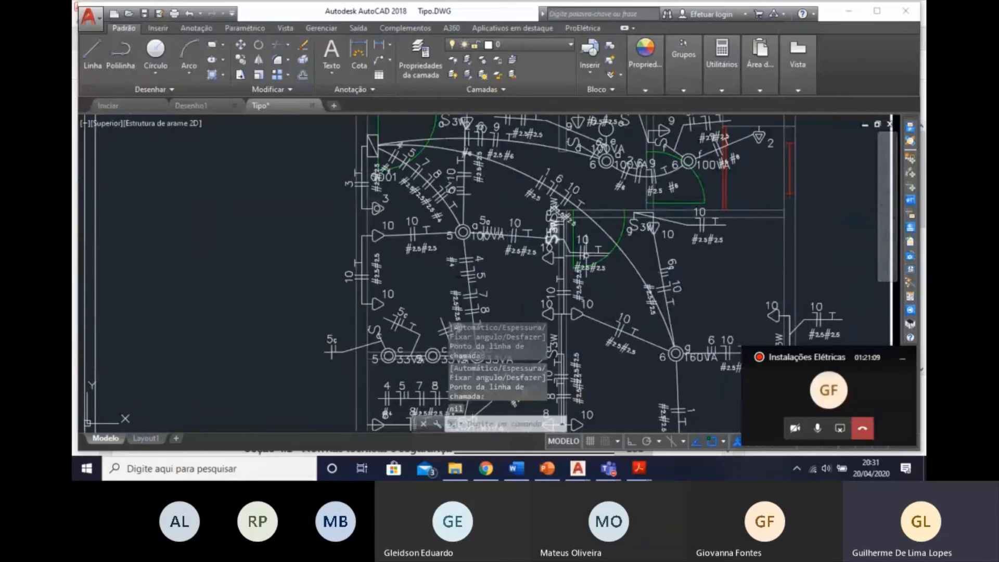
middle_click_drag(599, 291, 523, 214)
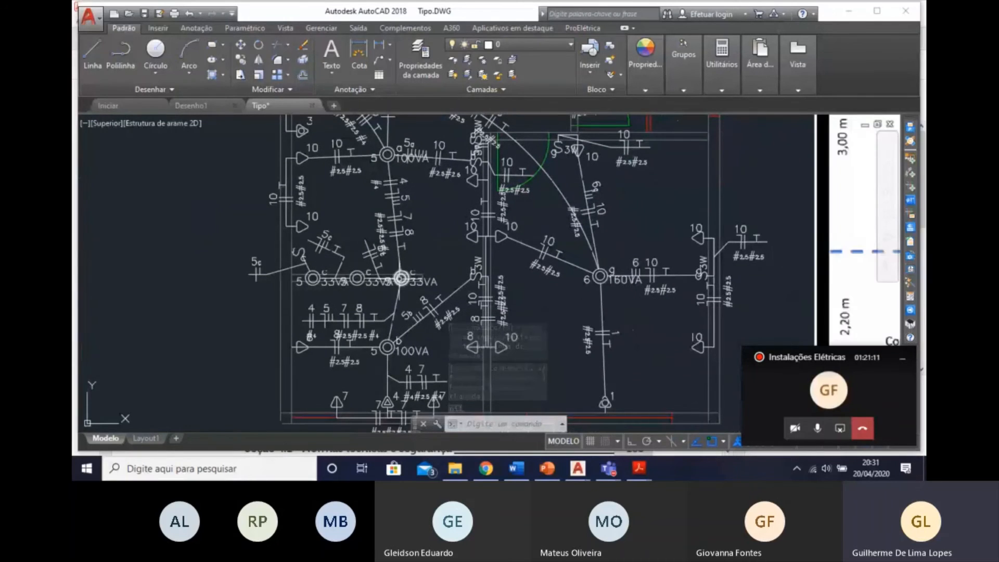
middle_click_drag(538, 256, 396, 294)
scroll(391, 316, "down", 2)
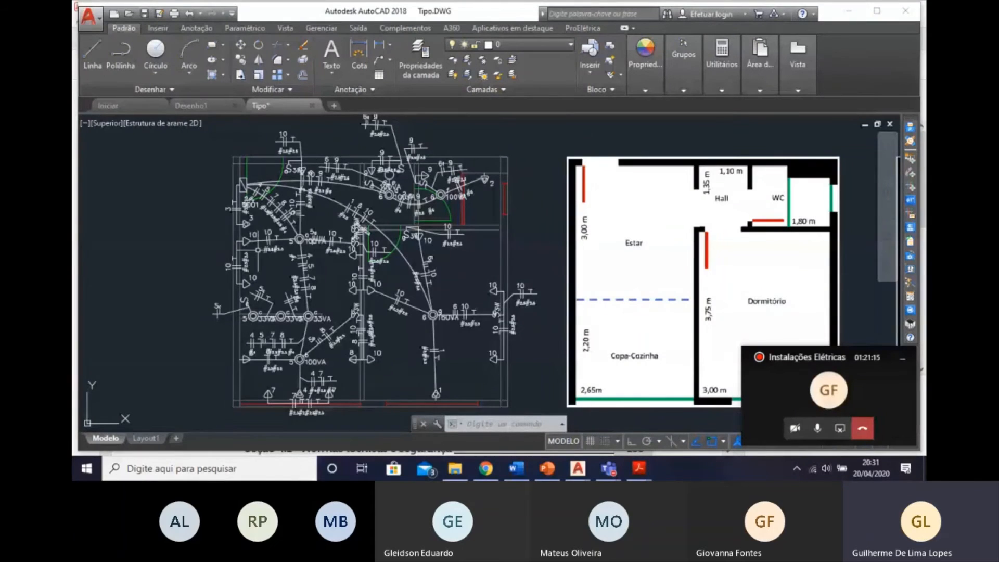
middle_click_drag(467, 235, 517, 227)
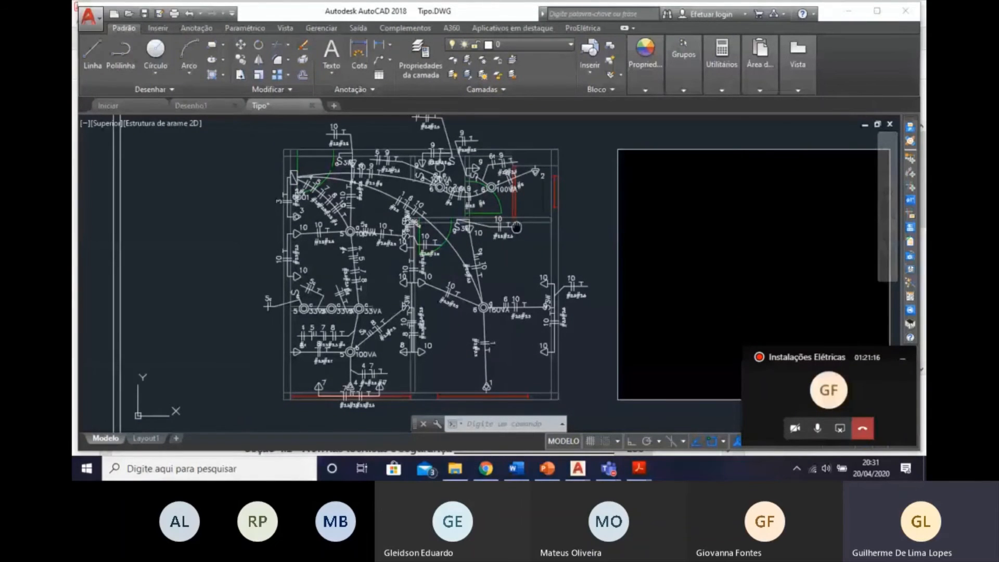
scroll(375, 313, "up", 4)
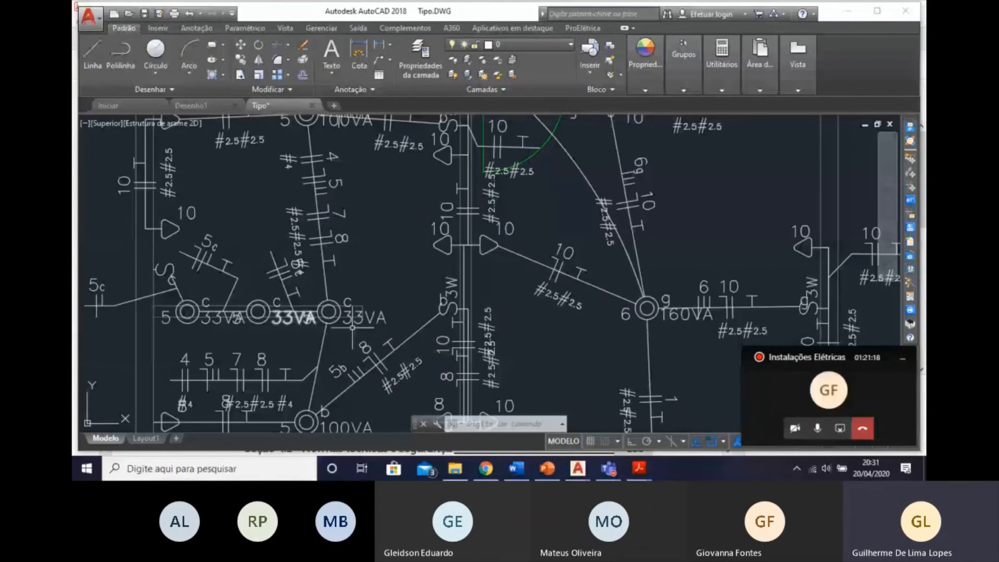
scroll(537, 267, "down", 2)
middle_click_drag(544, 278, 568, 363)
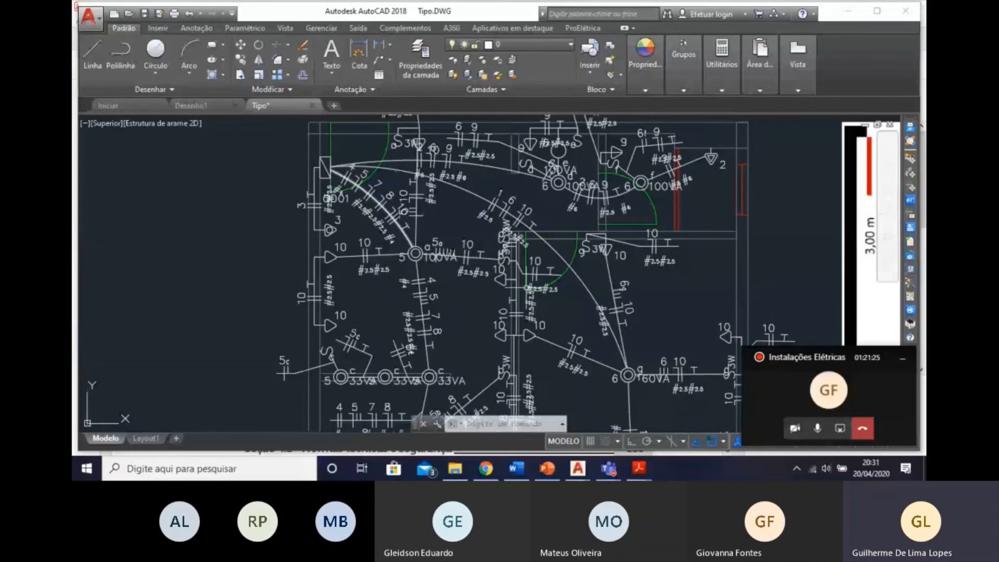
Inspect the circuit number and wire gauge labels on the curved conduit between QD01 and light g.
scroll(494, 204, "up", 5)
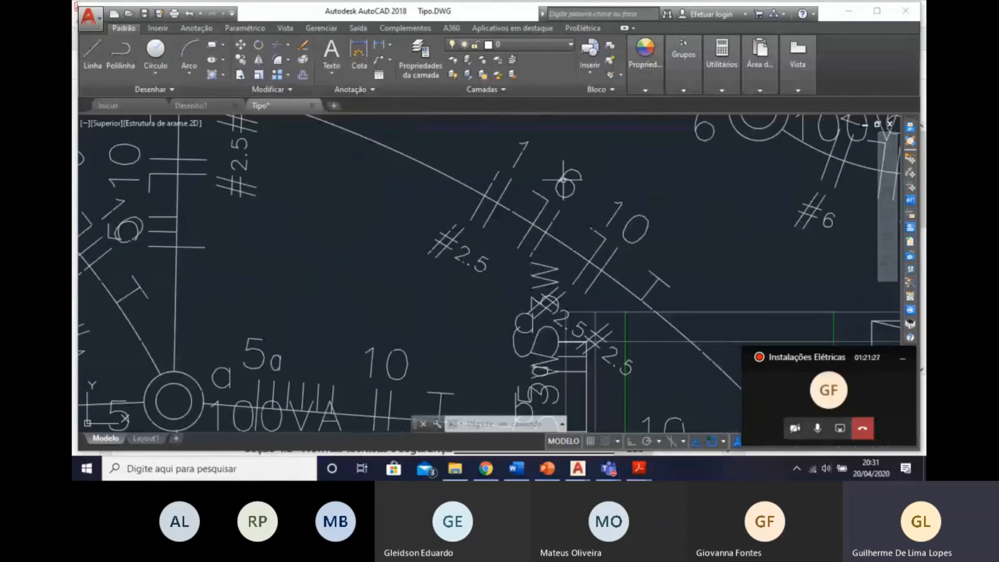
left_click(525, 156)
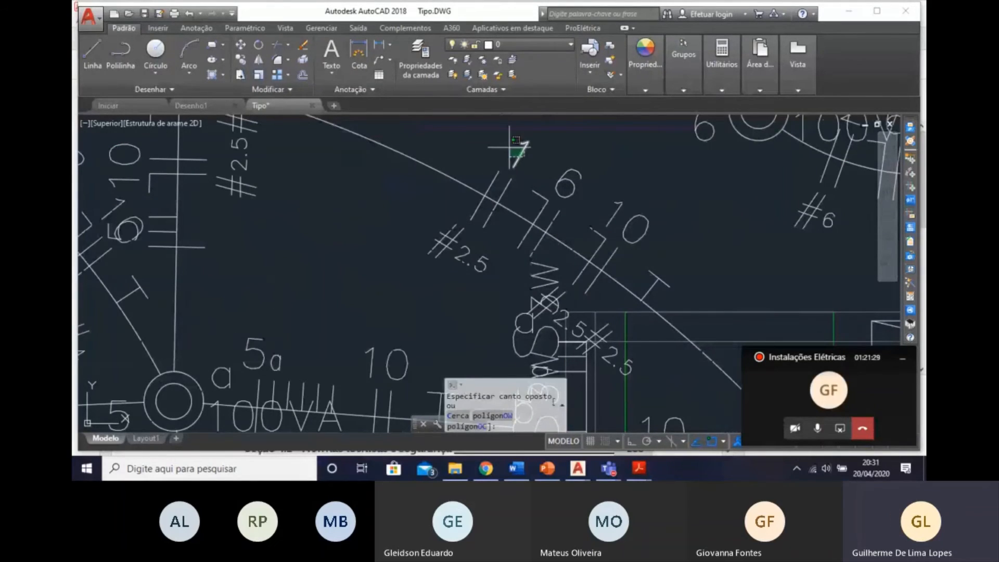
left_click(509, 148)
key("Escape")
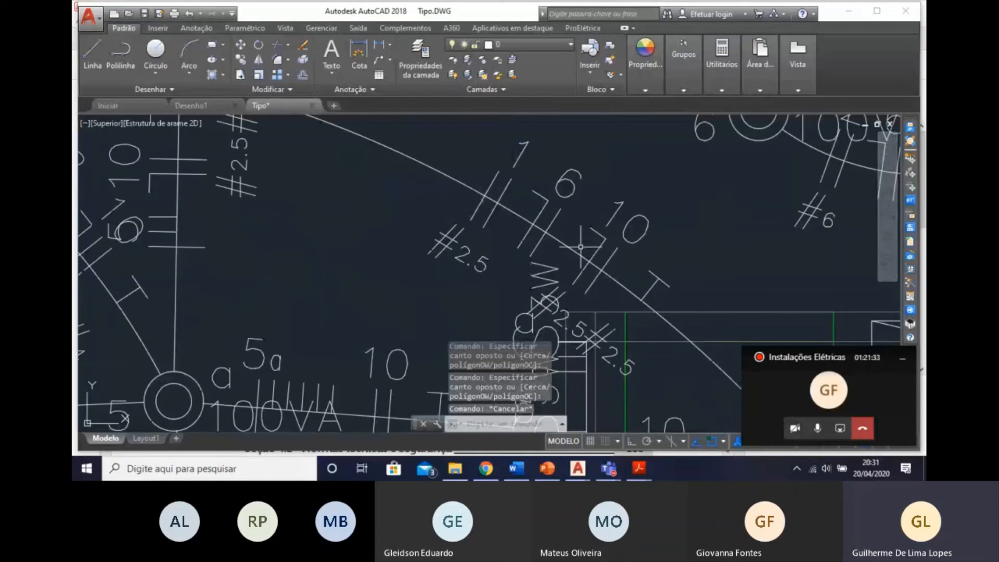
left_click(469, 260)
key("Escape")
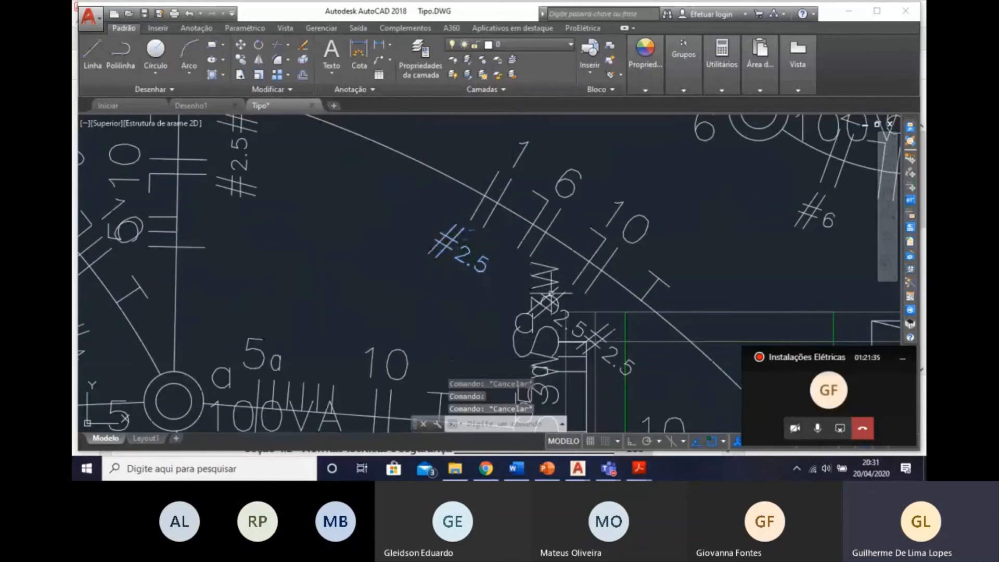
scroll(544, 350, "down", 2)
scroll(543, 350, "down", 5)
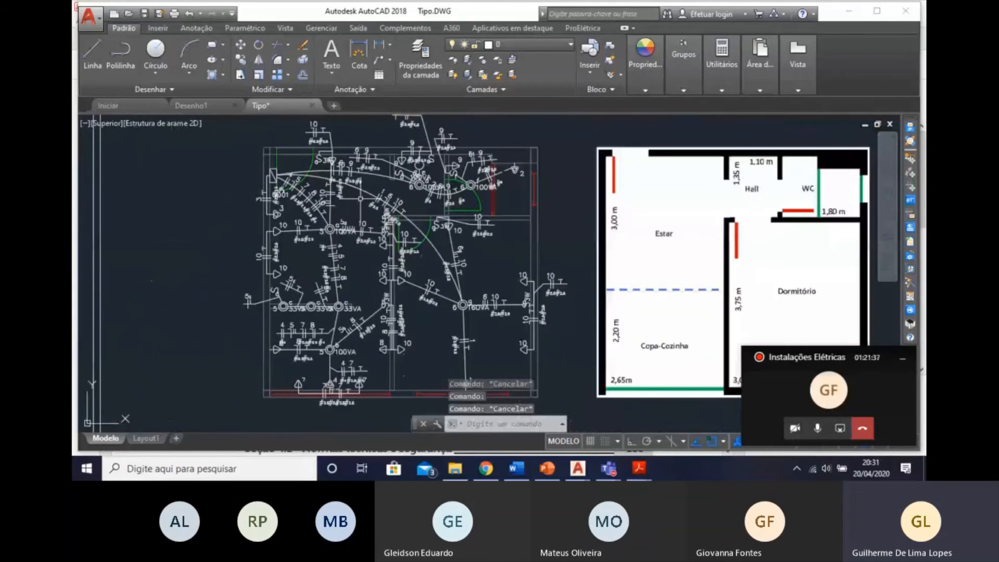
Inspect the wiring labels between QD01, the hall and the bathroom, and check the available indication options.
scroll(367, 219, "up", 6)
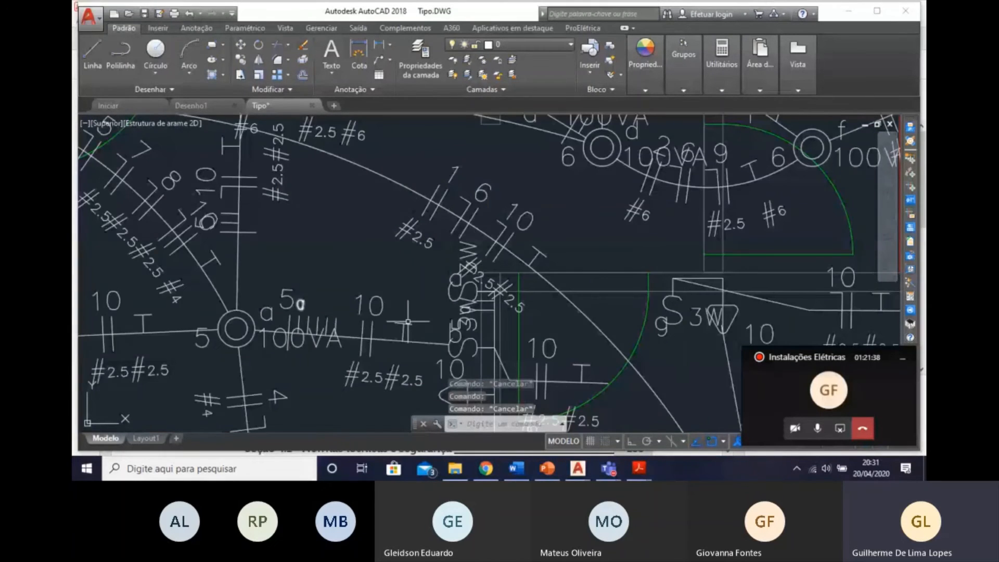
scroll(635, 239, "down", 4)
middle_click_drag(534, 247, 478, 260)
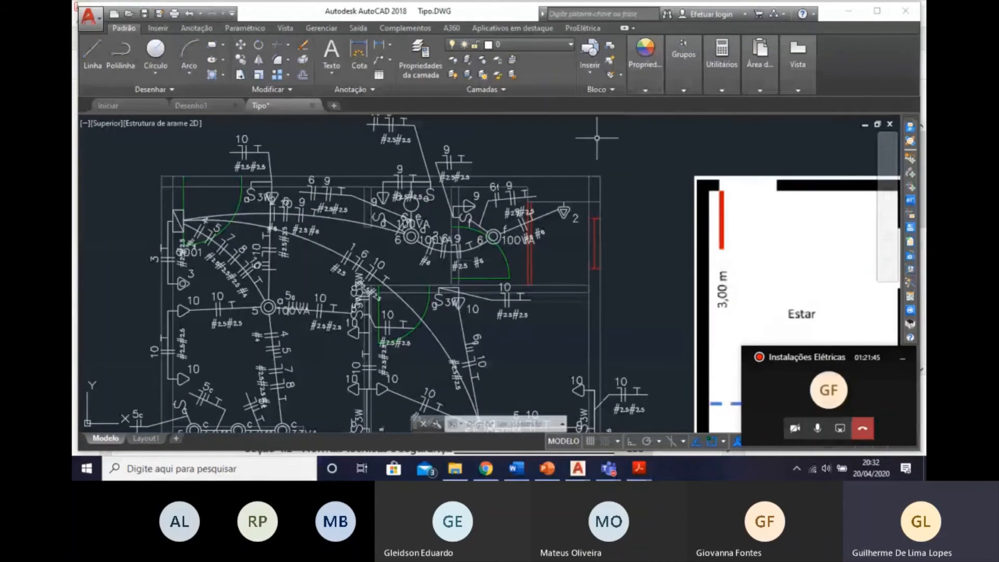
middle_click_drag(568, 219, 634, 226)
left_click(910, 201)
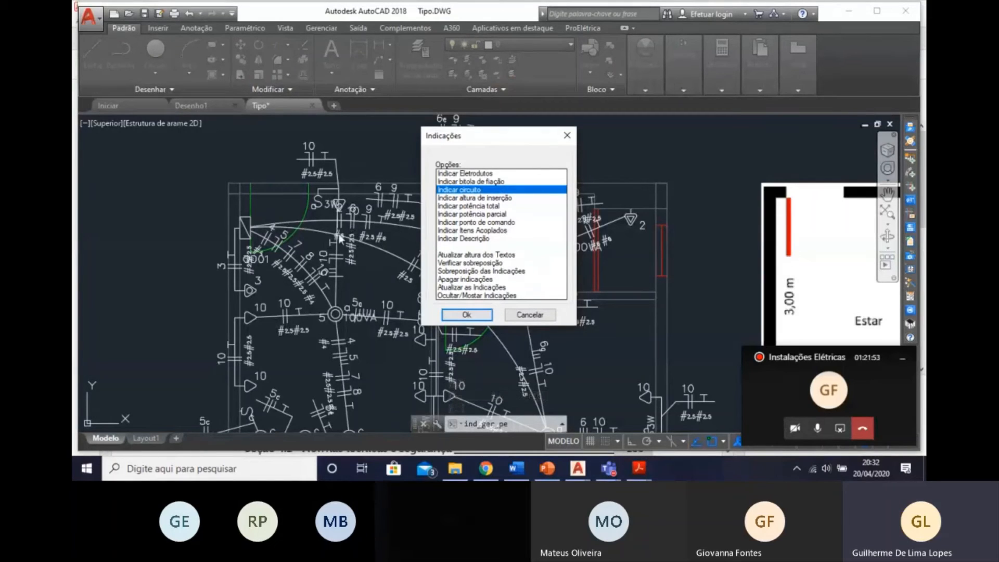
left_click(525, 315)
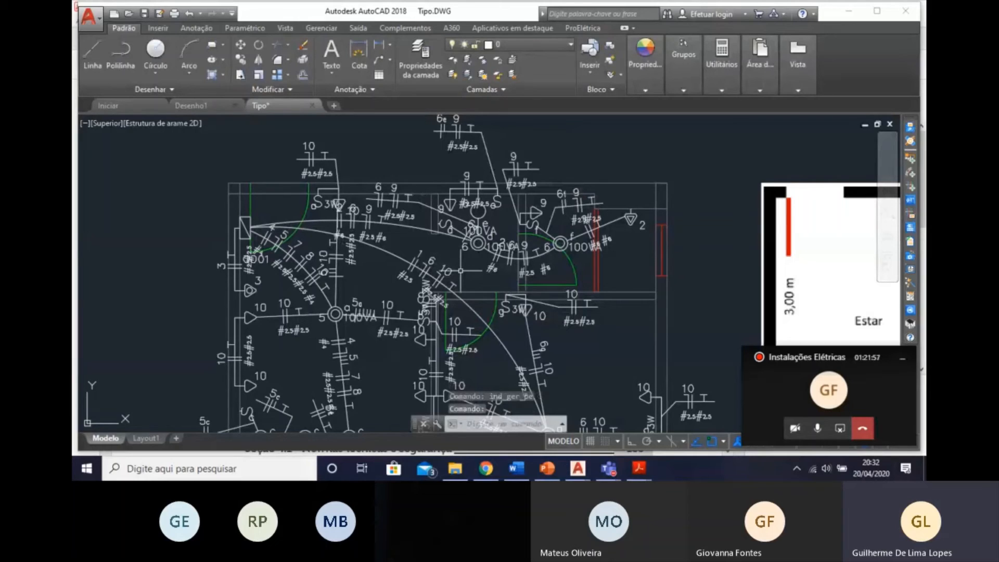
Examine the conduit wiring annotations in the living room, kitchen and bedroom, and compare the plan with the architectural reference.
scroll(589, 172, "up", 2)
mouse_move(518, 381)
middle_mouse_down()
mouse_move(519, 161)
mouse_move(542, 208)
middle_mouse_up()
scroll(523, 279, "down", 4)
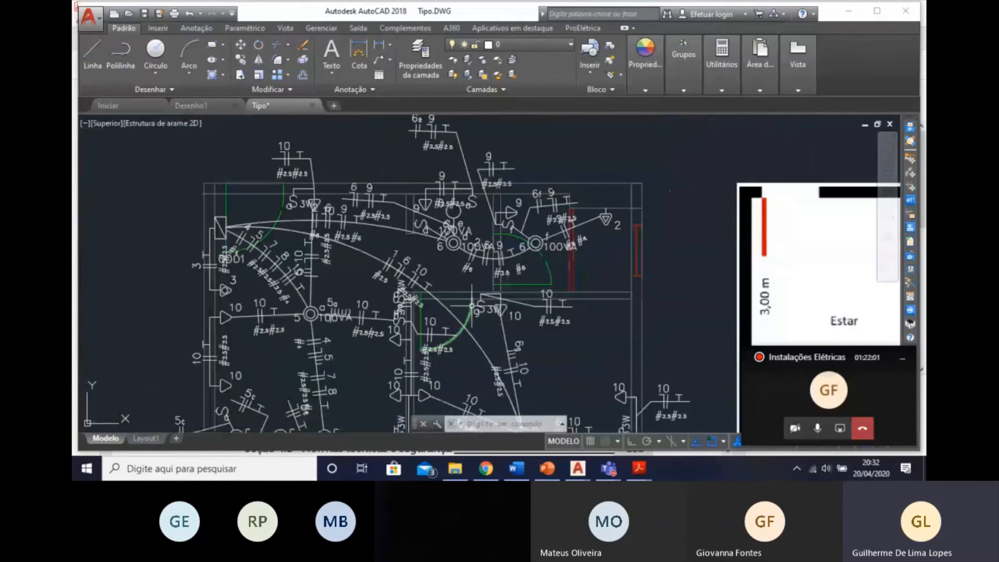
scroll(440, 180, "up", 2)
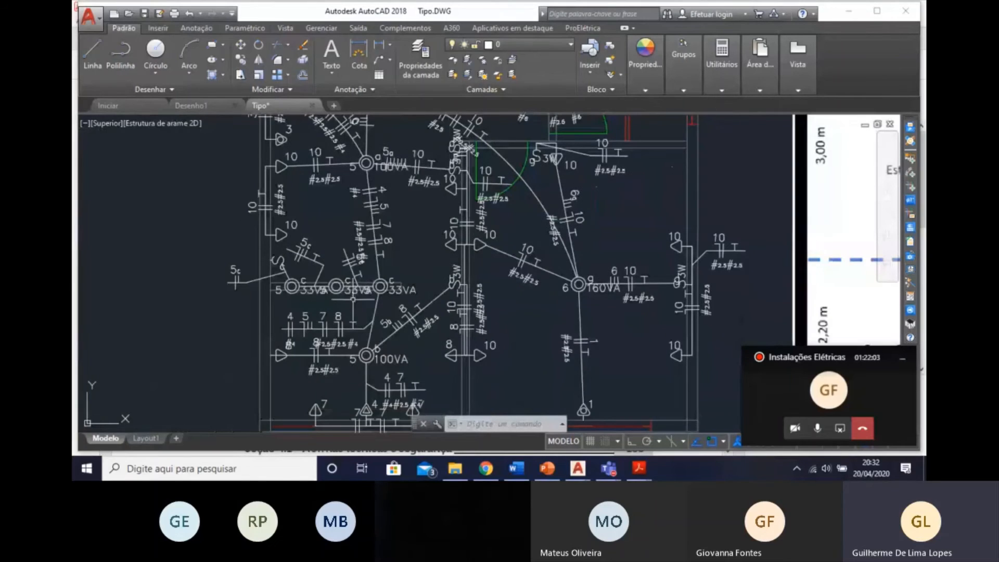
middle_click_drag(413, 412, 430, 242)
scroll(430, 242, "up", 2)
scroll(414, 338, "down", 2)
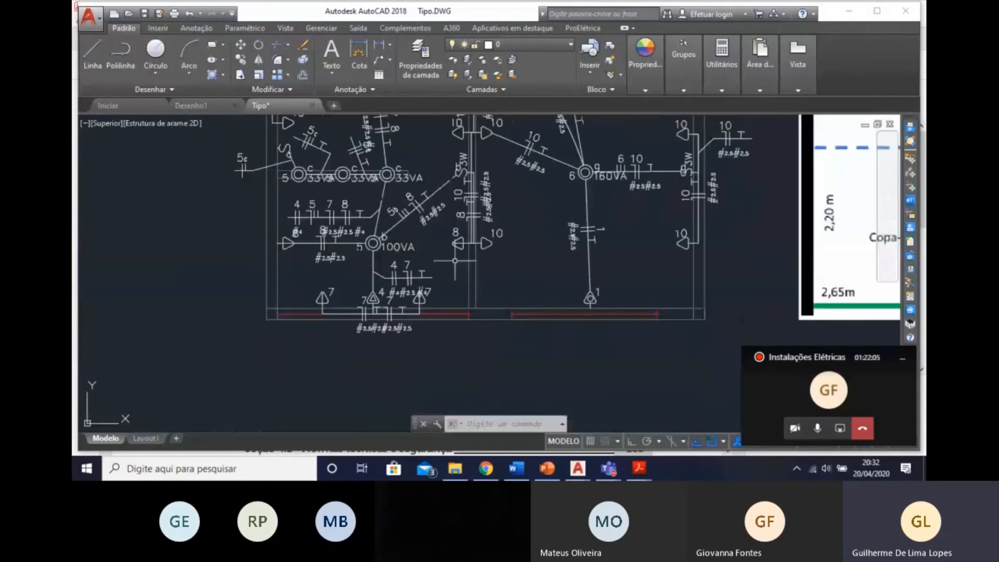
scroll(455, 260, "down", 4)
scroll(488, 273, "up", 4)
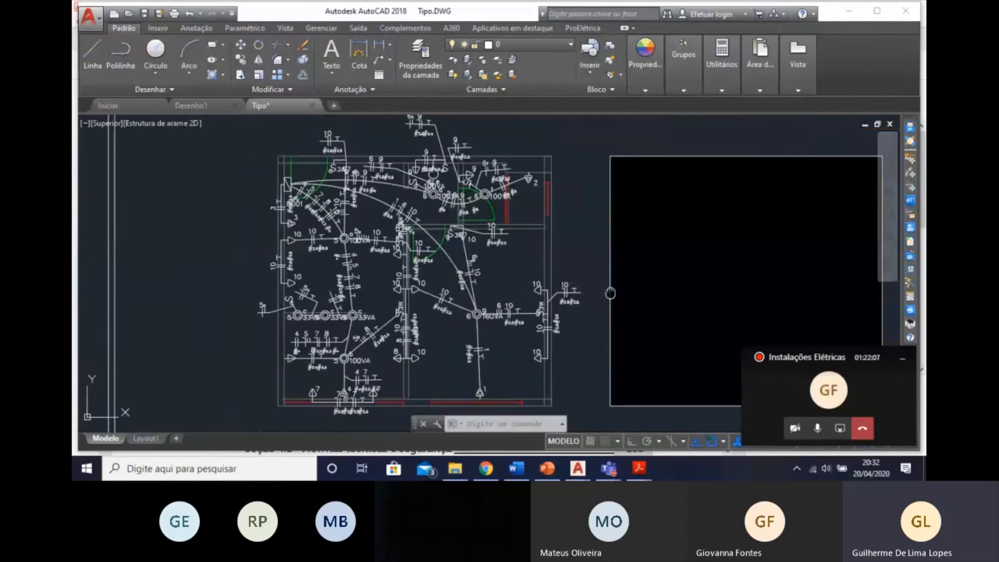
scroll(593, 312, "down", 4)
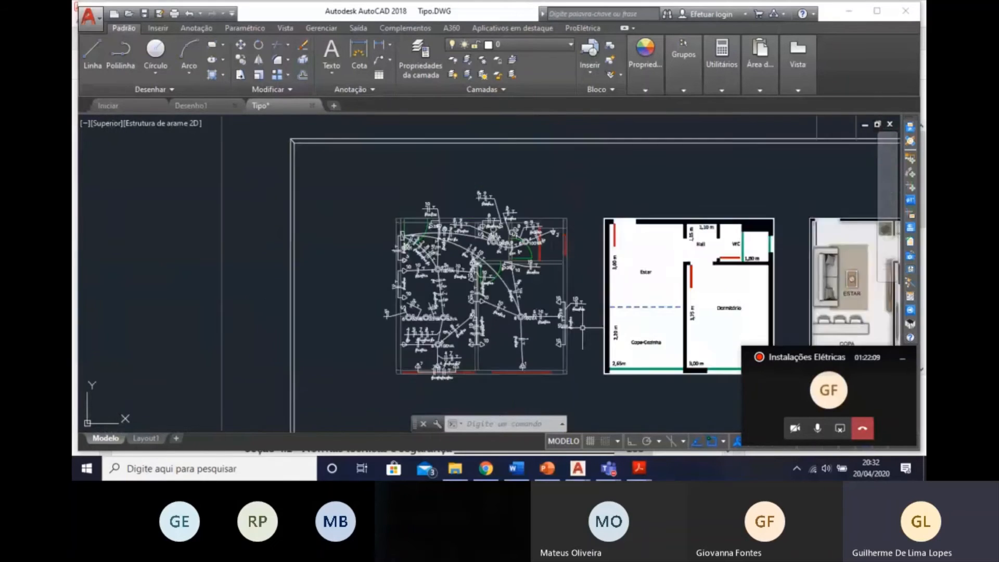
scroll(587, 334, "up", 2)
middle_click_drag(586, 334, 553, 322)
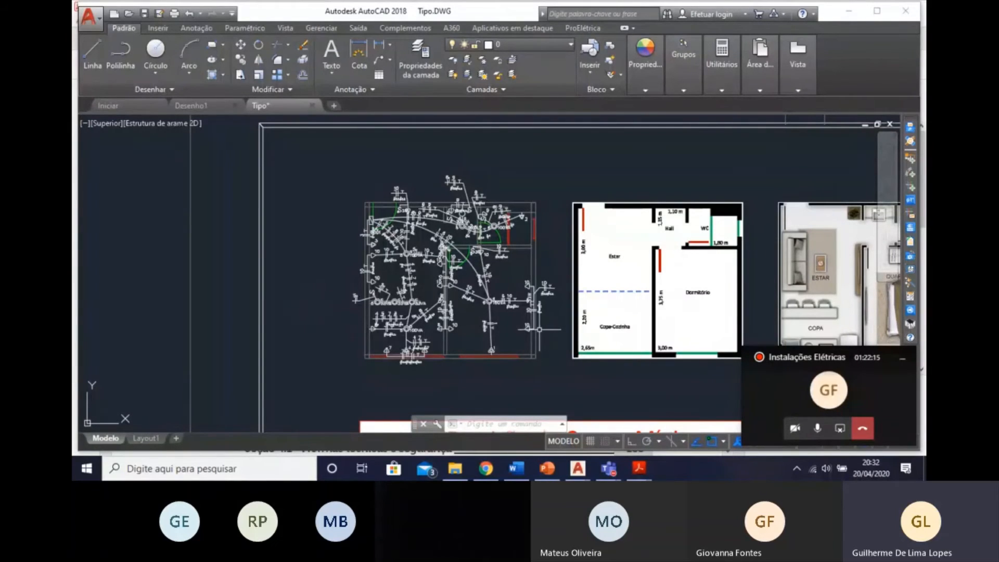
scroll(572, 270, "up", 2)
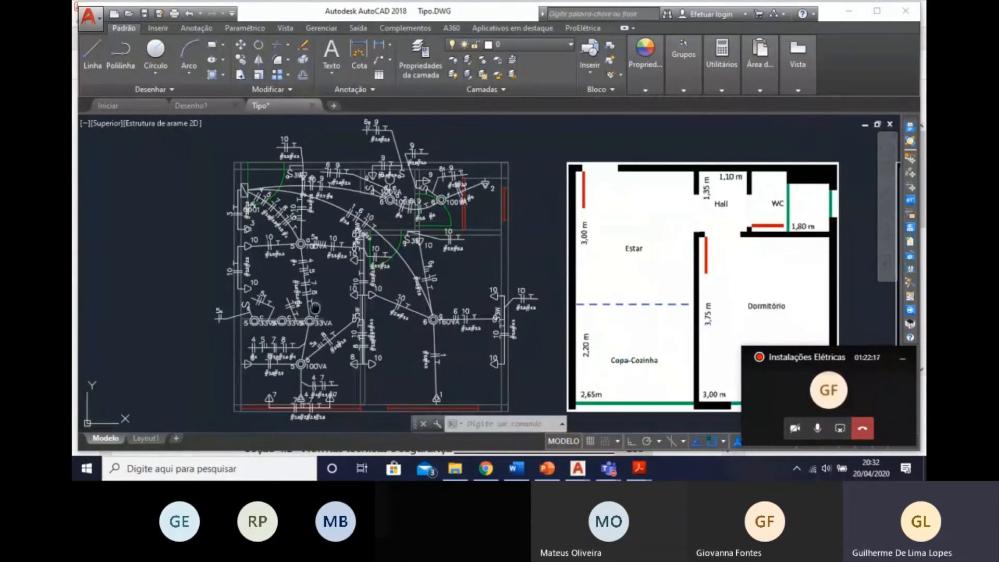
middle_click_drag(316, 308, 314, 297)
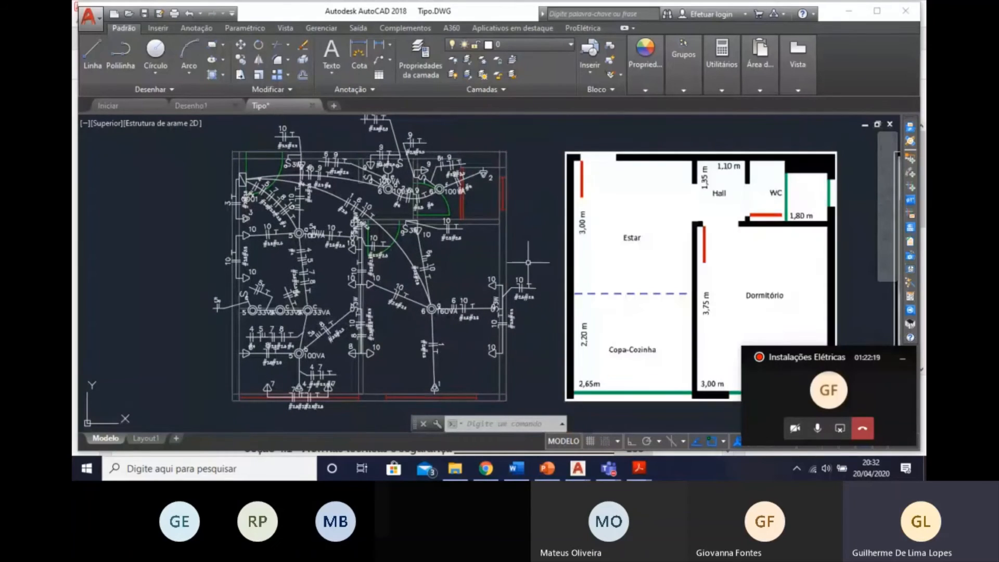
scroll(495, 245, "down", 2)
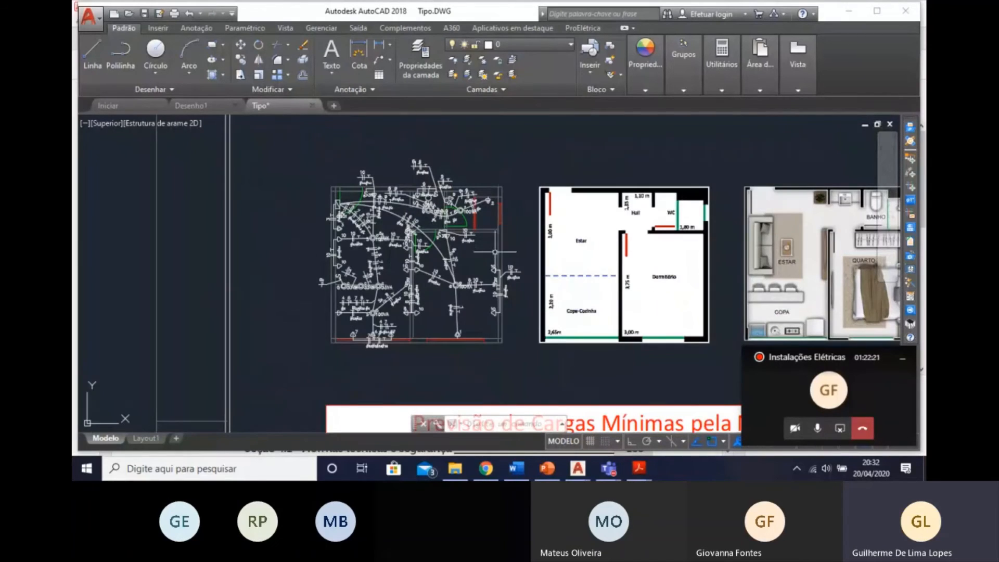
left_click(504, 351)
key("Escape")
key("Escape")
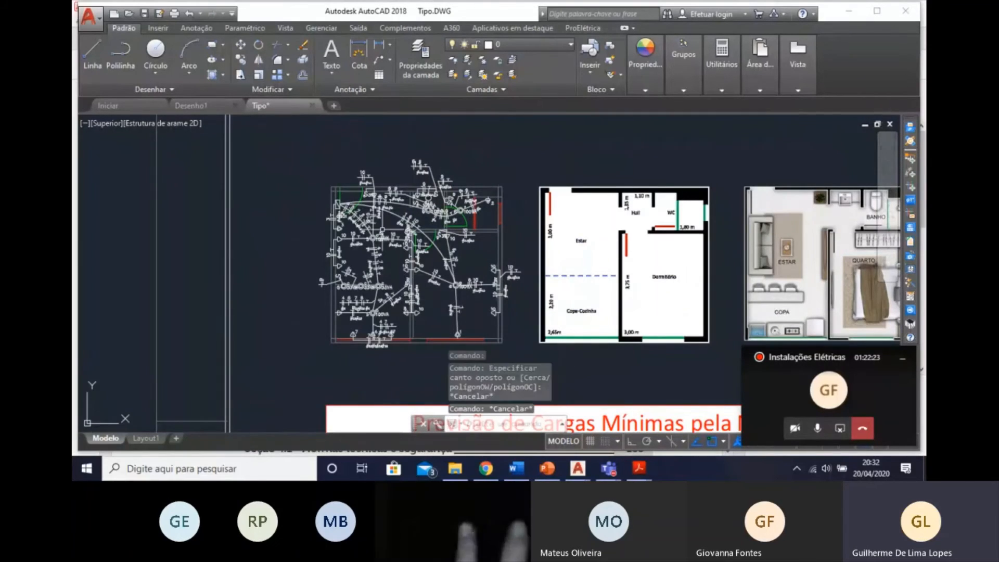
left_click(292, 151)
mouse_move(512, 310)
middle_mouse_down()
mouse_move(509, 297)
mouse_move(496, 299)
middle_mouse_up()
key("Escape")
key("Escape")
Freeze the layers FIACAO, INDICACAO_BIT_FIACAO, INDICACAO_CIRCUITO_FIA, INDICACAO_INTERRUPTOR_FIA, ELETRODUTO and LINHA_DE_CHAMADA.
scroll(489, 185, "up", 2)
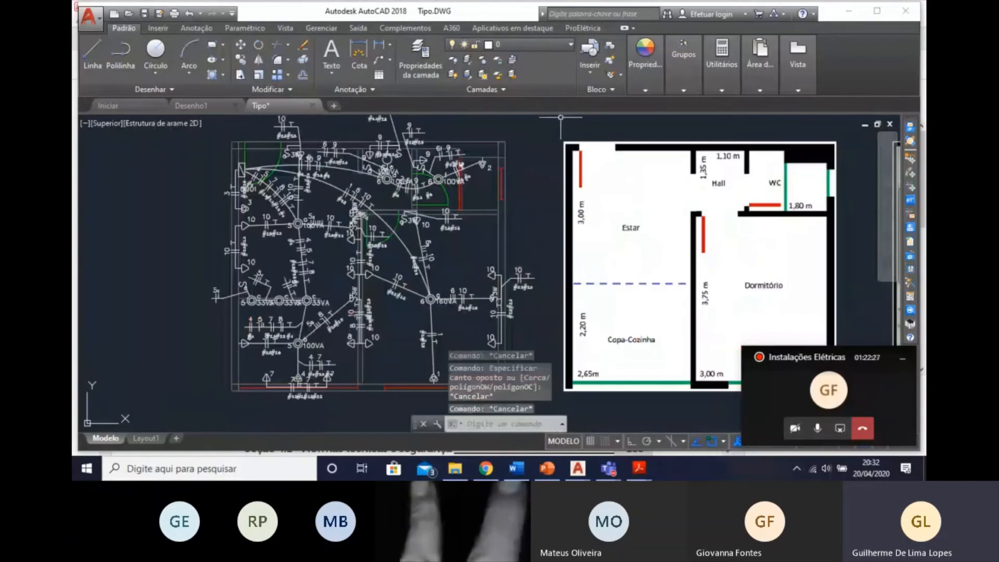
middle_click_drag(484, 155, 533, 193)
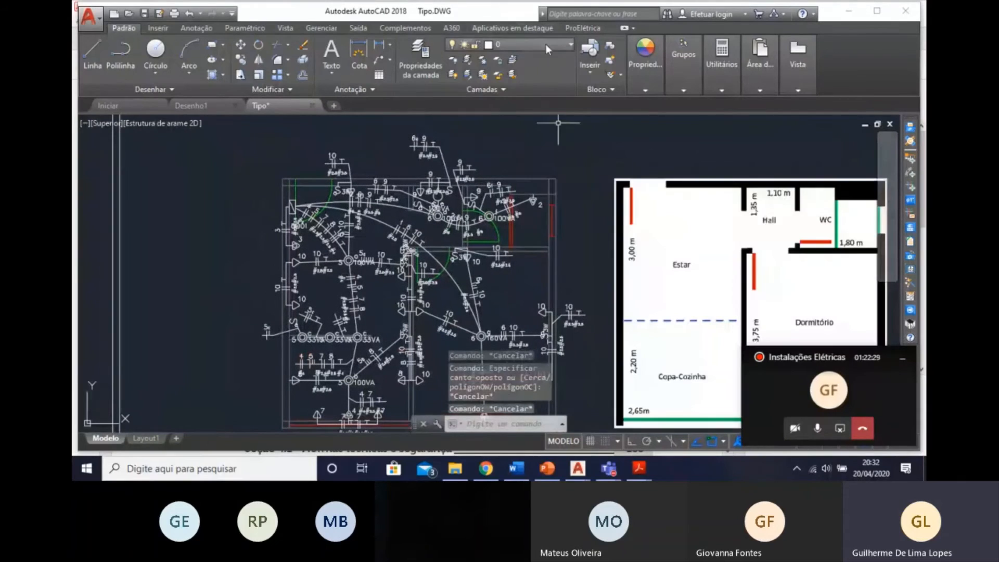
left_click(554, 47)
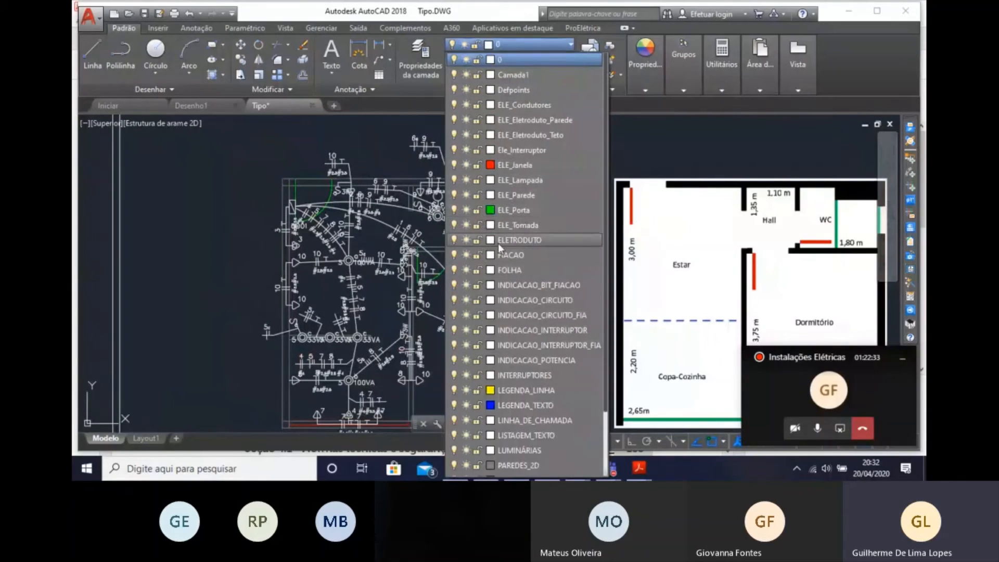
left_click(467, 255)
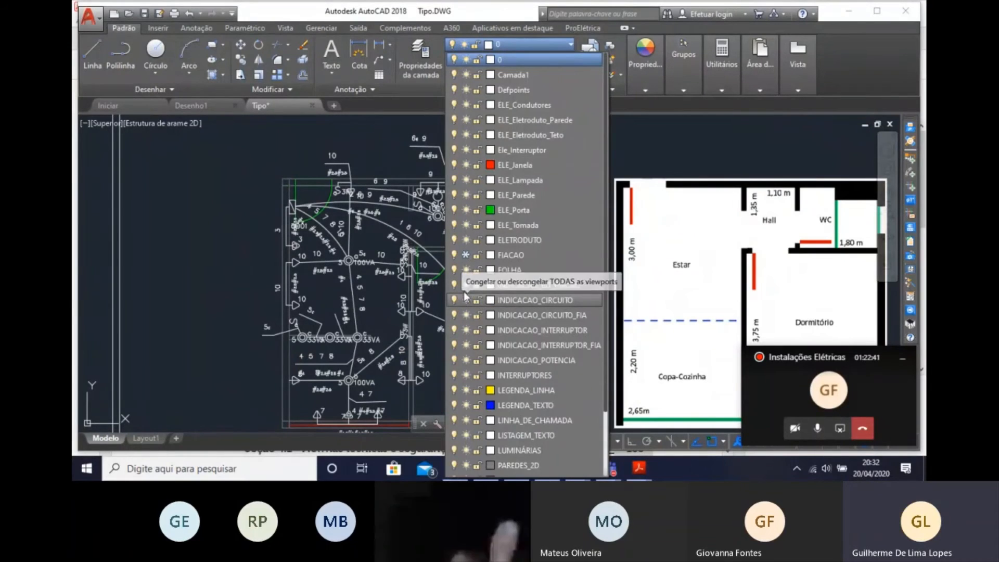
left_click(464, 285)
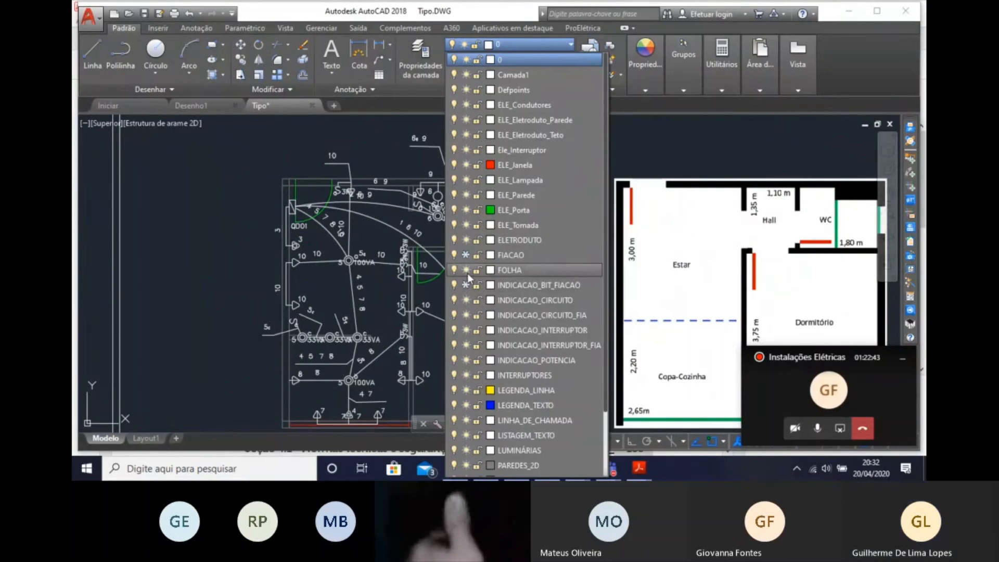
left_click(466, 300)
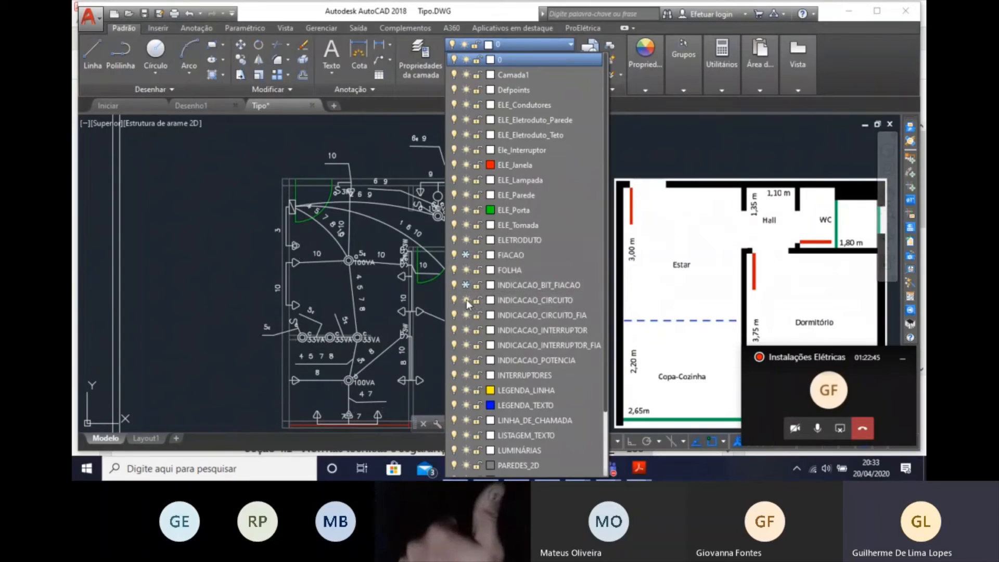
left_click(466, 300)
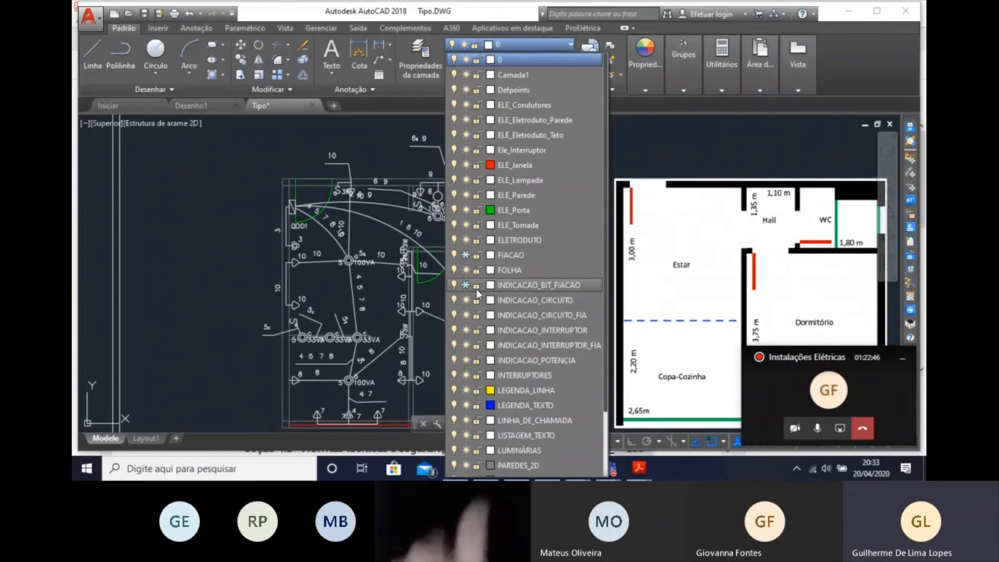
left_click(465, 314)
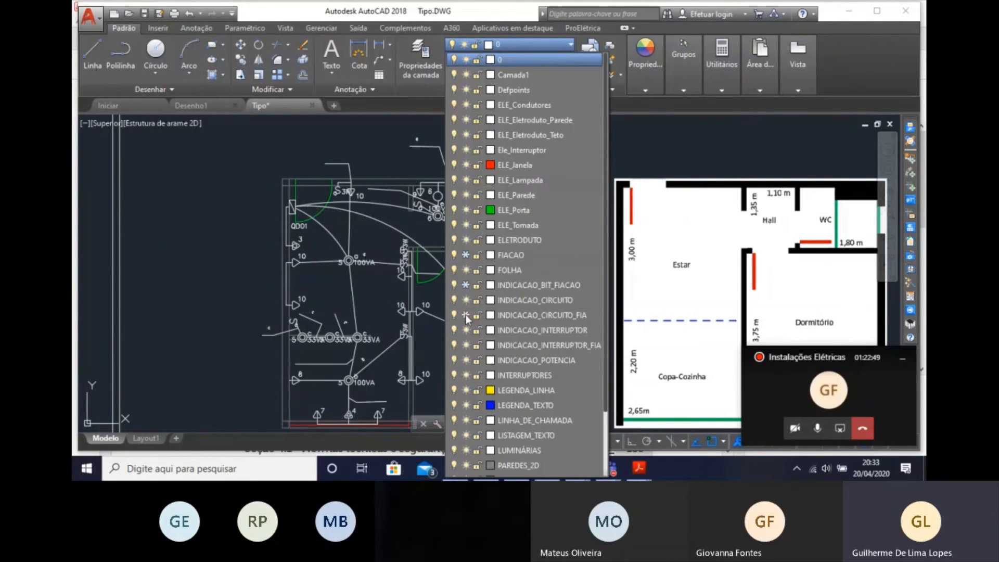
left_click(466, 347)
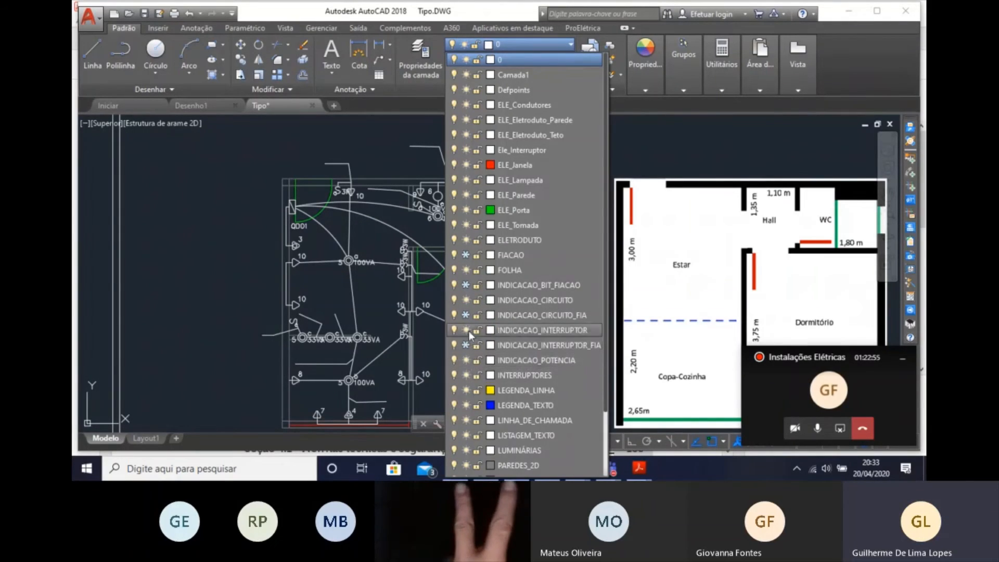
left_click(466, 241)
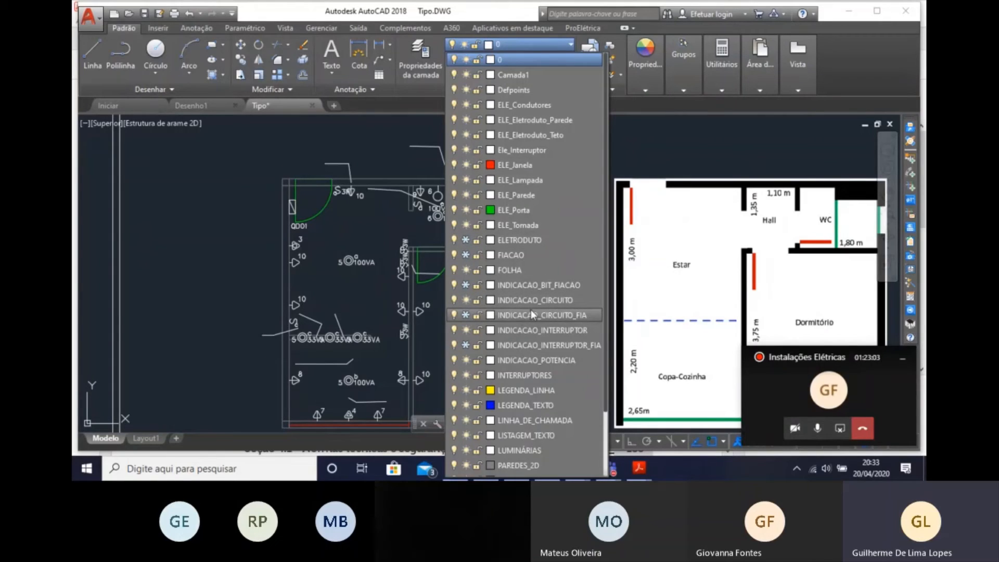
left_click(467, 420)
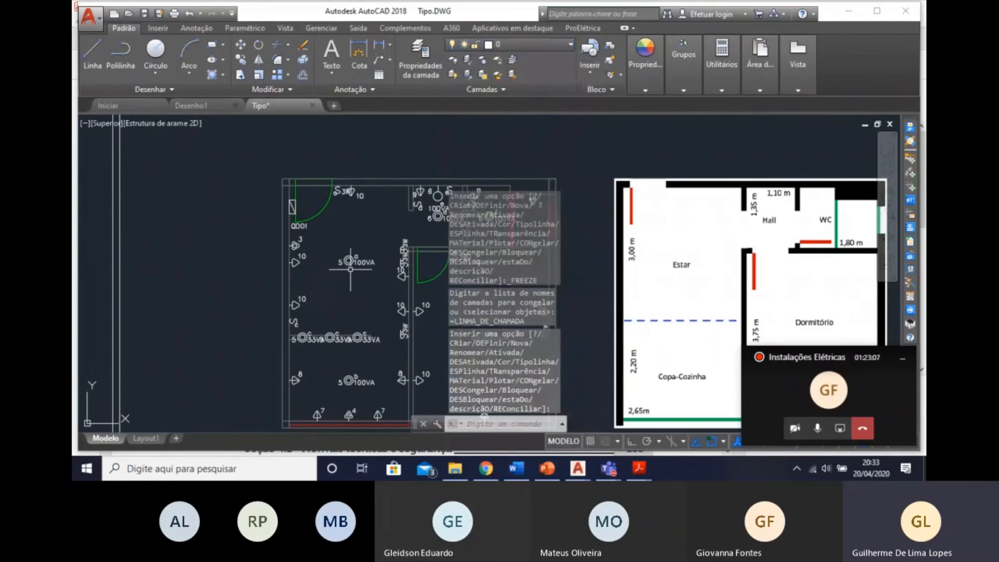
mouse_move(350, 269)
middle_mouse_down()
mouse_move(172, 219)
mouse_move(245, 269)
middle_mouse_up()
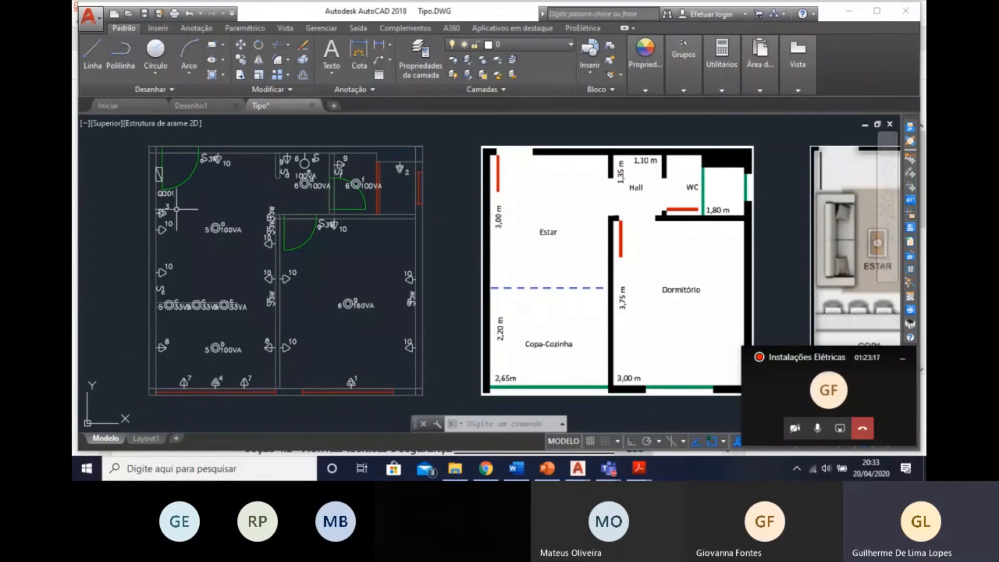
mouse_move(369, 251)
middle_mouse_down()
mouse_move(433, 215)
mouse_move(426, 268)
middle_mouse_up()
key("Escape")
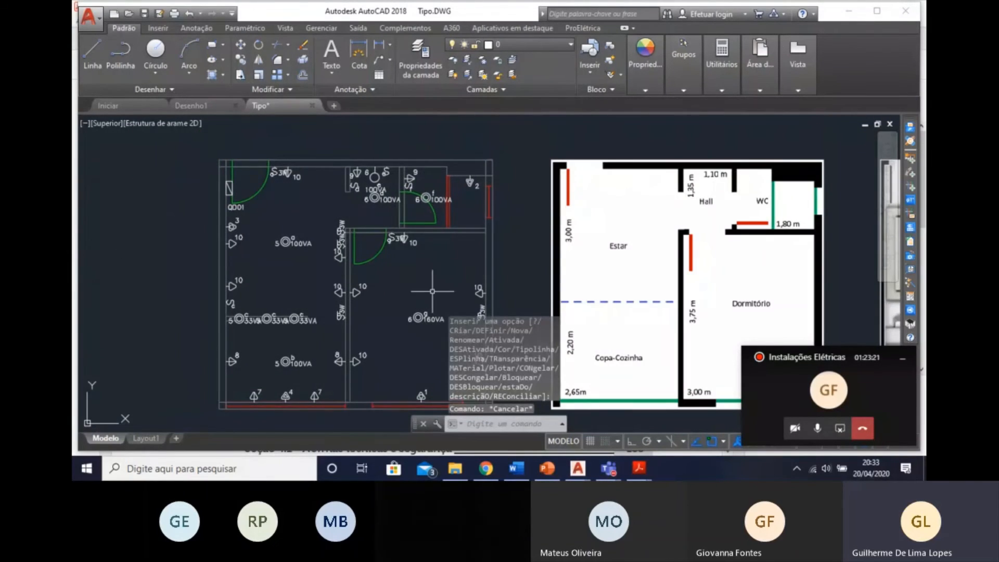
Delete the entire symbol legend table beside the NBR 5410 load forecast tables.
scroll(432, 291, "down", 4)
middle_click_drag(723, 282, 592, 175)
left_click(614, 163)
middle_click_drag(677, 318, 630, 235)
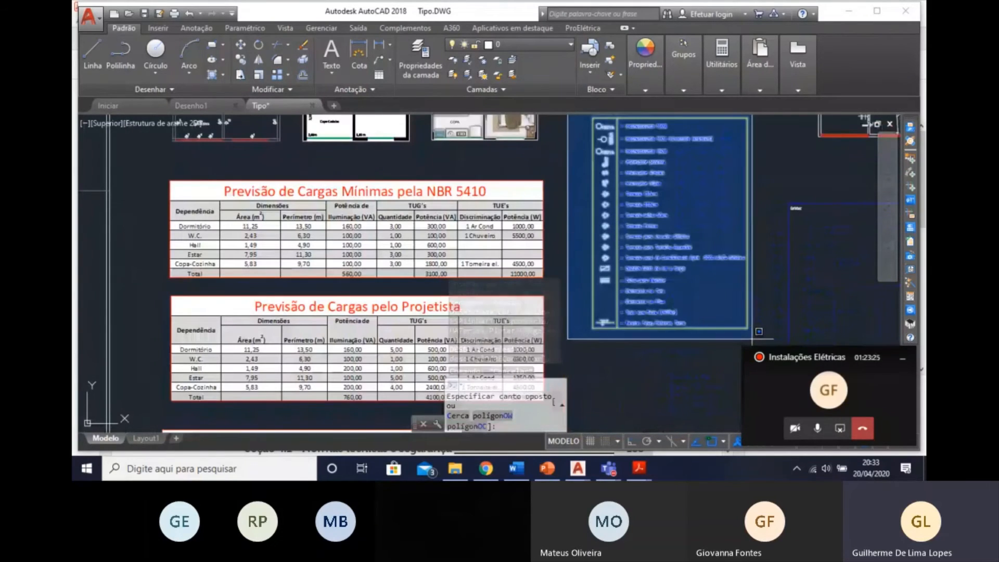
left_click(758, 331)
key("Delete")
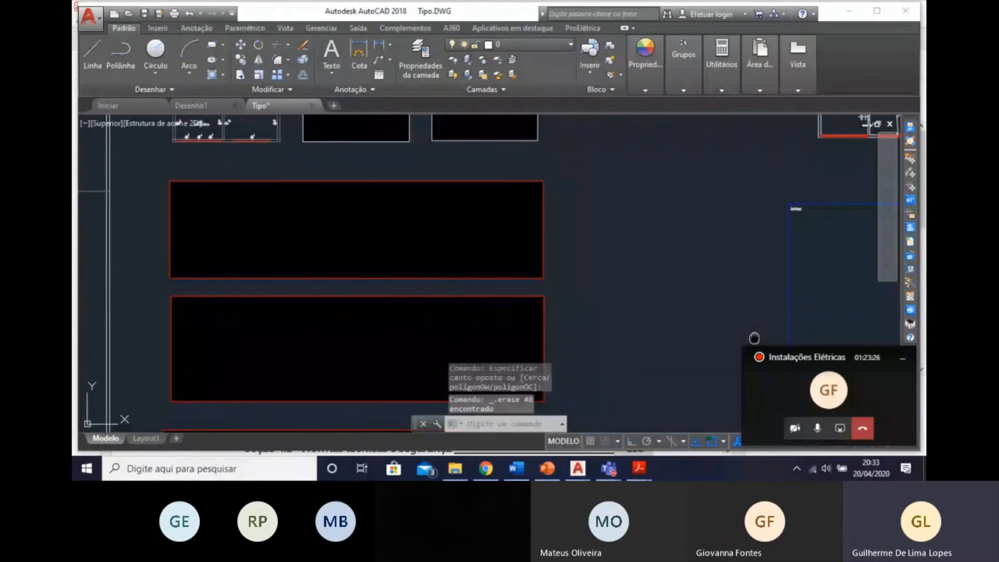
Thaw the layers ELETRODUTO, FIACAO, INDICACAO_BIT_FIACAO, INDICACAO_CIRCUITO_FIA and INDICACAO_INTERRUPTOR_FIA.
middle_click_drag(755, 338, 755, 268)
scroll(458, 184, "up", 3)
mouse_move(458, 184)
middle_mouse_down()
mouse_move(440, 207)
mouse_move(370, 246)
middle_mouse_up()
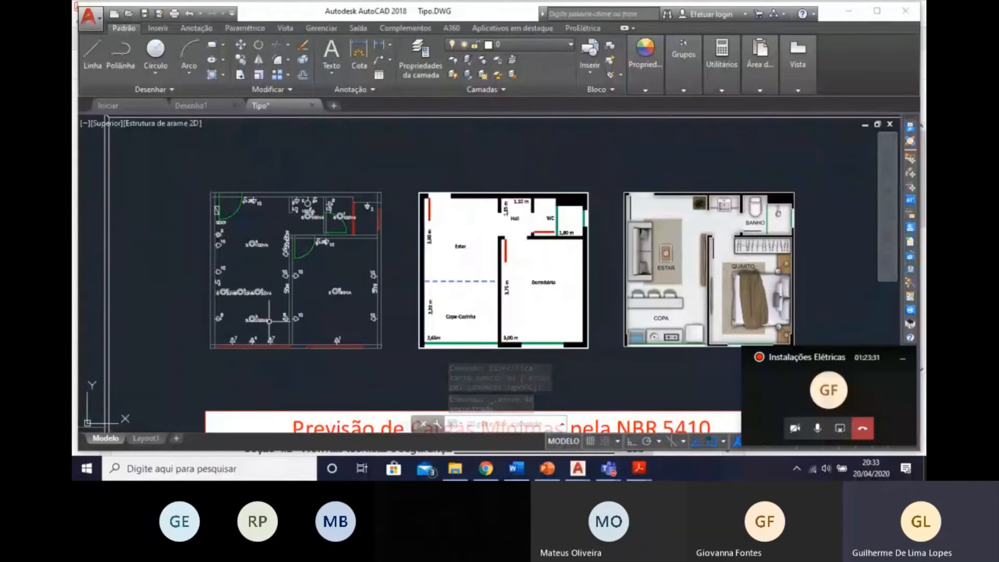
left_click(521, 45)
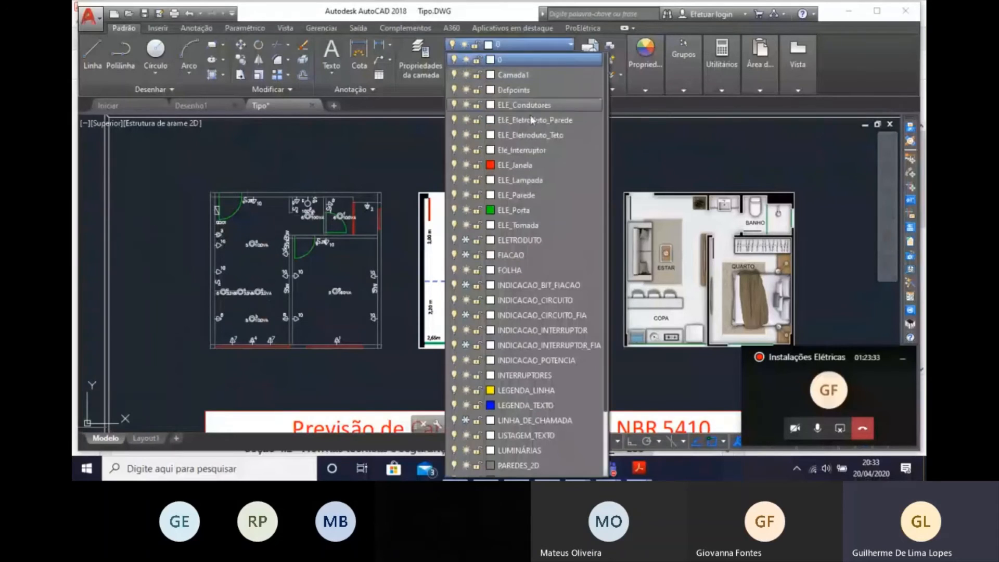
left_click(466, 240)
left_click(466, 255)
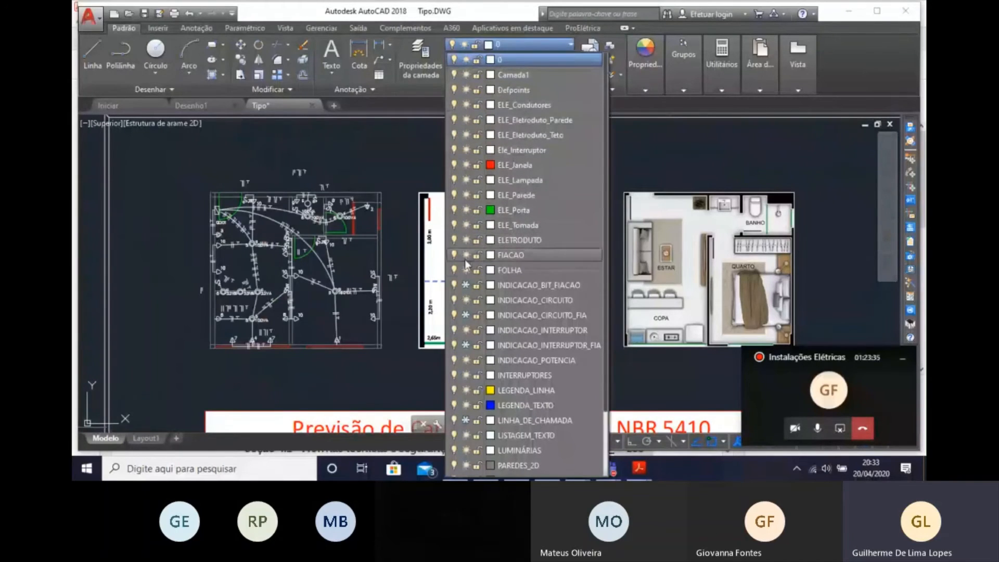
left_click(464, 315)
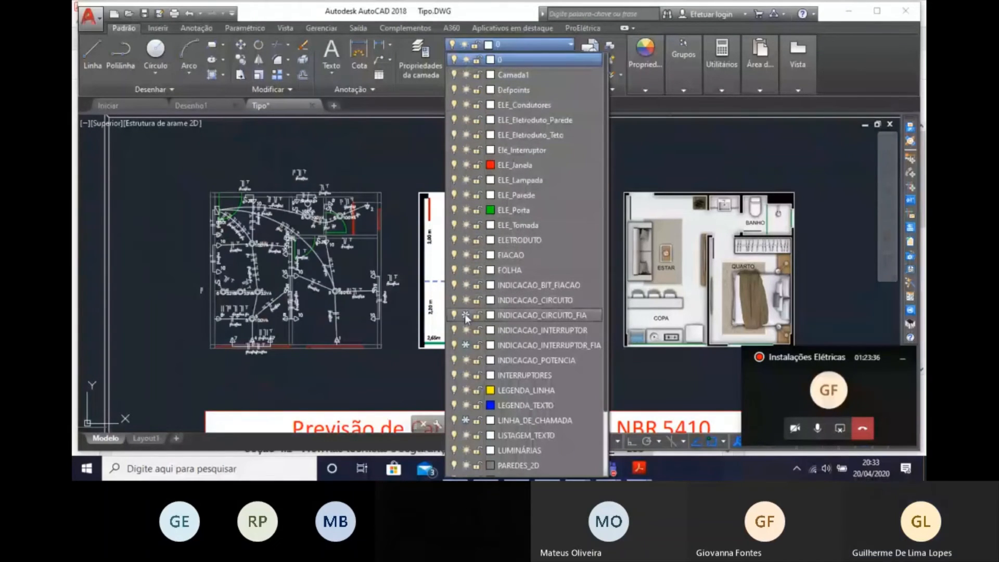
left_click(466, 345)
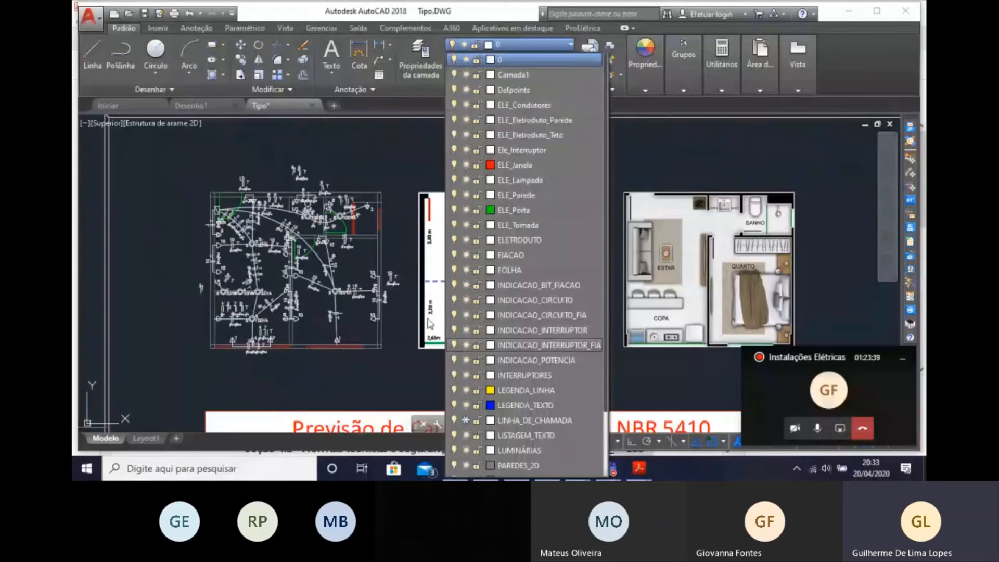
scroll(437, 316, "down", 2)
scroll(472, 296, "down", 3)
left_click(466, 345)
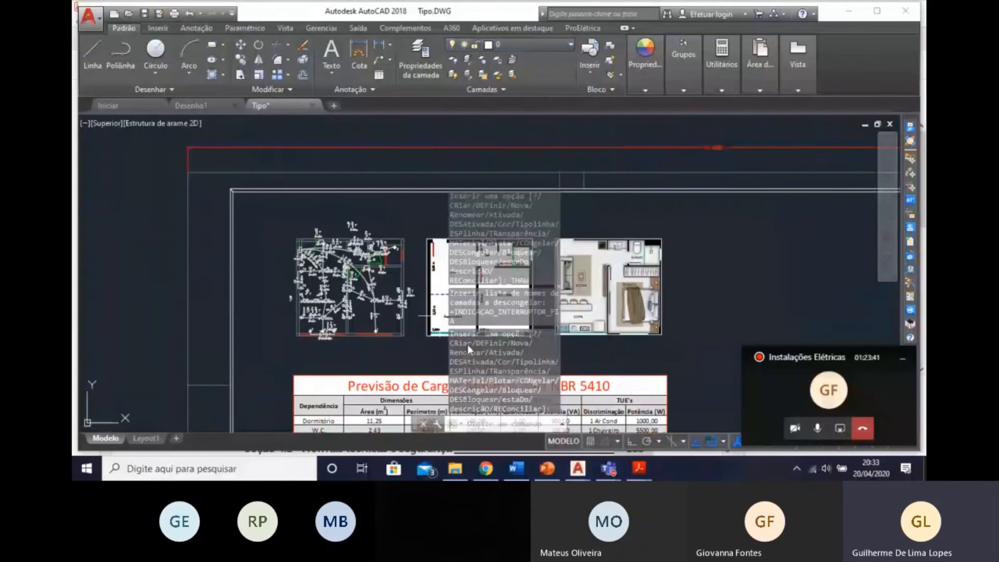
Thaw the layer LINHA_DE_CHAMADA so the leader lines return to the wiring annotations.
left_click(522, 46)
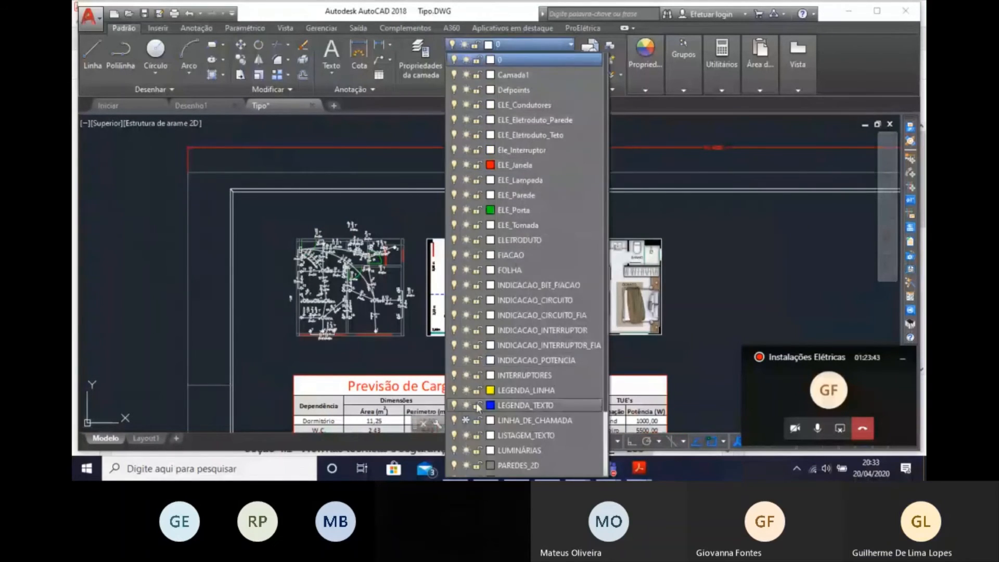
left_click(466, 420)
scroll(380, 235, "up", 6)
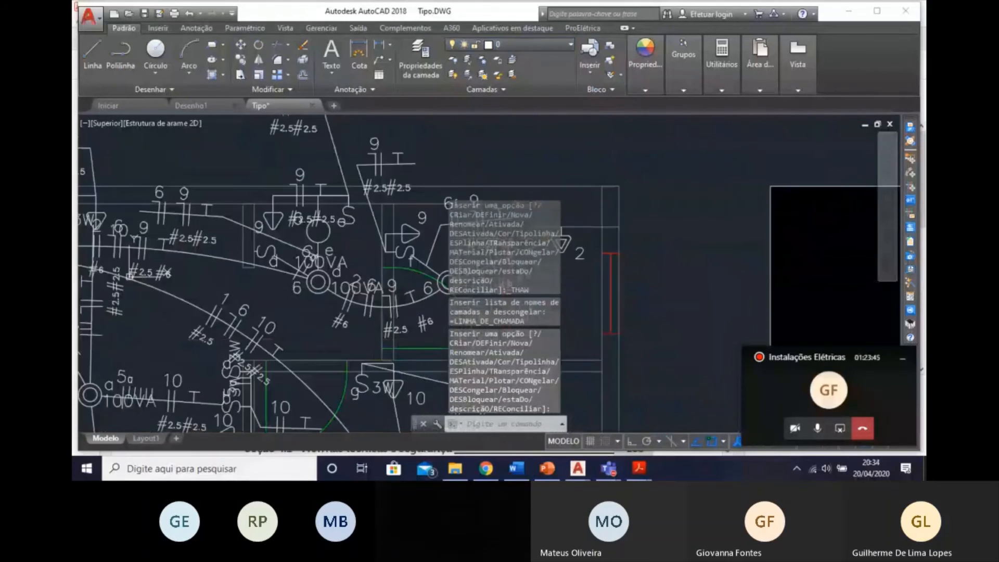
scroll(423, 193, "down", 5)
key("Escape")
key("Escape")
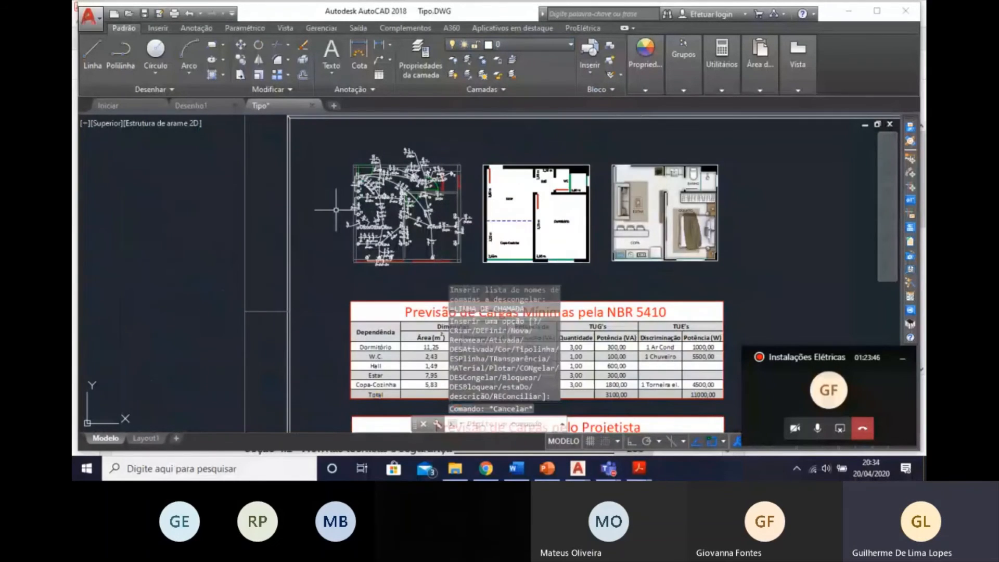
Delete the leftover short line segments beside the Previsão de Cargas pelo Projetista table.
middle_click_drag(337, 210, 192, 192)
mouse_move(716, 253)
middle_mouse_down()
mouse_move(704, 265)
mouse_move(618, 150)
middle_mouse_up()
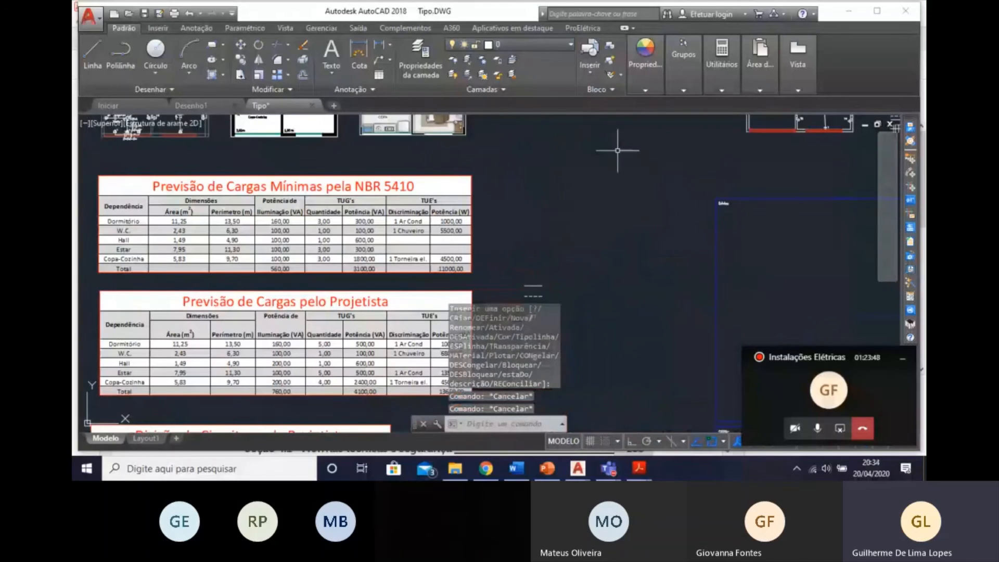
left_click(514, 273)
left_click(552, 304)
key("Delete")
scroll(553, 290, "down", 3)
mouse_move(552, 290)
middle_mouse_down()
mouse_move(568, 316)
mouse_move(543, 272)
middle_mouse_up()
left_click(523, 318)
left_click(471, 159)
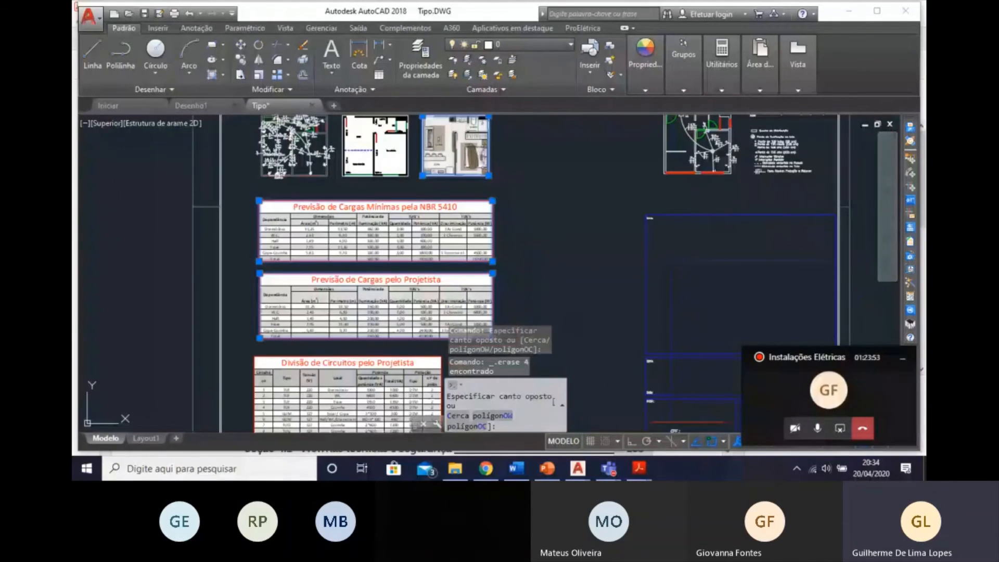
key("Delete")
key("Escape")
key("Escape")
key("Escape")
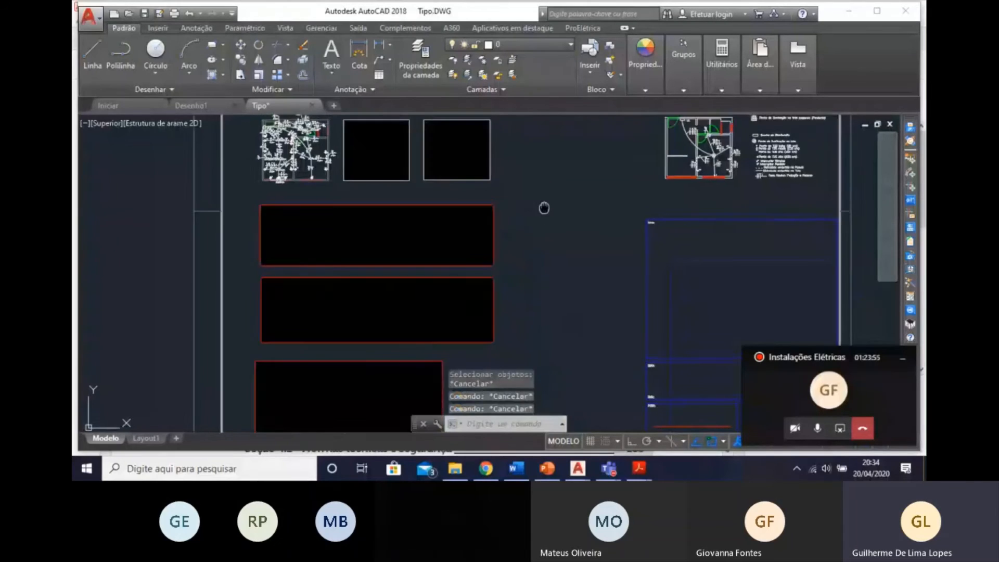
scroll(495, 234, "down", 3)
scroll(262, 217, "up", 6)
middle_click_drag(671, 157, 261, 207)
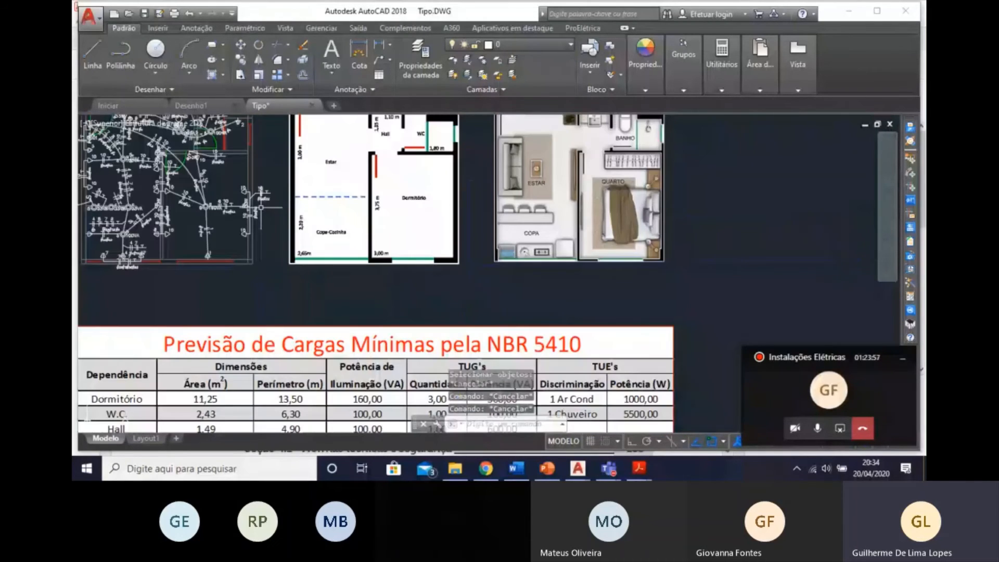
scroll(237, 284, "down", 2)
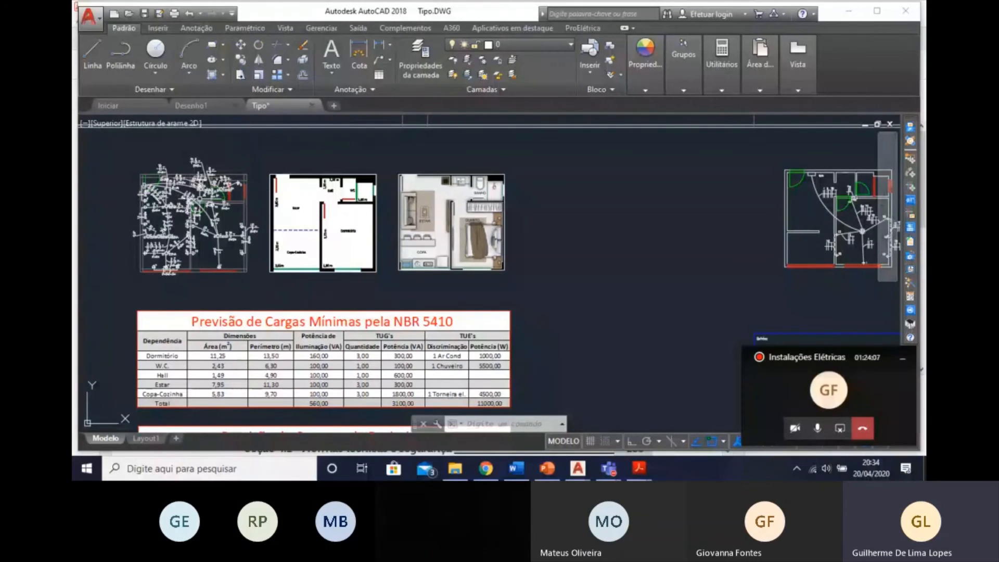
middle_click_drag(211, 208, 314, 208)
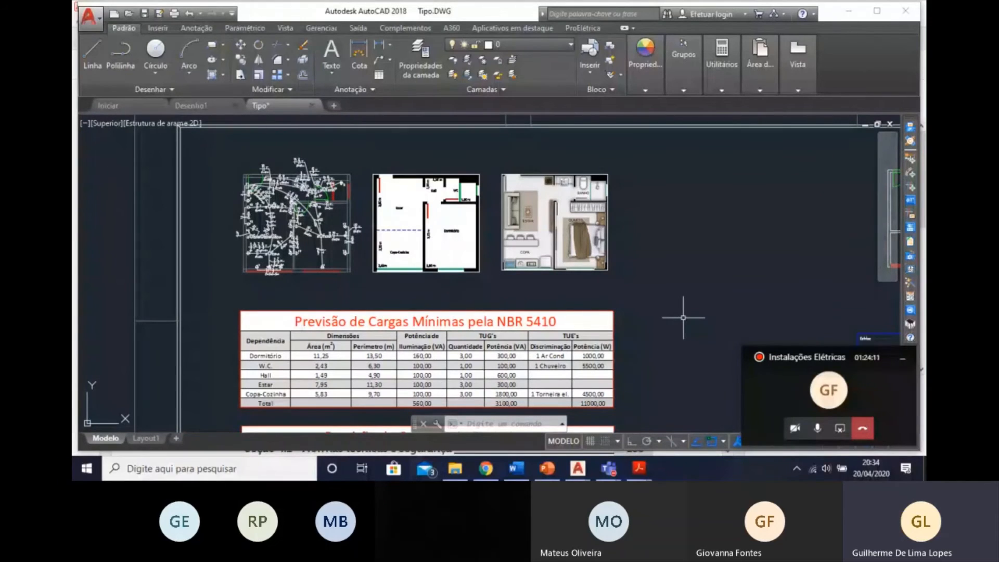
Generate the Quadro de Cargas for QD01 with a Diagrama Unifilar and reserve circuit lines, in the free area beside the furnished layout image.
scroll(318, 298, "down", 5)
middle_click_drag(325, 328, 216, 252)
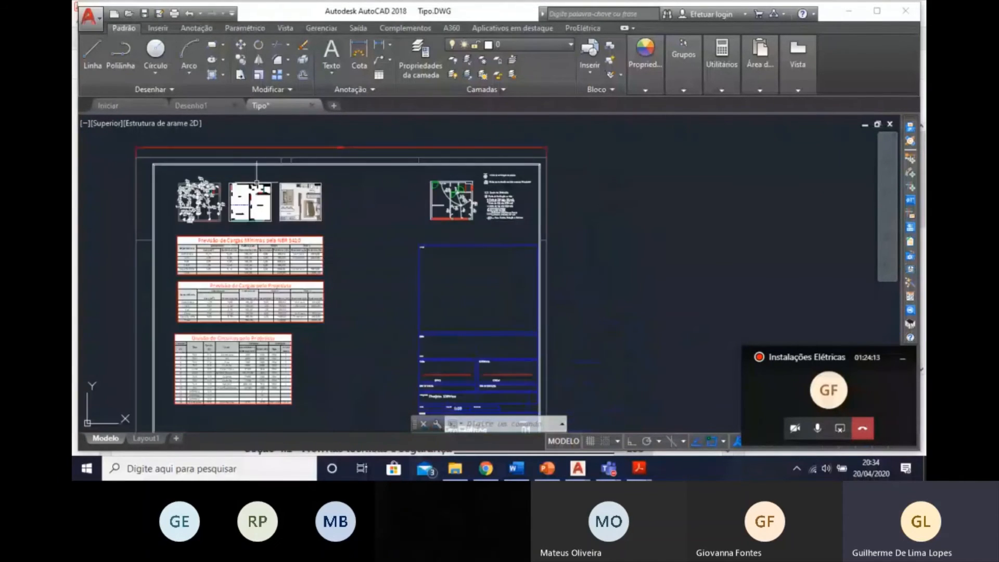
middle_click_drag(412, 203, 449, 230)
mouse_move(461, 190)
middle_mouse_down()
mouse_move(450, 133)
mouse_move(477, 186)
middle_mouse_up()
scroll(349, 200, "up", 2)
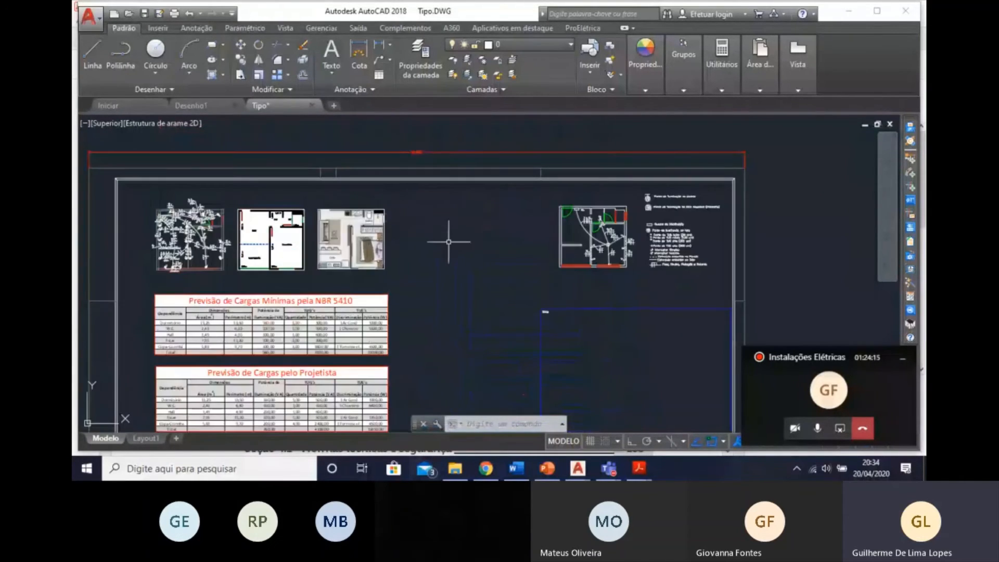
scroll(447, 238, "up", 4)
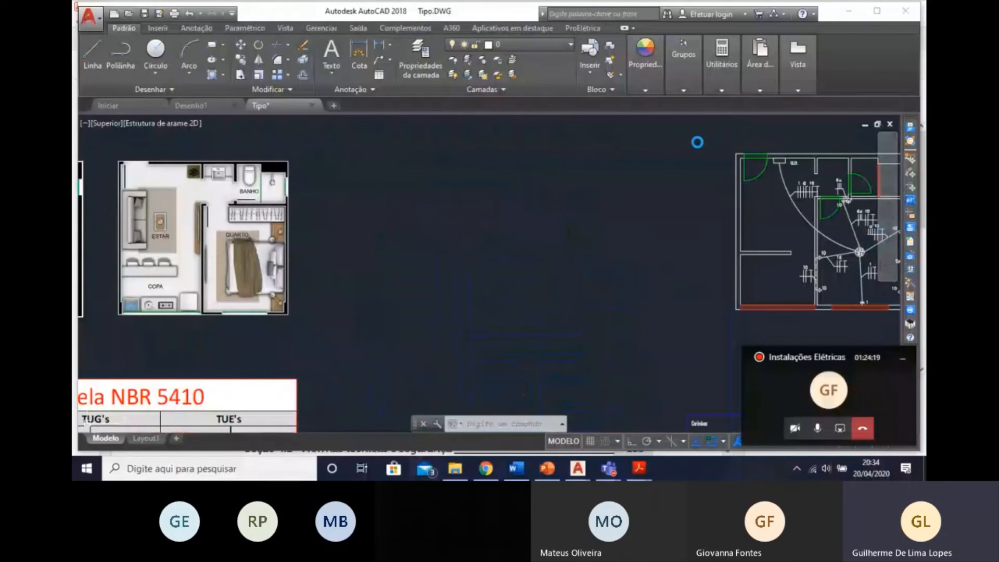
left_click(432, 178)
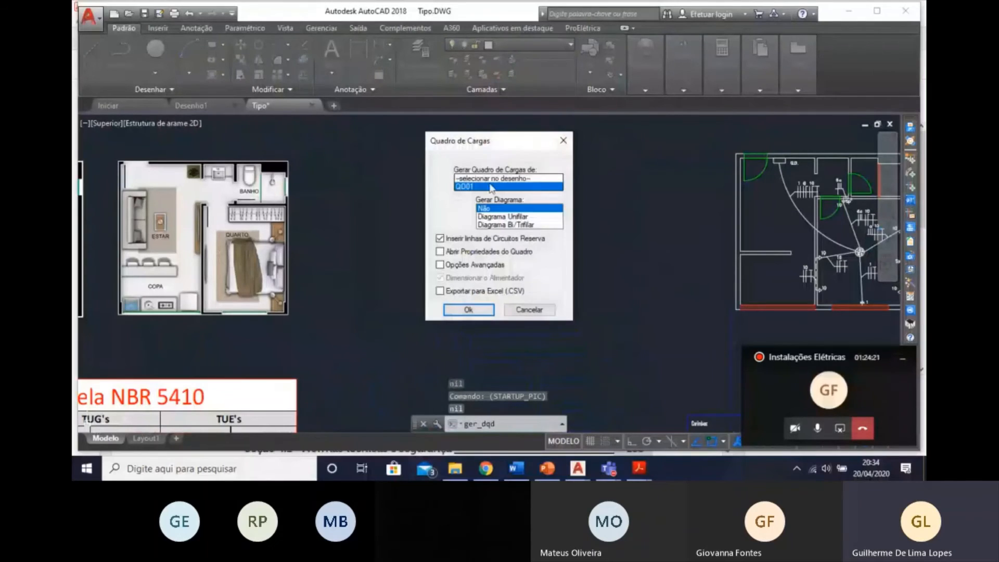
left_click(491, 216)
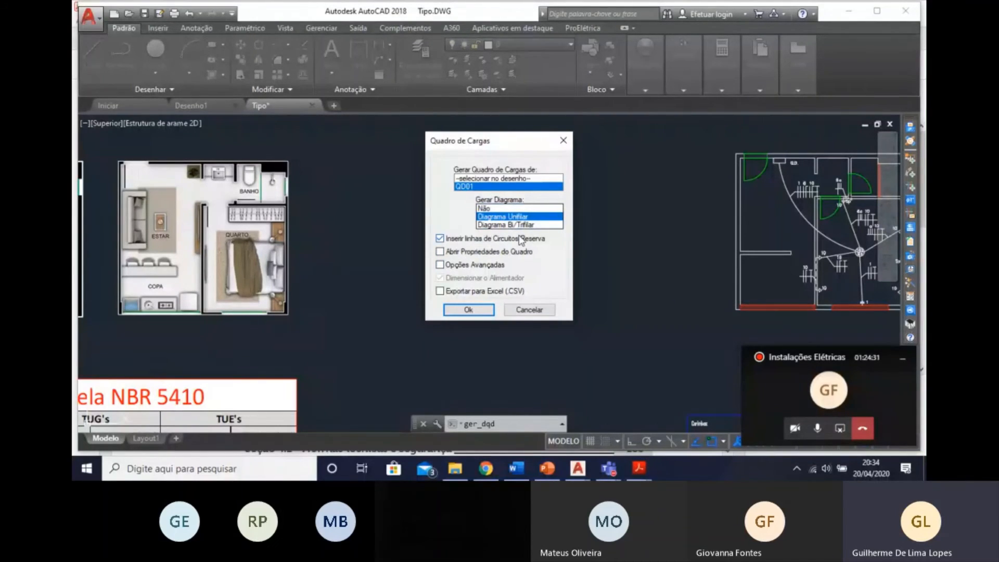
left_click(460, 310)
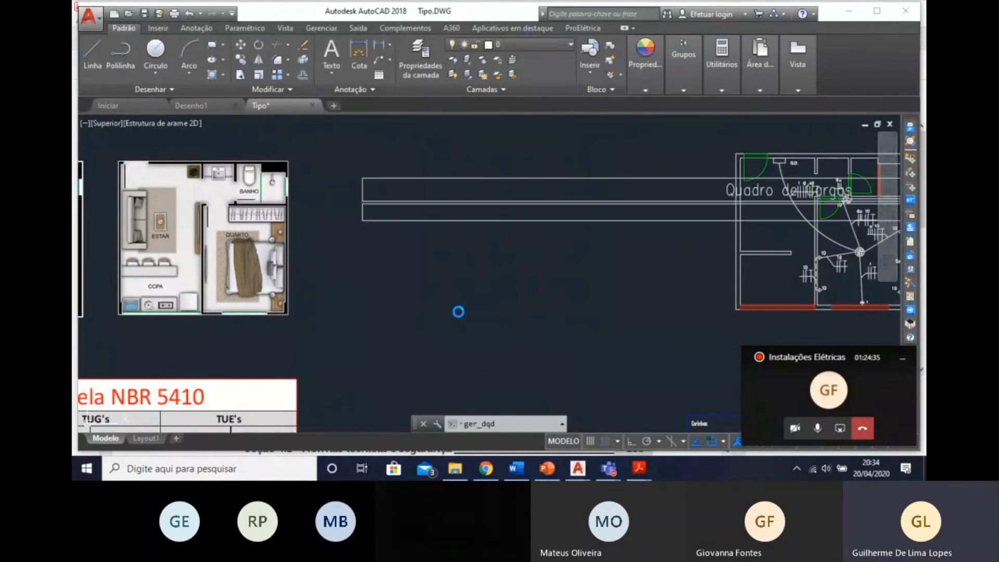
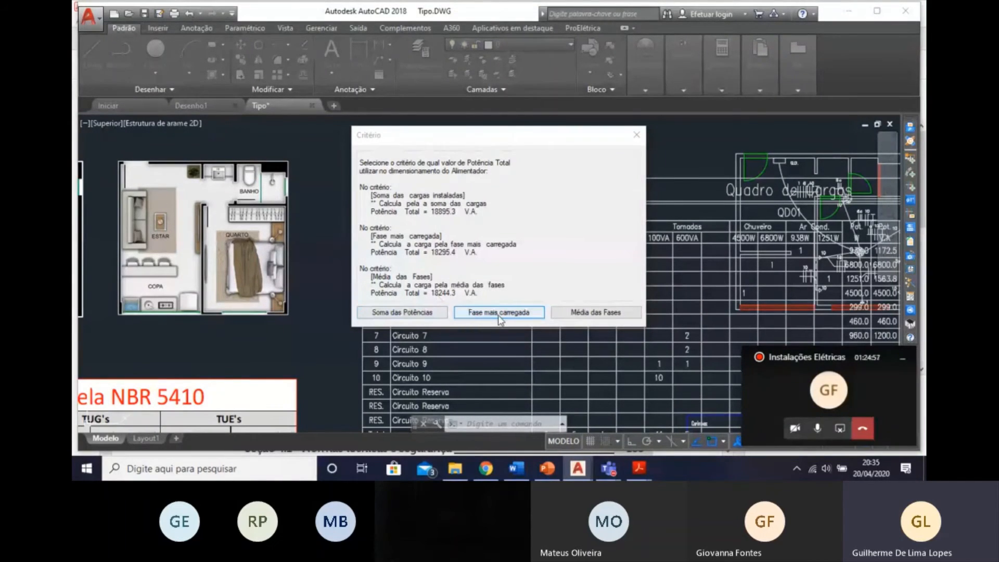
Size the QD01 feeder using the sum of installed loads, the default PVC-insulated copper wiring, and a 1% voltage drop.
left_click(419, 315)
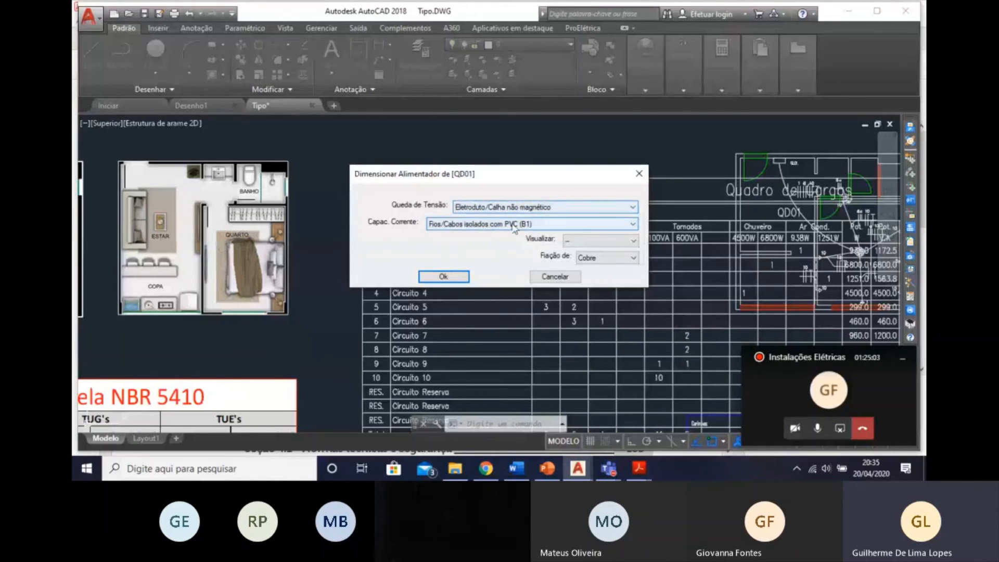
left_click(442, 277)
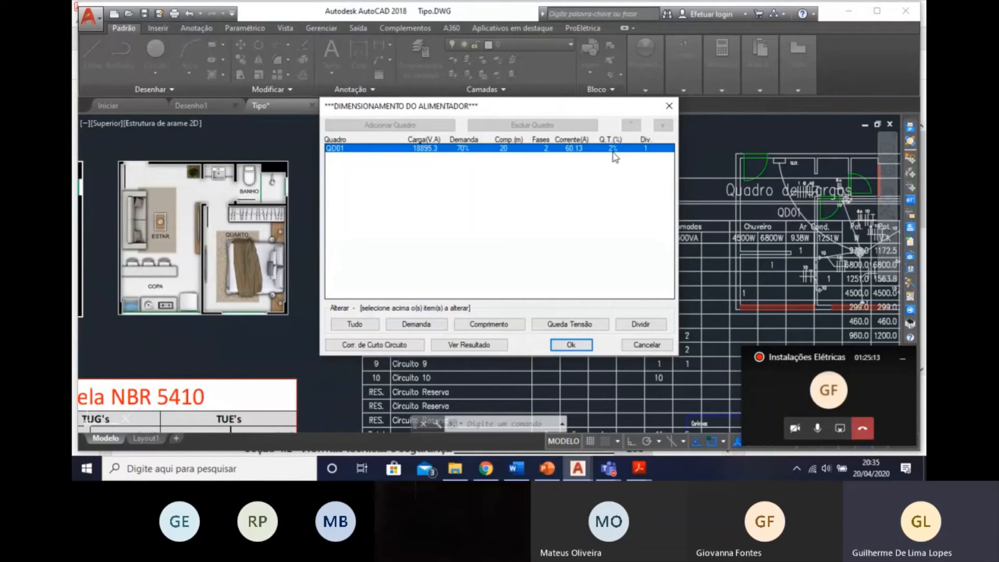
left_click(546, 320)
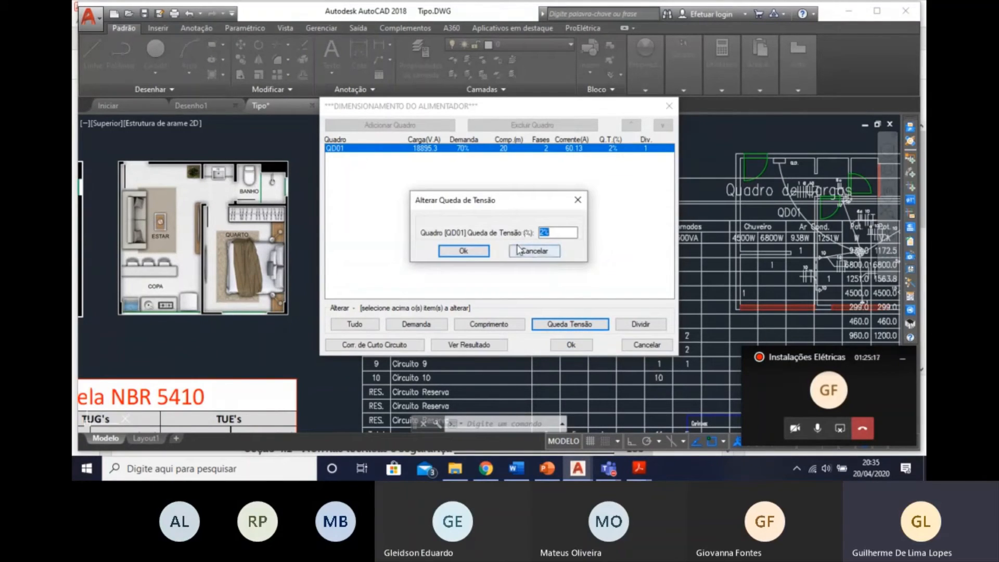
left_click(469, 251)
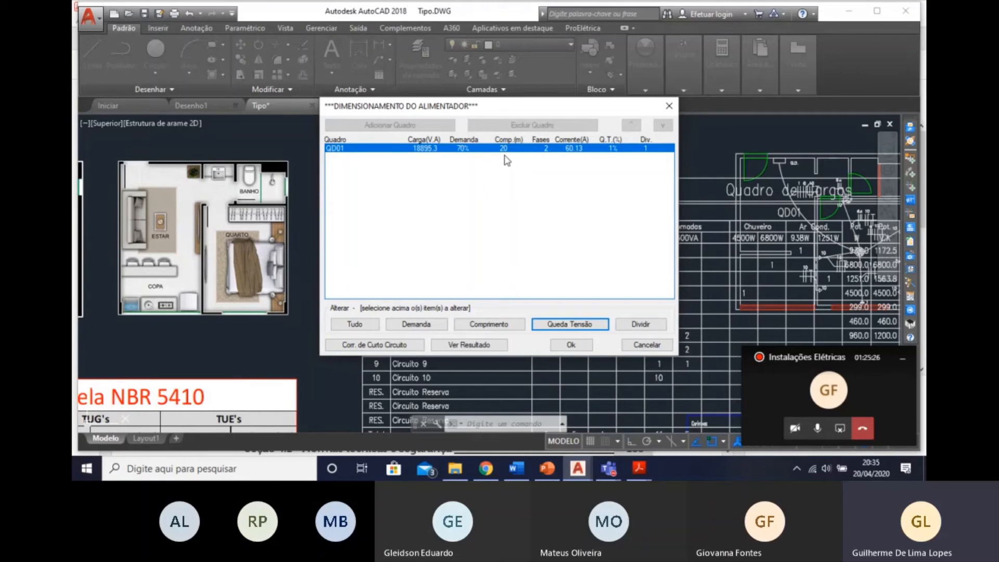
left_click(563, 345)
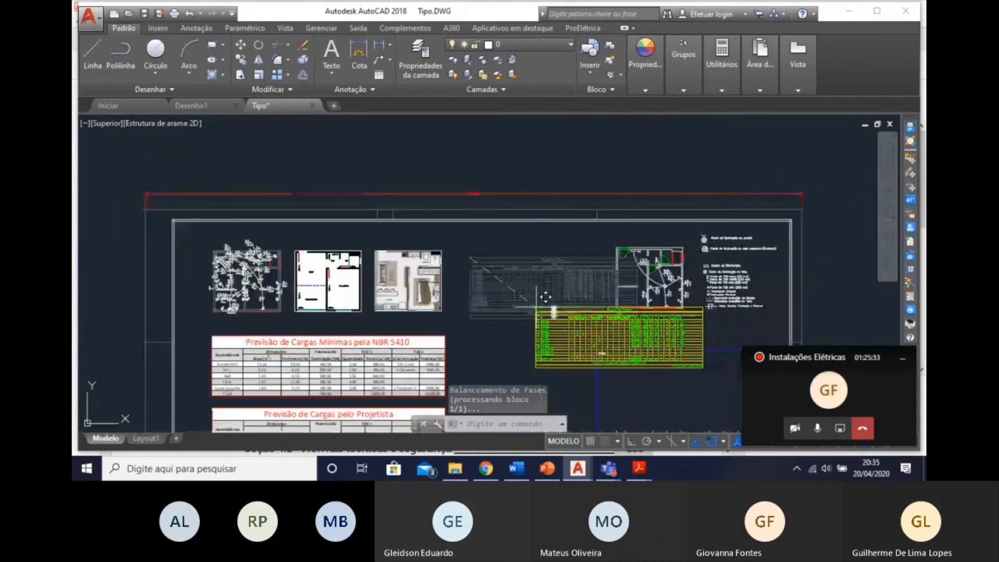
Place the Quadro de Cargas table beside the Divisão de Circuitos pelo Projetista table.
scroll(458, 258, "down", 4)
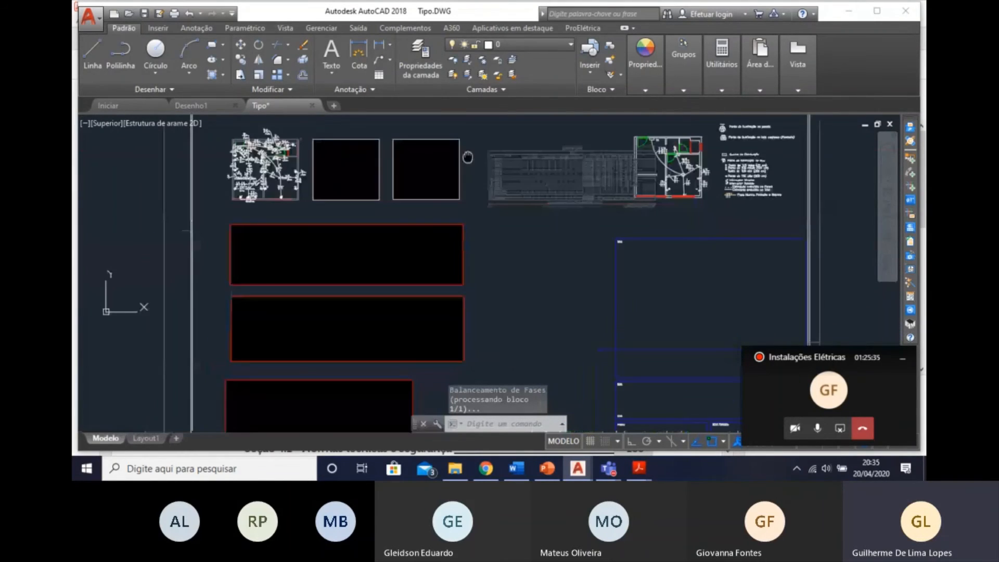
scroll(440, 268, "up", 4)
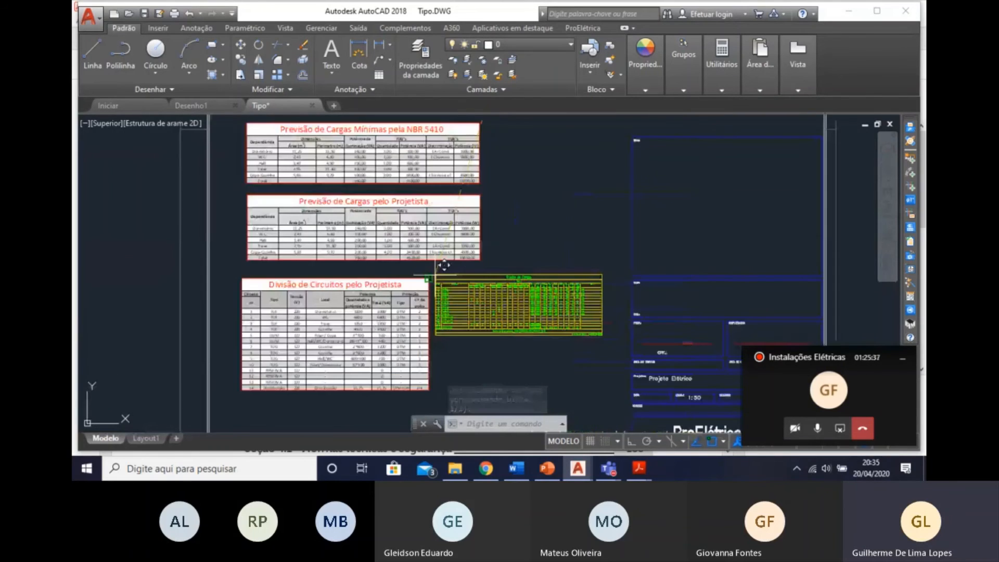
scroll(444, 266, "up", 4)
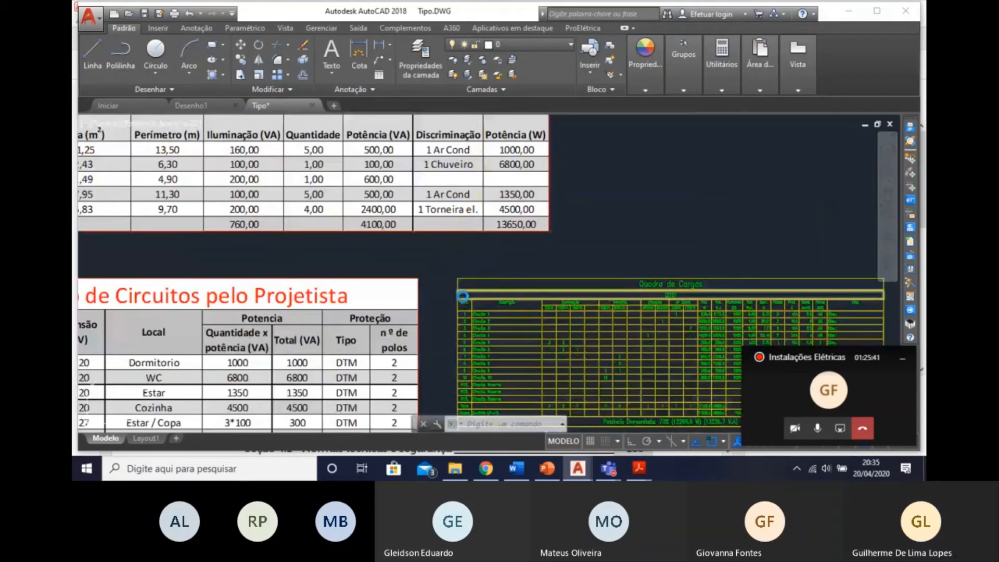
left_click(541, 372)
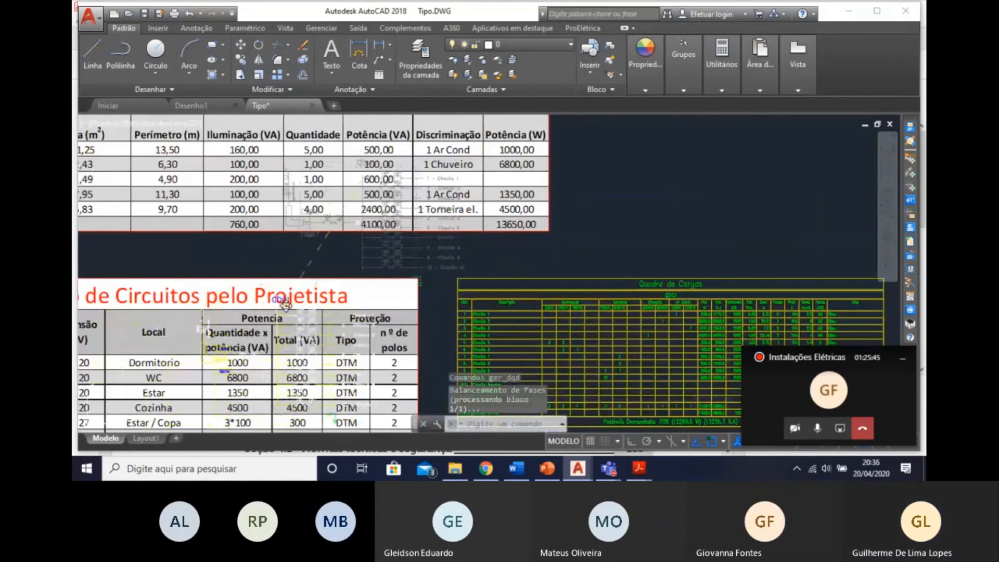
Place the QD01 single-line diagram above the Quadro de Cargas, beside the Previsão de Cargas pelo Projetista table.
scroll(317, 299, "down", 5)
scroll(333, 289, "up", 5)
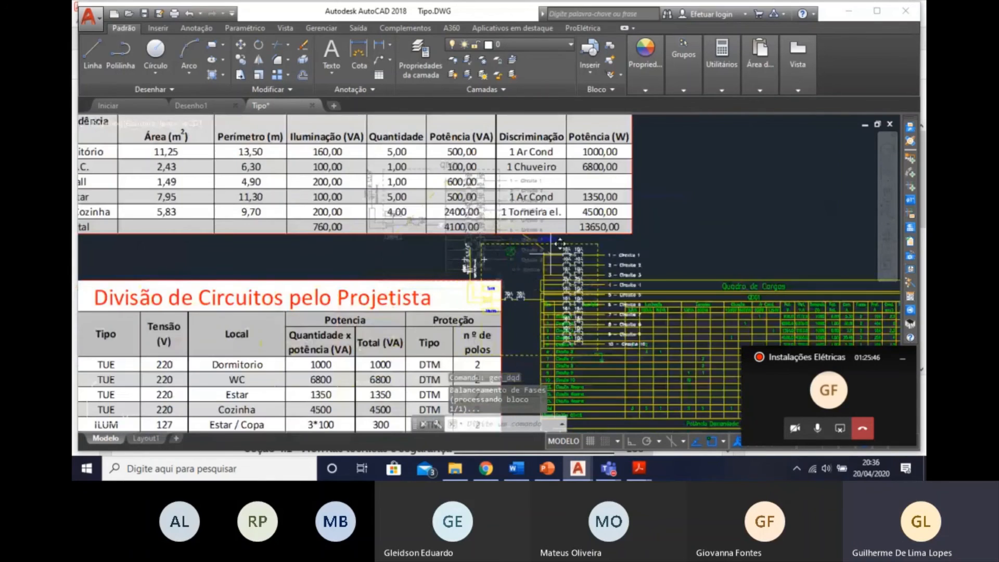
scroll(560, 244, "down", 2)
middle_click_drag(592, 247, 583, 258)
scroll(479, 224, "up", 4)
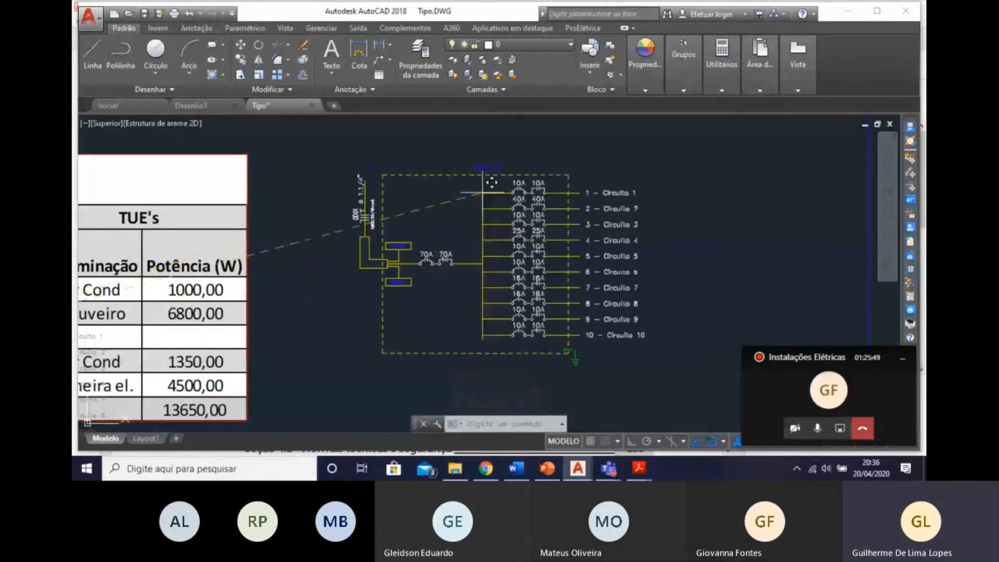
scroll(491, 183, "down", 2)
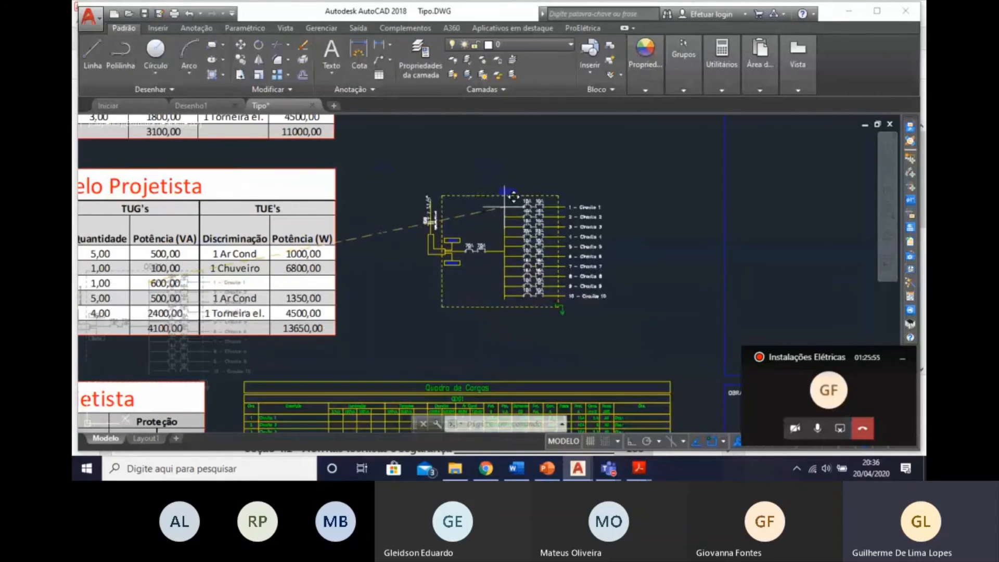
left_click(505, 207)
Examine the QD01 single-line diagram, including the circuit breakers, the main breaker, and the feeder's conductor and conduit labels.
scroll(512, 212, "up", 4)
scroll(567, 224, "down", 2)
middle_click_drag(567, 224, 573, 183)
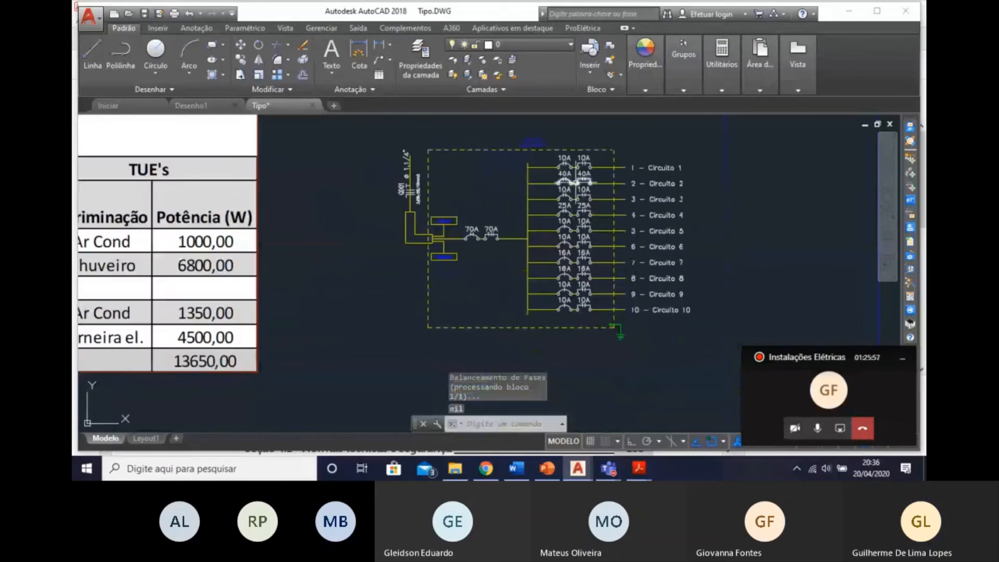
scroll(574, 183, "up", 4)
scroll(575, 182, "down", 4)
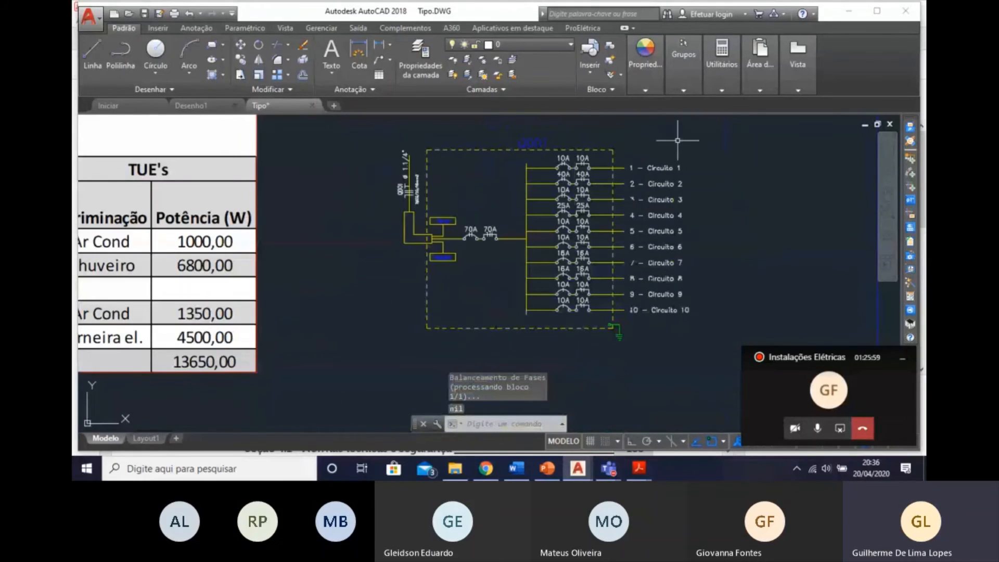
scroll(478, 182, "down", 2)
scroll(514, 189, "up", 4)
middle_click_drag(571, 222, 571, 278)
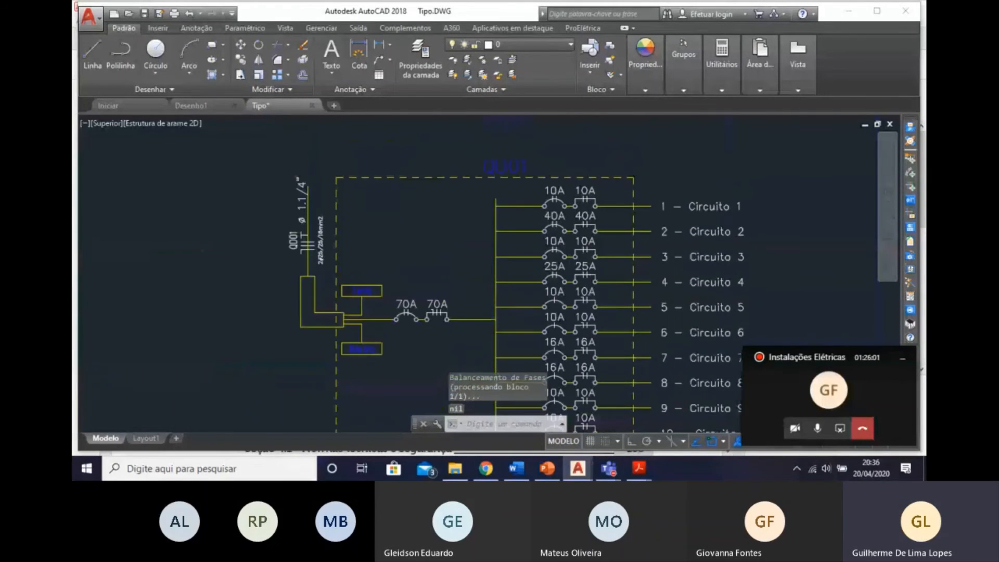
scroll(570, 294, "down", 2)
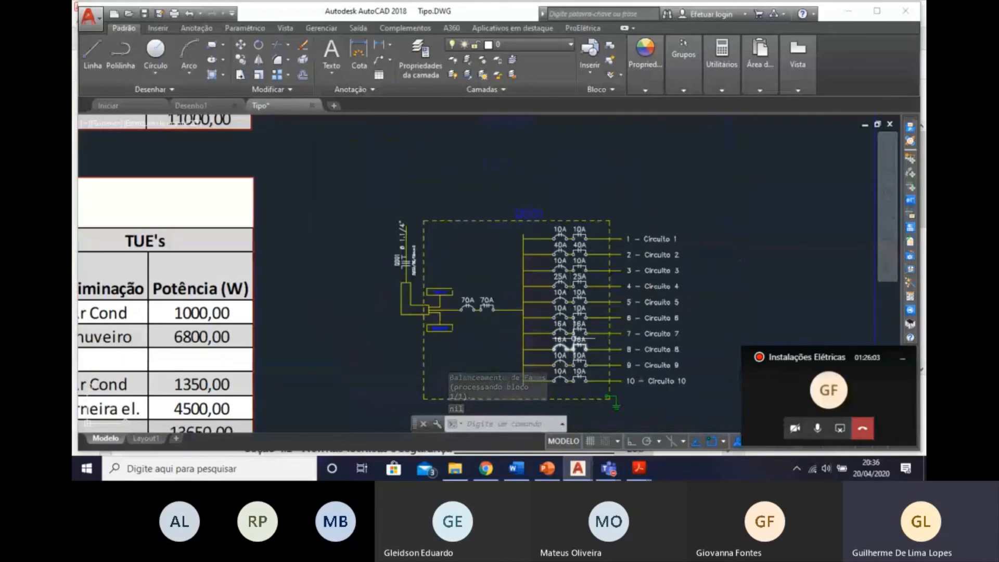
scroll(482, 319, "up", 3)
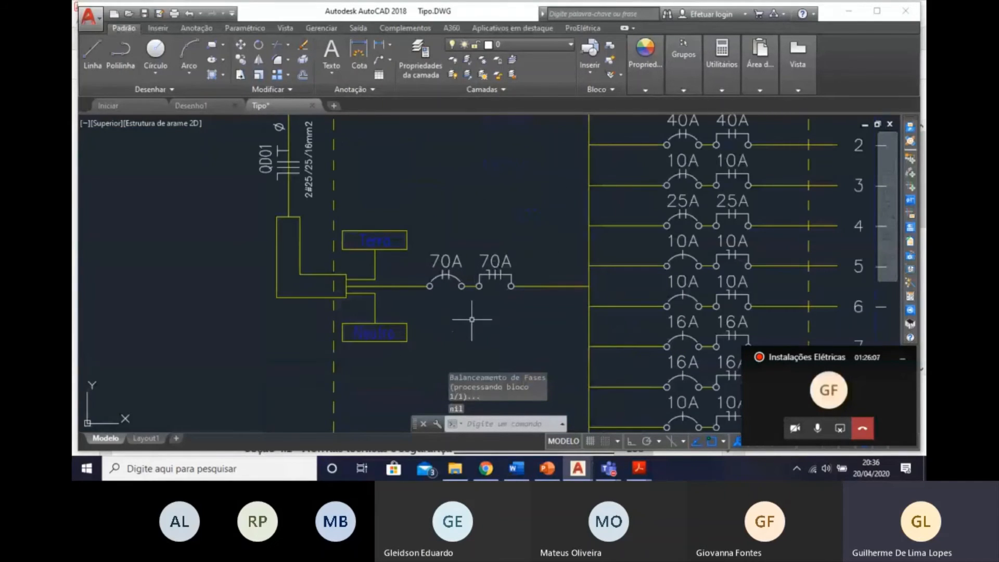
scroll(475, 323, "down", 2)
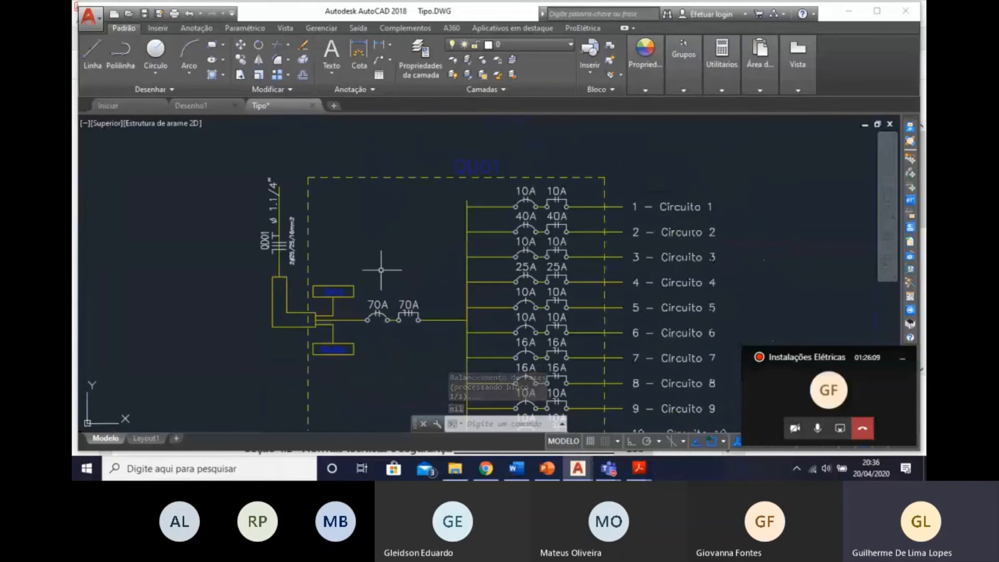
scroll(299, 218, "up", 2)
scroll(242, 227, "up", 1)
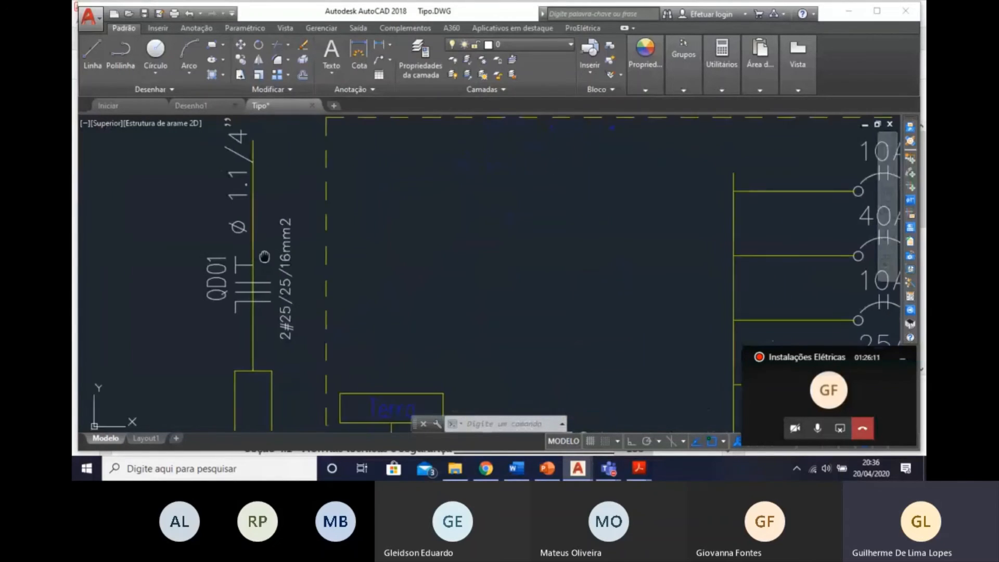
scroll(316, 301, "down", 3)
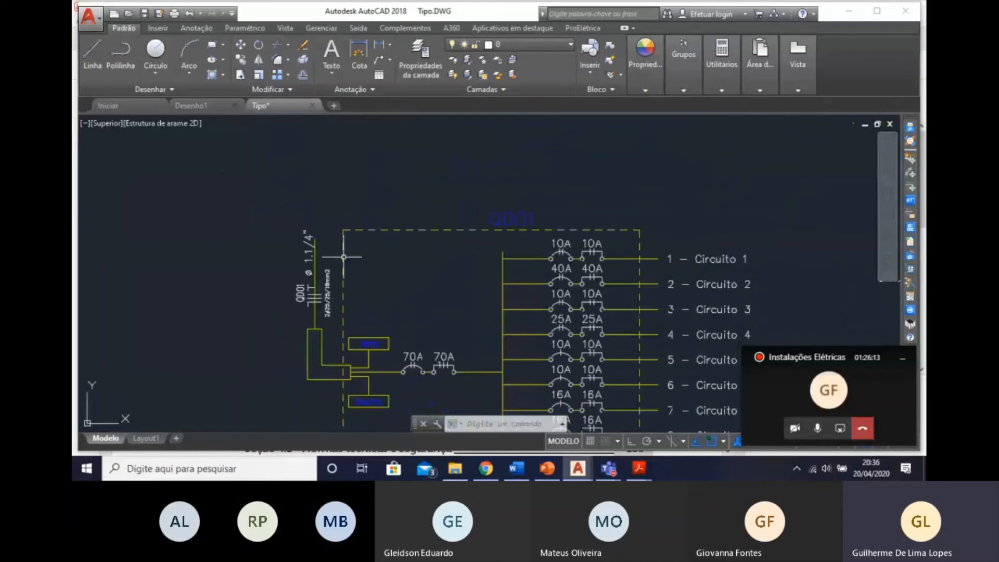
middle_click_drag(292, 295, 282, 228)
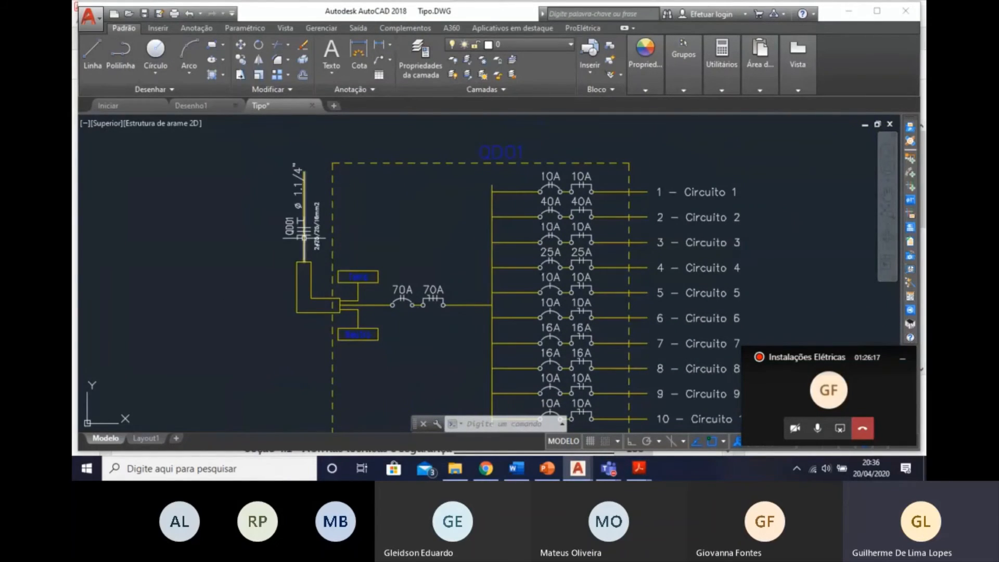
Examine the Quadro de Cargas circuit rows, the totals, the feeder row and the demanded power.
scroll(547, 302, "down", 6)
middle_click_drag(546, 309, 463, 177)
scroll(432, 321, "up", 4)
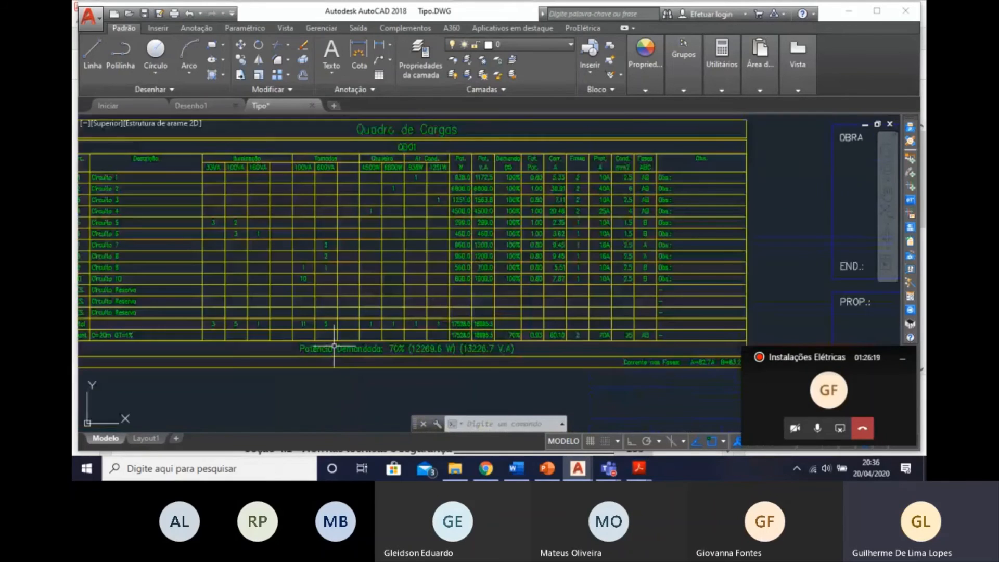
middle_click_drag(358, 339, 545, 321)
scroll(428, 217, "up", 2)
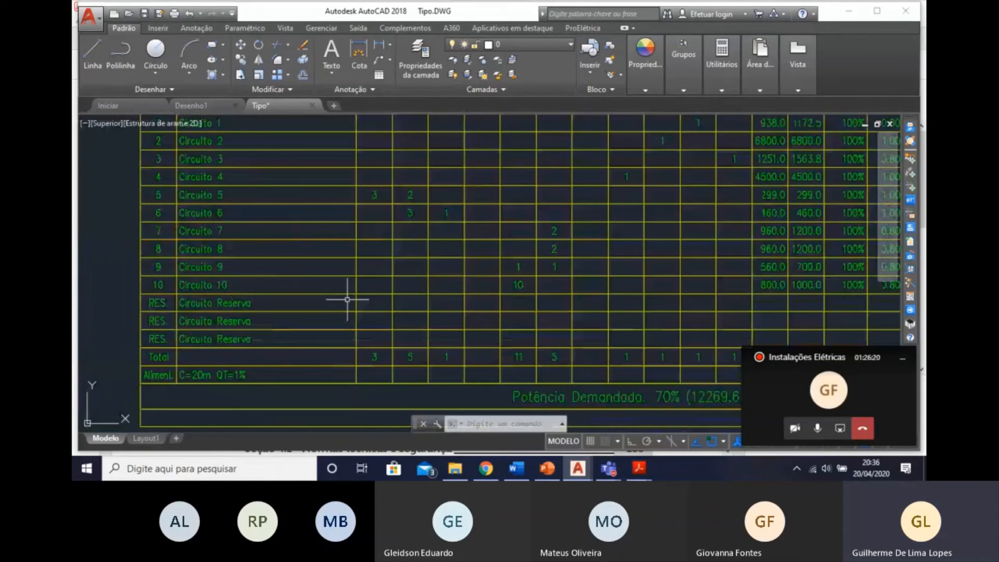
scroll(347, 299, "down", 2)
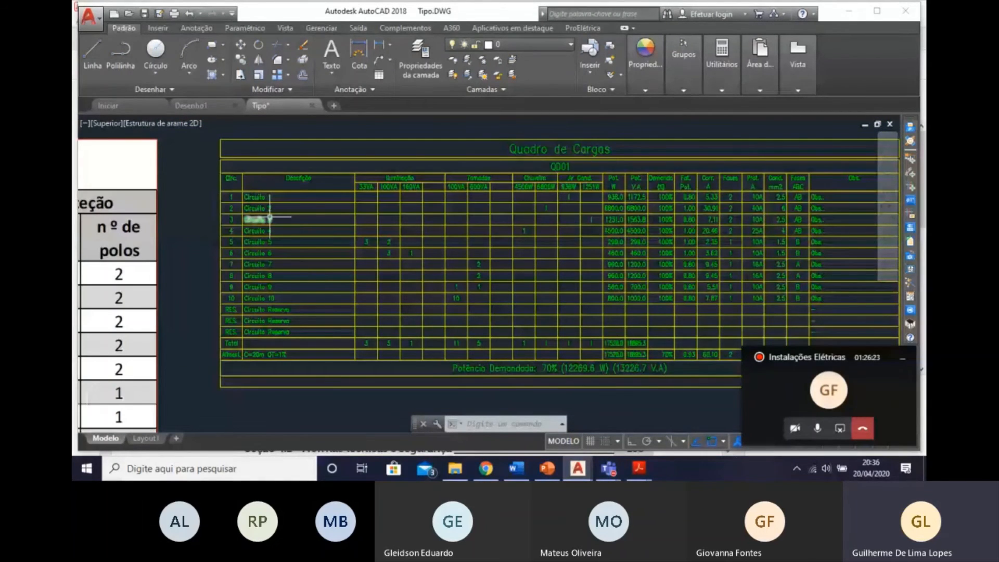
mouse_move(278, 315)
middle_mouse_down()
mouse_move(704, 263)
mouse_move(854, 221)
middle_mouse_up()
scroll(609, 317, "down", 3)
middle_click_drag(582, 327, 265, 340)
scroll(450, 272, "up", 6)
middle_click_drag(508, 326, 384, 337)
scroll(353, 362, "down", 2)
scroll(325, 380, "down", 3)
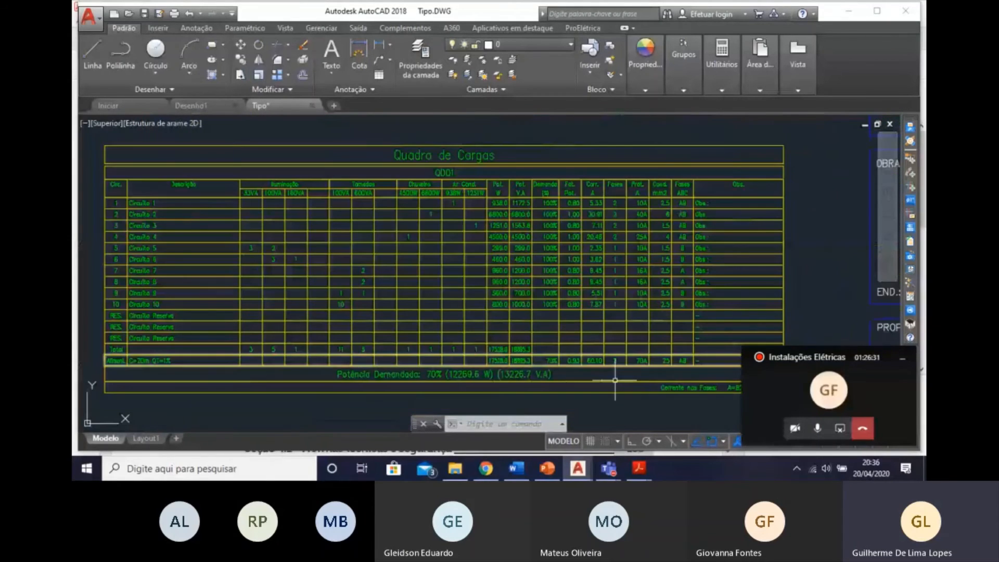
scroll(614, 379, "up", 3)
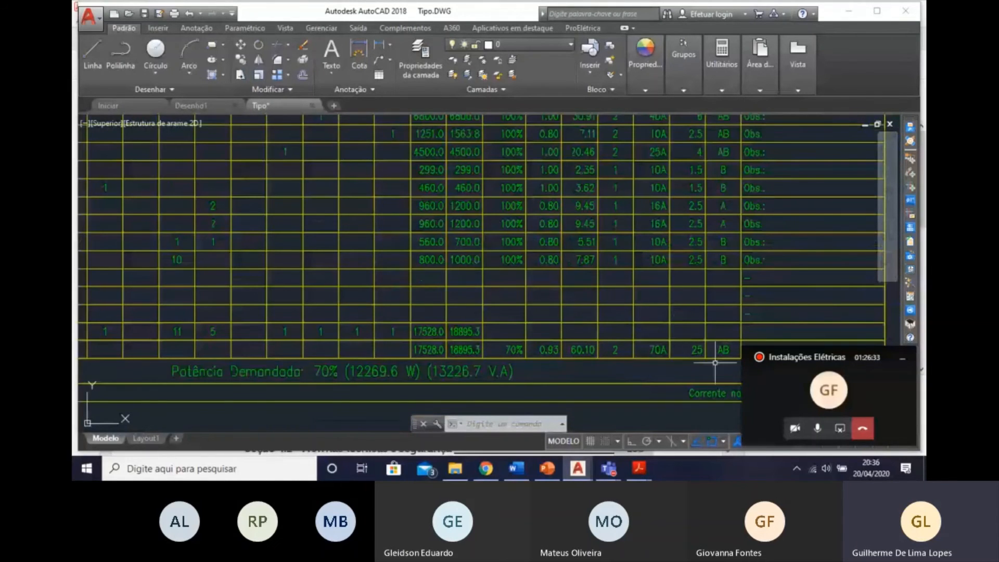
scroll(672, 359, "down", 3)
scroll(667, 341, "up", 4)
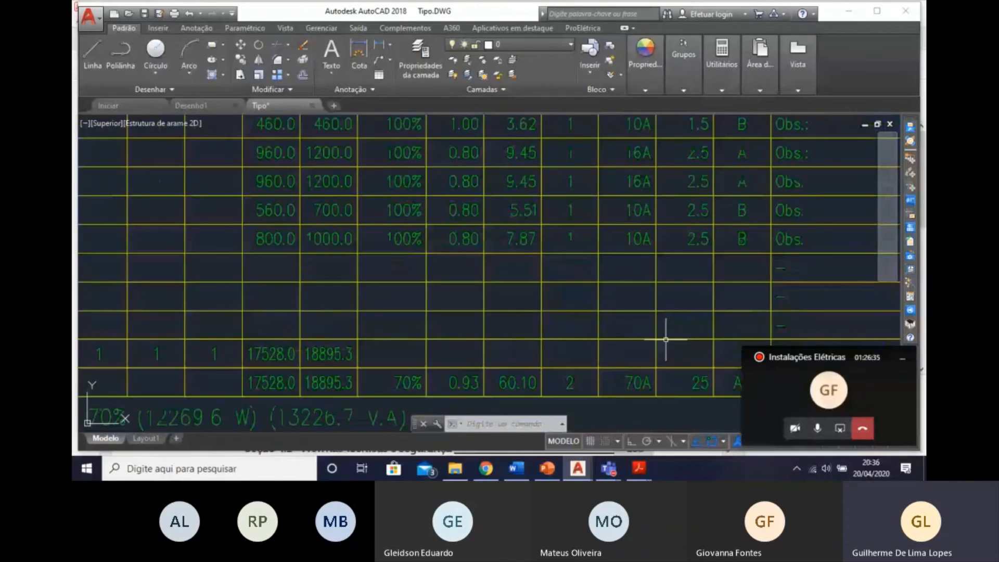
scroll(665, 339, "down", 4)
scroll(629, 280, "up", 5)
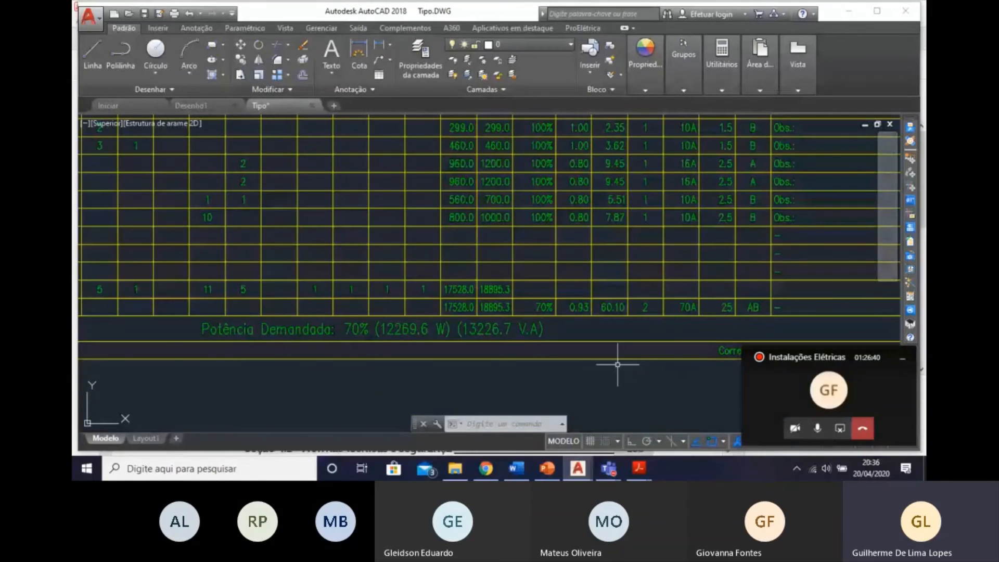
middle_click_drag(617, 364, 629, 385)
scroll(628, 385, "down", 2)
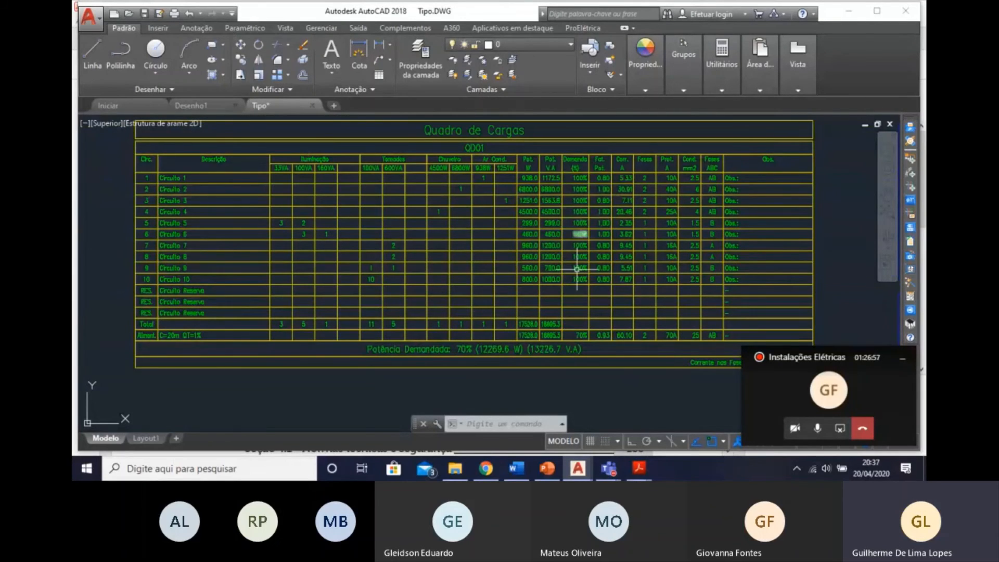
Examine the phase currents beneath the Quadro de Cargas and the circuits' protection, conductor and phase columns.
scroll(576, 271, "down", 6)
scroll(614, 302, "up", 2)
middle_click_drag(614, 287, 614, 411)
scroll(629, 409, "up", 8)
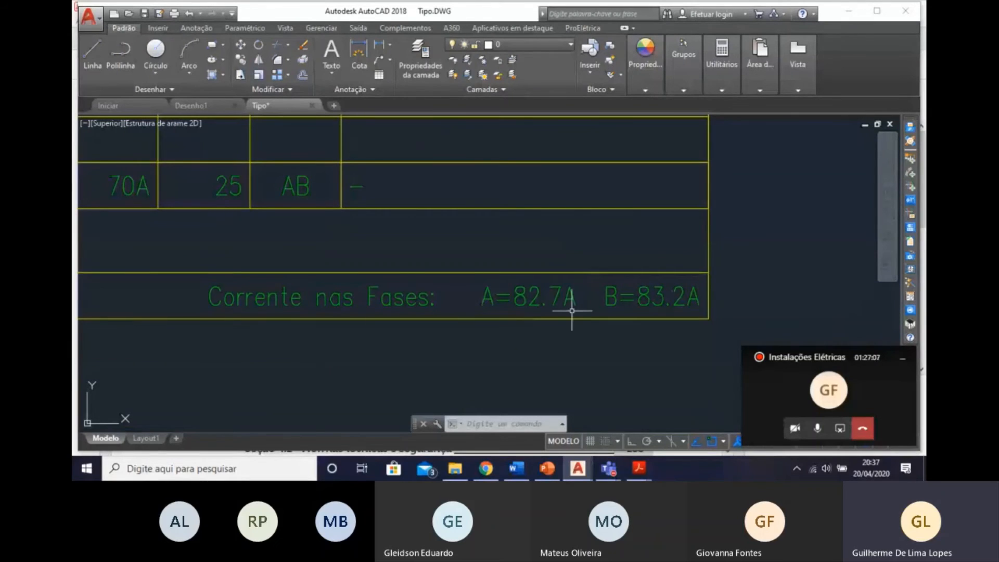
scroll(659, 313, "down", 5)
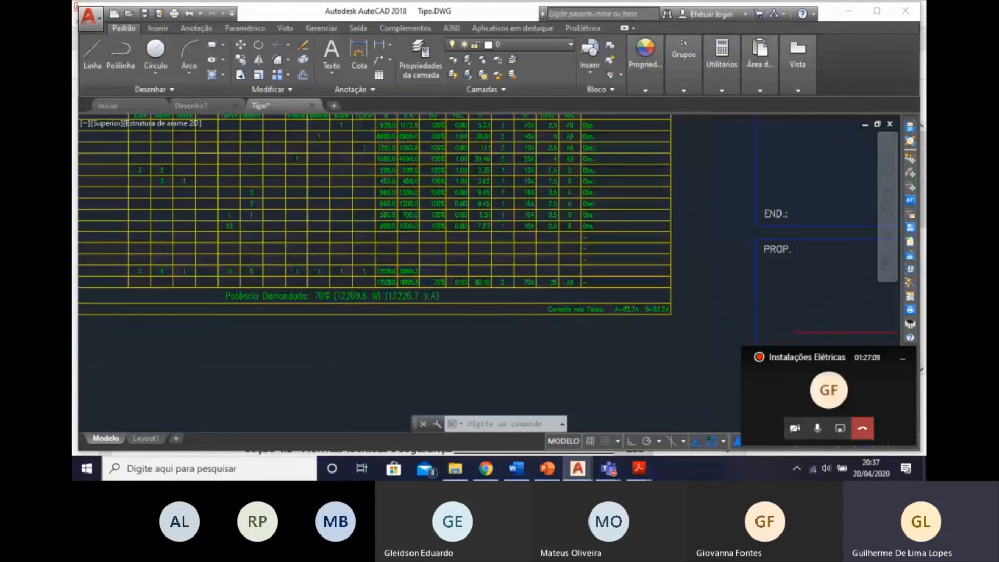
scroll(565, 354, "down", 6)
scroll(575, 333, "up", 4)
scroll(290, 293, "up", 5)
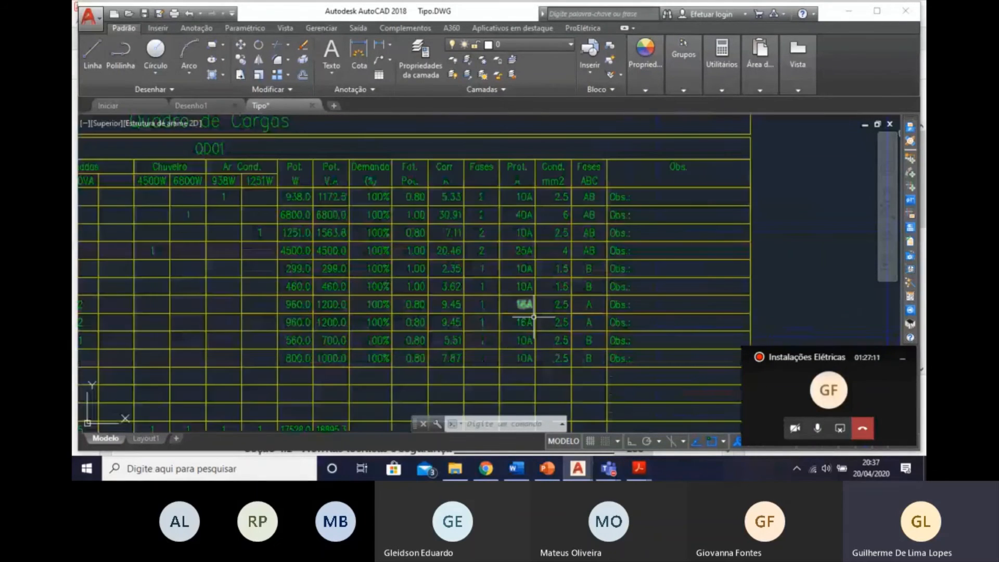
scroll(572, 307, "down", 5)
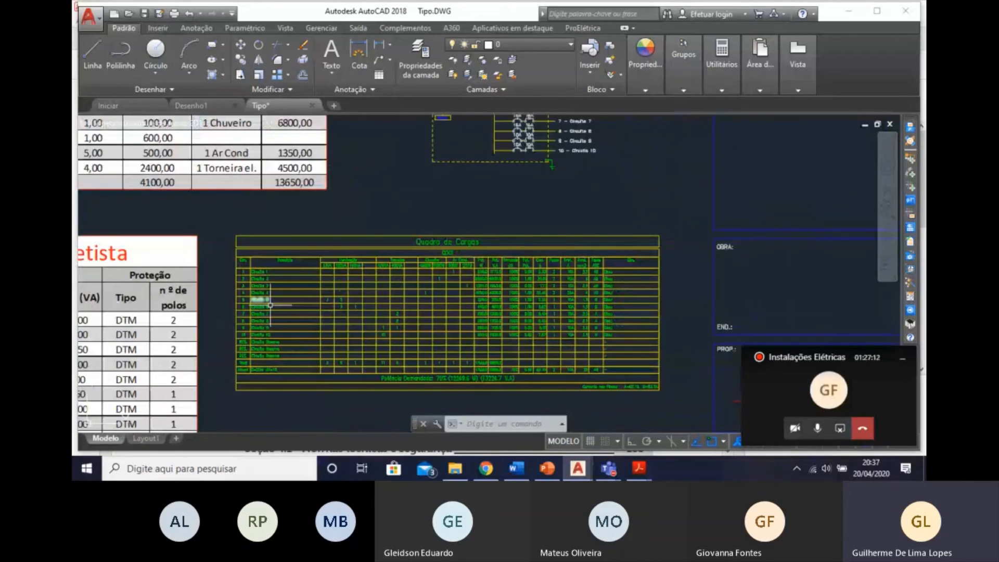
Erase the QD01 single-line diagram placed above the Quadro de Cargas.
scroll(271, 305, "down", 3)
middle_click_drag(270, 305, 446, 365)
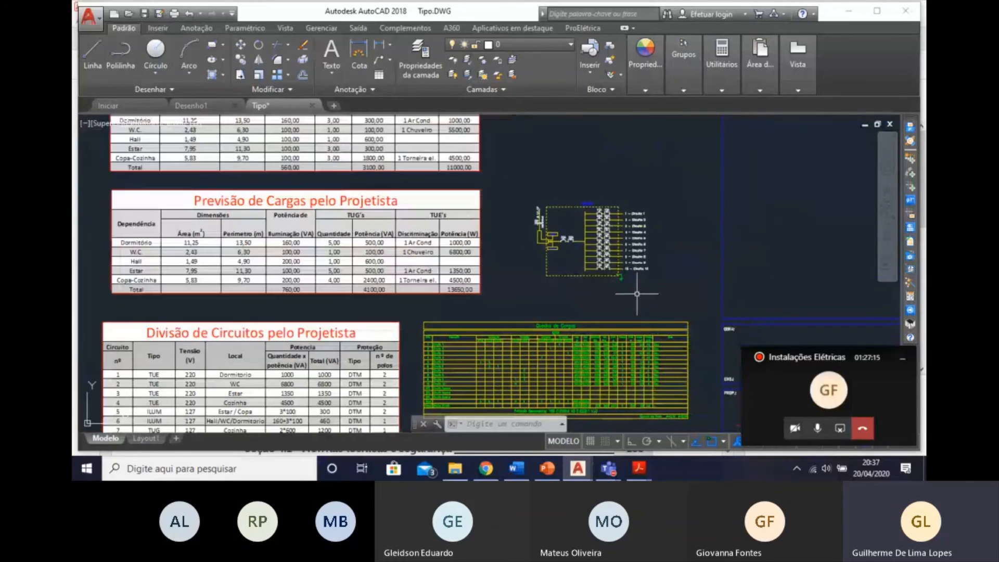
left_click(673, 298)
left_click(534, 185)
key("Delete")
scroll(570, 288, "down", 4)
scroll(521, 255, "up", 4)
middle_click_drag(522, 255, 550, 295)
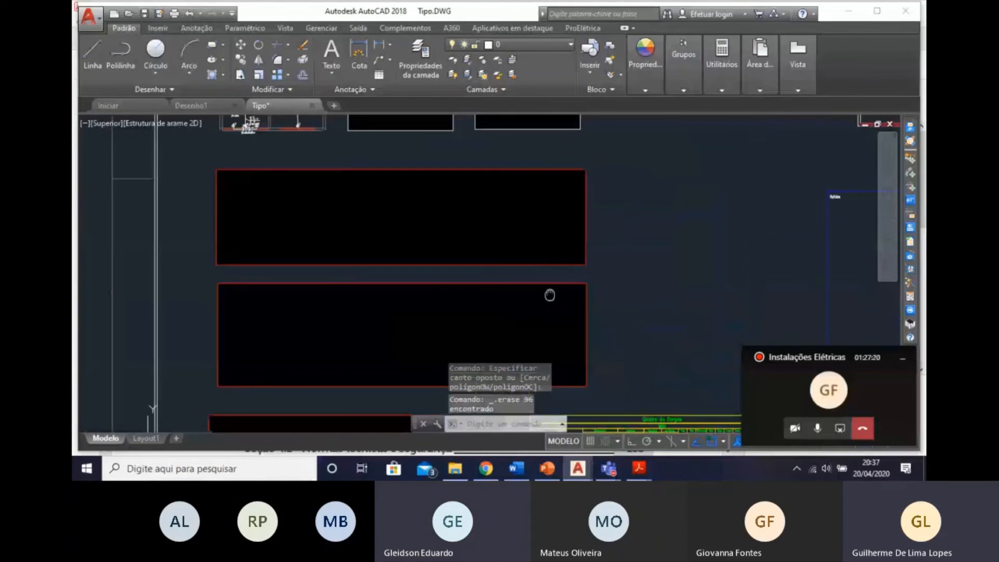
Examine the apartment floor plans, the Previsão de Cargas tables and the Divisão de Circuitos pelo Projetista table.
scroll(550, 295, "down", 2)
scroll(359, 125, "up", 2)
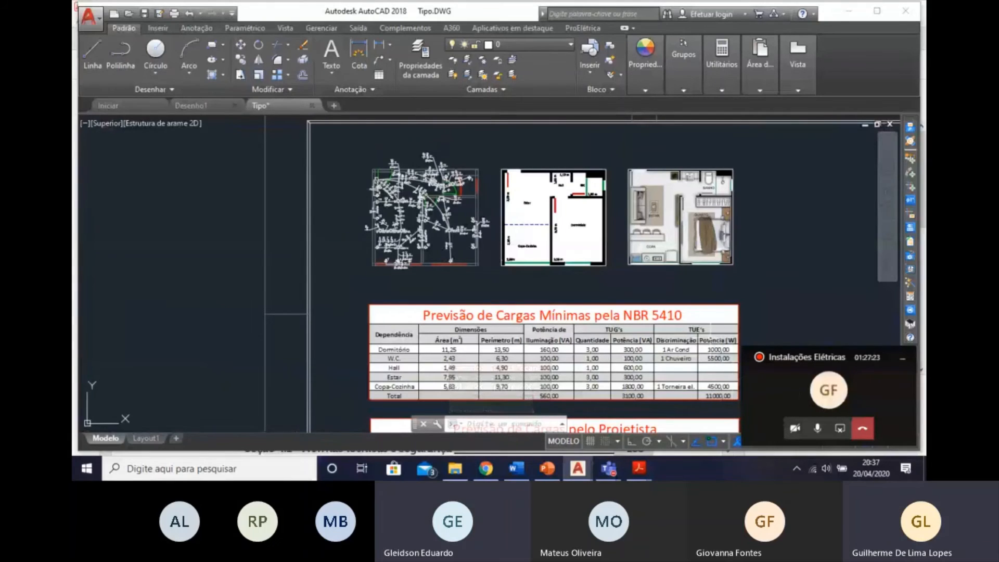
scroll(467, 230, "up", 2)
middle_click_drag(483, 257, 490, 286)
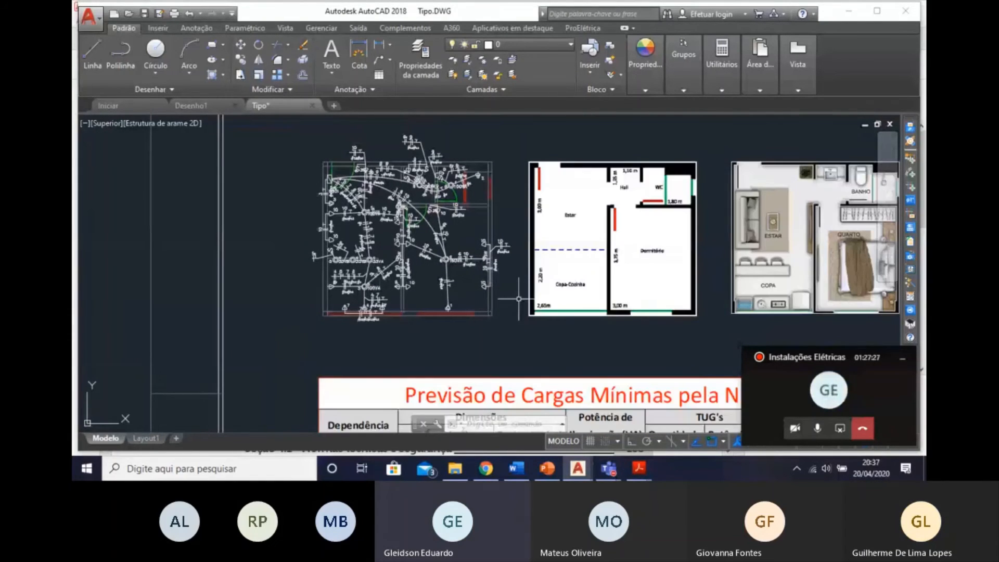
scroll(607, 349, "down", 4)
middle_click_drag(630, 337, 504, 213)
middle_click_drag(451, 288, 430, 183)
scroll(435, 319, "up", 2)
middle_click_drag(392, 349, 399, 295)
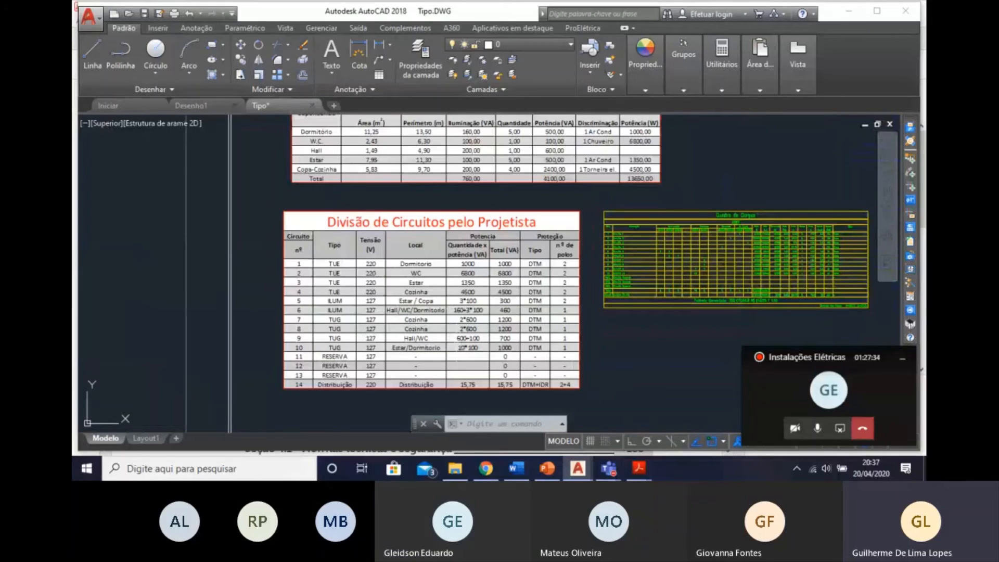
scroll(452, 319, "up", 2)
middle_click_drag(461, 330, 462, 290)
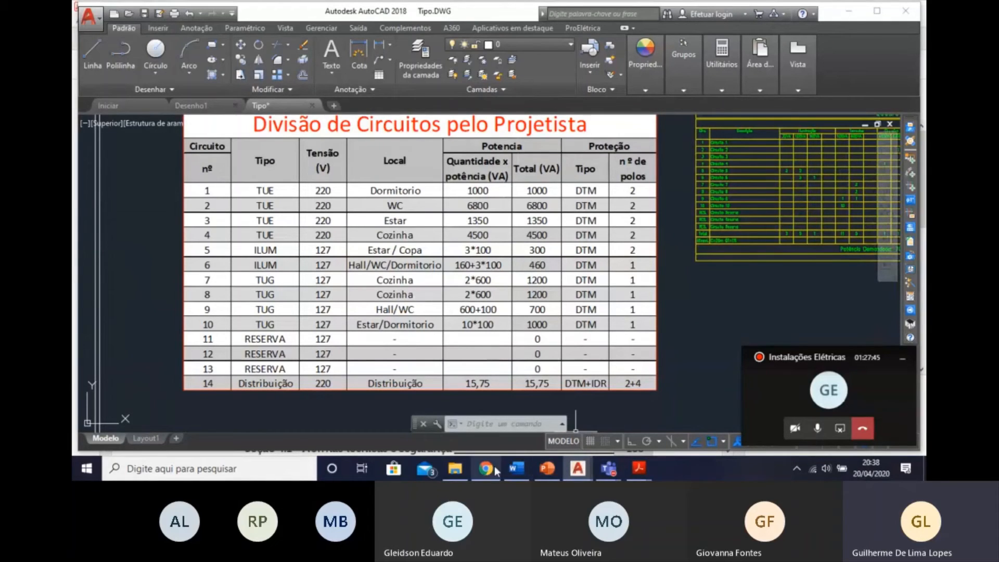
Switch to File Explorer and open the EAD course folder.
mouse_move(455, 469)
left_click(446, 433)
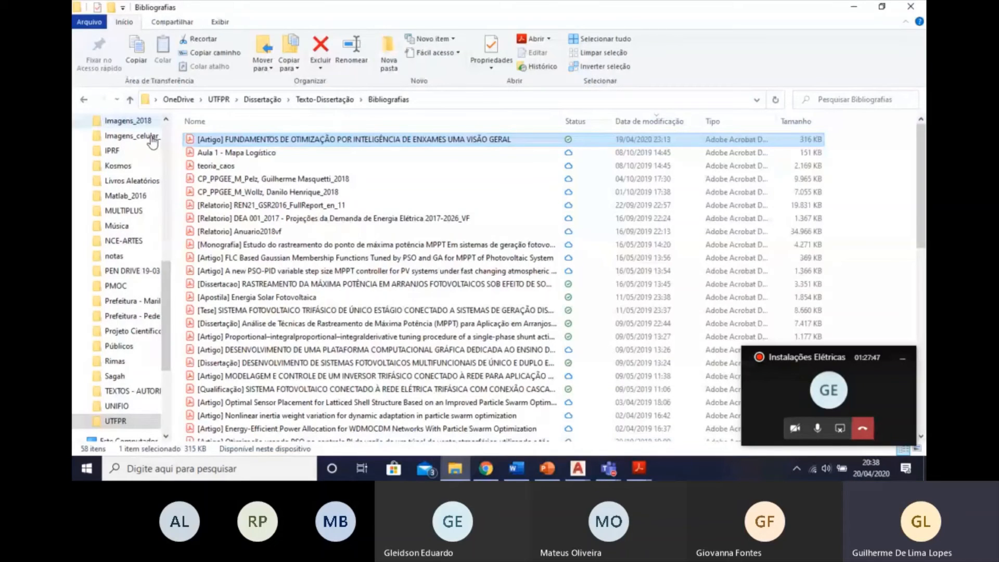
scroll(127, 415, "up", 2)
scroll(128, 413, "down", 2)
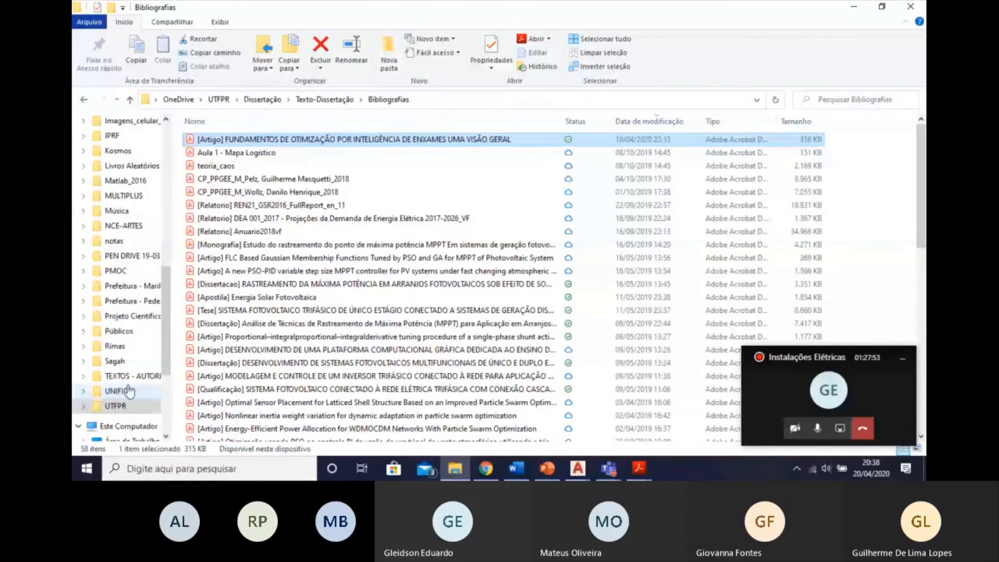
scroll(129, 390, "up", 10)
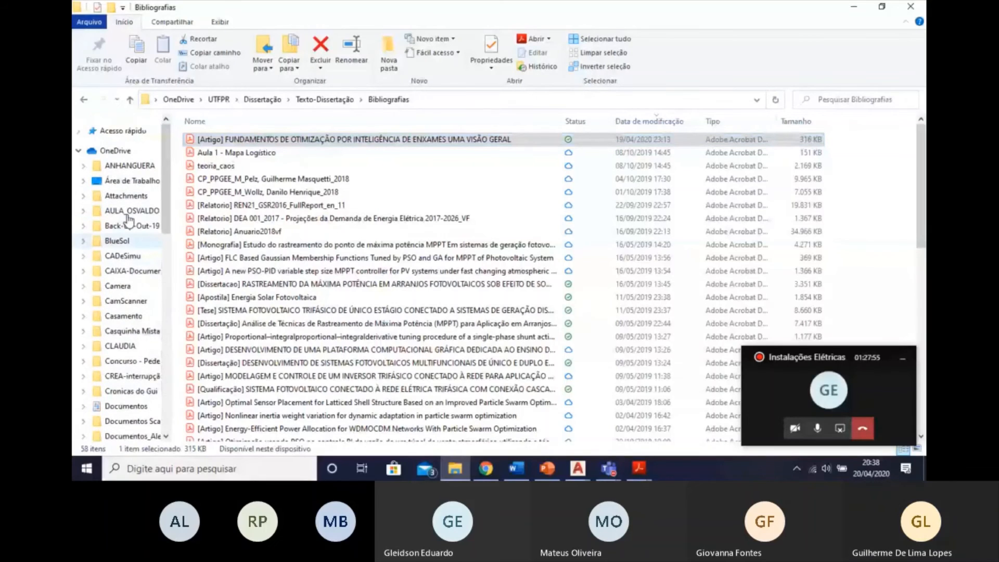
scroll(129, 219, "down", 2)
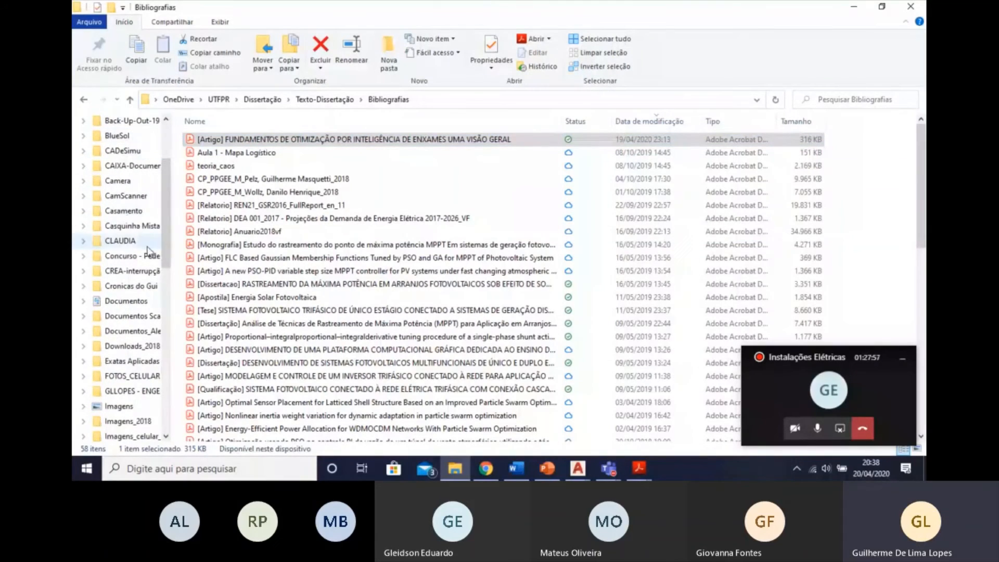
scroll(149, 253, "up", 3)
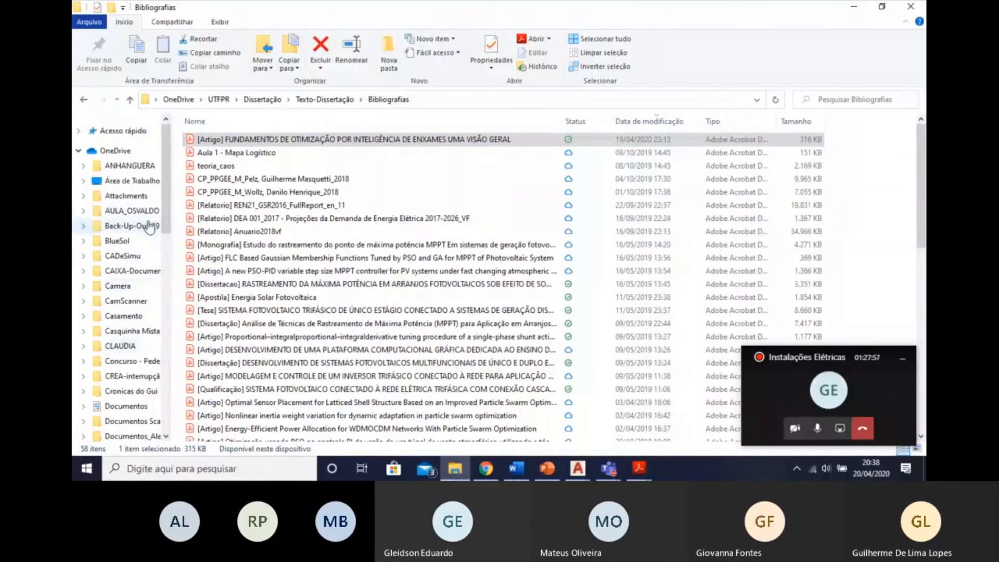
left_click(79, 130)
left_click(112, 235)
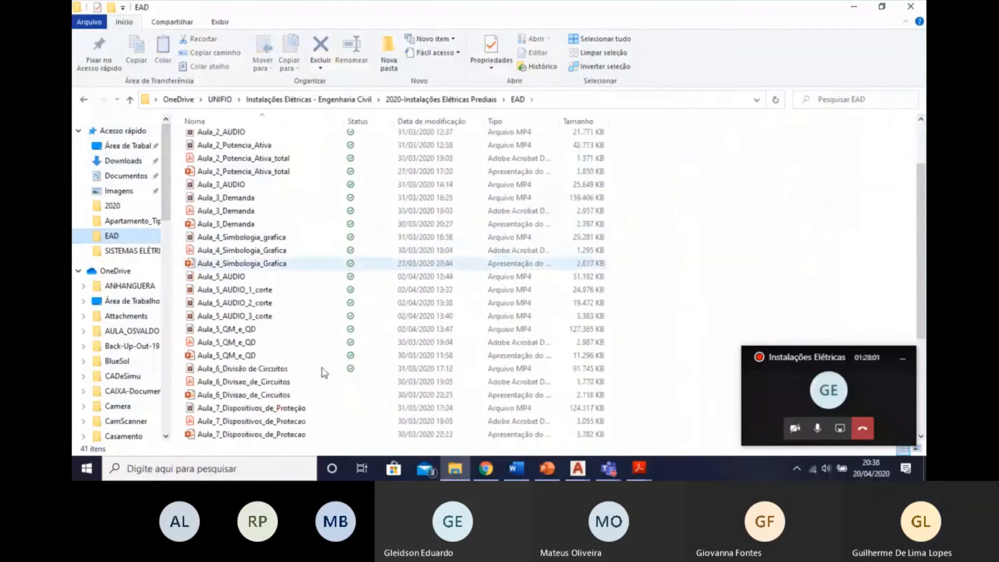
Open the TABELAS_EXEMPLO workbook in Excel and maximize its window.
scroll(291, 323, "down", 5)
left_click(240, 382)
left_click(242, 372)
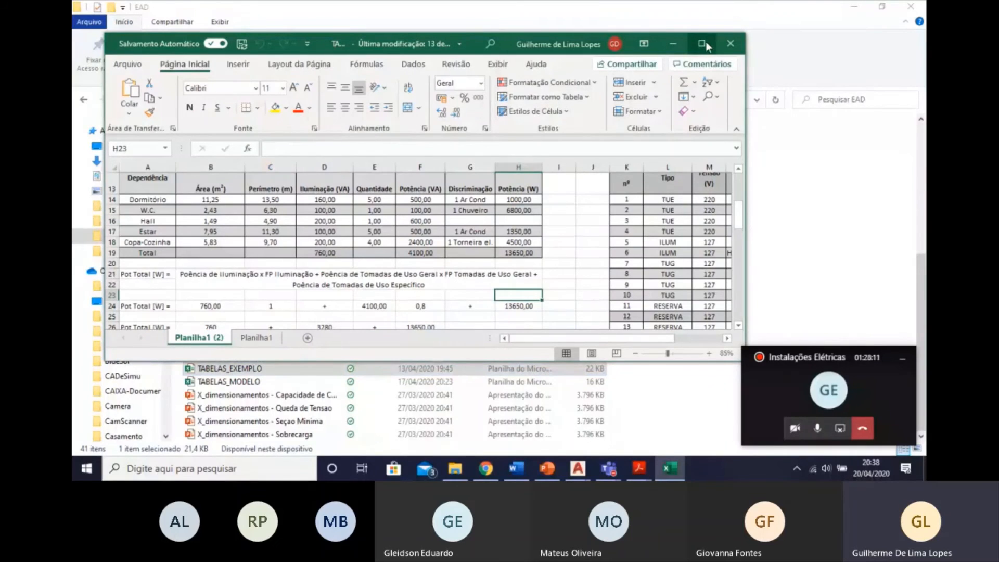
left_click(702, 43)
Examine the total power calculation, the DEMANDA TOTAL block and the DEMANDA c/ RESERVA block in the Planilha1 (2) sheet.
scroll(236, 338, "down", 3)
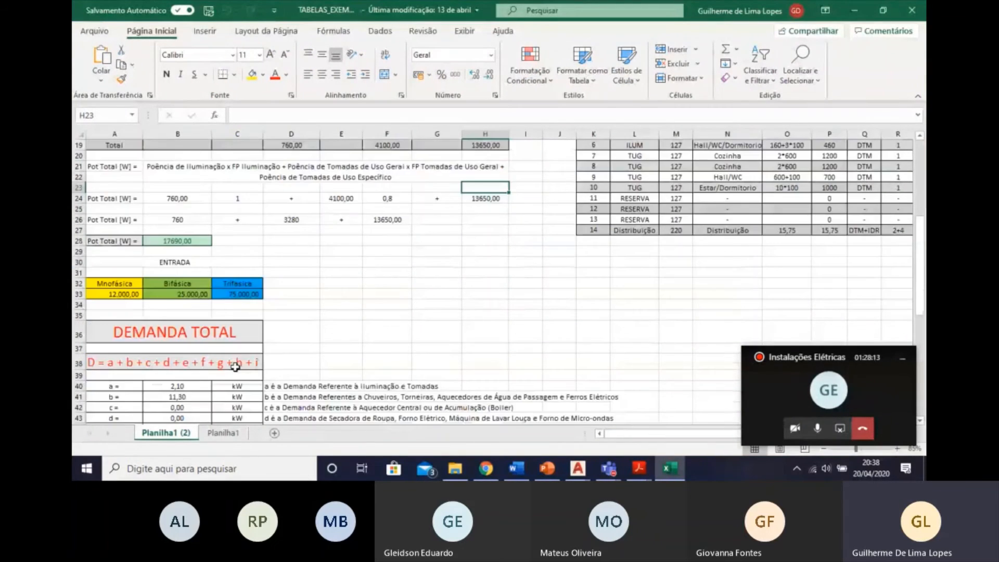
scroll(235, 363, "up", 7)
scroll(236, 363, "down", 10)
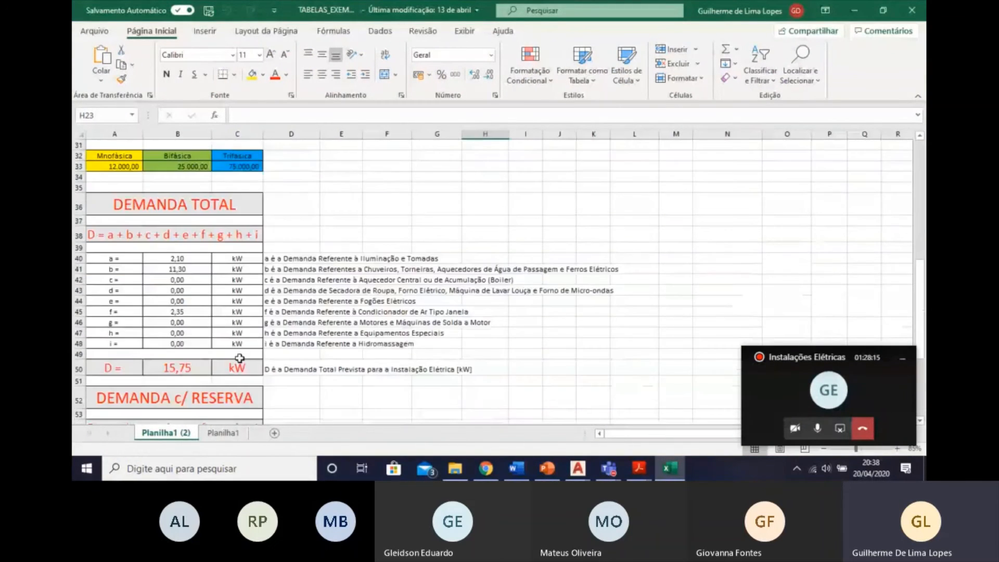
scroll(217, 322, "down", 5)
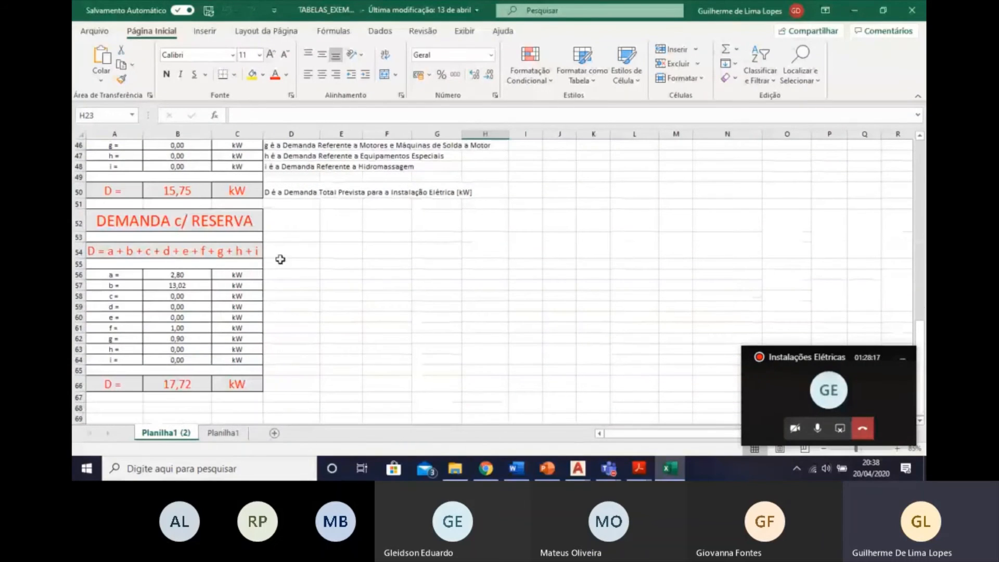
scroll(257, 228, "up", 6)
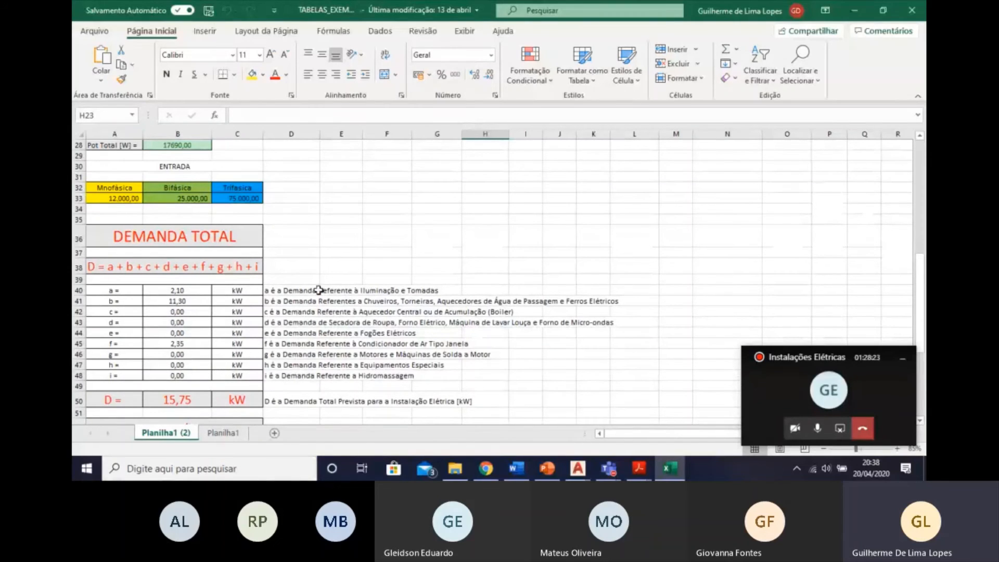
scroll(319, 290, "up", 2)
left_click(206, 210)
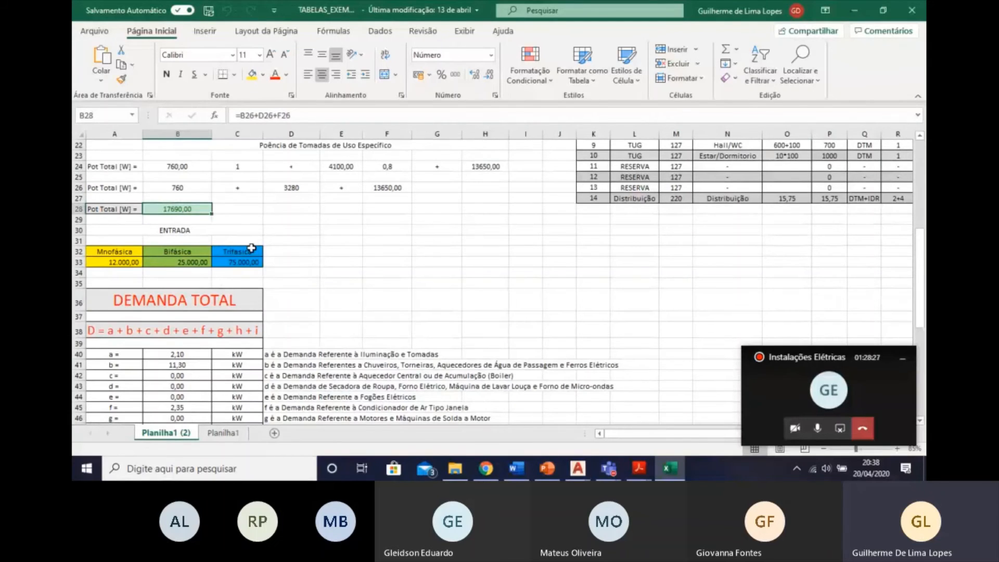
scroll(235, 221, "down", 1)
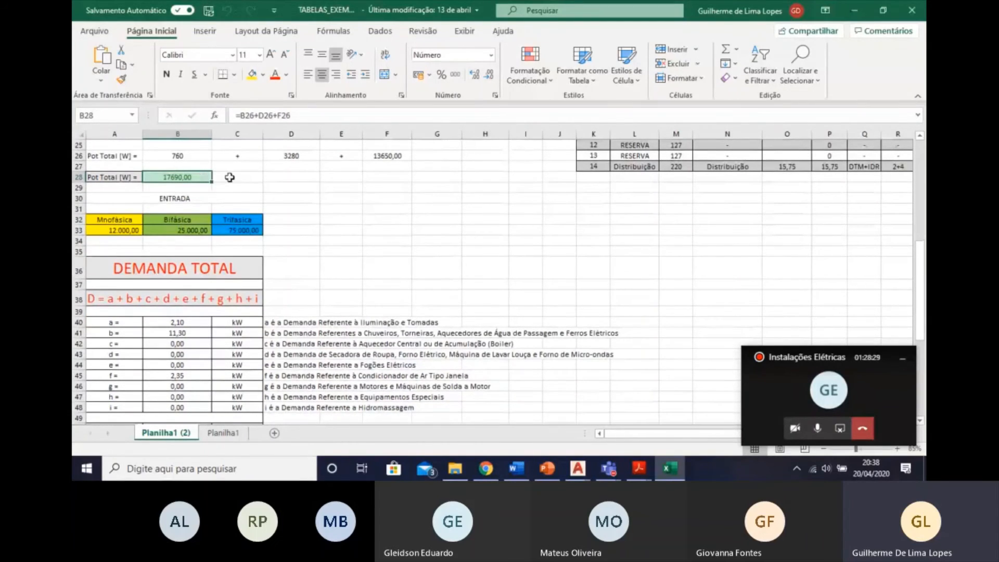
left_click(232, 177)
left_click(184, 178)
Enter the total power as =17690 in cell F30.
left_click(380, 200)
type("=")
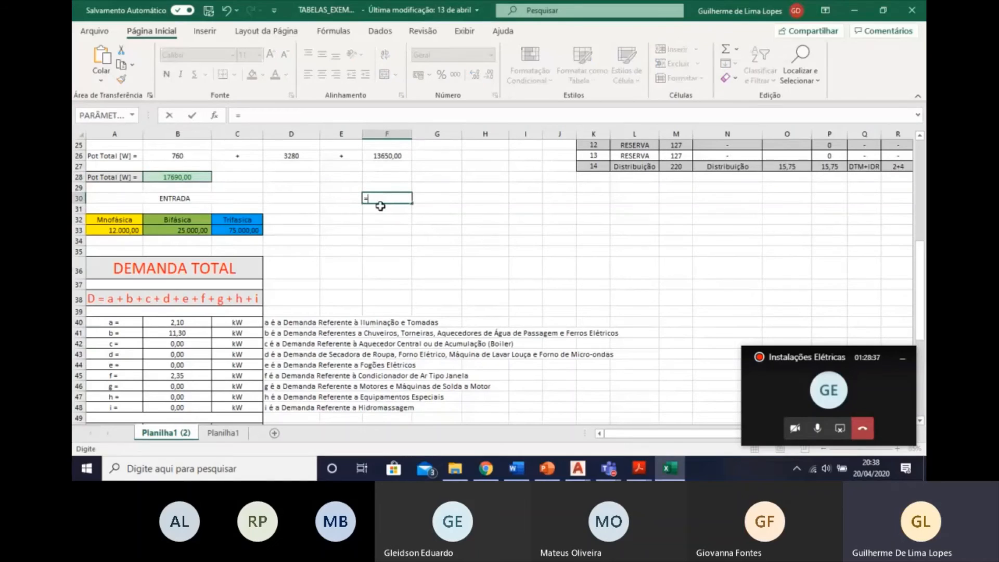
type("17690")
key("Left")
key("Left")
key("Right")
key("Right")
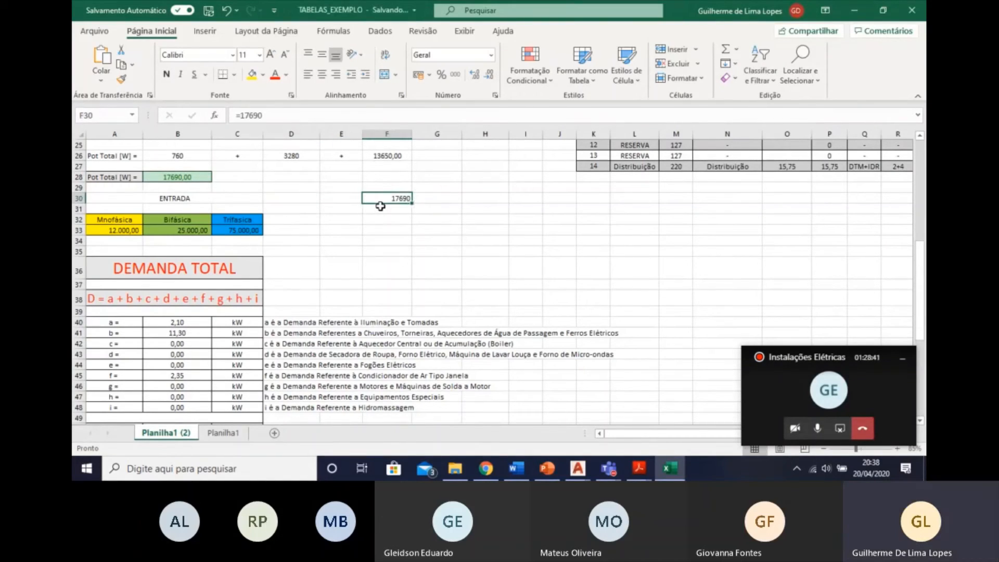
Change the formula in F30 to =15750/17690, dividing the total demand by the total power.
scroll(253, 147, "down", 2)
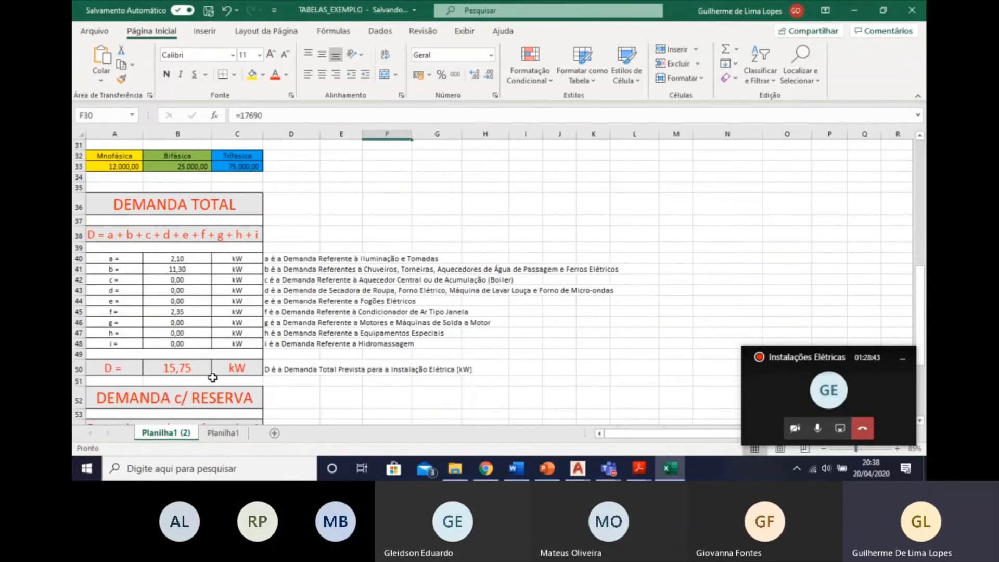
scroll(124, 324, "up", 2)
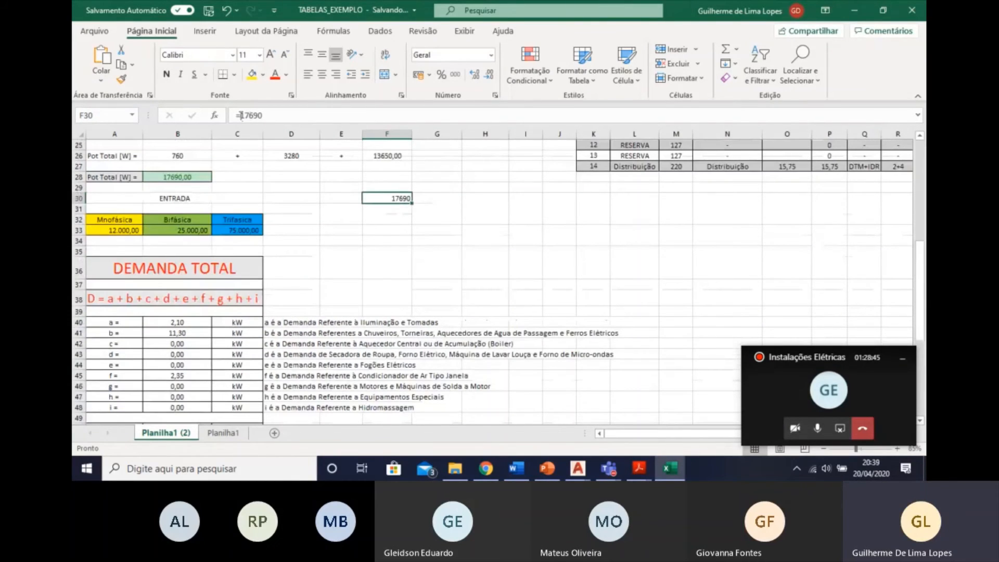
left_click(237, 115)
type("15750")
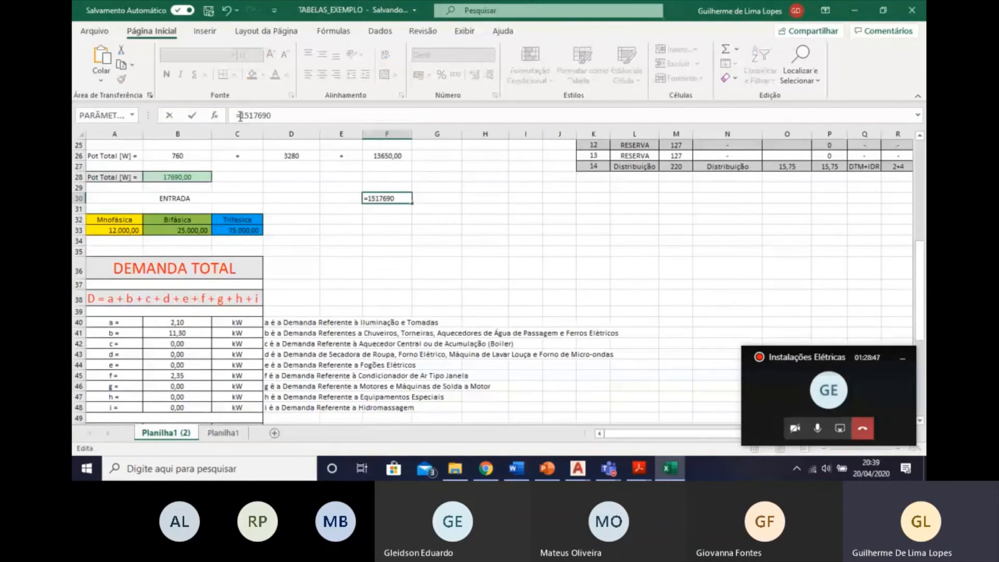
type("/")
key("Return")
left_click(388, 200)
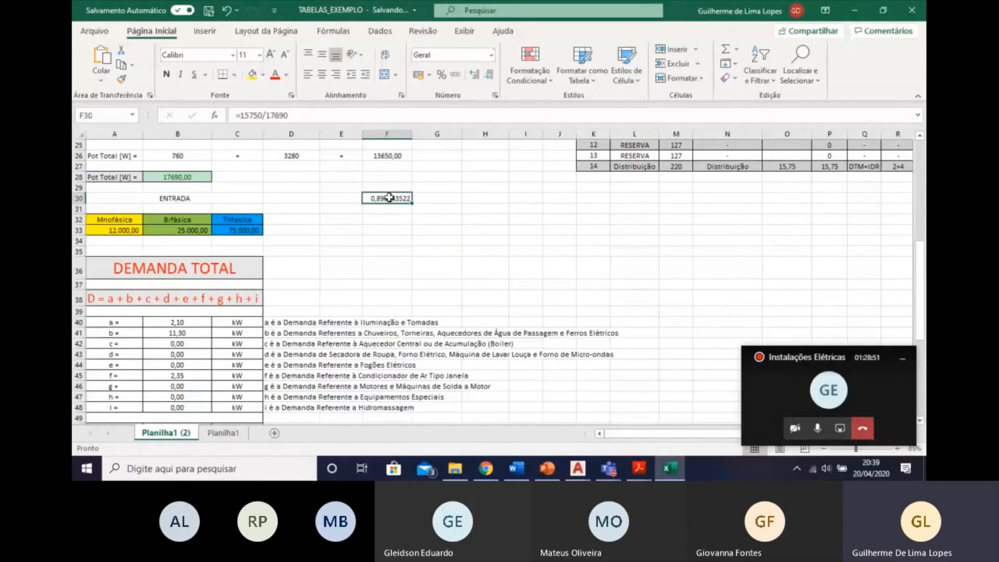
Review the demand factor in F30 alongside the total power and DEMANDA TOTAL values.
scroll(393, 212, "up", 1, "ctrl")
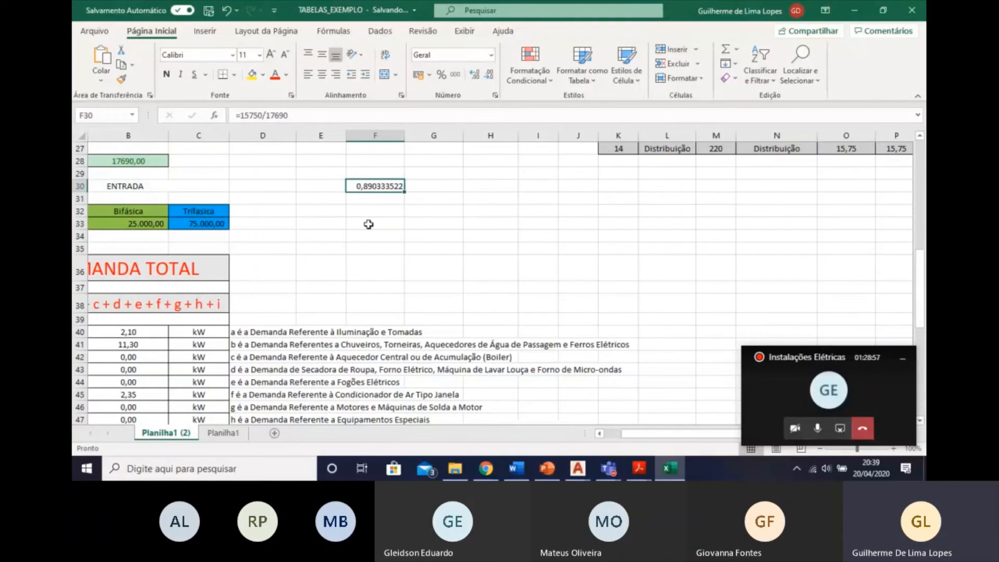
scroll(368, 224, "down", 1, "ctrl")
scroll(386, 232, "up", 4)
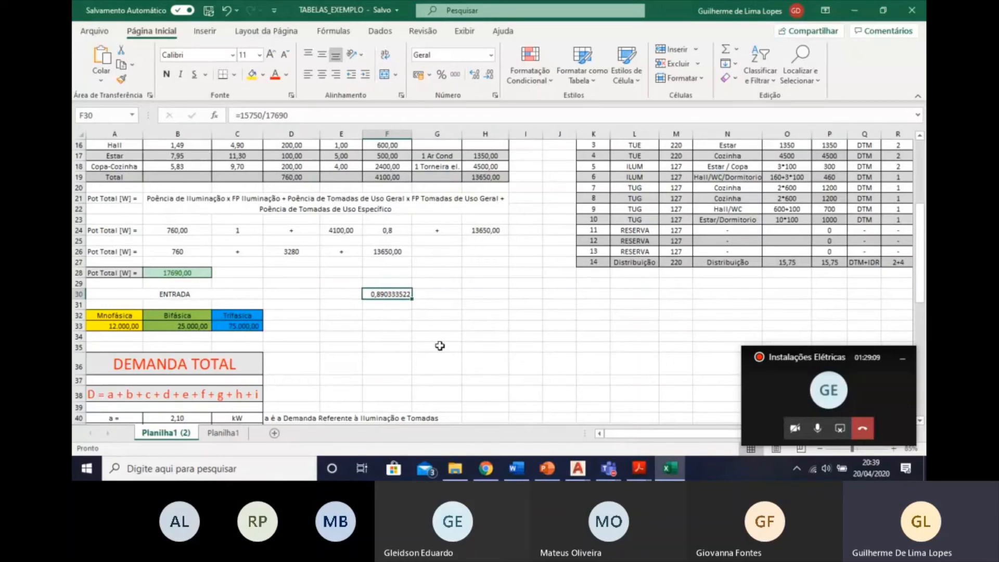
left_click(640, 468)
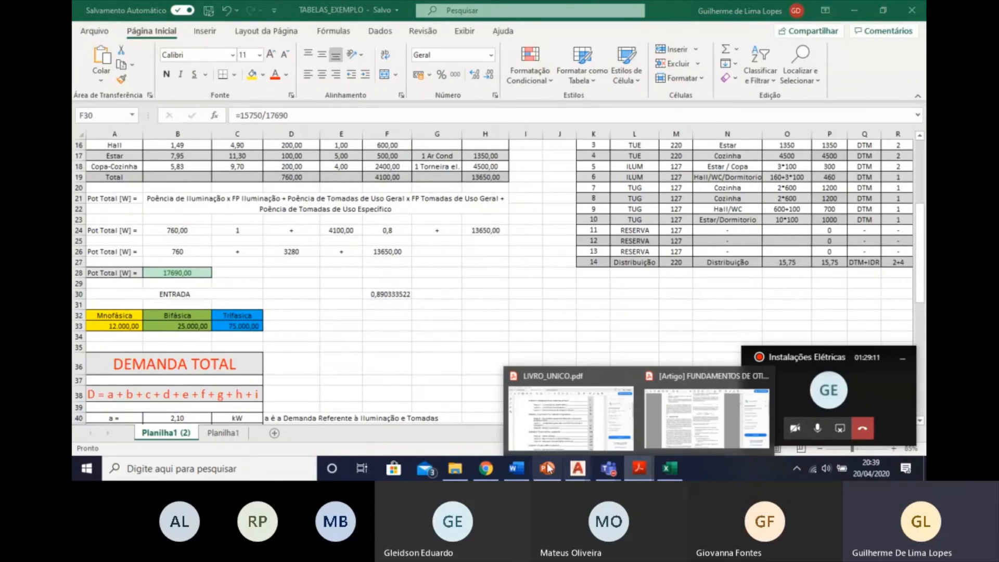
left_click(391, 295)
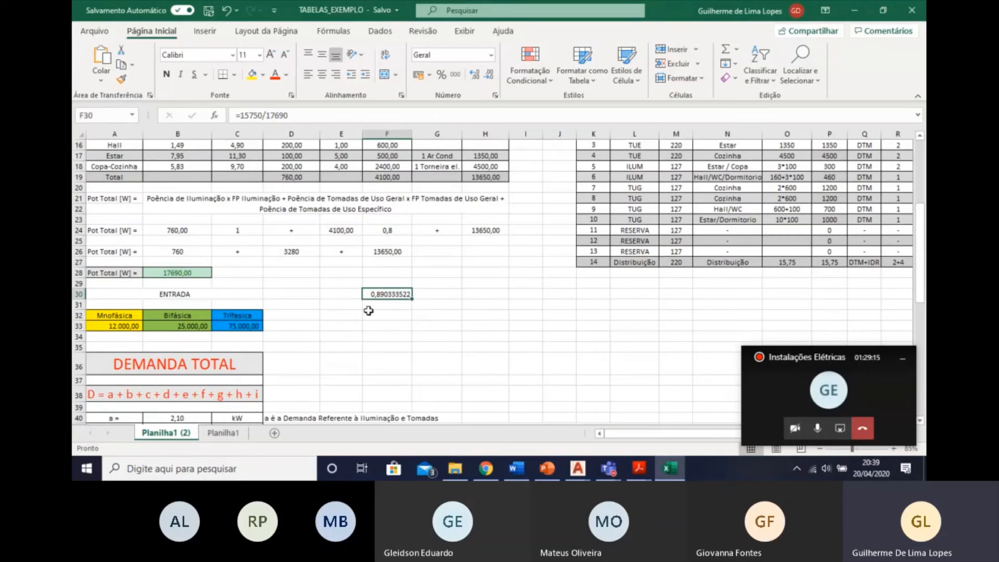
scroll(260, 358, "down", 2)
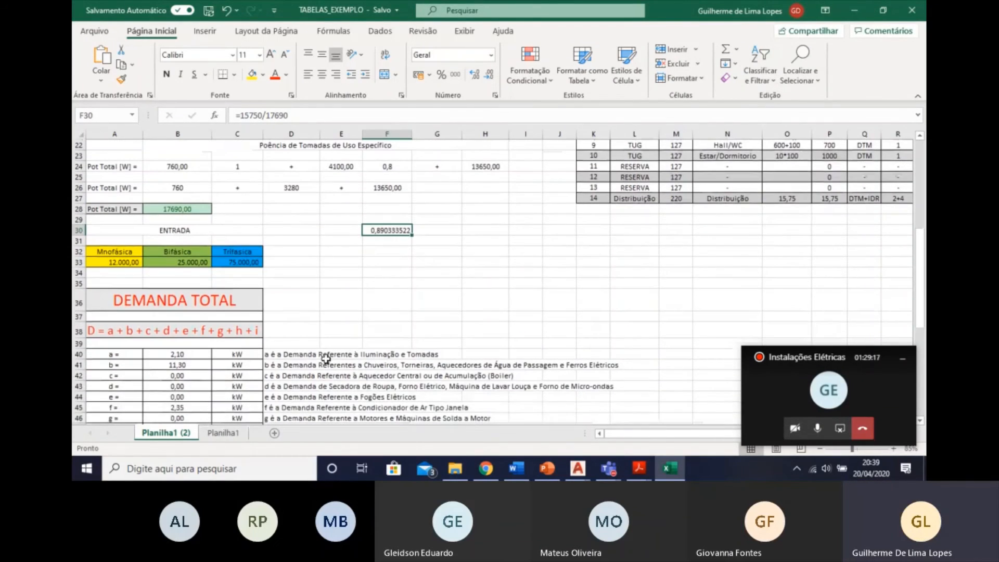
scroll(325, 358, "up", 1)
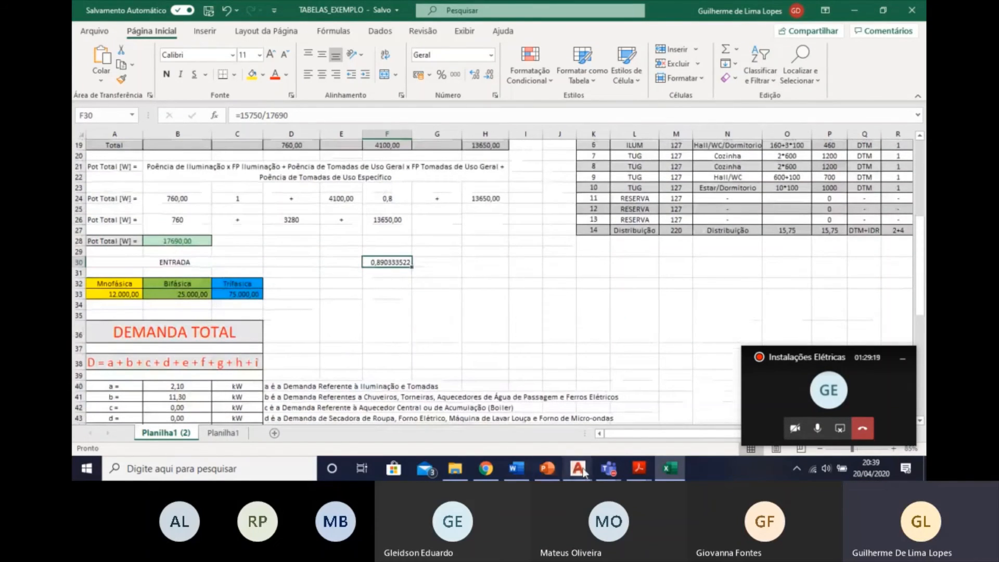
Switch to Tipo.DWG in AutoCAD and erase the green Quadro de Cargas beside the Divisão de Circuitos table.
left_click(580, 472)
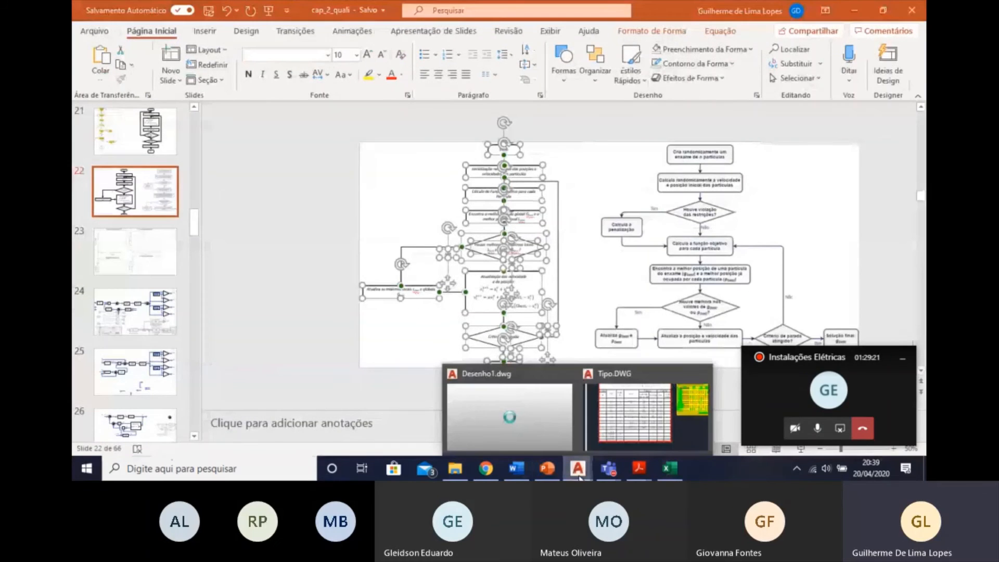
left_click(618, 441)
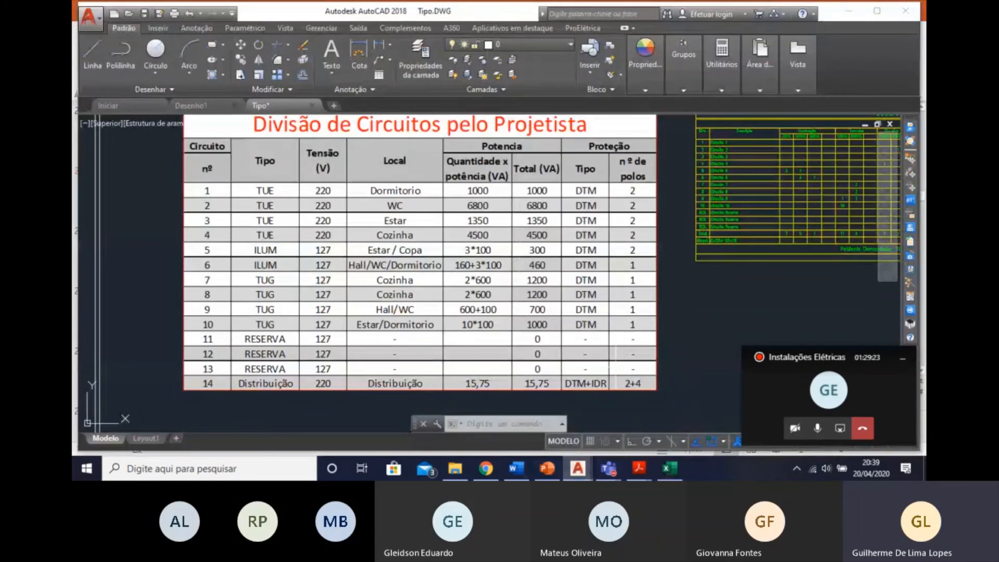
scroll(305, 331, "down", 2)
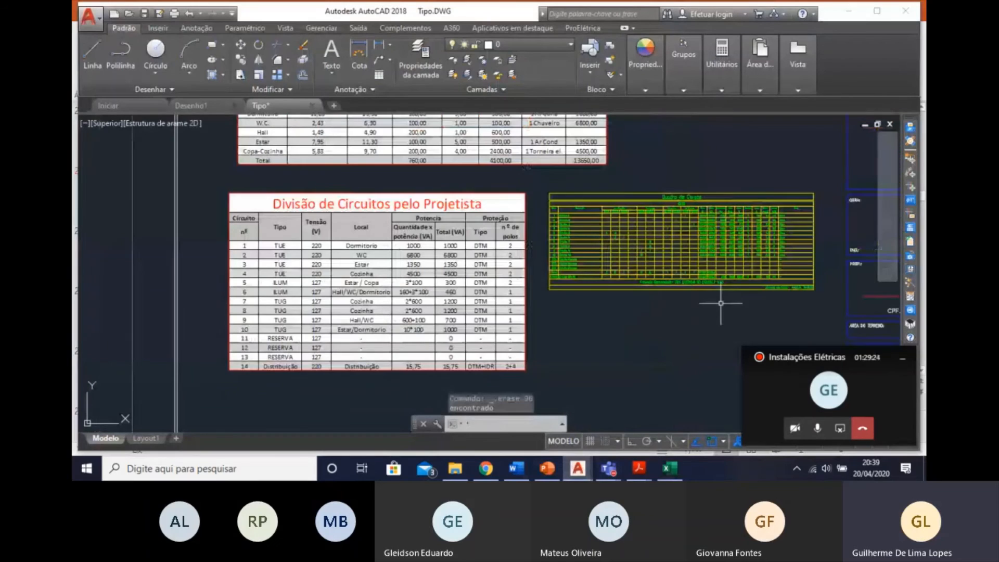
middle_click_drag(721, 303, 648, 314)
key("Escape")
key("Escape")
key("Escape")
left_click(472, 198)
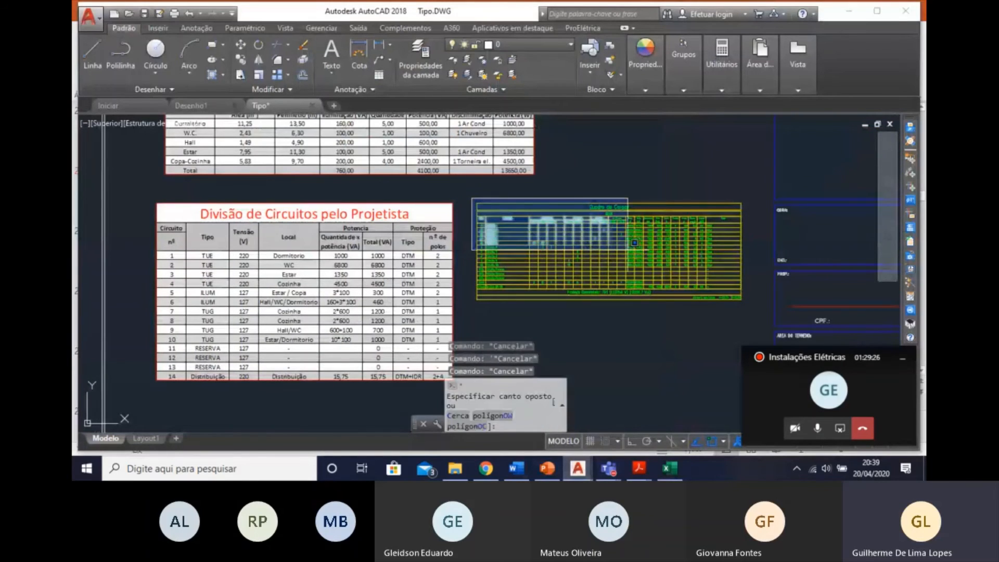
left_click(755, 306)
key("Delete")
scroll(710, 379, "down", 5)
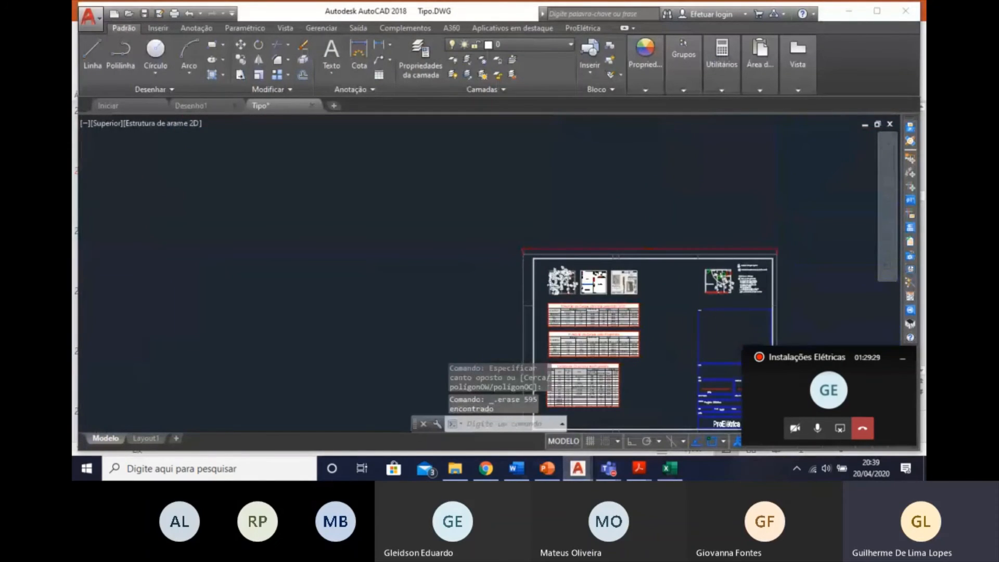
scroll(584, 284, "up", 10)
key("Escape")
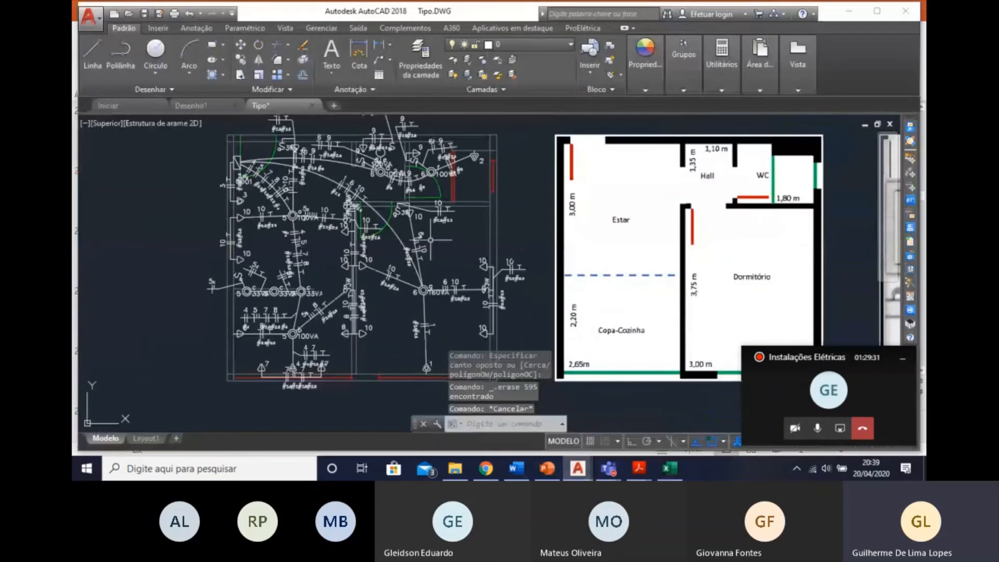
Switch to the TABELAS_EXEMPLO workbook in Excel and check the demand factor in F30 against the total power and DEMANDA TOTAL section.
scroll(316, 239, "up", 2)
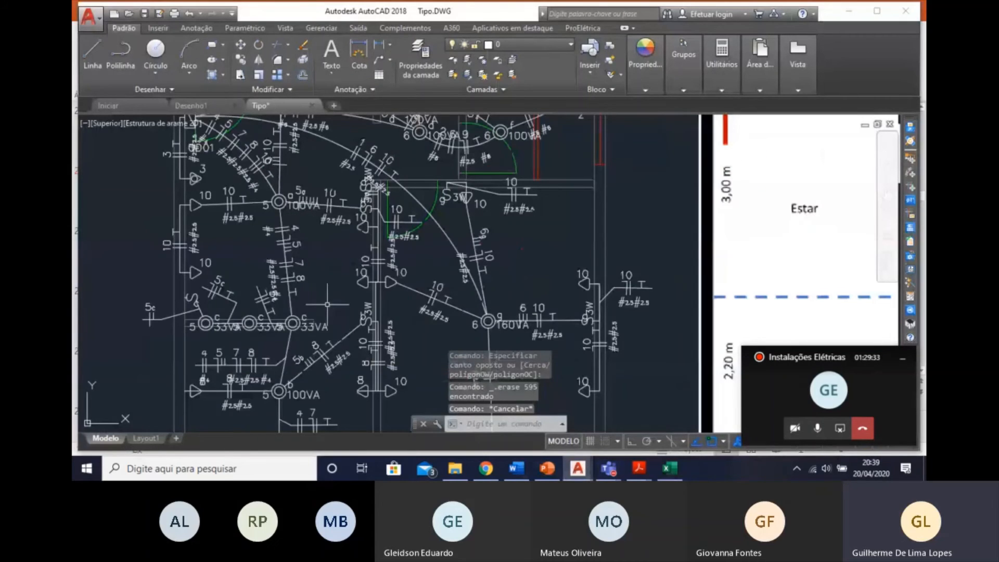
left_click(671, 468)
scroll(329, 333, "down", 2)
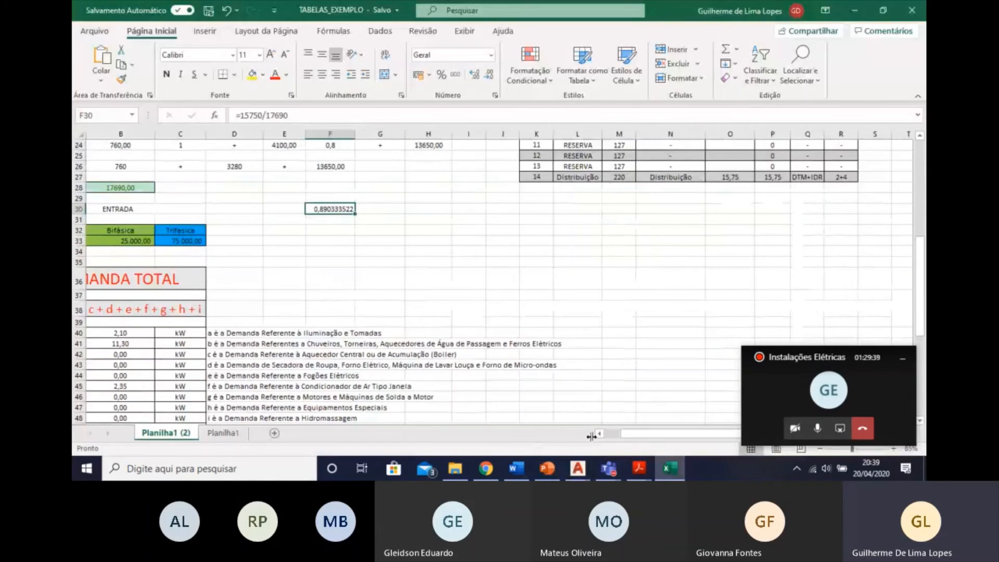
left_click_drag(646, 435, 630, 435)
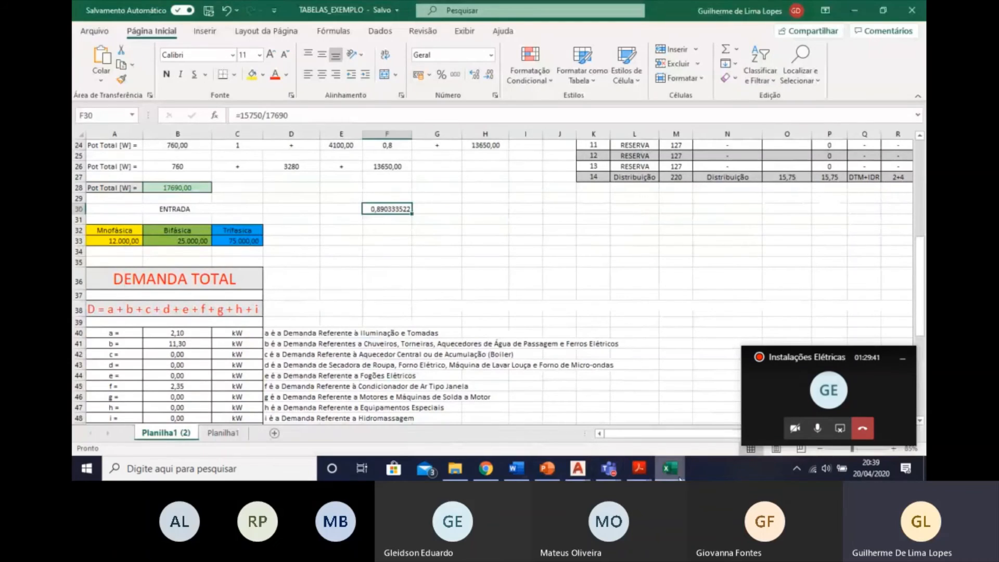
Switch back to Tipo.DWG in AutoCAD, open the QD01 distribution board's data and set its demand to 90%.
left_click(579, 469)
scroll(365, 336, "down", 2)
middle_click_drag(366, 336, 371, 350)
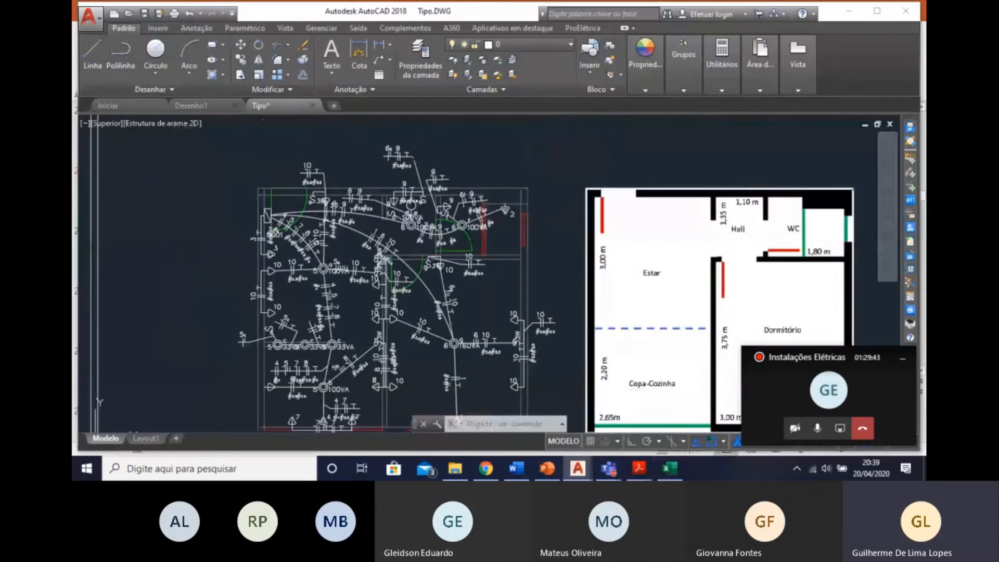
mouse_move(398, 292)
middle_mouse_down()
mouse_move(395, 249)
mouse_move(414, 229)
mouse_move(441, 224)
middle_mouse_up()
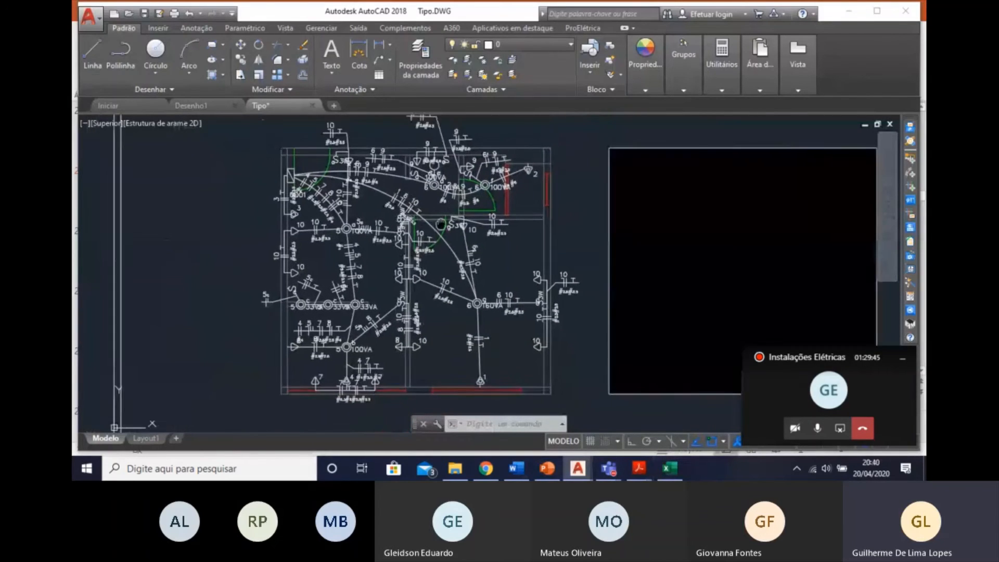
scroll(396, 187, "up", 4)
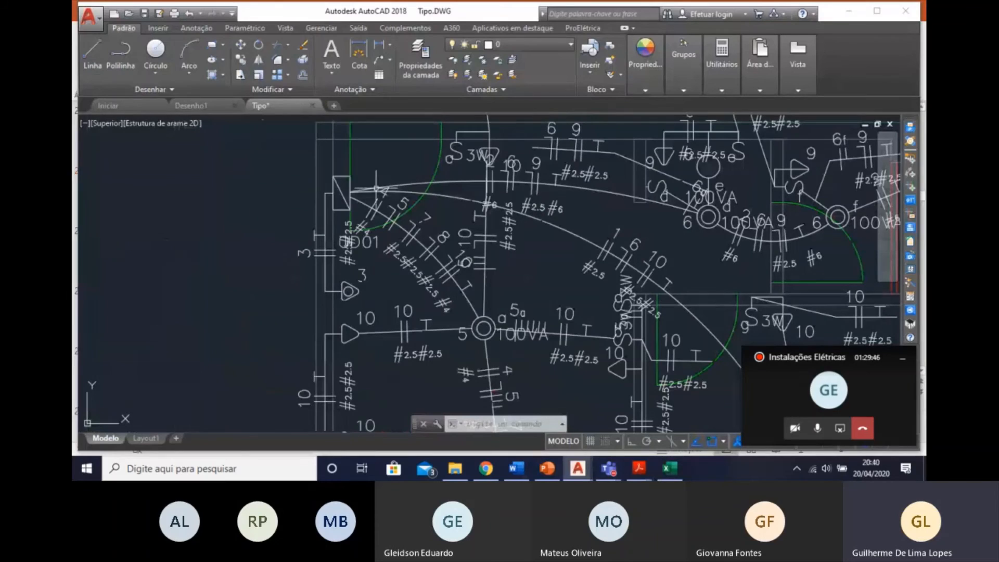
left_click(341, 182)
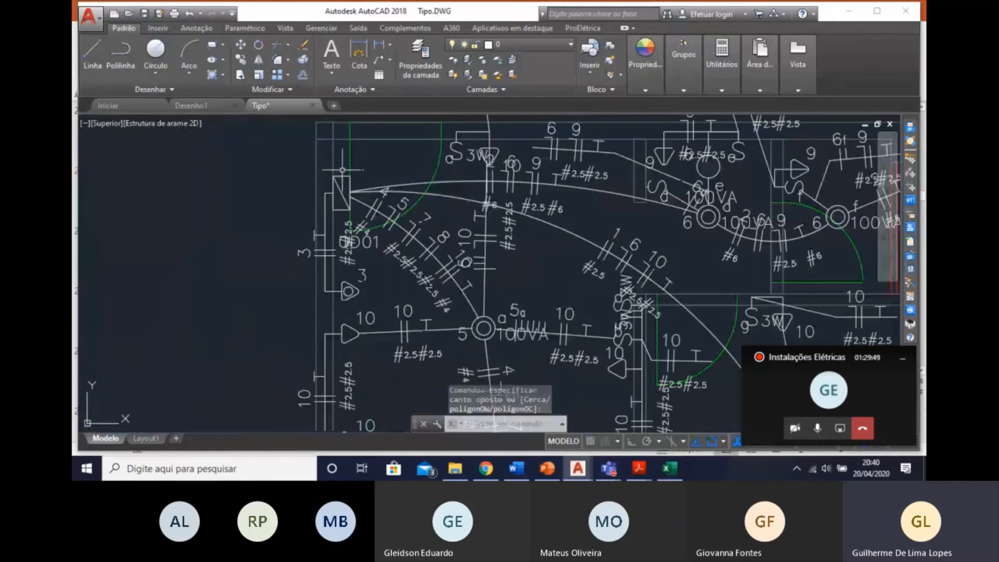
left_click(339, 183)
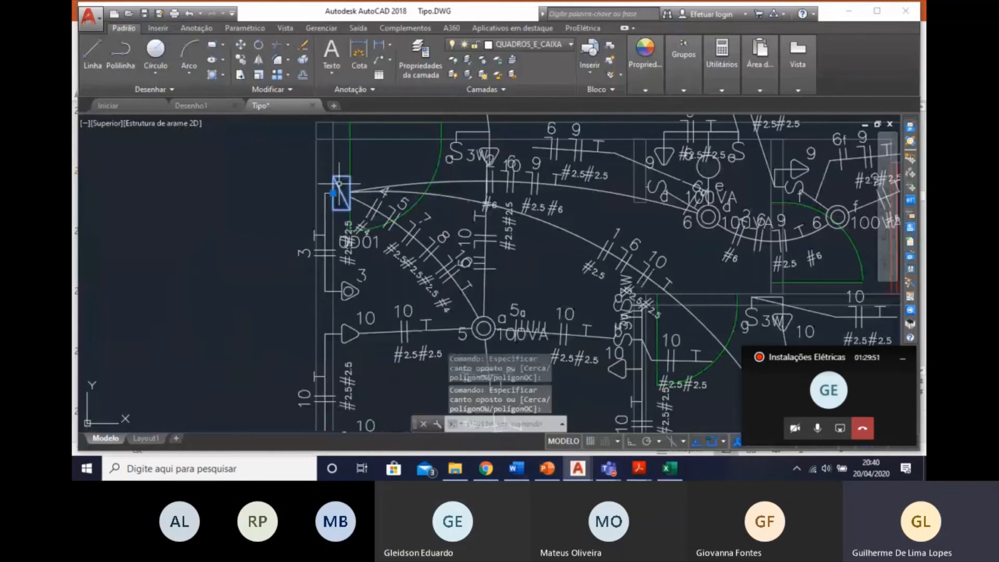
double_click(338, 183)
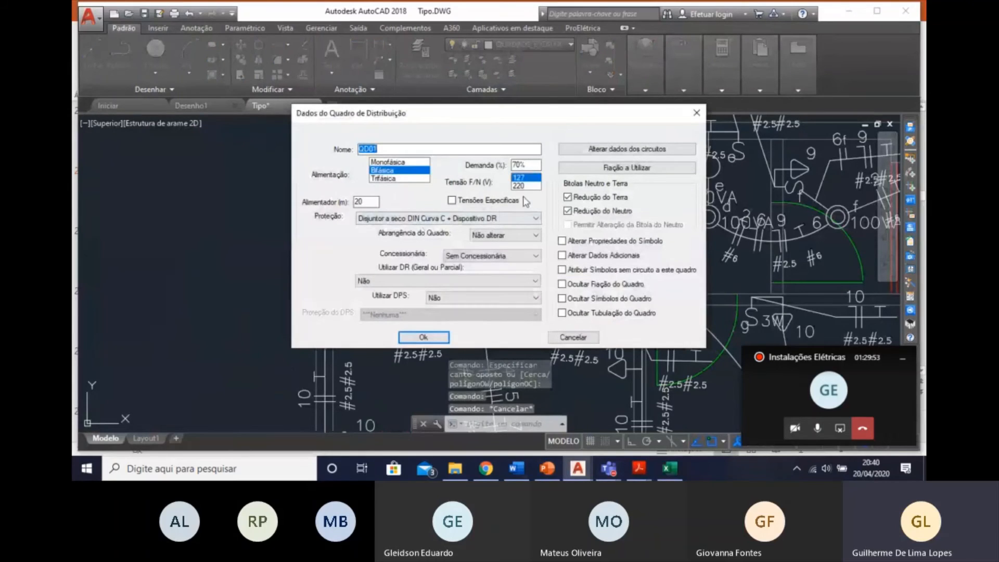
left_click(517, 165)
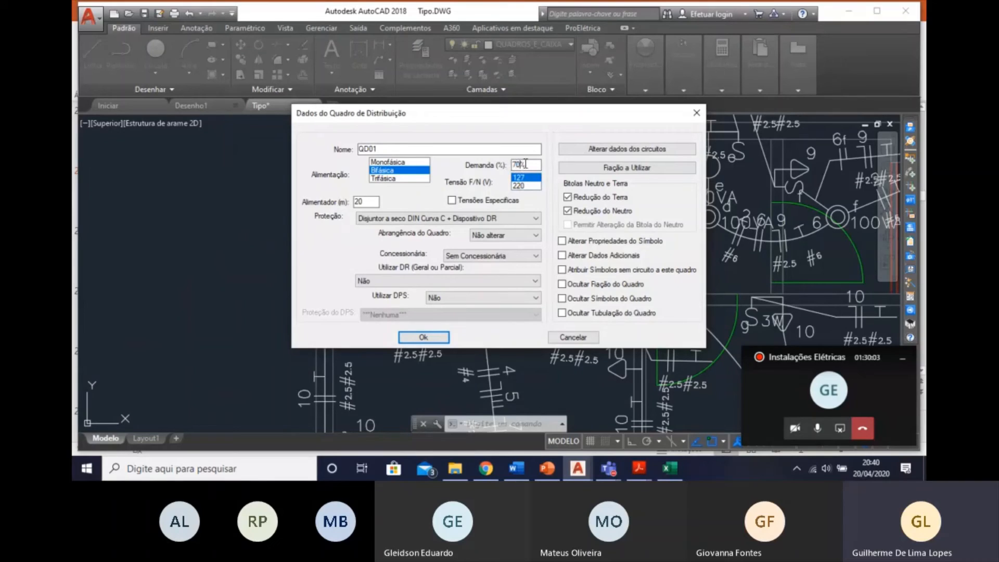
left_click_drag(519, 165, 509, 165)
Set the QD01 board's protection to Disjuntor a seco - DIN Curva C.
left_click(536, 219)
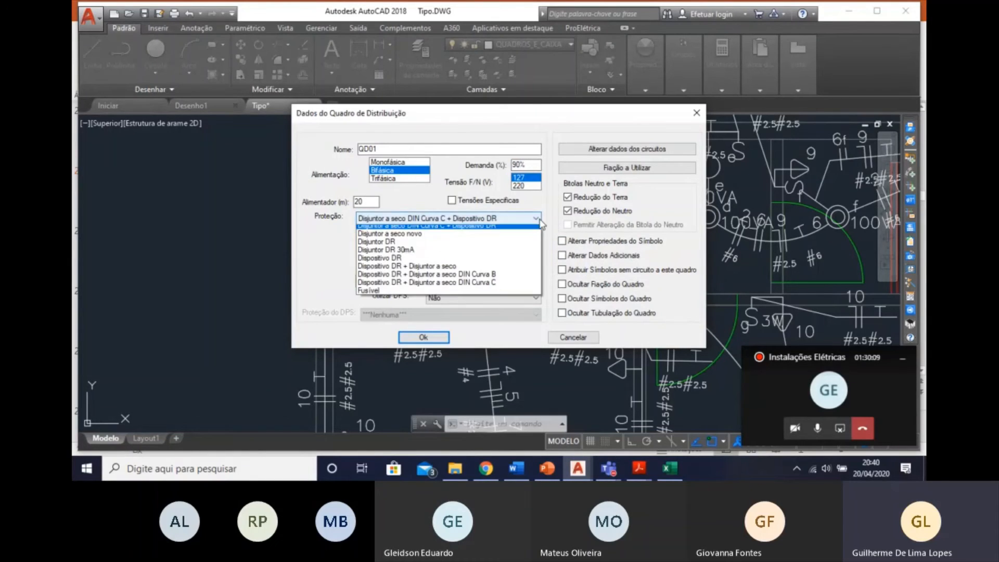
left_click(504, 223)
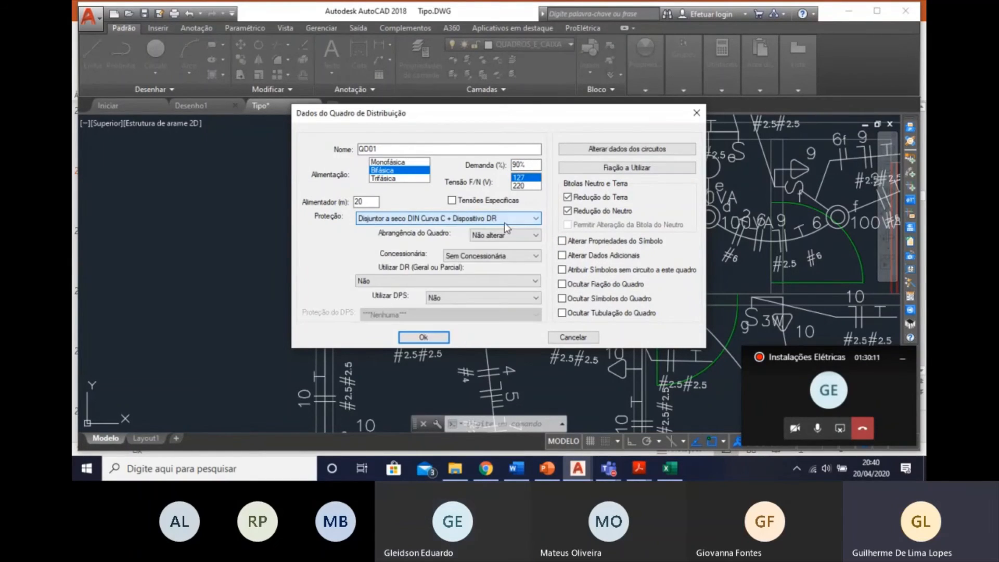
left_click(507, 219)
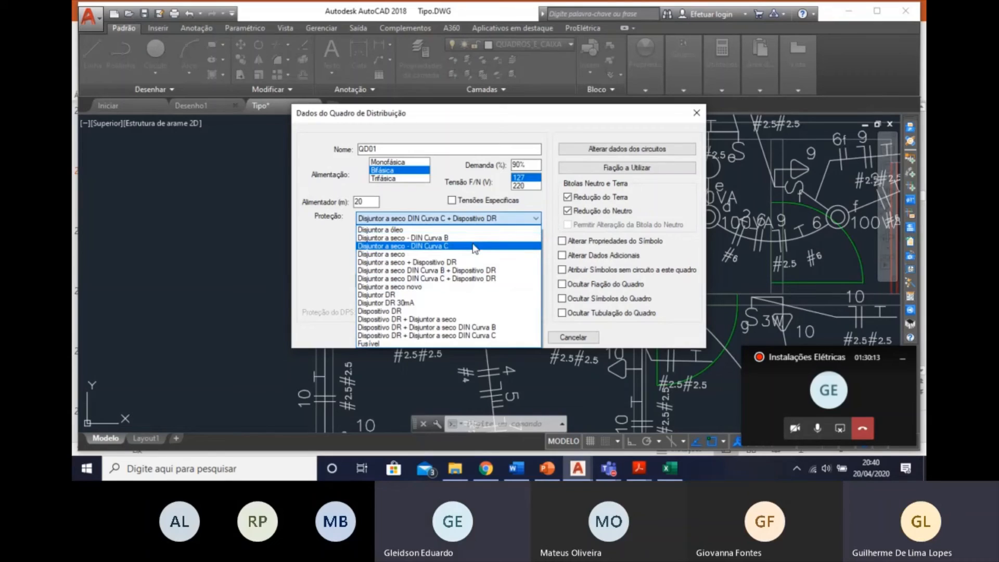
left_click(476, 247)
Set QD01's Utilizar DR option to Disjuntor a seco DIN Curva C + Dispositivo DR, keep the protection choice, and accept the board data.
left_click(471, 281)
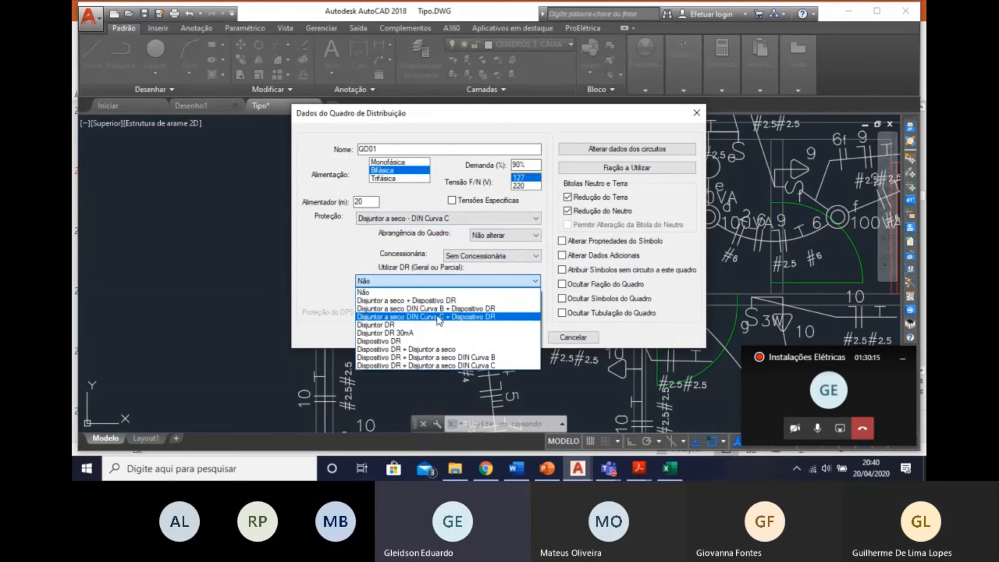
left_click(409, 297)
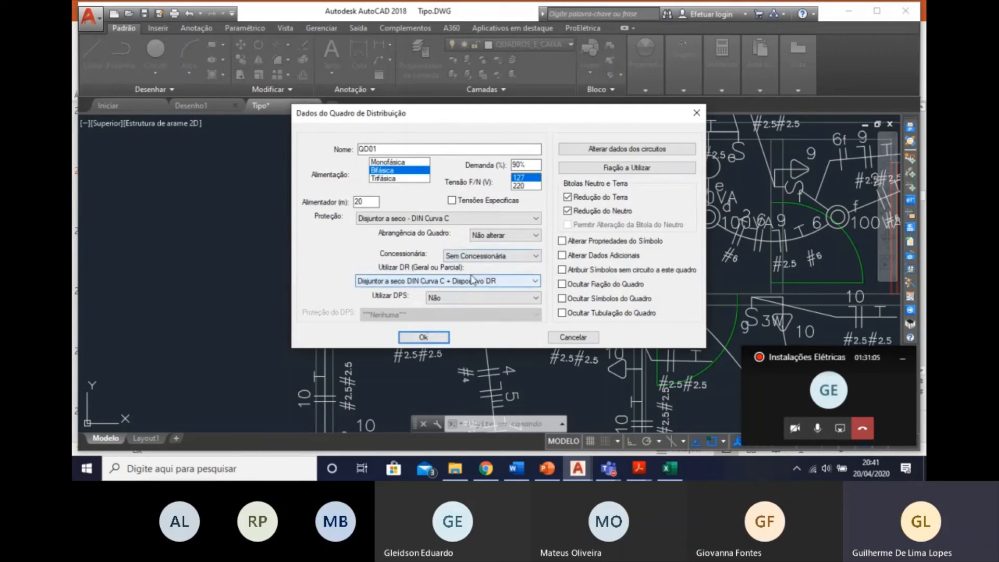
left_click(403, 285)
left_click(418, 318)
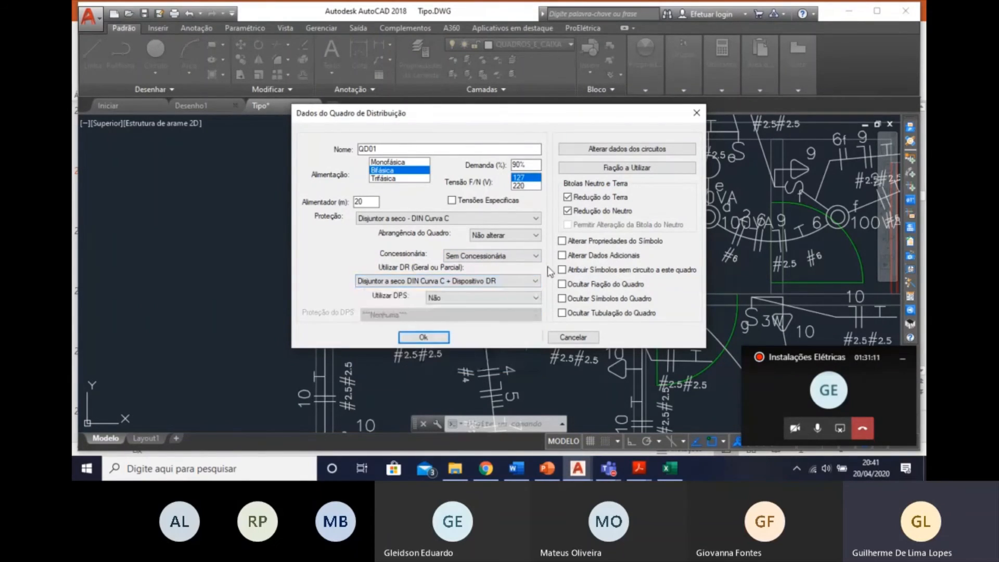
left_click(428, 221)
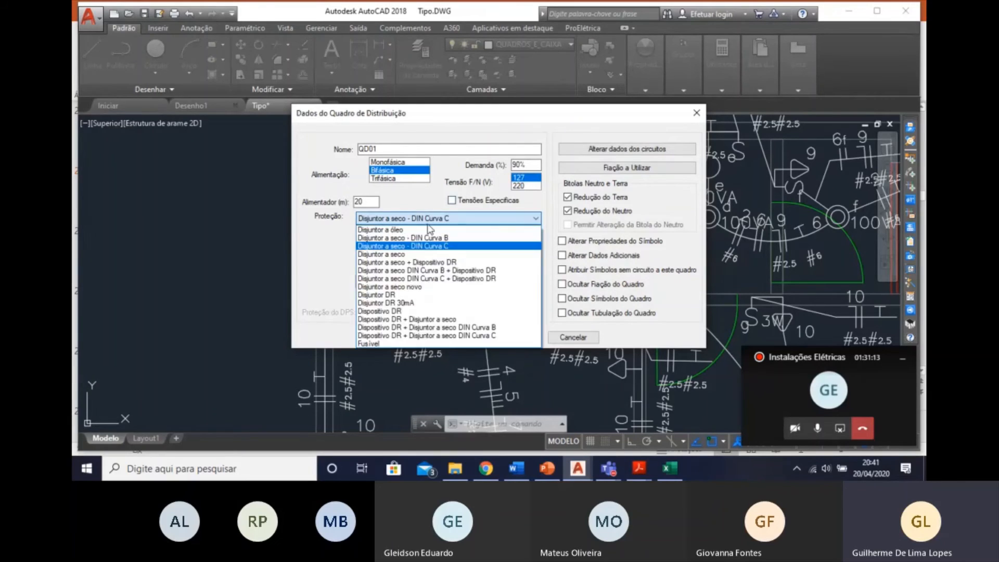
left_click(427, 224)
left_click(427, 223)
left_click(444, 247)
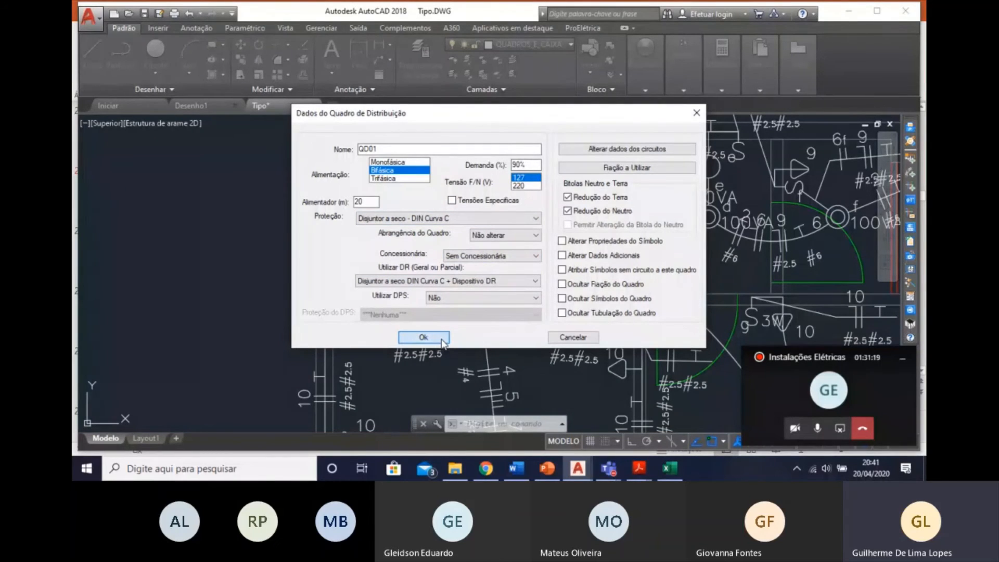
left_click(424, 337)
Generate the Quadro de Cargas for QD01 with a Diagrama Unifilar, reserve circuit rows and feeder sizing enabled.
scroll(256, 252, "down", 6)
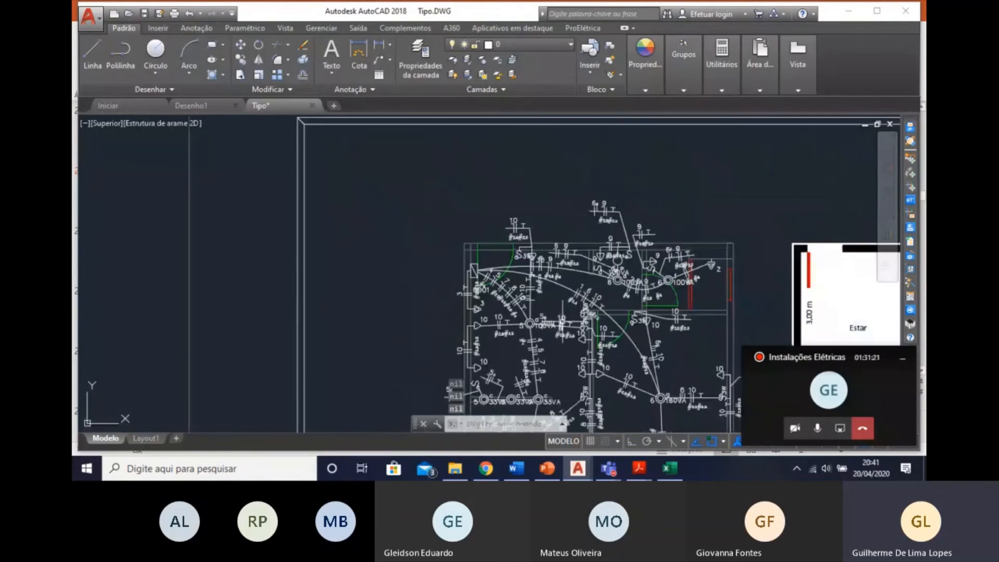
scroll(256, 251, "down", 2)
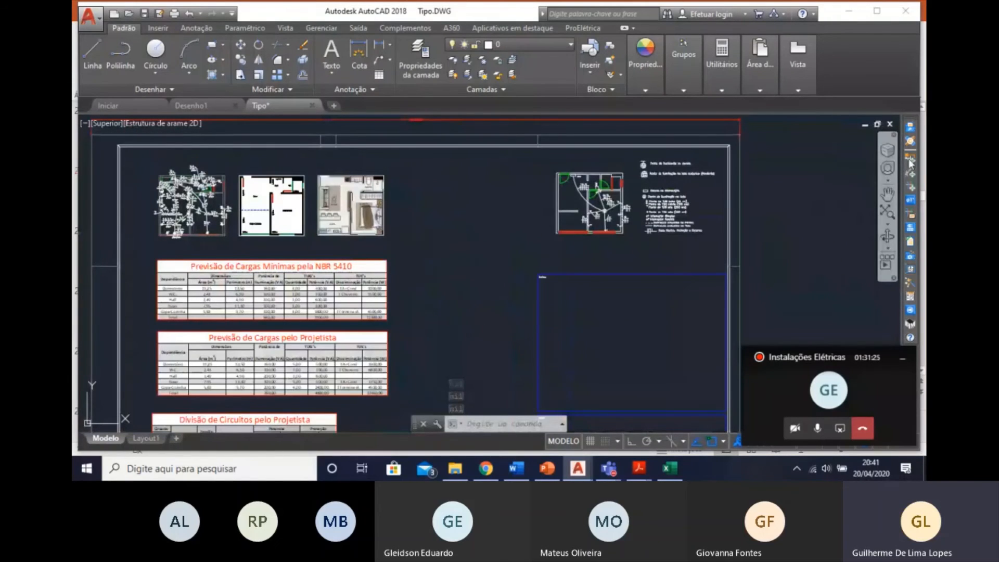
left_click(911, 227)
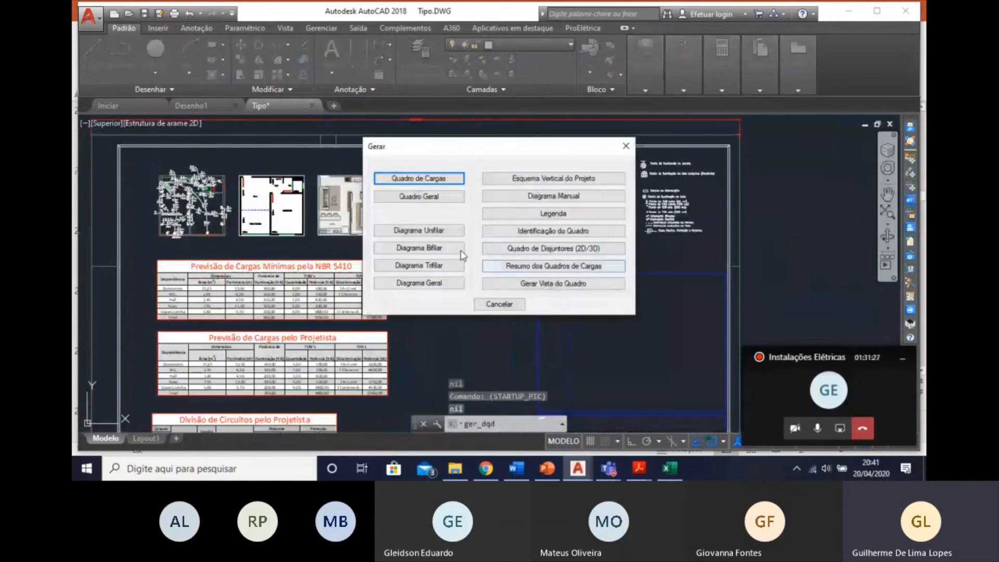
left_click(400, 179)
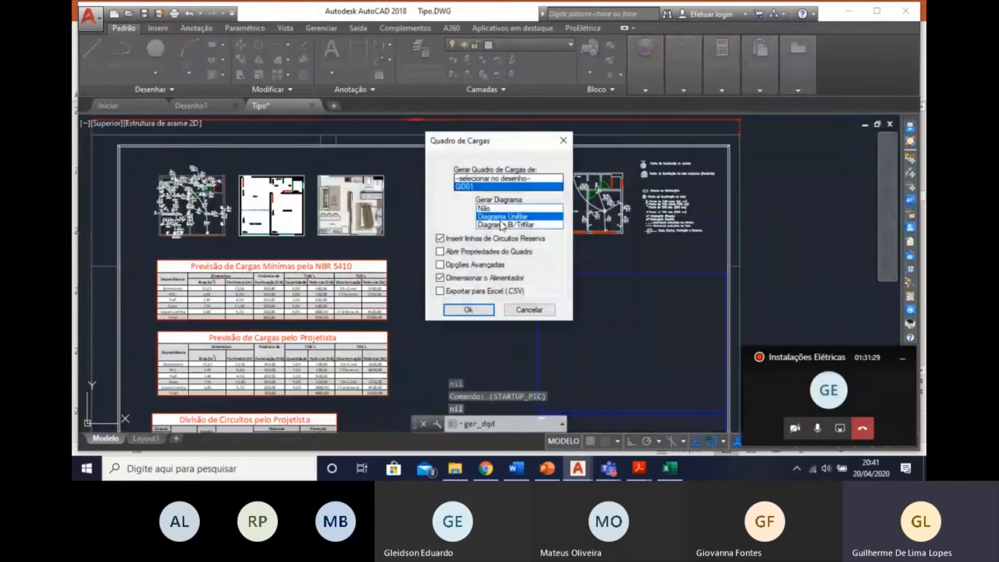
left_click(440, 278)
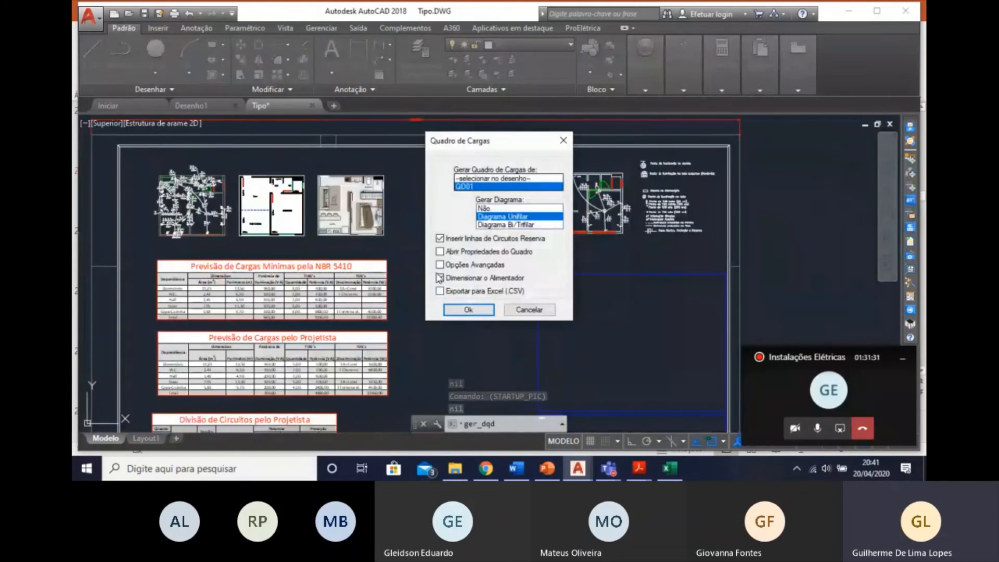
left_click(440, 278)
left_click(474, 310)
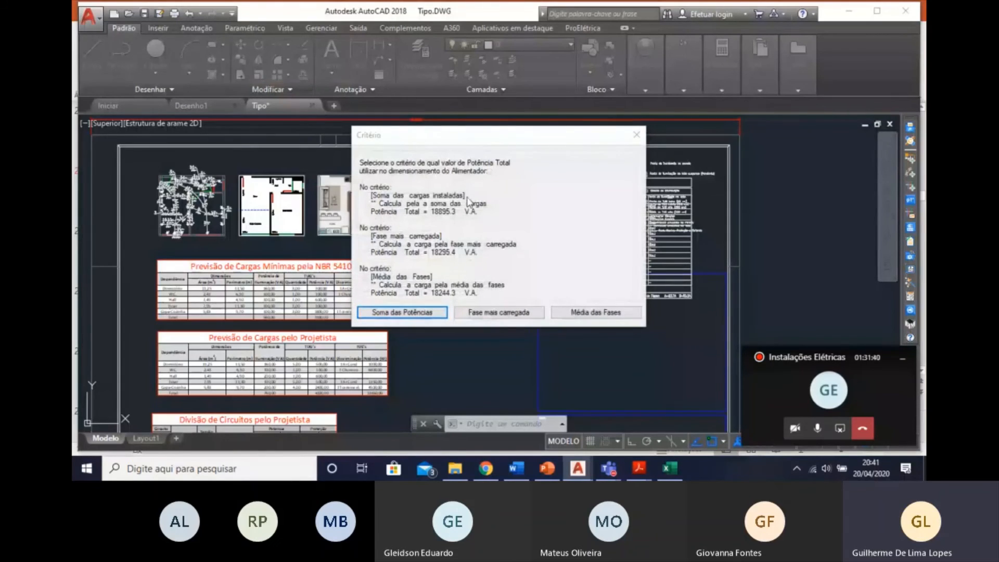
Size the QD01 feeder by Soma das Potências with PVC-insulated (B1) copper wiring, review the sizing result and accept it.
left_click(423, 314)
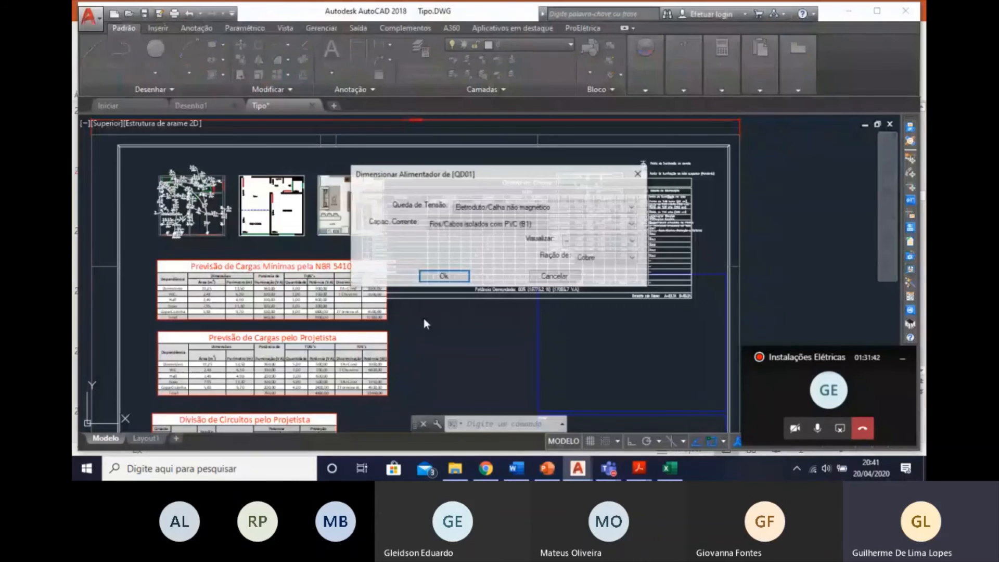
left_click(445, 277)
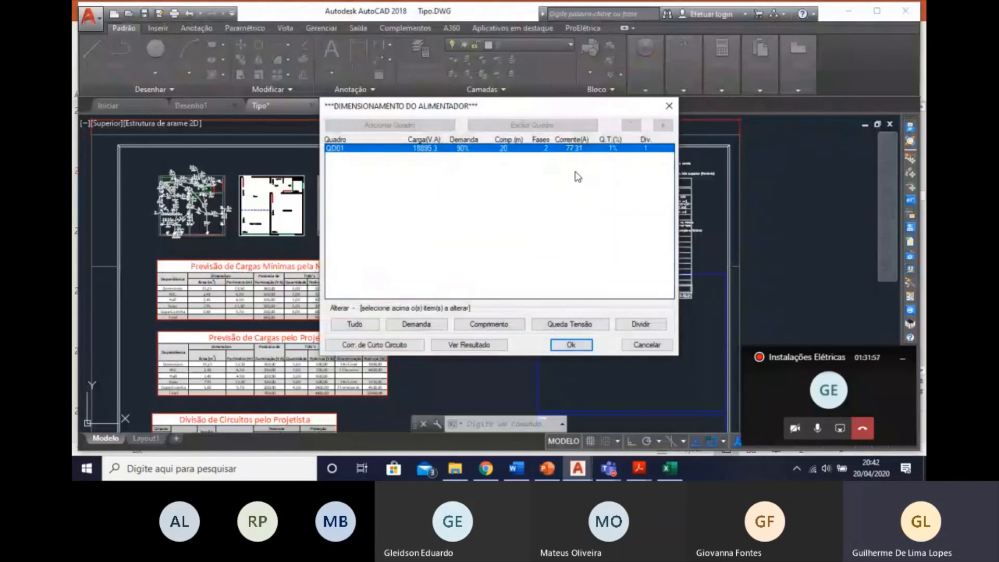
left_click(571, 348)
left_click(473, 345)
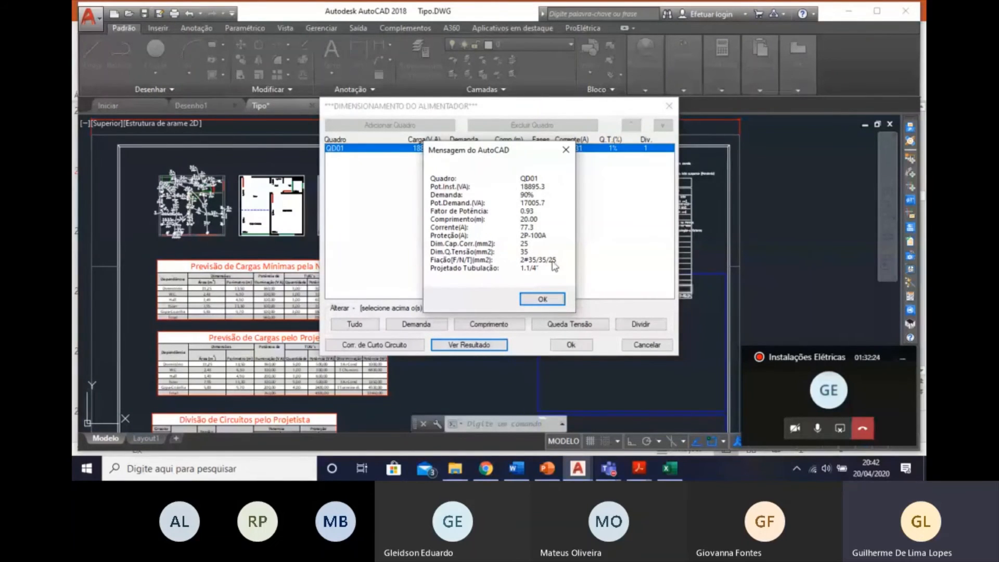
left_click(544, 301)
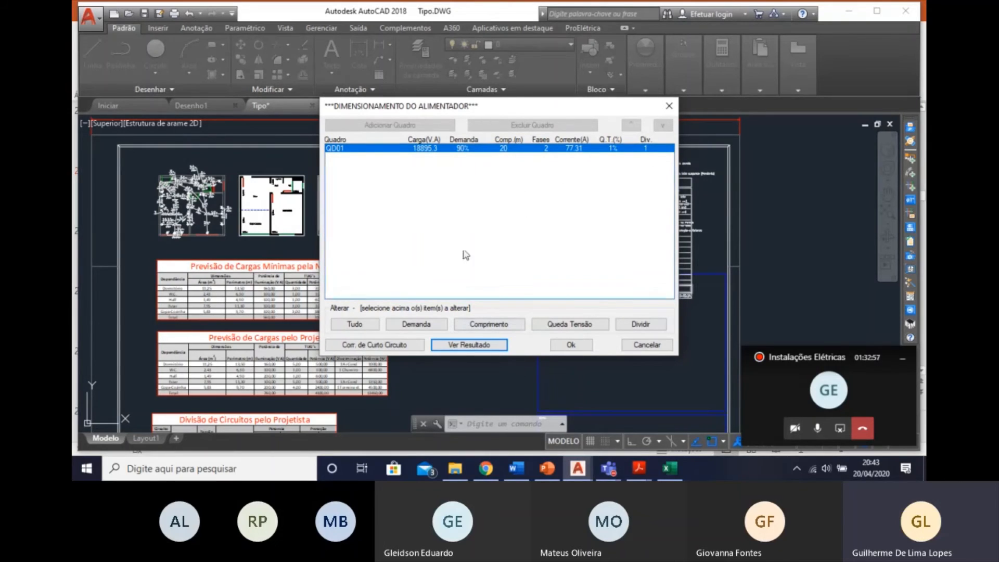
left_click(575, 343)
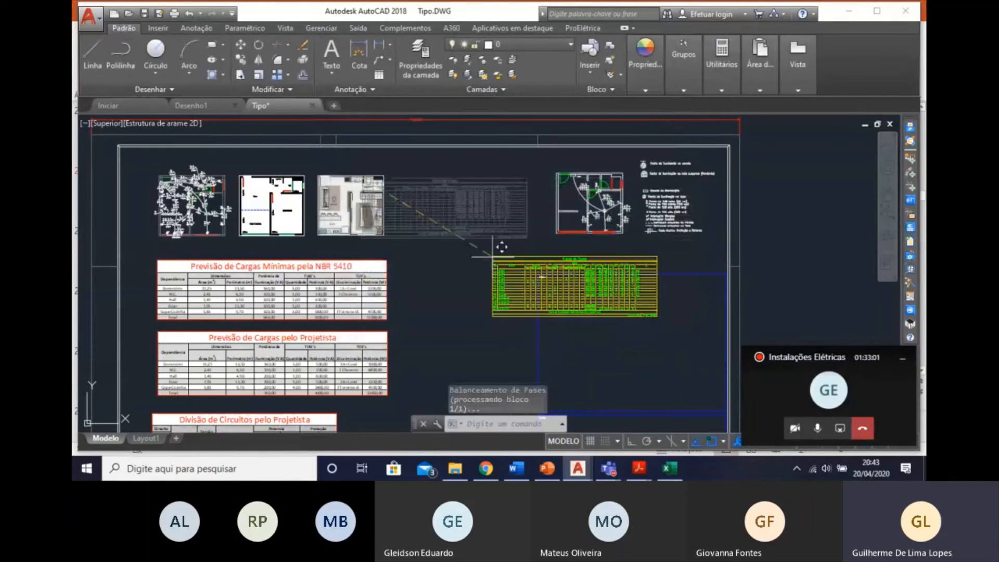
Place the Quadro de Cargas beside the Divisão de Circuitos table and the single-line diagram above it.
scroll(425, 191, "down", 2)
middle_click_drag(426, 191, 417, 191)
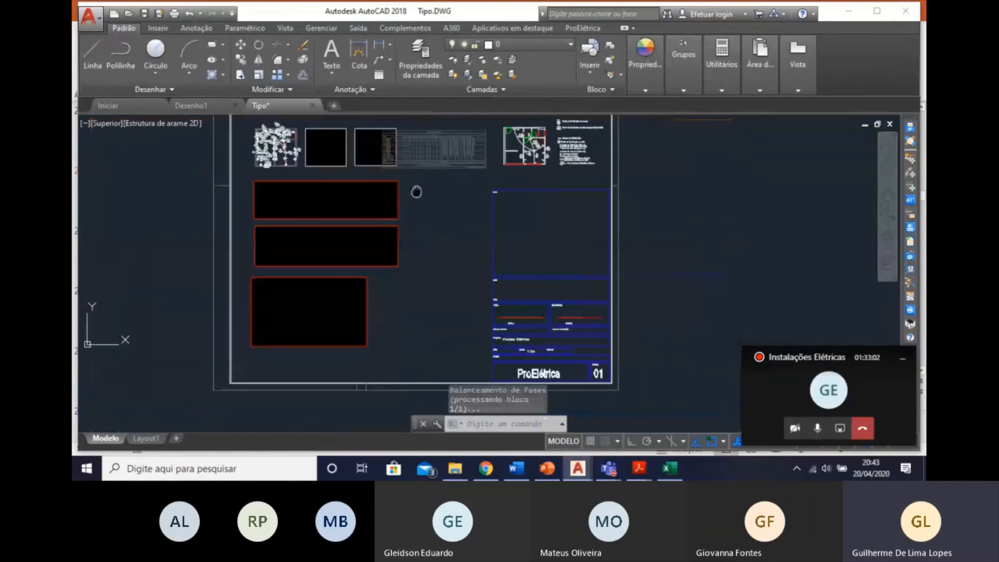
scroll(404, 211, "up", 4)
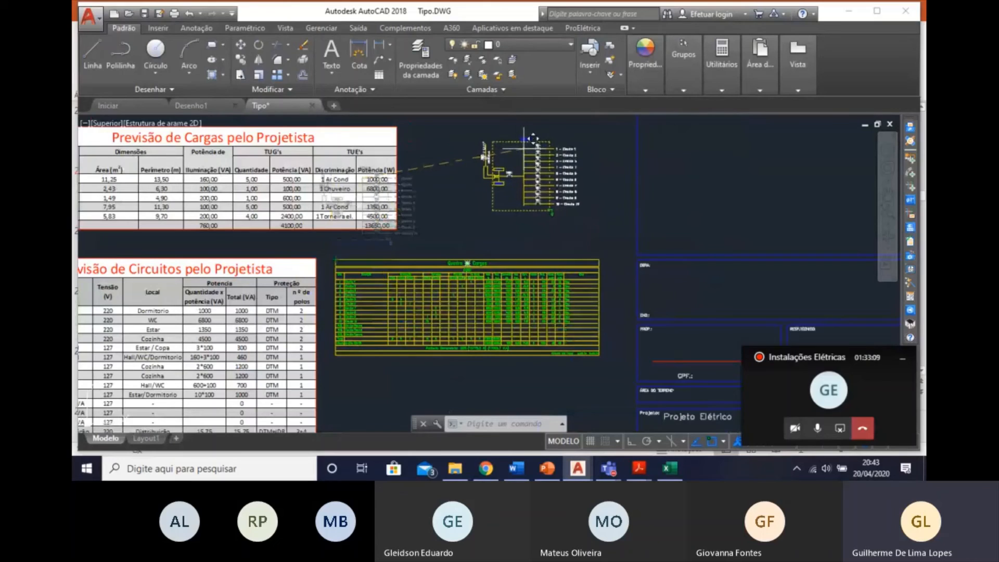
mouse_move(524, 149)
middle_mouse_down()
mouse_move(513, 206)
mouse_move(498, 221)
middle_mouse_up()
scroll(507, 182, "down", 2)
scroll(510, 228, "up", 5)
left_click(486, 222)
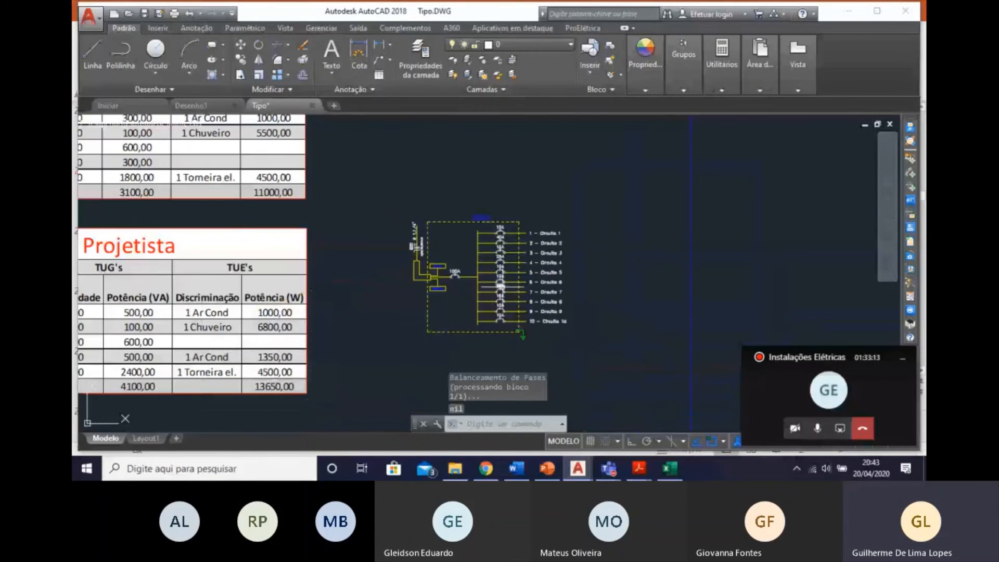
Examine the main breaker, feeder wiring and circuit breakers in the new QD01 single-line diagram.
scroll(508, 287, "up", 4)
middle_click_drag(511, 280, 519, 178)
scroll(518, 179, "down", 2)
middle_click_drag(488, 243, 497, 299)
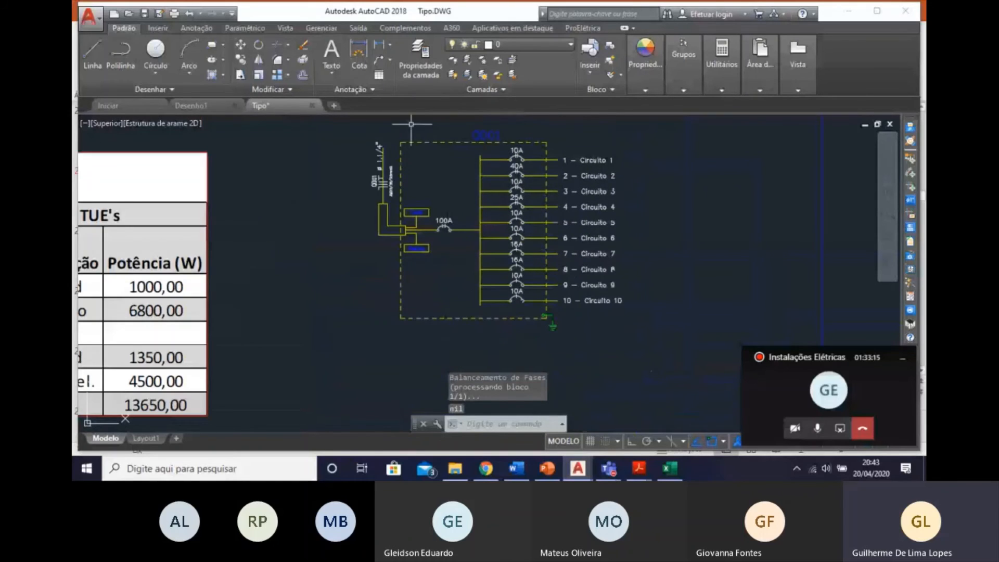
scroll(451, 223, "up", 2)
scroll(447, 226, "up", 4)
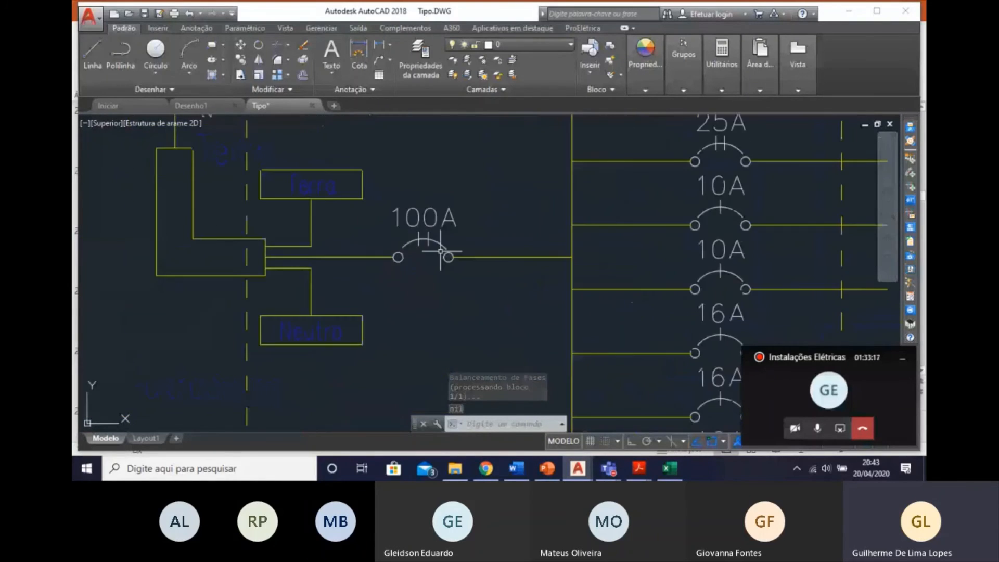
scroll(441, 253, "down", 2)
middle_click_drag(442, 255, 435, 301)
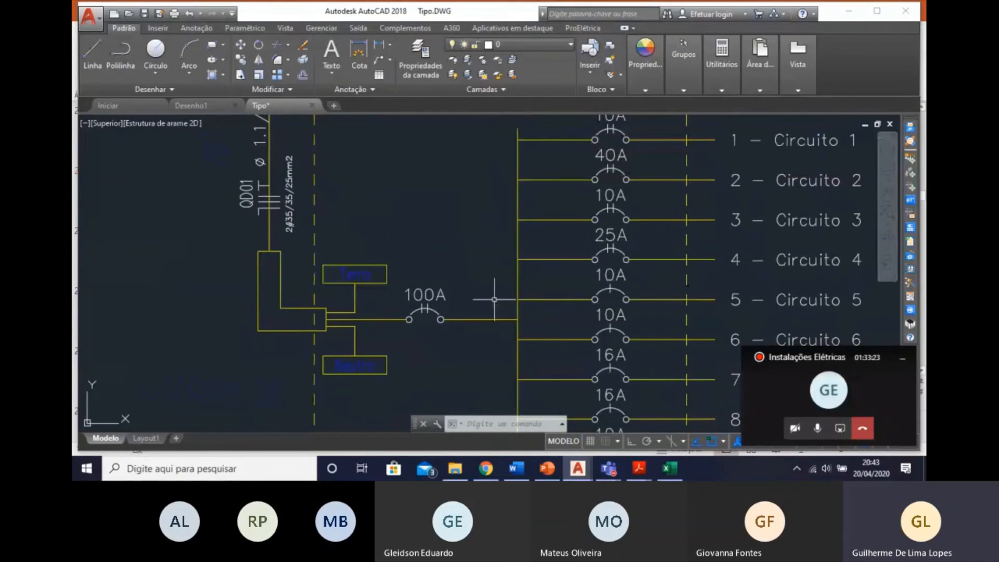
Review the QD01 single-line diagram, the Quadro de Cargas and their placement among the tables on the sheet.
scroll(428, 311, "down", 2)
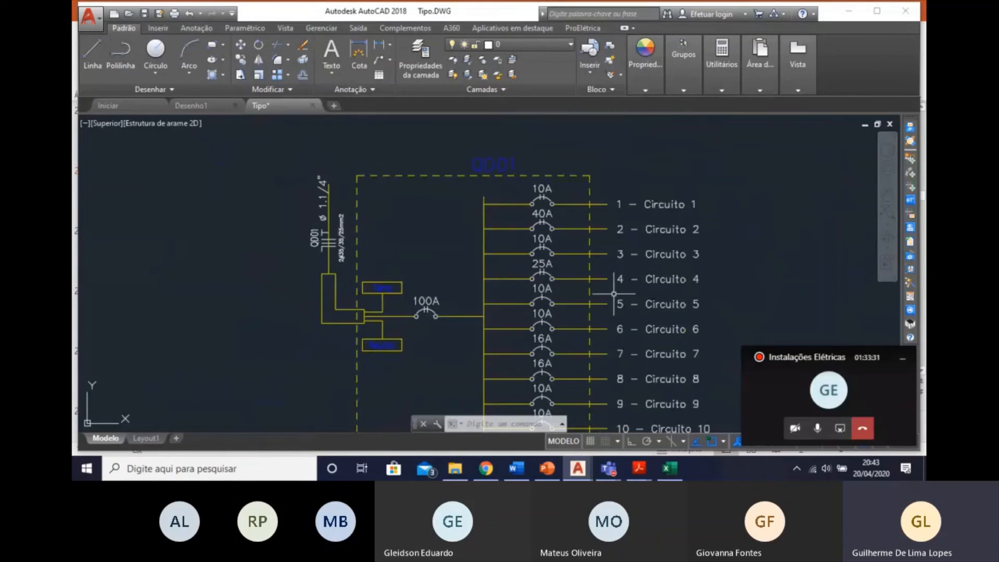
middle_click_drag(566, 215, 529, 189)
middle_click_drag(552, 289, 533, 251)
middle_click_drag(506, 178, 527, 220)
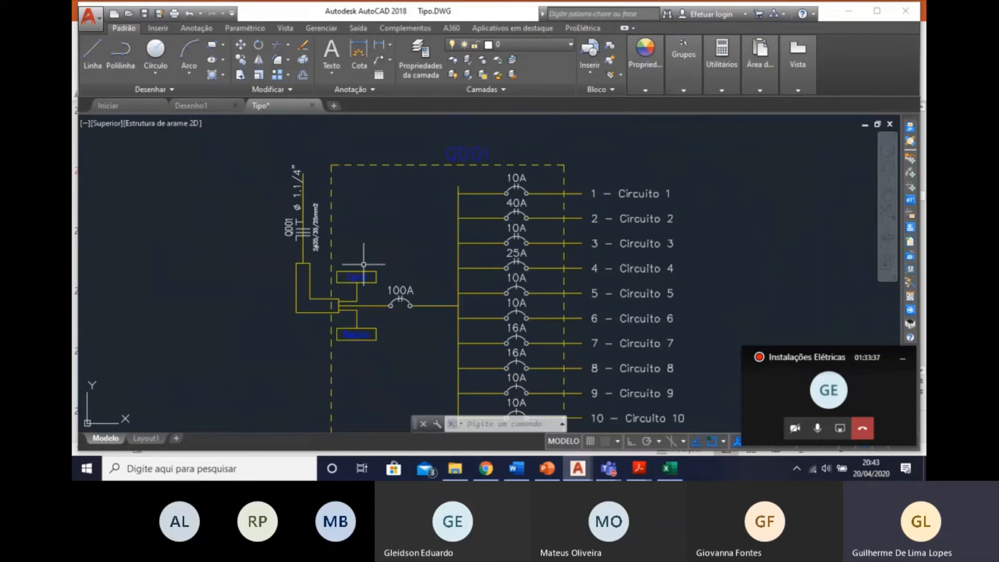
scroll(584, 244, "down", 1)
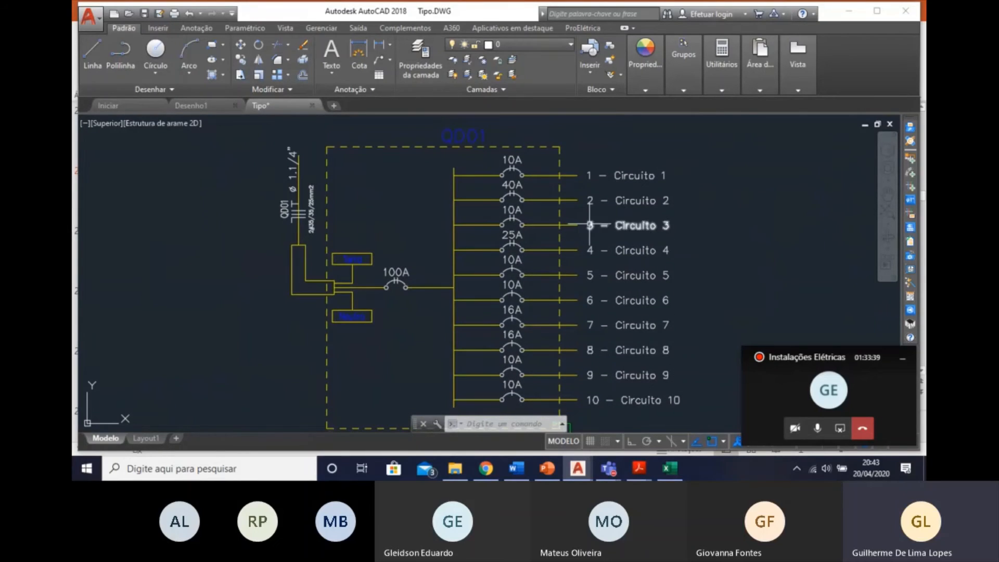
scroll(516, 250, "down", 2)
scroll(511, 315, "down", 2)
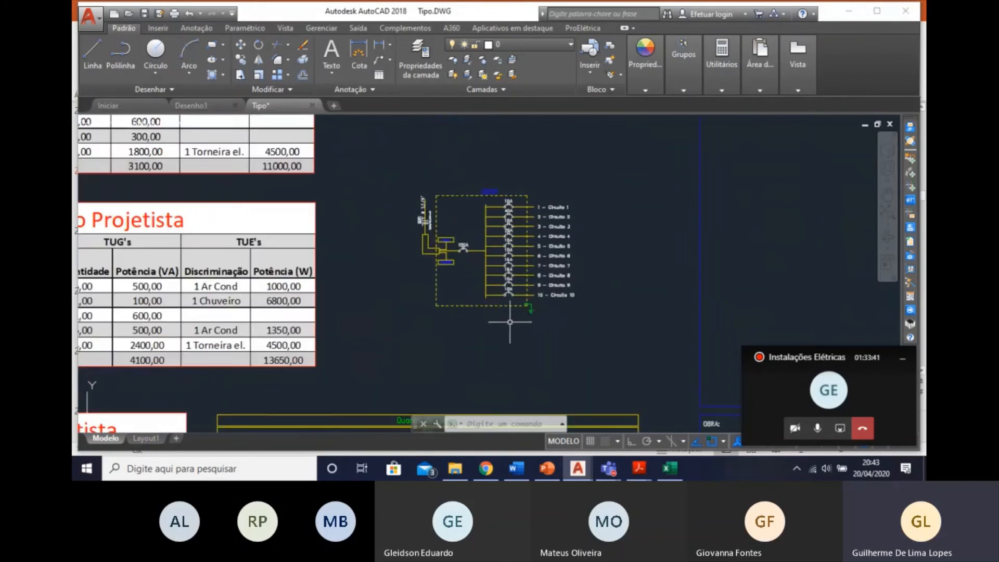
mouse_move(513, 314)
middle_mouse_down()
mouse_move(515, 244)
mouse_move(587, 126)
middle_mouse_up()
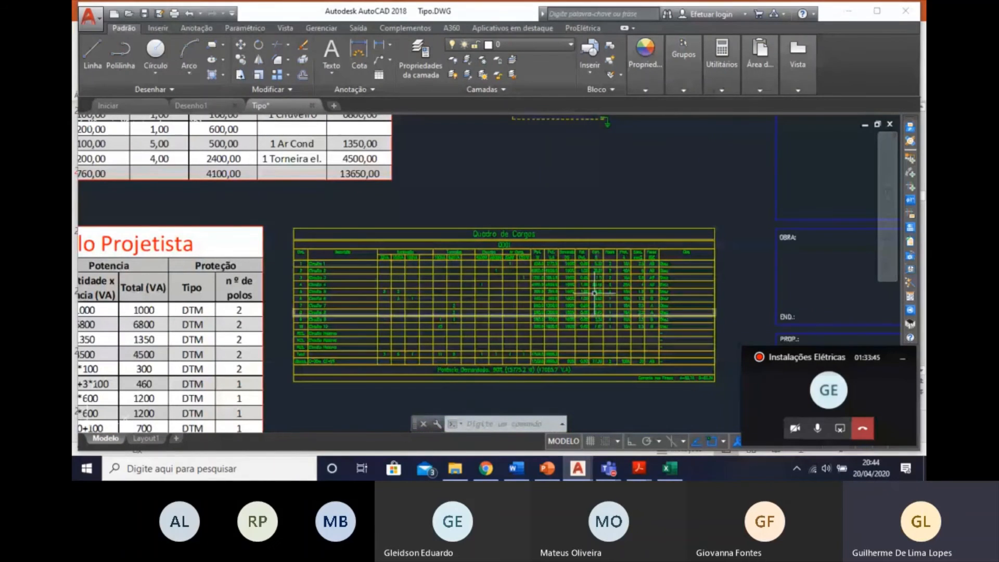
middle_click_drag(545, 117, 563, 196)
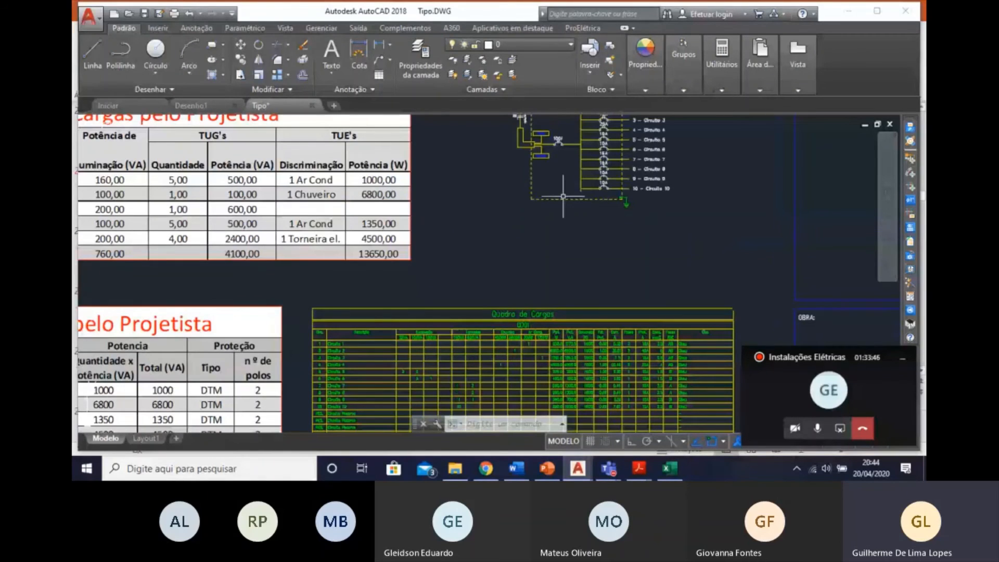
scroll(564, 196, "down", 5)
middle_click_drag(615, 254, 604, 339)
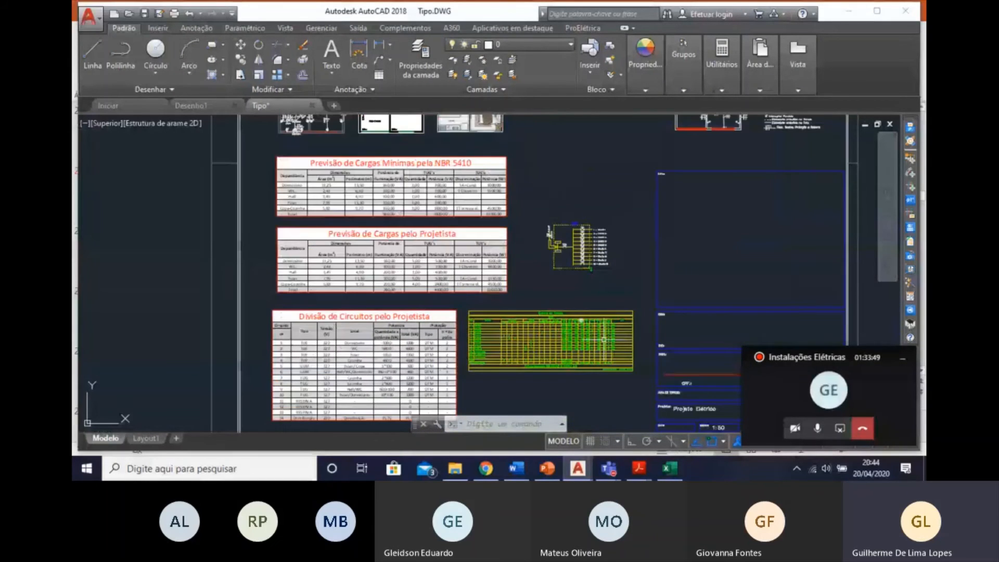
mouse_move(583, 271)
middle_mouse_down()
mouse_move(594, 316)
mouse_move(598, 309)
middle_mouse_up()
middle_click_drag(528, 265, 551, 301)
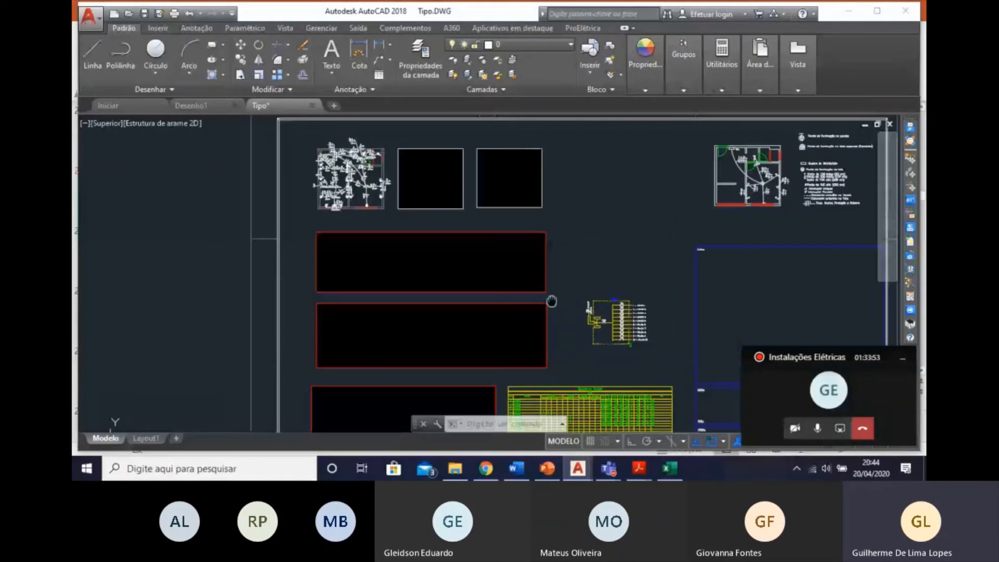
Run the conduit sizing (Dimensionar Tubulação) for the whole drawing.
scroll(395, 172, "up", 2)
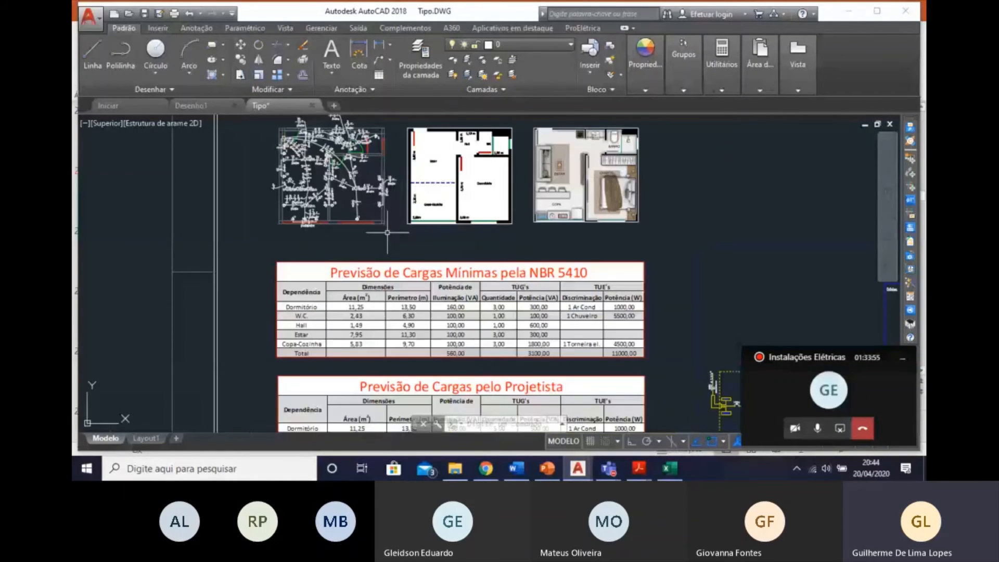
scroll(337, 192, "up", 2)
middle_click_drag(381, 273, 383, 345)
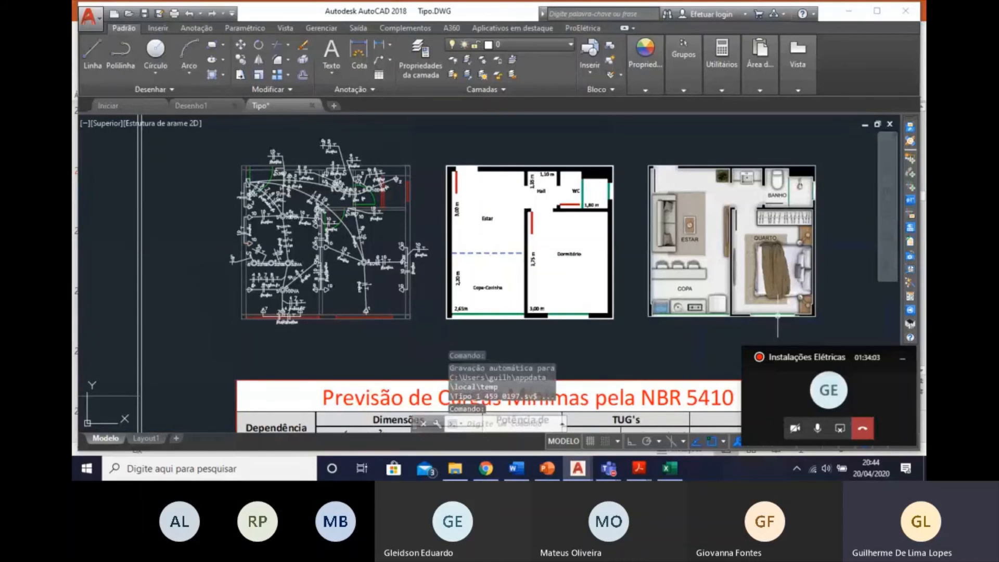
left_click(914, 301)
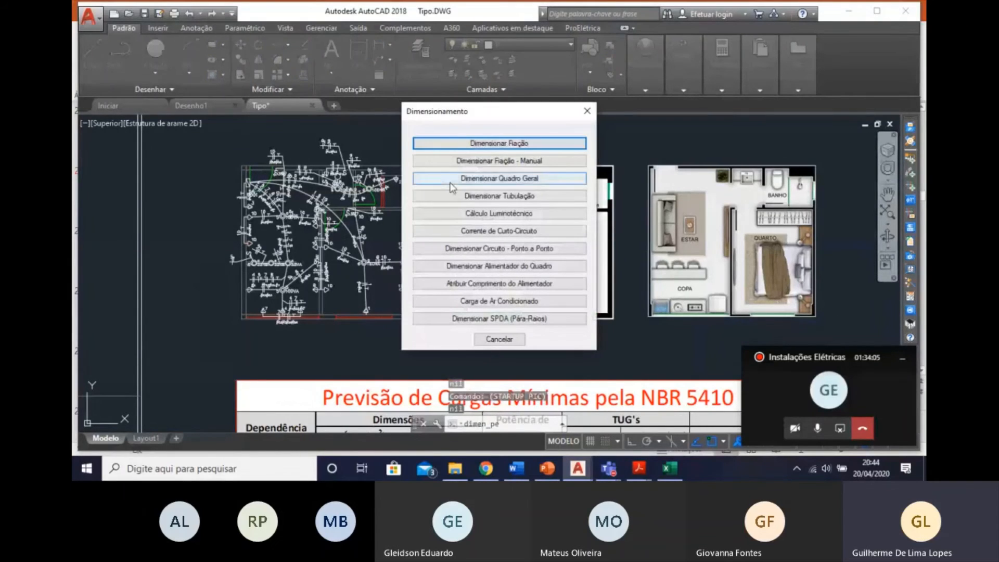
left_click(482, 195)
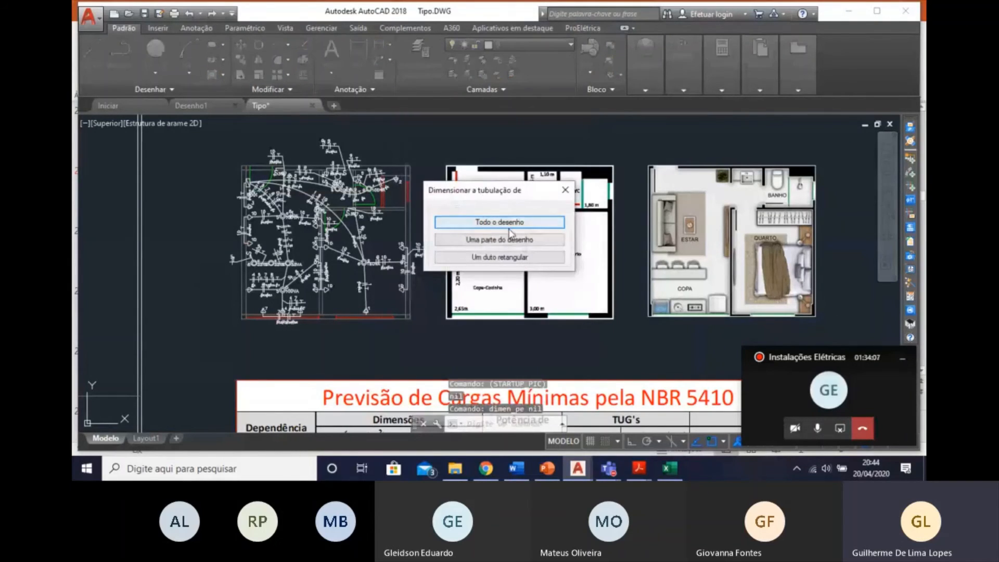
left_click(510, 222)
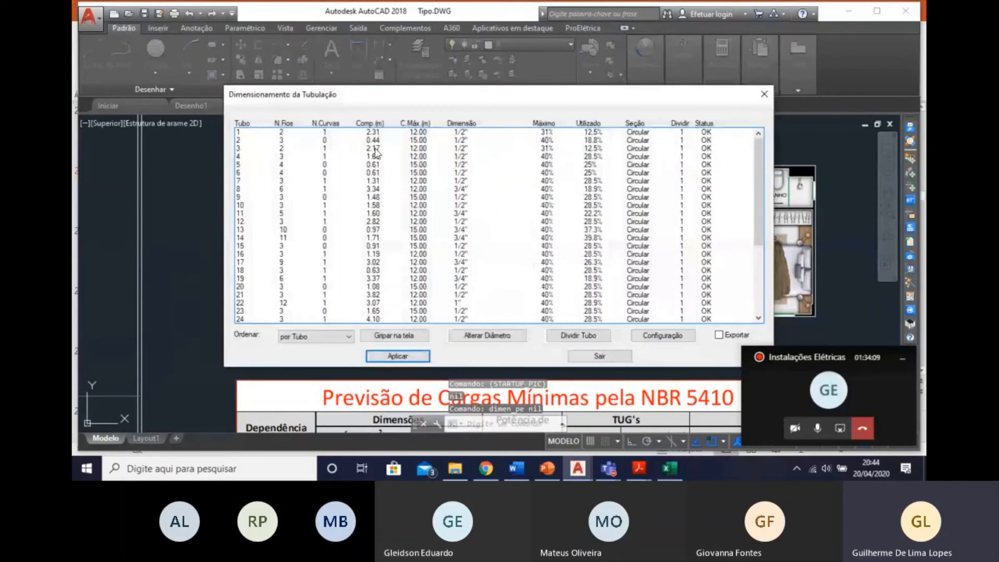
Review the wire count, length, diameter and occupancy of every conduit, and apply the conduit sizing.
scroll(693, 206, "down", 5)
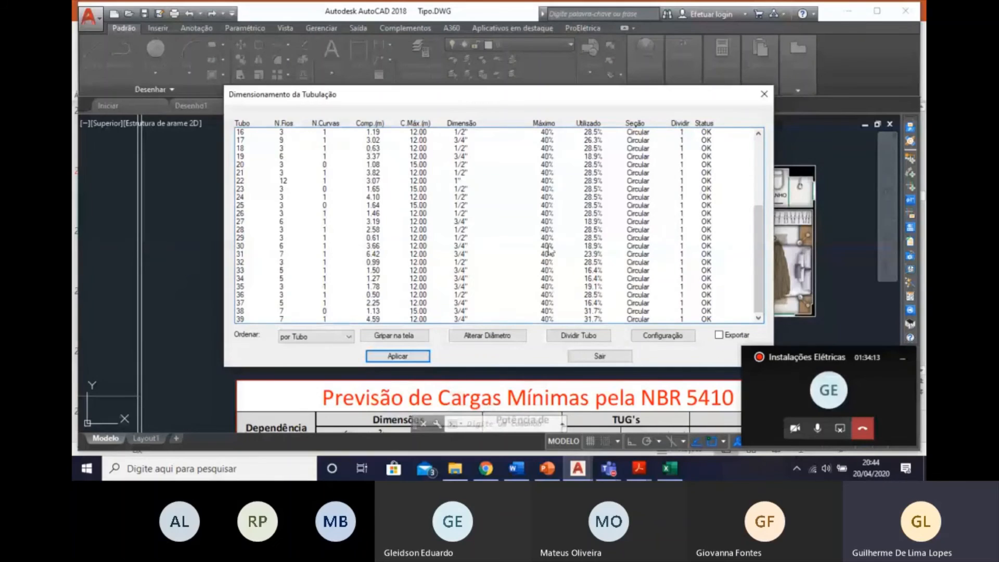
scroll(551, 251, "up", 5)
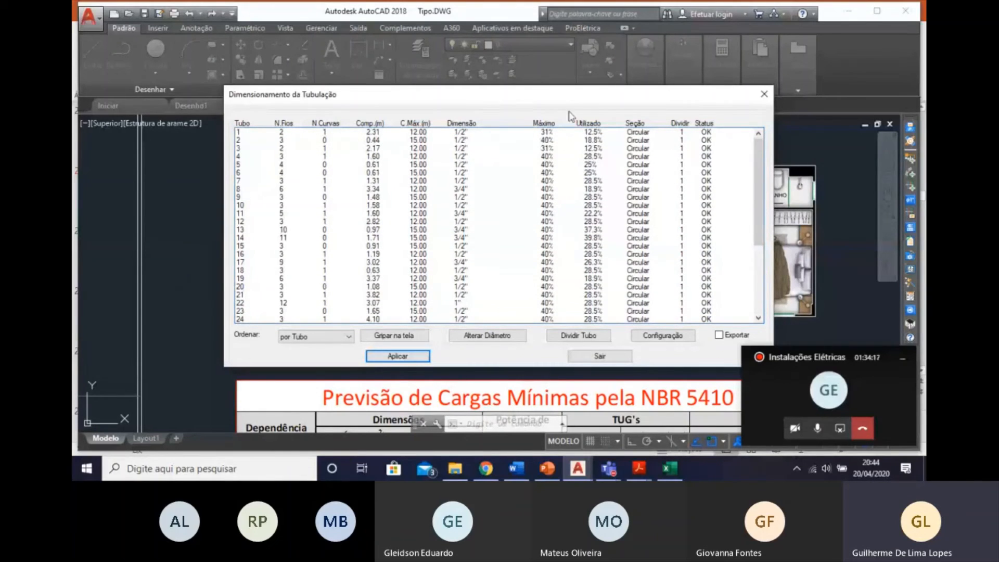
scroll(605, 179, "down", 5)
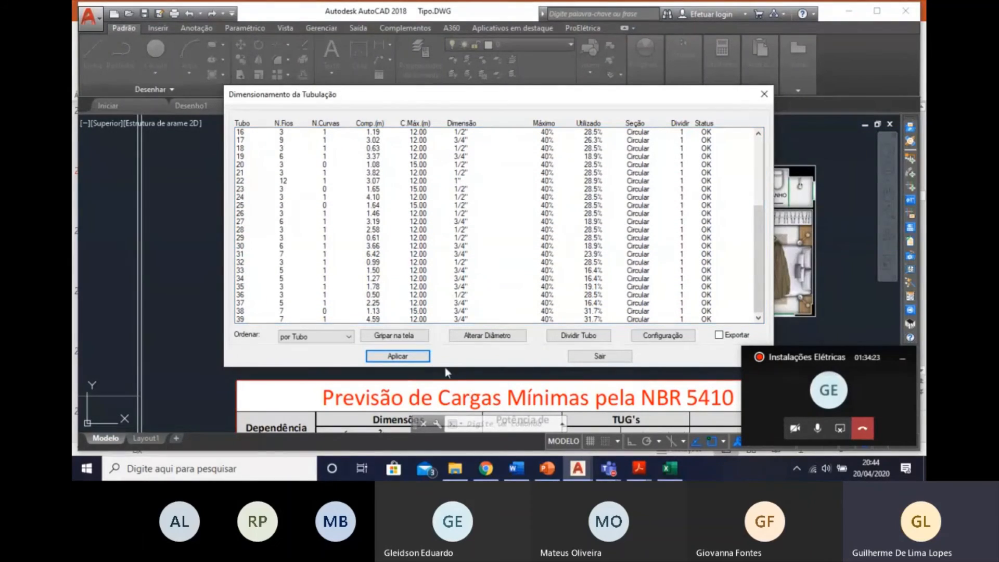
left_click(414, 356)
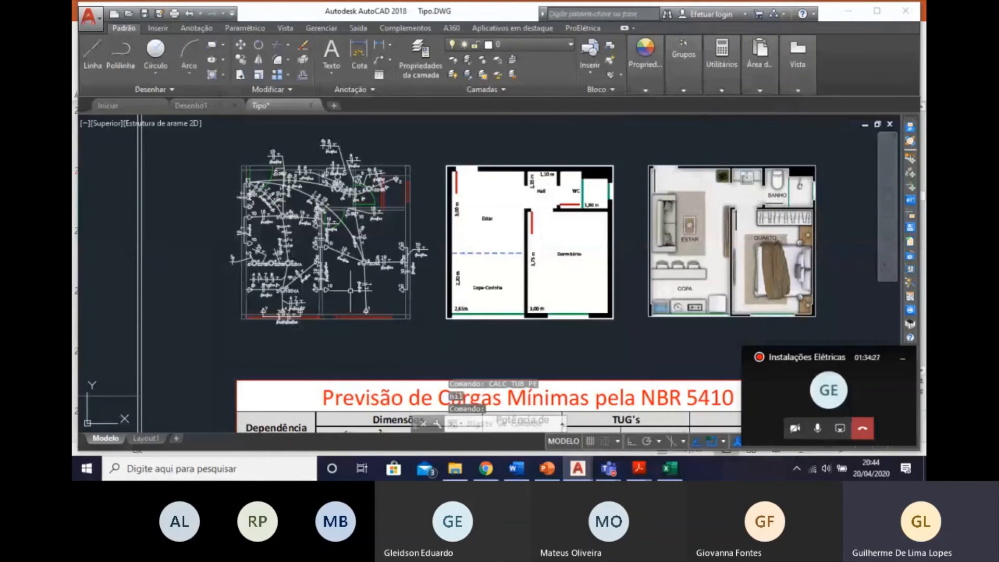
Examine the conduit runs and their circuit and wire-gauge labels throughout the electrical floor plan.
scroll(351, 290, "up", 6)
scroll(348, 286, "down", 4)
mouse_move(283, 313)
middle_mouse_down()
mouse_move(321, 307)
mouse_move(408, 324)
middle_mouse_up()
scroll(321, 307, "up", 4)
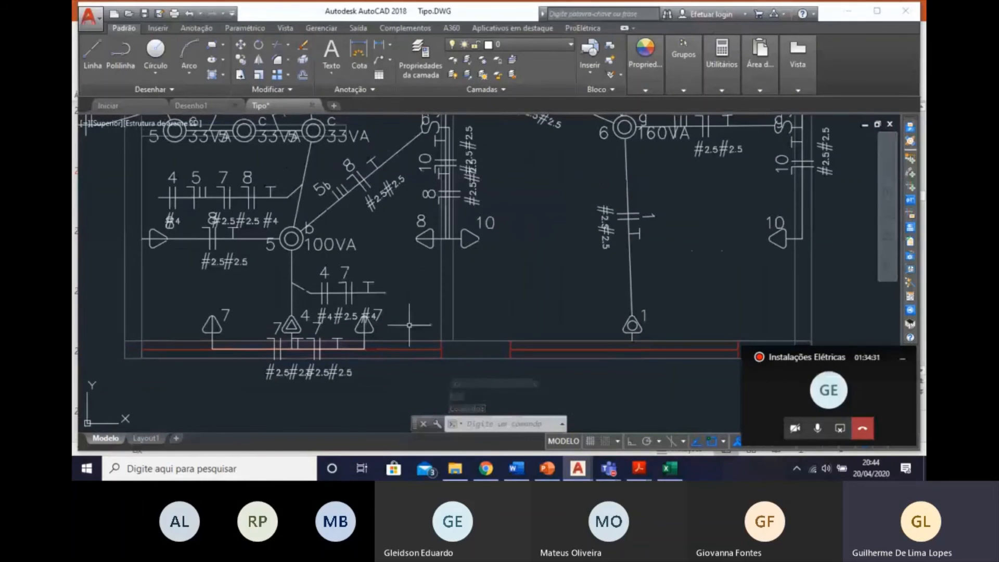
key("Escape")
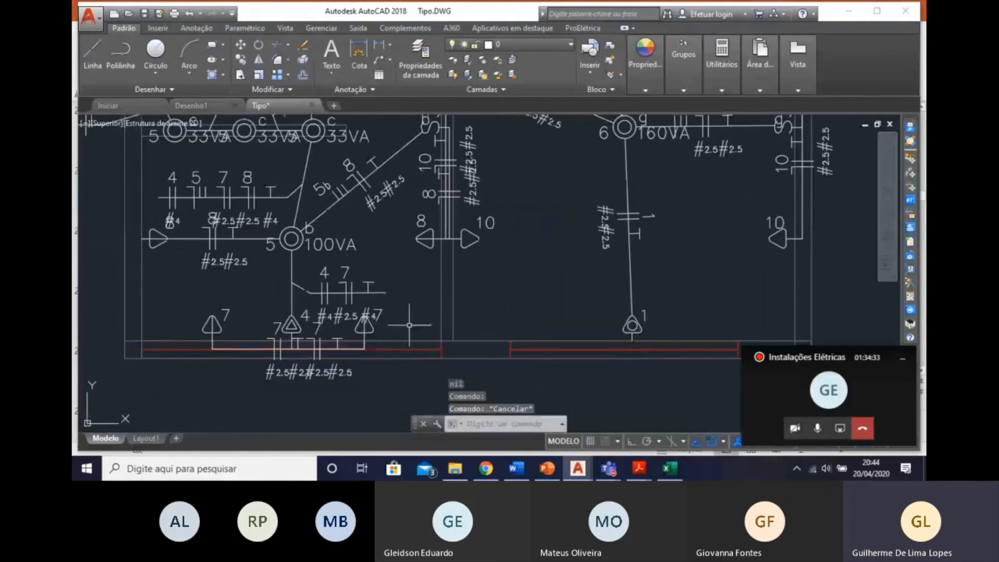
key("Escape")
scroll(538, 272, "down", 4)
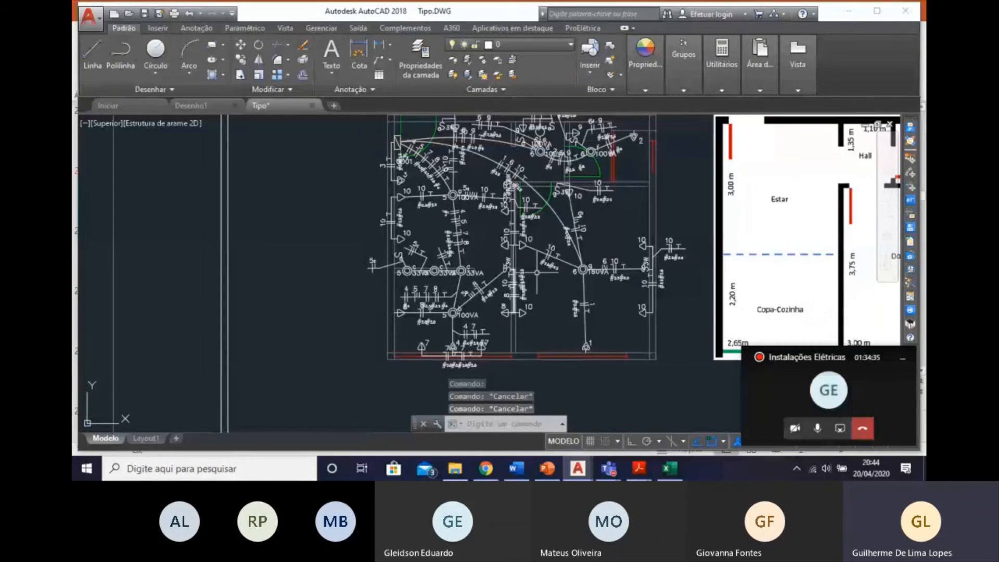
scroll(495, 201, "up", 5)
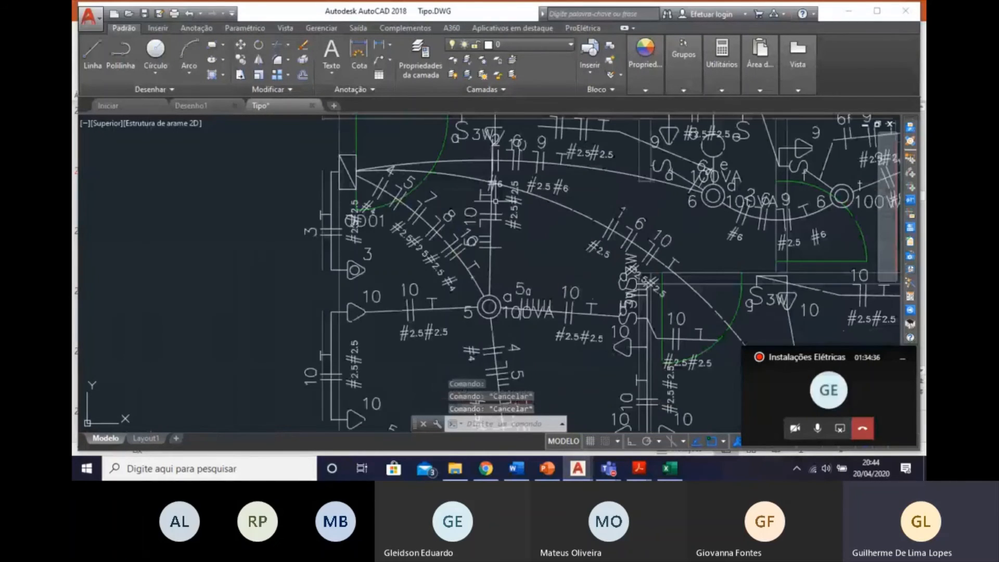
middle_click_drag(677, 267, 462, 293)
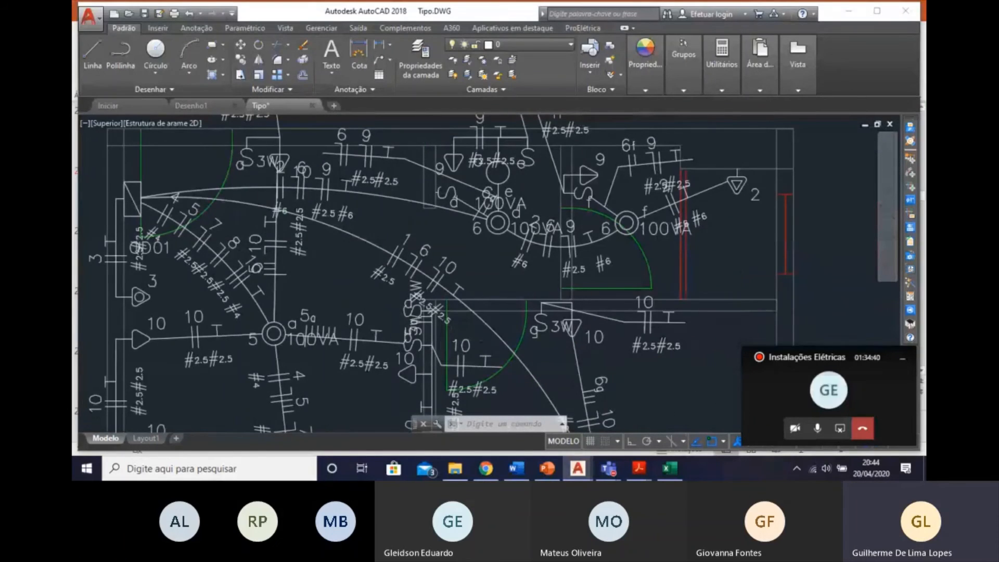
scroll(572, 274, "down", 4)
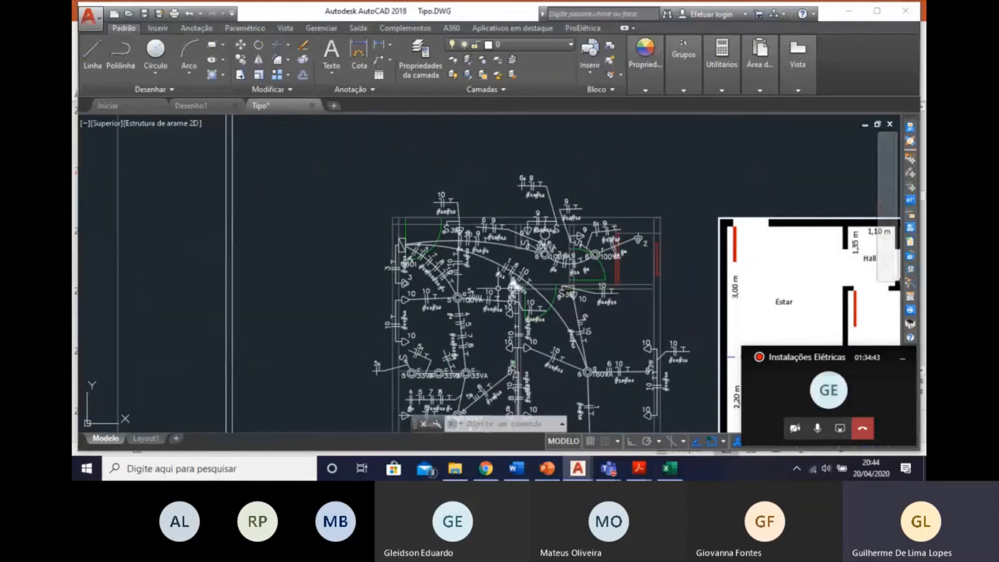
middle_click_drag(616, 246, 573, 137)
middle_click_drag(581, 382, 610, 415)
type("dimen_pe")
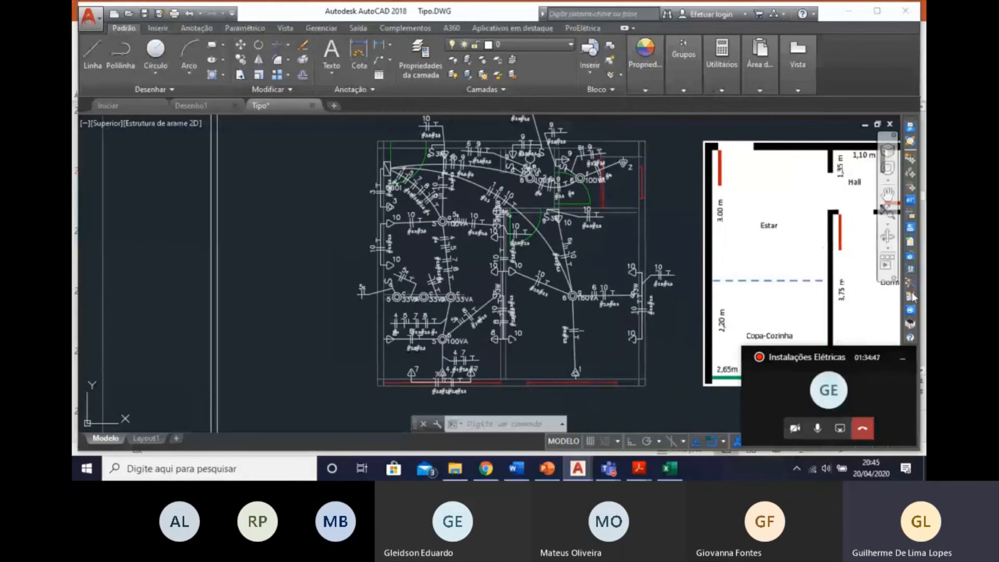
key("Return")
left_click(587, 110)
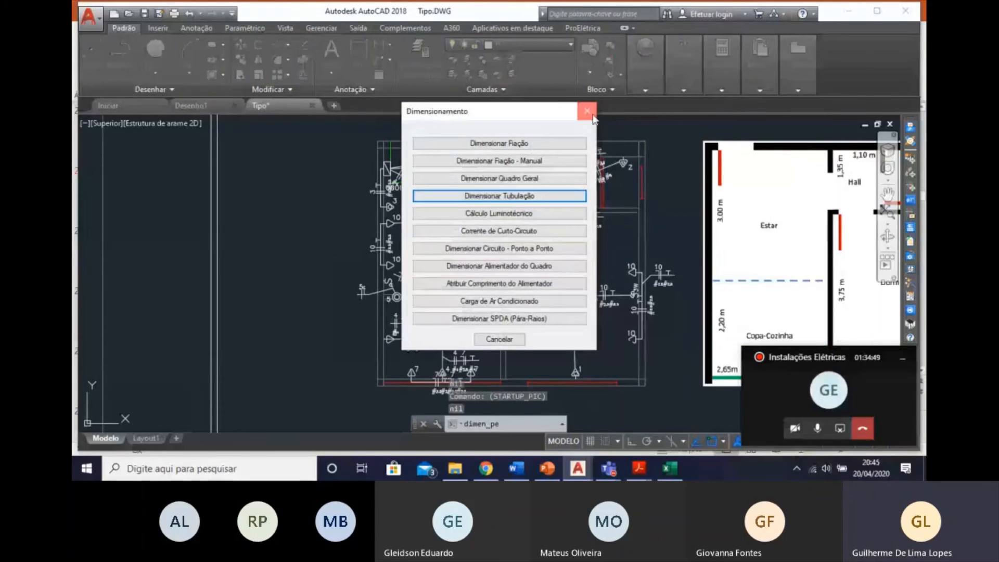
Label the conduit diameters across the entire electrical floor plan with the Indicar Eletrodutos option.
left_click(912, 200)
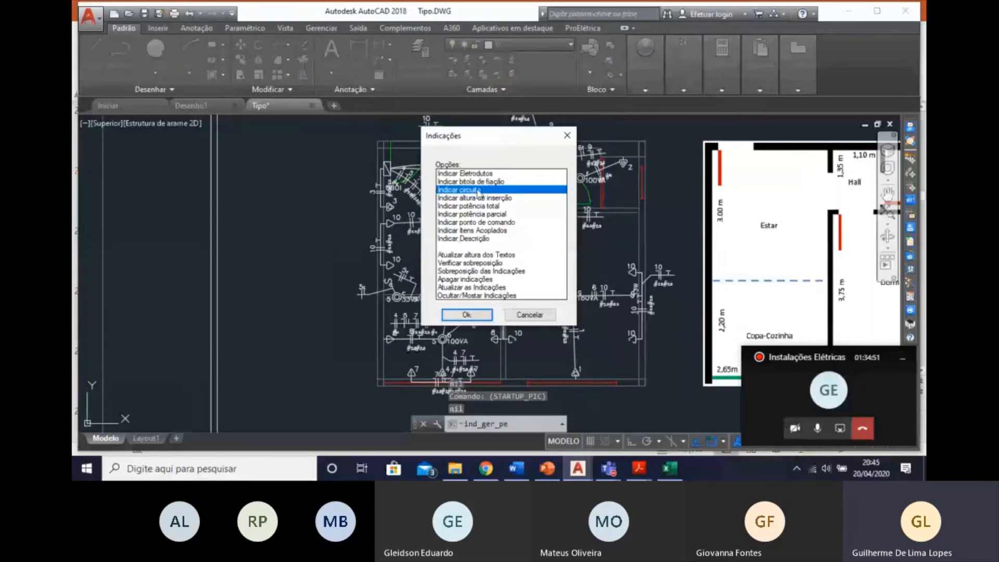
left_click(486, 174)
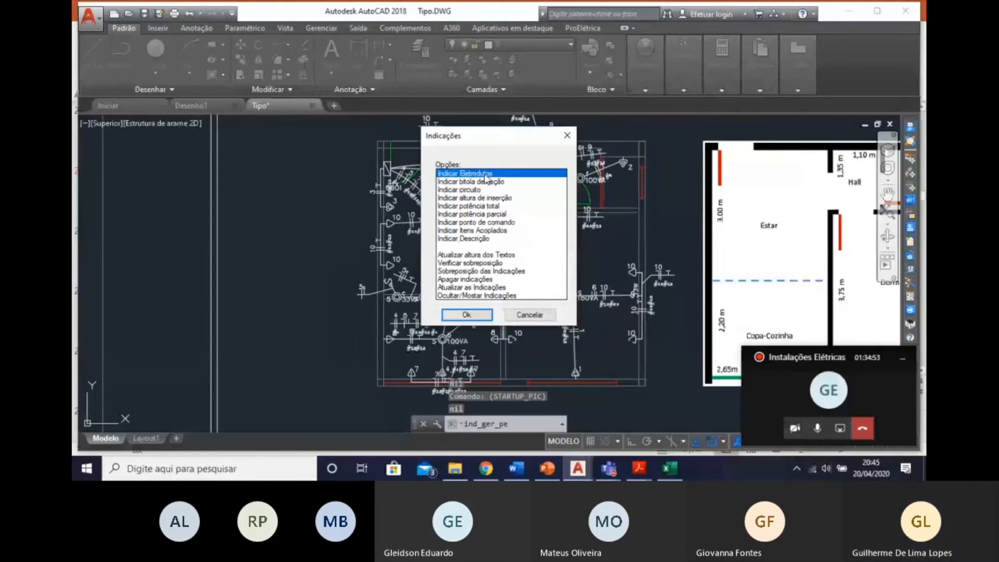
left_click(467, 314)
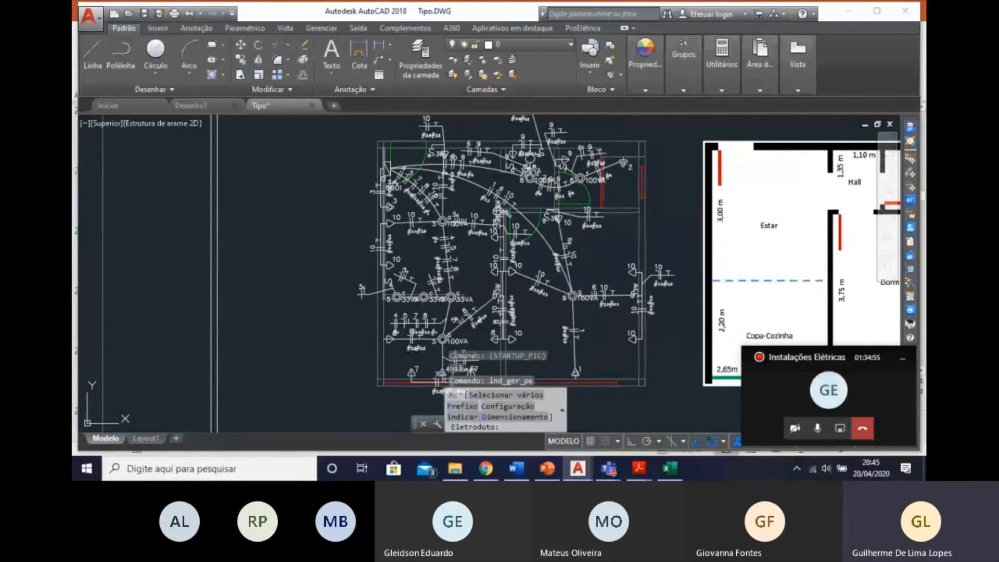
scroll(350, 157, "down", 2)
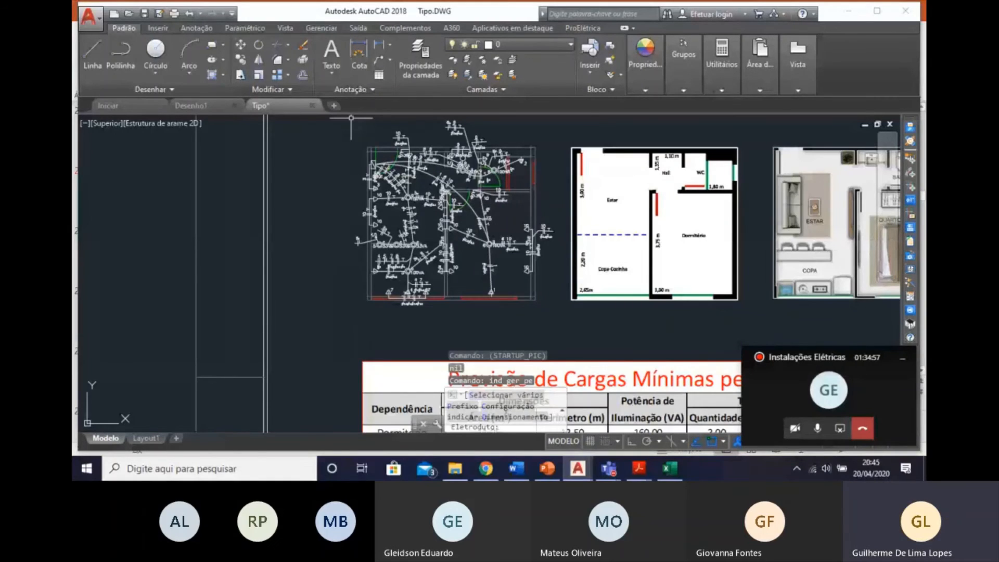
left_click(556, 314)
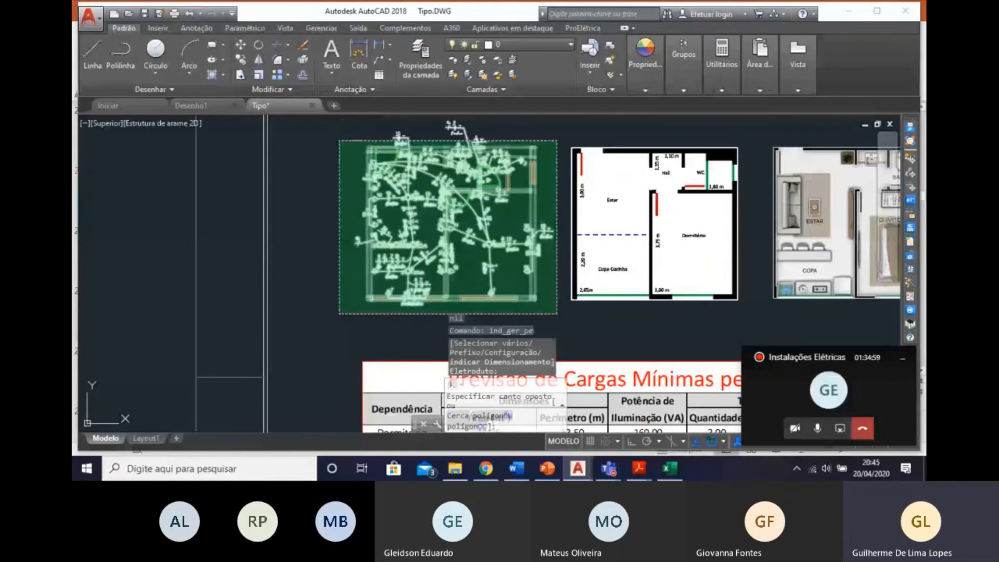
middle_click_drag(336, 131, 355, 191)
left_click(358, 168)
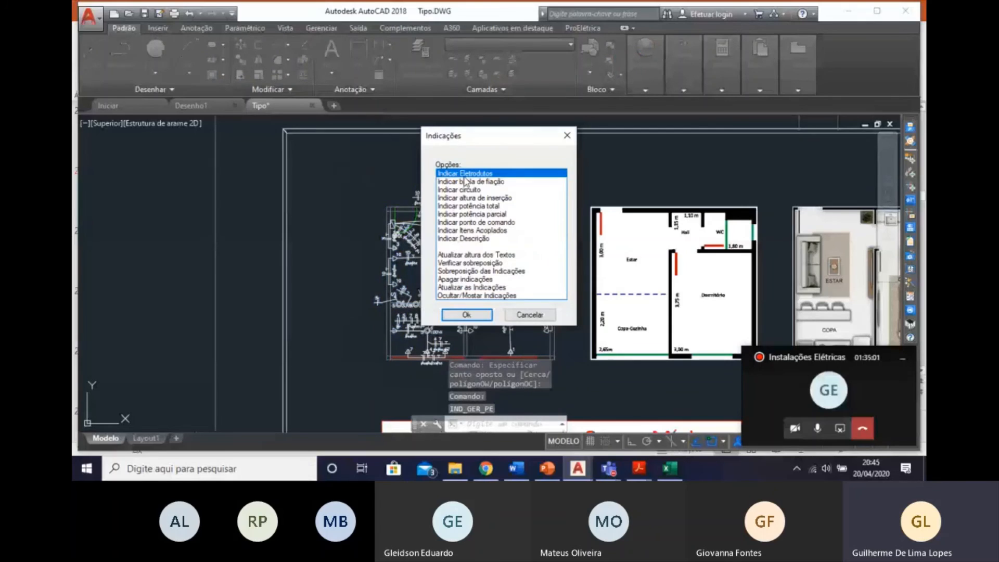
double_click(466, 182)
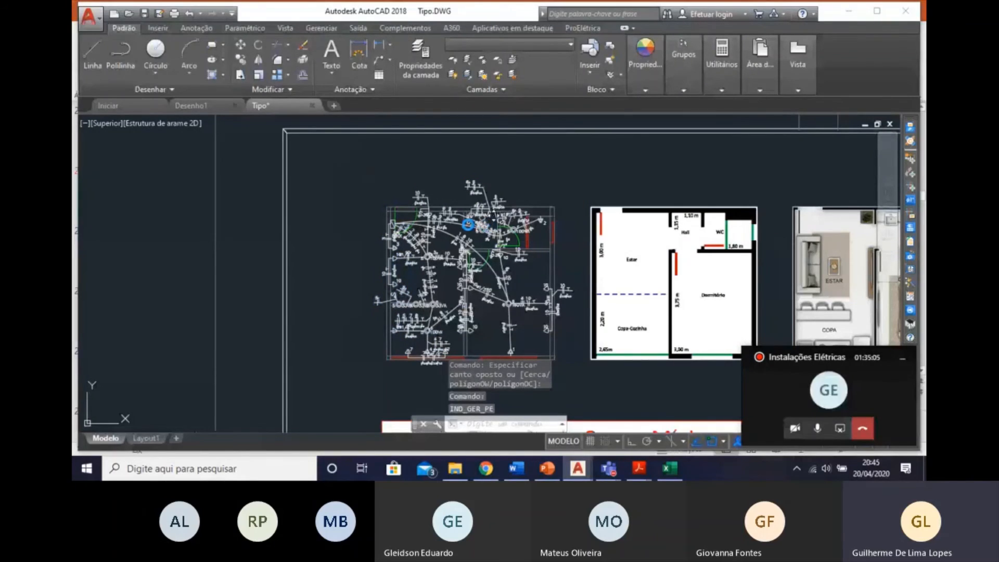
Examine the conduit diameter labels along the conduit runs throughout the electrical floor plan.
scroll(419, 312, "up", 6)
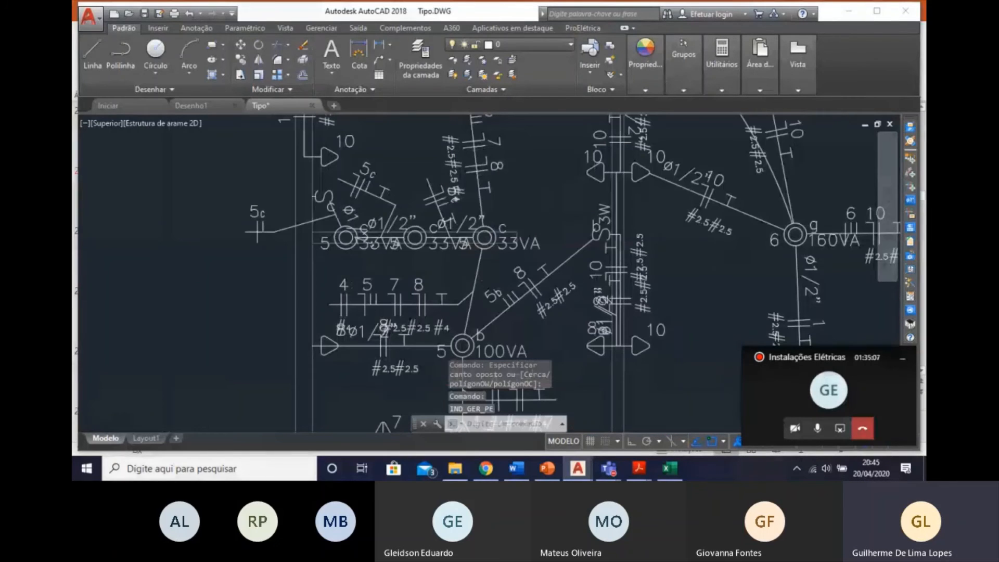
scroll(328, 263, "up", 2)
mouse_move(377, 242)
middle_mouse_down()
mouse_move(393, 266)
mouse_move(350, 269)
middle_mouse_up()
scroll(349, 244, "up", 2)
left_click(338, 198)
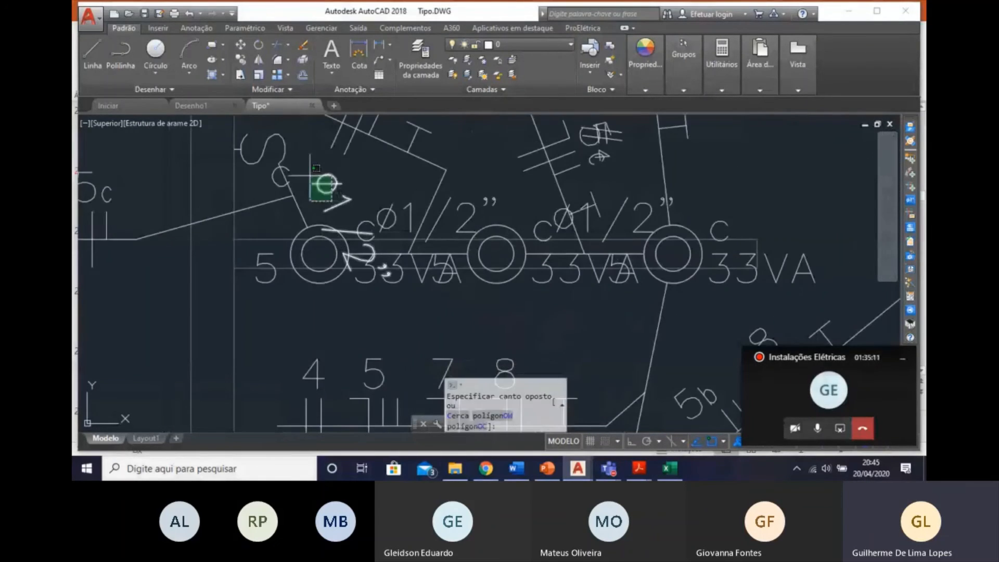
left_click(310, 174)
scroll(389, 278, "down", 2)
key("Escape")
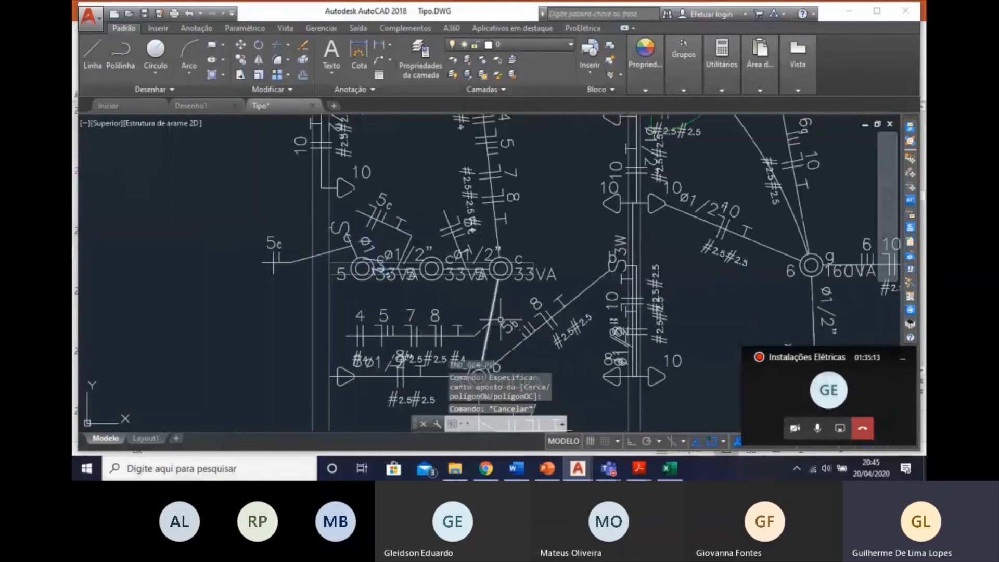
middle_click_drag(534, 265, 500, 393)
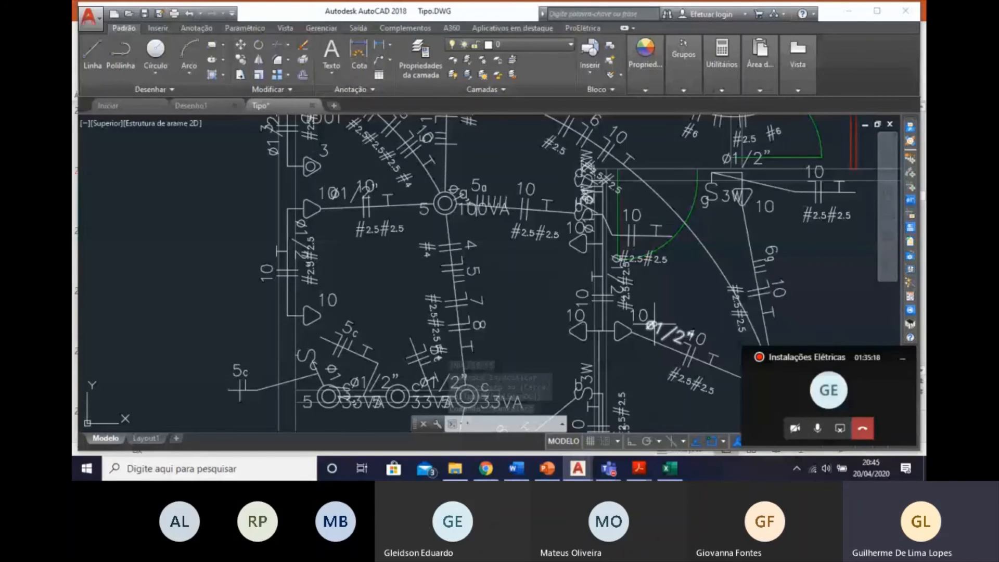
middle_click_drag(659, 195, 718, 308)
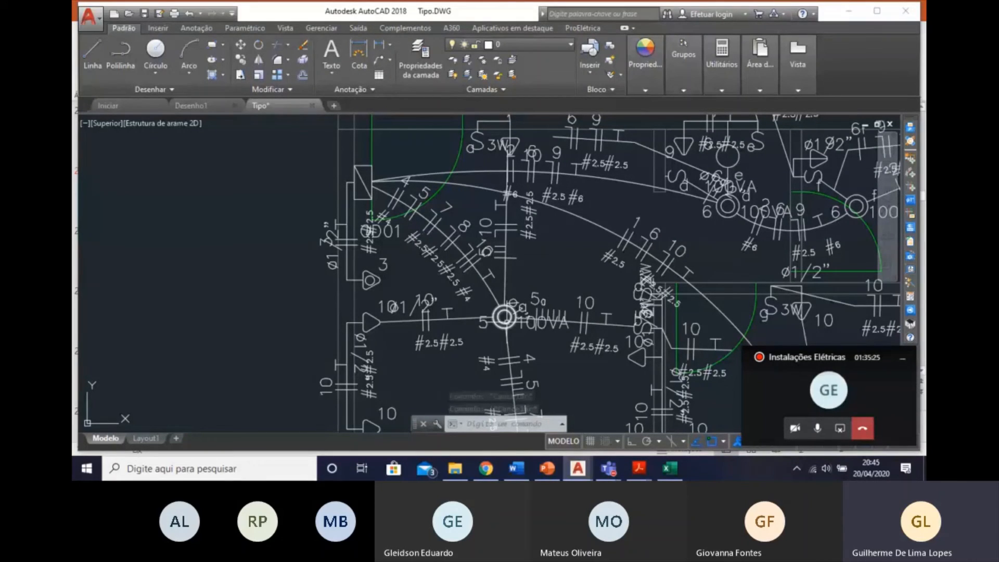
scroll(402, 197, "down", 4)
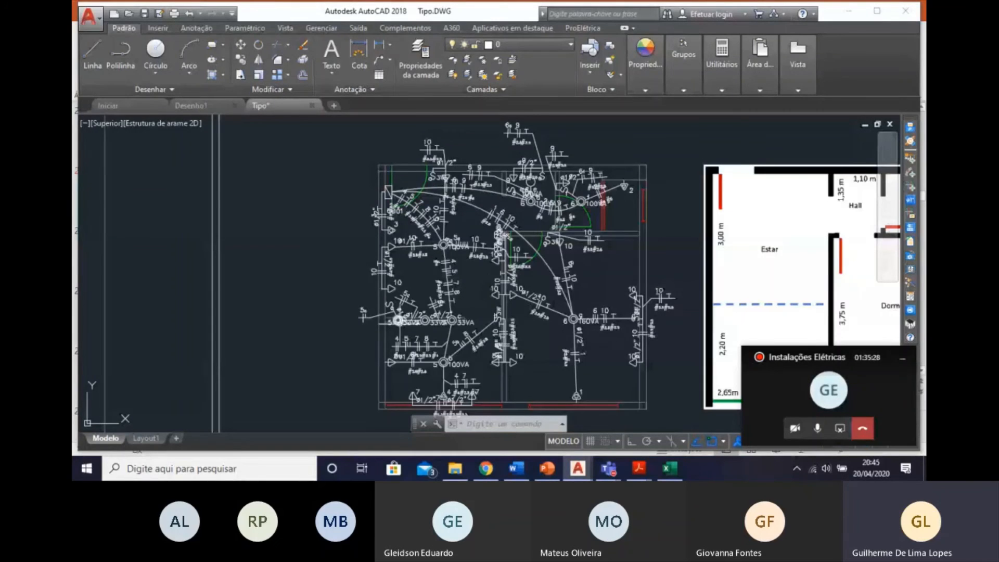
middle_click_drag(399, 324, 368, 286)
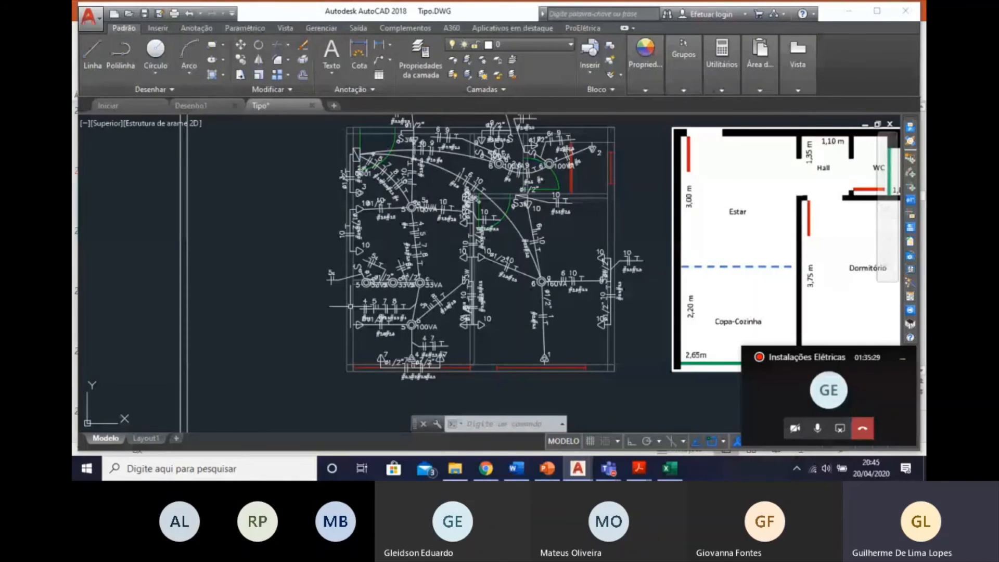
mouse_move(216, 254)
middle_mouse_down()
mouse_move(123, 305)
mouse_move(101, 281)
middle_mouse_up()
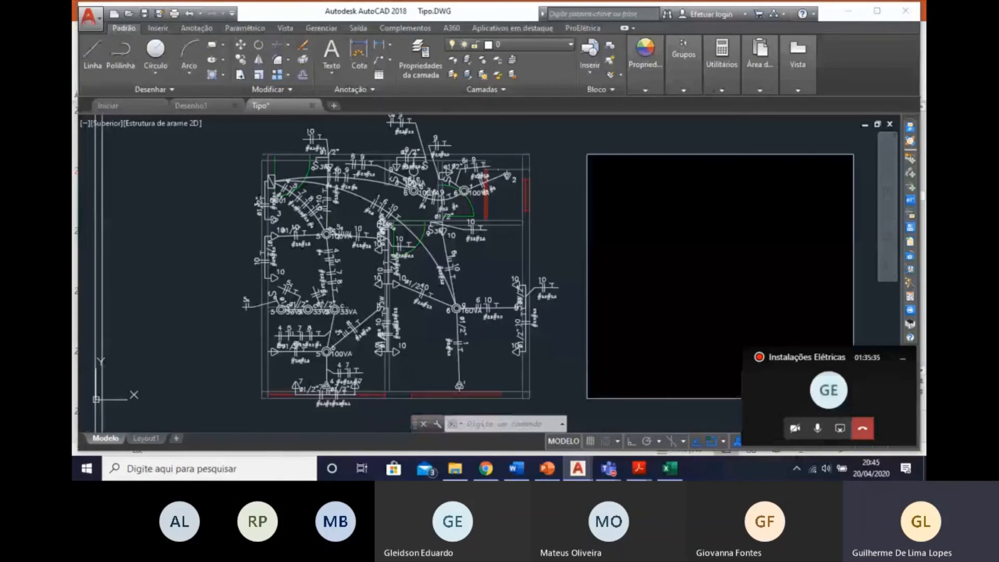
scroll(324, 274, "down", 3)
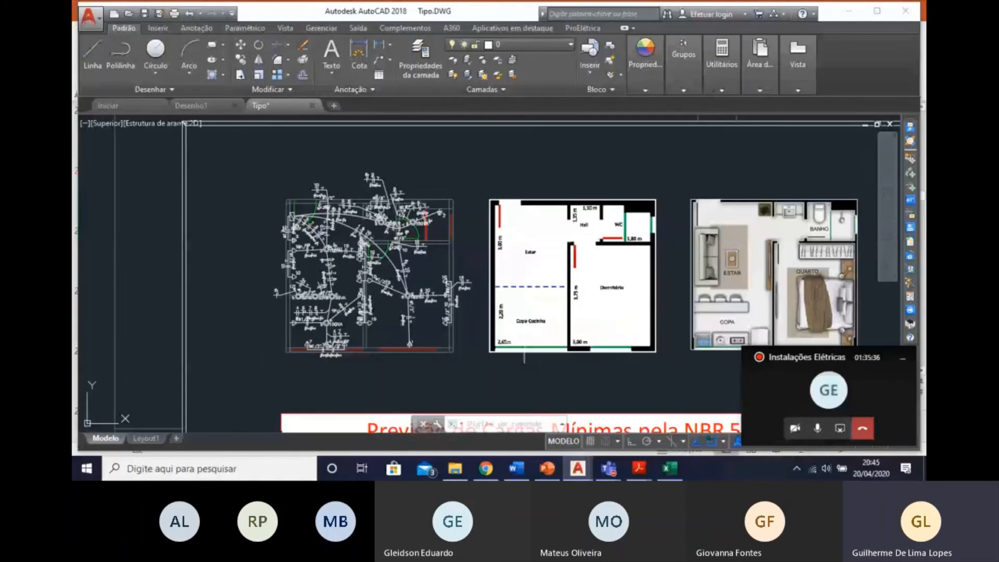
key("Escape")
key("Escape")
key("Escape")
left_click(475, 368)
left_click(227, 151)
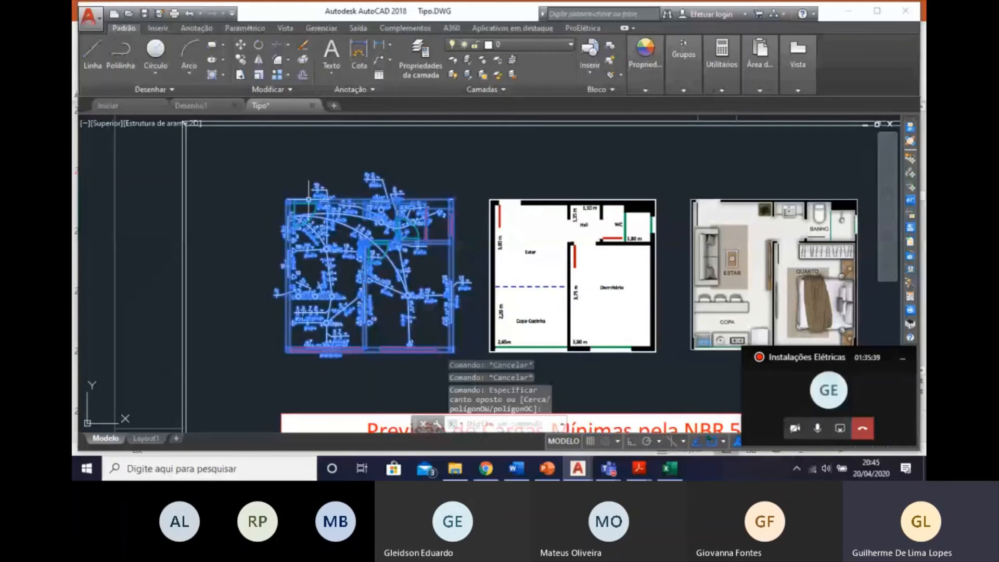
middle_click_drag(359, 262, 245, 239)
key("Escape")
key("Escape")
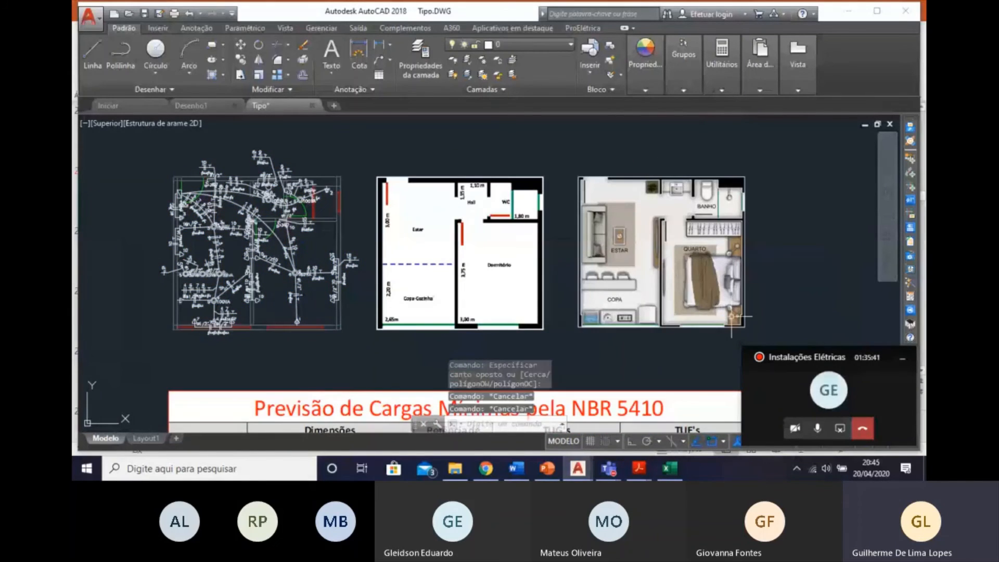
Move the dimensioned floor plan and the furnished plan images together to the right, away from the electrical plan.
scroll(698, 313, "down", 2)
middle_click_drag(695, 312, 589, 288)
left_click(639, 302)
left_click(377, 201)
key("Escape")
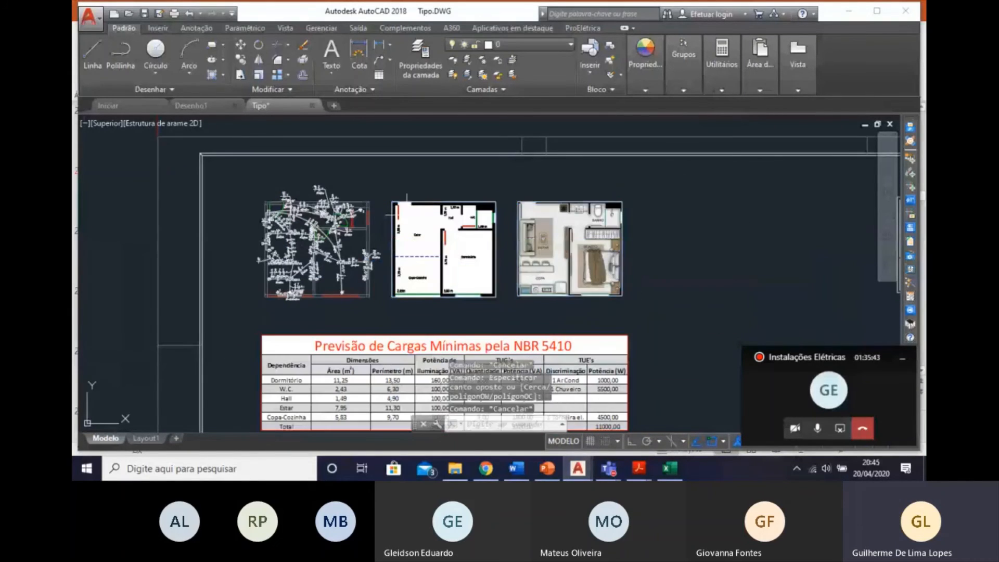
left_click(379, 197)
left_click(692, 316)
right_click(592, 268)
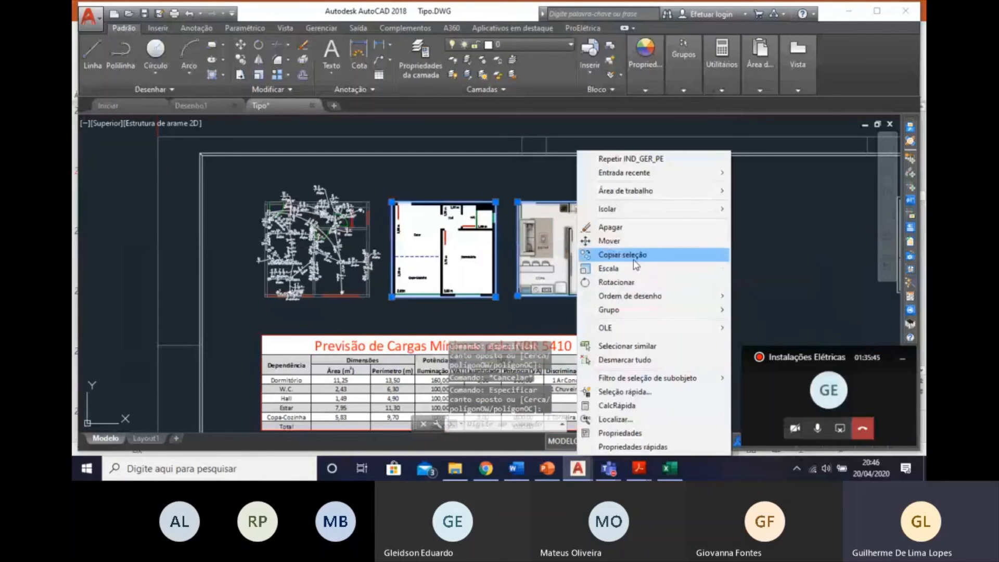
left_click(629, 241)
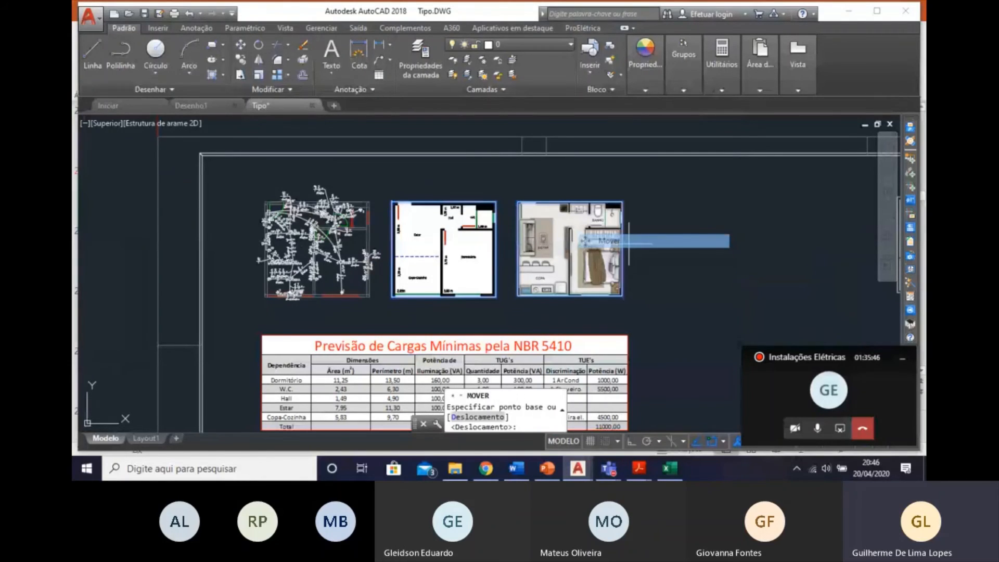
left_click(593, 250)
left_click(726, 249)
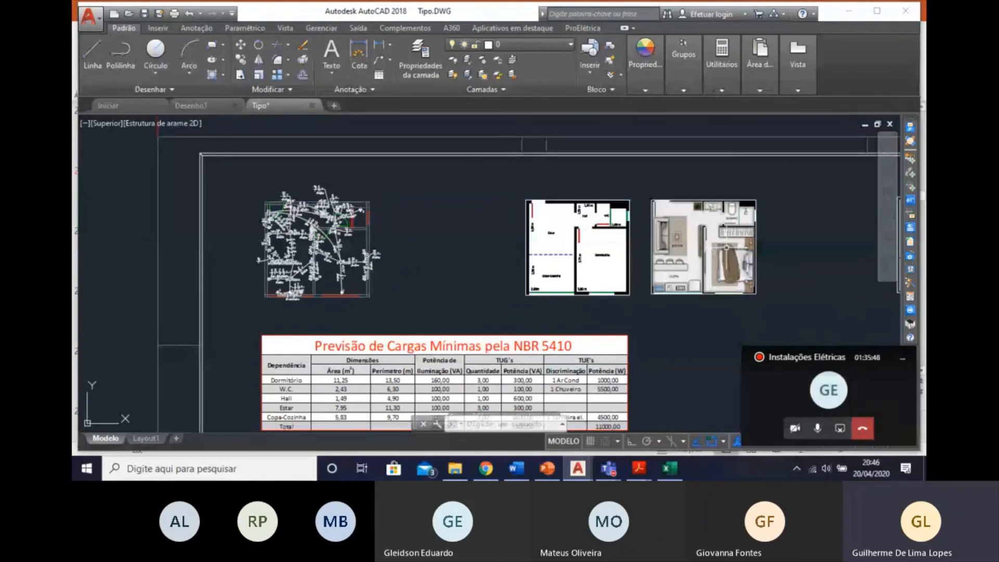
Copy the complete electrical plan and paste the duplicate in the empty area above the drawing sheet.
left_click(402, 298)
left_click(231, 187)
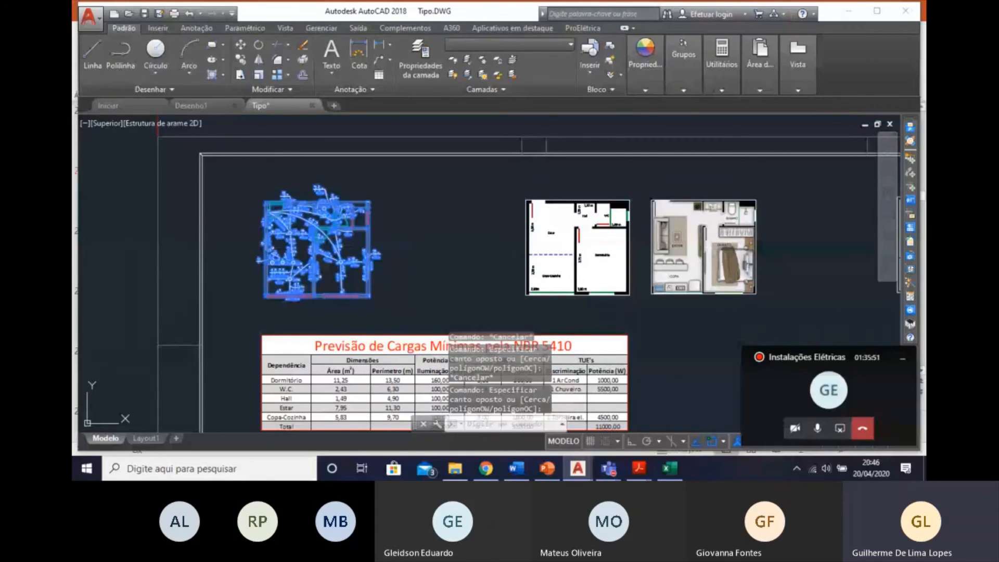
key("ctrl+c")
key("ctrl+v")
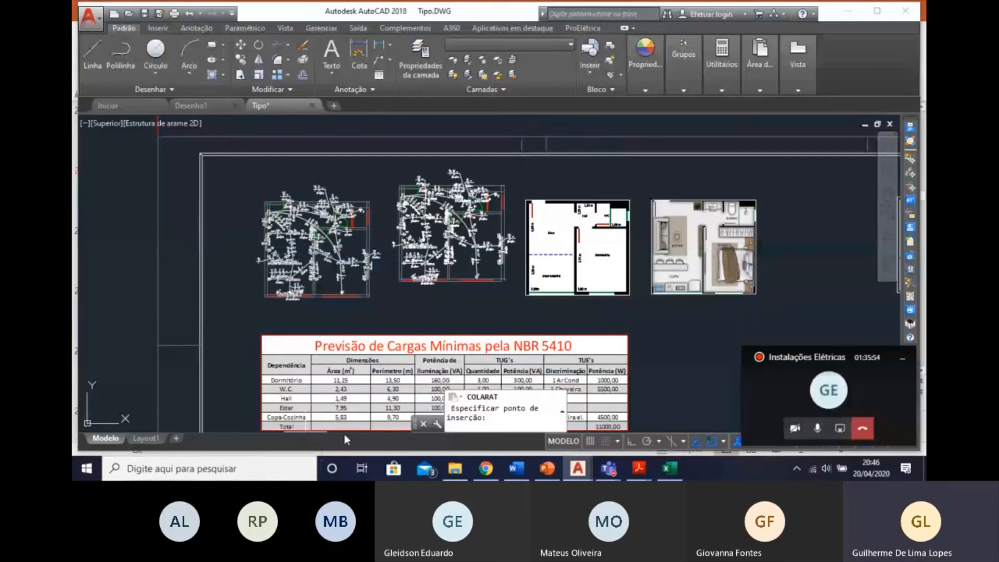
scroll(345, 400, "down", 2)
middle_click_drag(195, 198, 225, 312)
left_click(225, 312)
mouse_move(340, 234)
middle_mouse_down()
mouse_move(406, 320)
mouse_move(386, 289)
mouse_move(409, 245)
middle_mouse_up()
scroll(391, 261, "up", 4)
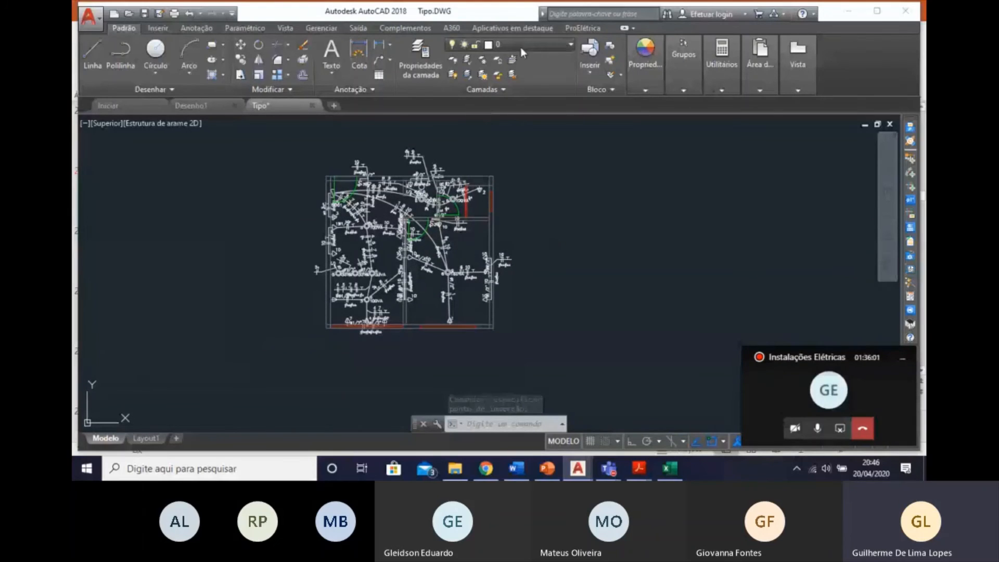
Freeze the layers TOMADAS, LUMINÁRIAS, INTERRUPTORES, INDICACAO_POTENCIA, INDICACAO_INTERRUPTOR and INDICACAO_CIRCUITO.
left_click(521, 46)
scroll(495, 270, "down", 1)
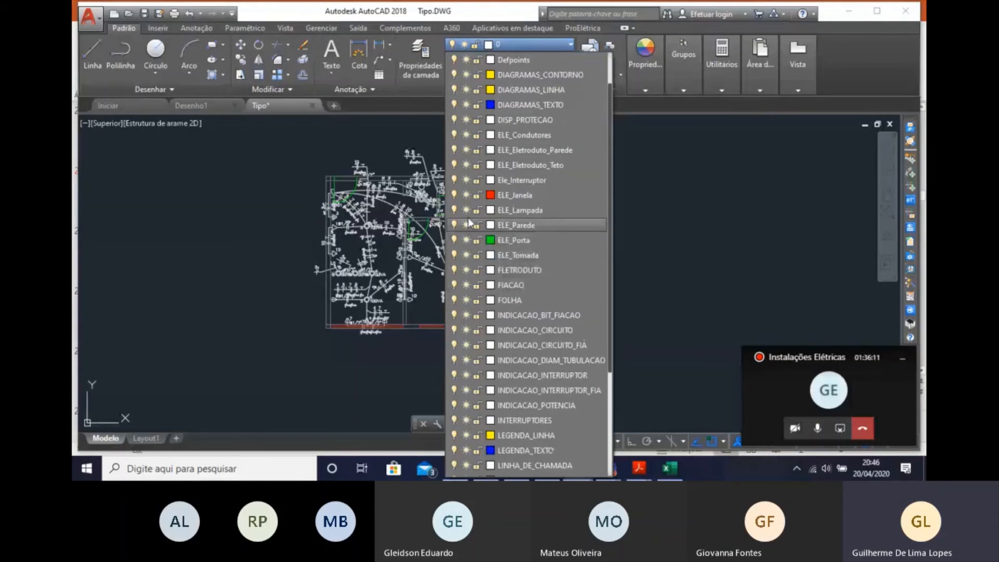
scroll(500, 292, "up", 1)
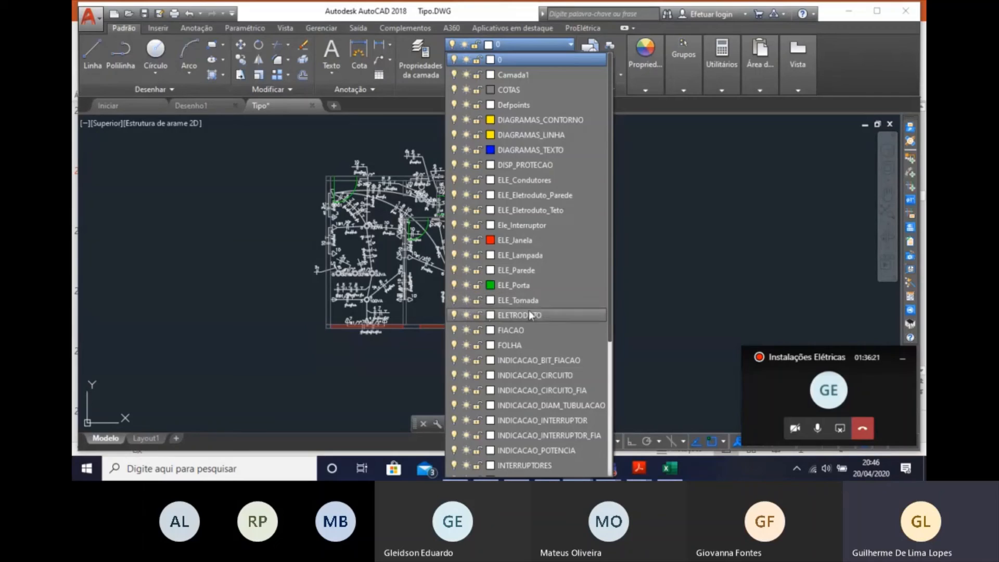
scroll(551, 308, "down", 2)
scroll(551, 308, "down", 2)
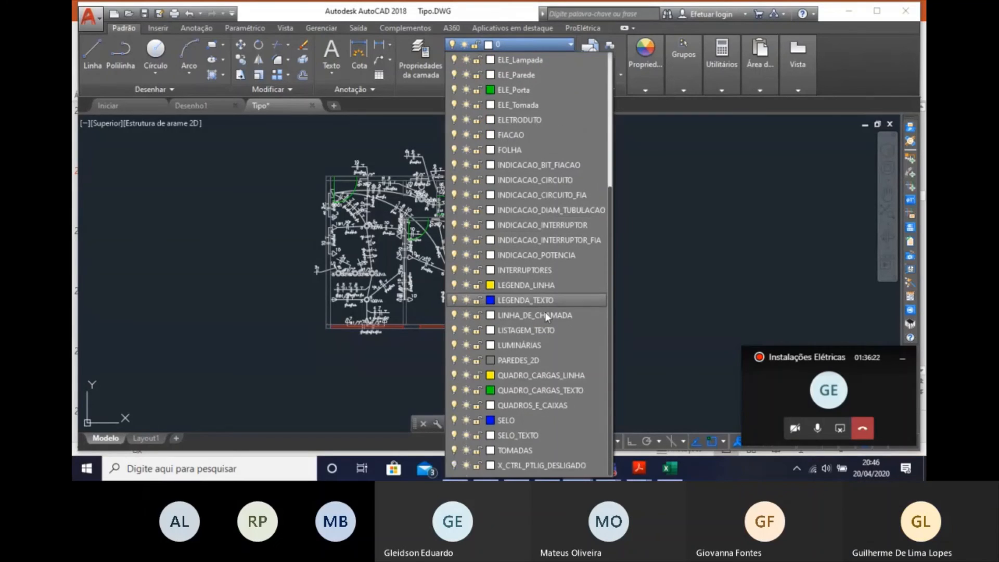
left_click(466, 450)
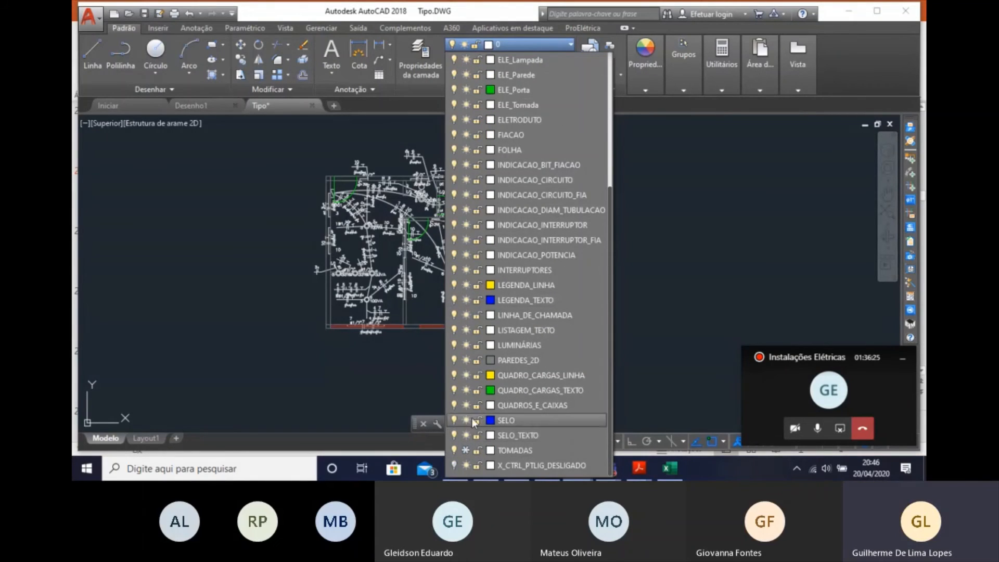
left_click(466, 346)
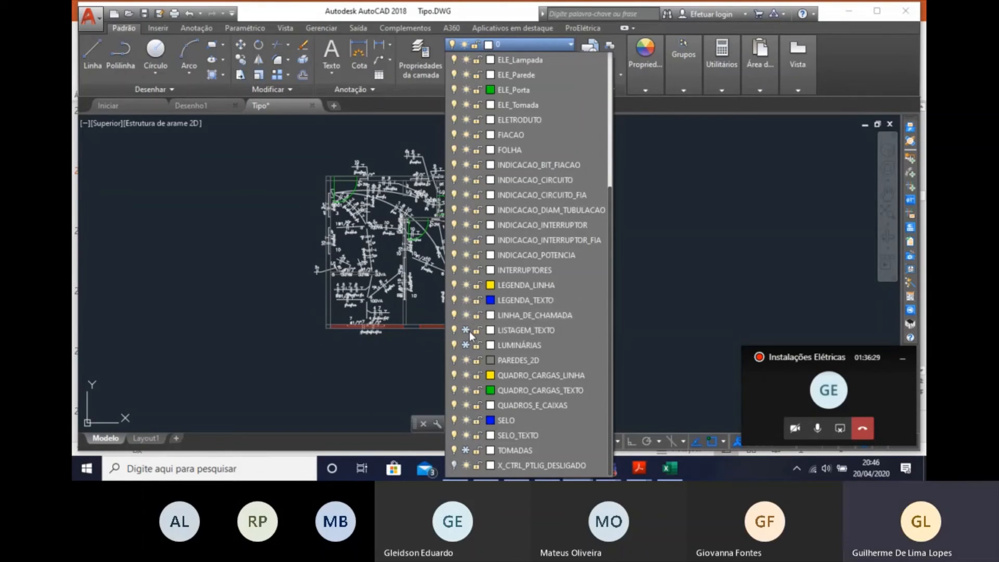
left_click(467, 270)
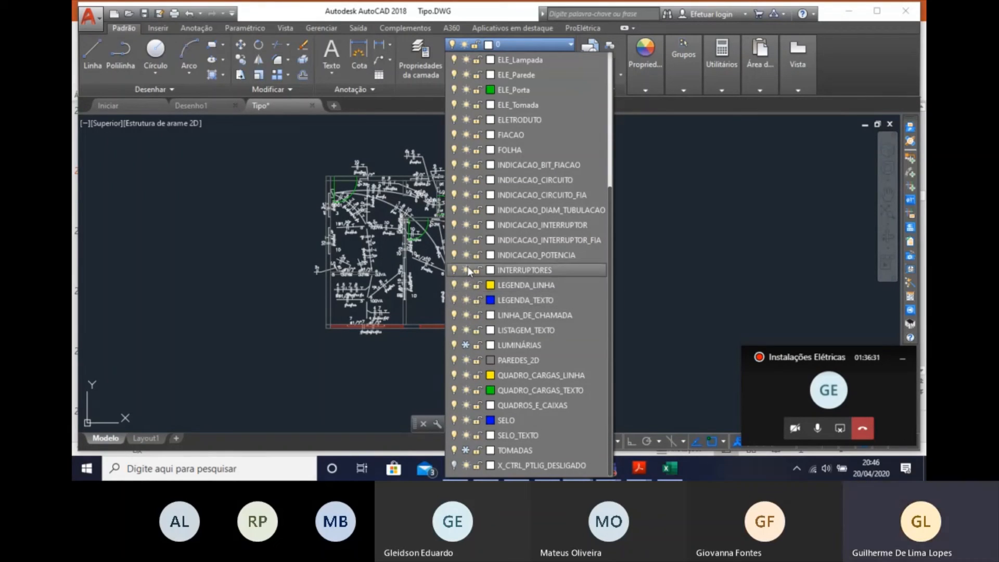
left_click(466, 255)
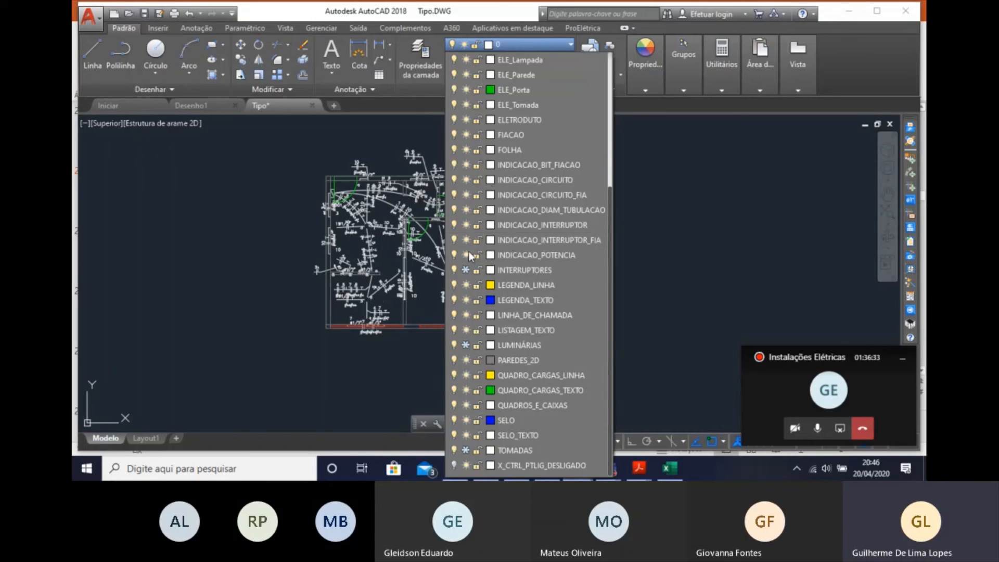
left_click(467, 223)
left_click(465, 180)
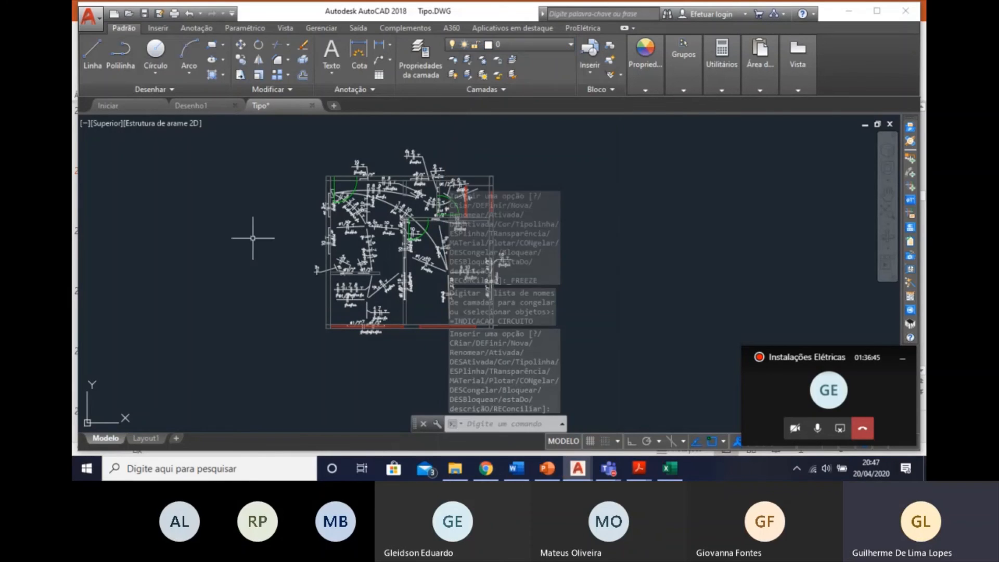
Inspect the copied plan for walls, doors, windows and other elements that still clutter the conduits and their labels.
scroll(375, 219, "up", 5)
middle_click_drag(404, 217, 369, 223)
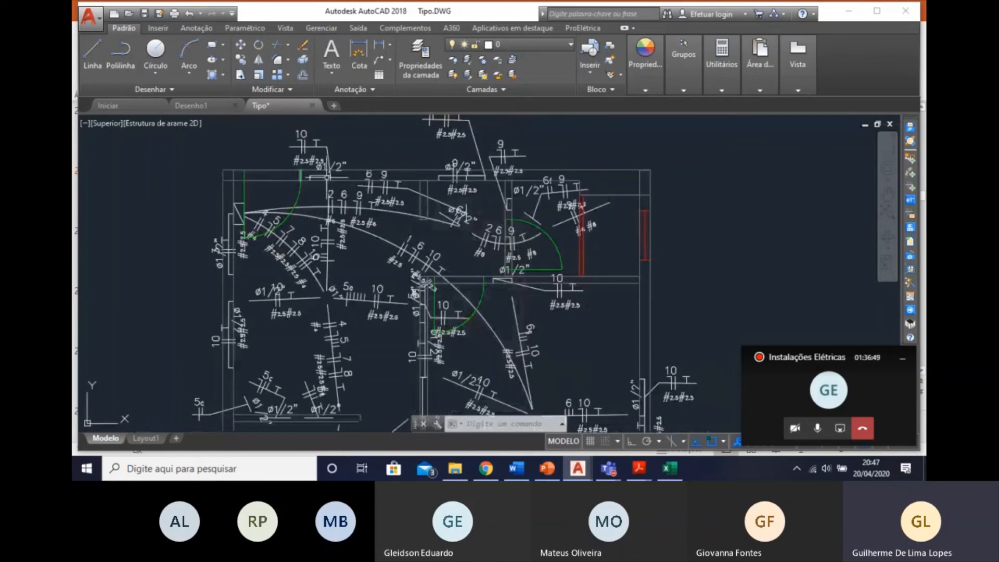
scroll(465, 237, "down", 2)
mouse_move(465, 236)
middle_mouse_down()
mouse_move(399, 102)
mouse_move(398, 123)
middle_mouse_up()
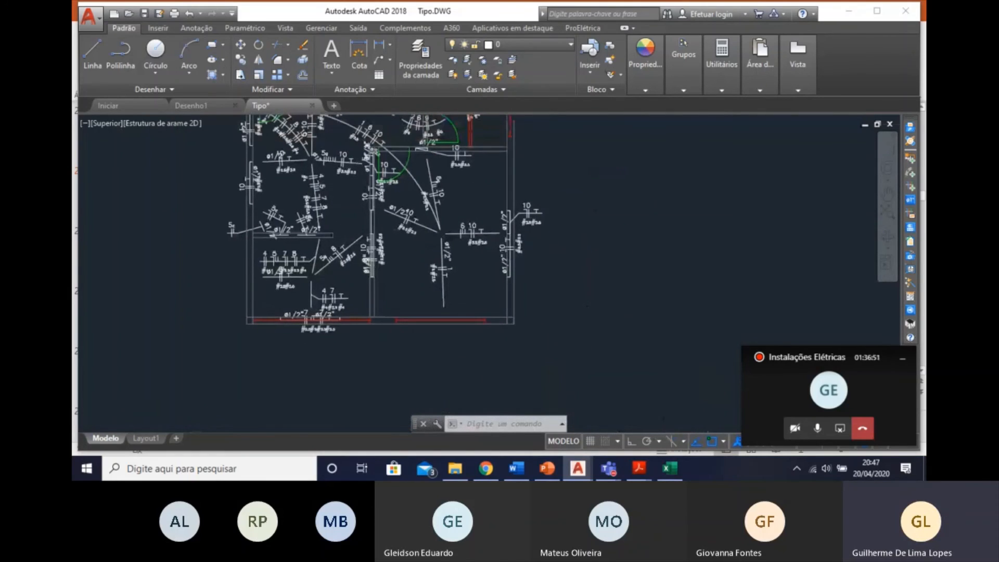
scroll(489, 206, "up", 2)
scroll(424, 289, "down", 8)
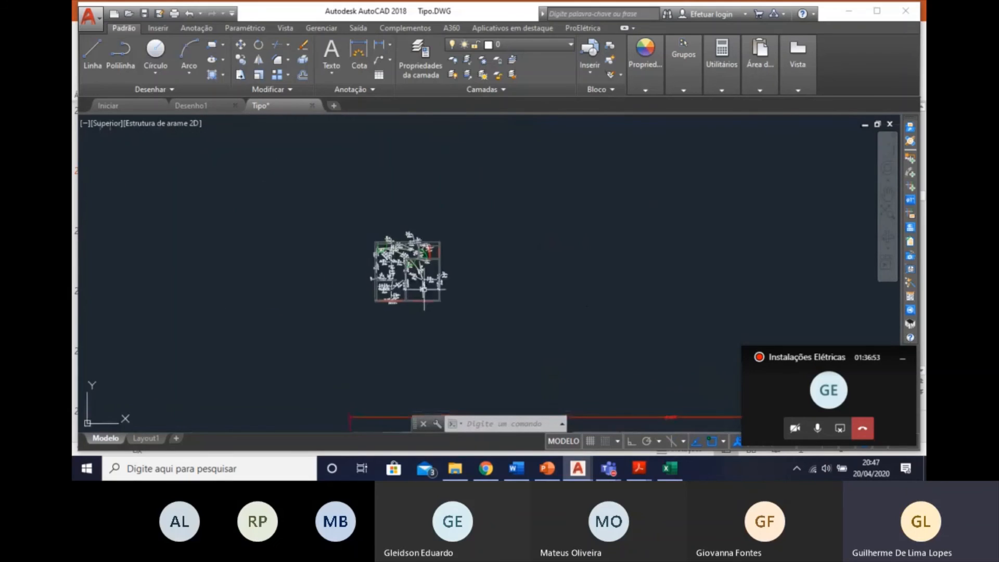
scroll(408, 250, "up", 6)
Freeze the layers ELE_Janela, ELE_Porta, PAREDES_2D and QUADROS_E_CAIXAS.
left_click(505, 45)
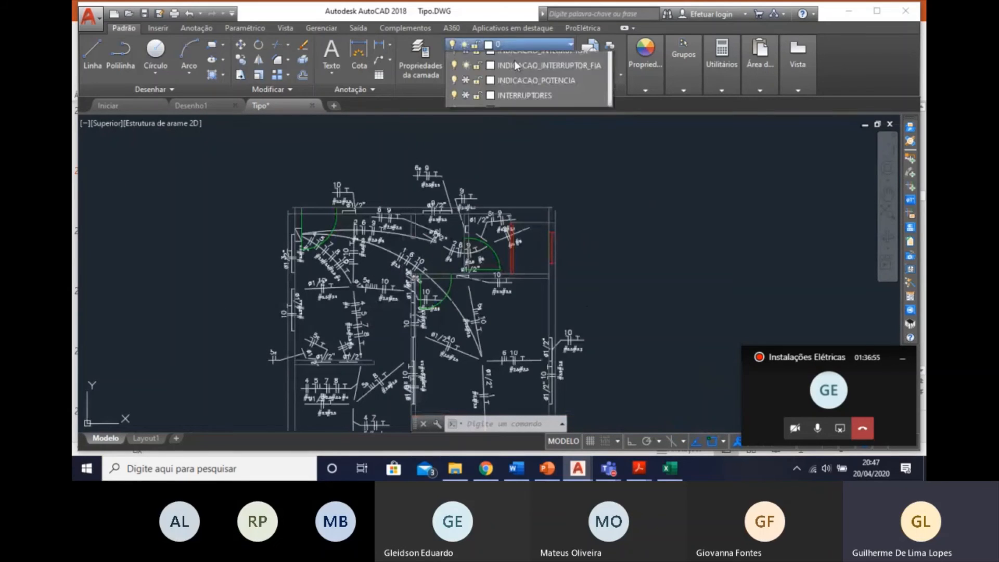
left_click(467, 240)
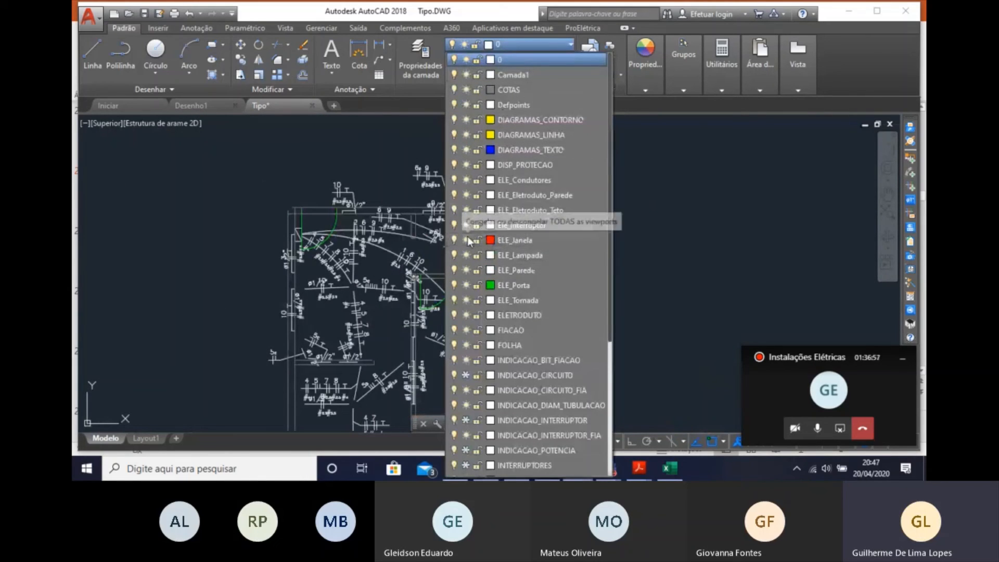
left_click(466, 285)
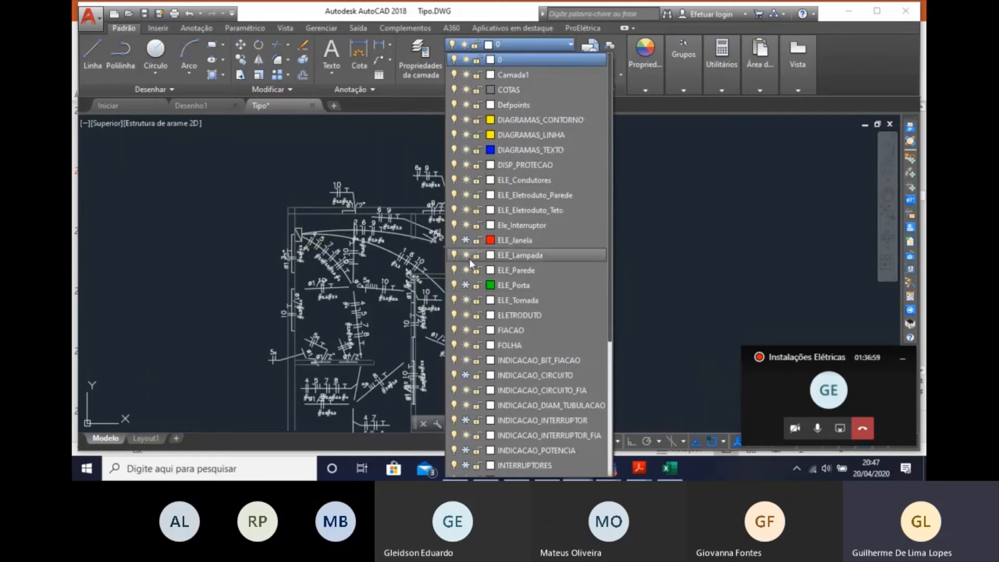
scroll(469, 312, "down", 4)
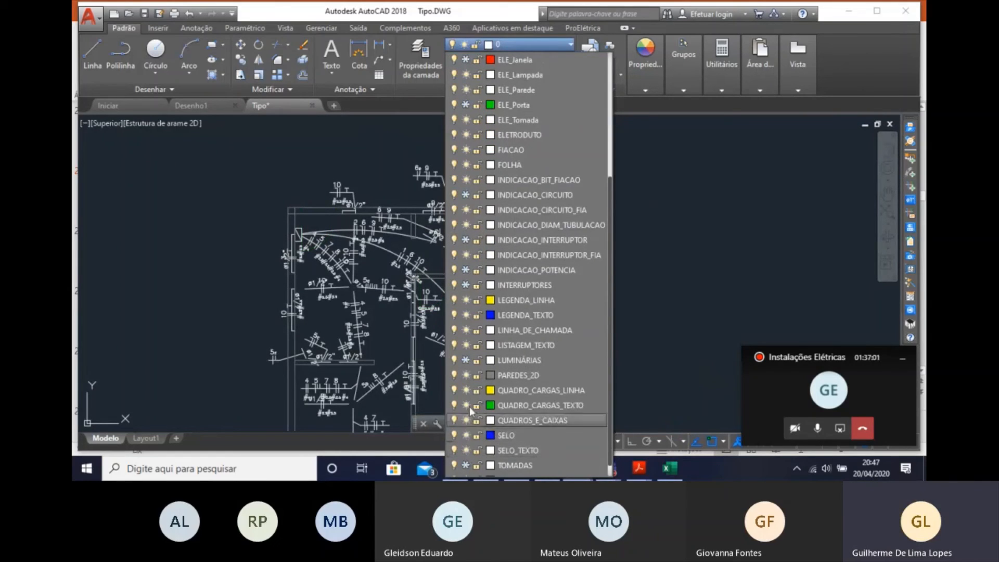
left_click(466, 375)
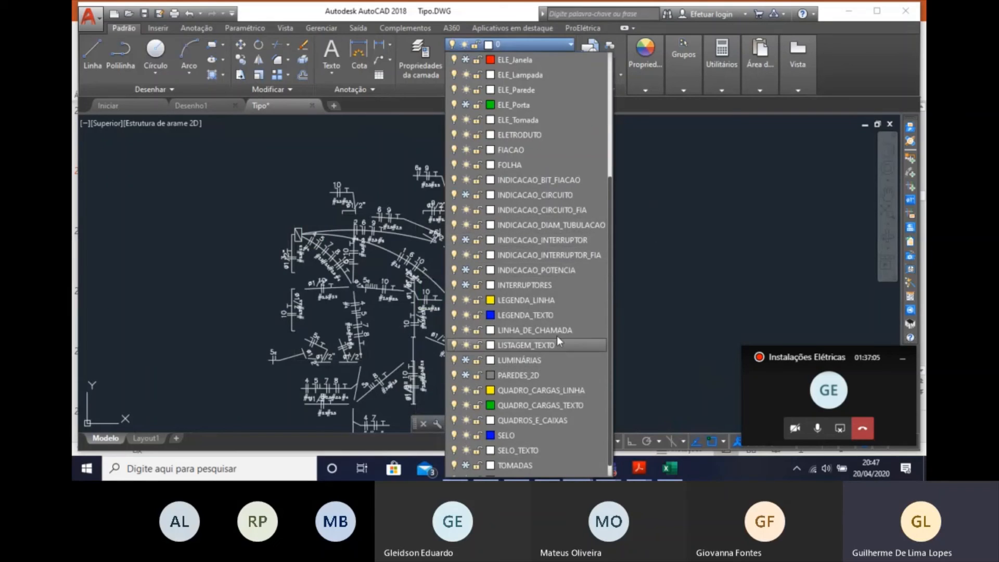
left_click(465, 422)
middle_click_drag(348, 270, 299, 203)
key("Escape")
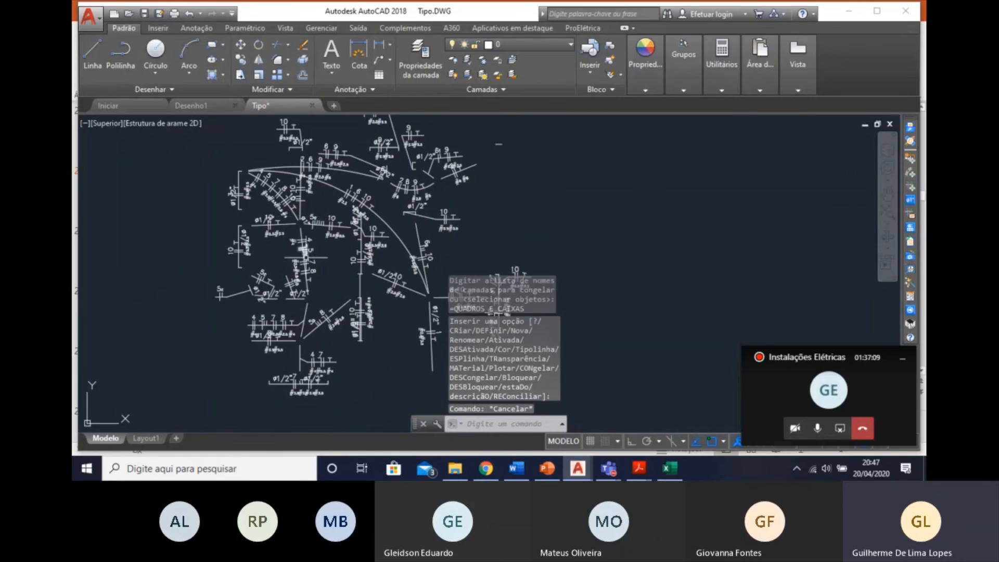
Erase all the isolated conduits, wiring and conduit labels from the copied plan.
key("Escape")
middle_click_drag(372, 288, 314, 263)
scroll(381, 300, "down", 2)
middle_click_drag(381, 308, 318, 280)
left_click(395, 336)
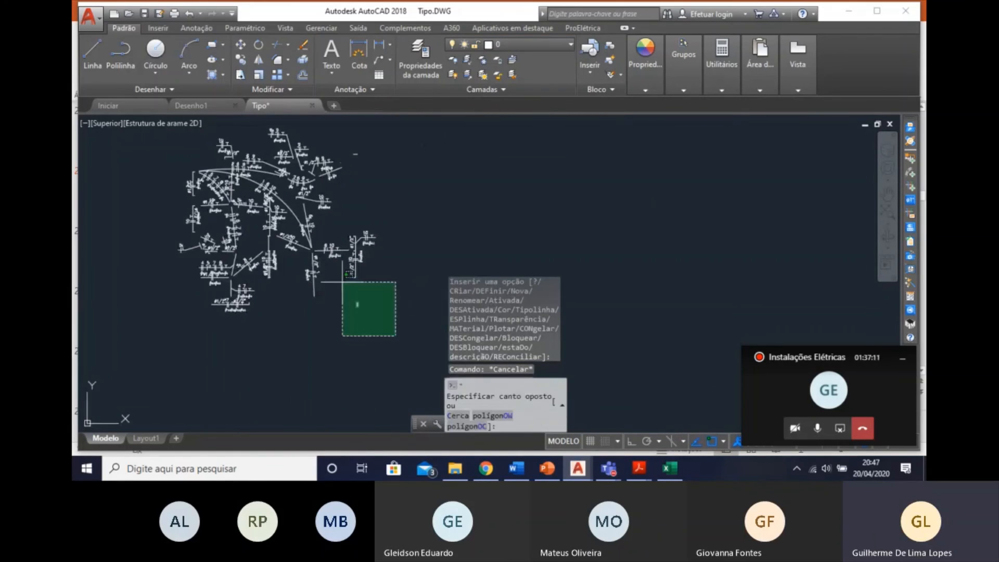
middle_click_drag(213, 192, 259, 265)
left_click(195, 178)
key("Delete")
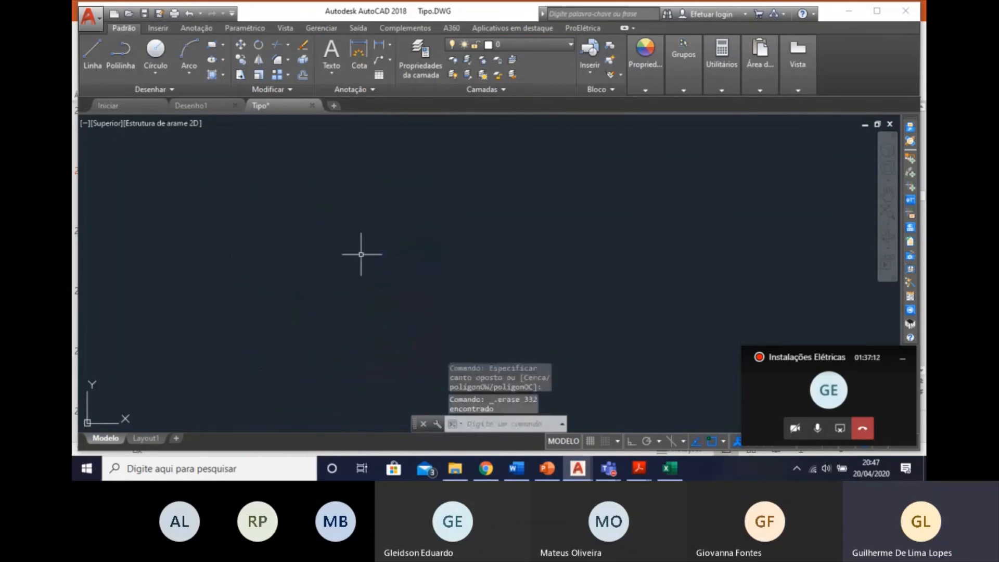
Thaw the layers ELE_Janela, ELE_Porta, INDICACAO_CIRCUITO, INDICACAO_INTERRUPTOR, INDICACAO_POTENCIA and INTERRUPTORES.
left_click(507, 45)
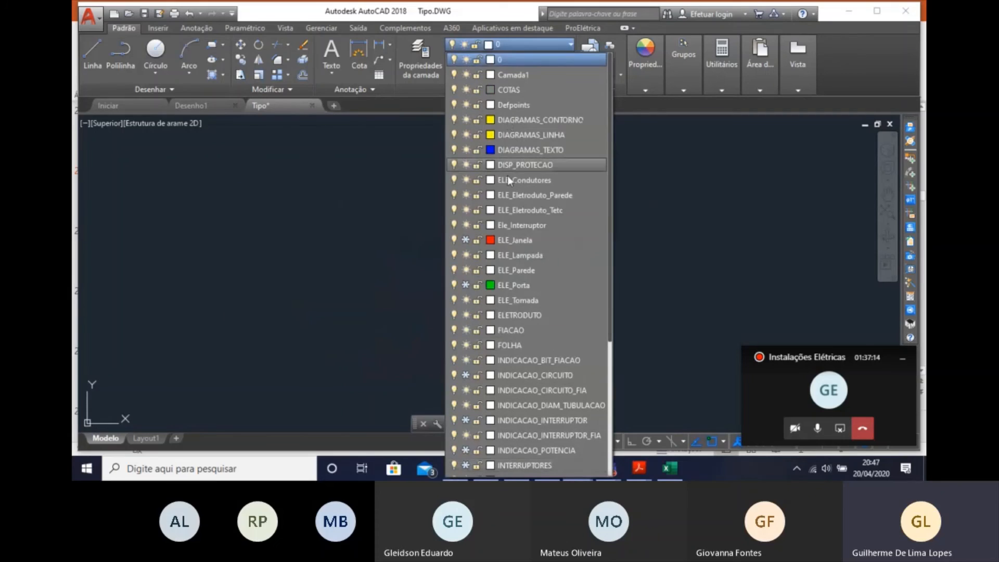
left_click(466, 240)
left_click(466, 285)
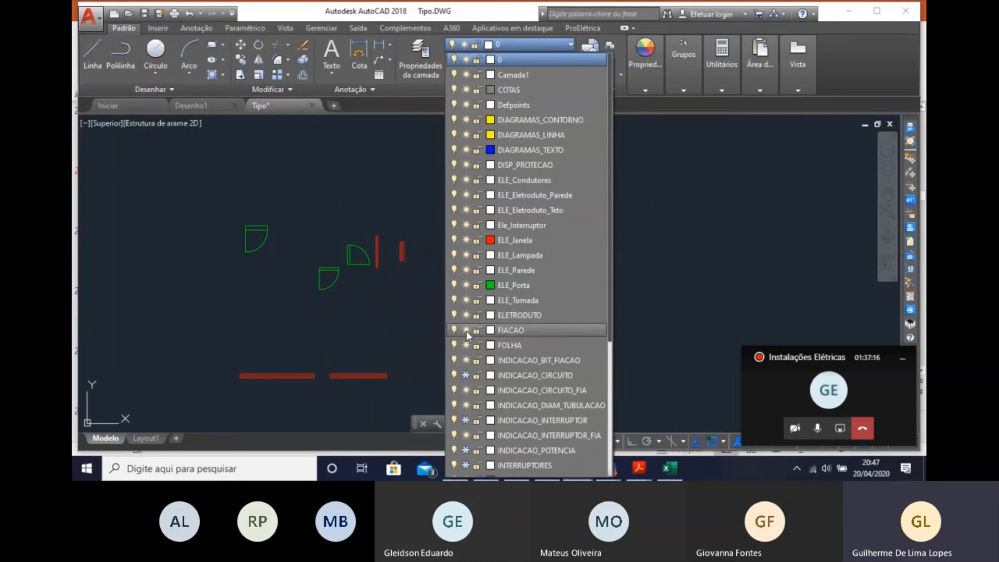
left_click(466, 375)
left_click(466, 420)
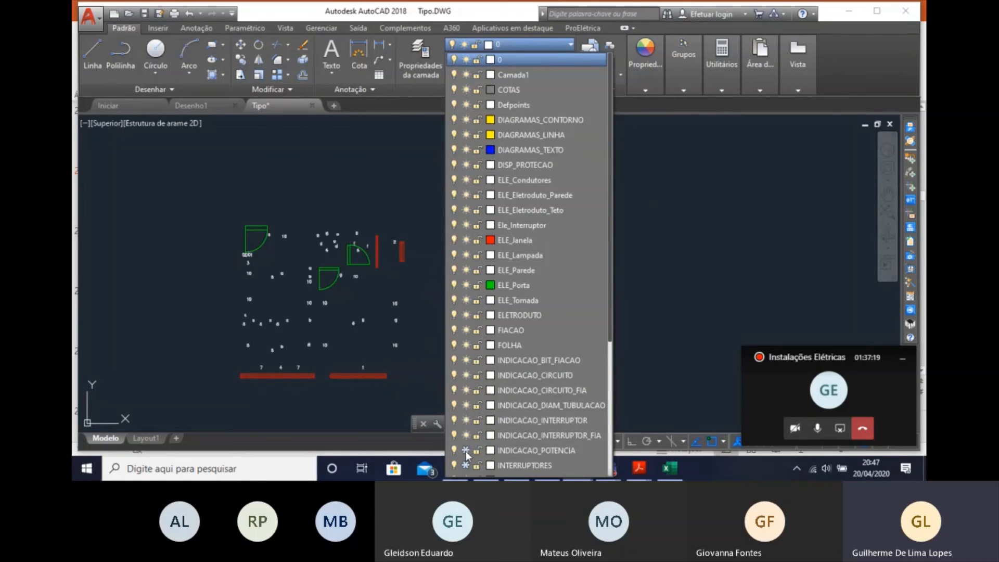
left_click(466, 450)
left_click(466, 465)
Thaw the layers LUMINÁRIAS, QUADROS_E_CAIXAS, PAREDES_2D and TOMADAS.
scroll(467, 443, "down", 3)
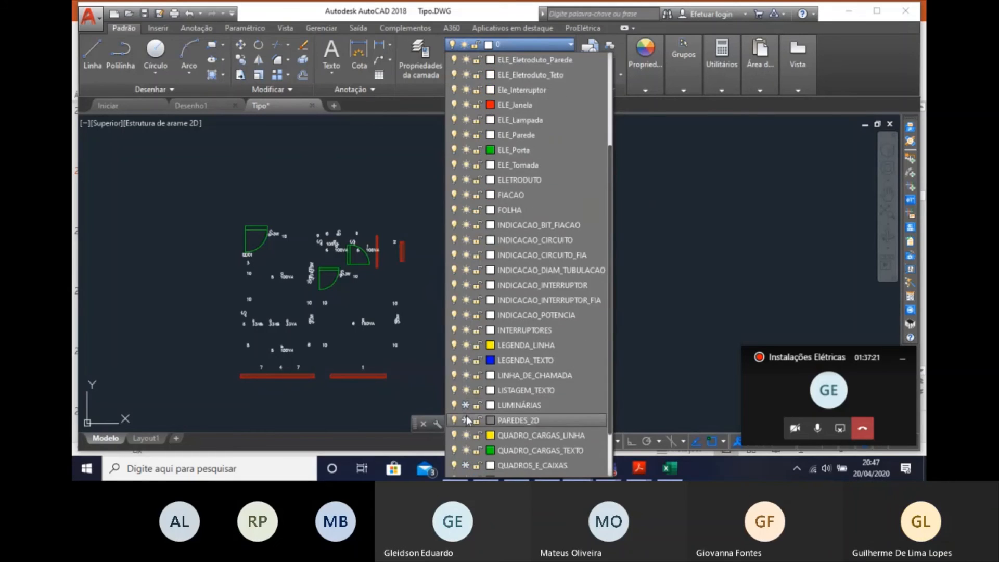
scroll(467, 420, "down", 1)
left_click(466, 345)
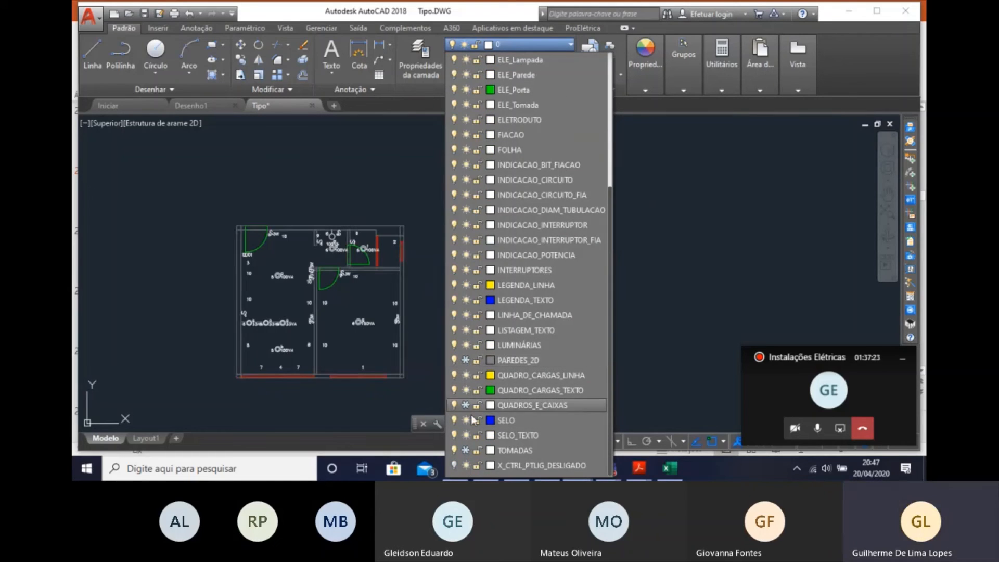
left_click(466, 405)
left_click(466, 360)
left_click(465, 450)
scroll(266, 387, "down", 3)
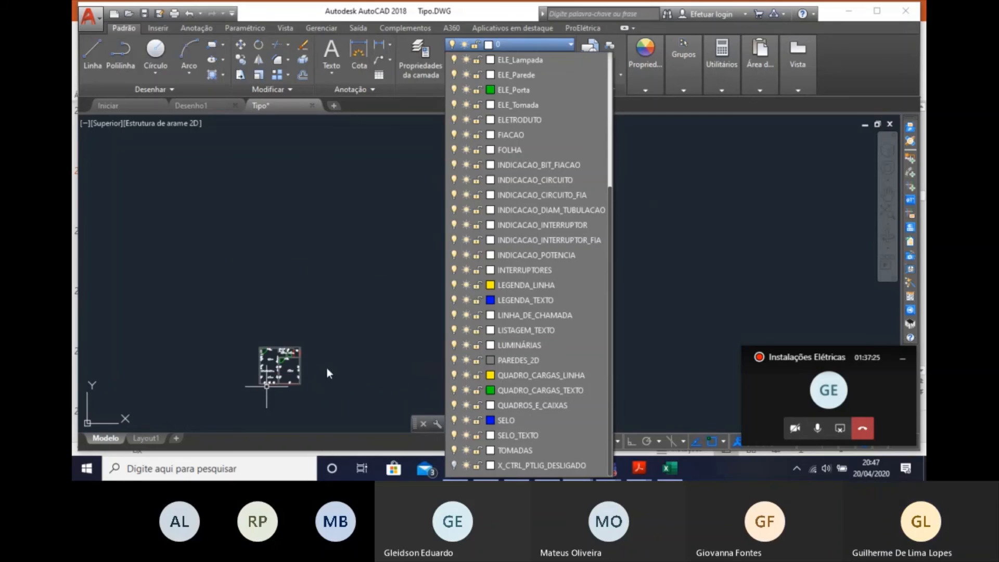
left_click(339, 361)
scroll(319, 321, "up", 5)
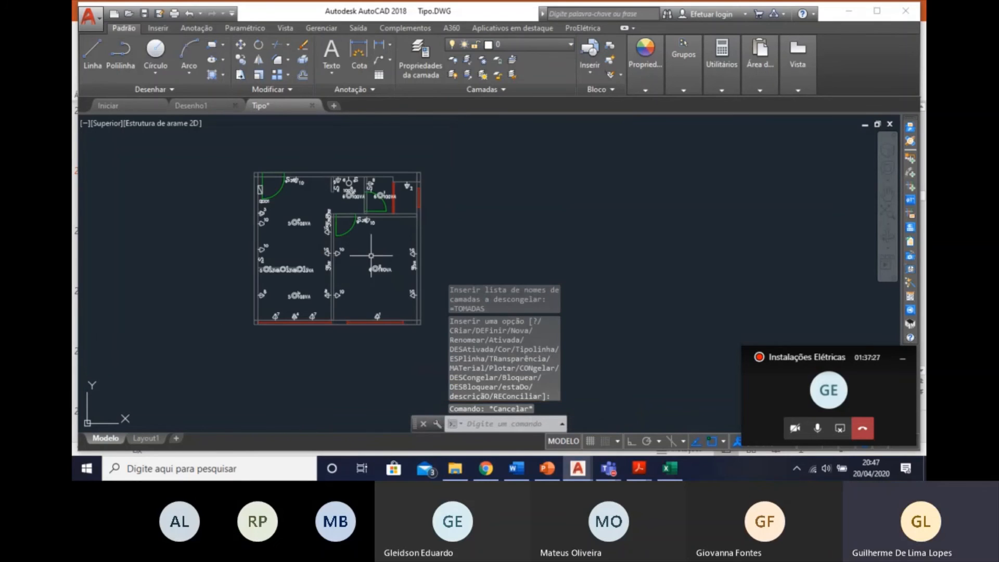
Move the copied plan without conduits into the drawing sheet, between the complete electrical plan and the architectural floor plan.
scroll(371, 255, "down", 2)
left_click(419, 332)
left_click(305, 207)
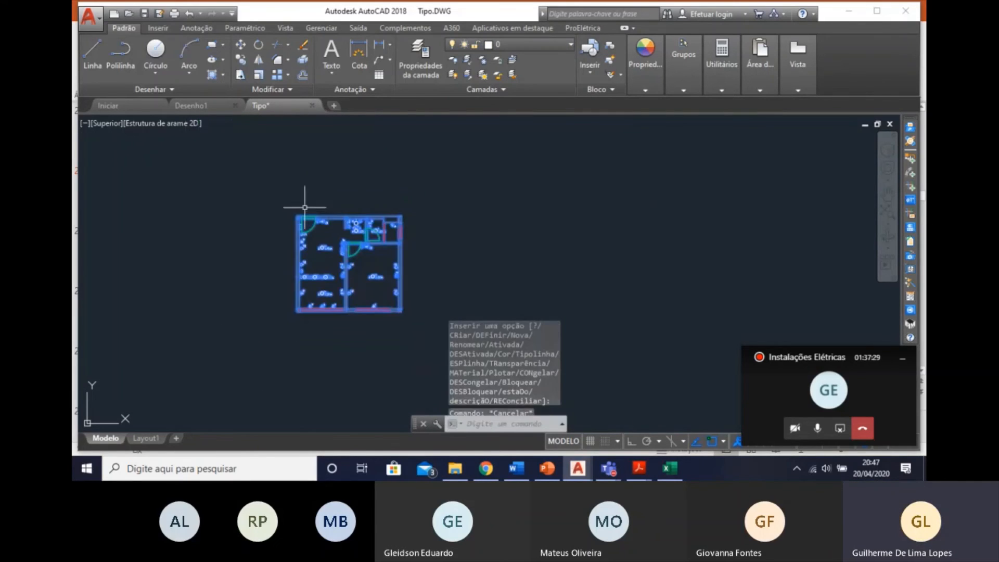
right_click(332, 208)
left_click(363, 258)
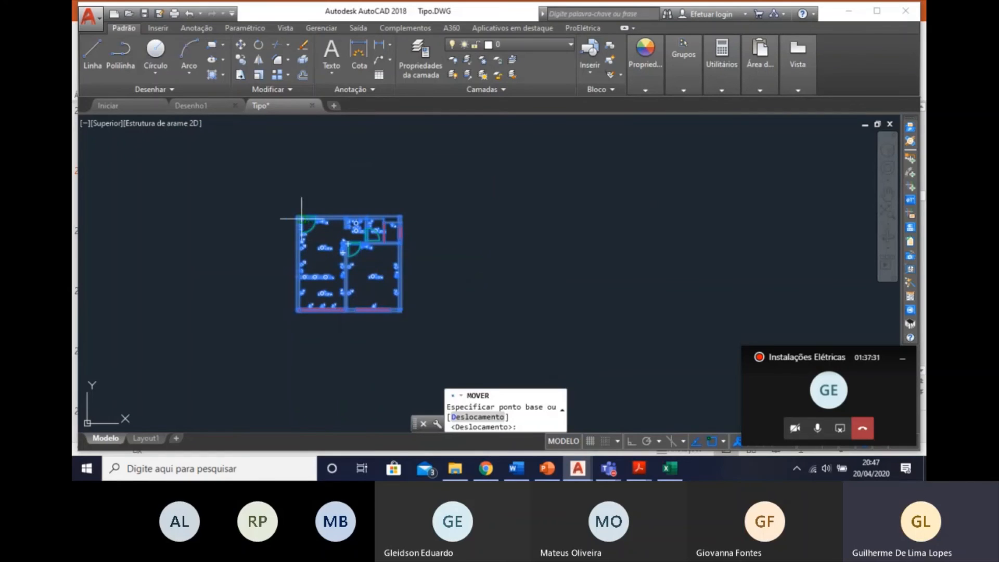
left_click(297, 216)
scroll(347, 278, "down", 6)
middle_click_drag(391, 328, 309, 213)
scroll(309, 266, "up", 6)
mouse_move(305, 265)
middle_mouse_down()
mouse_move(264, 246)
mouse_move(303, 234)
middle_mouse_up()
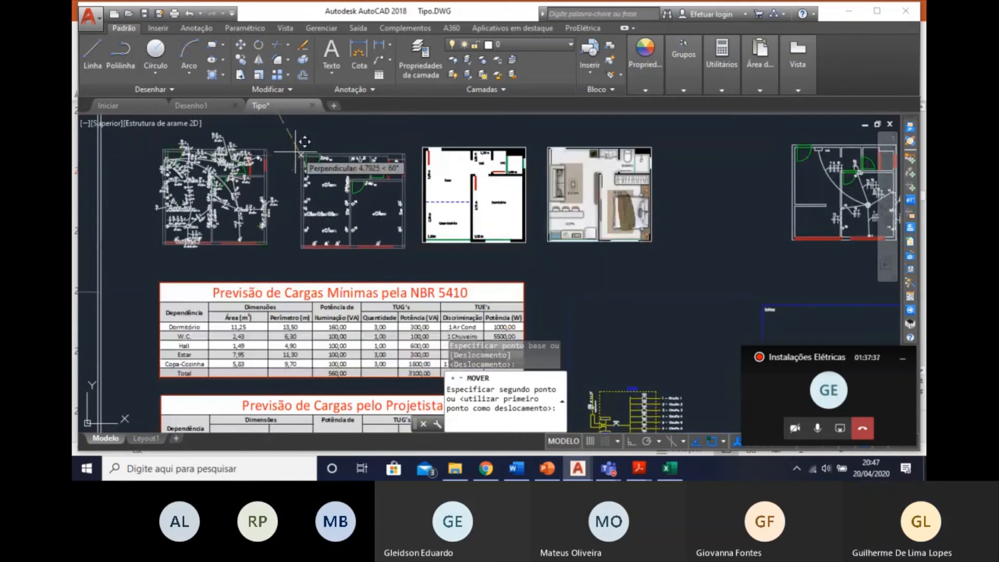
left_click(290, 148)
scroll(286, 156, "up", 6)
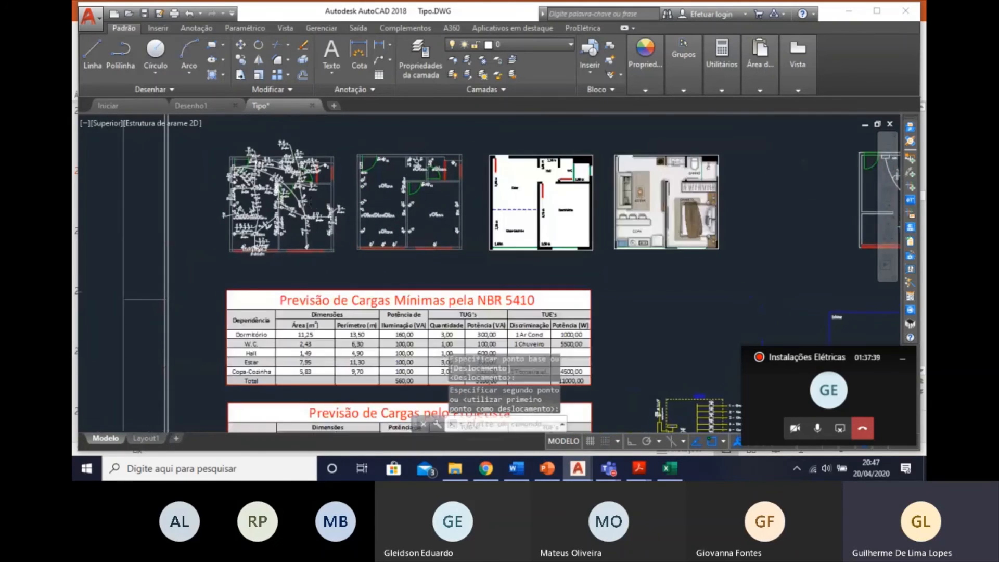
Compare the complete electrical plan with the copy that shows only points, switches, luminaires and loads.
scroll(304, 244, "down", 6)
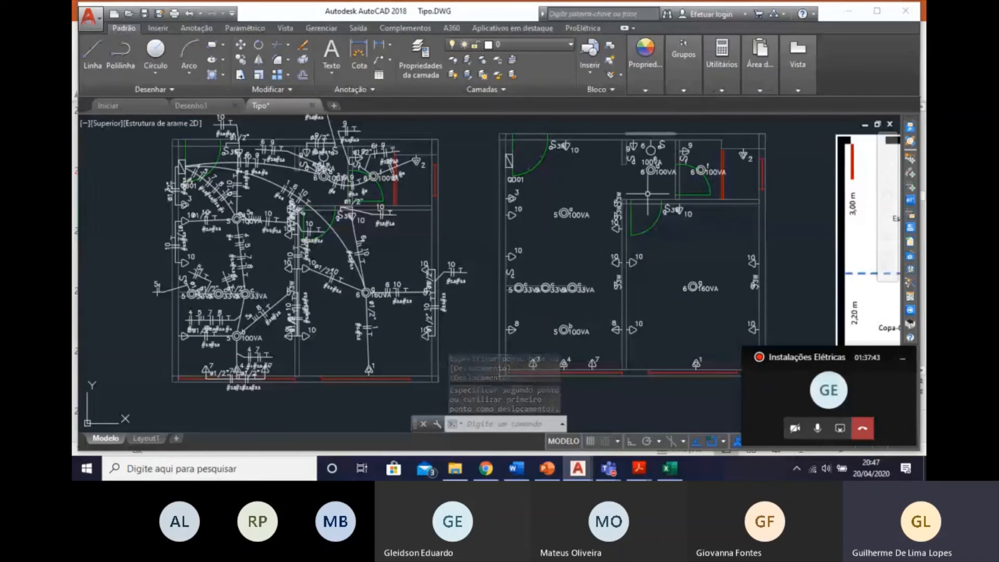
middle_click_drag(691, 216, 646, 243)
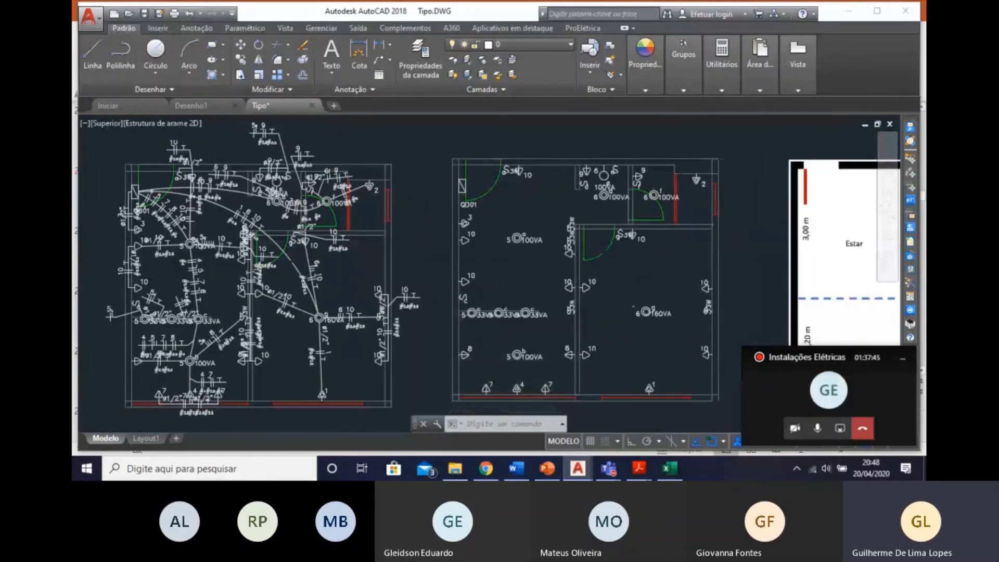
scroll(490, 301, "down", 5)
scroll(491, 301, "up", 6)
scroll(494, 300, "down", 4)
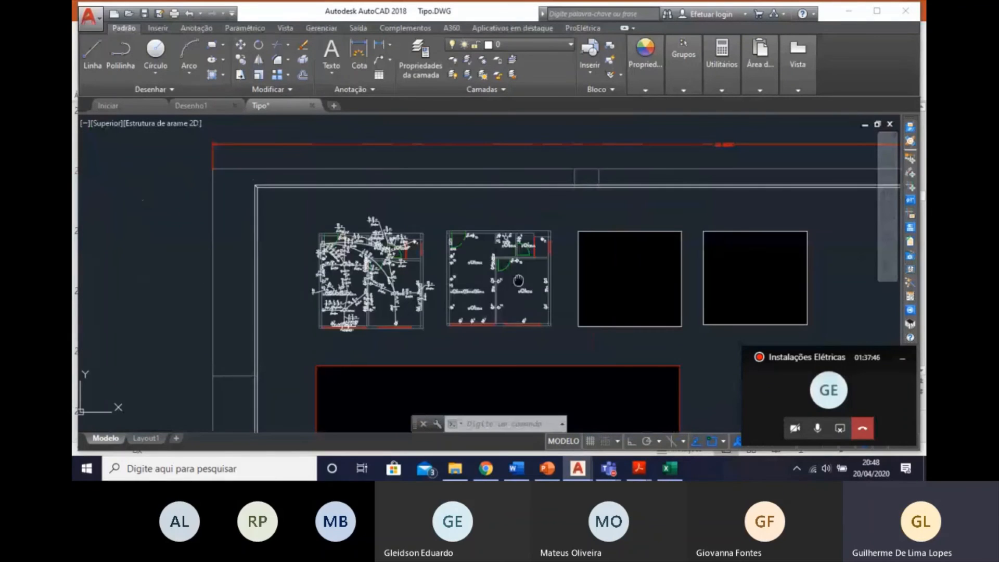
middle_click_drag(519, 281, 472, 233)
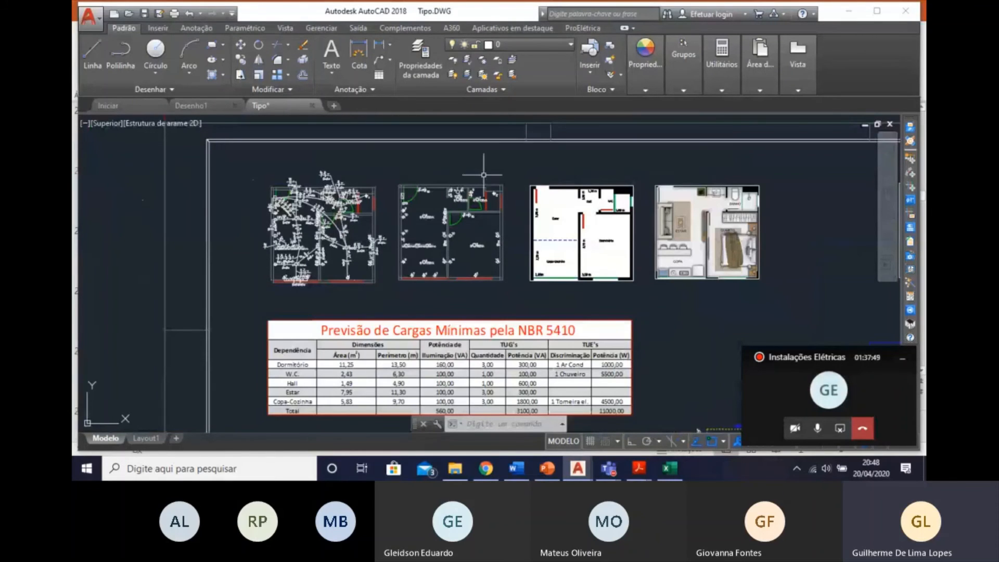
scroll(403, 211, "up", 2)
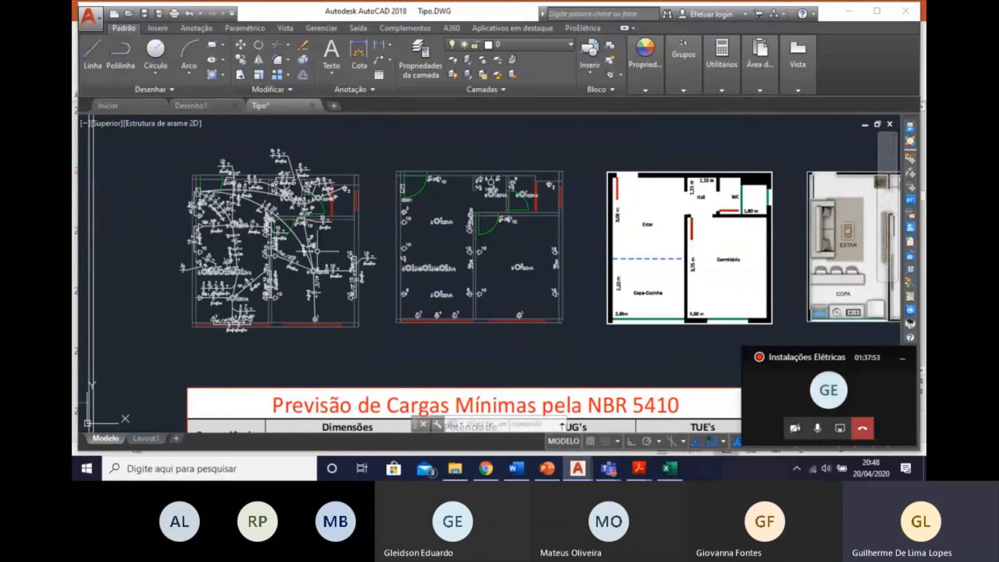
scroll(382, 259, "up", 6)
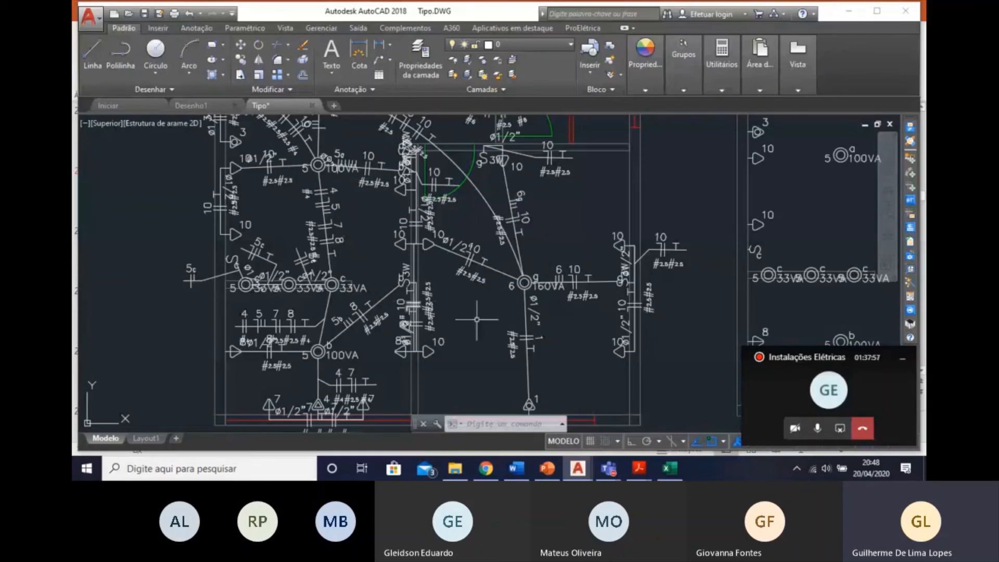
scroll(483, 238, "down", 7)
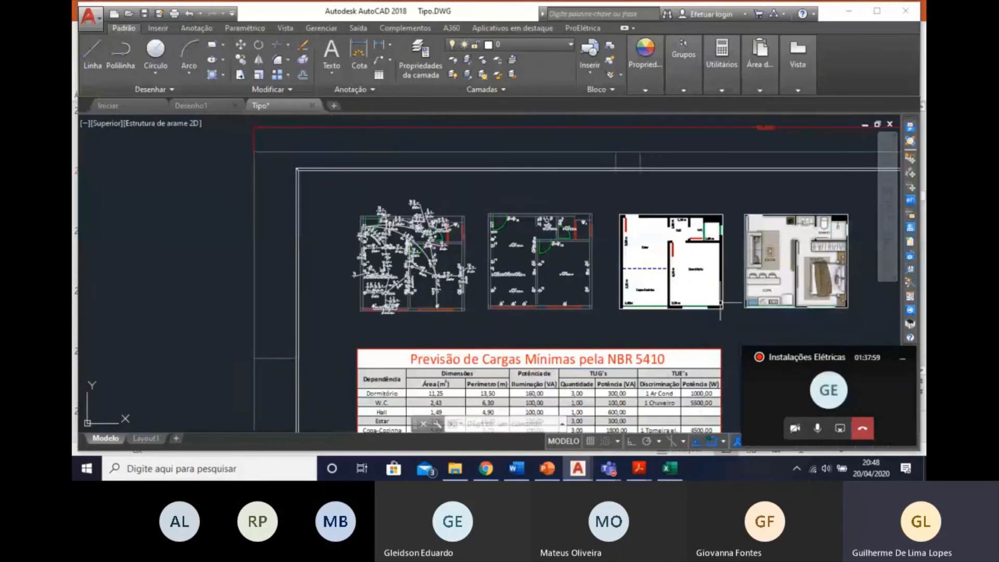
scroll(482, 255, "up", 2)
scroll(545, 293, "down", 4)
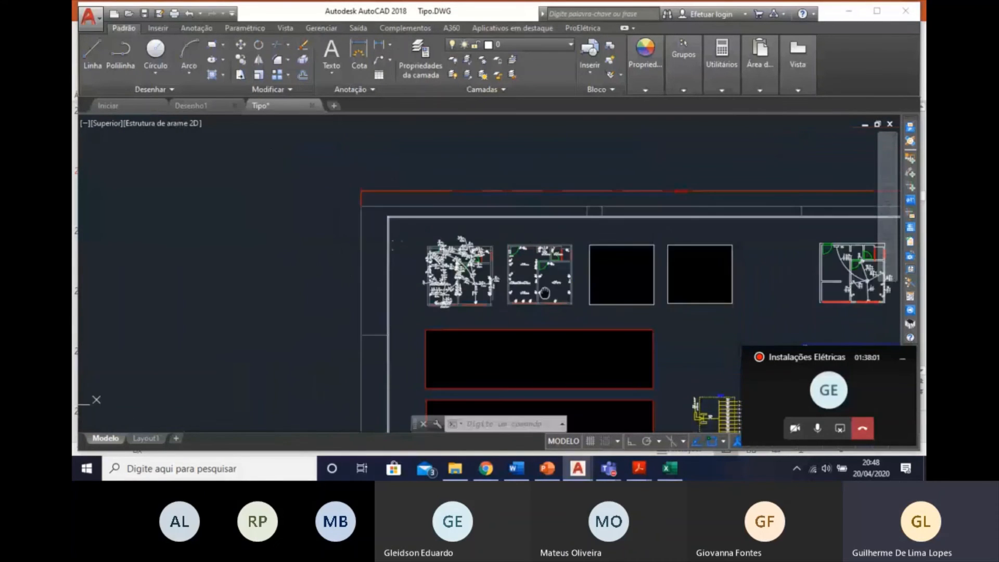
Review the QD01 load table and the single-line diagram with its ten circuits, then the whole sheet.
middle_click_drag(545, 293, 428, 223)
scroll(374, 276, "up", 4)
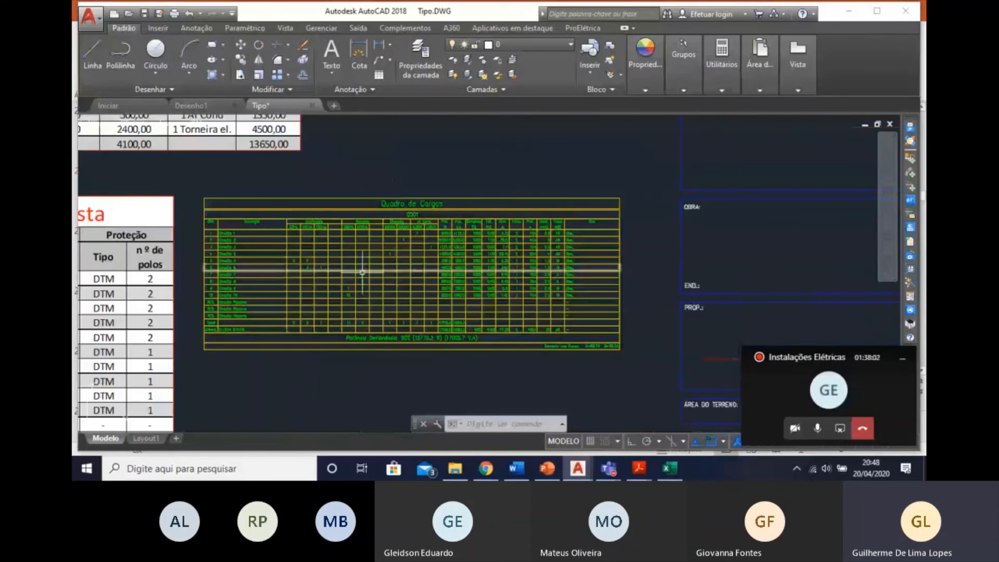
scroll(362, 271, "up", 4)
middle_click_drag(363, 271, 551, 243)
scroll(551, 243, "down", 2)
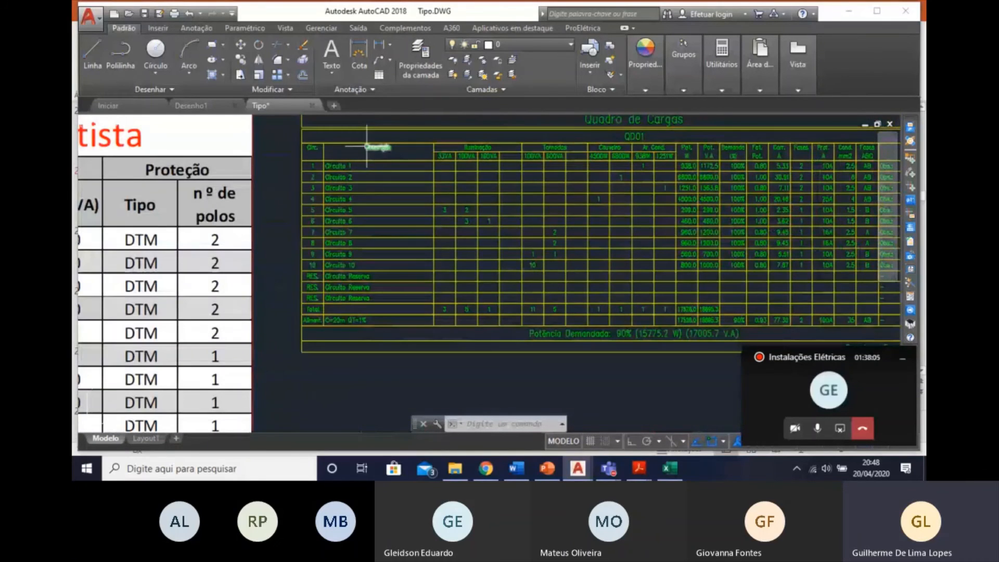
middle_click_drag(588, 175, 566, 179)
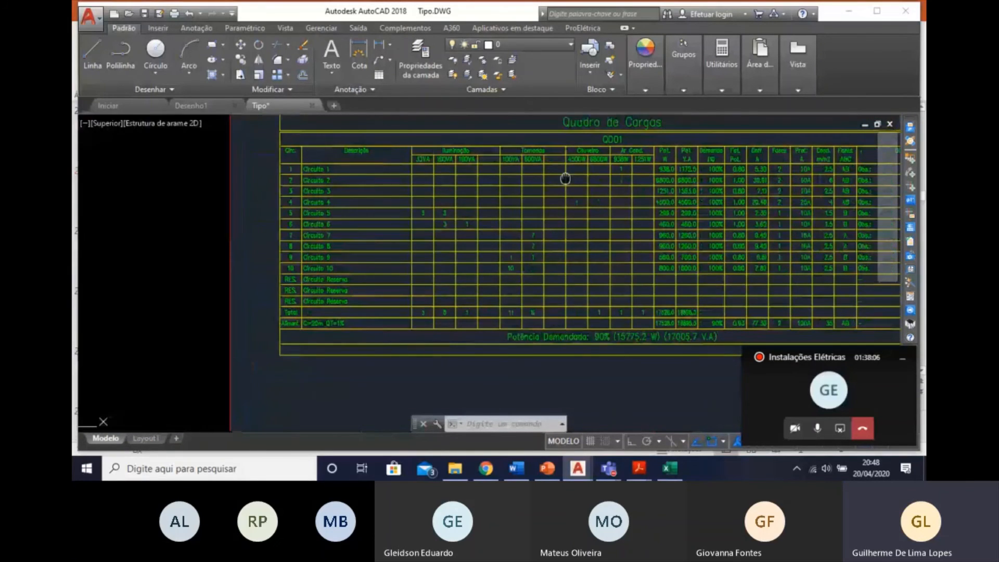
scroll(566, 179, "up", 2)
middle_click_drag(734, 320, 679, 266)
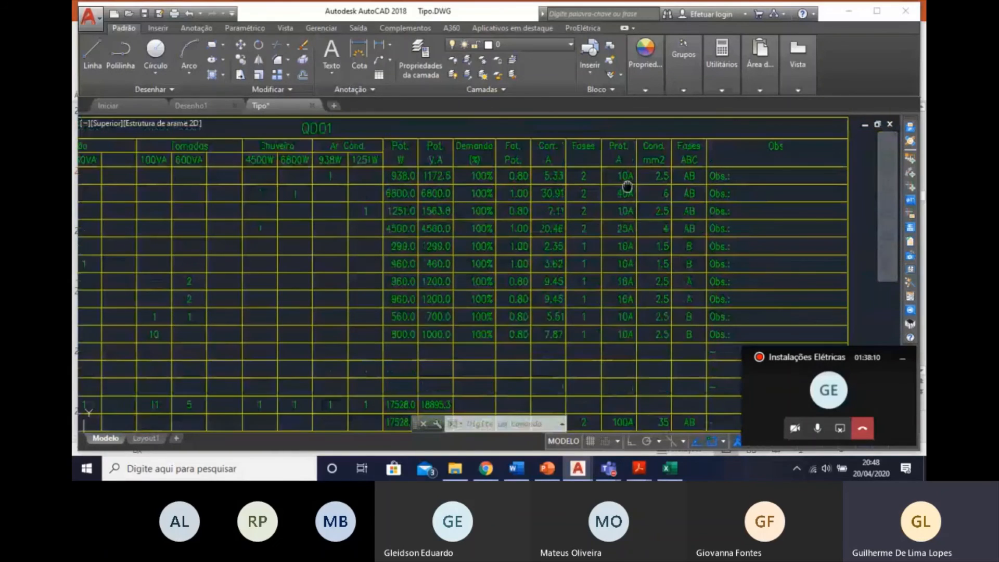
scroll(631, 187, "down", 5)
scroll(567, 252, "up", 4)
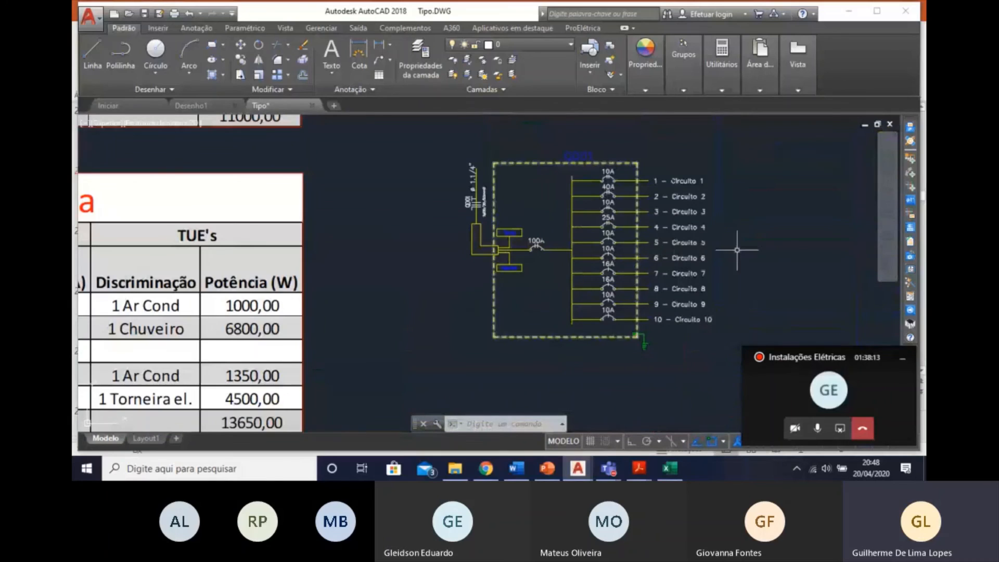
scroll(572, 290, "down", 5)
middle_click_drag(572, 290, 553, 249)
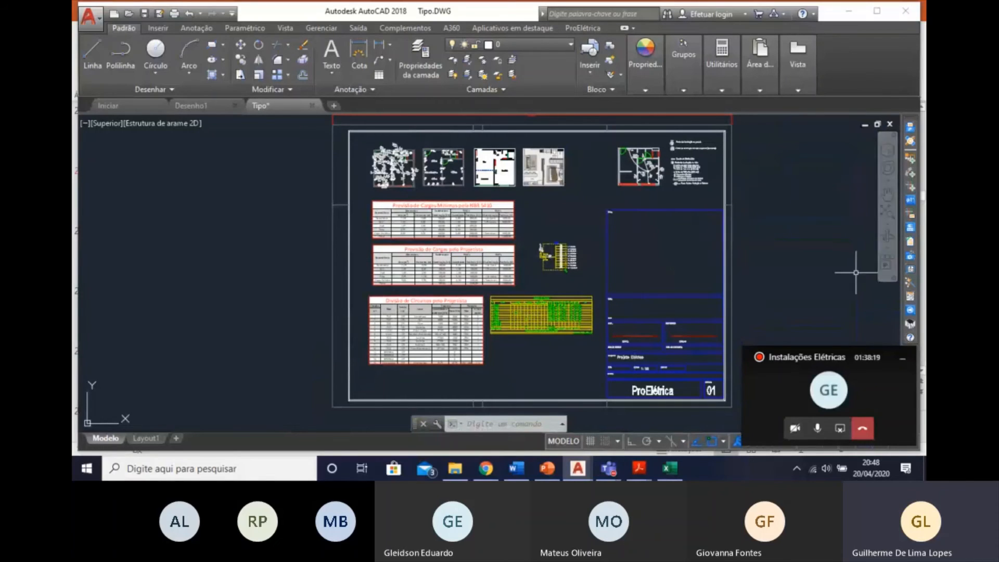
Generate the list of materials used in the whole drawing and save it as the text file Tipo-Lista.
left_click(915, 282)
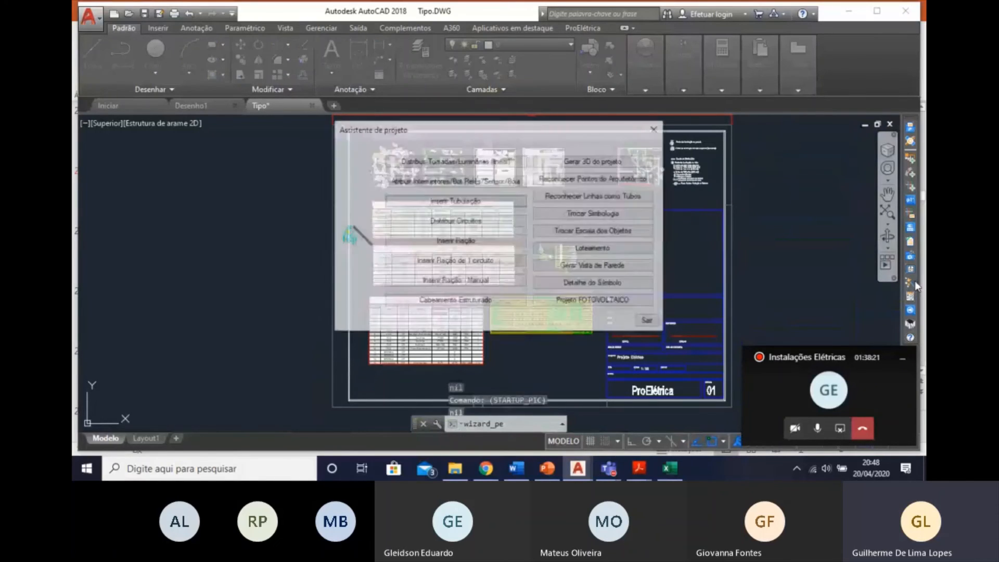
key("Escape")
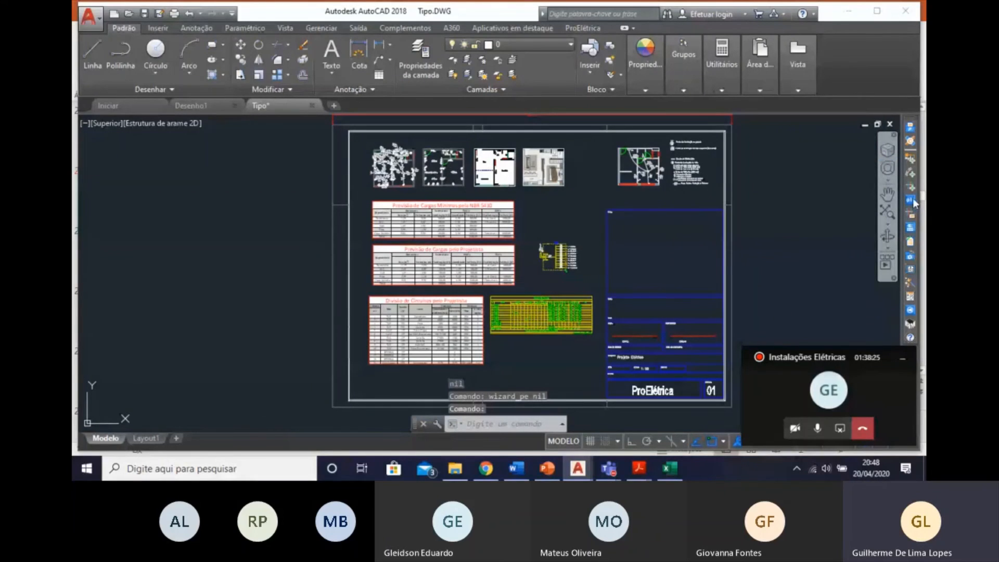
left_click(911, 243)
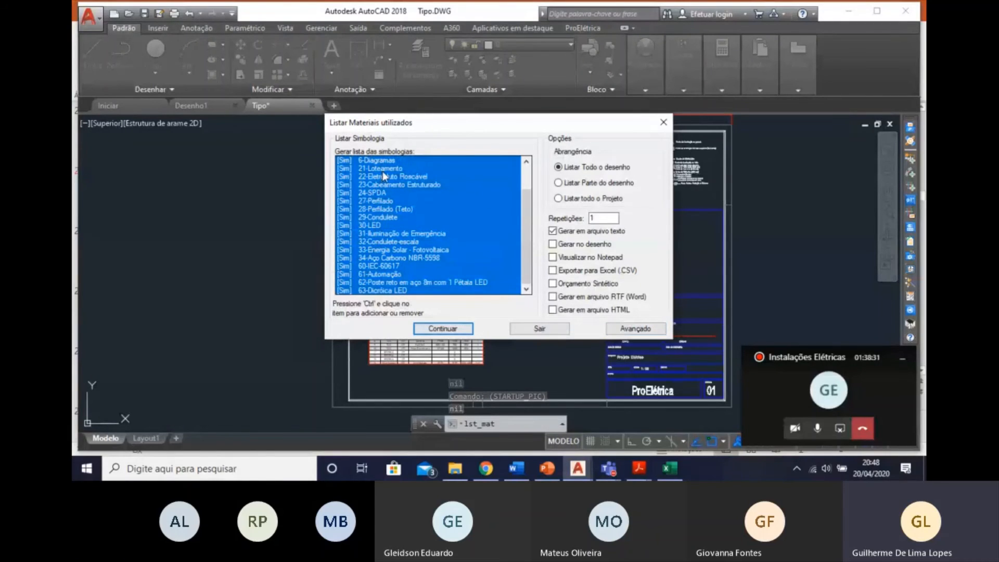
left_click(452, 332)
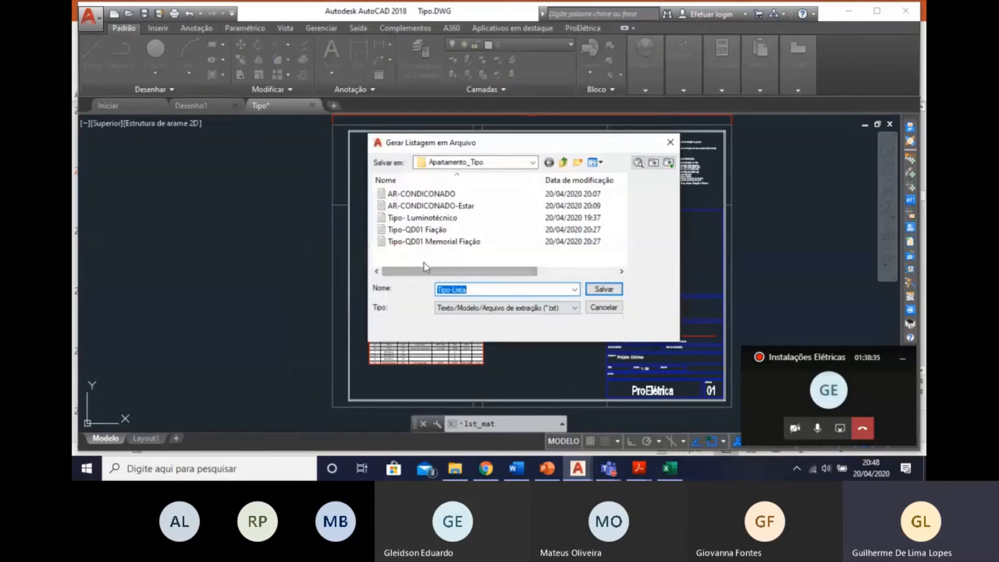
left_click(604, 289)
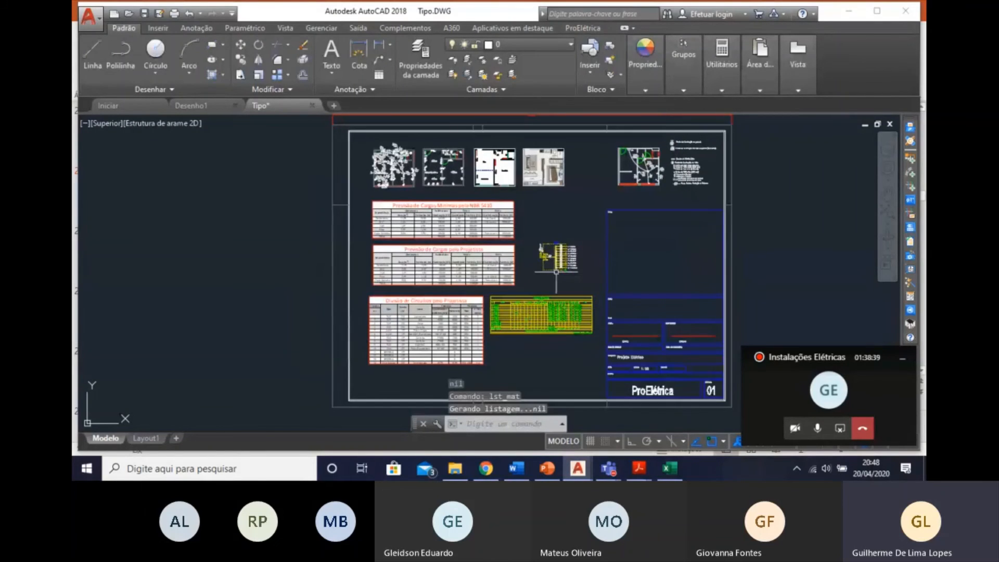
middle_click_drag(557, 272, 578, 295)
key("Escape")
Move the single-line diagram down, just above the green load table.
middle_click_drag(615, 220, 607, 217)
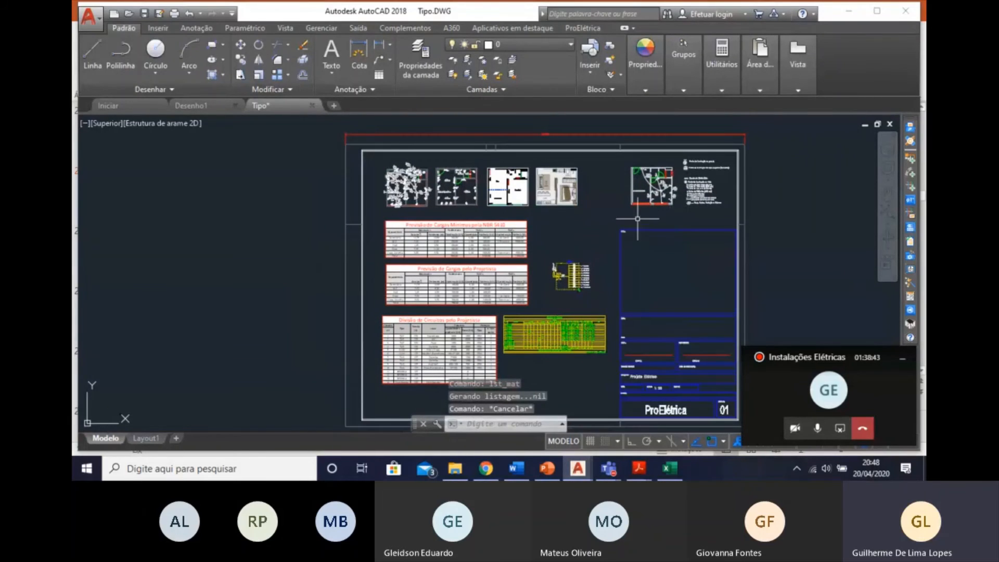
scroll(509, 220, "up", 2)
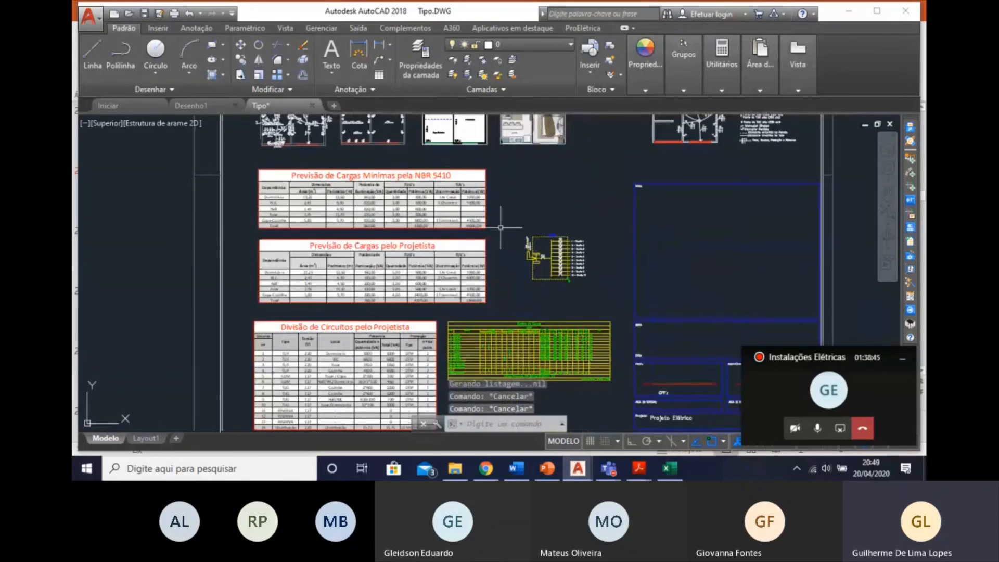
left_click(509, 220)
left_click(592, 279)
right_click(560, 268)
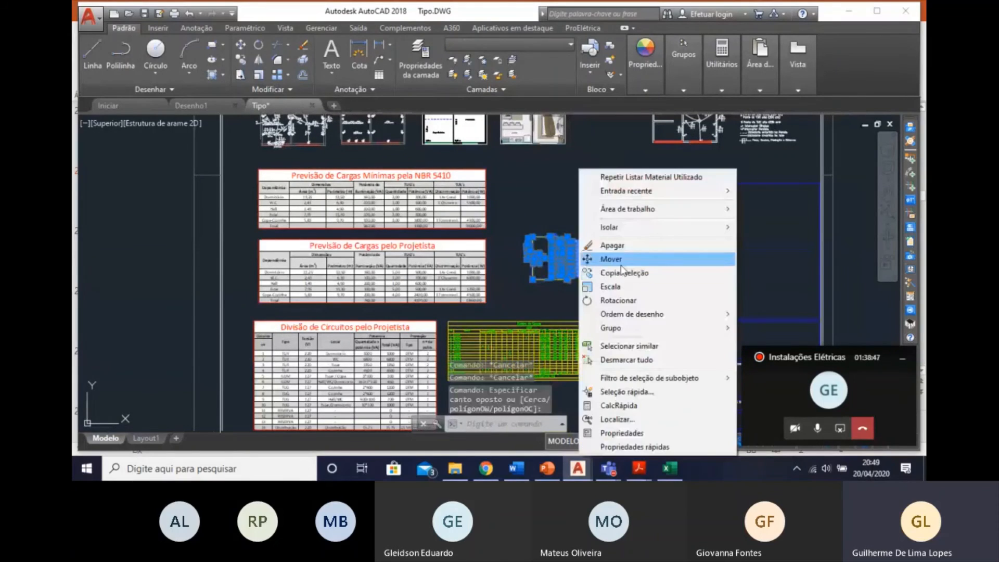
left_click(619, 262)
left_click(578, 261)
left_click(585, 289)
key("Escape")
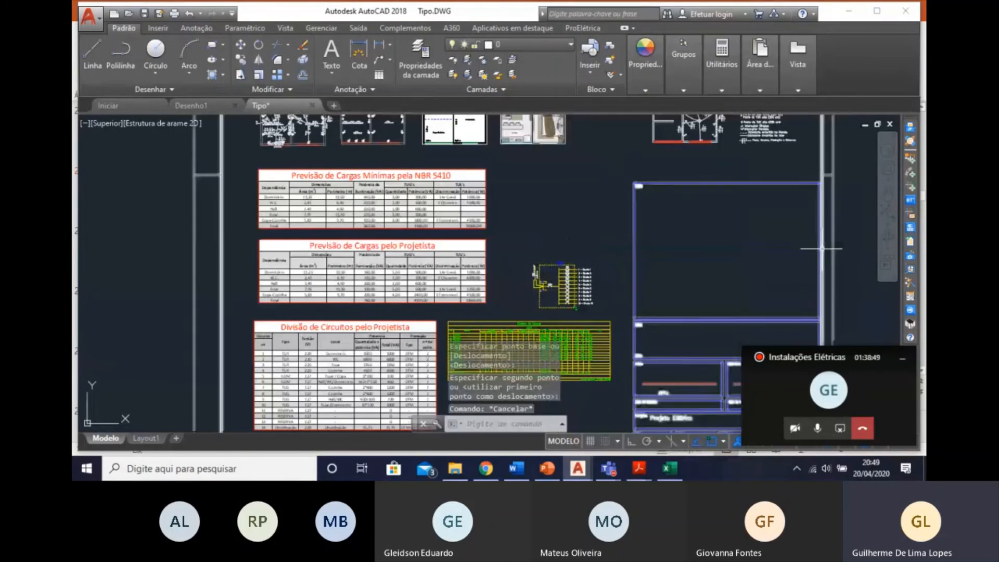
Generate the legend for the whole drawing with all listed symbols and protections, and place it above the single-line diagram.
left_click(910, 239)
left_click(578, 214)
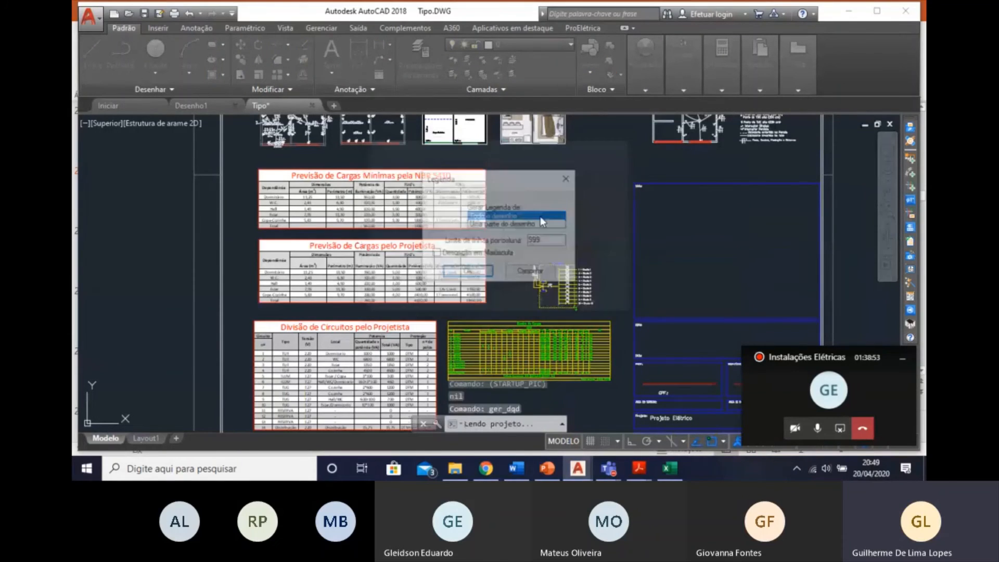
left_click(468, 275)
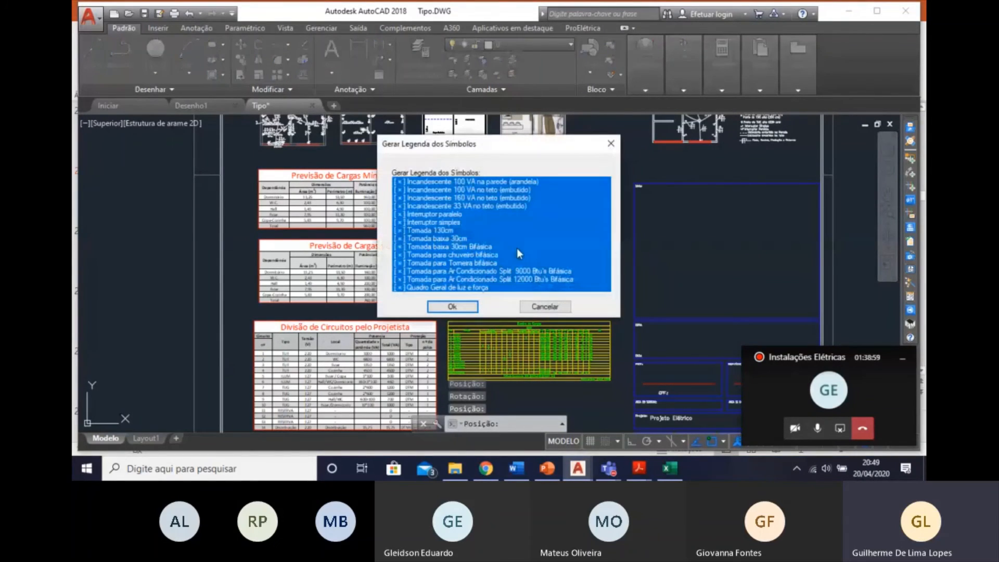
left_click(461, 309)
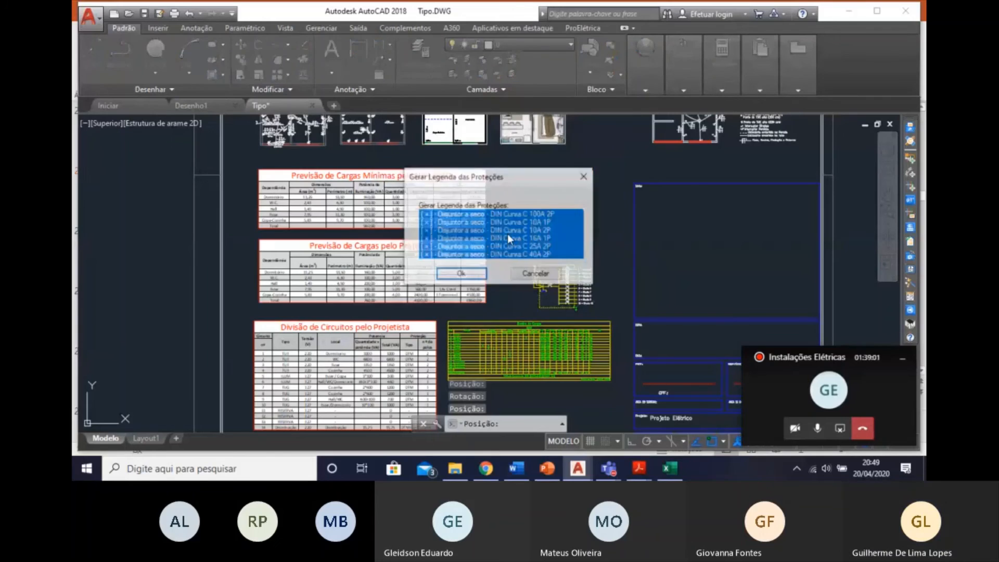
left_click(462, 278)
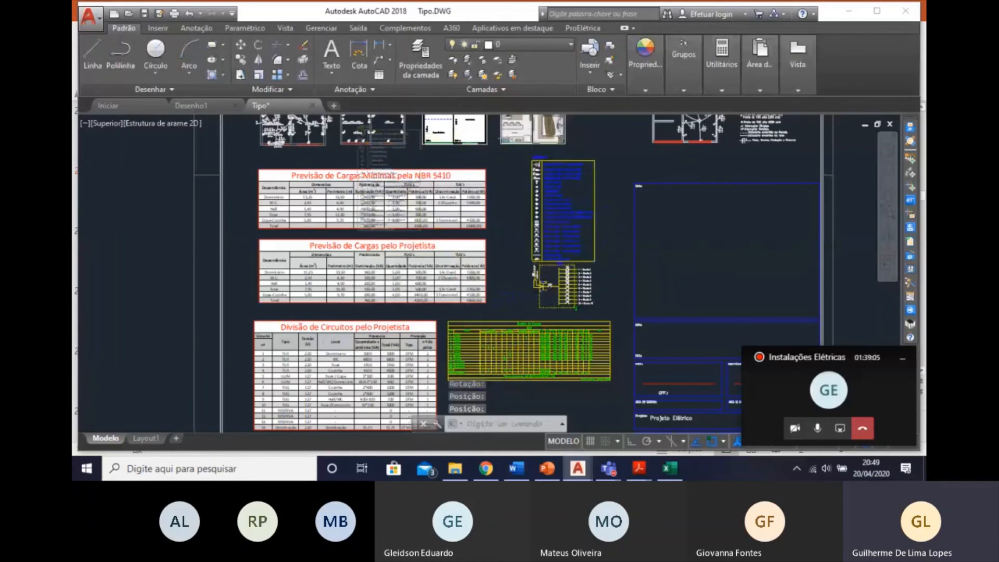
scroll(541, 152, "up", 2)
left_click(536, 134)
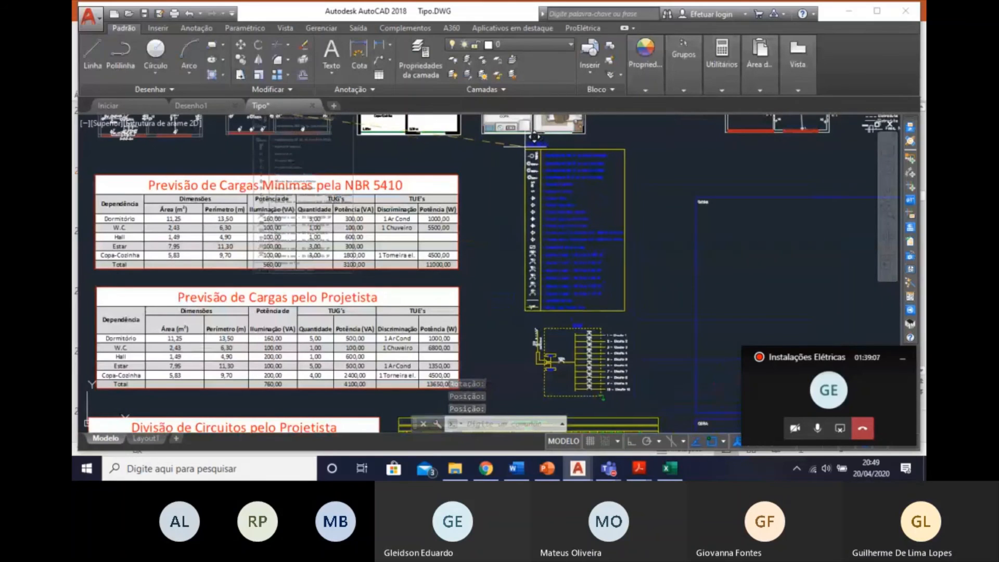
Examine the generated legend's lighting, switch, outlet, panel, breaker and conduit entries.
scroll(513, 315, "down", 5)
scroll(482, 269, "up", 8)
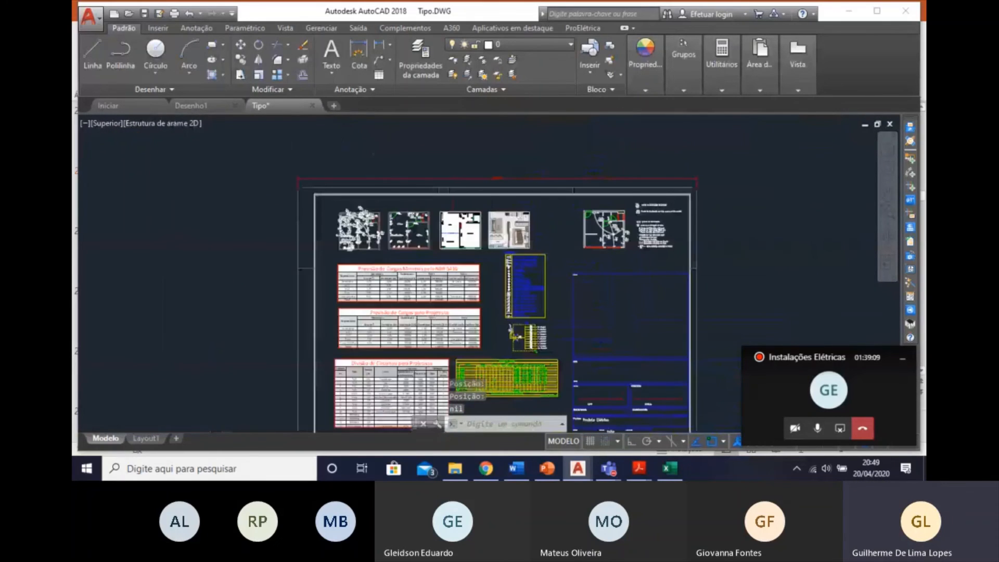
scroll(482, 270, "down", 7)
scroll(598, 303, "up", 5)
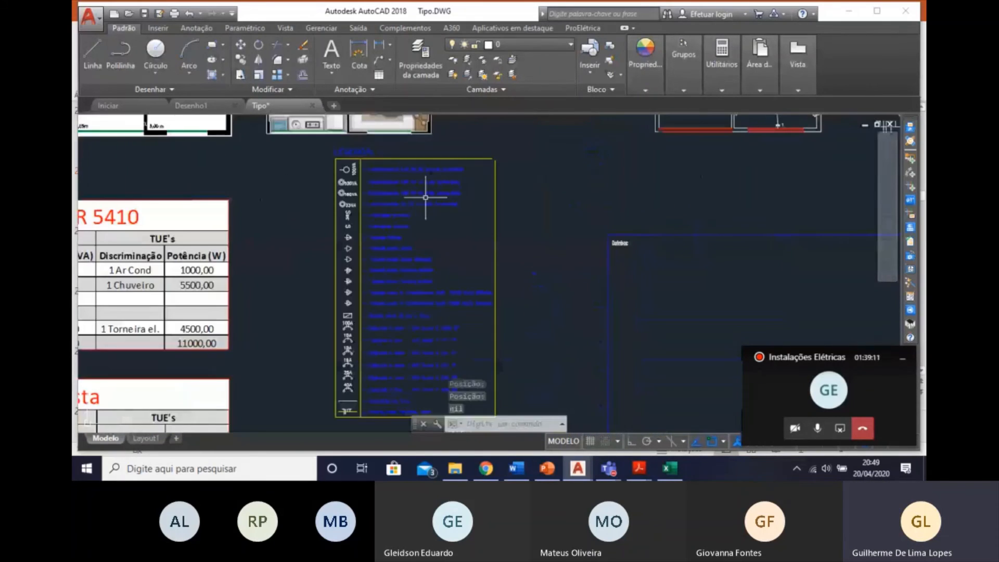
scroll(383, 169, "up", 4)
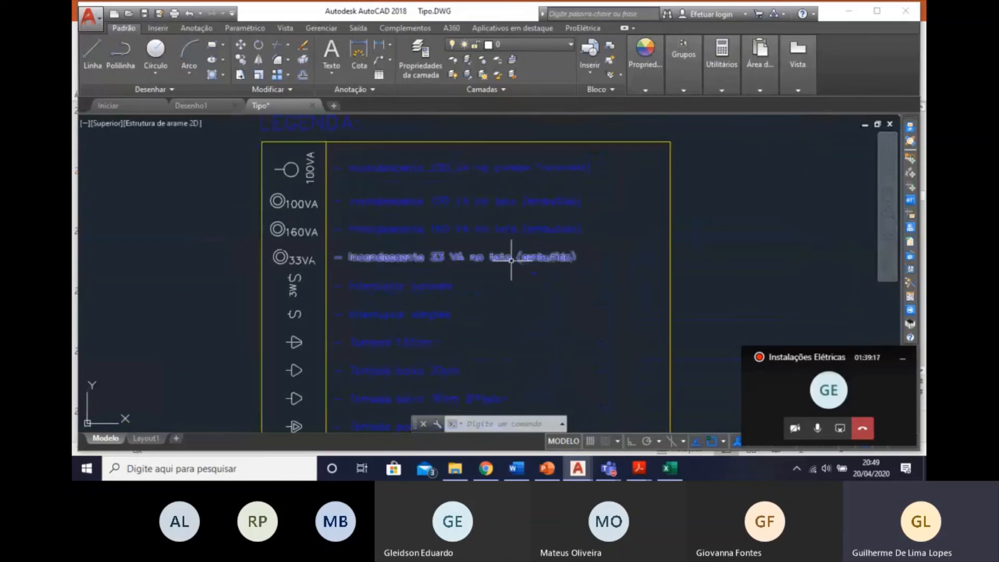
middle_click_drag(442, 270, 428, 146)
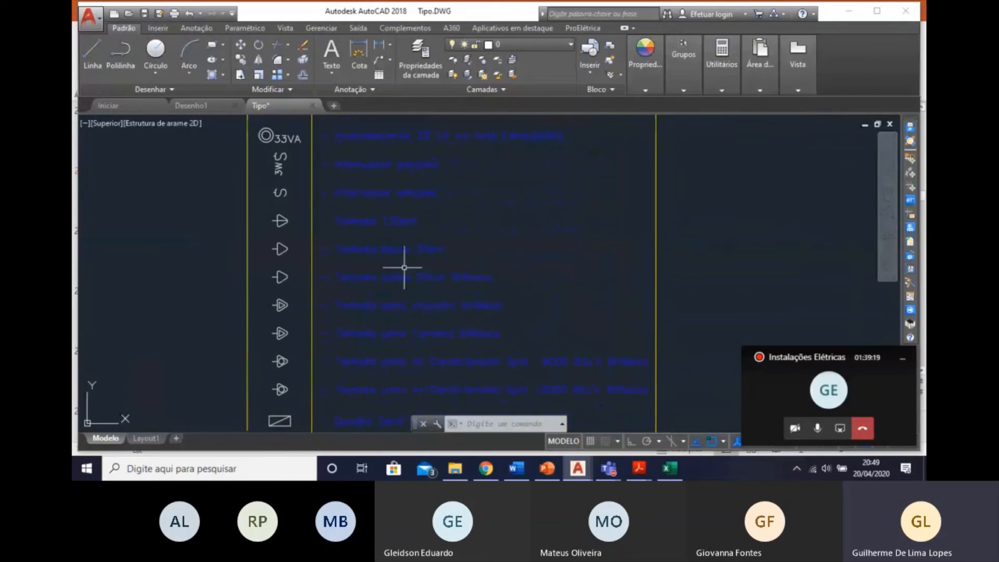
middle_click_drag(417, 191, 433, 219)
mouse_move(470, 329)
middle_mouse_down()
mouse_move(467, 251)
mouse_move(484, 335)
mouse_move(495, 312)
middle_mouse_up()
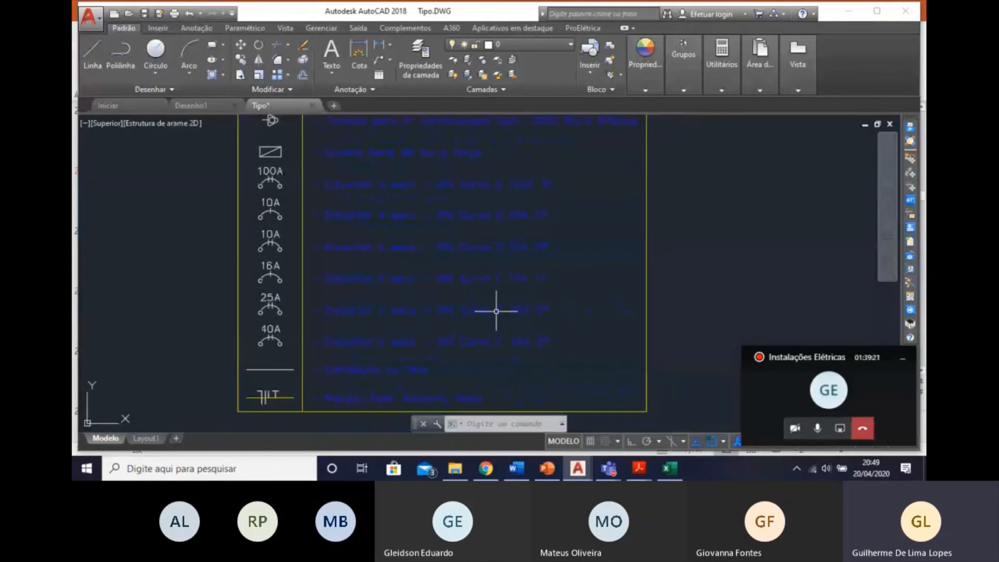
scroll(446, 339, "down", 5)
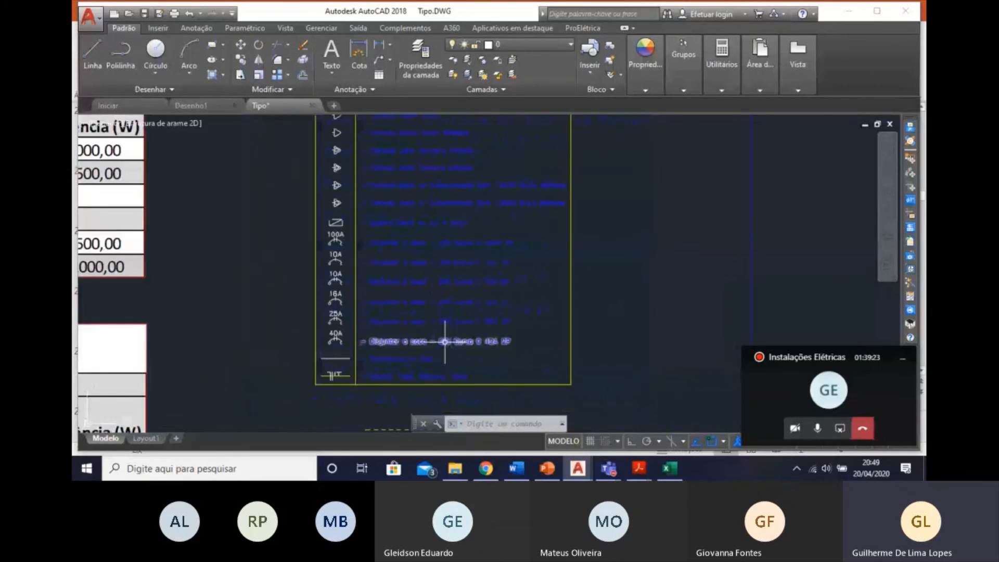
Review the single-line diagram, the load table and the row of floor plans on the sheet.
middle_click_drag(467, 265, 446, 174)
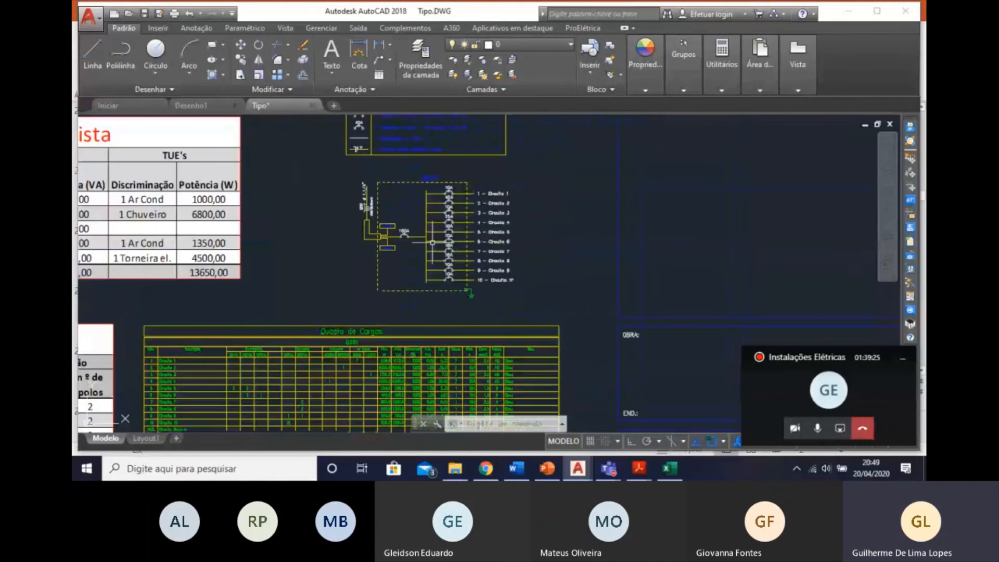
scroll(481, 280, "down", 2)
middle_click_drag(354, 347, 475, 312)
scroll(458, 333, "down", 4)
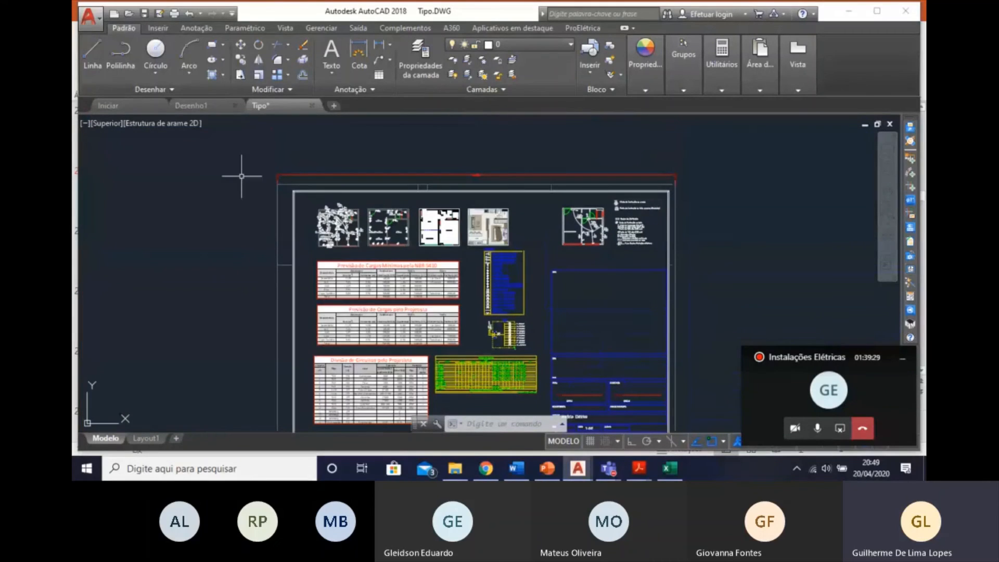
scroll(349, 219, "up", 8)
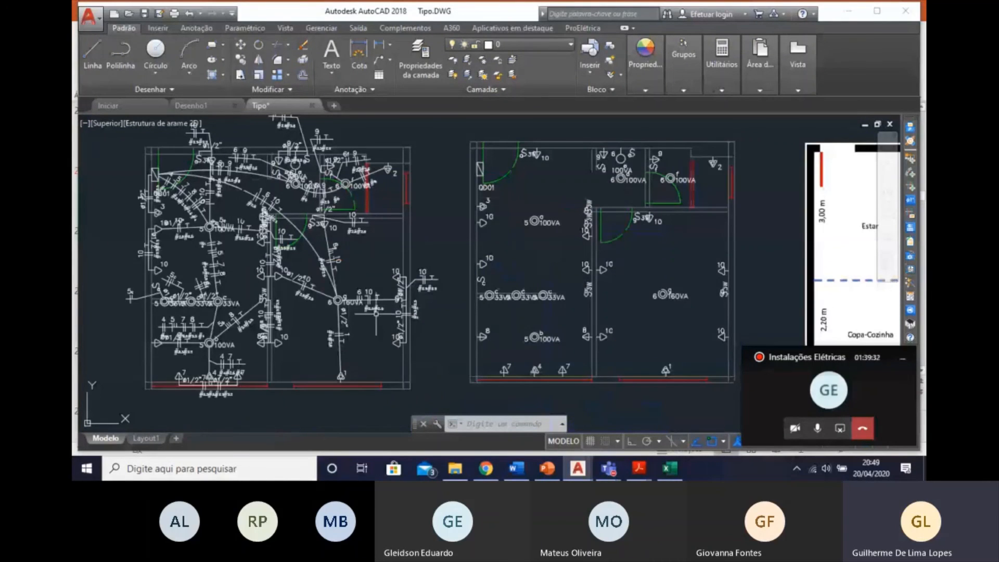
scroll(291, 258, "down", 4)
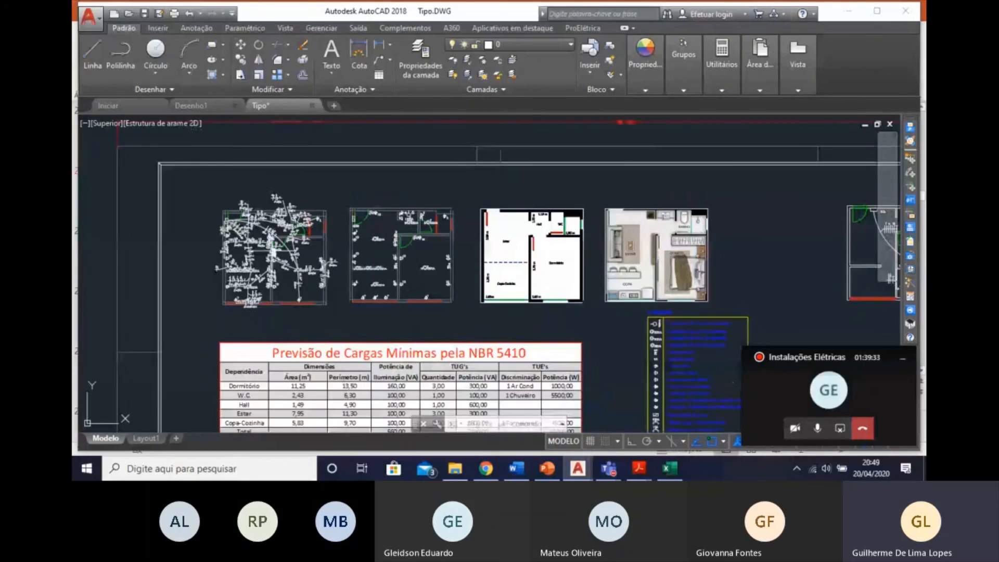
middle_click_drag(461, 261, 319, 217)
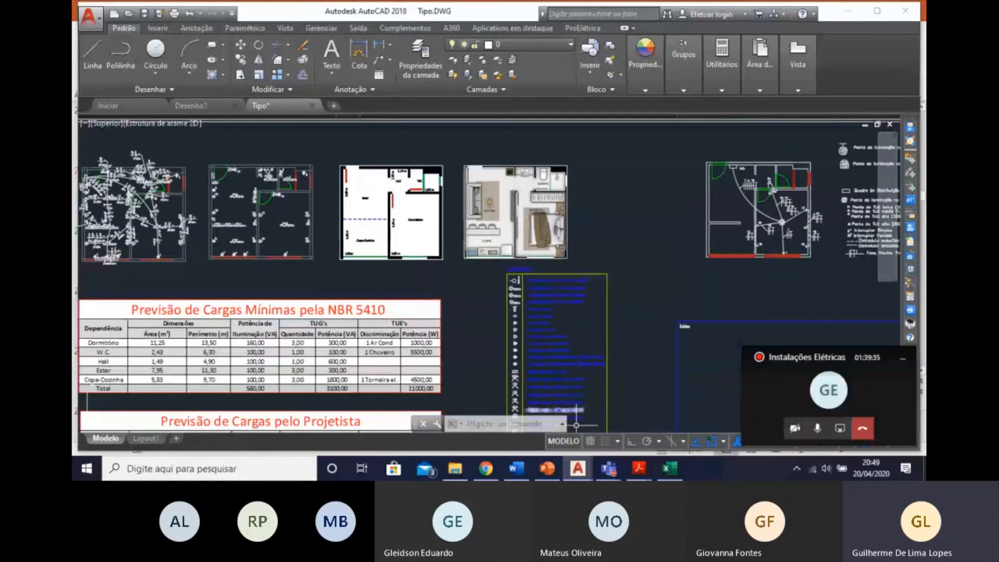
Generate the whole drawing's materials list as text file Tipo-Lista and in the drawing, overwriting the file and placing the list outside the sheet's right edge.
left_click(911, 243)
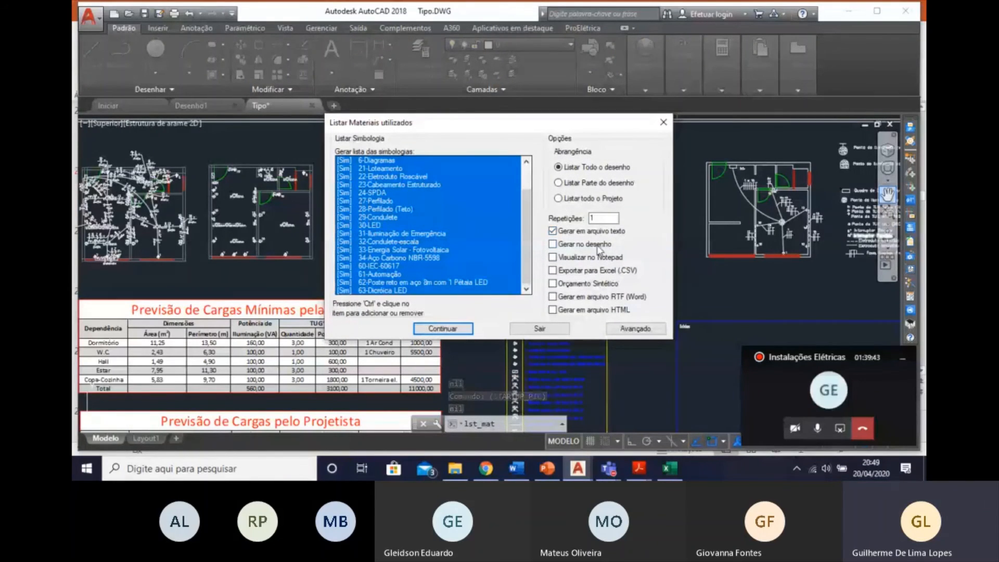
left_click(556, 246)
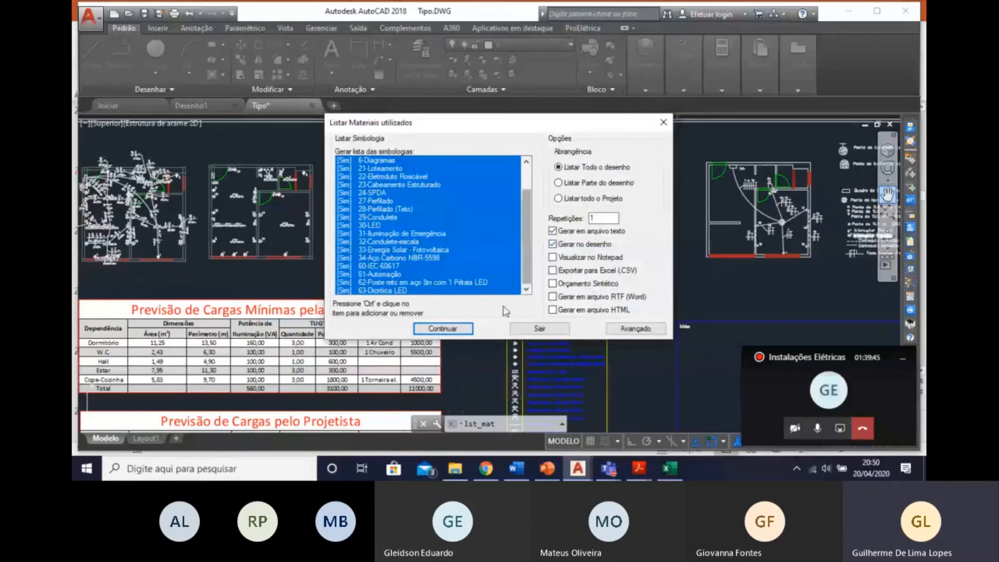
left_click(443, 329)
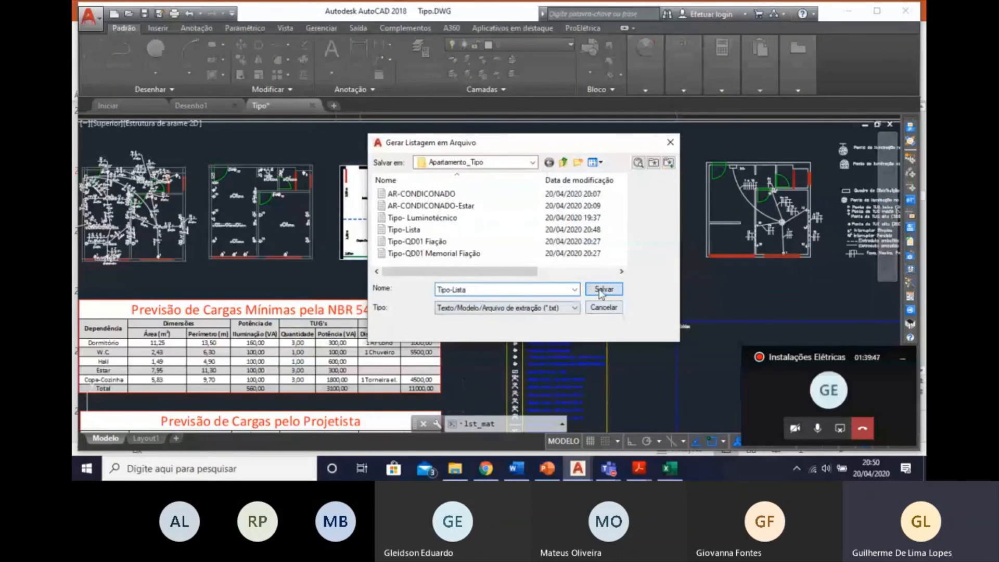
left_click(604, 289)
left_click(506, 271)
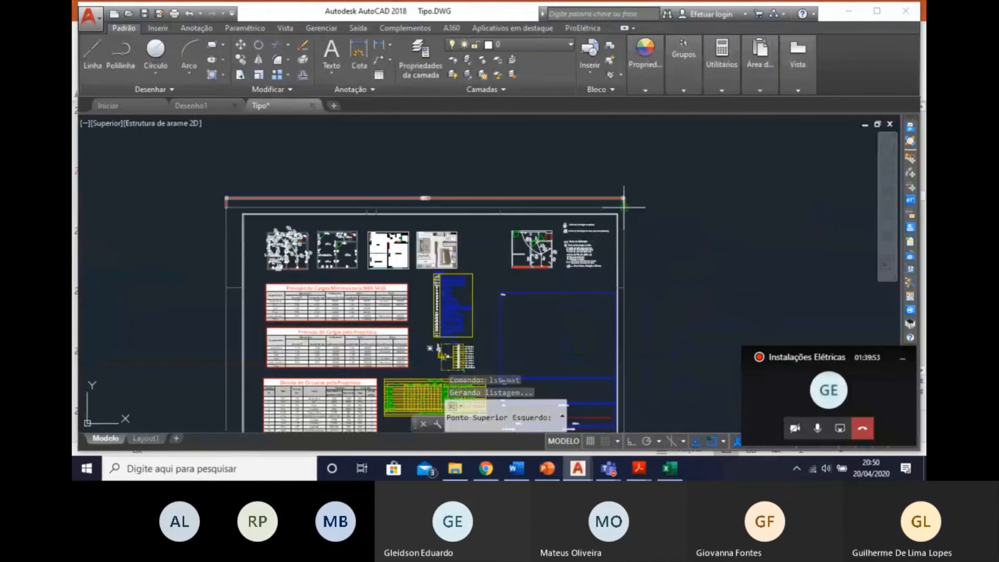
left_click(683, 209)
Examine the inserted materials list tables and compare them with the space available on the sheet.
scroll(731, 214, "up", 5)
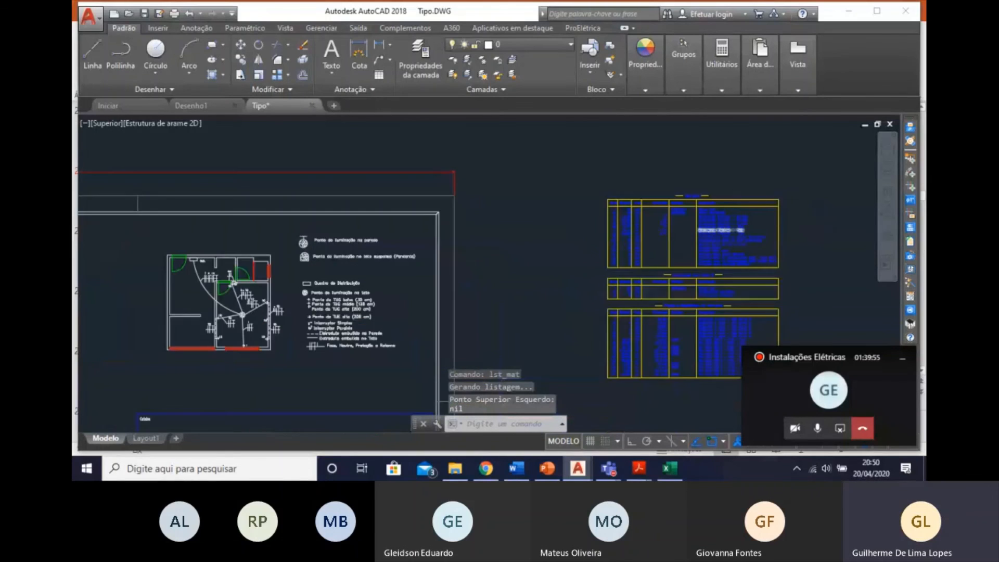
scroll(710, 246, "down", 5)
middle_click_drag(691, 260, 684, 178)
scroll(684, 178, "up", 5)
scroll(688, 225, "down", 5)
middle_click_drag(648, 281, 662, 167)
middle_click_drag(599, 253, 600, 375)
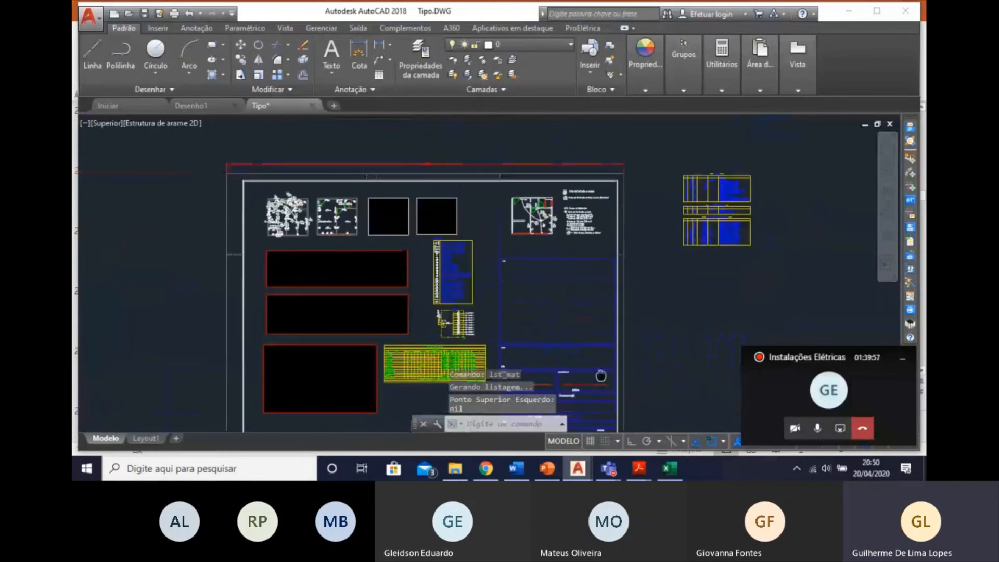
scroll(684, 203, "up", 5)
scroll(767, 187, "down", 5)
middle_click_drag(566, 292, 583, 192)
middle_click_drag(388, 278, 497, 283)
Shrink the Previsão de Cargas Mínimas pela NBR 5410 table by its lower-right corner, keeping its upper-left corner in place.
scroll(505, 249, "up", 5)
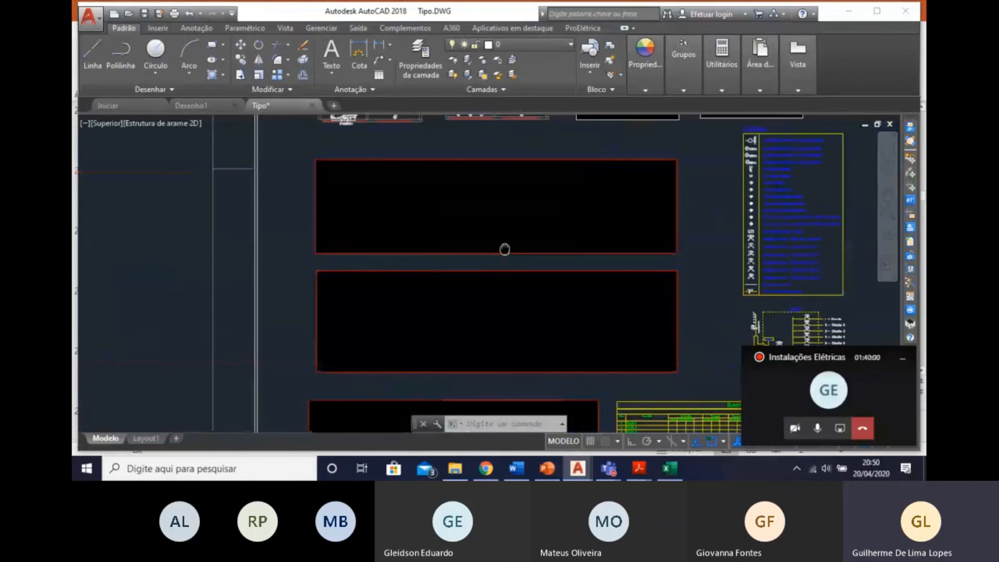
middle_click_drag(505, 250, 504, 278)
left_click(686, 293)
left_click(667, 276)
left_click(676, 283)
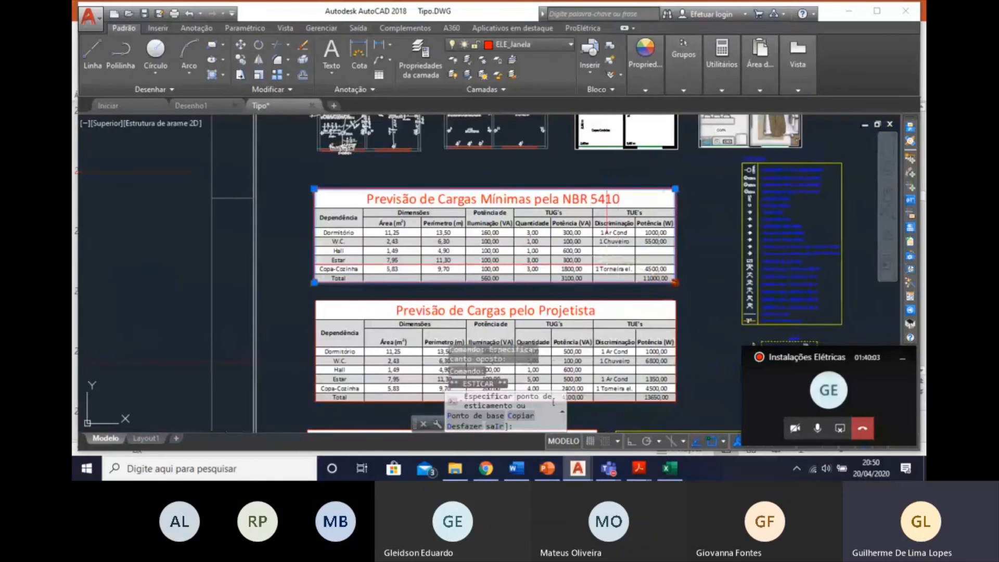
left_click(583, 259)
Shrink the Previsão de Cargas pelo Projetista table to about 15.8 by 4.4 units and move it up beneath the NBR 5410 table.
left_click(670, 397)
left_click(676, 401)
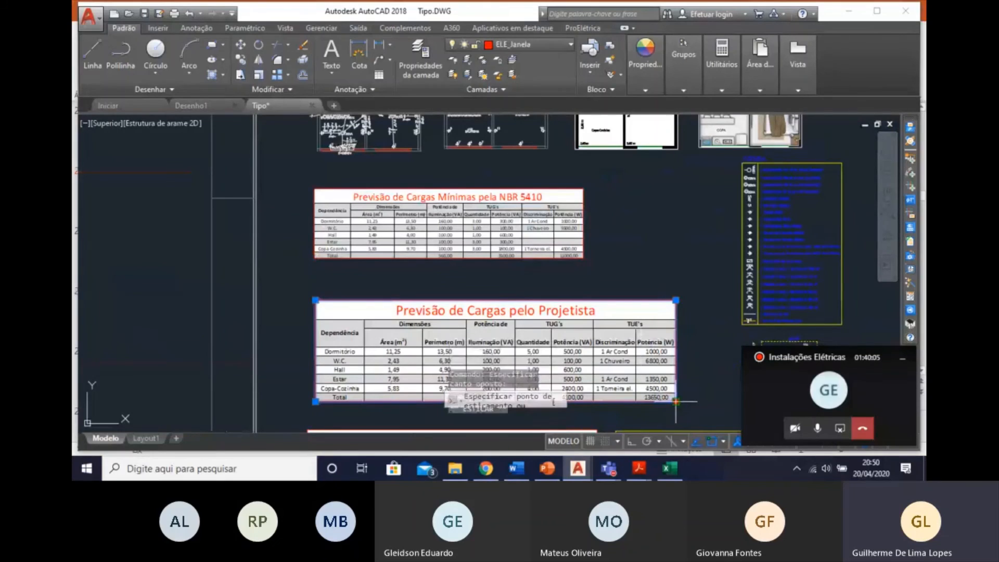
left_click(586, 376)
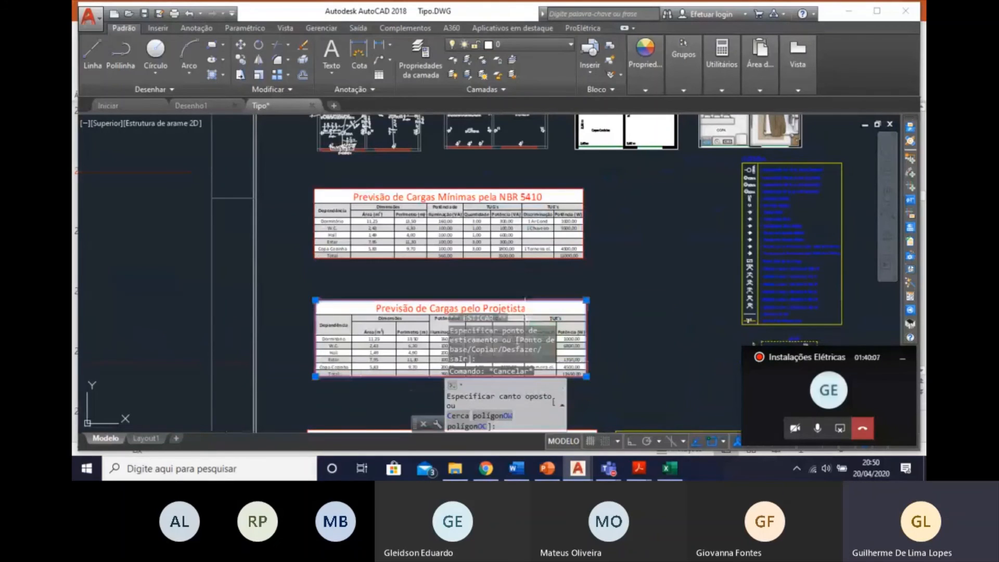
key("ctrl+1")
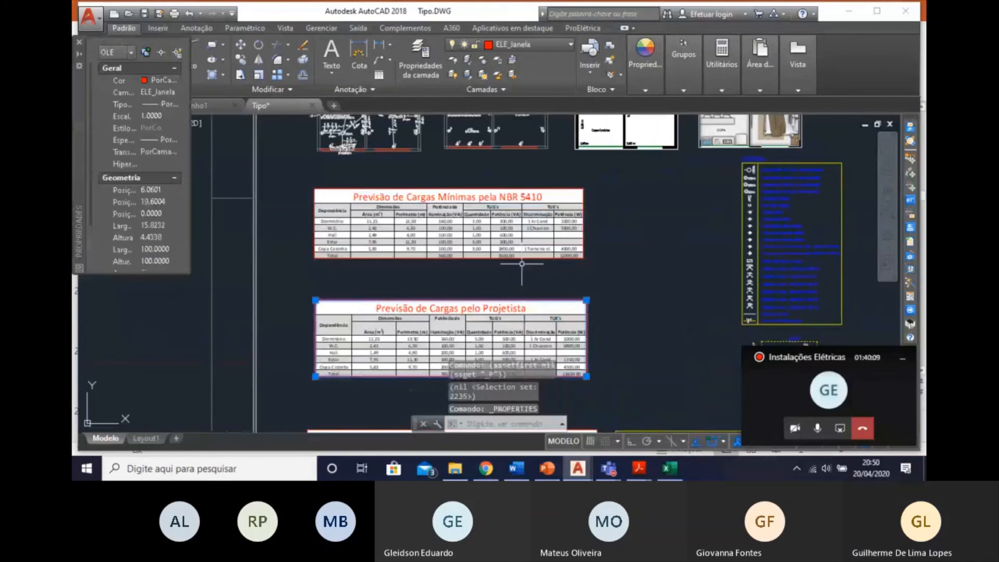
right_click(492, 294)
left_click(501, 228)
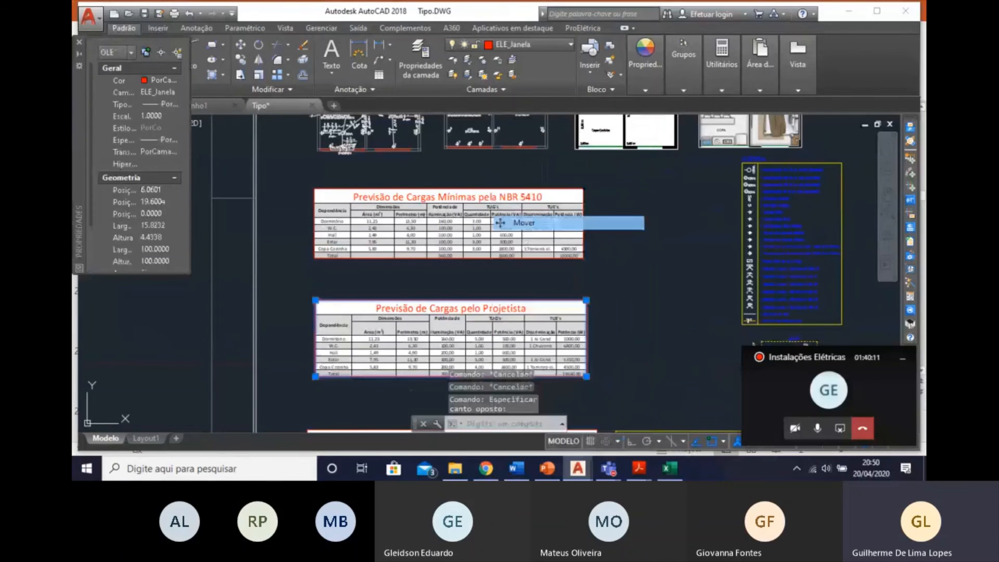
left_click(460, 337)
left_click(460, 306)
key("Escape")
Settle the Previsão de Cargas pelo Projetista table beneath the NBR 5410 table and shrink the Divisão de Circuitos pelo Projetista table by its upper-right corner.
middle_click_drag(464, 338, 450, 225)
scroll(450, 225, "down", 2)
left_click(434, 329)
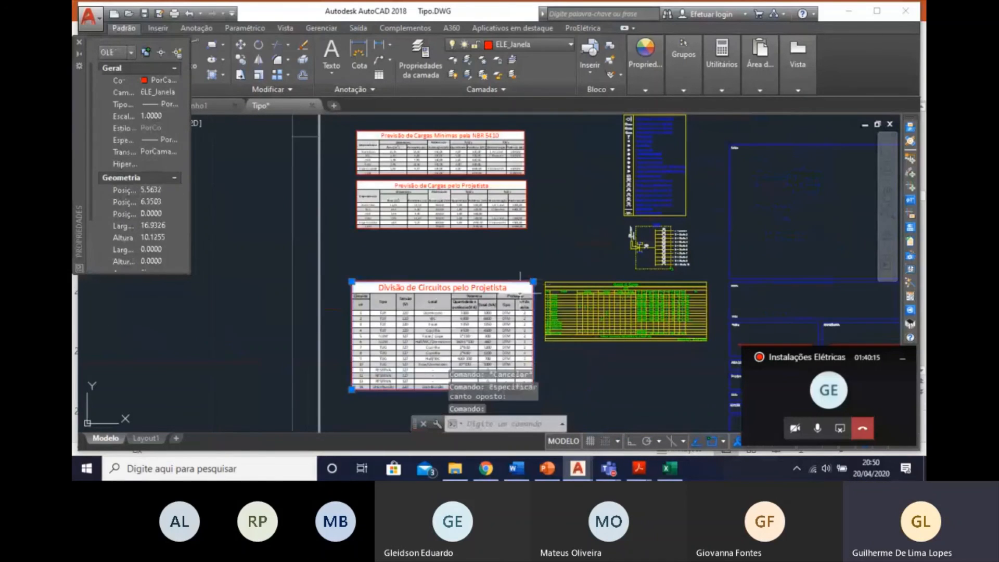
left_click(533, 282)
left_click(496, 304)
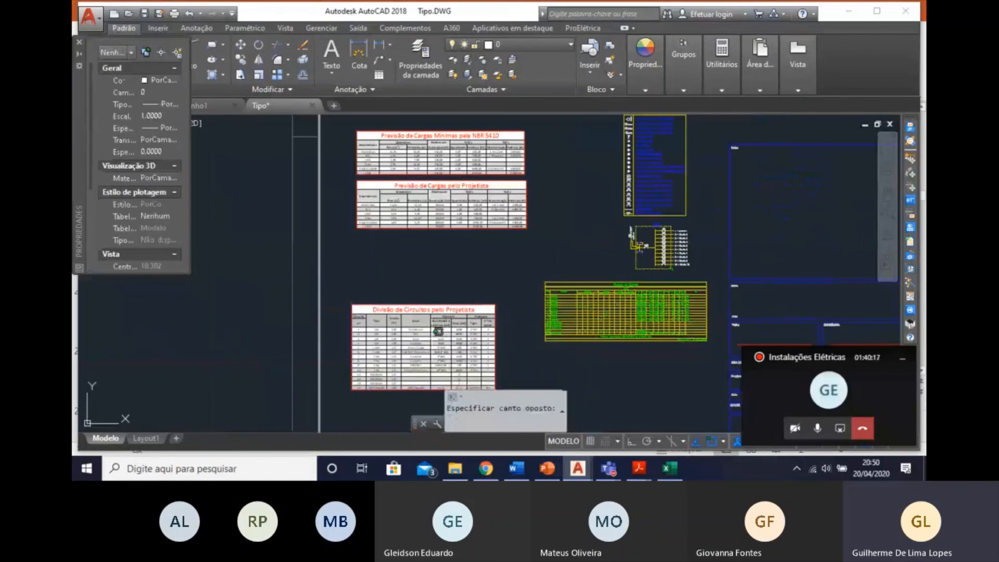
Move the Divisão de Circuitos pelo Projetista table up beneath the Previsão de Cargas pelo Projetista table, aligning their left edges.
right_click(409, 327)
left_click(438, 223)
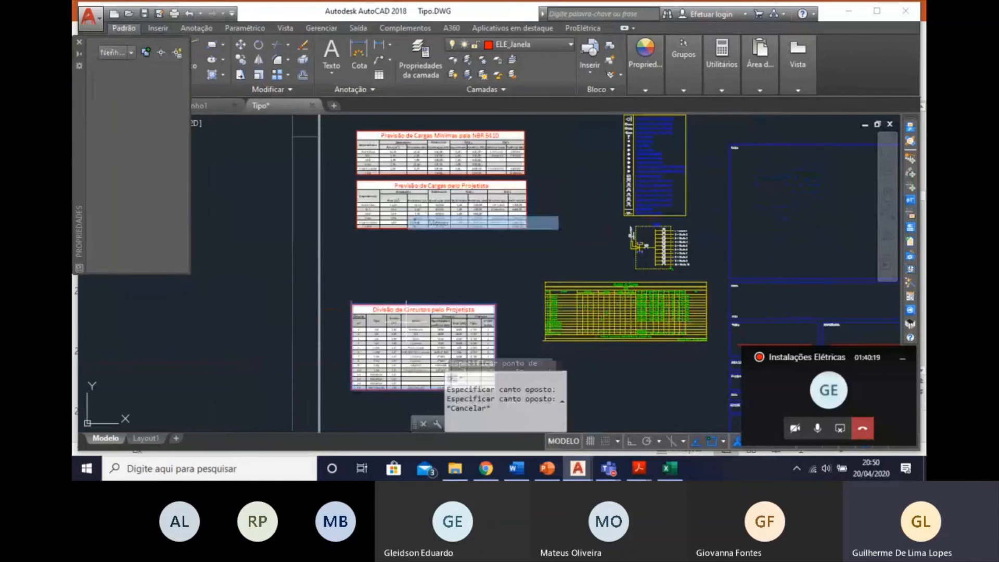
left_click(427, 321)
left_click(437, 255)
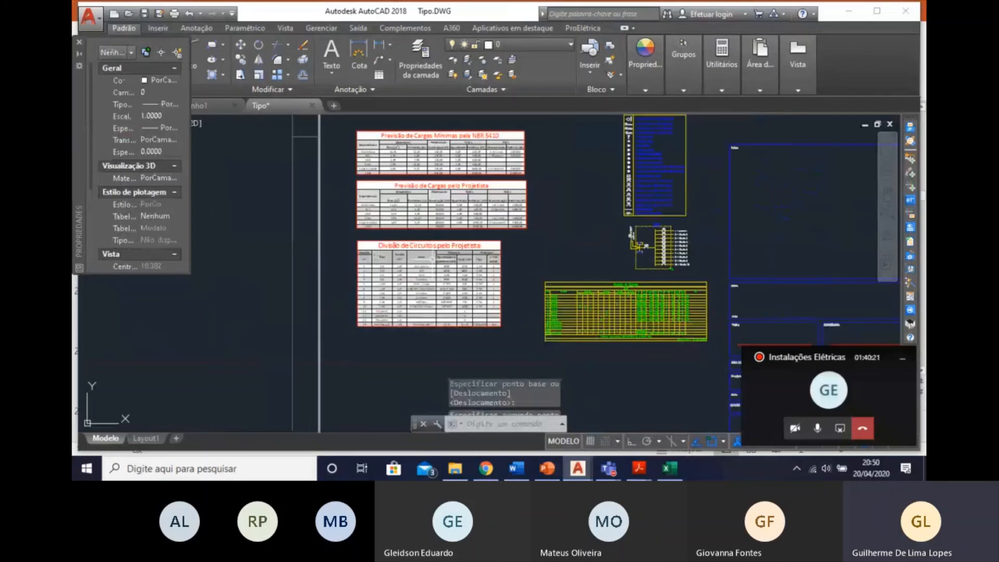
Move the whole Quadro de Cargas table beneath the Divisão de Circuitos pelo Projetista table in the sheet's left column.
scroll(497, 255, "down", 4)
scroll(556, 272, "up", 4)
scroll(556, 272, "down", 4)
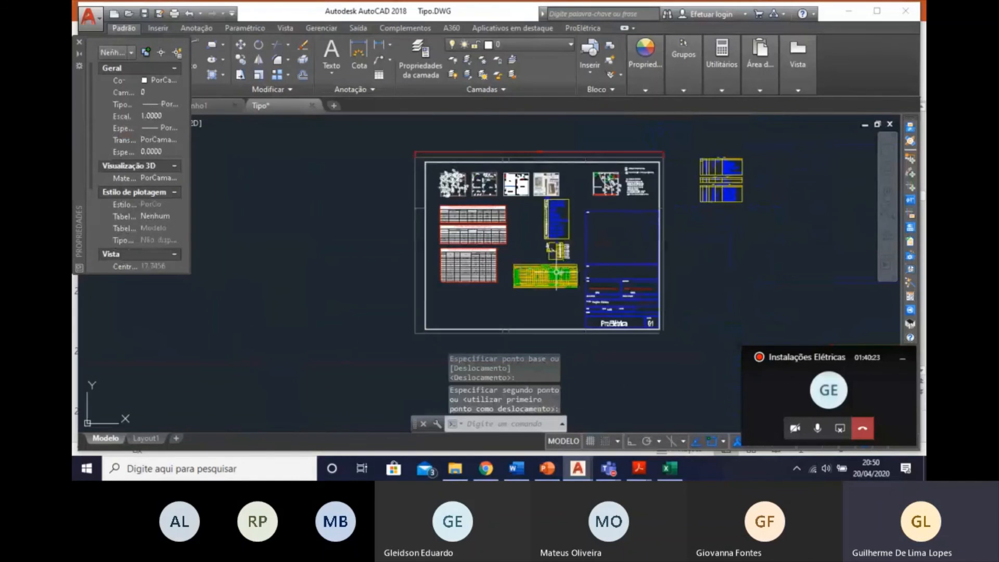
scroll(484, 275, "up", 4)
left_click(567, 218)
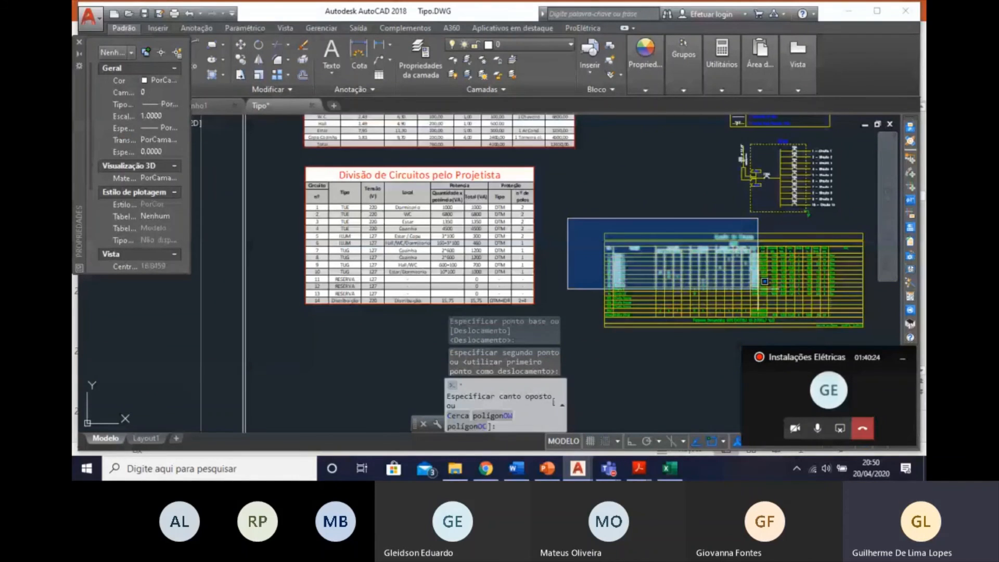
left_click(880, 336)
middle_click_drag(806, 306, 722, 261)
right_click(722, 260)
left_click(770, 264)
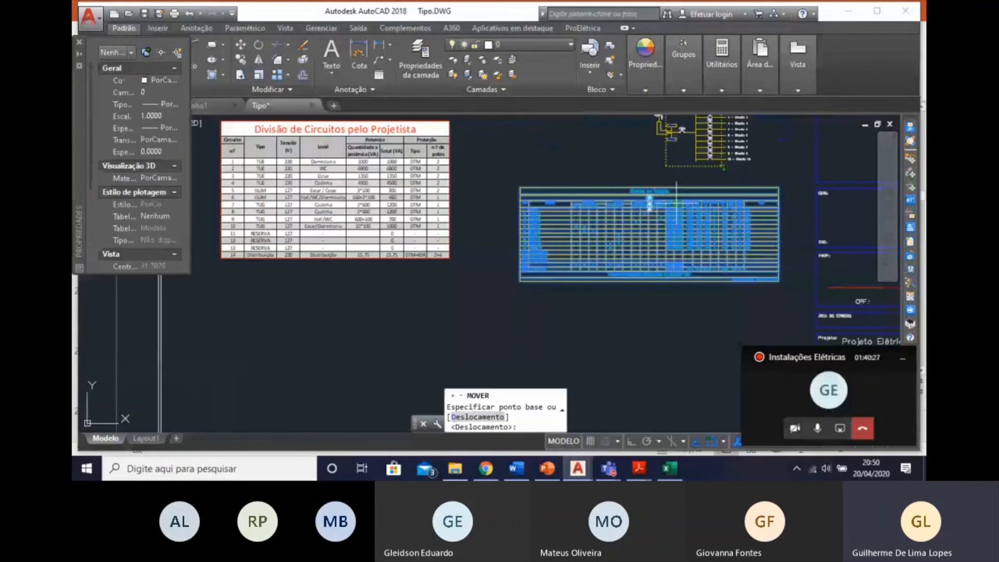
left_click(649, 188)
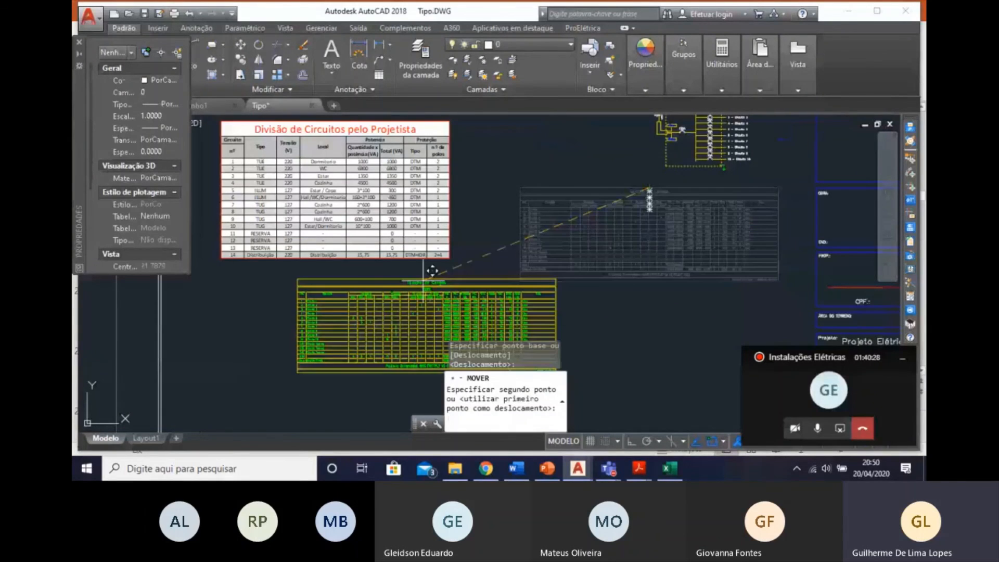
left_click(339, 281)
Move the generated symbol legend left, next to the two Previsão de Cargas tables.
scroll(434, 320, "down", 2)
mouse_move(433, 320)
middle_mouse_down()
mouse_move(384, 300)
mouse_move(351, 332)
middle_mouse_up()
scroll(485, 362, "down", 2)
left_click(533, 254)
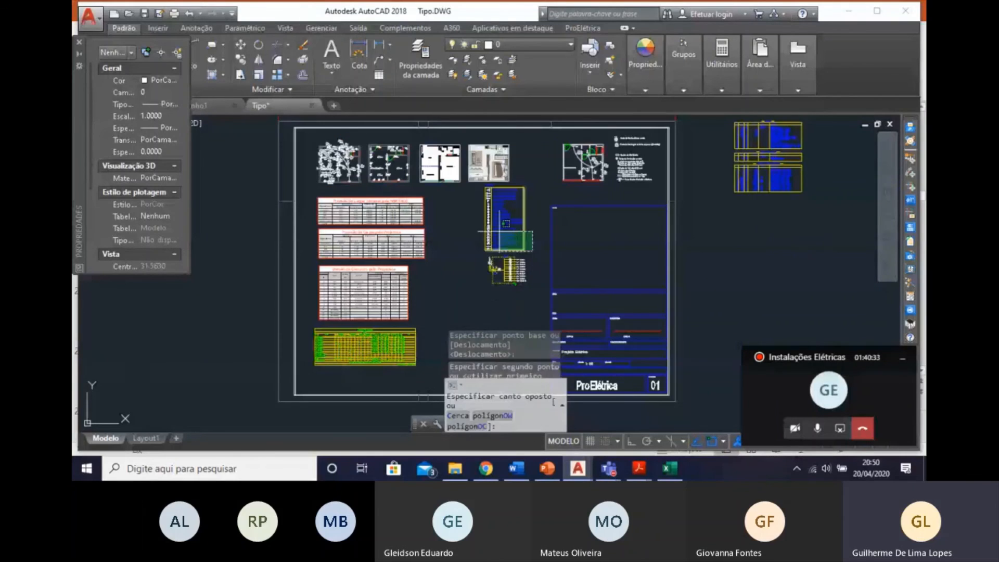
left_click(492, 196)
right_click(492, 196)
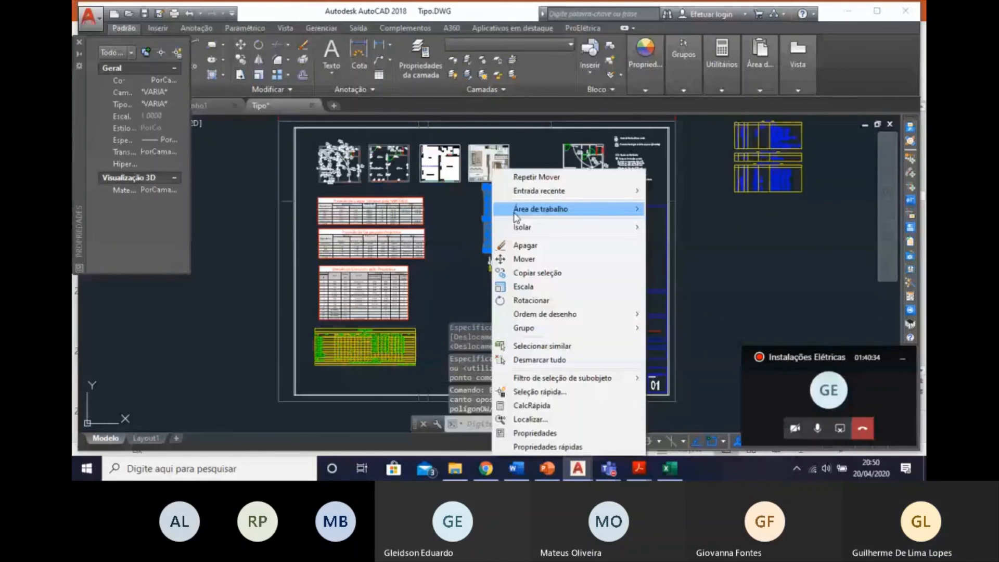
left_click(523, 259)
left_click(524, 219)
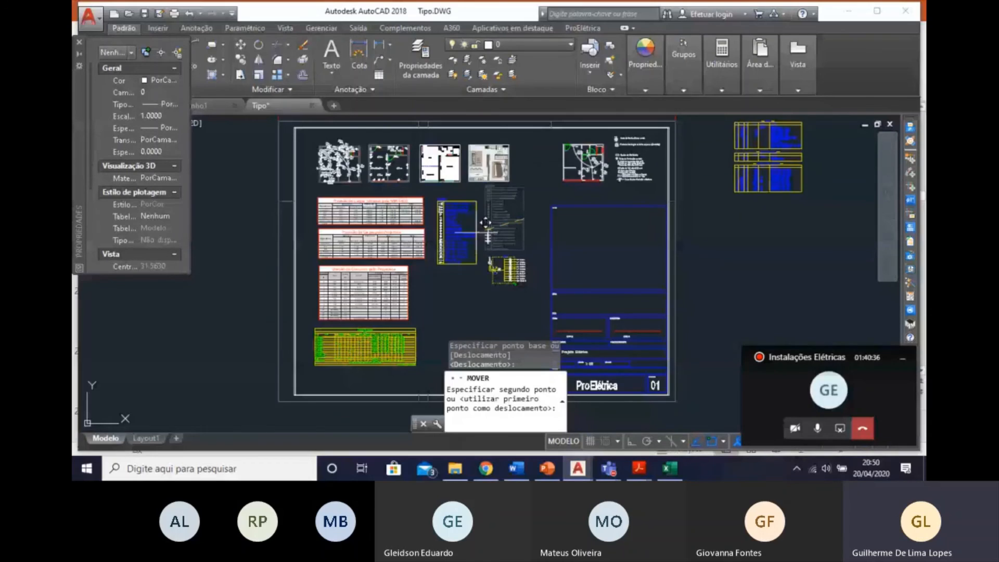
left_click(476, 225)
Move the distribution board circuit diagram up into the free space to the right of the legend.
scroll(475, 225, "up", 2)
left_click(572, 337)
left_click(492, 262)
right_click(526, 292)
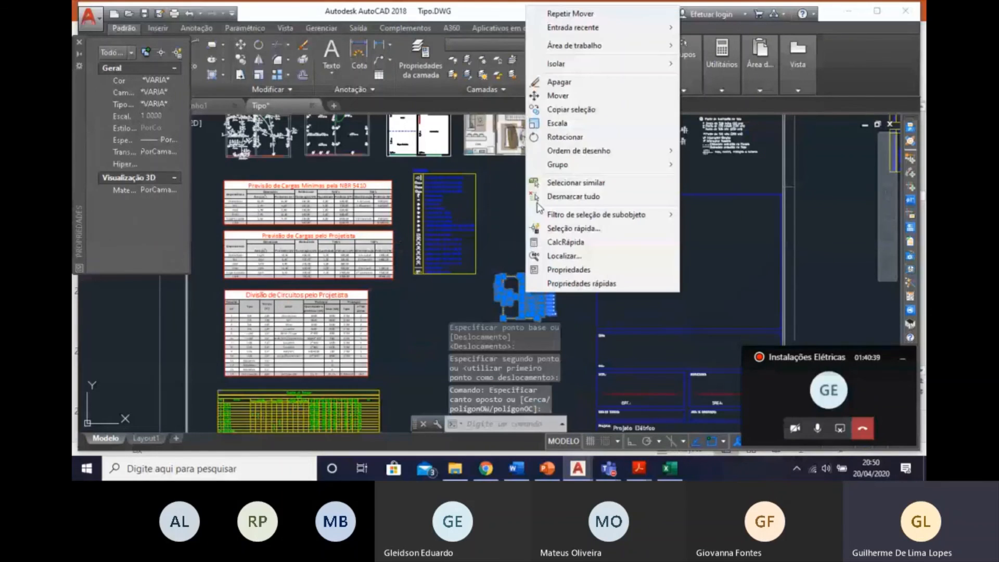
left_click(561, 95)
left_click(532, 273)
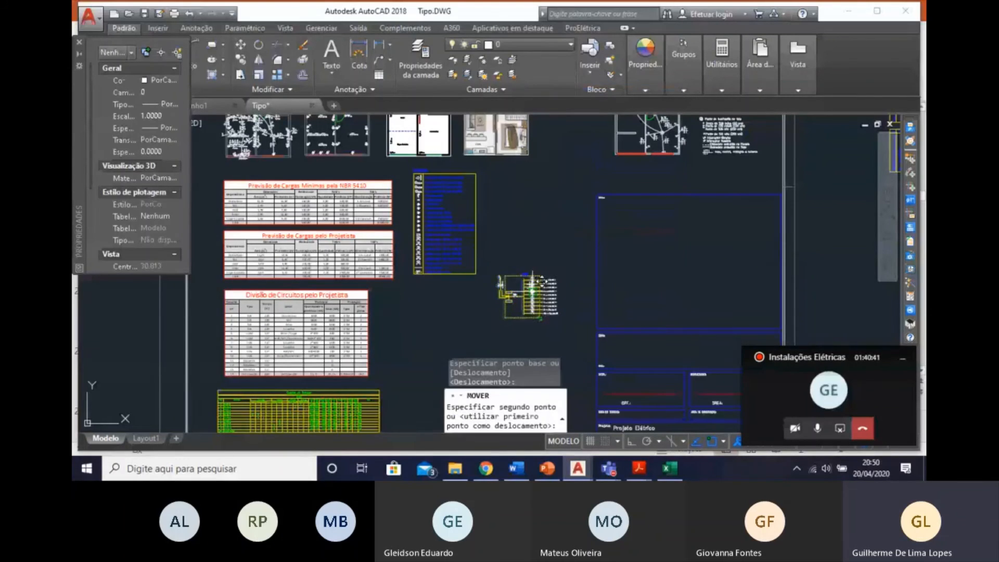
scroll(529, 213, "up", 2)
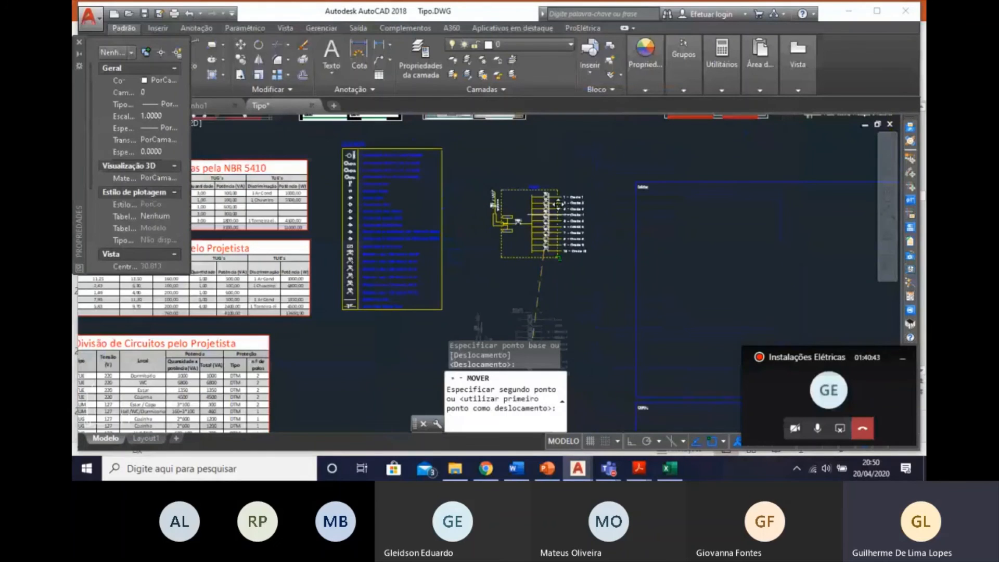
left_click(558, 204)
Move all the materials list tables from outside the sheet into the free area below the legend and circuit diagram.
scroll(560, 205, "down", 4)
middle_click_drag(839, 244, 680, 330)
left_click(696, 291)
left_click(610, 180)
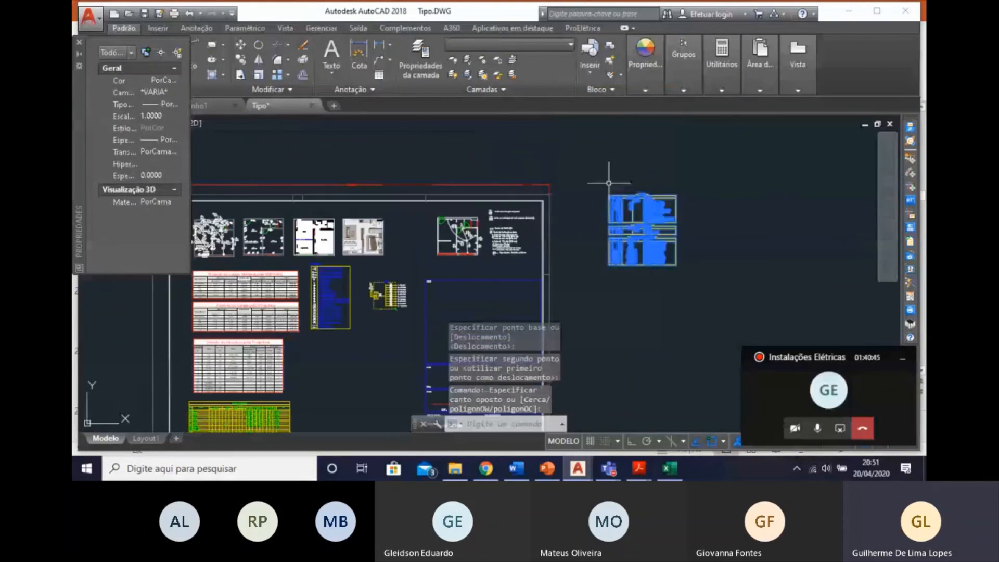
right_click(640, 214)
left_click(668, 260)
left_click(644, 207)
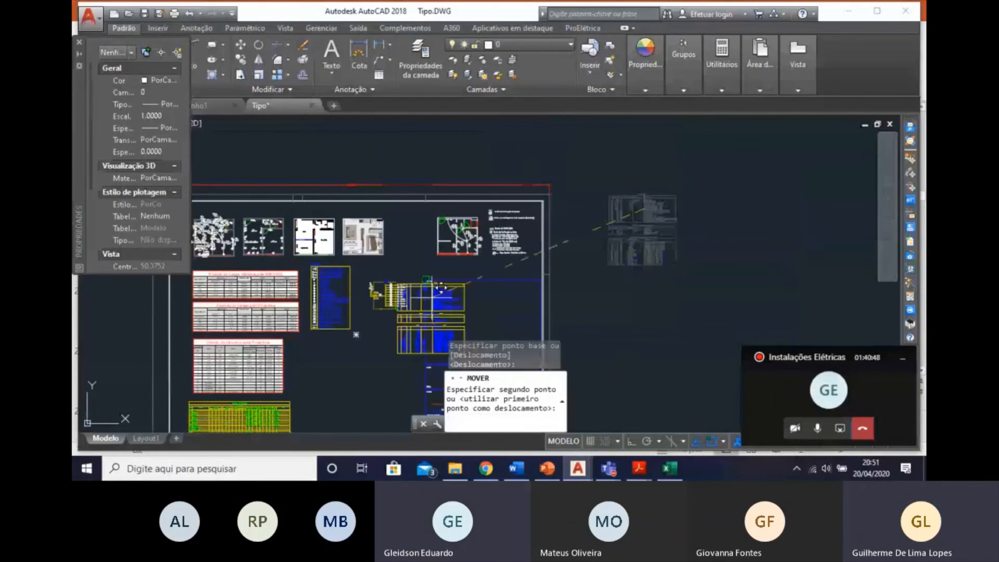
left_click(358, 360)
Examine the items and descriptions in the relocated materials list tables.
scroll(358, 361, "up", 2)
middle_click_drag(359, 360, 502, 297)
scroll(400, 244, "up", 8)
scroll(422, 257, "down", 2)
mouse_move(509, 249)
middle_mouse_down()
mouse_move(557, 229)
mouse_move(557, 215)
middle_mouse_up()
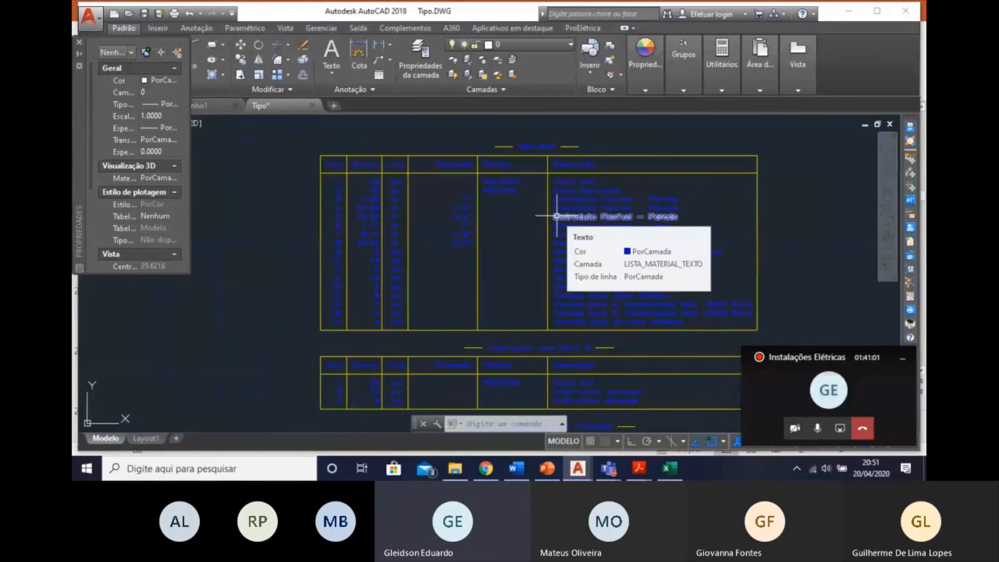
middle_click_drag(492, 245, 843, 222)
Examine the QD01 Quadro de Cargas table's power, demand, current, protection and conductor columns for each circuit.
scroll(511, 285, "down", 2)
middle_click_drag(510, 285, 573, 166)
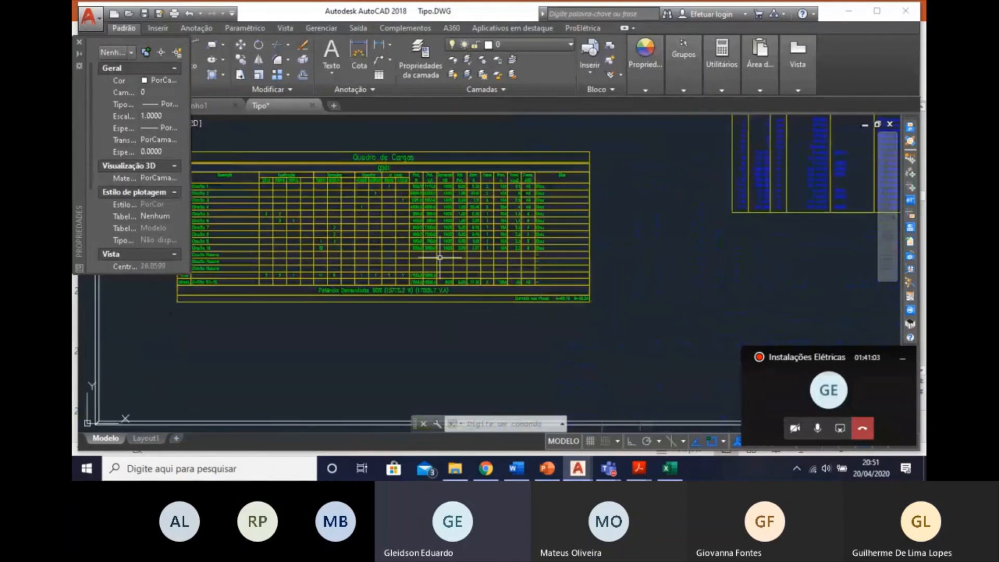
scroll(440, 257, "up", 2)
middle_click_drag(440, 257, 660, 275)
scroll(580, 218, "up", 2)
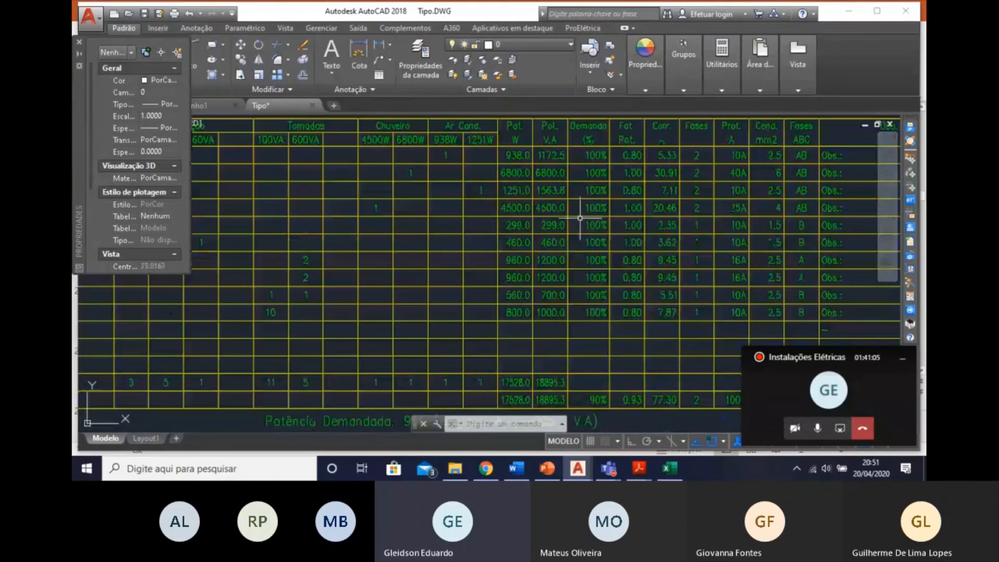
middle_click_drag(581, 218, 612, 253)
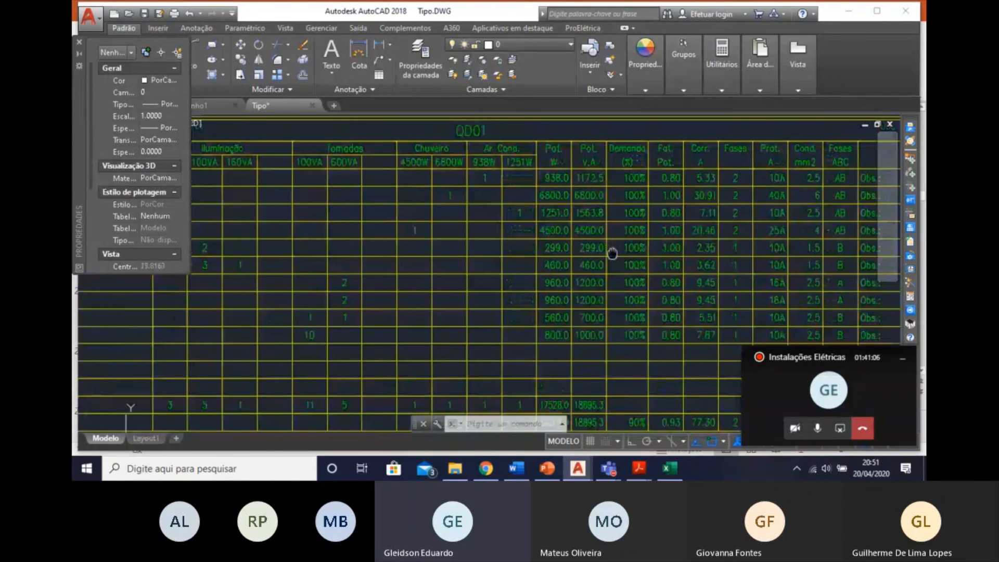
scroll(607, 247, "down", 2)
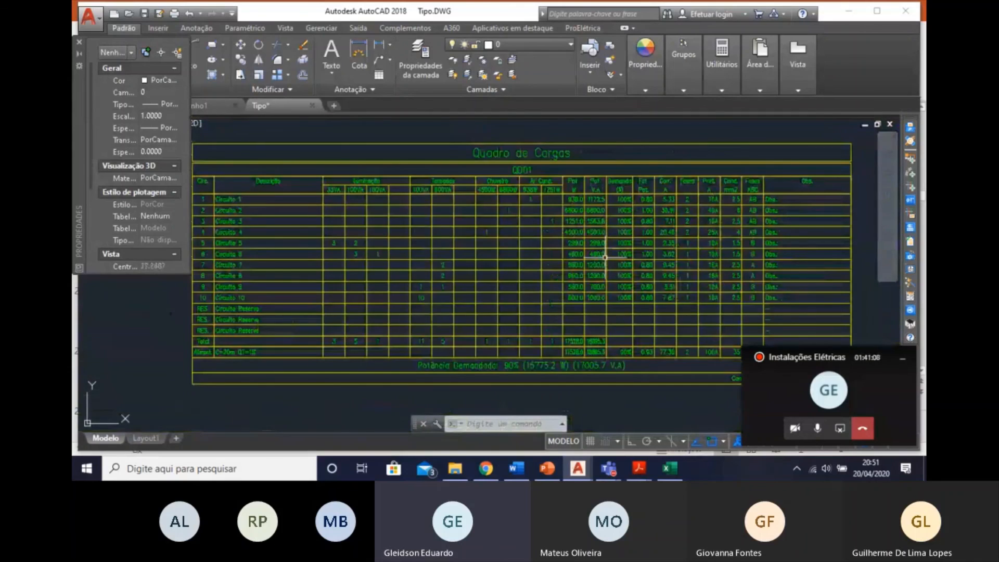
Return to the materials list and go through its separate tables and headings.
scroll(606, 257, "down", 3)
scroll(727, 259, "up", 2)
mouse_move(727, 258)
middle_mouse_down()
mouse_move(638, 263)
mouse_move(421, 312)
middle_mouse_up()
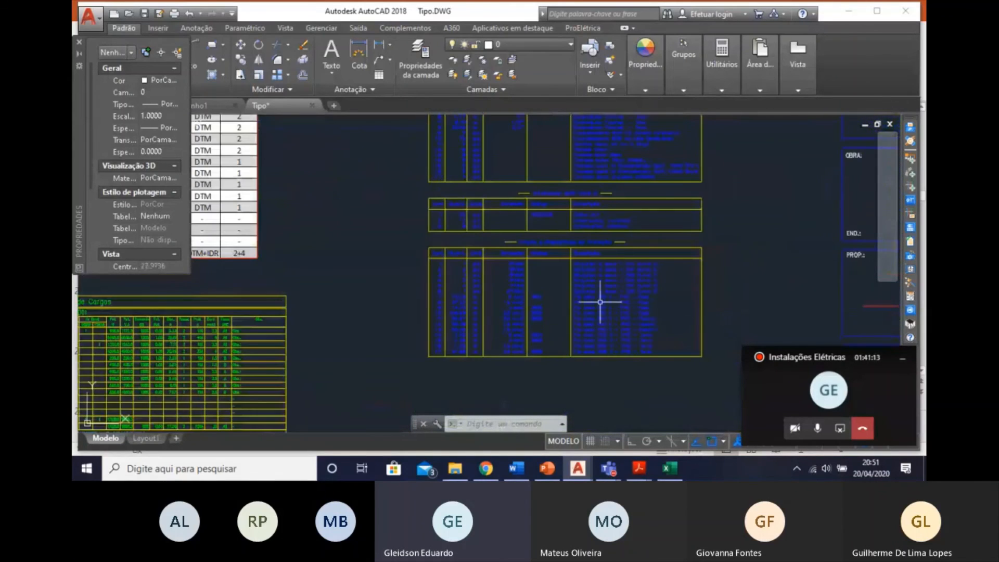
scroll(561, 177, "up", 2)
middle_click_drag(560, 177, 576, 292)
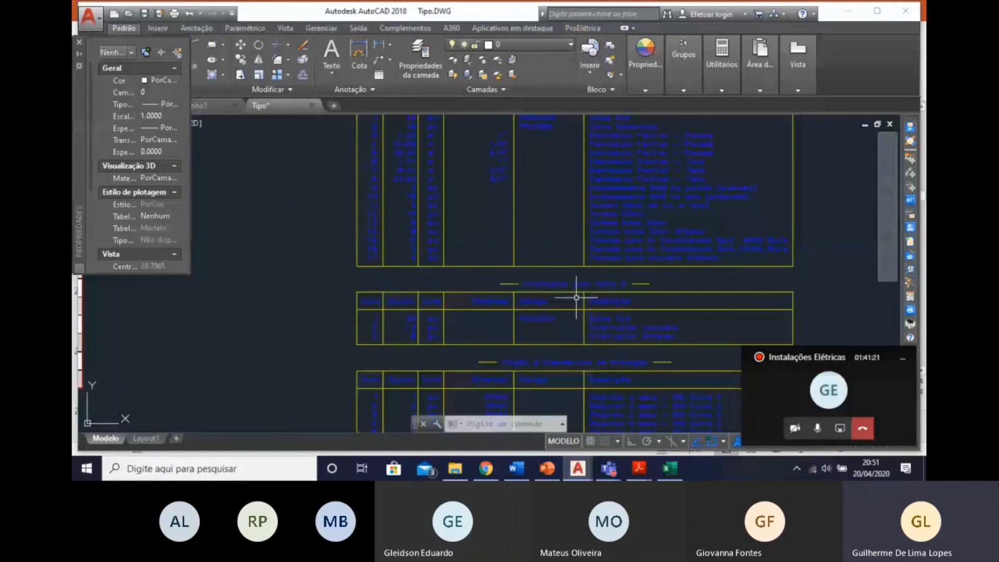
Review the arranged sheet, checking the tables, the symbol notes beside the right-hand plan and the electrical floor plans.
scroll(576, 298, "down", 8)
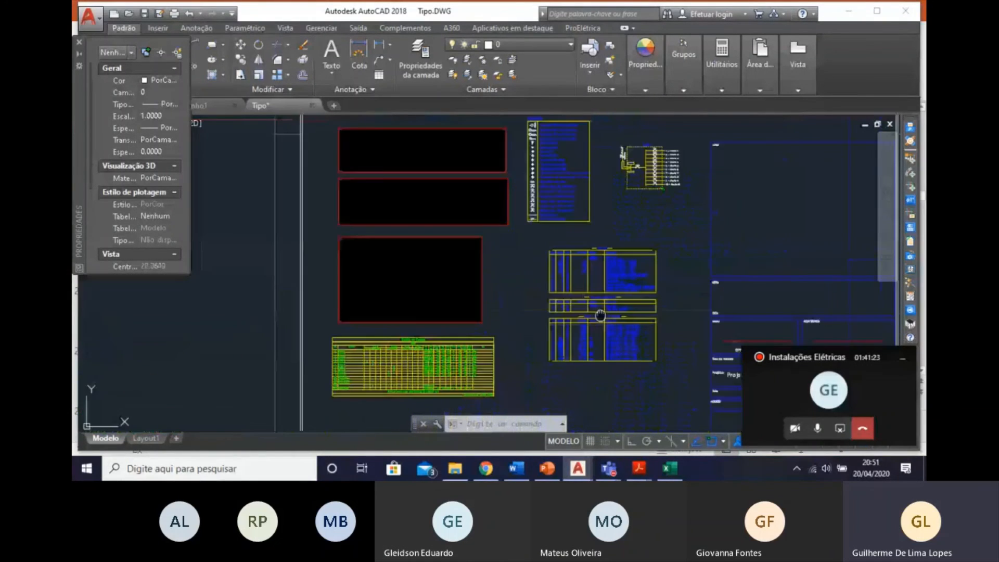
mouse_move(643, 248)
middle_mouse_down()
mouse_move(516, 352)
mouse_move(414, 385)
middle_mouse_up()
scroll(614, 291, "up", 2)
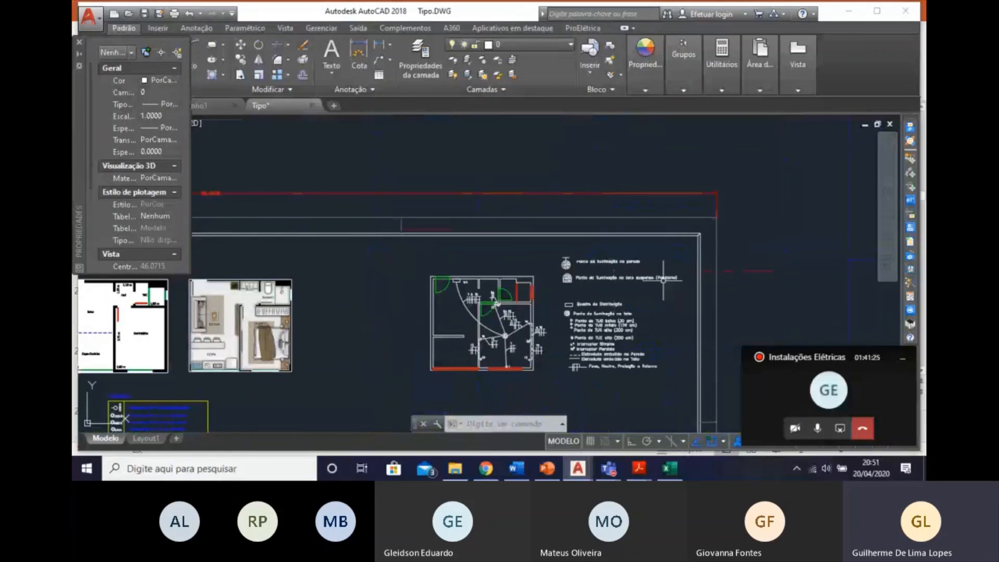
scroll(569, 366, "down", 2)
middle_click_drag(415, 330, 569, 146)
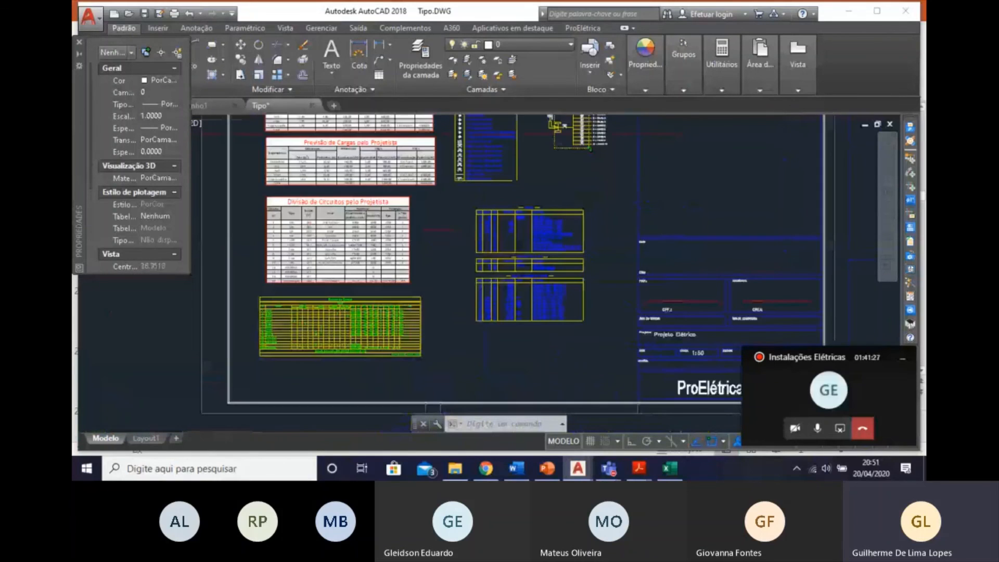
scroll(468, 395, "up", 2)
middle_click_drag(521, 320, 544, 342)
scroll(544, 342, "down", 4)
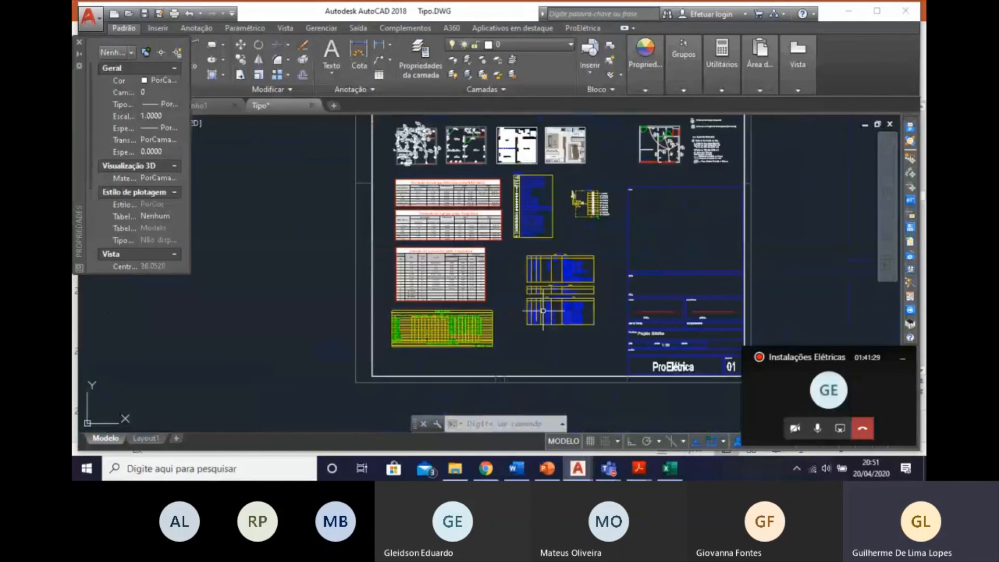
mouse_move(494, 199)
middle_mouse_down()
mouse_move(498, 270)
mouse_move(597, 428)
middle_mouse_up()
scroll(499, 270, "up", 4)
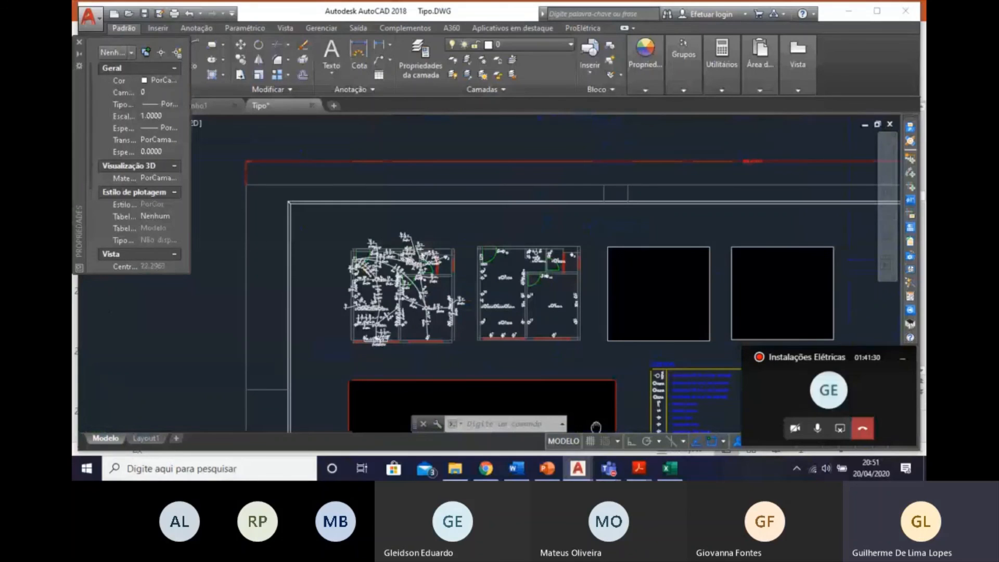
scroll(367, 295, "up", 4)
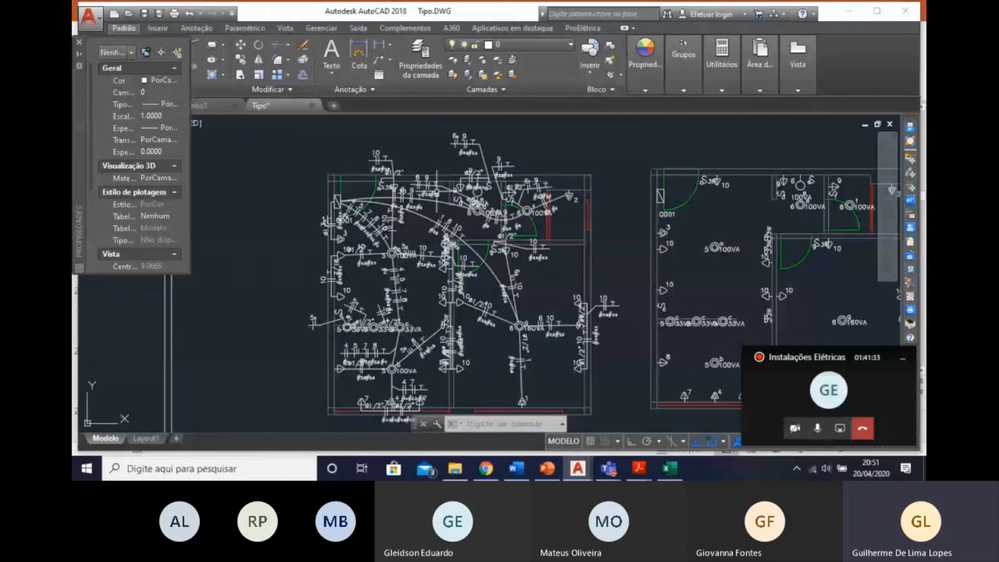
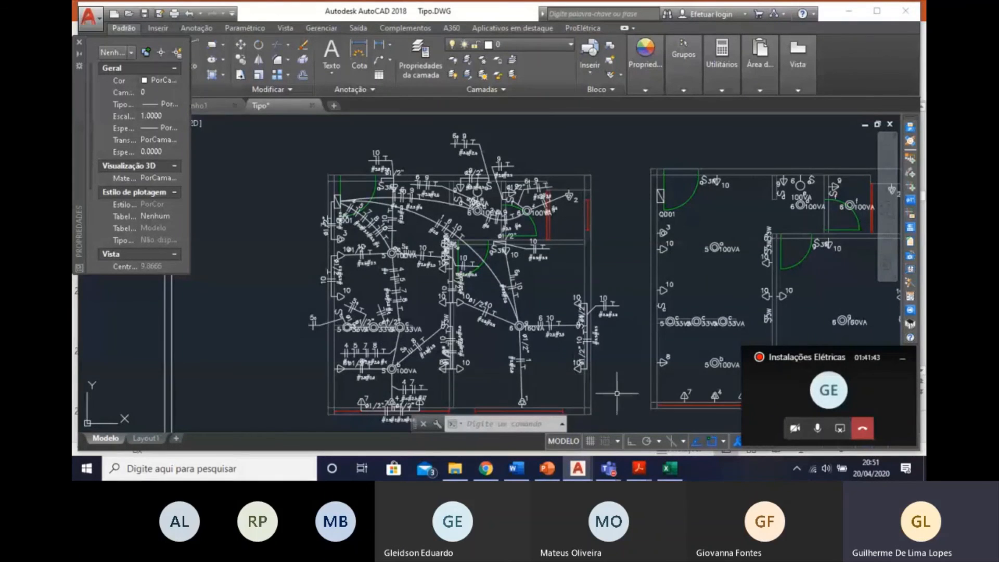
Review the electrical floor plans, the load forecast tables and the circuit division table across the sheet.
middle_click_drag(613, 390, 532, 221)
scroll(542, 261, "down", 2)
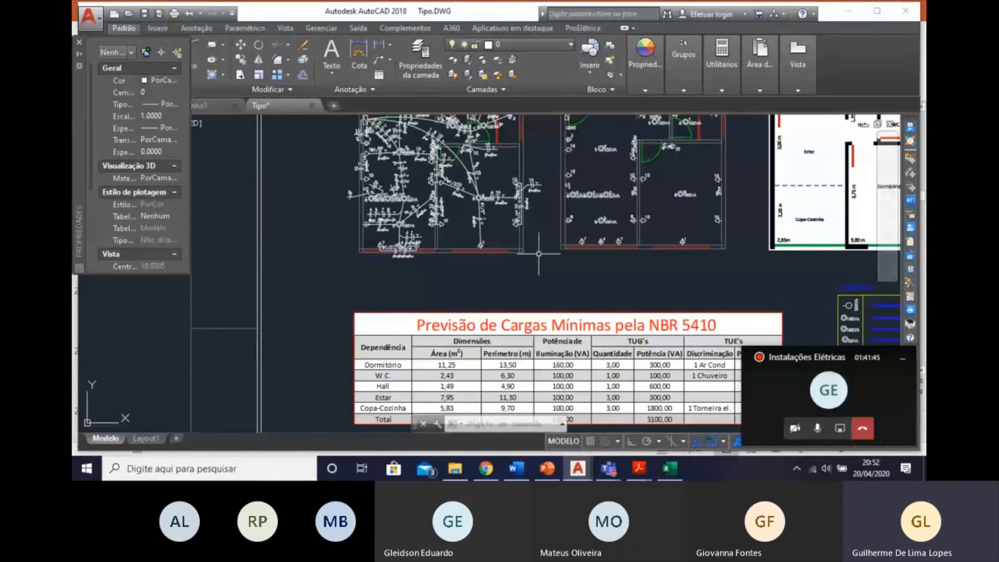
middle_click_drag(591, 267, 579, 344)
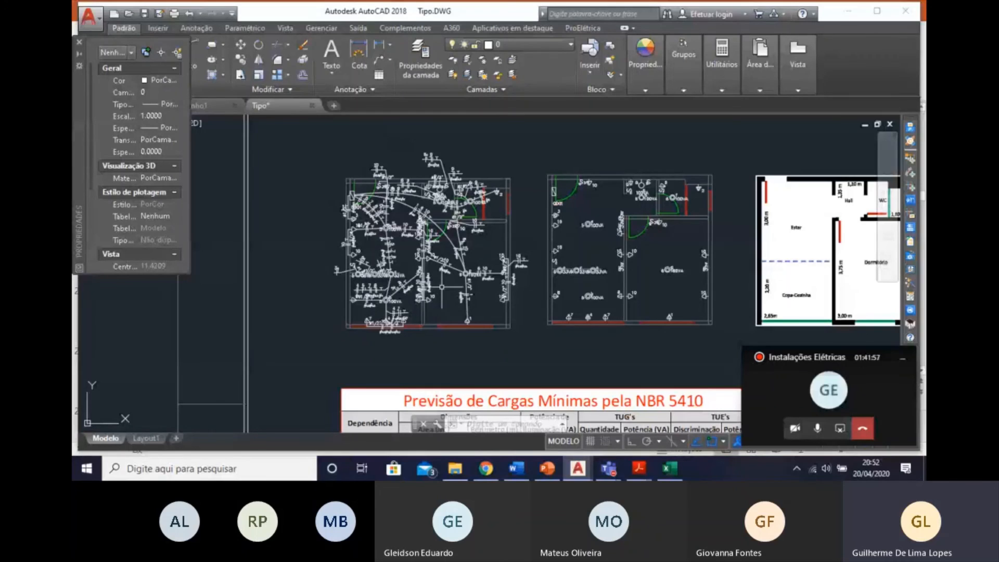
middle_click_drag(471, 291, 492, 261)
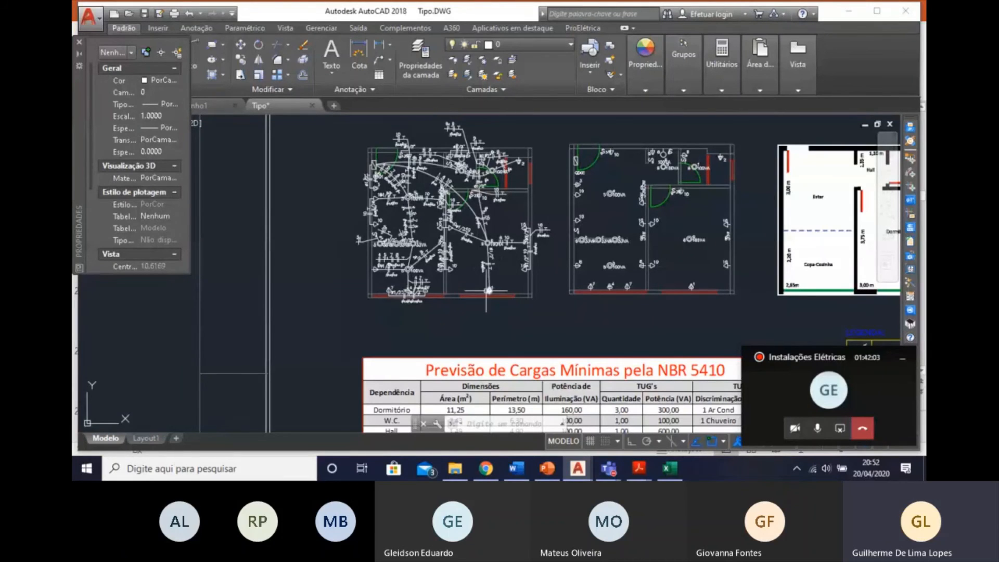
middle_click_drag(554, 329, 498, 286)
scroll(612, 320, "up", 2)
middle_click_drag(596, 305, 562, 123)
scroll(567, 177, "down", 4)
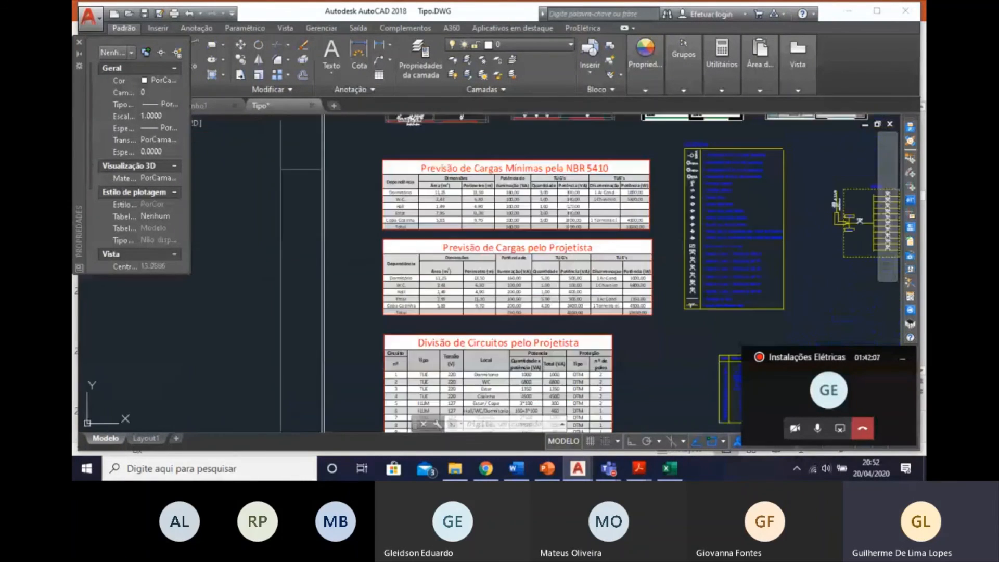
middle_click_drag(571, 257, 565, 233)
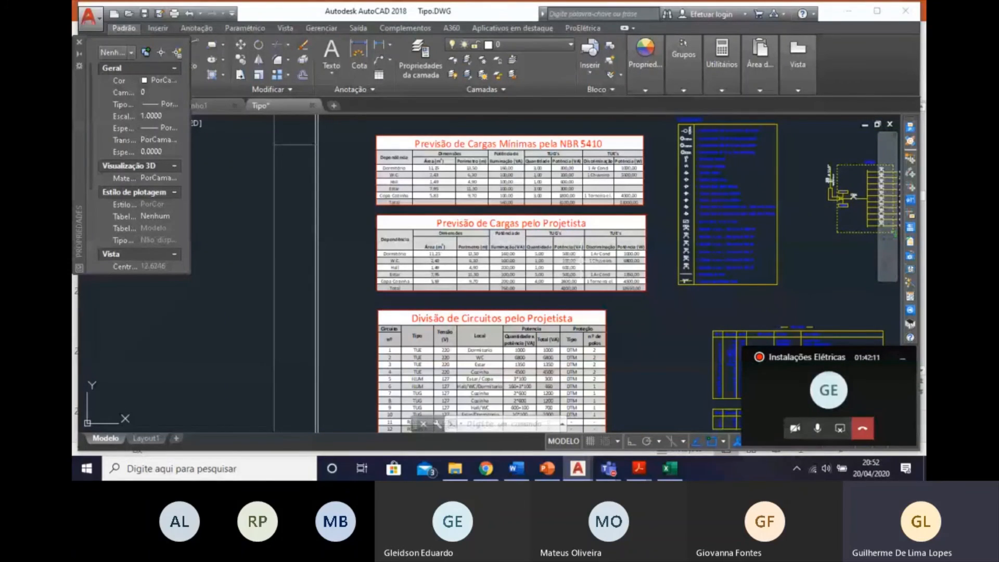
middle_click_drag(612, 295, 636, 325)
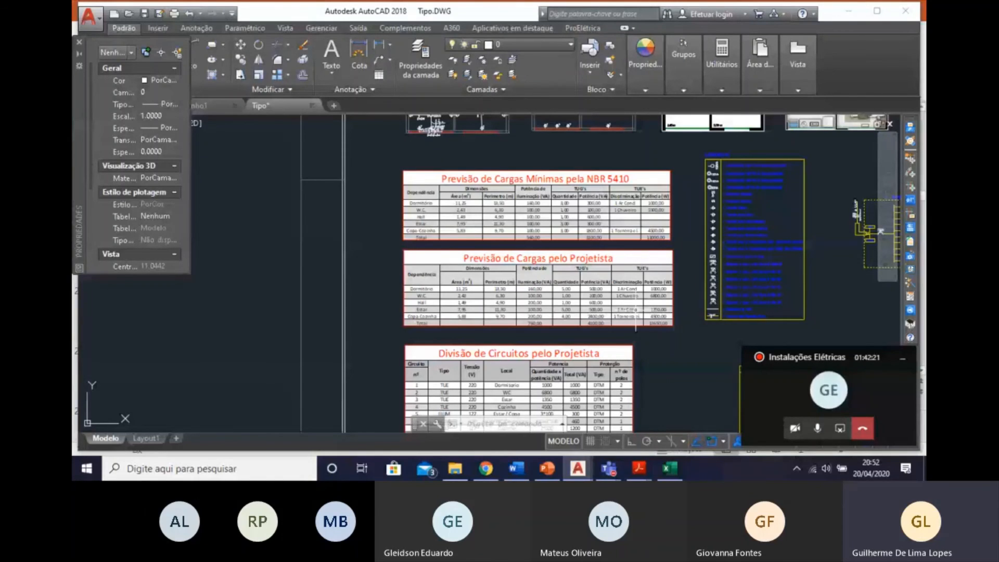
mouse_move(636, 315)
middle_mouse_down()
mouse_move(632, 335)
mouse_move(508, 228)
middle_mouse_up()
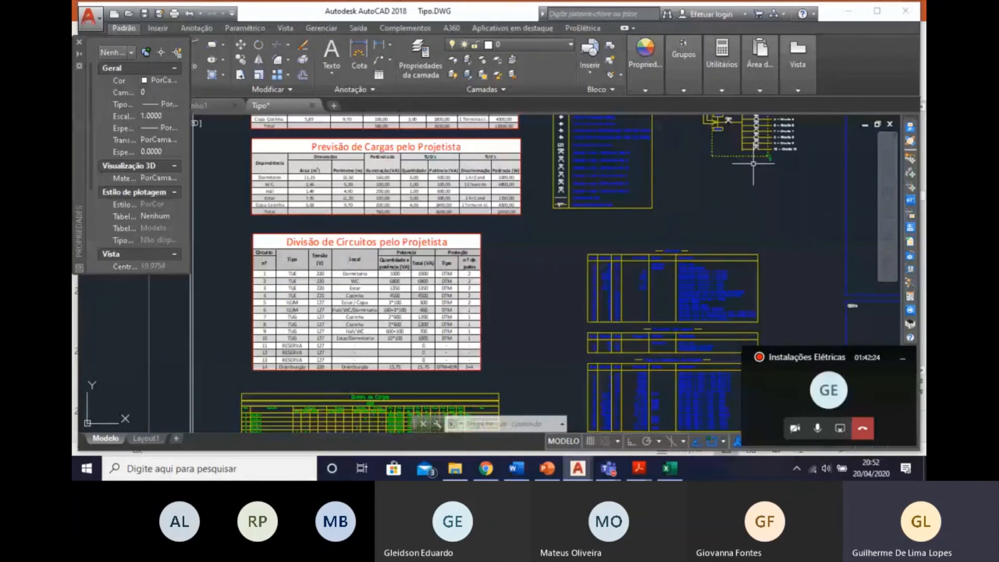
middle_click_drag(765, 257, 752, 162)
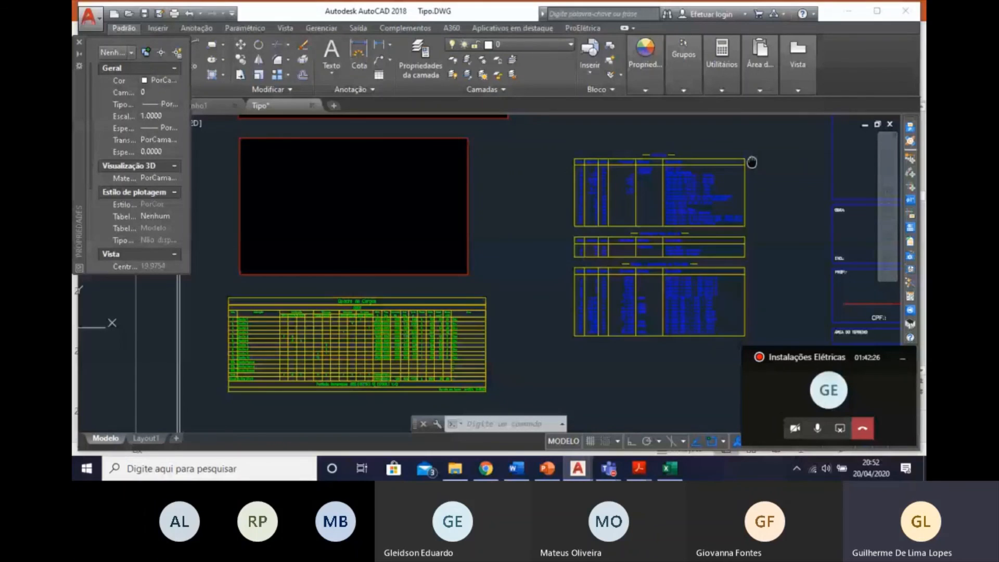
Examine the wire gauges in the materials list, and the quantities, dimensions and codes of its first table.
scroll(663, 281, "up", 8)
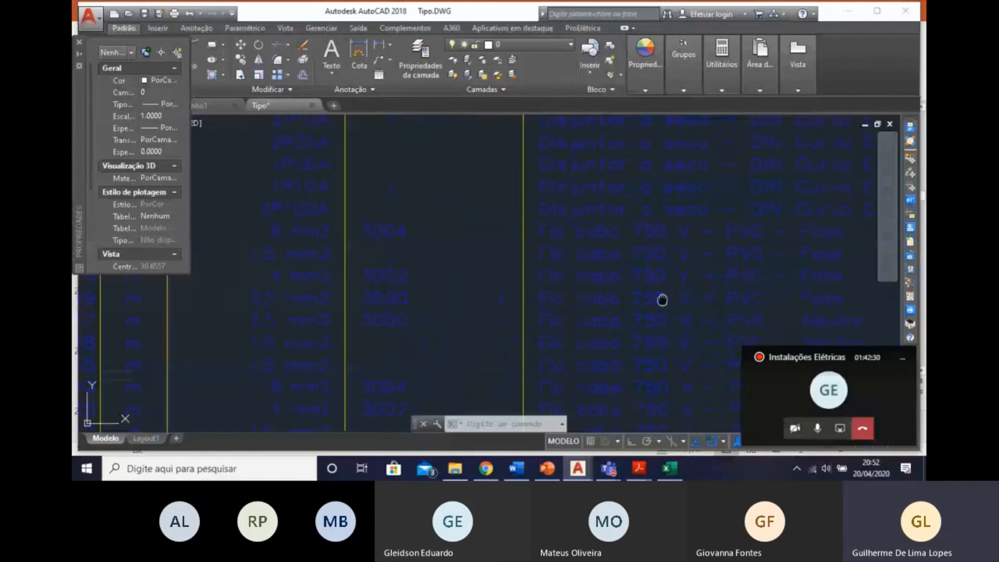
middle_click_drag(662, 300, 641, 284)
scroll(641, 285, "down", 4)
scroll(599, 297, "up", 4)
mouse_move(586, 311)
middle_mouse_down()
mouse_move(595, 268)
mouse_move(725, 313)
middle_mouse_up()
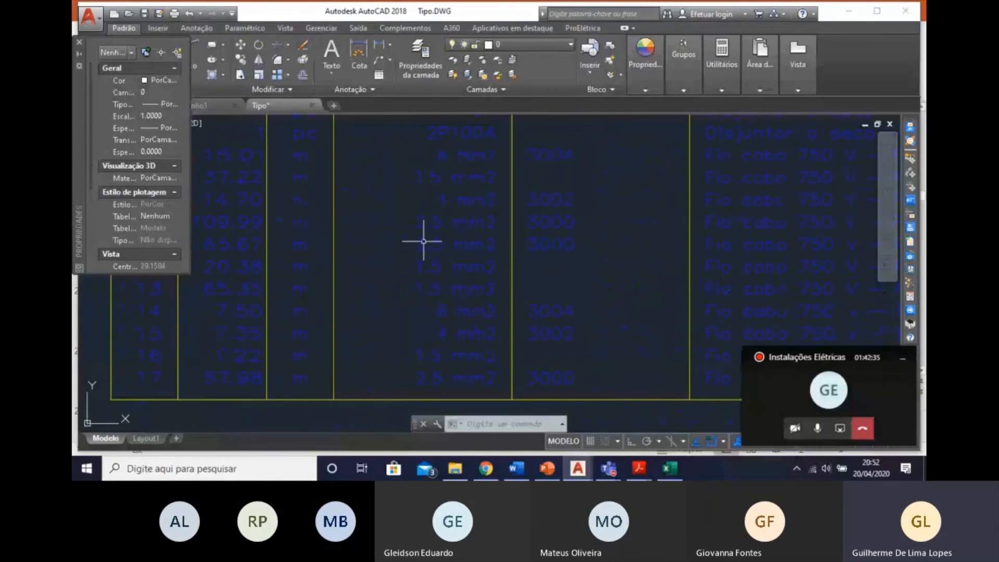
scroll(493, 345, "down", 4)
middle_click_drag(482, 227, 471, 406)
middle_click_drag(476, 306, 481, 315)
scroll(484, 234, "up", 5)
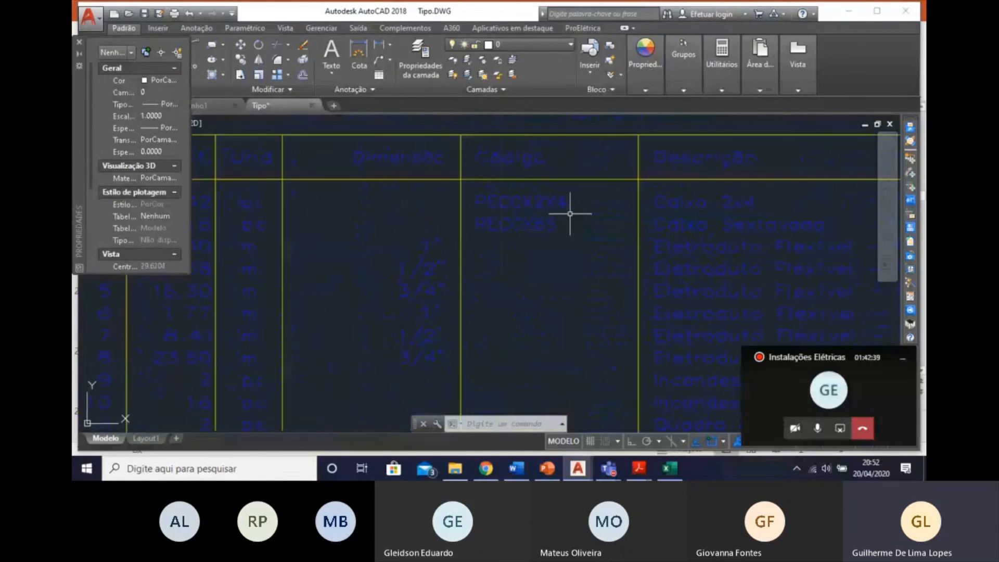
scroll(573, 215, "down", 3)
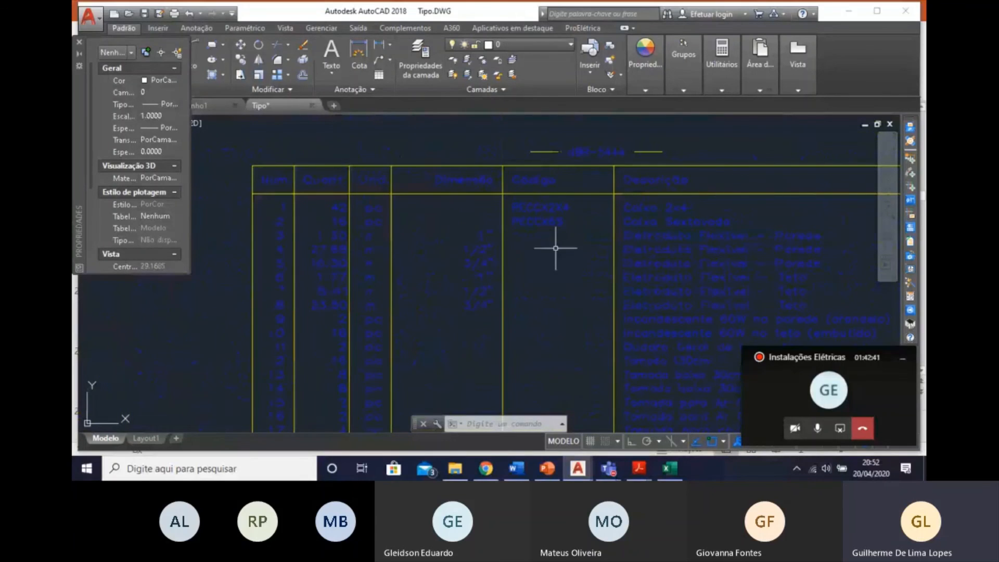
middle_click_drag(461, 310, 402, 276)
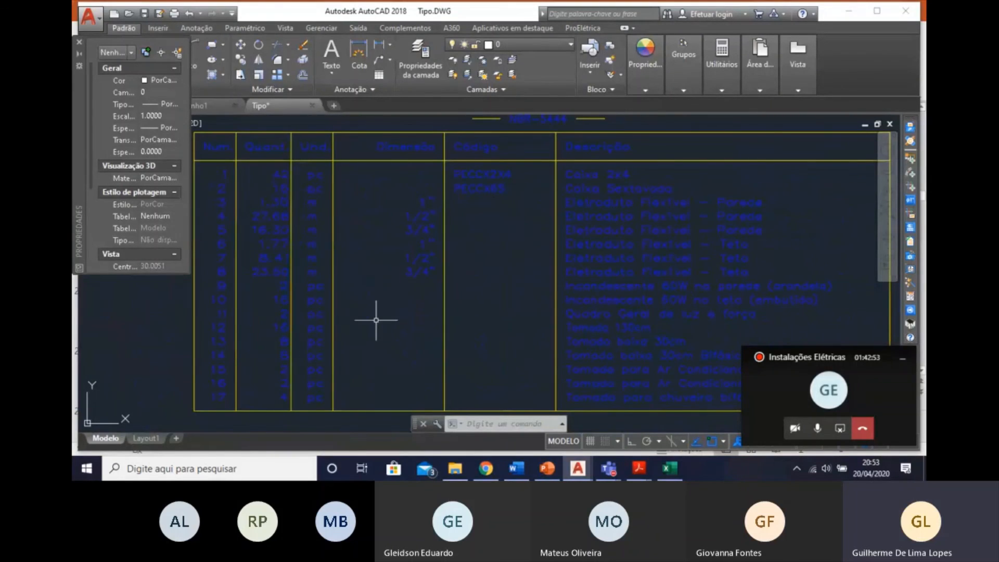
Examine the items, quantities and descriptions in the Interruptor com letra S table of the materials list.
scroll(375, 322, "down", 2)
scroll(617, 274, "up", 2)
middle_click_drag(585, 281, 680, 225)
middle_click_drag(442, 188, 584, 192)
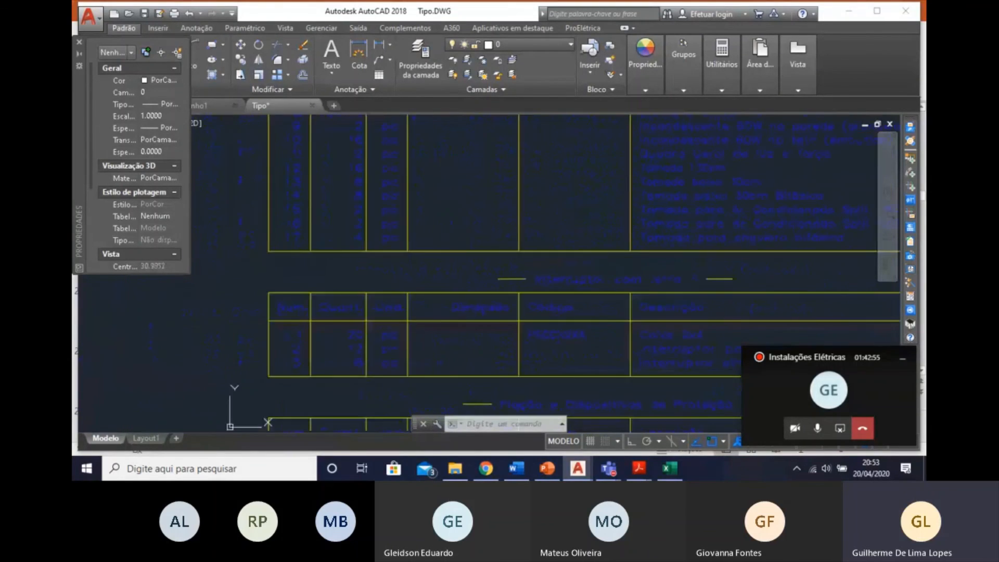
middle_click_drag(676, 394, 600, 269)
scroll(577, 259, "up", 2)
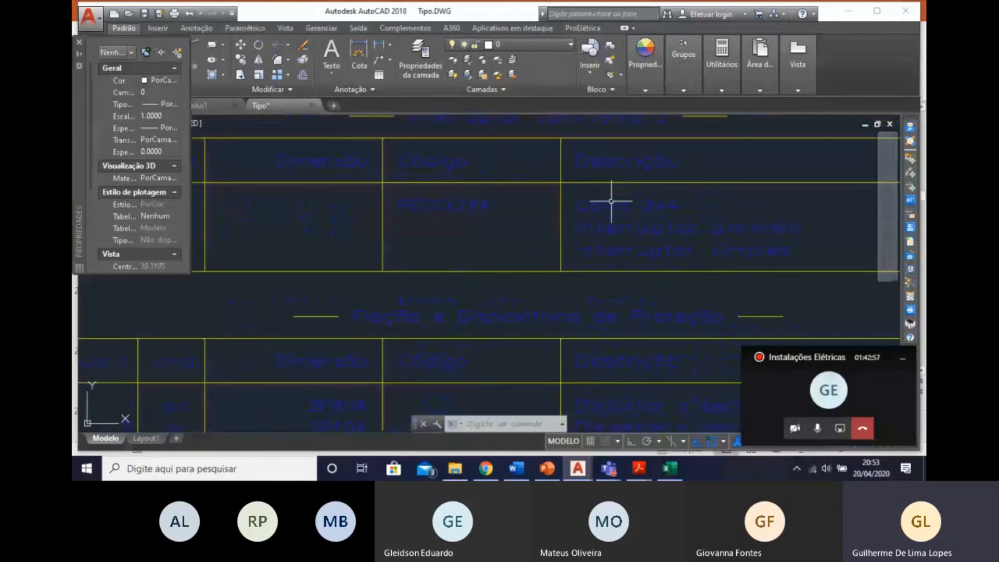
mouse_move(614, 201)
middle_mouse_down()
mouse_move(694, 223)
mouse_move(695, 250)
middle_mouse_up()
scroll(531, 201, "down", 1)
scroll(486, 267, "down", 1)
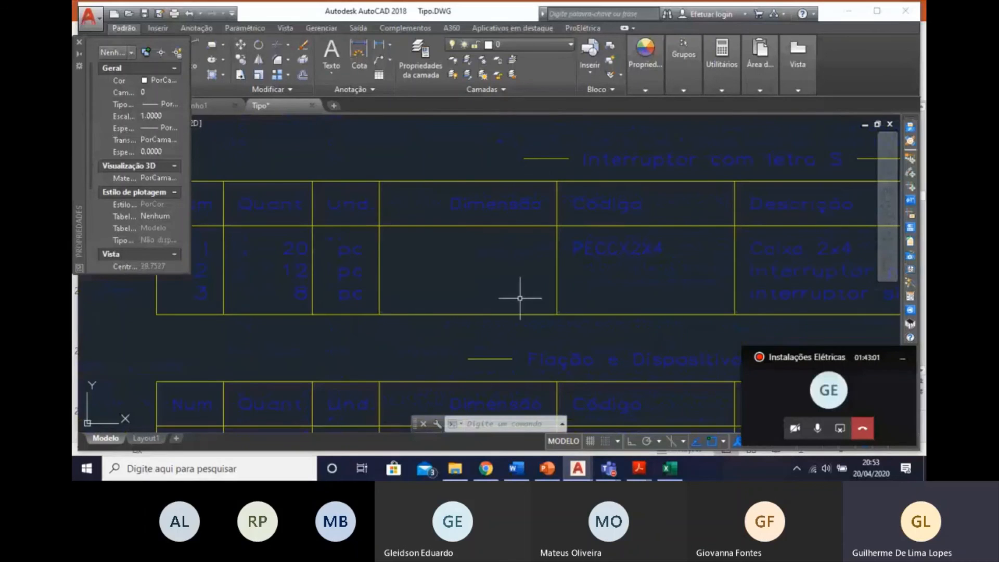
Examine the breaker and cable rows of the Fiação e Dispositivos de Proteção table, including their dimensions and lengths.
mouse_move(520, 295)
middle_mouse_down()
mouse_move(593, 257)
mouse_move(545, 222)
mouse_move(502, 150)
middle_mouse_up()
middle_click_drag(525, 270, 522, 220)
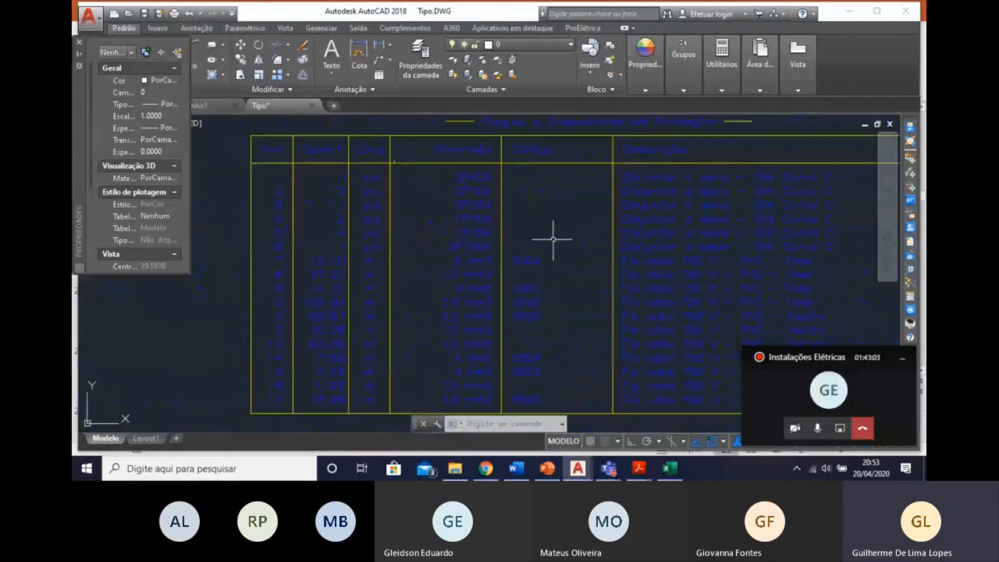
middle_click_drag(618, 192, 620, 210)
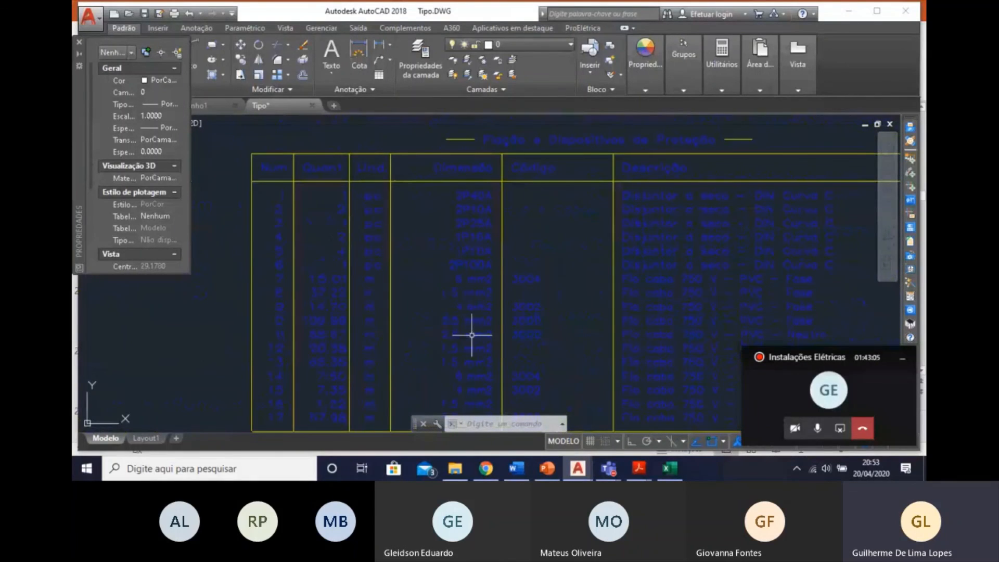
middle_click_drag(540, 313, 524, 276)
scroll(435, 241, "up", 1)
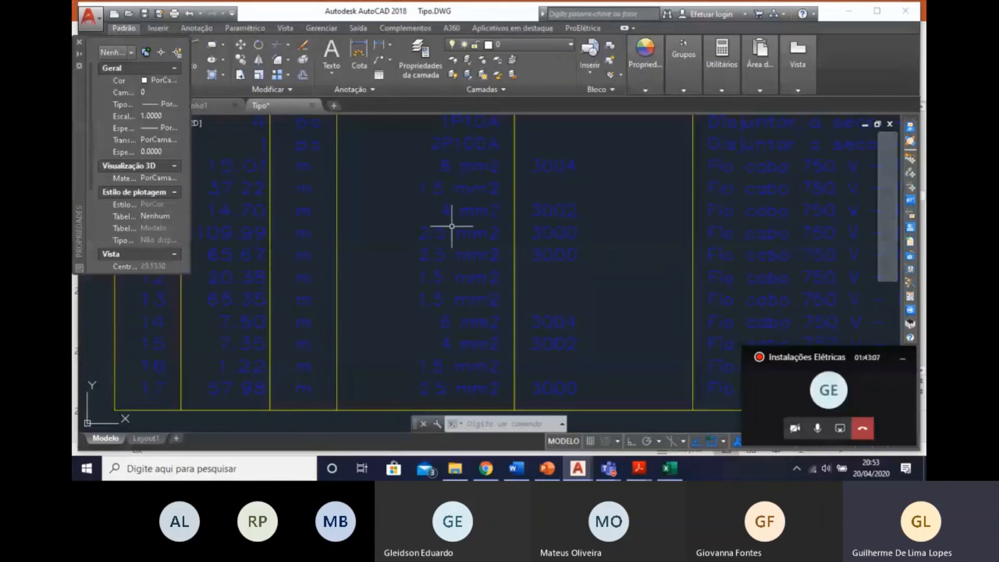
scroll(457, 276, "up", 1)
scroll(472, 319, "up", 1)
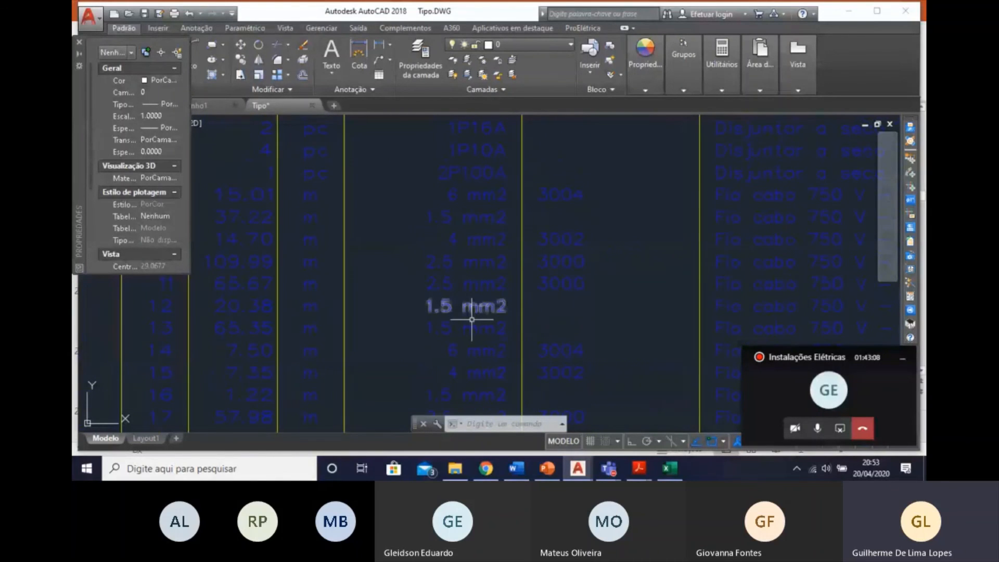
middle_click_drag(462, 312, 463, 216)
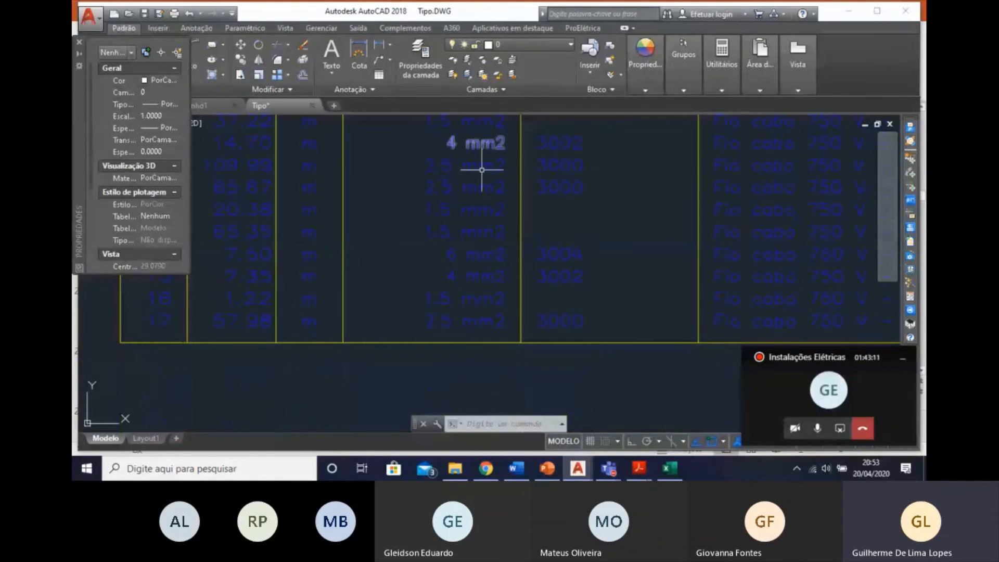
middle_click_drag(508, 268, 509, 305)
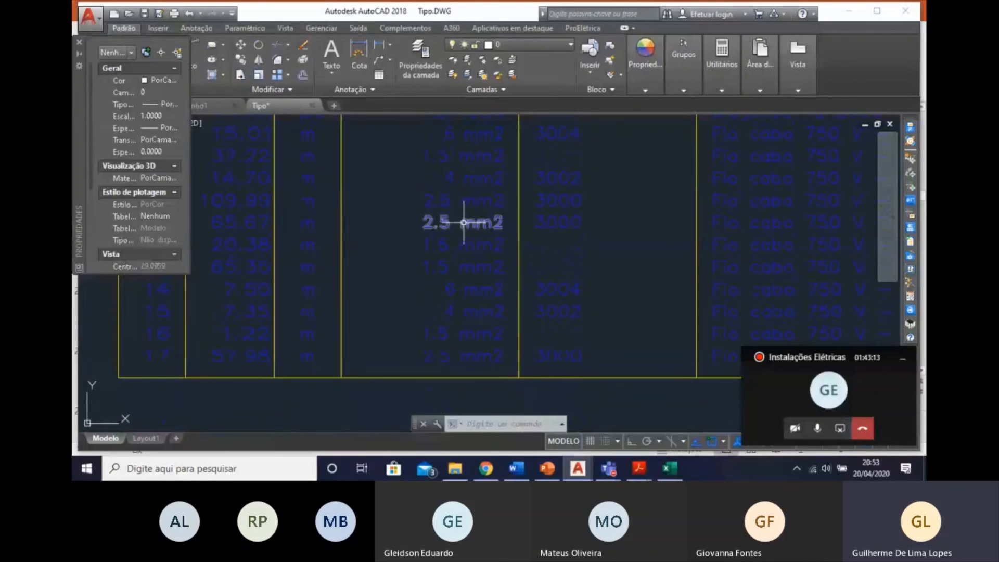
Highlight the 2.5 mm2 dimensions and matching lengths of cable items 10 and 11 to compare them.
left_click(468, 356)
left_click(466, 203)
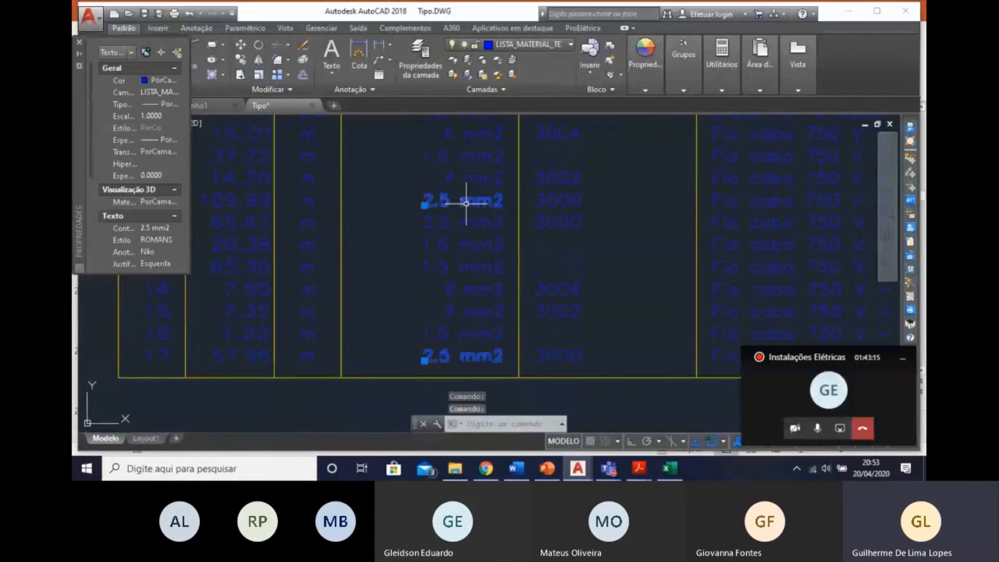
key("Escape")
left_click(464, 201)
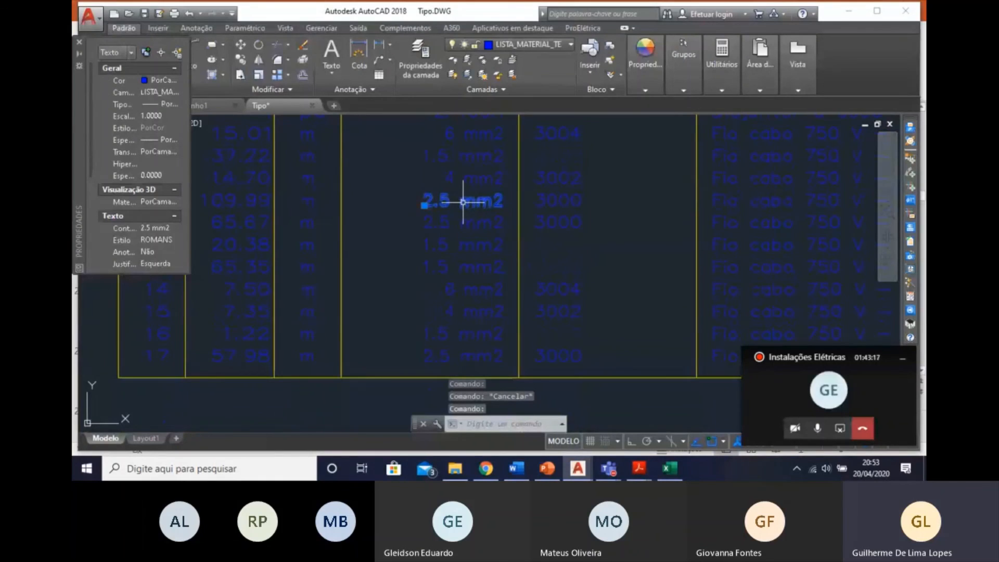
middle_click_drag(372, 210, 462, 212)
left_click(337, 202)
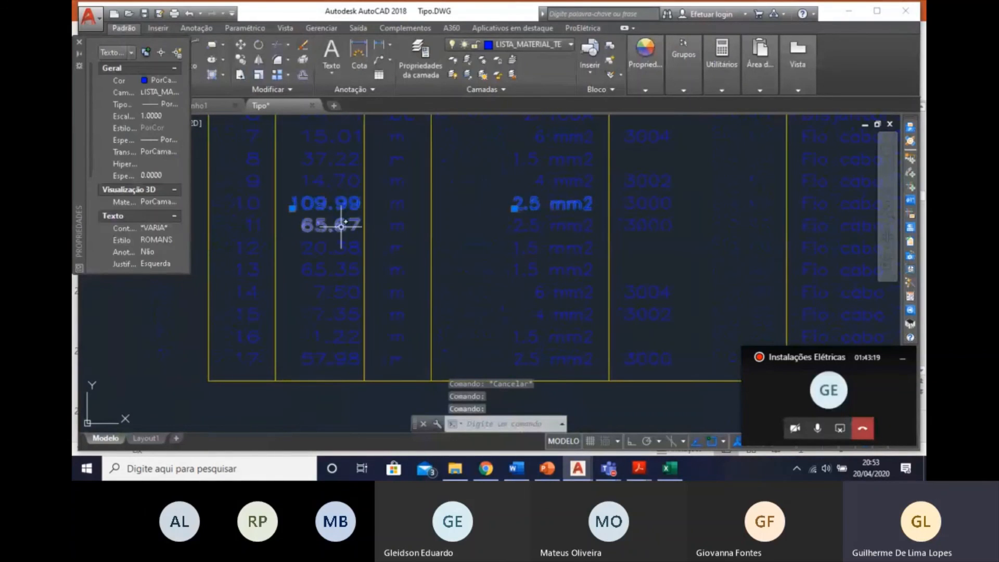
key("Escape")
left_click(341, 226)
left_click(531, 232)
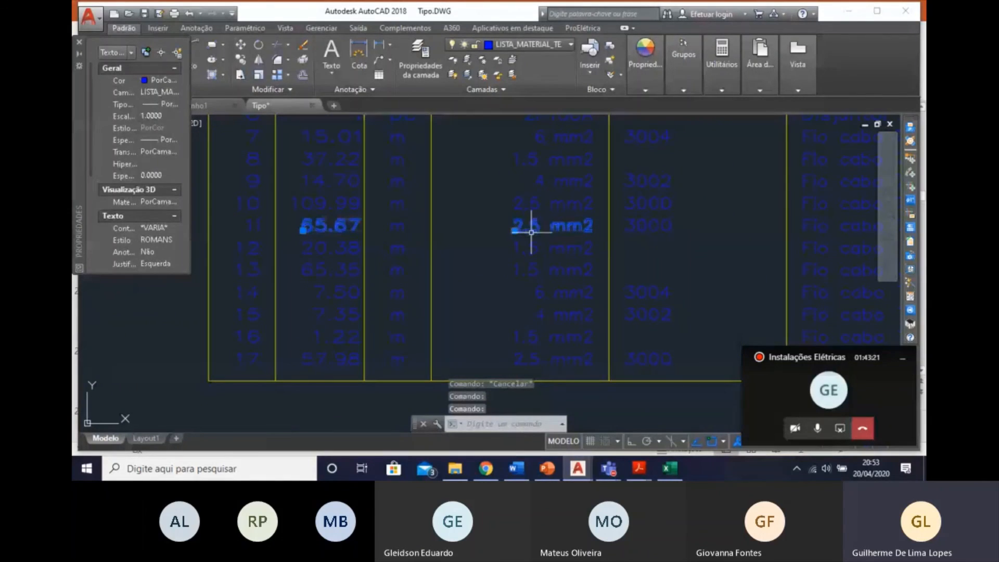
key("Escape")
Highlight the length of the 2.5 mm2 cable in item 17 and check it against the table's other rows.
left_click(554, 350)
left_click(262, 375)
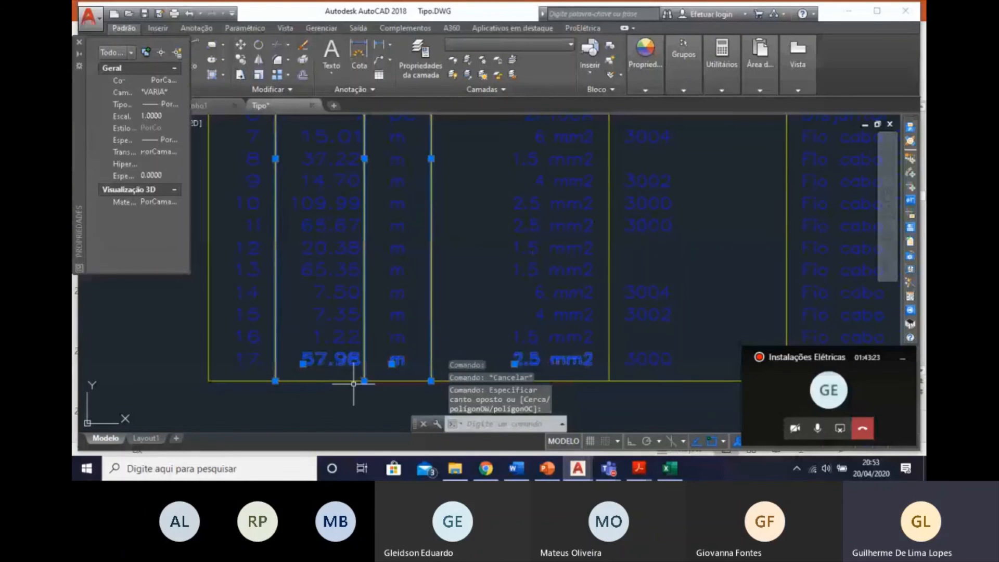
key("Escape")
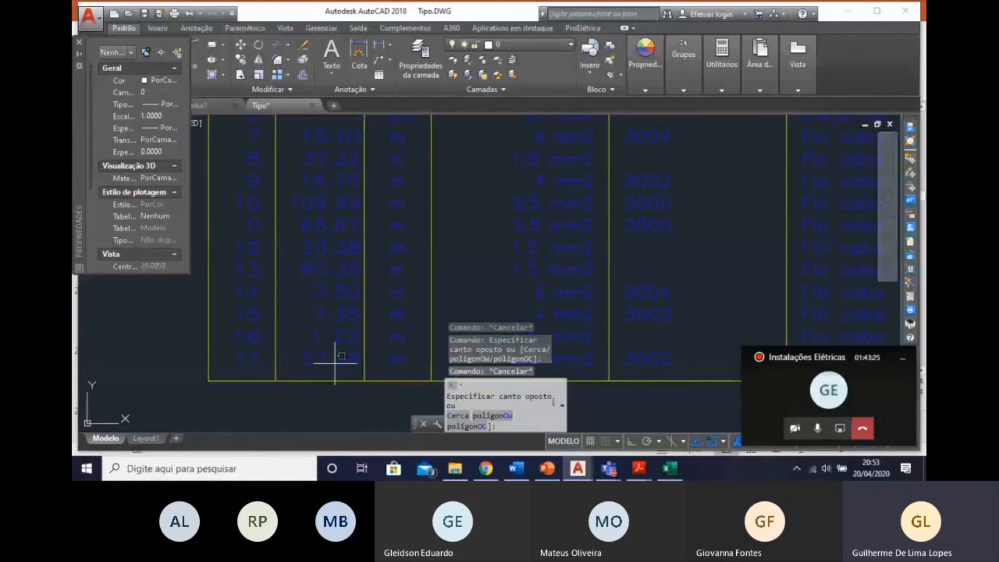
left_click(322, 354)
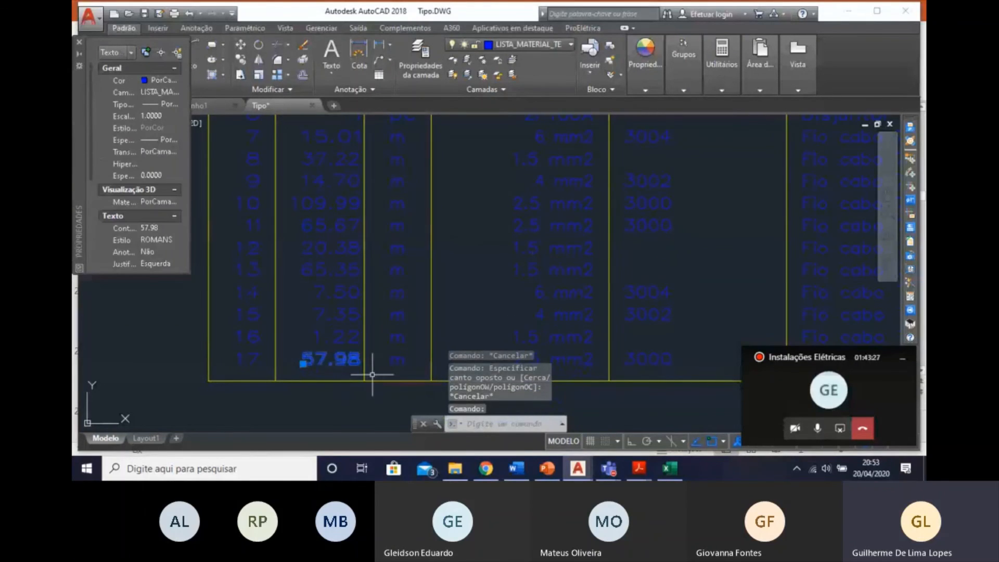
key("Escape")
scroll(477, 279, "down", 2)
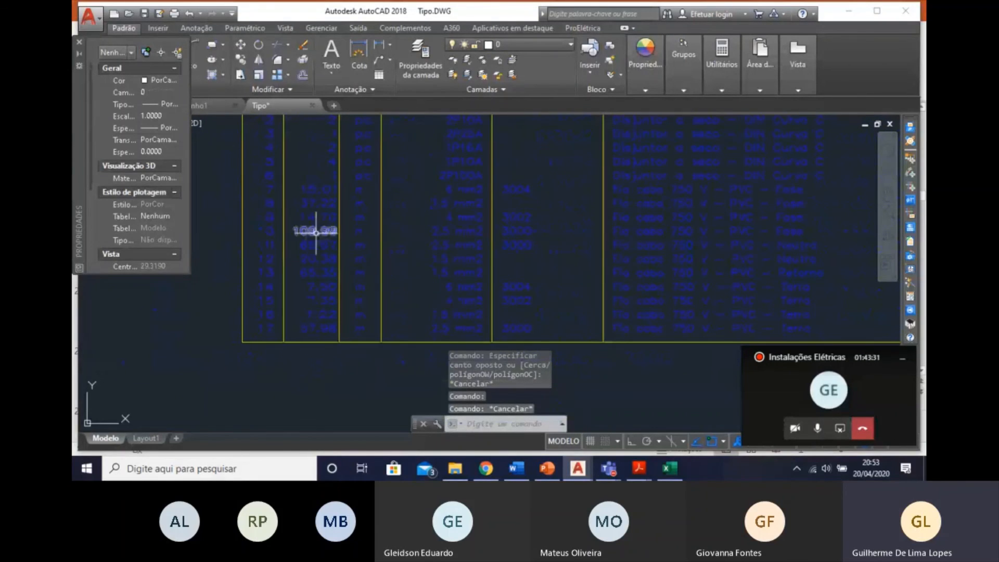
Append "- Vermelho" to the description of item 10, the 2.5 mm2 Fase cable, in the wiring table.
left_click(689, 228)
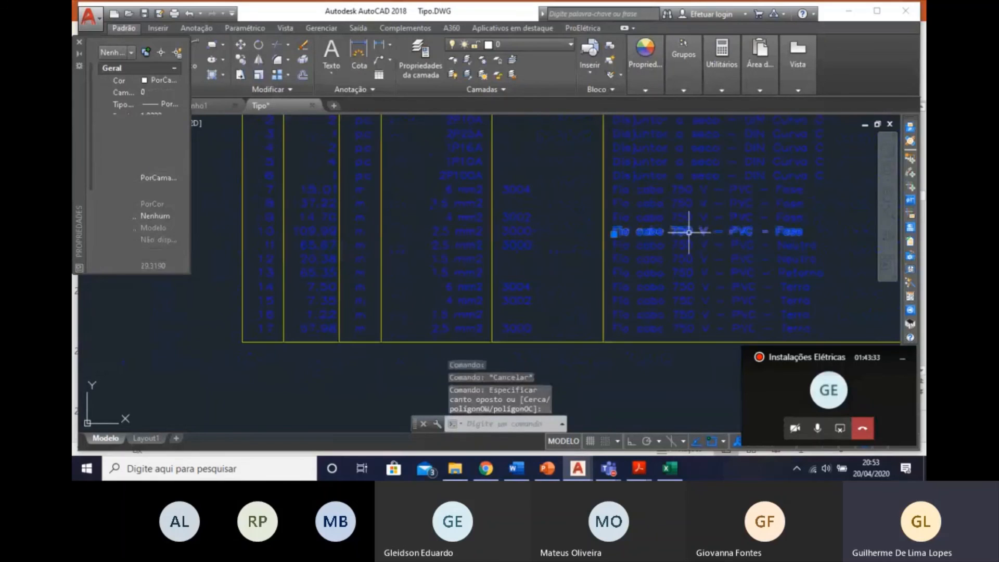
double_click(797, 232)
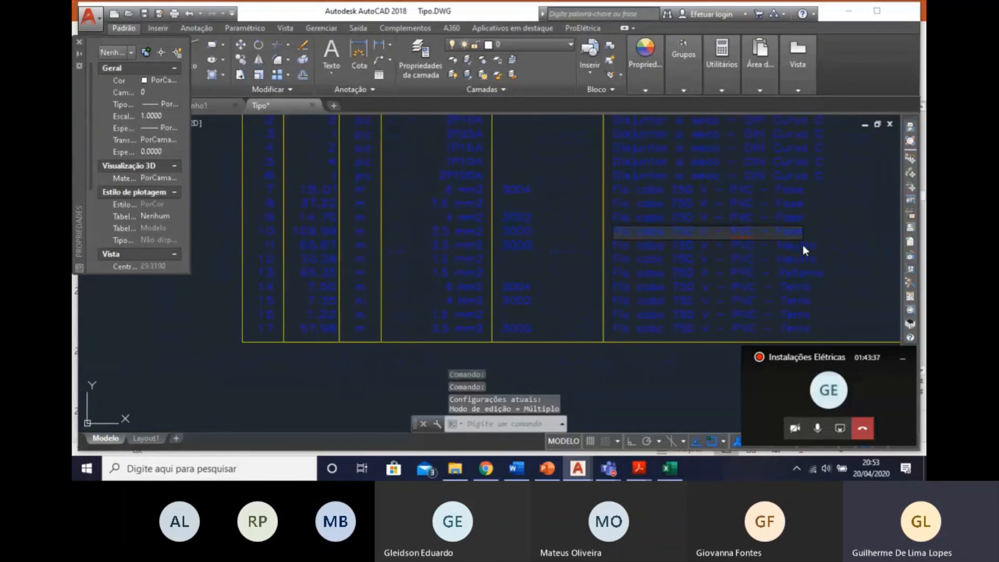
type("- Verme")
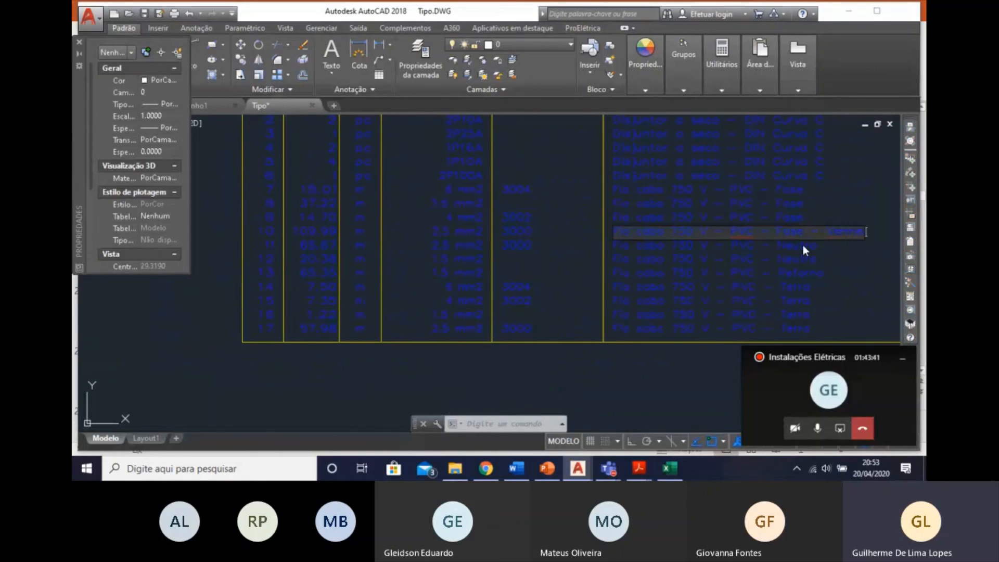
type("lho")
key("Return")
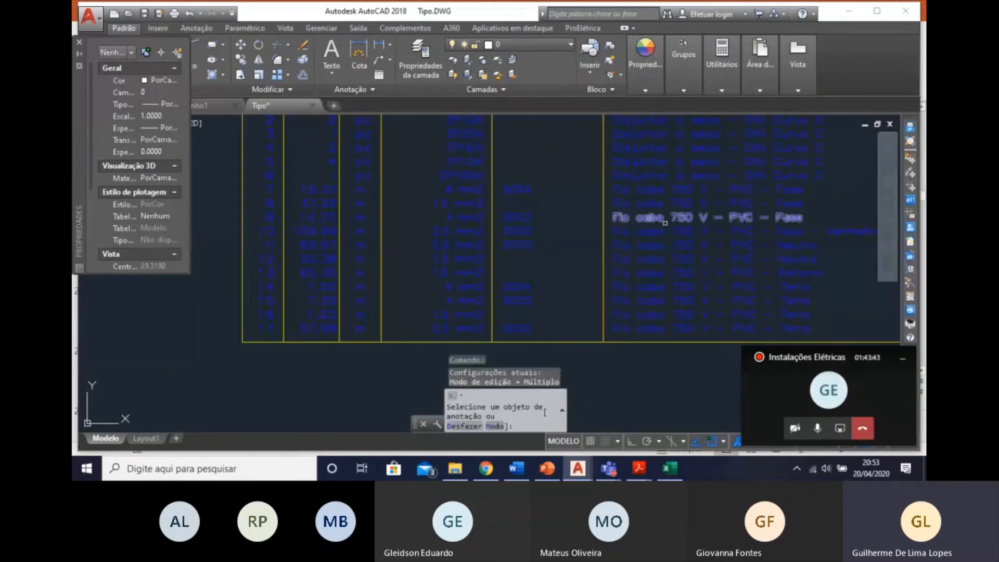
key("Escape")
left_click(796, 241)
key("Escape")
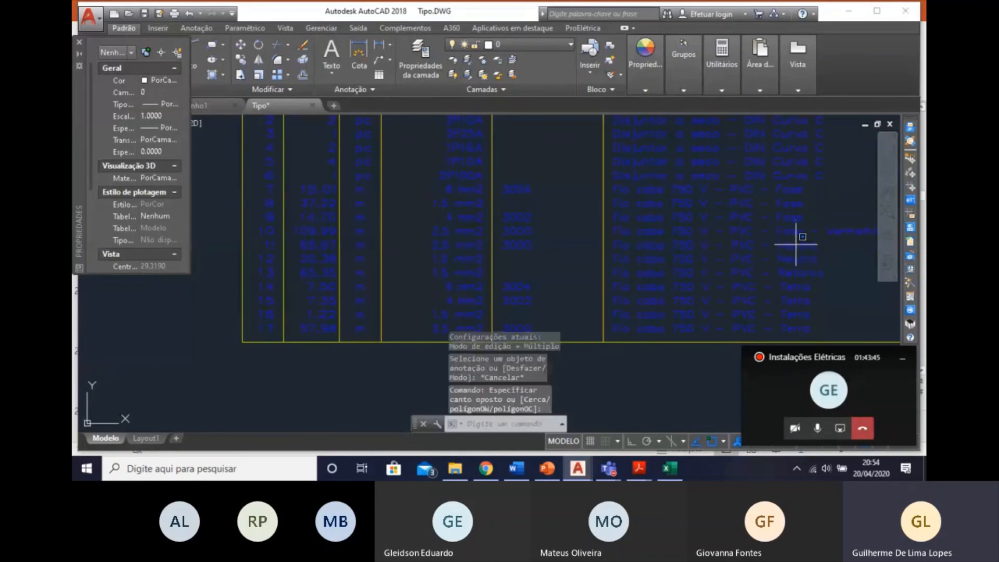
Append "- Azul" to the description of item 11, the 2.5 mm2 Neutro cable, in the wiring table.
double_click(795, 245)
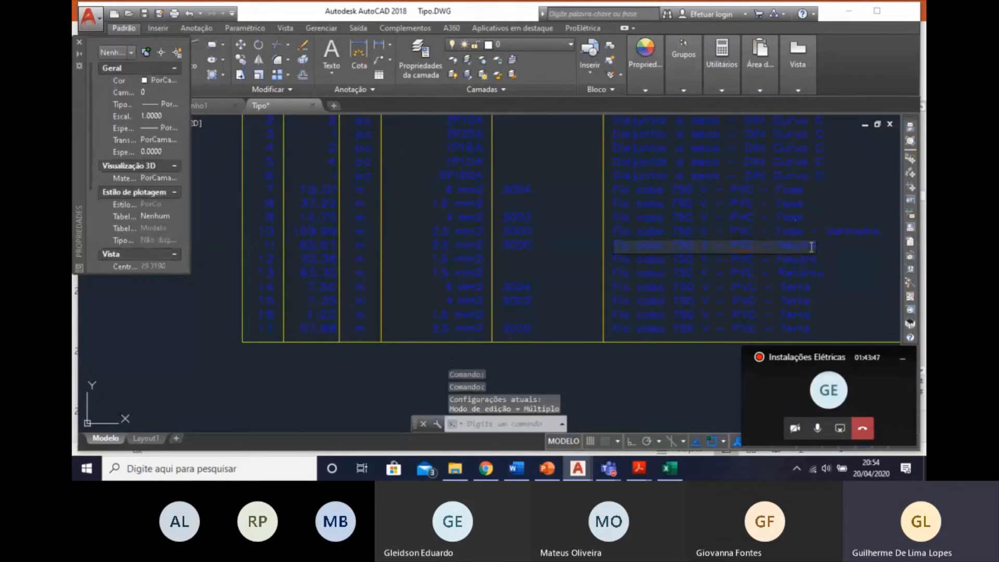
left_click(812, 247)
left_click(819, 245)
left_click(815, 245)
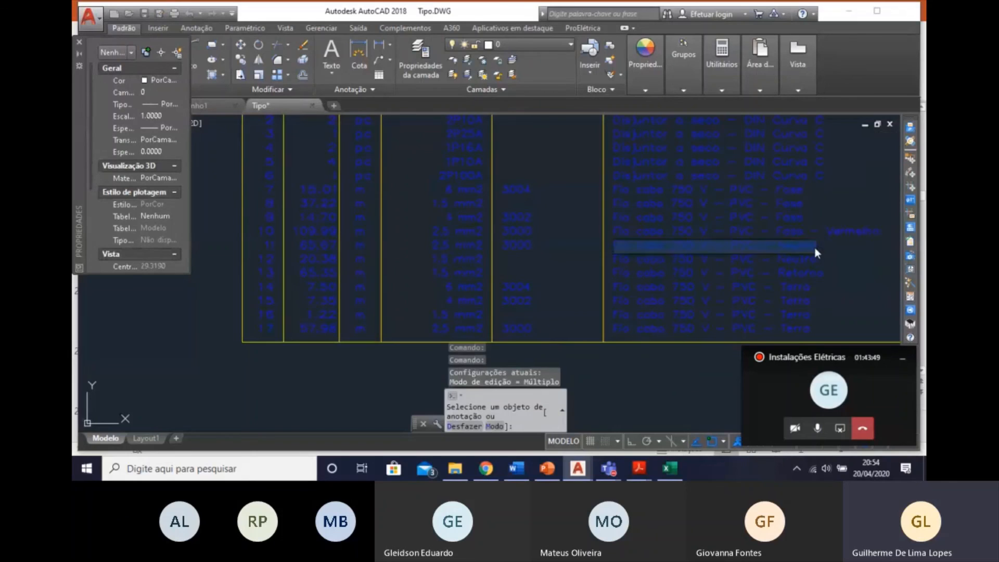
left_click(817, 246)
left_click(806, 245)
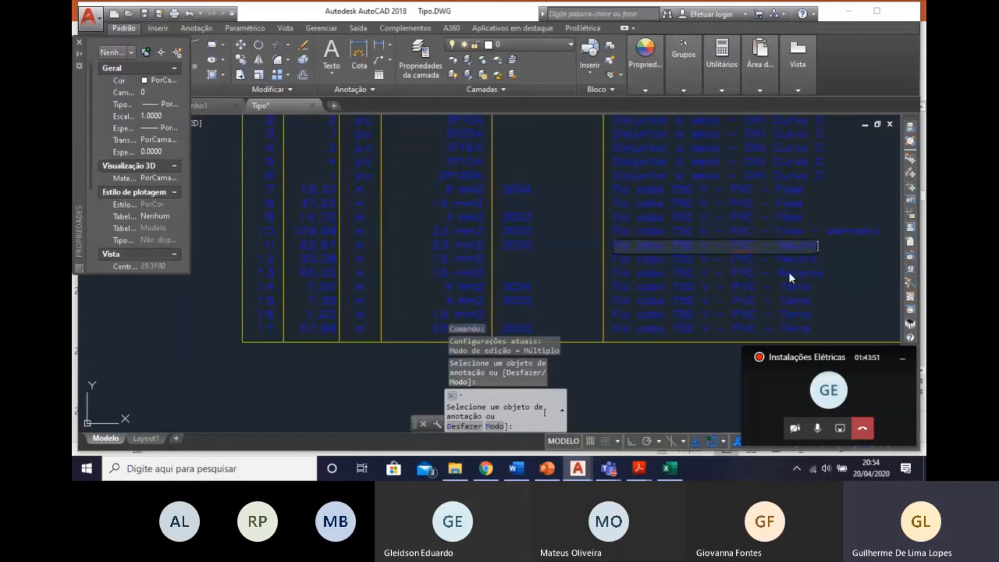
type("- ")
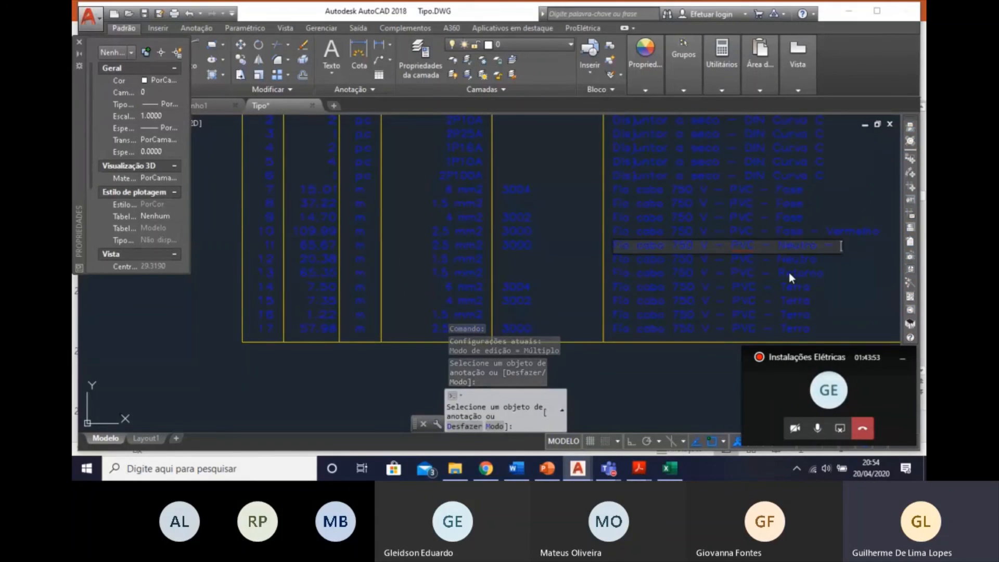
type("Azul")
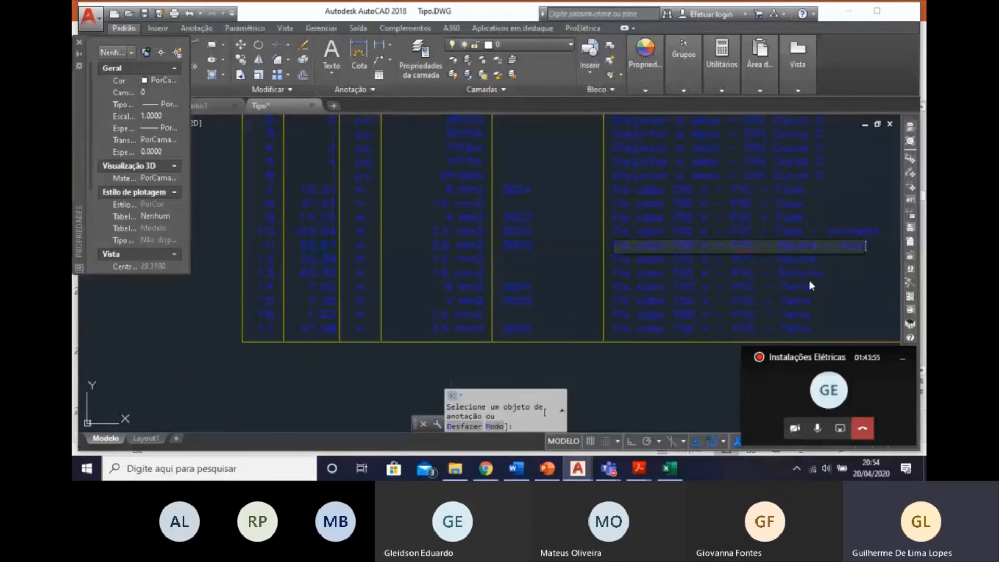
key("Return")
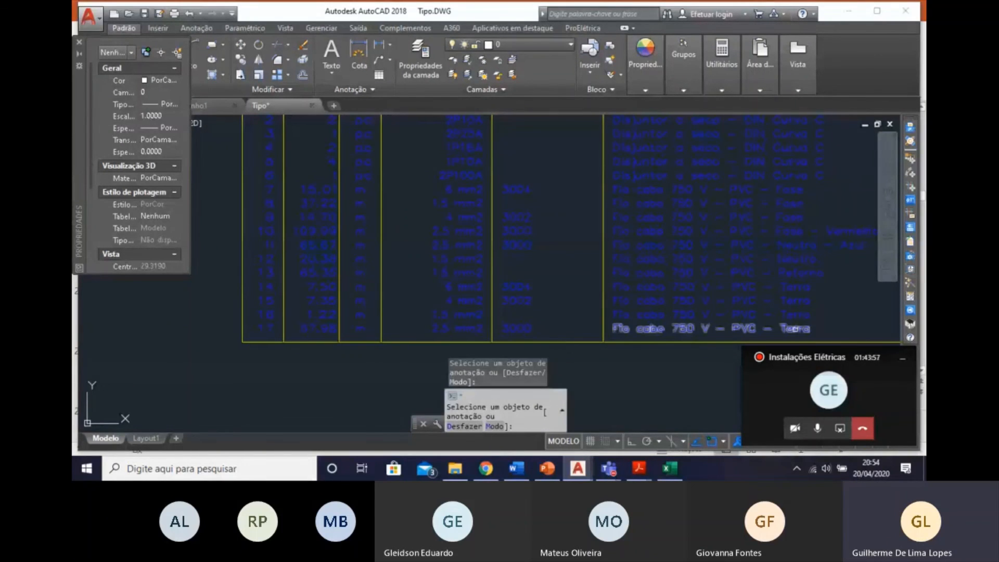
Append "- Verde Amarelo" to the description of item 17, the 2.5 mm2 Terra cable, and finish text editing.
left_click(799, 330)
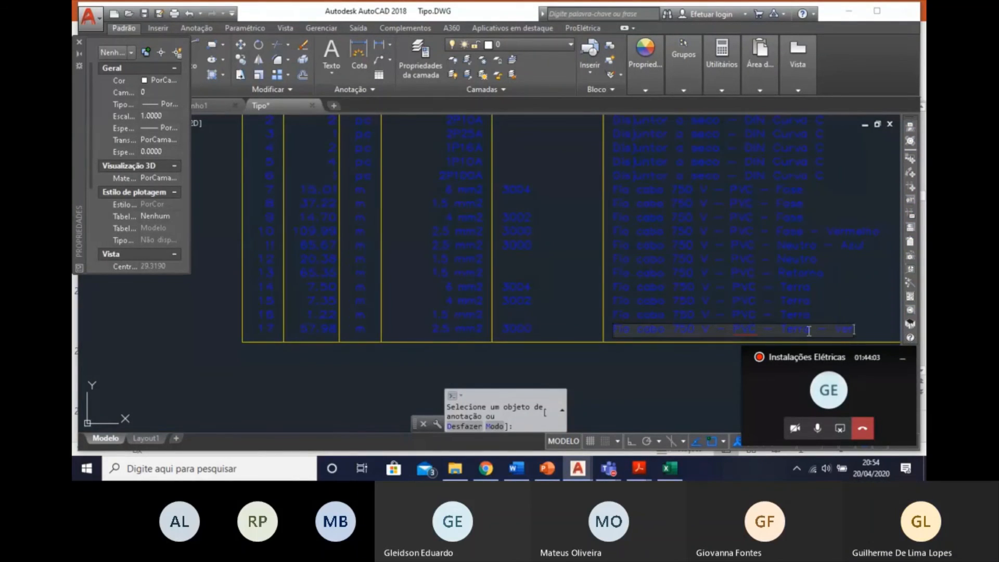
type("de Amarelo")
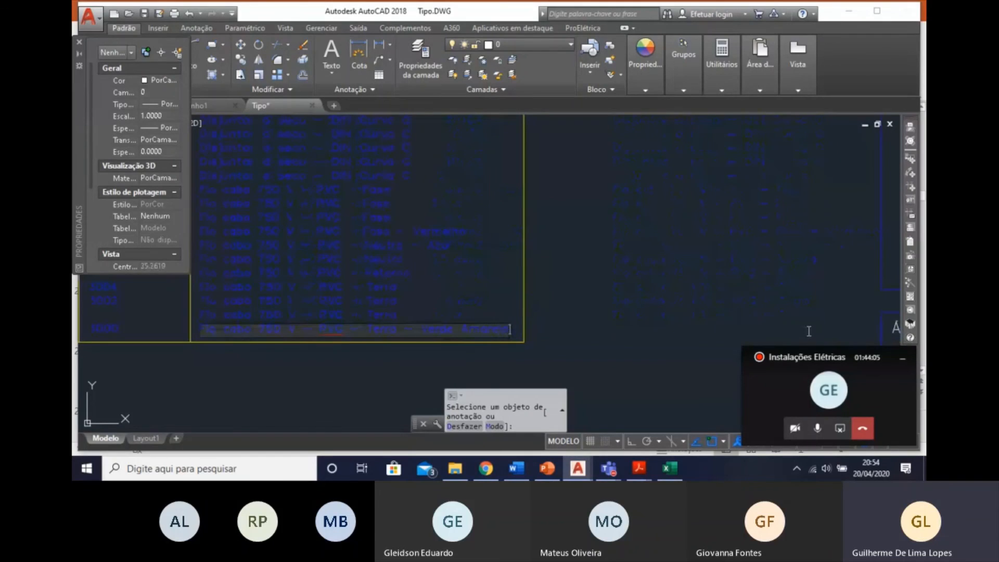
key("Return")
middle_click_drag(633, 291, 758, 289)
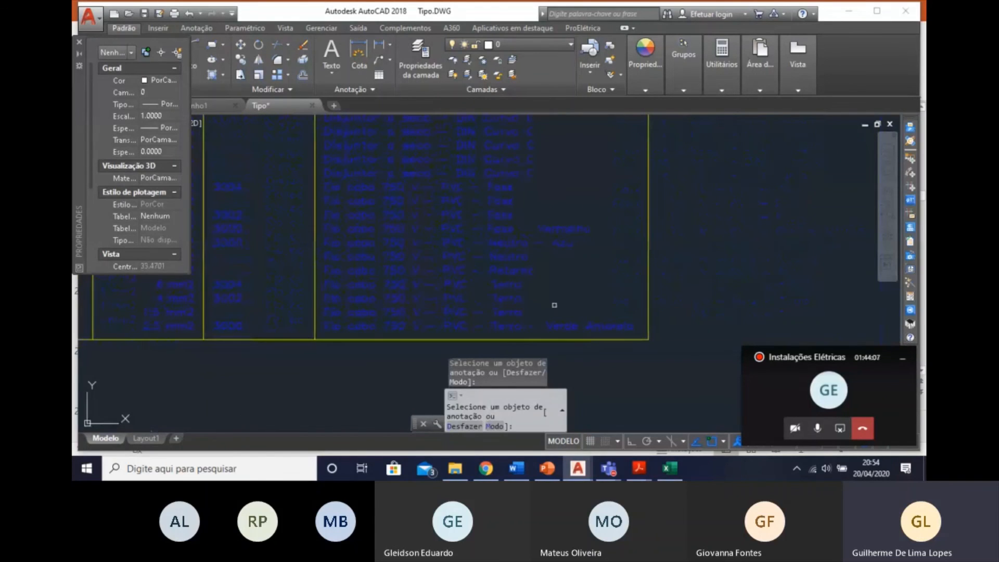
scroll(554, 234, "down", 6)
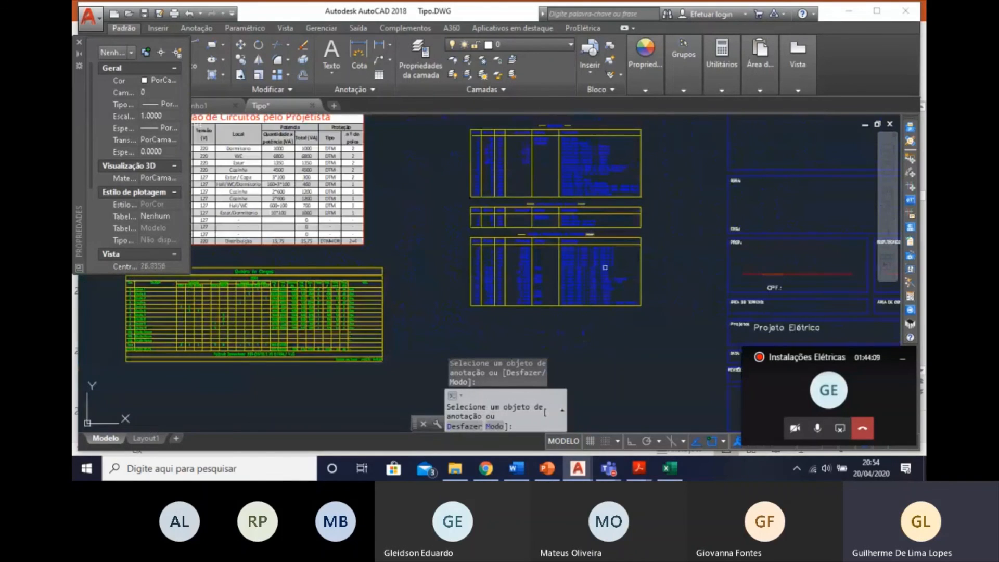
scroll(573, 291, "up", 5)
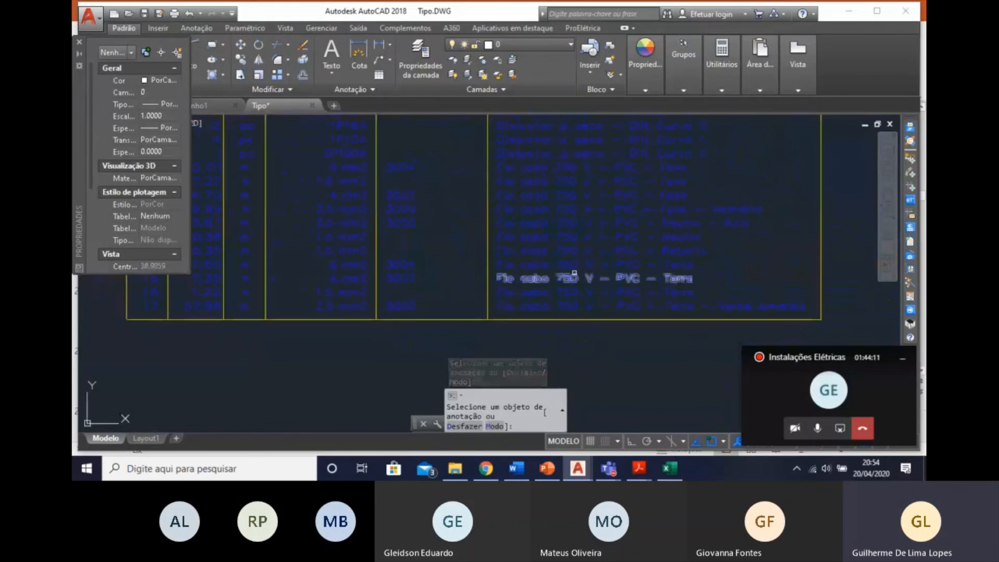
middle_click_drag(574, 273, 657, 350)
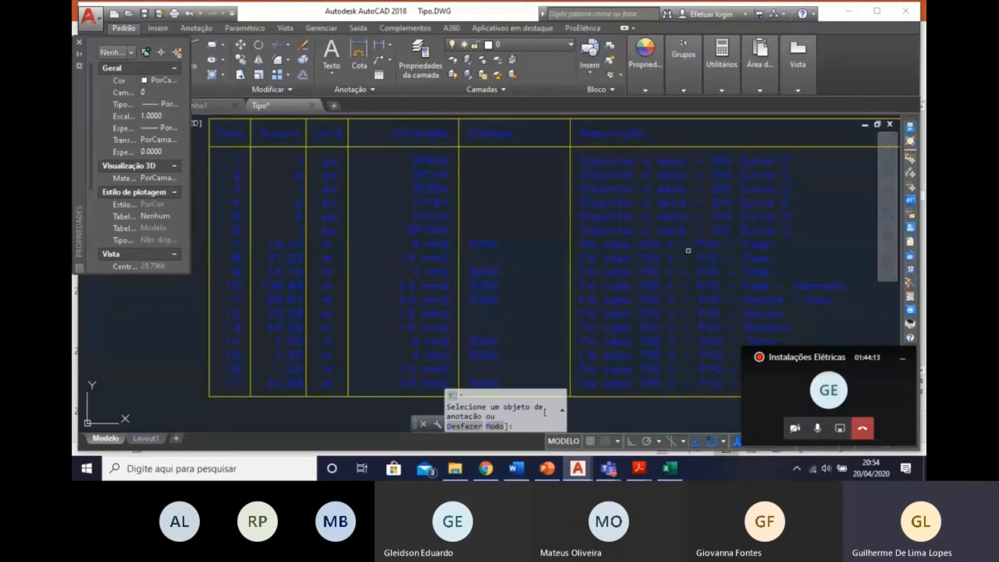
key("Escape")
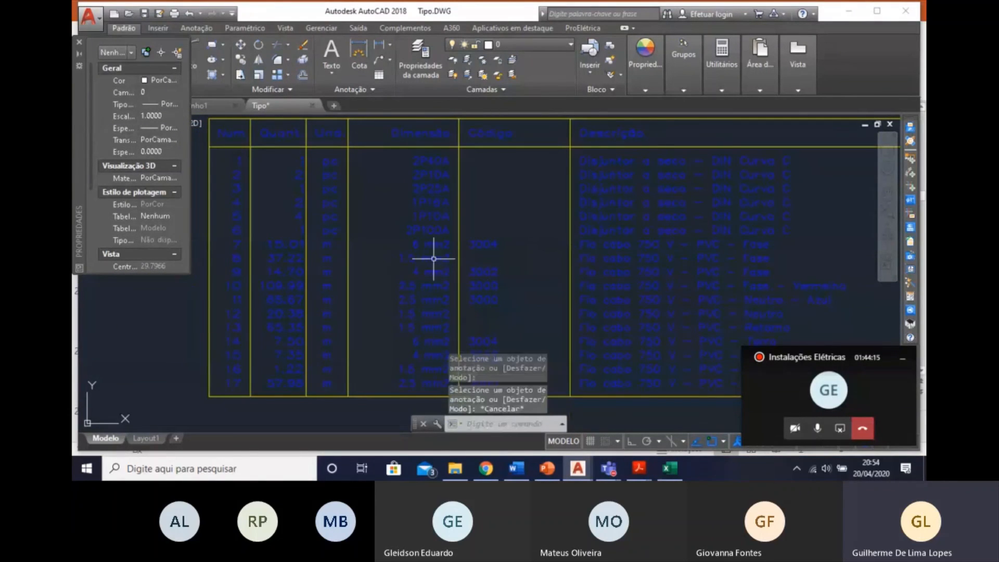
Highlight the 1.5 mm2 cable dimensions and the item 13 Retorno row in the wiring table to compare them.
left_click(430, 259)
left_click(425, 309)
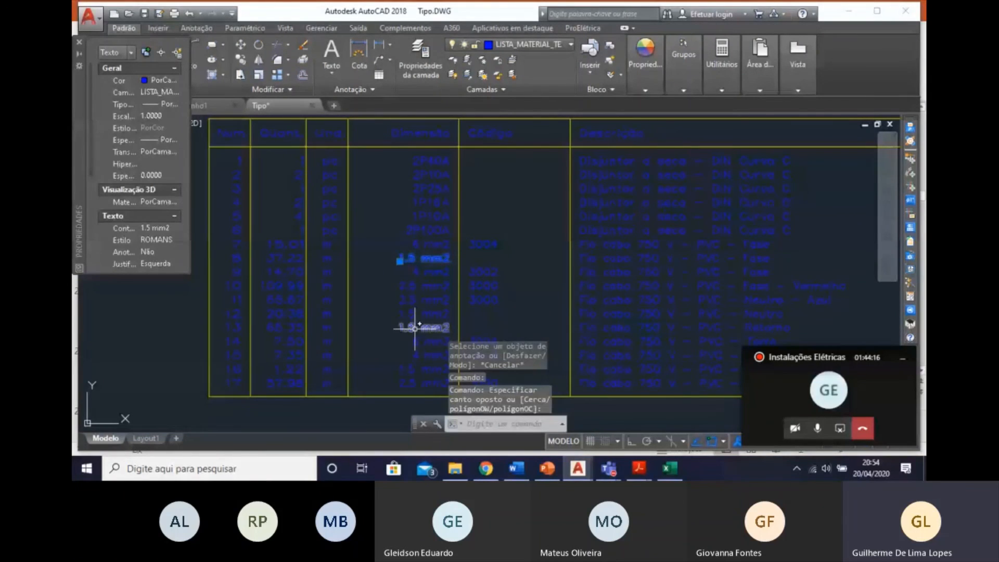
left_click(411, 366)
key("Escape")
middle_click_drag(433, 302, 402, 273)
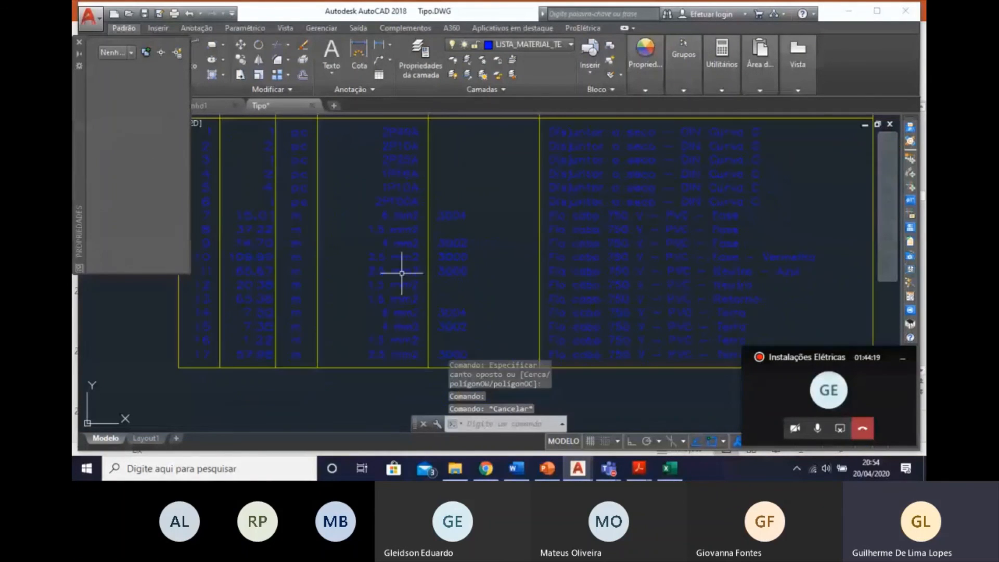
left_click(708, 297)
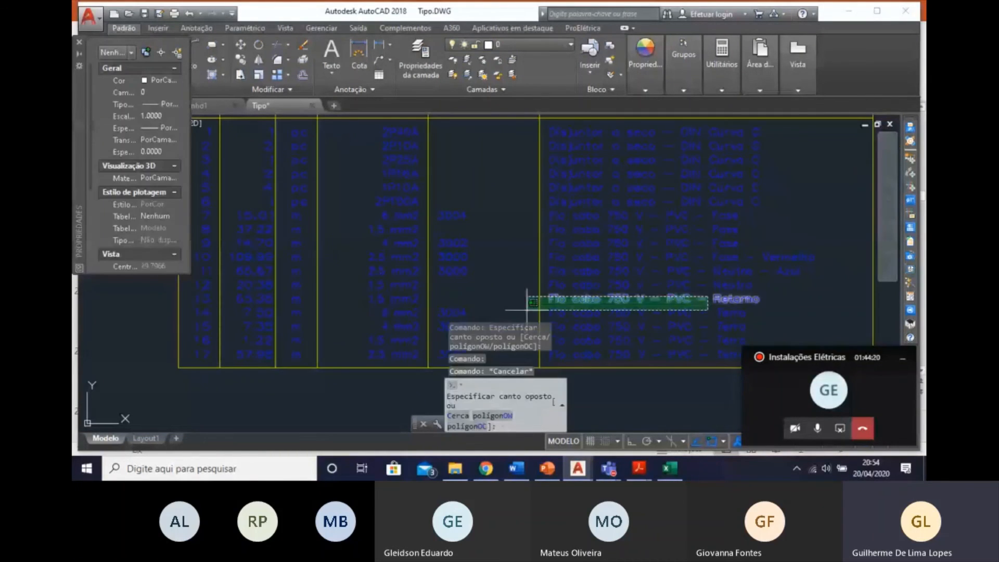
left_click(348, 301)
key("Escape")
Append "- Amarelo" to the description of item 13, the 1.5 mm2 Retorno cable, and finish text editing.
double_click(738, 298)
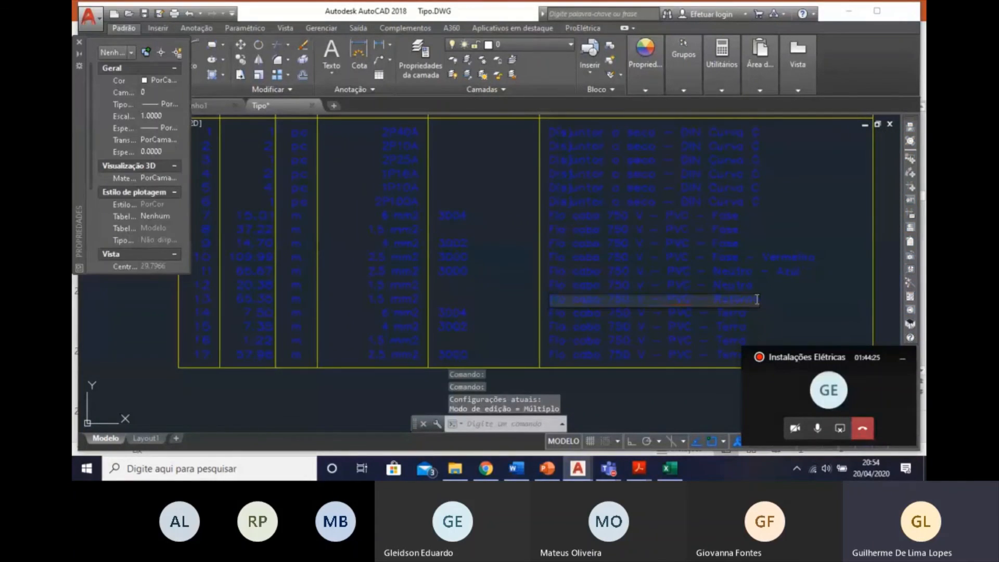
double_click(739, 300)
type("Retorno - Amarelo")
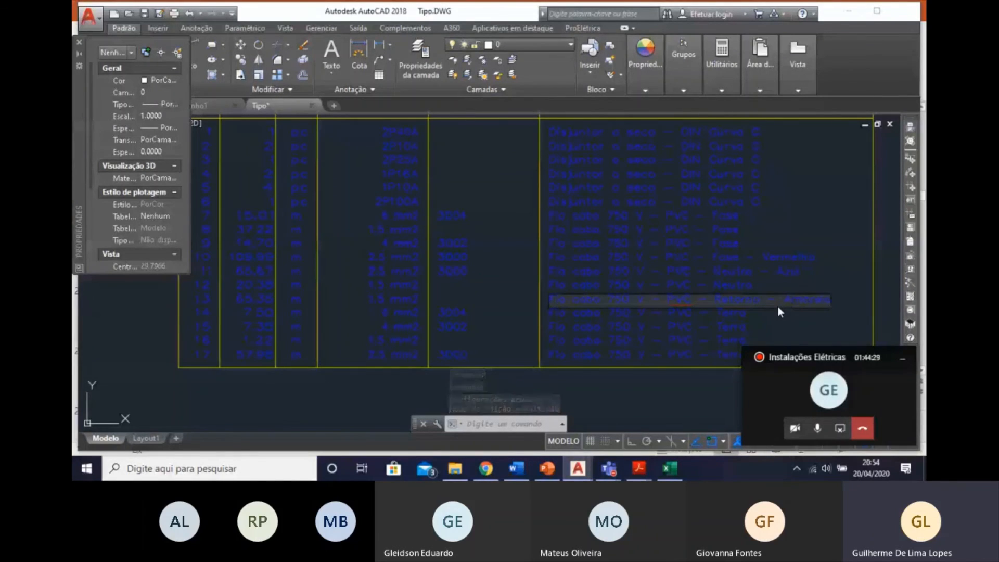
left_click(834, 271)
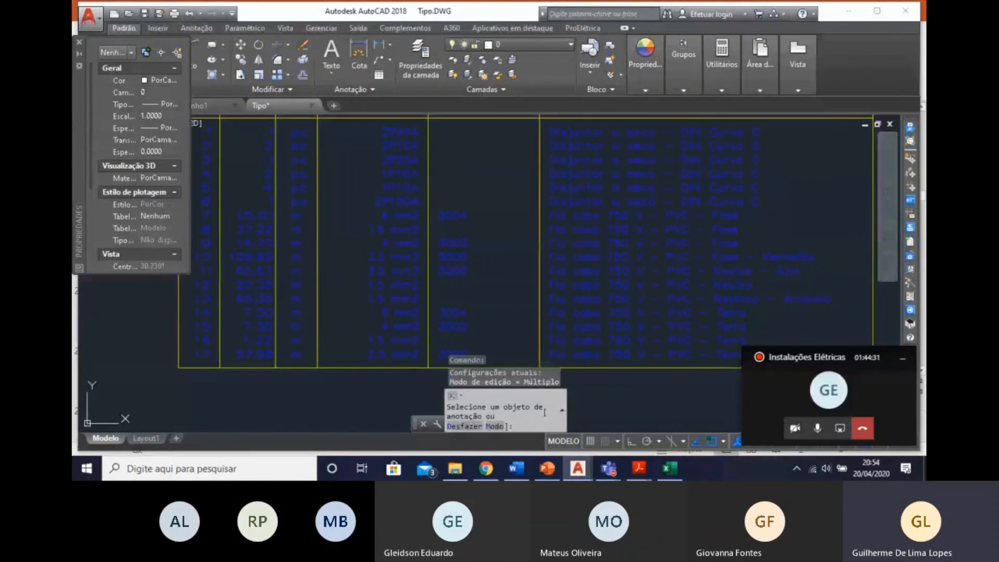
key("Escape")
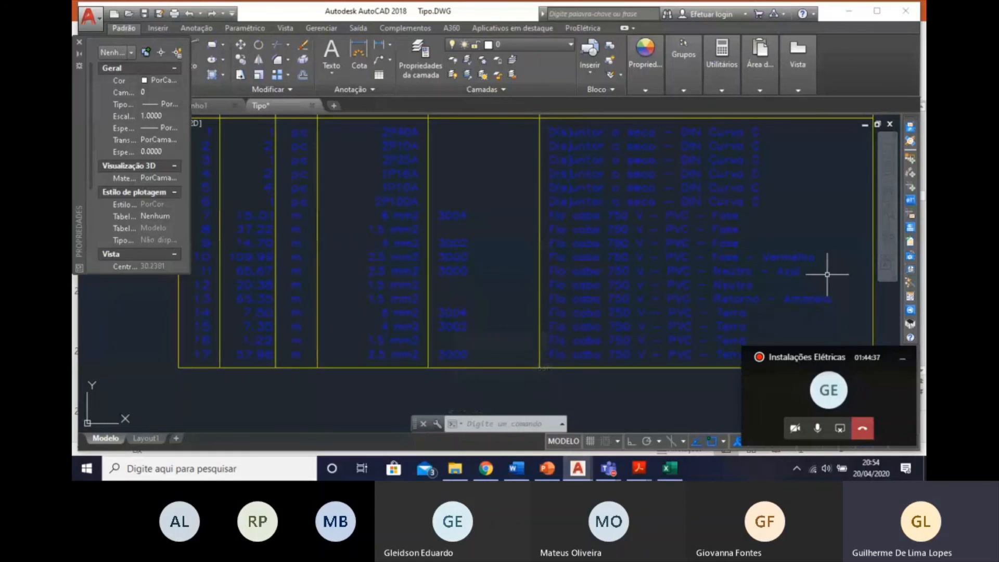
Review the sheet's load forecast tables, circuit division, legend, single-line diagram and materials lists.
scroll(741, 268, "down", 5)
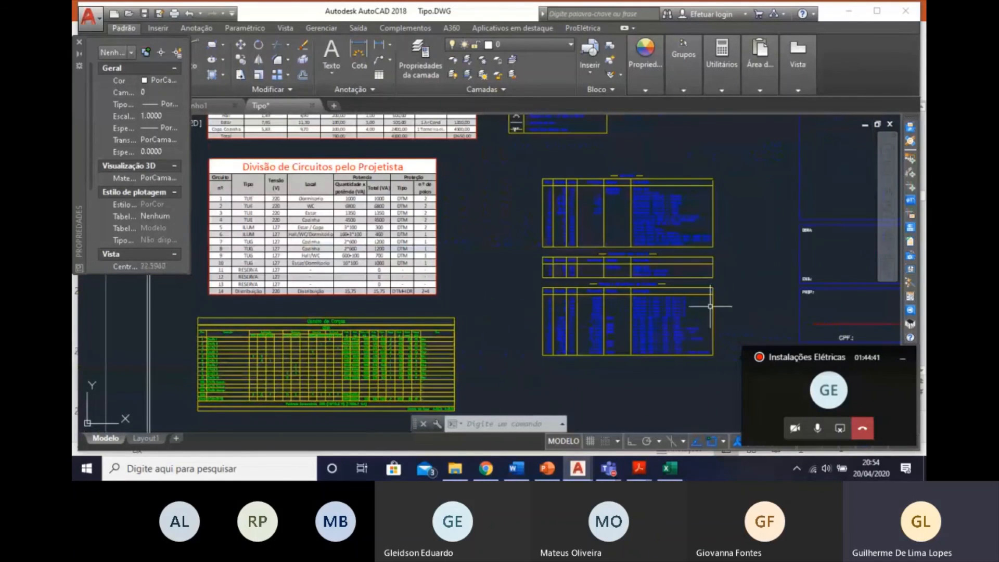
middle_click_drag(580, 266, 600, 415)
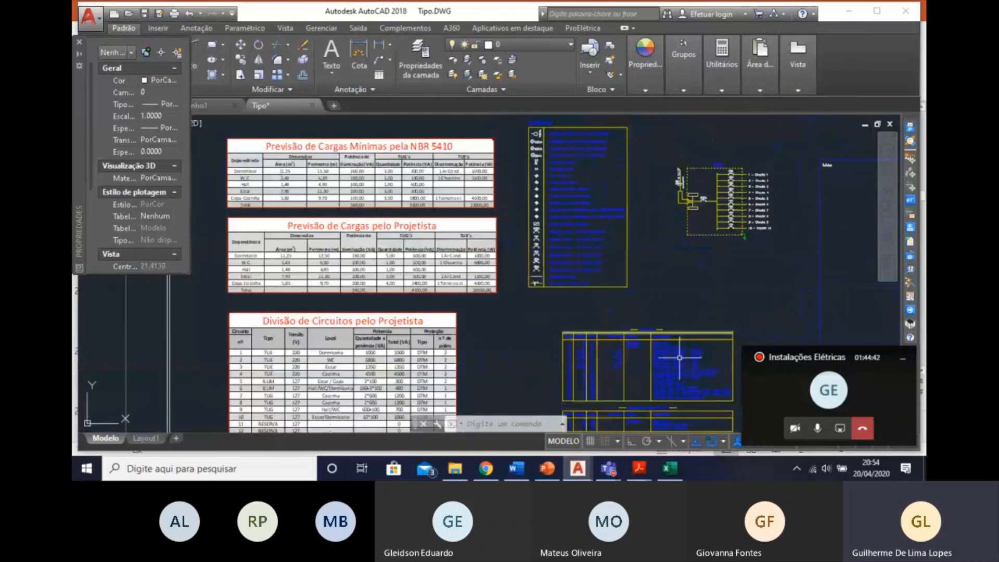
mouse_move(468, 294)
middle_mouse_down()
mouse_move(493, 431)
mouse_move(510, 431)
middle_mouse_up()
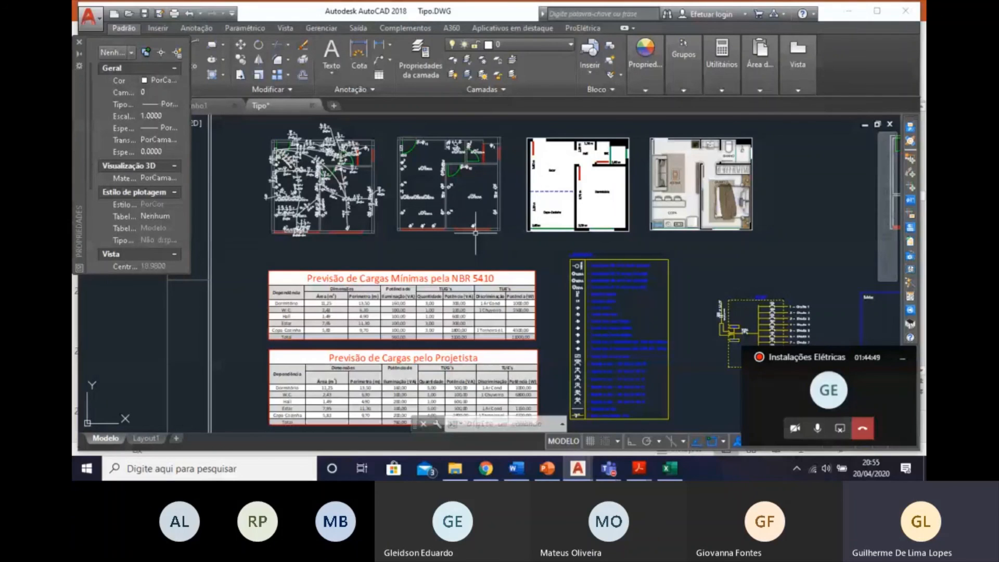
mouse_move(672, 318)
middle_mouse_down()
mouse_move(516, 237)
mouse_move(521, 170)
mouse_move(531, 167)
middle_mouse_up()
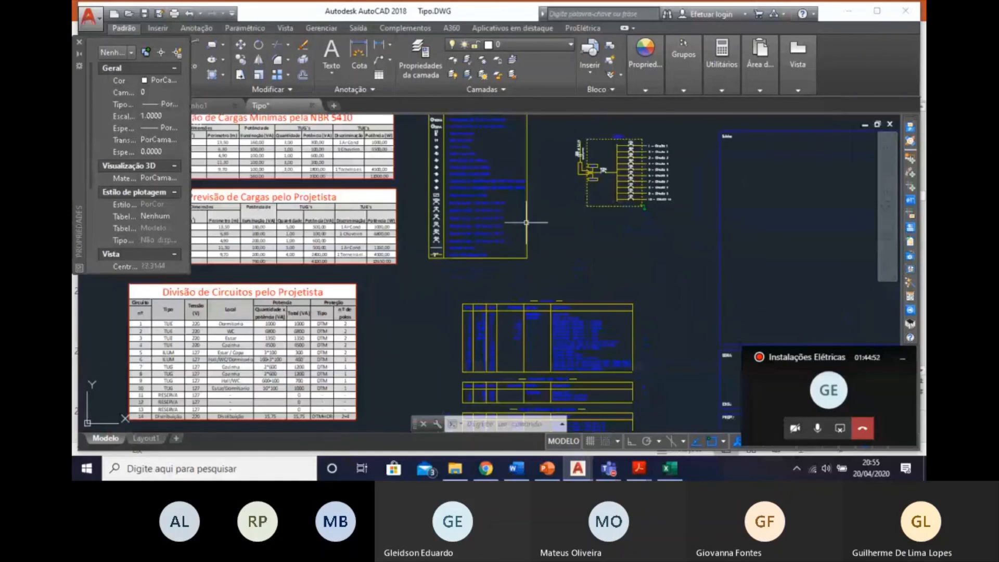
middle_click_drag(526, 222, 546, 162)
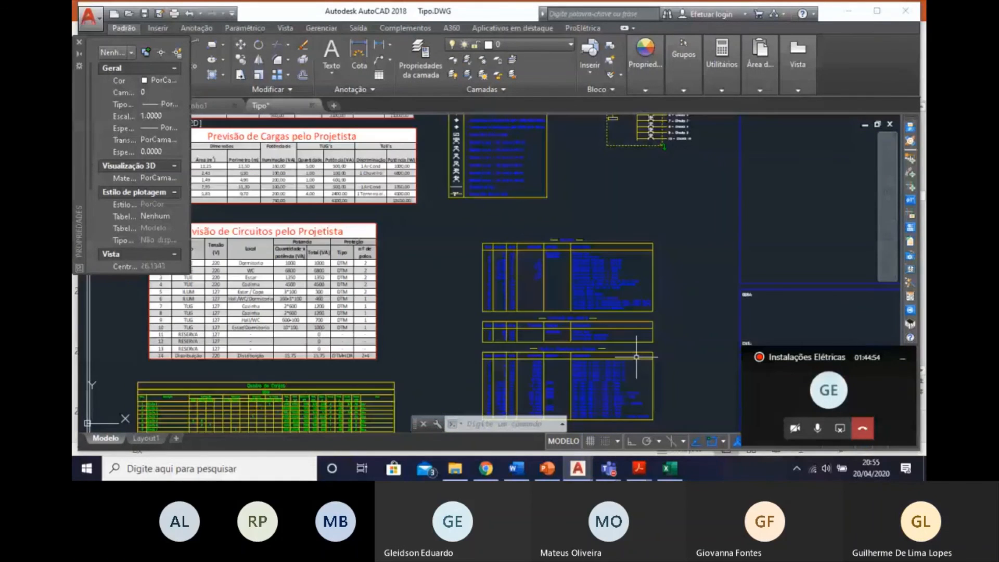
mouse_move(681, 345)
middle_mouse_down()
mouse_move(702, 313)
mouse_move(684, 324)
middle_mouse_up()
scroll(647, 350, "up", 3)
scroll(709, 301, "down", 5)
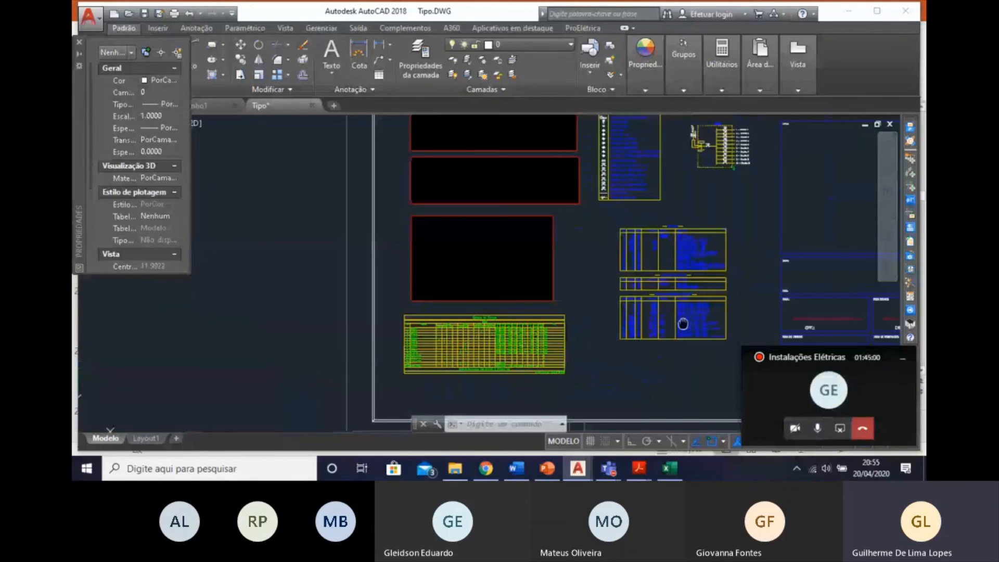
middle_click_drag(683, 324, 662, 346)
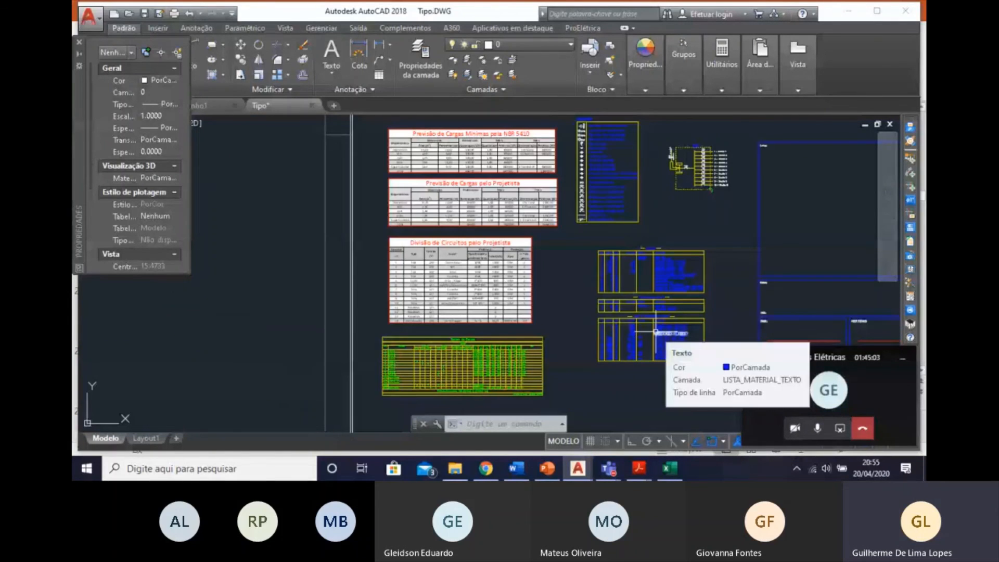
Examine the apartment floor plans above the load tables, comparing the wired plan with the points-only plan.
scroll(594, 339, "down", 3)
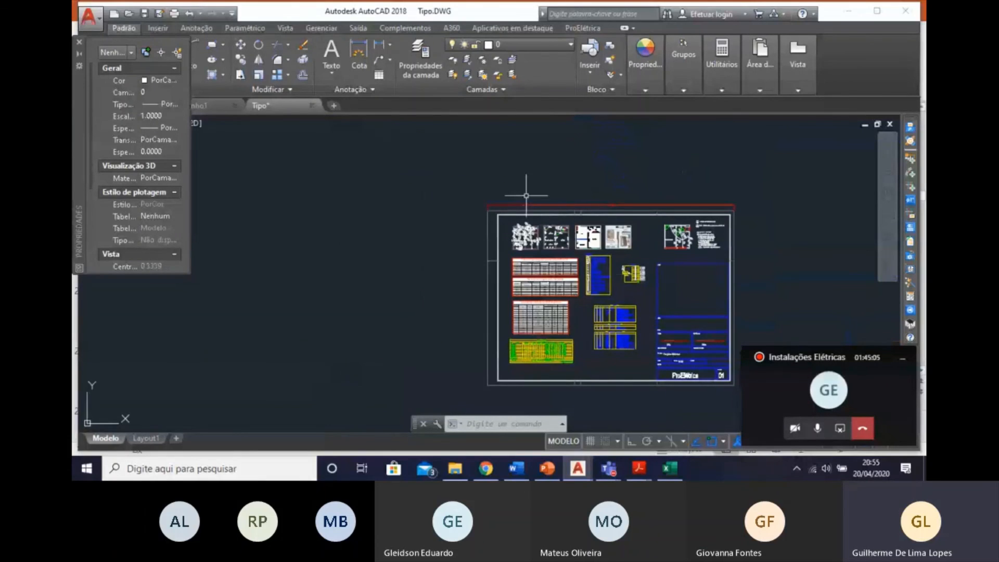
scroll(536, 241, "up", 5)
scroll(513, 224, "up", 2)
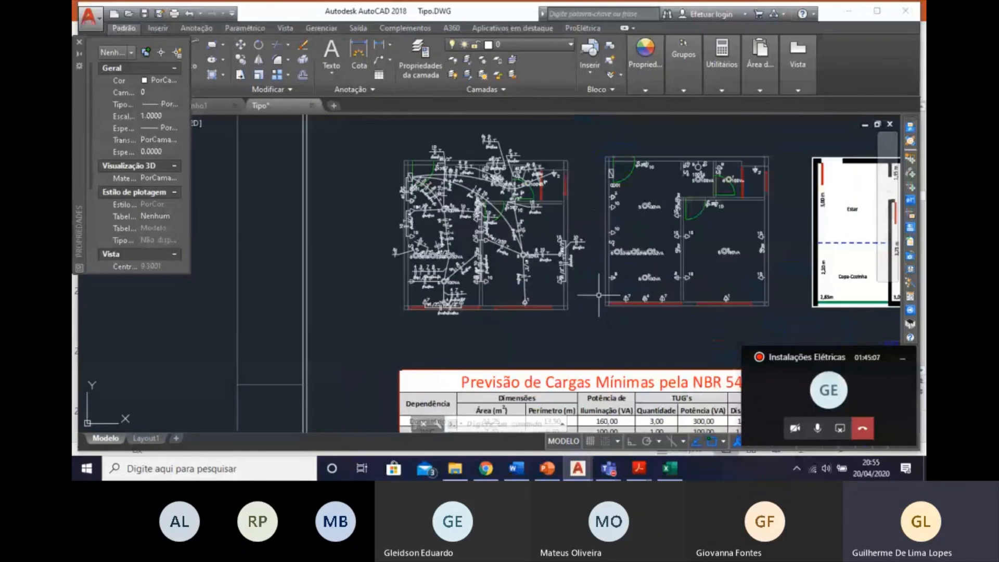
middle_click_drag(628, 324, 583, 320)
middle_click_drag(604, 356, 554, 350)
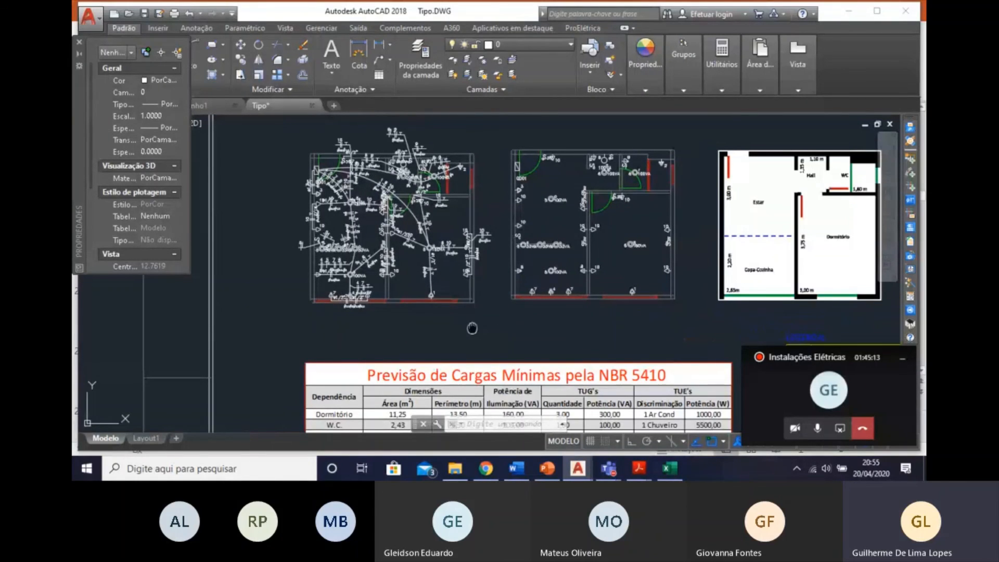
middle_click_drag(473, 328, 448, 337)
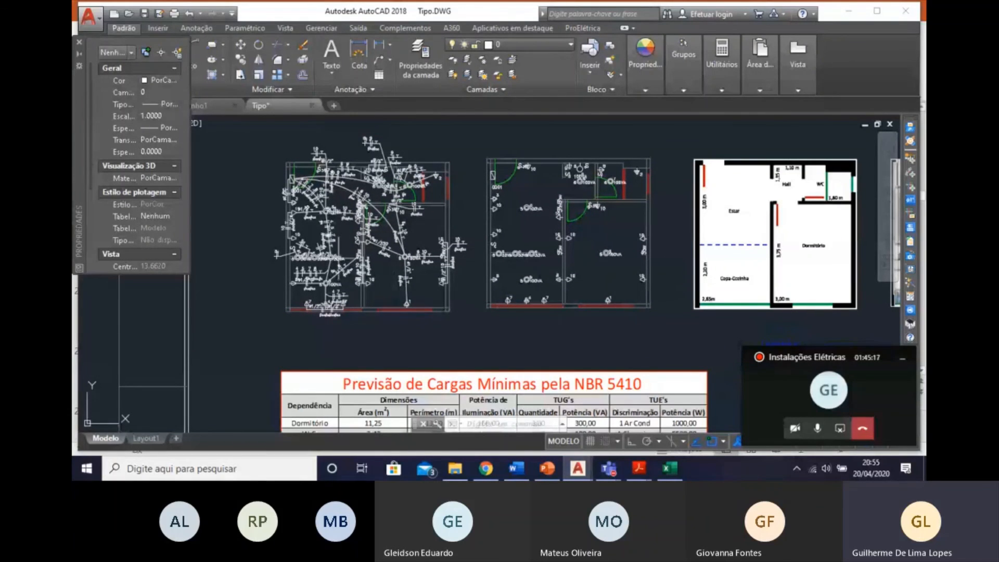
scroll(368, 339, "down", 4)
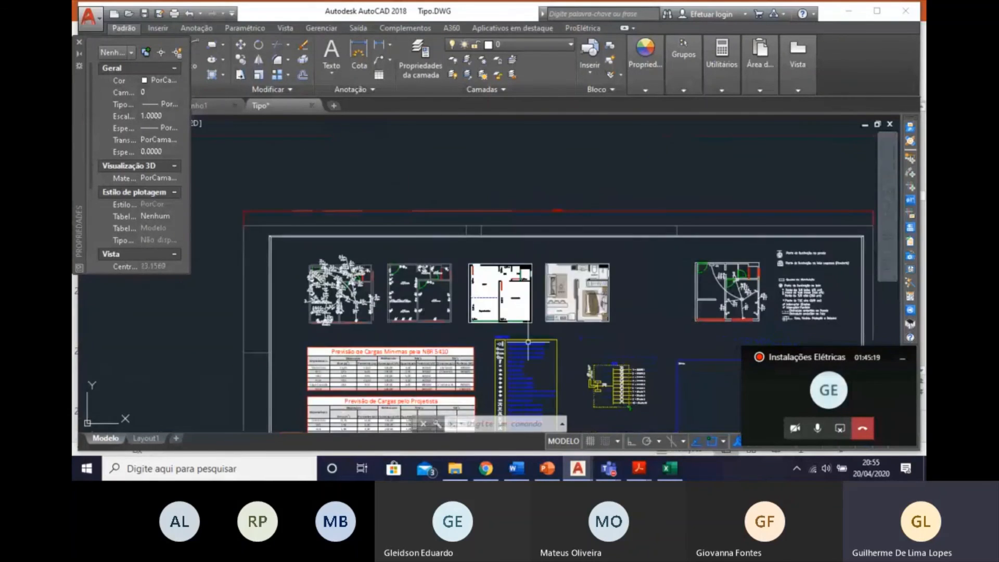
Open the block library and select the _Padrão CPFL category of standard details.
middle_click_drag(546, 342, 431, 294)
middle_click_drag(555, 295, 577, 197)
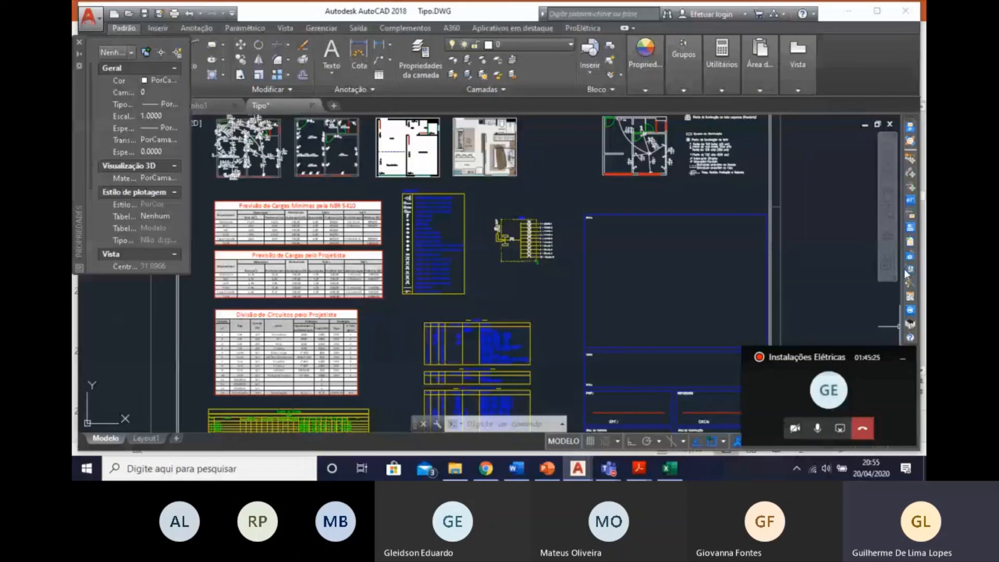
left_click(910, 273)
left_click(557, 213)
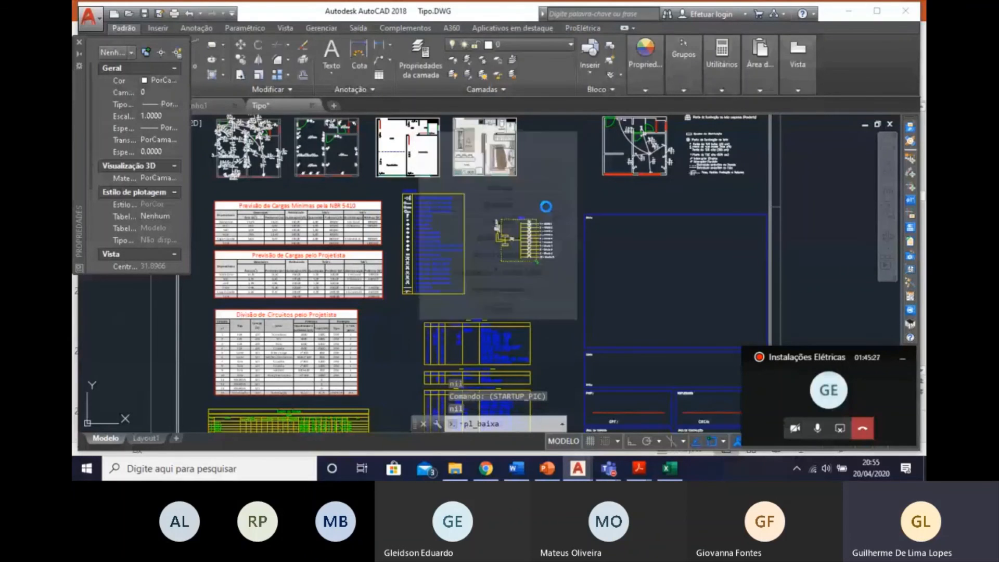
scroll(382, 202, "up", 10)
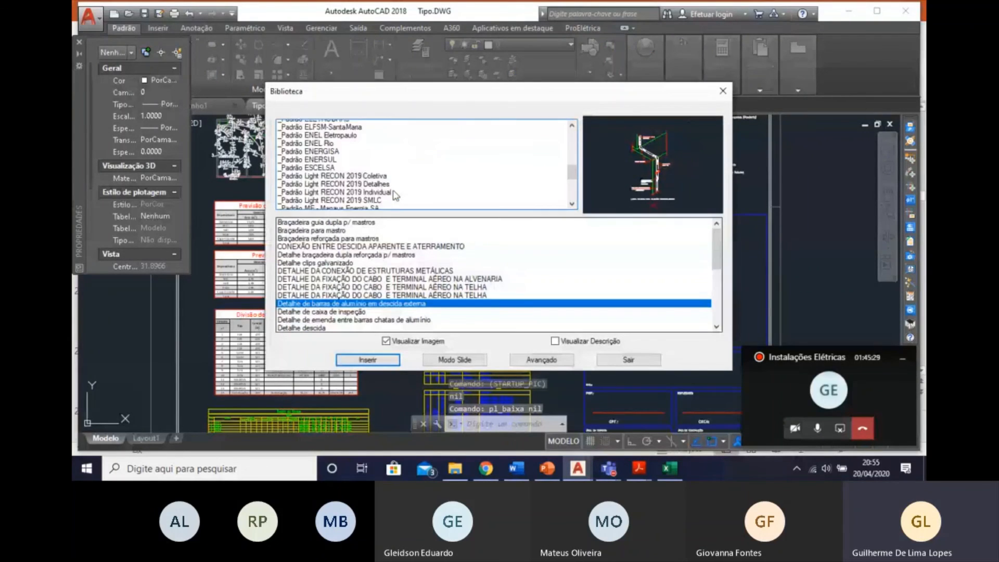
scroll(382, 202, "up", 3)
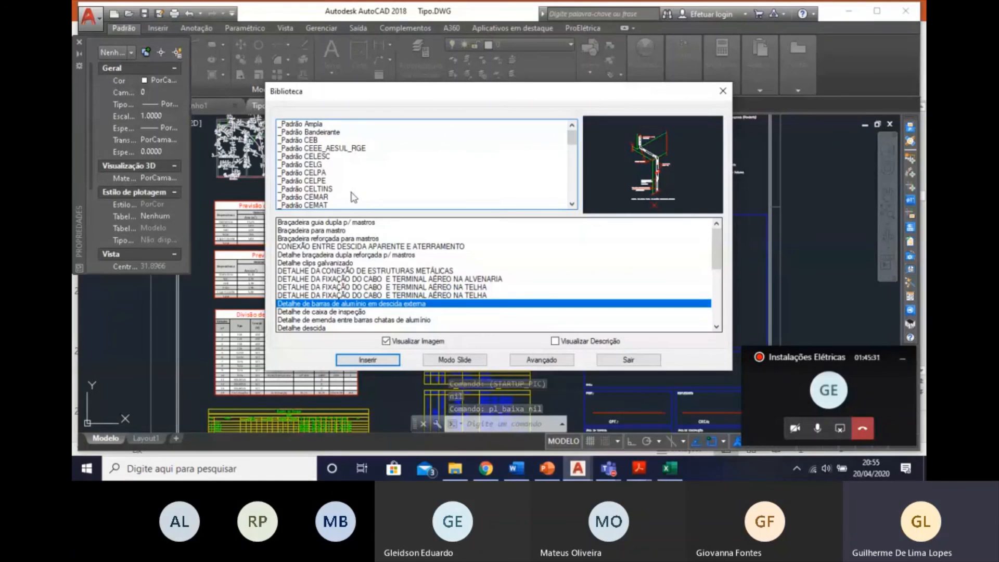
scroll(336, 159, "down", 1)
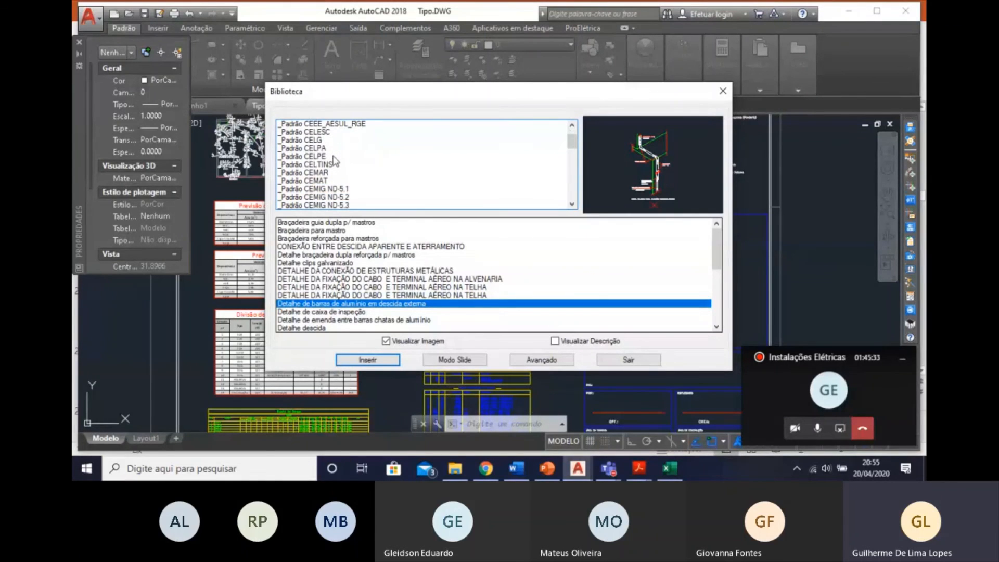
scroll(336, 161, "down", 1)
scroll(335, 163, "down", 5)
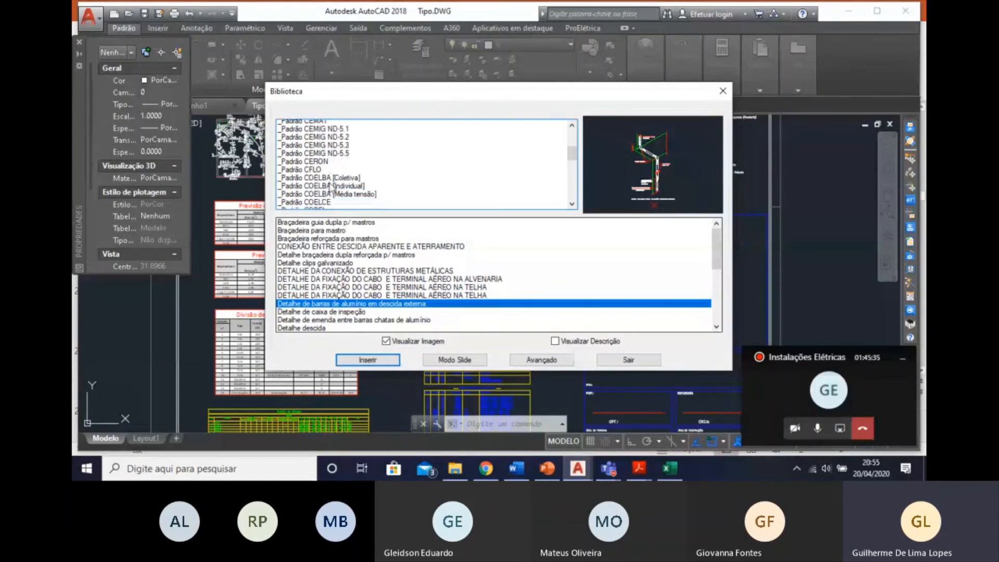
left_click(330, 164)
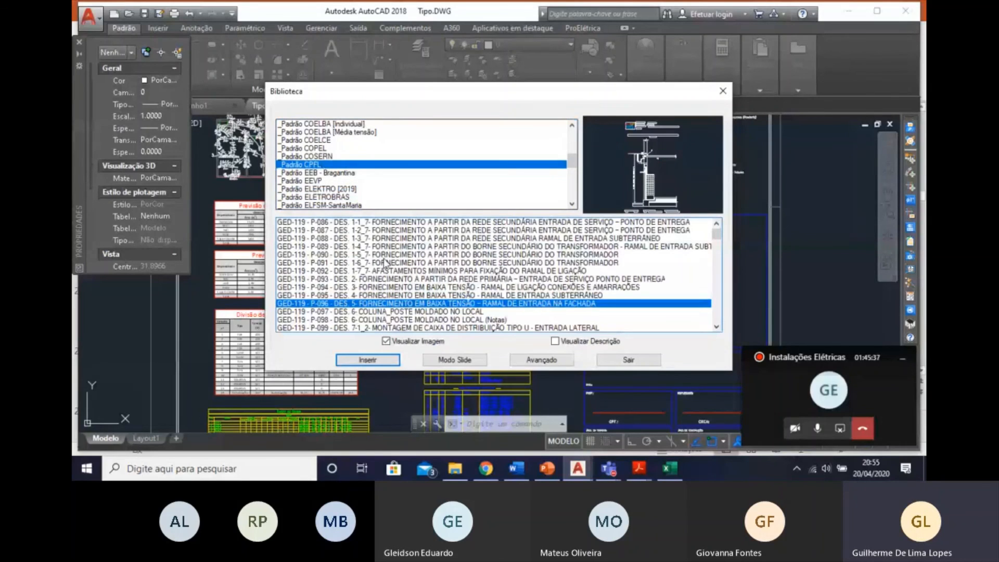
Browse the previews of the CPFL details, from the GED-119 supply drawings to the GED-13 measurement boxes.
left_click(414, 230)
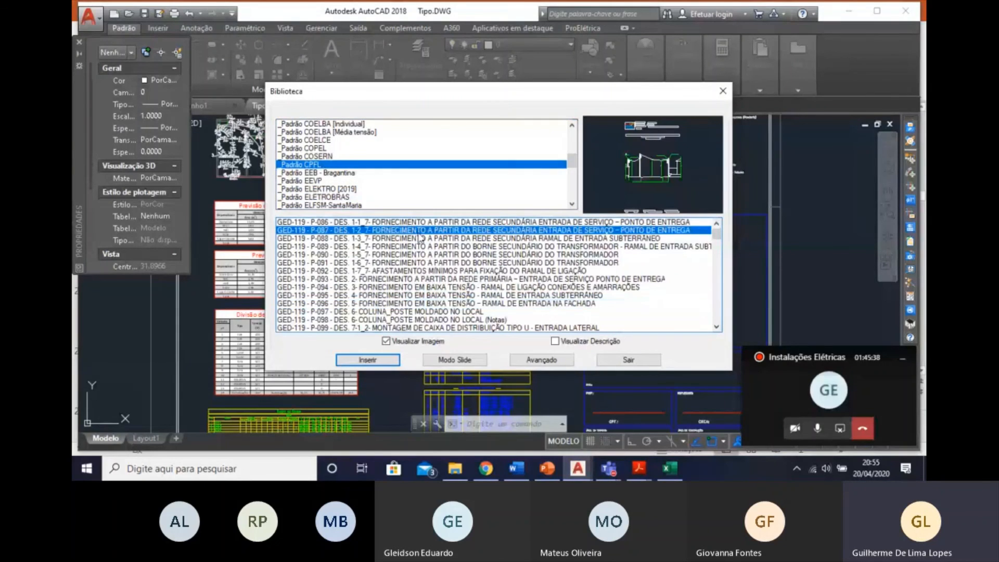
key("Up")
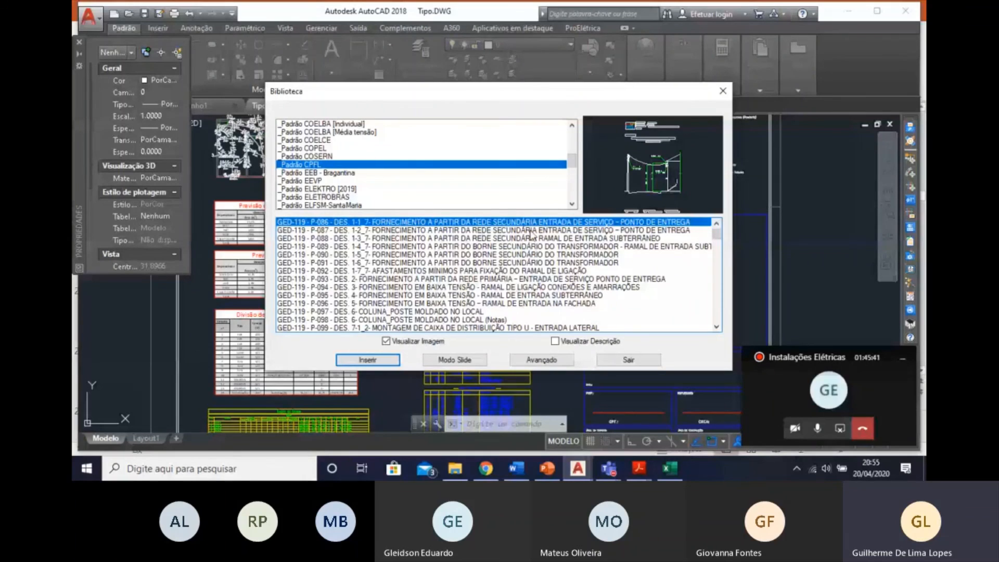
key("Down")
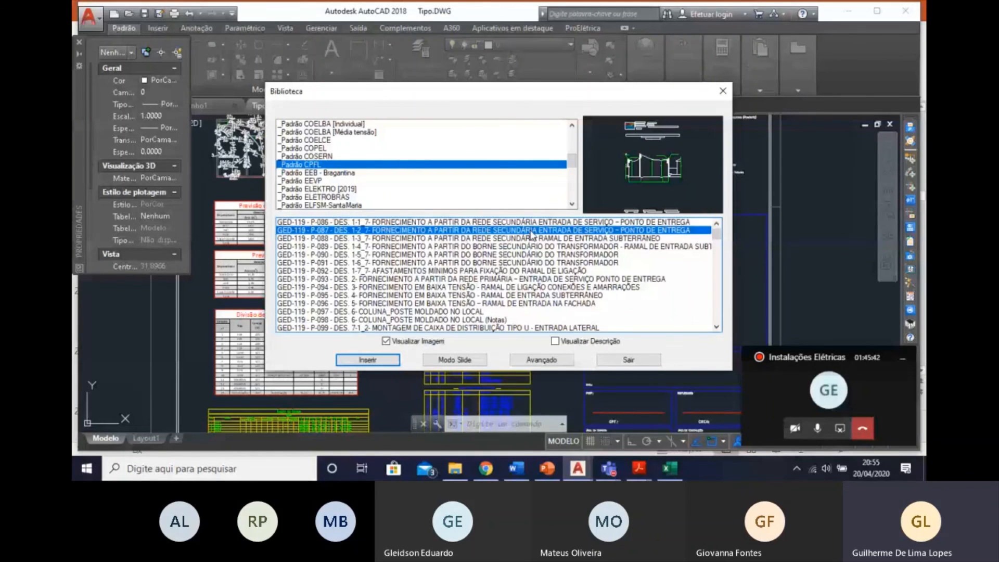
key("Down")
key("Down")
key("Down")
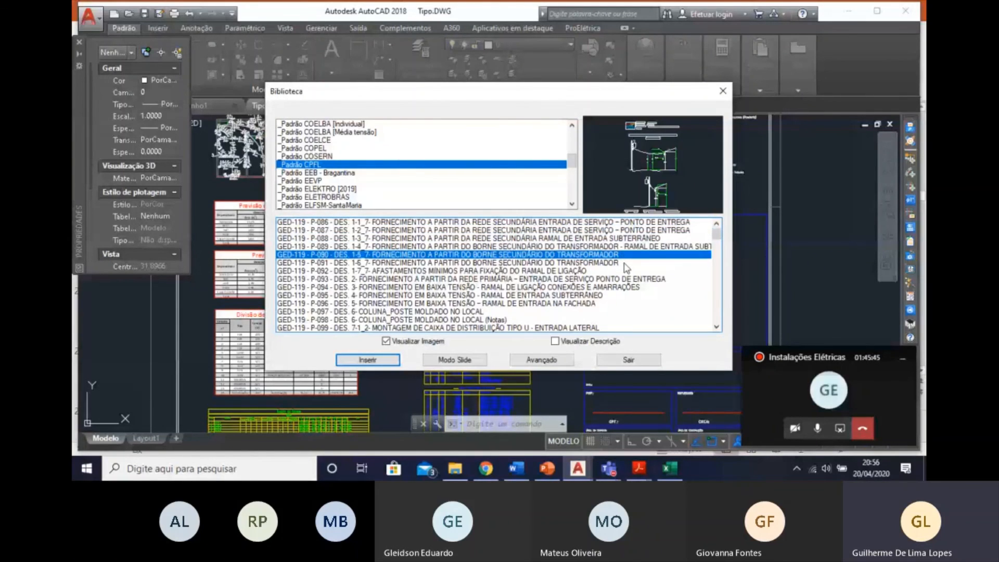
key("Down")
key("Down")
key("Down")
key("Down")
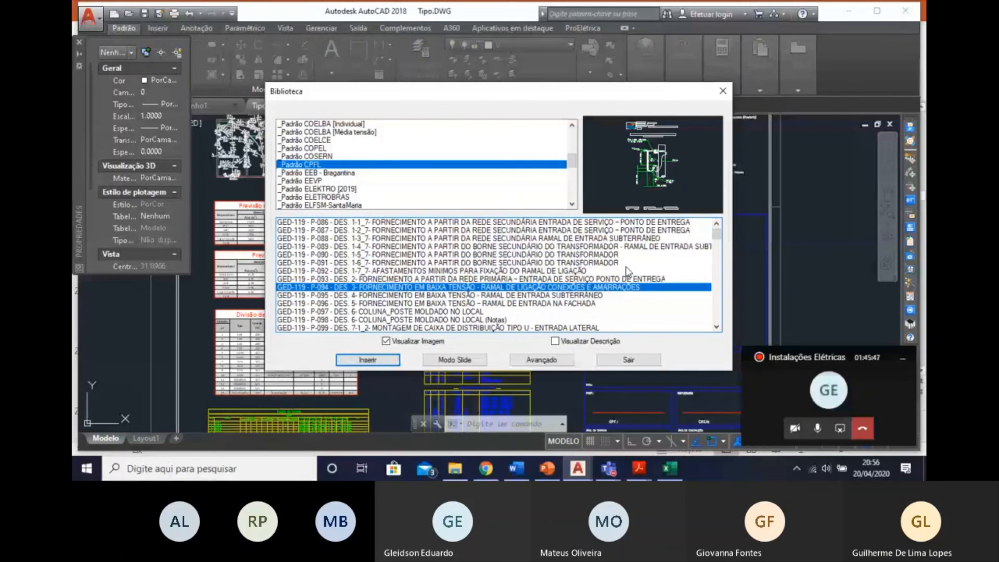
key("Down")
key("Down")
key("Down")
key("Down")
key("Down")
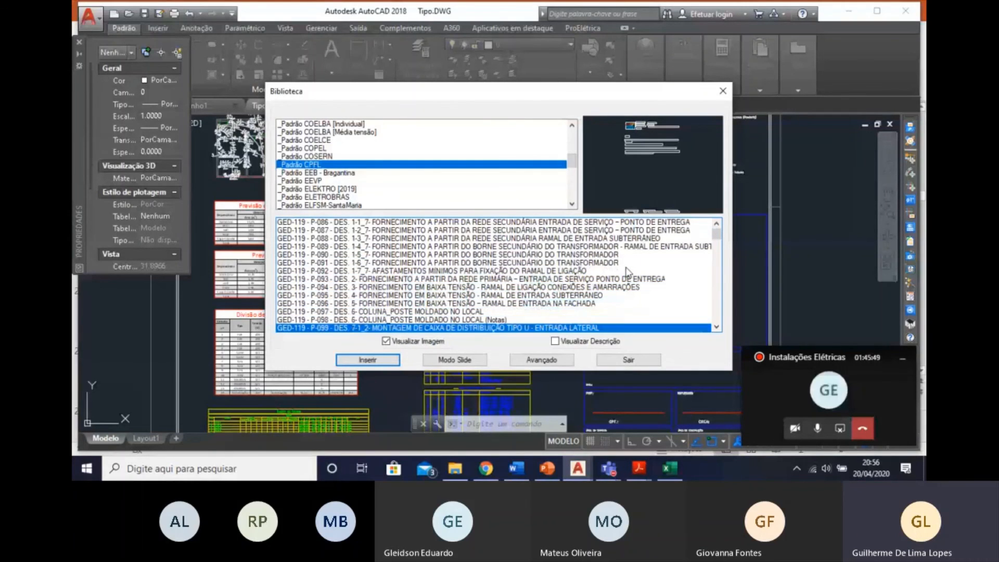
key("Down")
key("Down")
key("Down")
key("Down")
key("Down")
key("Down")
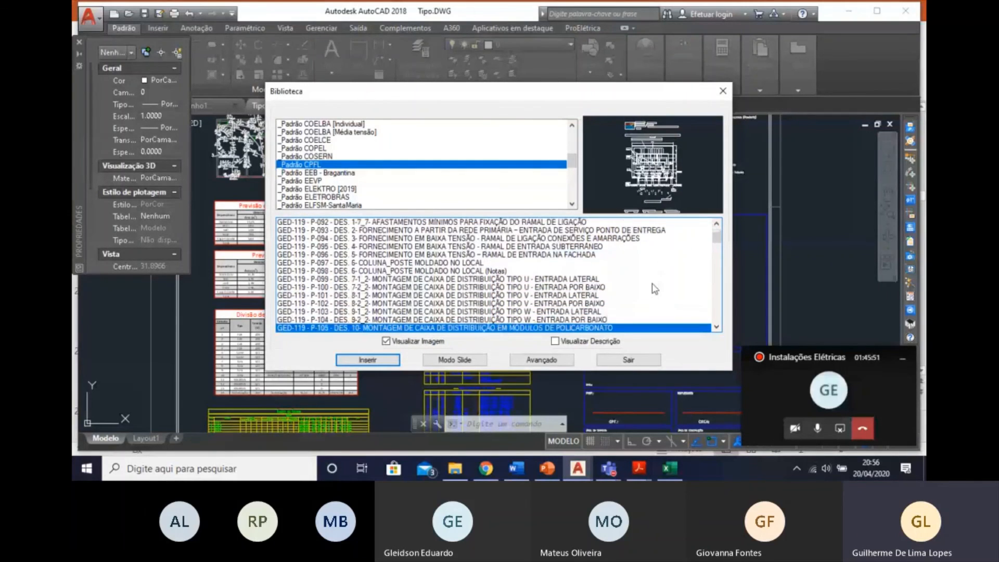
key("Down")
key("Down")
key("Down")
key("Down")
key("Down")
key("Down")
key("Down")
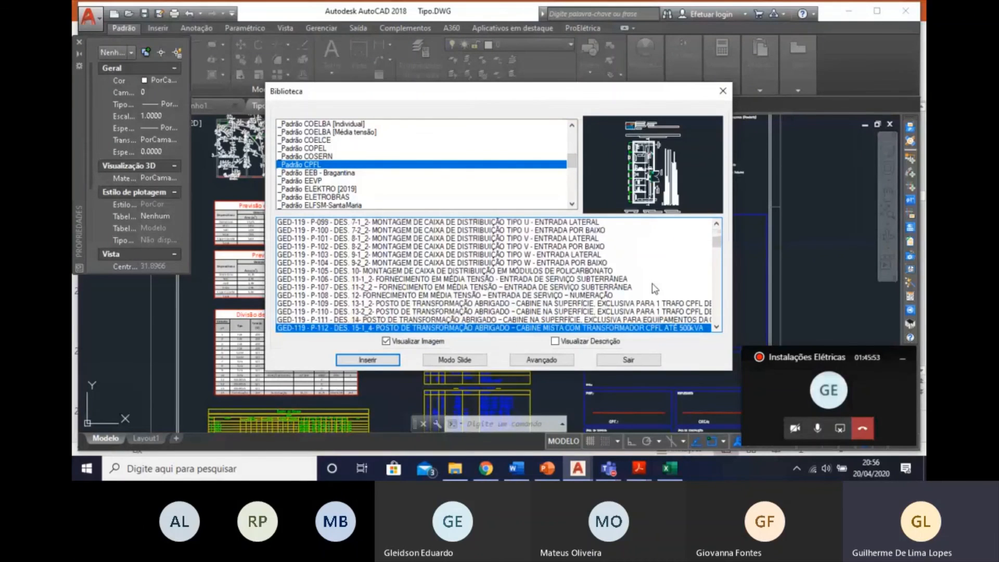
key("Down")
key("Down")
key("Down")
key("Down")
key("Down")
key("Down")
key("Down")
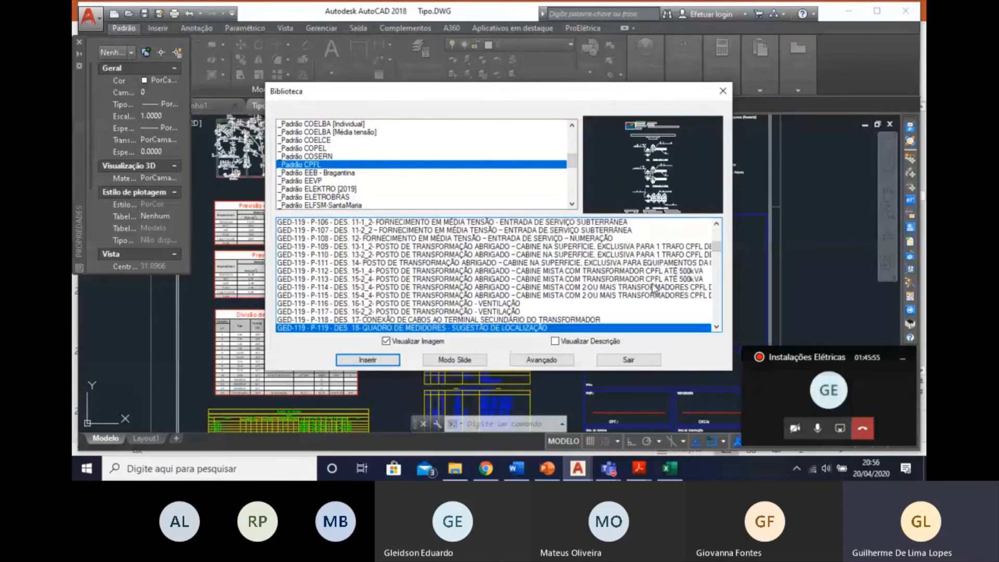
key("Down")
key("Down")
key("Down")
key("Down")
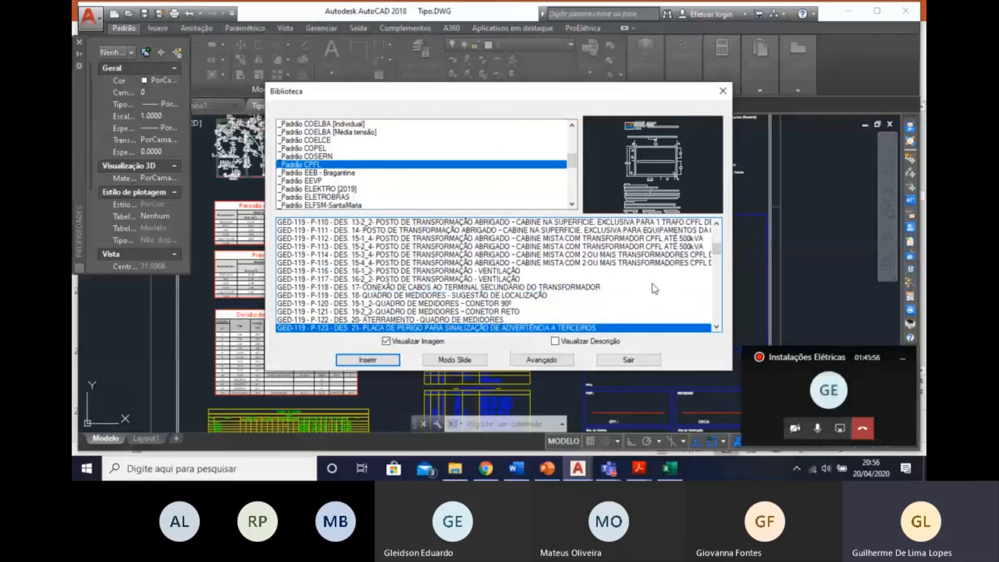
key("Down")
key("Down")
key("Down")
key("Down")
key("Down")
key("Down")
key("Down")
key("Down")
key("Down")
key("Down")
key("Down")
key("Down")
key("Down")
key("Down")
key("Down")
key("Down")
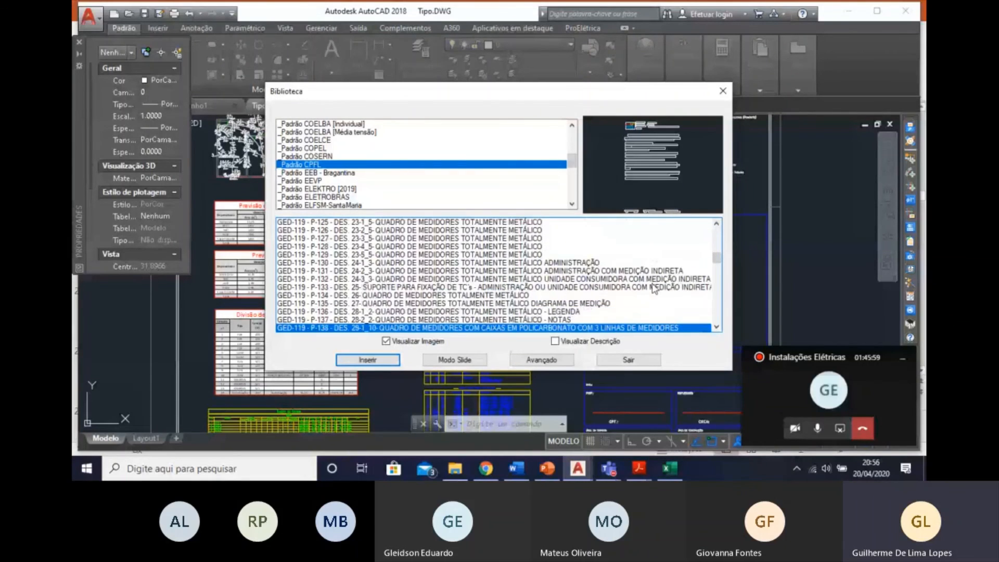
key("Down")
key("Down")
key("Down")
key("Down")
key("Down")
key("Down")
key("Down")
key("Down")
key("Down")
key("Down")
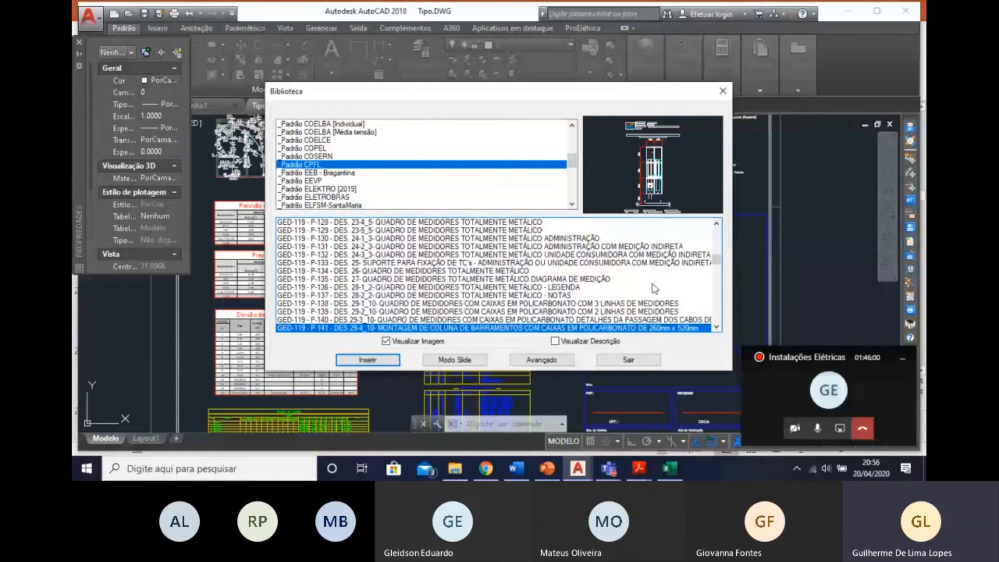
key("Down")
key("Down")
key("Down")
key("Down")
key("Down")
key("Down")
key("Down")
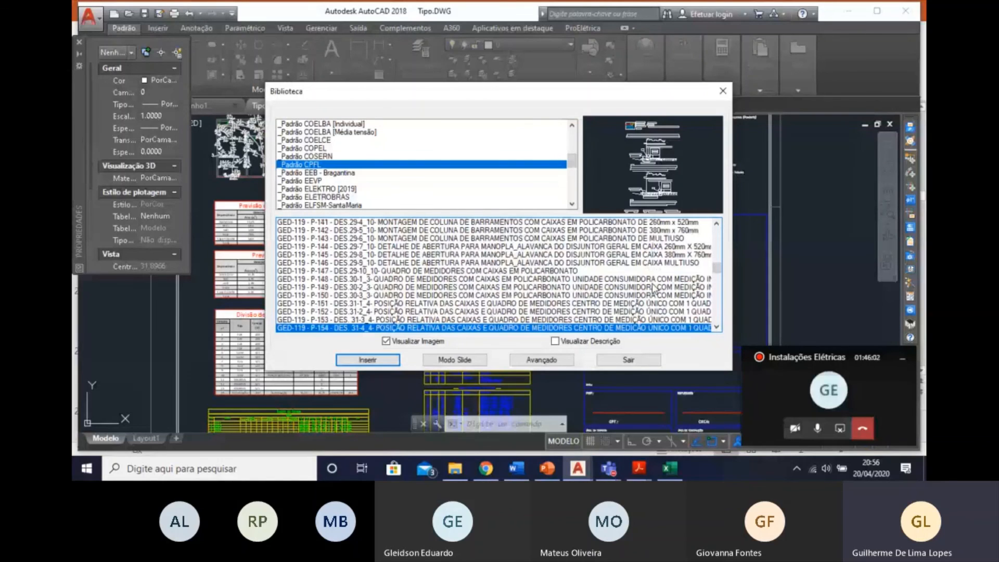
key("Down")
key("Down")
key("Down")
key("Down")
key("Down")
key("Down")
key("Down")
key("Down")
key("Down")
key("Down")
key("Down")
key("Down")
key("Down")
key("Down")
key("Down")
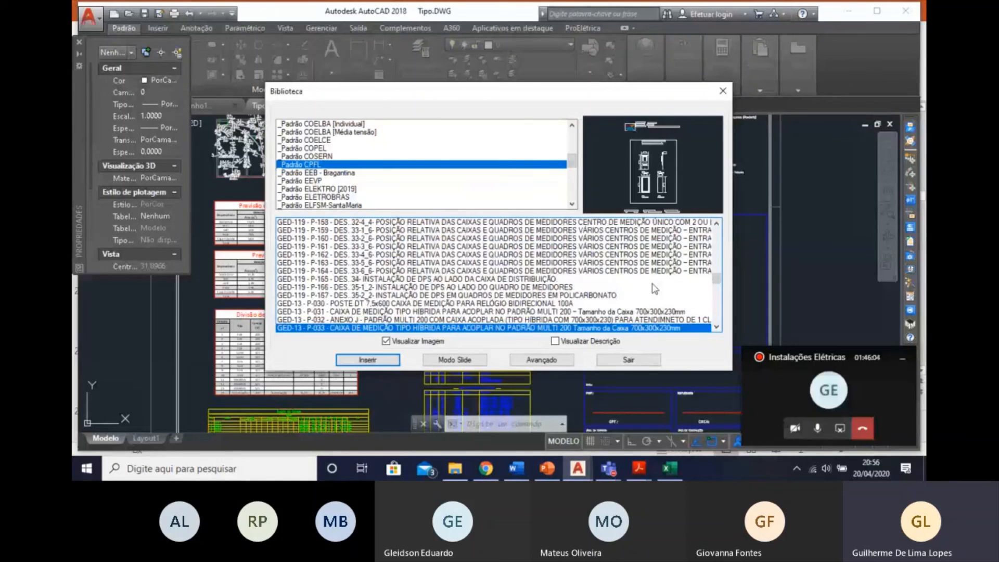
Insert the GED-13 P-088 service entrance pole detail from the CPFL library beside the furnished floor plan.
key("Down")
key("Down")
key("Down")
key("Down")
key("Down")
key("Down")
key("Down")
key("Down")
key("Down")
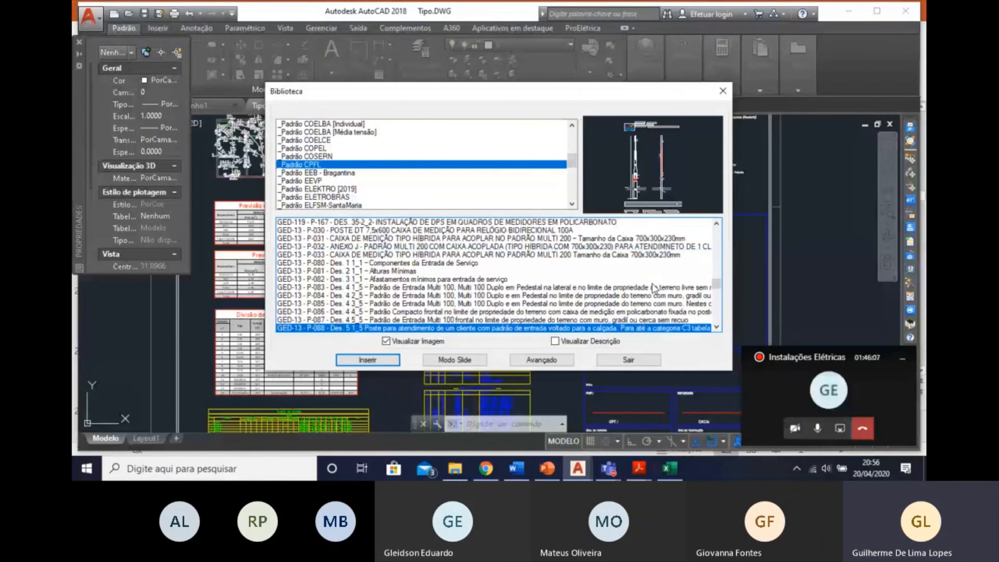
key("Return")
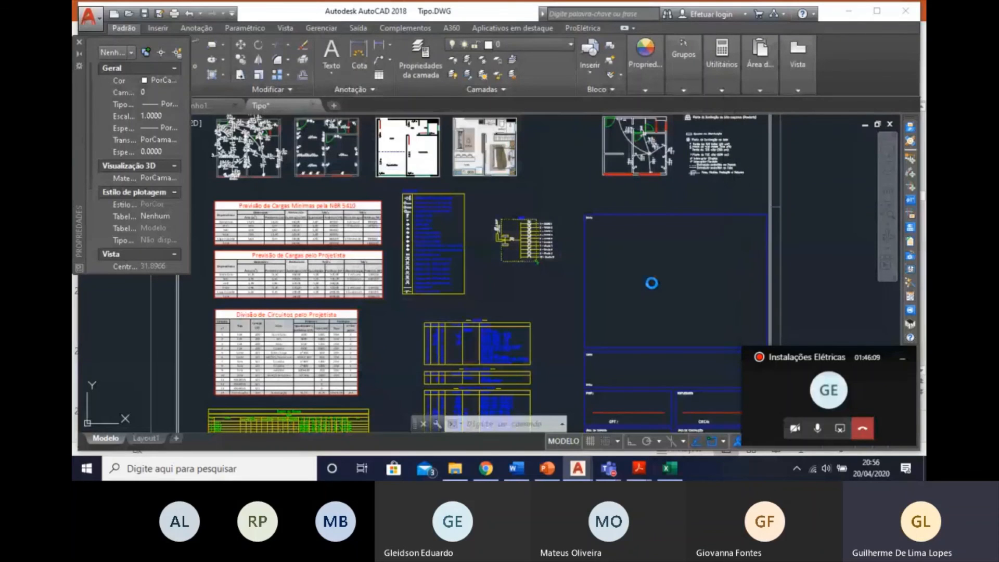
scroll(583, 262, "down", 5)
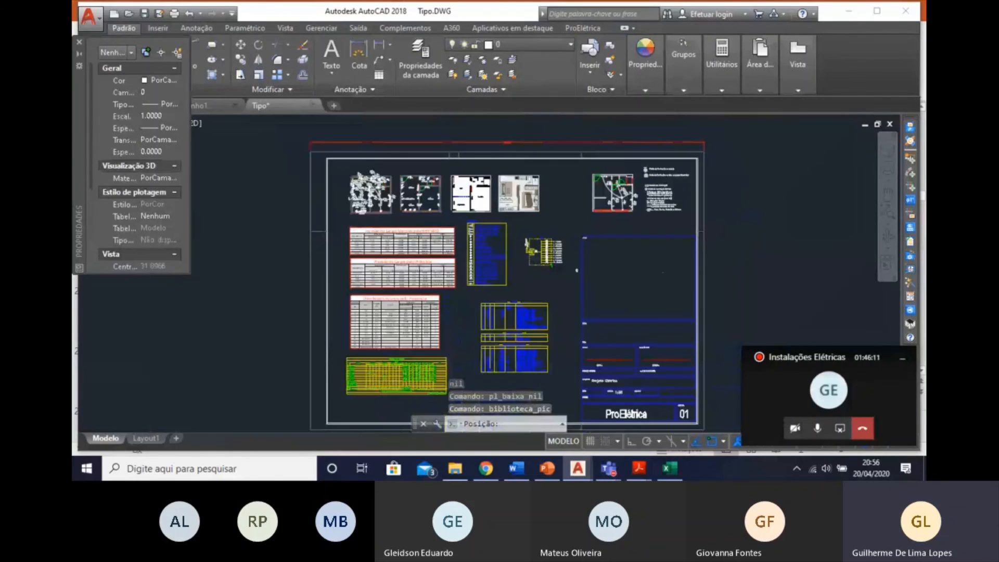
scroll(563, 217, "up", 10)
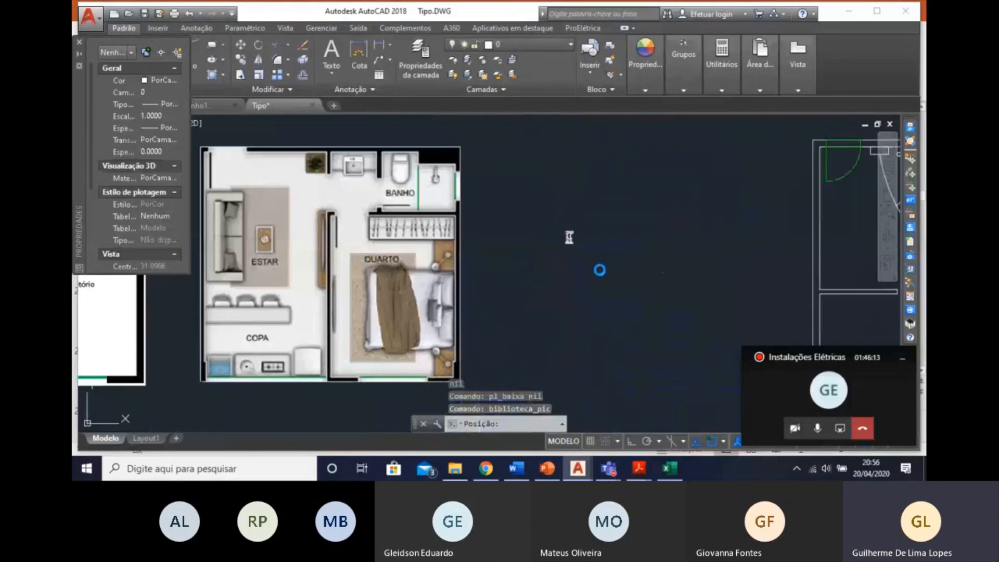
key("Escape")
scroll(600, 271, "down", 8)
Undo the last operations on the oversized pole detail.
left_click(649, 171)
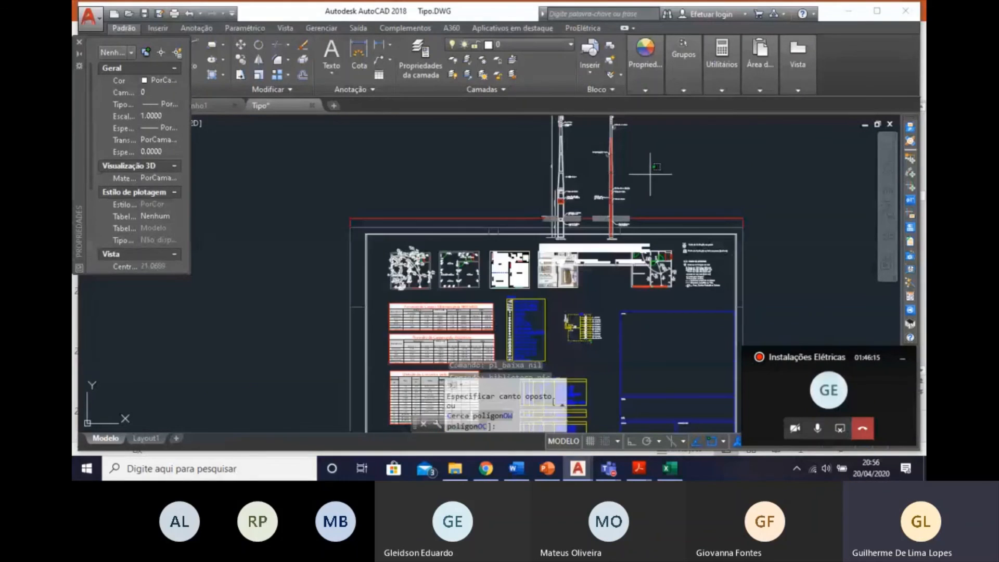
left_click(537, 161)
key("ctrl+z")
key("ctrl+z")
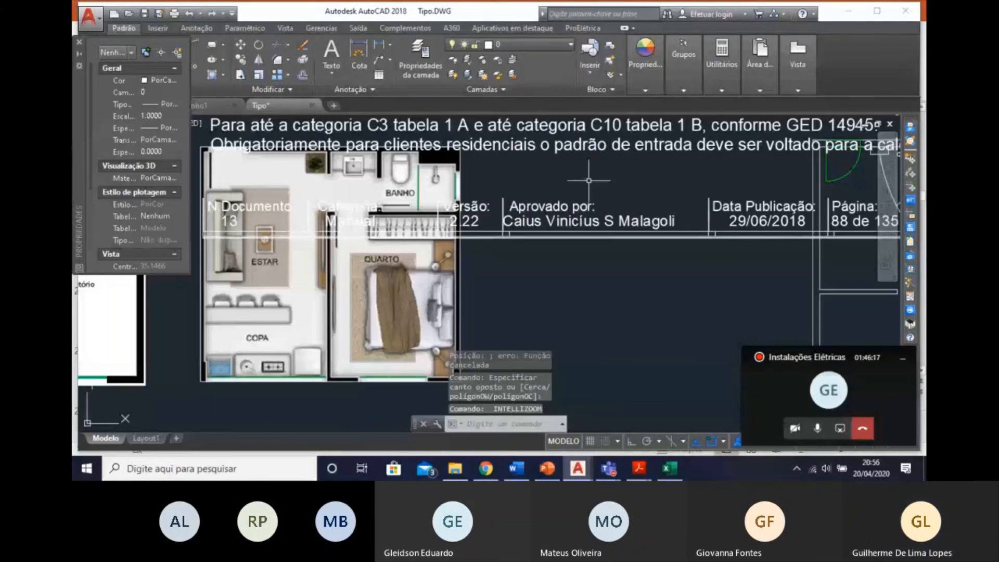
Move the small pole detail into the empty space below the floor plans, near the Carimbos area.
scroll(607, 192, "down", 4)
left_click(607, 230)
left_click(589, 197)
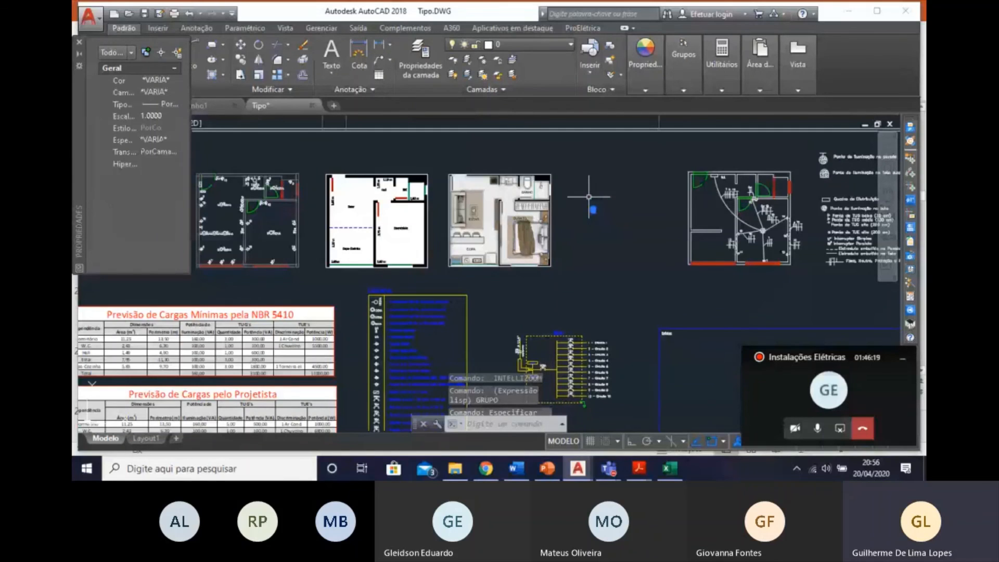
type("m")
key("Return")
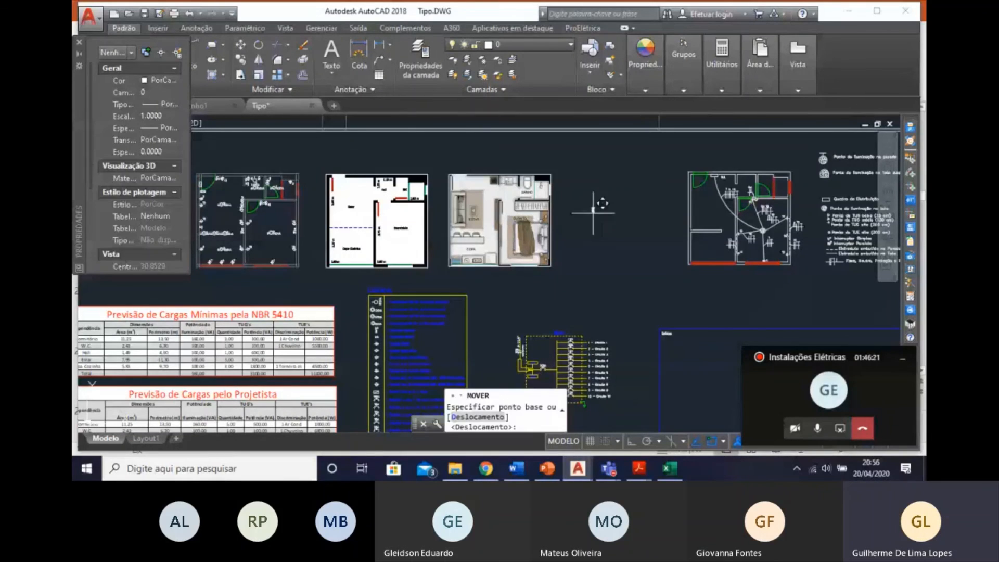
left_click(595, 207)
scroll(604, 276, "down", 4)
middle_click_drag(604, 276, 587, 230)
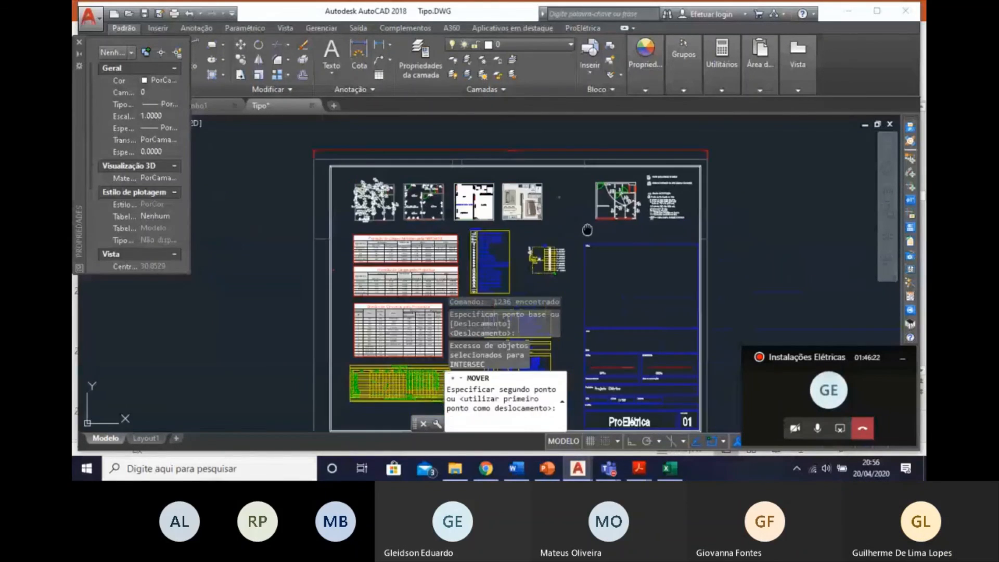
scroll(586, 219, "up", 5)
left_click(576, 218)
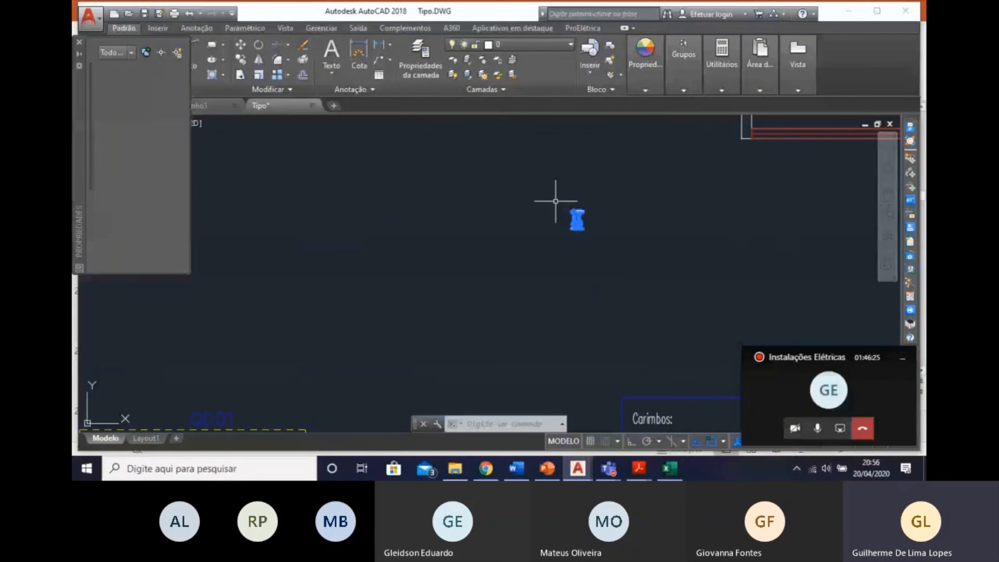
right_click(577, 218)
left_click(606, 285)
scroll(538, 173, "up", 2)
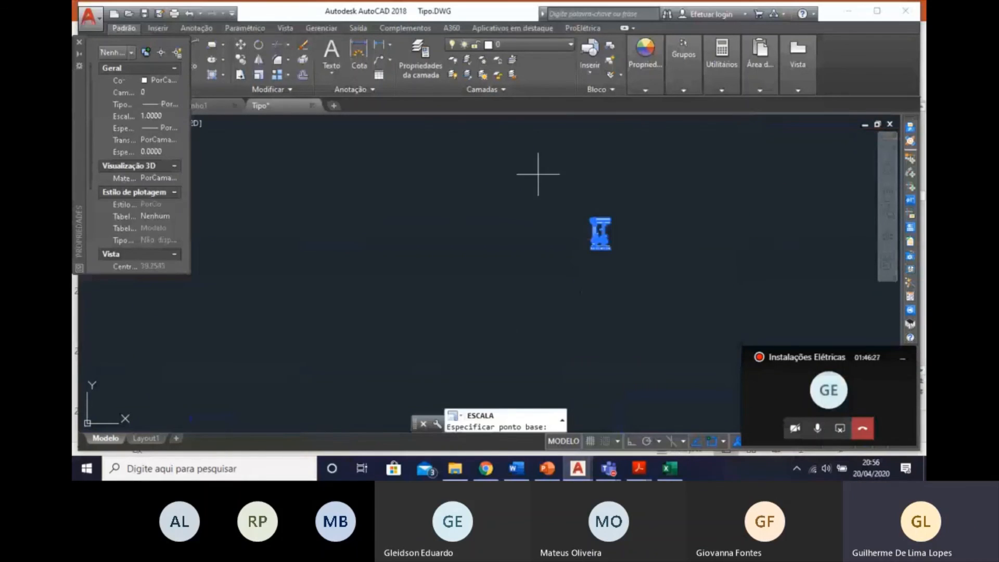
left_click(598, 220)
scroll(533, 177, "down", 3)
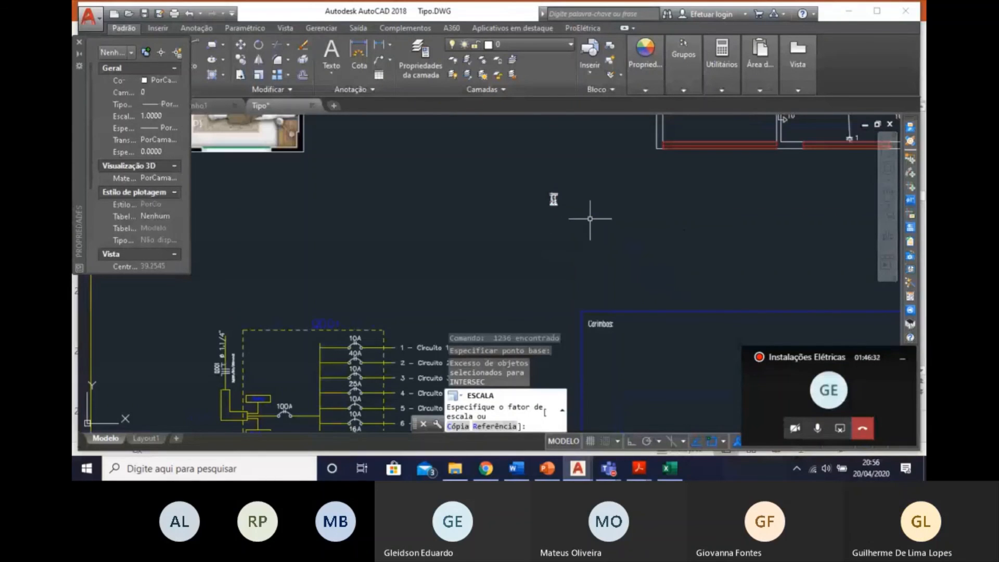
key("Escape")
Scale up the small pole detail to fill the gap between the furnished floor plan and the wiring plan.
left_click(562, 224)
left_click(516, 173)
scroll(543, 180, "up", 4)
right_click(610, 228)
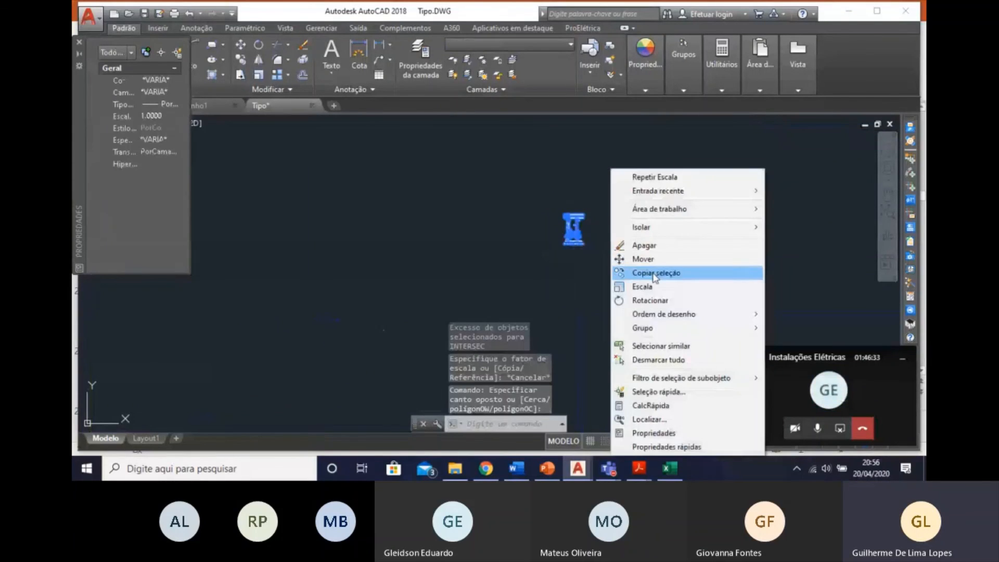
left_click(643, 286)
left_click(595, 254)
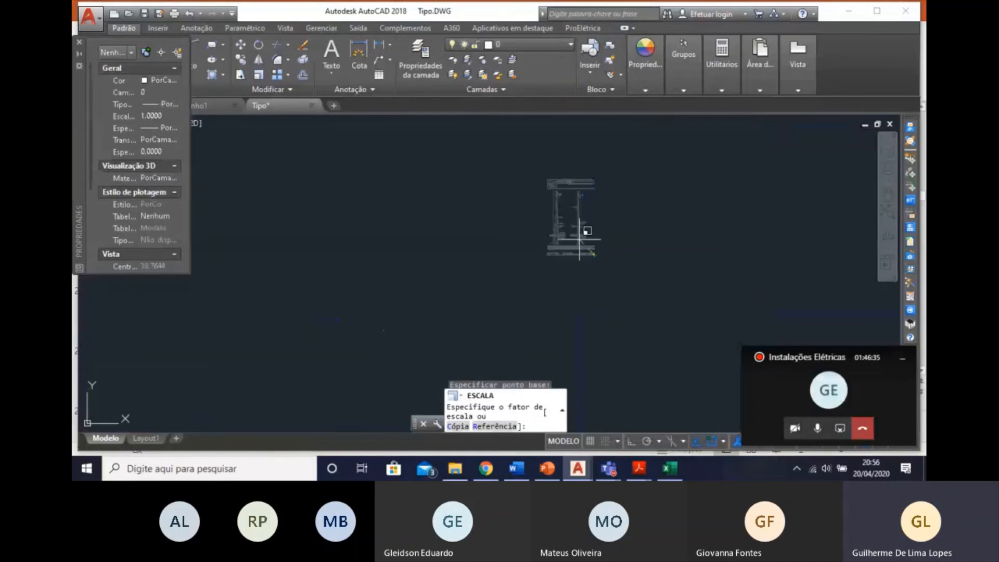
scroll(661, 297, "down", 5)
scroll(664, 370, "down", 4)
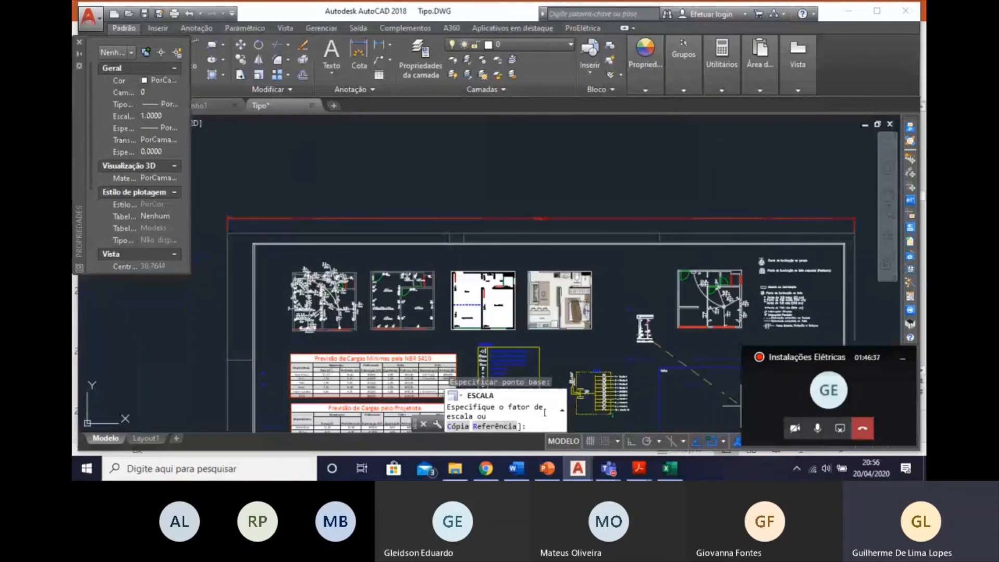
middle_click_drag(697, 382, 457, 227)
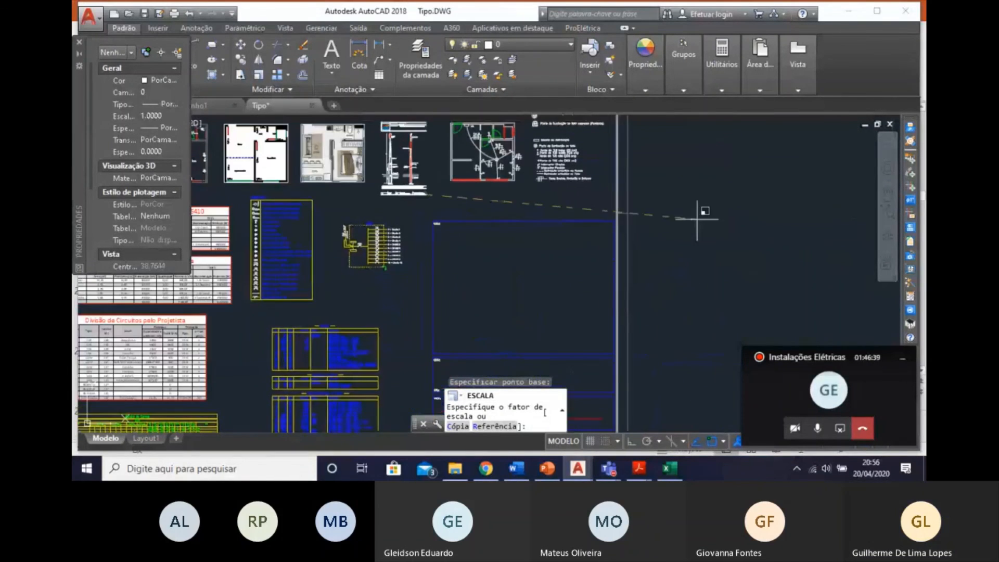
middle_click_drag(405, 167, 489, 222)
Examine the enlarged pole detail's CPFL document header and the annotated top of the pole.
scroll(490, 222, "up", 6)
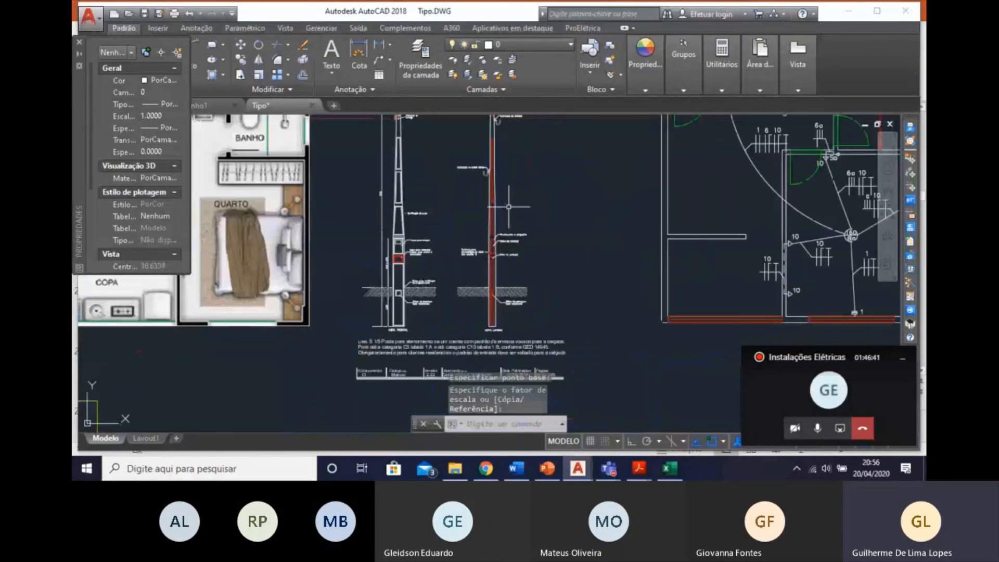
middle_click(509, 207)
scroll(552, 131, "up", 7)
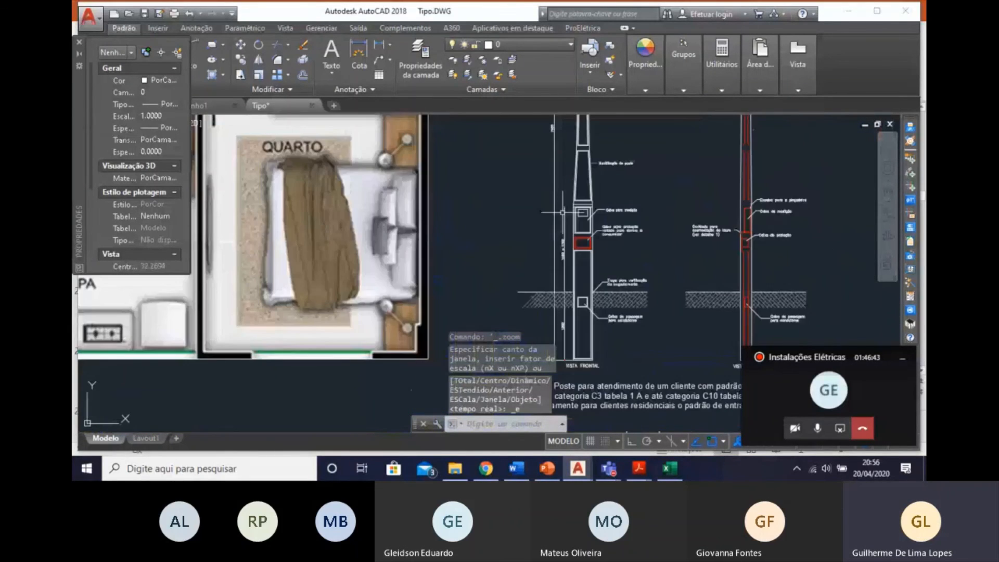
scroll(564, 213, "up", 6)
middle_click_drag(580, 239, 432, 312)
scroll(434, 311, "down", 6)
middle_click_drag(505, 291, 569, 340)
scroll(569, 354, "down", 5)
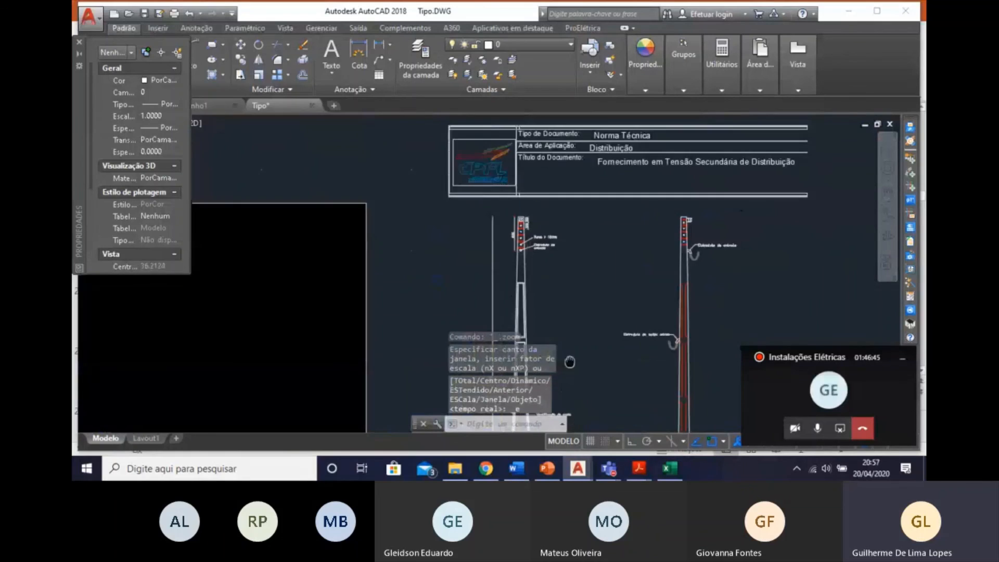
scroll(575, 223, "up", 6)
scroll(520, 260, "down", 3)
middle_click_drag(512, 259, 528, 208)
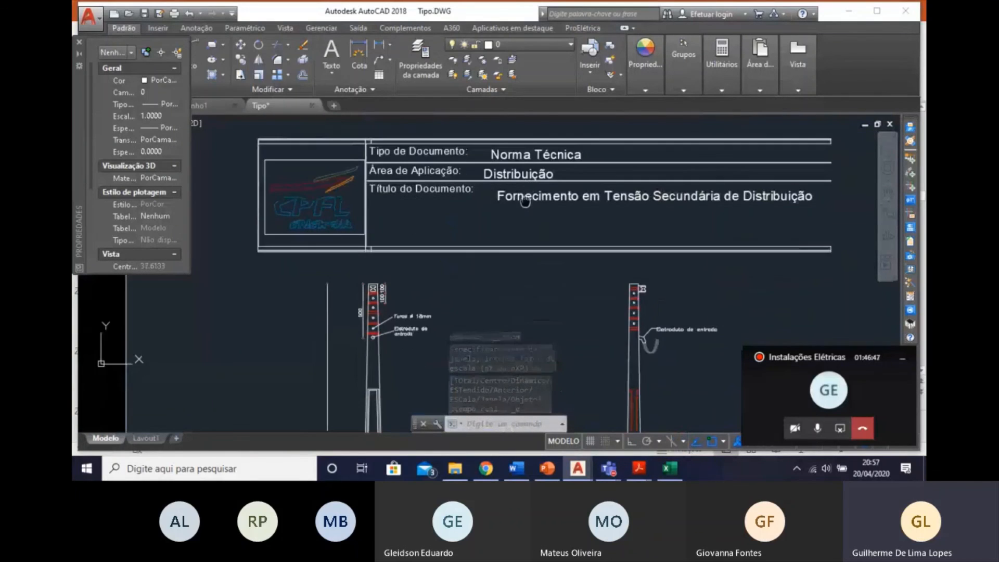
scroll(599, 300, "up", 6)
scroll(600, 299, "down", 6)
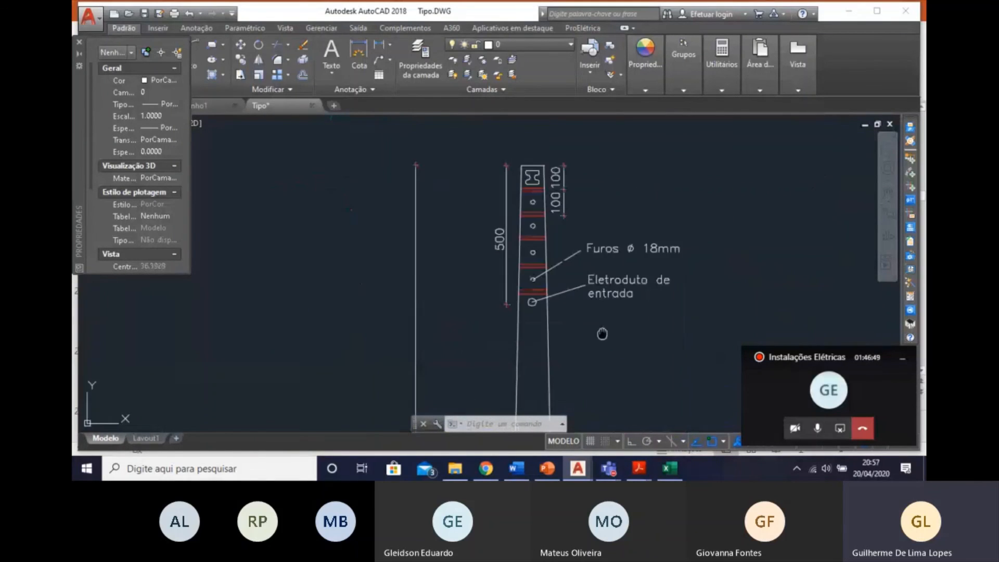
Examine the pole's metering, protection and conductor passage boxes, the embedment mark, and the front and side views.
scroll(529, 189, "up", 7)
scroll(539, 197, "down", 4)
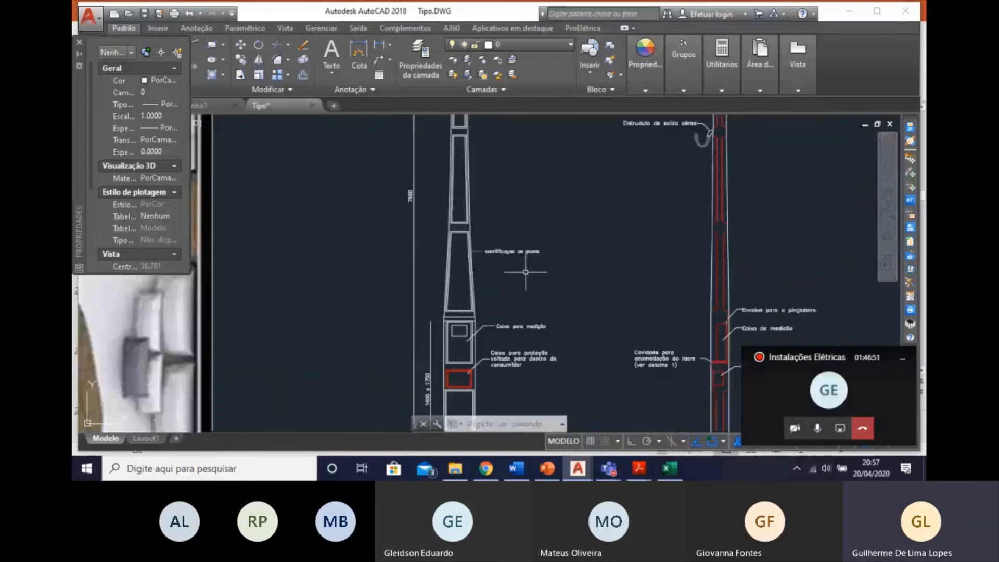
scroll(502, 194, "up", 5)
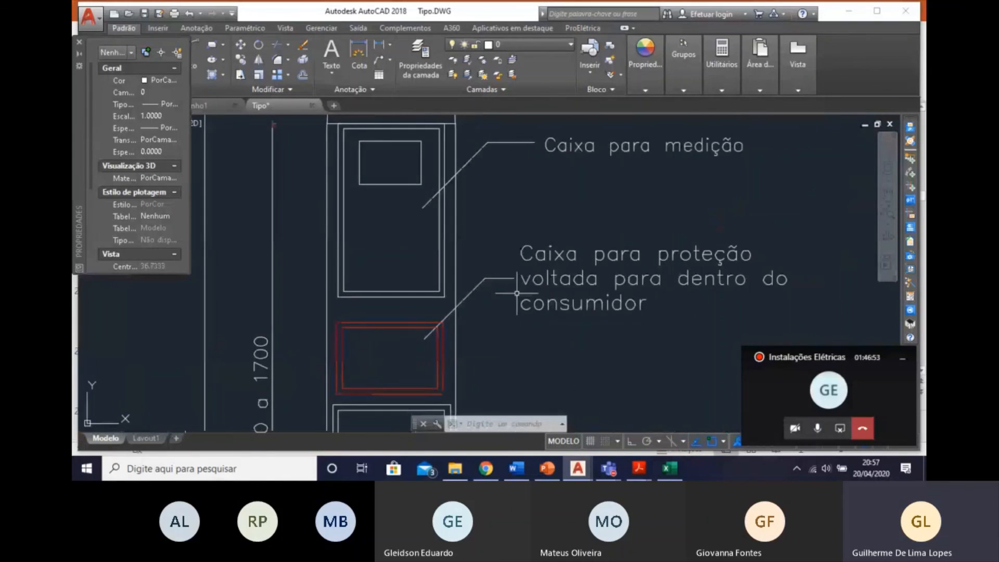
scroll(517, 293, "down", 4)
middle_click_drag(589, 328, 573, 237)
scroll(506, 279, "up", 3)
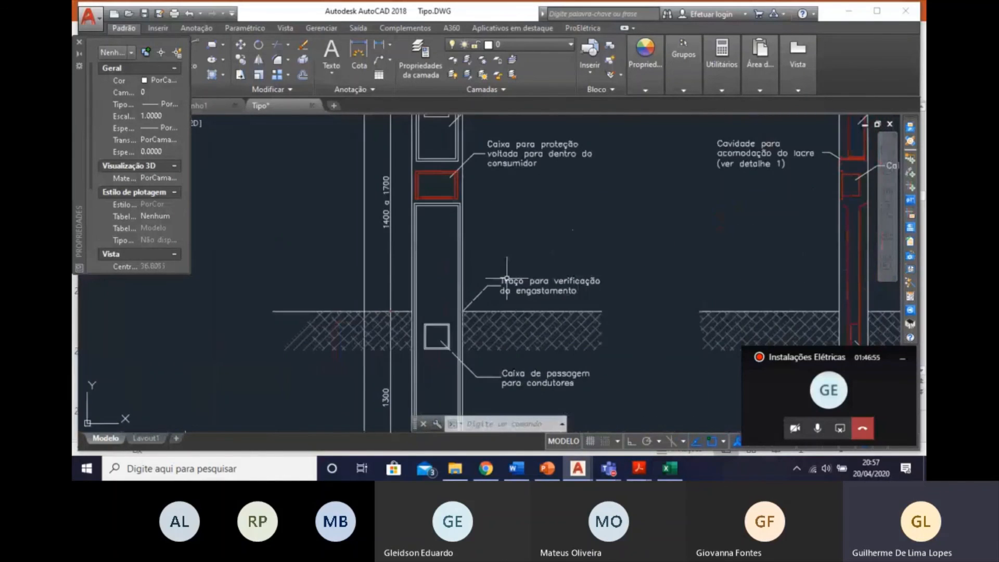
scroll(515, 299, "down", 2)
middle_click_drag(475, 373, 491, 349)
scroll(479, 336, "up", 2)
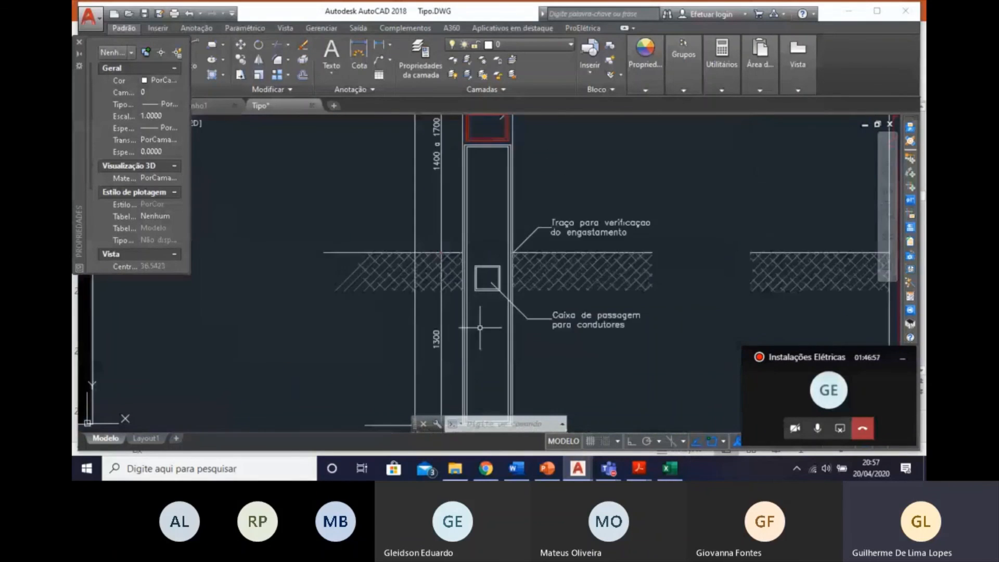
scroll(481, 324, "down", 4)
middle_click_drag(484, 285, 451, 295)
scroll(598, 248, "up", 2)
scroll(598, 272, "down", 5)
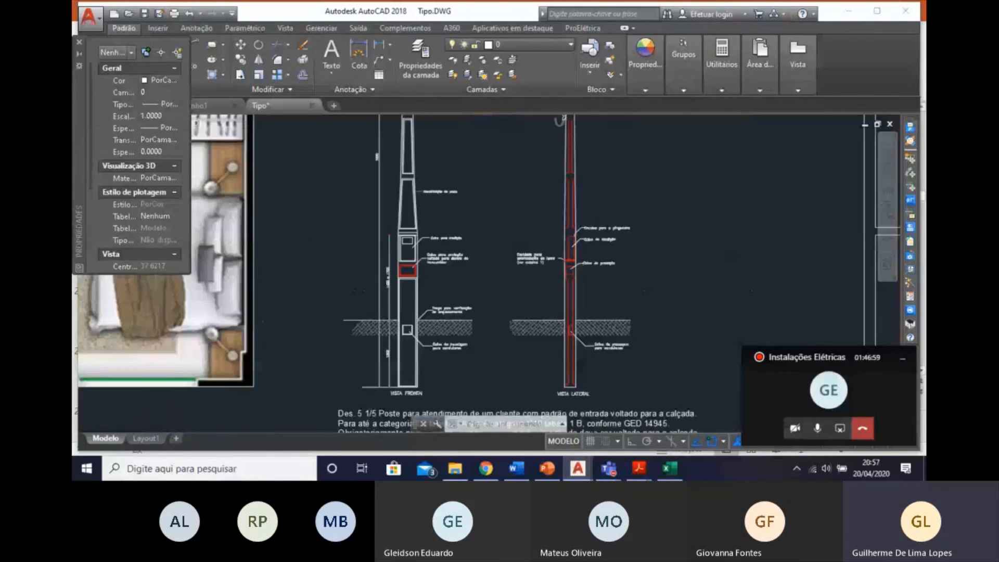
scroll(598, 273, "up", 5)
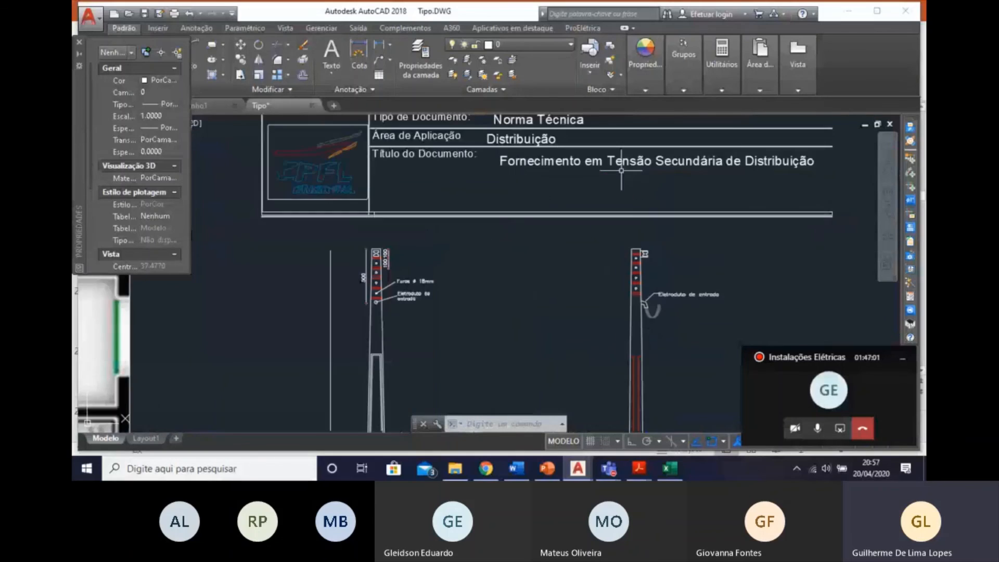
Delete the CPFL document header with logo and titles above the pole views.
scroll(604, 272, "down", 4)
left_click(696, 293)
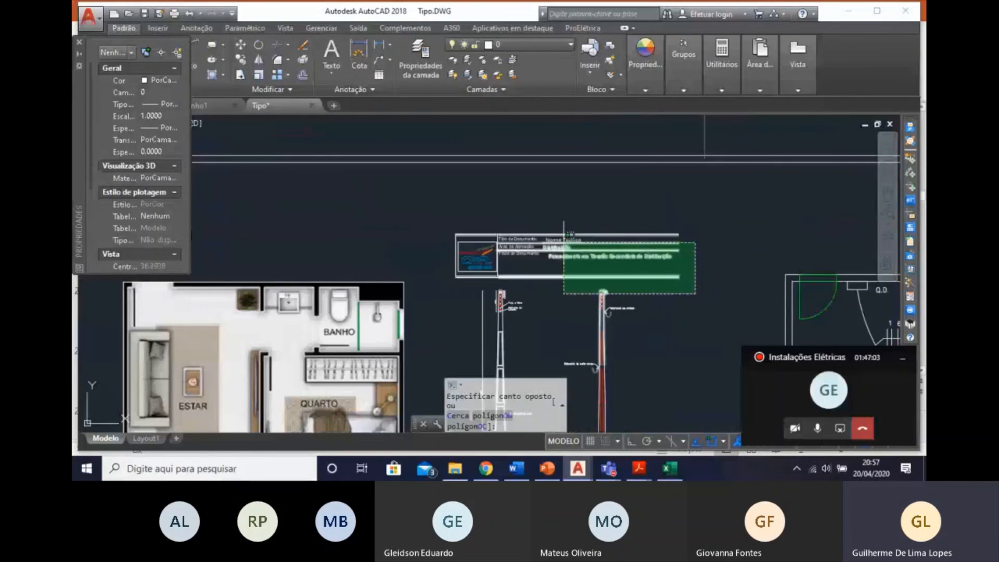
left_click(633, 246)
left_click(691, 284)
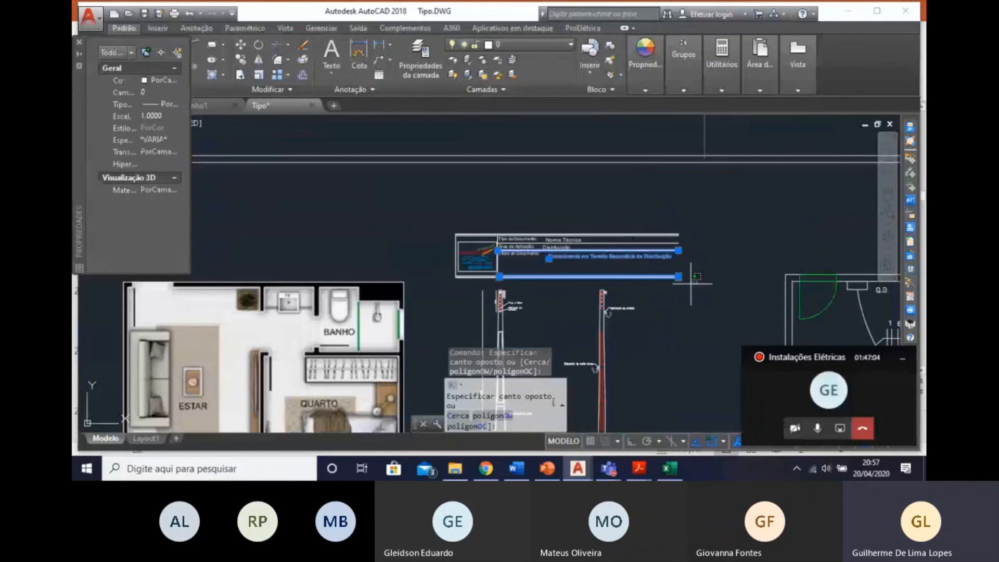
left_click(431, 216)
key("Delete")
Delete the document information strip with version, approval, publication date and page below the pole detail's caption.
middle_click_drag(533, 250, 491, 161)
scroll(493, 216, "down", 3)
scroll(524, 261, "up", 6)
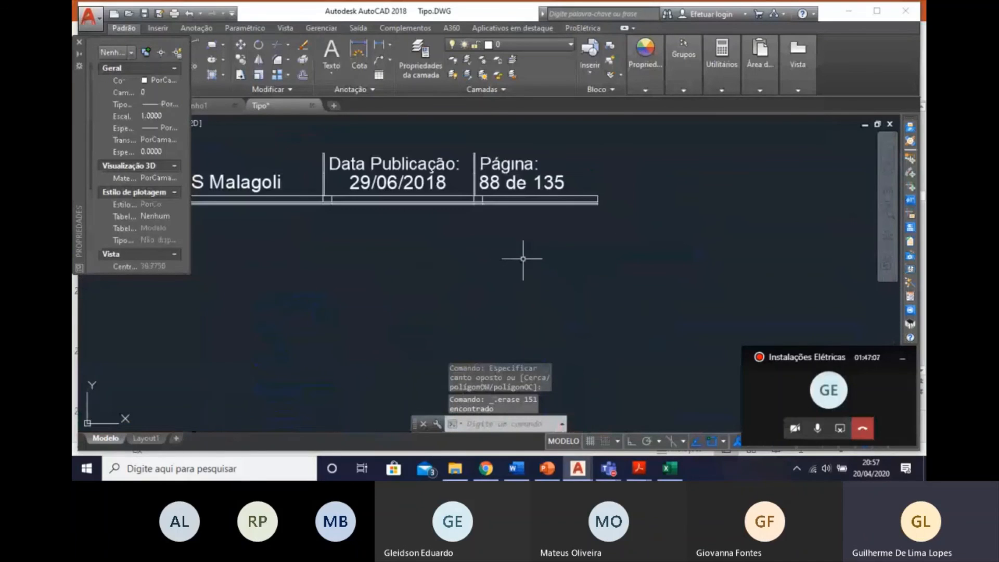
scroll(669, 286, "down", 5)
scroll(671, 289, "up", 2)
left_click(721, 300)
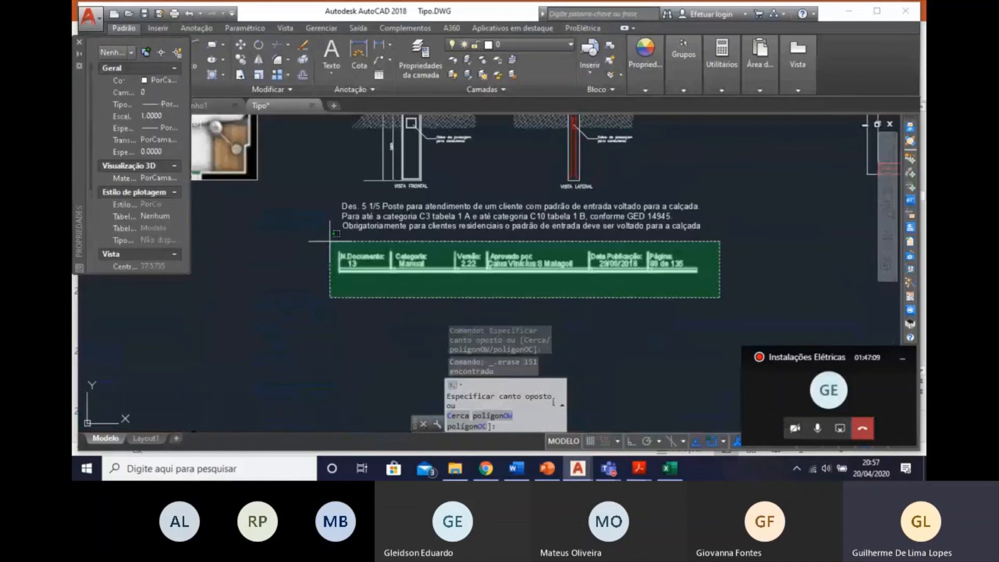
left_click(325, 228)
key("Delete")
scroll(468, 261, "down", 5)
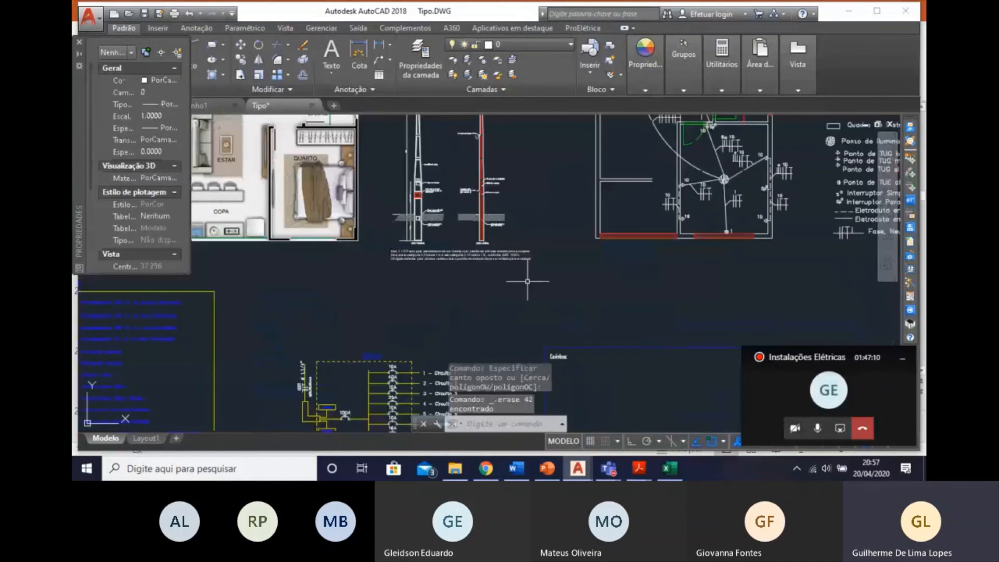
left_click(625, 361)
left_click(480, 290)
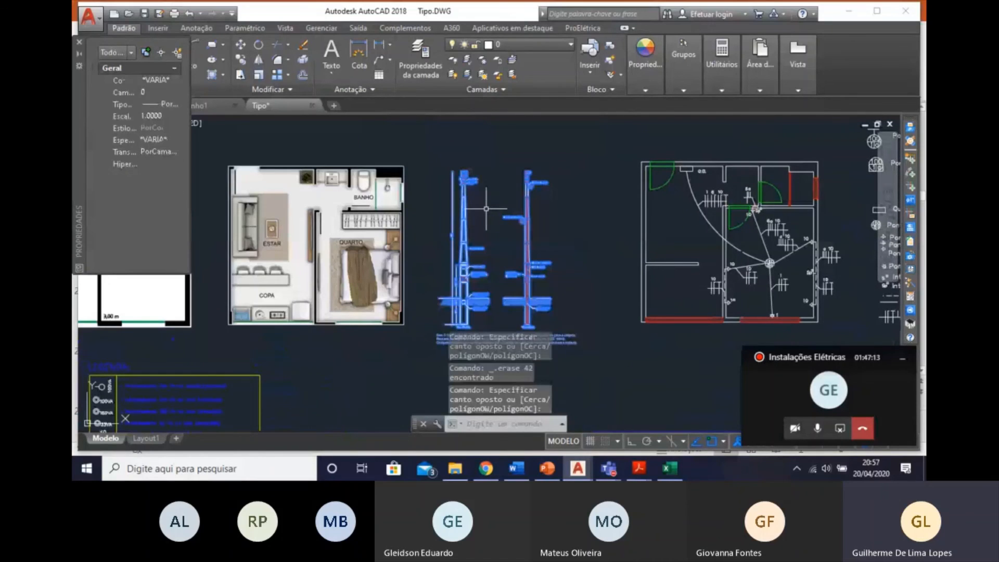
right_click(487, 170)
left_click(522, 287)
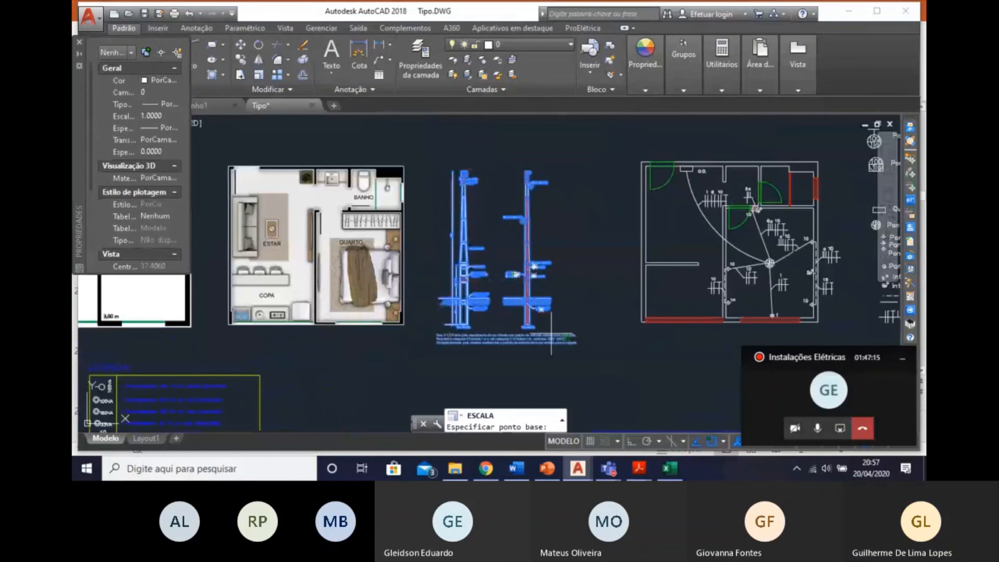
left_click(568, 345)
key("Escape")
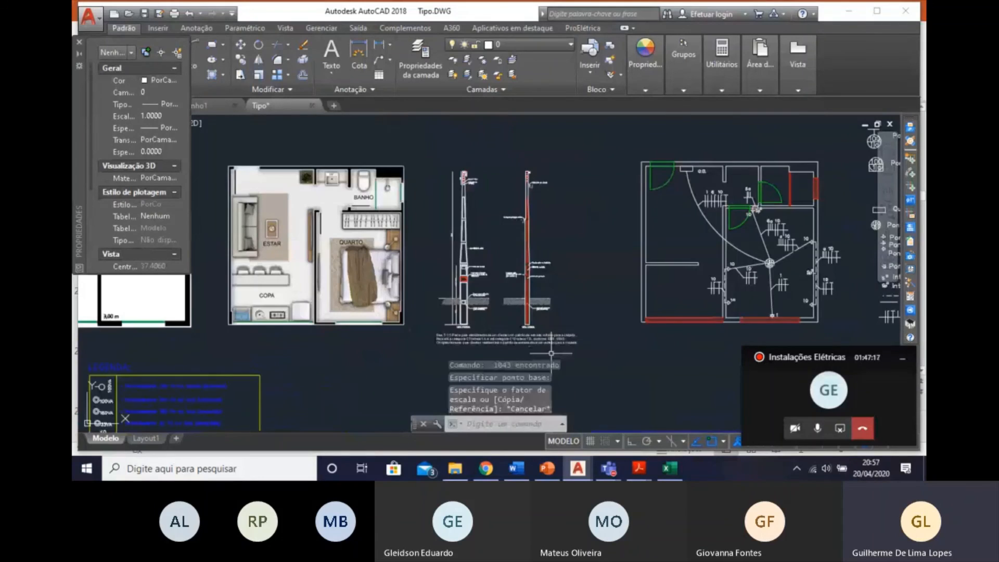
Move the pole detail slightly lower in the gap between the furnished floor plan and the wiring plan.
scroll(552, 356, "down", 5)
scroll(552, 355, "up", 4)
left_click(499, 227)
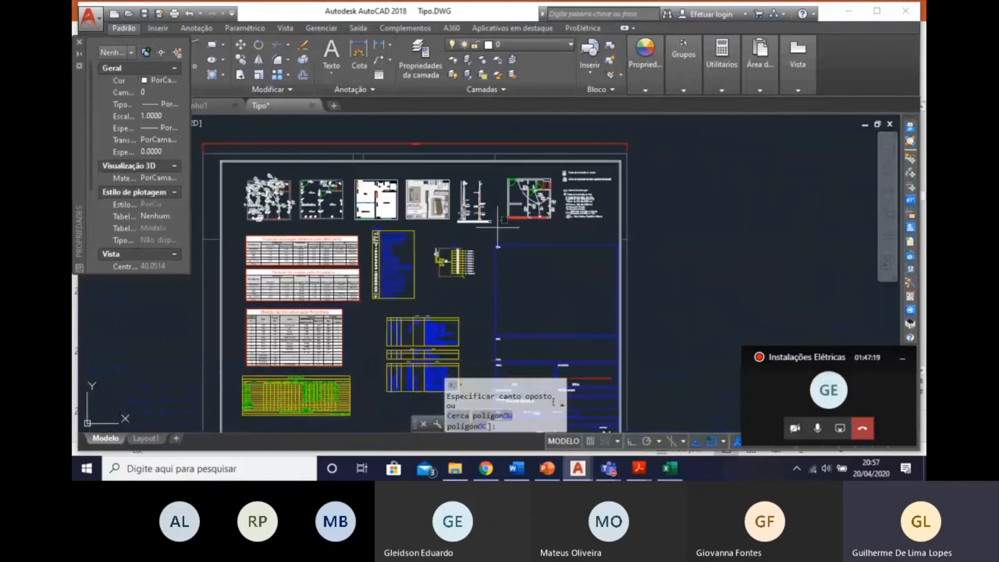
left_click(459, 182)
right_click(483, 164)
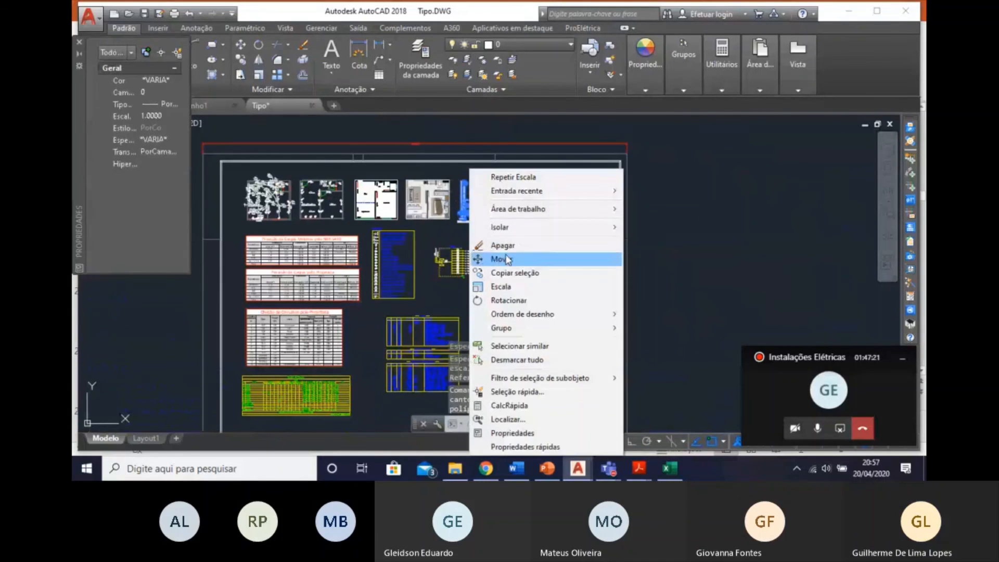
left_click(500, 259)
scroll(478, 202, "up", 3)
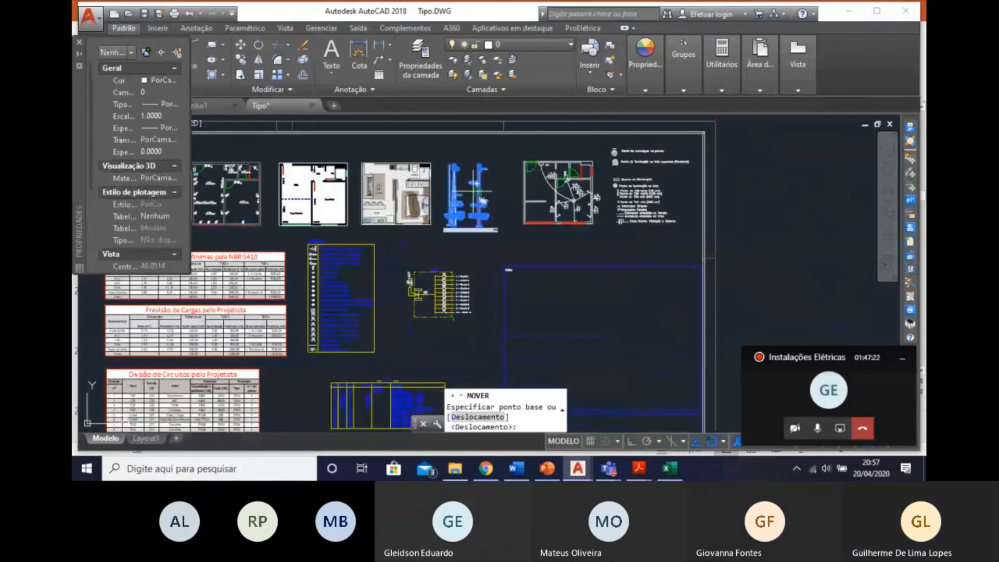
left_click(527, 224)
left_click(528, 224)
Scale up the pole detail from a base point at the end of its caption so it stands taller than the floor plans.
left_click(546, 282)
left_click(446, 159)
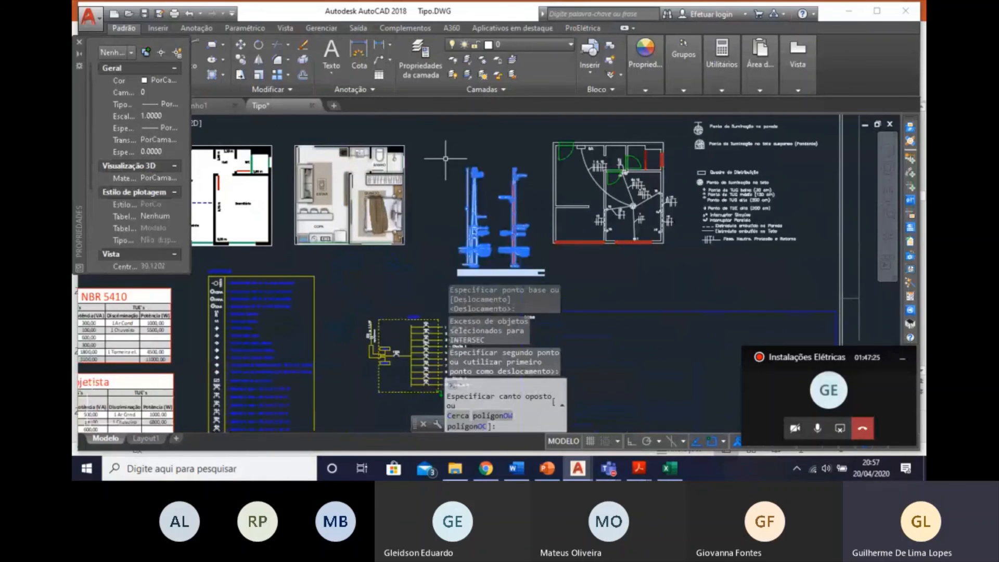
right_click(505, 238)
left_click(525, 286)
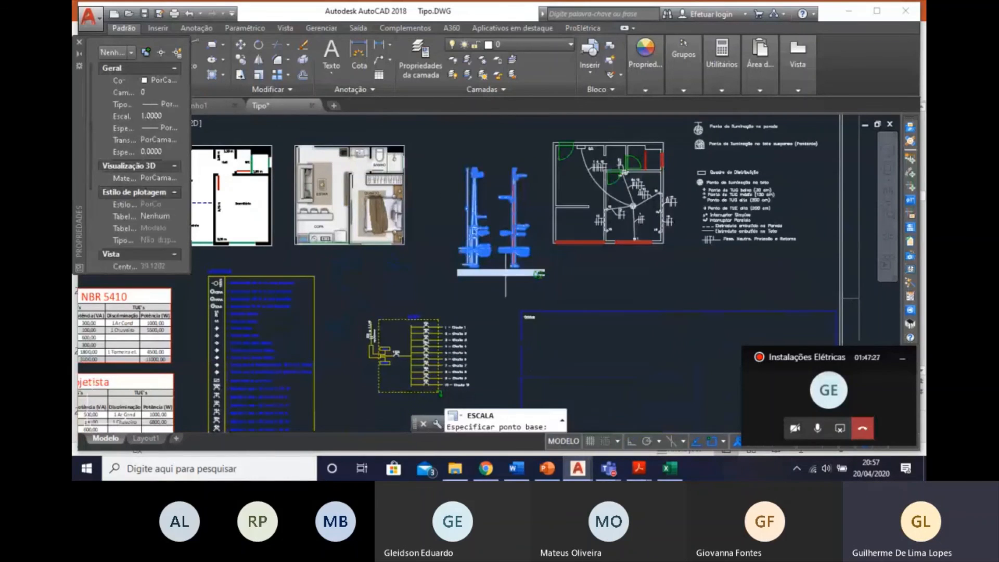
left_click(538, 274)
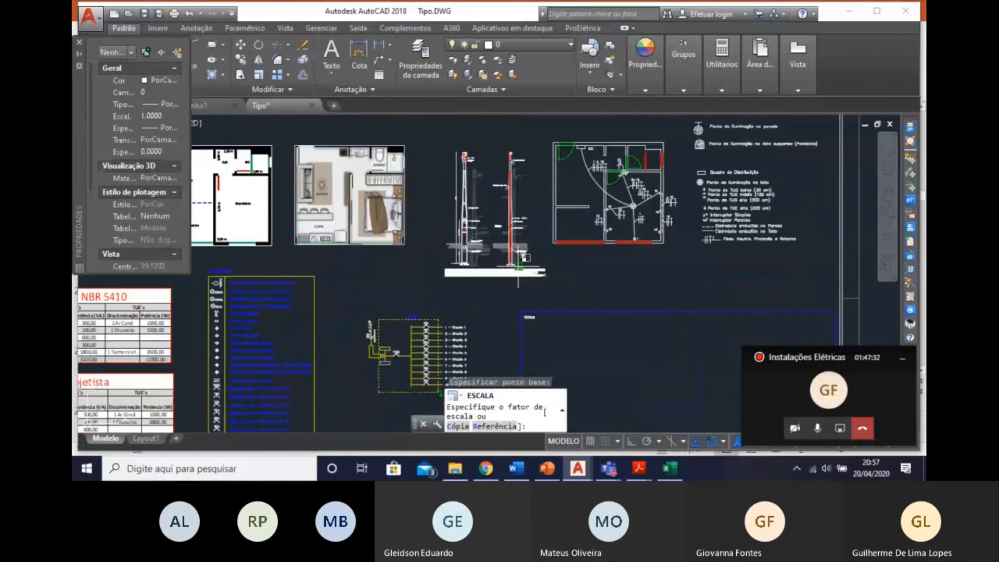
left_click(511, 263)
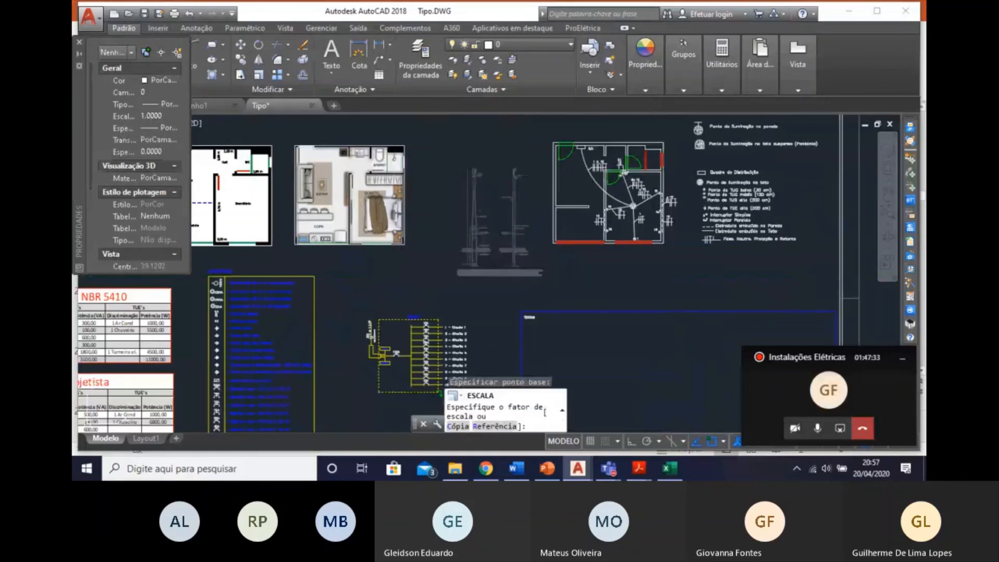
Examine the rescaled pole detail's legibility and its fit among the floor plans on the sheet.
scroll(323, 169, "up", 2)
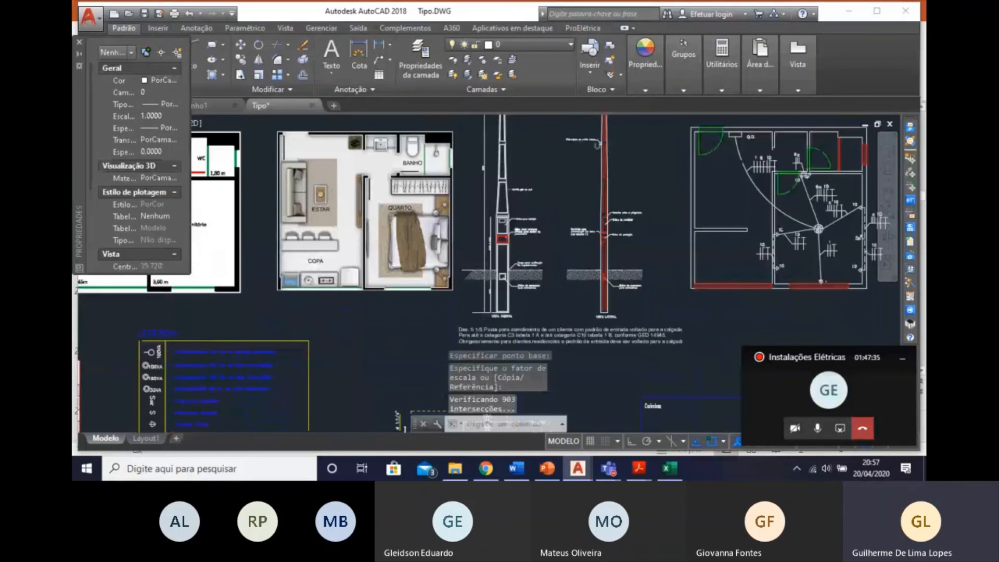
scroll(477, 185, "up", 4)
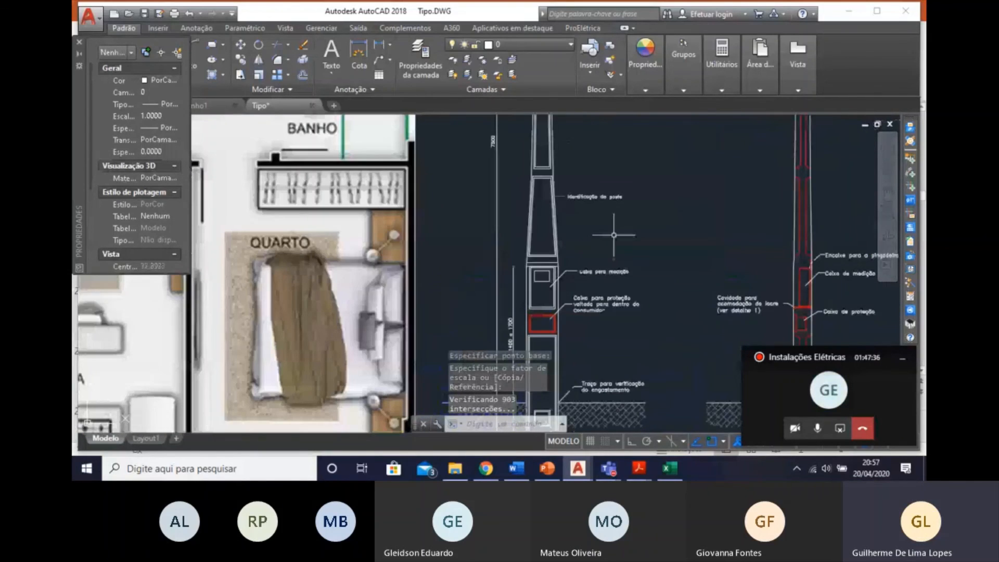
key("Escape")
scroll(594, 281, "down", 4)
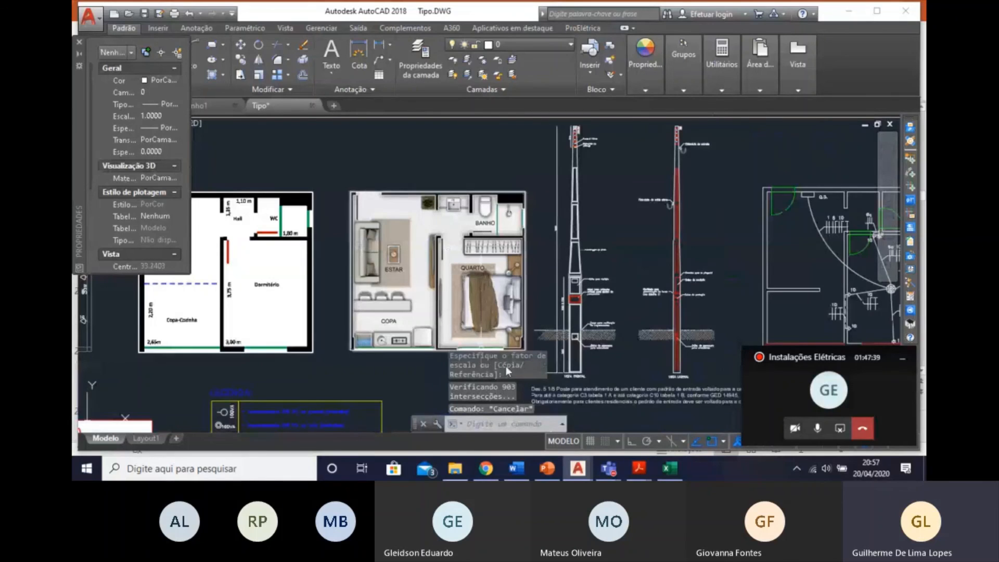
mouse_move(674, 359)
middle_mouse_down()
mouse_move(617, 235)
mouse_move(609, 239)
mouse_move(624, 336)
middle_mouse_up()
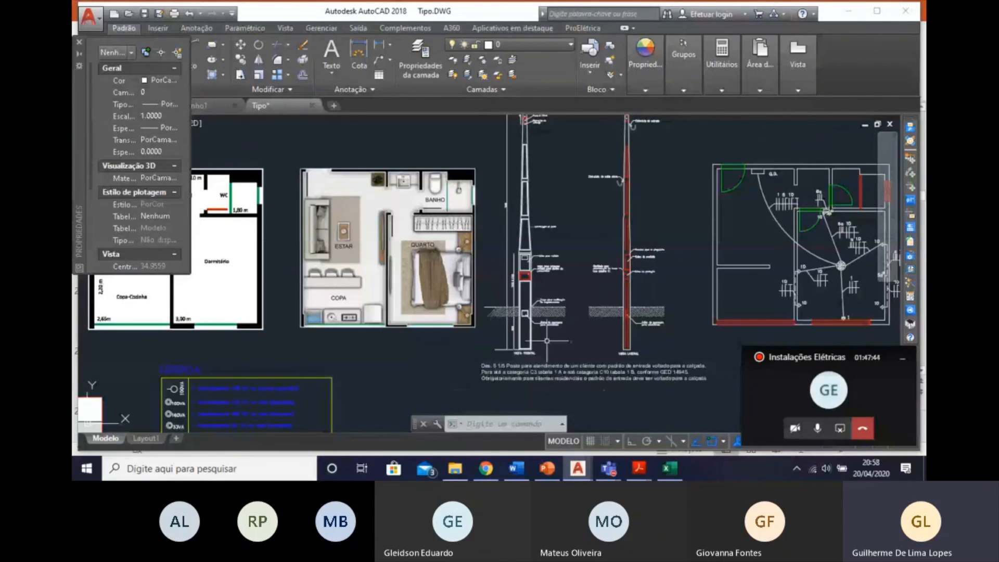
middle_click_drag(547, 341, 637, 348)
scroll(638, 342, "down", 3)
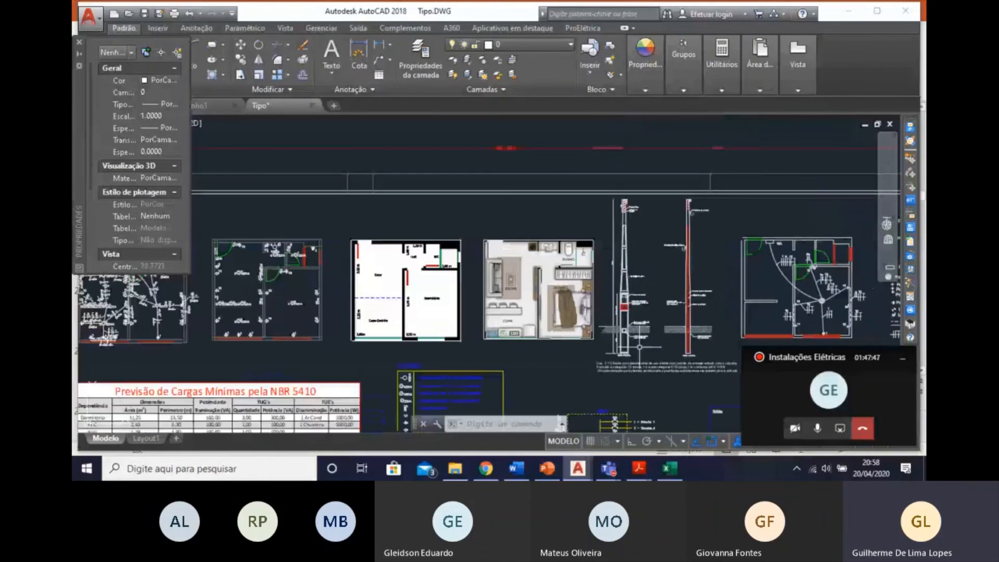
middle_click_drag(644, 359, 554, 323)
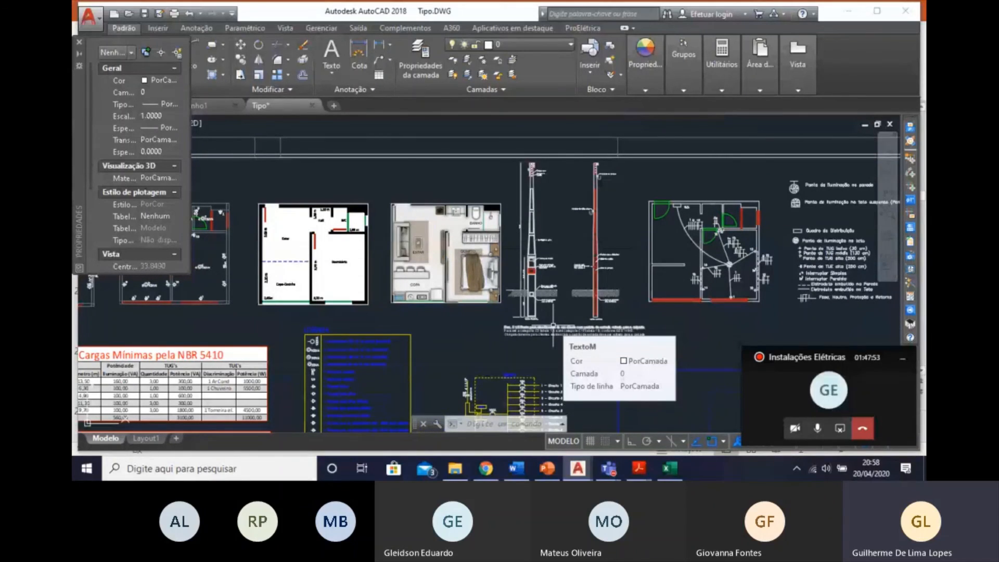
scroll(810, 258, "down", 2)
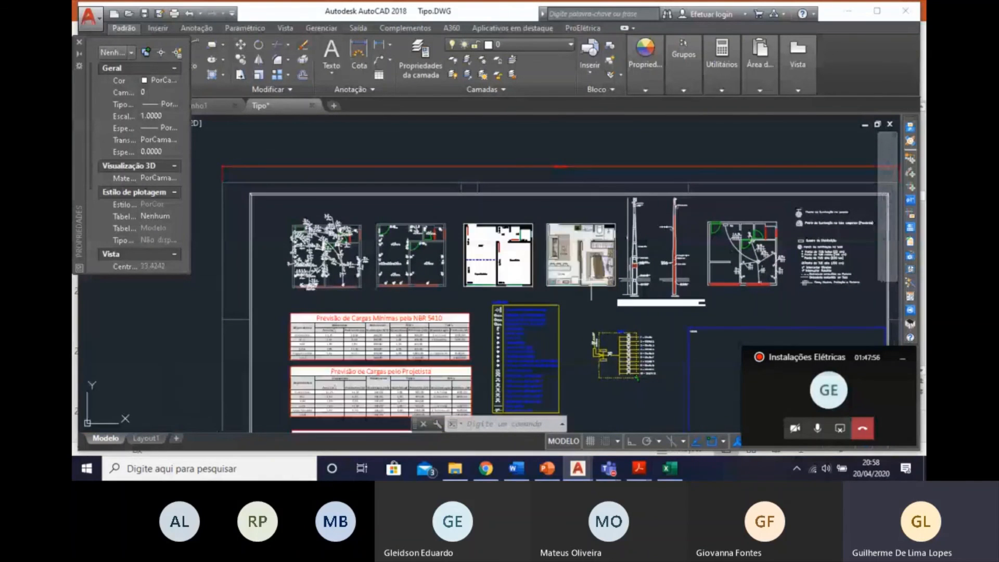
scroll(584, 282, "up", 5)
scroll(616, 323, "down", 2)
middle_click_drag(636, 345, 680, 354)
left_click(671, 350)
left_click(581, 162)
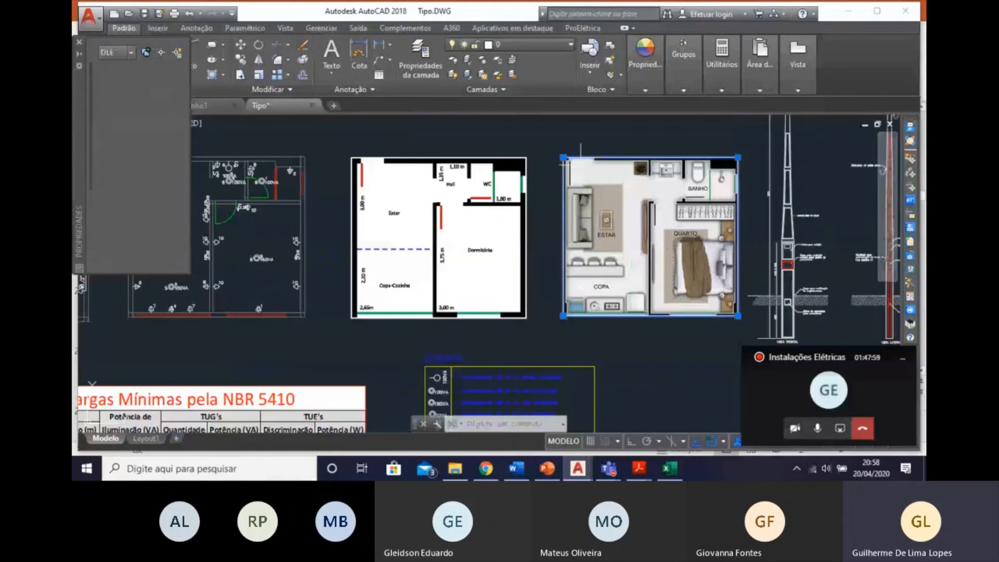
right_click(597, 133)
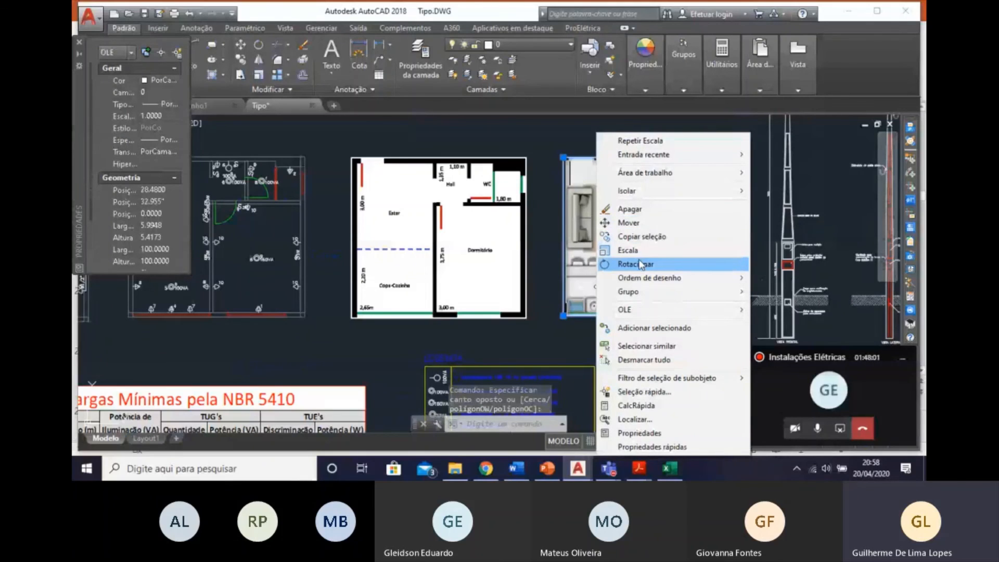
key("Escape")
key("Escape")
right_click(610, 259)
left_click(584, 191)
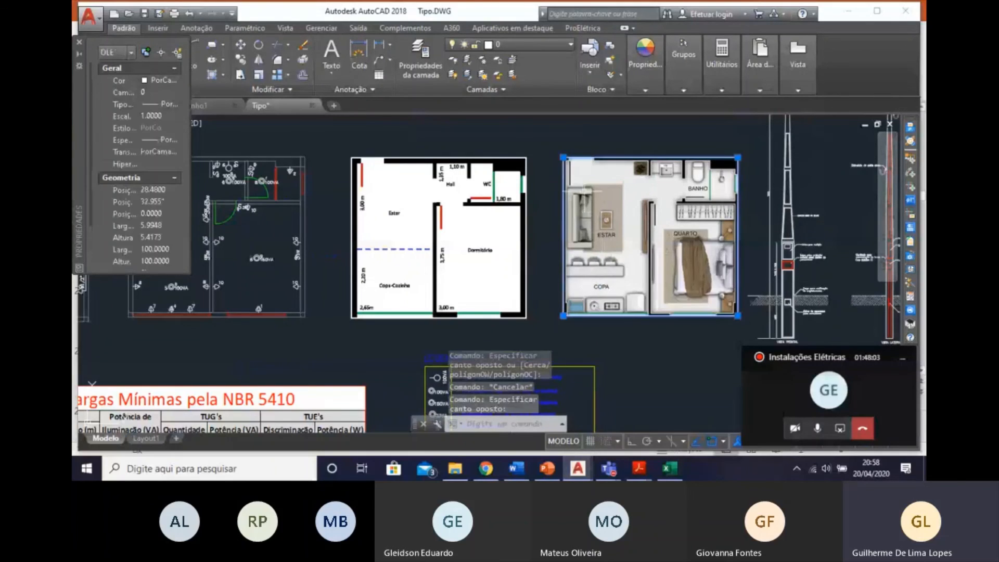
right_click(584, 192)
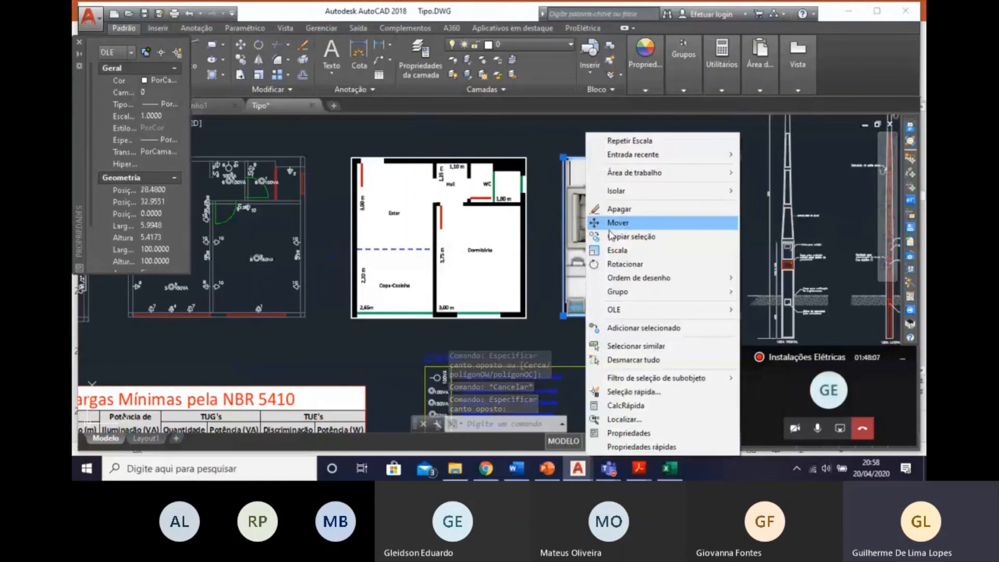
left_click(619, 227)
middle_click_drag(632, 289, 556, 279)
key("Escape")
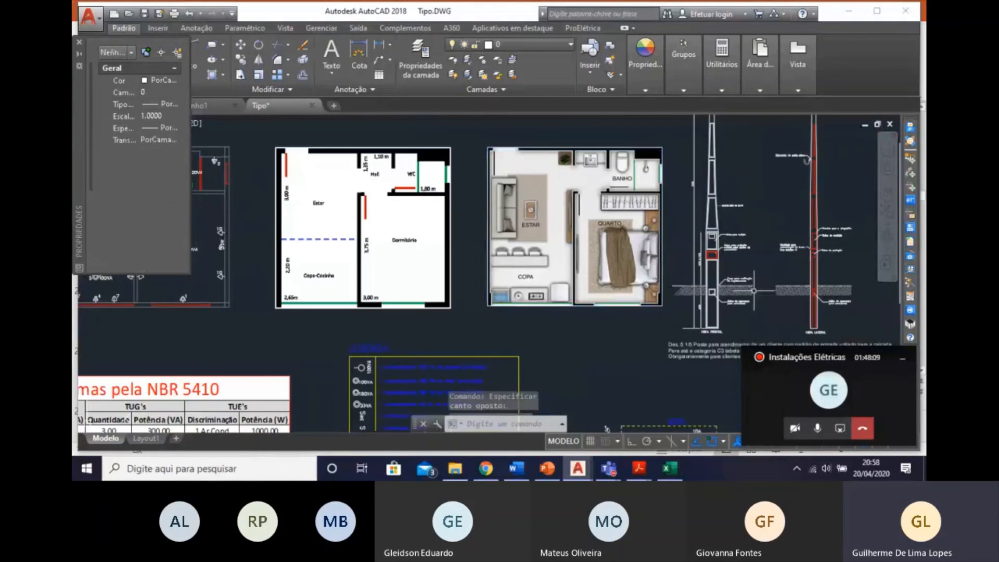
Examine the arrangement of the floor plans, load tables, legend, diagrams and title block across the whole sheet.
middle_click_drag(635, 255, 691, 272)
scroll(690, 271, "down", 2)
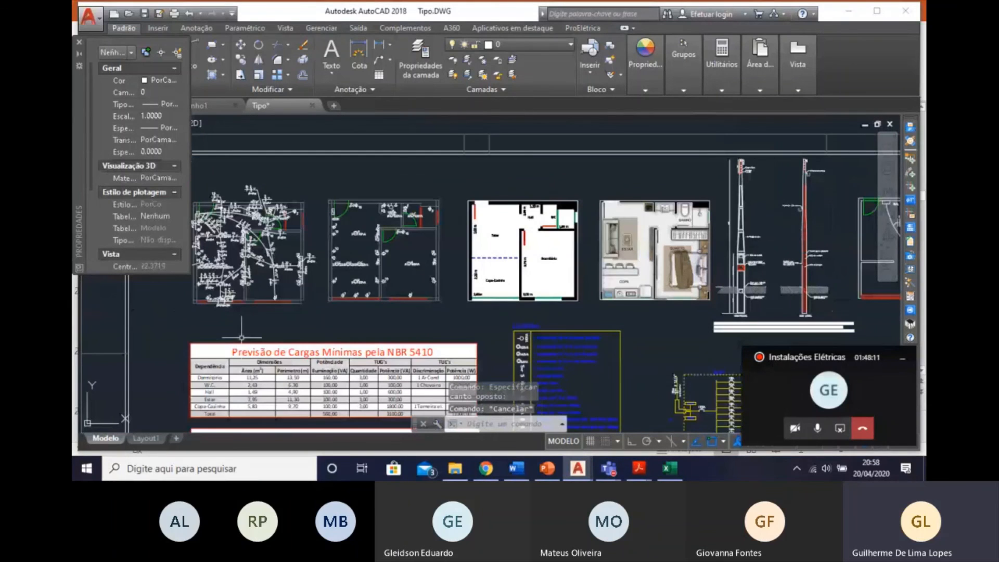
middle_click_drag(668, 301, 594, 254)
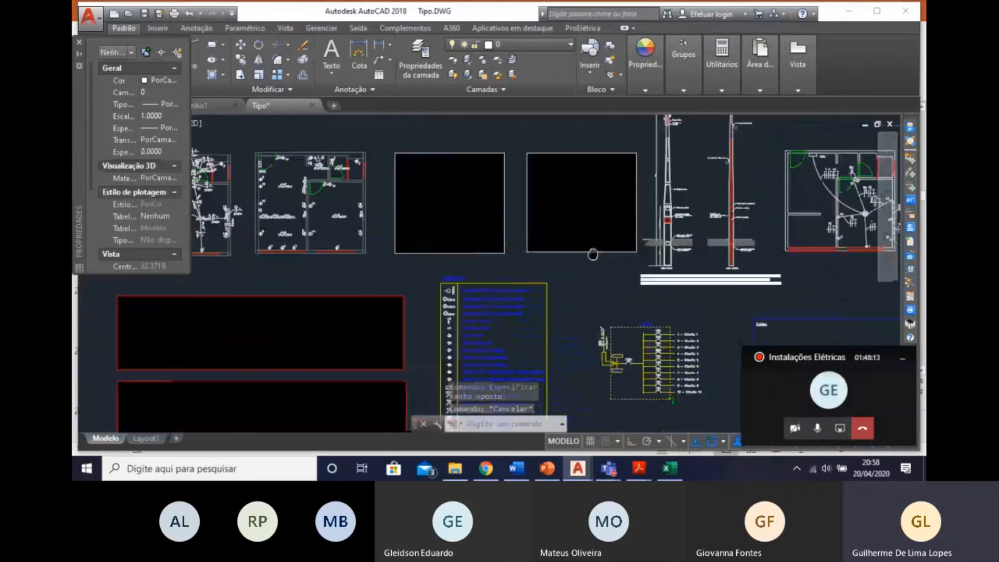
scroll(590, 260, "down", 6)
middle_click_drag(605, 317, 589, 283)
scroll(594, 234, "up", 4)
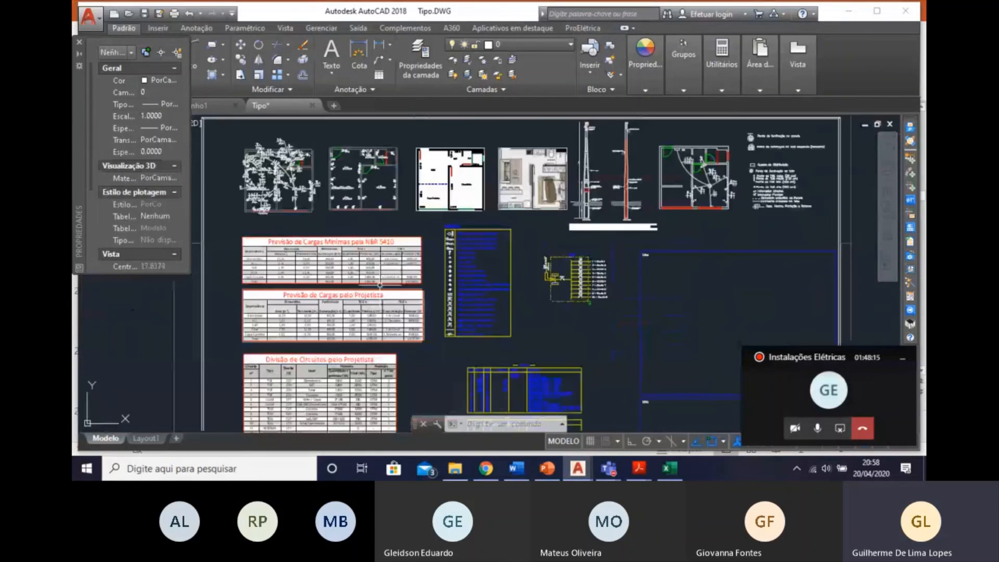
middle_click_drag(380, 285, 440, 305)
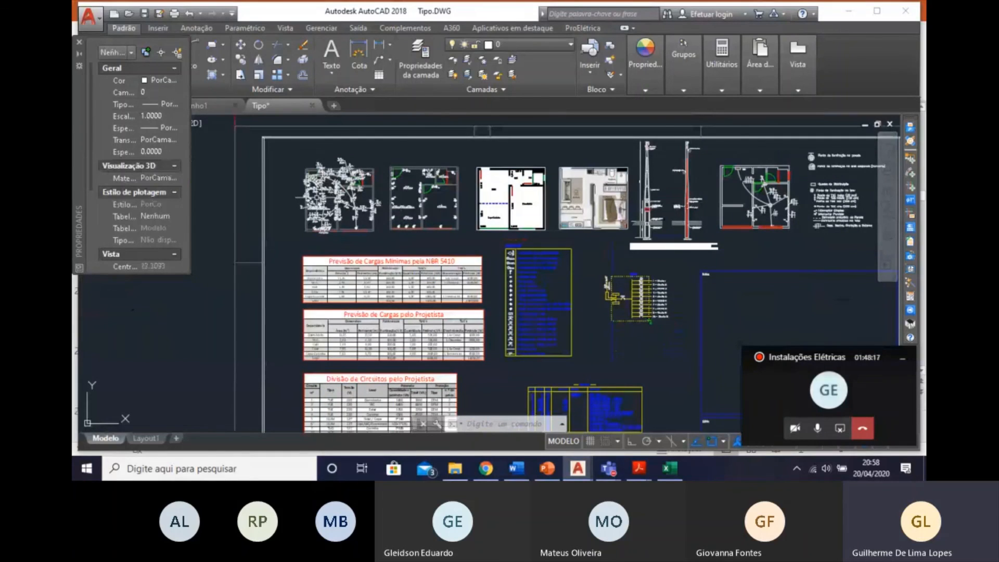
scroll(386, 244, "up", 2)
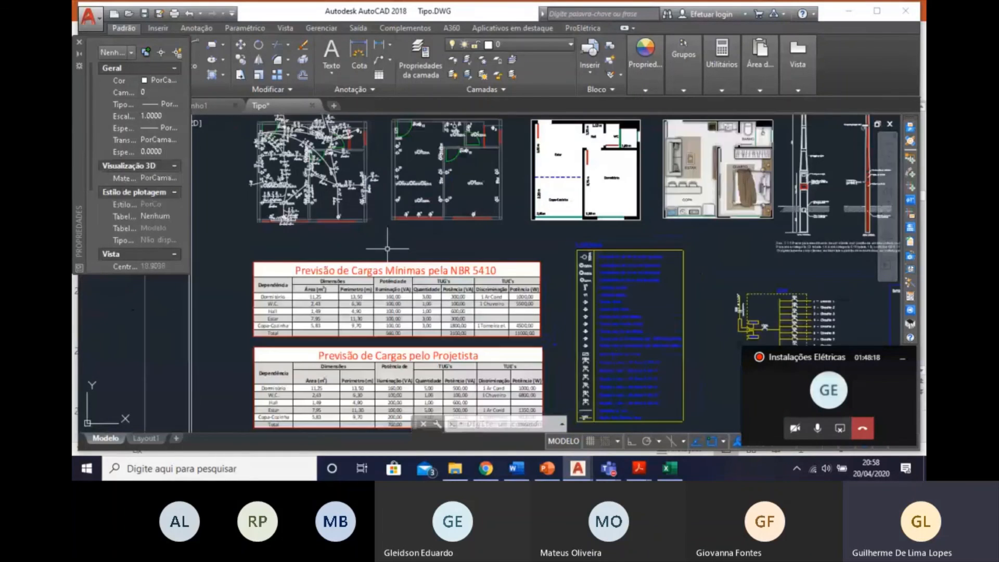
scroll(387, 249, "down", 2)
middle_click_drag(348, 329, 327, 186)
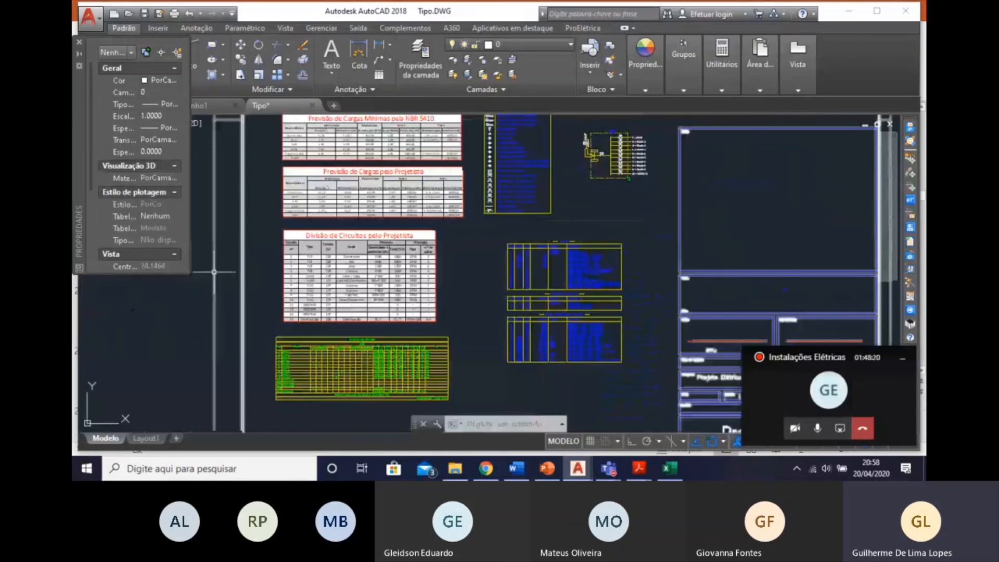
scroll(579, 262, "up", 2)
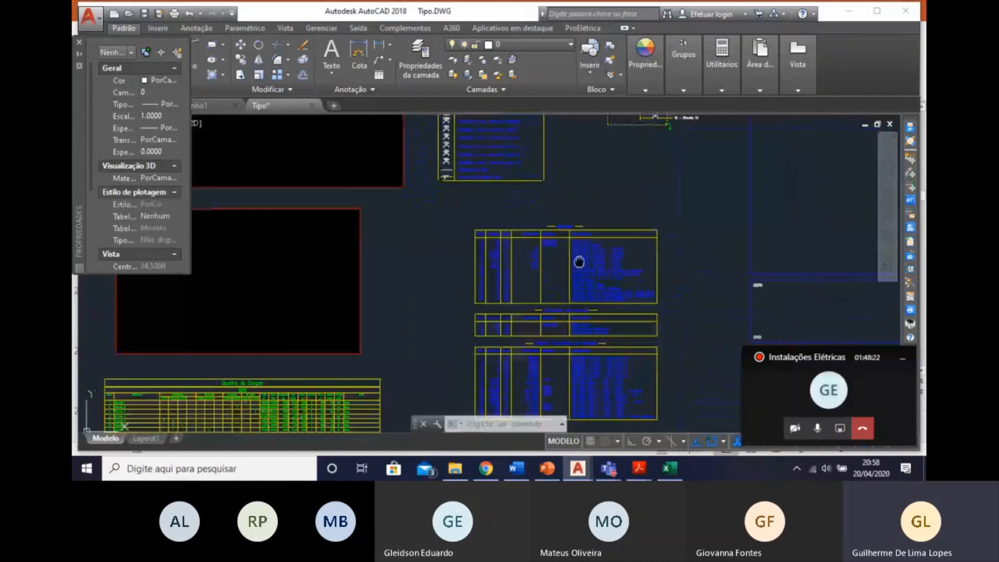
middle_click_drag(579, 261, 616, 512)
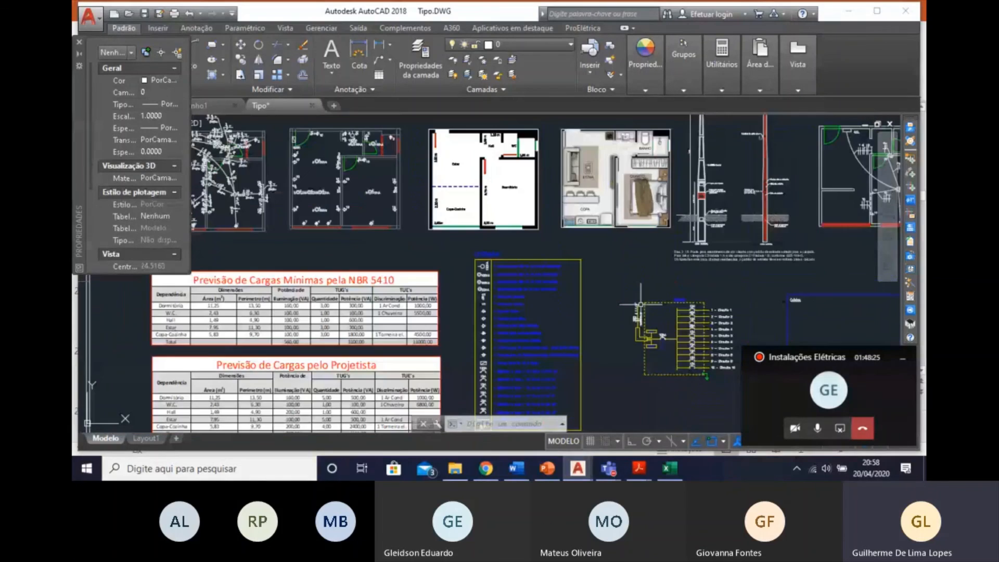
scroll(512, 311, "down", 2)
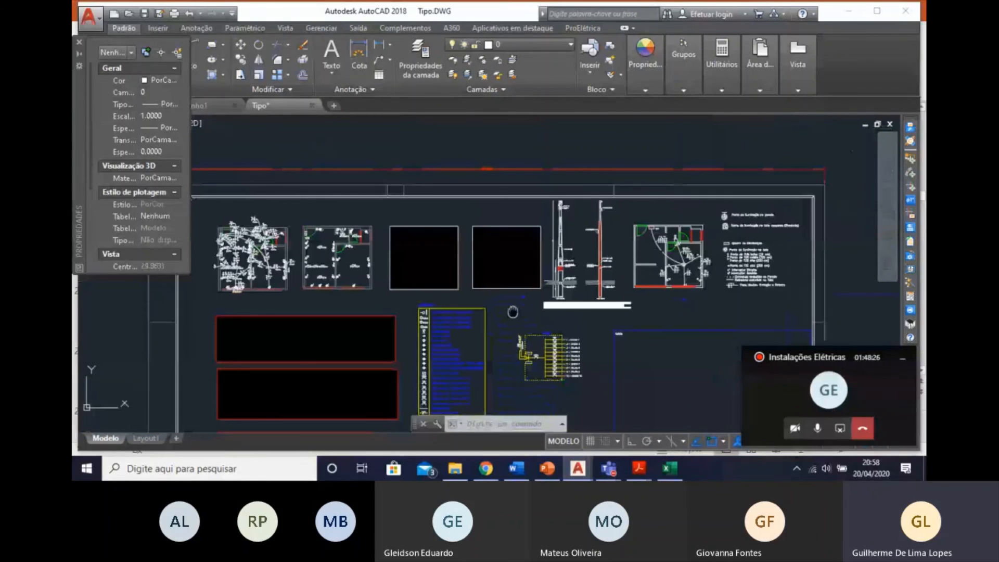
mouse_move(513, 312)
middle_mouse_down()
mouse_move(509, 326)
mouse_move(502, 296)
middle_mouse_up()
scroll(502, 296, "down", 2)
middle_click_drag(519, 341, 537, 363)
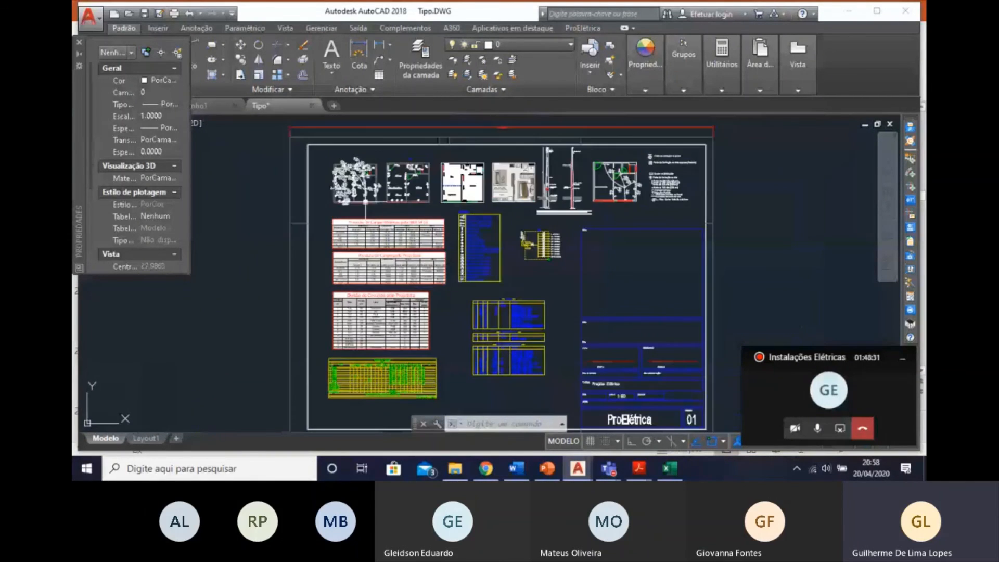
middle_click_drag(366, 202, 415, 230)
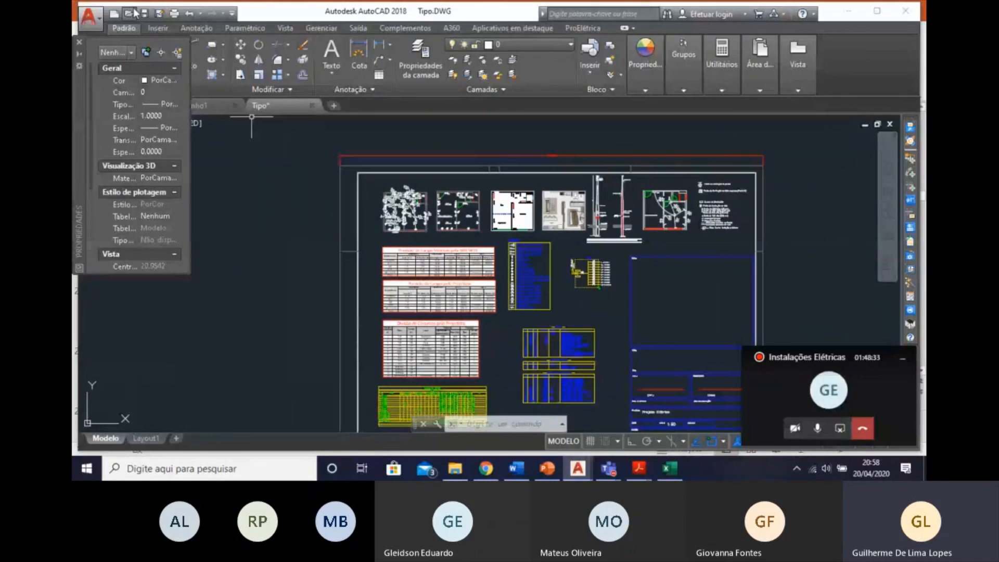
Copy the fully annotated wiring plan at the start of the floor plan row to the clipboard and save the drawing.
scroll(401, 238, "up", 2)
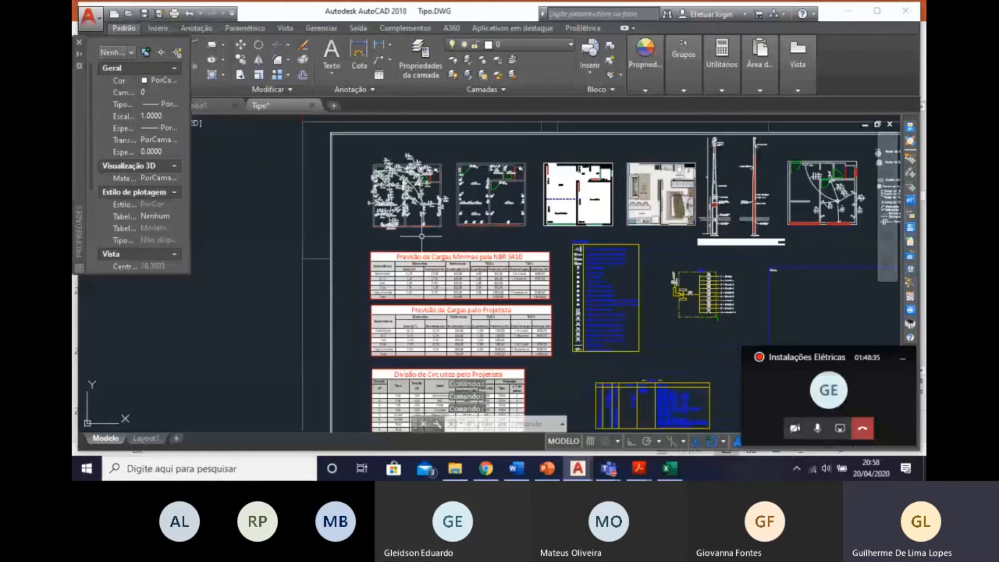
left_click(452, 236)
left_click(344, 132)
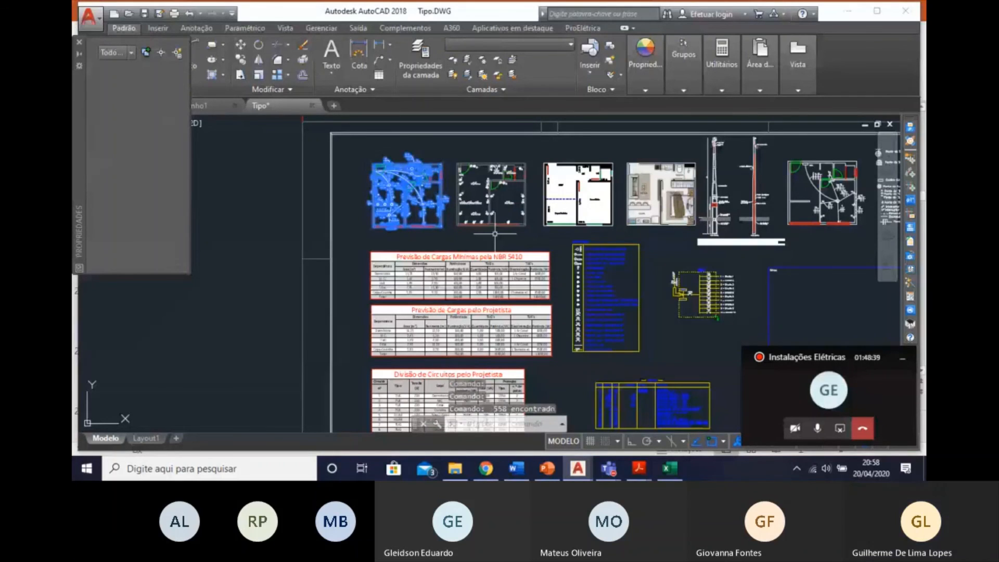
key("Escape")
mouse_move(736, 347)
middle_mouse_down()
mouse_move(595, 379)
mouse_move(633, 384)
middle_mouse_up()
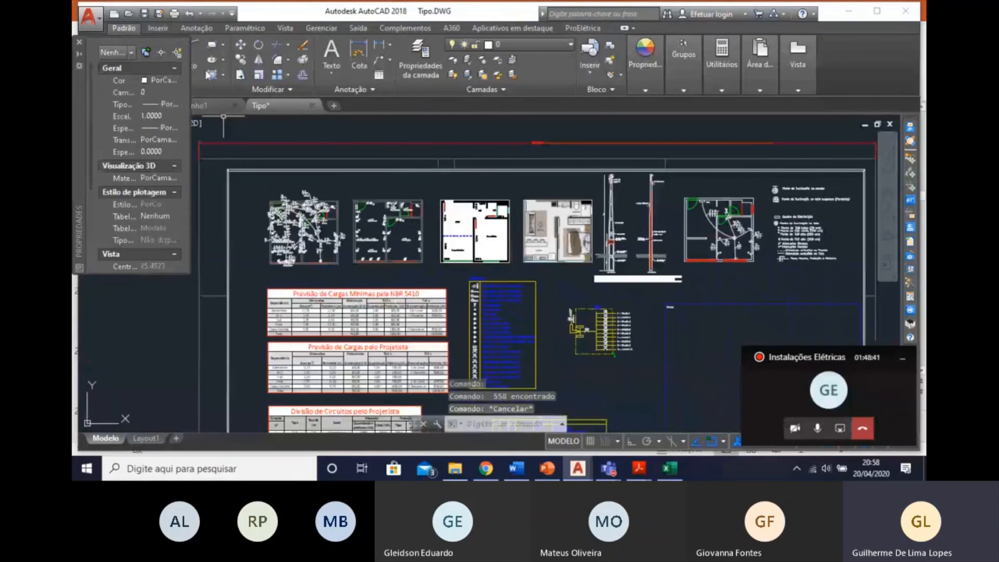
key("ctrl+s")
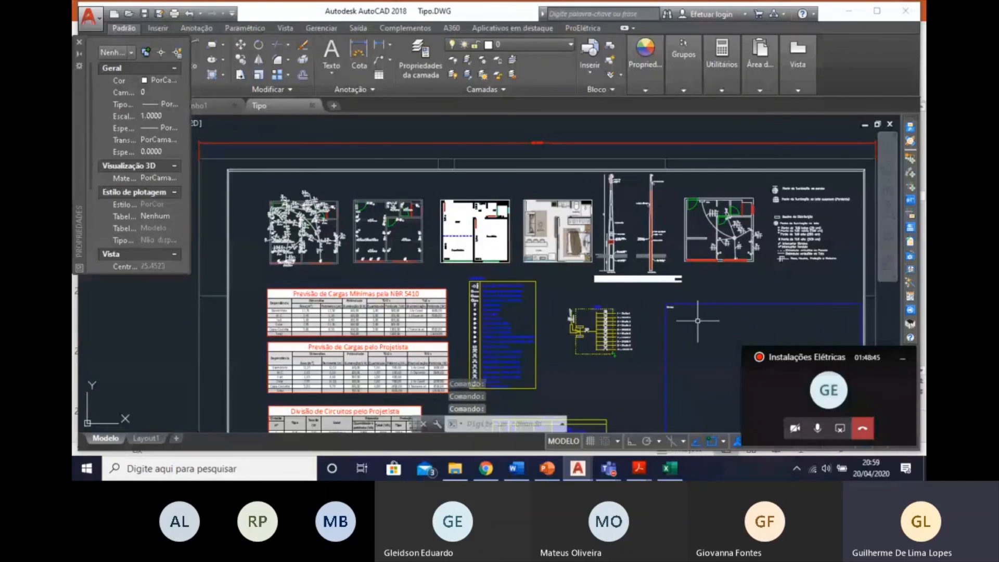
Paste the copied wiring plan into the empty space to the right of the sheet frame.
scroll(520, 281, "down", 5)
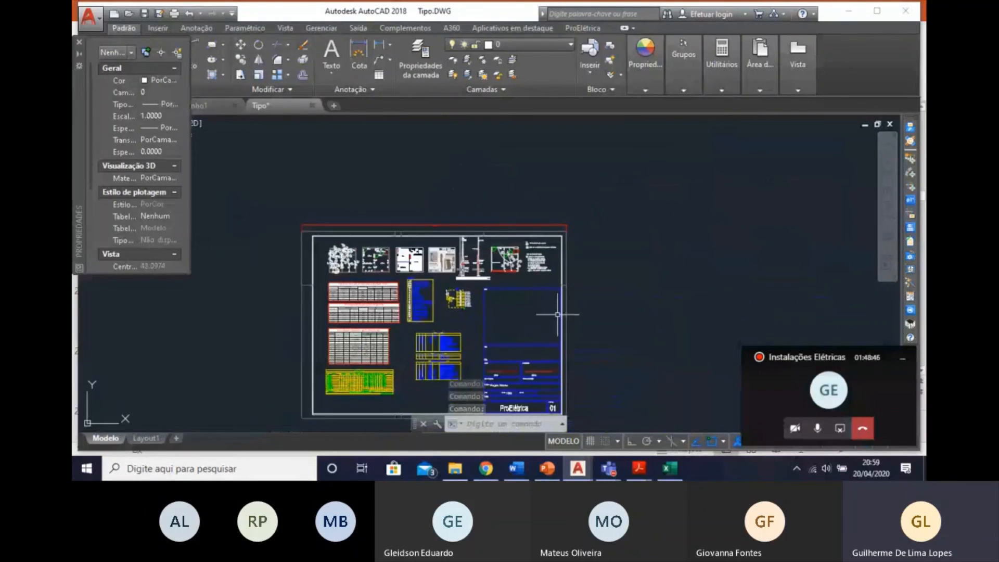
scroll(557, 314, "up", 2)
key("ctrl+v")
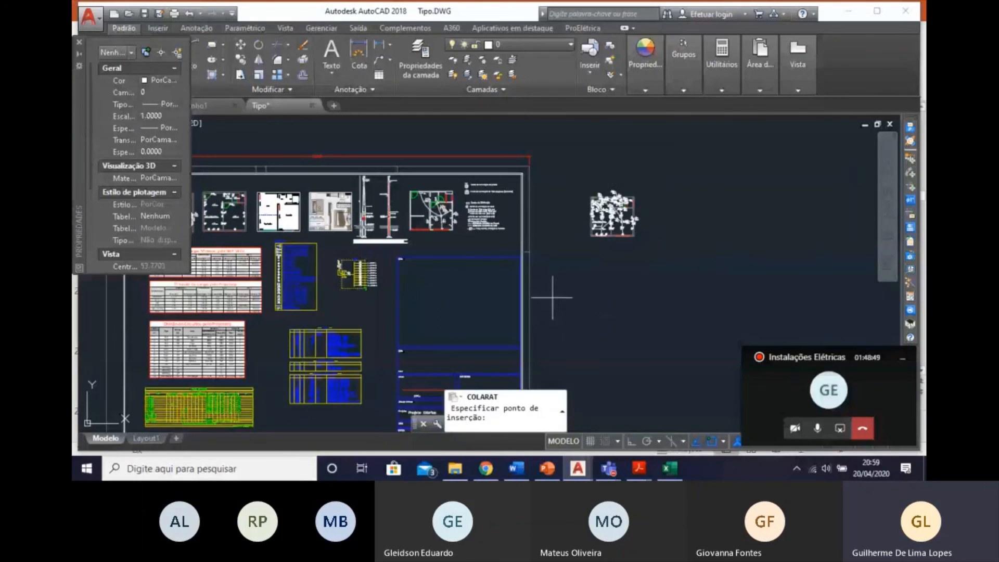
left_click(576, 291)
scroll(643, 230, "up", 4)
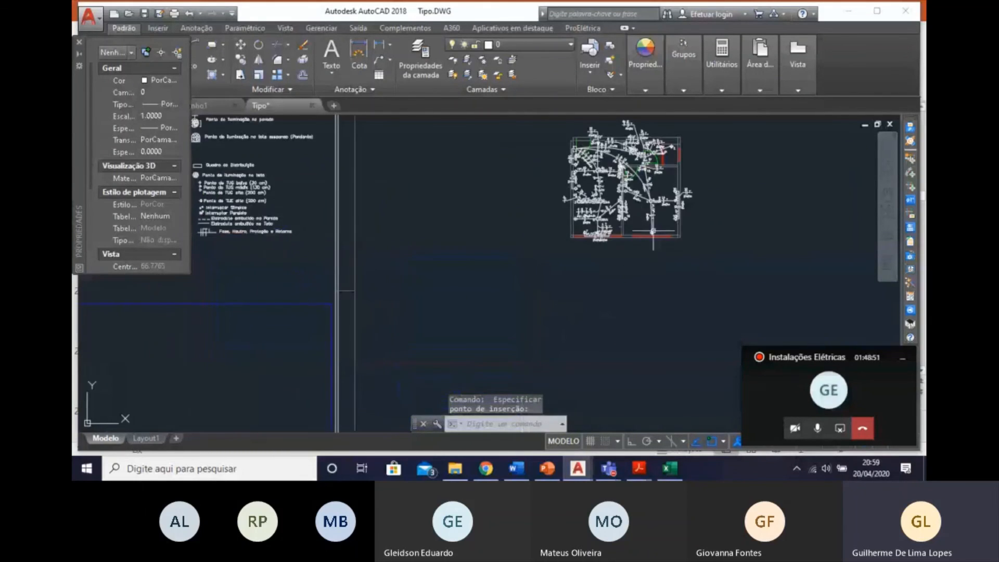
middle_click_drag(654, 253, 575, 340)
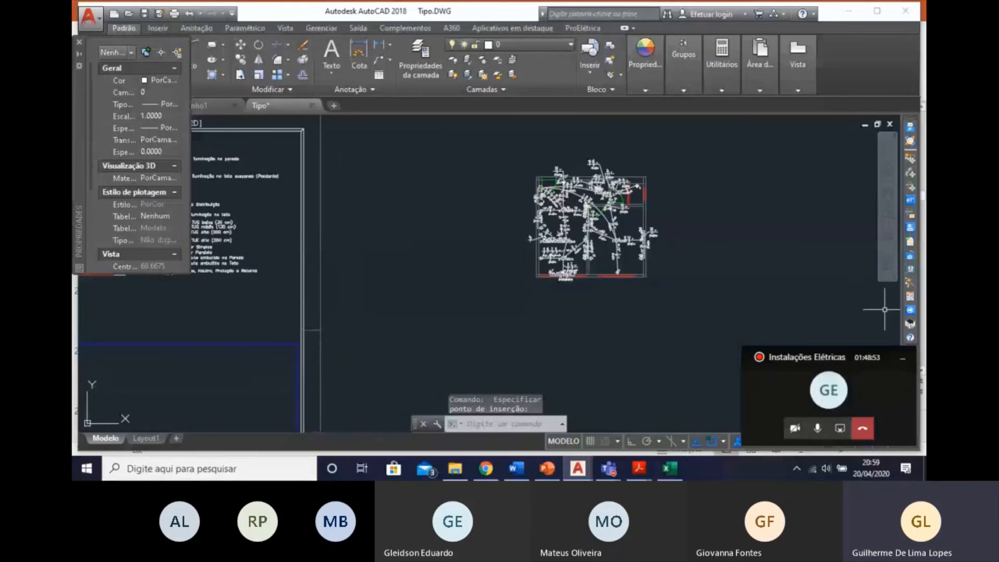
left_click(721, 305)
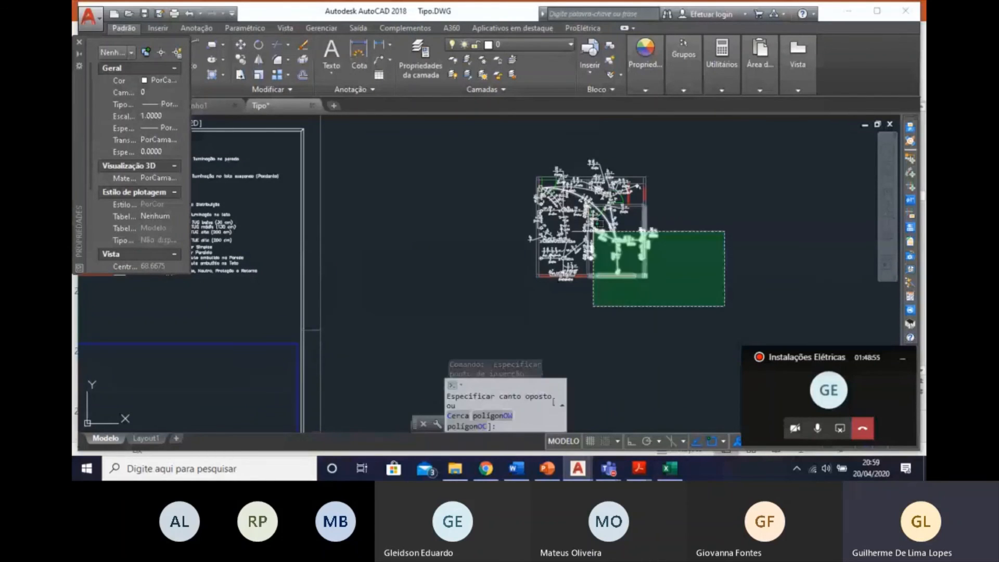
left_click(453, 129)
key("Escape")
key("Escape")
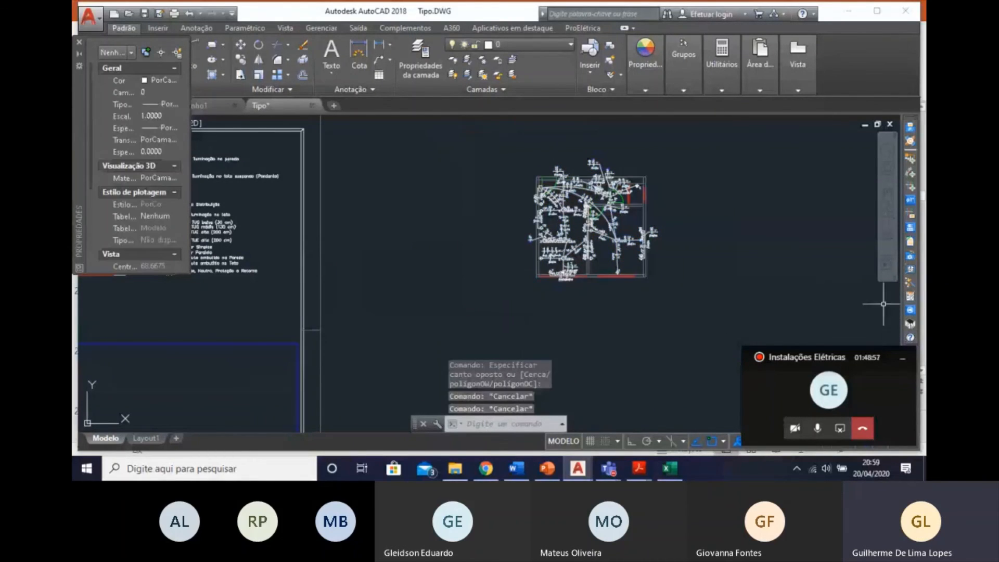
Start generating a 3D of part of the drawing with the project assistant, using the entire pasted wiring plan as the selection.
left_click(914, 284)
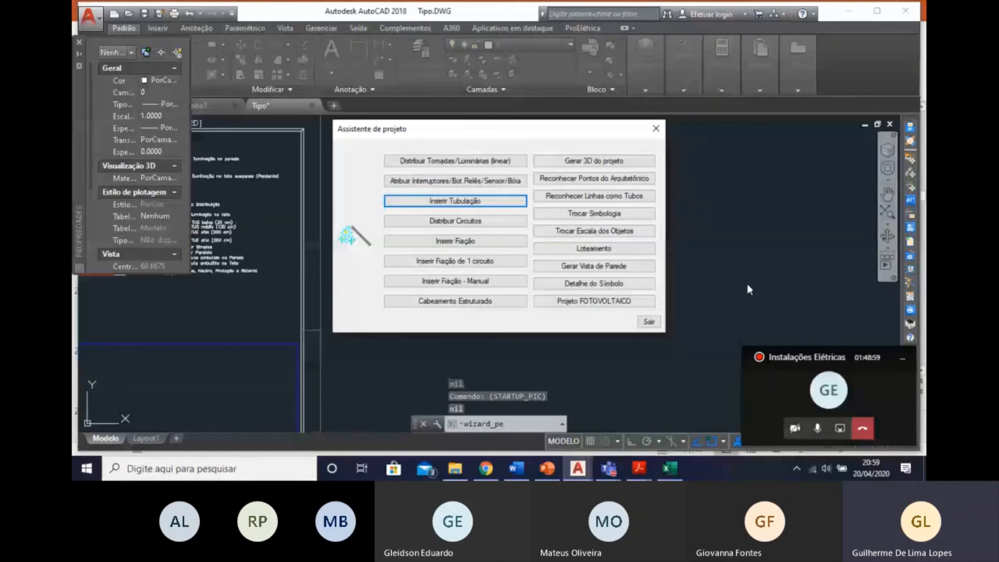
left_click(603, 163)
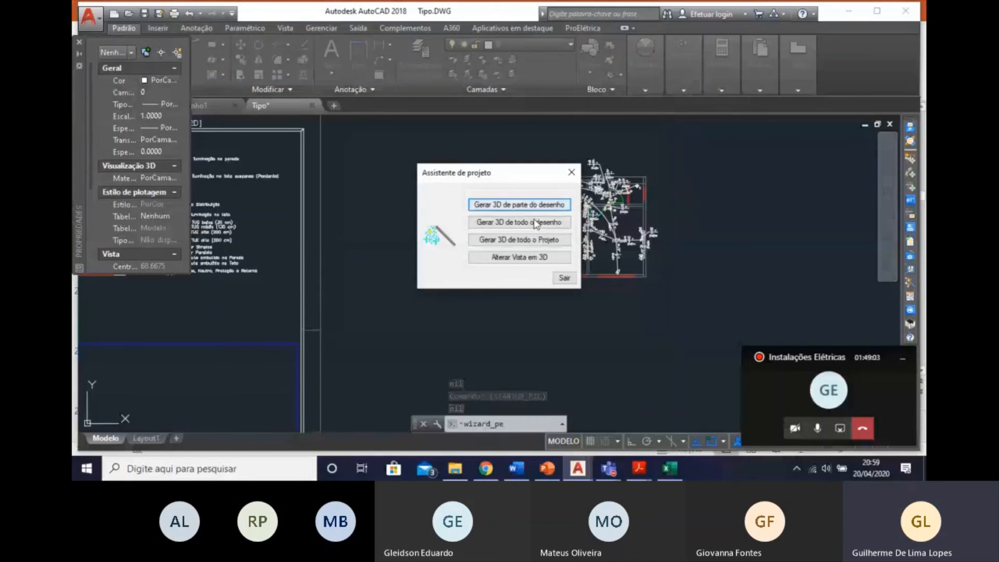
left_click(520, 204)
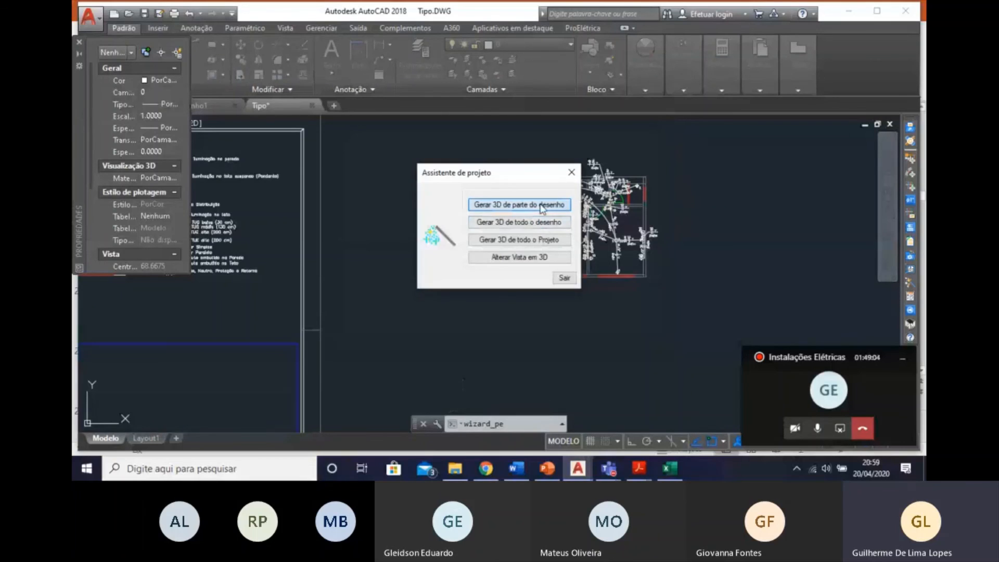
left_click(494, 138)
left_click(725, 352)
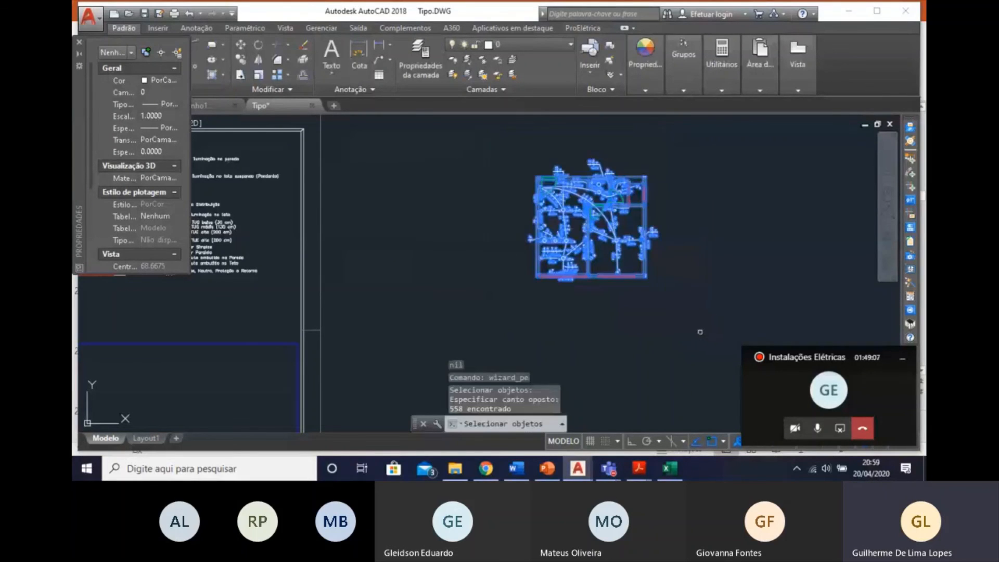
key("Return")
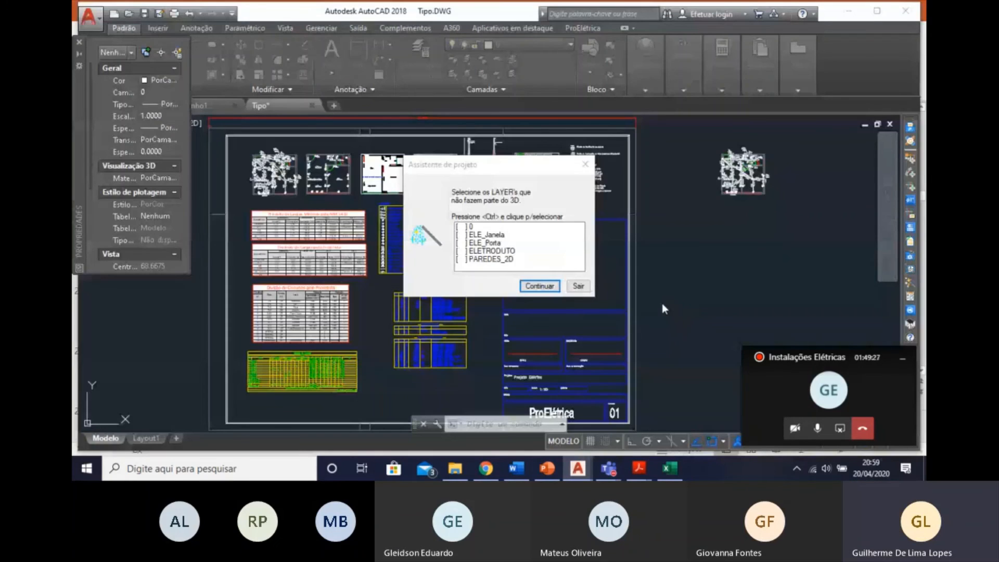
Exclude the layers 0, ELE_Janela and ELE_Porta from the 3D and continue the generation, returning to the drawing.
left_click(459, 227)
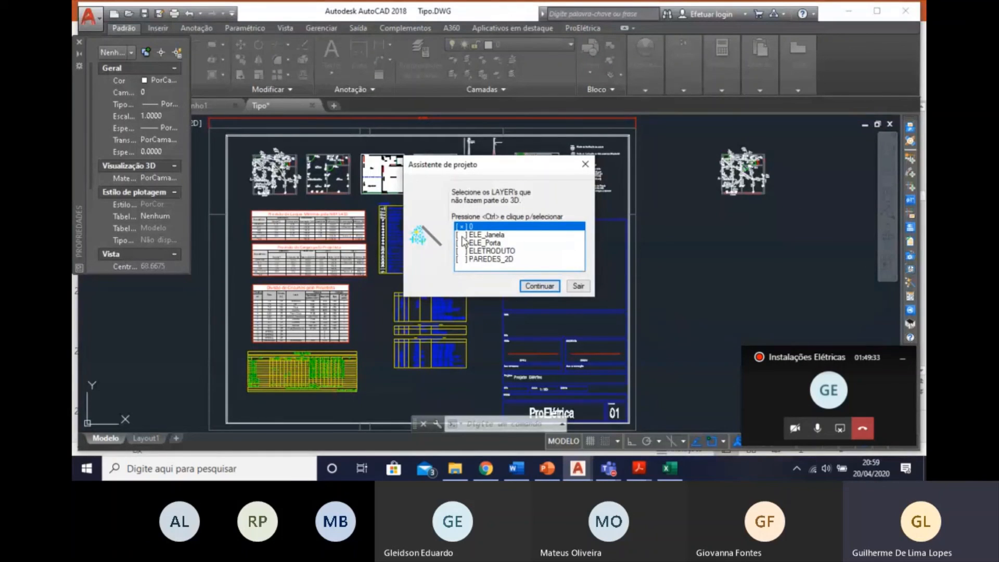
left_click(462, 234, "ctrl")
left_click(459, 243, "ctrl")
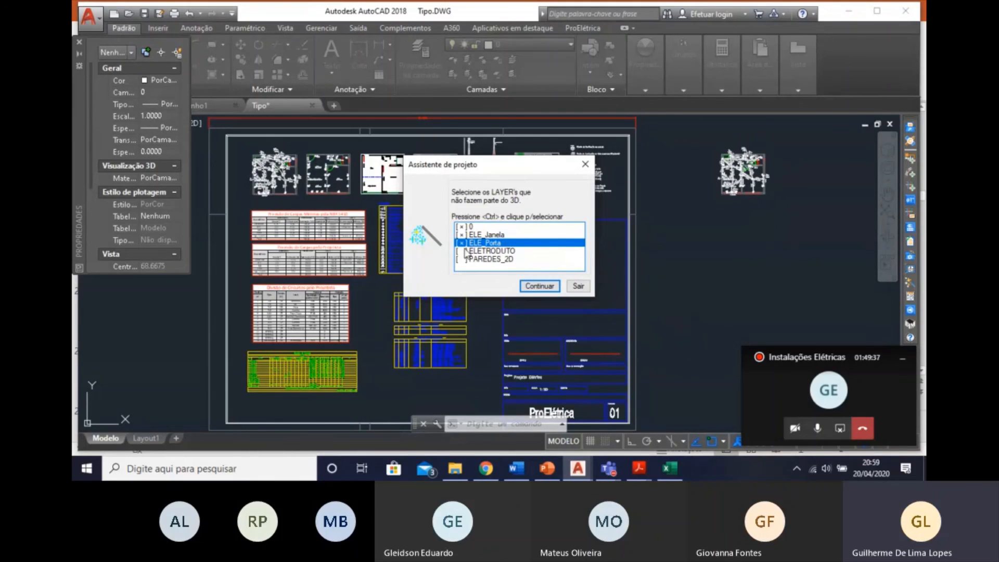
left_click(535, 288)
left_click(859, 10)
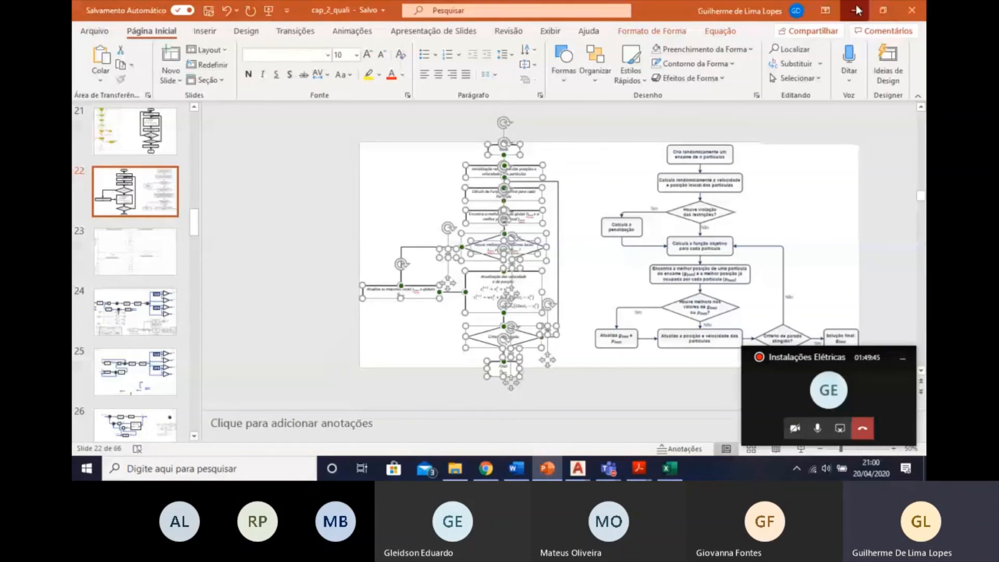
Place the generated 3D drawing in the empty space beside the pasted wiring plan, on the side away from the sheet.
scroll(791, 195, "up", 4)
middle_click_drag(843, 208, 611, 260)
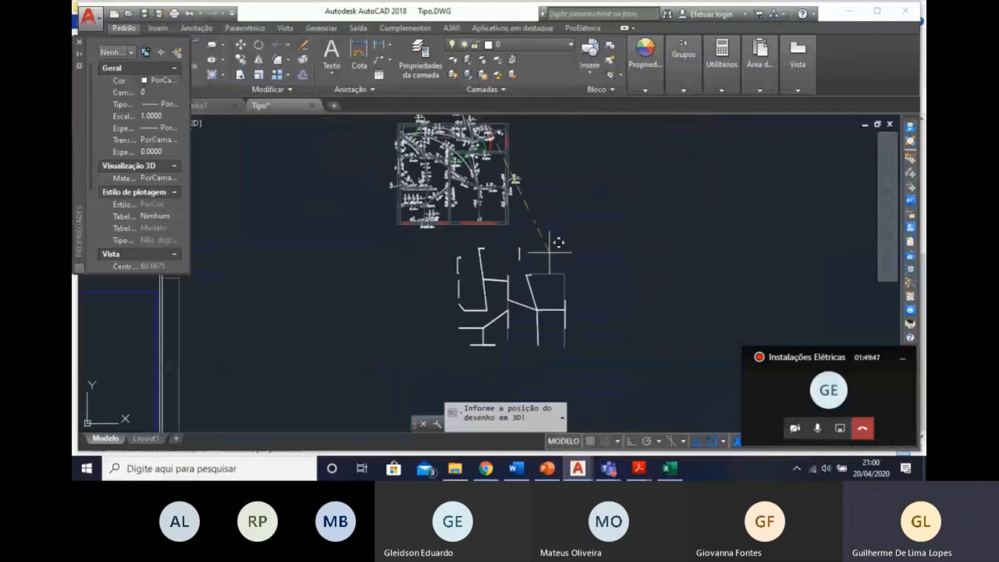
mouse_move(581, 181)
middle_mouse_down()
mouse_move(571, 221)
mouse_move(641, 234)
middle_mouse_up()
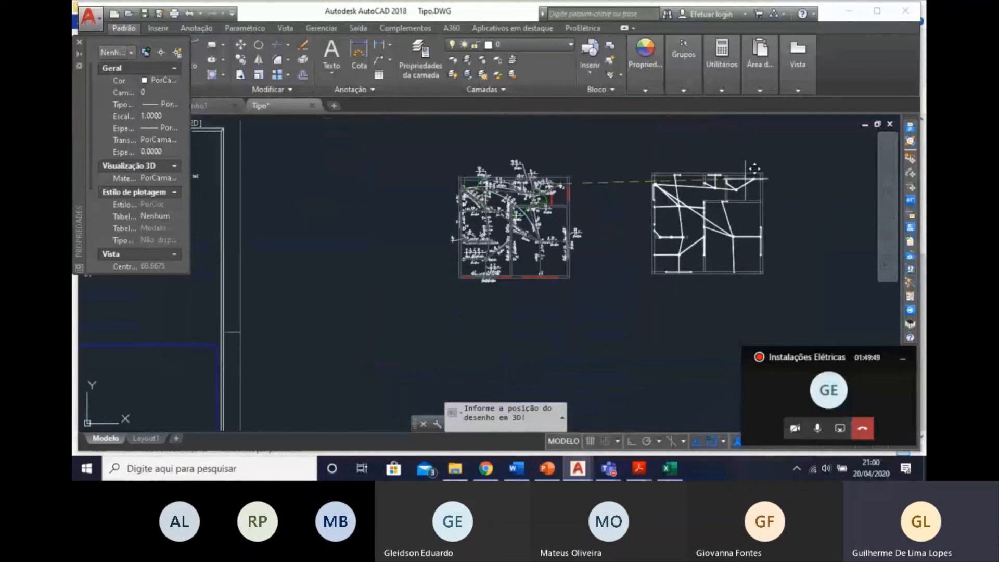
left_click(754, 168)
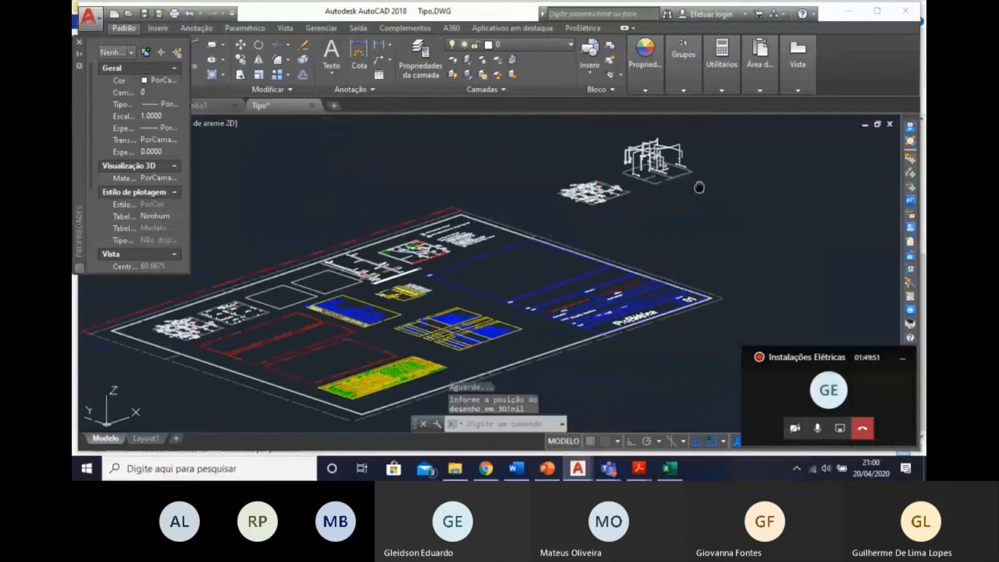
Examine the generated 3D conduit network and the ceiling junction box where several conduit runs meet.
scroll(699, 188, "up", 10)
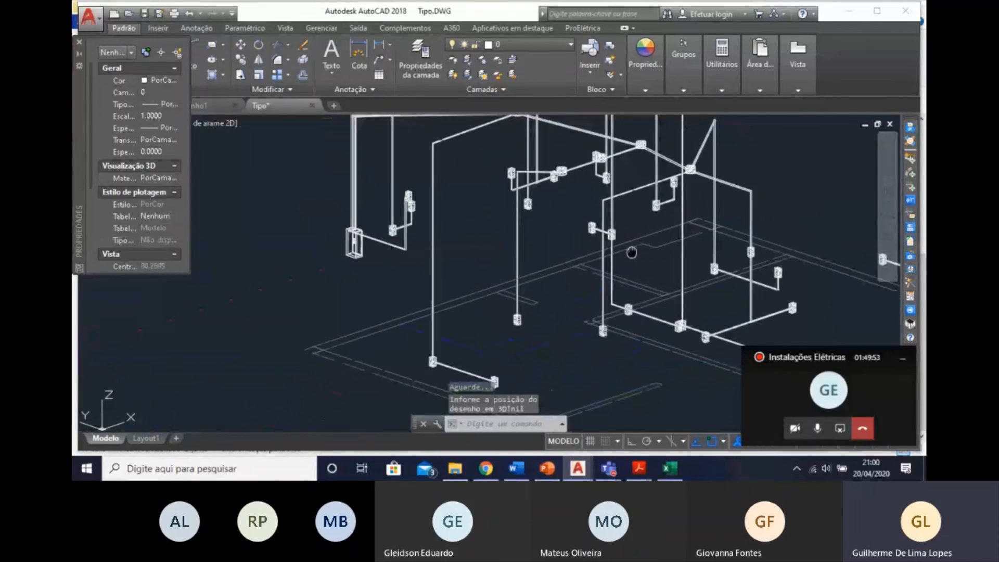
scroll(631, 252, "down", 5)
left_click(581, 296)
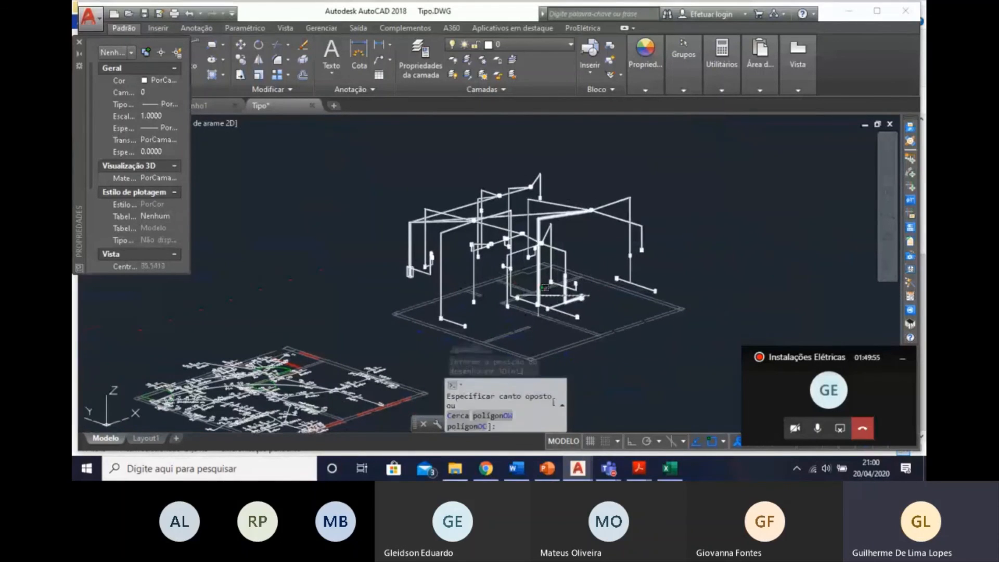
key("Escape")
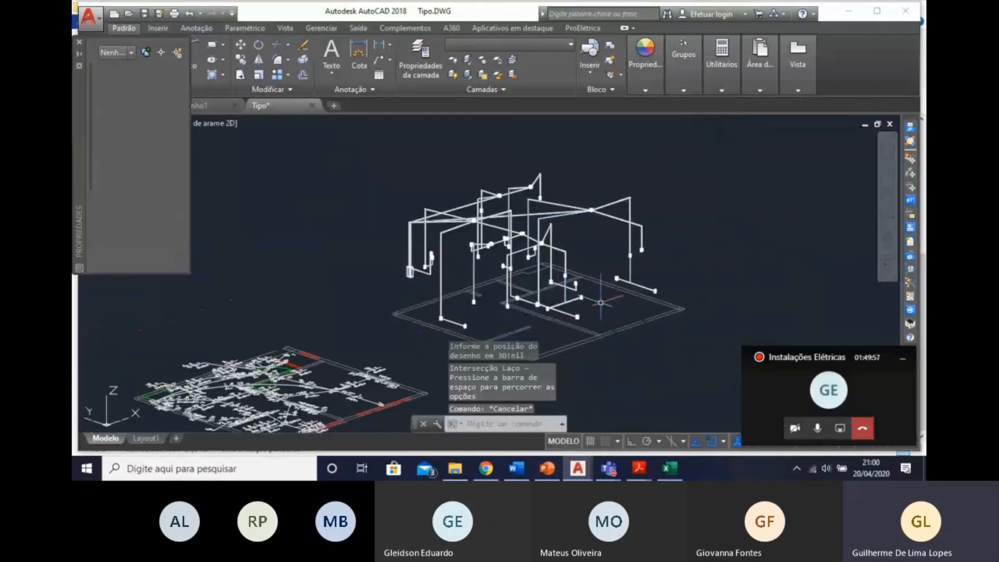
mouse_move(601, 303)
middle_mouse_down()
mouse_move(537, 306)
mouse_move(586, 293)
middle_mouse_up()
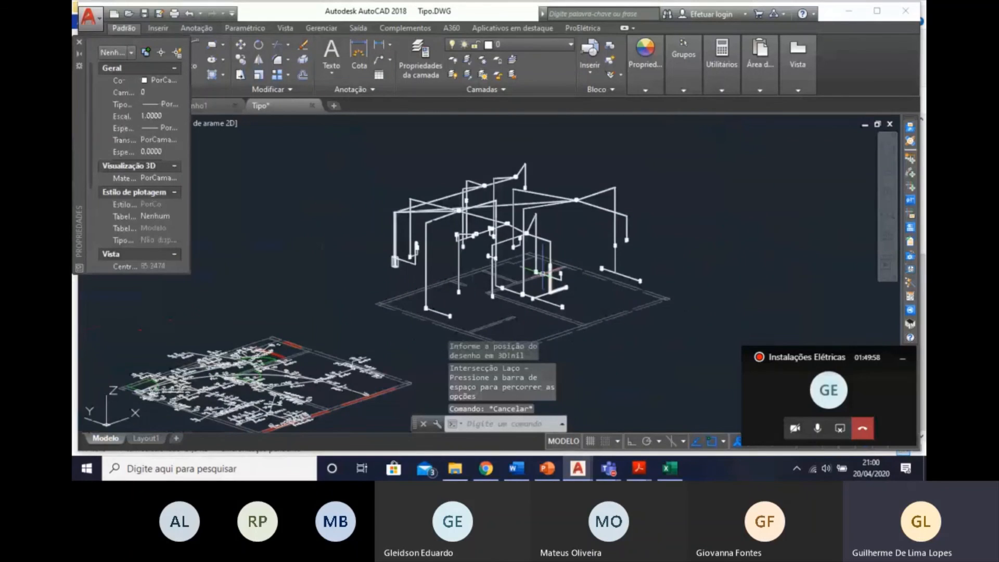
scroll(542, 274, "up", 5)
middle_click_drag(472, 260, 572, 236)
scroll(572, 236, "up", 3)
scroll(572, 235, "up", 5)
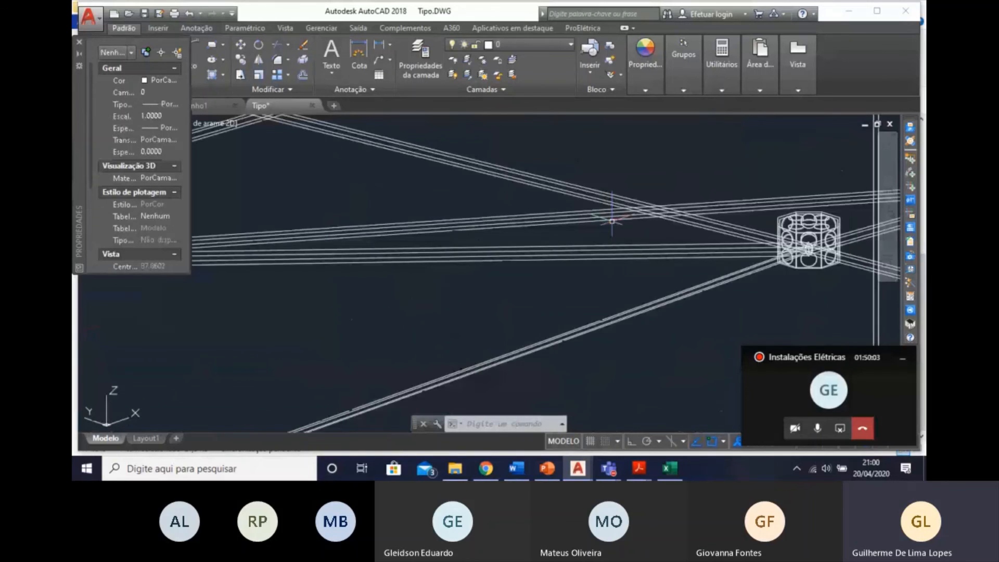
scroll(570, 213, "down", 2)
scroll(569, 211, "down", 5)
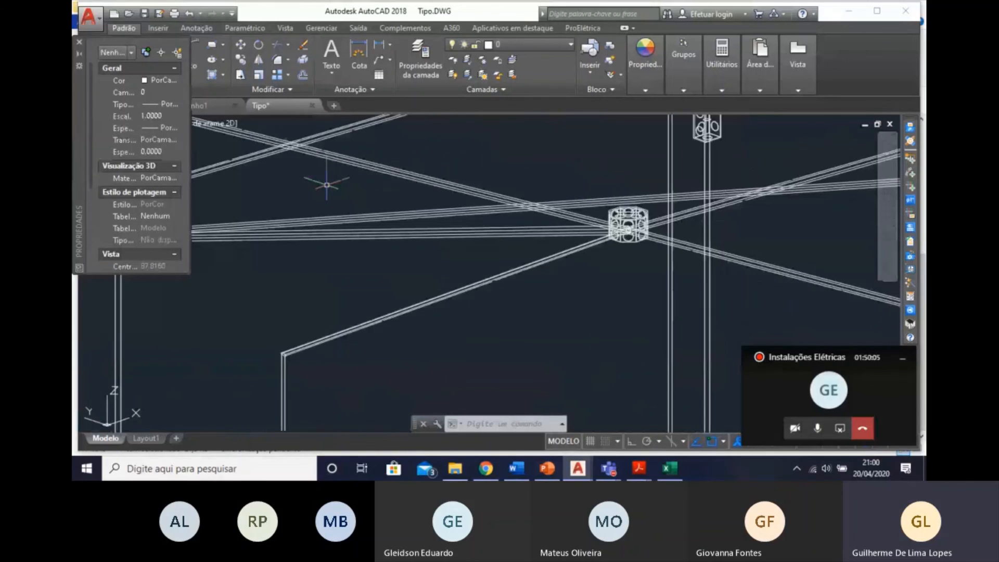
scroll(326, 185, "down", 4)
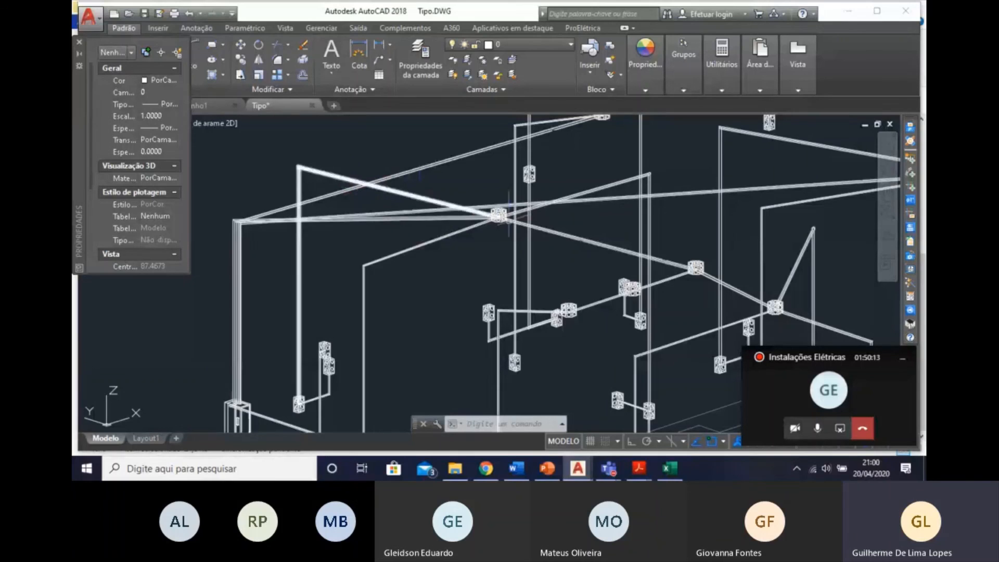
Examine the wall boxes, the conduit drops between them and the distribution board in the 3D model.
middle_click_drag(367, 219, 388, 251, "shift")
scroll(416, 280, "up", 2)
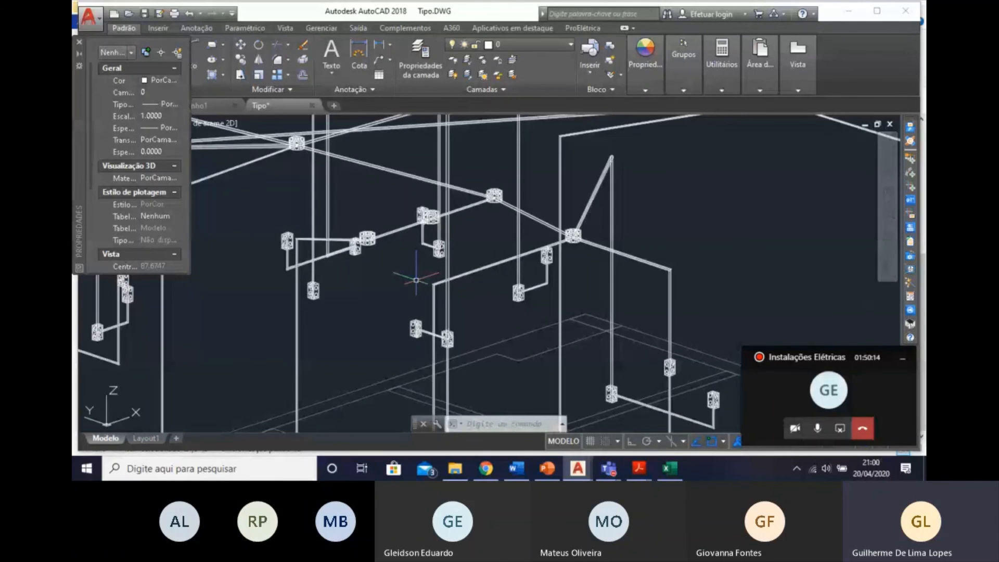
scroll(416, 280, "up", 5)
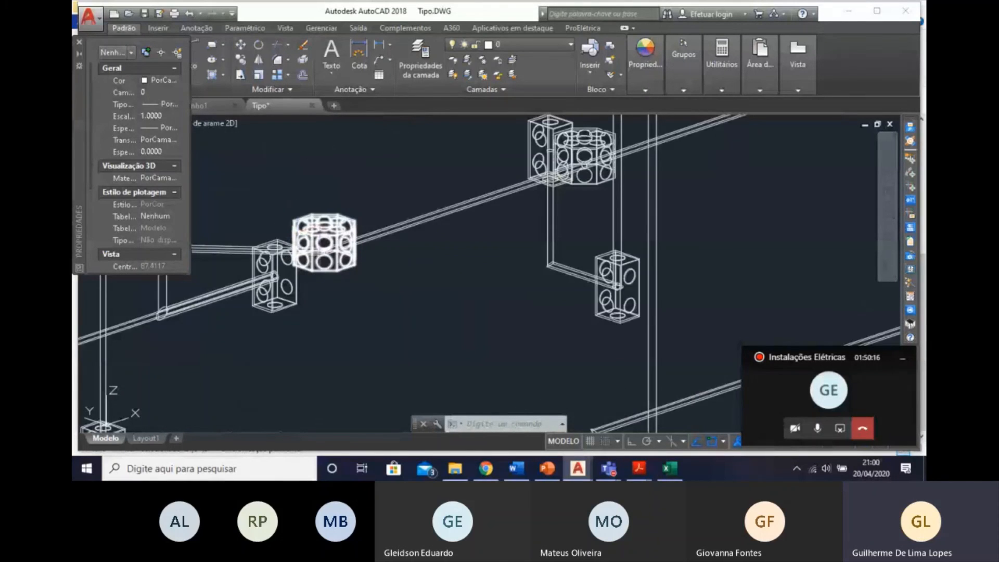
scroll(457, 295, "down", 6)
scroll(455, 293, "up", 6)
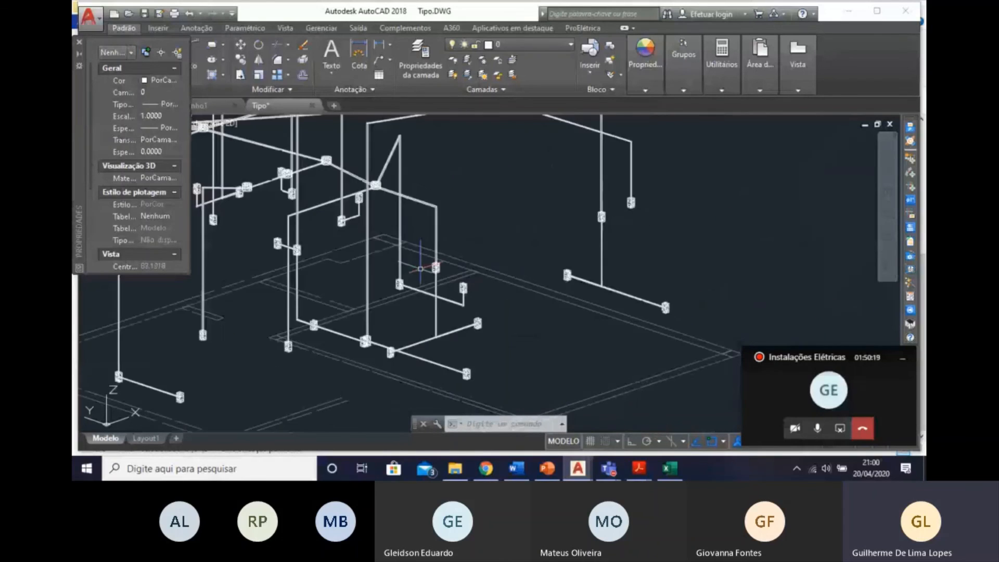
scroll(406, 279, "down", 7)
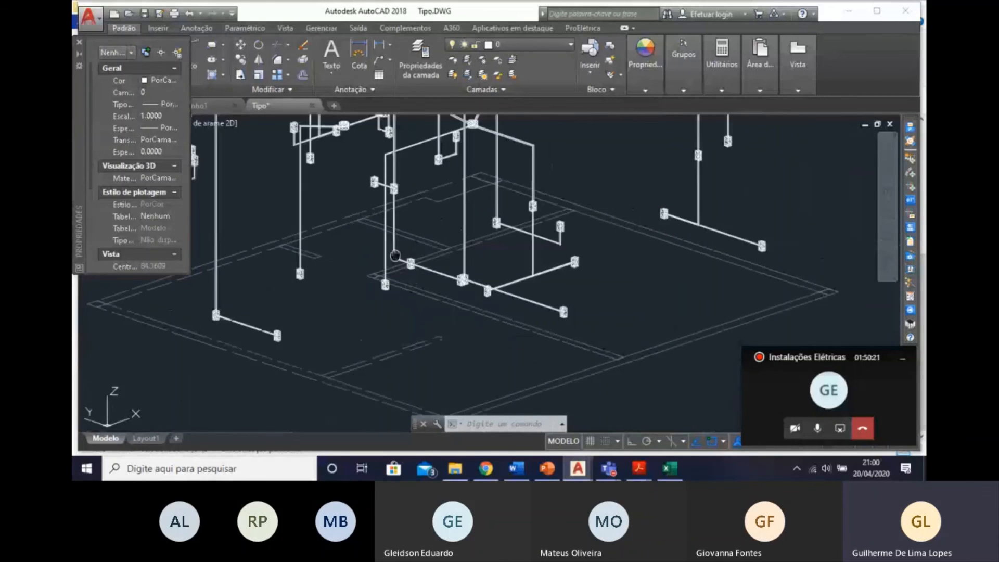
scroll(405, 279, "up", 6)
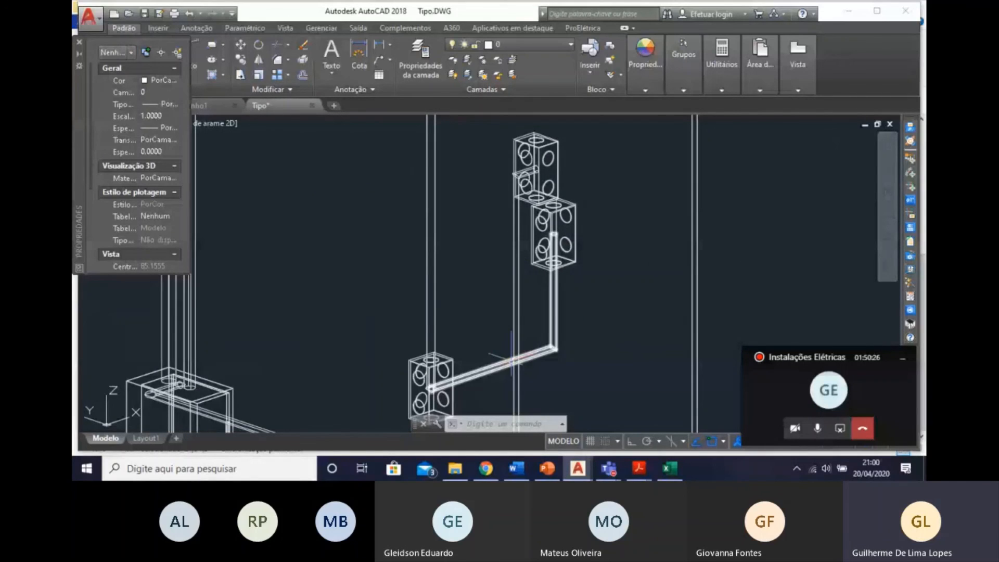
scroll(512, 359, "down", 5)
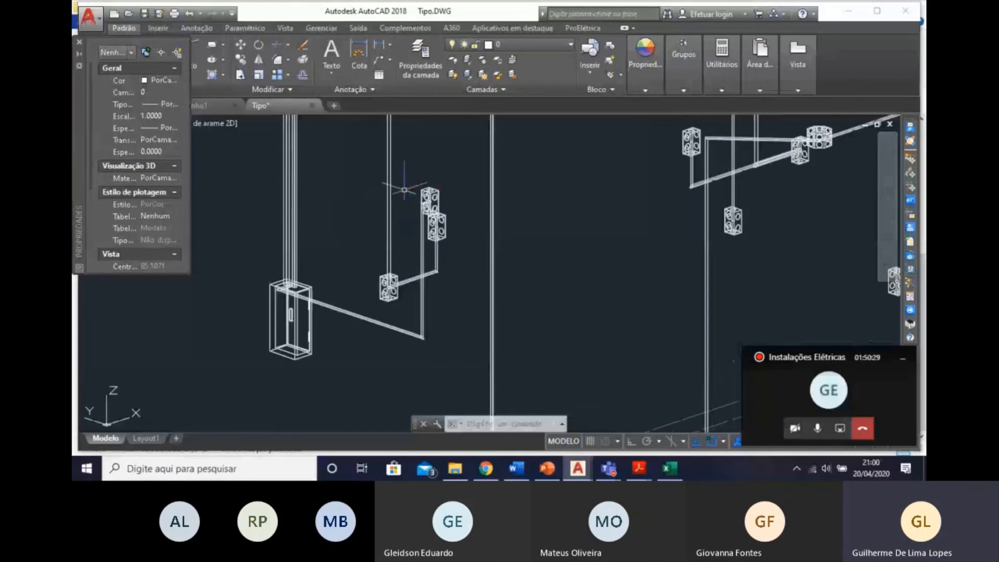
scroll(454, 226, "down", 3)
scroll(421, 241, "up", 3)
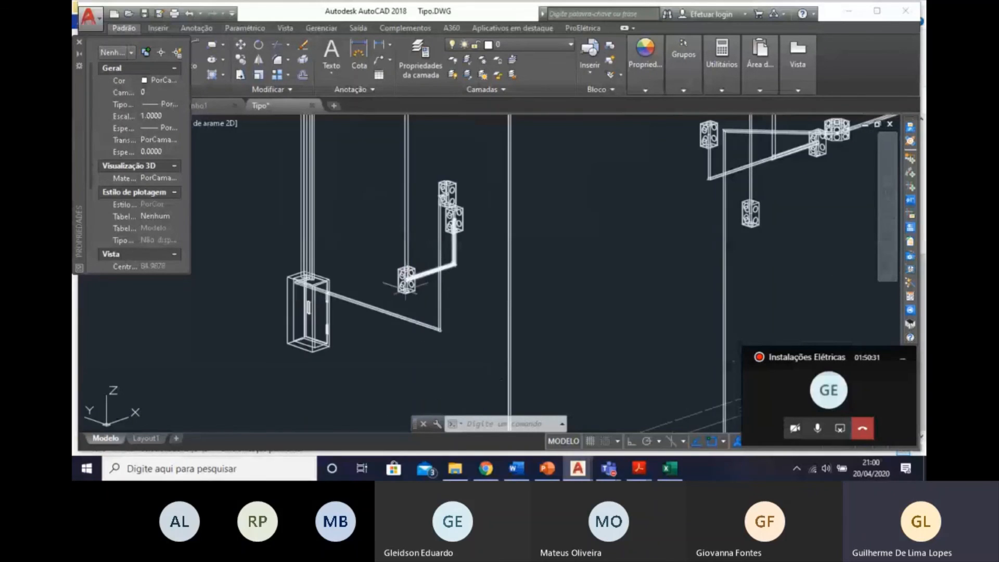
left_click(406, 282)
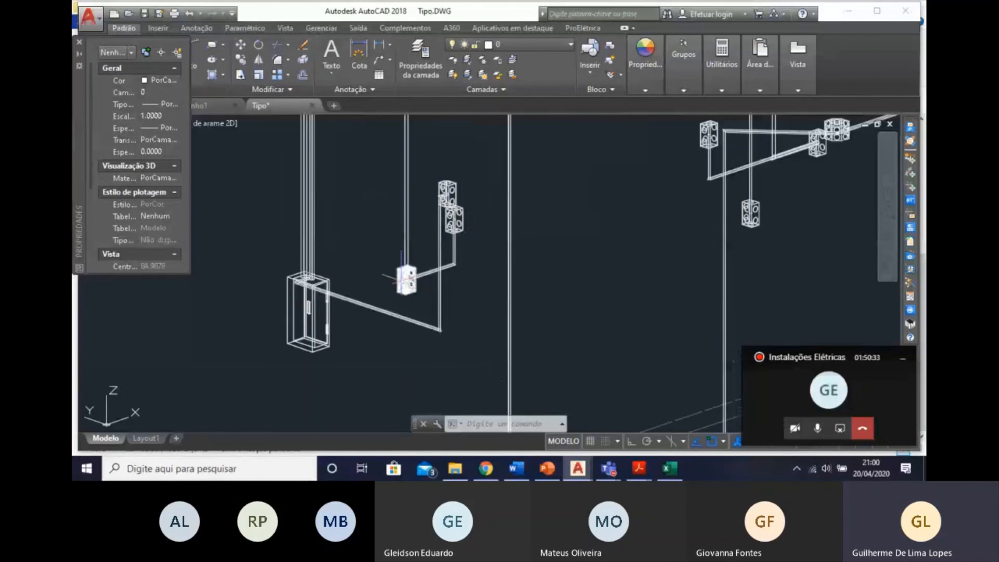
Examine the whole 3D conduit model above its floor outline and compare it with the pasted wiring plan.
scroll(459, 225, "down", 6)
middle_click_drag(667, 292, 559, 299)
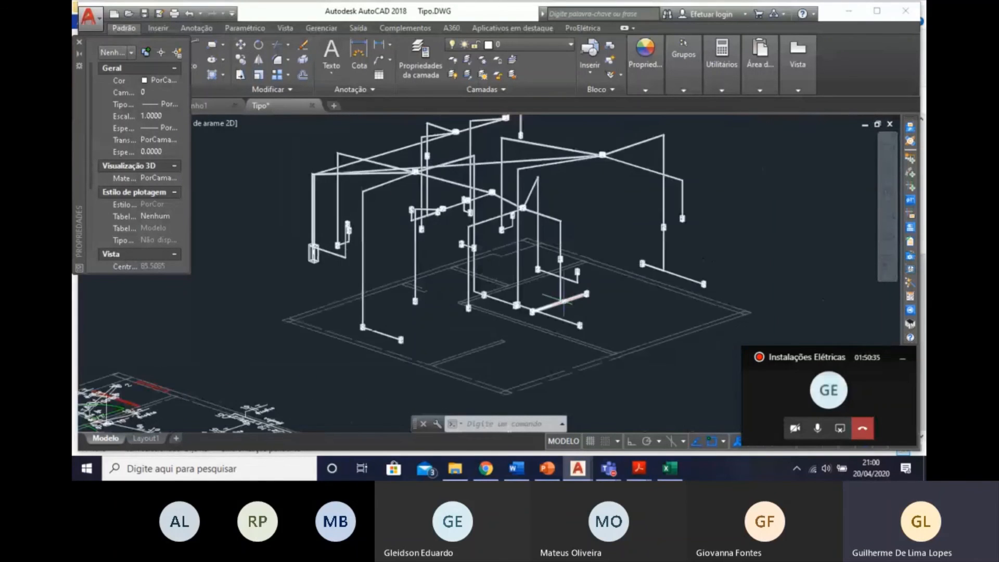
scroll(560, 299, "up", 2)
scroll(674, 372, "down", 2)
scroll(675, 371, "down", 3)
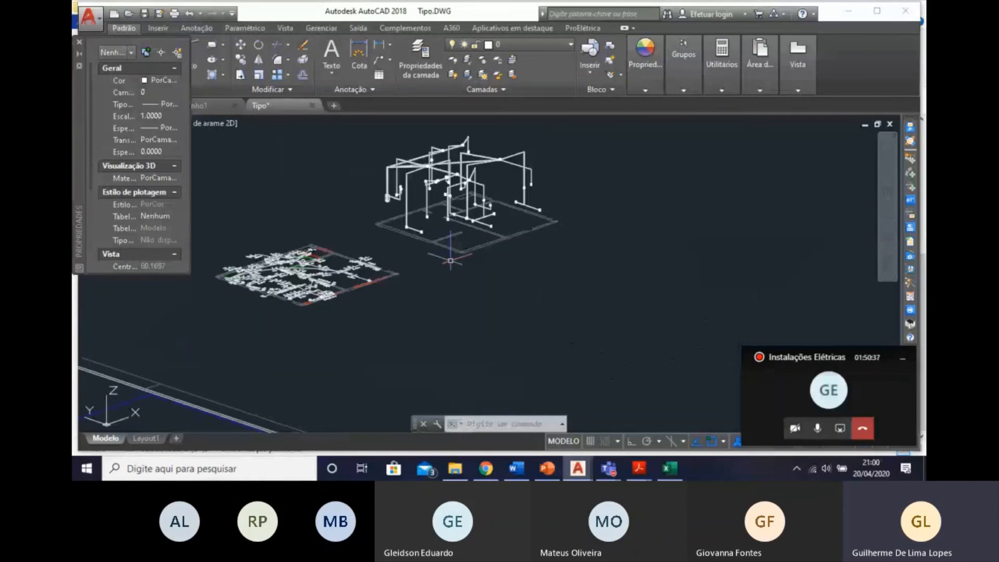
scroll(559, 322, "down", 1)
scroll(559, 323, "down", 4)
middle_click_drag(554, 343, 691, 279)
scroll(689, 190, "up", 6)
middle_click_drag(599, 252, 360, 184)
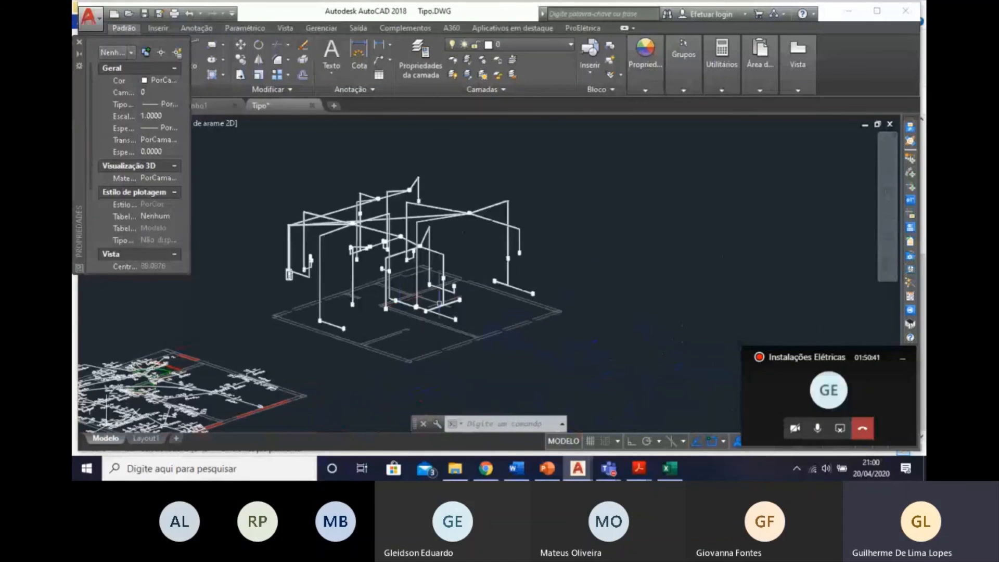
scroll(442, 337, "up", 5)
scroll(442, 337, "down", 3)
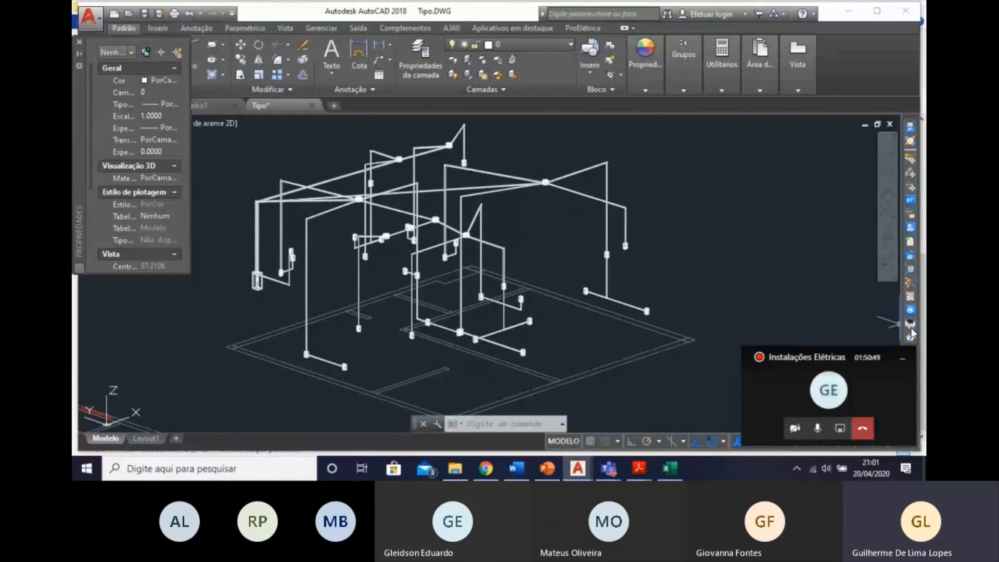
middle_click_drag(354, 237, 452, 227)
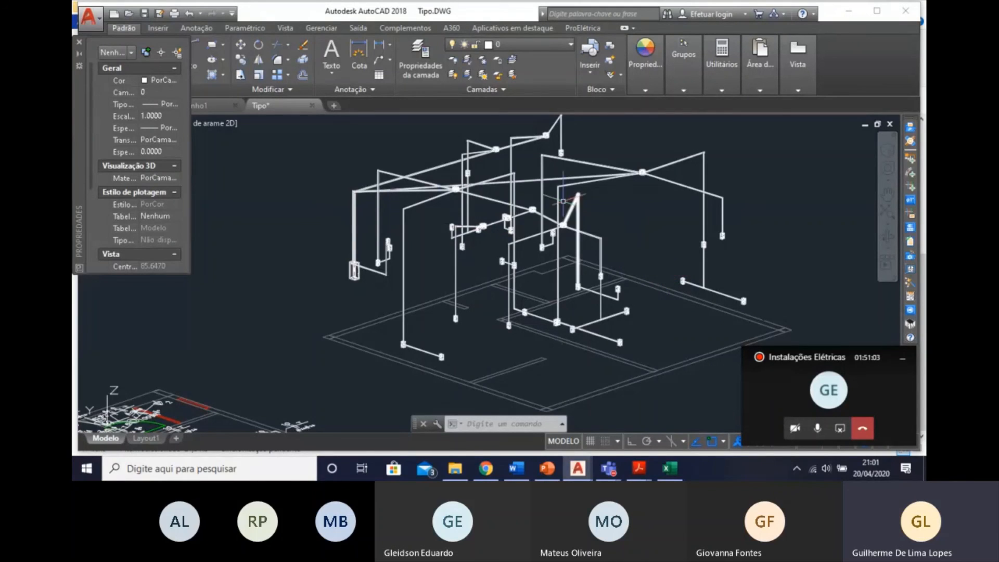
mouse_move(613, 315)
middle_mouse_down()
mouse_move(644, 316)
mouse_move(676, 298)
middle_mouse_up()
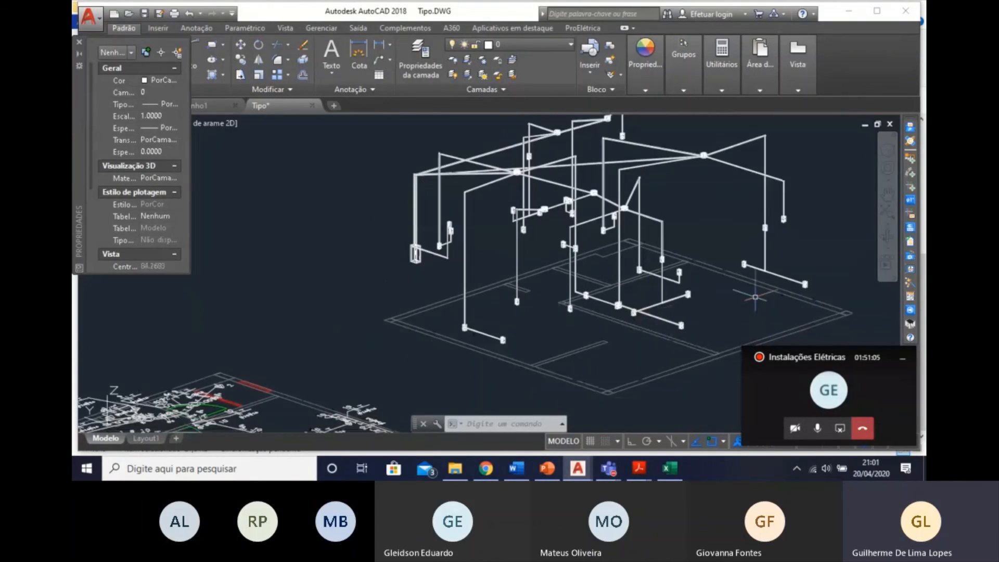
scroll(575, 310, "down", 3)
middle_click_drag(574, 310, 553, 281)
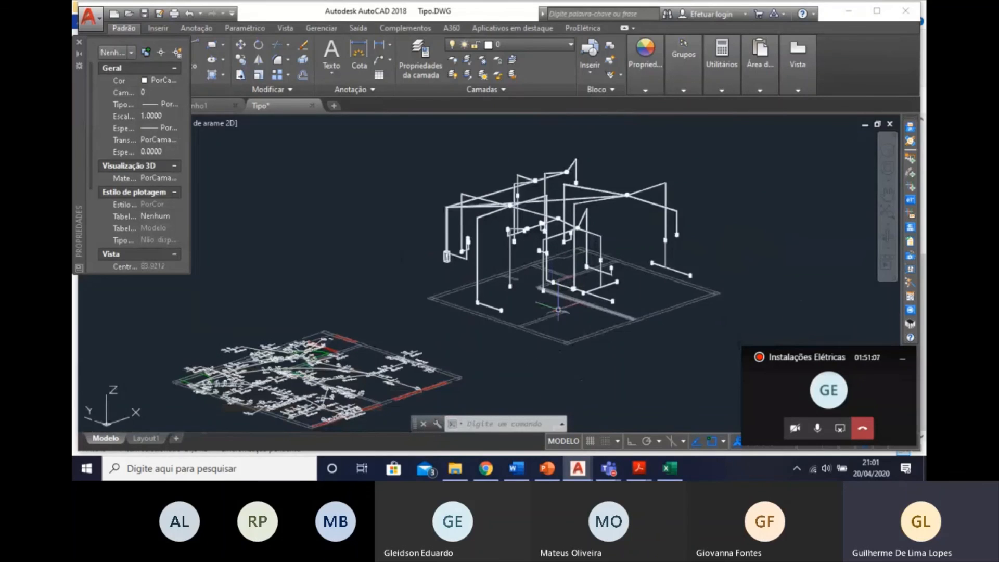
middle_click_drag(586, 338, 580, 383)
scroll(545, 263, "up", 4)
scroll(545, 263, "down", 4)
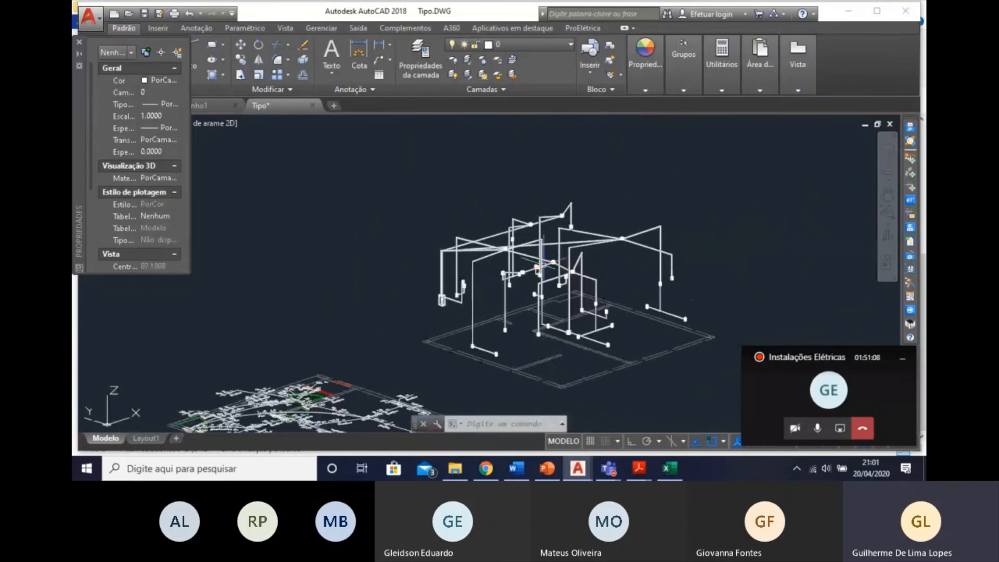
left_click(564, 308)
left_click(642, 344)
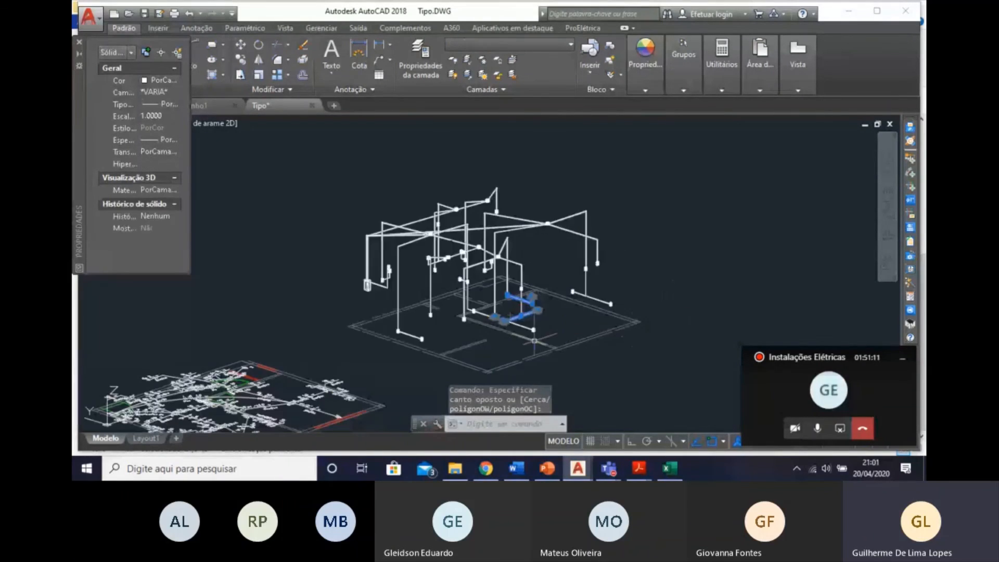
key("Escape")
scroll(433, 333, "down", 4)
key("Escape")
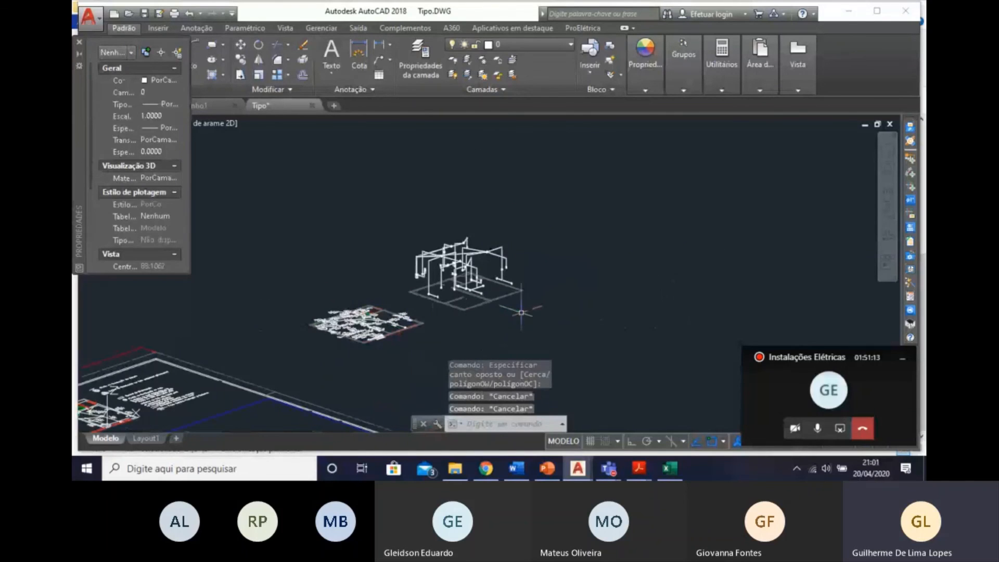